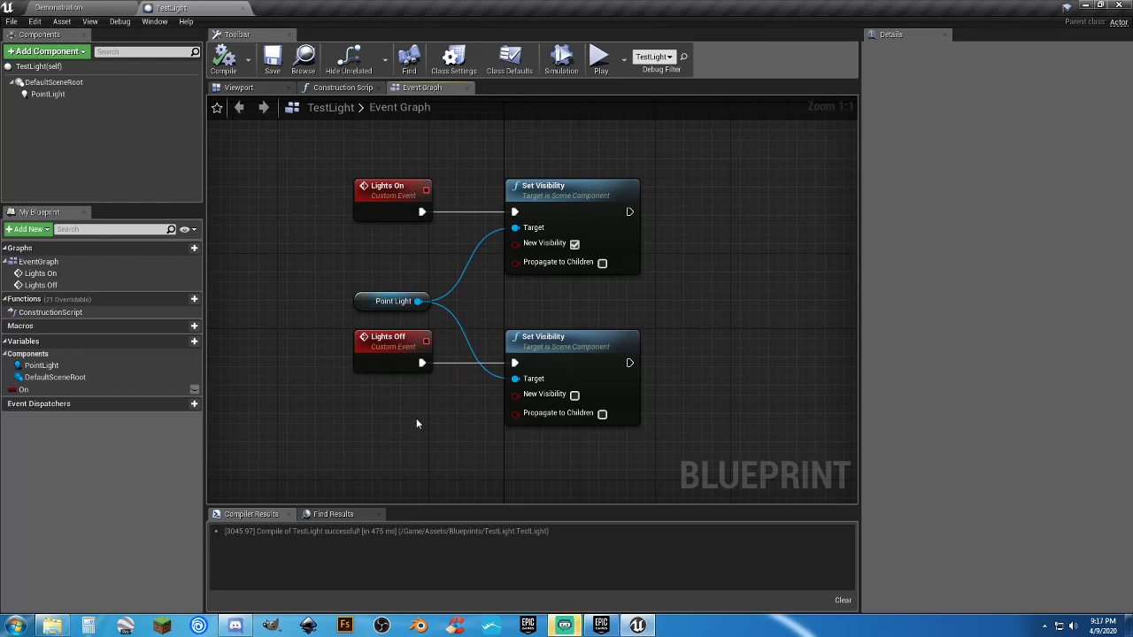
Step: Add an Event BeginPlay node above the Lights On event in the graph and save the blueprint
right_click_drag(415, 424, 413, 454)
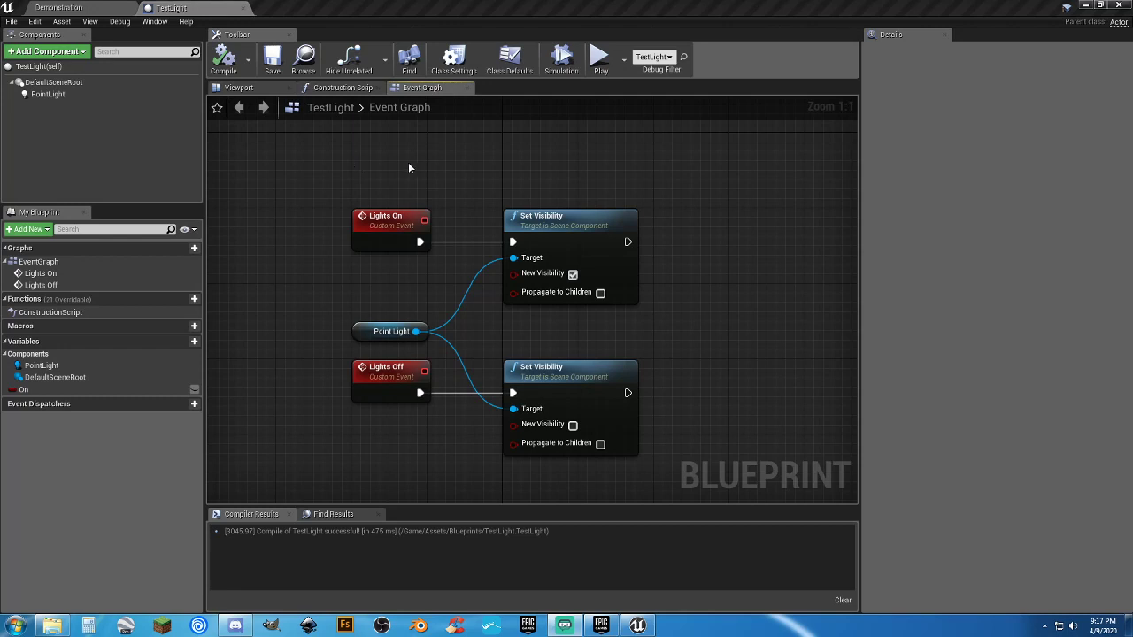
right_click_drag(409, 168, 327, 159)
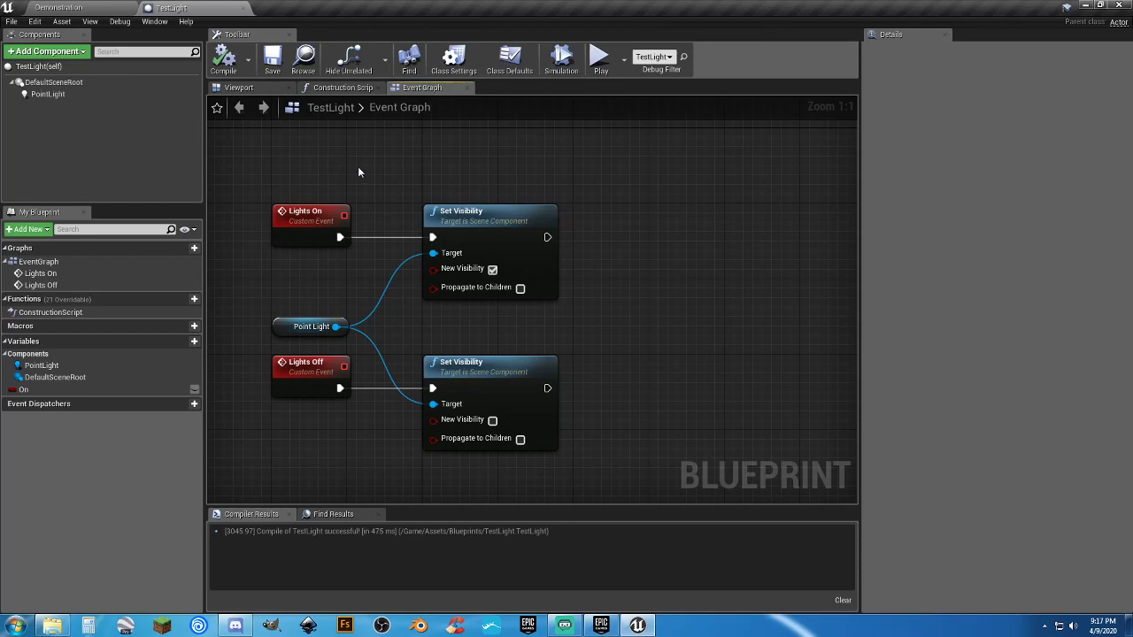
right_click_drag(362, 178, 384, 278)
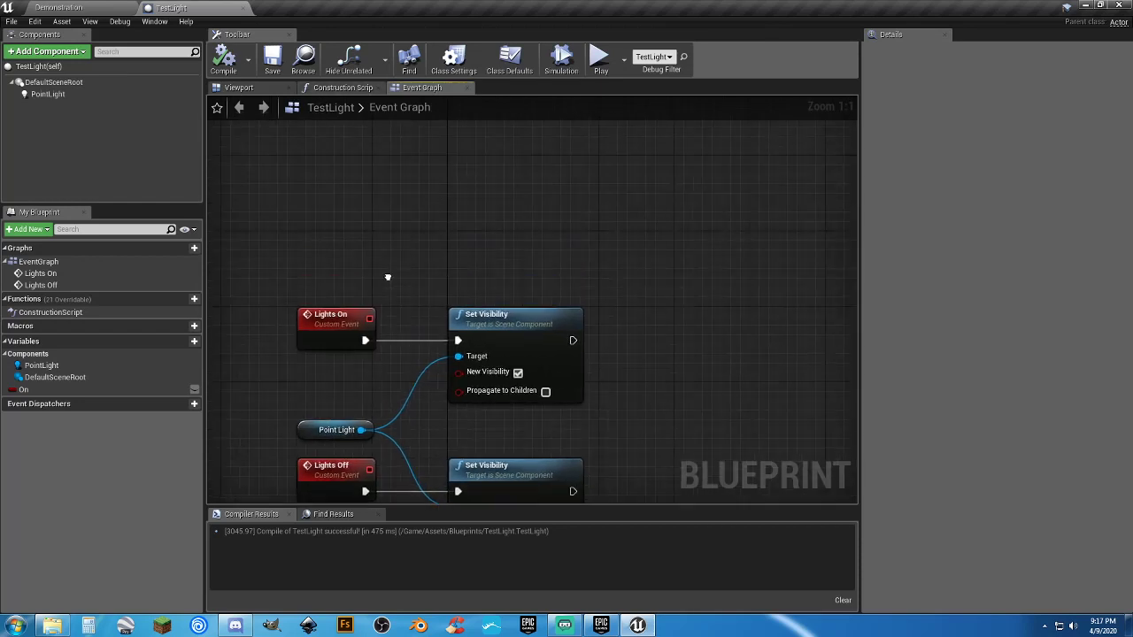
right_click(316, 172)
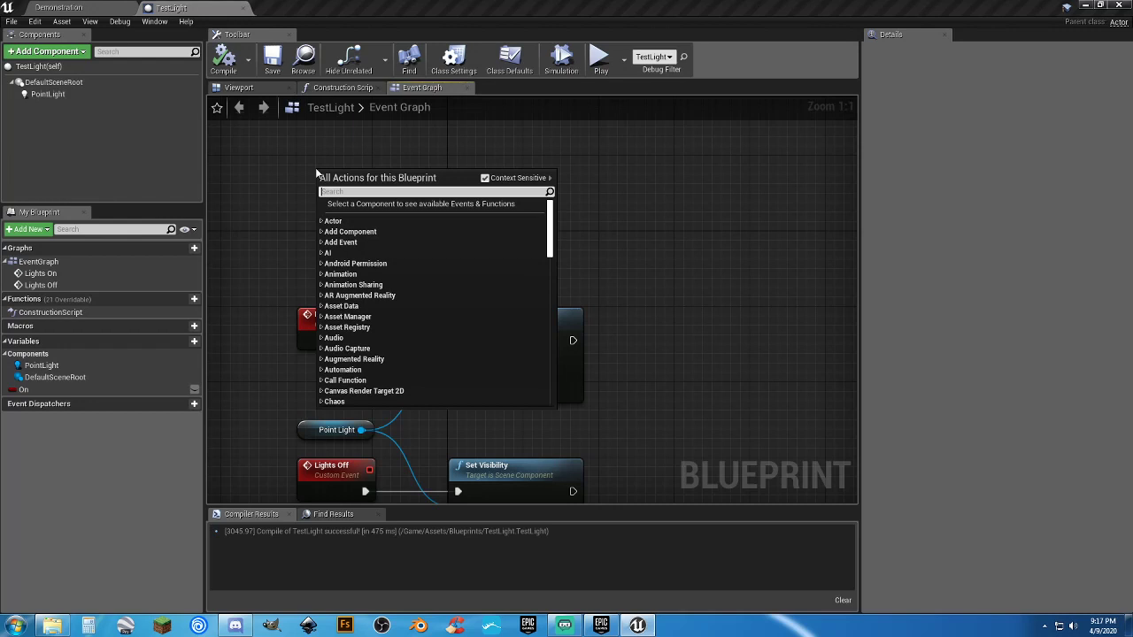
type("beginplay")
key("Return")
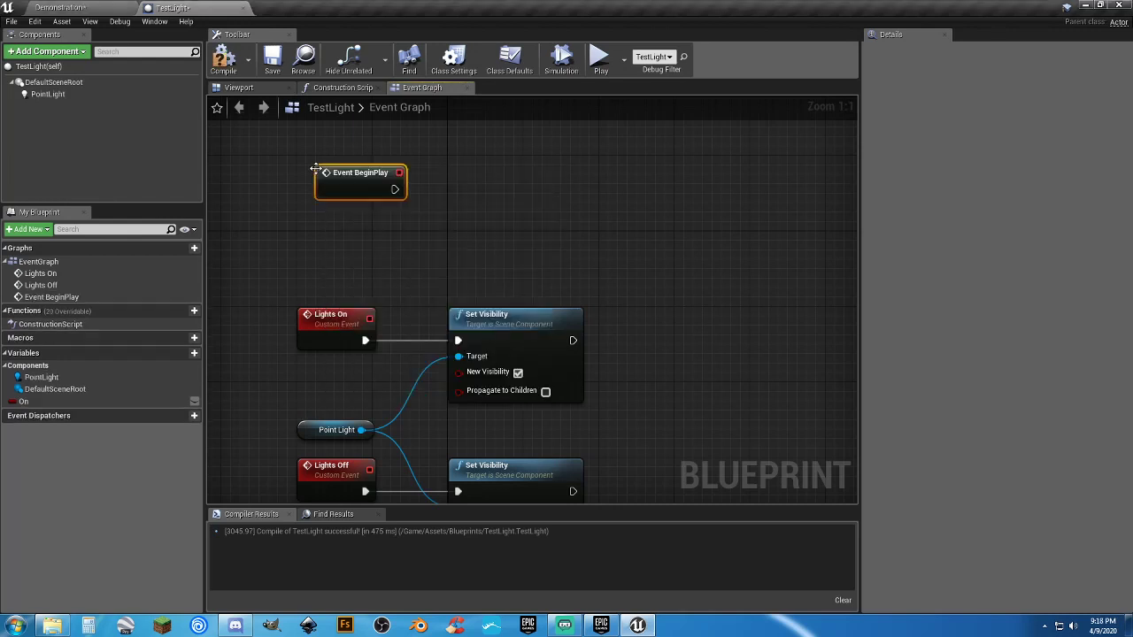
left_click_drag(330, 174, 307, 169)
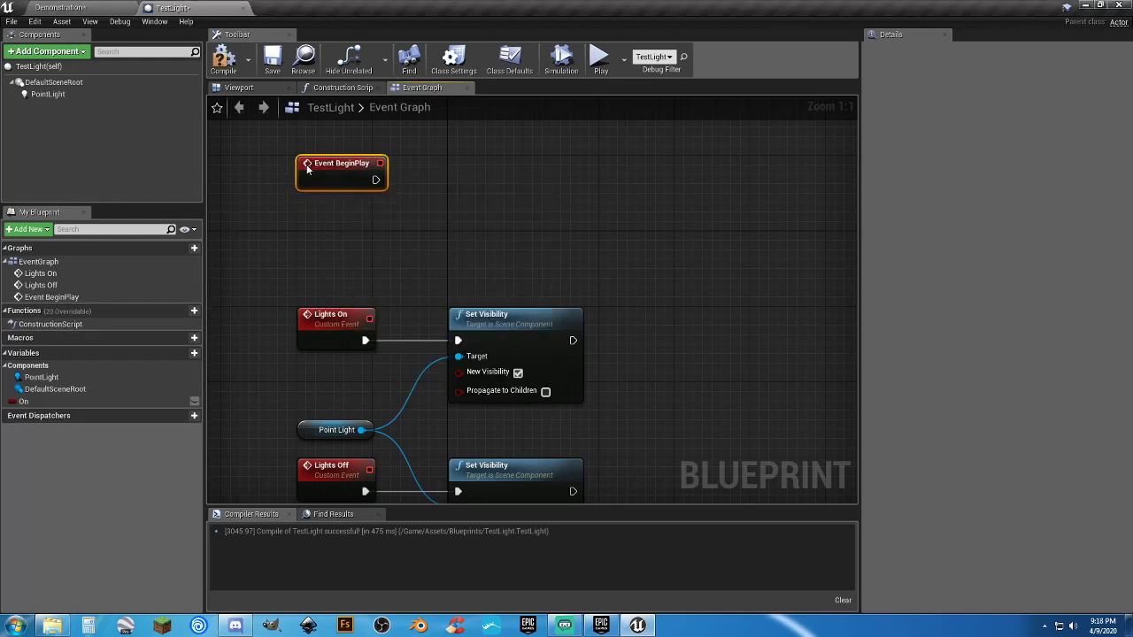
right_click_drag(374, 202, 404, 193)
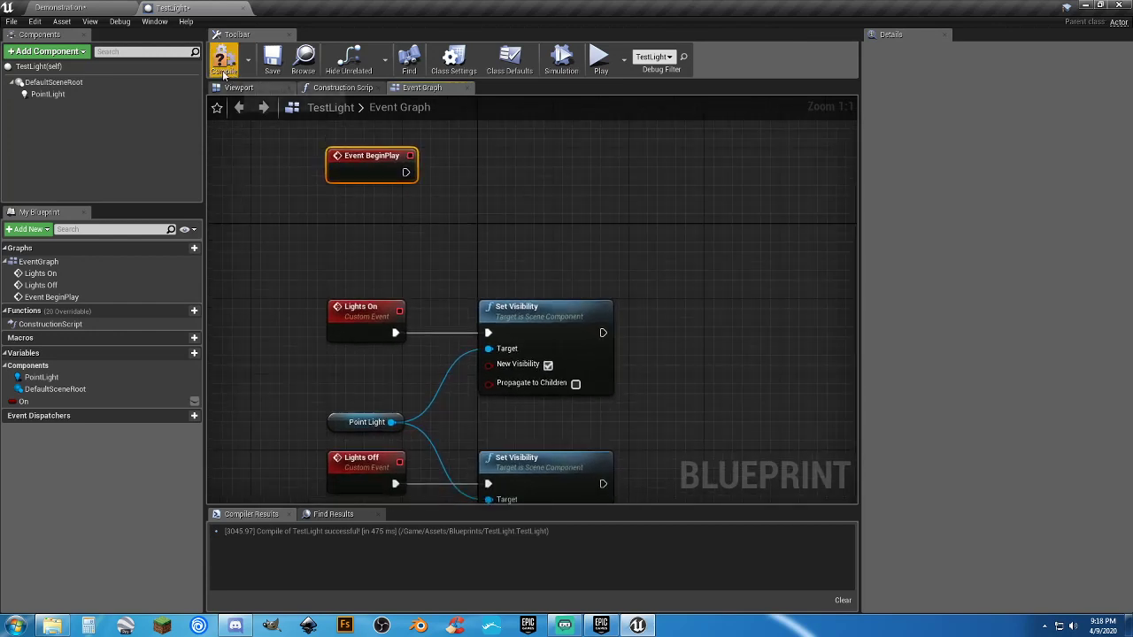
left_click(274, 58)
Step: Playtest the Demonstration level, moving the character towards the street lamp to watch the day-night lighting, and stop the session
left_click(113, 8)
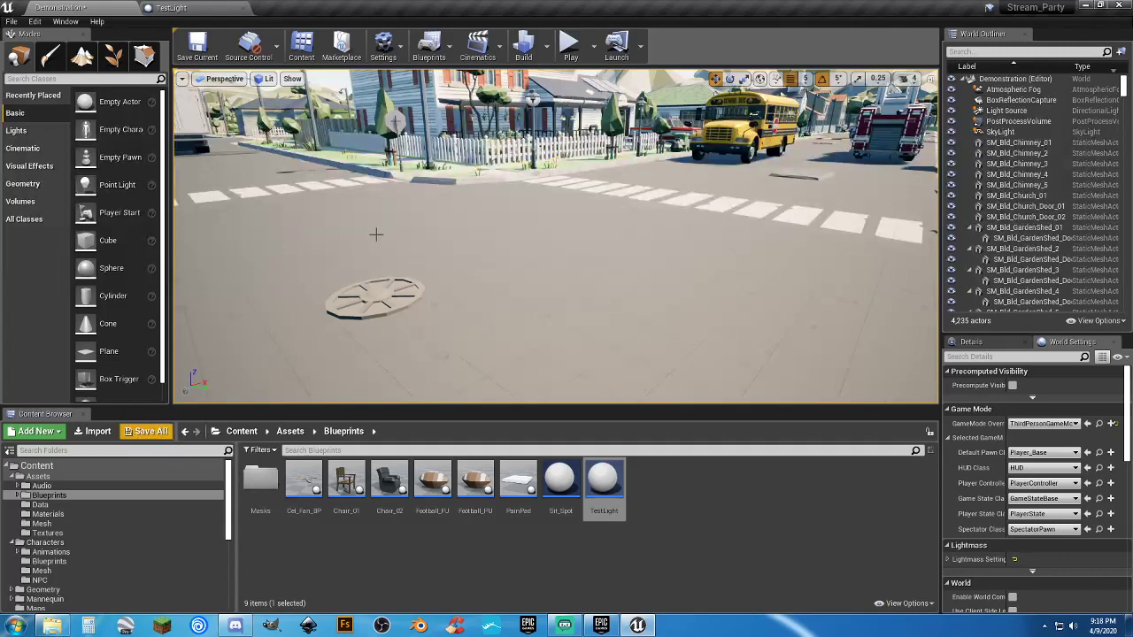
key("alt+p")
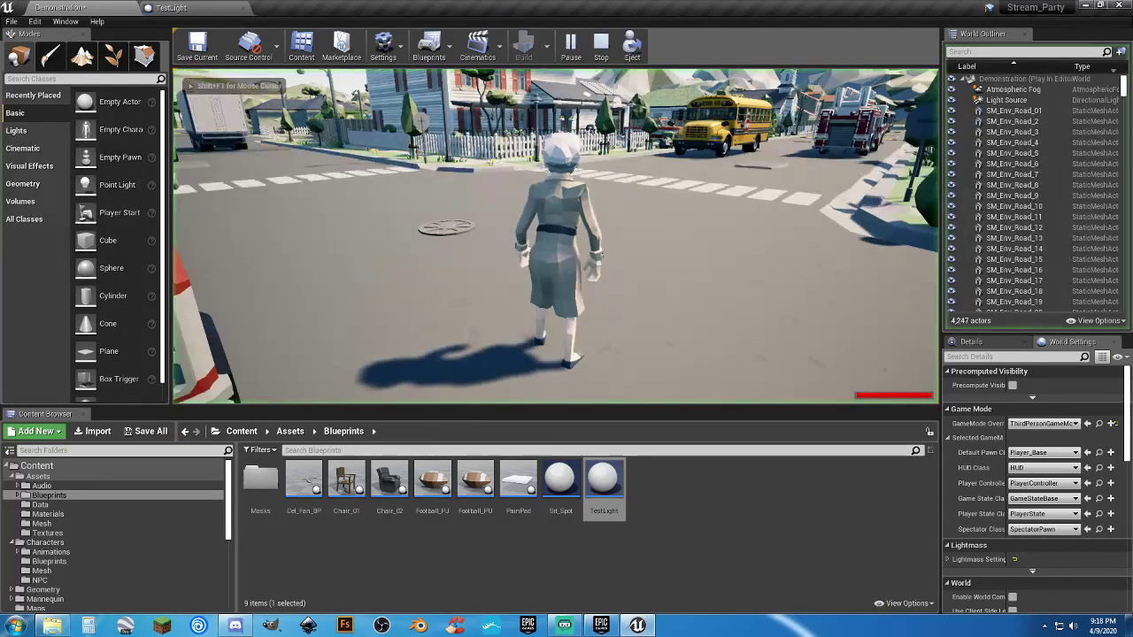
key("w")
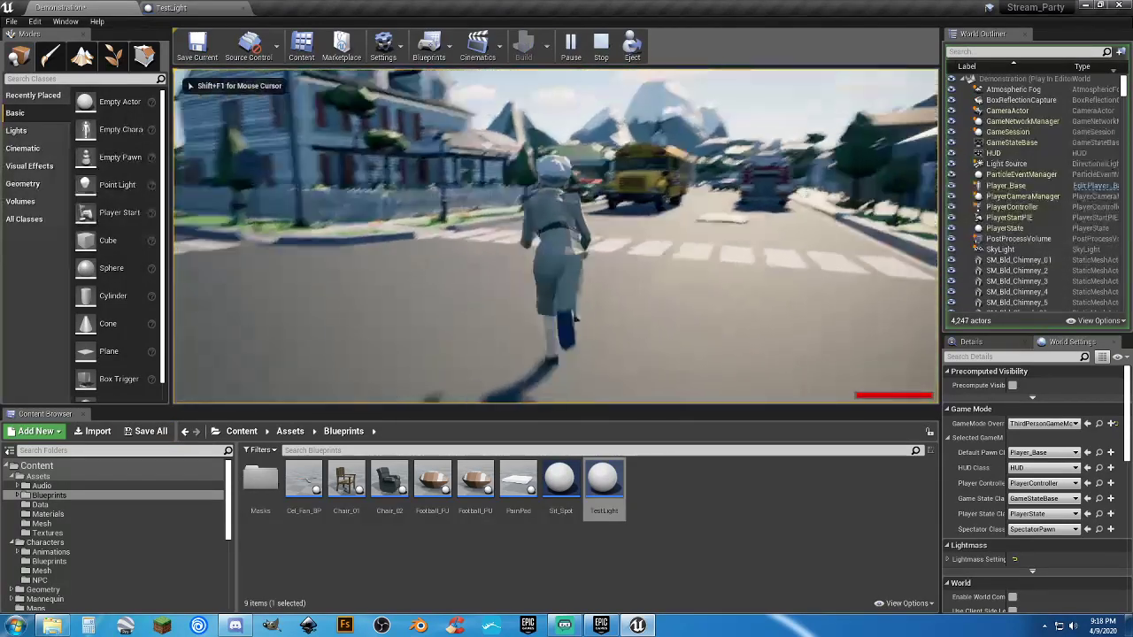
key("w")
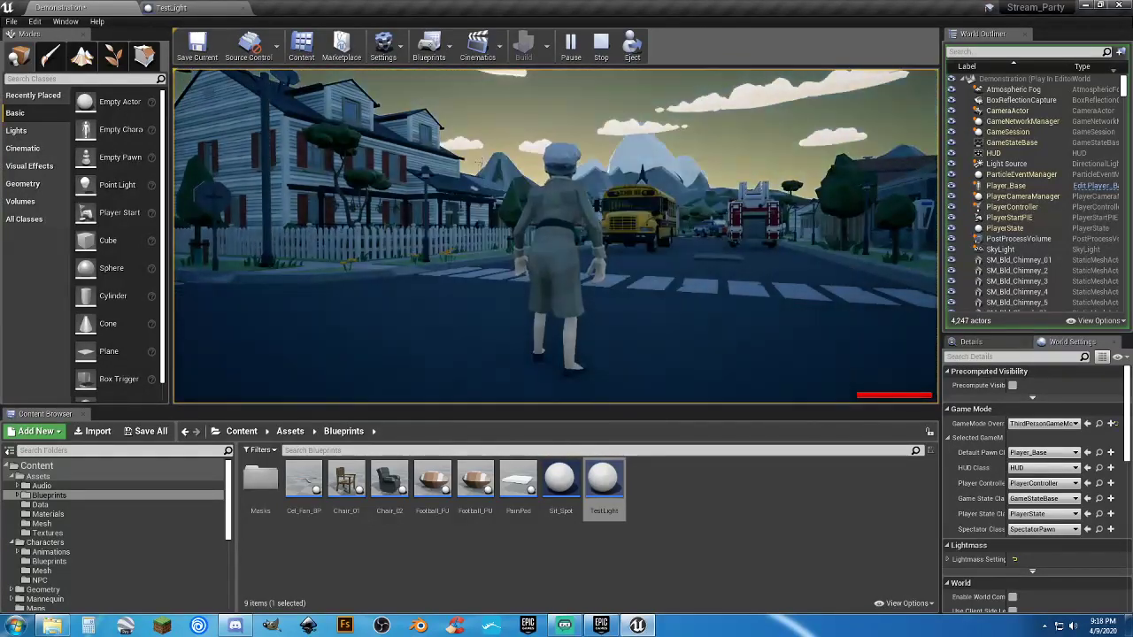
key("a")
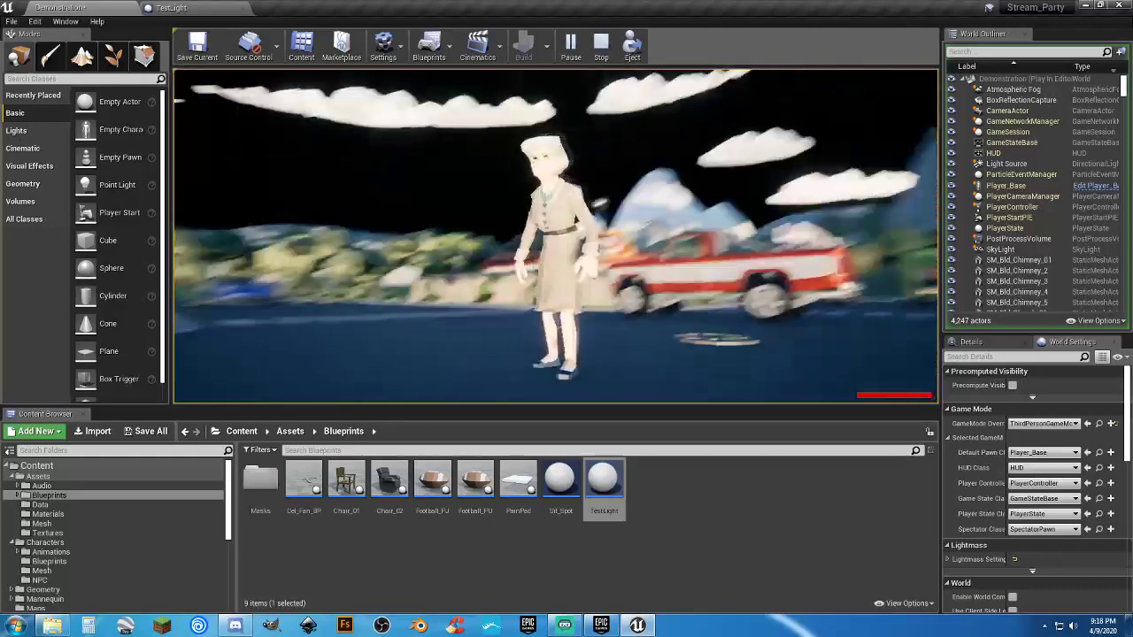
key("w")
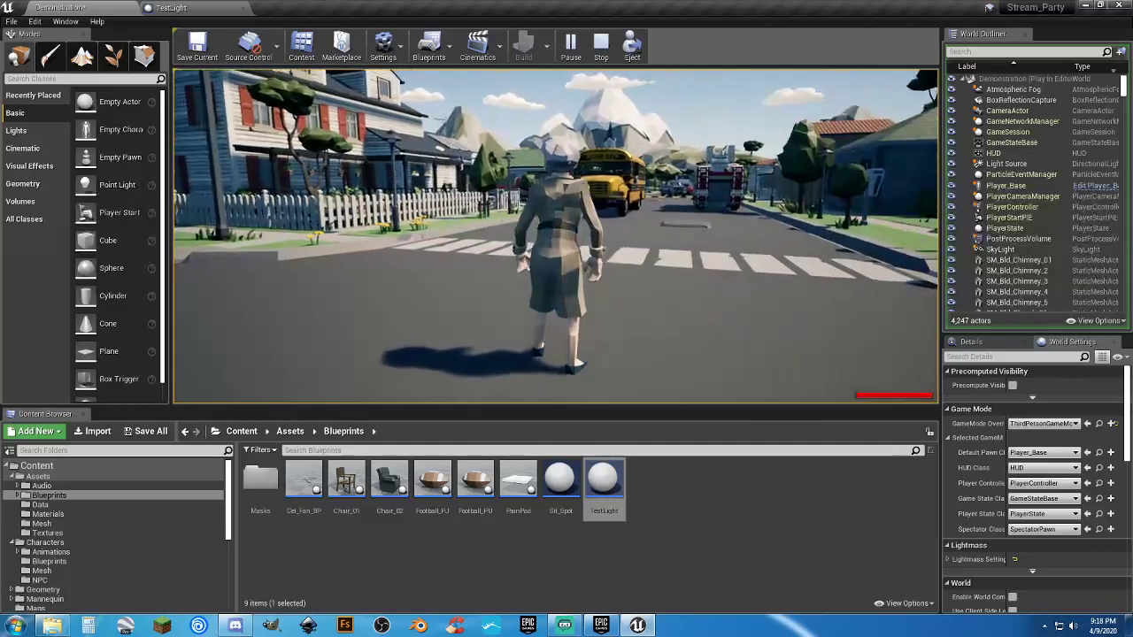
key("v")
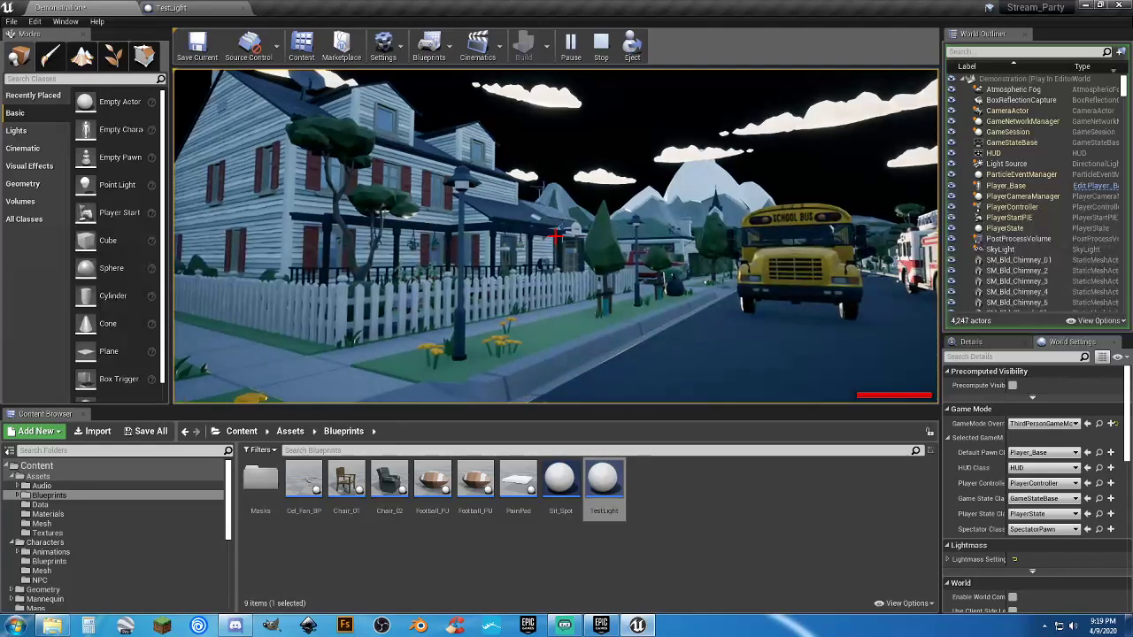
key("Escape")
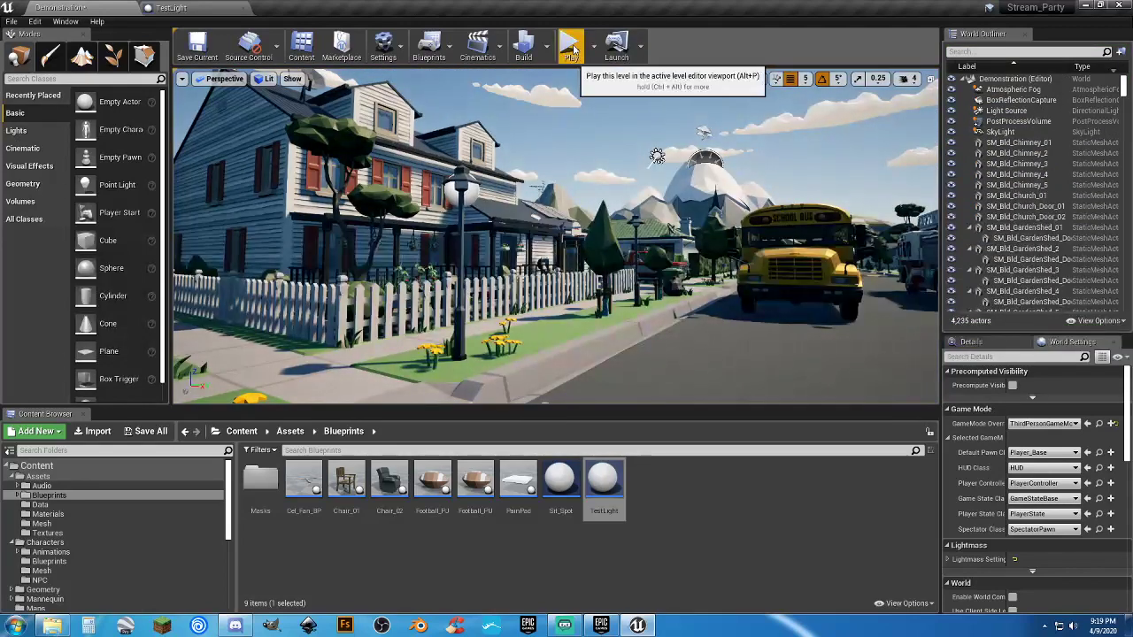
Step: In the TestLight blueprint, add a Delay node run by Event BeginPlay and align it beside the event
left_click(172, 8)
left_click(470, 204)
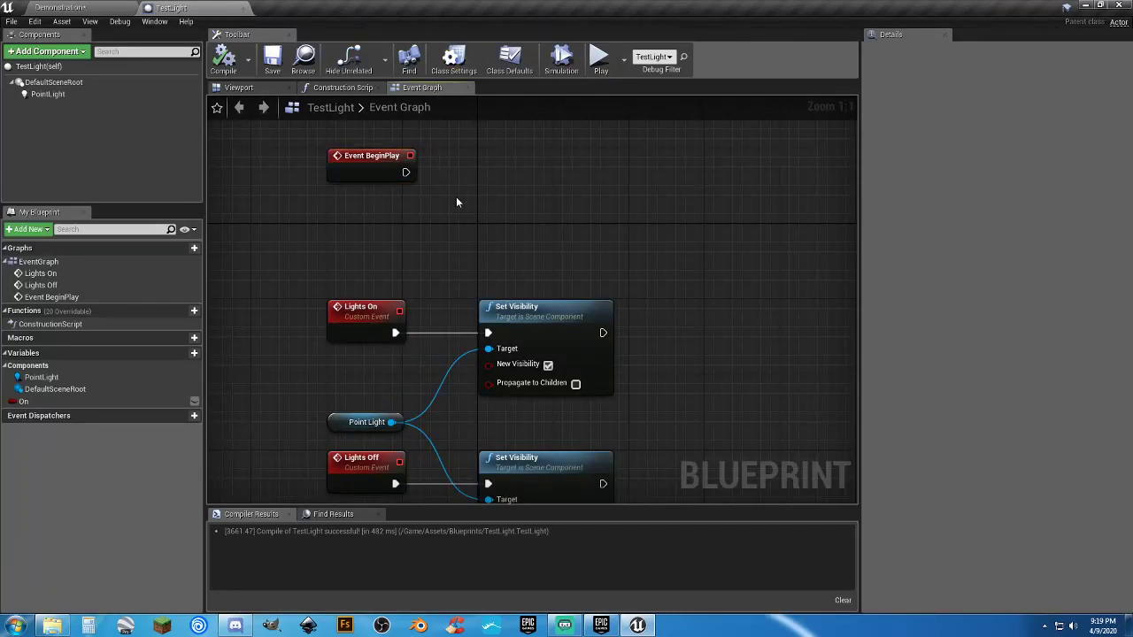
left_click_drag(410, 174, 496, 174)
type("delau")
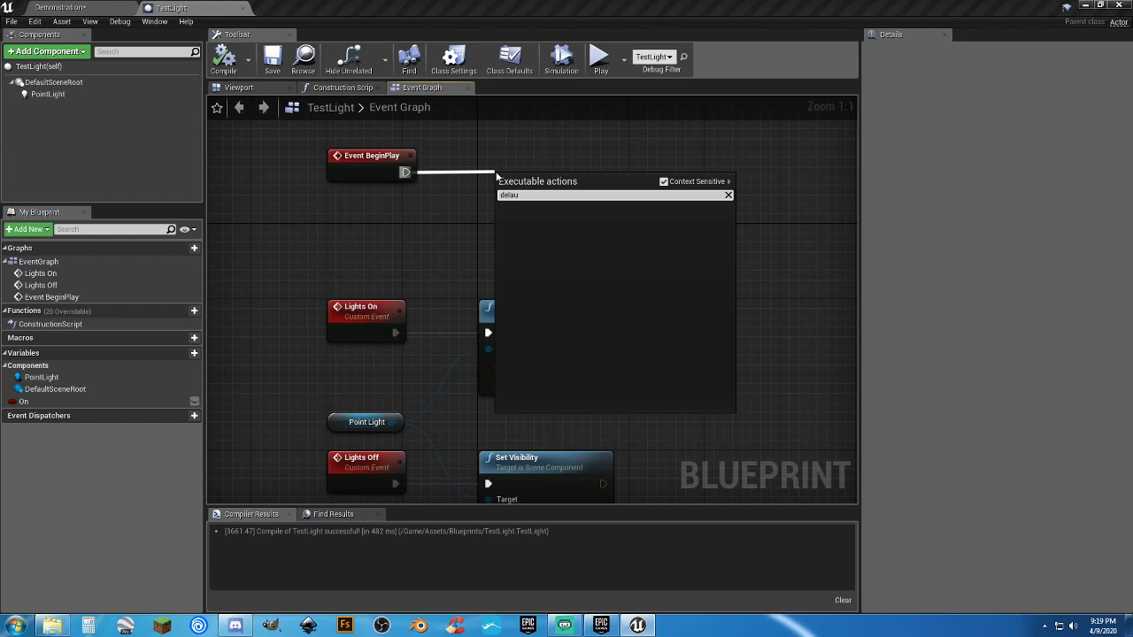
key("BackSpace")
type("y")
key("Return")
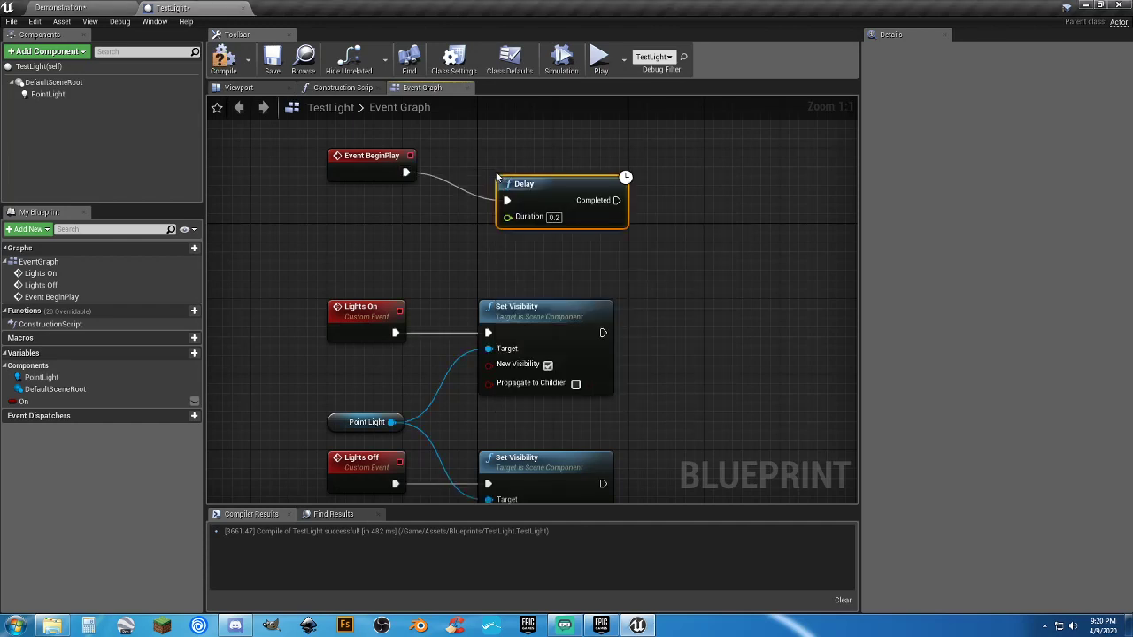
left_click_drag(502, 179, 485, 152)
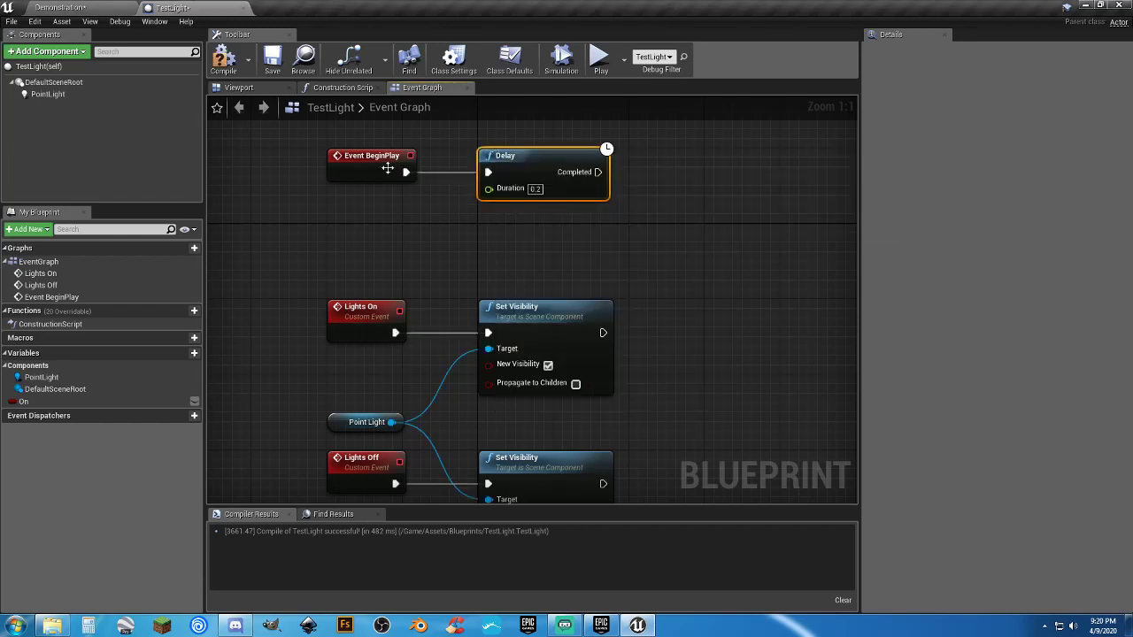
Step: Compile the blueprint and set the duration of the Delay after Event BeginPlay to 10 seconds
left_click(225, 59)
left_click(536, 189)
type("10")
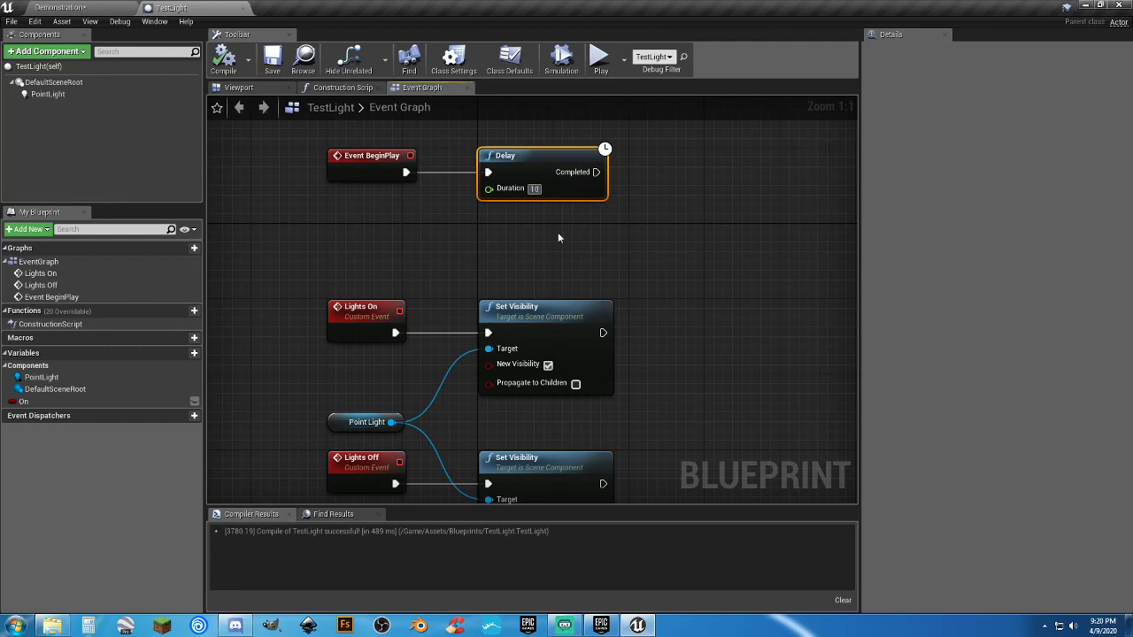
left_click(594, 237)
Step: Add a Lights On call run by the Delay's Completed output and line it up with the chain
right_click_drag(594, 238, 541, 245)
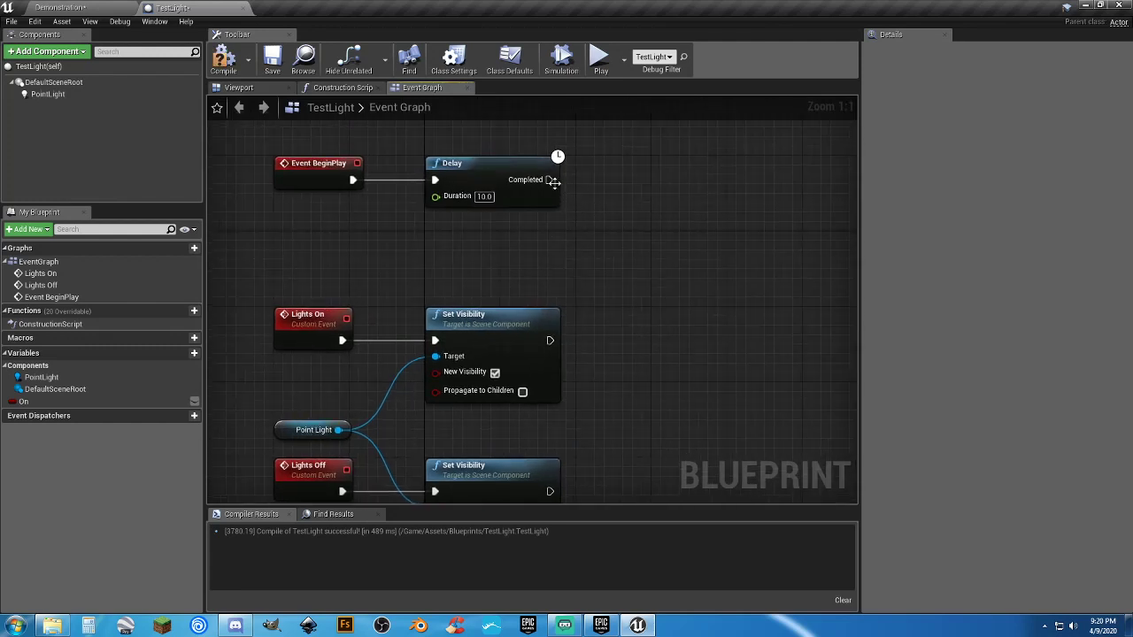
left_click_drag(550, 181, 606, 181)
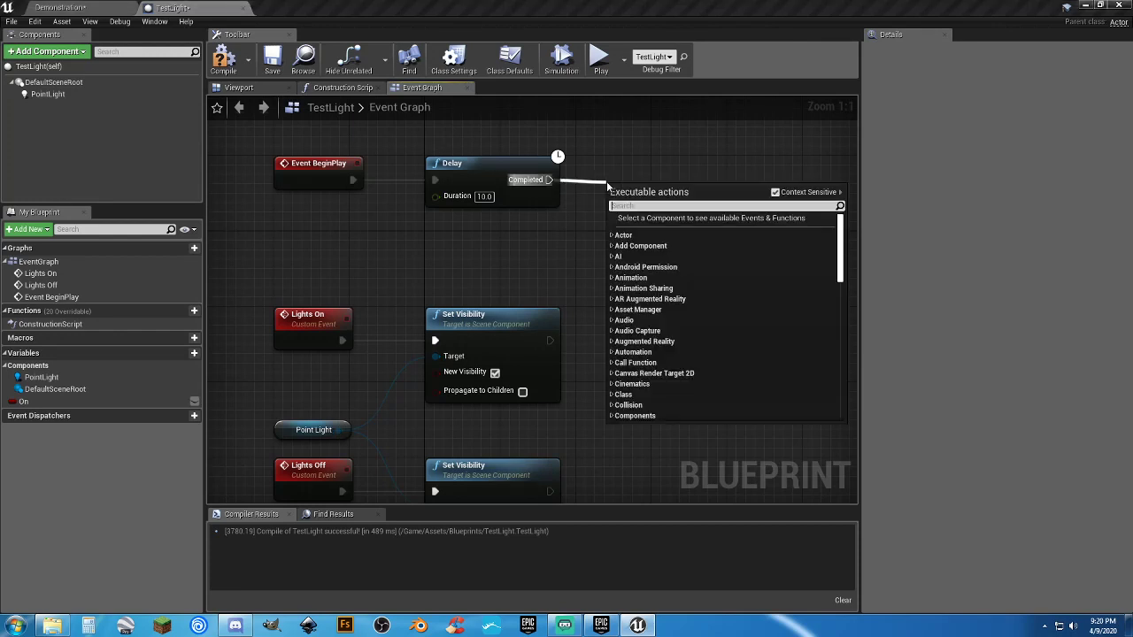
type("lights on")
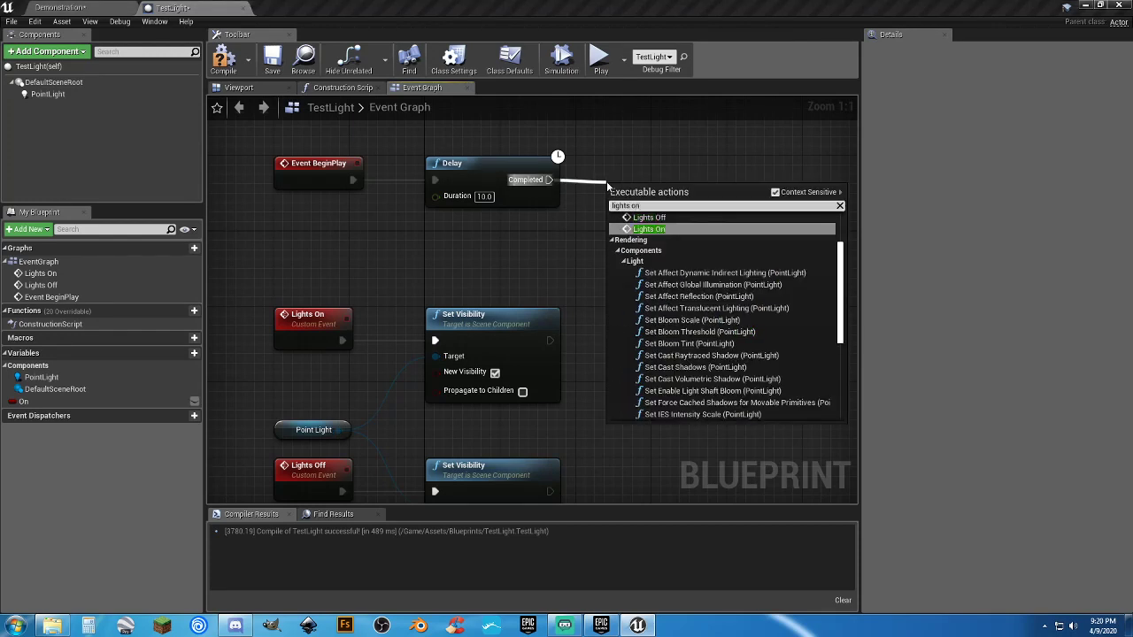
key("Return")
left_click_drag(608, 187, 602, 157)
left_click(661, 240)
Step: Add a second Delay node run by the Lights On call and align it with the row
right_click_drag(660, 239, 554, 244)
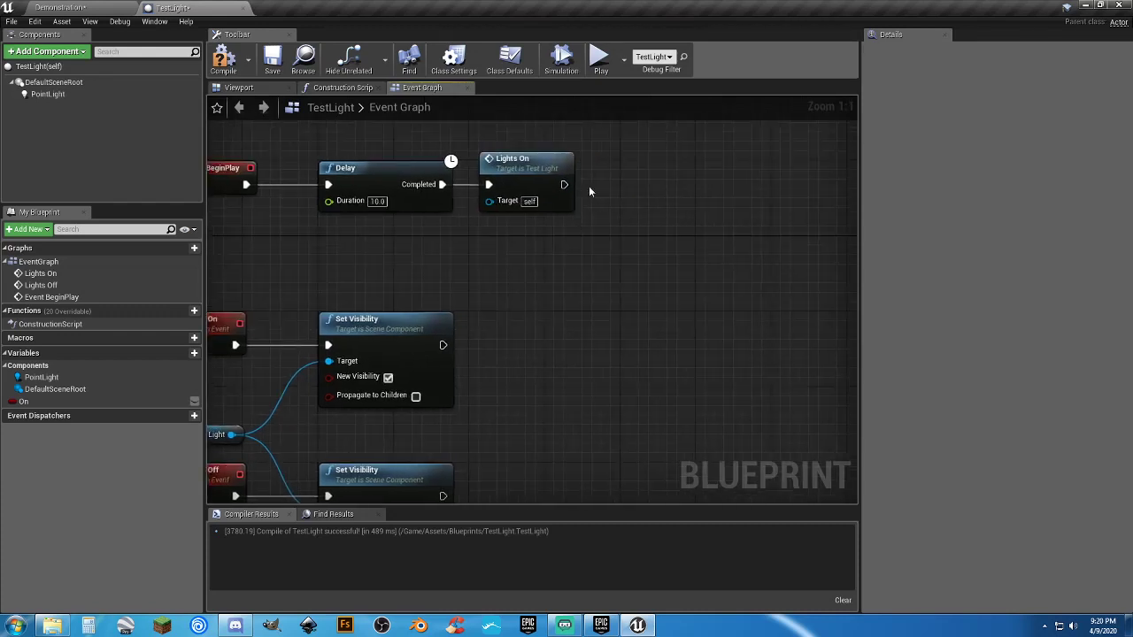
left_click_drag(563, 184, 650, 186)
type("delay")
key("Return")
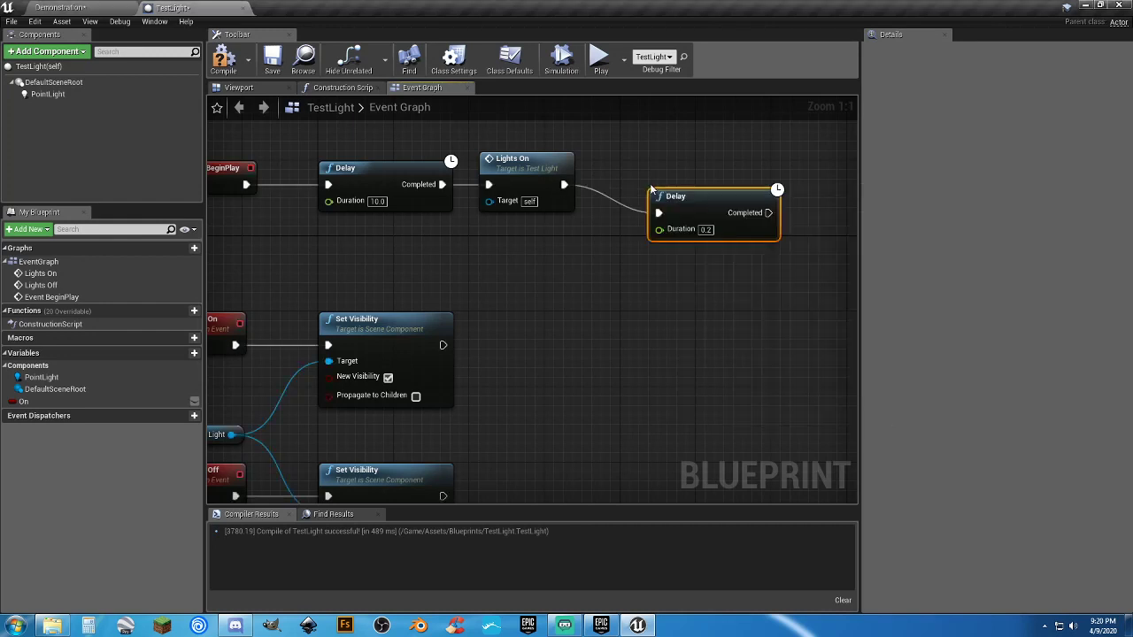
left_click_drag(659, 195, 631, 168)
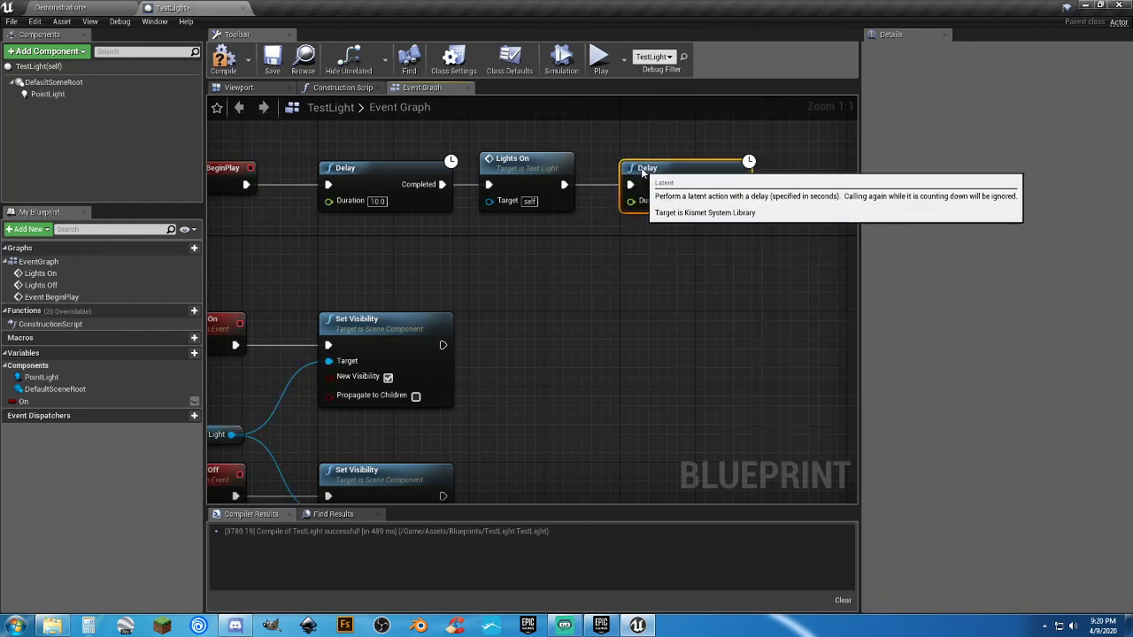
Step: Set the duration of the Delay following the Lights On call to 10 seconds
right_click_drag(442, 242, 532, 163)
left_click_drag(639, 405, 316, 223)
left_click(668, 239)
right_click_drag(681, 212, 440, 304)
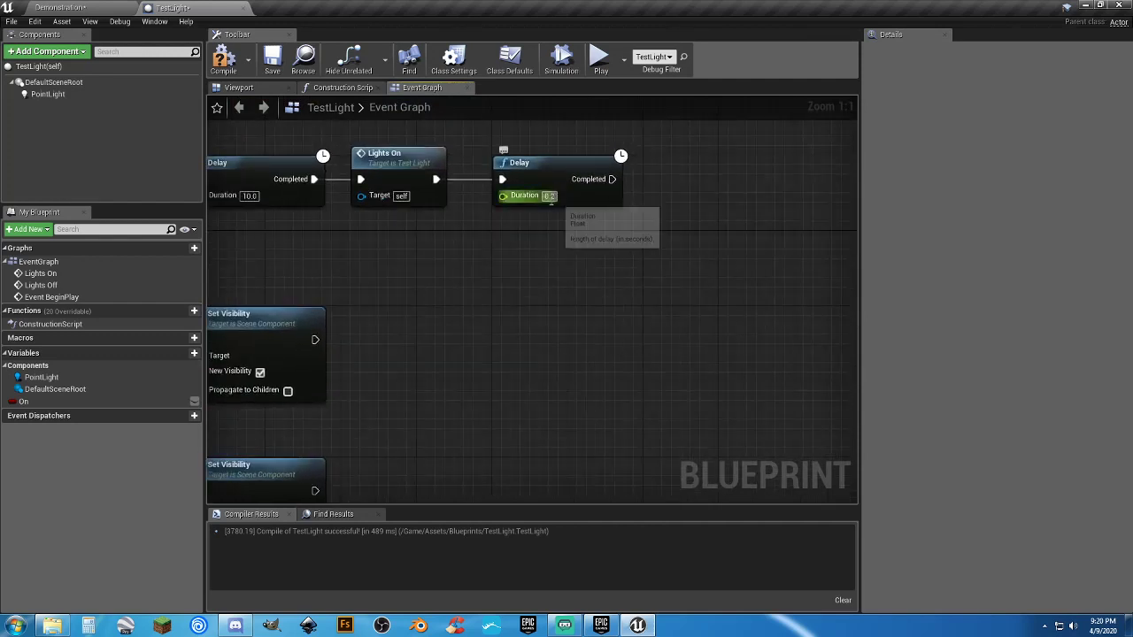
left_click(550, 195)
type("10")
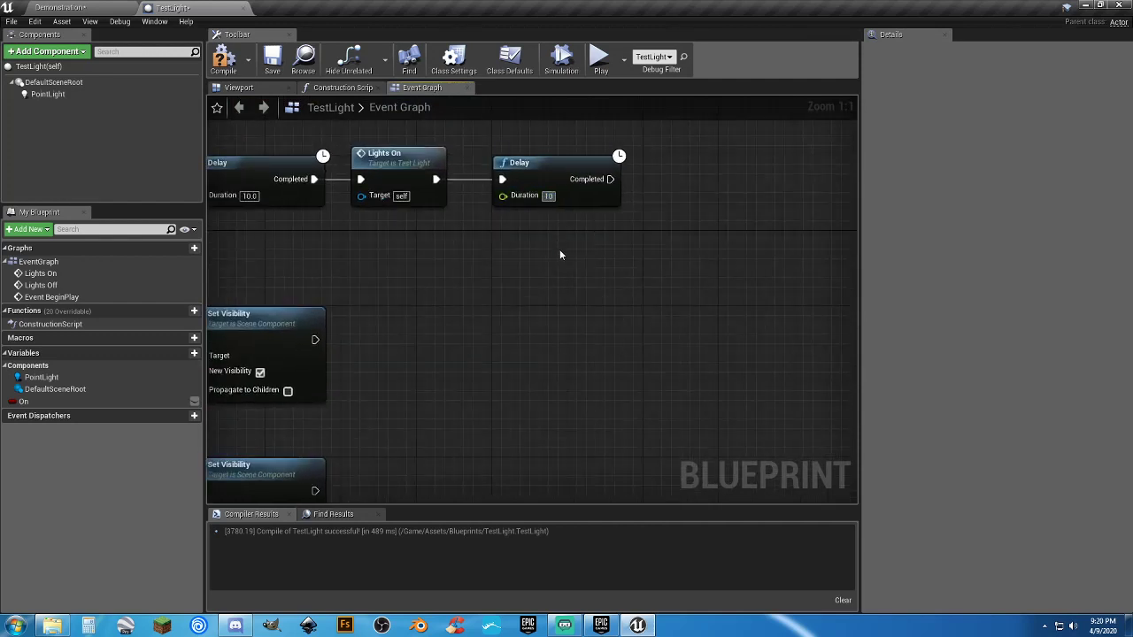
key("Return")
Step: Add a Lights Off call run by the second Delay's Completed output, align it, and compile the blueprint
left_click_drag(617, 181, 683, 179)
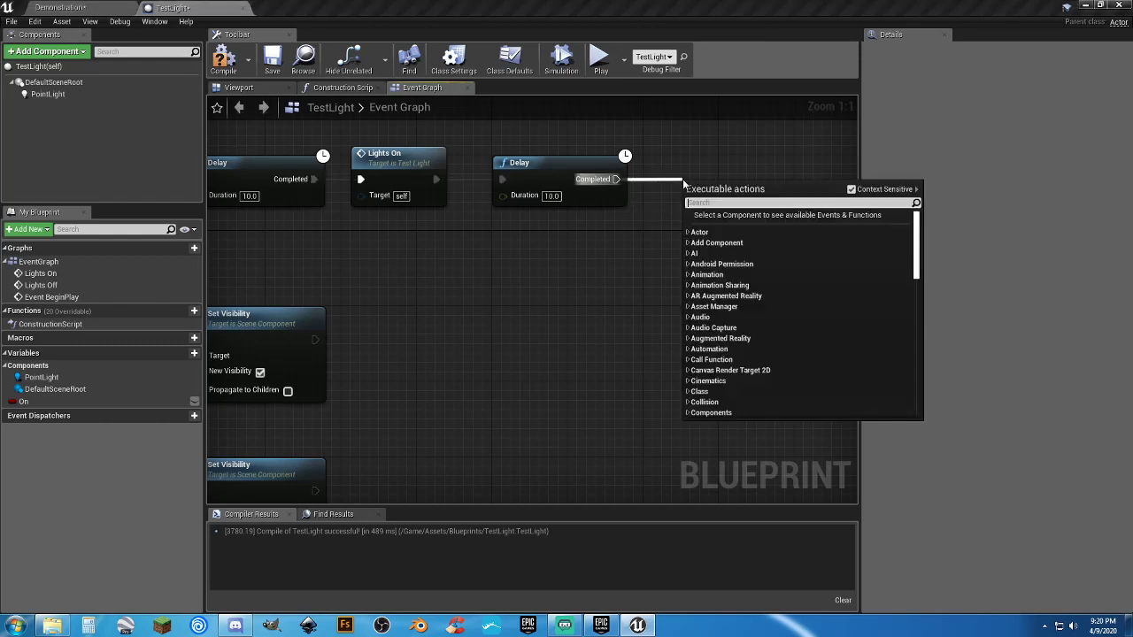
type("lightsof")
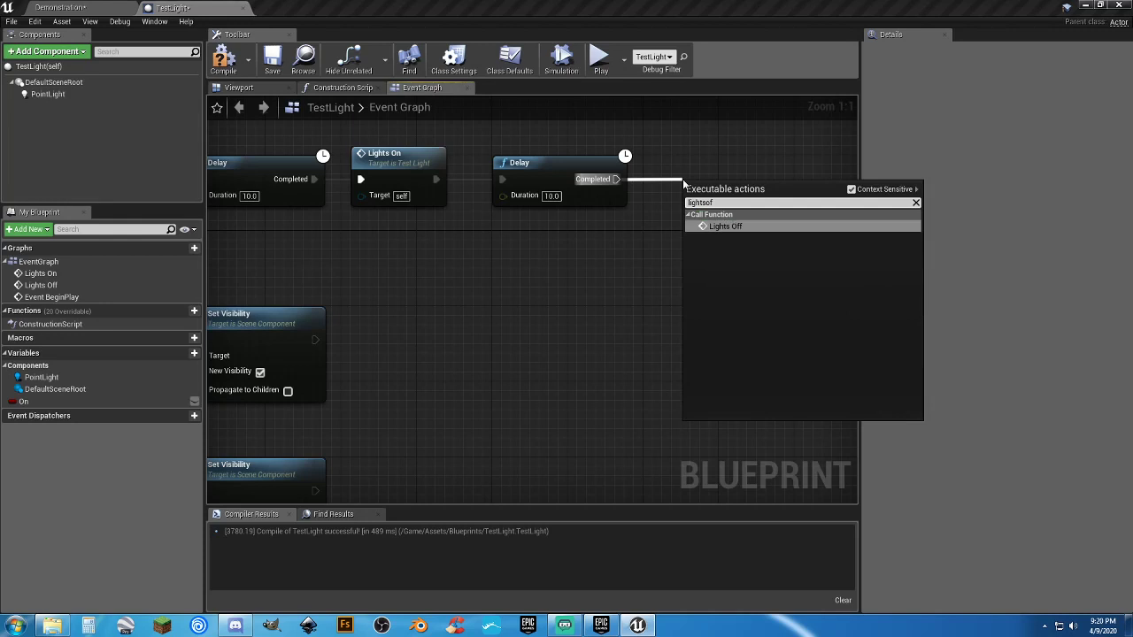
key("Return")
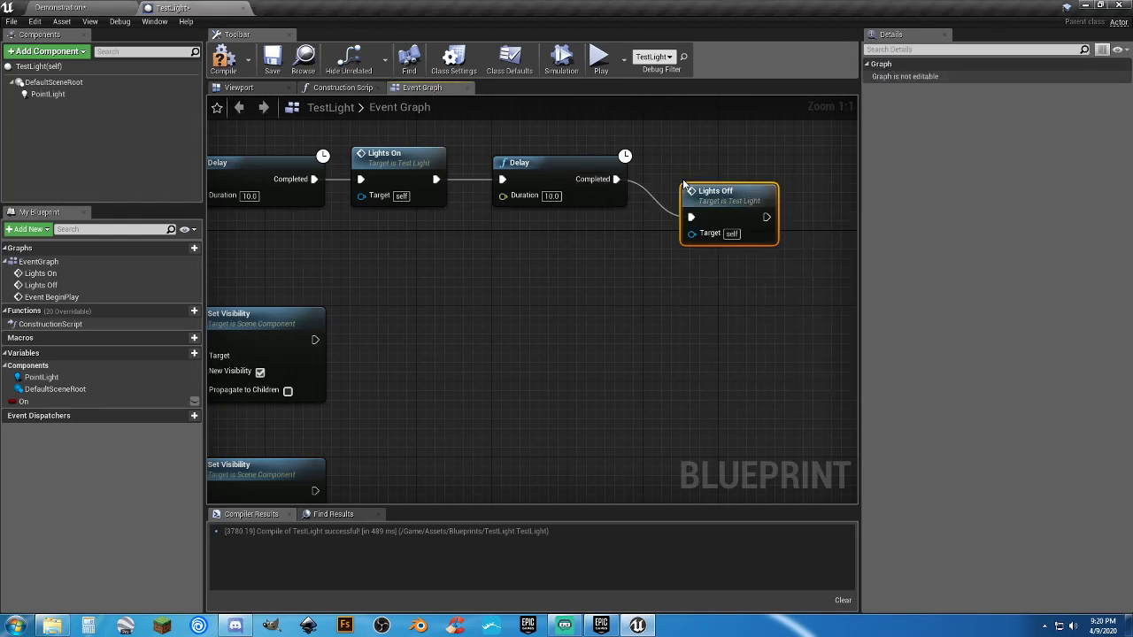
left_click_drag(707, 198, 679, 161)
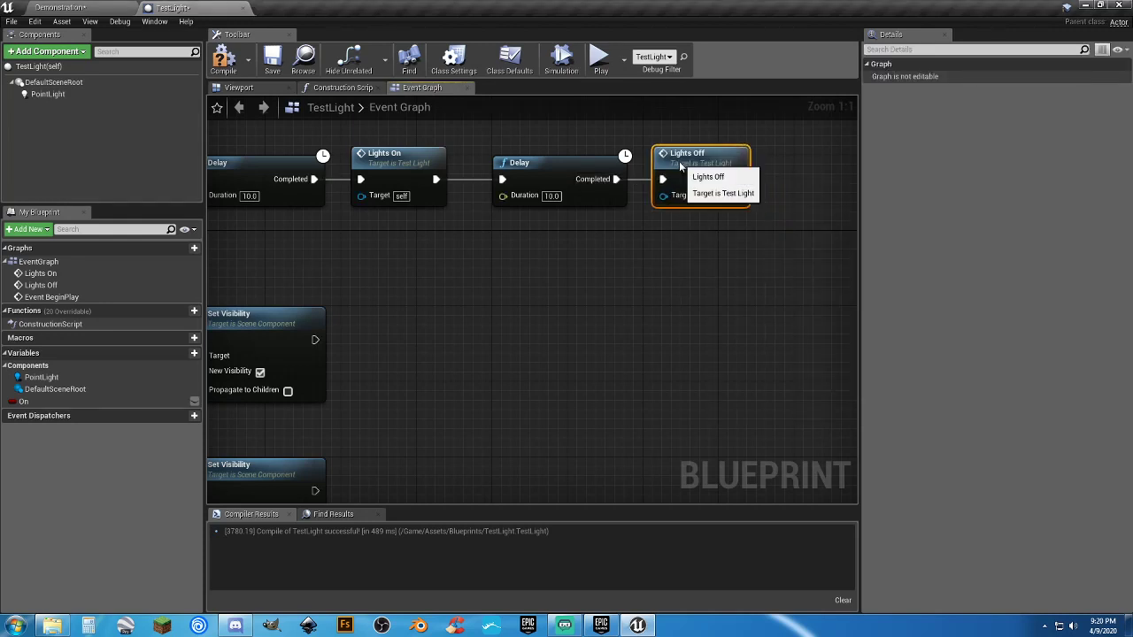
left_click(229, 59)
Step: Playtest the Demonstration level to check the timed light switching, stop it, and return to the TestLight blueprint
left_click(125, 9)
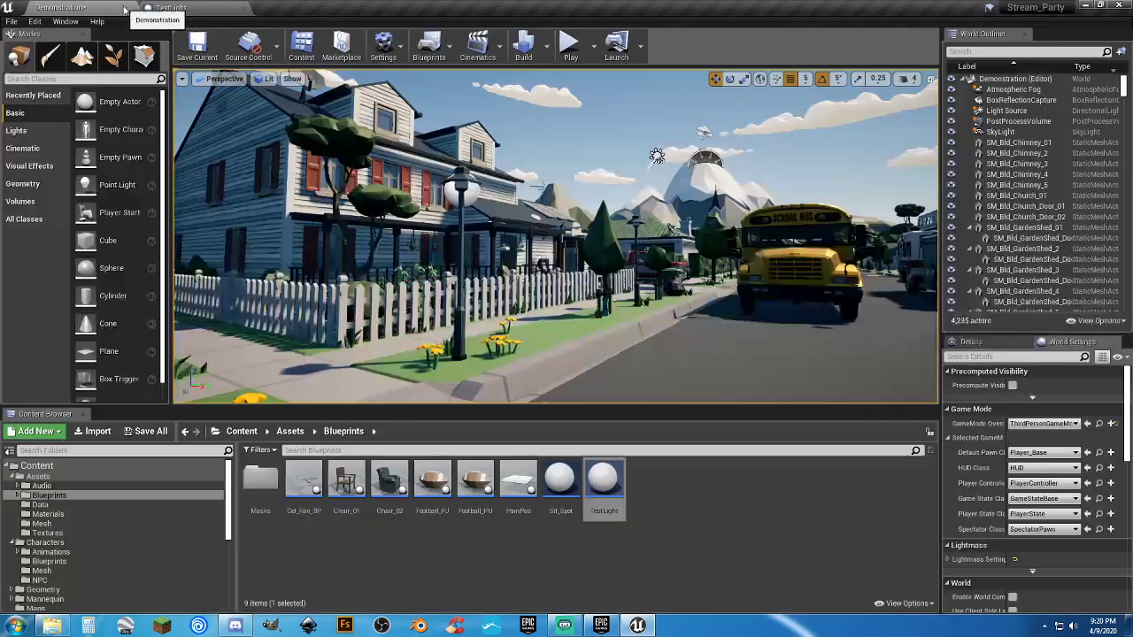
left_click(571, 49)
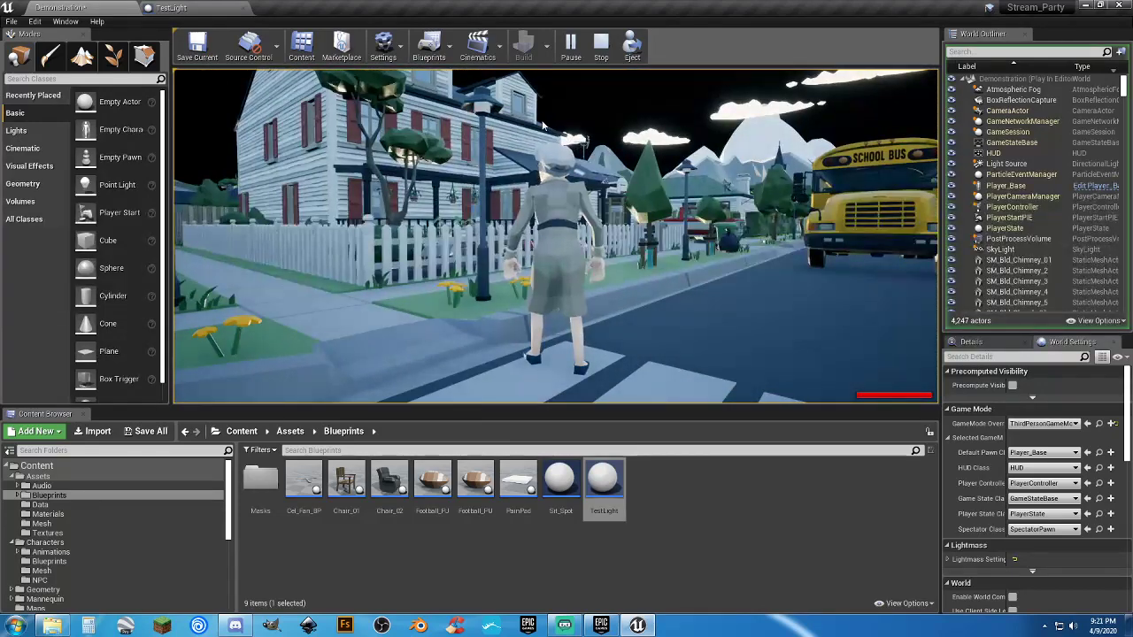
key("Escape")
left_click(200, 9)
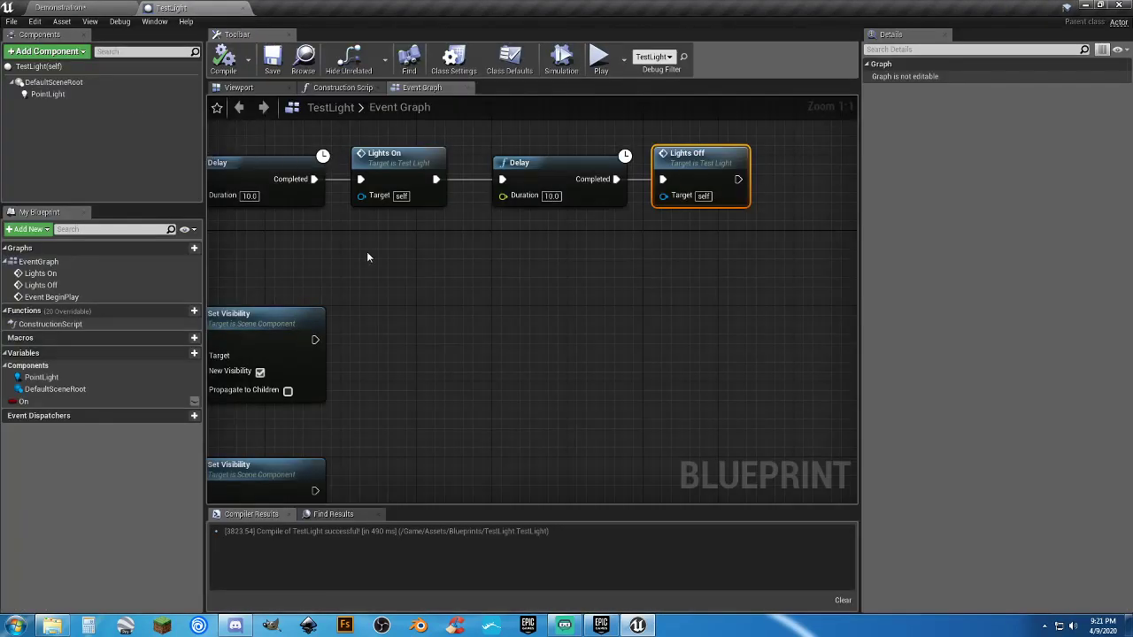
Step: Examine the PointLight component and its attenuation range in the TestLight blueprint's 3D viewport
right_click_drag(368, 257, 588, 301)
left_click(70, 98)
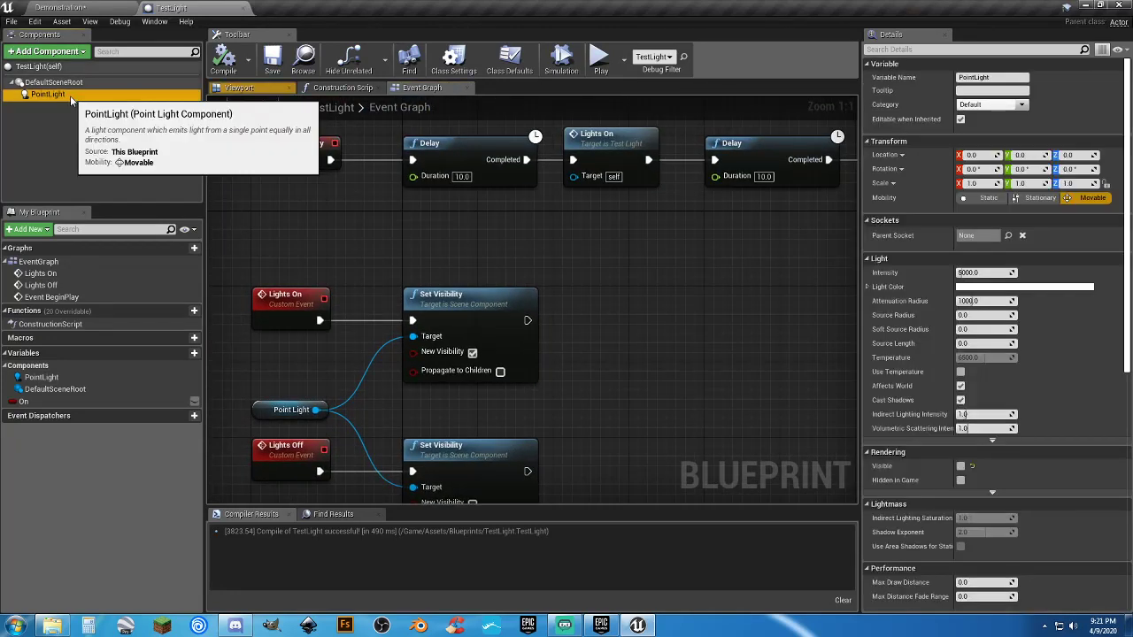
left_click(248, 88)
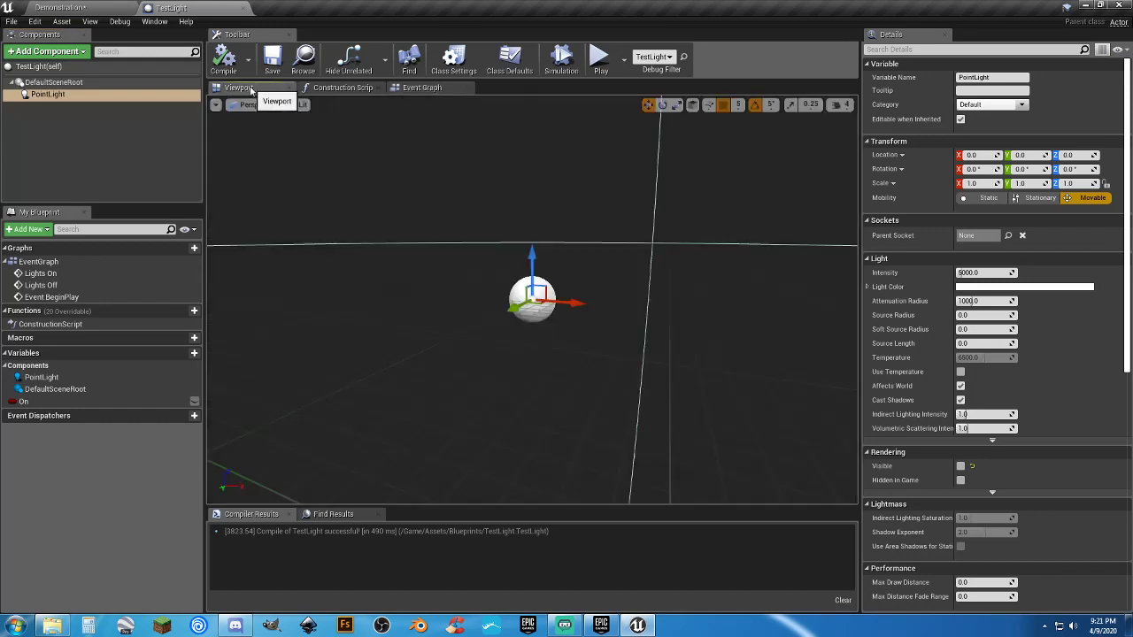
key("s")
right_click_drag(473, 241, 416, 201)
key("d")
key("w")
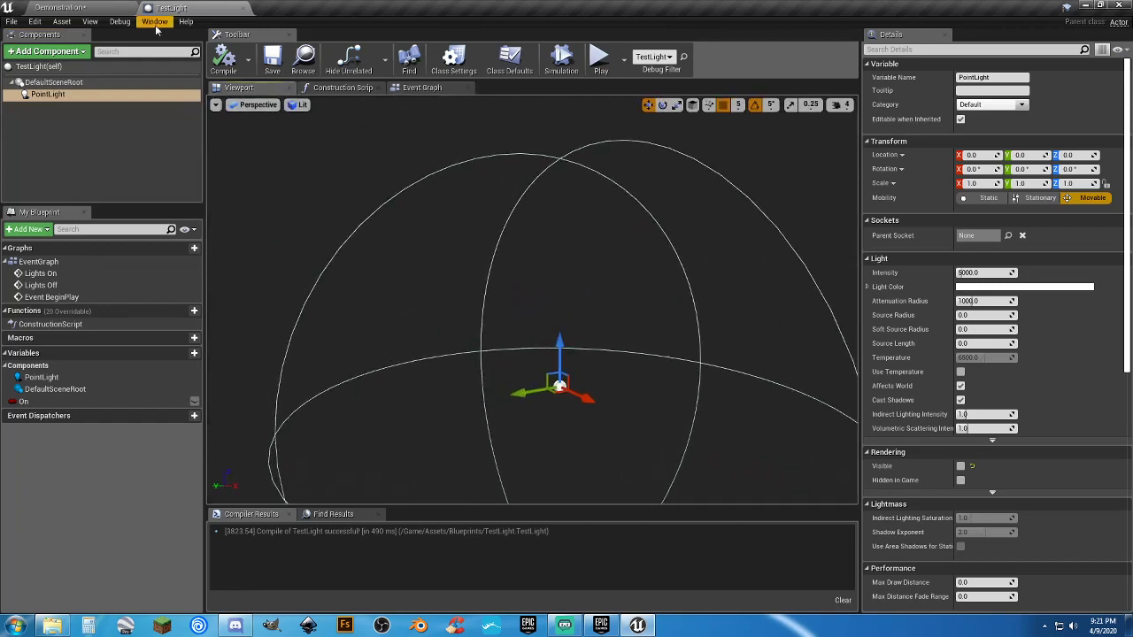
Step: Raise the TestLight actor in the Demonstration level so it sits above the top of the lamp post
left_click(123, 7)
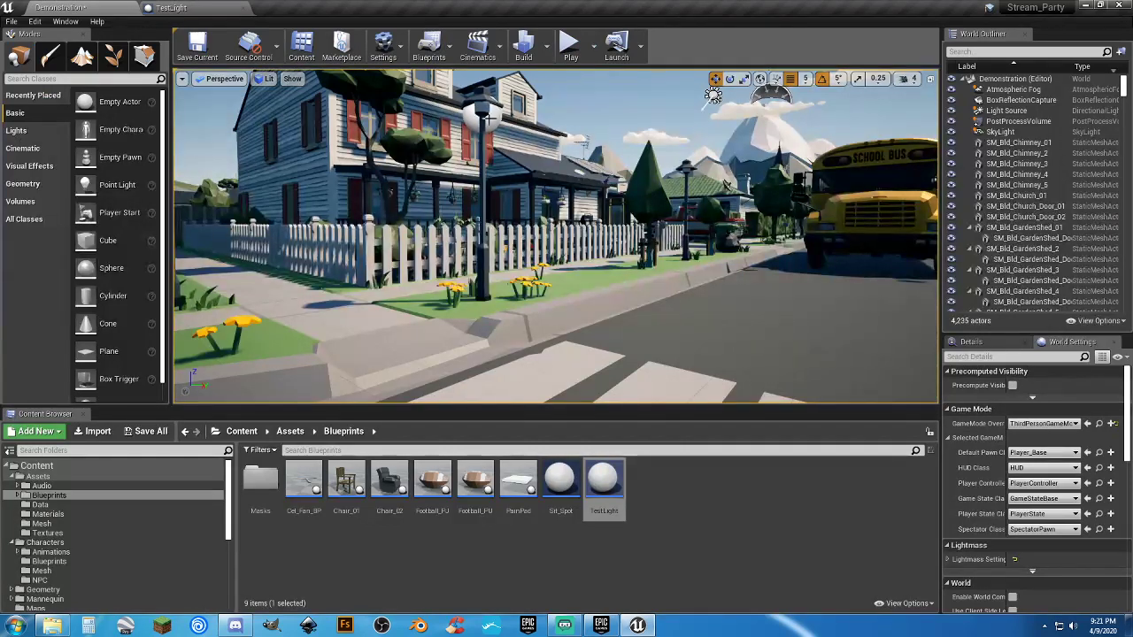
left_click_drag(486, 115, 492, 118)
right_click_drag(491, 118, 465, 71)
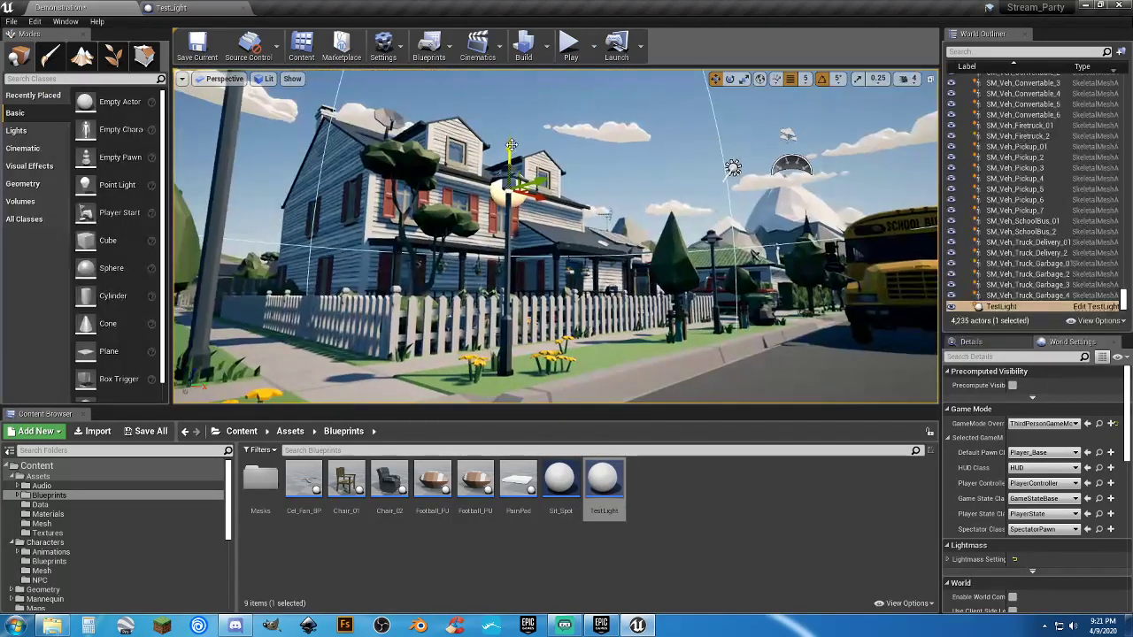
left_click_drag(511, 159, 511, 127)
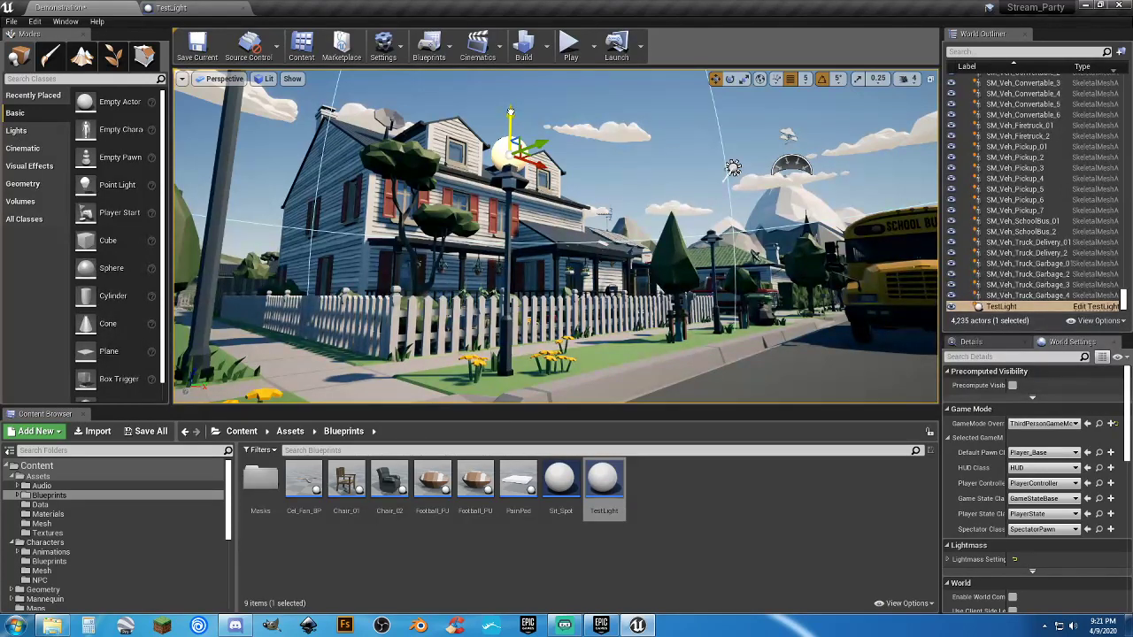
Step: Playtest the level with the raised light, watch the lamp post through nightfall, and stop the session
key("alt+p")
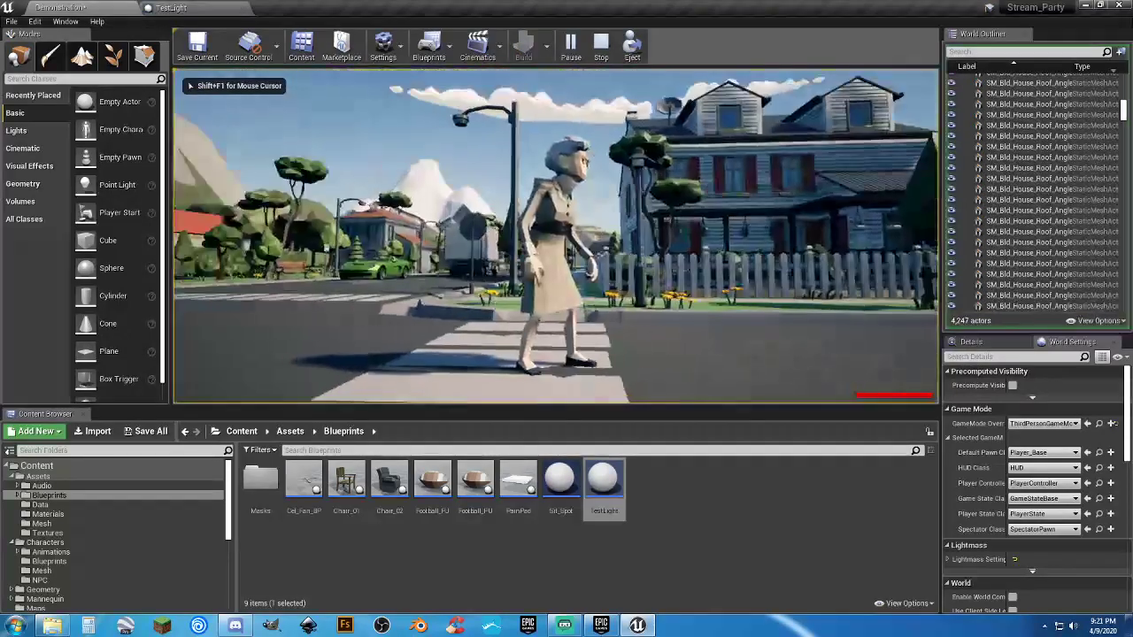
key("w")
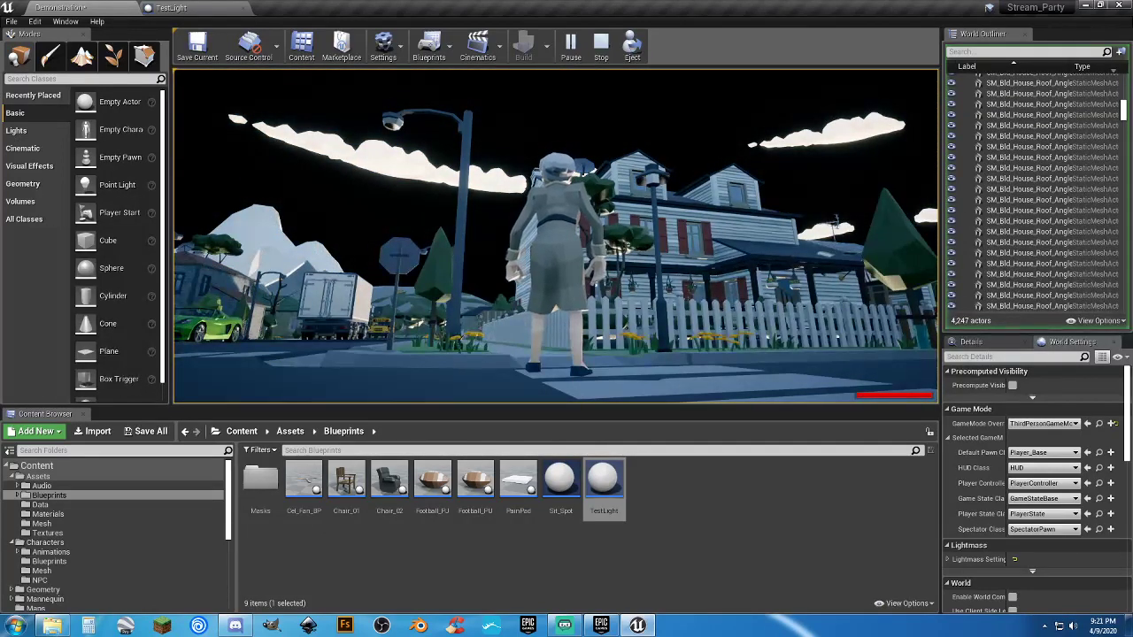
key("Escape")
Step: Set the duration of both Delay nodes in TestLight's Event Graph to 5 seconds and compile the blueprint
left_click(213, 8)
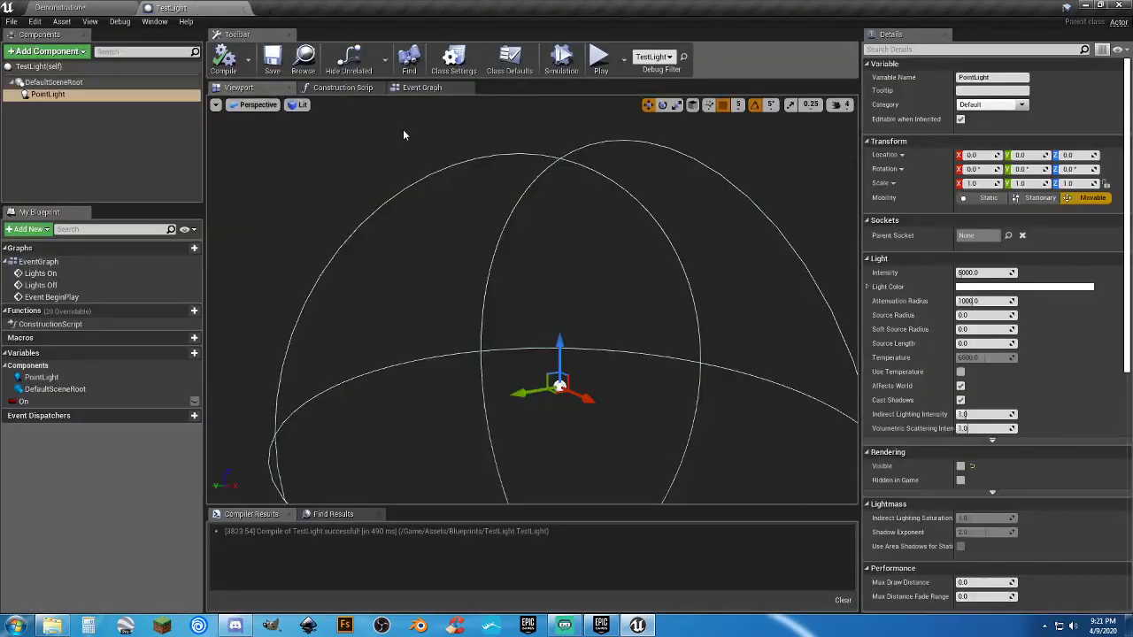
left_click(422, 87)
left_click(461, 176)
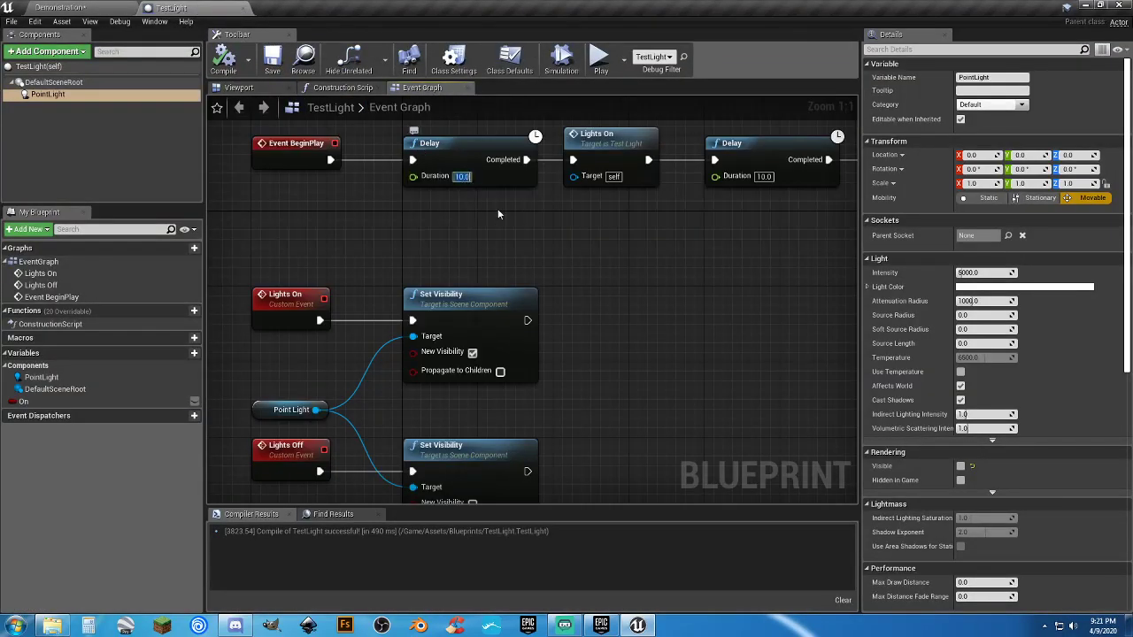
left_click(763, 176)
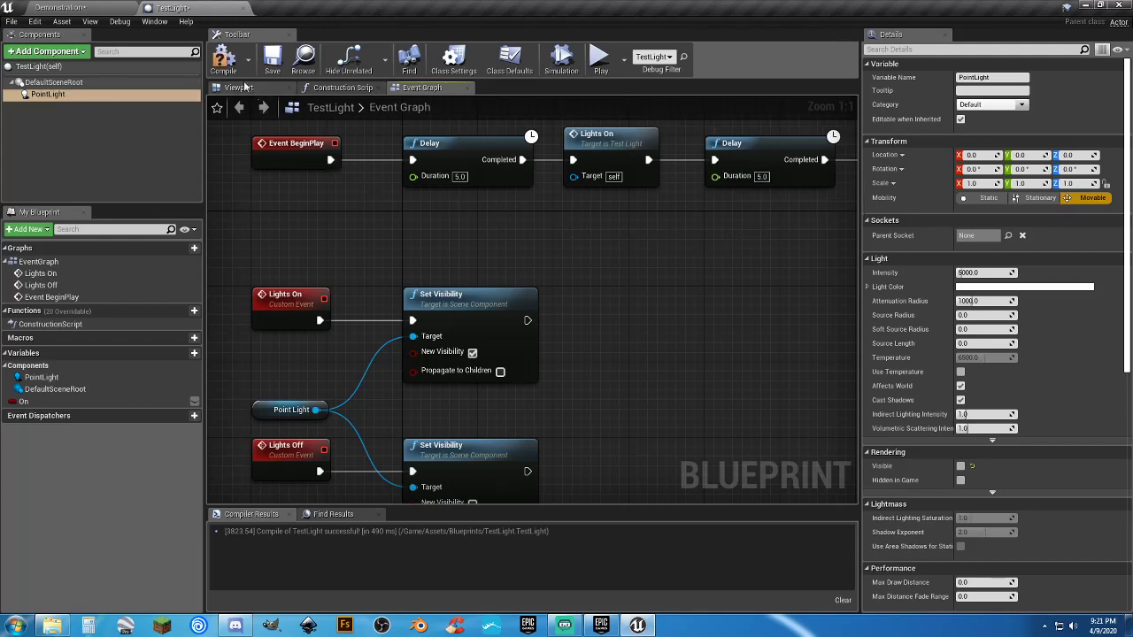
left_click(224, 60)
Step: Playtest the Demonstration level near the lamp post to check the shortened light timing, and stop the session
left_click(90, 7)
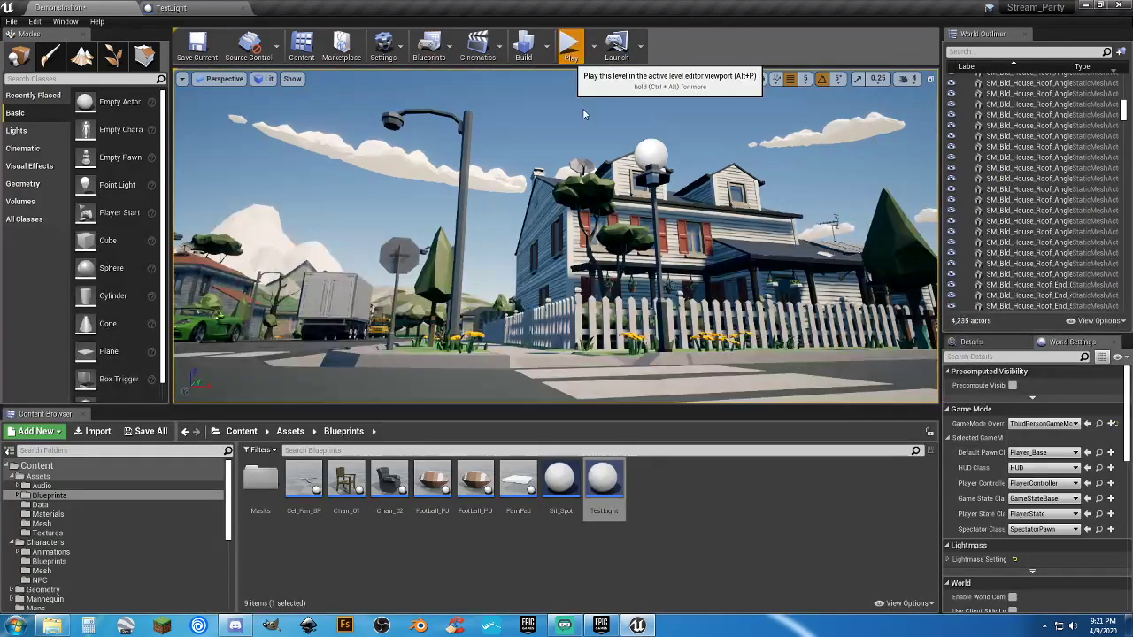
left_click(571, 44)
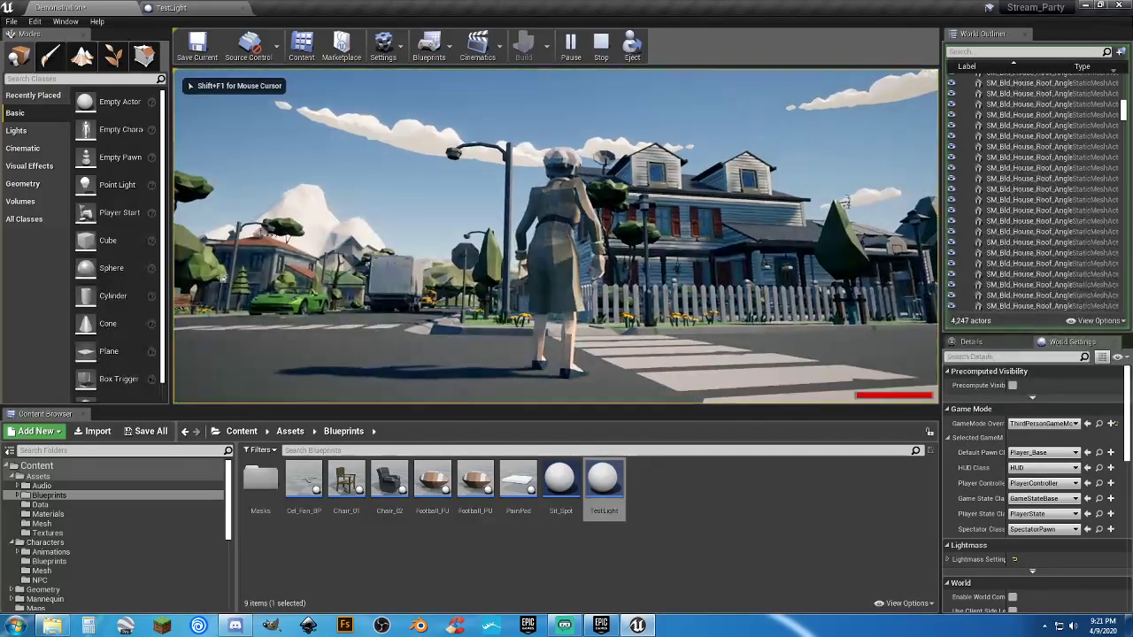
key("d")
key("a")
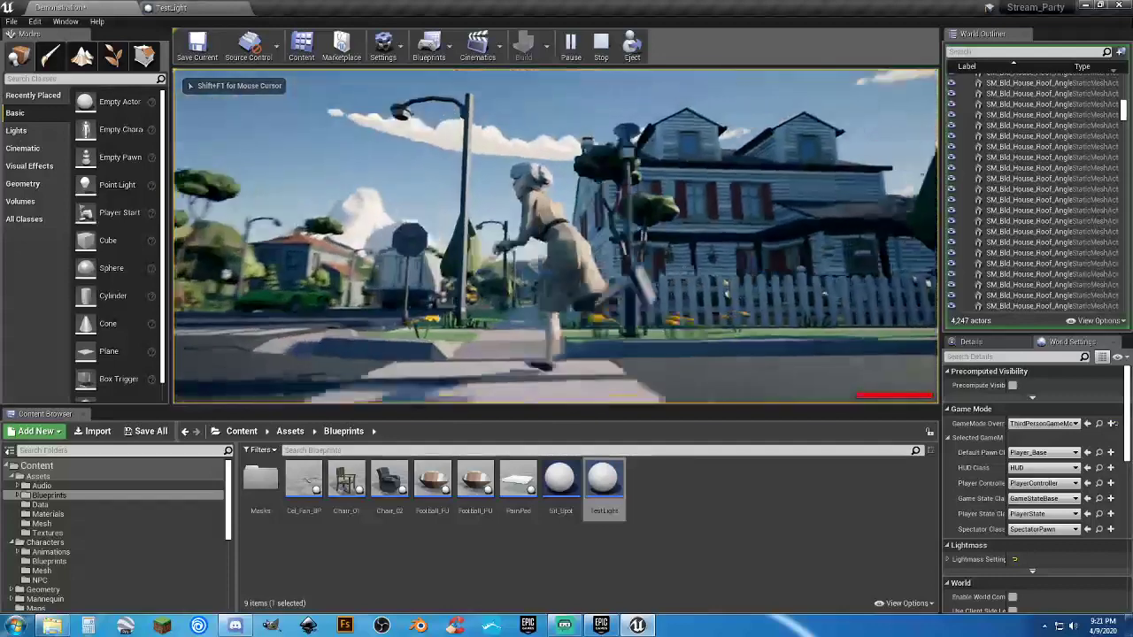
key("w")
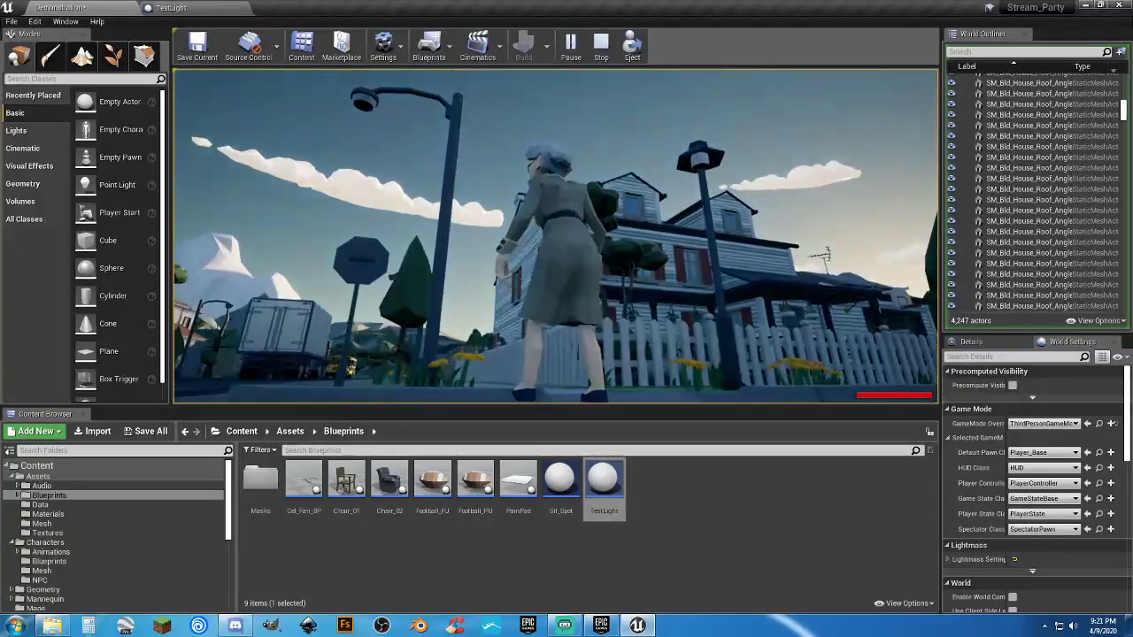
key("s")
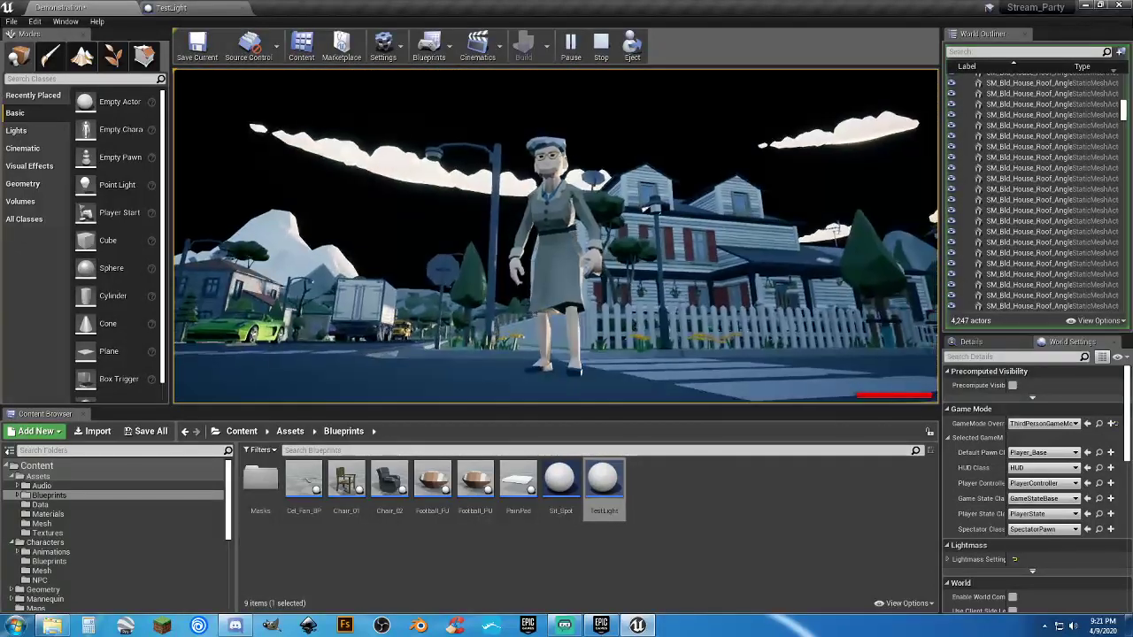
key("Escape")
Step: Review the Lights On and Lights Off events and their Set Visibility nodes in the TestLight blueprint
left_click(203, 8)
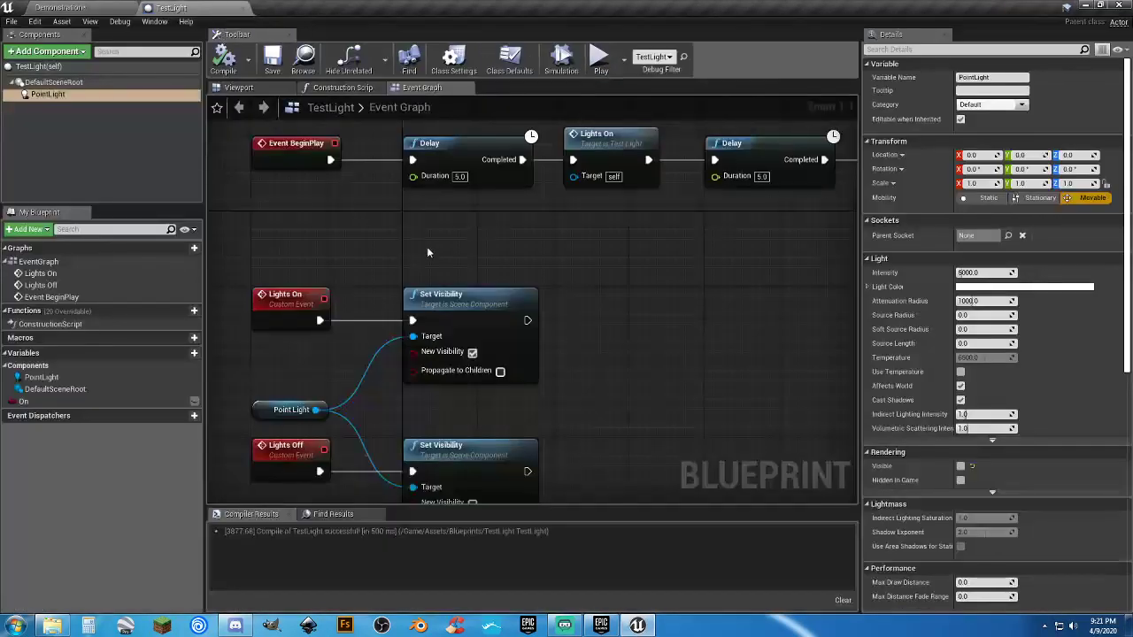
right_click_drag(451, 264, 467, 191)
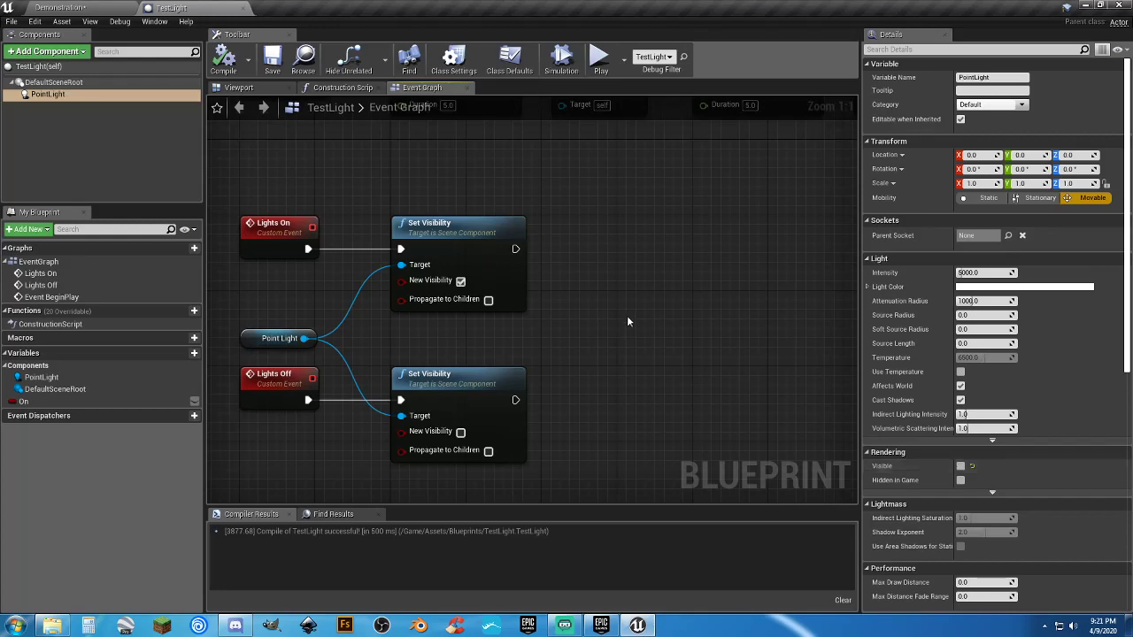
right_click_drag(560, 316, 622, 308)
left_click(354, 225)
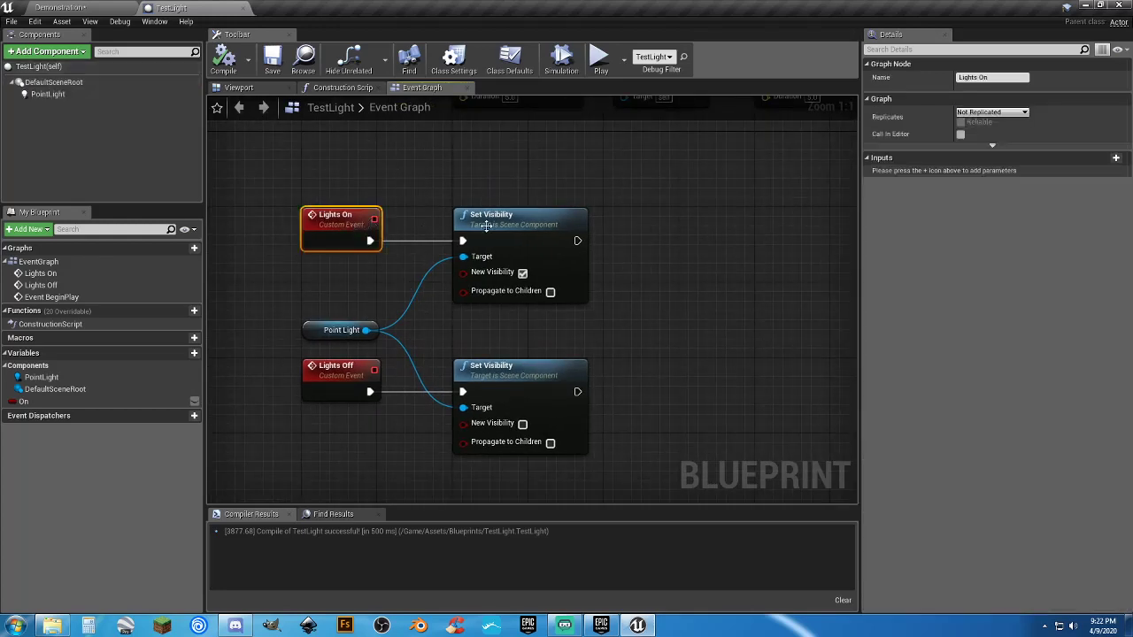
right_click_drag(575, 160, 554, 170)
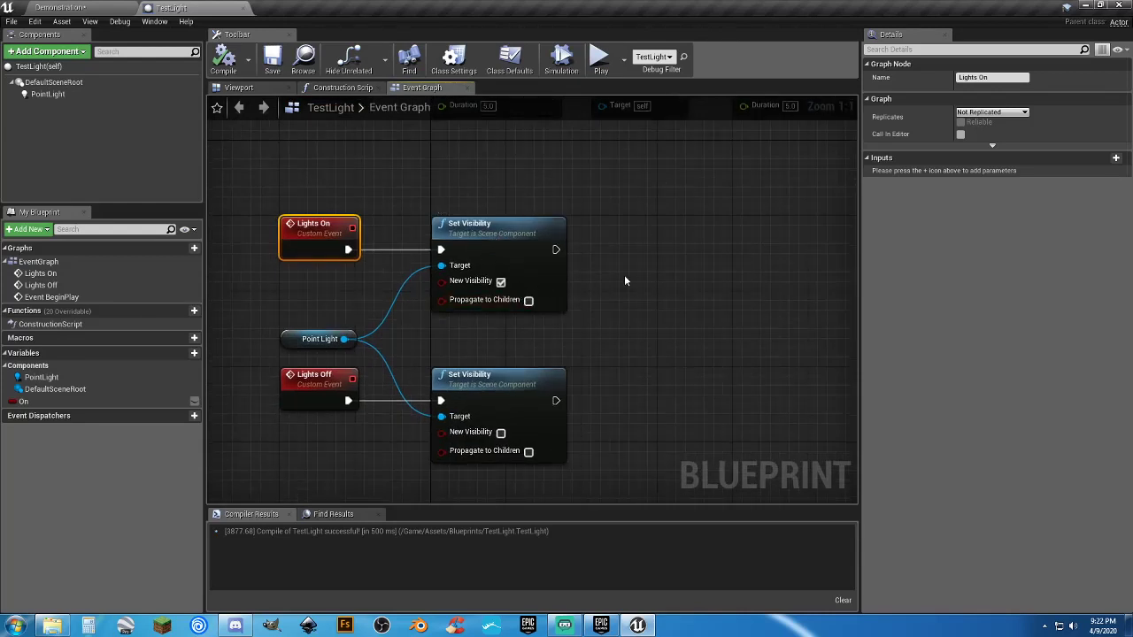
right_click_drag(624, 277, 625, 254)
Step: Set the PointLight component's light color to pure red (FF0000FF)
left_click(94, 96)
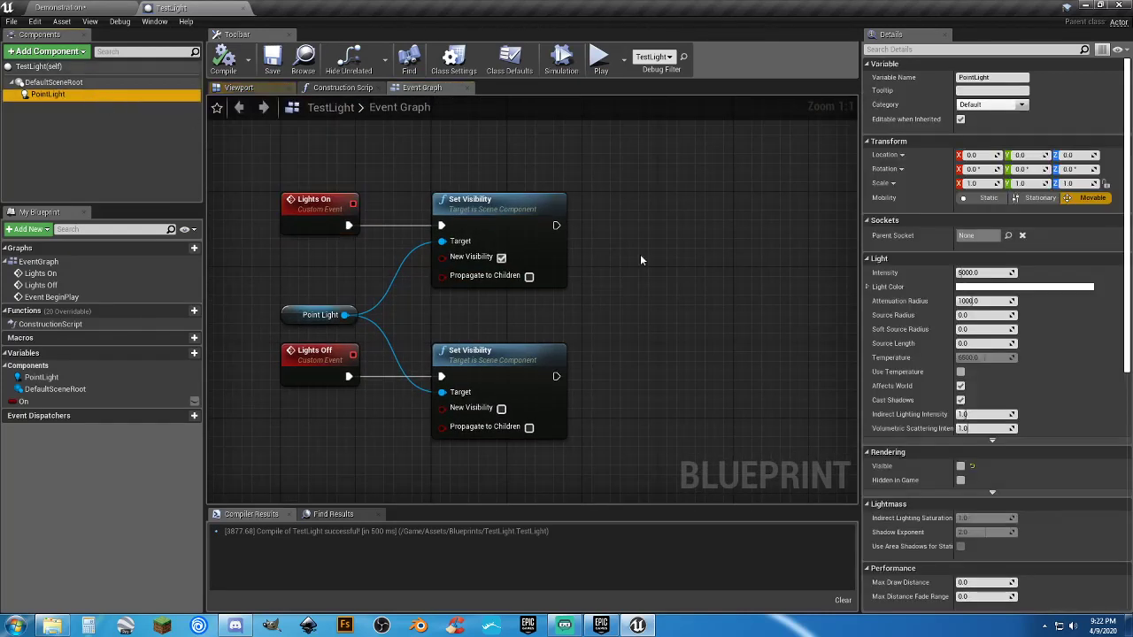
left_click(992, 287)
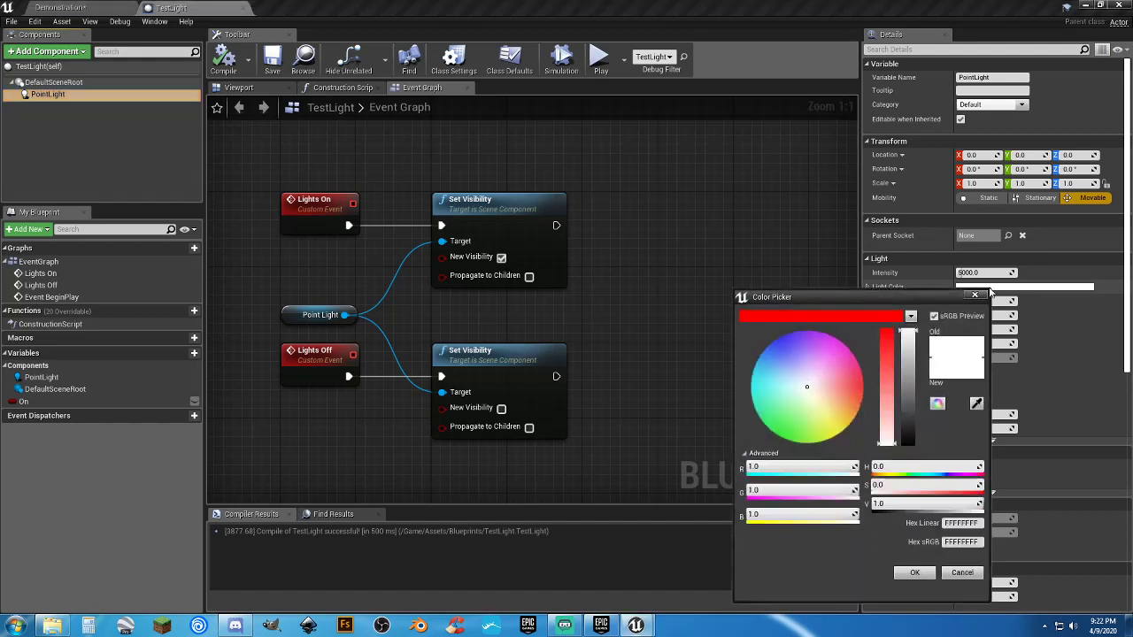
left_click(832, 320)
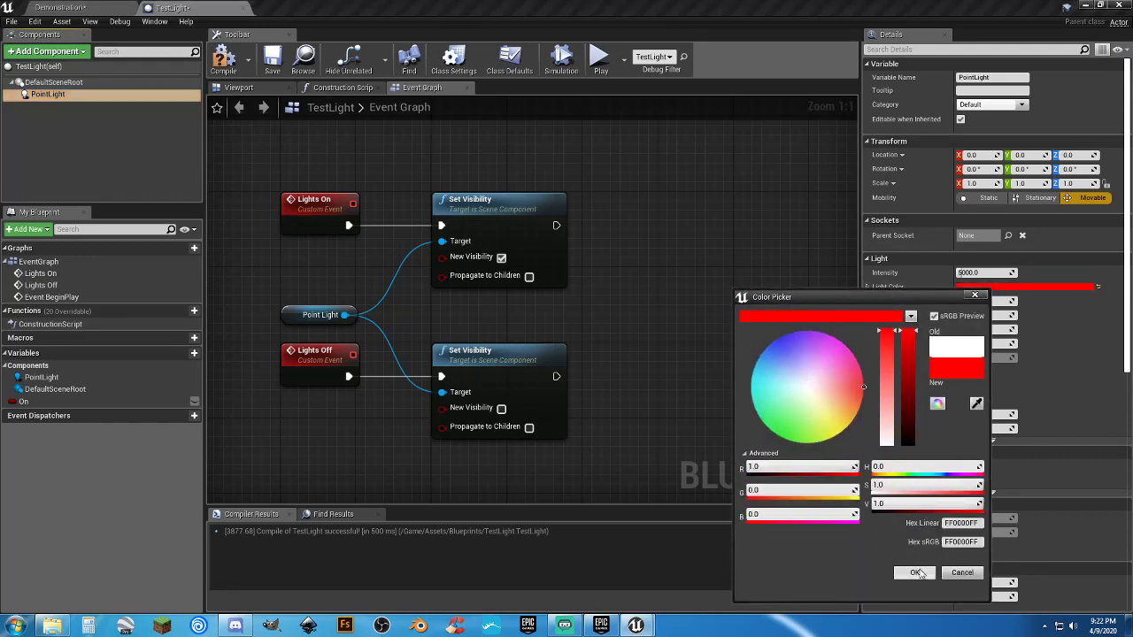
left_click(917, 572)
Step: Enable Visible on the PointLight component, compile and save the blueprint, and inspect the light in the viewport
left_click(262, 92)
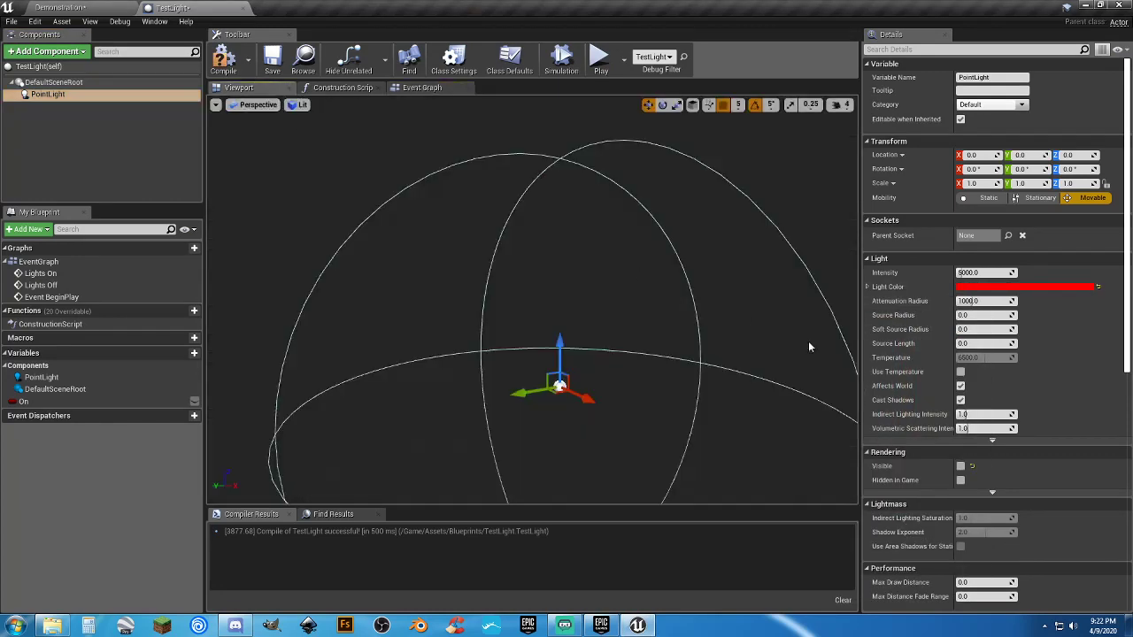
left_click(960, 467)
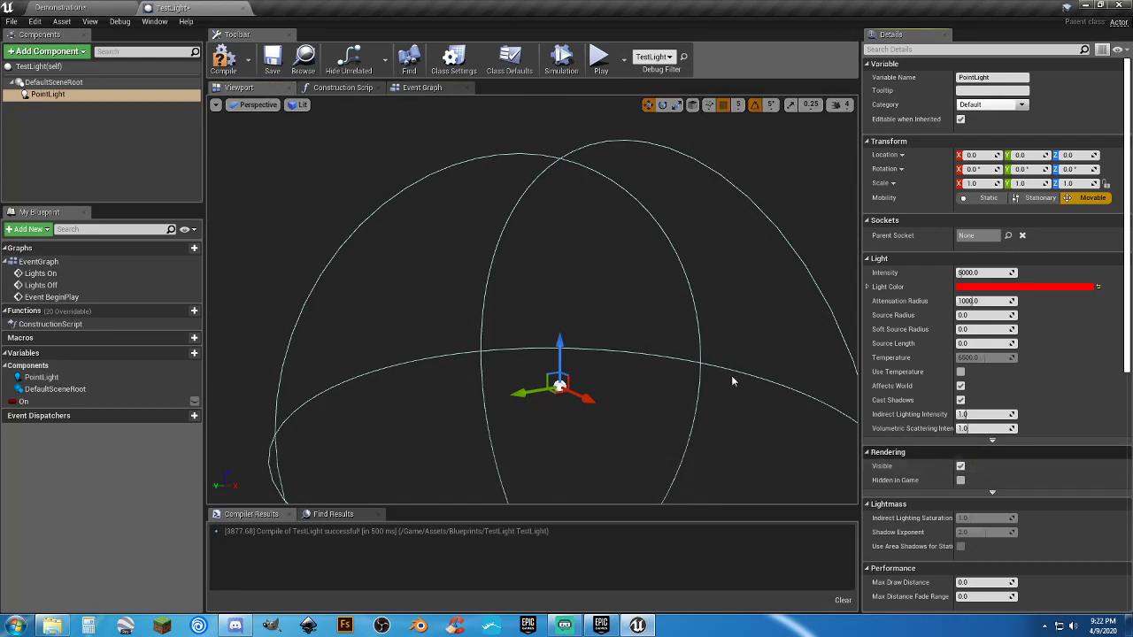
left_click(223, 60)
left_click(270, 62)
right_click_drag(549, 292, 530, 355)
left_click(94, 126)
left_click(52, 94)
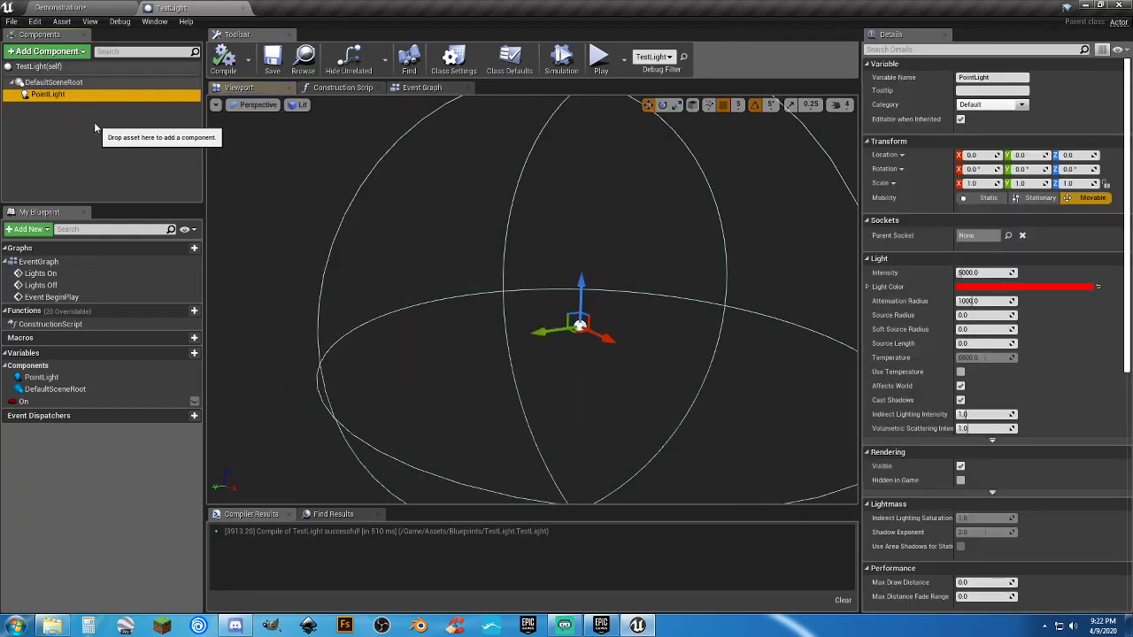
Step: Delete the Point Light reference node from the Event Graph and the PointLight component from the blueprint
left_click(420, 89)
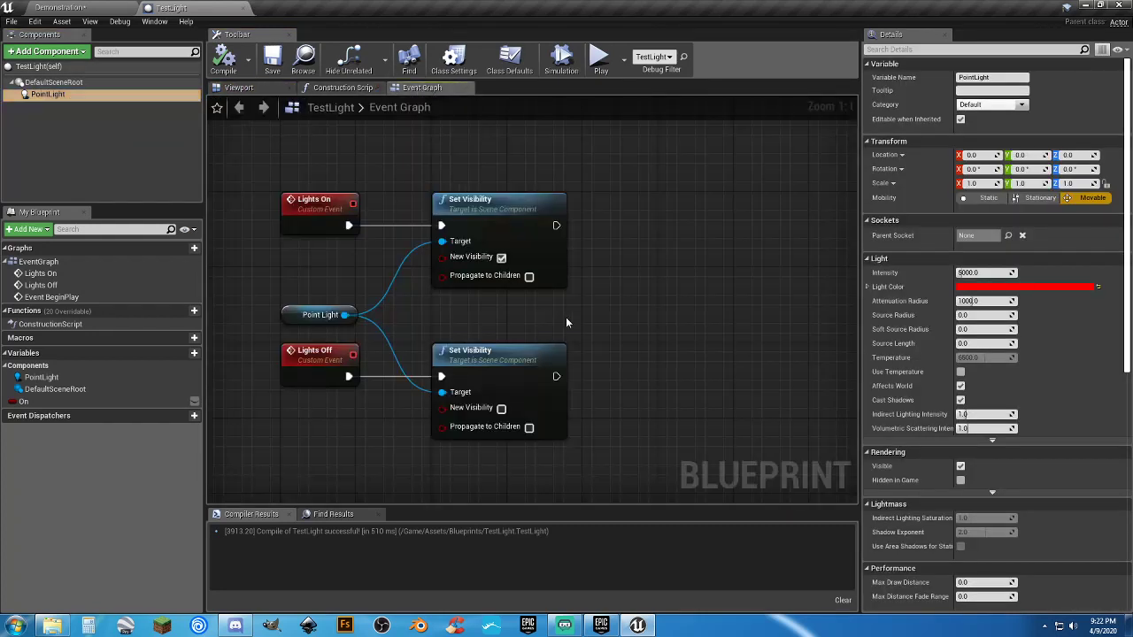
left_click(301, 314)
key("Delete")
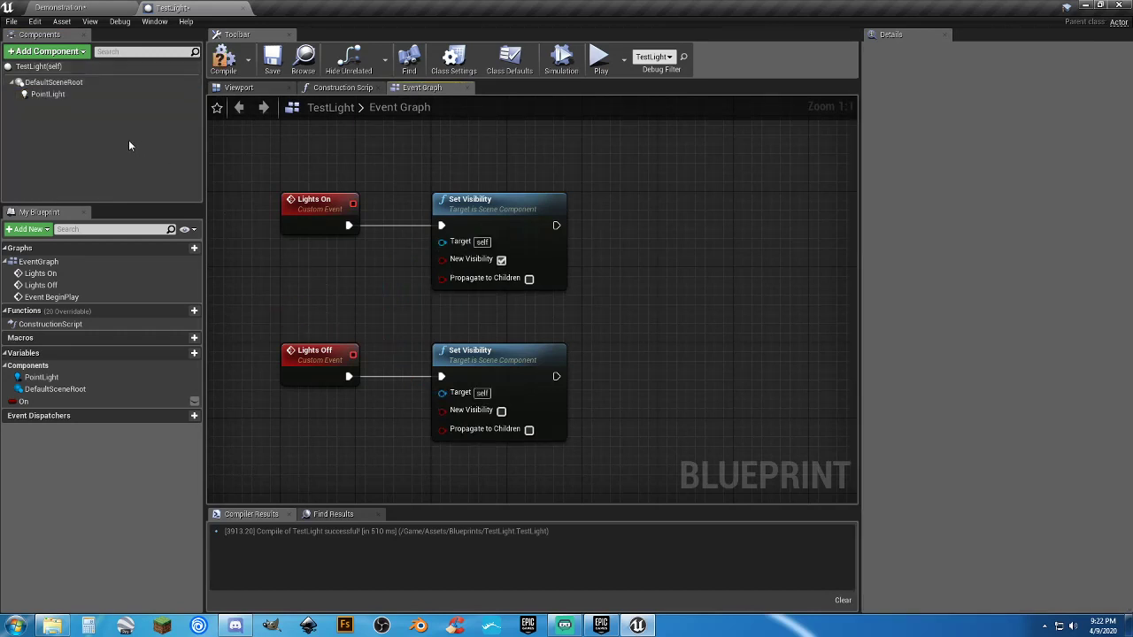
left_click(122, 94)
key("Delete")
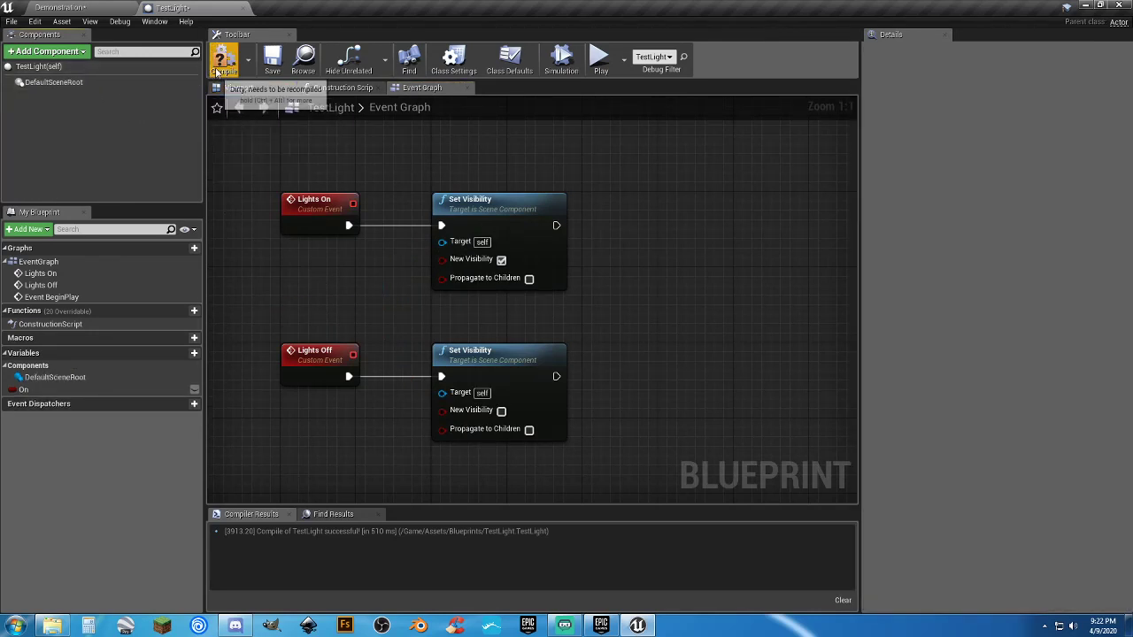
Step: Add a new Point Light component under DefaultSceneRoot and select it
left_click(49, 51)
type("light")
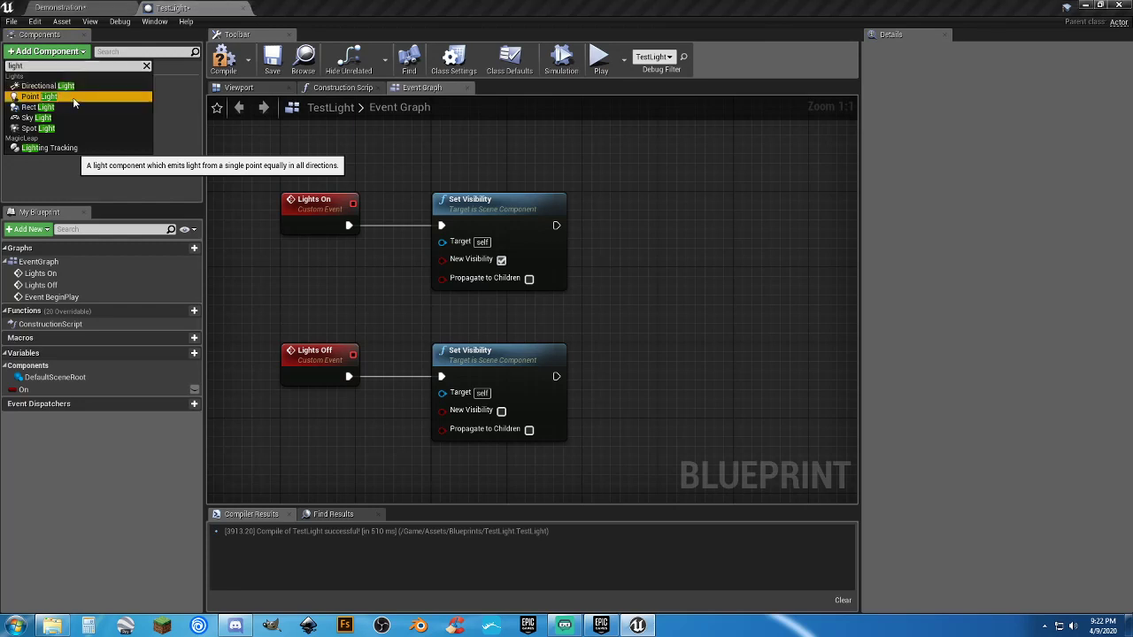
left_click(74, 99)
left_click(99, 122)
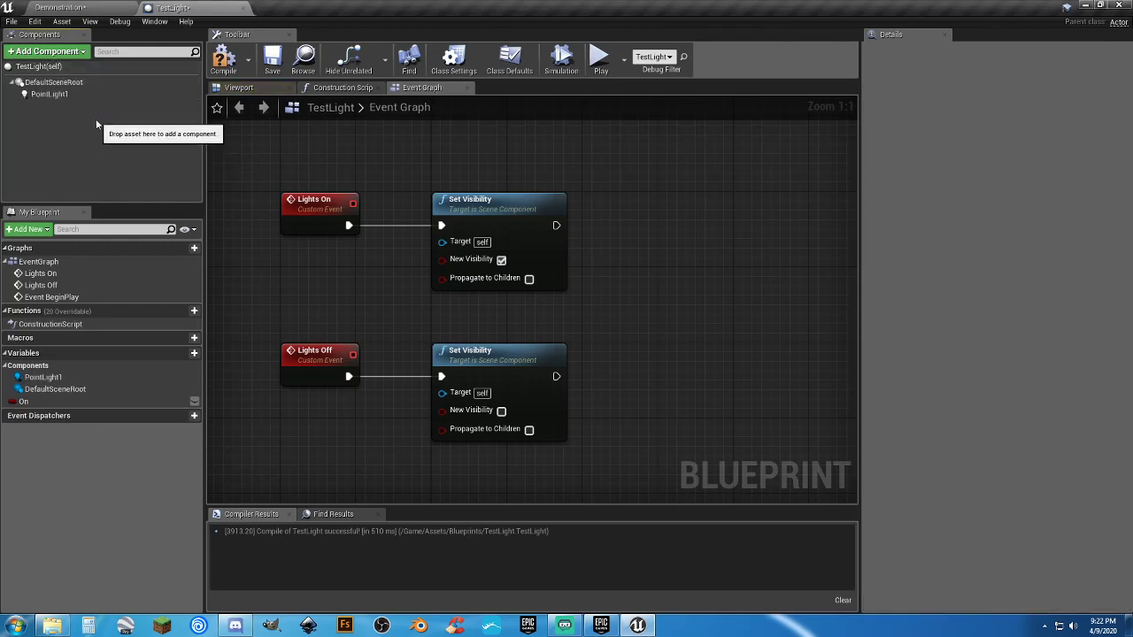
left_click(71, 93)
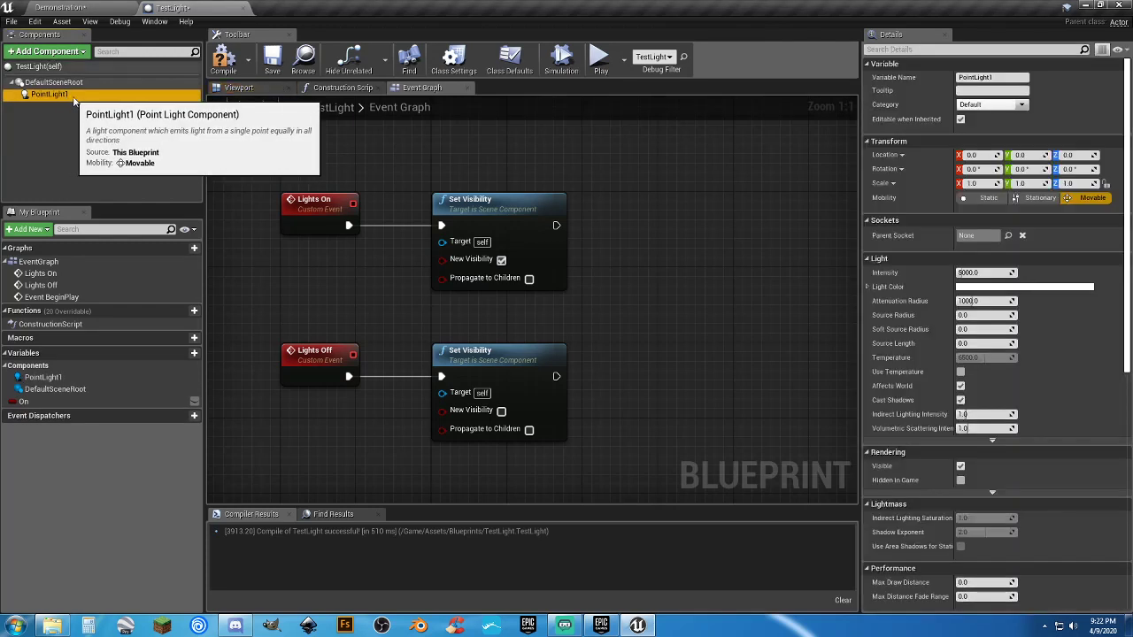
Step: Compile and save the blueprint with the new point light, and look at it in the 3D viewport
left_click(239, 88)
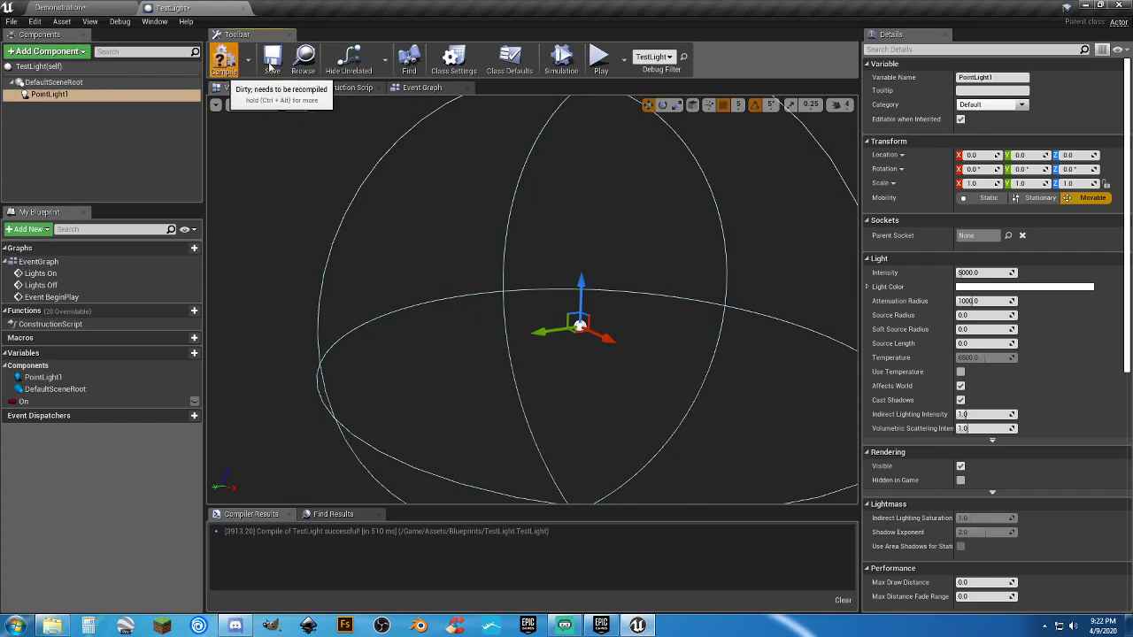
left_click(269, 68)
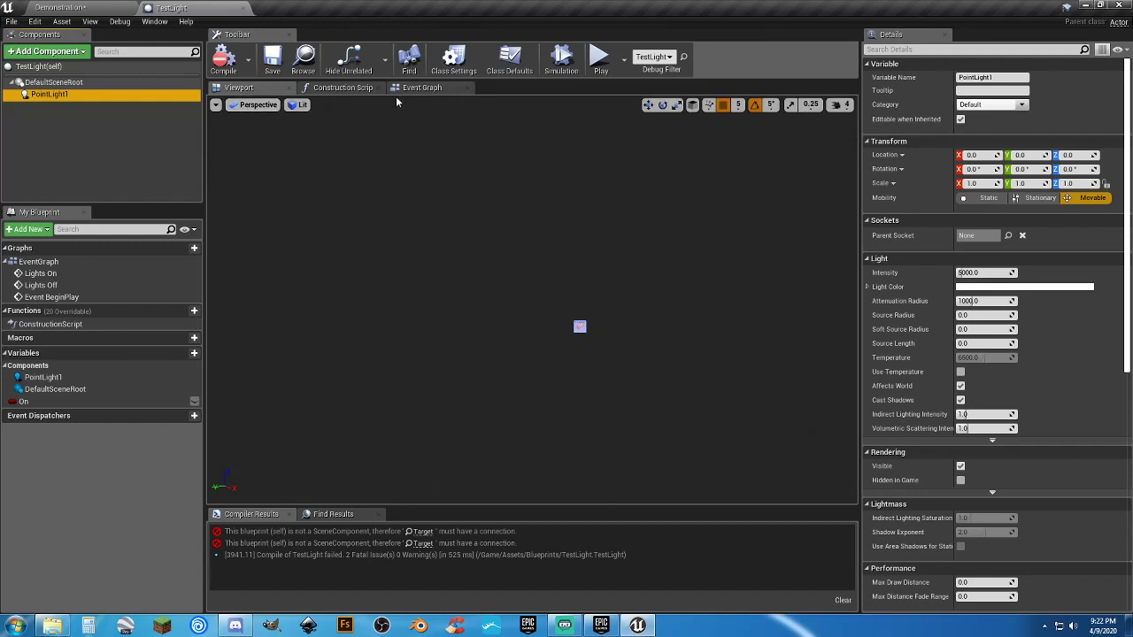
scroll(609, 354, "up", 2)
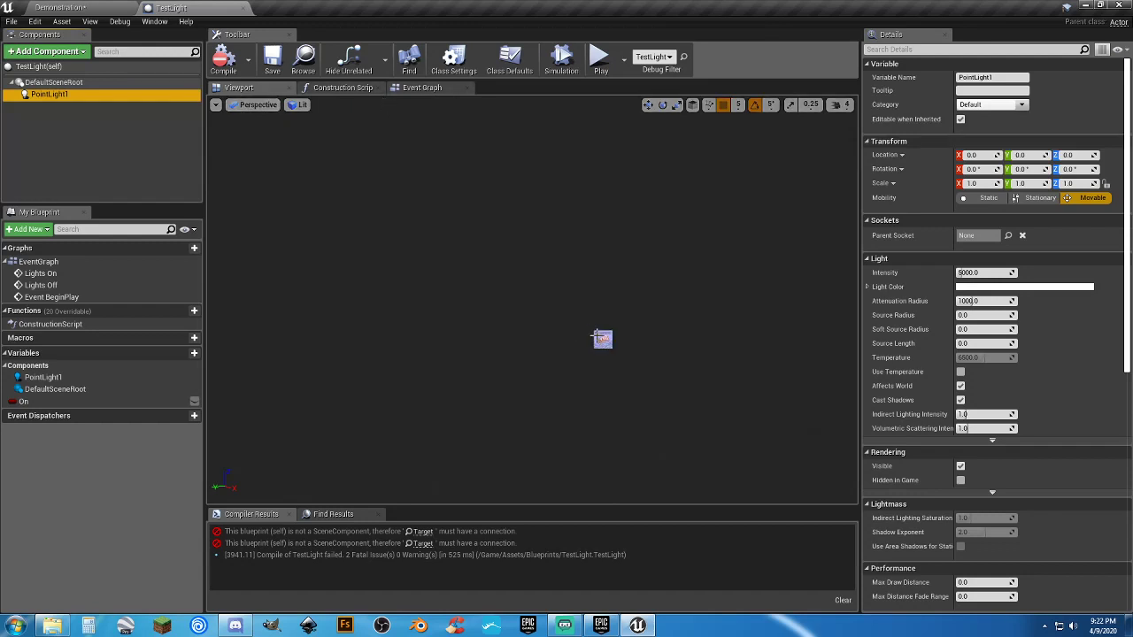
Step: Add a PointLight1 reference to the Event Graph, connect it to both Set Visibility targets, and compile and save the blueprint
left_click(142, 131)
left_click(71, 94)
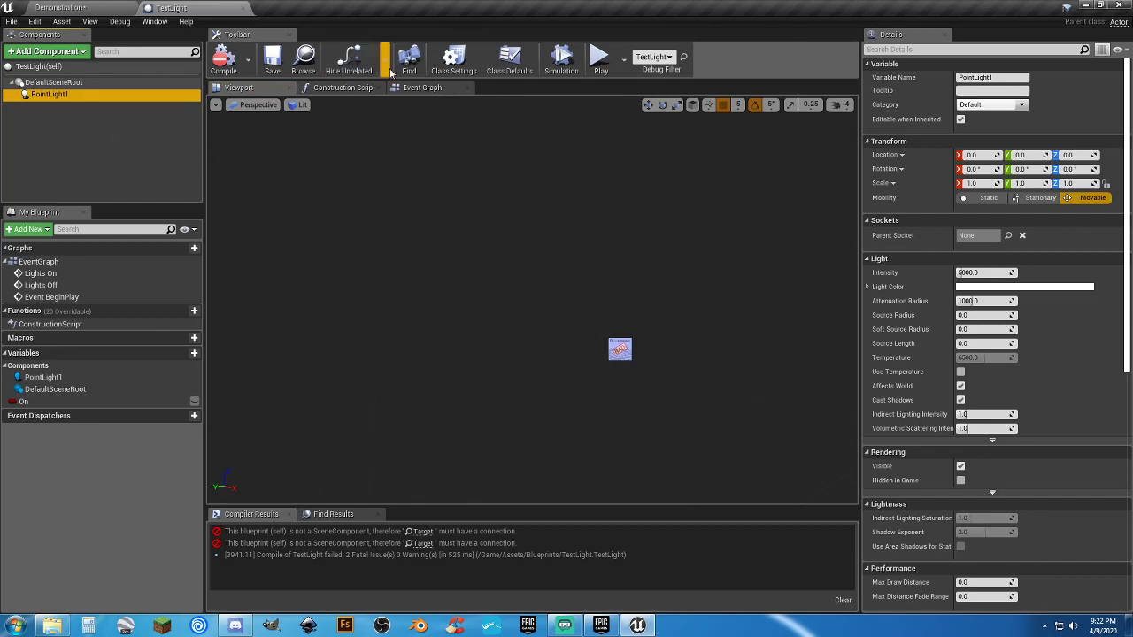
left_click(421, 87)
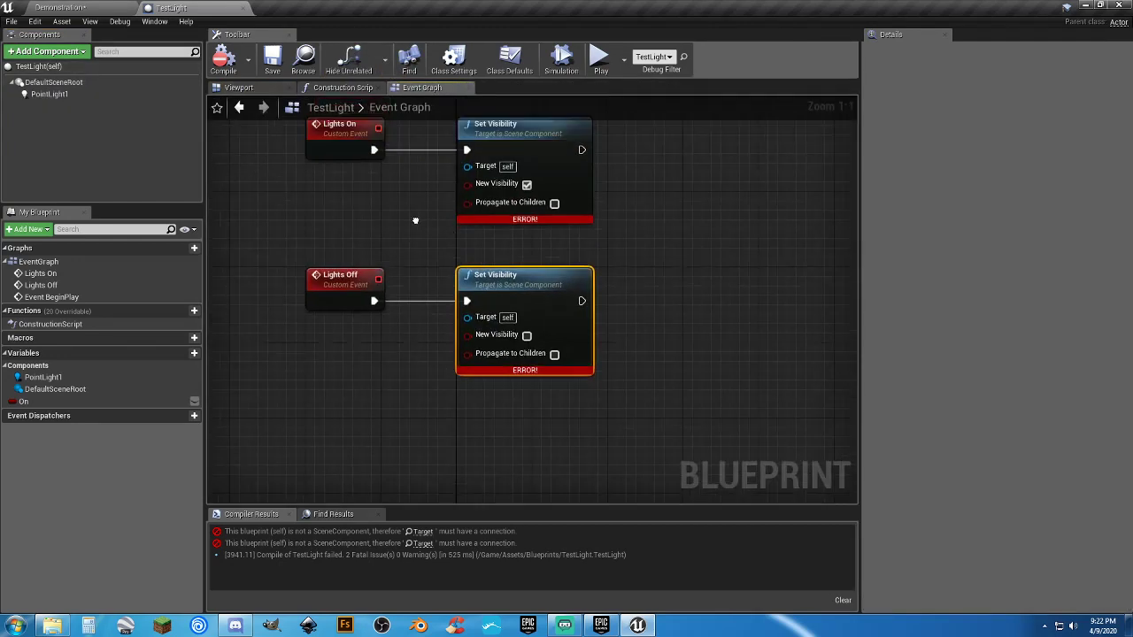
left_click_drag(50, 93, 466, 200)
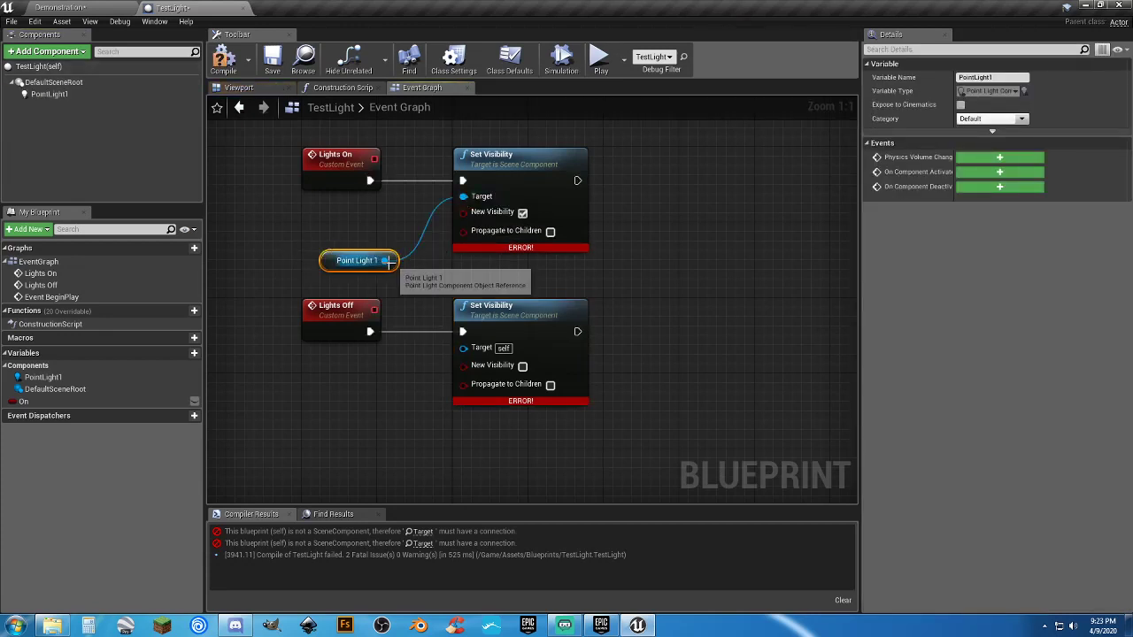
left_click_drag(386, 260, 465, 349)
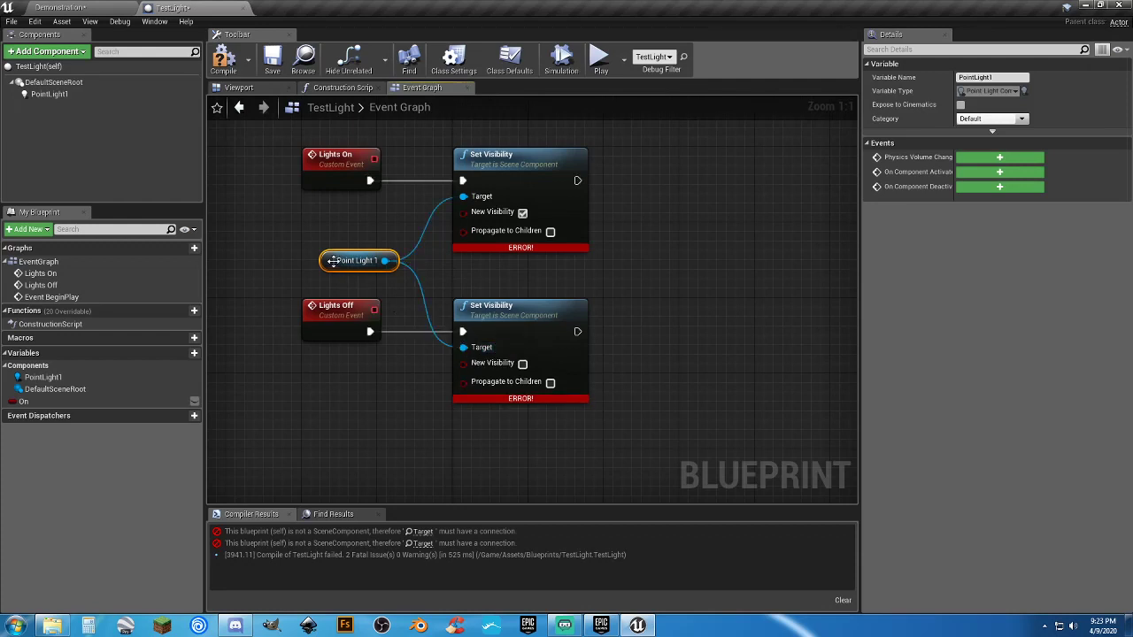
left_click_drag(333, 260, 323, 268)
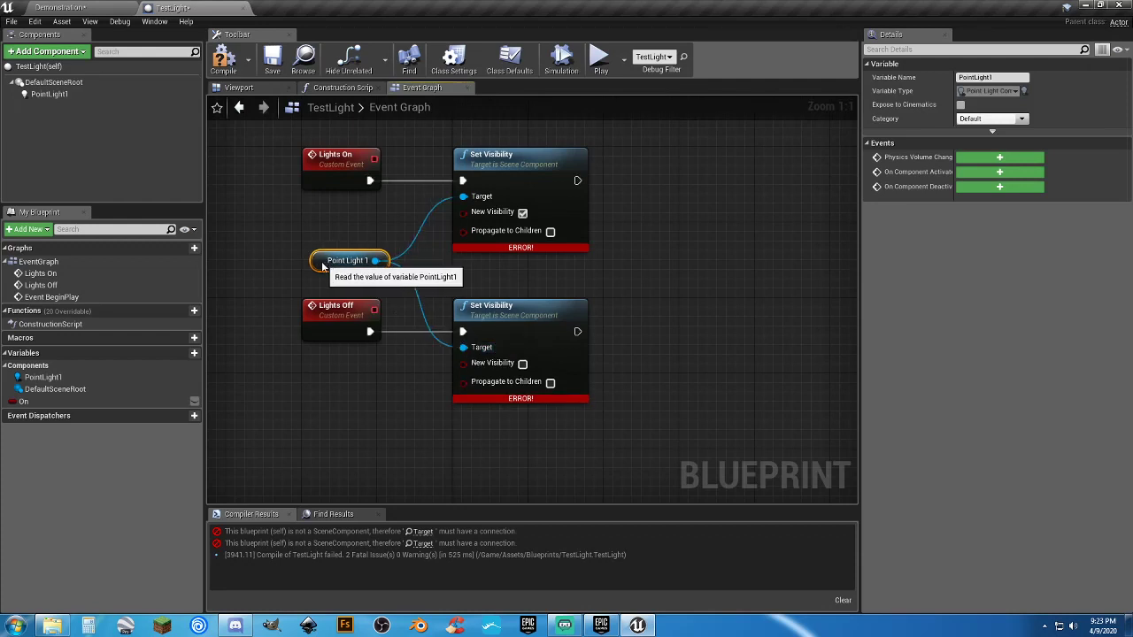
left_click(224, 58)
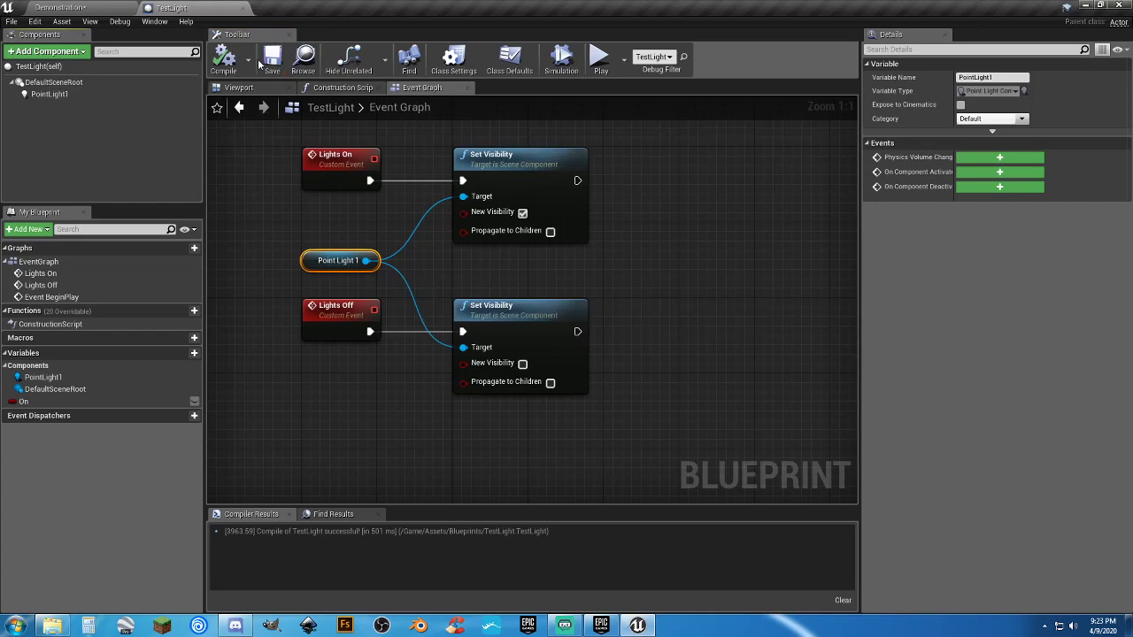
Step: Switch to the Demonstration level and playtest it in the viewport to check the street light
left_click(82, 9)
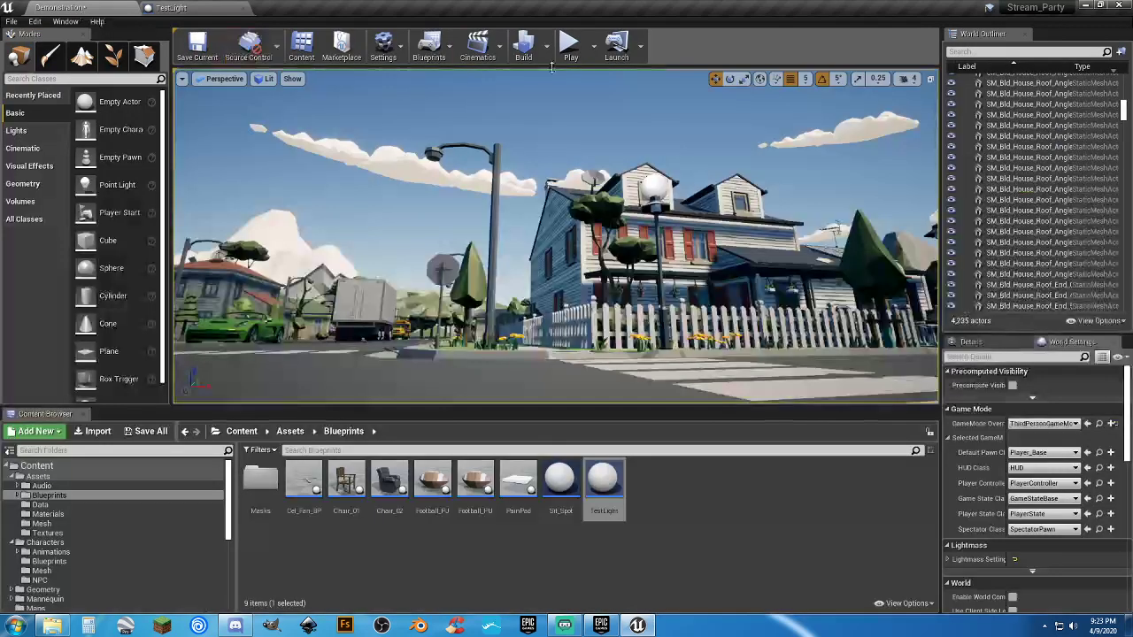
left_click(570, 45)
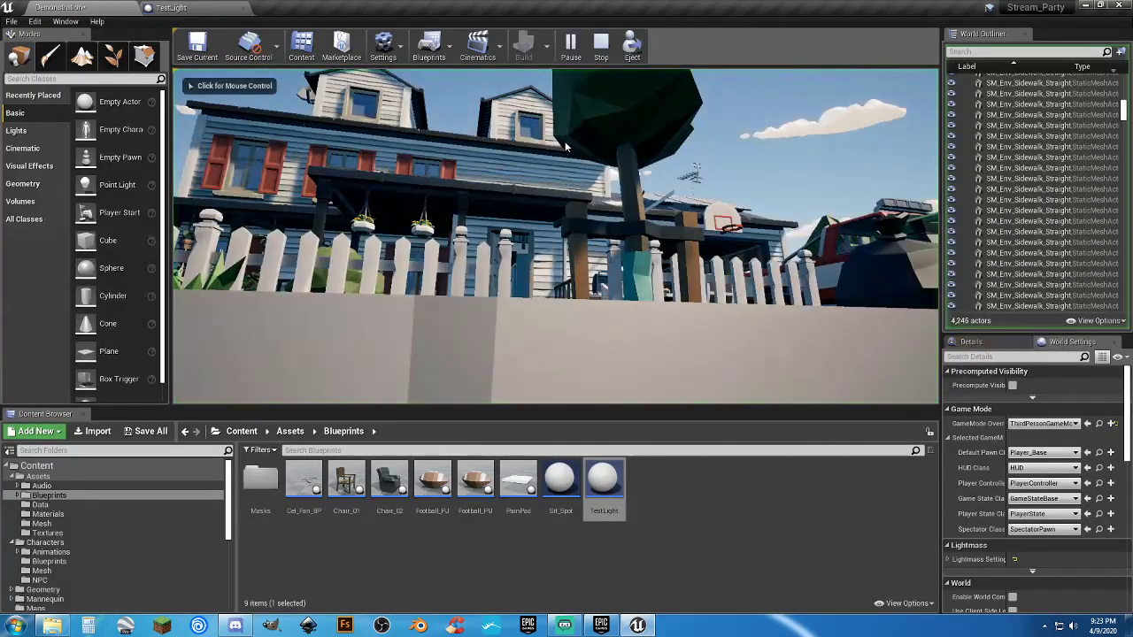
left_click(580, 192)
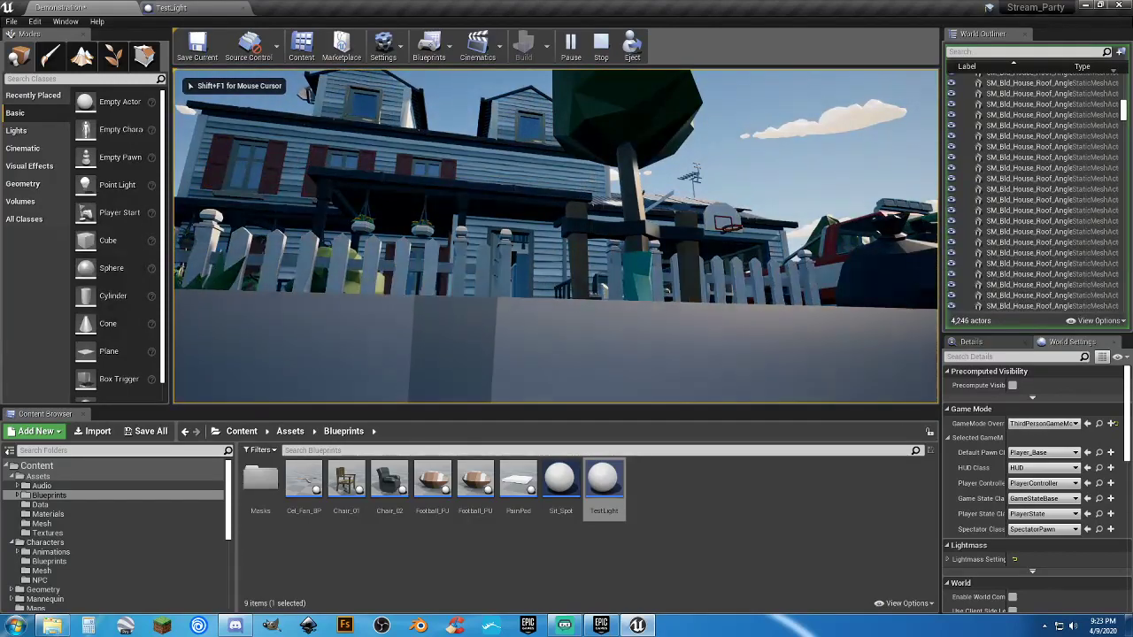
key("Escape")
Step: Place a Player Start on the road beside the red pickup and playtest the level from there
right_click_drag(501, 135, 284, 186)
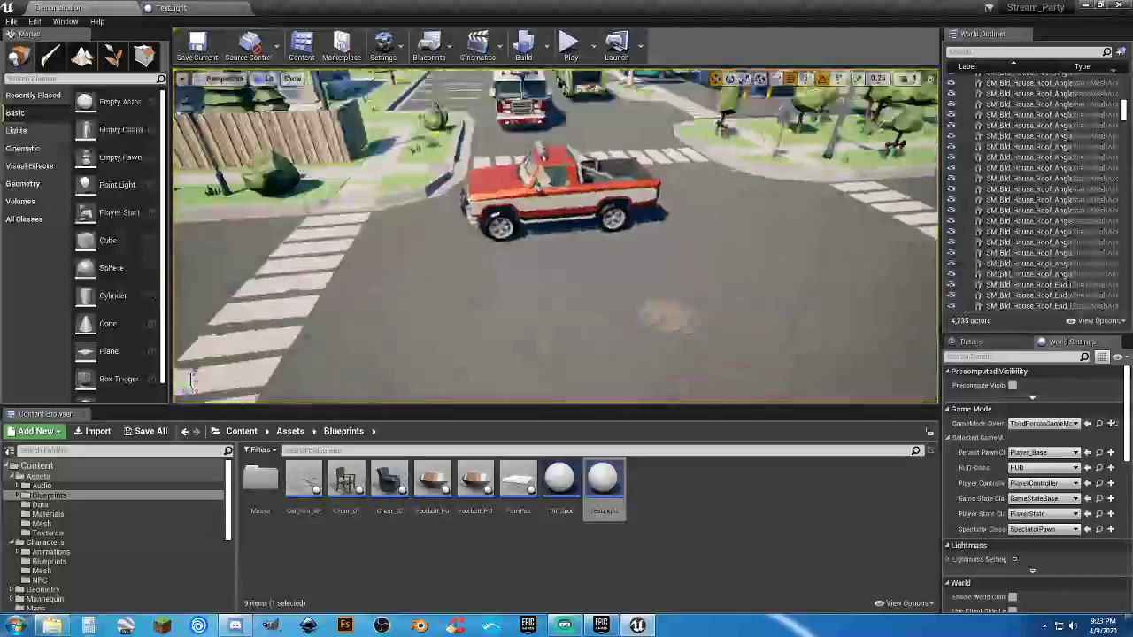
left_click_drag(124, 184, 677, 319)
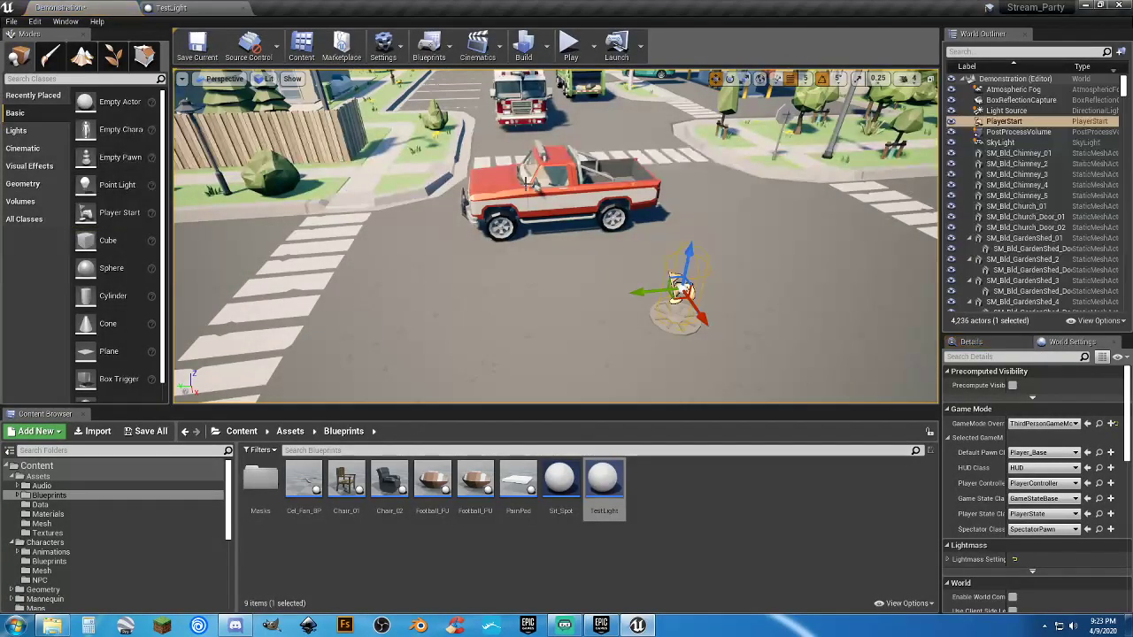
left_click(571, 49)
key("w")
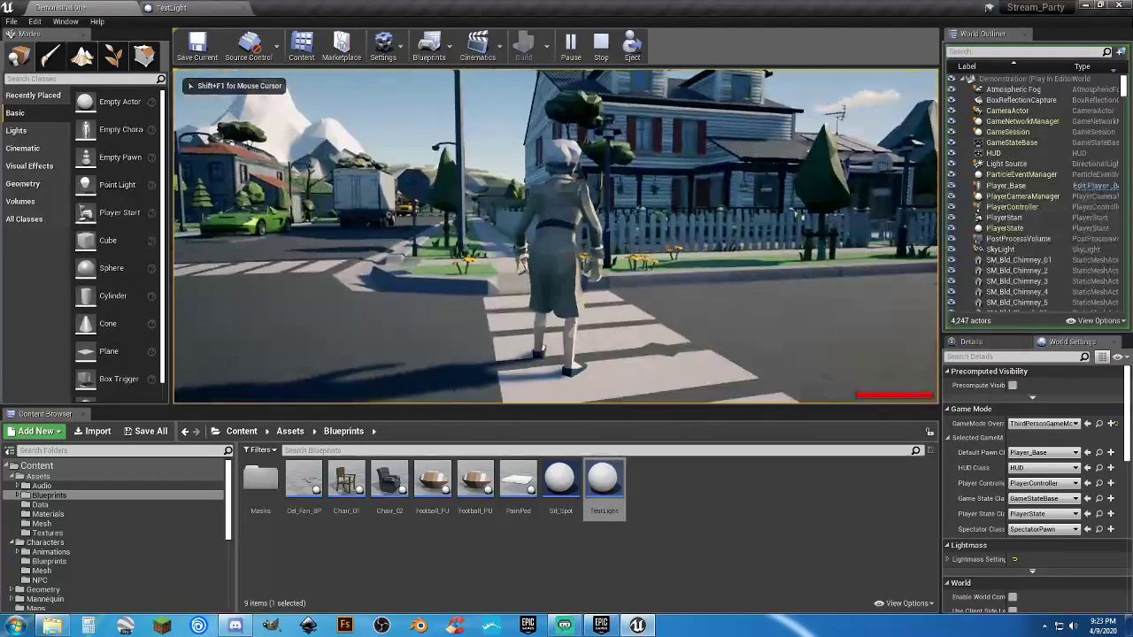
key("Escape")
Step: Move the TestLight actor off the lamp post to just above the street beside the crosswalk
left_click_drag(610, 108, 611, 108)
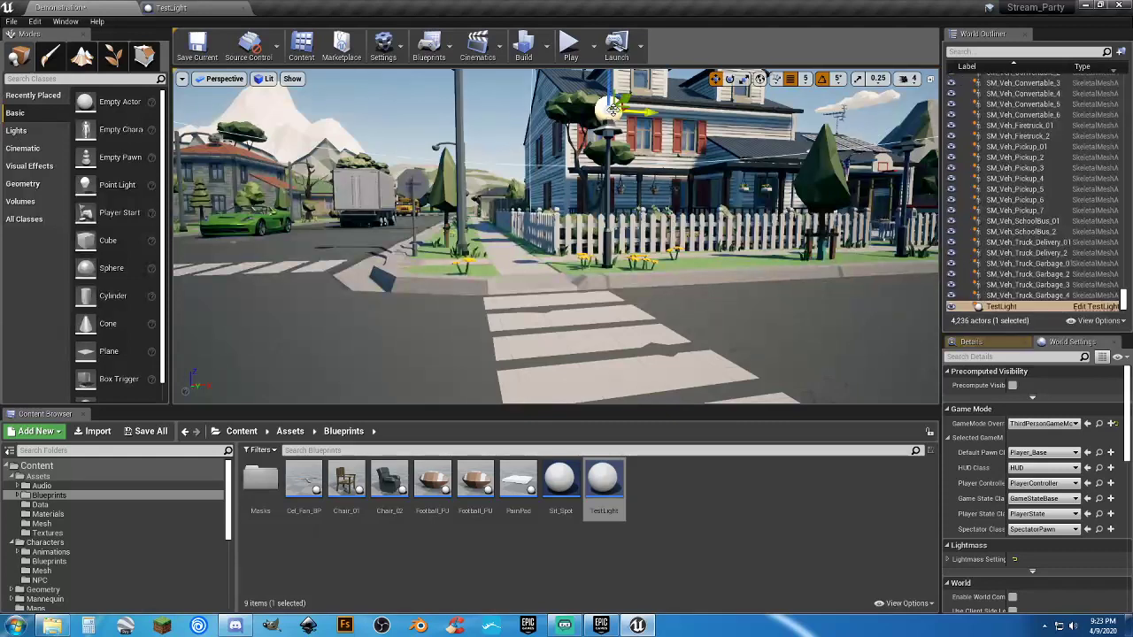
right_click_drag(761, 142, 929, 124)
key("End")
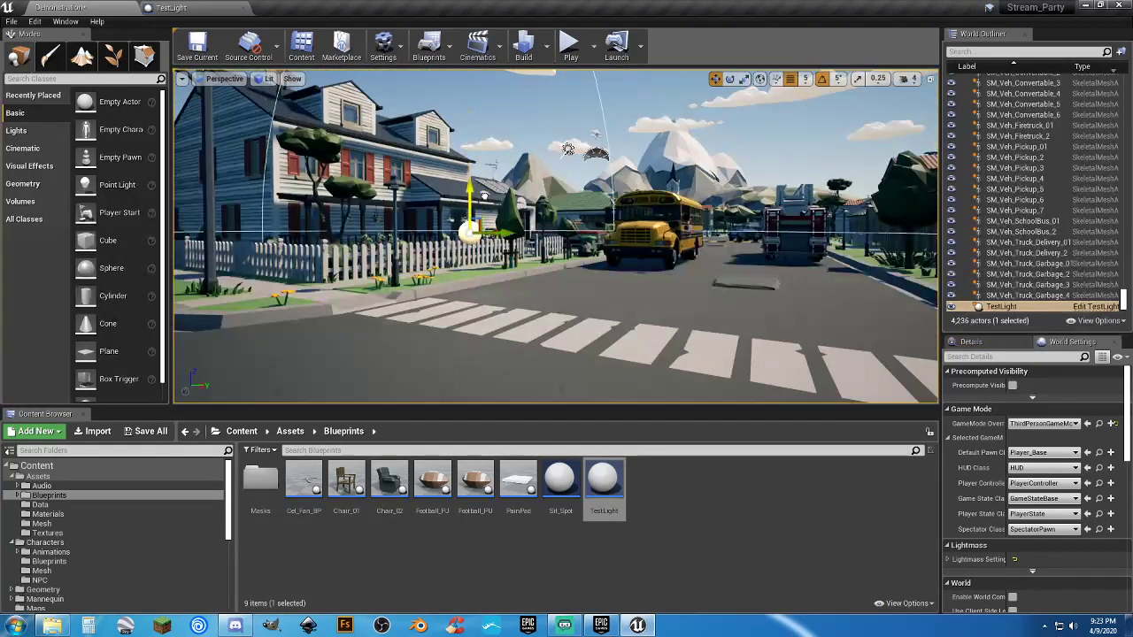
Step: Playtest the level and walk toward the repositioned TestLight to check its light, then stop the session
left_click(571, 48)
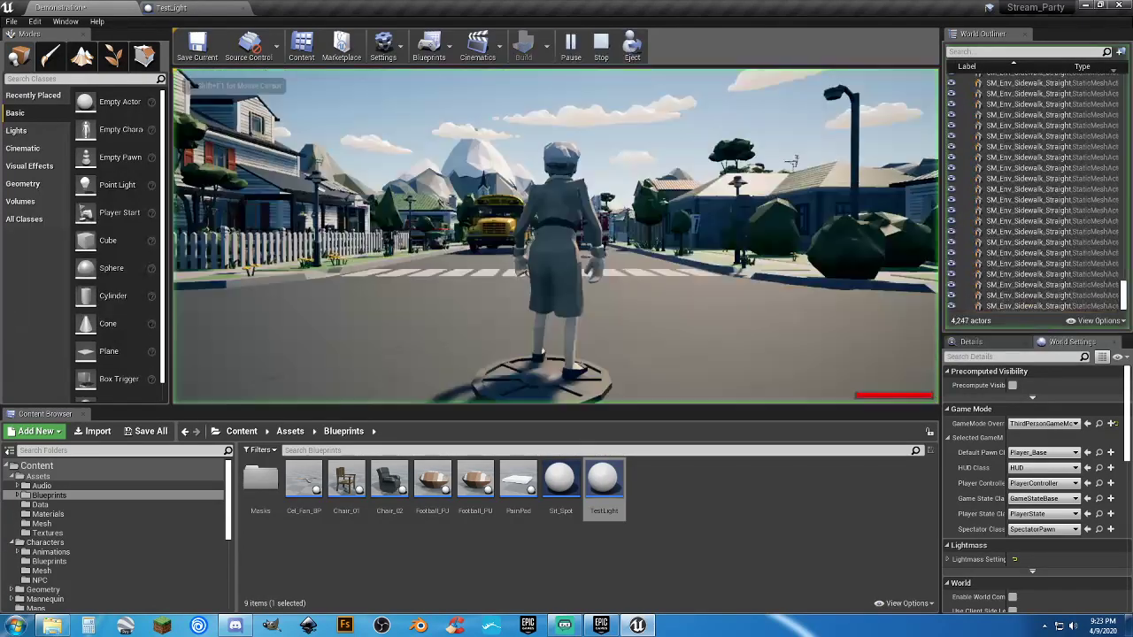
key("w")
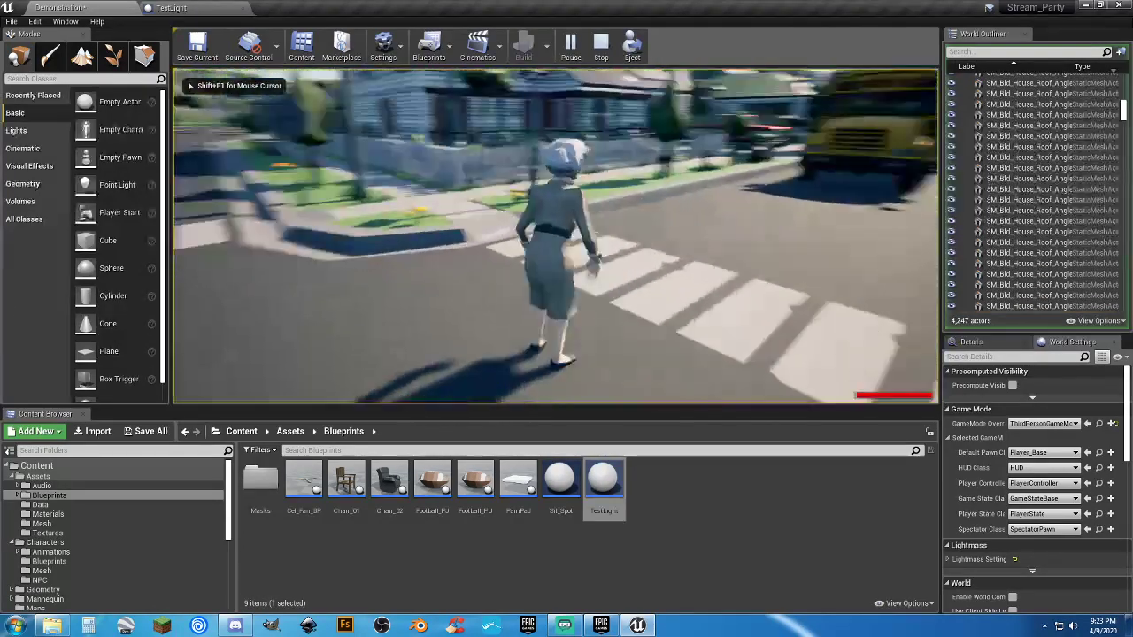
key("a")
key("Escape")
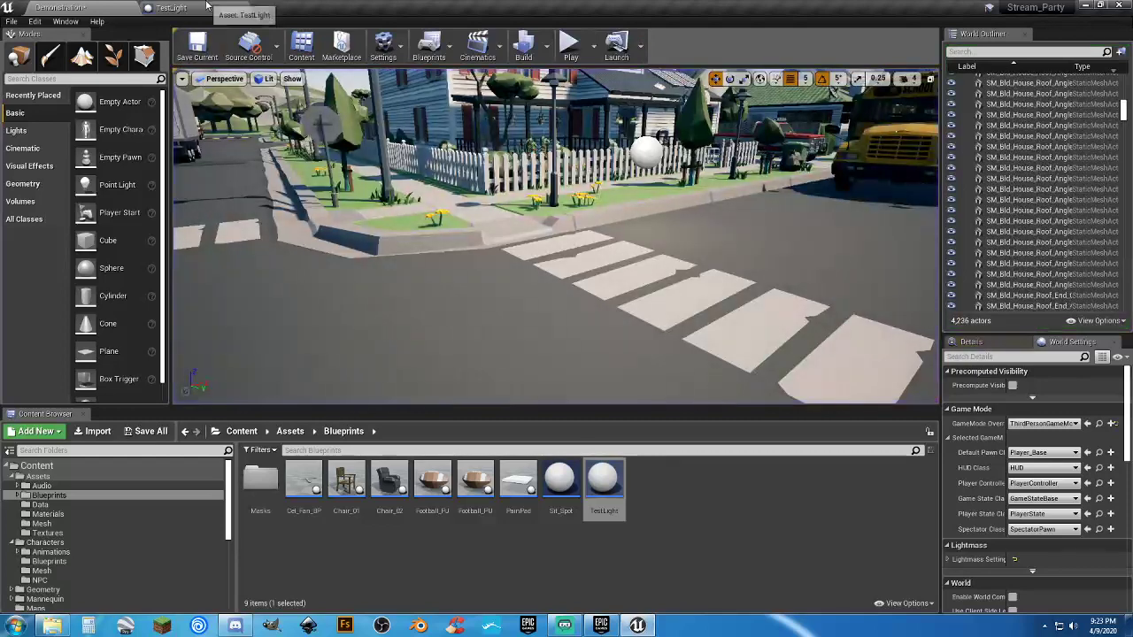
Step: Delete both Set Visibility nodes and the Point Light 1 reference from TestLight's Event Graph, and compile and save
left_click(172, 7)
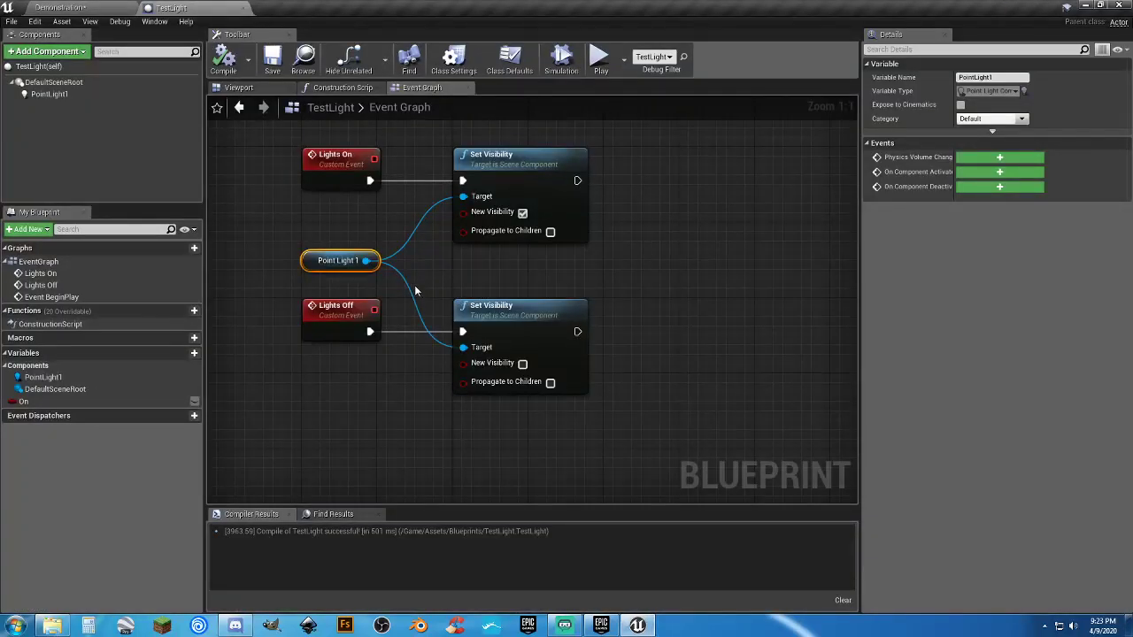
left_click_drag(637, 395, 416, 195)
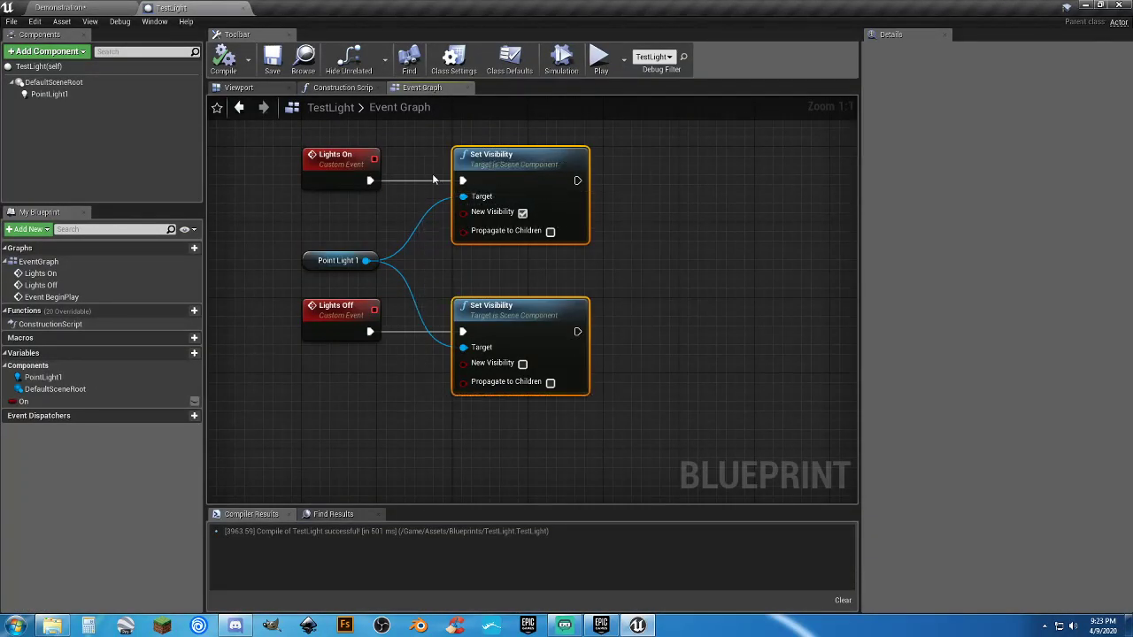
key("Delete")
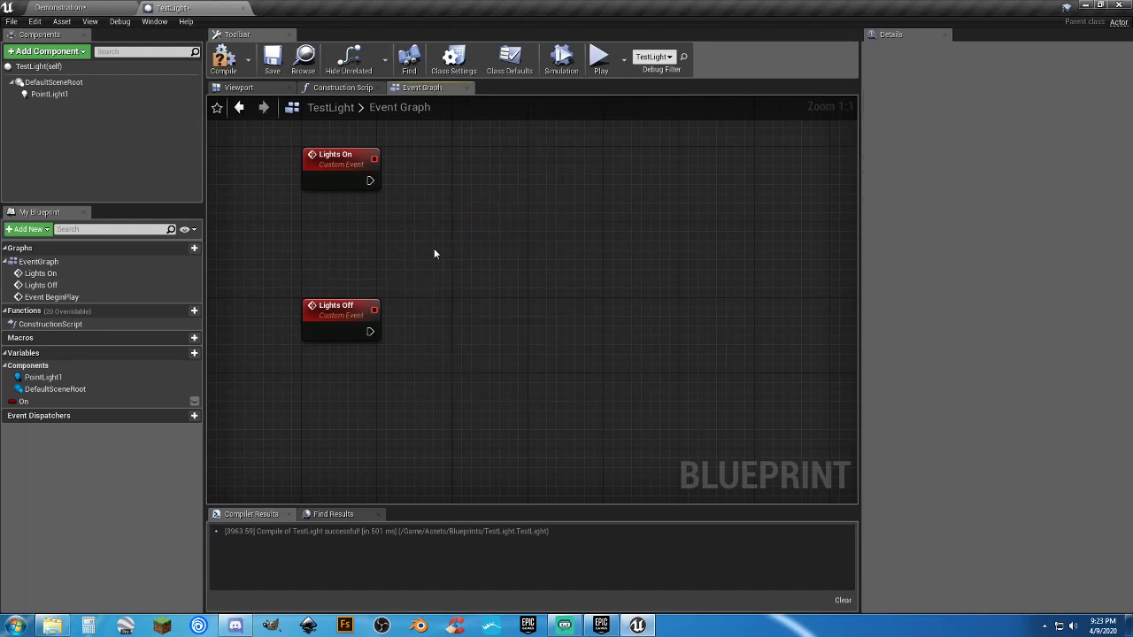
right_click_drag(434, 254, 487, 292)
left_click(224, 60)
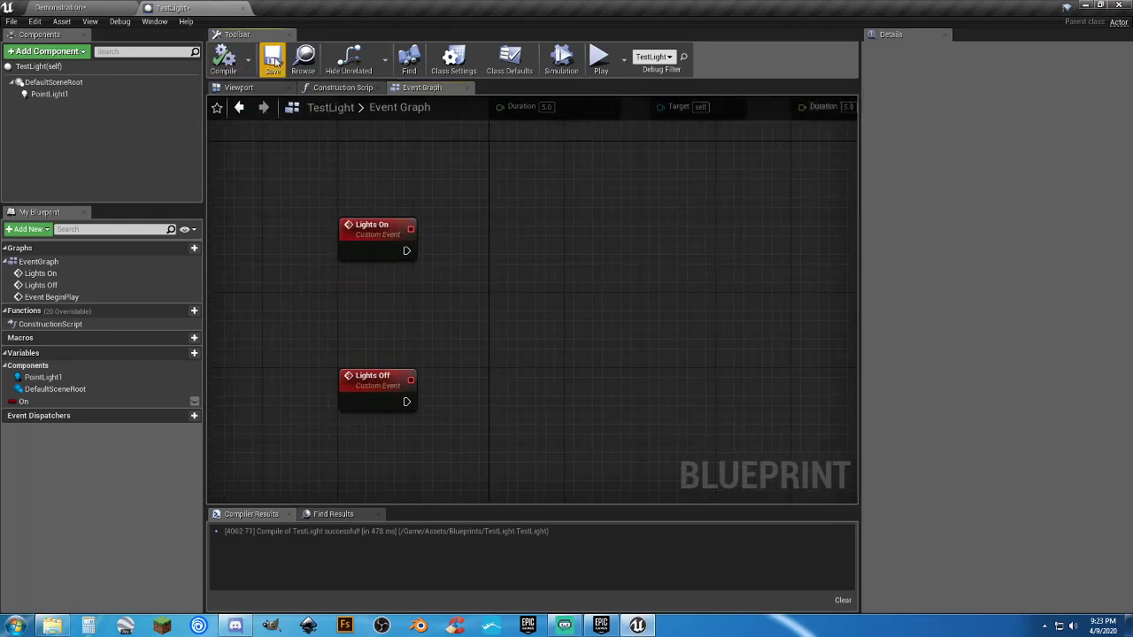
Step: Delete the two Delay nodes and the Lights On and Lights Off calls following Event BeginPlay, and compile and save
right_click_drag(478, 159, 482, 230)
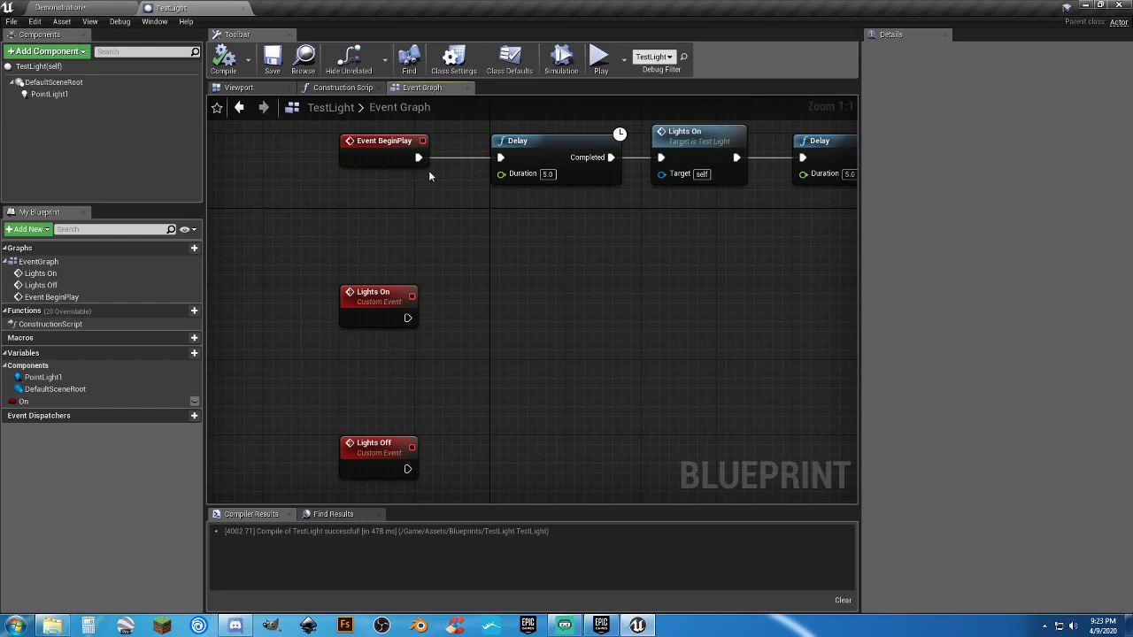
right_click_drag(628, 252, 450, 246)
scroll(575, 225, "down", 2)
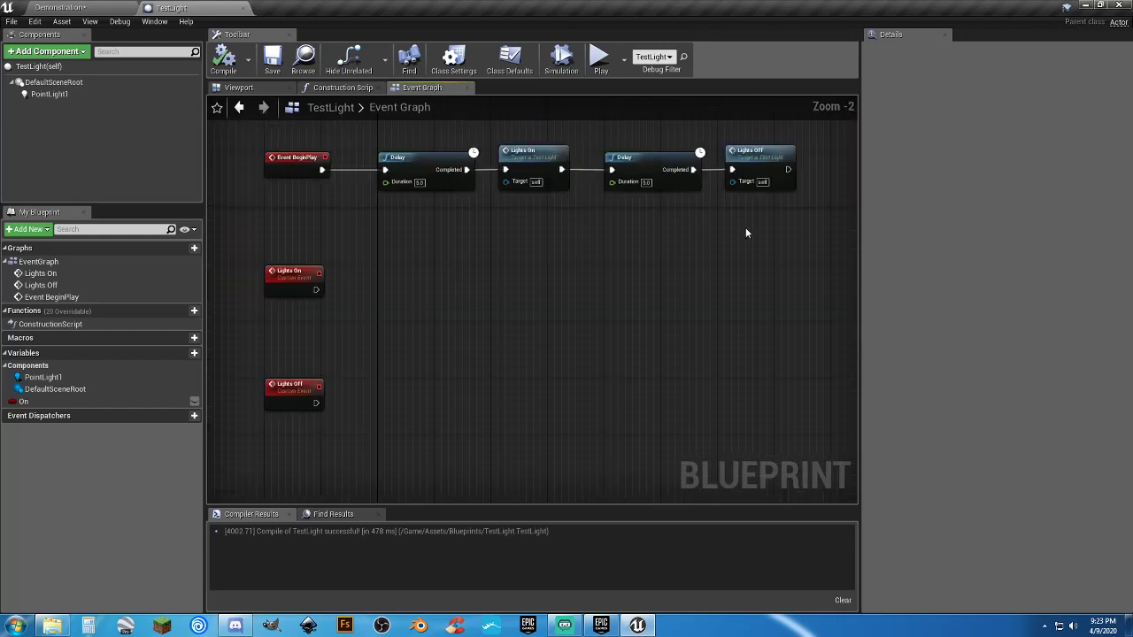
left_click_drag(801, 216, 475, 139)
key("Delete")
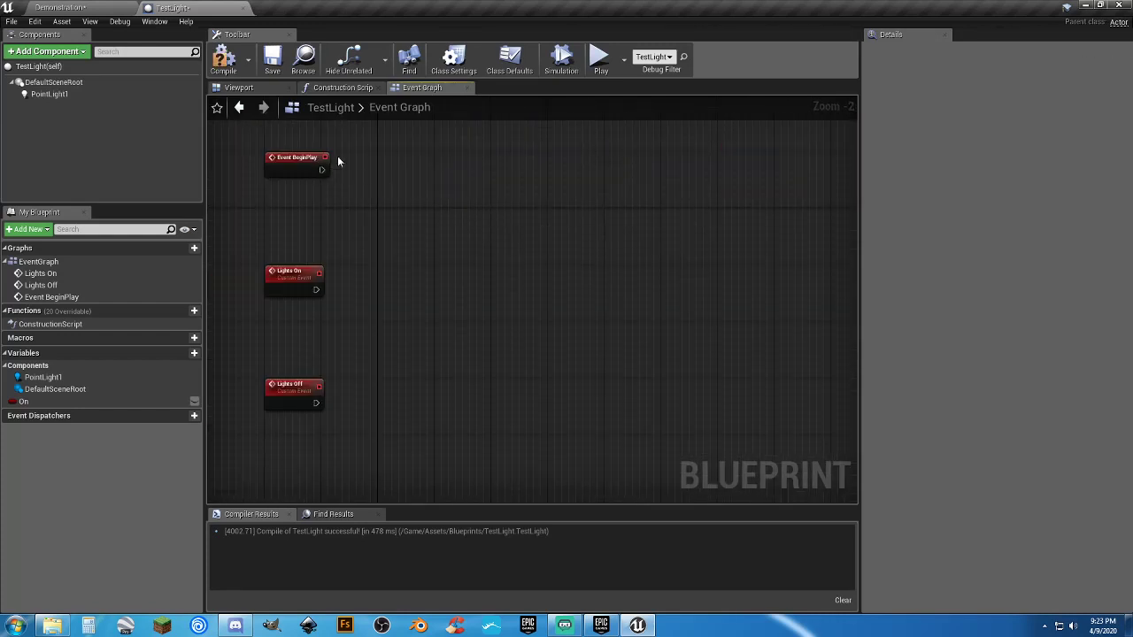
left_click(223, 59)
Step: Set PointLight1's light color to red and compile and save the blueprint after inspecting it in the 3D viewport
left_click(78, 95)
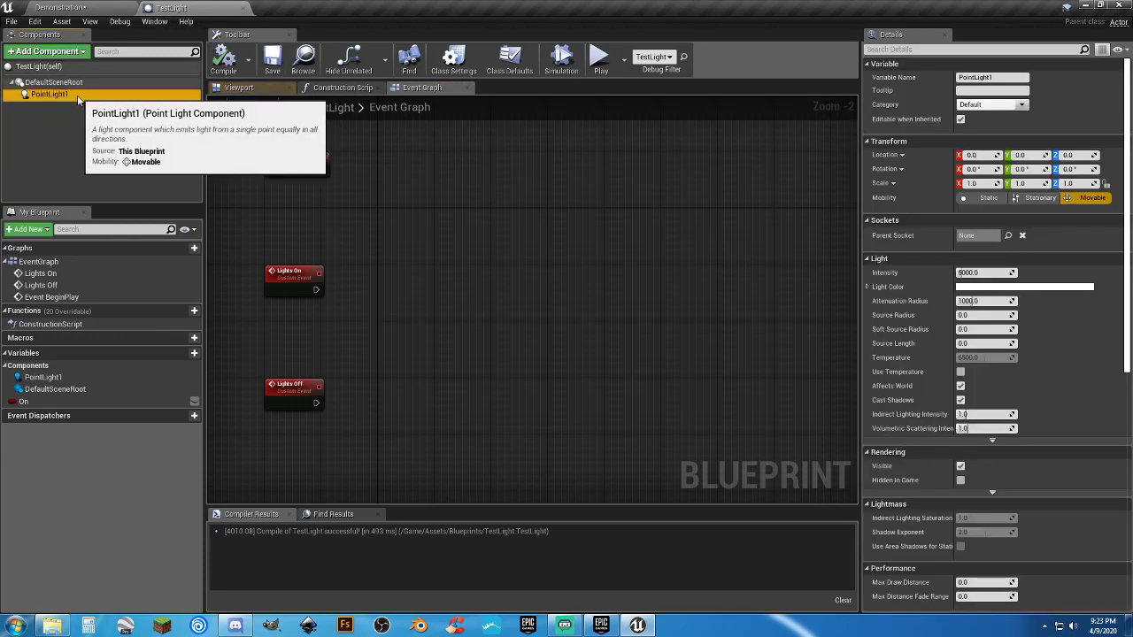
left_click(994, 288)
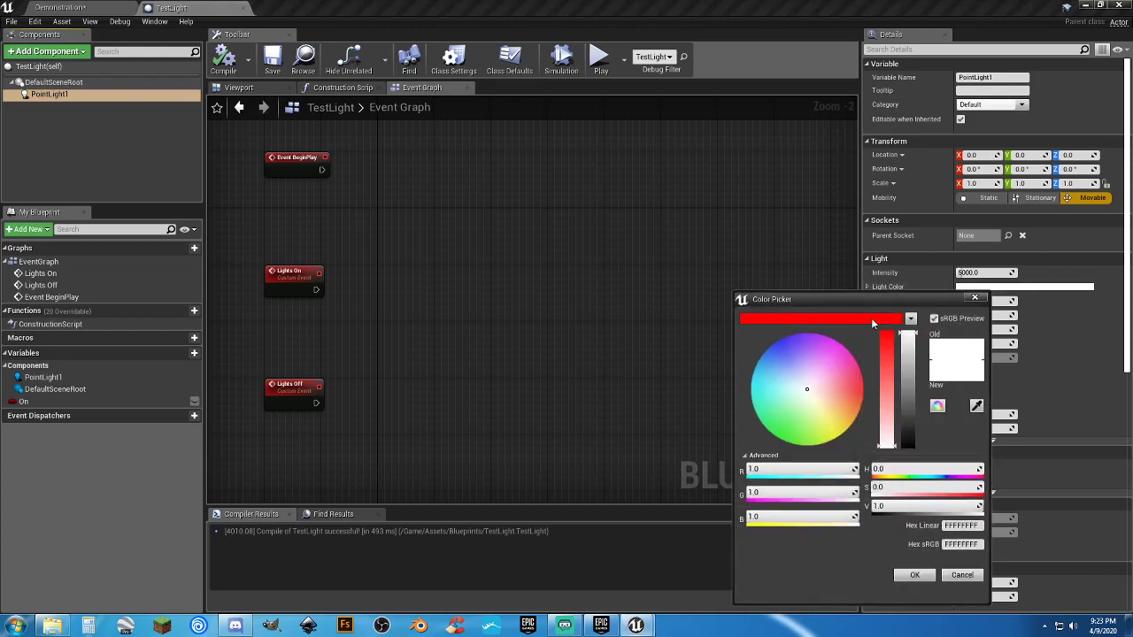
left_click(869, 318)
left_click(916, 576)
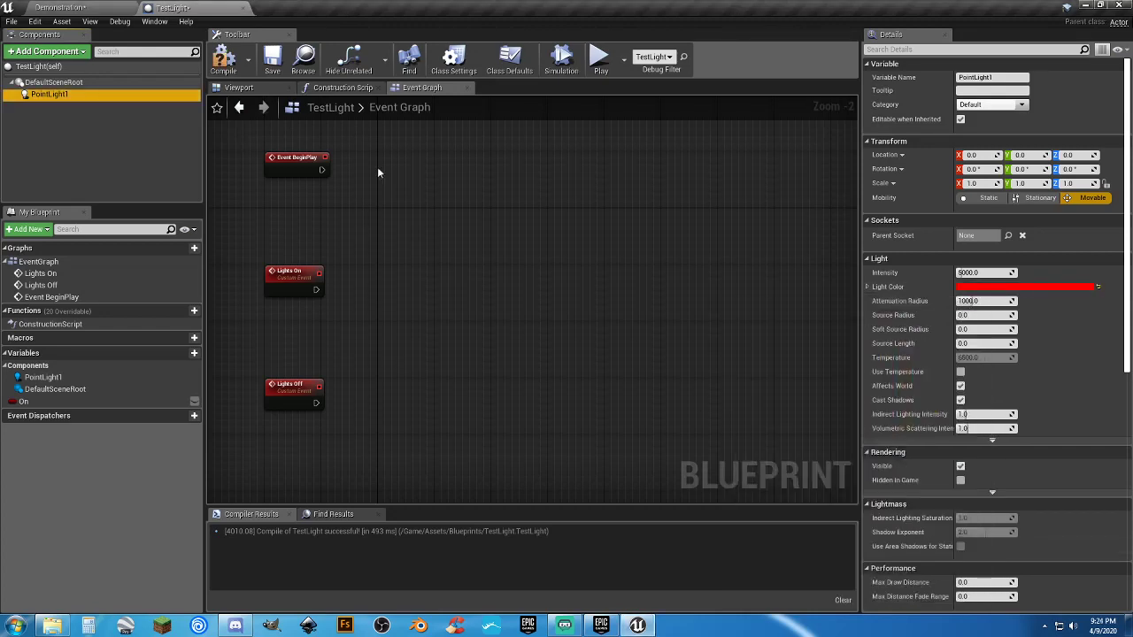
left_click(258, 86)
left_click_drag(538, 263, 633, 266)
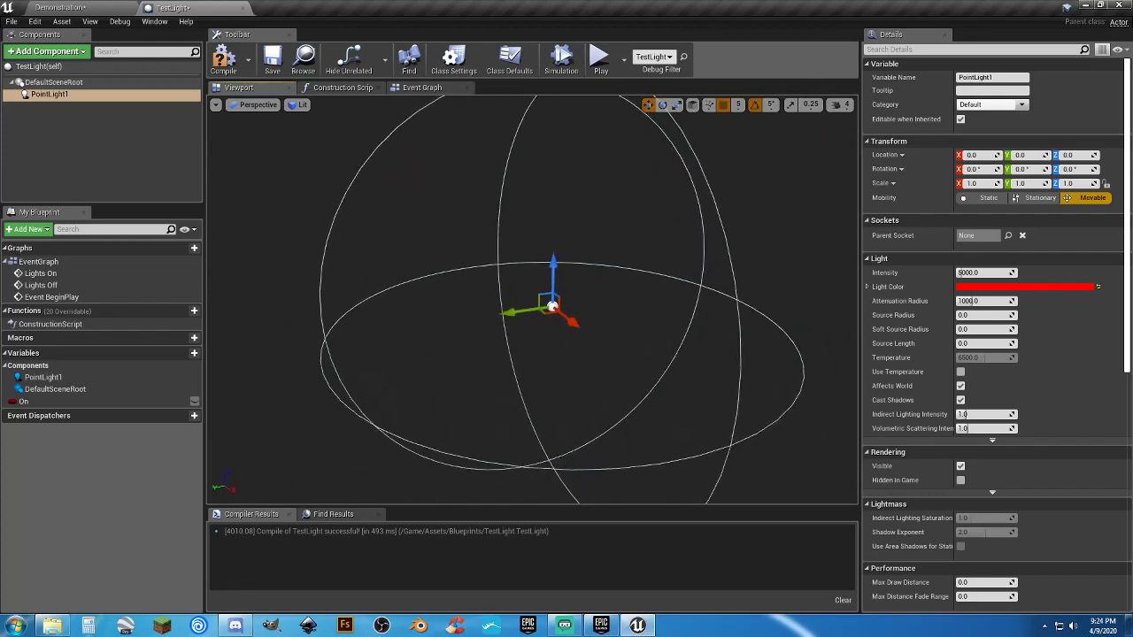
left_click(272, 60)
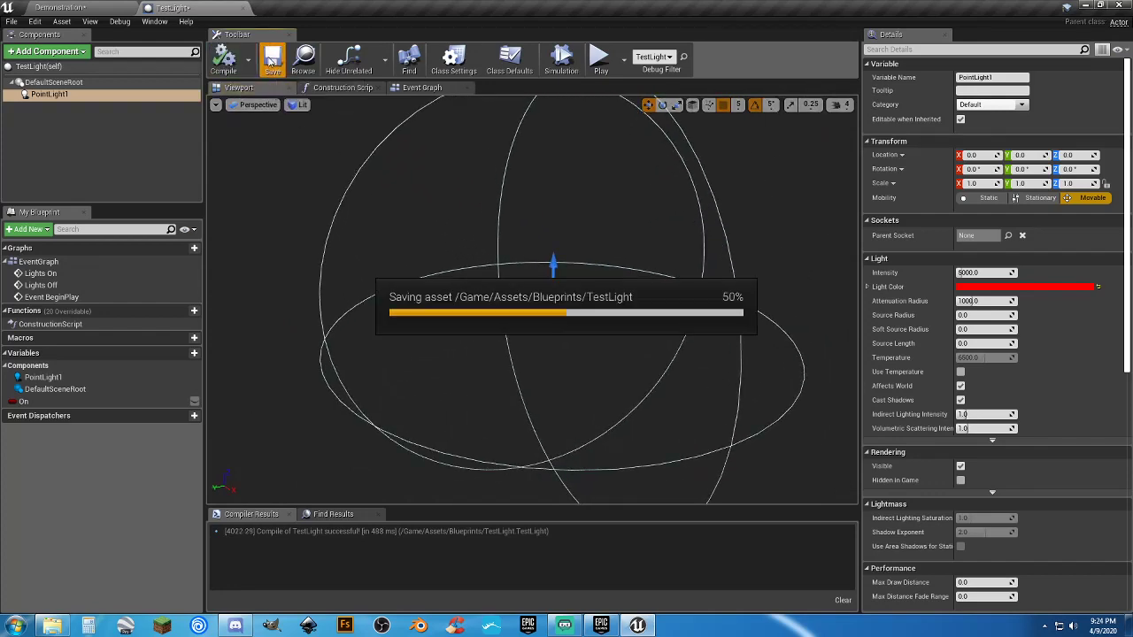
Step: Playtest the Demonstration level and walk to the crosswalk to check the red light on the street at night
left_click(418, 87)
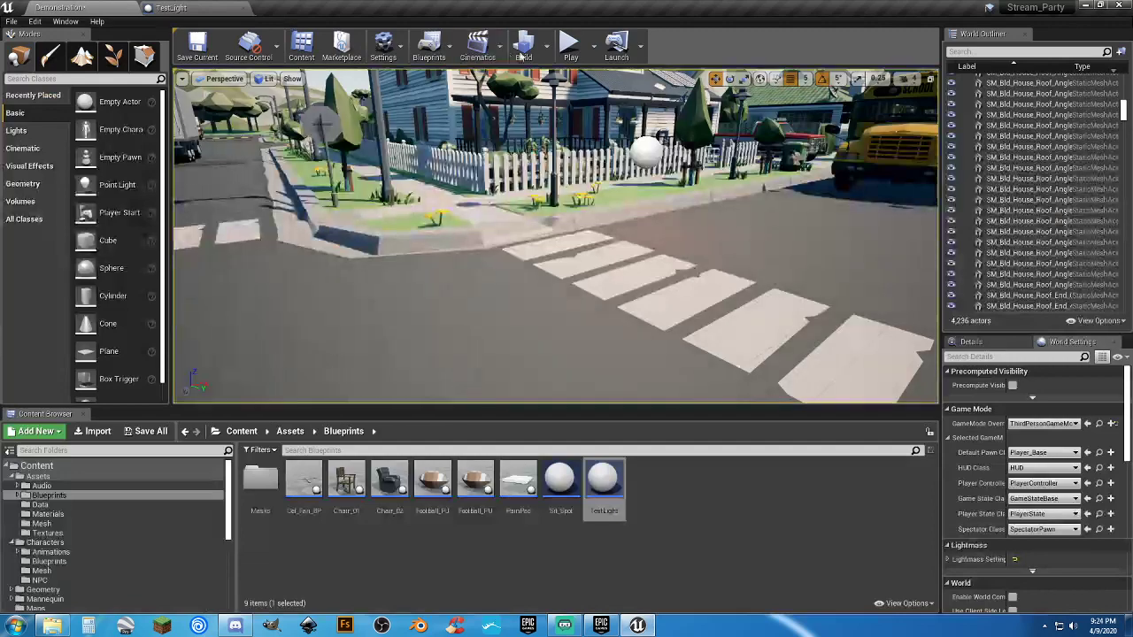
left_click(568, 46)
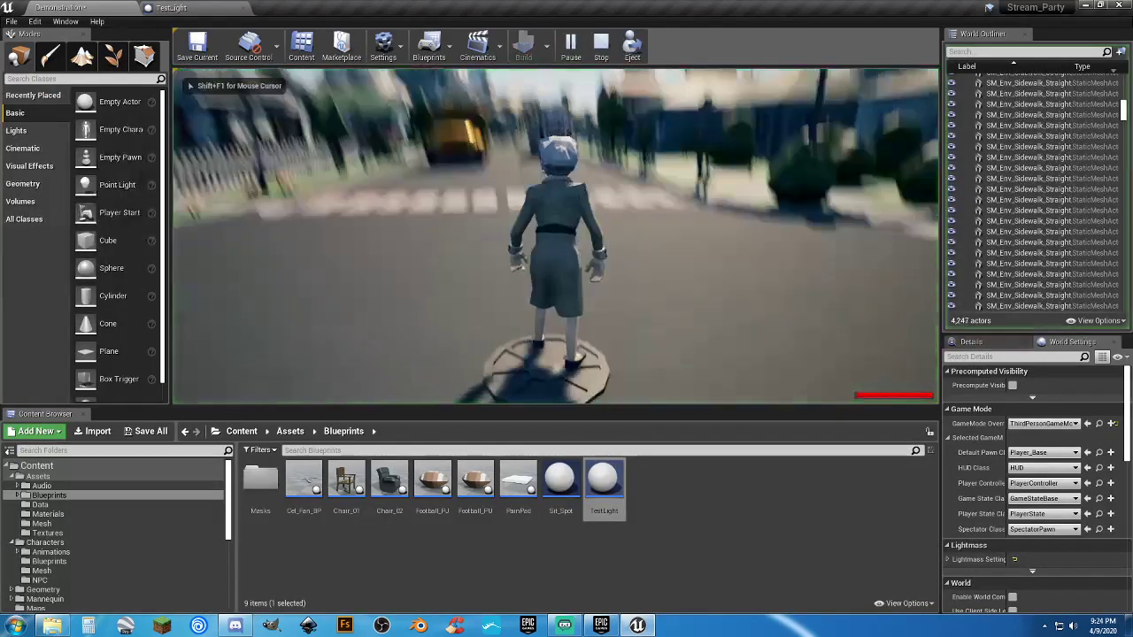
key("d")
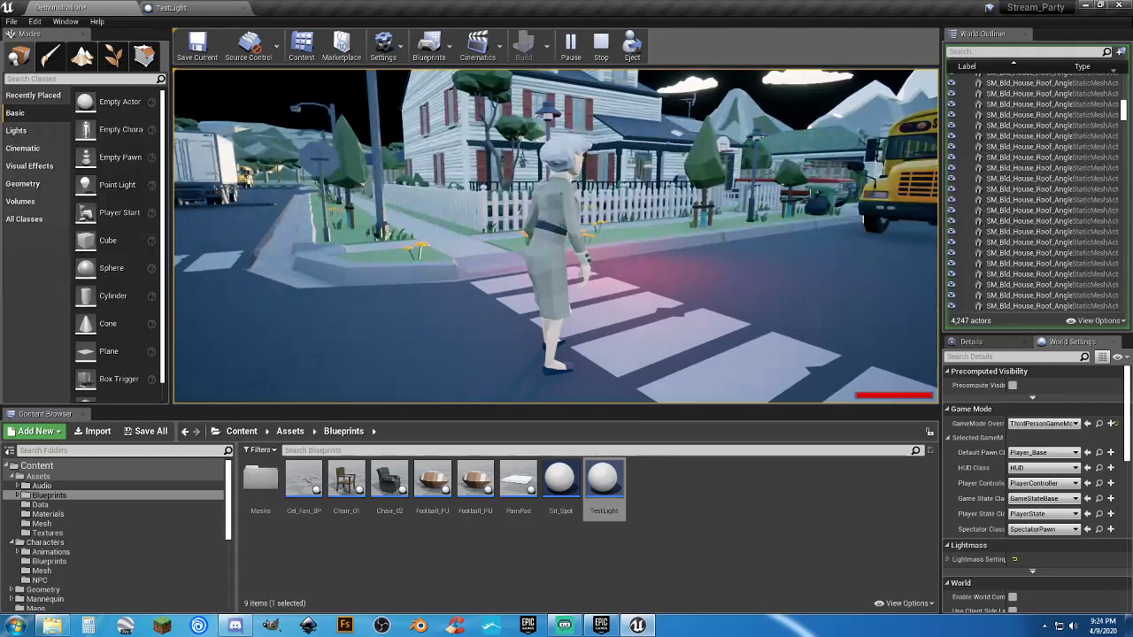
key("Escape")
Step: Disable Visible on the PointLight1 component in the TestLight blueprint
left_click(213, 9)
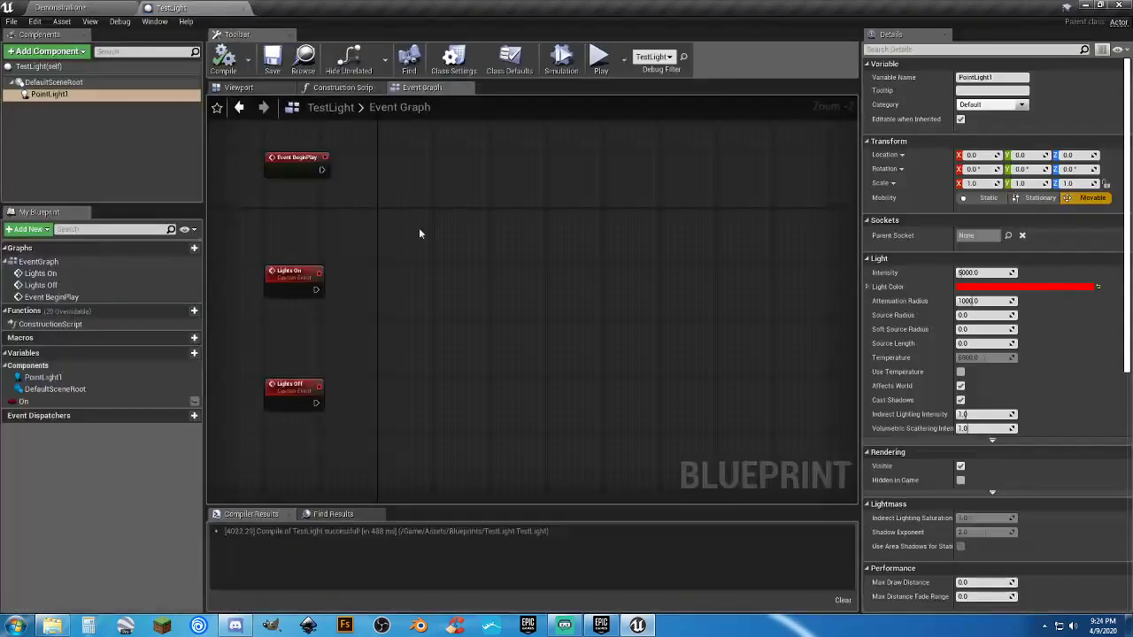
left_click(53, 94)
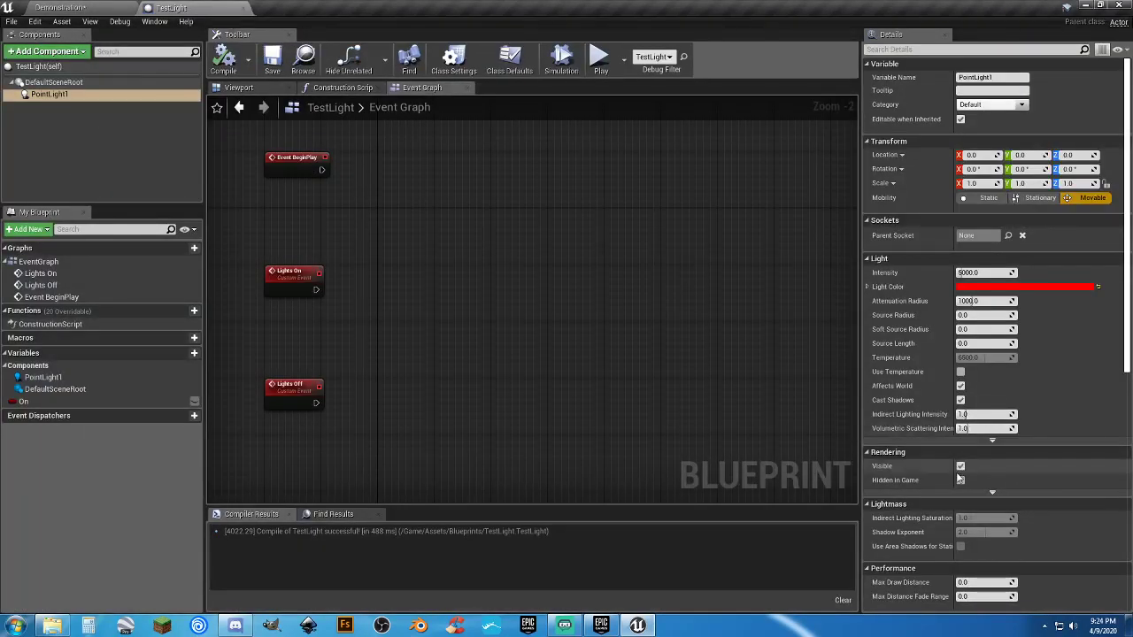
left_click(961, 467)
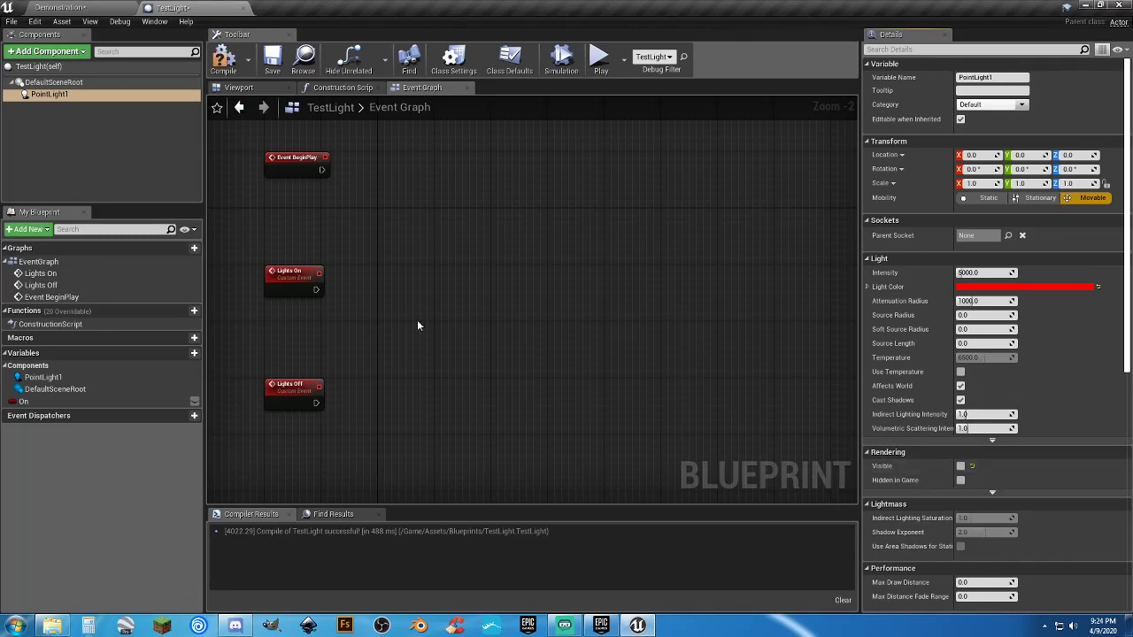
Step: Add a PointLight1 reference to the event graph and connect a 4-second Delay node to Event BeginPlay
right_click_drag(418, 326, 491, 331)
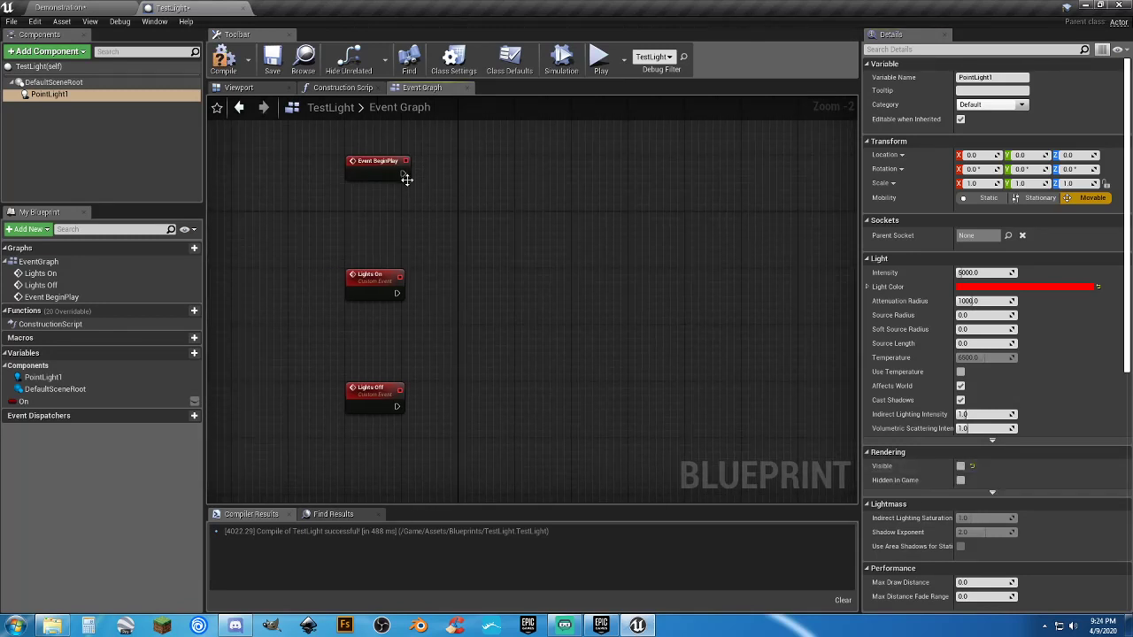
left_click_drag(64, 96, 361, 202)
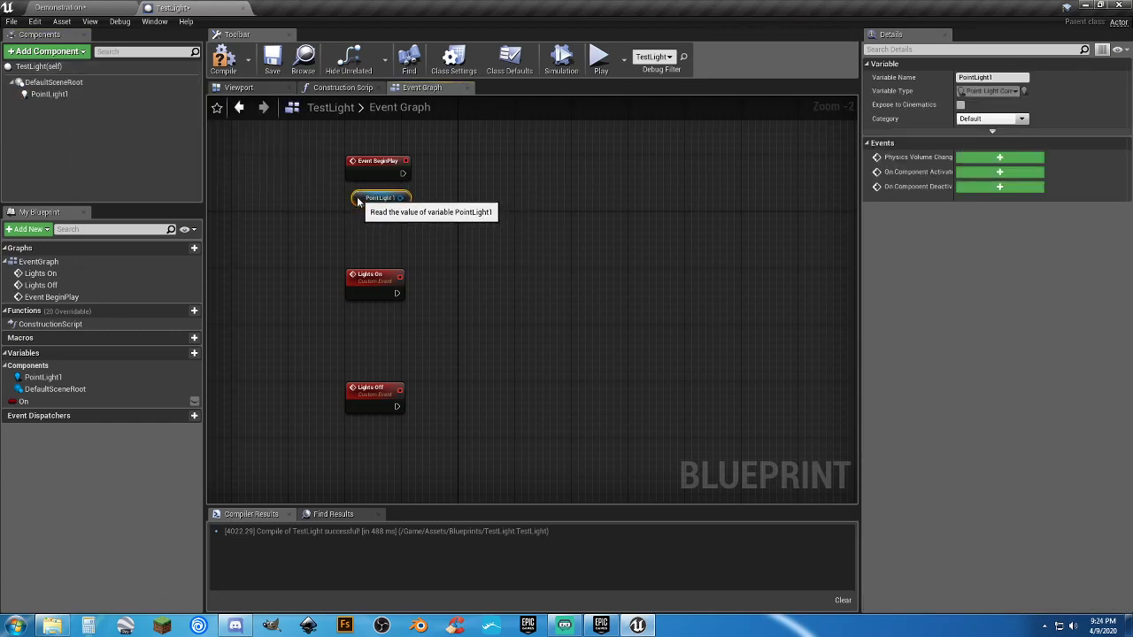
left_click_drag(403, 172, 462, 174)
type("dela")
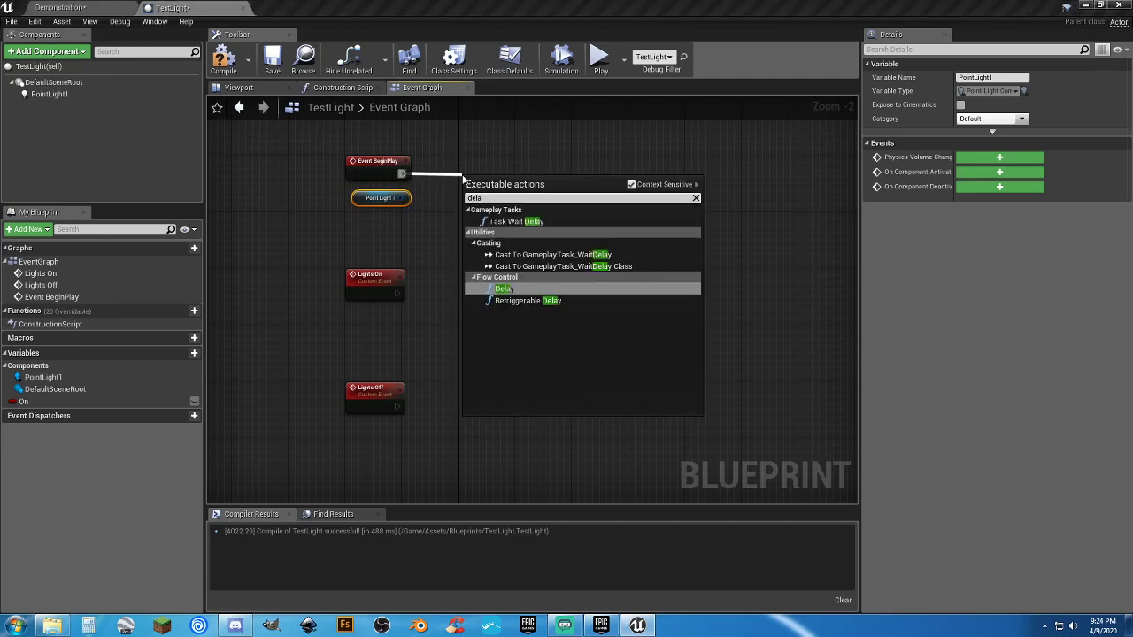
key("Return")
scroll(456, 175, "up", 2)
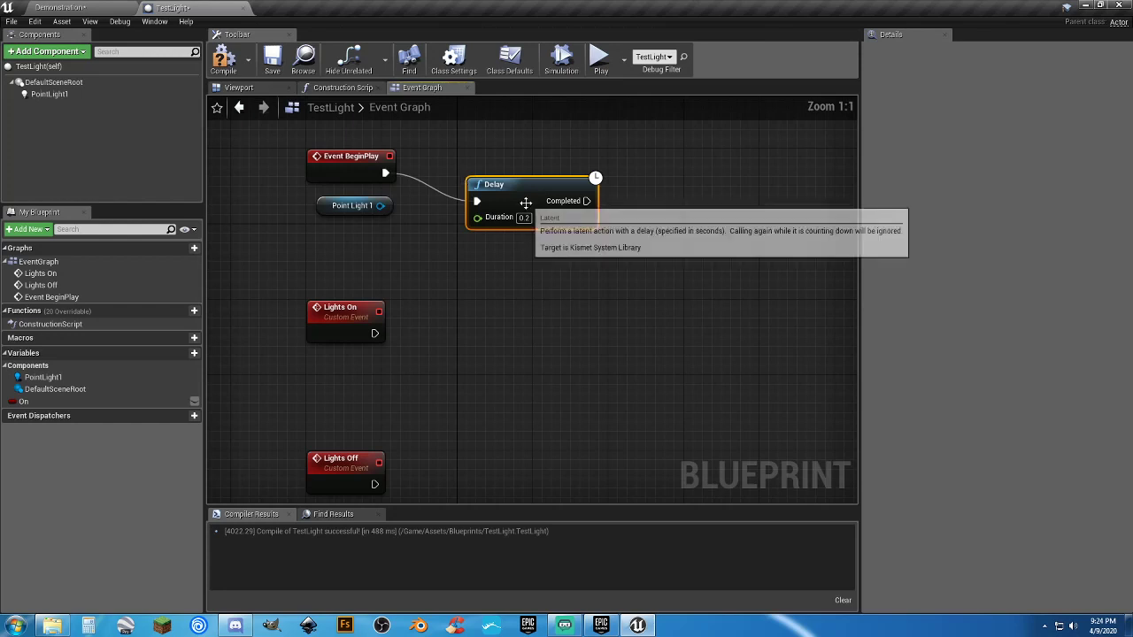
left_click_drag(501, 194, 492, 166)
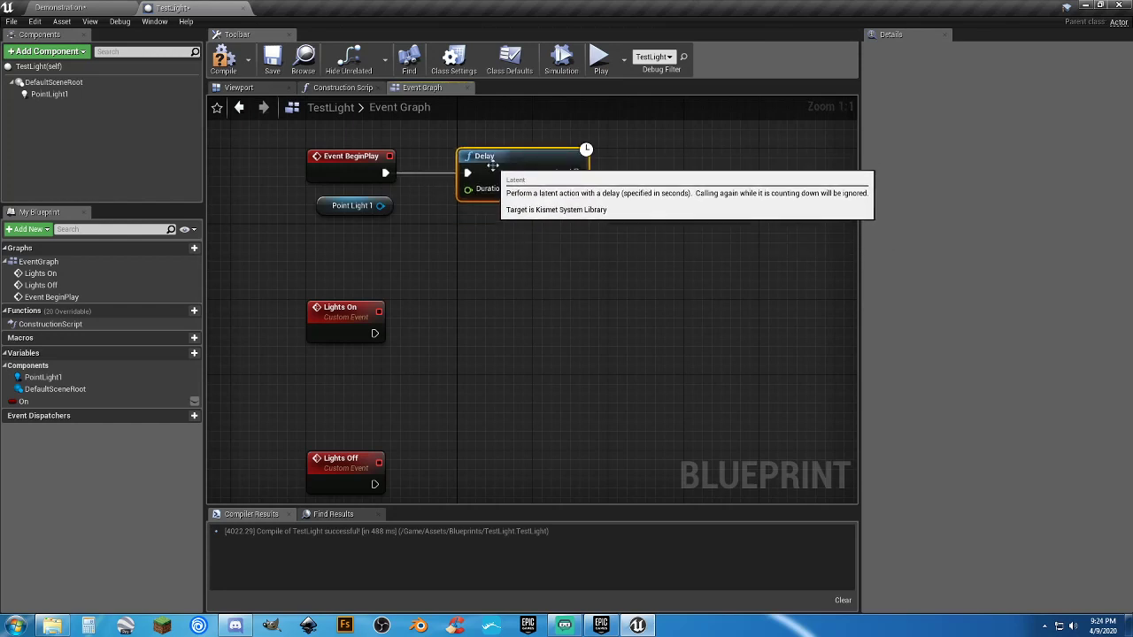
type("4")
left_click(546, 248)
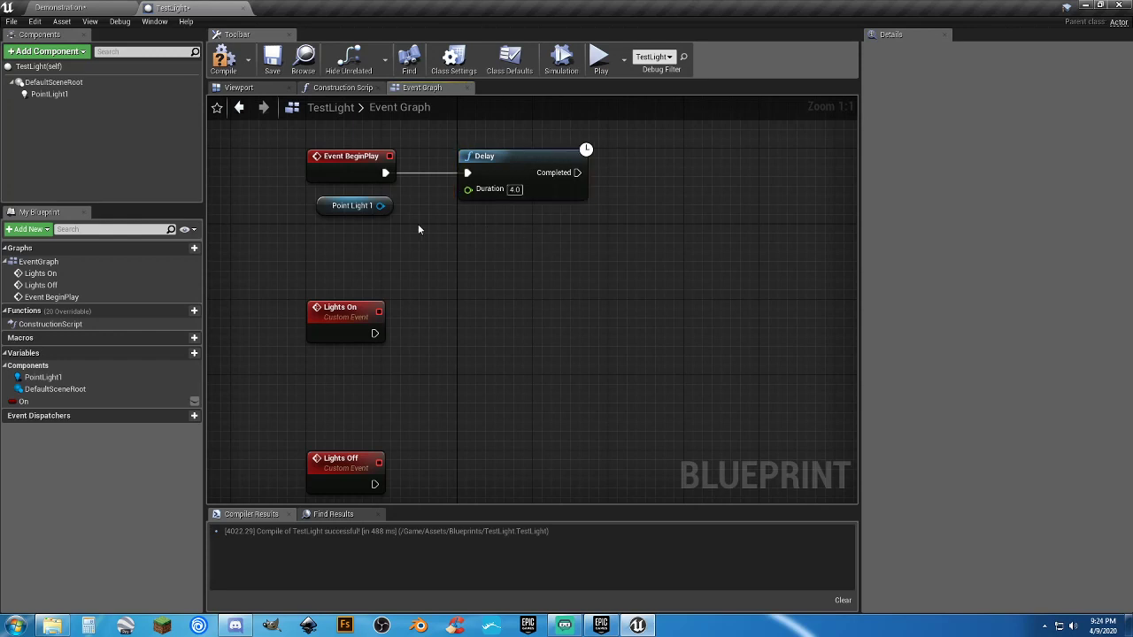
Step: Add a Set Visibility node for PointLight1 with New Visibility enabled, run it when the Delay completes, and align it beside the Delay
left_click_drag(370, 209, 635, 220)
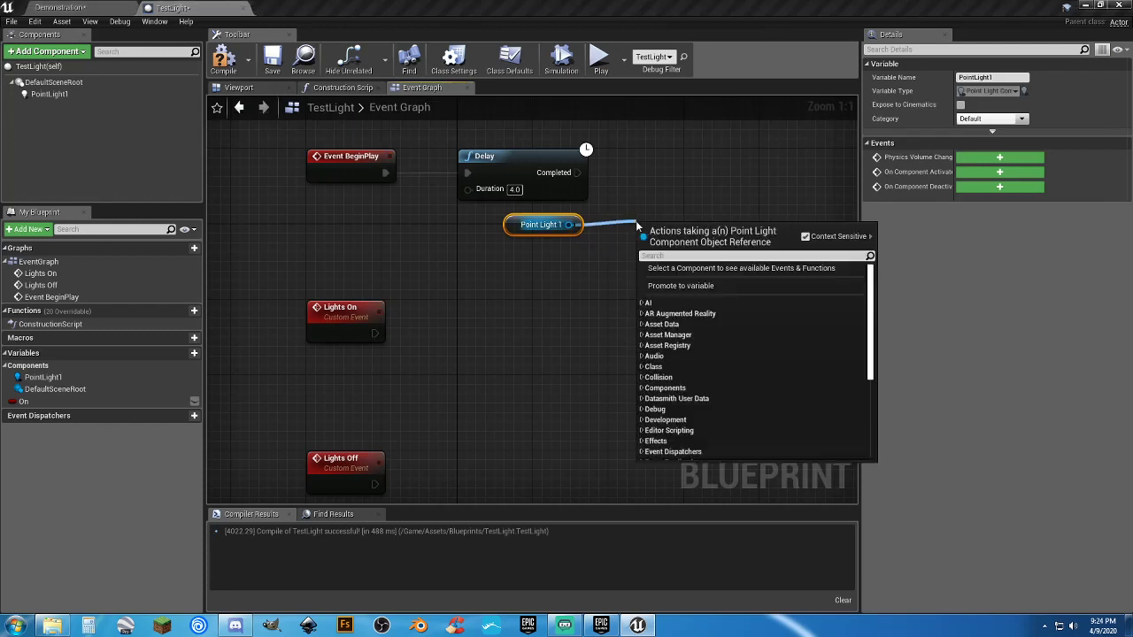
type("set")
key("BackSpace")
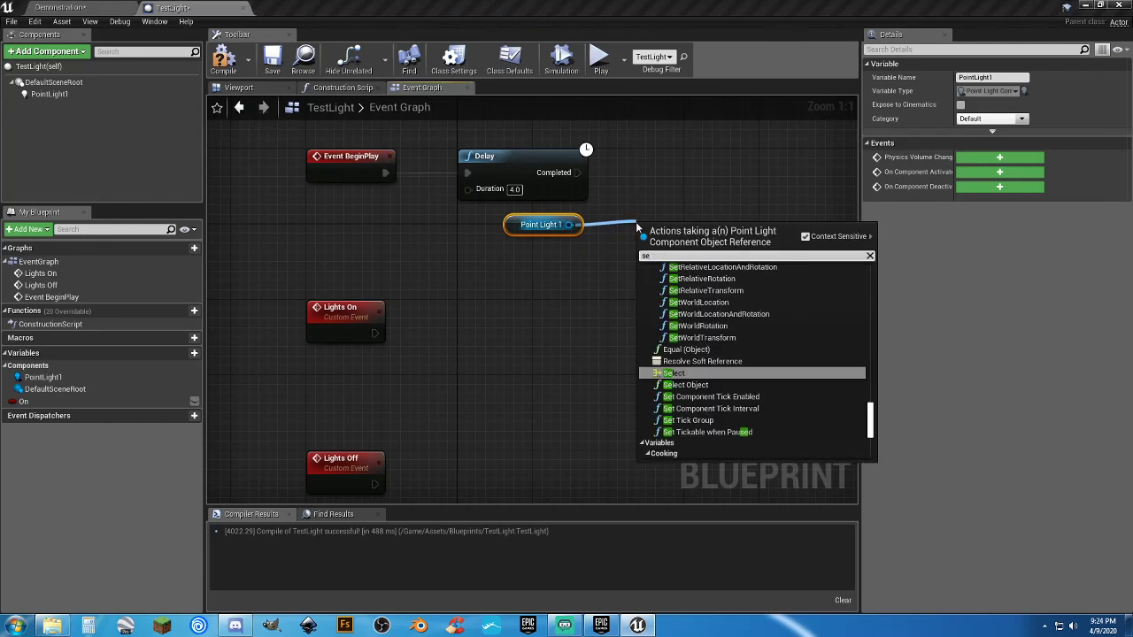
type("t vis")
key("Return")
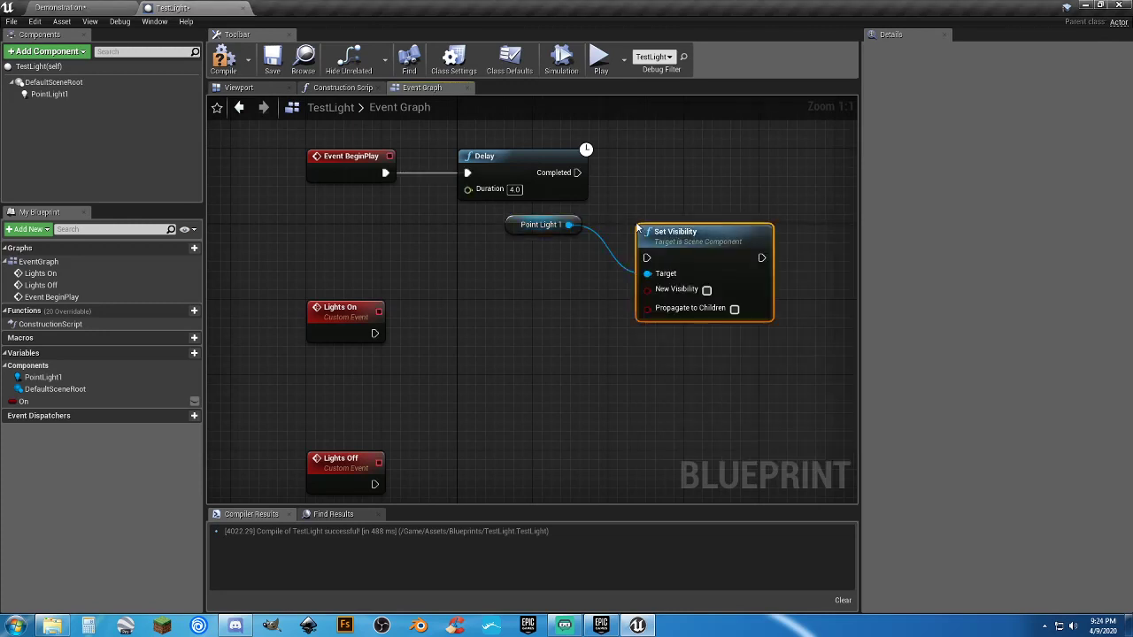
left_click(707, 290)
left_click_drag(646, 257, 577, 173)
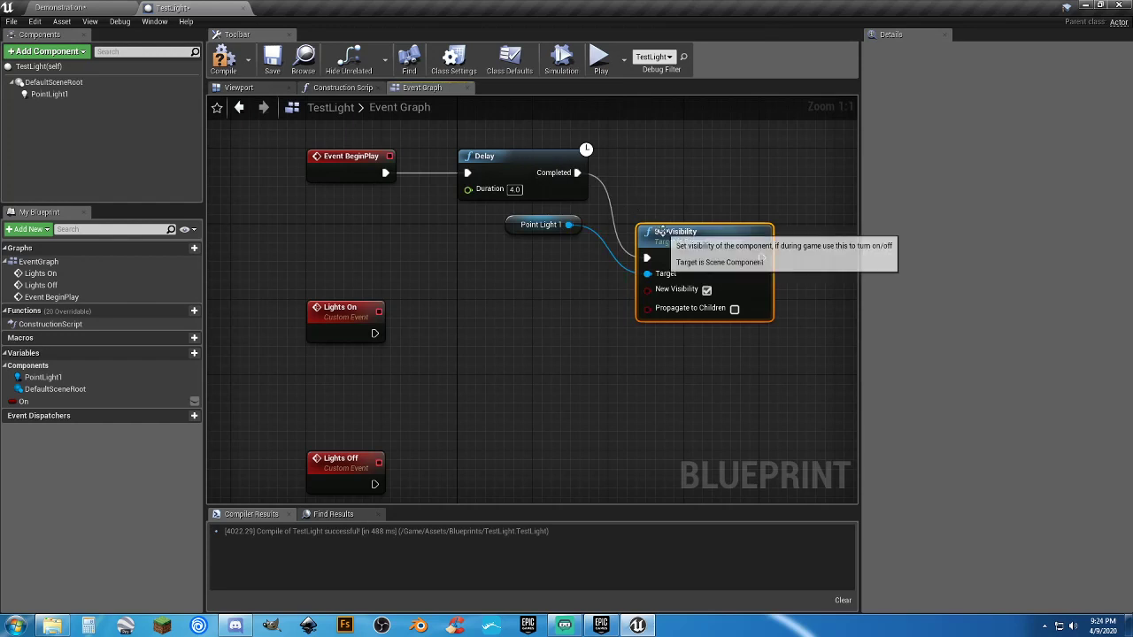
left_click_drag(663, 240, 645, 156)
Step: Duplicate the Delay, PointLight1 and Set Visibility nodes onto the chain's end, disable New Visibility on the copy, and compile and save
left_click_drag(706, 259, 567, 170)
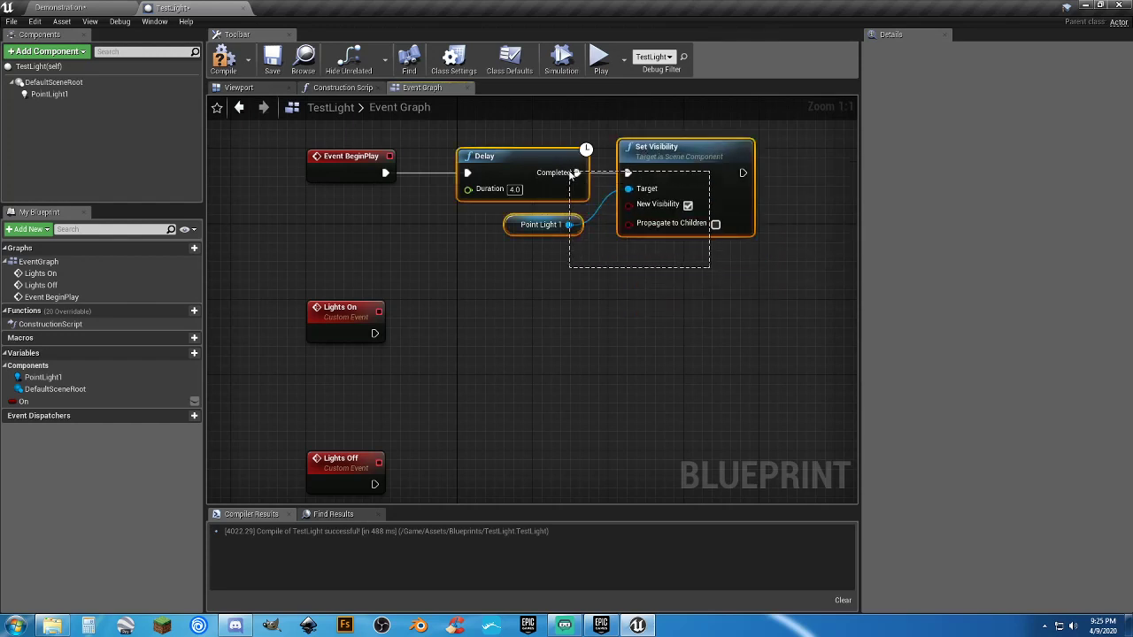
key("ctrl+c")
left_click(709, 323)
right_click_drag(713, 325, 567, 344)
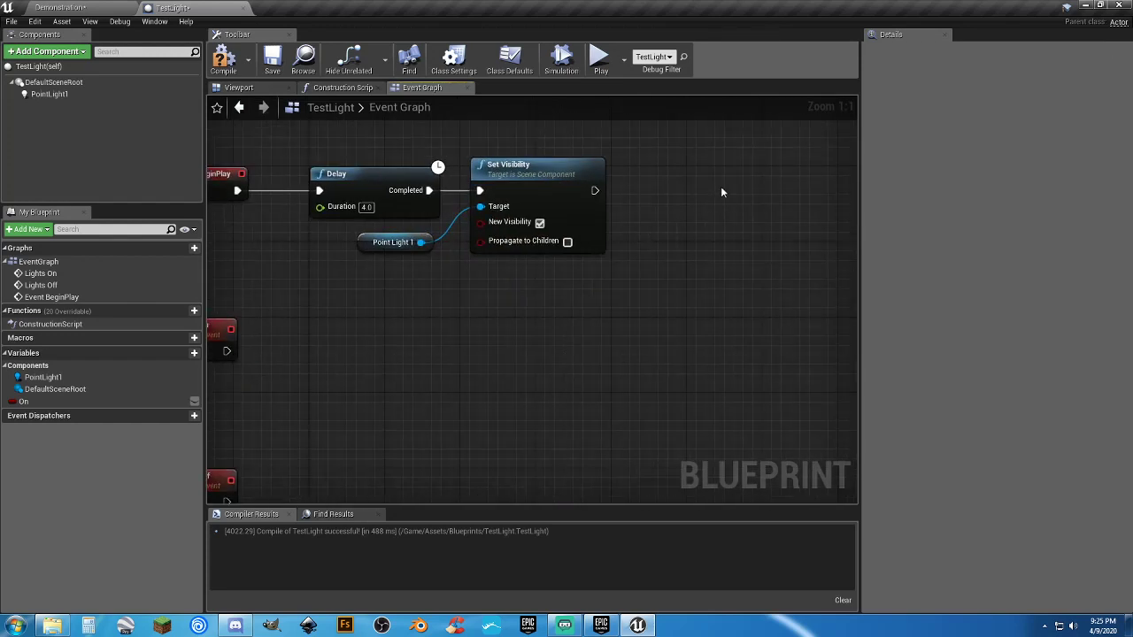
key("ctrl+v")
left_click_drag(669, 190, 596, 193)
left_click_drag(707, 173, 685, 174)
right_click_drag(752, 270, 644, 277)
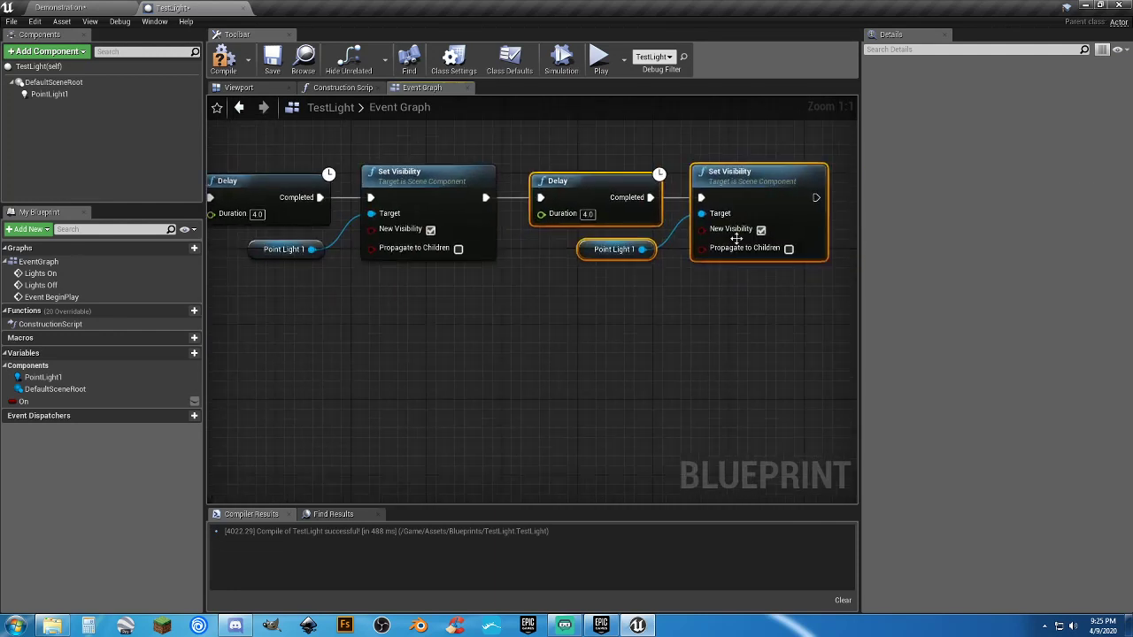
left_click(760, 229)
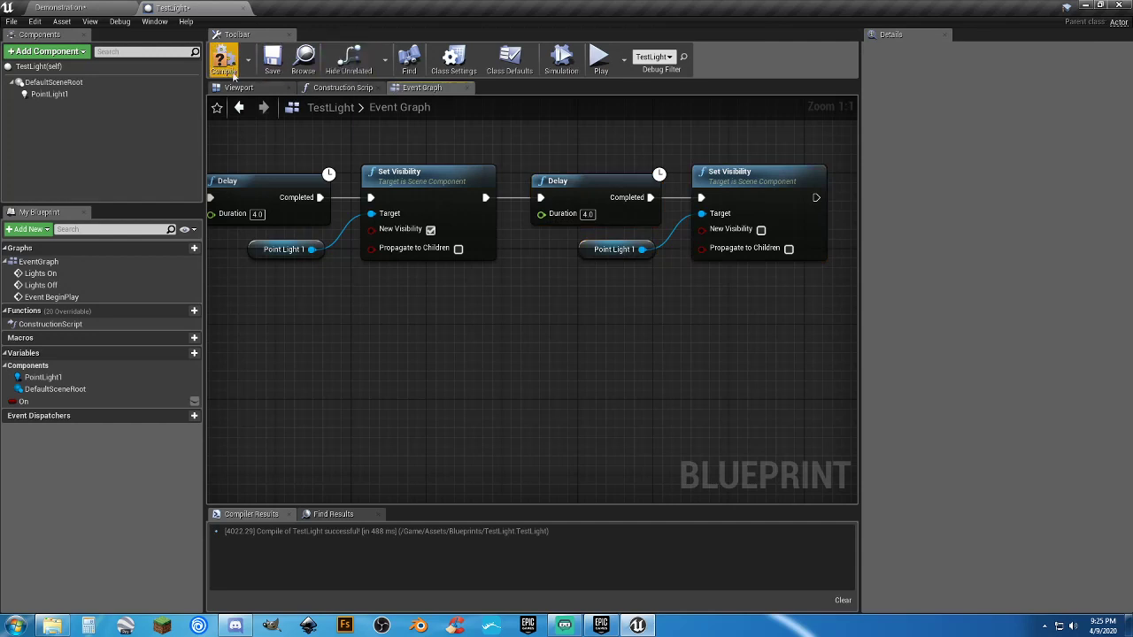
left_click(276, 62)
right_click_drag(354, 319, 516, 323)
Step: Playtest the Demonstration level and walk to the crosswalk to check the delayed light switching
left_click(90, 12)
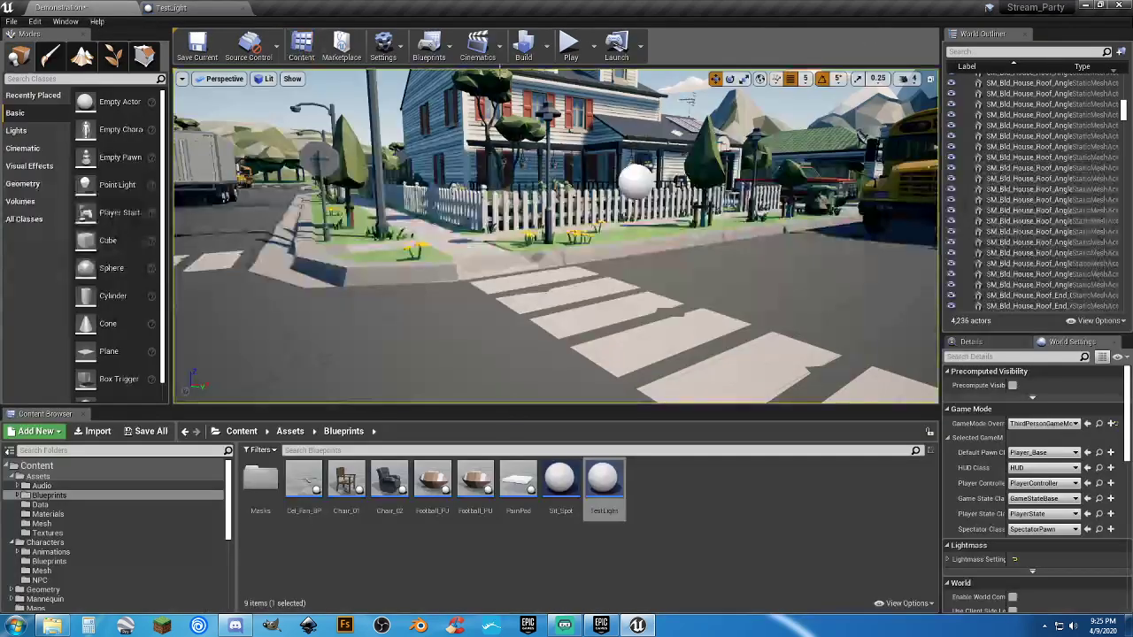
left_click(571, 46)
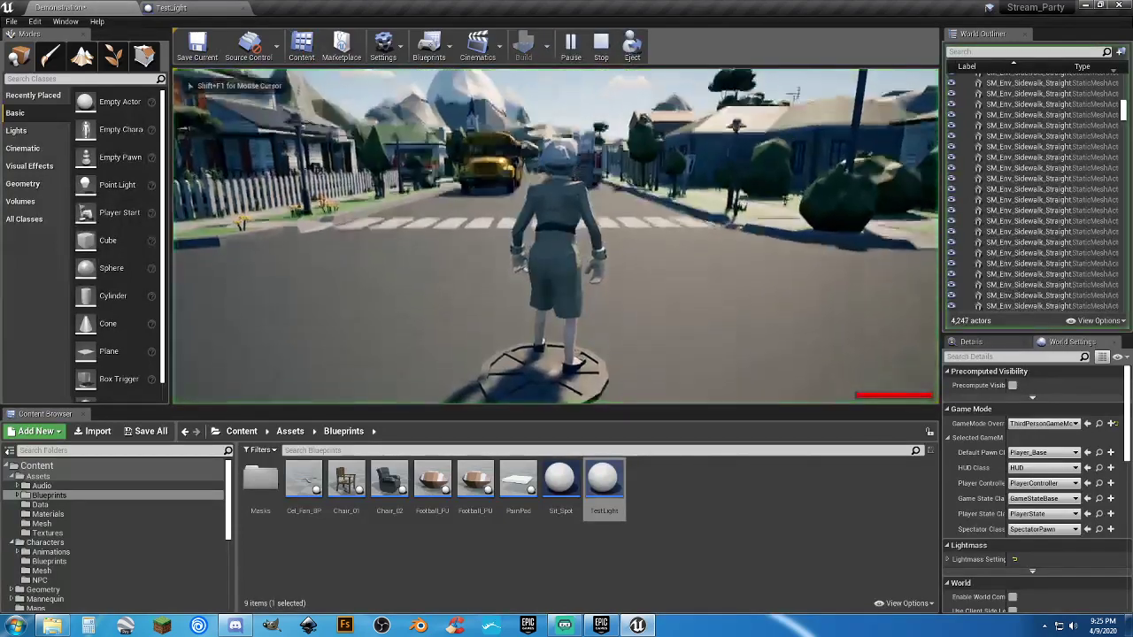
key("w")
key("w")
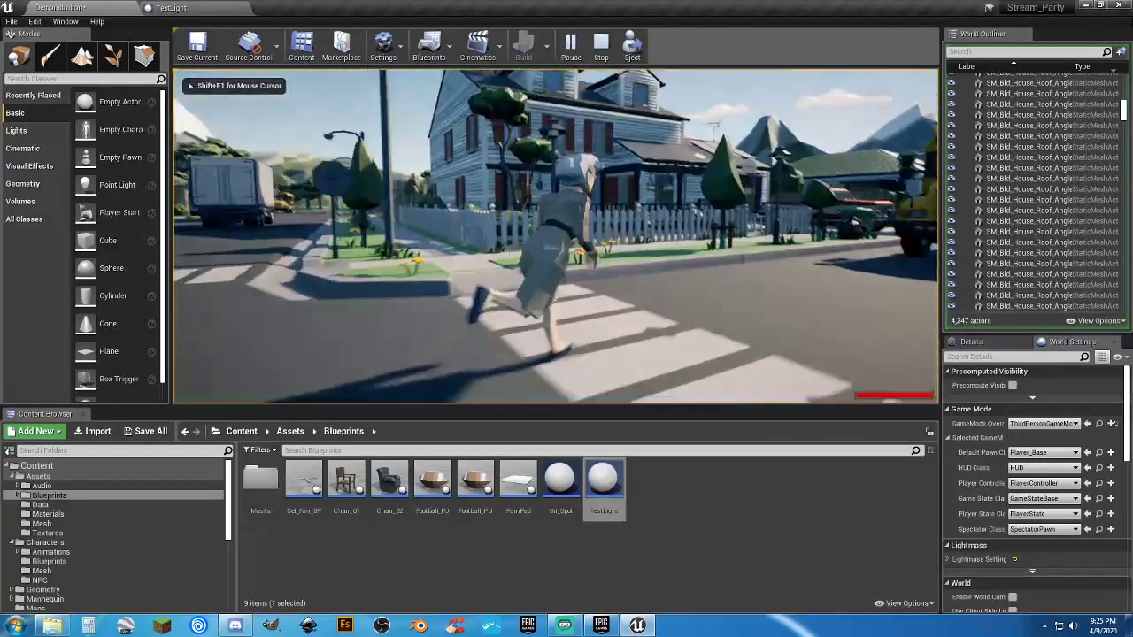
key("d")
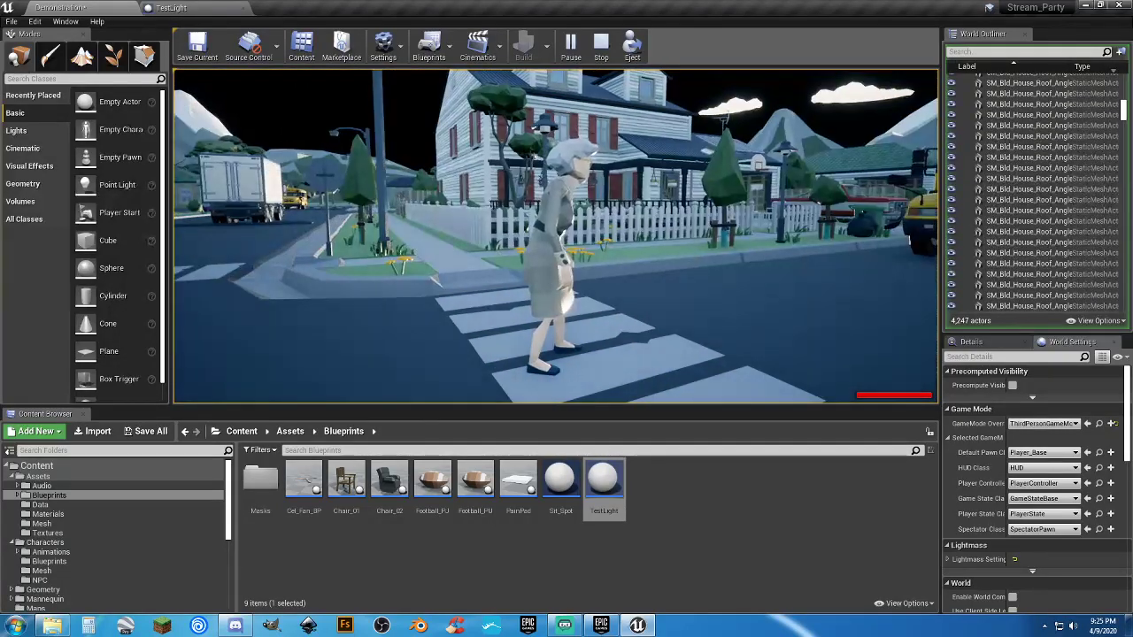
key("Escape")
Step: Delete the Delay, PointLight1 and Set Visibility nodes following Event BeginPlay, and compile and save the TestLight blueprint
left_click(190, 9)
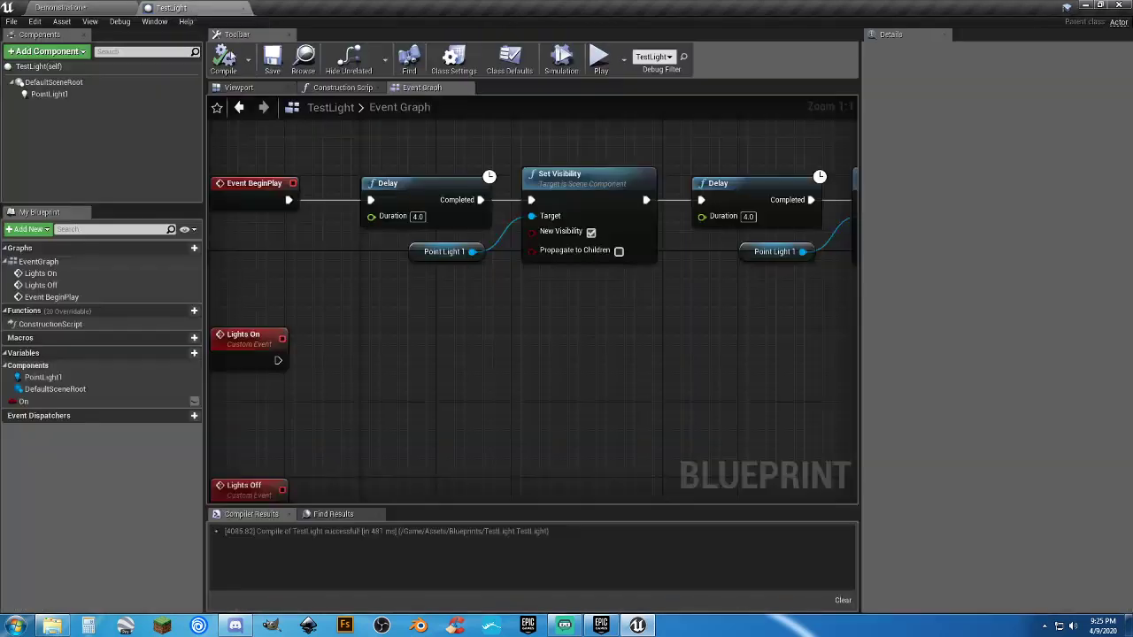
right_click_drag(412, 296, 449, 247)
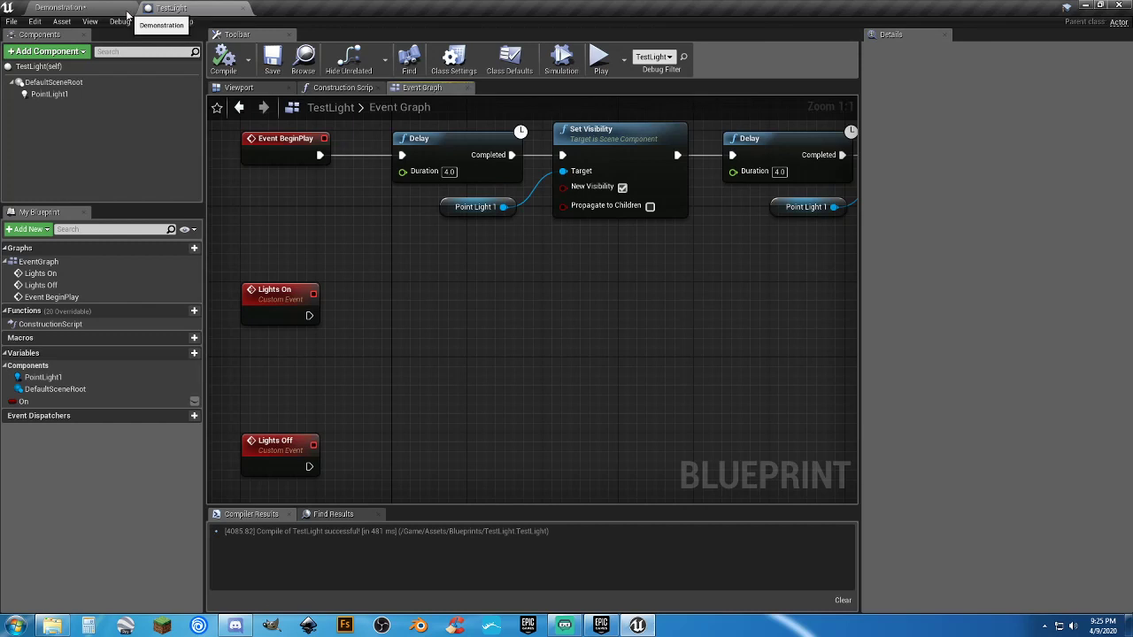
right_click_drag(545, 279, 484, 306)
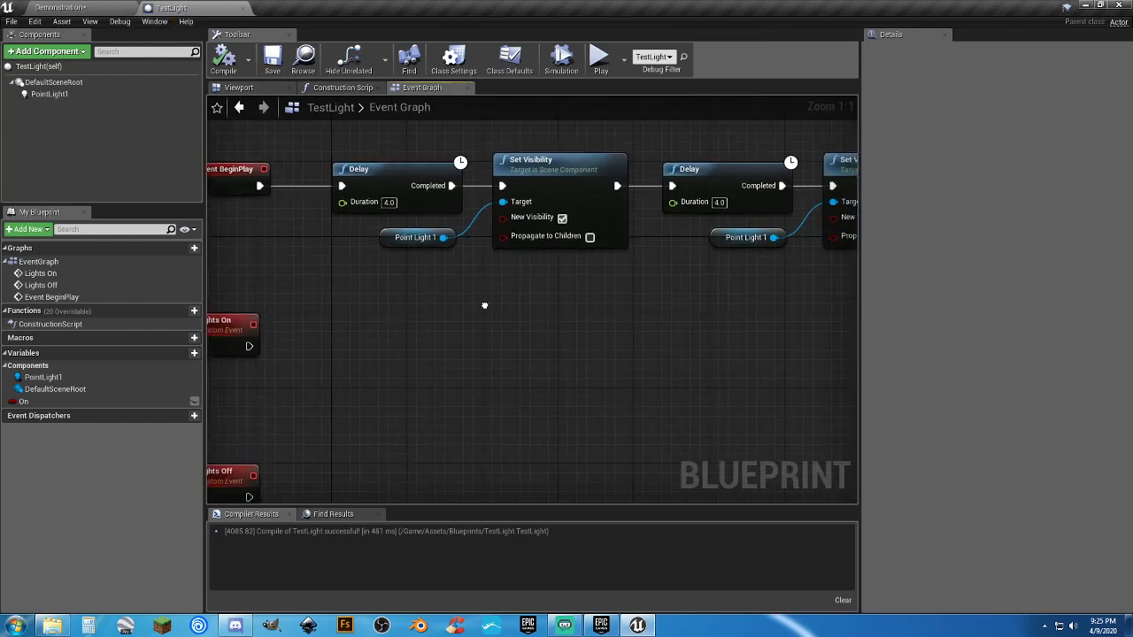
scroll(665, 290, "down", 2)
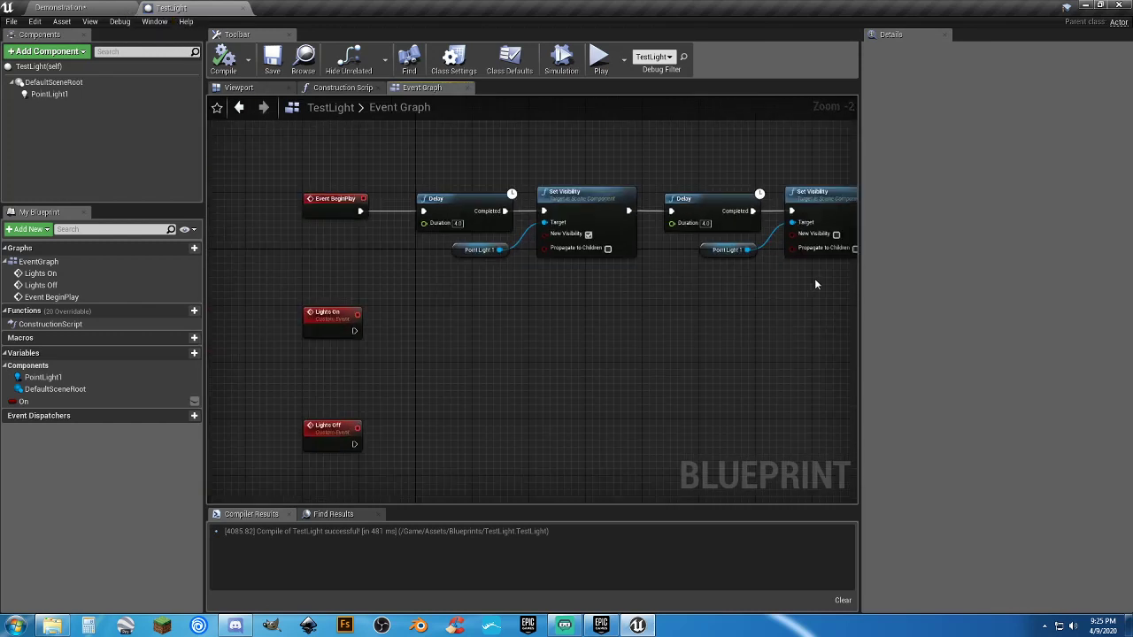
left_click_drag(817, 283, 455, 283)
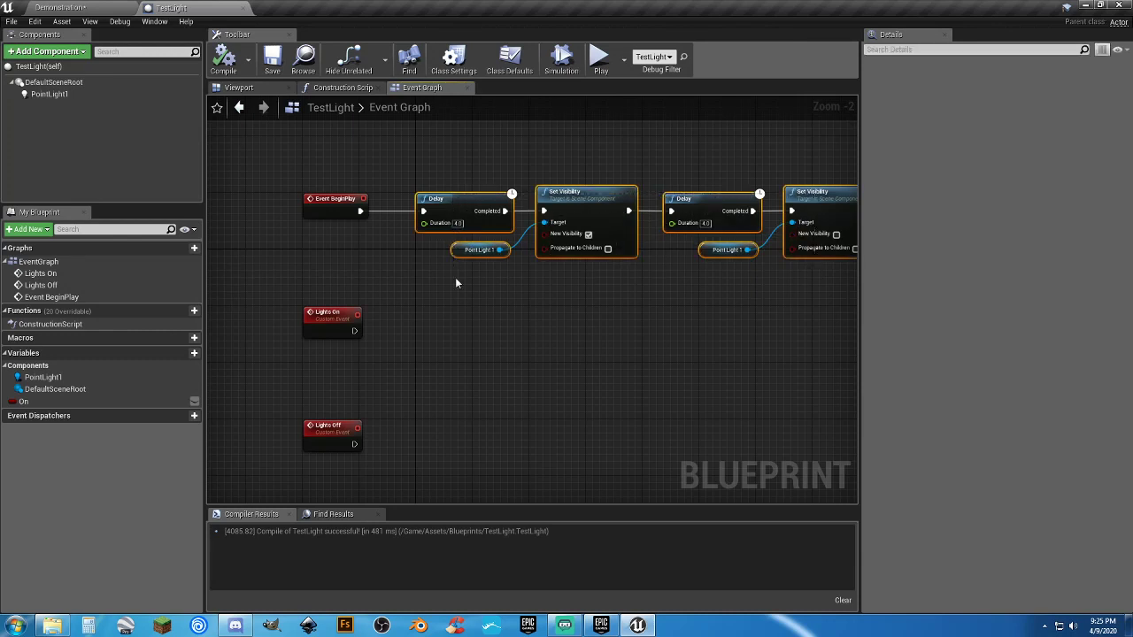
key("Delete")
right_click_drag(455, 314, 461, 270)
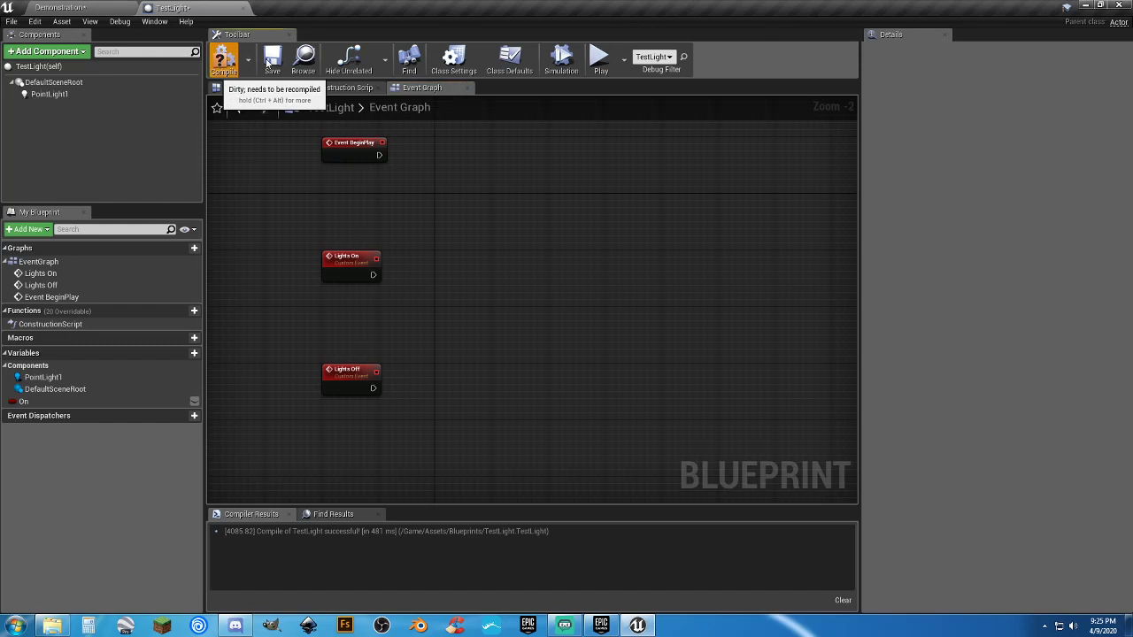
left_click(223, 58)
Step: Rename the PointLight1 component as Street Light, and compile and save the blueprint
left_click(55, 95)
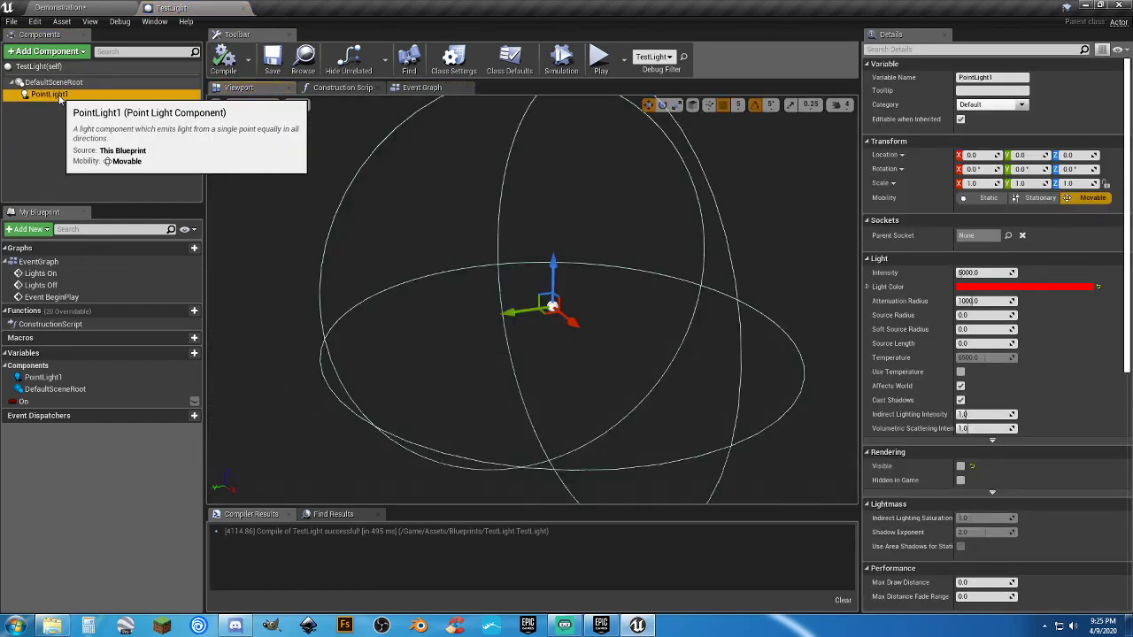
left_click(59, 97)
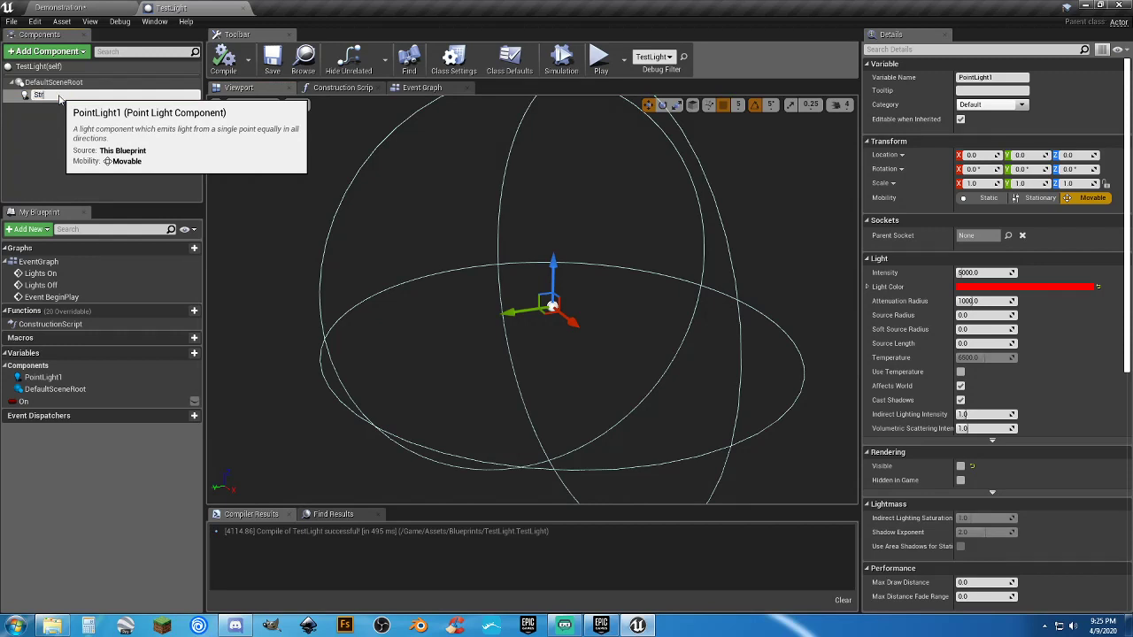
key("Return")
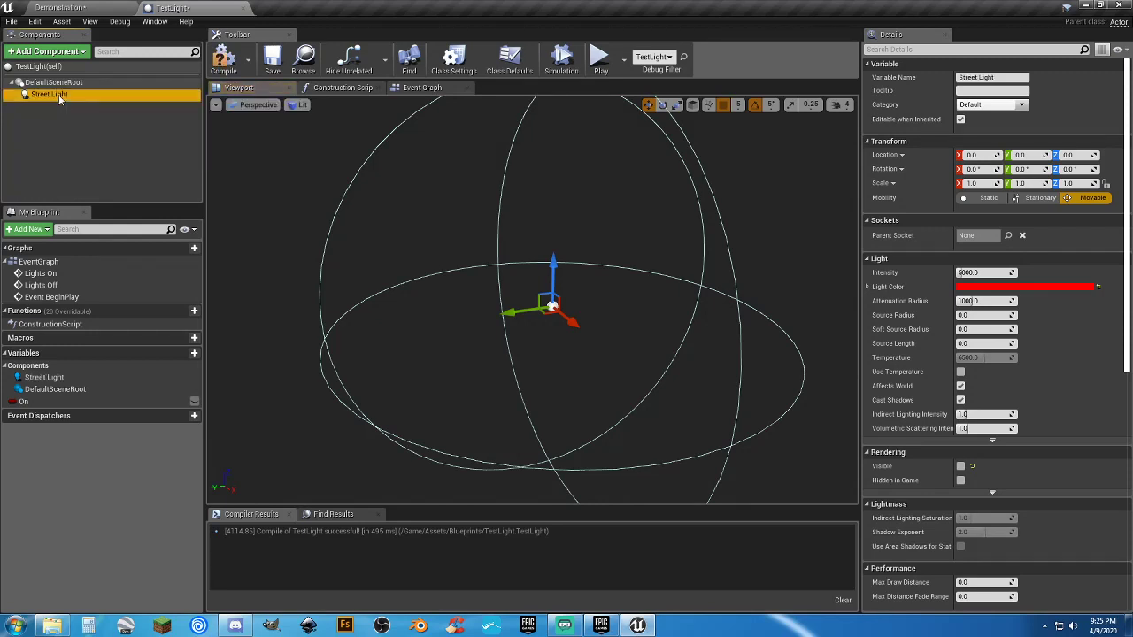
left_click(224, 58)
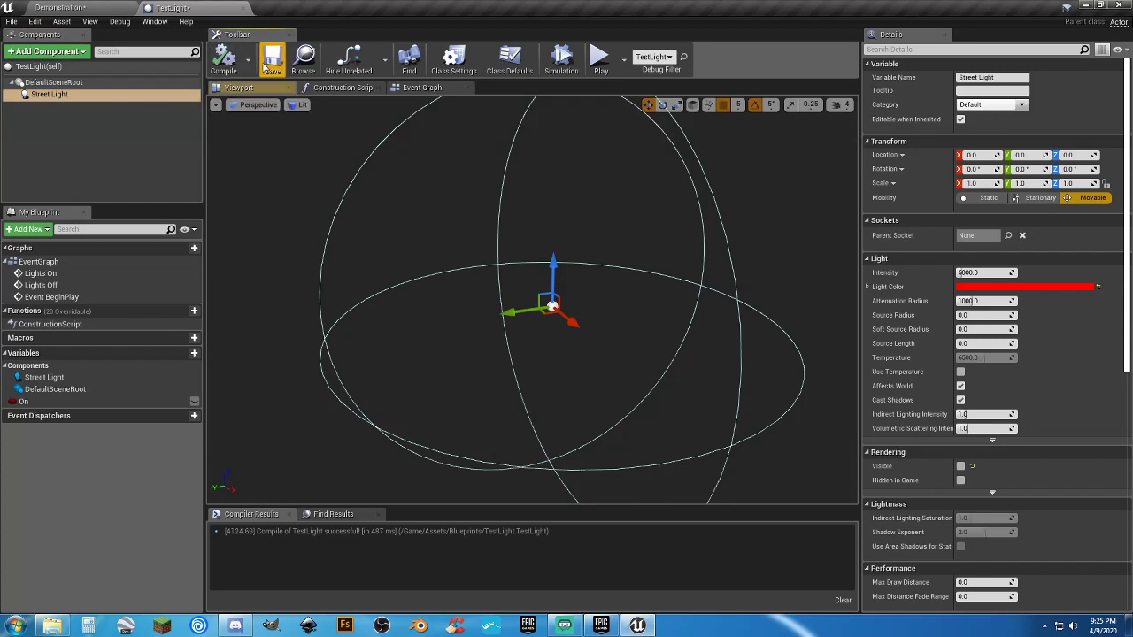
Step: Add a Street Light reference with a Set Visibility node targeting it, placed beside the Lights On event in the event graph
left_click(416, 88)
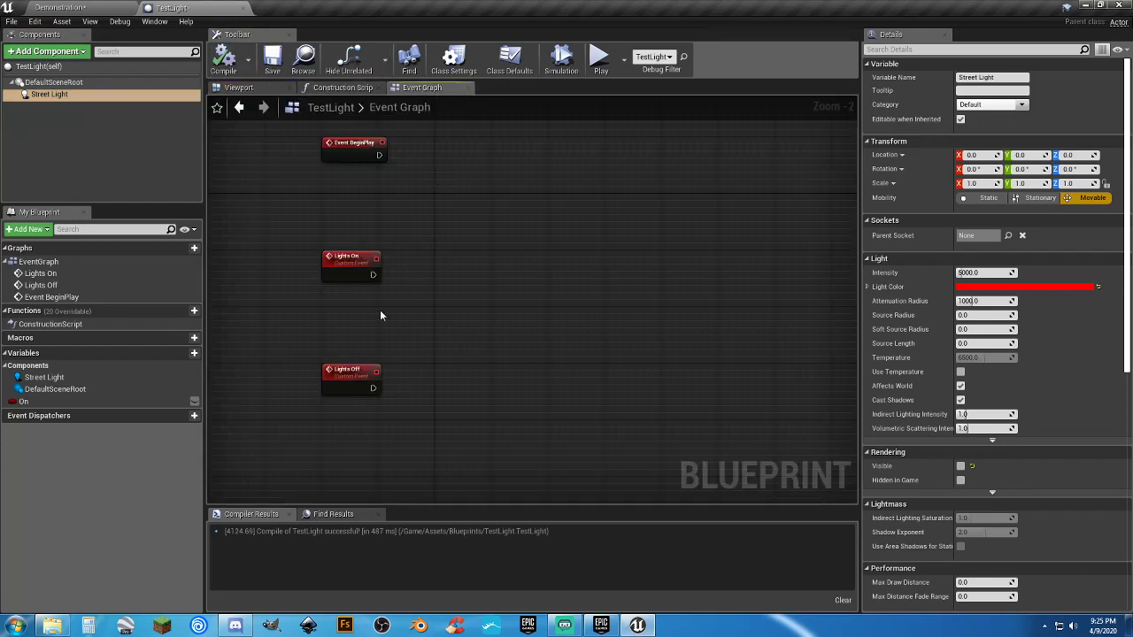
scroll(381, 309, "up", 2)
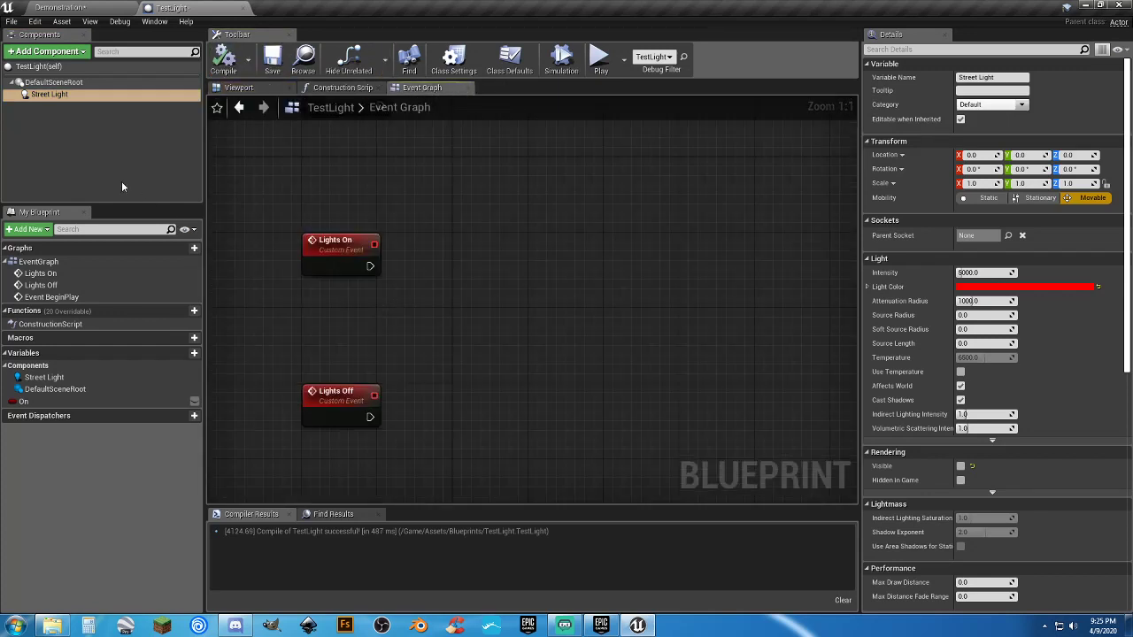
left_click_drag(50, 94, 459, 289)
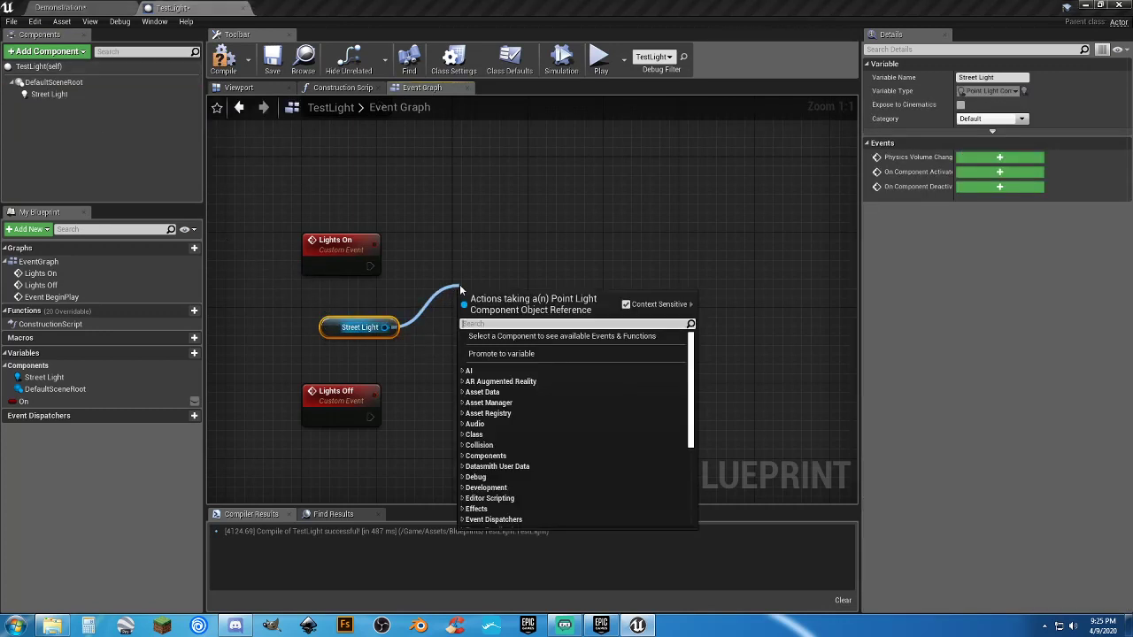
type("set visibility")
key("Return")
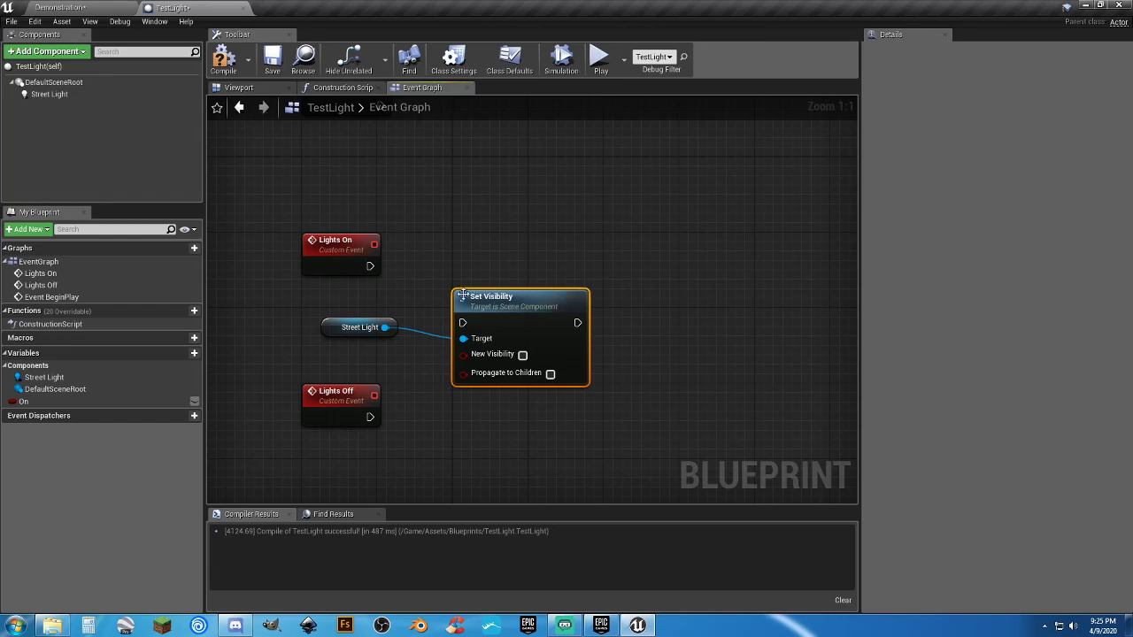
left_click_drag(488, 304, 488, 247)
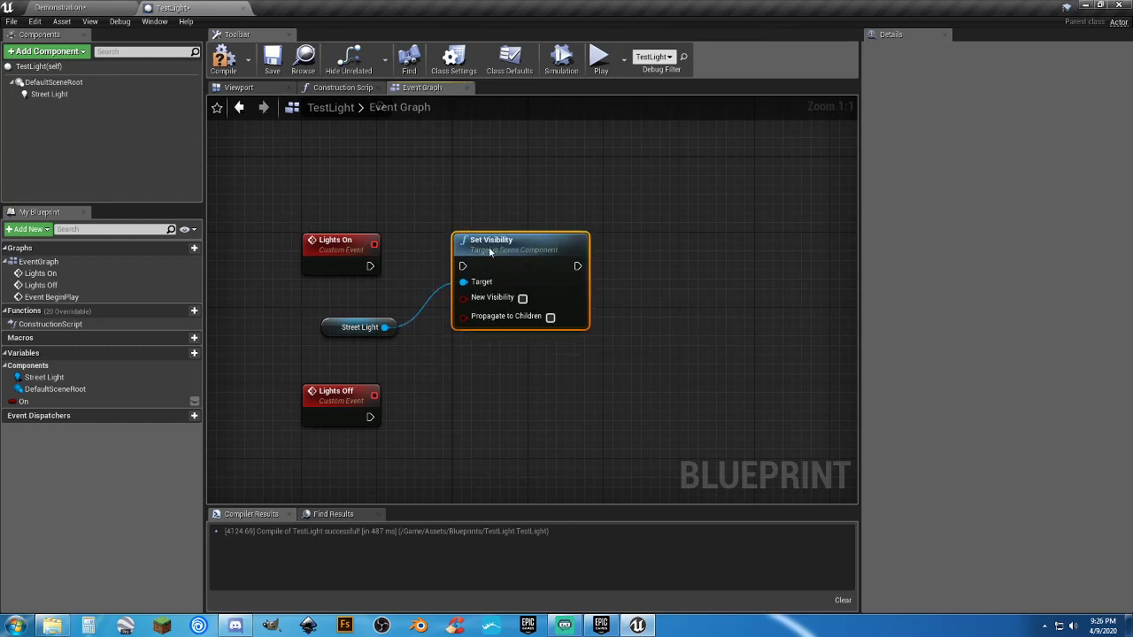
Step: Paste a copy of Set Visibility beside Lights Off, and connect Lights On to the original Set Visibility with New Visibility enabled
left_click(483, 377)
key("ctrl+v")
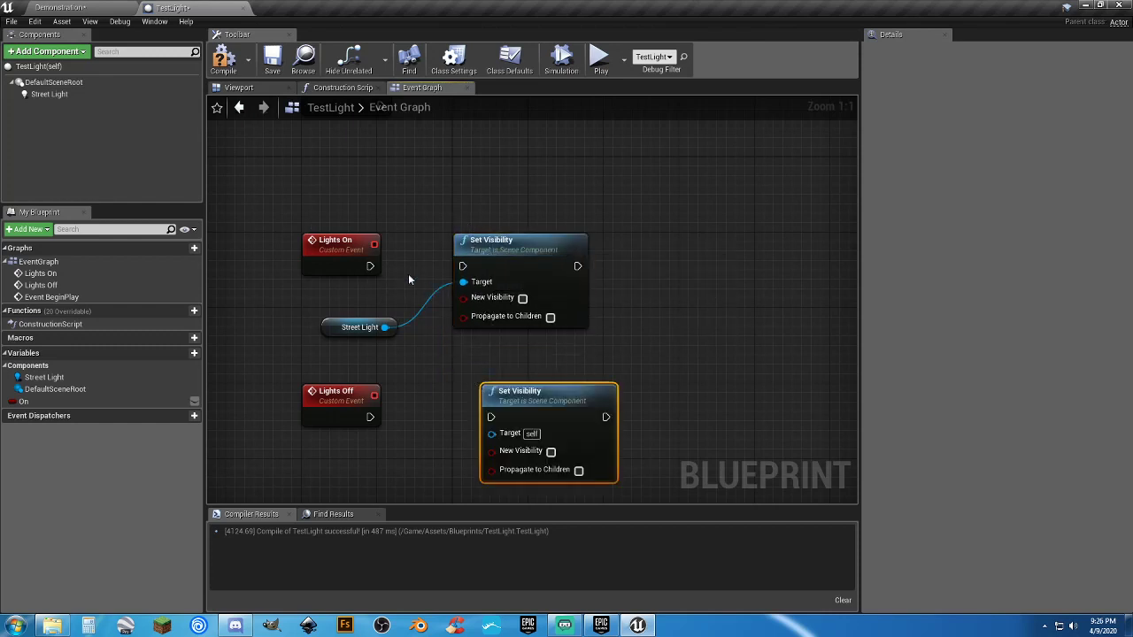
left_click_drag(369, 267, 461, 269)
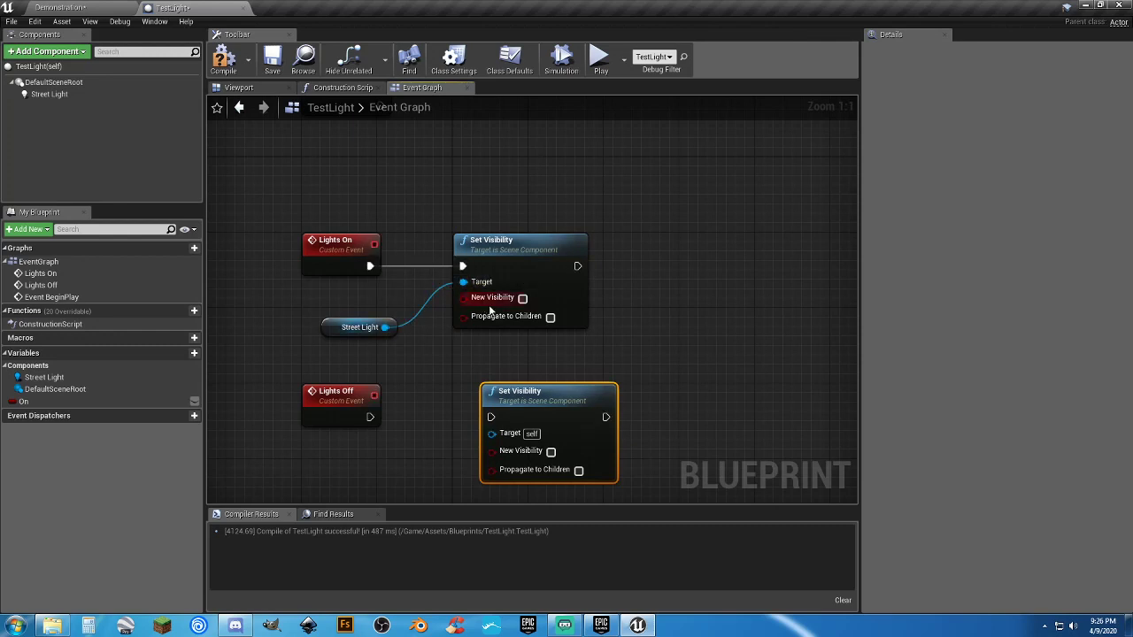
left_click(523, 298)
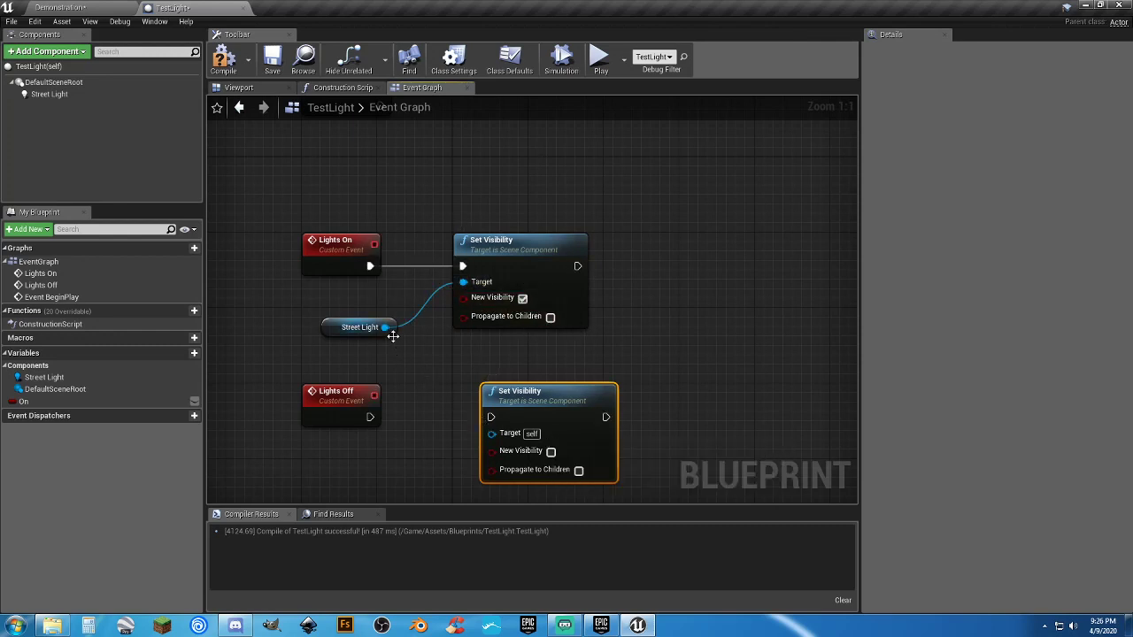
Step: Connect Lights Off and the Street Light reference to the copied Set Visibility node, aligning it under the first one
left_click_drag(387, 328, 370, 417)
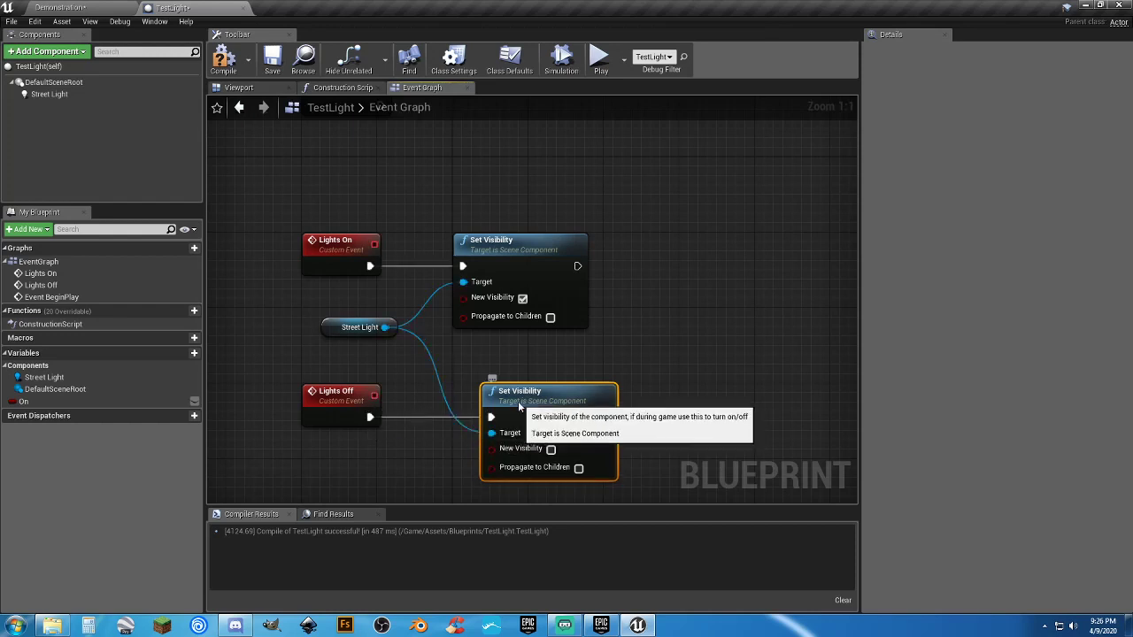
left_click_drag(519, 403, 485, 396)
left_click(361, 341)
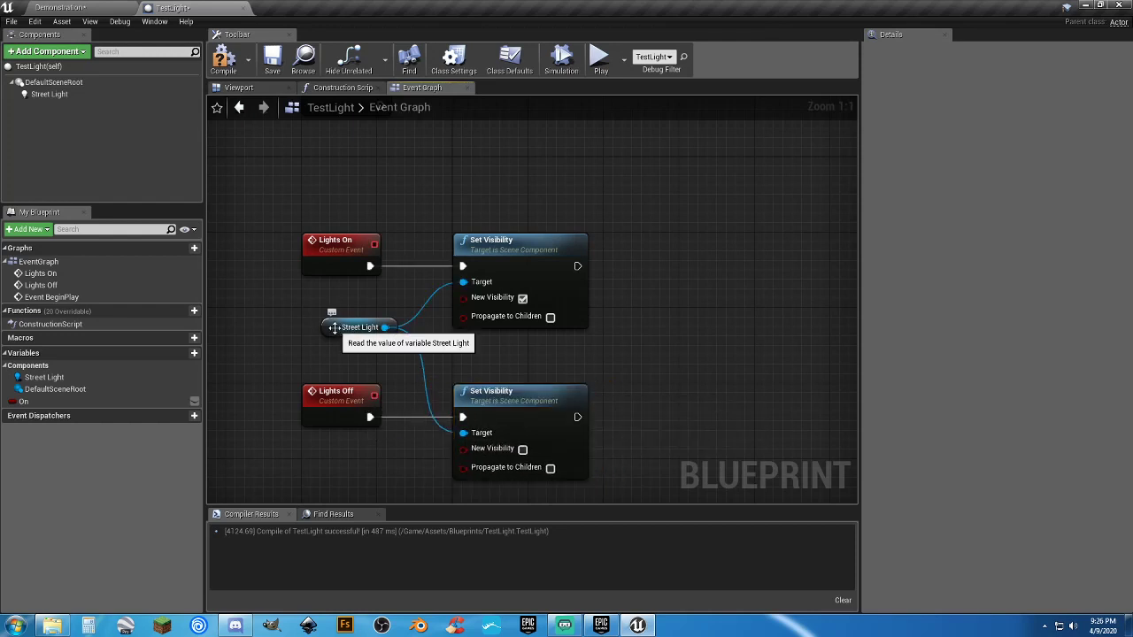
Step: Place the Street Light reference between the Lights On and Lights Off events, and compile, save and close the TestLight blueprint
left_click_drag(332, 328, 315, 346)
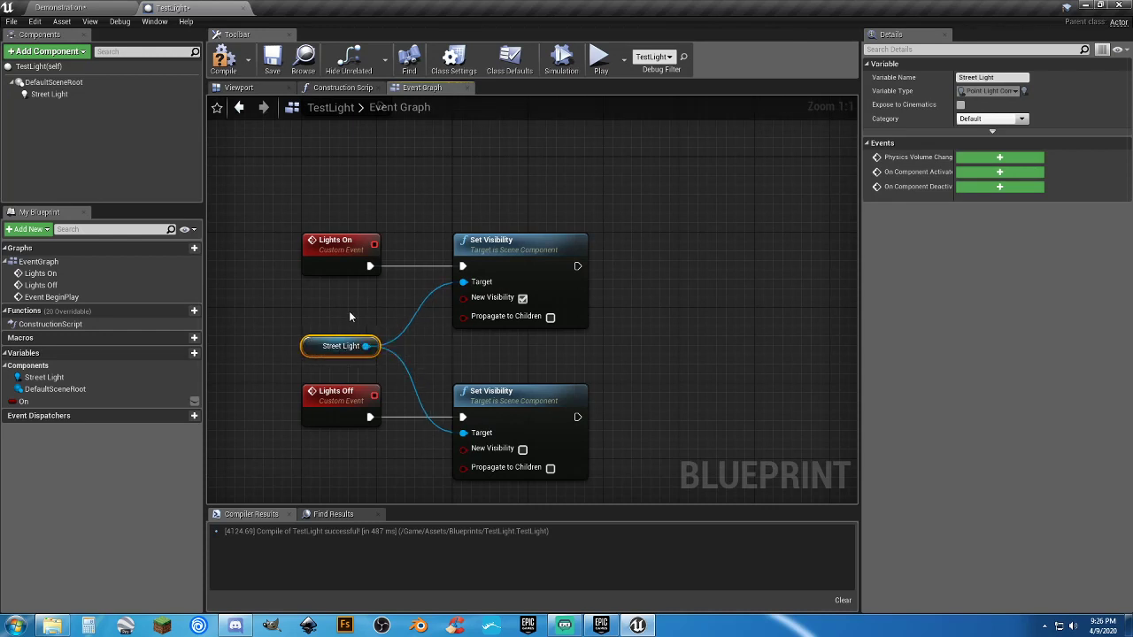
left_click(349, 311)
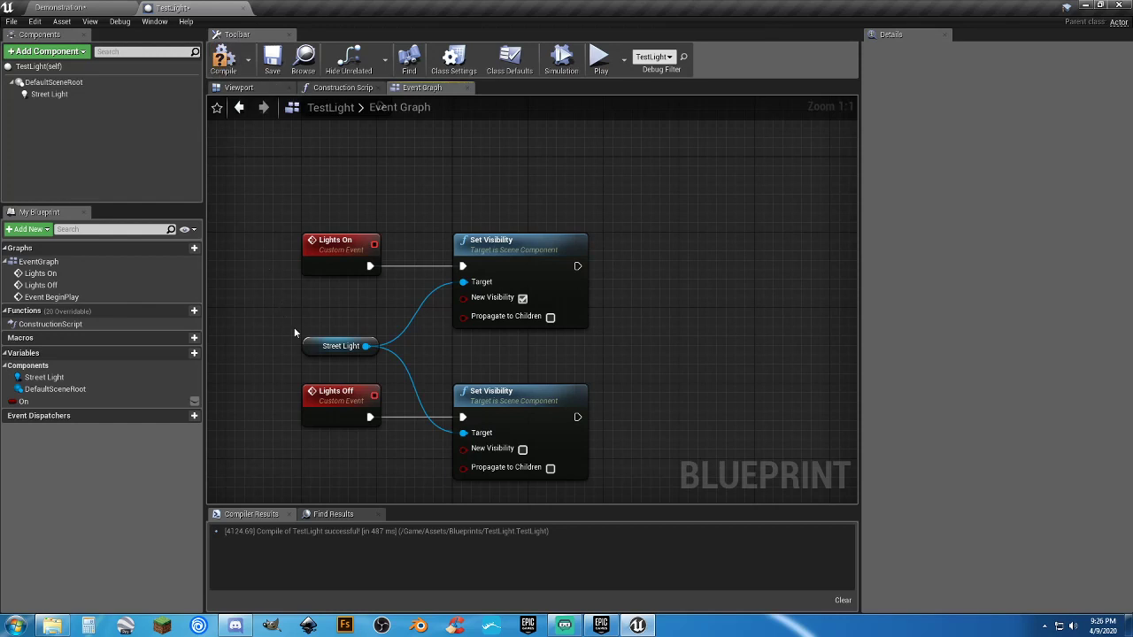
left_click_drag(307, 352, 307, 361)
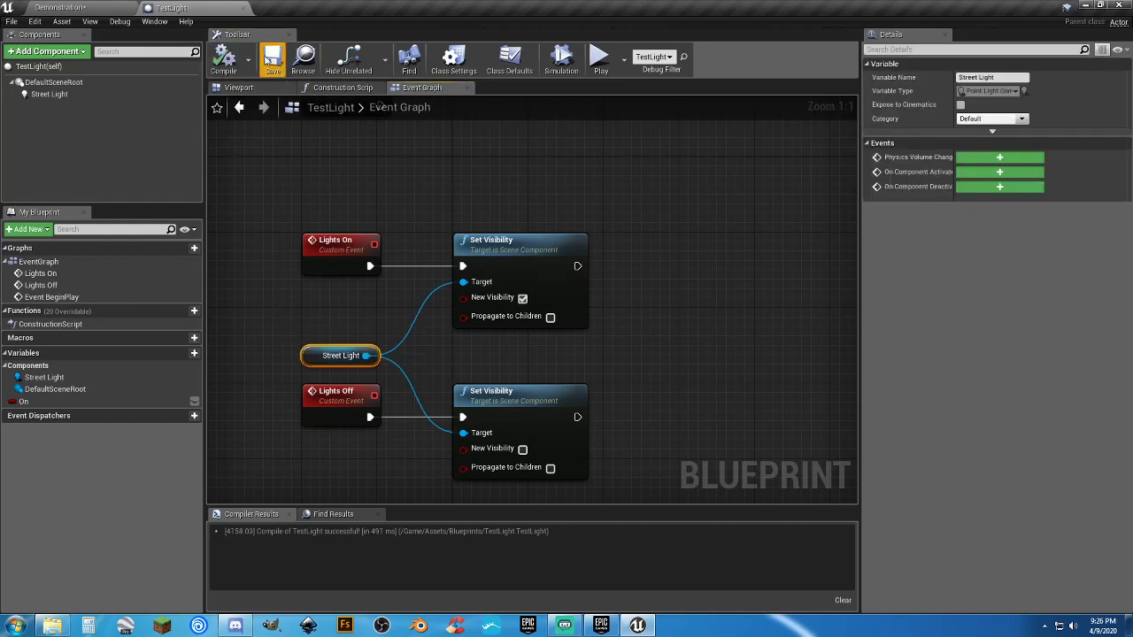
left_click(243, 10)
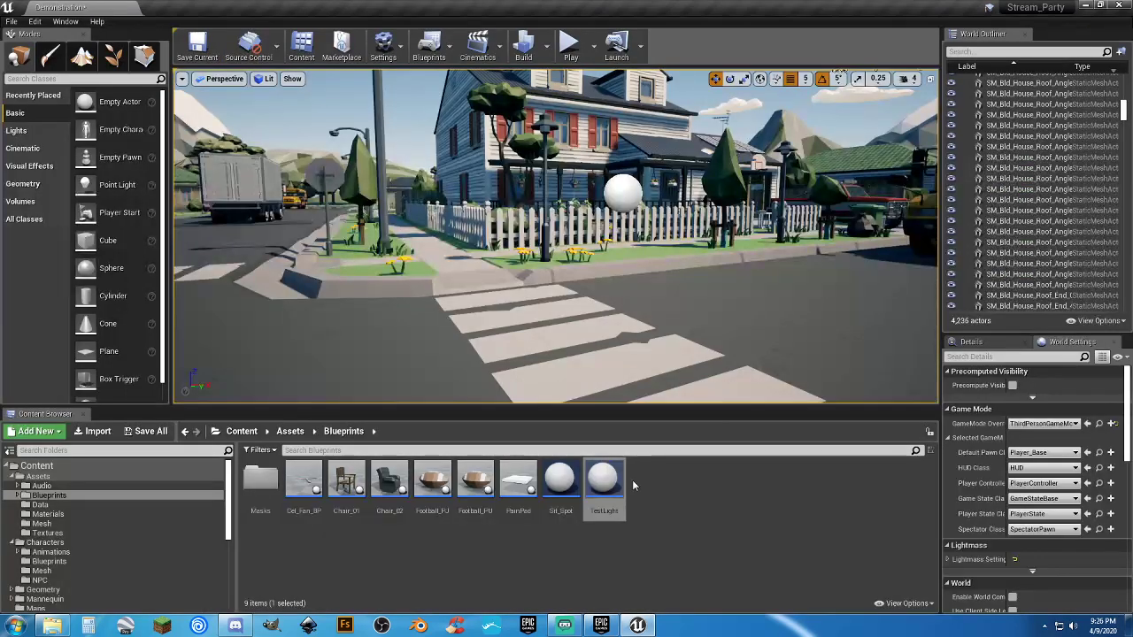
Step: Reopen the TestLight blueprint, set the Street Light component's intensity to 10000, and compile, save and close it
double_click(603, 481)
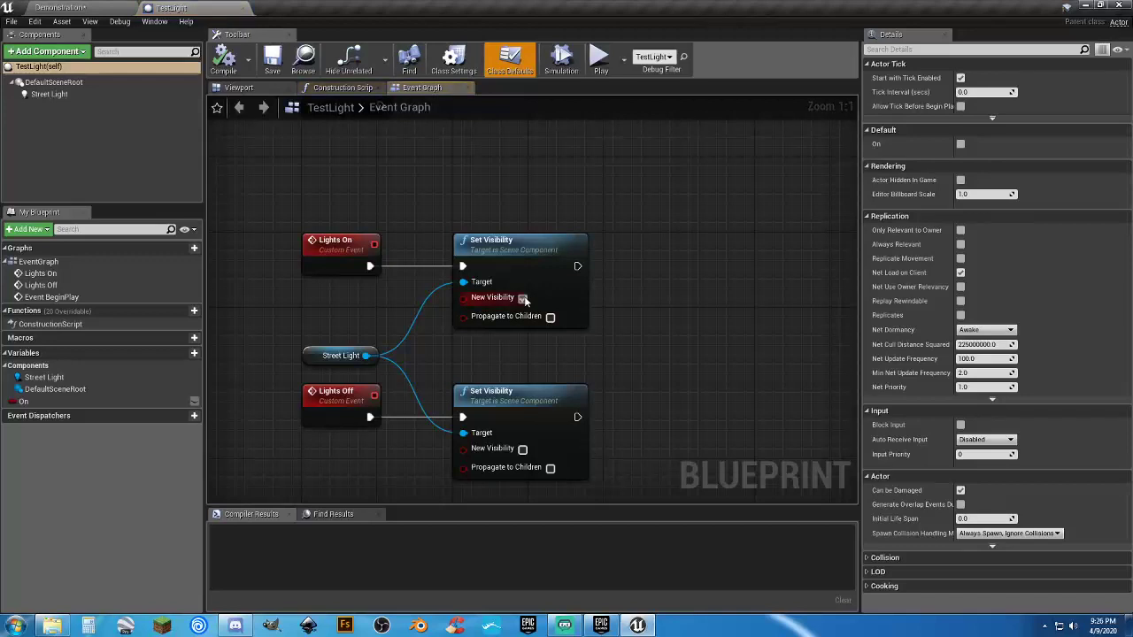
left_click(523, 298)
left_click(55, 95)
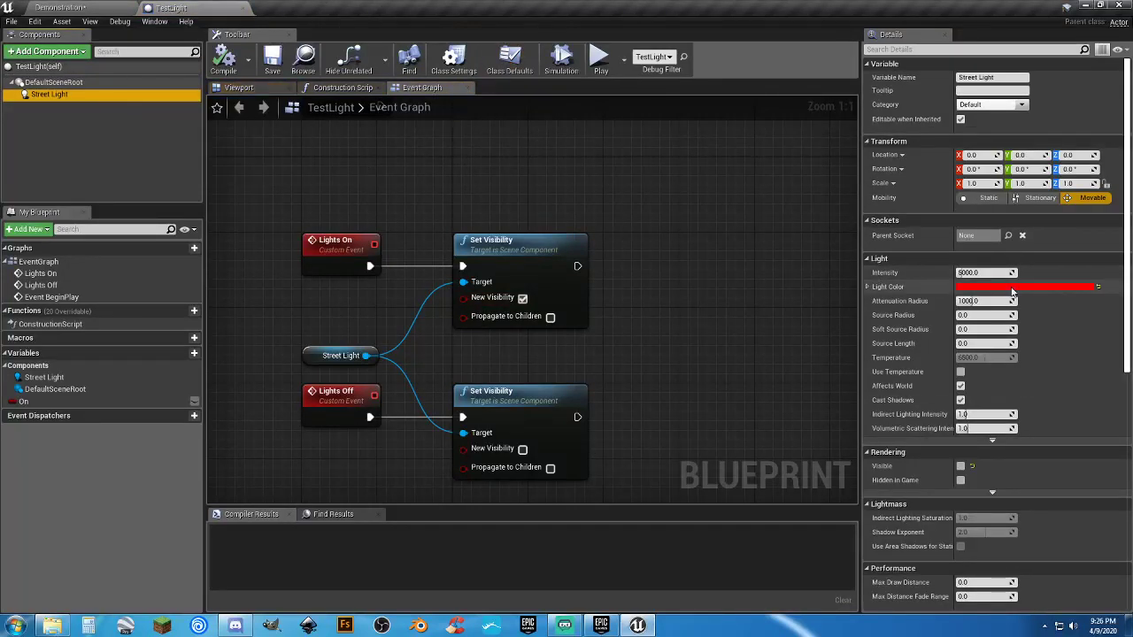
left_click(986, 273)
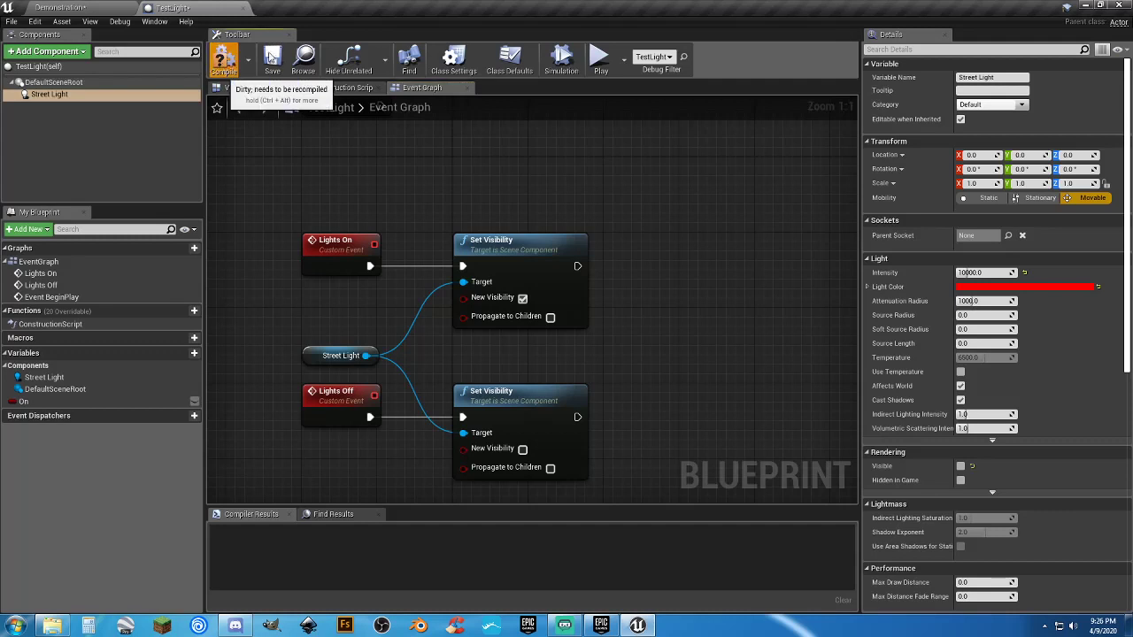
left_click(225, 67)
left_click(244, 8)
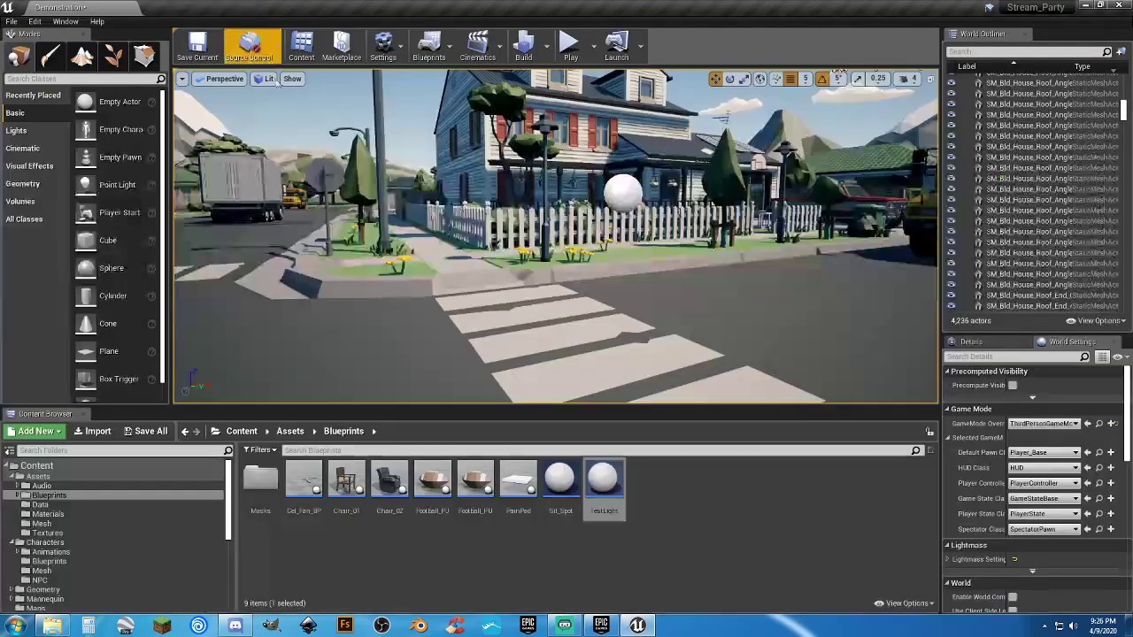
Step: Open the Demonstration level blueprint and examine the Event Tick, multiply and Make Rotator nodes that drive the Light Source's rotation
left_click(430, 46)
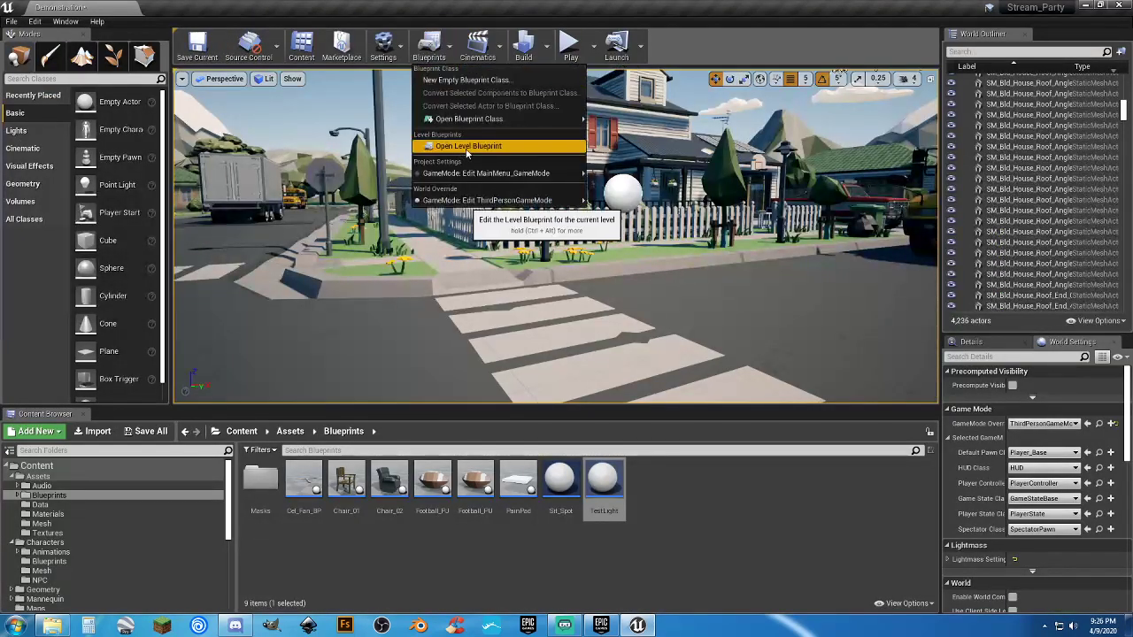
left_click(468, 147)
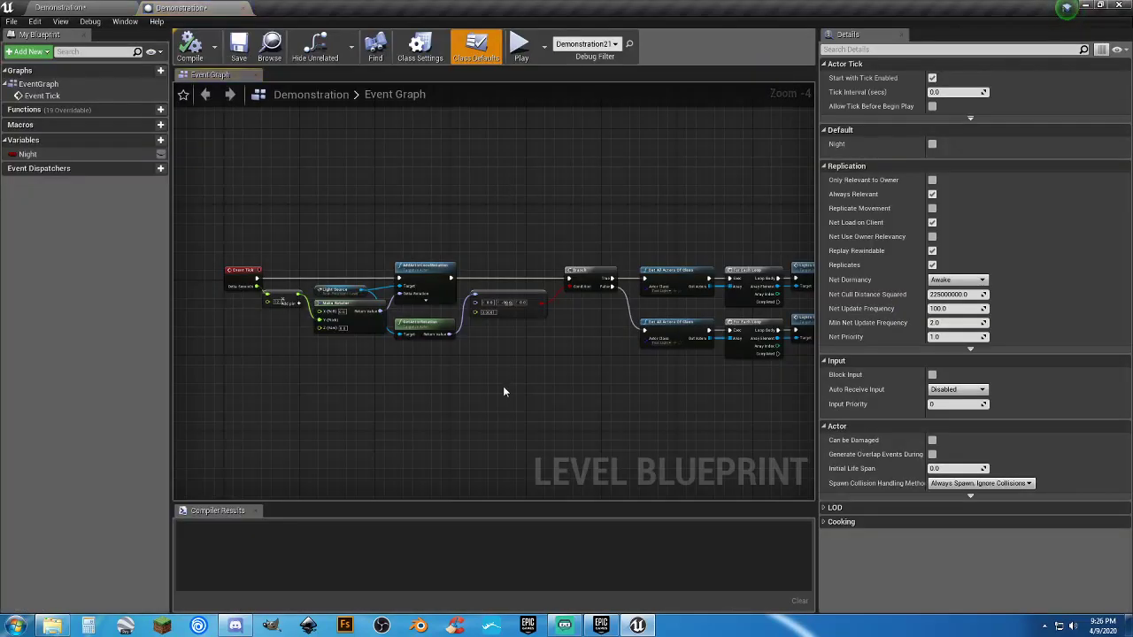
right_click_drag(506, 392, 568, 376)
scroll(568, 370, "up", 3)
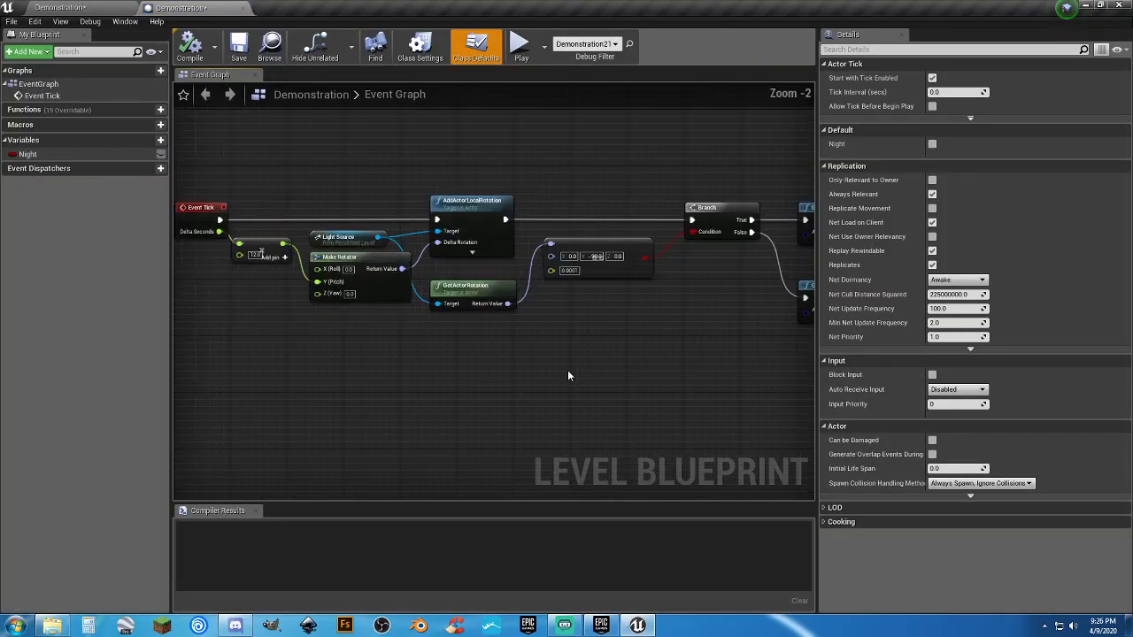
right_click_drag(406, 376, 492, 371)
scroll(464, 362, "up", 1)
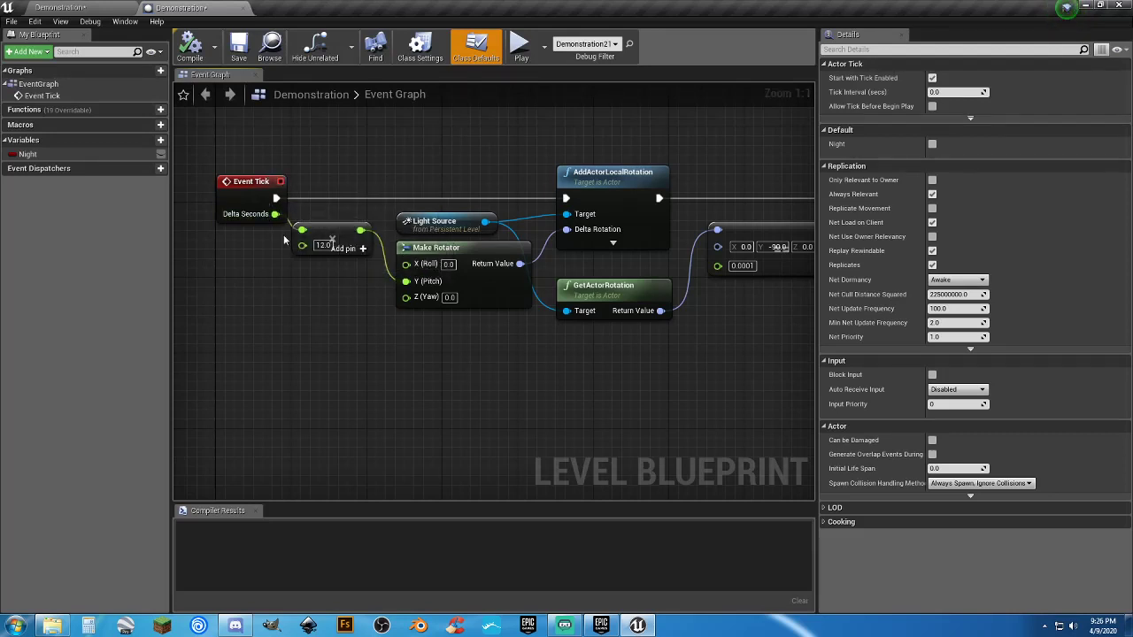
left_click(351, 252)
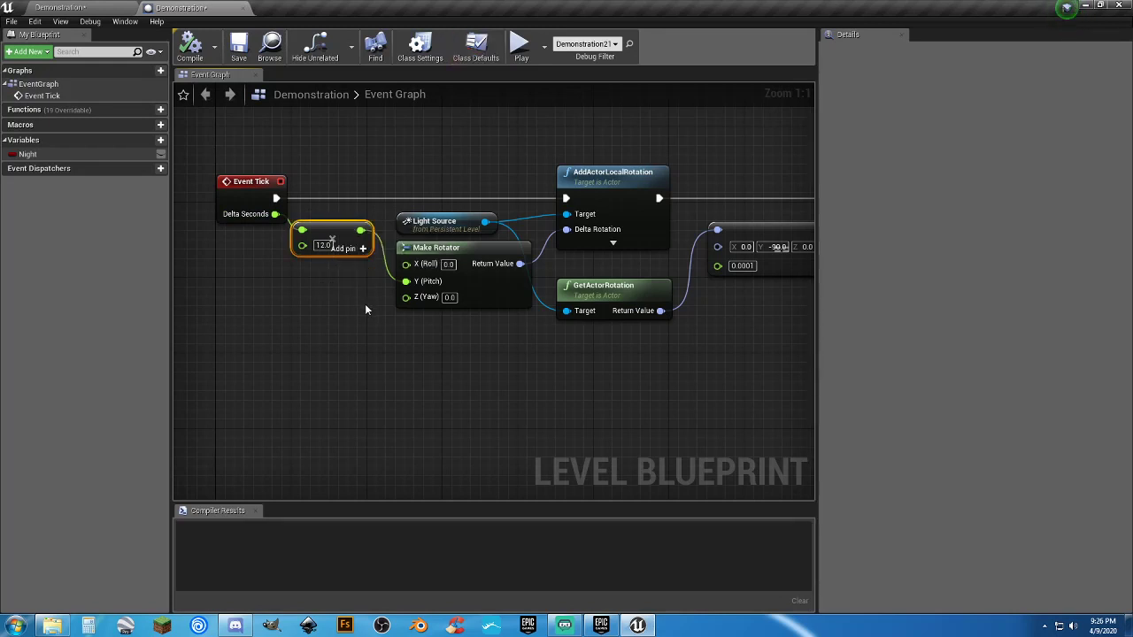
left_click(365, 310)
right_click_drag(483, 341, 457, 357)
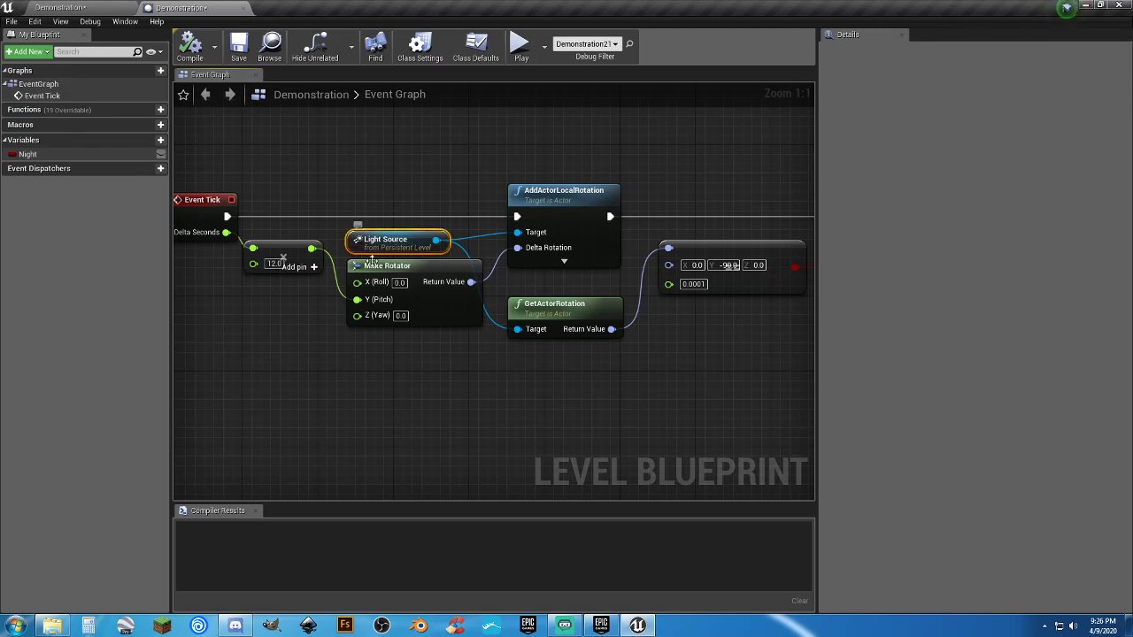
Step: Select the Light Source actor in the World Outliner and check the level blueprint's option for creating a reference to it
left_click(121, 7)
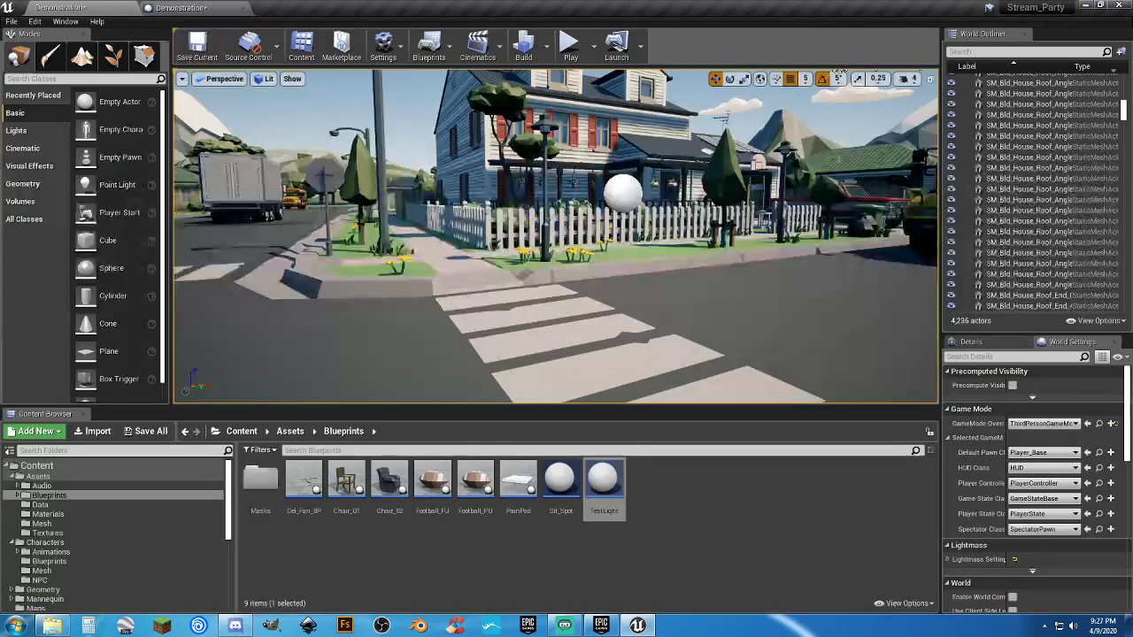
left_click_drag(1123, 119, 1123, 88)
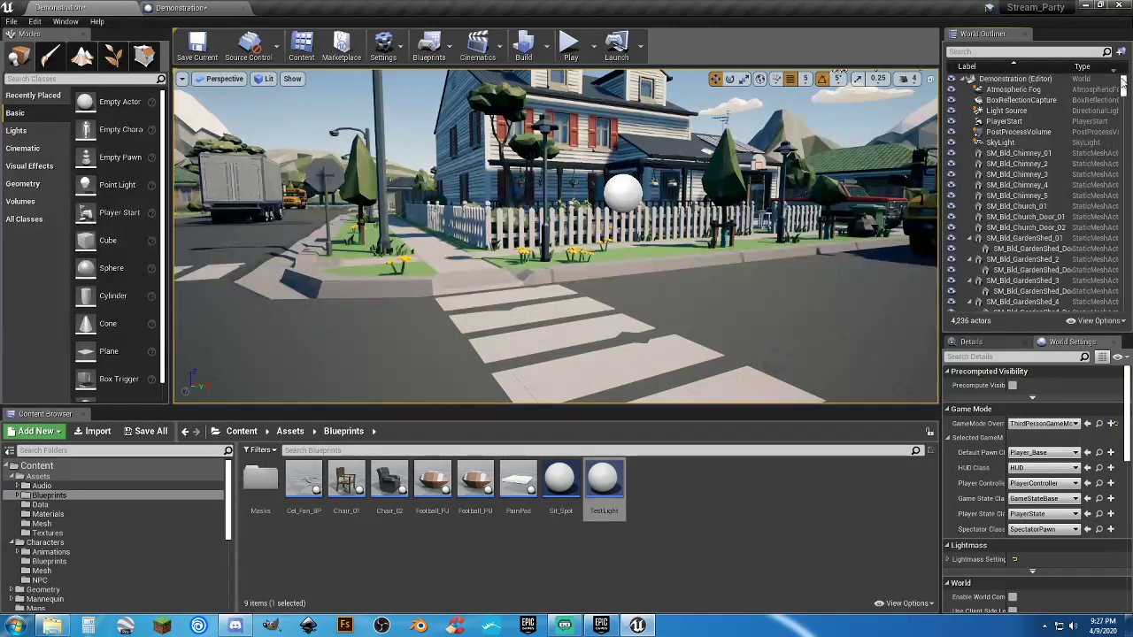
left_click(1009, 112)
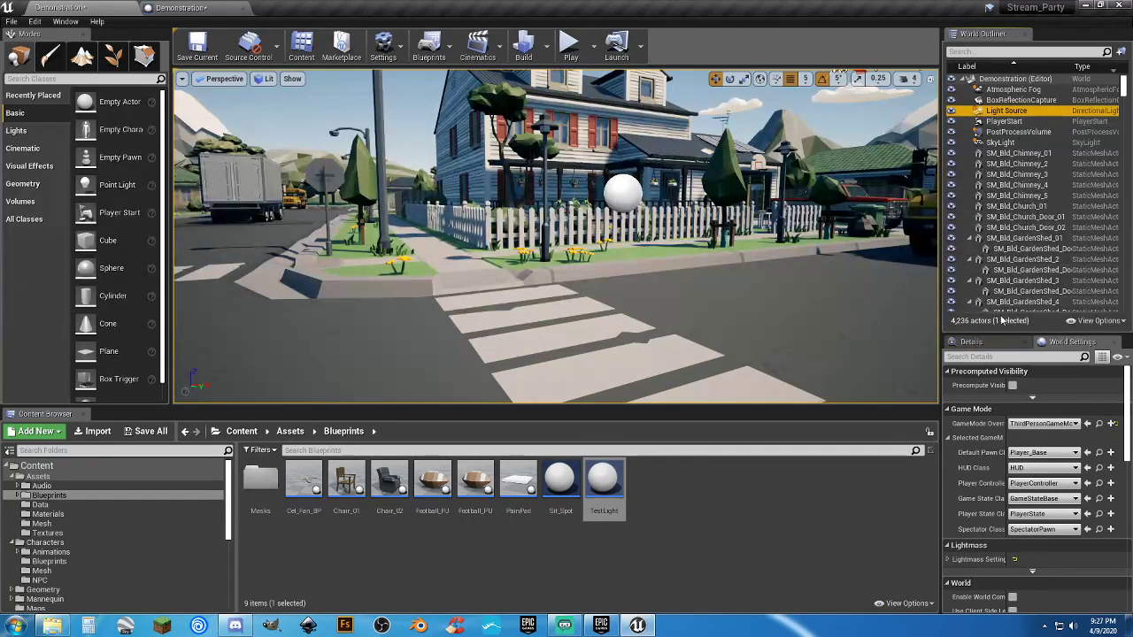
left_click(191, 12)
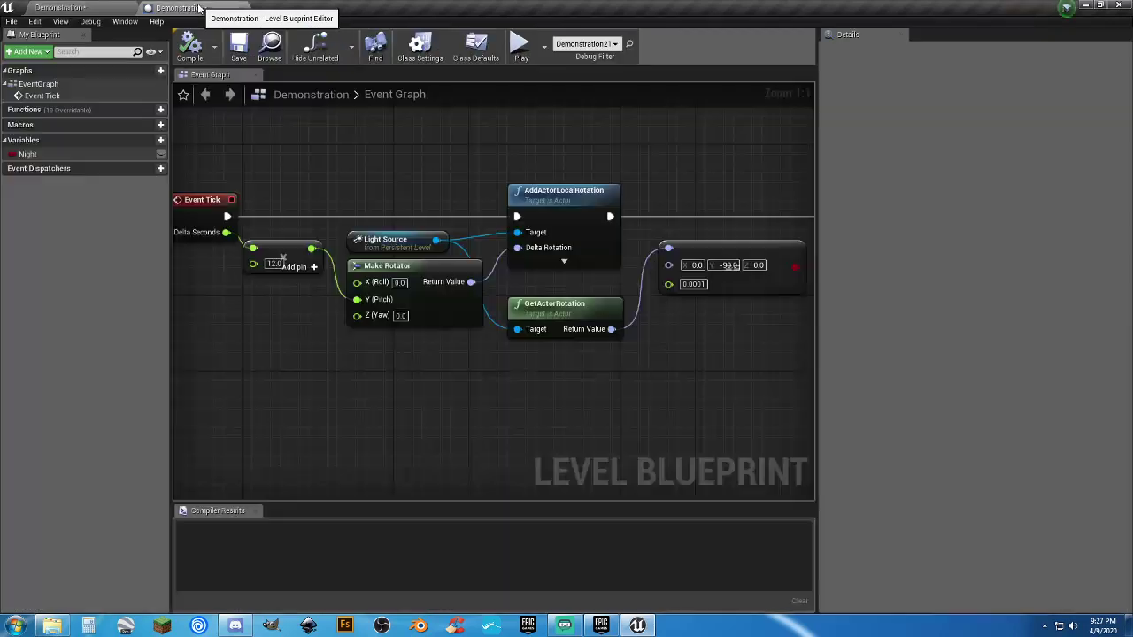
right_click(480, 390)
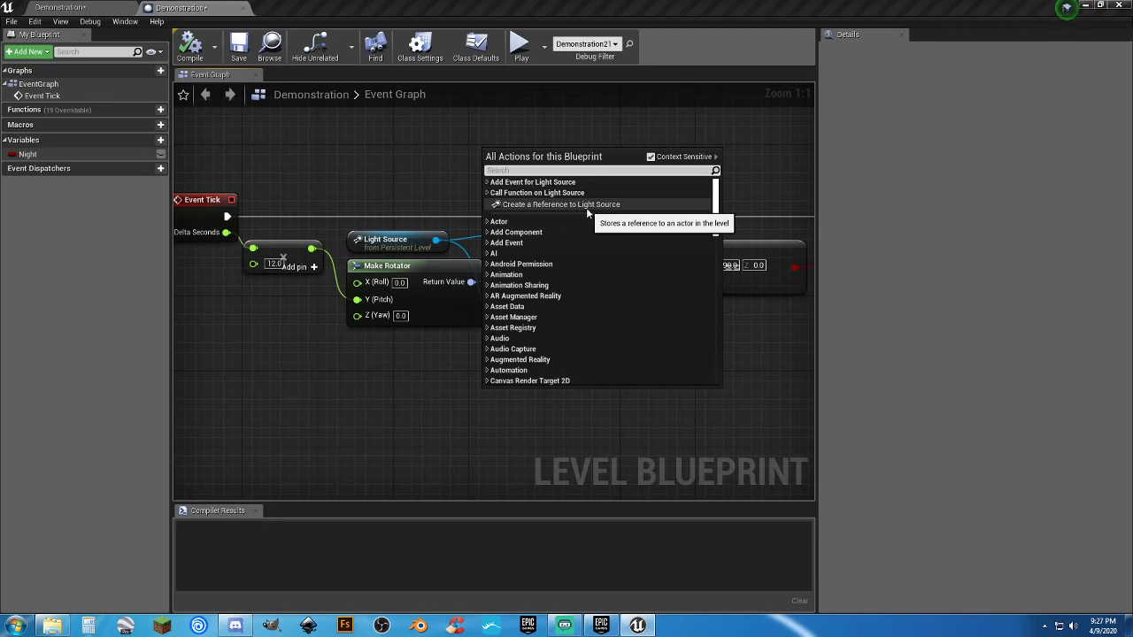
left_click(382, 424)
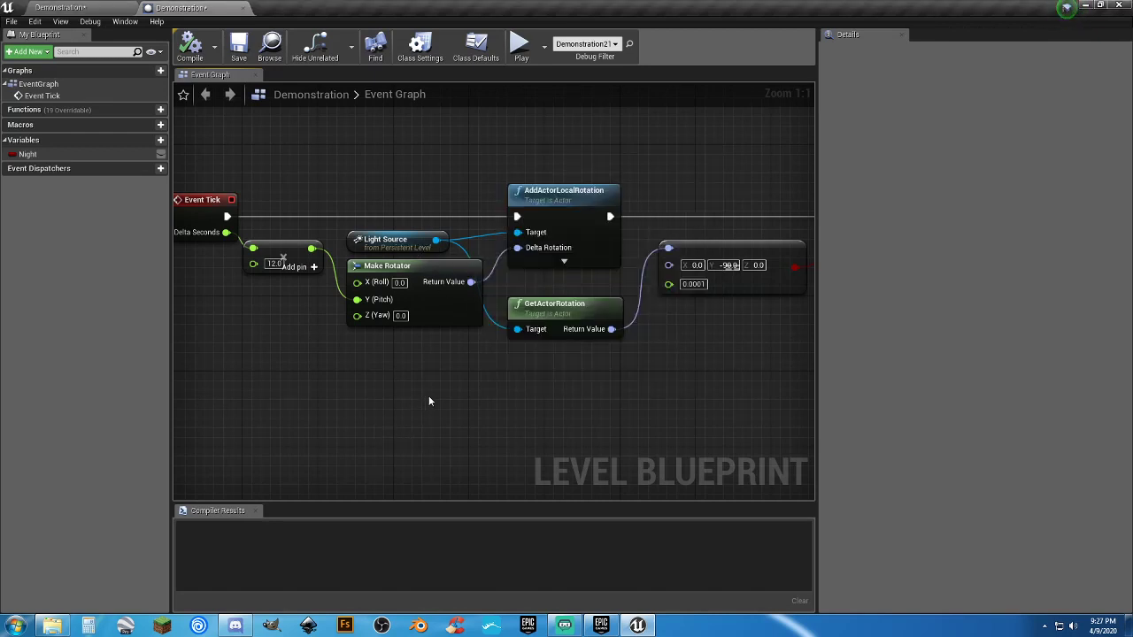
Step: Examine the level blueprint's AddActorLocalRotation, GetActorRotation and rotator comparison nodes, and the Branch leading to the Lights On and Lights Off loops
right_click_drag(389, 373, 419, 375)
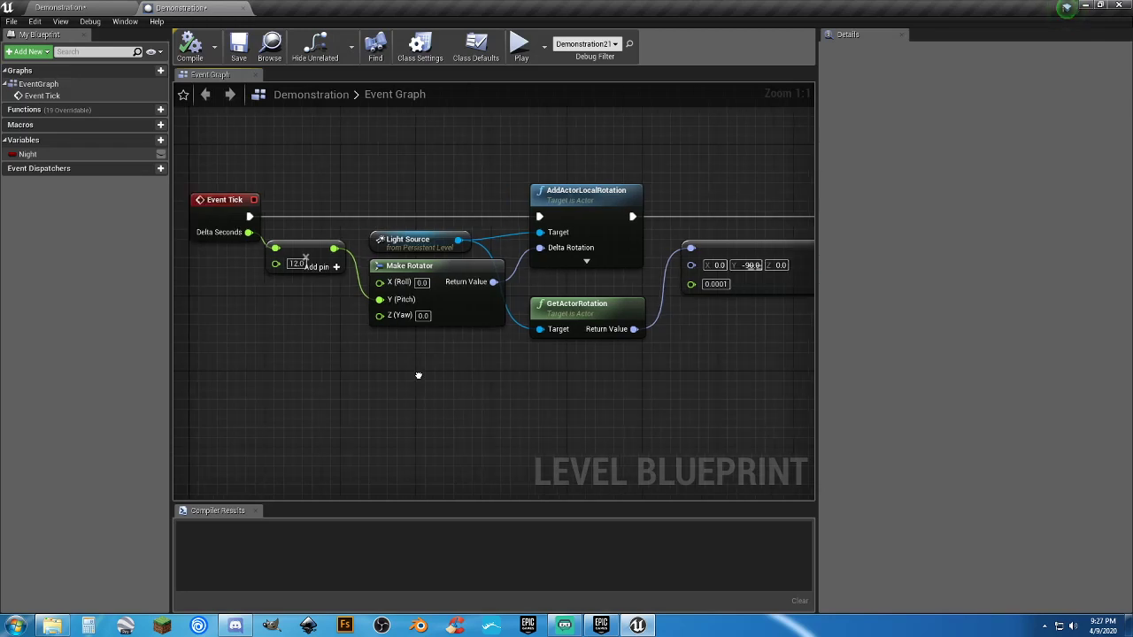
left_click(571, 197)
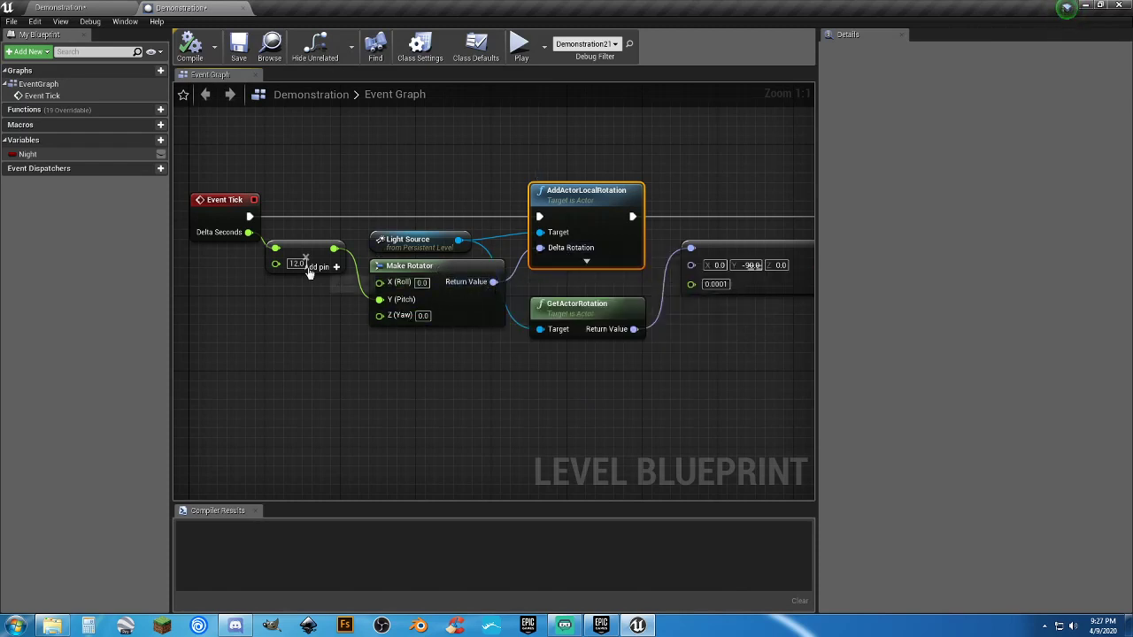
right_click_drag(495, 392, 451, 360)
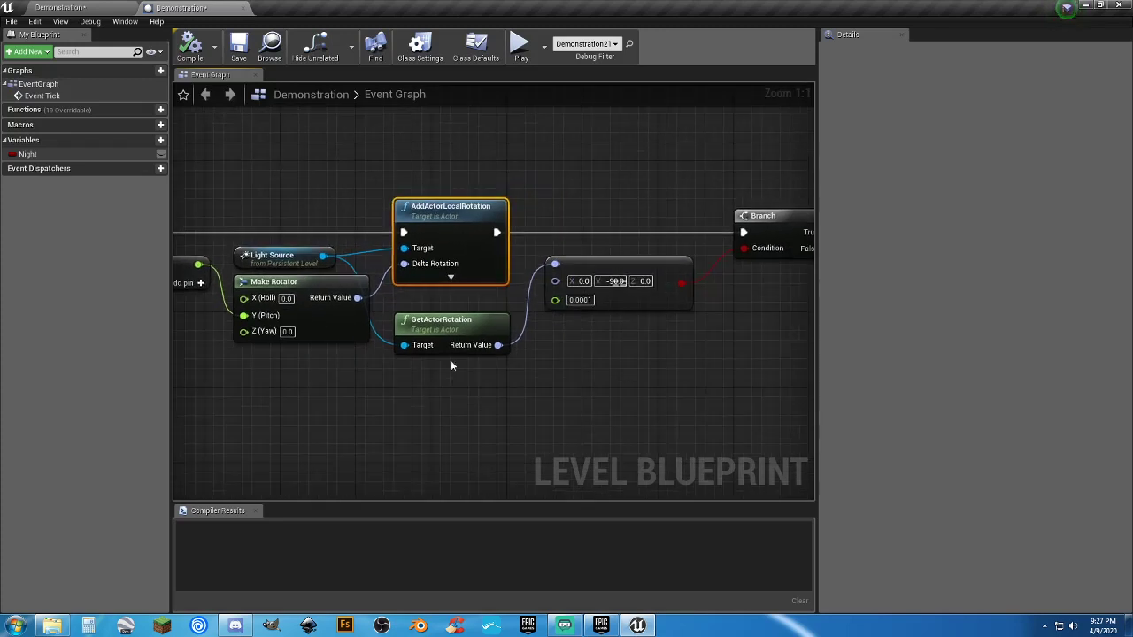
left_click(453, 342)
right_click_drag(636, 373, 494, 348)
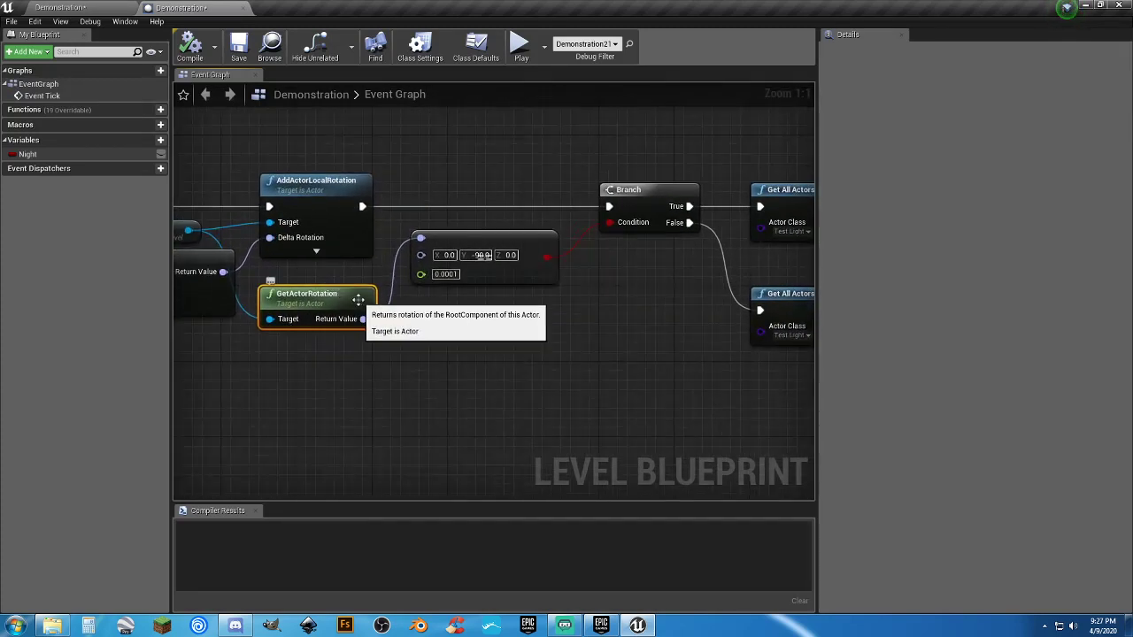
right_click_drag(376, 383, 485, 353)
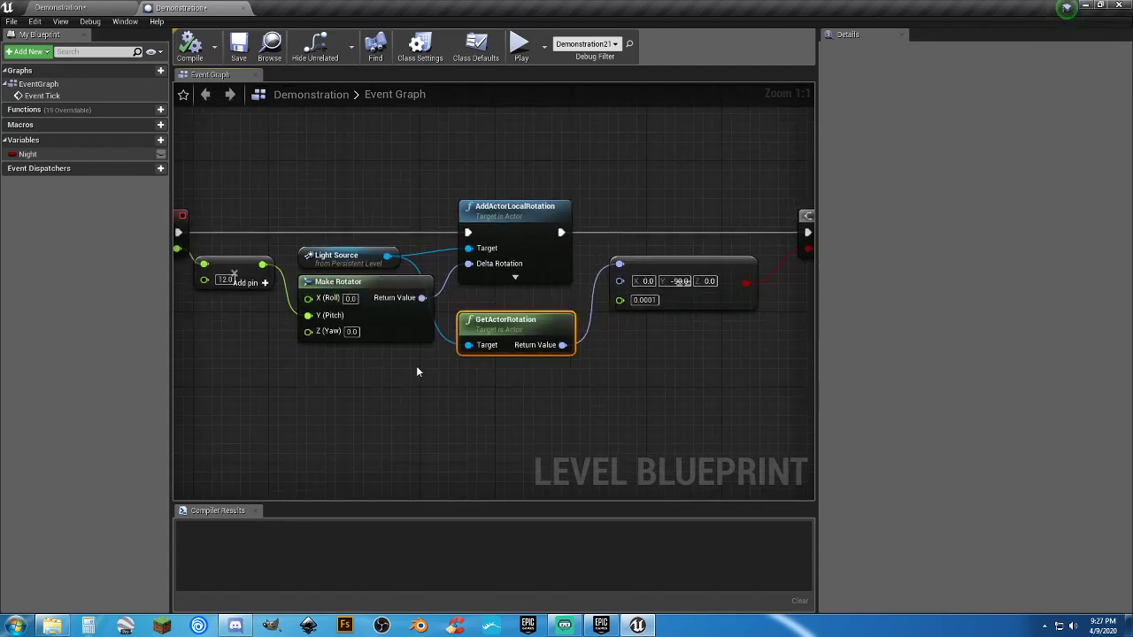
right_click_drag(561, 387, 322, 390)
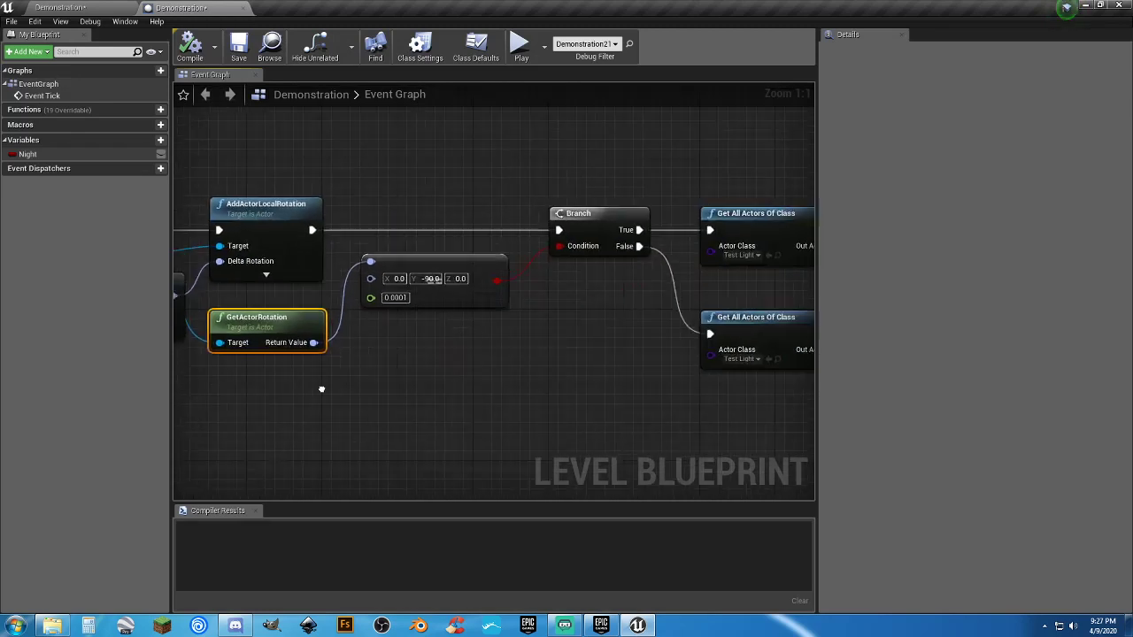
scroll(593, 361, "down", 2)
right_click_drag(611, 371, 430, 348)
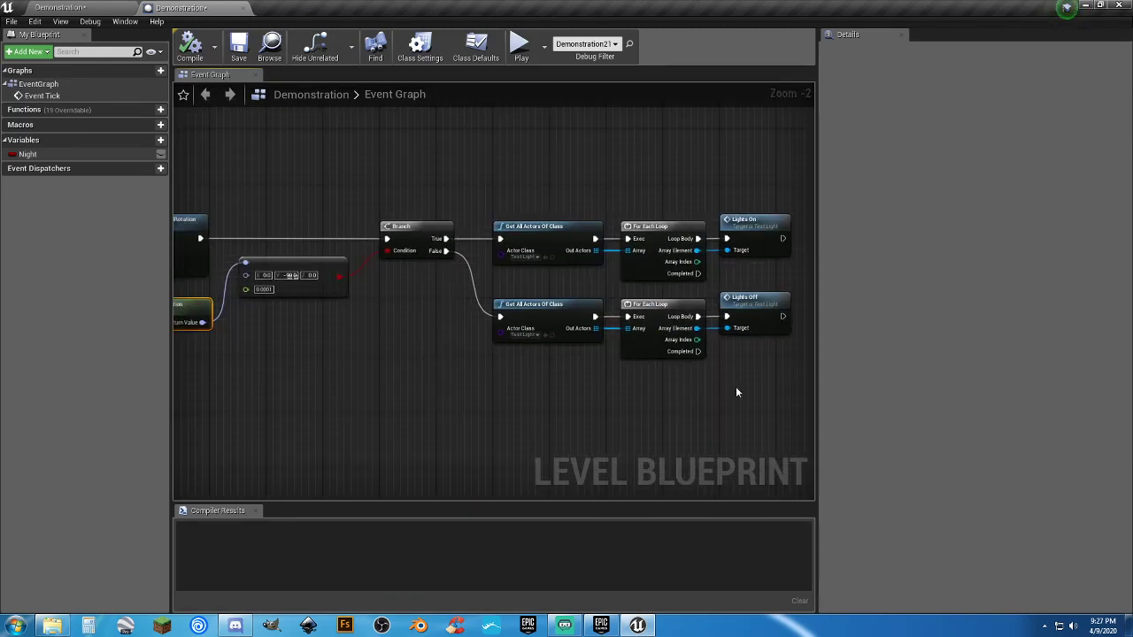
Step: Move the Branch and all the Lights On and Lights Off nodes after it farther from the rotator comparison node
left_click_drag(727, 347, 508, 214)
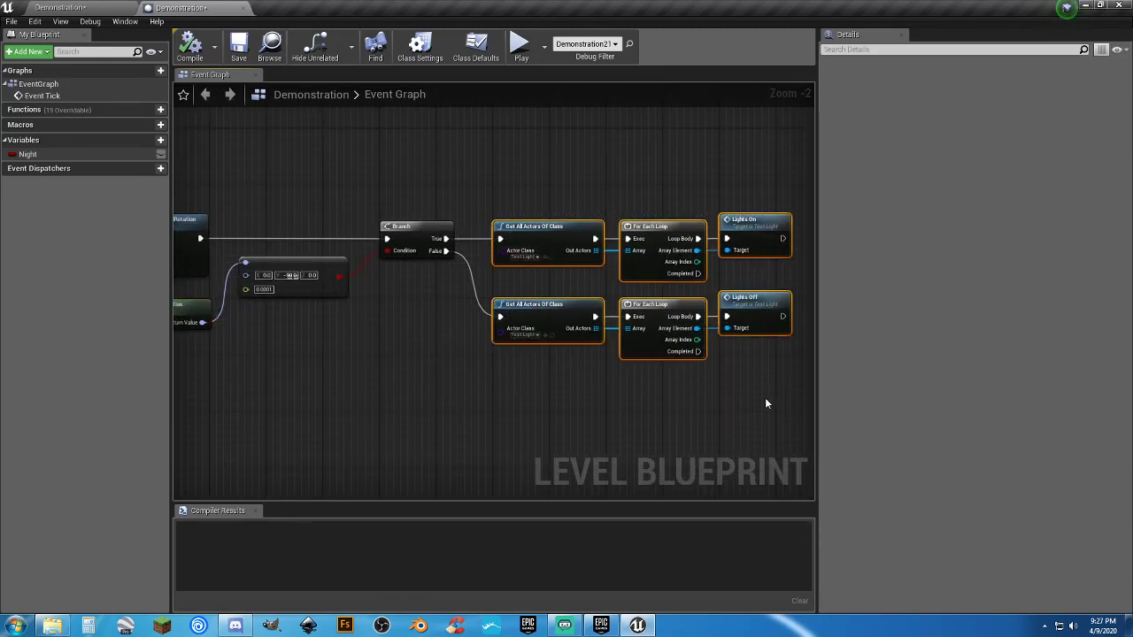
left_click_drag(766, 404, 414, 189)
left_click_drag(419, 230, 590, 231)
left_click(512, 288)
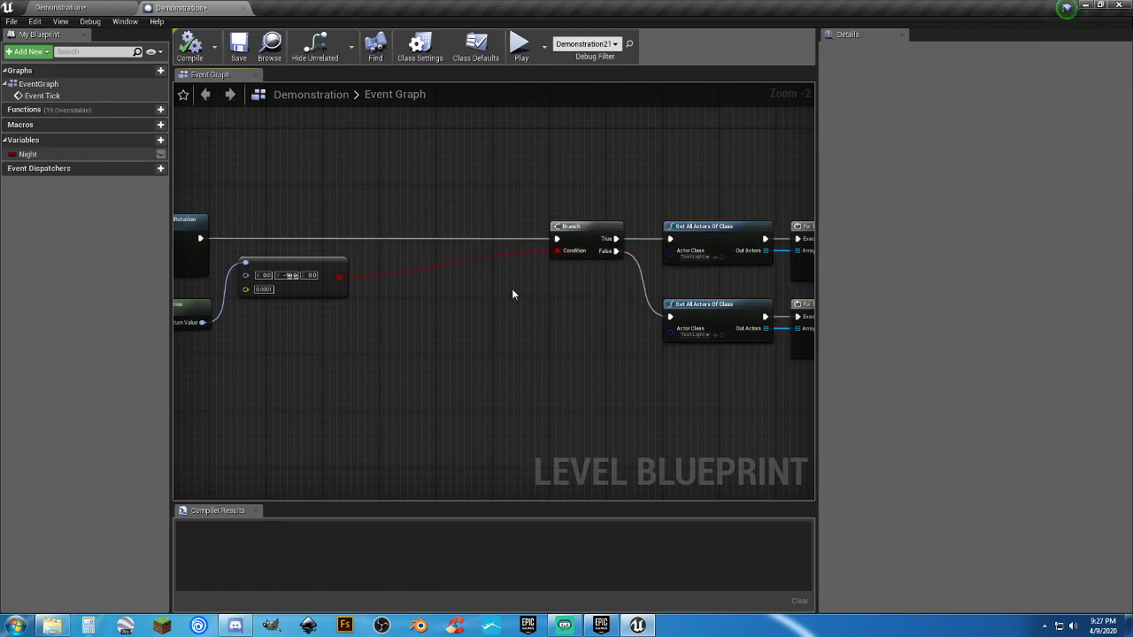
right_click_drag(511, 289, 612, 267)
left_click_drag(664, 230, 634, 253, "ctrl")
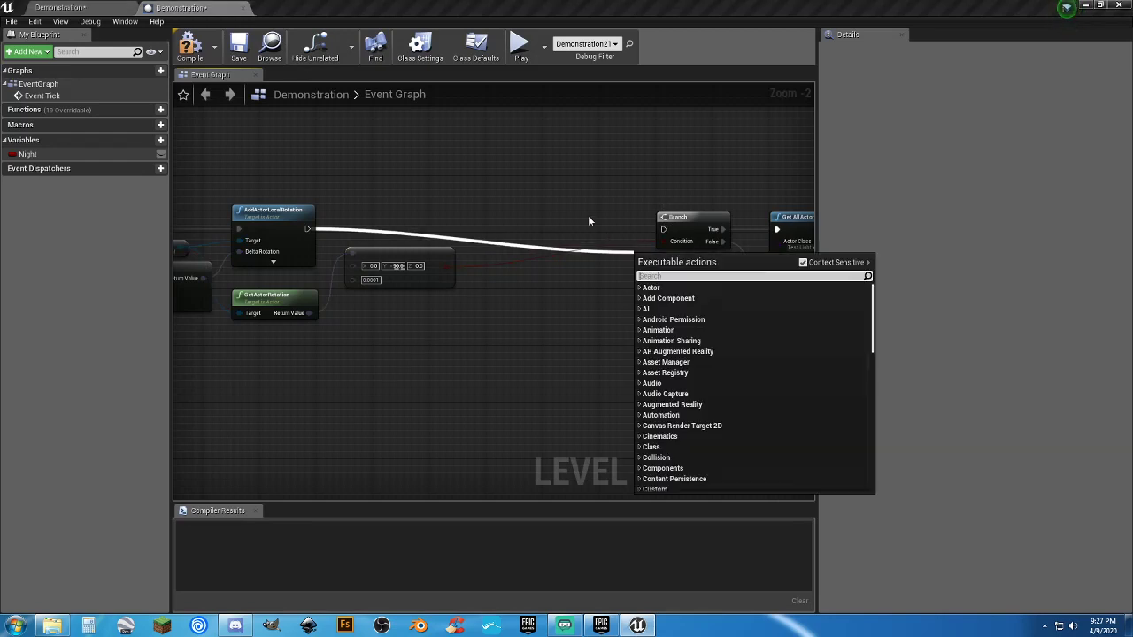
left_click(521, 292)
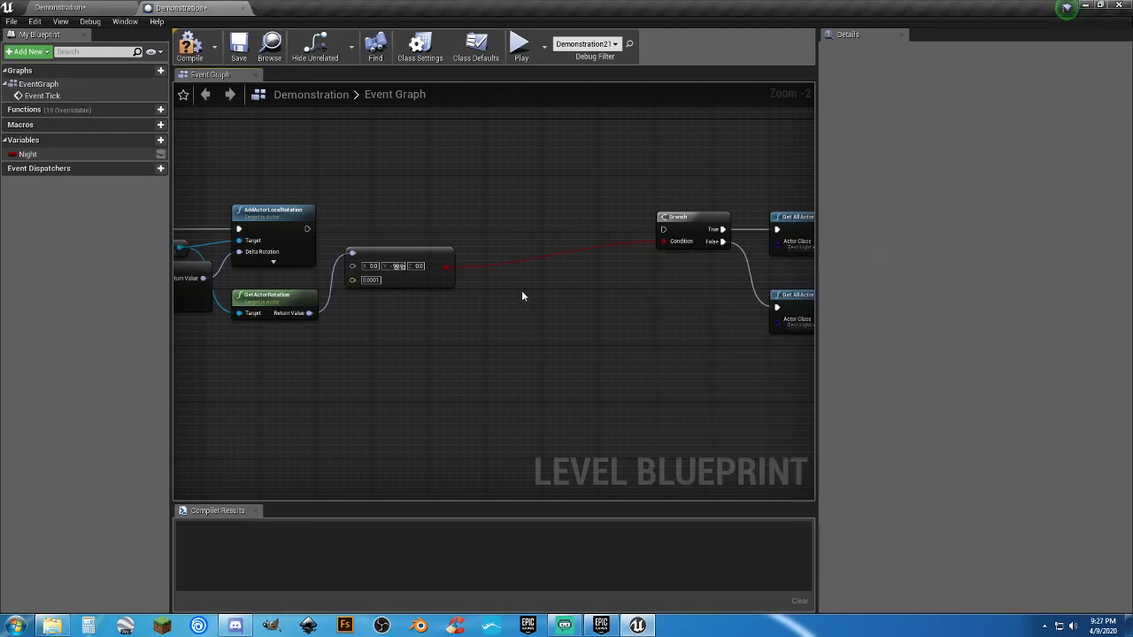
key("ctrl+z")
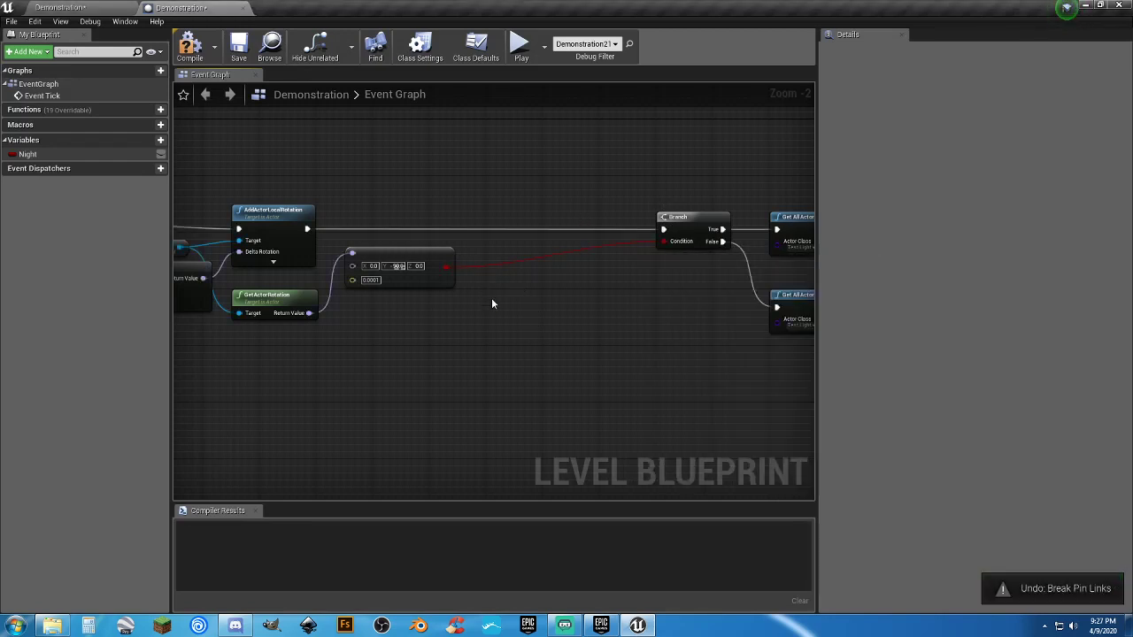
key("ctrl+z")
Step: Delete the rotator comparison node and feed GetActorRotation's Return Value into a new Break Rotator node
key("Delete")
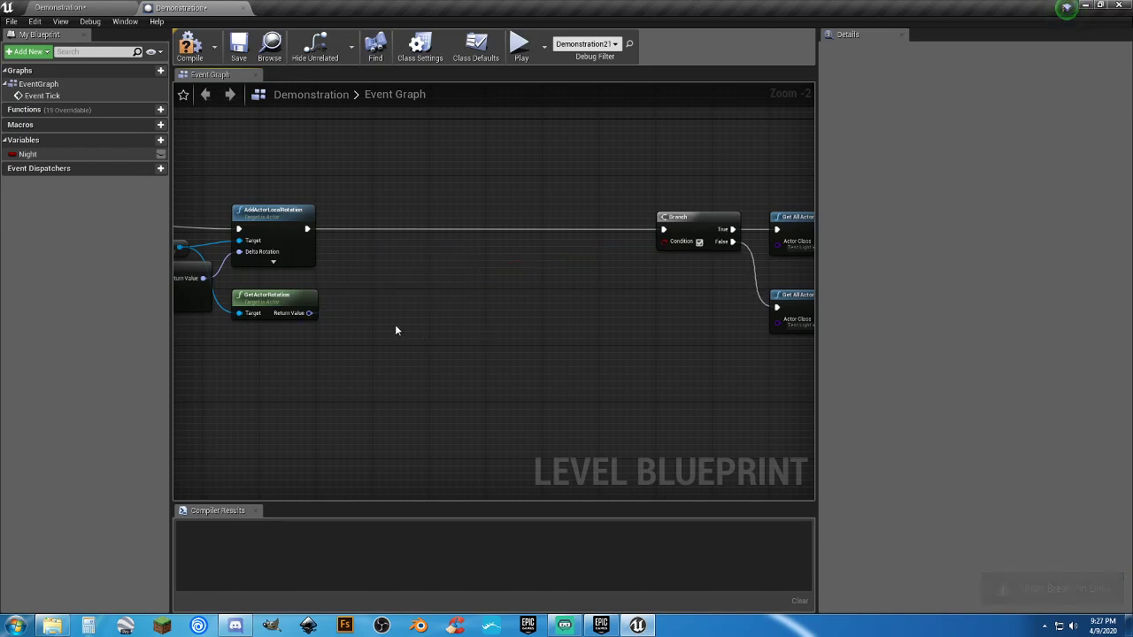
scroll(382, 311, "up", 2)
right_click_drag(381, 310, 538, 292)
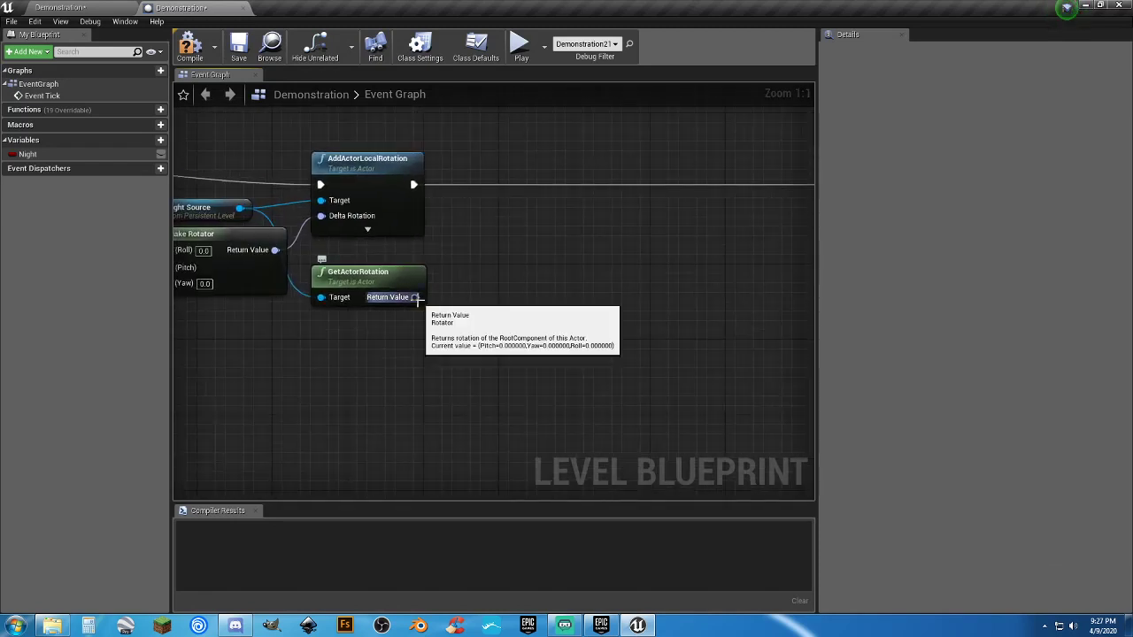
left_click_drag(415, 296, 477, 275)
left_click(520, 523)
right_click_drag(661, 360, 584, 326)
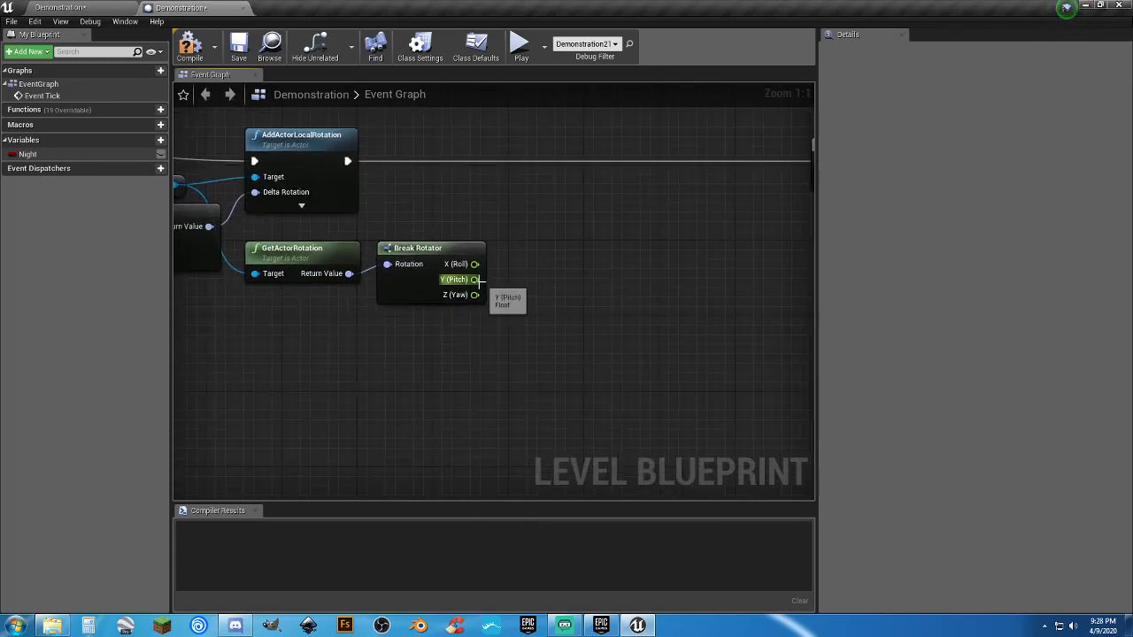
Step: Add an Equal (float) node comparing Break Rotator's Y (Pitch) with 90 and place it close beside Break Rotator
left_click_drag(474, 279, 532, 287)
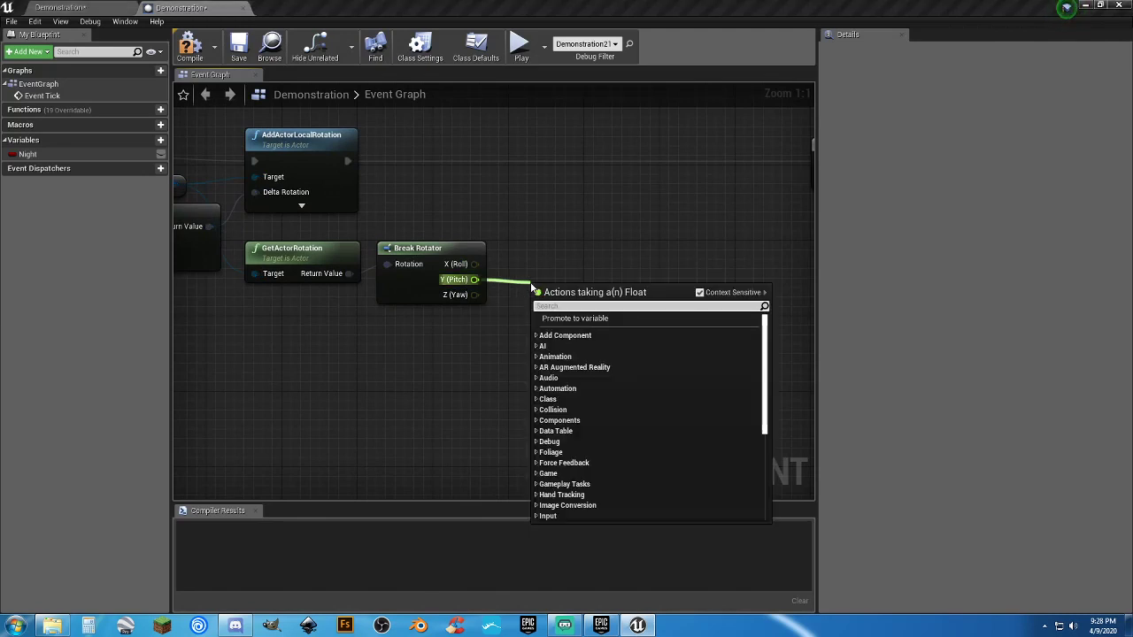
type("==")
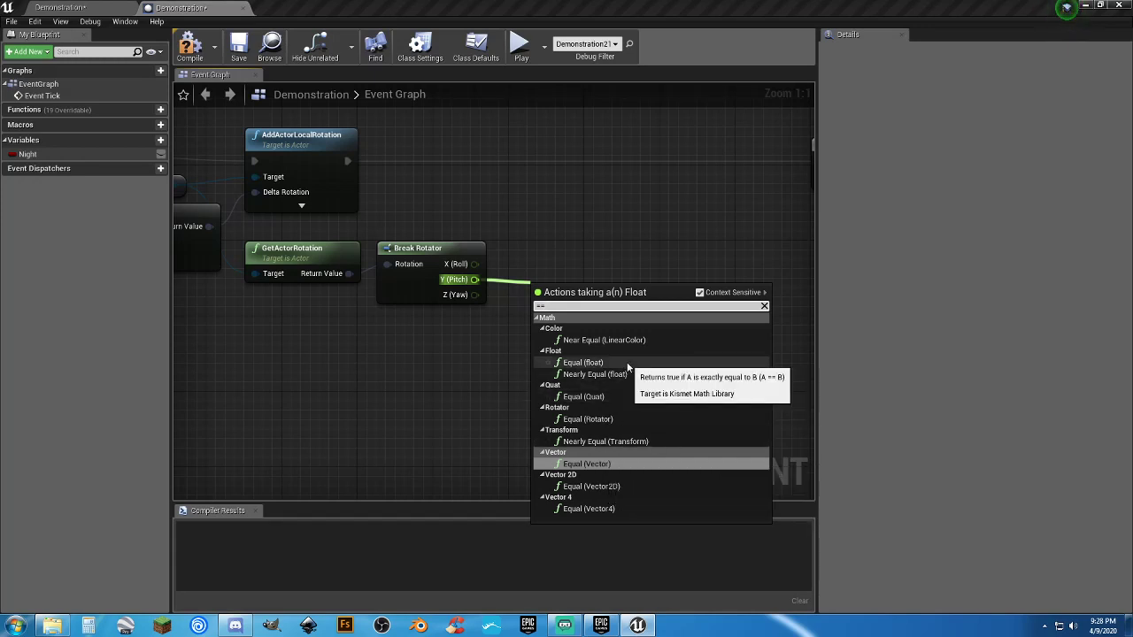
left_click(585, 363)
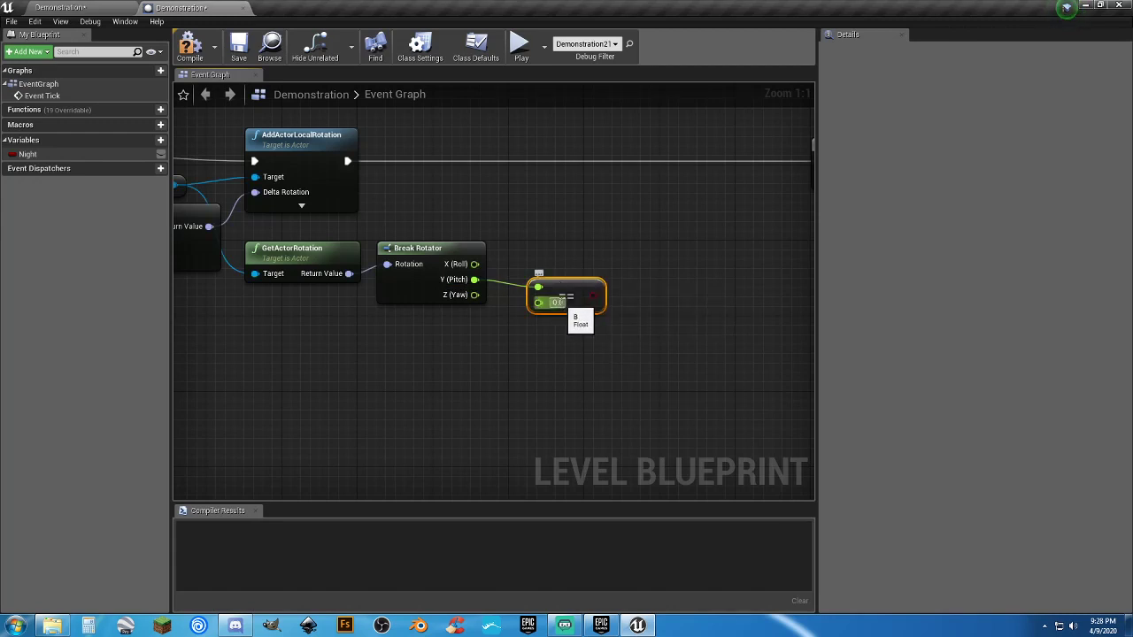
type("90")
key("Return")
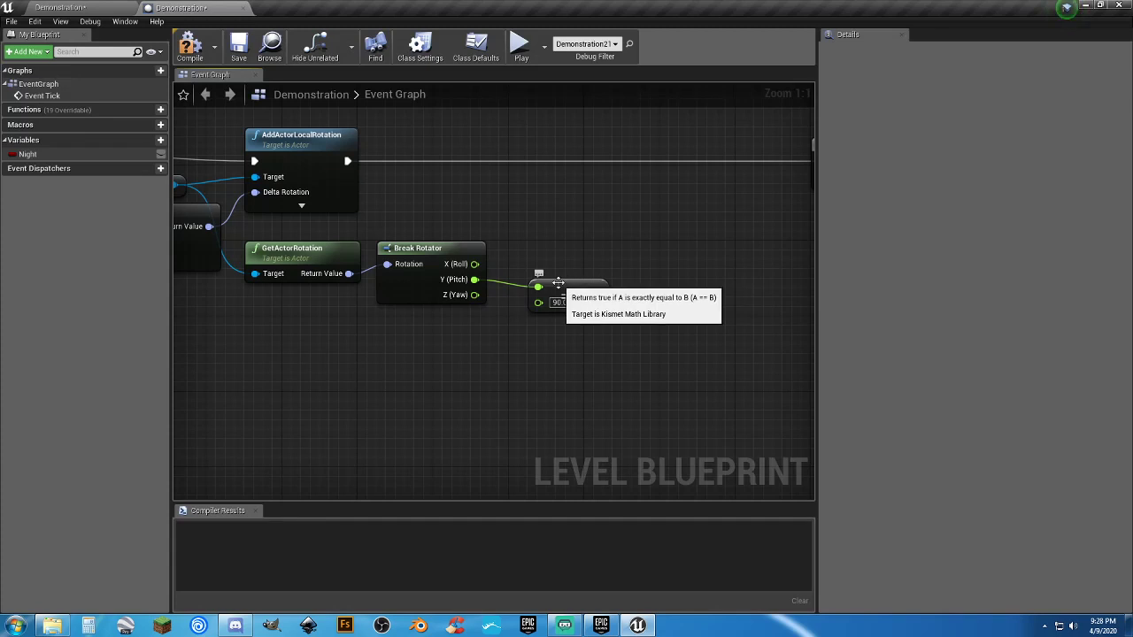
left_click_drag(556, 291, 537, 254)
Step: Connect the Equal node's result to the Branch's Condition and save the level blueprint
right_click_drag(555, 246, 431, 254)
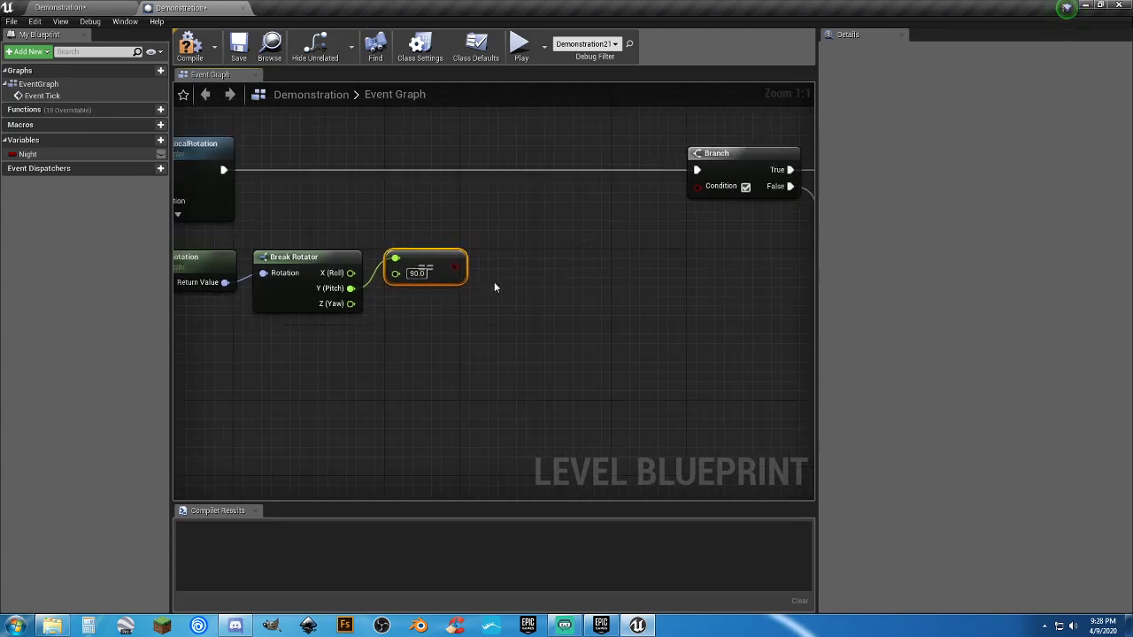
left_click_drag(454, 267, 699, 188)
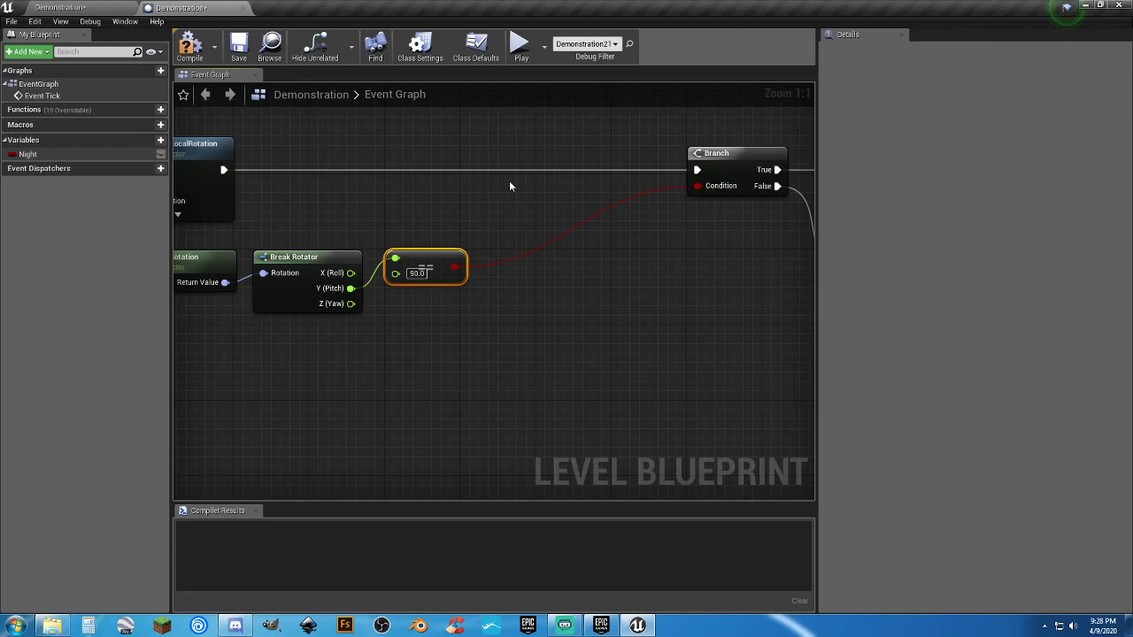
left_click(239, 46)
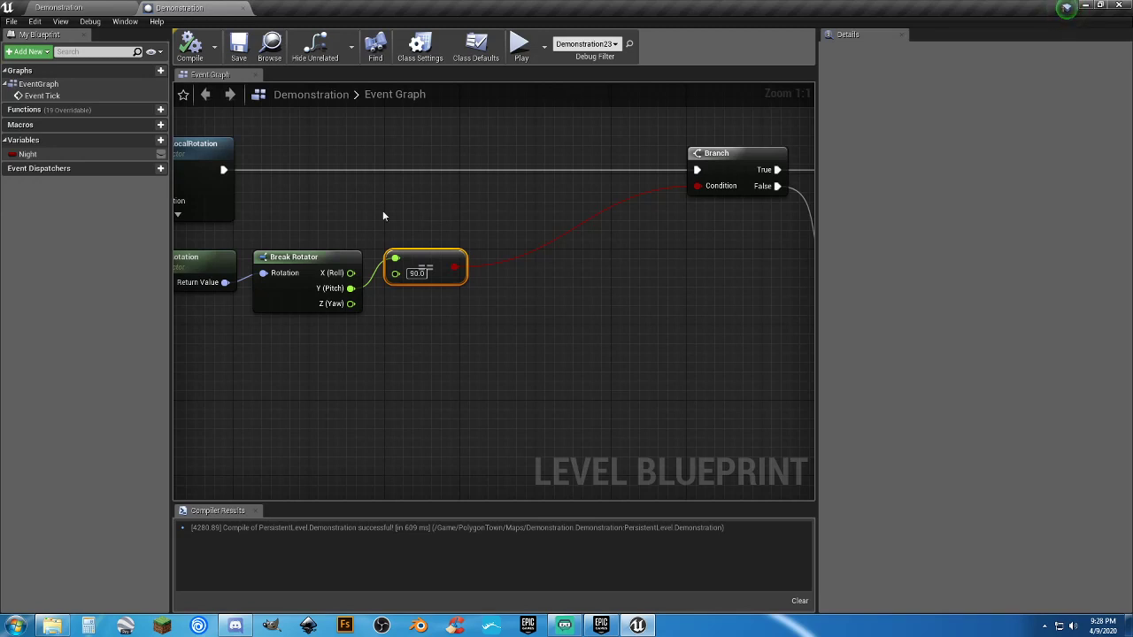
Step: Examine the chain from Event Tick through the Light Source rotation nodes to the Break Rotator pitch comparison
right_click_drag(383, 211, 601, 191)
scroll(602, 191, "down", 2)
right_click_drag(413, 275, 478, 316)
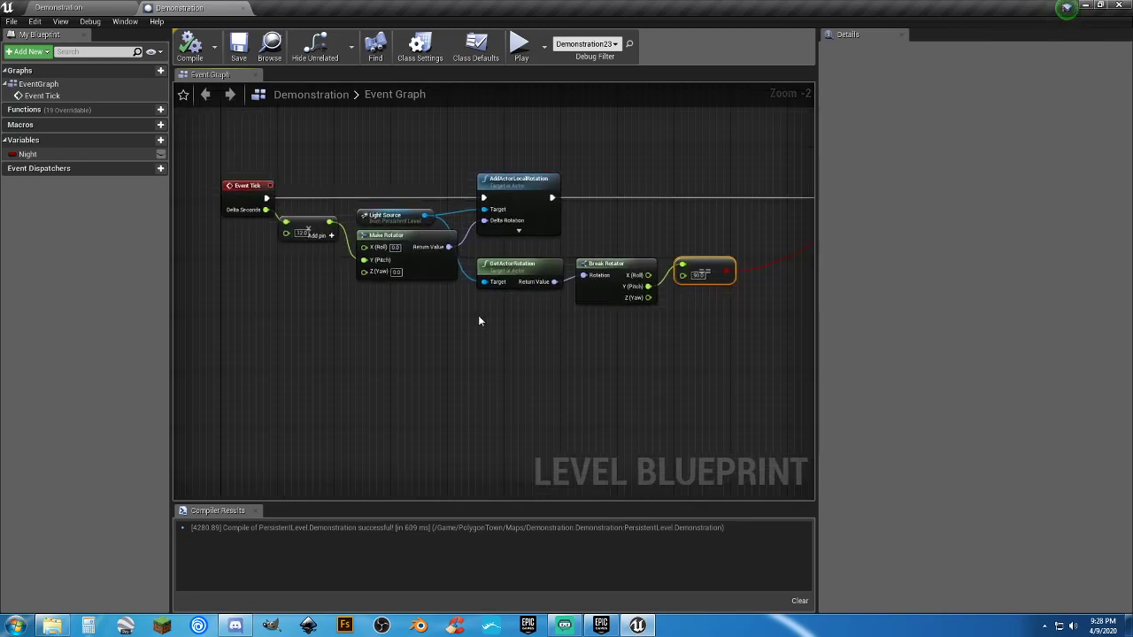
left_click_drag(237, 148, 494, 246)
right_click_drag(599, 358, 525, 347)
scroll(600, 355, "up", 2)
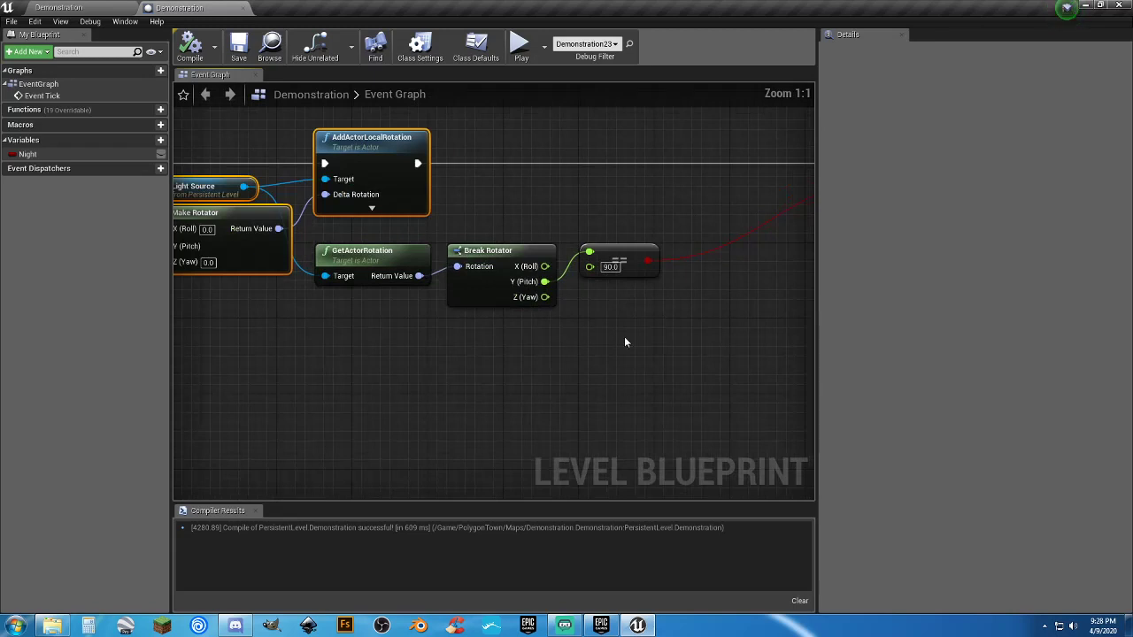
left_click_drag(625, 337, 485, 347)
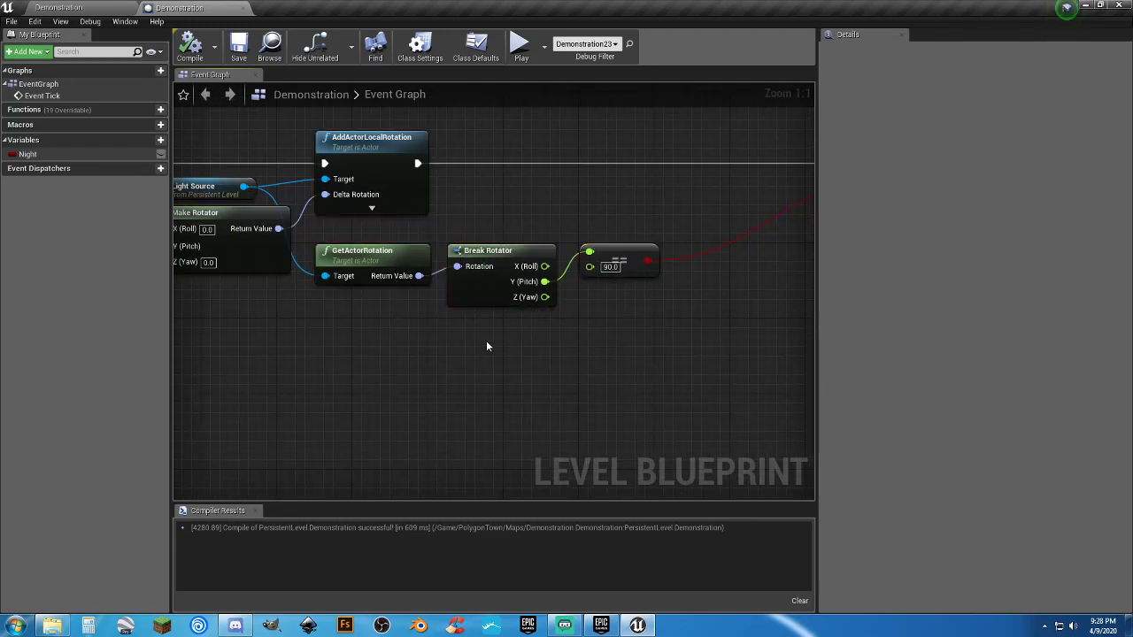
right_click_drag(625, 322, 530, 342)
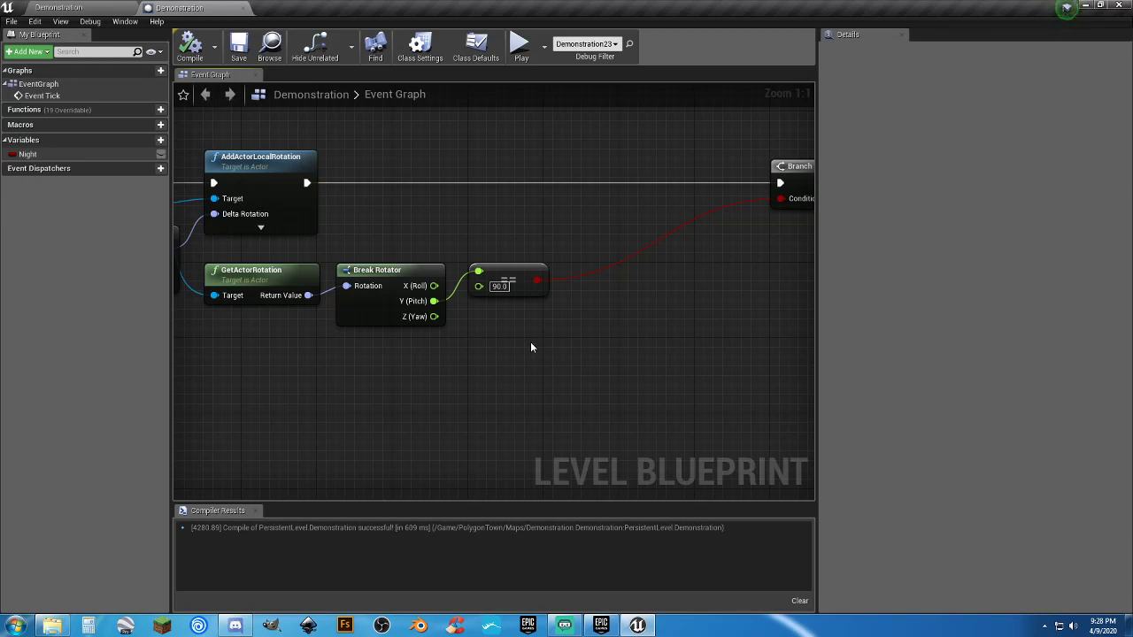
Step: Examine the Branch's True and False paths through the Get All Actors Of Class and For Each Loop nodes
right_click_drag(663, 321, 558, 333)
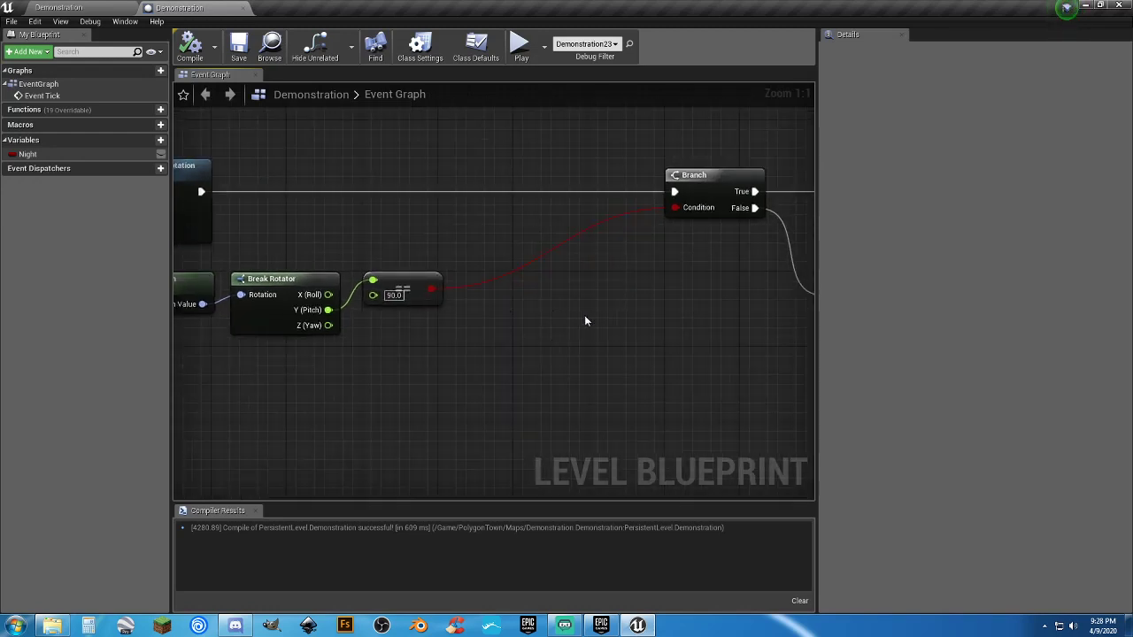
scroll(584, 321, "down", 3)
right_click_drag(576, 295, 464, 302)
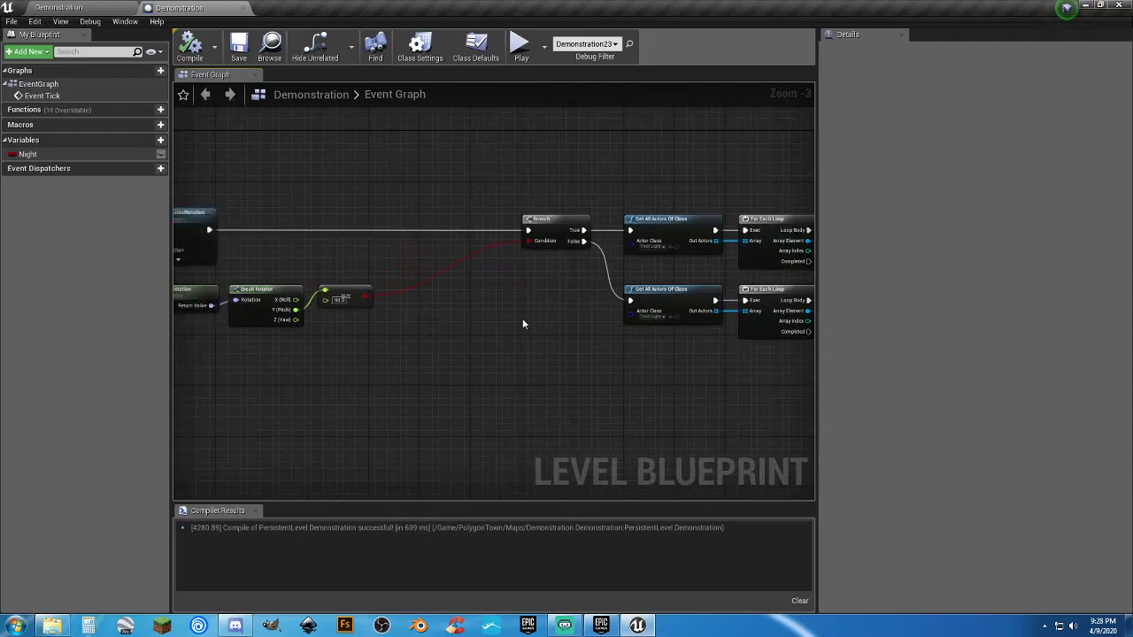
right_click_drag(522, 324, 426, 305)
left_click_drag(522, 171, 785, 257)
left_click(519, 402)
left_click_drag(766, 370, 514, 292)
left_click(423, 364)
Step: Review how the pitch comparison with 90 feeds the Branch's Condition and its two outputs
right_click_drag(392, 361, 560, 364)
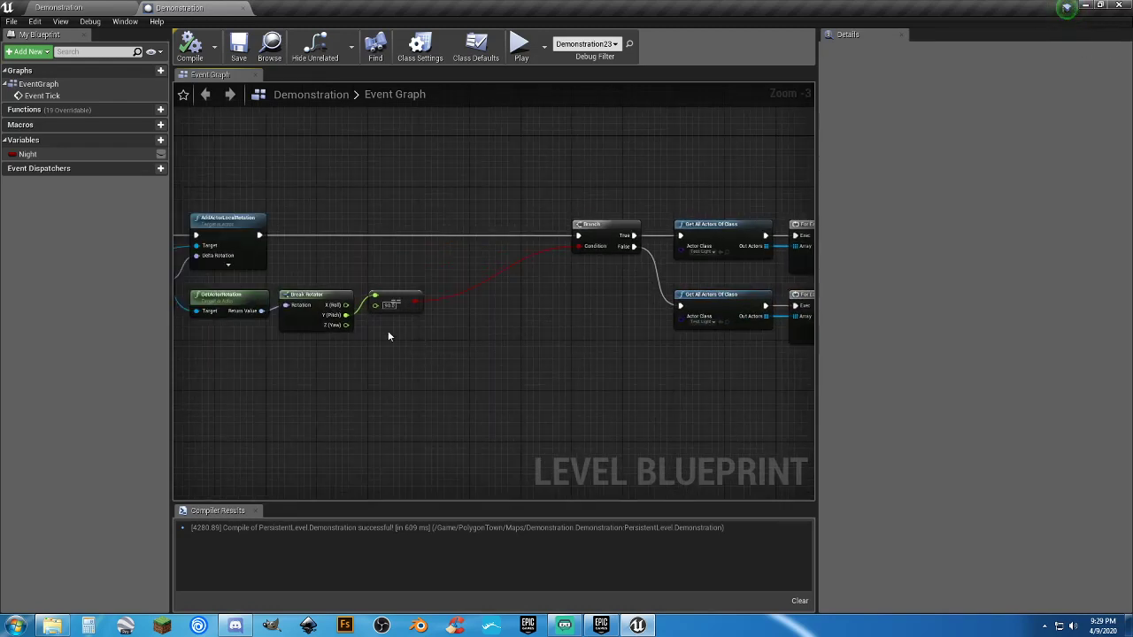
scroll(388, 335, "up", 3)
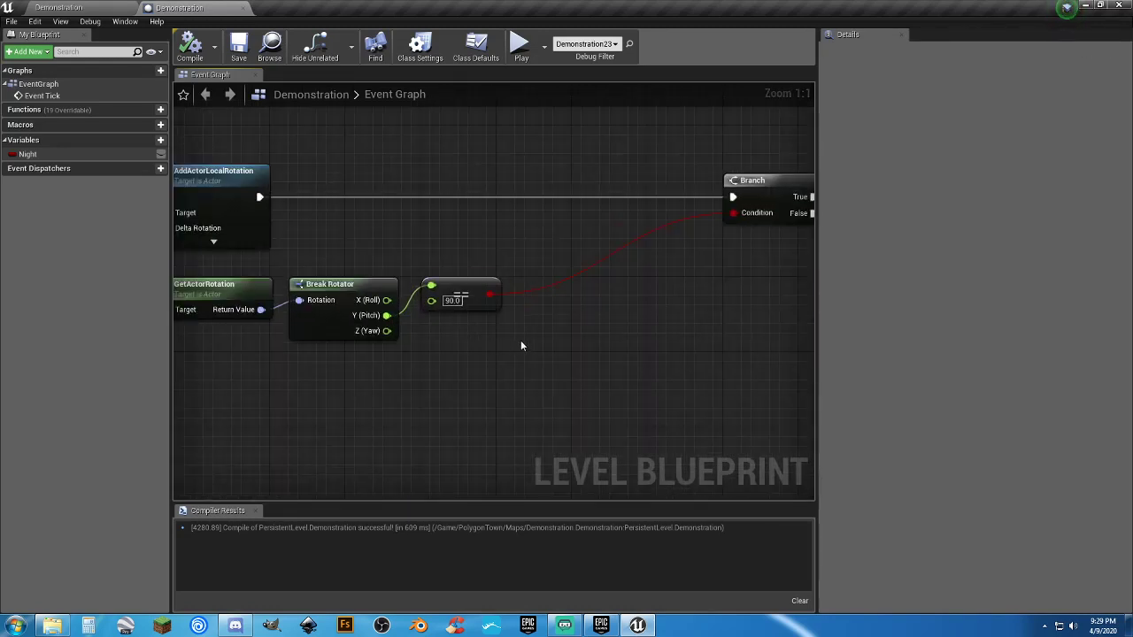
left_click_drag(521, 346, 434, 253)
right_click_drag(518, 324, 252, 336)
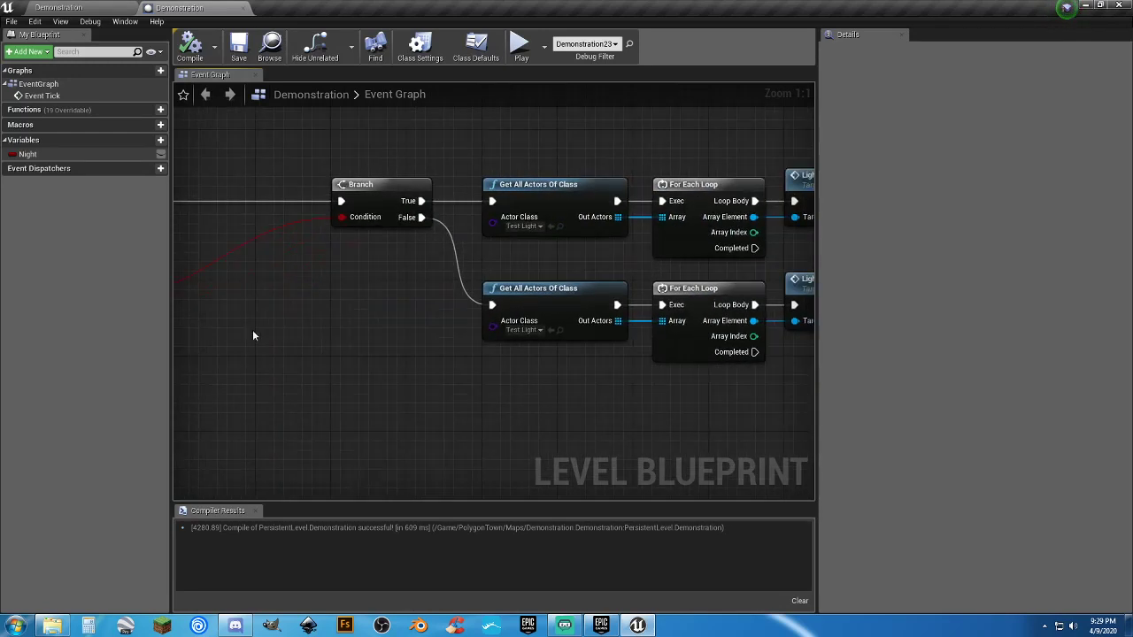
right_click_drag(589, 393, 726, 361)
right_click_drag(339, 362, 465, 373)
mouse_move(620, 354)
right_mouse_down()
mouse_move(434, 364)
mouse_move(271, 354)
mouse_move(658, 346)
mouse_move(639, 348)
right_mouse_up()
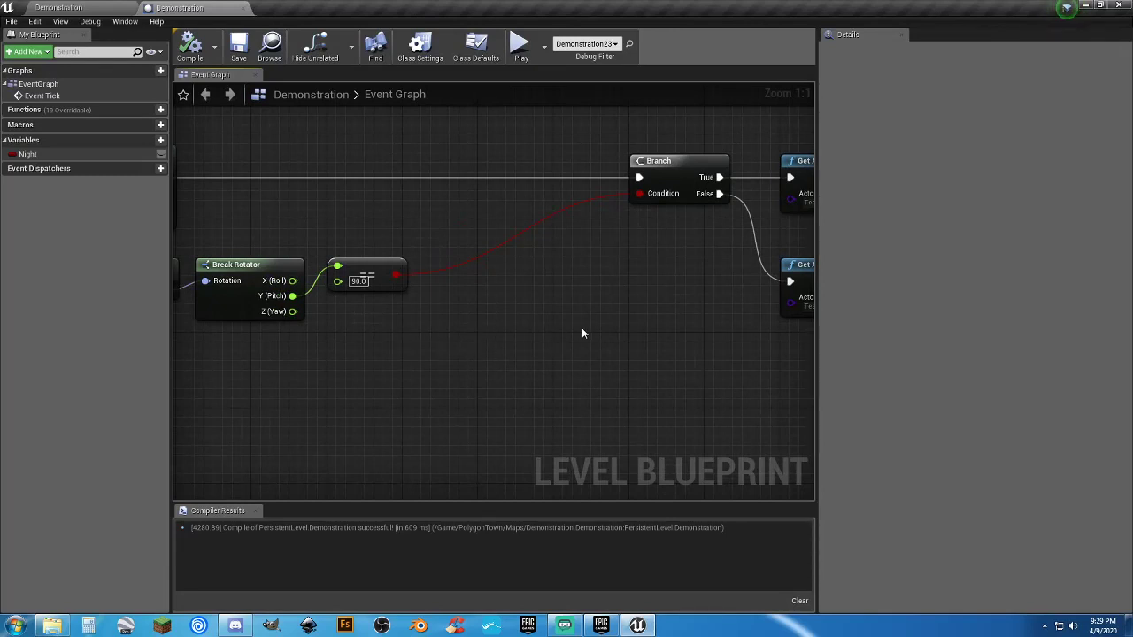
Step: Disconnect the Branch's False output from the lower Get All Actors Of Class node, then compile and save the level blueprint
right_click_drag(658, 258, 533, 241)
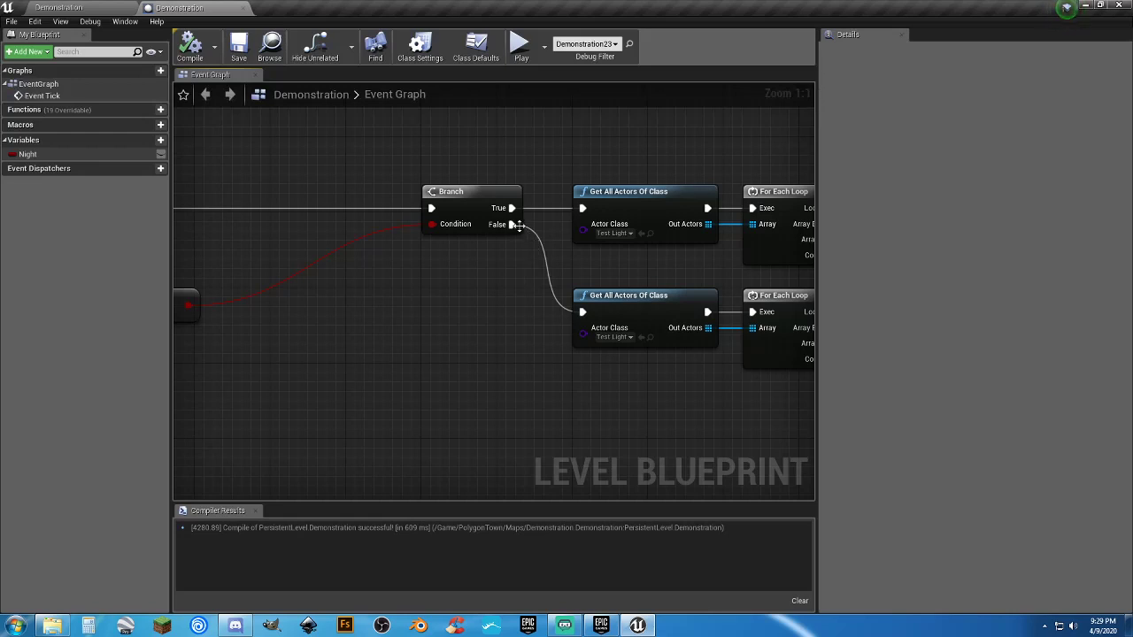
left_click_drag(513, 224, 502, 264, "ctrl")
left_click(442, 282)
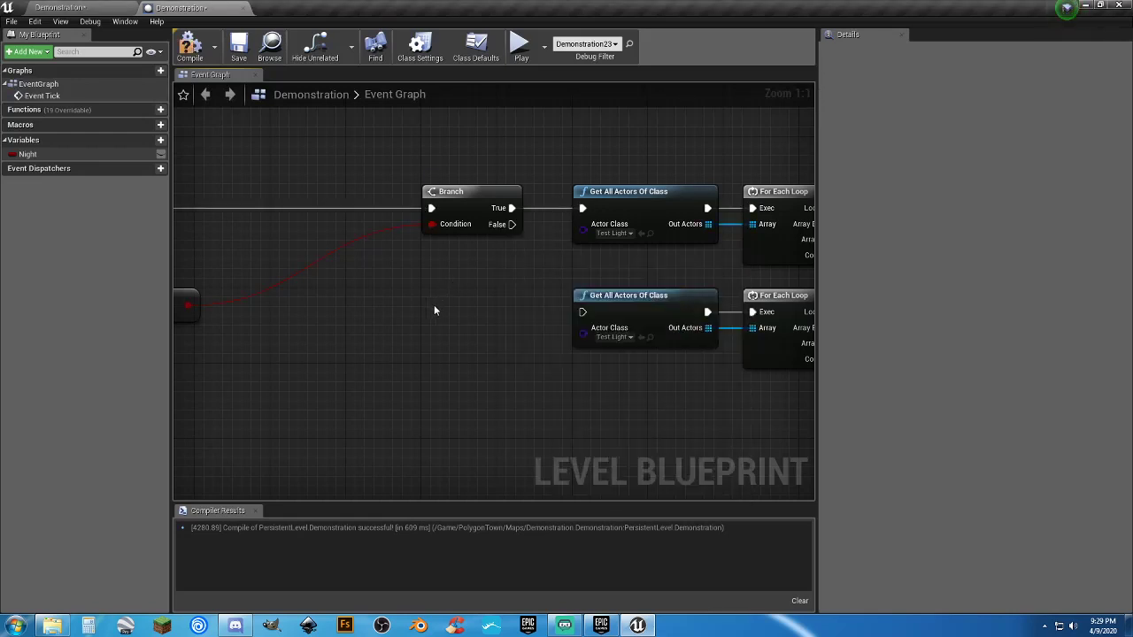
right_click_drag(484, 306, 655, 255)
left_click(223, 53)
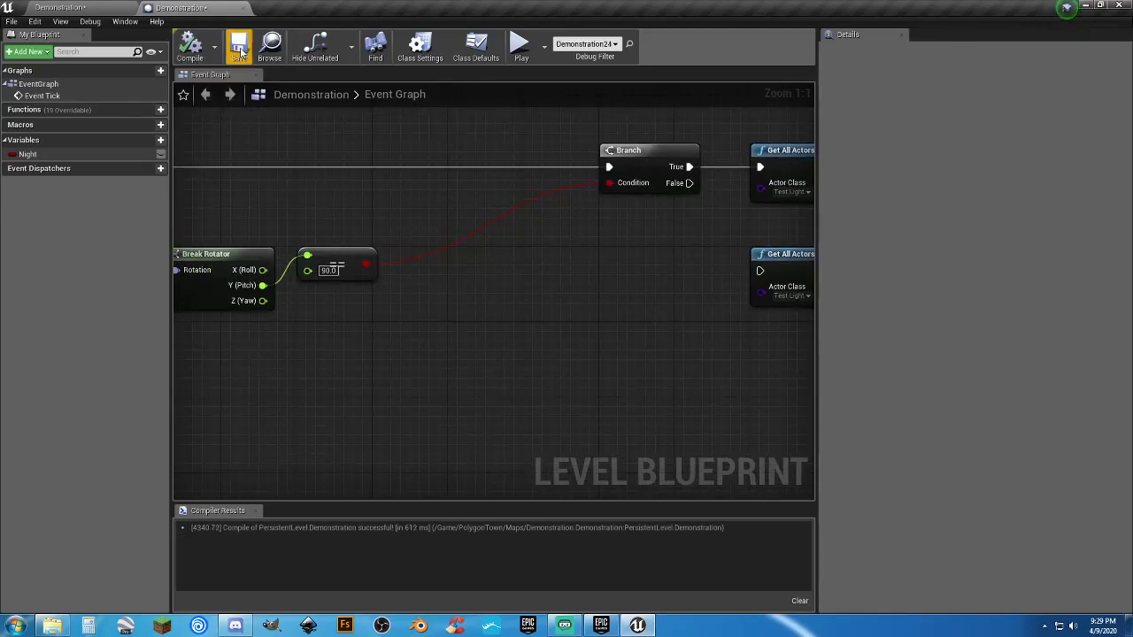
left_click(239, 50)
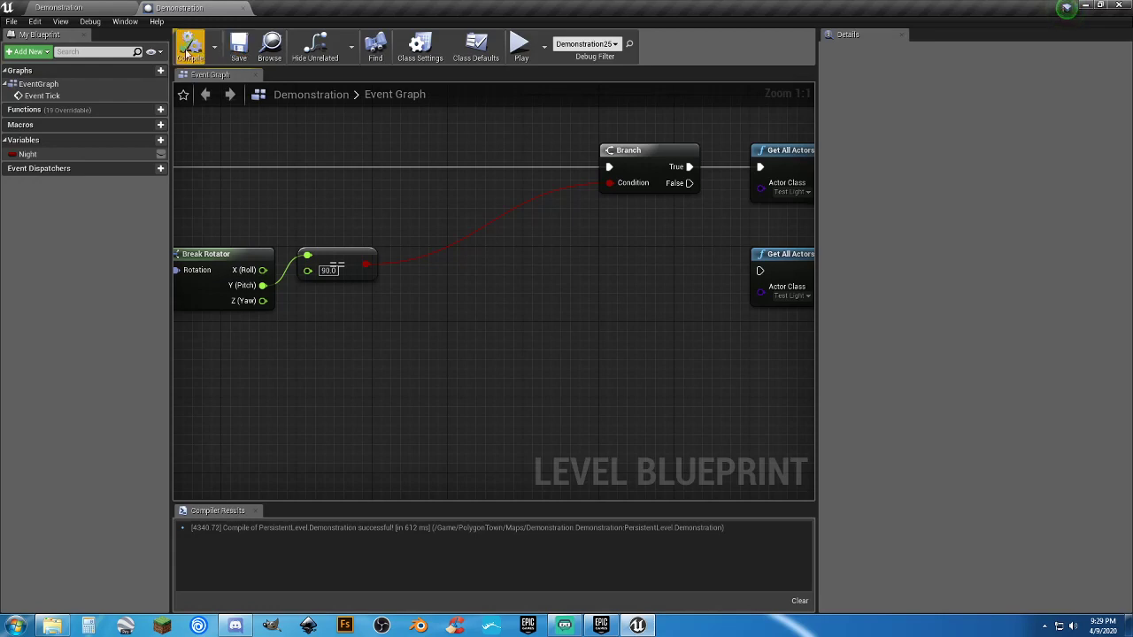
Step: Play-test the Demonstration level, walking the character around the crosswalk and watching the street light through a day-night cycle, then stop the session
left_click(112, 9)
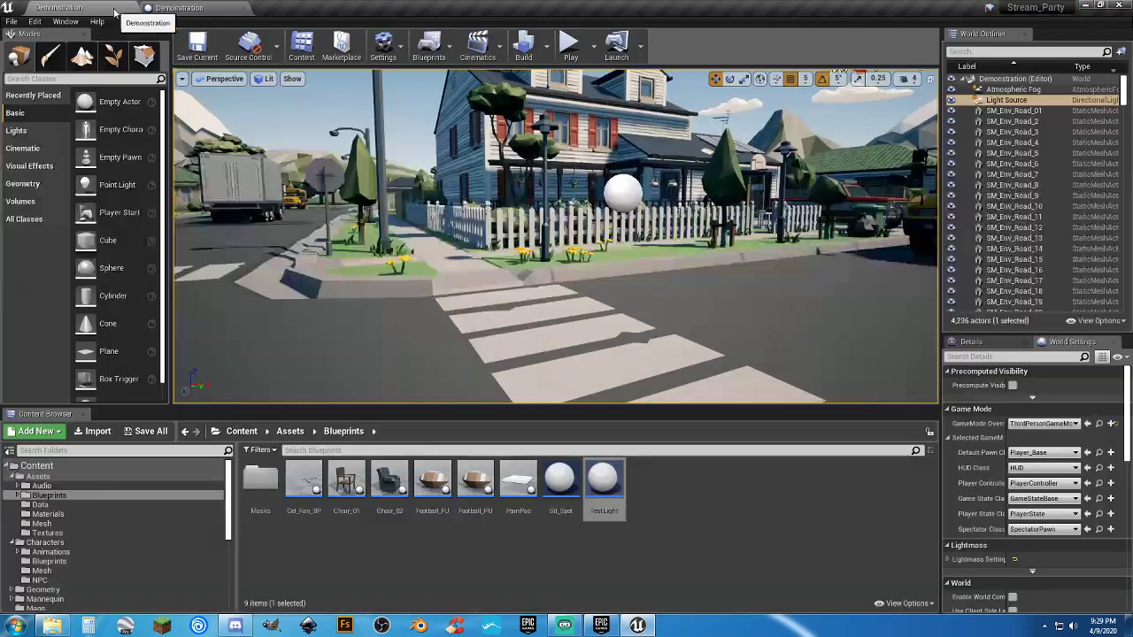
left_click(572, 46)
key("w")
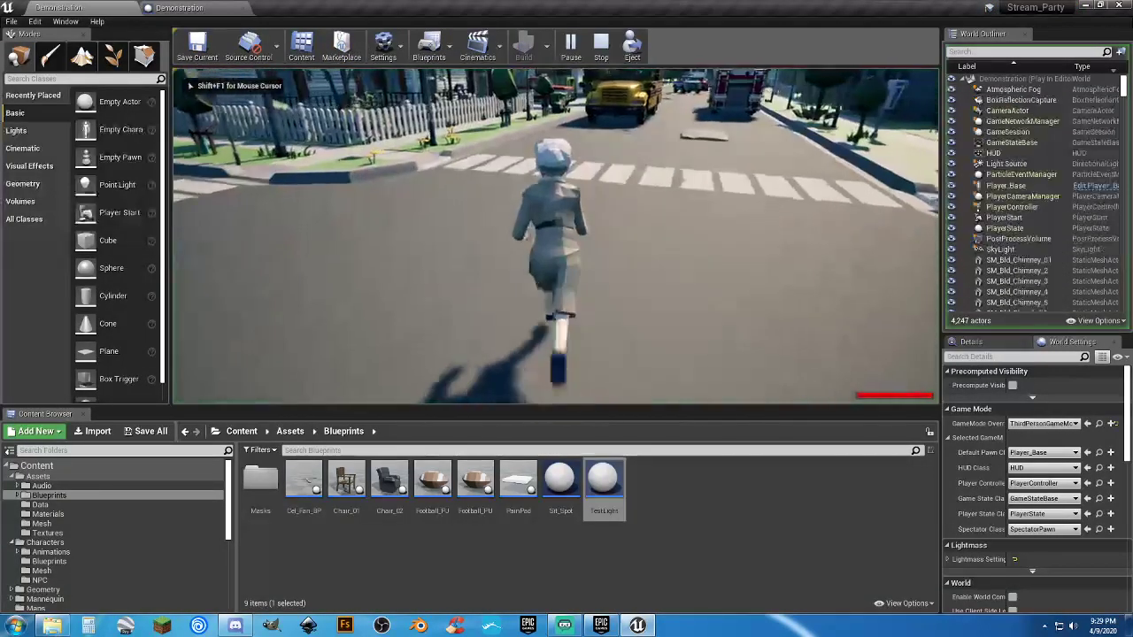
key("d")
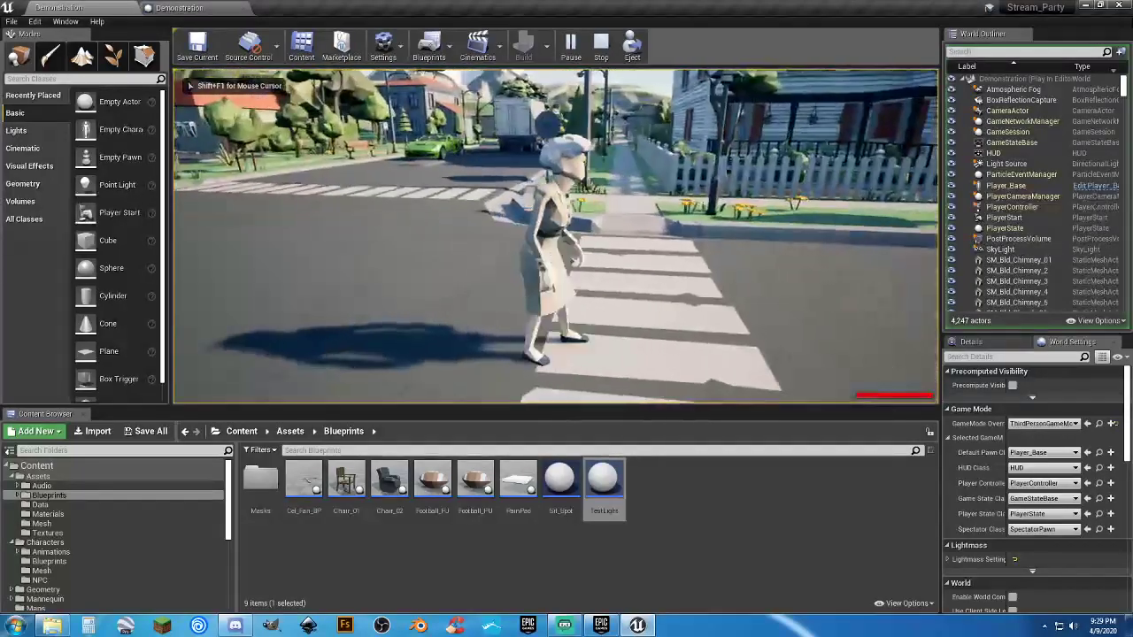
key("d")
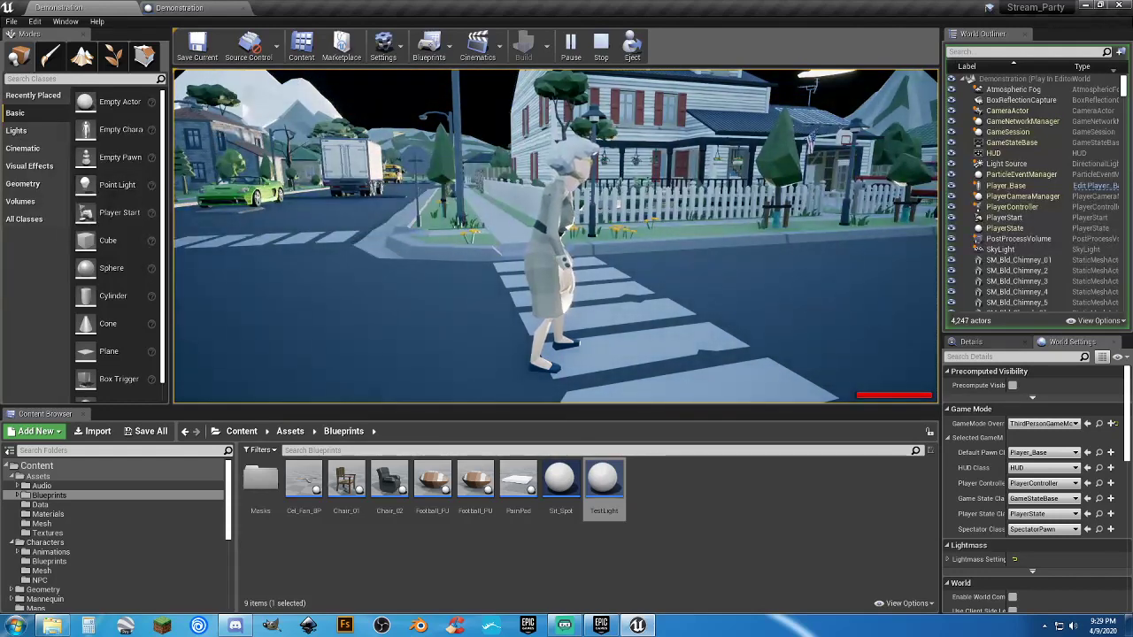
key("w")
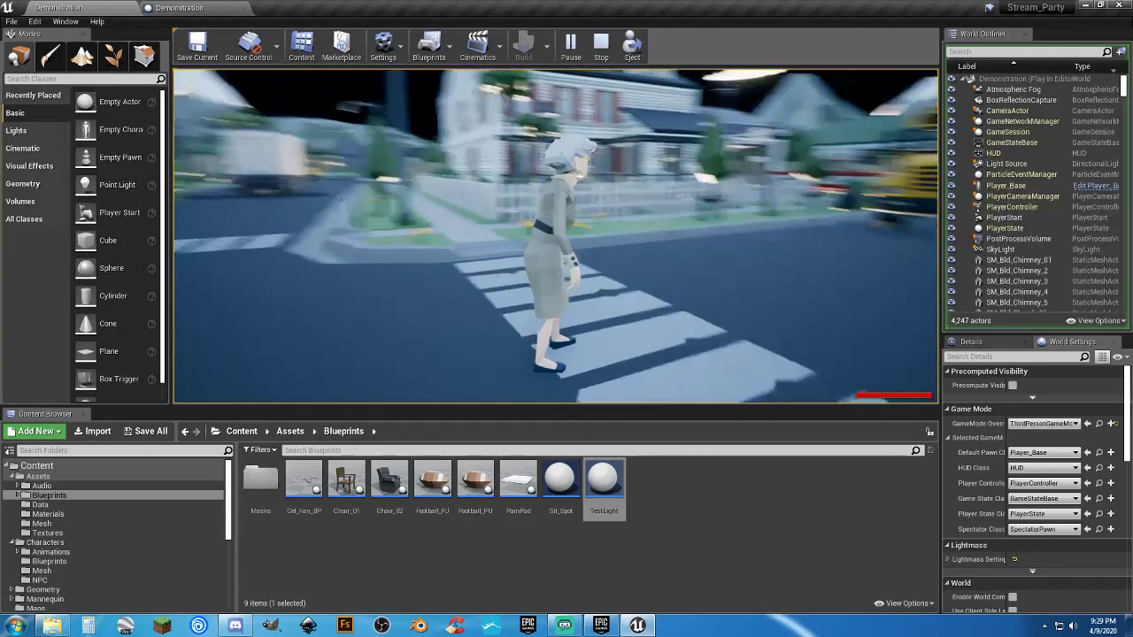
key("w")
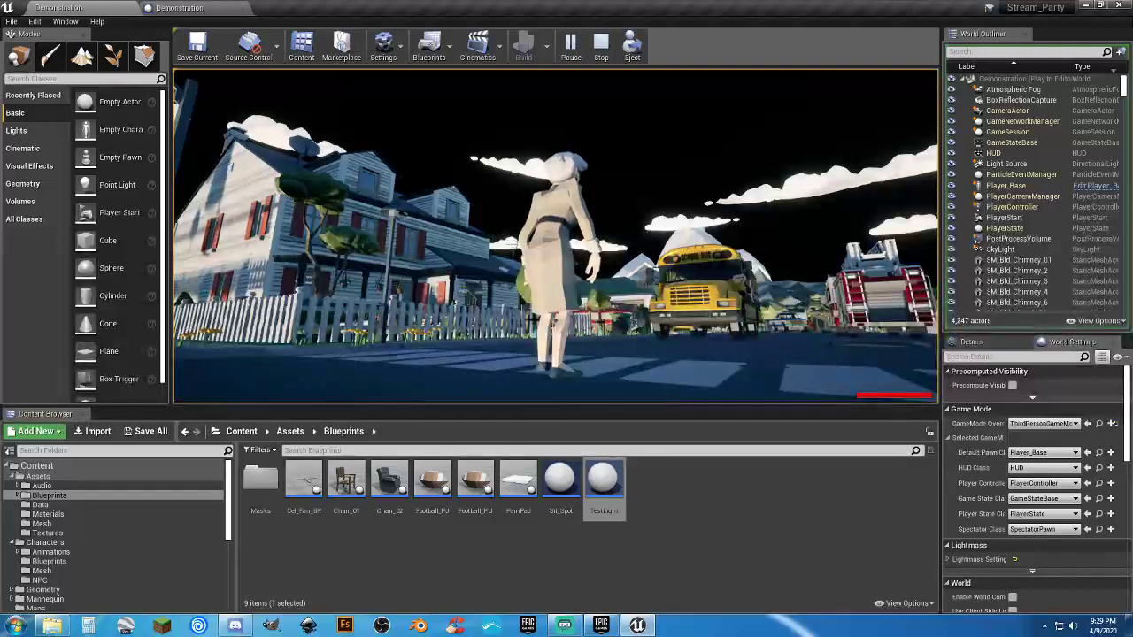
key("w")
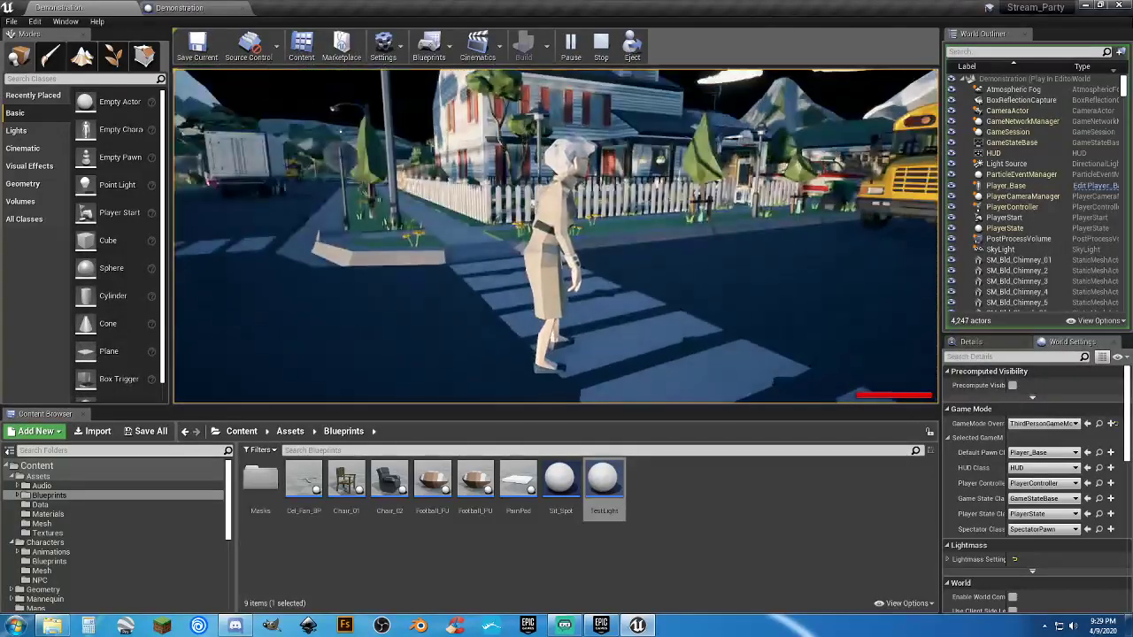
key("w")
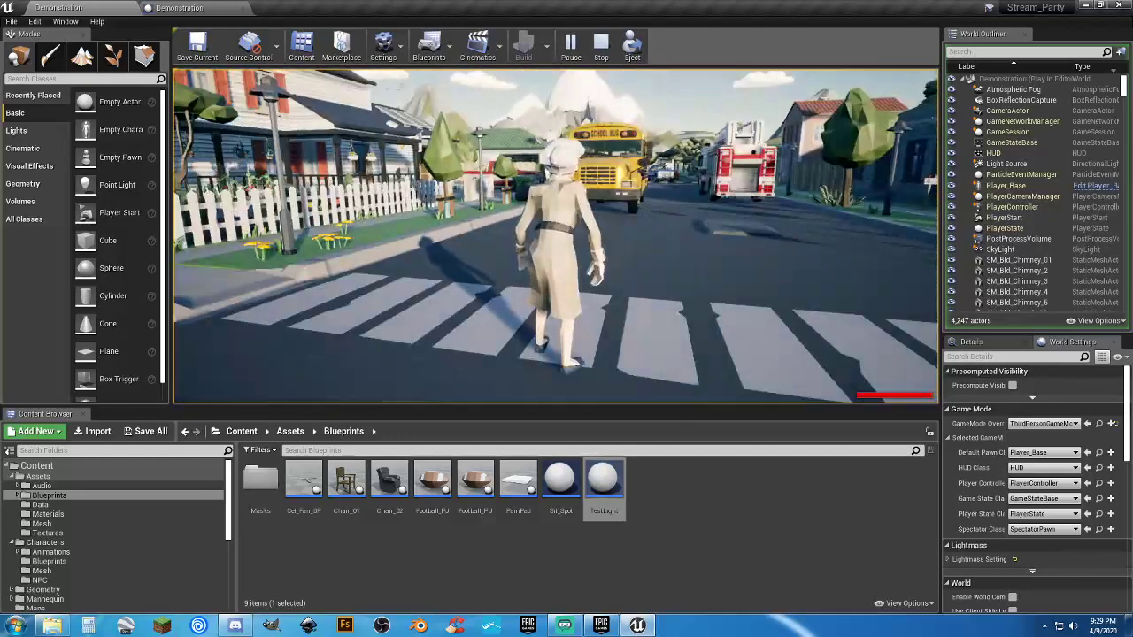
key("Escape")
Step: Set the pitch comparison value in the Demonstration level blueprint to -90.0, then compile and save it
left_click(187, 9)
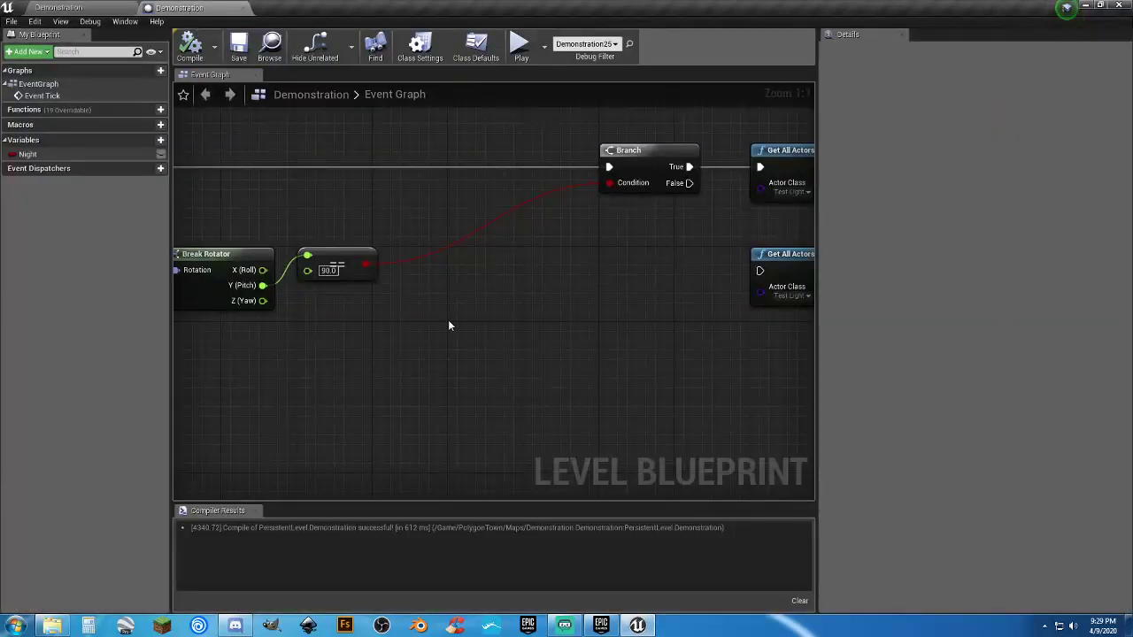
right_click_drag(448, 326, 570, 335)
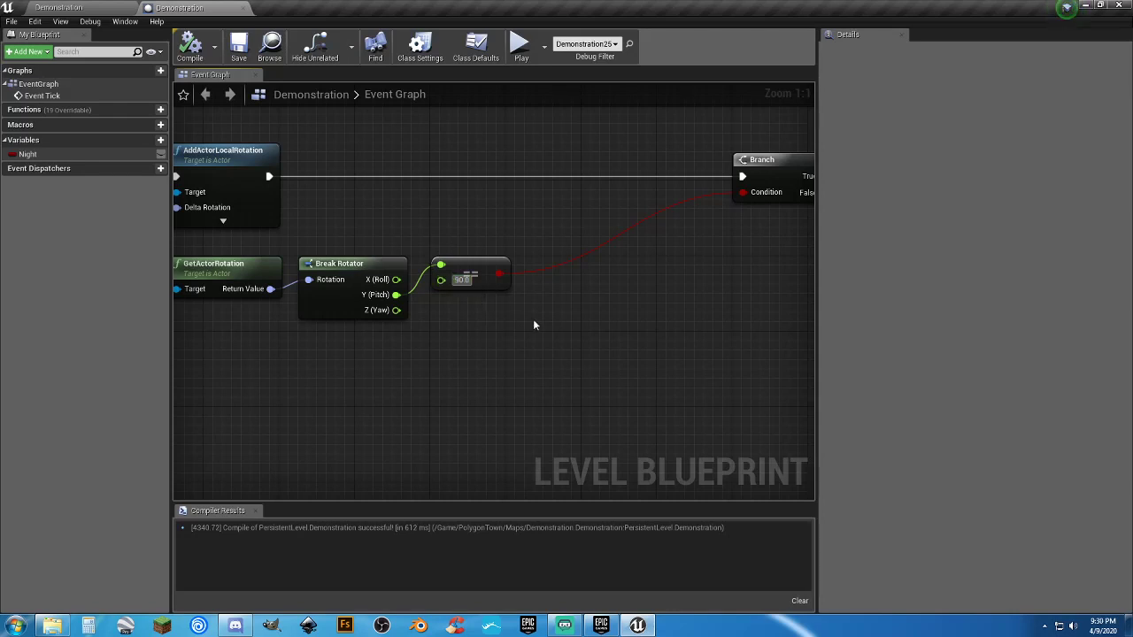
type("-")
left_click(518, 328)
right_click_drag(481, 345, 561, 360)
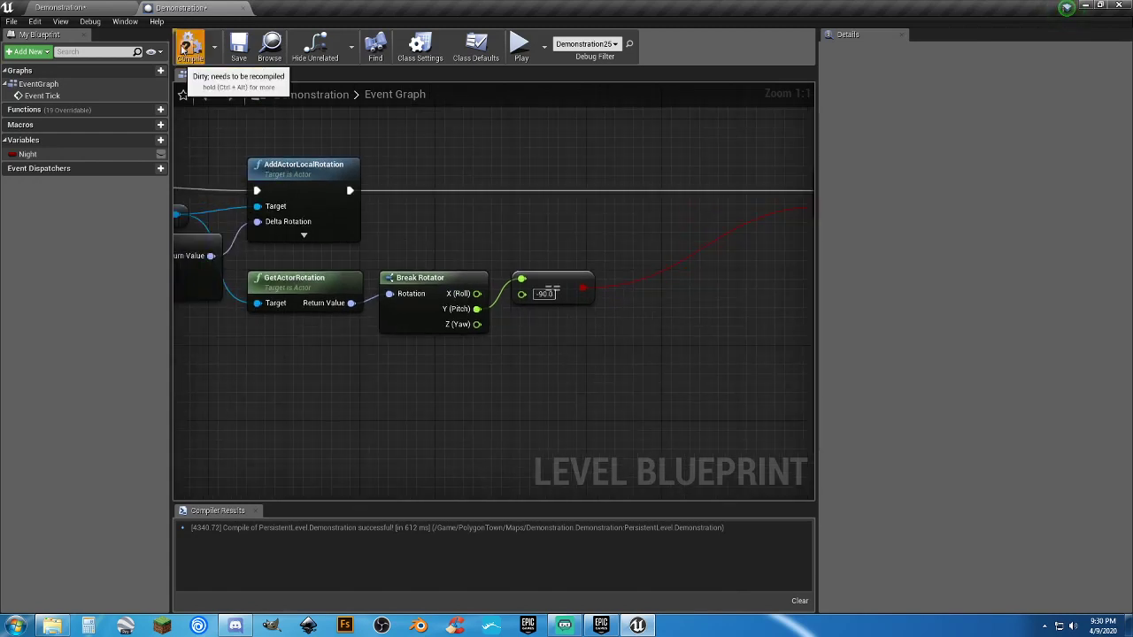
left_click(215, 45)
left_click(237, 49)
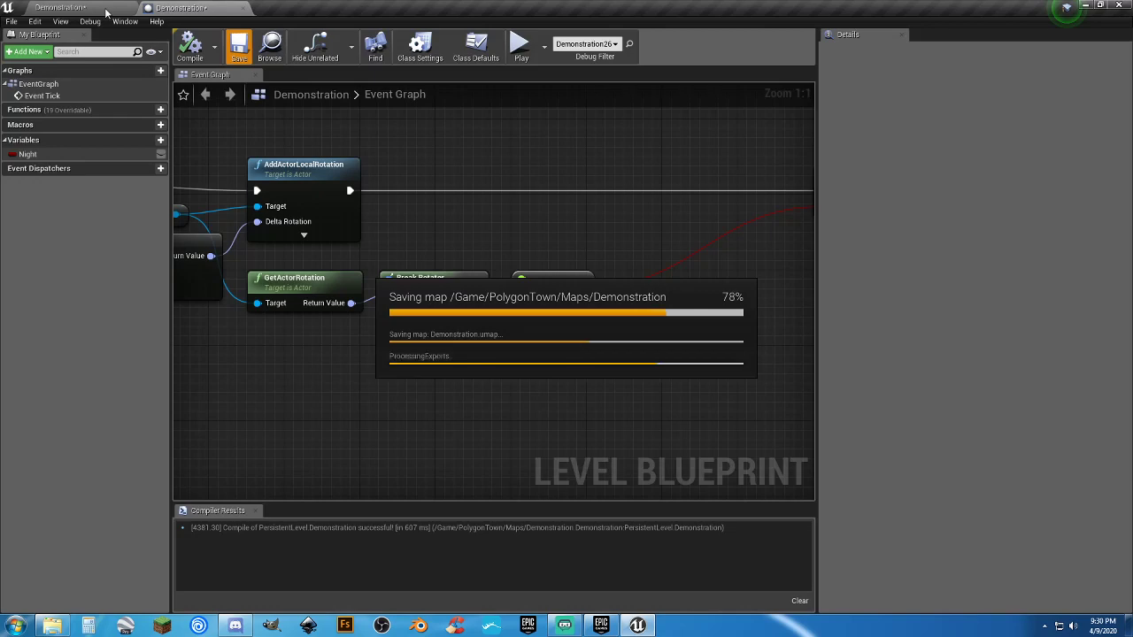
Step: Play-test the level in first-person view to check the street light against the sun's new pitch condition, then stop the session
left_click(105, 11)
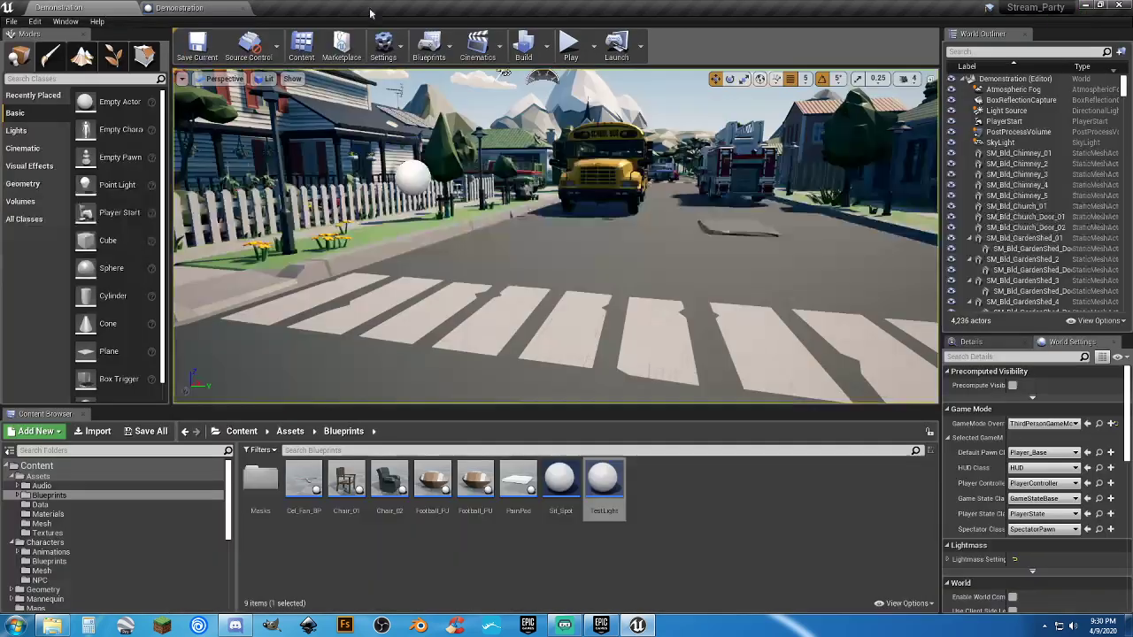
left_click(569, 49)
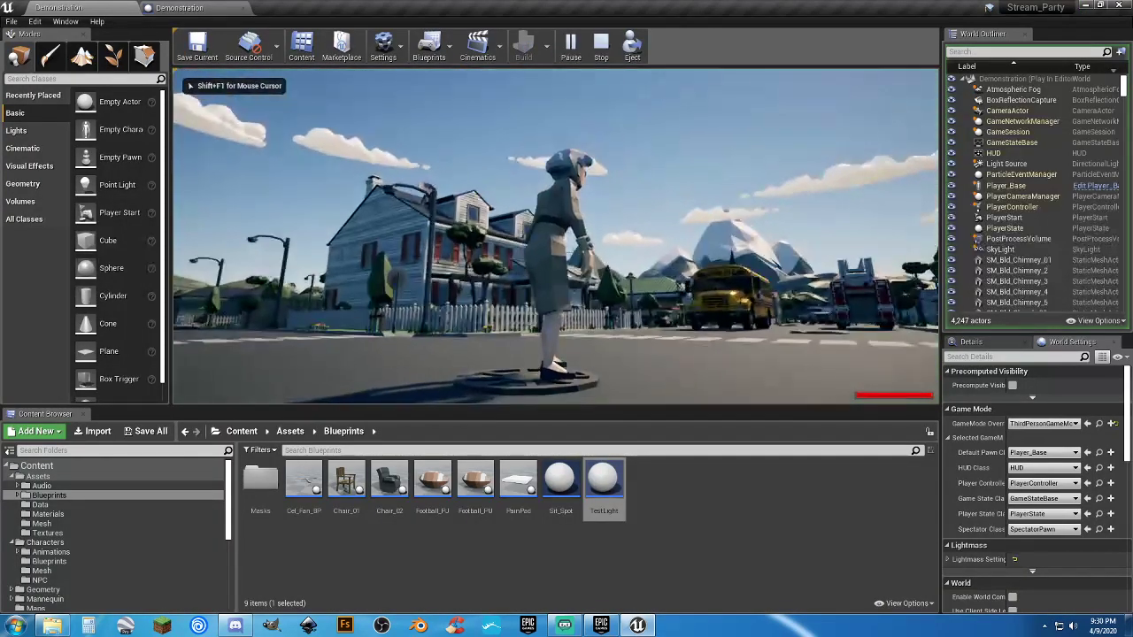
key("v")
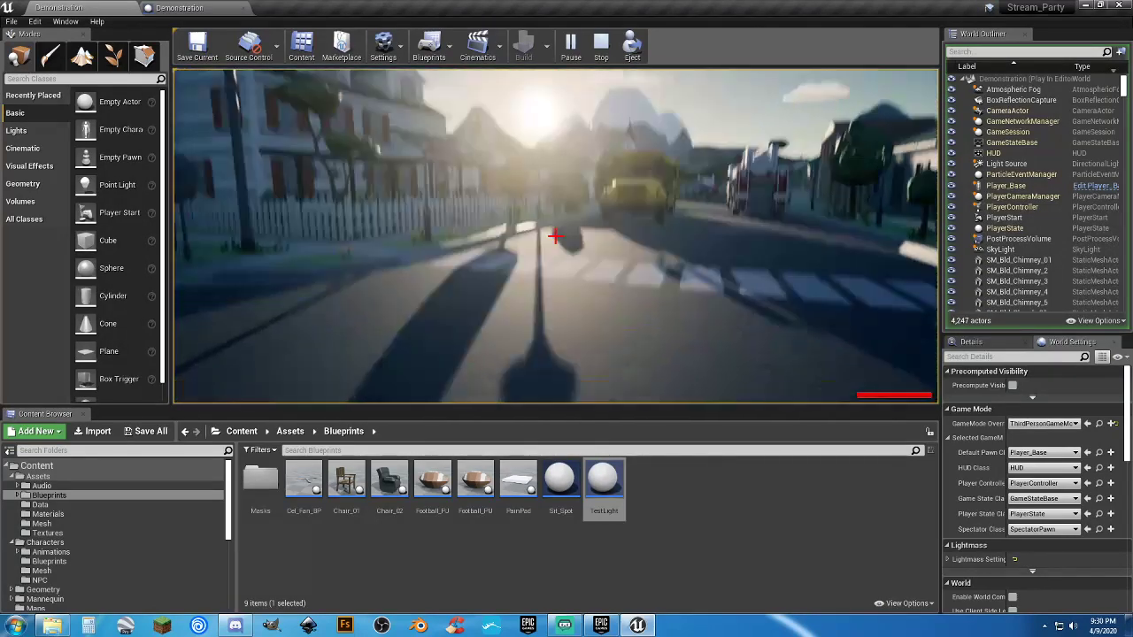
key("w")
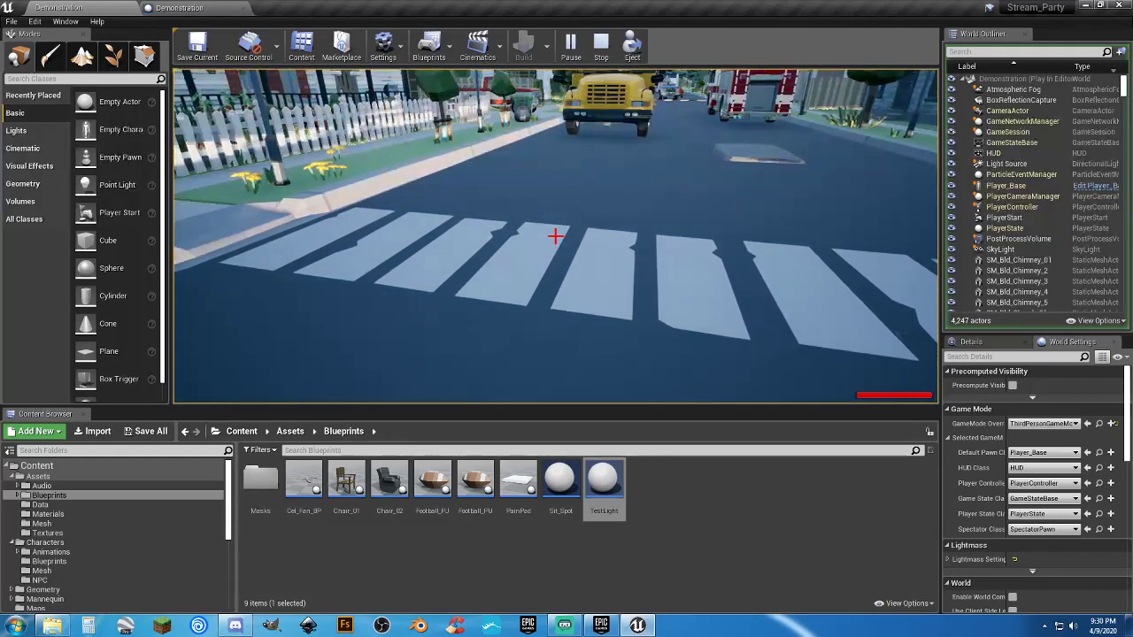
key("Escape")
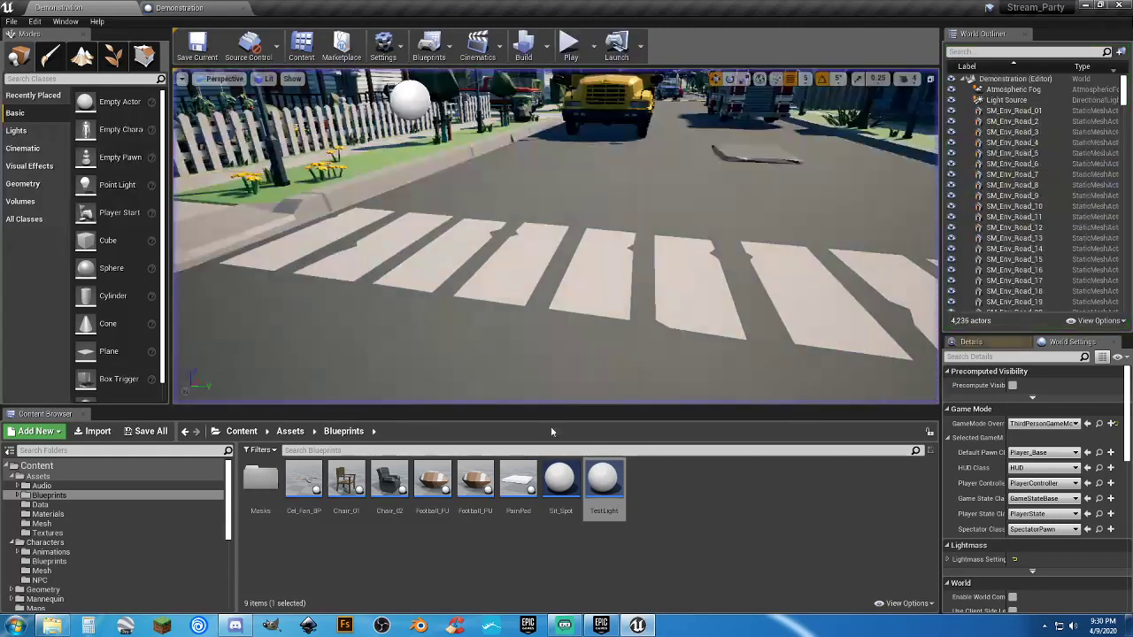
Step: Open the TestLight blueprint and review the Street Light component and the Lights On and Lights Off Set Visibility nodes
double_click(603, 482)
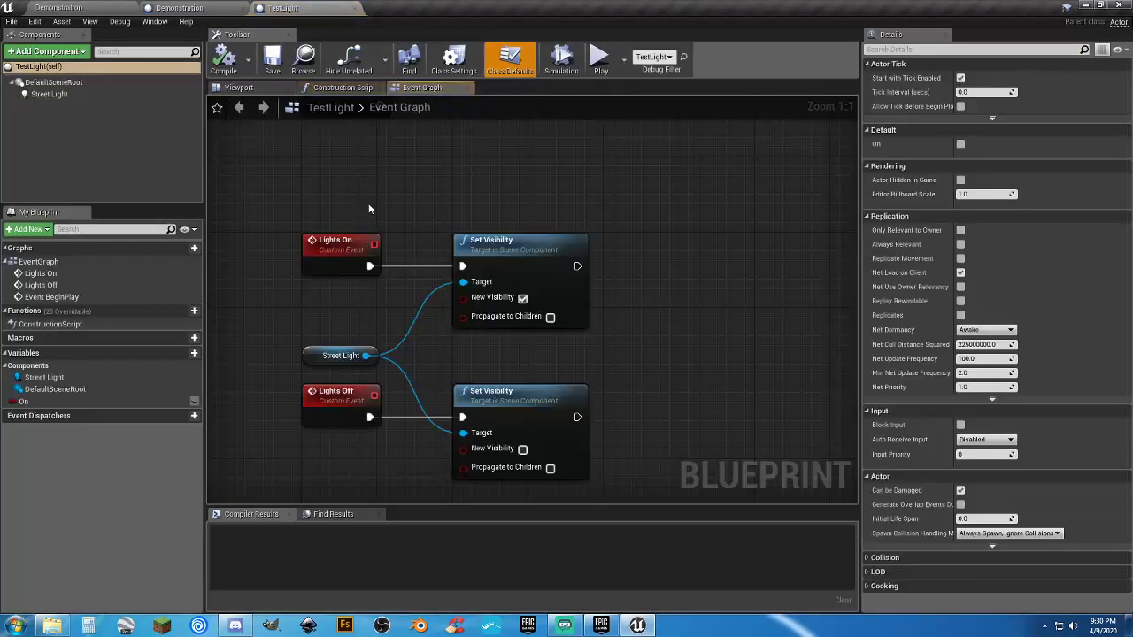
left_click(50, 94)
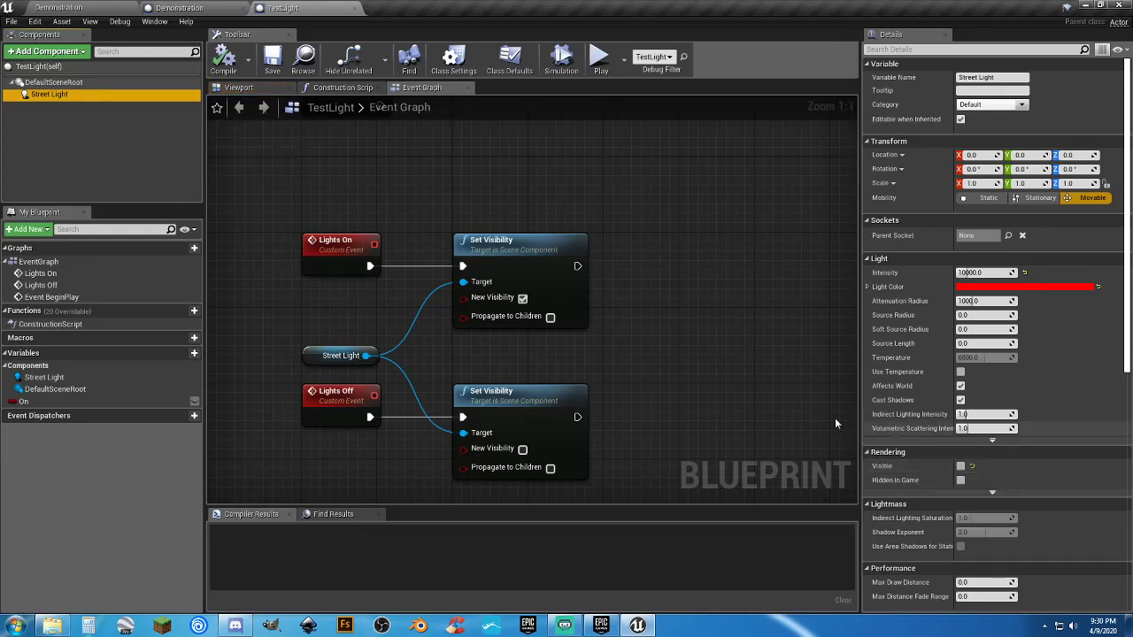
right_click_drag(731, 372, 726, 341)
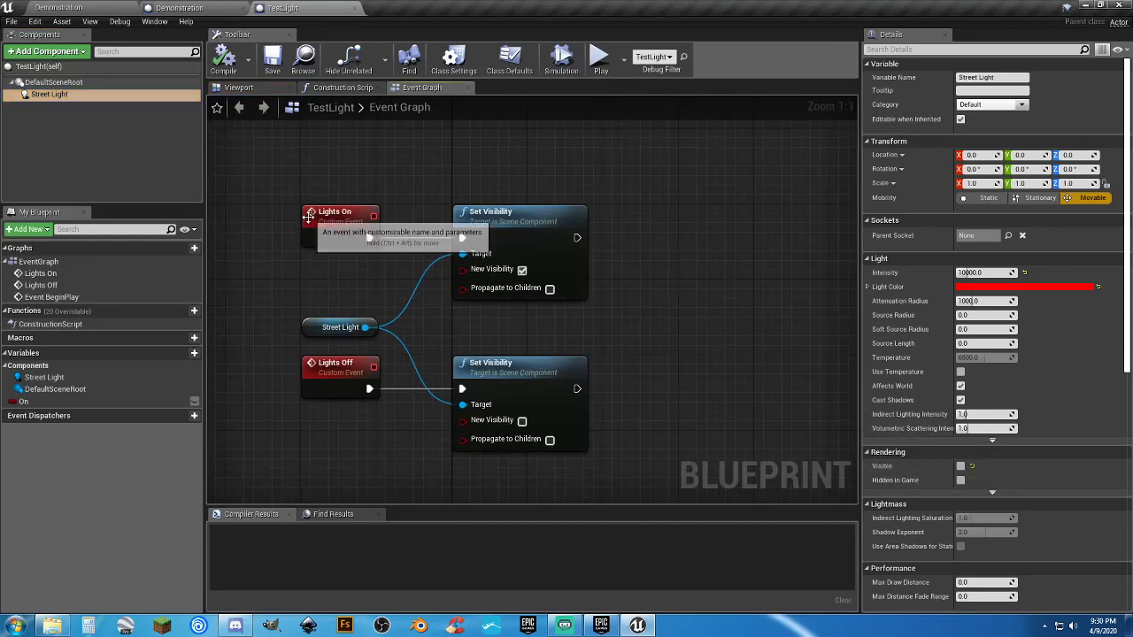
left_click(332, 213)
left_click(515, 218)
left_click(672, 300)
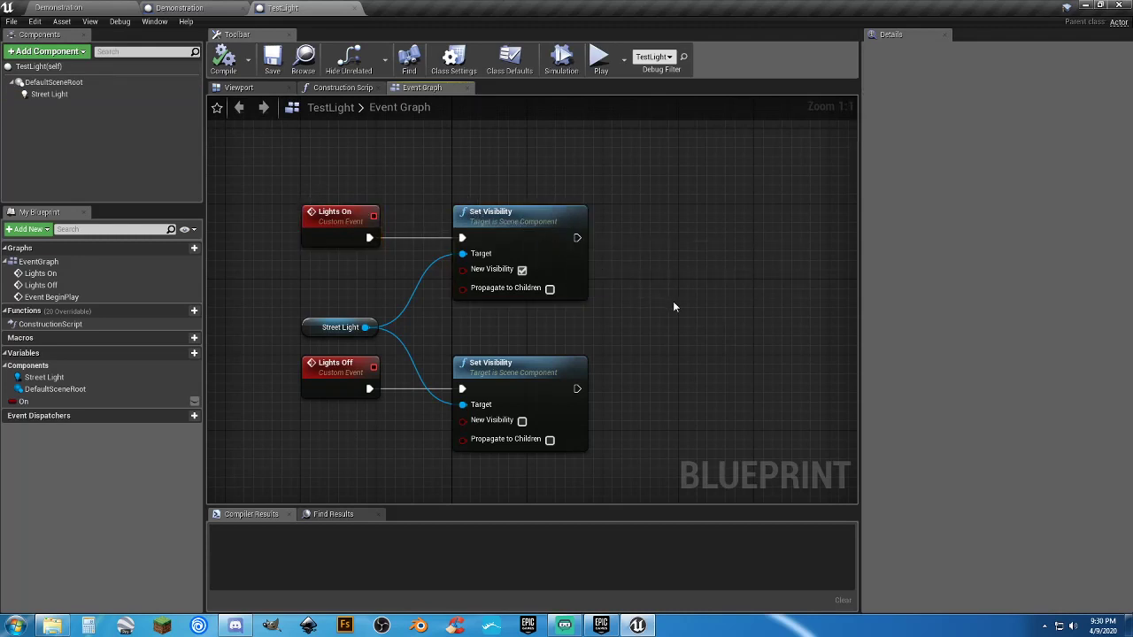
Step: Turn off the Street Light component's Visible option, then compile and save the TestLight blueprint
left_click(53, 94)
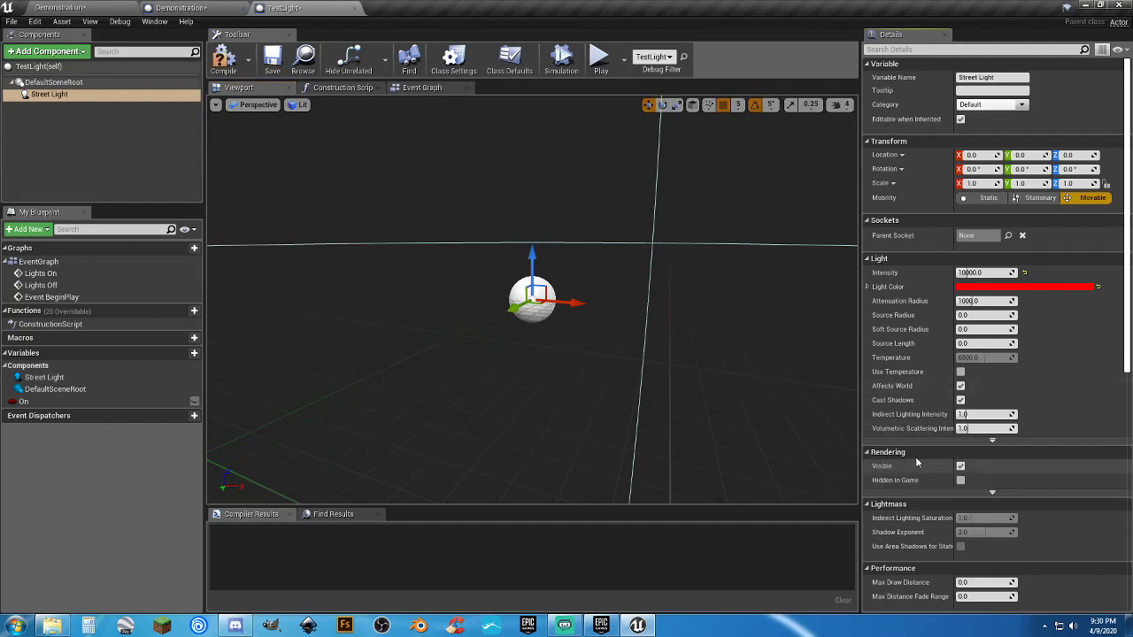
left_click(960, 465)
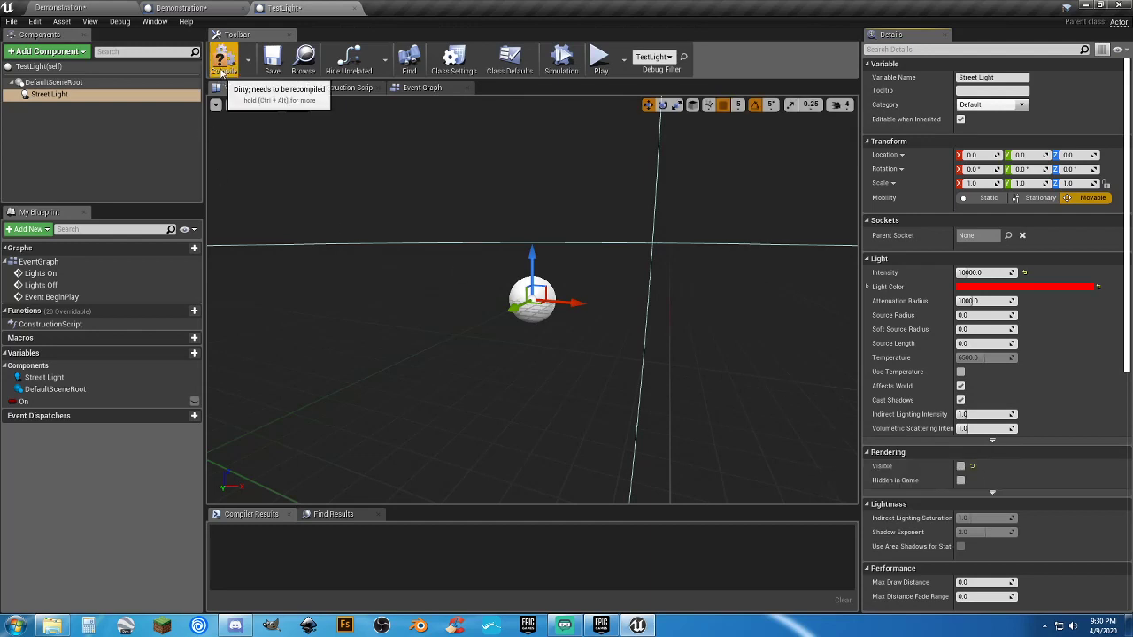
left_click(271, 64)
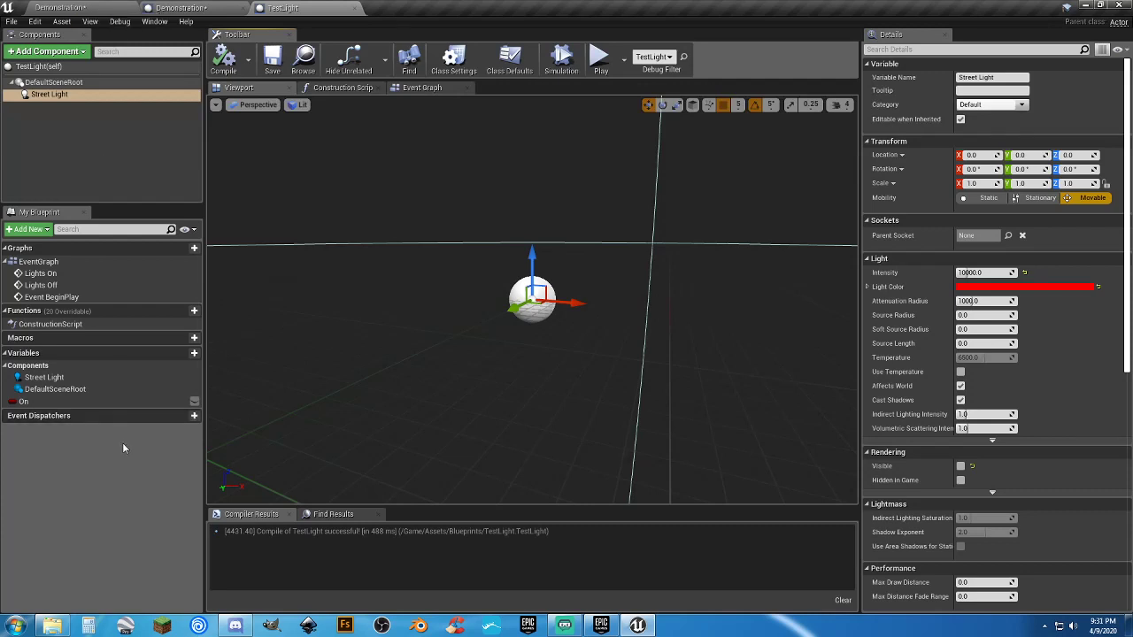
Step: Make the On variable of TestLight instance editable and compile the blueprint
left_click(412, 88)
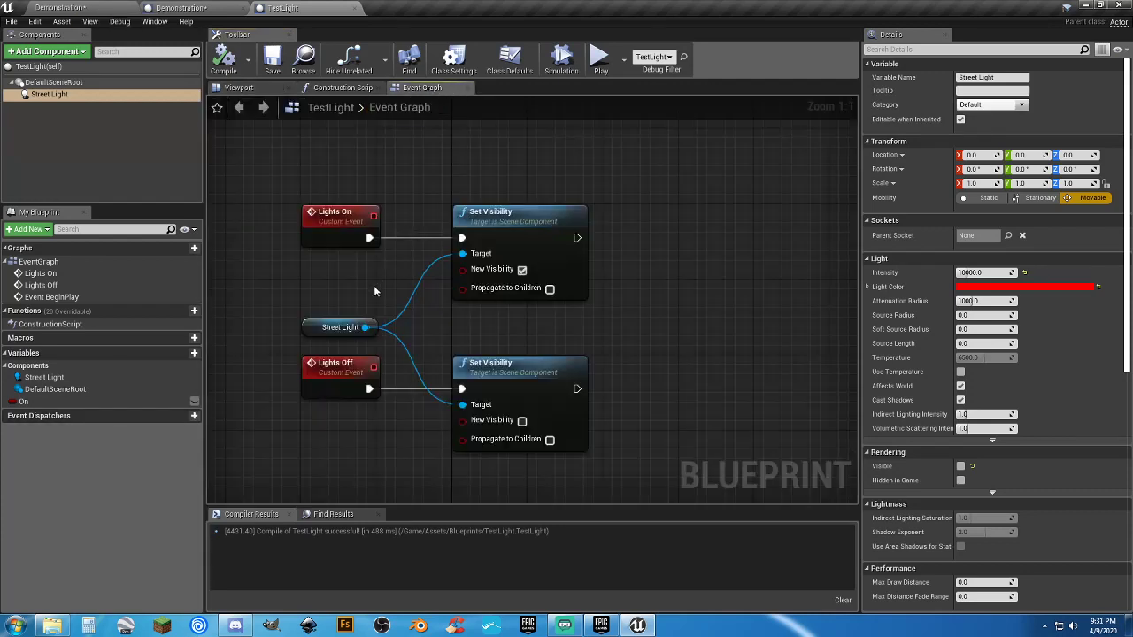
right_click_drag(372, 288, 390, 377)
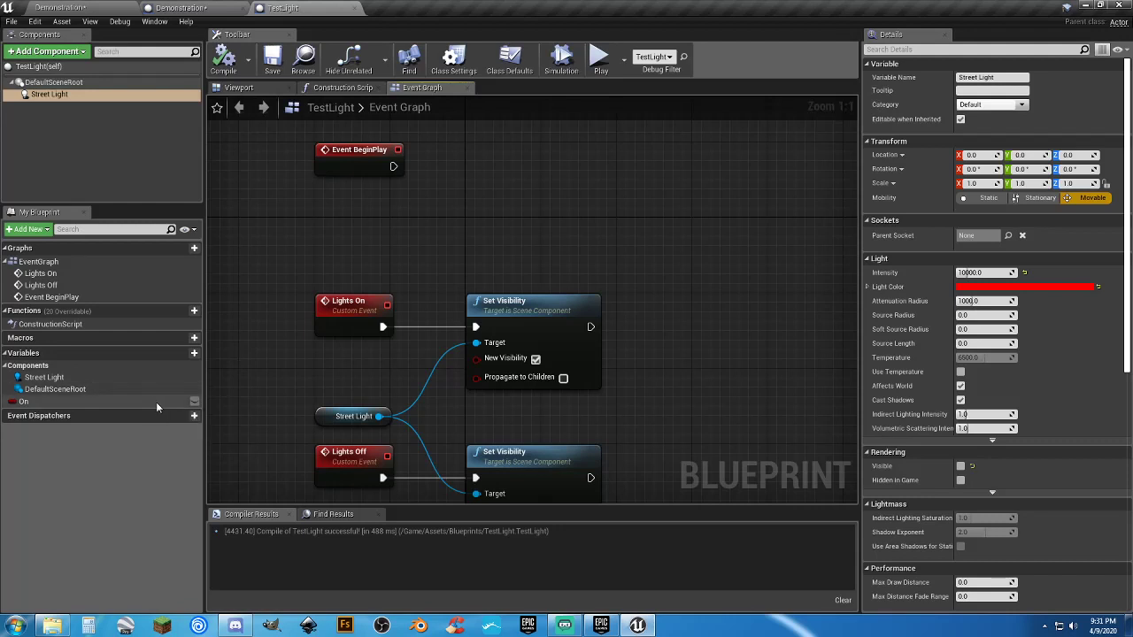
left_click(194, 401)
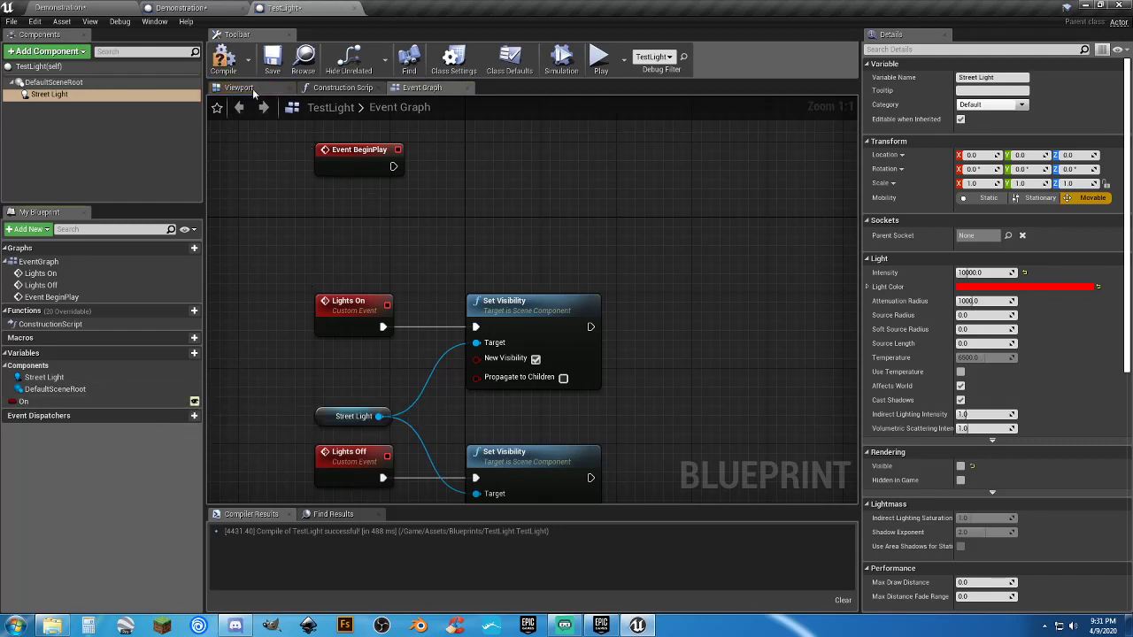
left_click(223, 60)
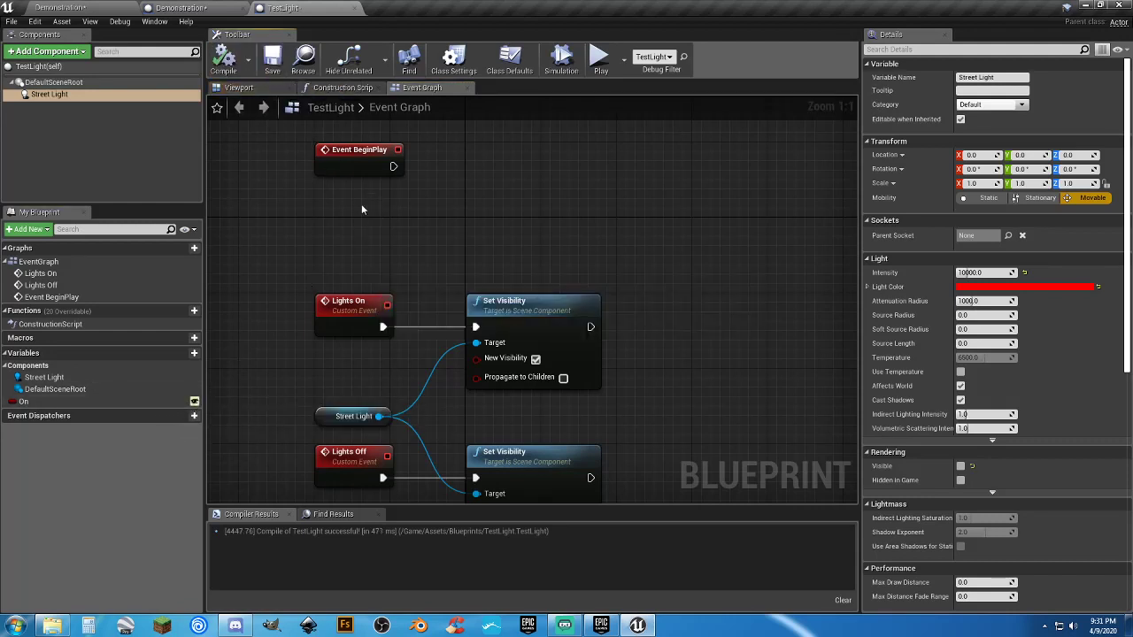
Step: Move the placed TestLight in the Demonstration level off the crosswalk onto the sidewalk corner beside the white picket fence
left_click(96, 7)
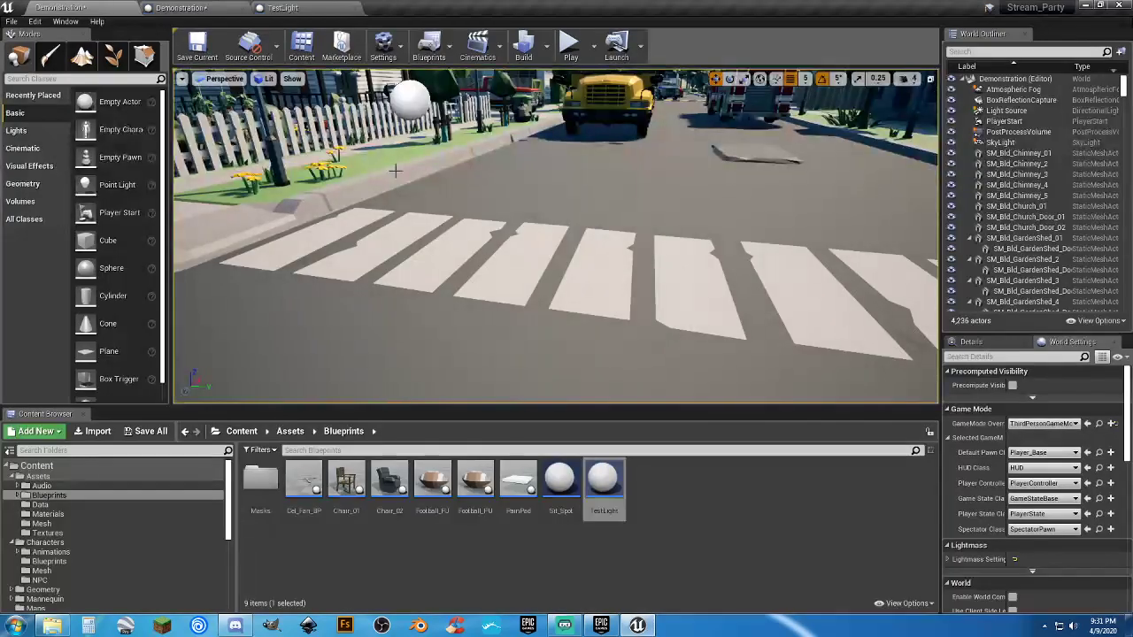
left_click(409, 101)
right_click_drag(409, 101, 393, 83)
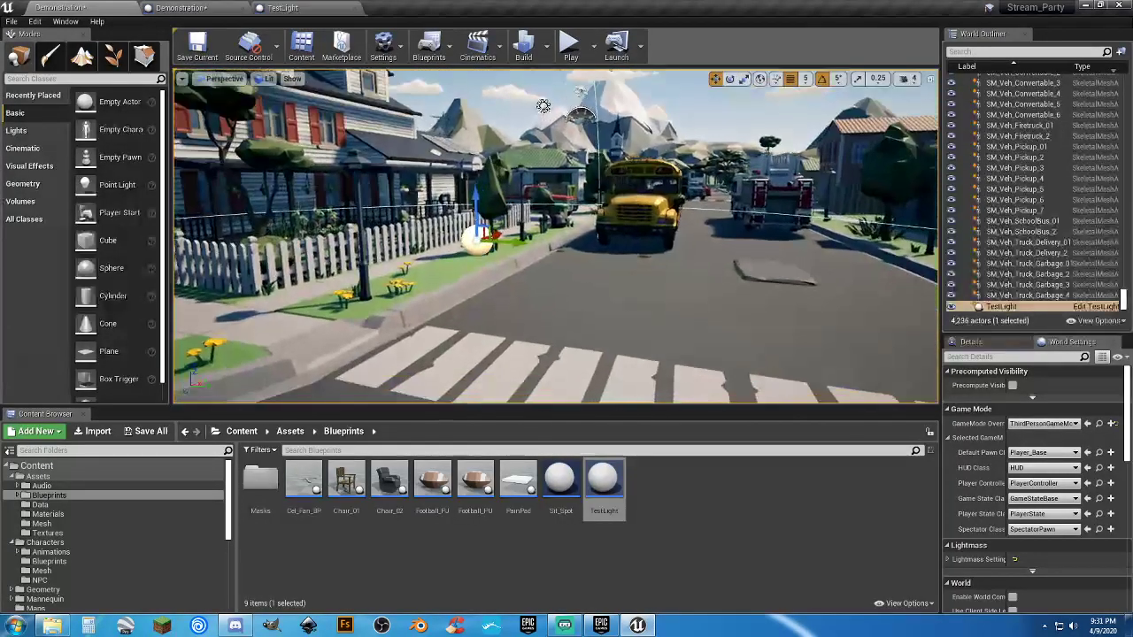
left_click_drag(474, 199, 203, 305)
right_click_drag(622, 265, 621, 292)
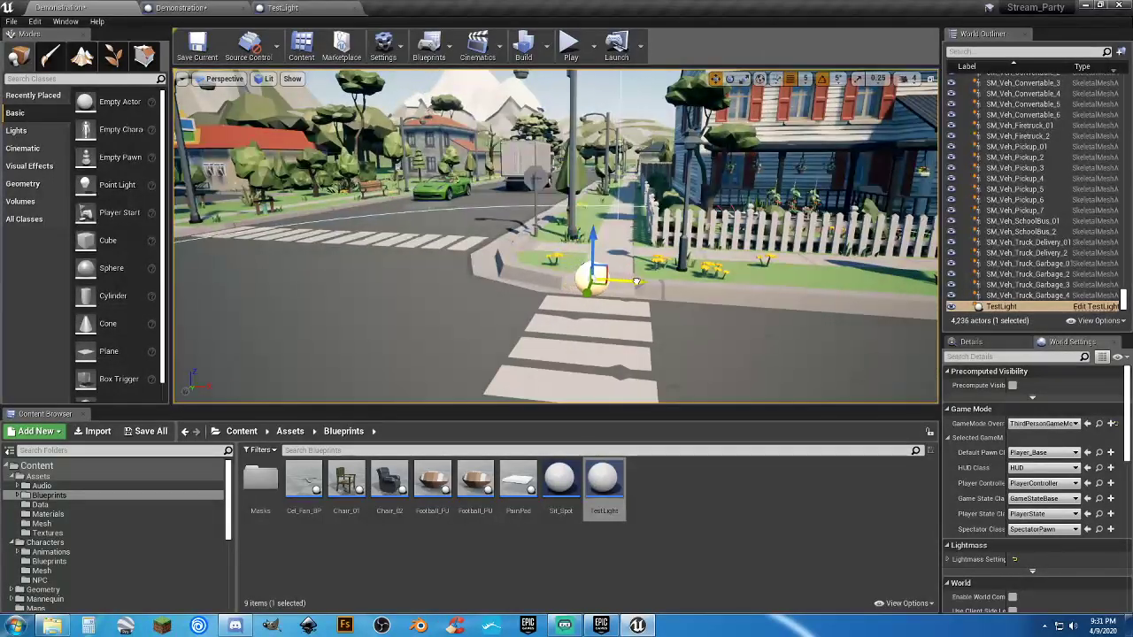
right_click_drag(620, 279, 709, 252)
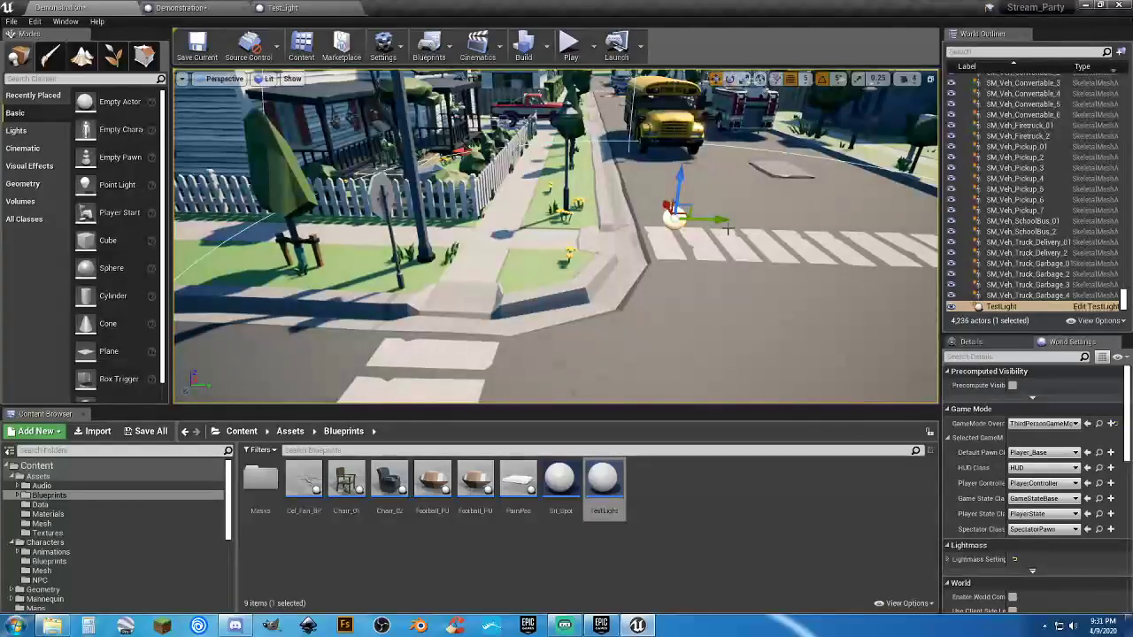
left_click_drag(722, 221, 526, 221)
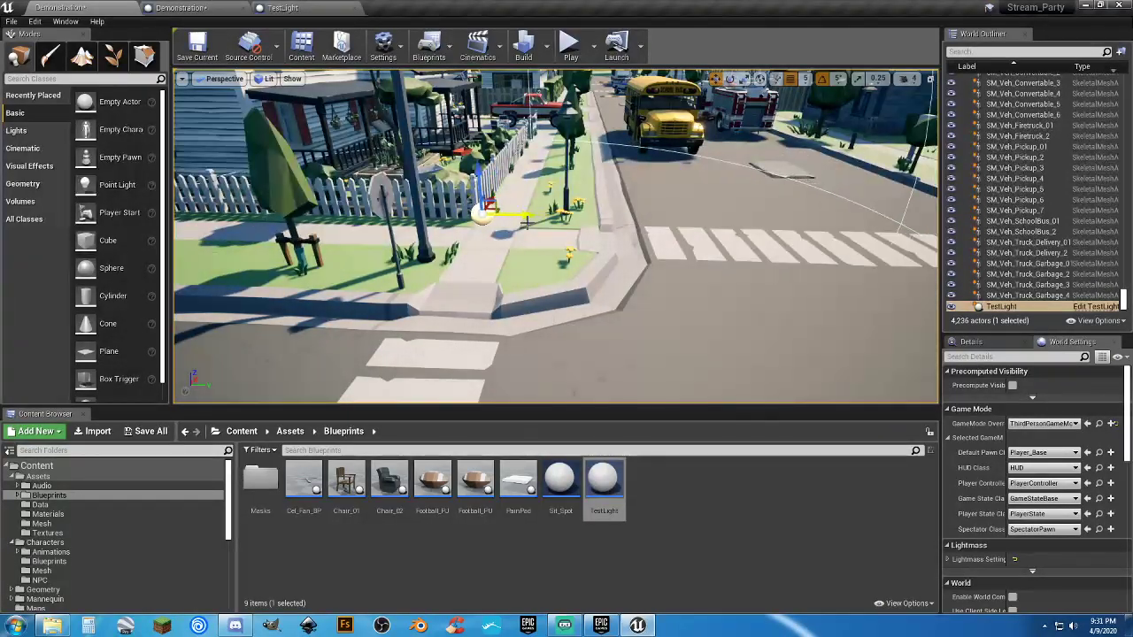
right_click_drag(526, 220, 389, 222)
key("f")
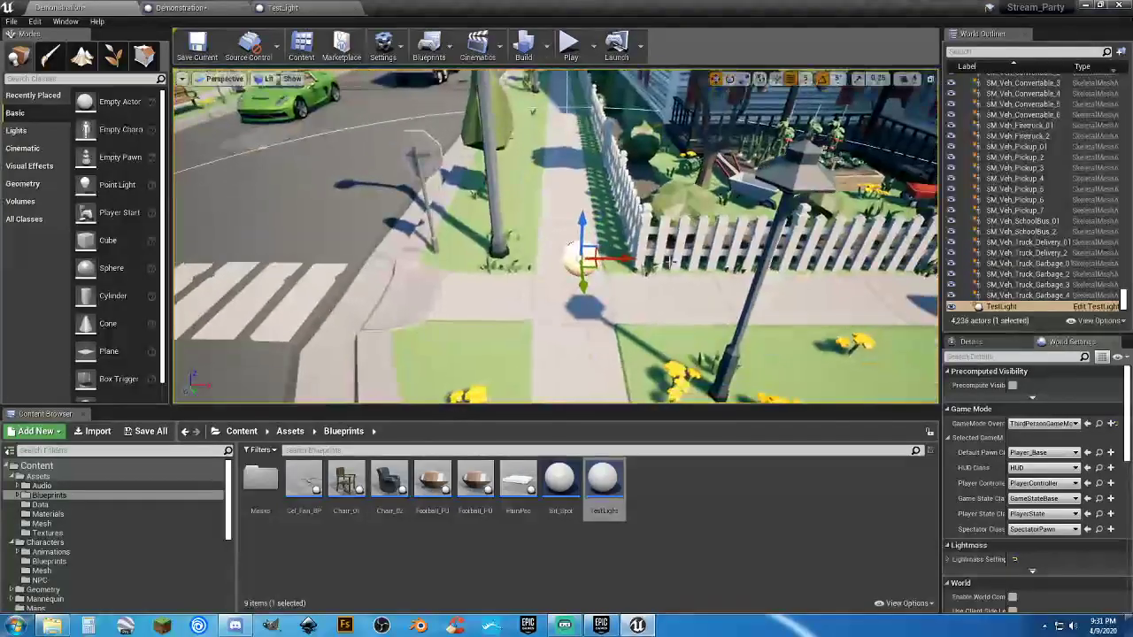
right_click_drag(620, 291, 492, 256)
left_click_drag(488, 245, 495, 248, "alt")
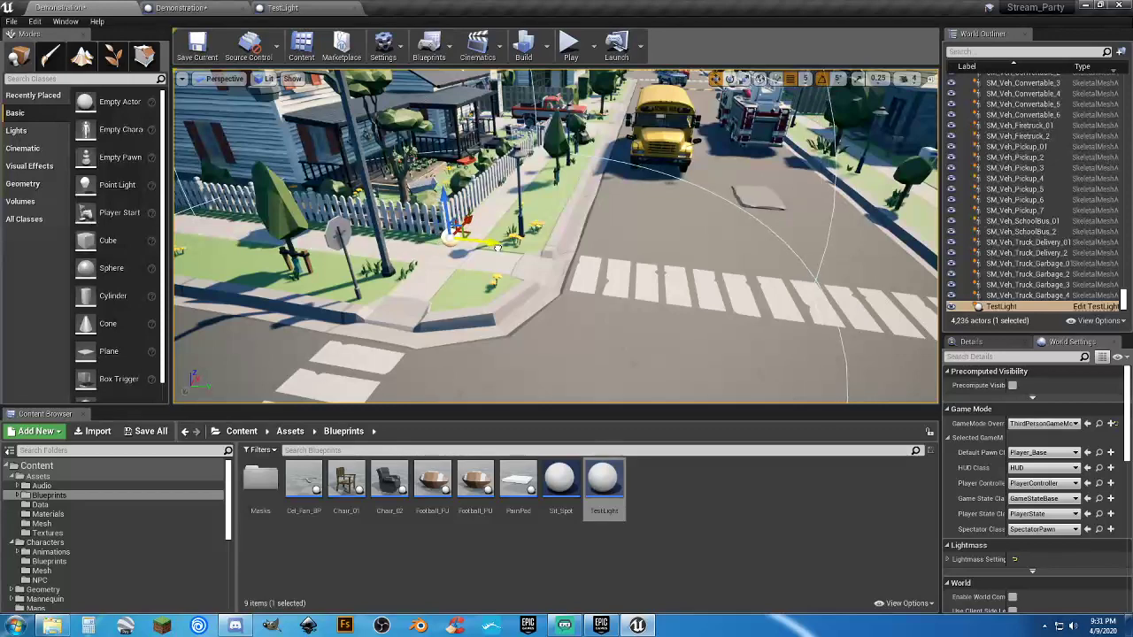
Step: In the TestLight event graph, connect Event BeginPlay to a new Branch that uses the On variable as its condition
left_click(279, 8)
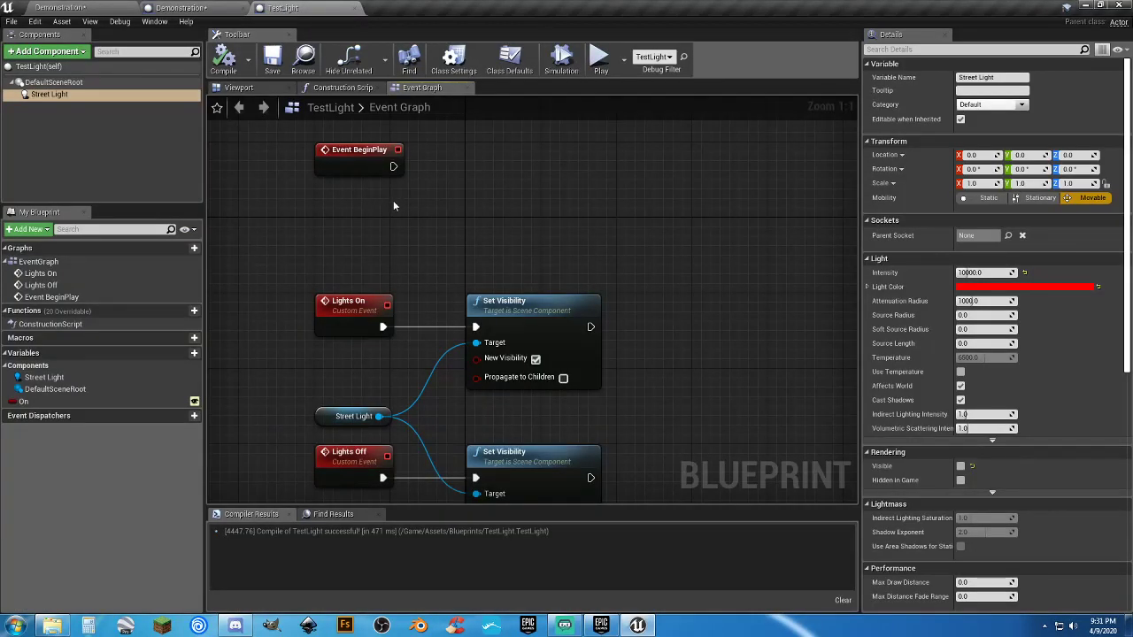
left_click(543, 167)
left_click_drag(80, 406, 550, 207, "ctrl")
left_click_drag(443, 213, 351, 210)
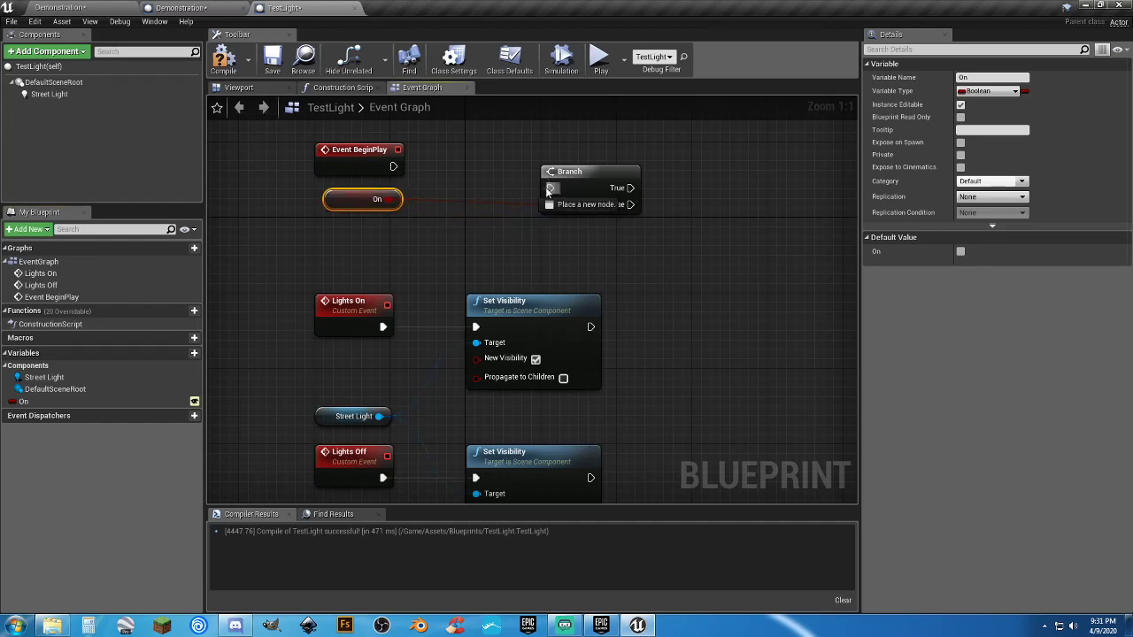
left_click_drag(549, 190, 389, 166)
left_click_drag(562, 171, 491, 154)
left_click(609, 238)
right_click_drag(609, 238, 545, 258)
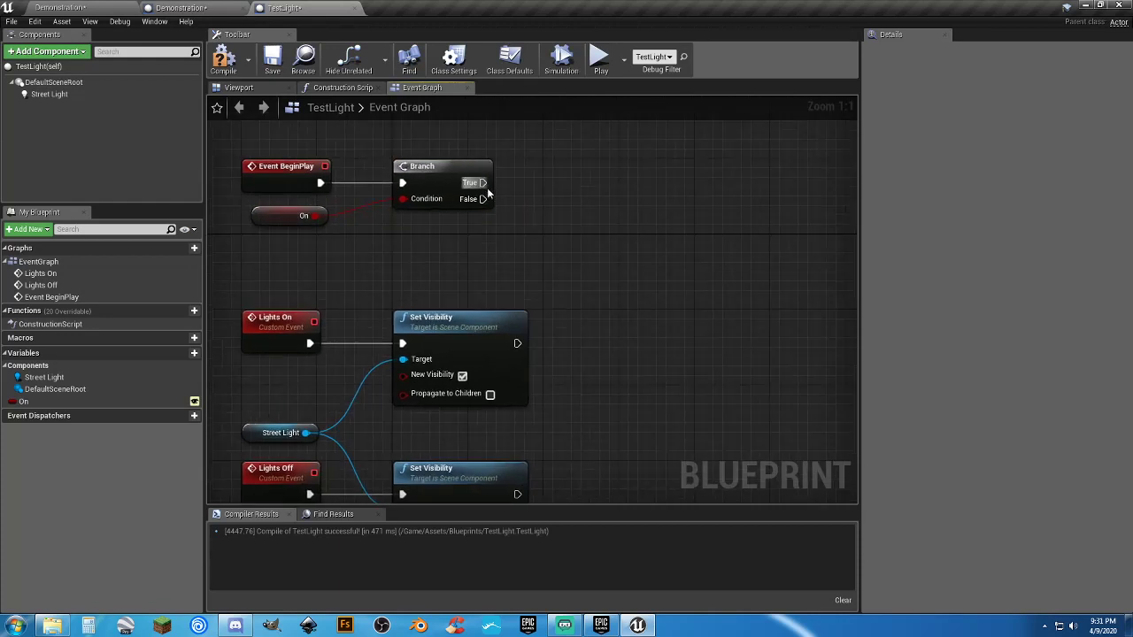
Step: Call the Lights On event from the Branch's True output and align the node with the Branch
left_click_drag(483, 183, 553, 188)
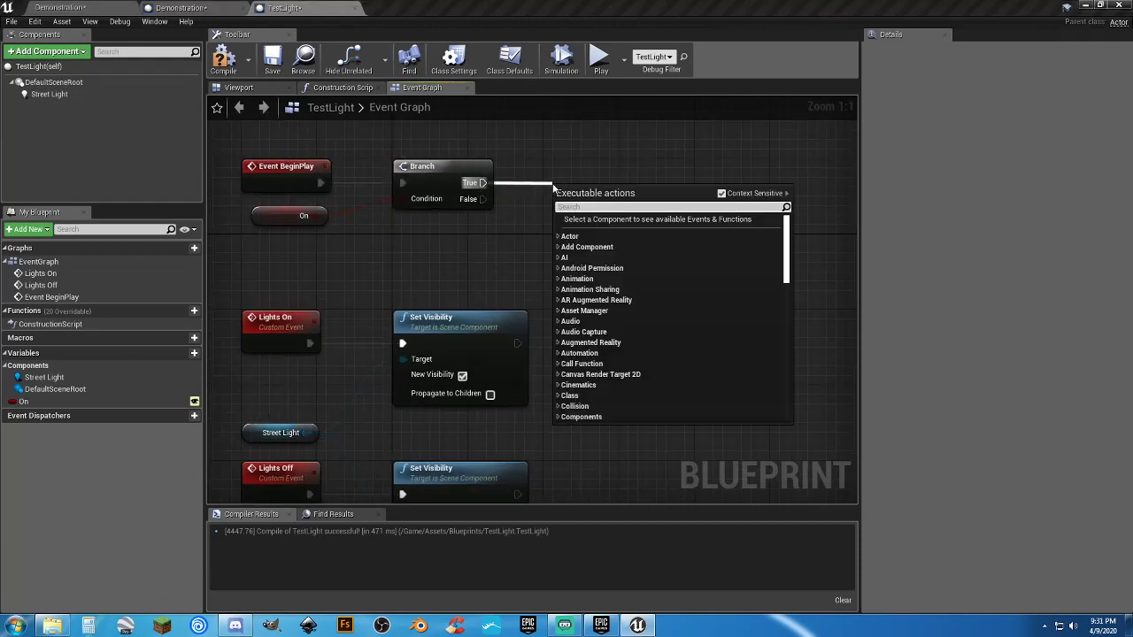
type("lightson")
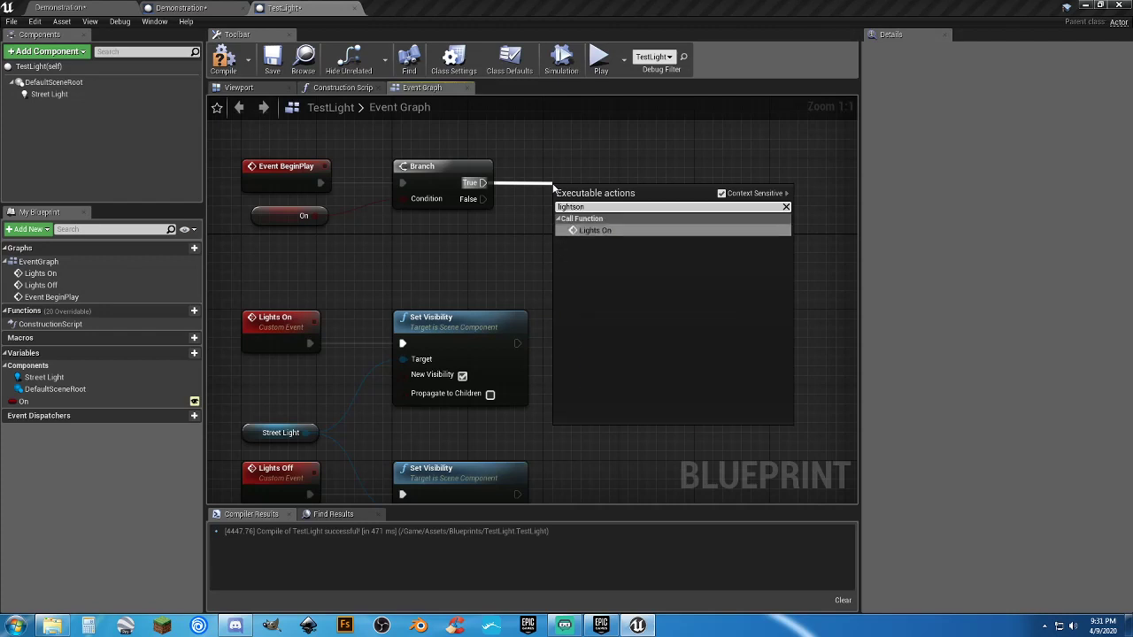
key("Return")
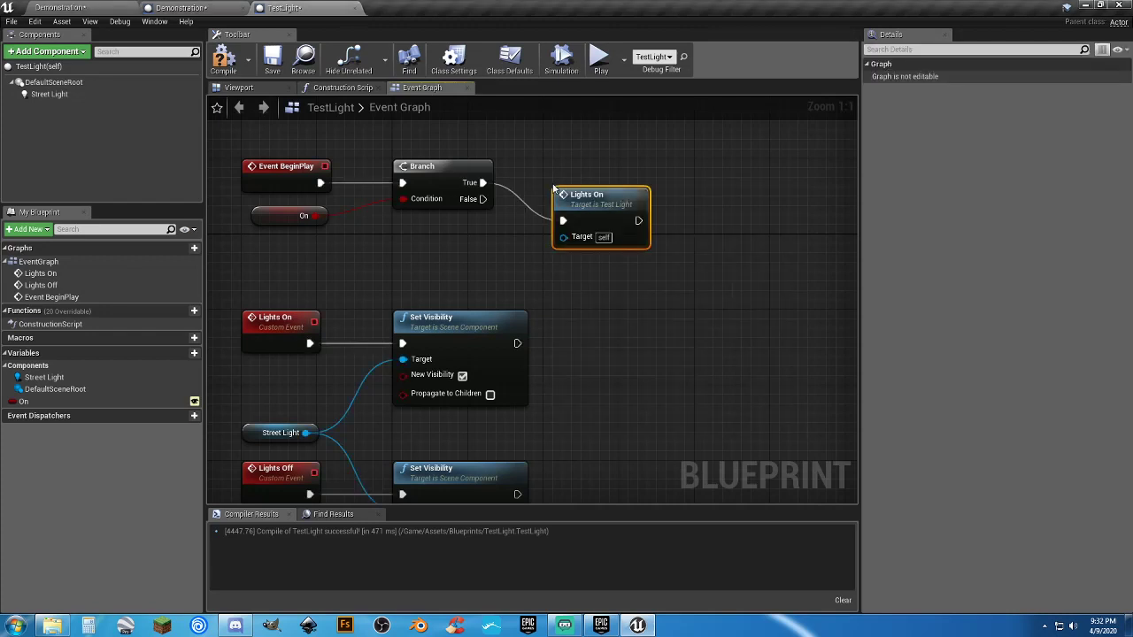
left_click_drag(577, 201, 569, 163)
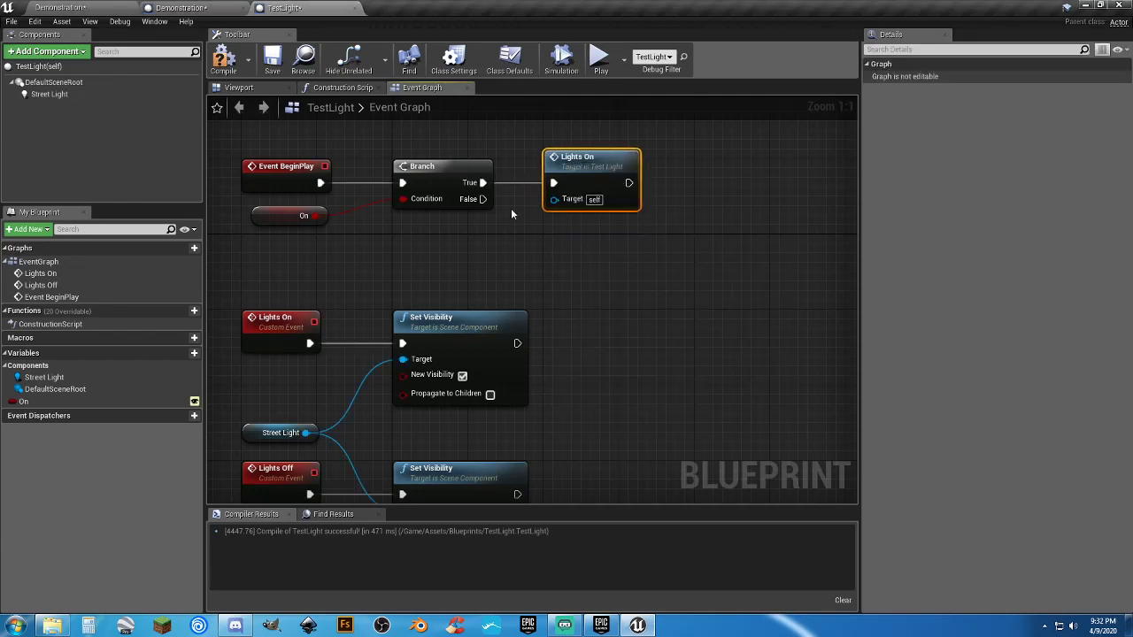
Step: Call the Lights Off event from the Branch's False output and compile the TestLight blueprint
left_click_drag(485, 200, 550, 235)
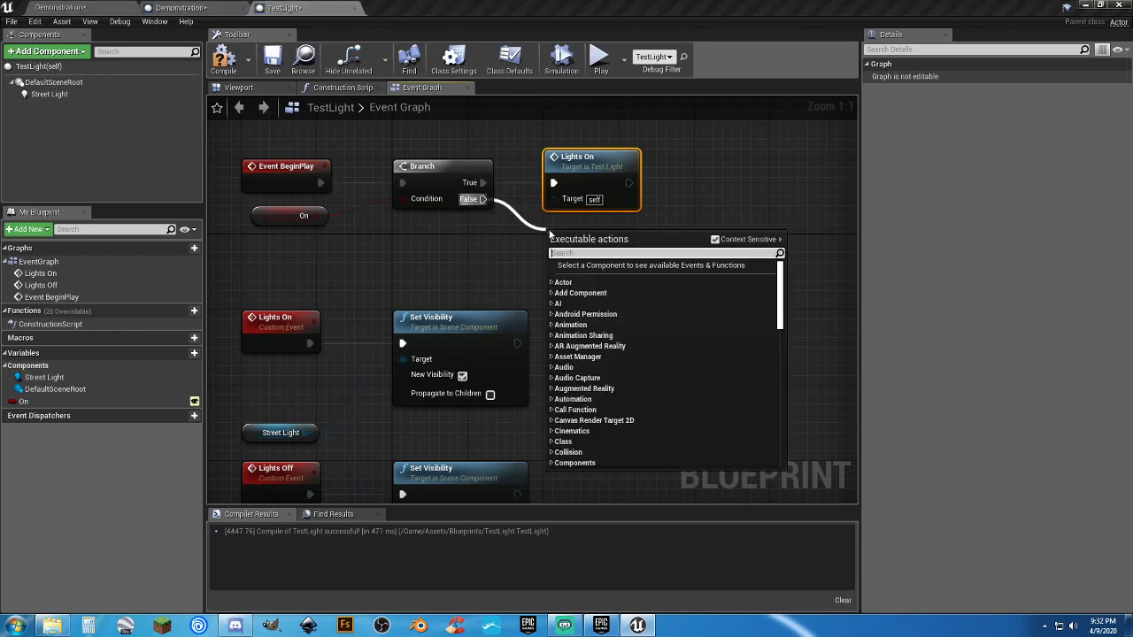
type("lights off")
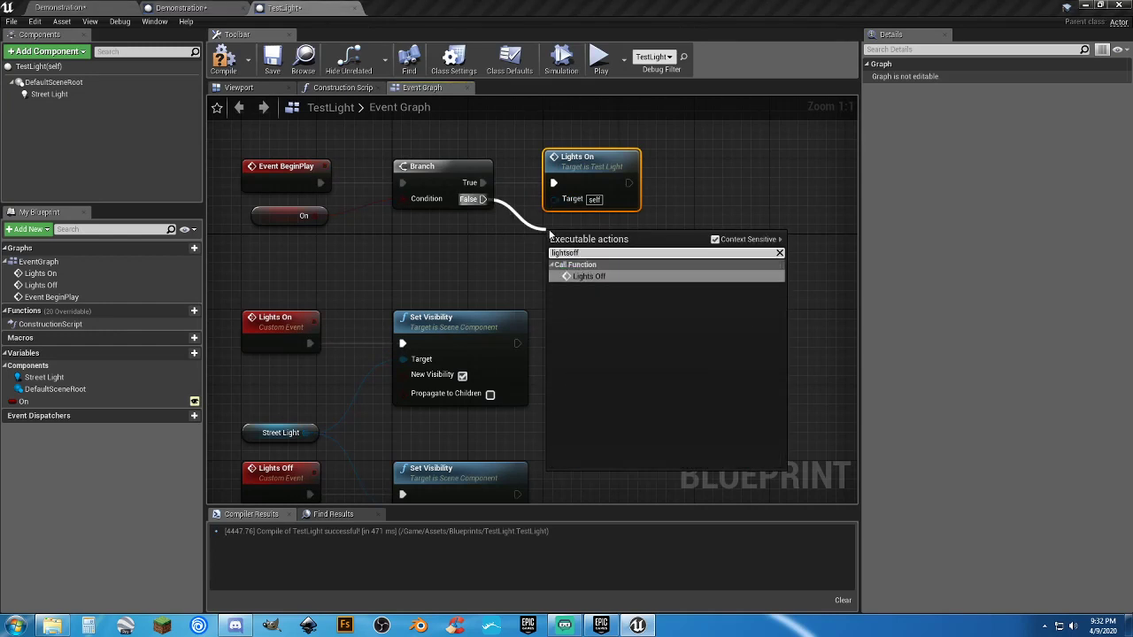
key("Return")
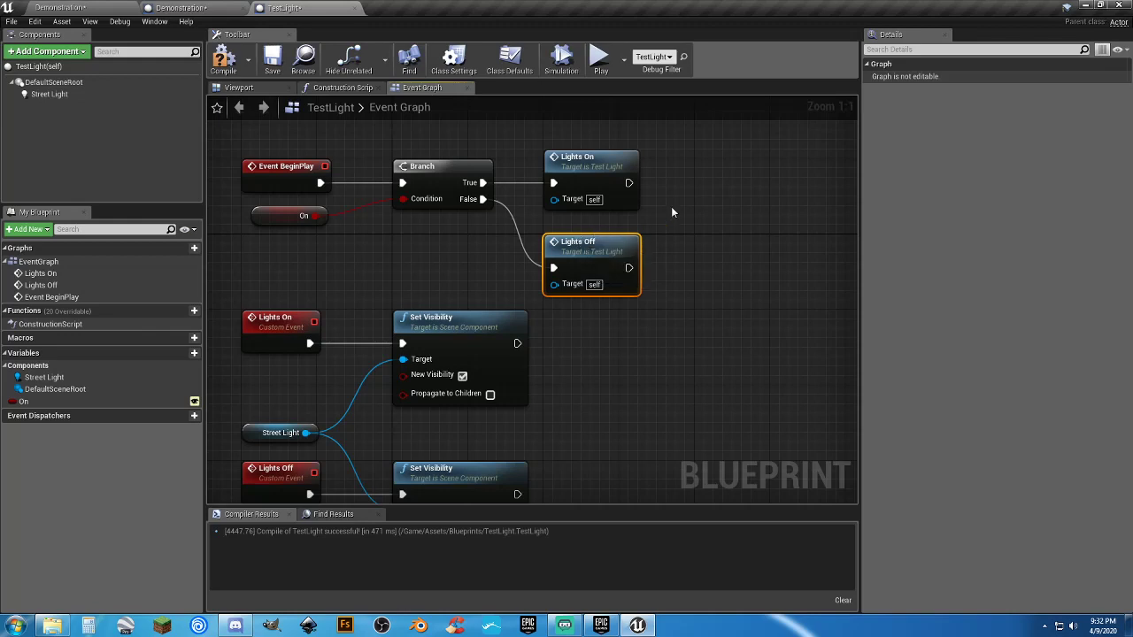
left_click(671, 206)
left_click(223, 58)
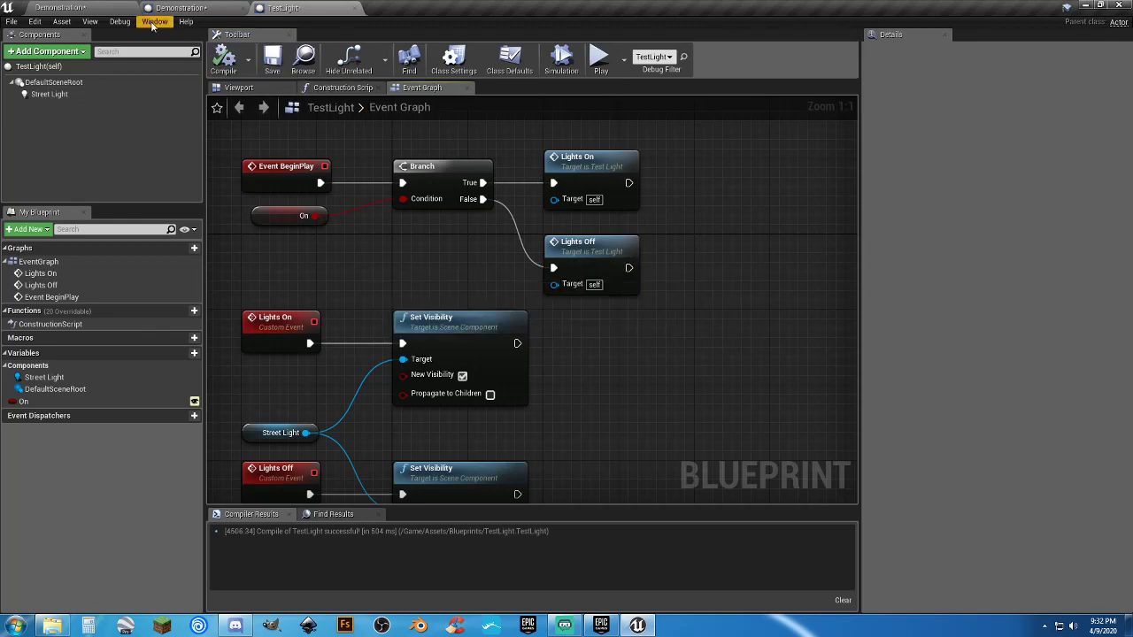
Step: In the Demonstration level, duplicate TestLight along Y to about 55 at the crosswalk's edge and enable On for the copy
left_click(116, 13)
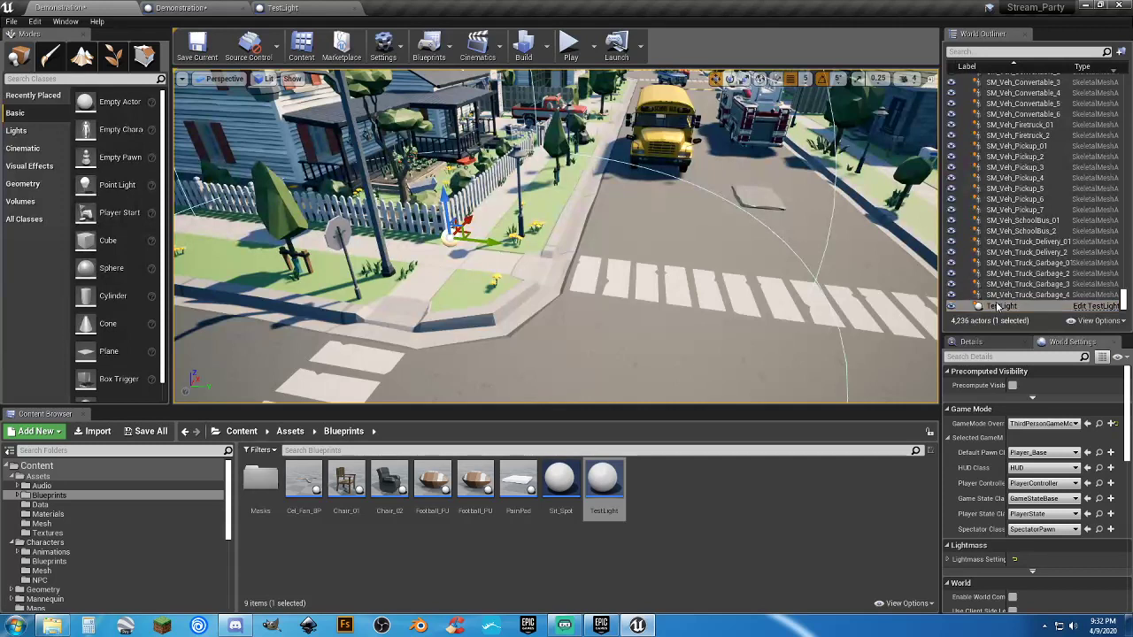
left_click(993, 342)
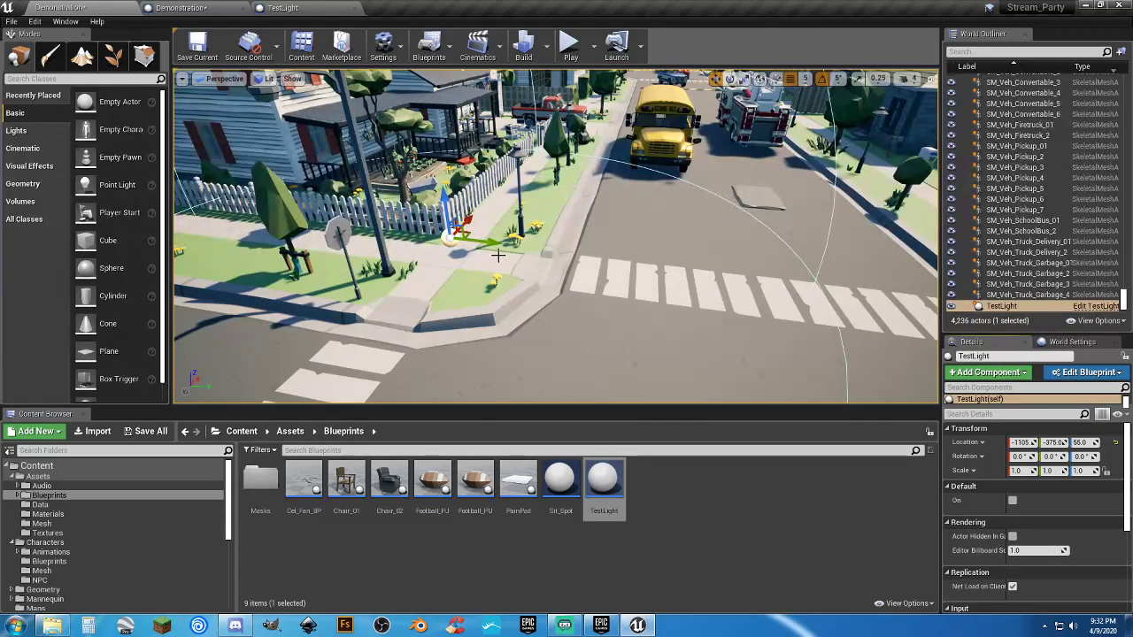
left_click_drag(492, 246, 635, 275, "alt")
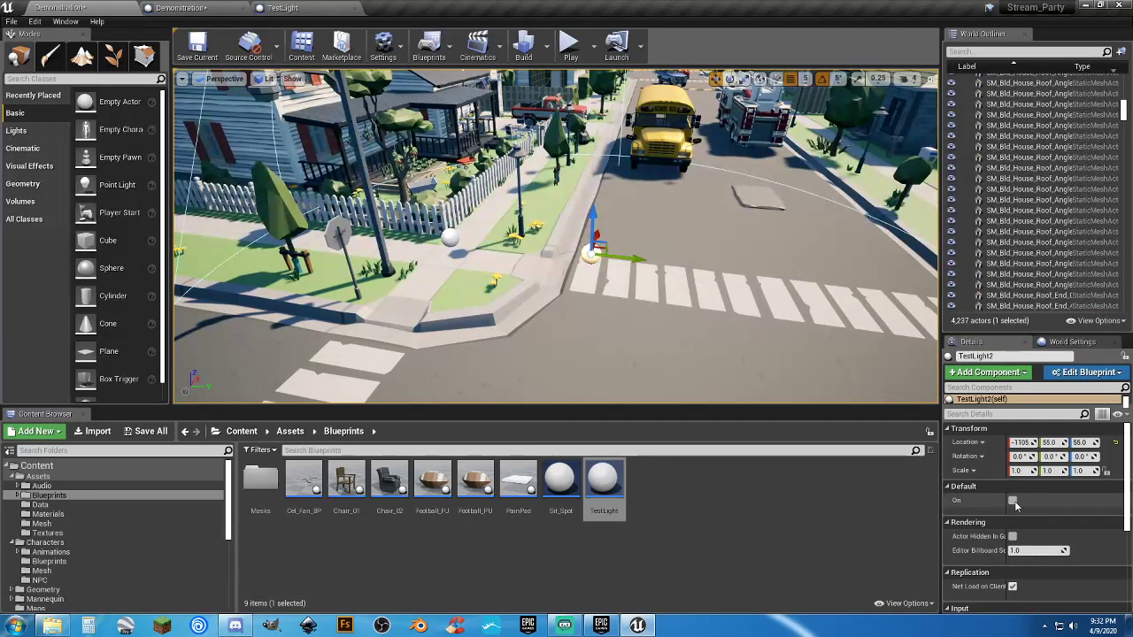
left_click(1013, 502)
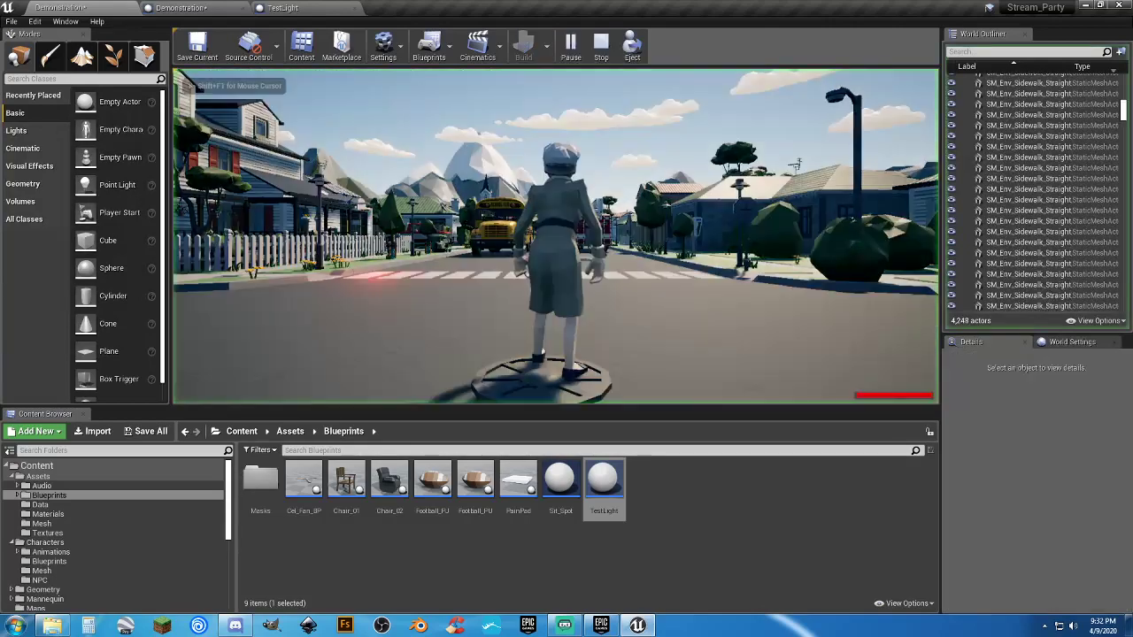
Step: Play the level and walk the character to the street corner to compare the two placed lights, then stop playing
left_click(597, 225)
key("w")
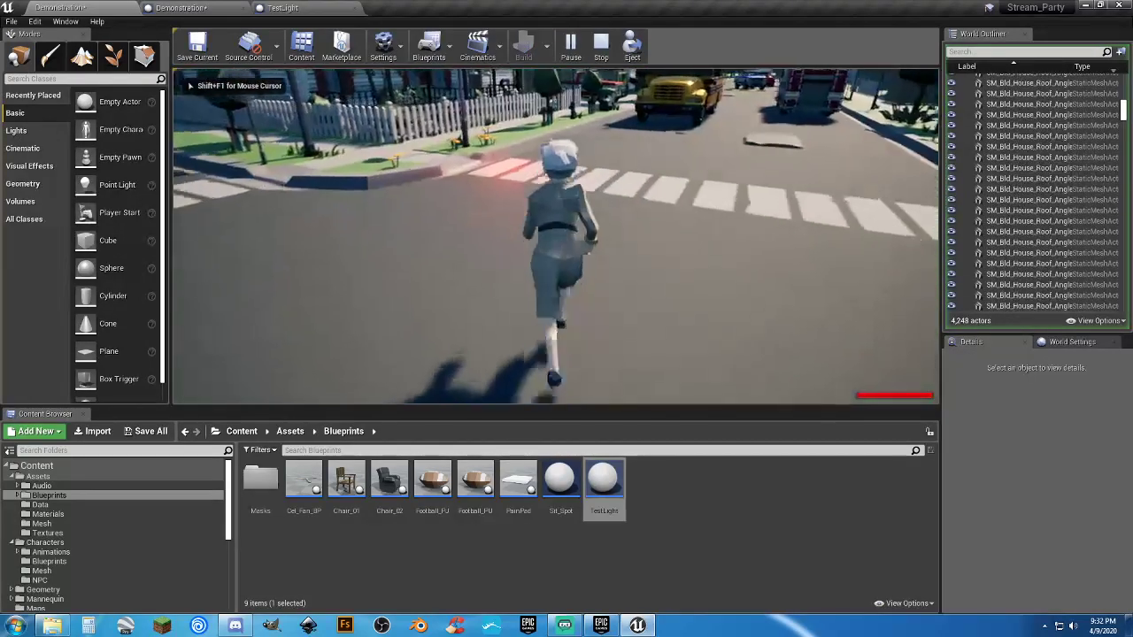
key("w")
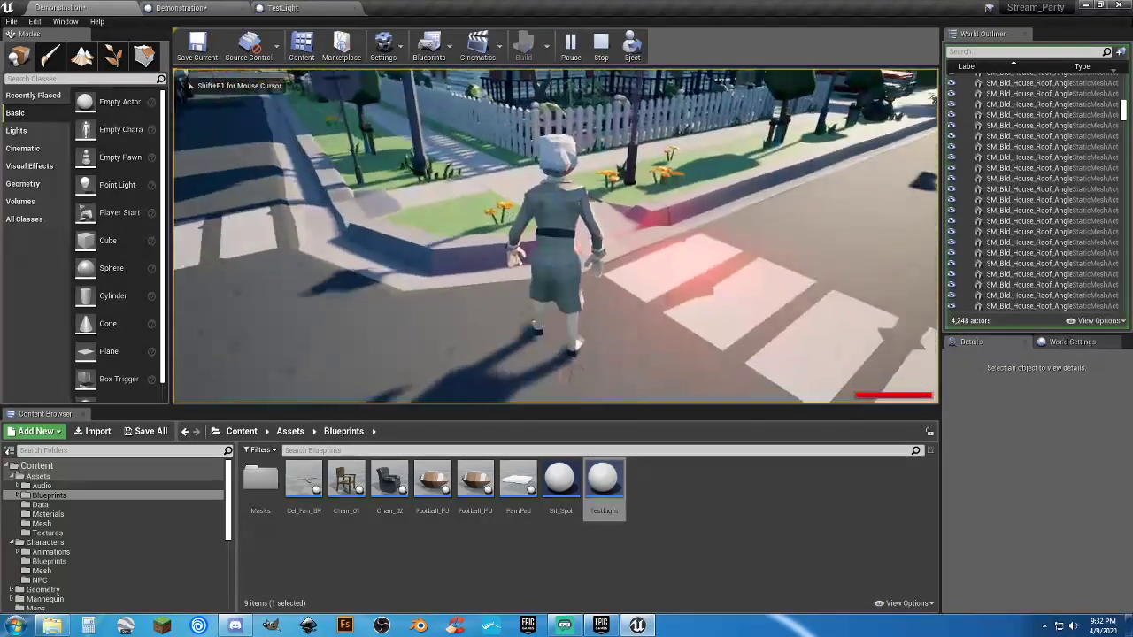
key("w")
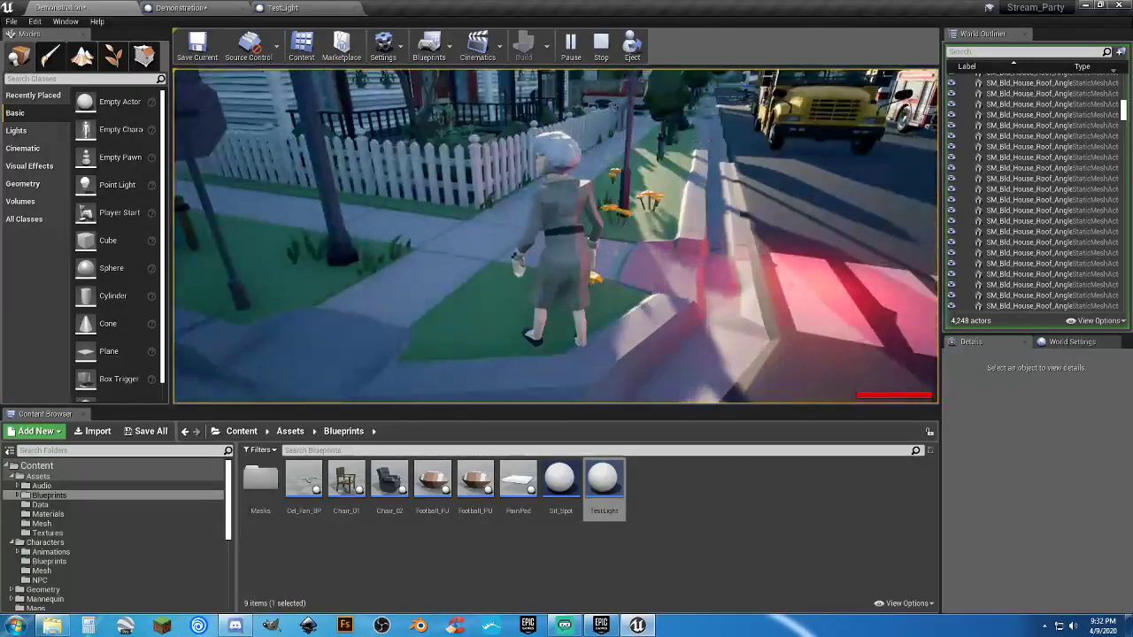
key("w")
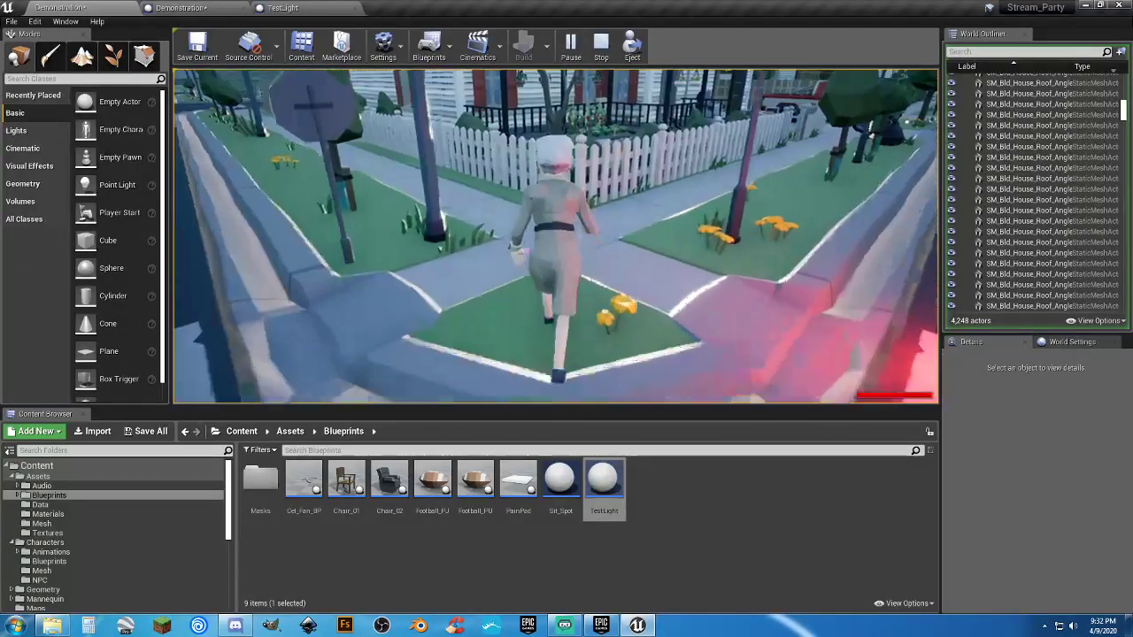
key("s")
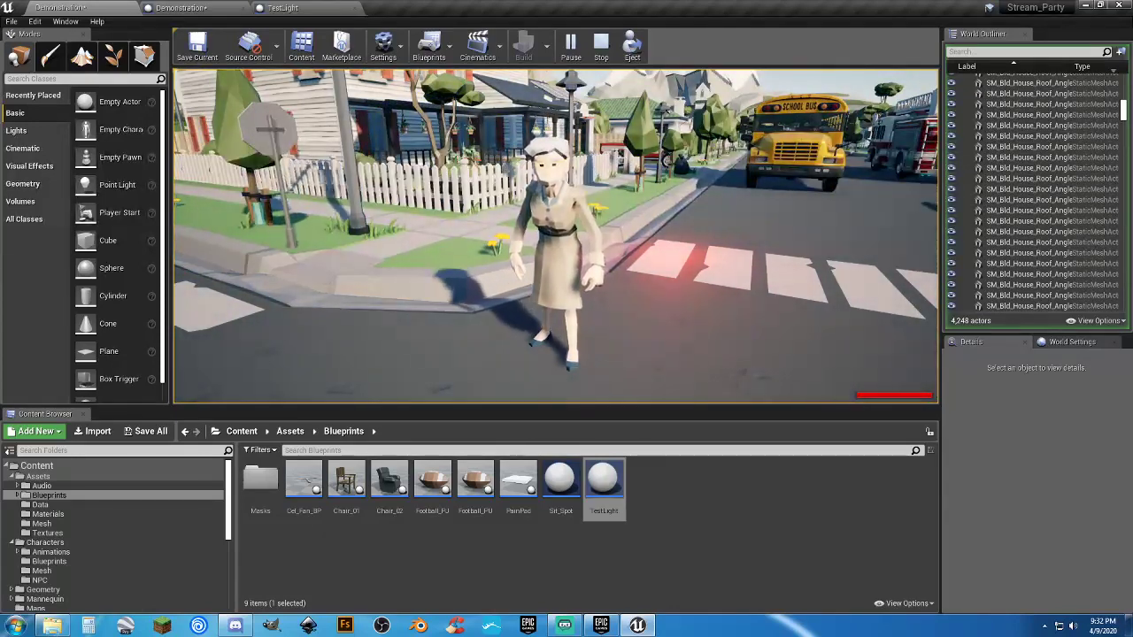
key("Escape")
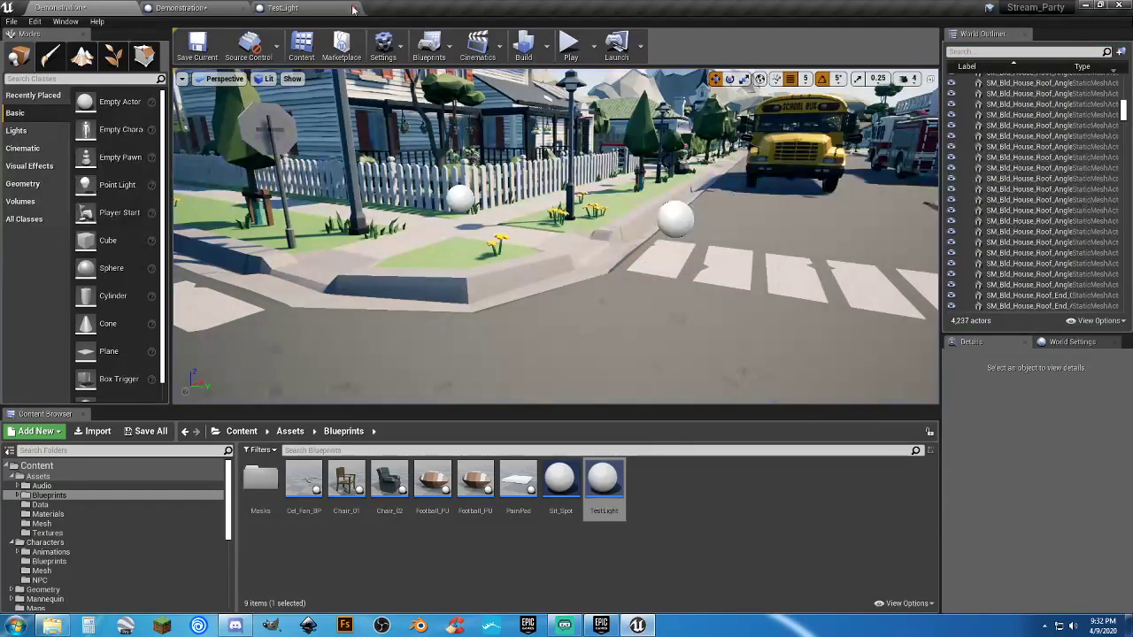
Step: Close the TestLight blueprint and save the Demonstration level
left_click(354, 8)
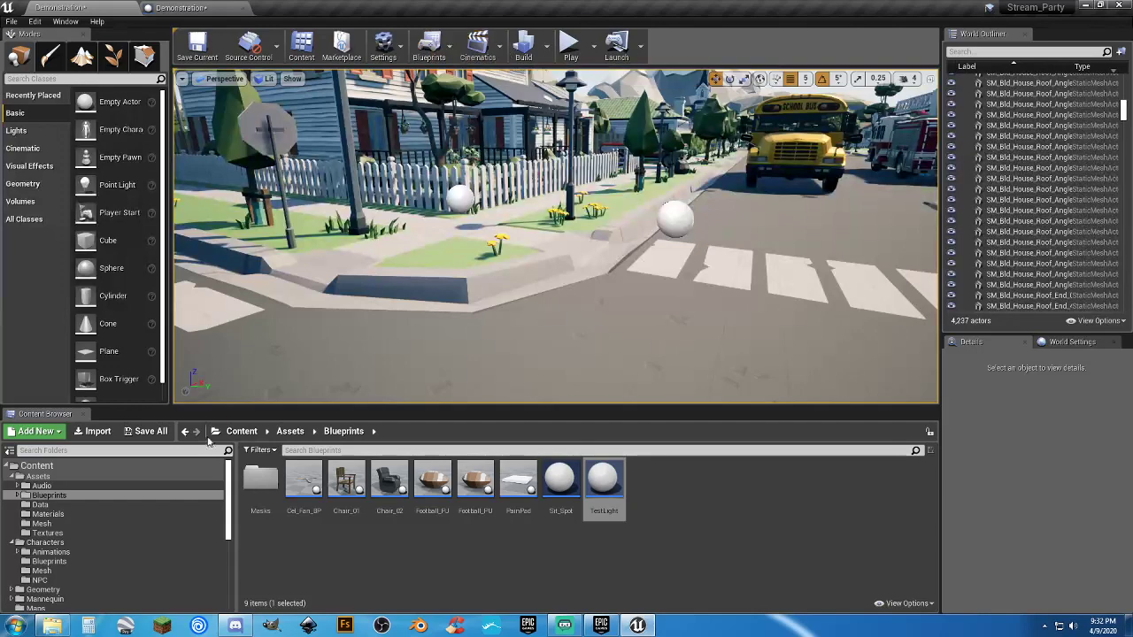
left_click(151, 432)
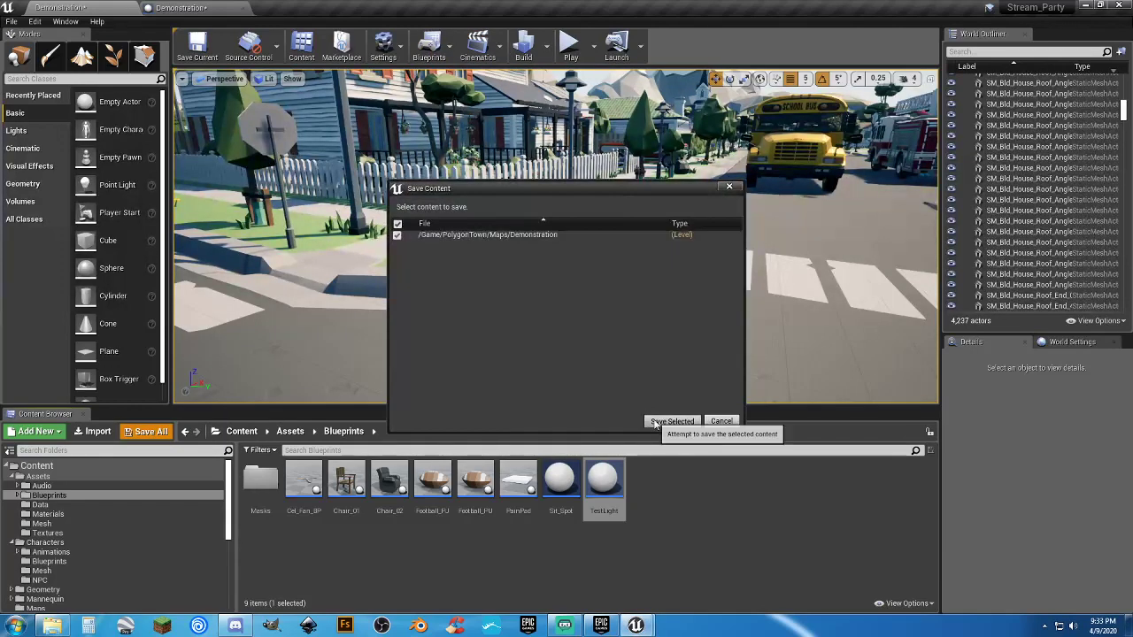
left_click(659, 420)
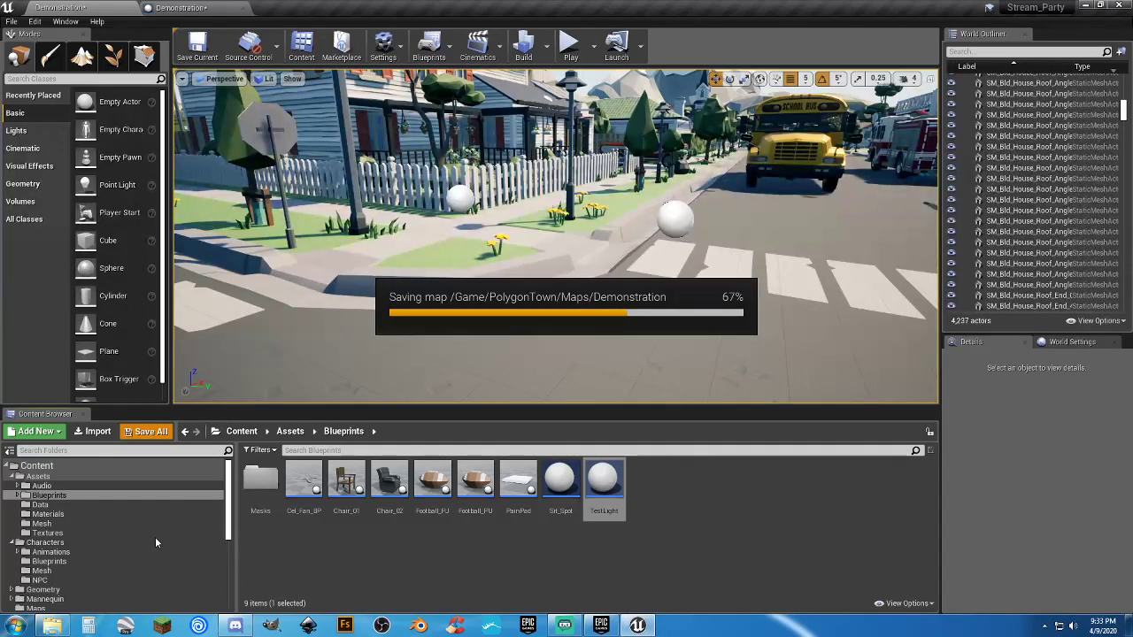
Step: Open the MainMenuMap level from the project's Maps folder
scroll(97, 544, "down", 3)
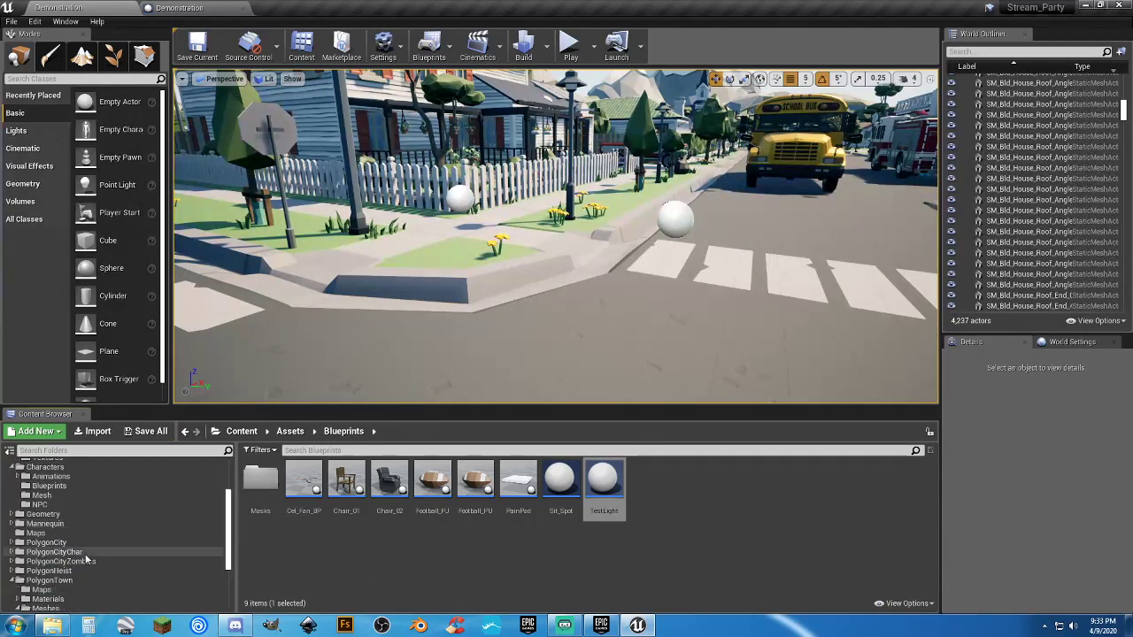
left_click(36, 533)
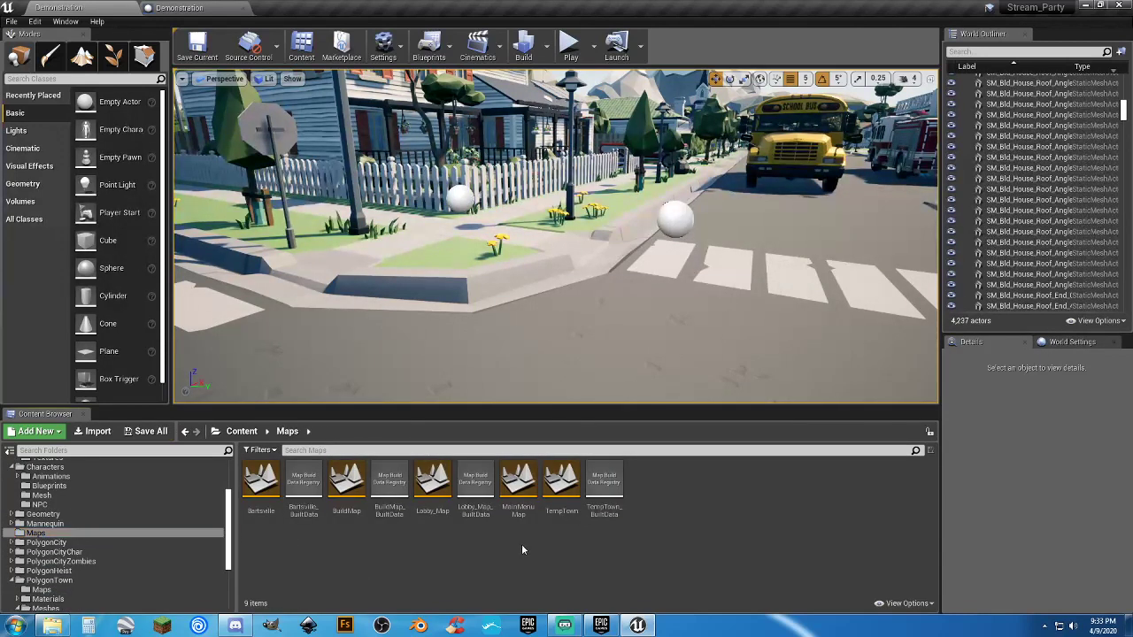
double_click(521, 505)
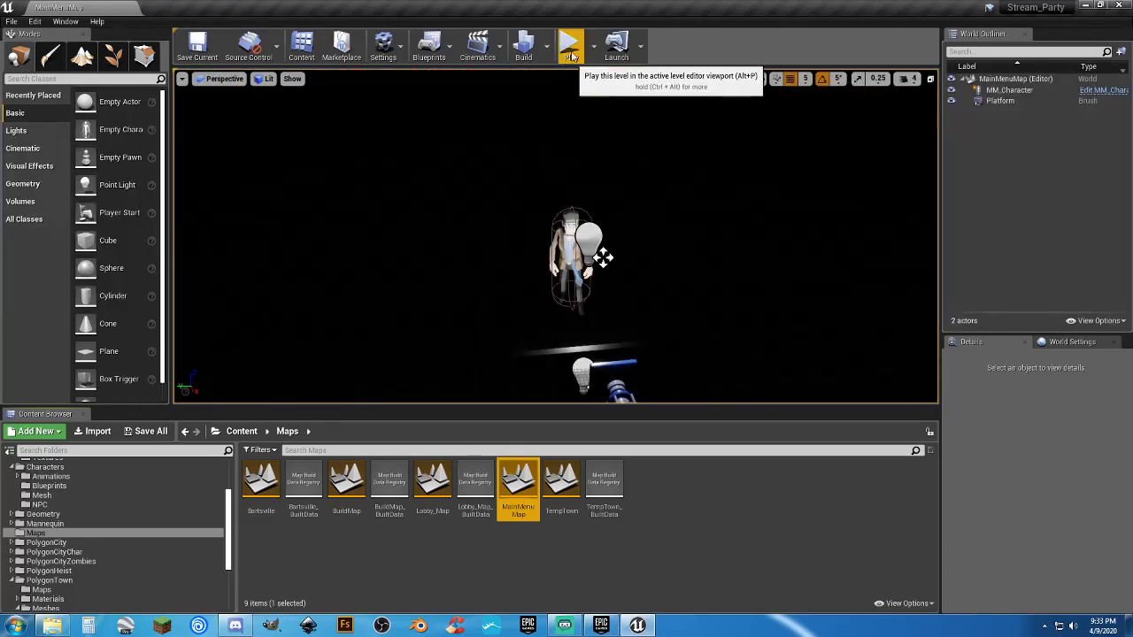
Step: Play MainMenuMap in the viewport and in a new editor window to check the menu character, then stop playing
left_click(584, 55)
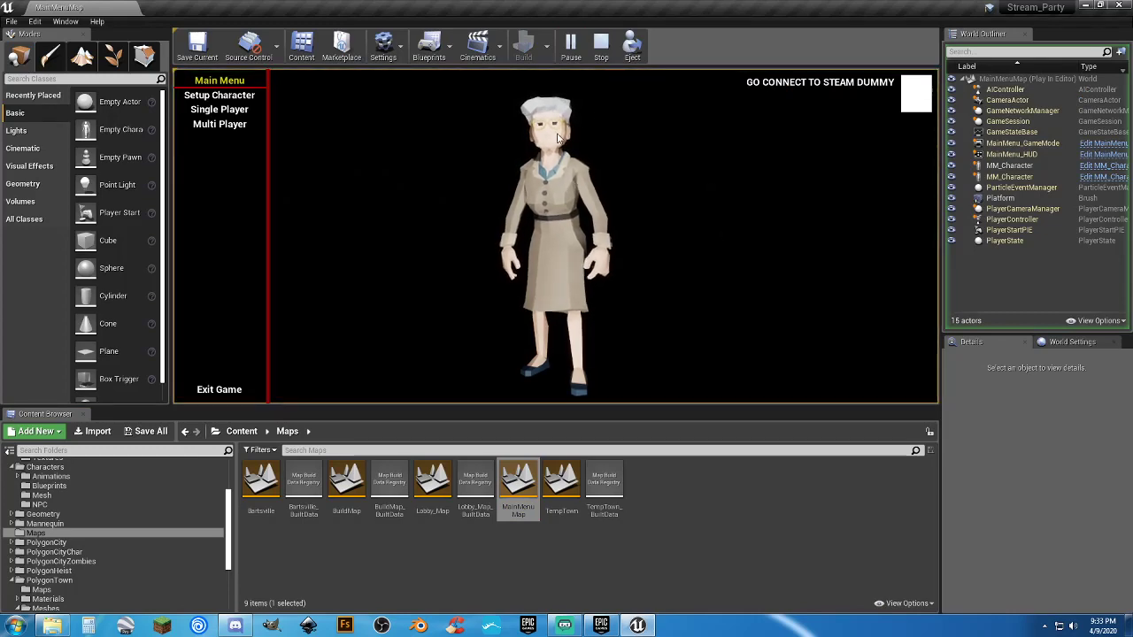
left_click(601, 44)
left_click(593, 46)
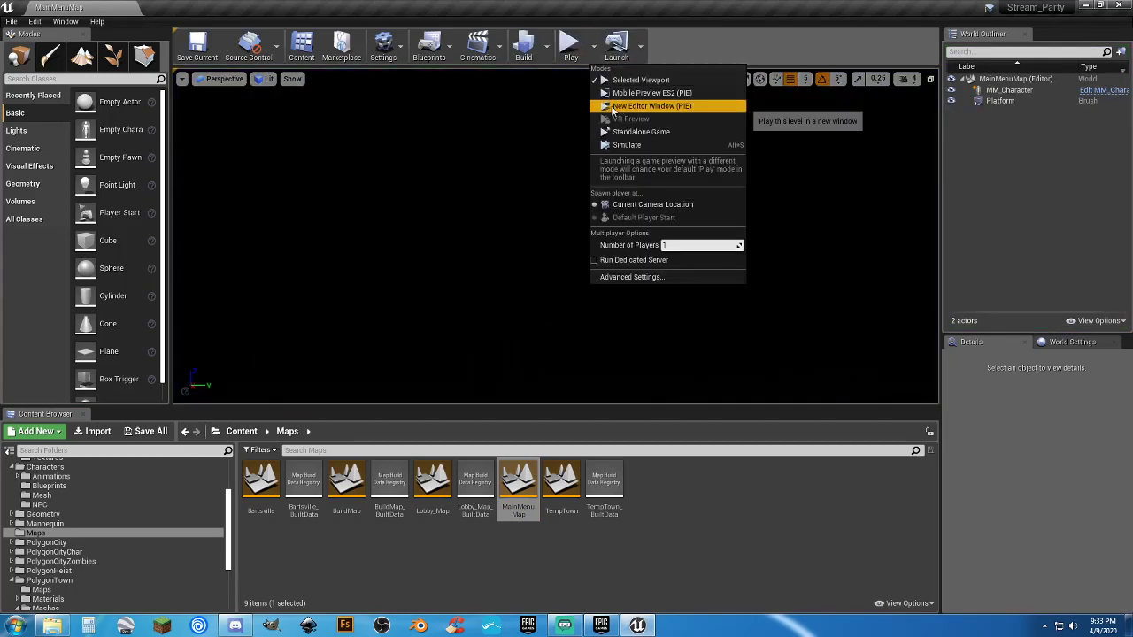
left_click(624, 103)
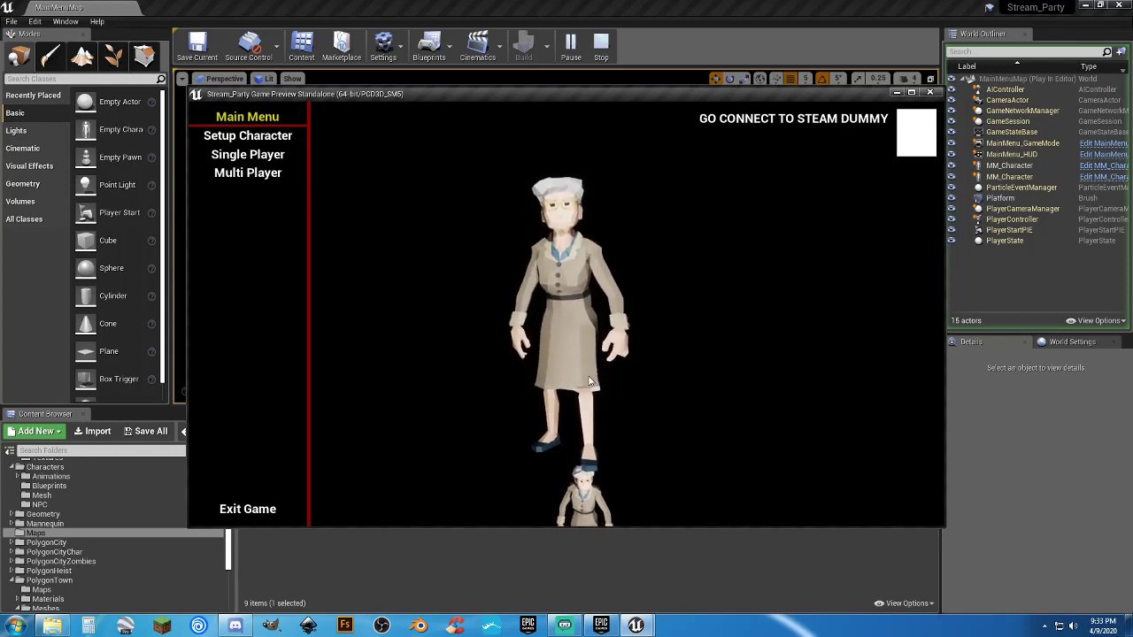
key("Escape")
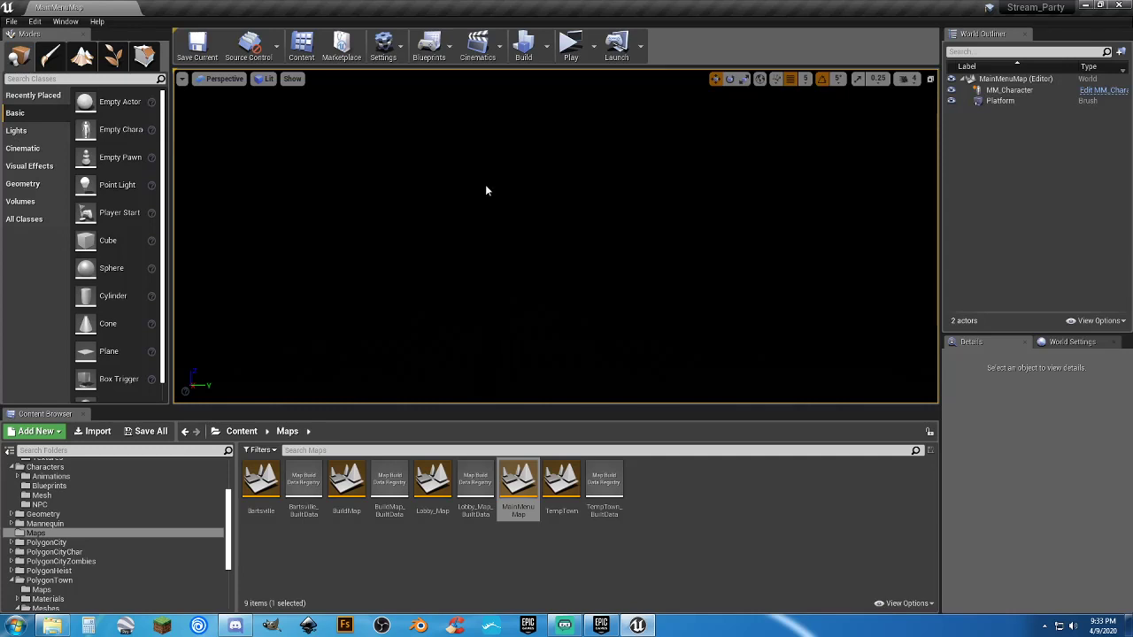
Step: Inspect the MM_Character actor with its attached lights and camera in MainMenuMap, then delete it from the level
double_click(1009, 89)
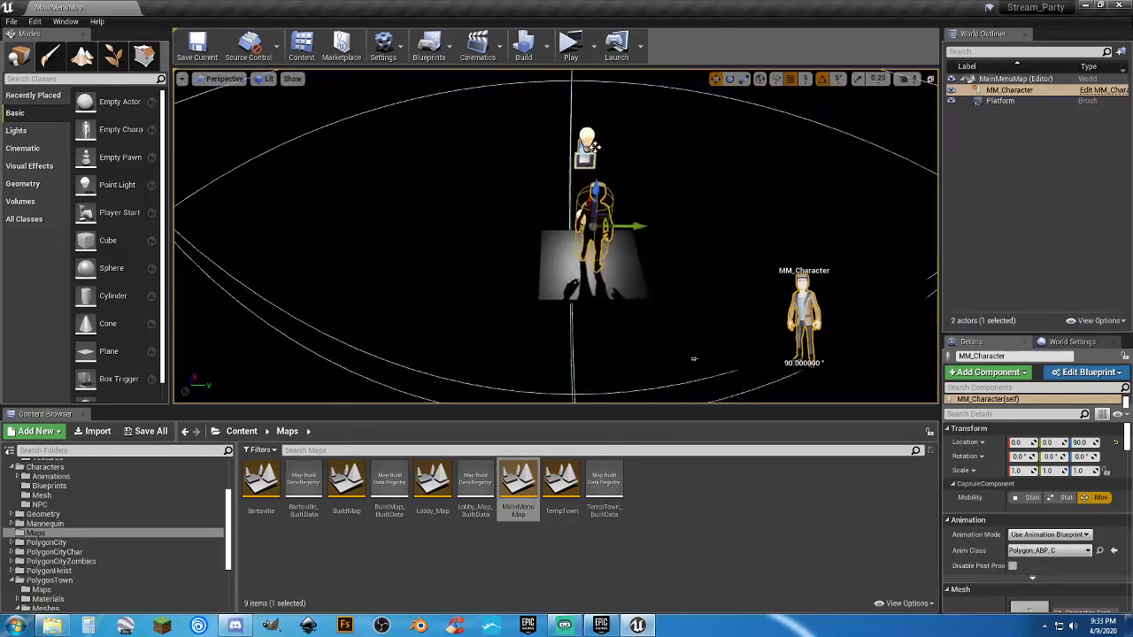
left_click_drag(731, 211, 602, 182, "alt")
right_click_drag(729, 202, 779, 201, "alt")
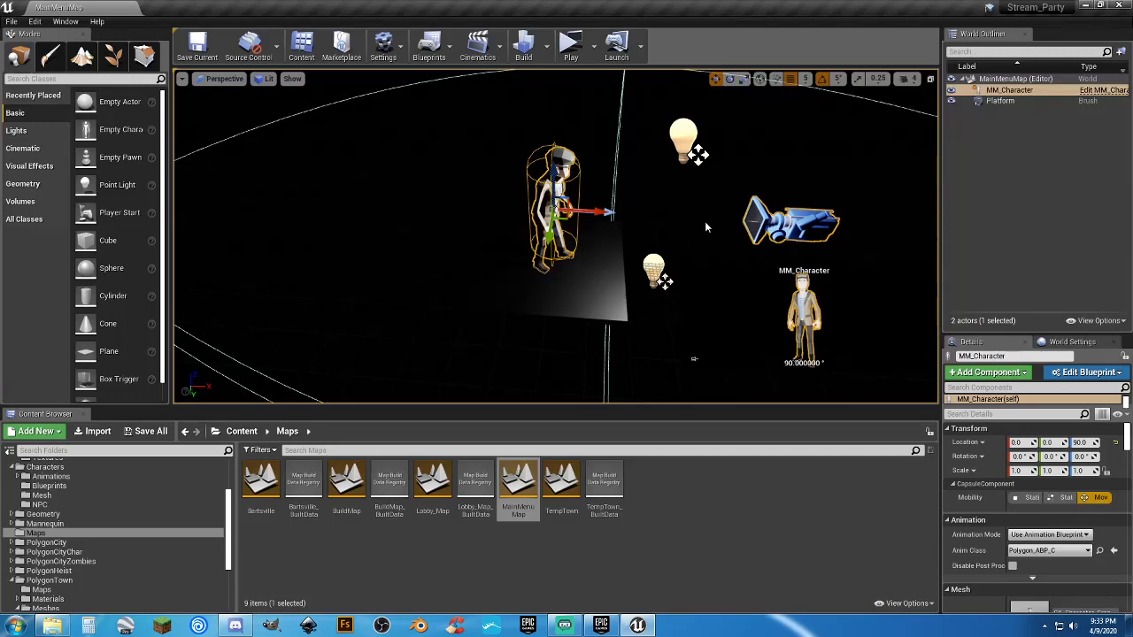
key("Delete")
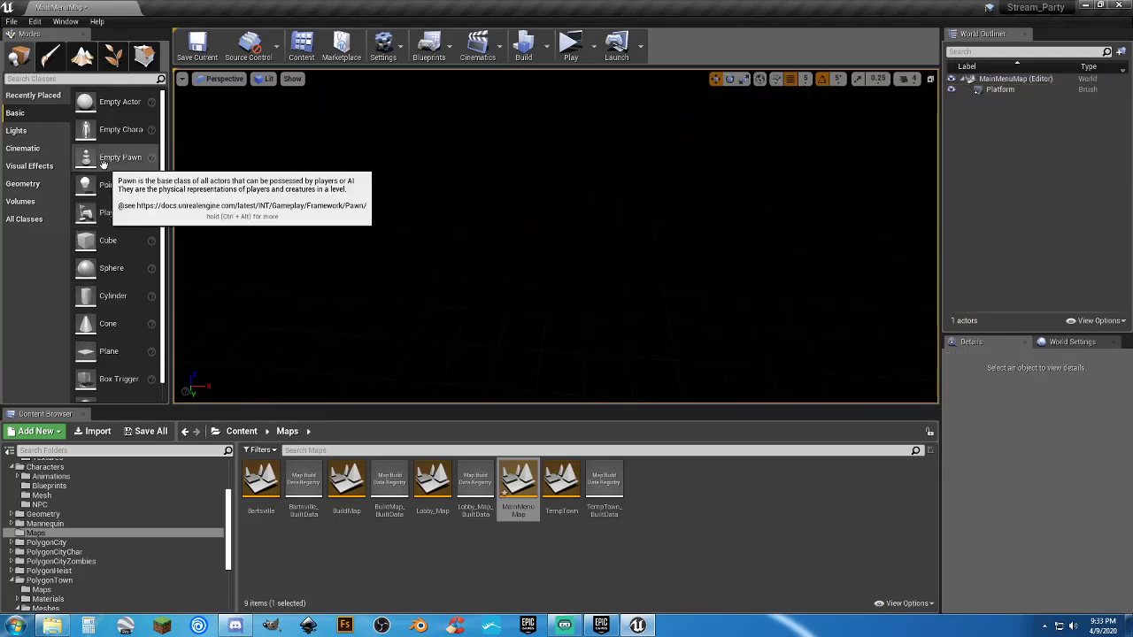
Step: Place a Player Start in the empty MainMenuMap level and set its Y location to 0
left_click_drag(85, 213, 548, 225)
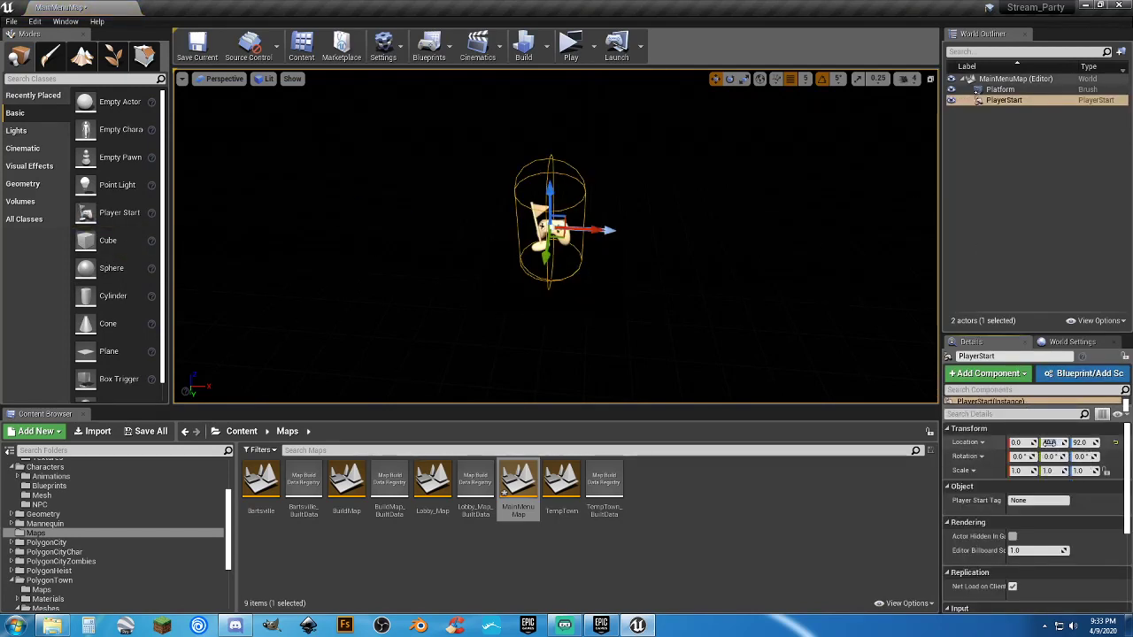
type("0")
key("Tab")
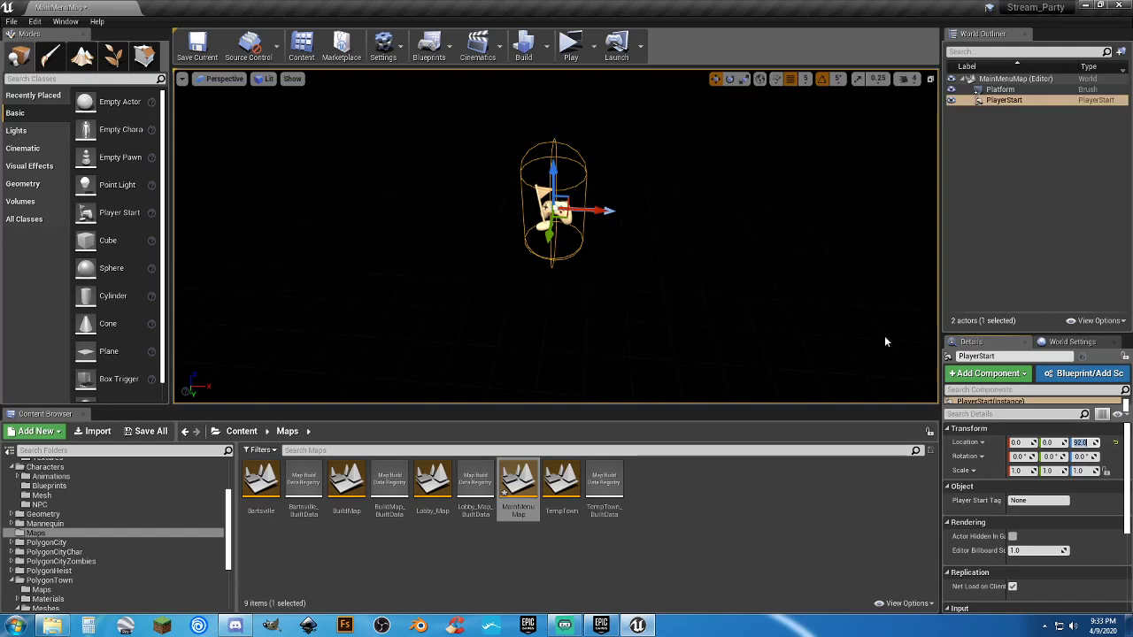
Step: Play MainMenuMap and test switching the menu character between Female and Male in Setup Character, ending on Male
left_click(571, 44)
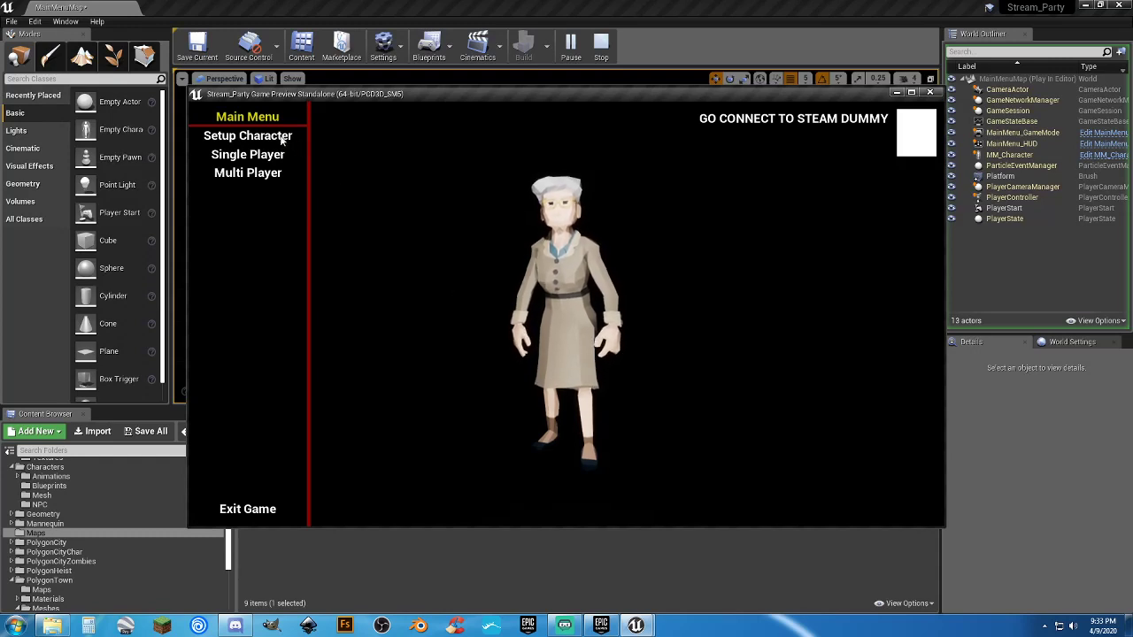
left_click(248, 135)
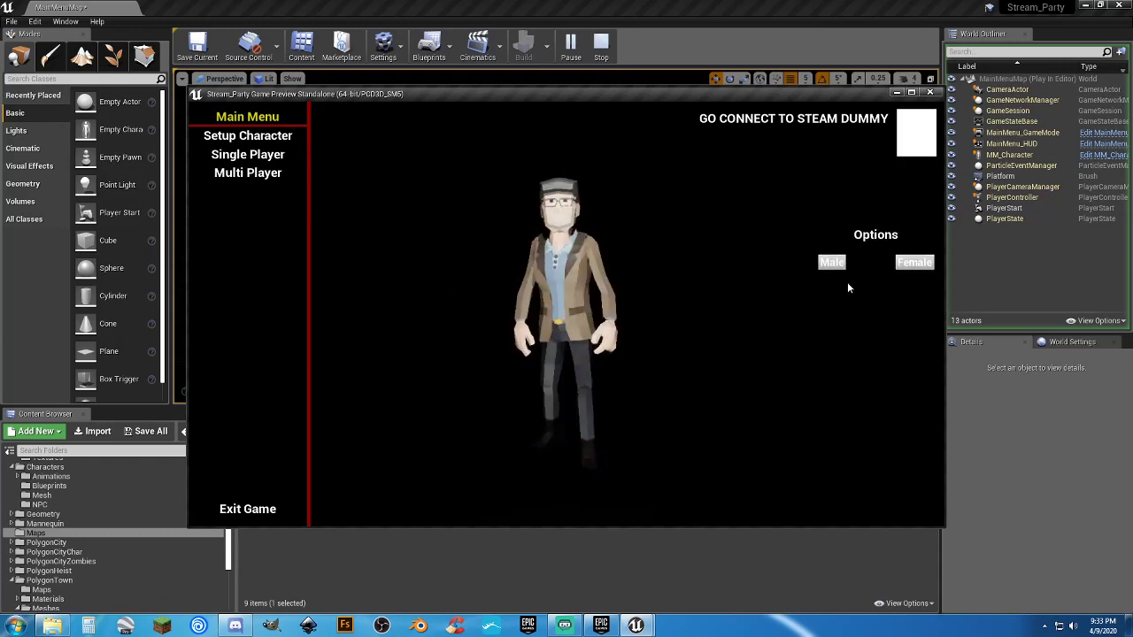
left_click(915, 263)
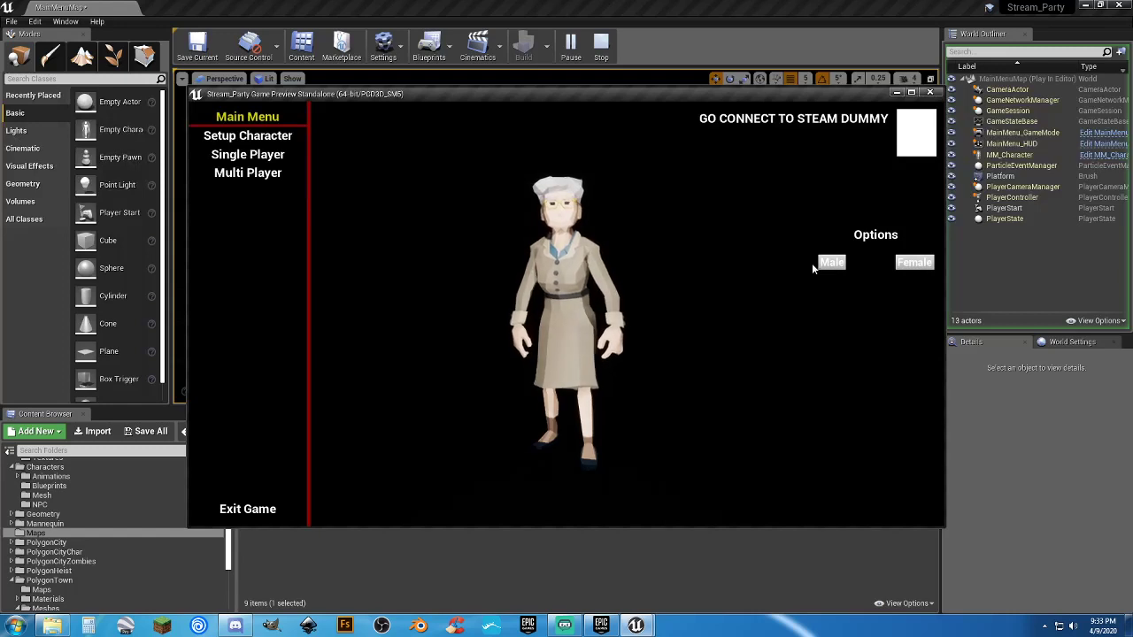
left_click(832, 263)
left_click(915, 263)
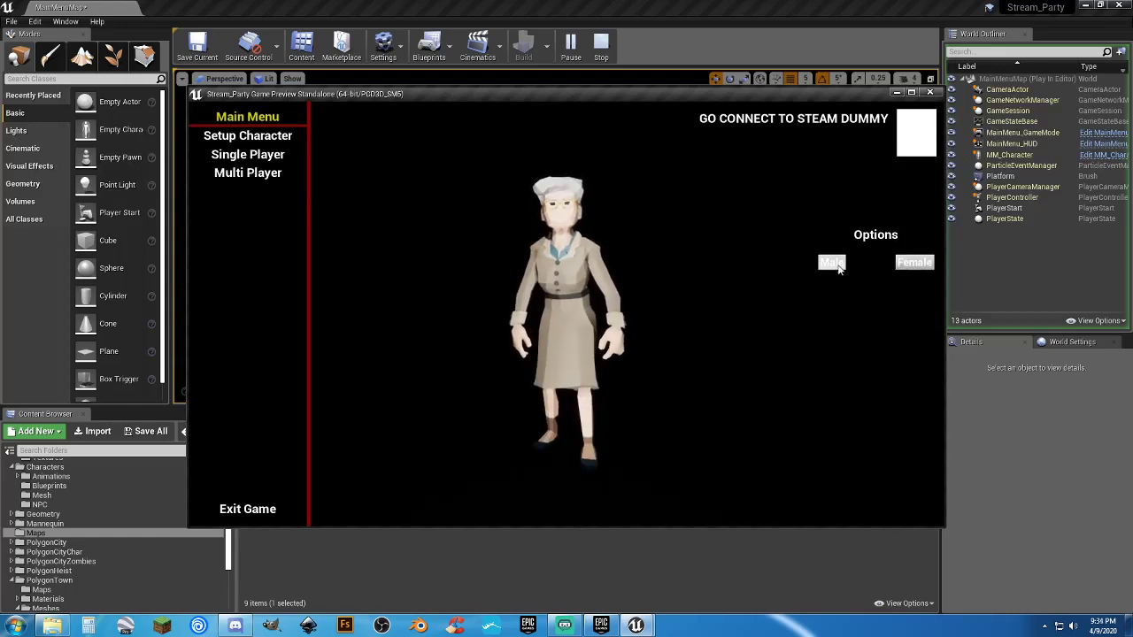
left_click(832, 263)
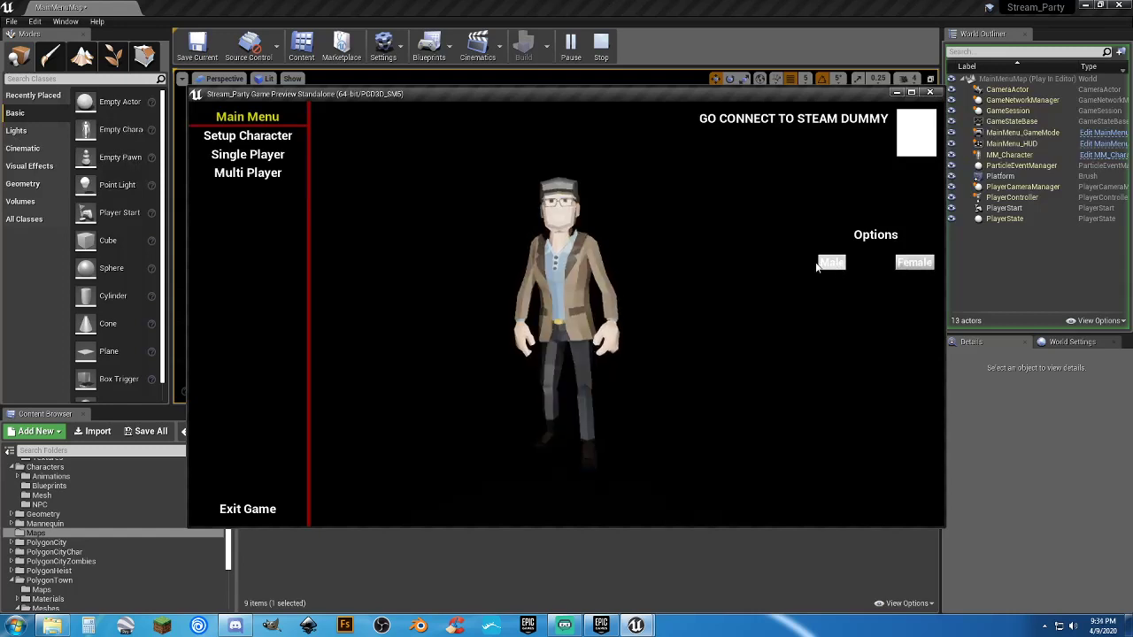
Step: Start Single Player and test walking into the office, sitting on the desk chair and standing up again
left_click(248, 155)
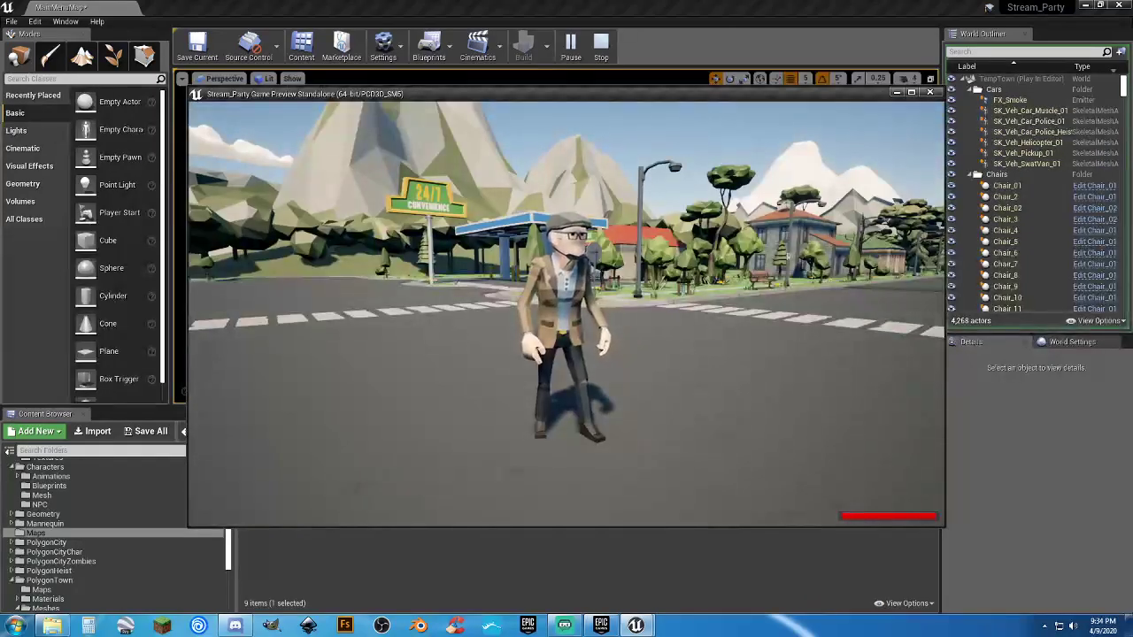
key("w")
key("s")
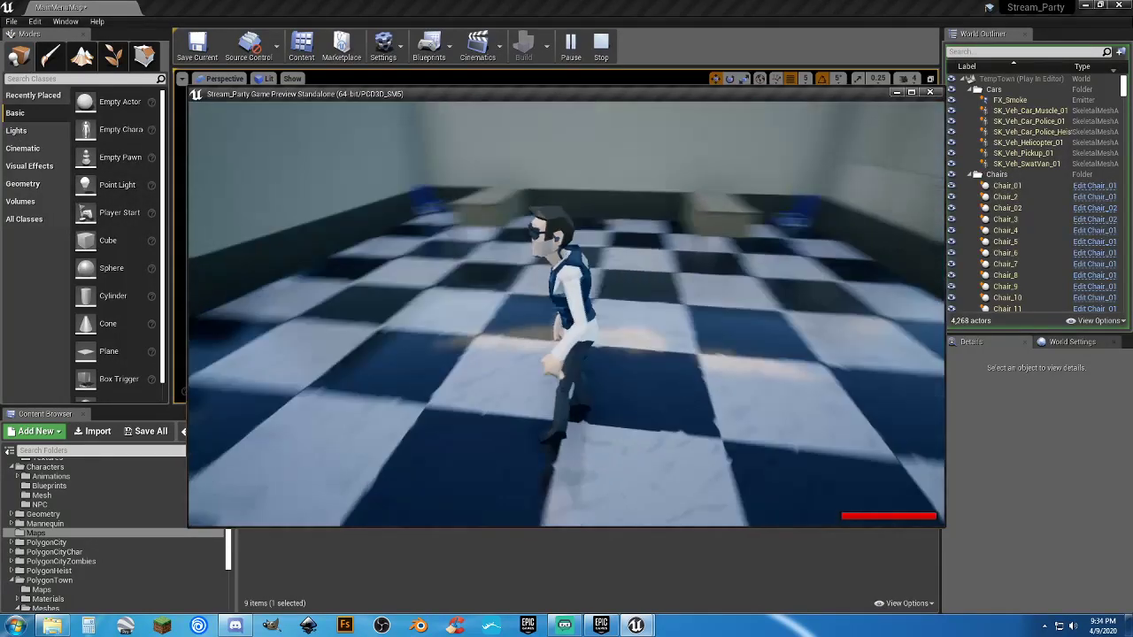
key("w")
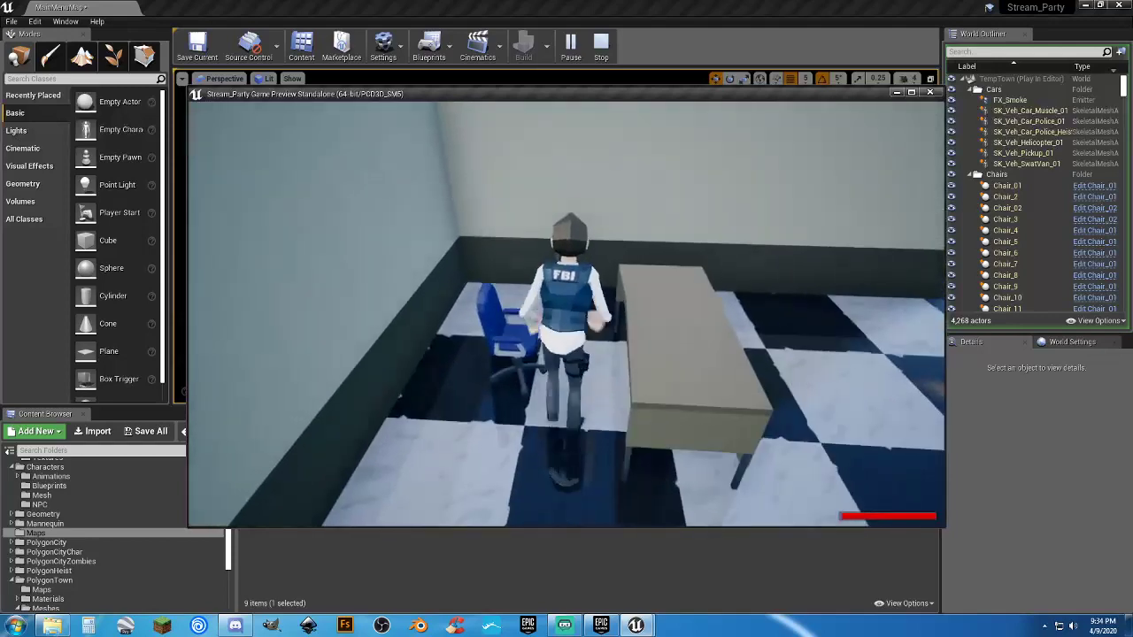
key("e")
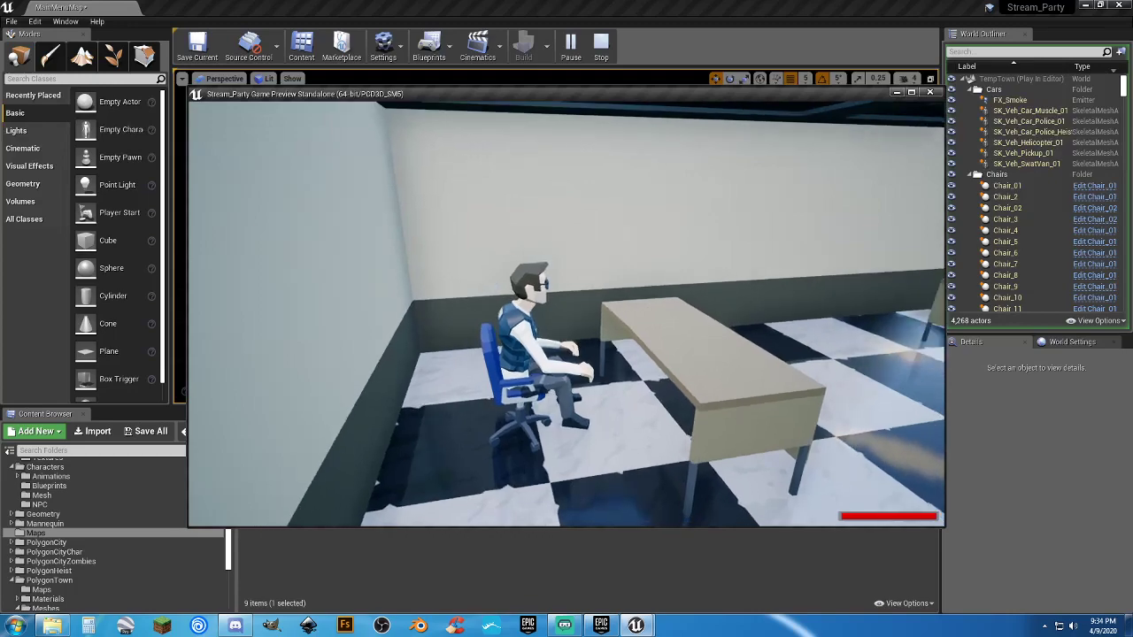
key("e")
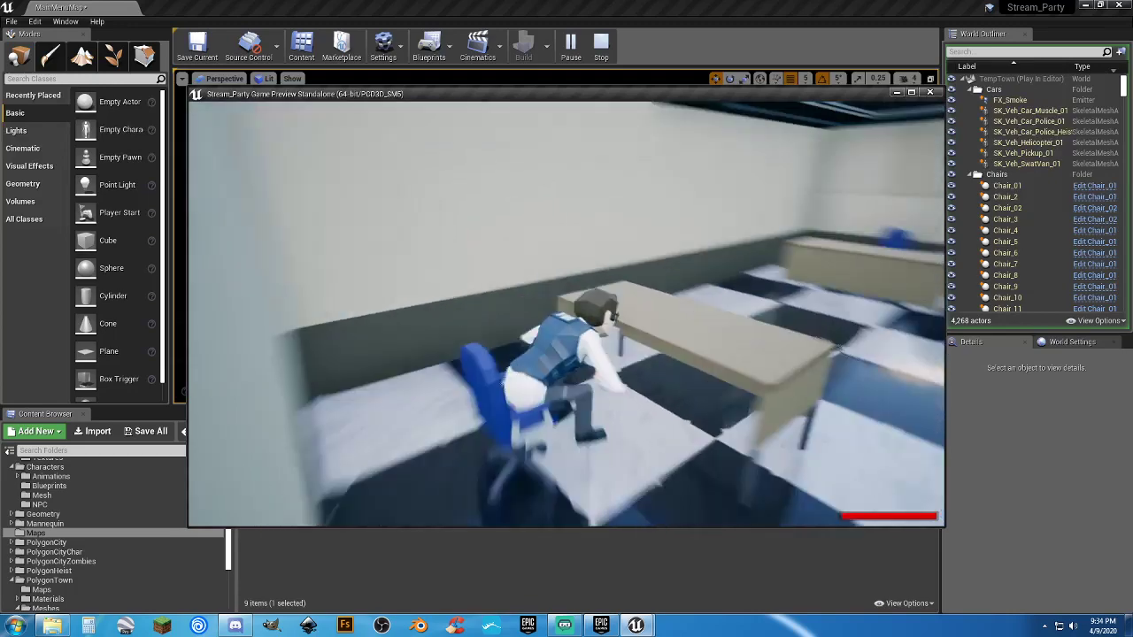
key("w")
key("d")
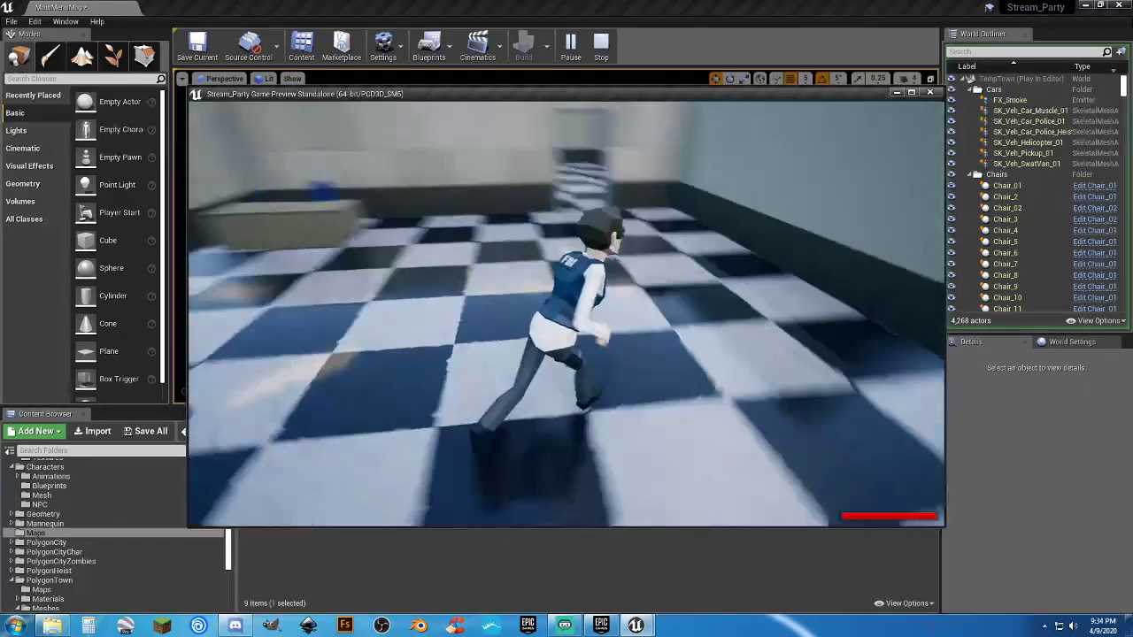
Step: Explore TempTown as the player character, checking the street, the roadside bench, and a house's bathroom and staircase
key("w")
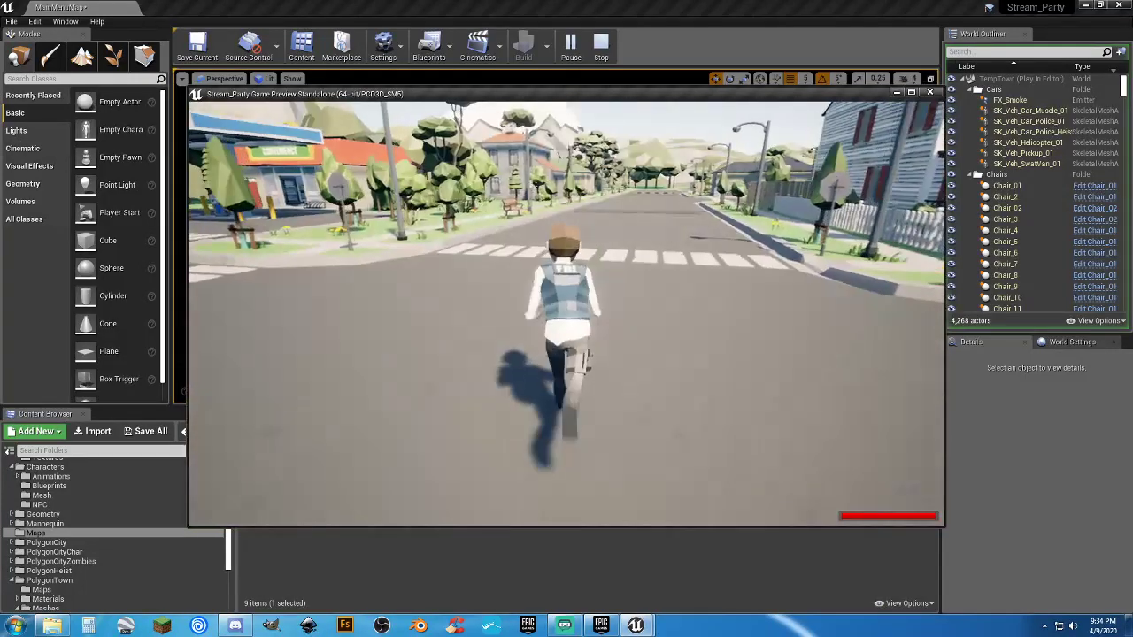
key("w")
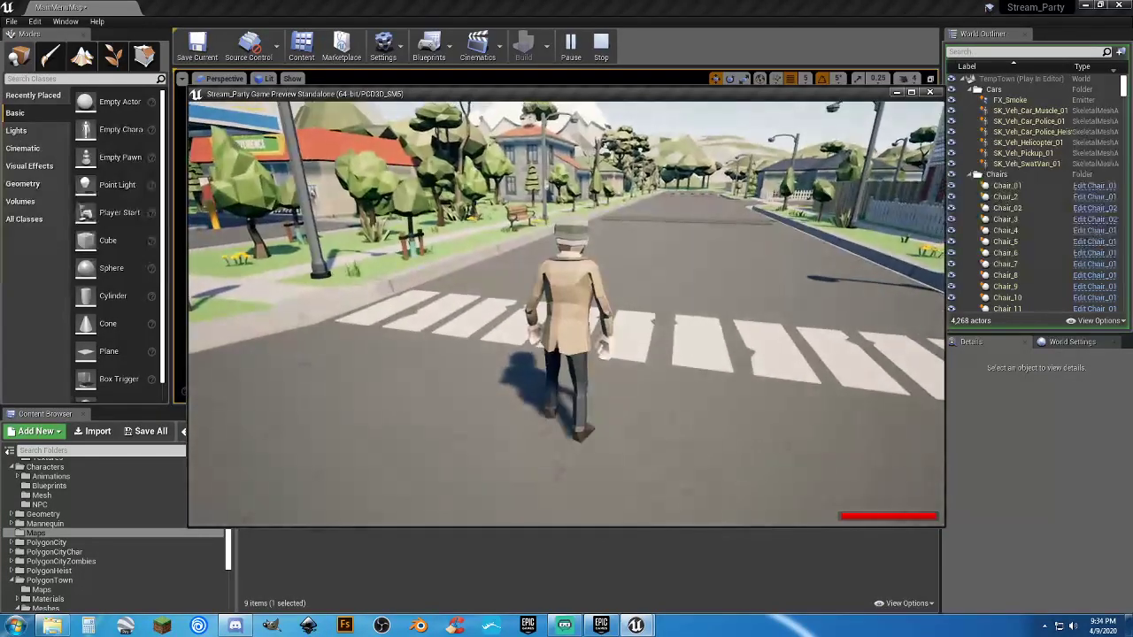
key("w")
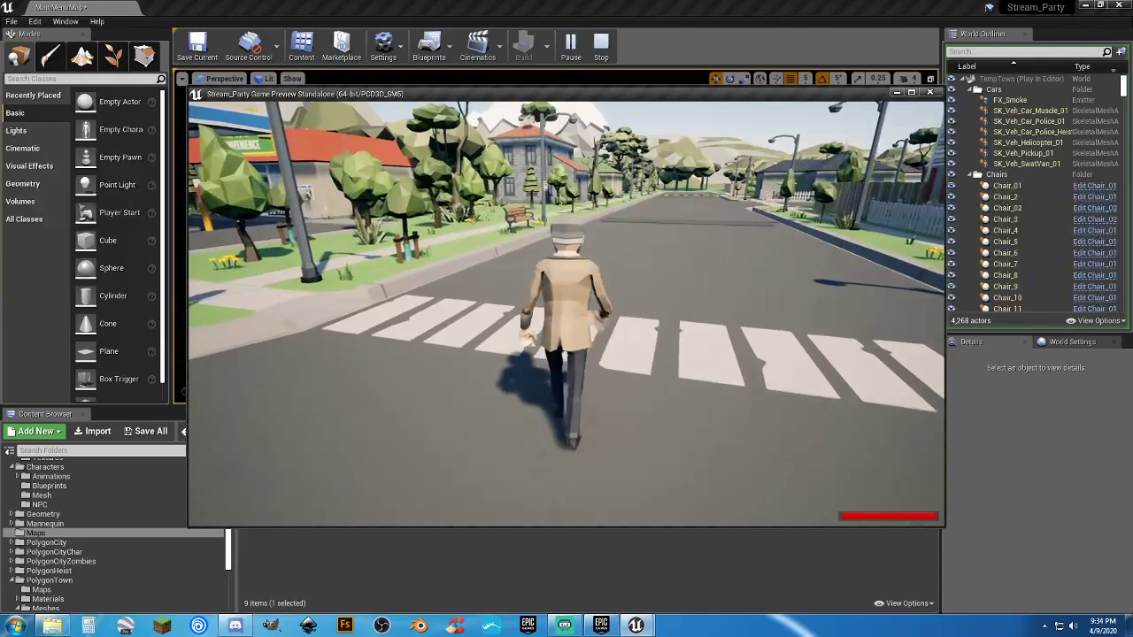
key("w")
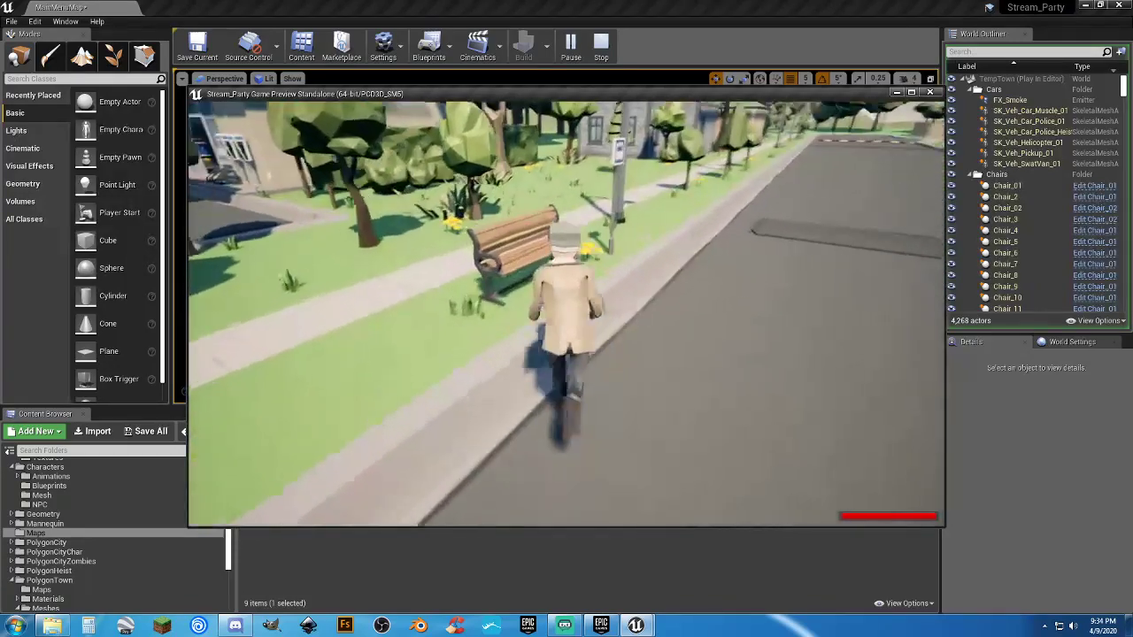
key("e")
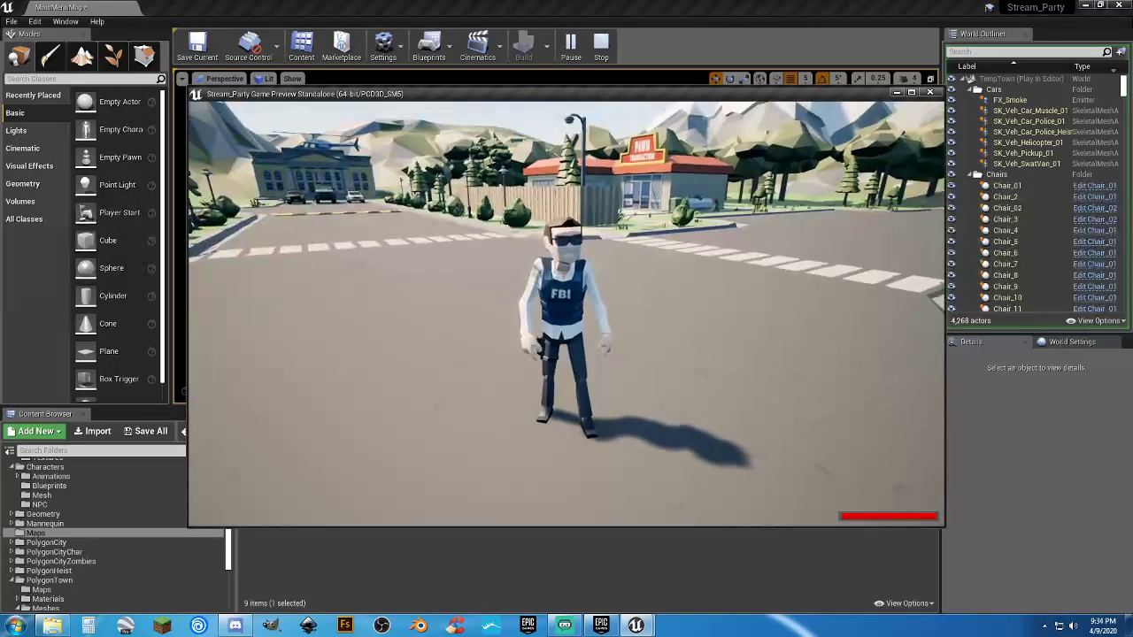
key("w")
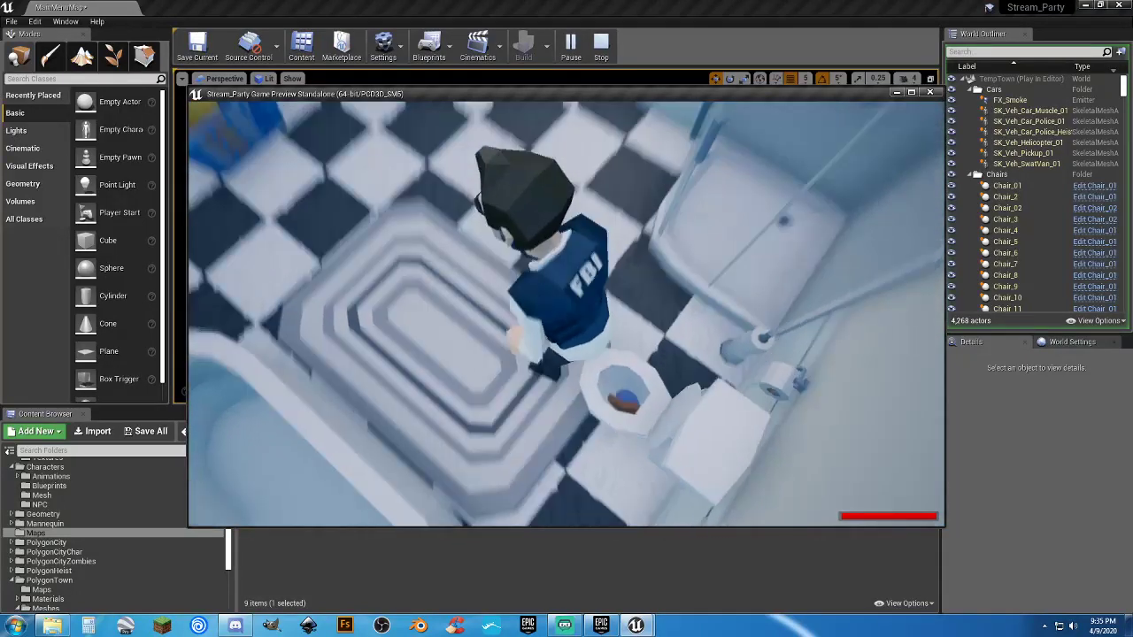
key("w")
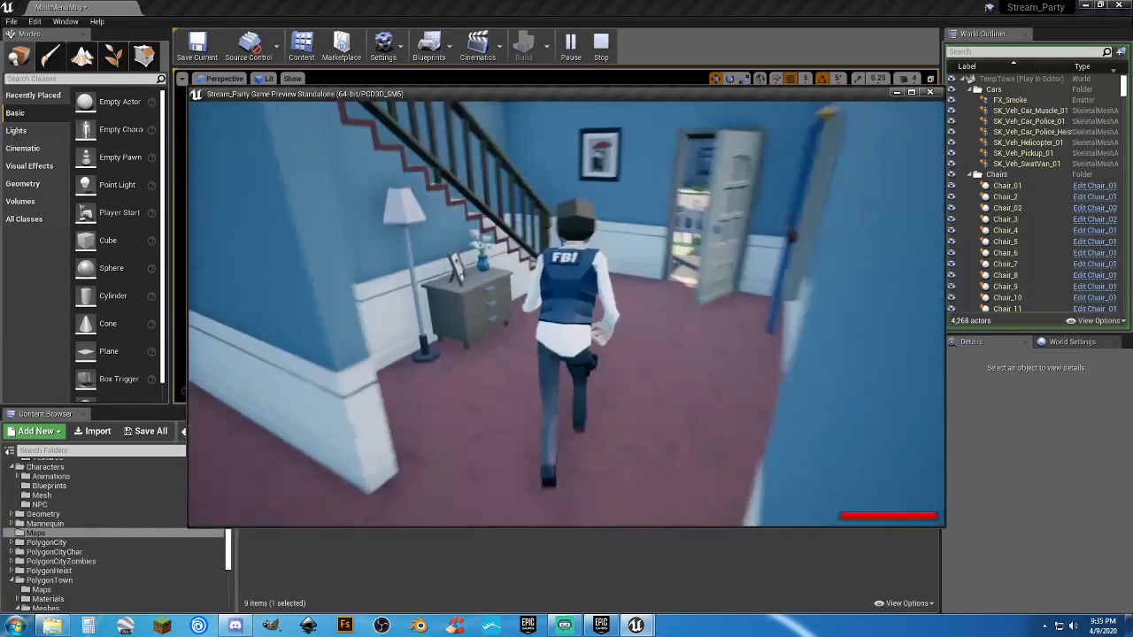
key("w")
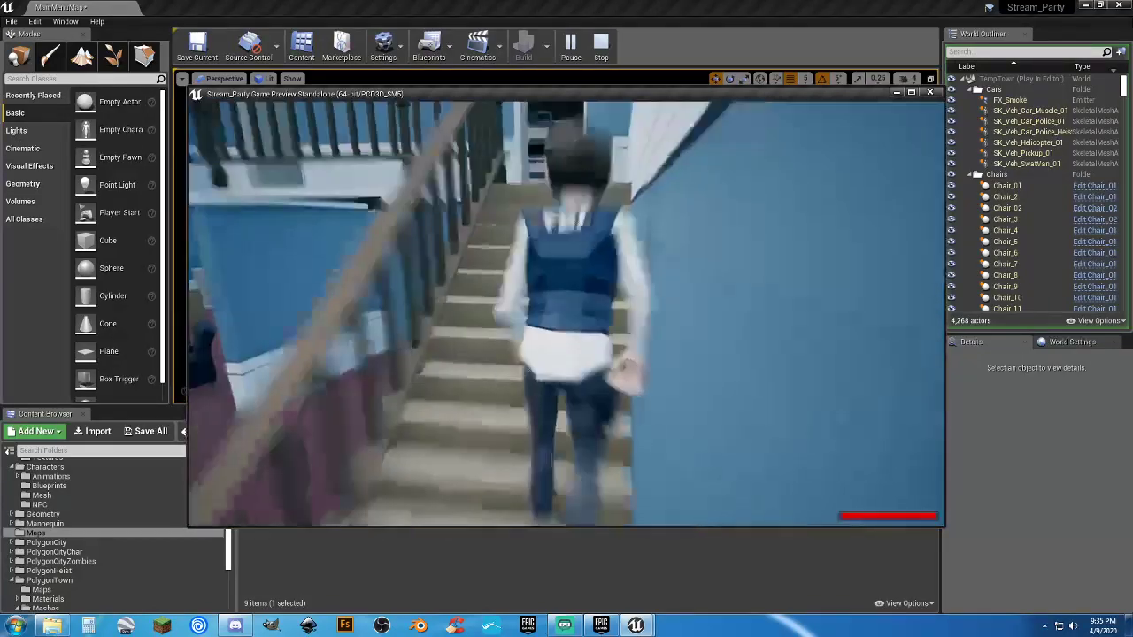
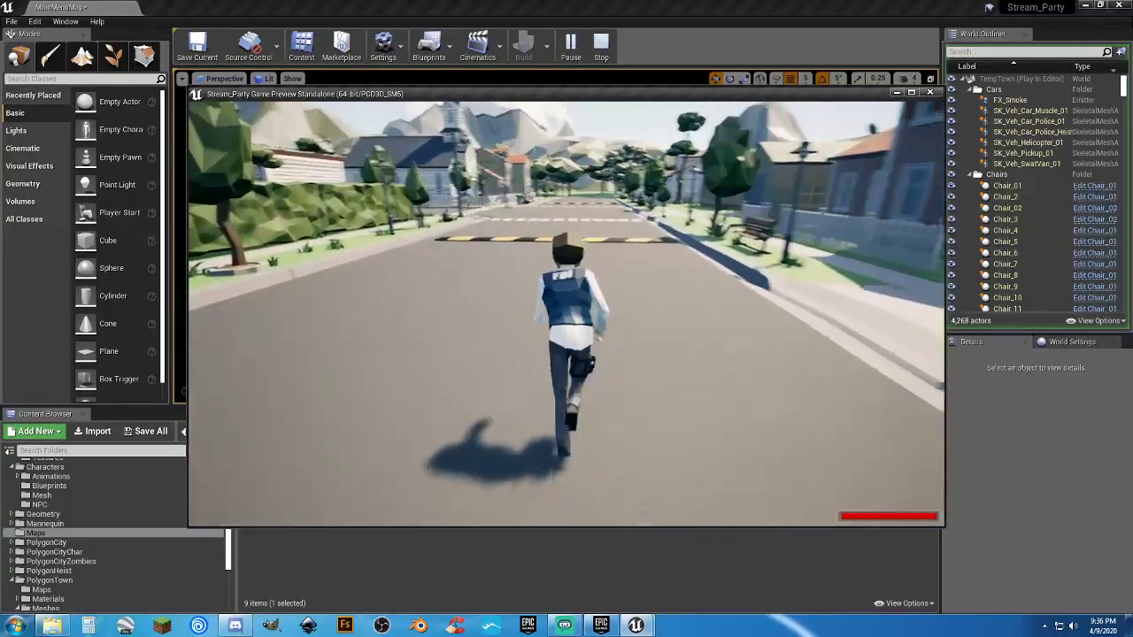
Step: Test the in-game phone by selecting the Gangnam dance and viewing the BBG Bank page, then put the phone away
key("Tab")
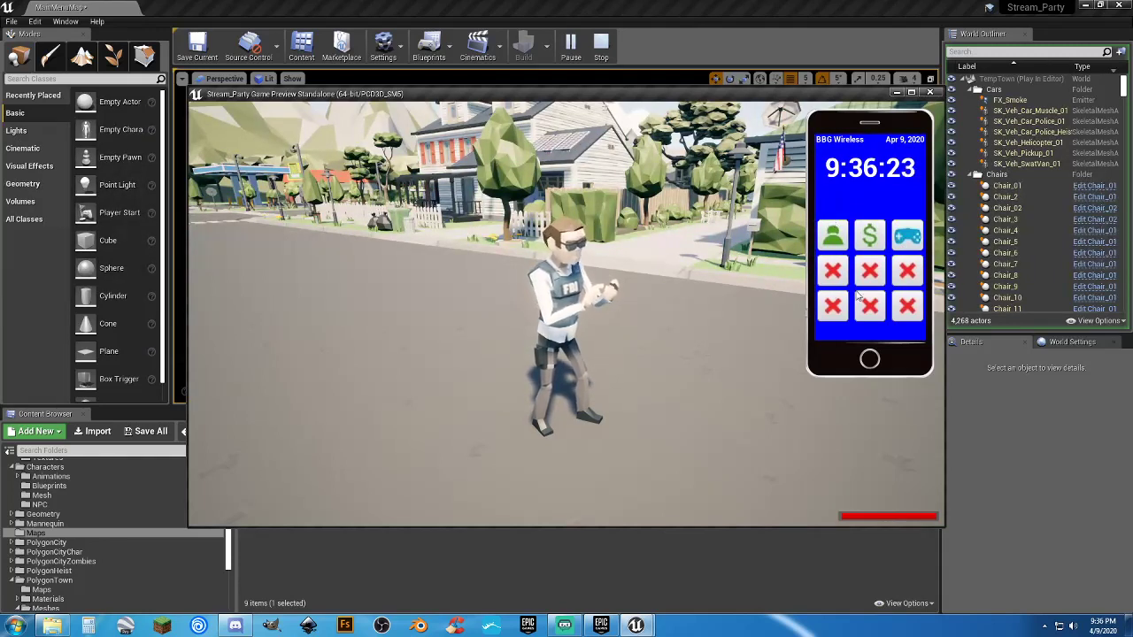
left_click(837, 247)
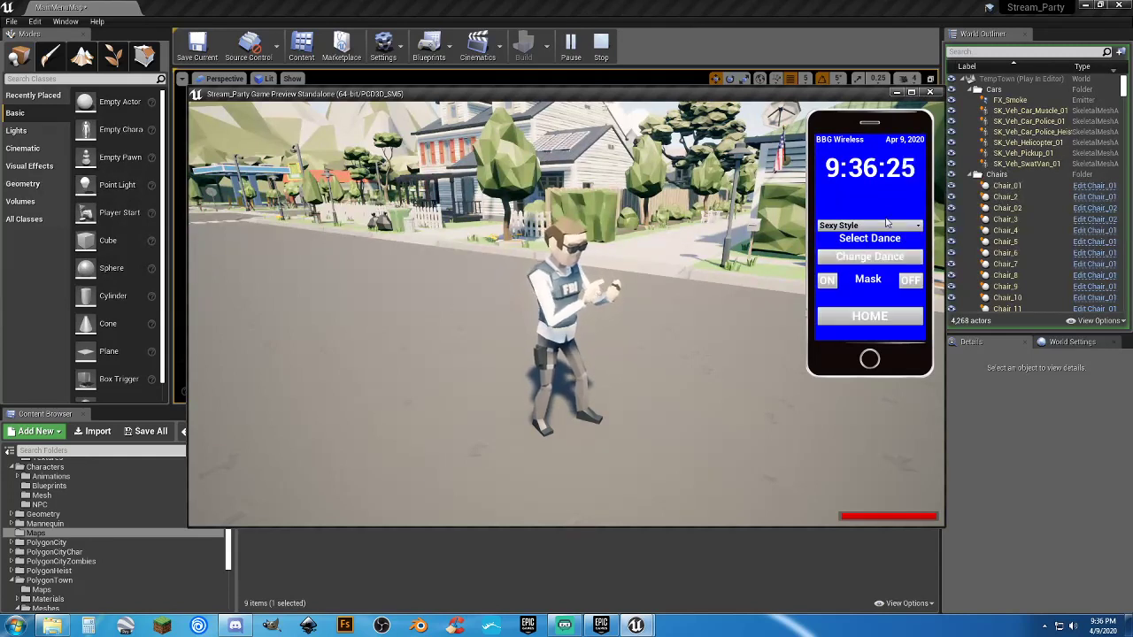
left_click(883, 227)
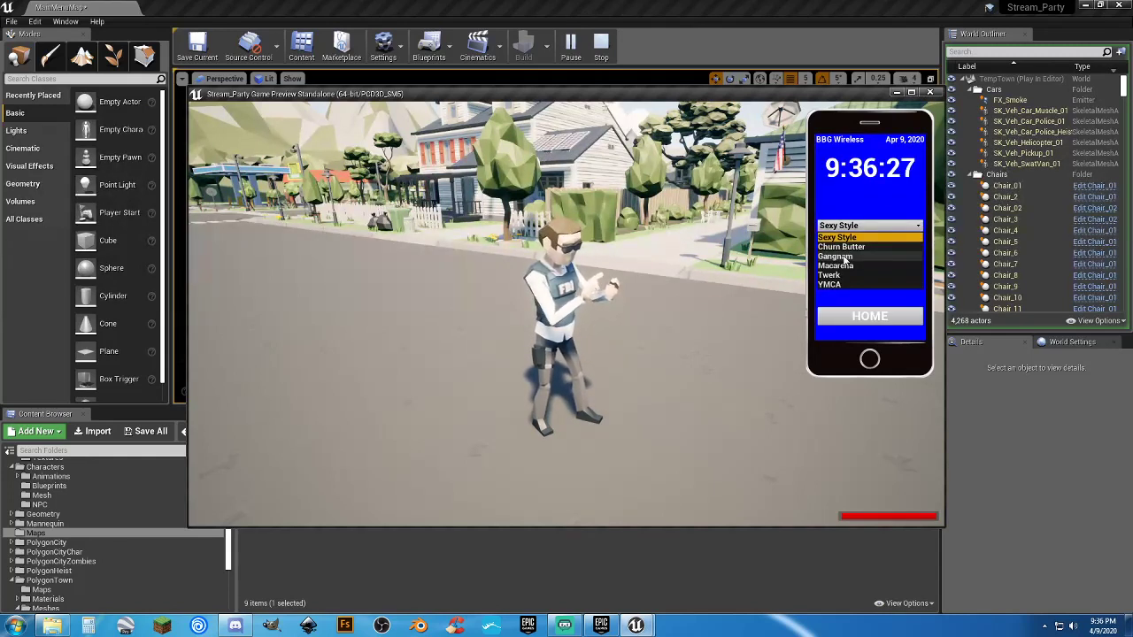
left_click(834, 256)
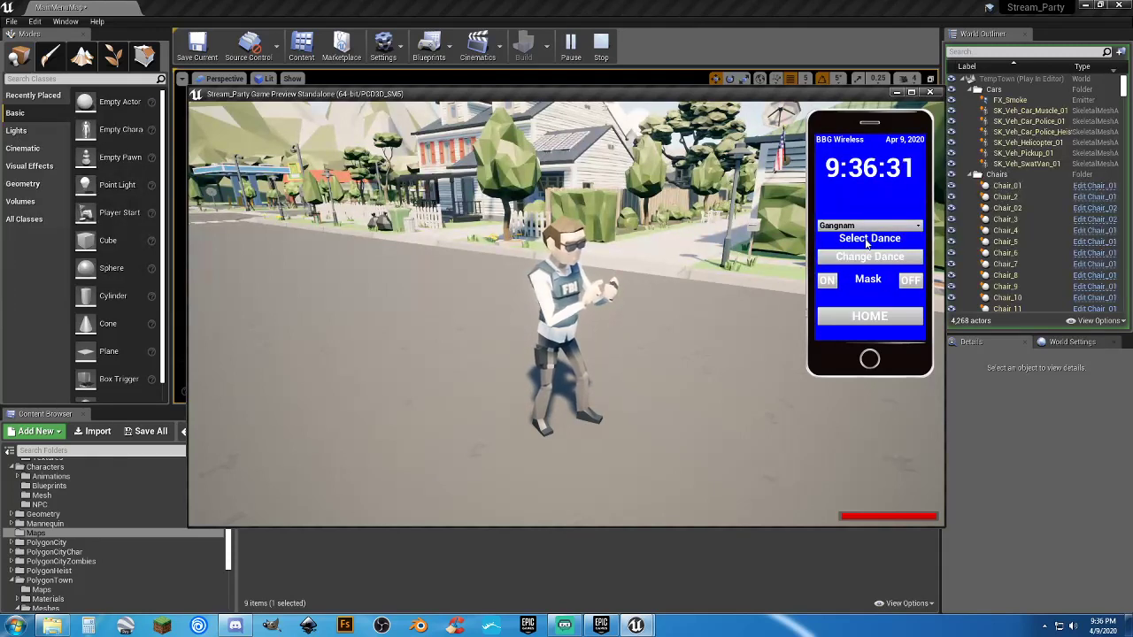
left_click(852, 317)
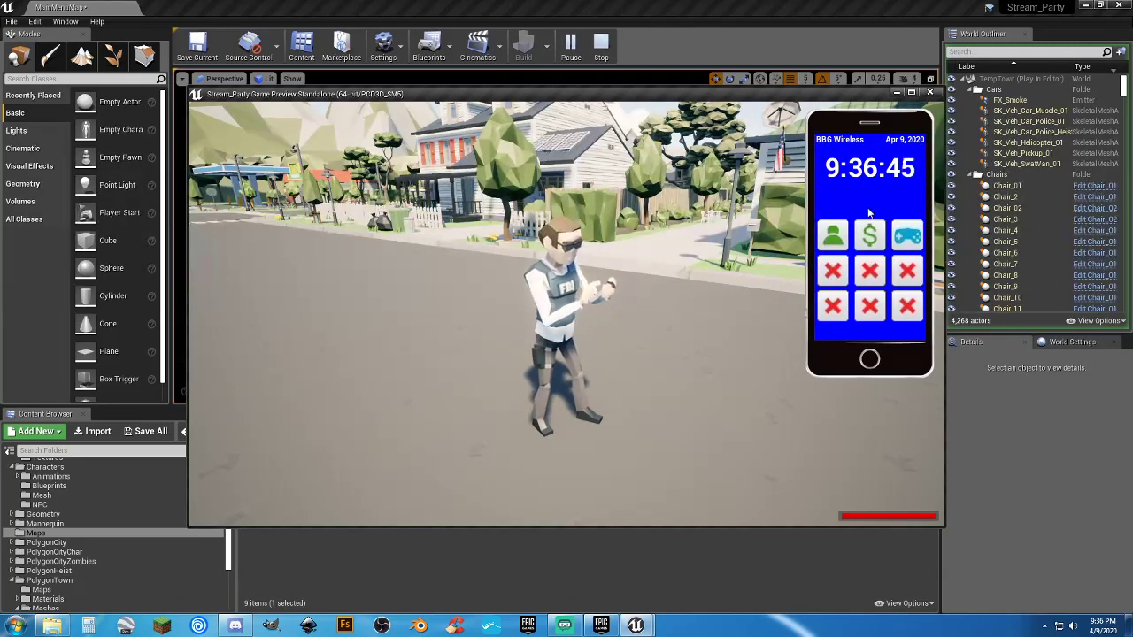
left_click(872, 240)
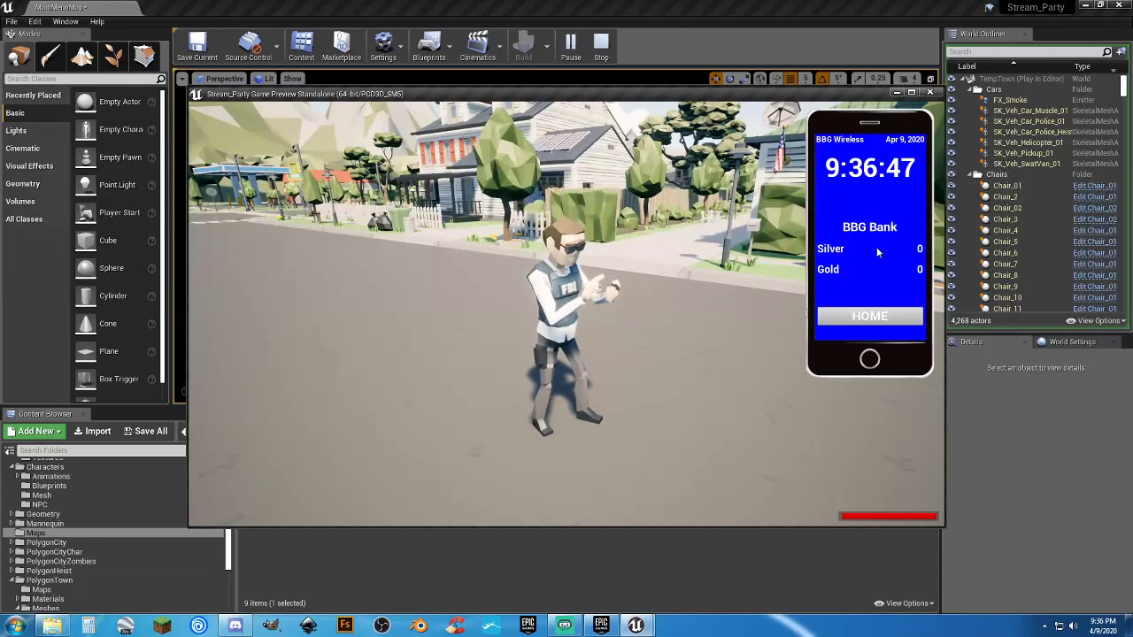
left_click(870, 316)
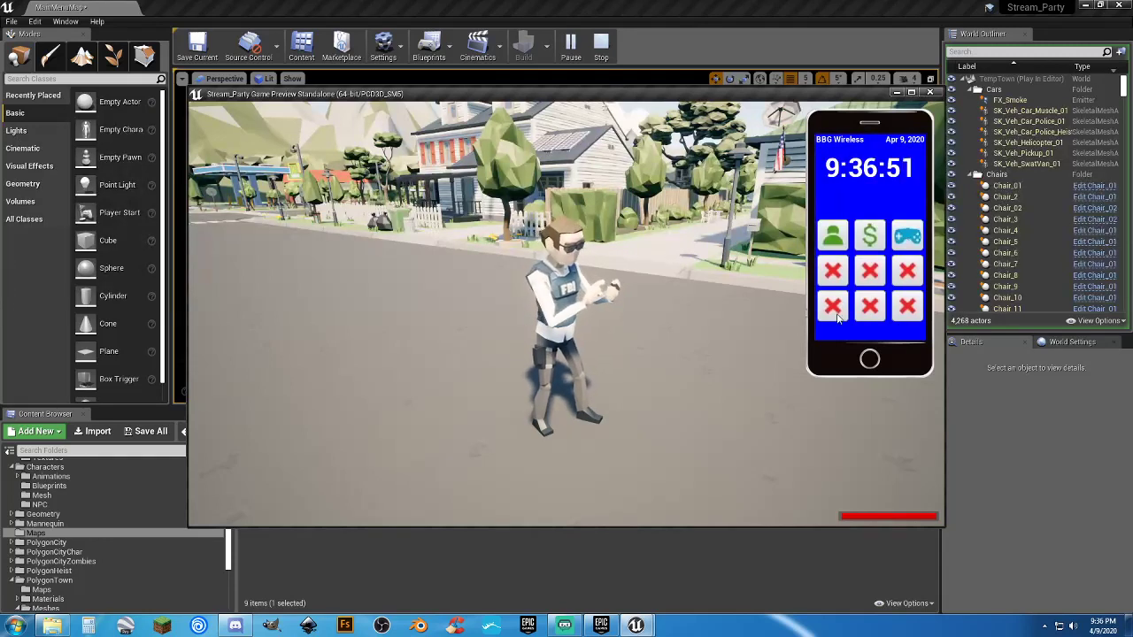
key("Tab")
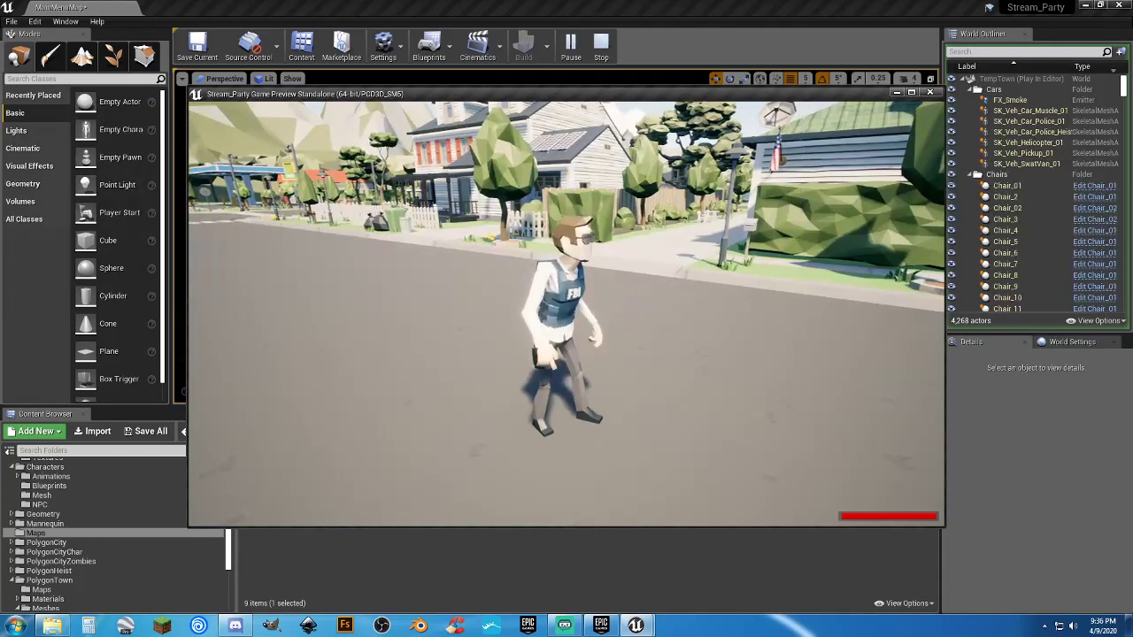
Step: Cycle through the player character's appearances in TempTown, then end the play session
key("c")
key("c")
key("c")
key("c")
key("c")
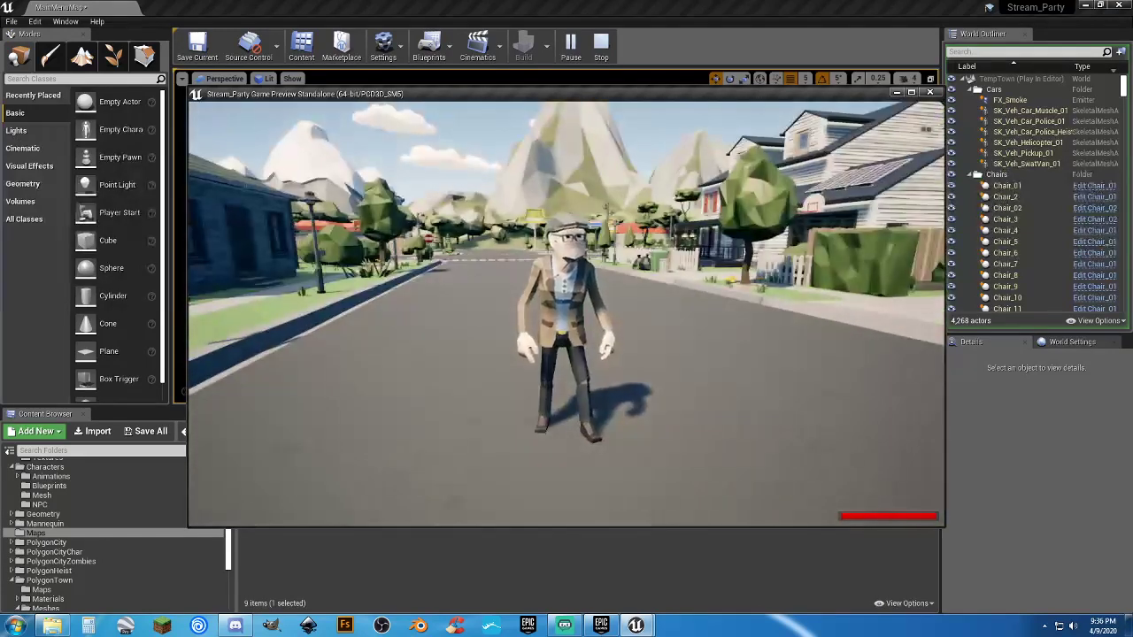
key("Escape")
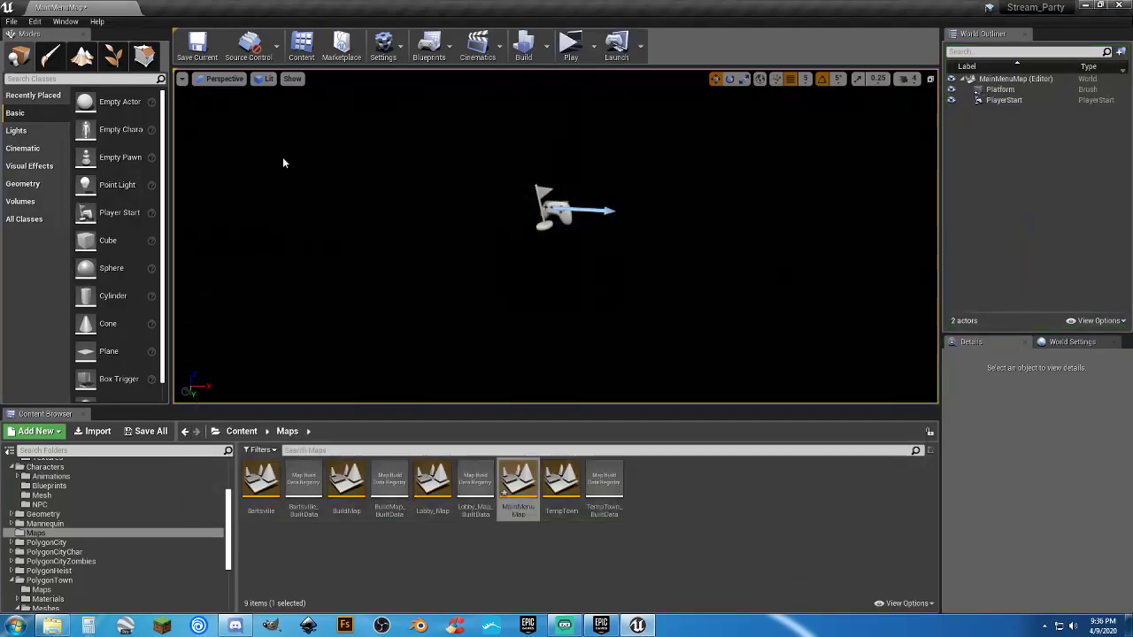
Step: Play MainMenuMap again to check which character the menu loads, view the Setup Character options, and close the preview
left_click(570, 44)
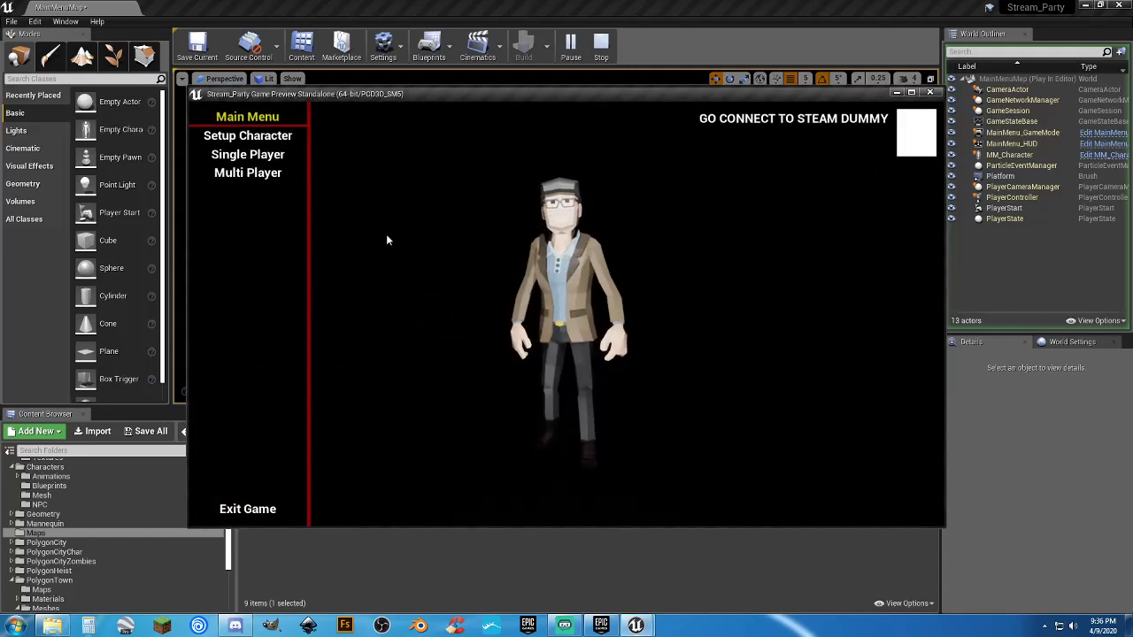
left_click(289, 138)
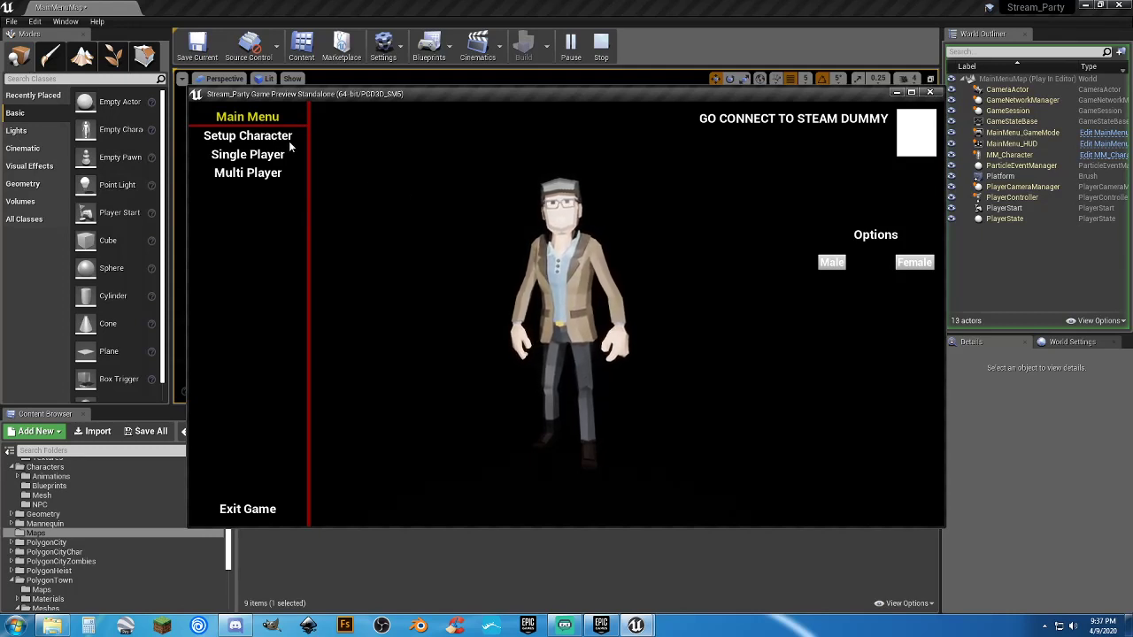
left_click(928, 92)
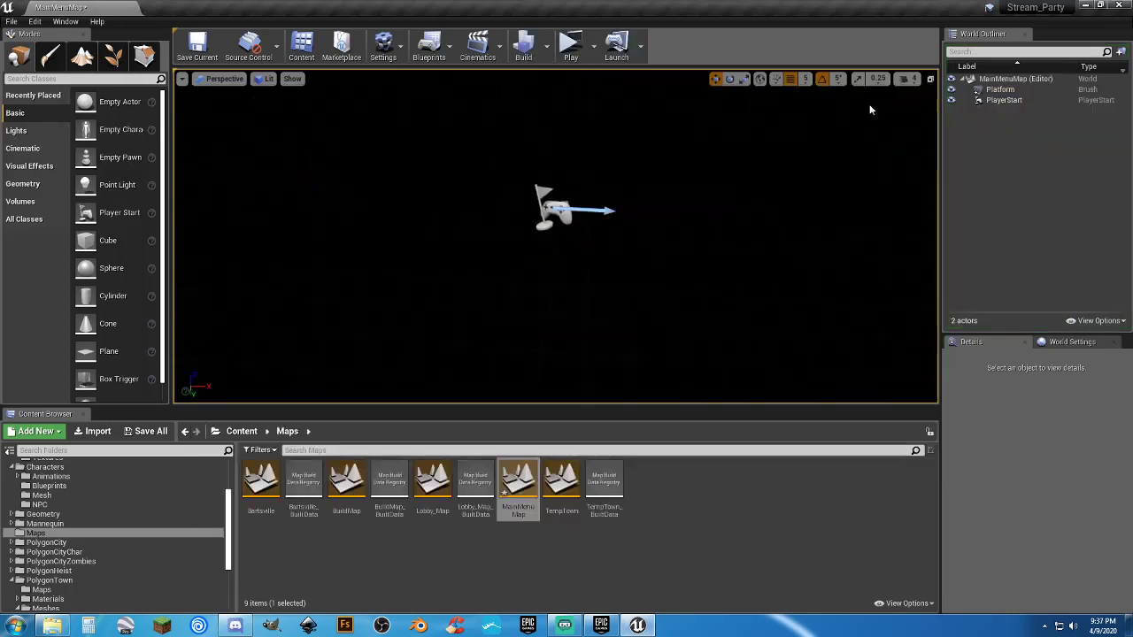
Step: Play MainMenuMap, choose Female in the Setup Character options, and start a single-player game
left_click(570, 45)
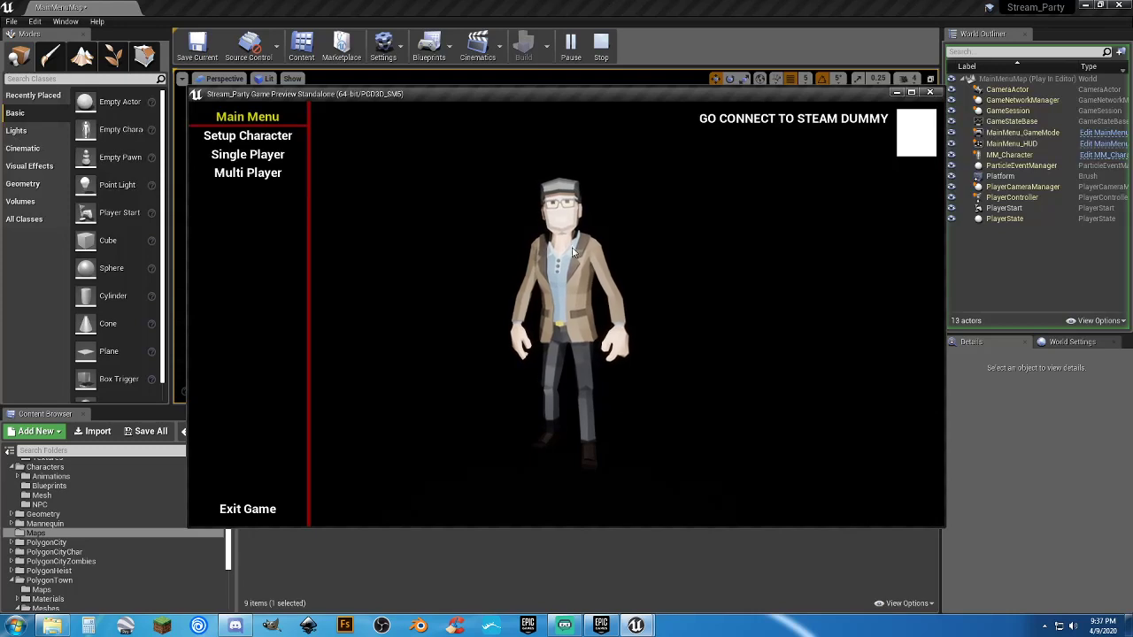
left_click(269, 139)
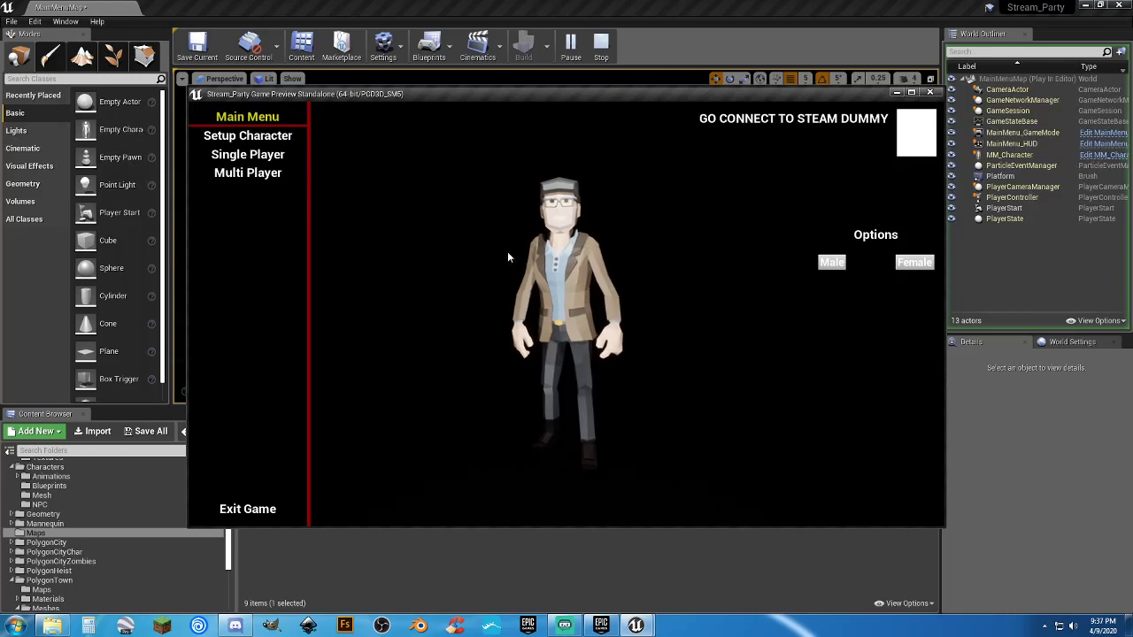
left_click(911, 264)
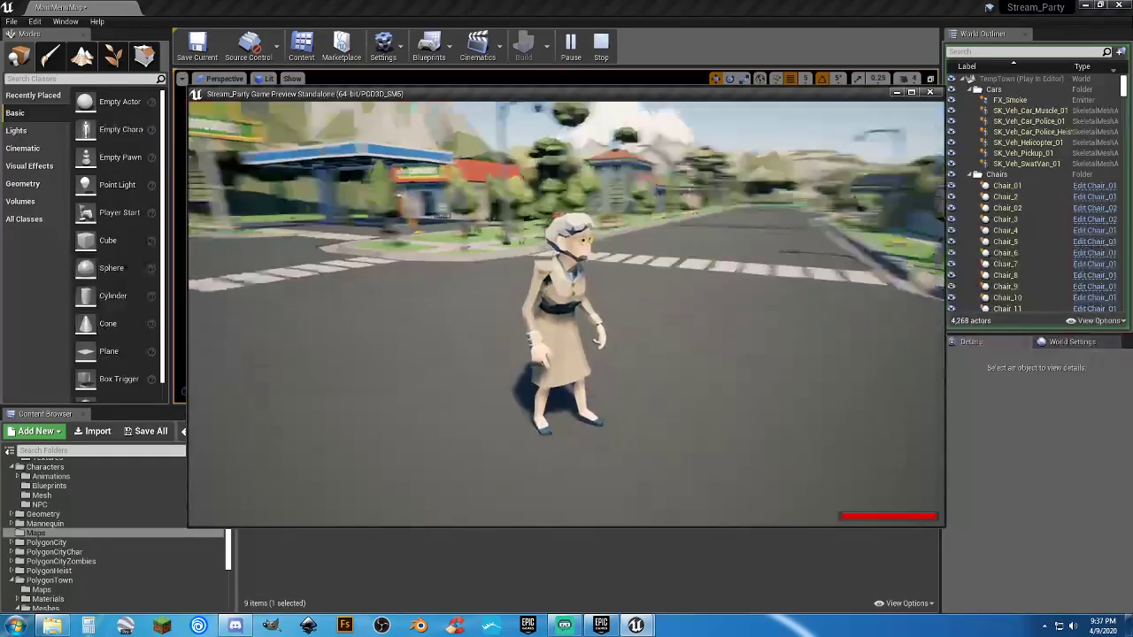
Step: Cycle through the female character's appearances in the single-player game, run down the street, and end the play session
key("space")
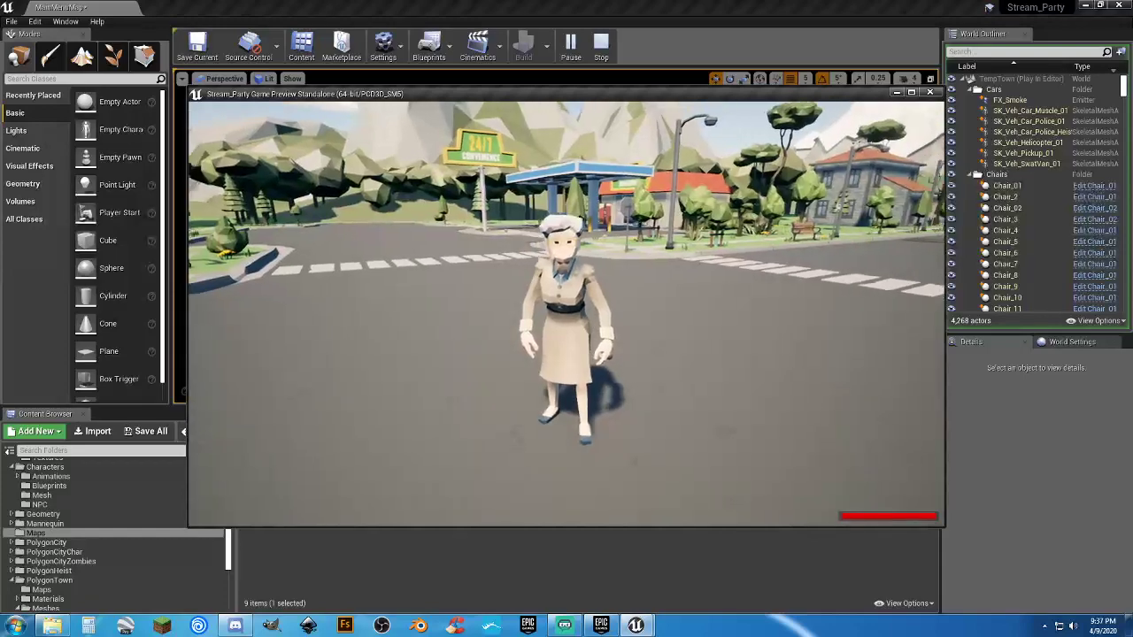
key("e")
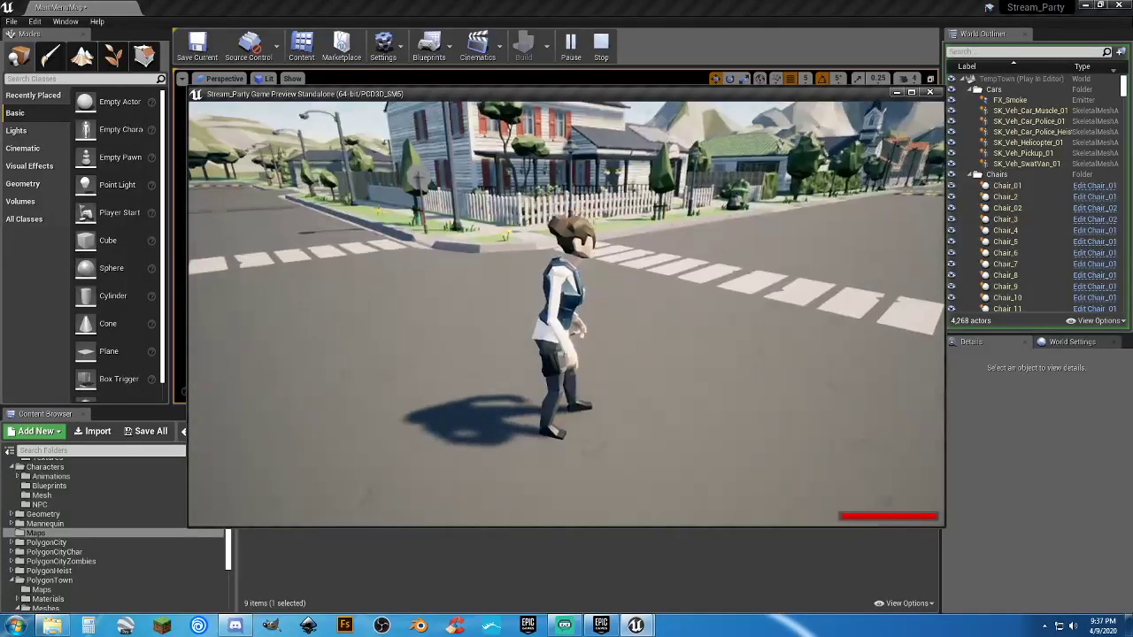
key("e")
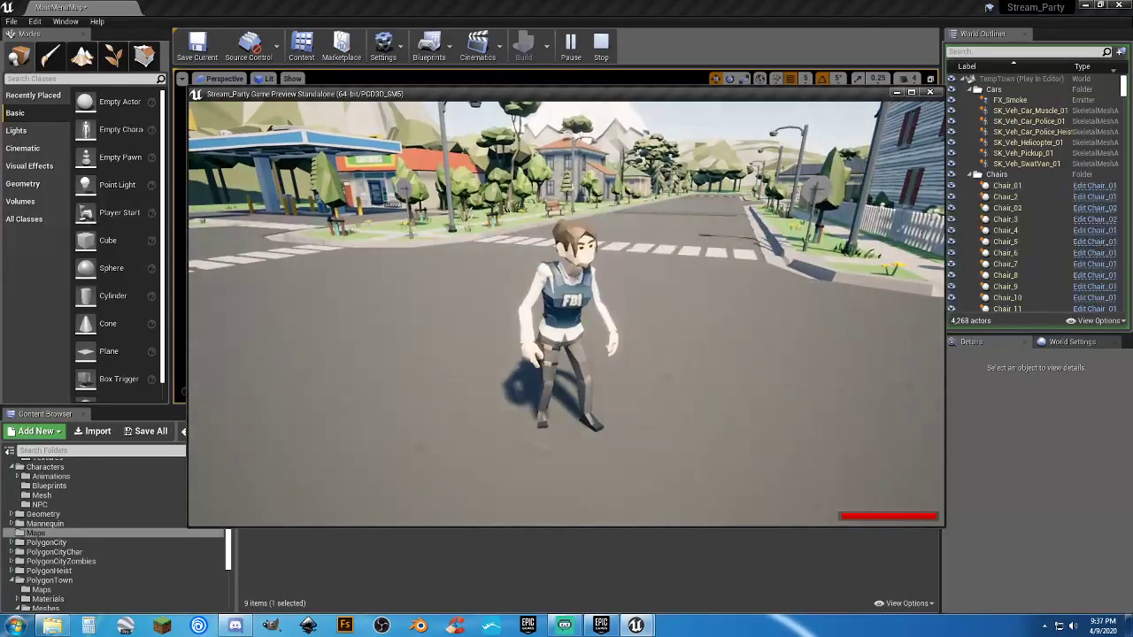
key("e")
key("w")
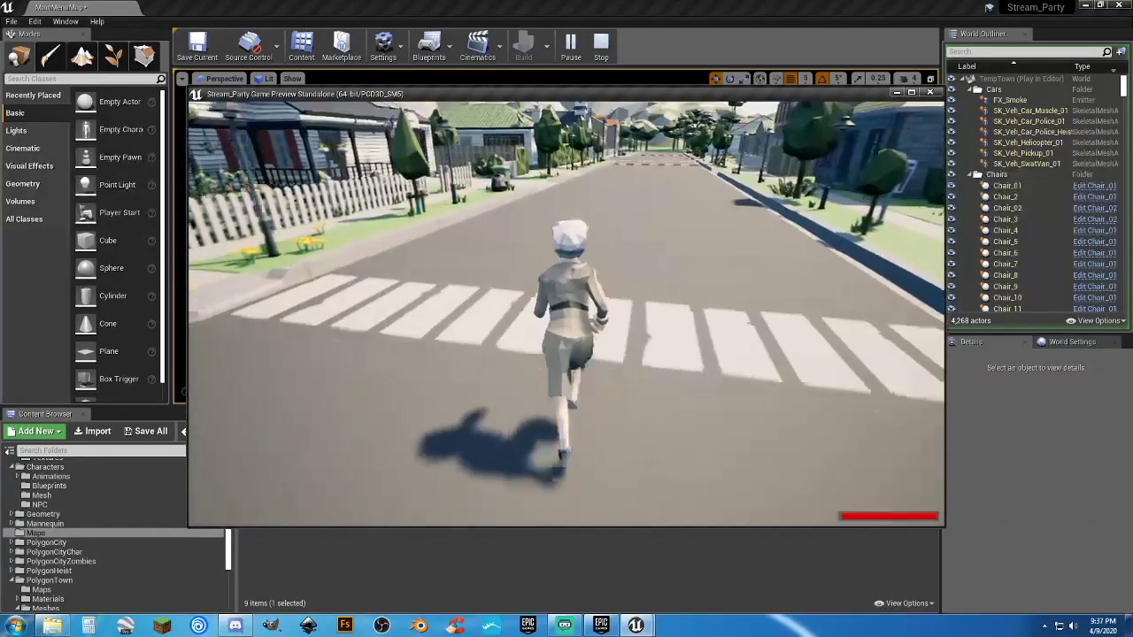
key("Escape")
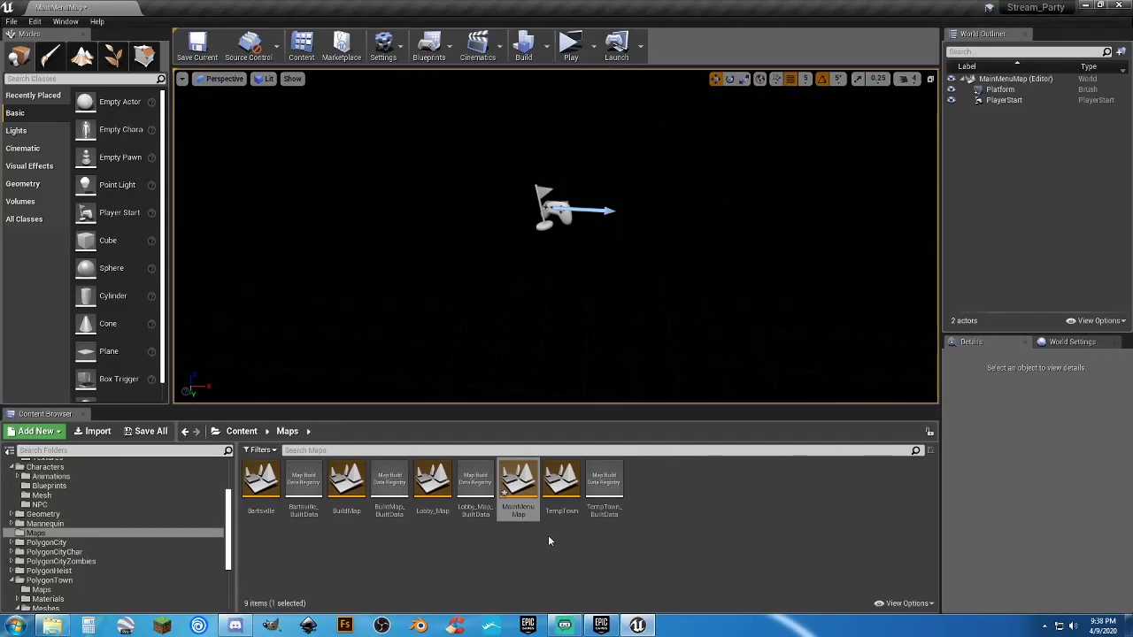
Step: Save the modified MainMenuMap level and open the TempTown map
left_click(142, 431)
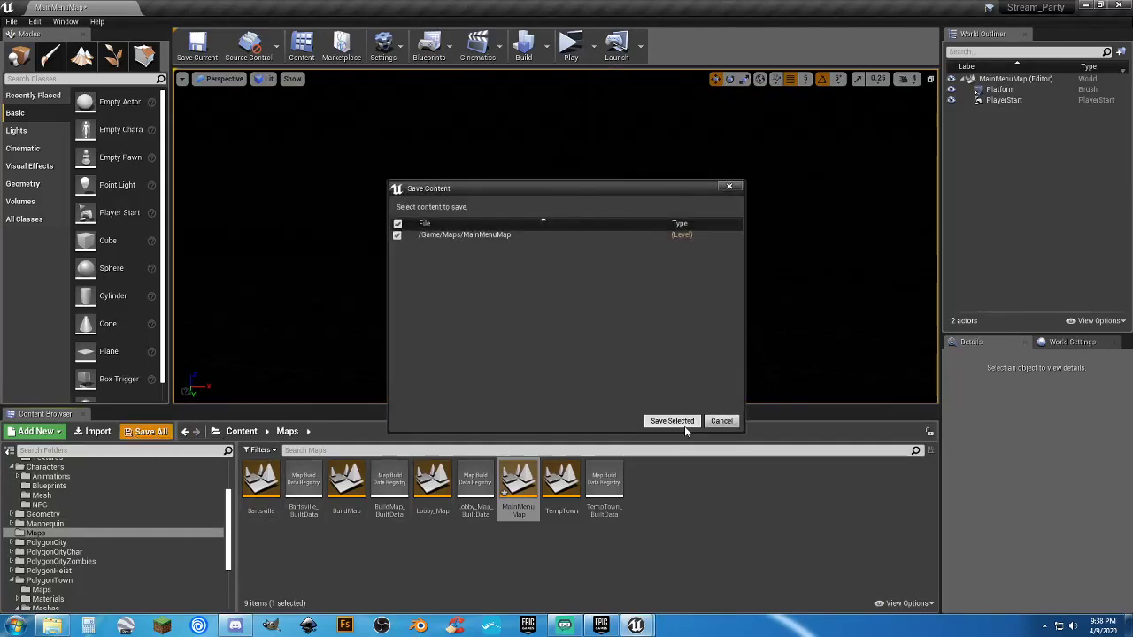
left_click(684, 425)
double_click(566, 519)
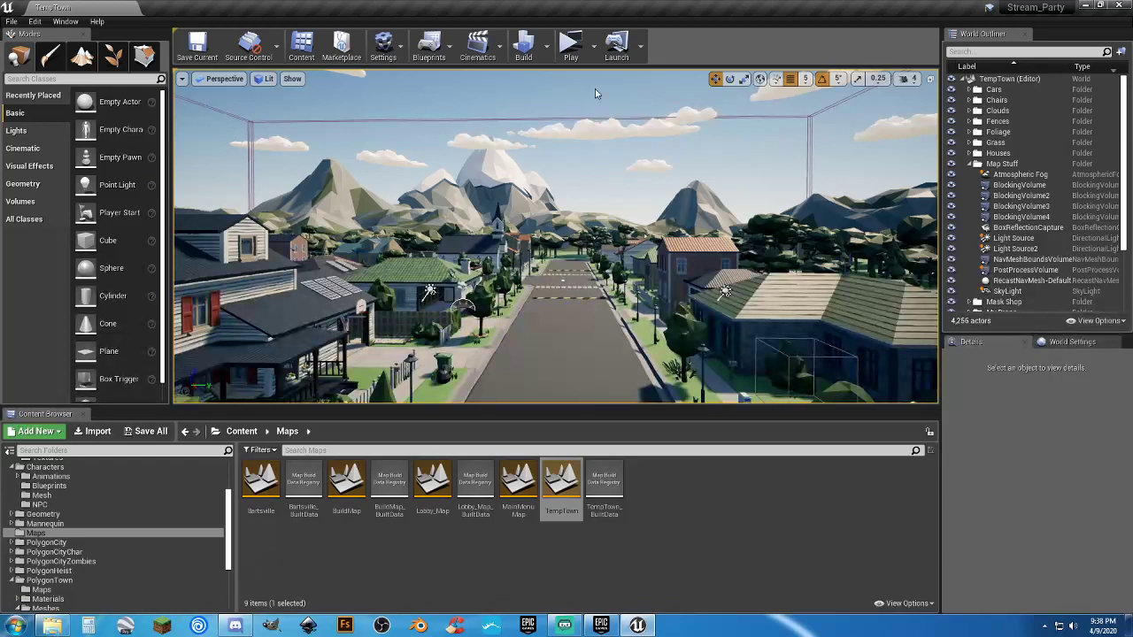
Step: Set the number of players to 2 and play TempTown in a new editor window
left_click(593, 46)
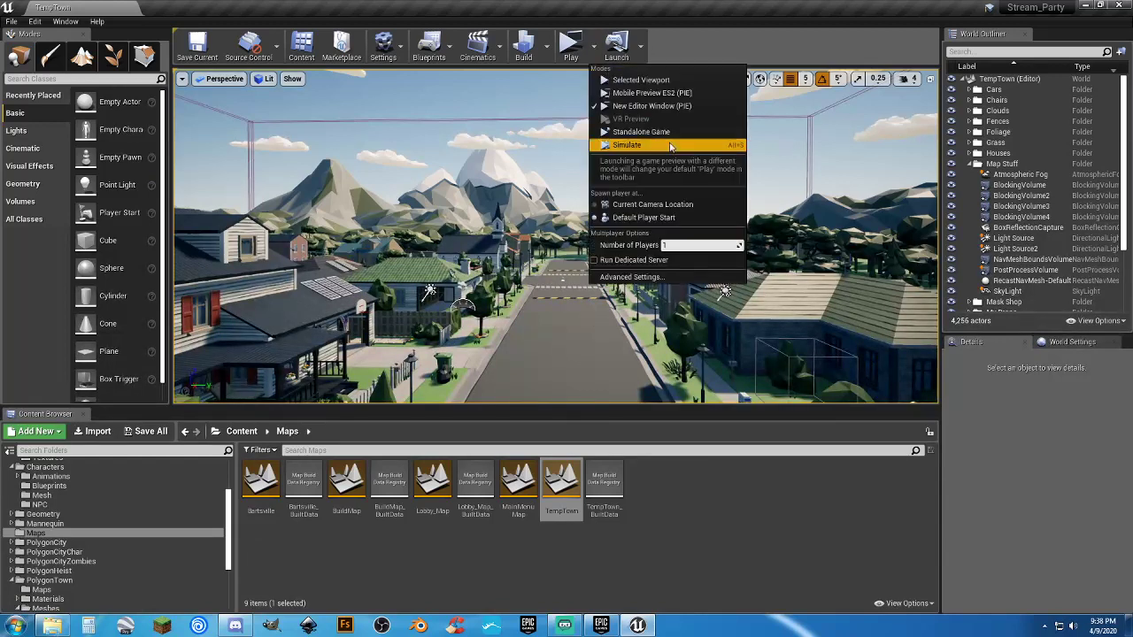
left_click(683, 246)
type("2")
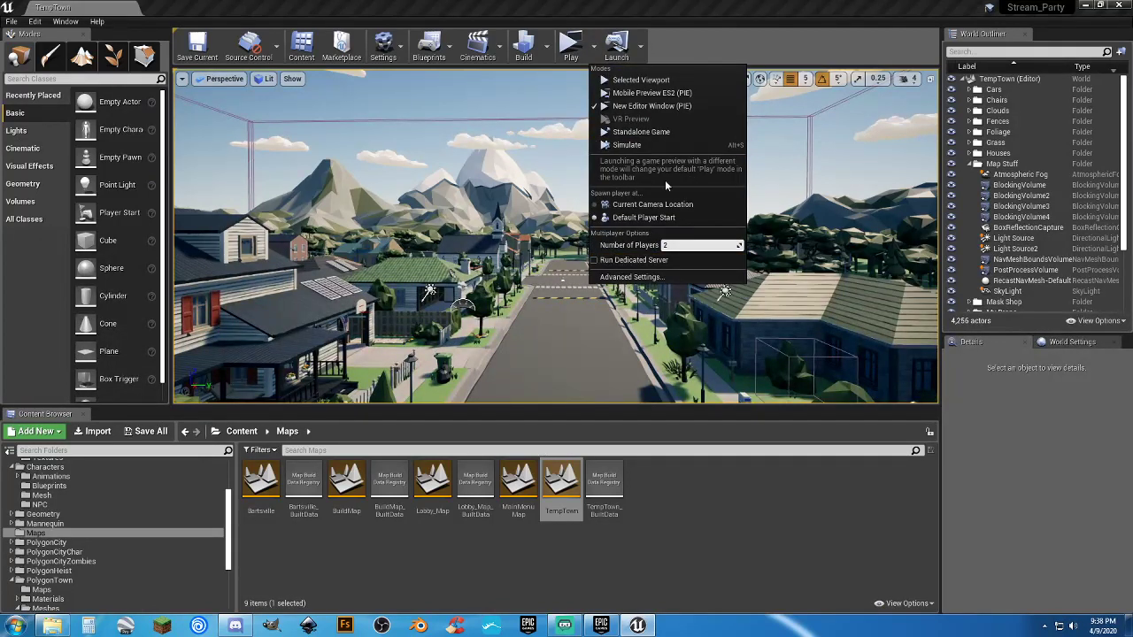
left_click(650, 106)
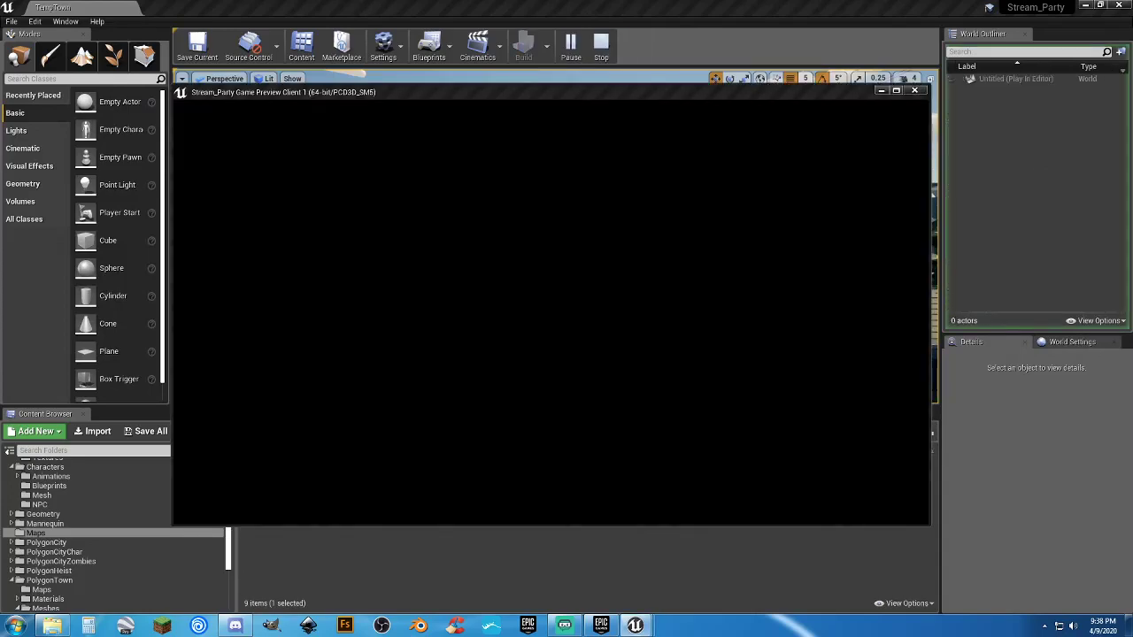
Step: Run the client's character around the intersection and up to the other player to check its network role
key("w")
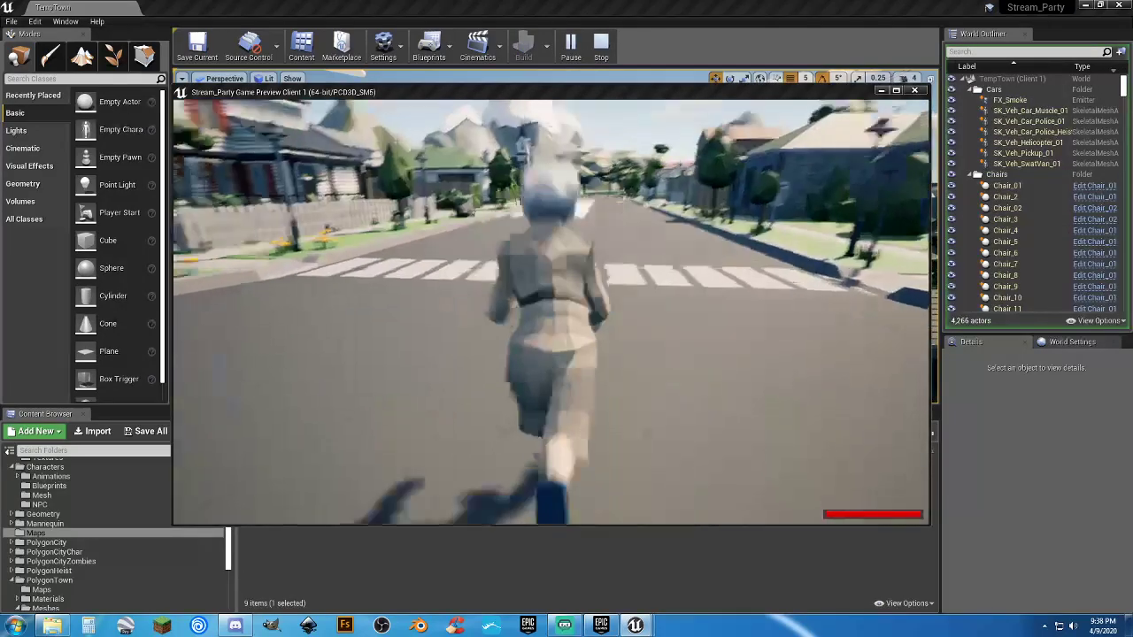
key("s")
key("w")
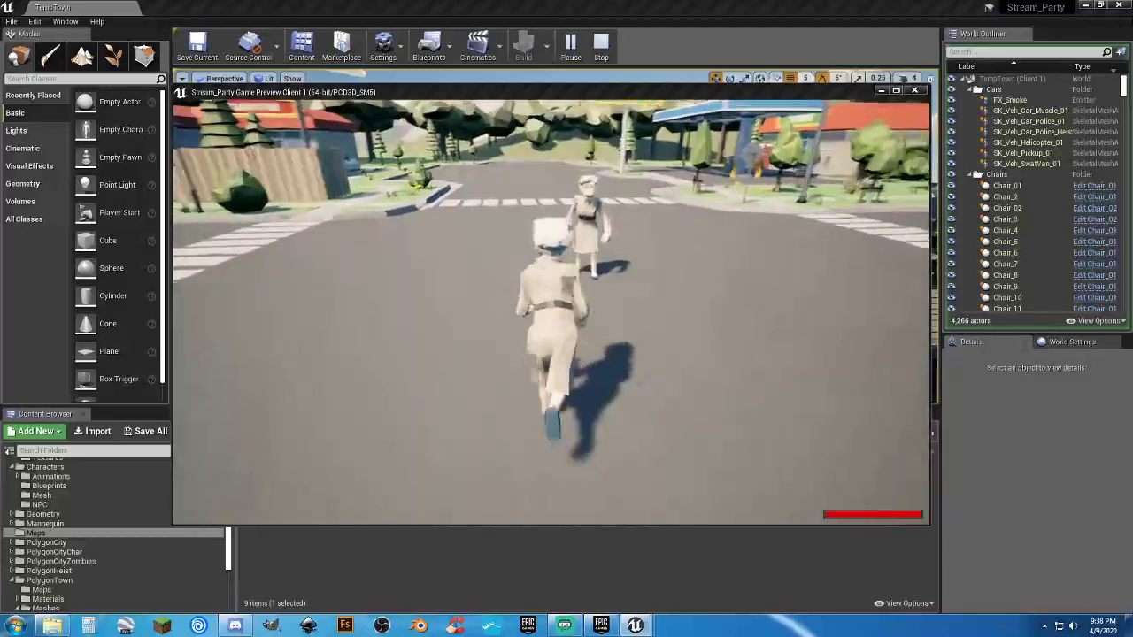
key("d")
key("s")
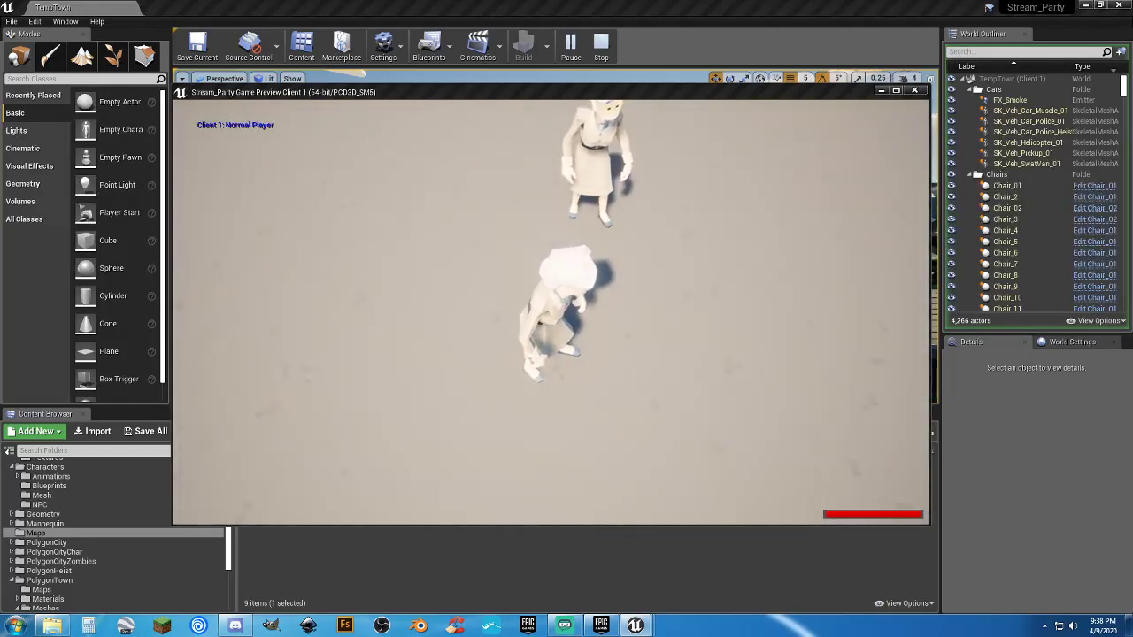
Step: Arrange the server and client preview windows so both players' views can be seen together
key("alt+Tab")
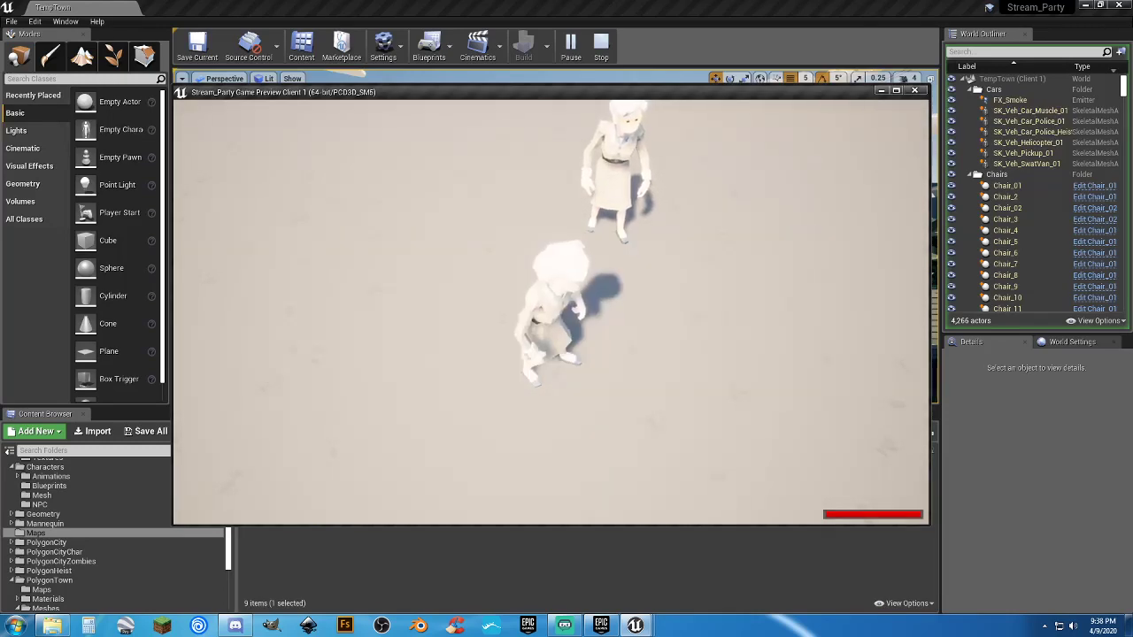
left_click_drag(0, 129, 358, 180)
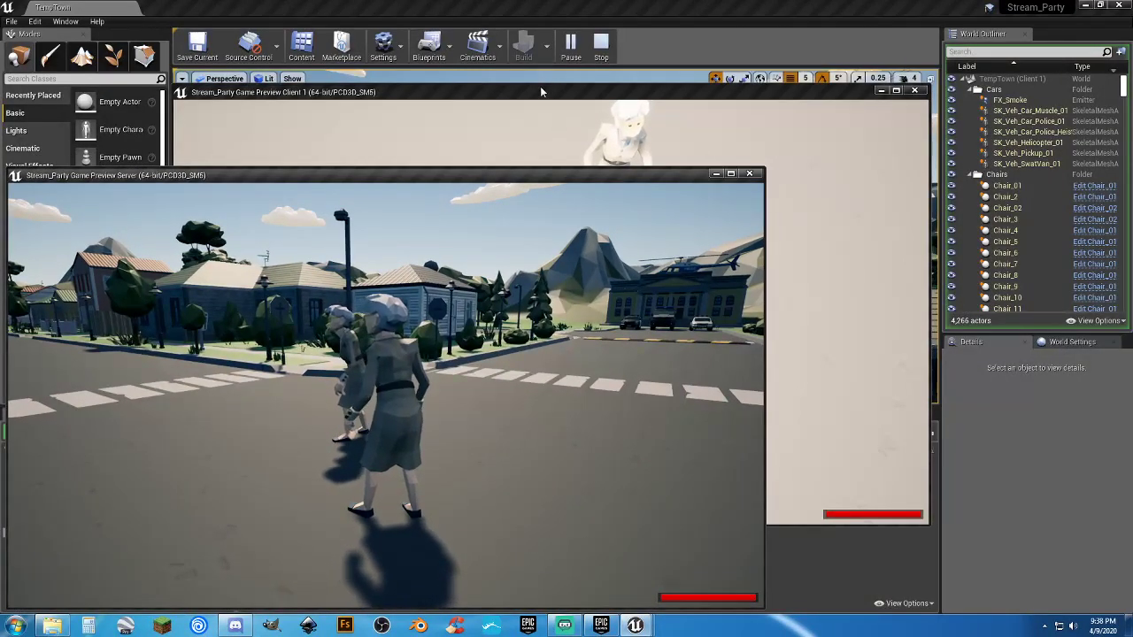
left_click_drag(540, 87, 737, 9)
left_click(321, 180)
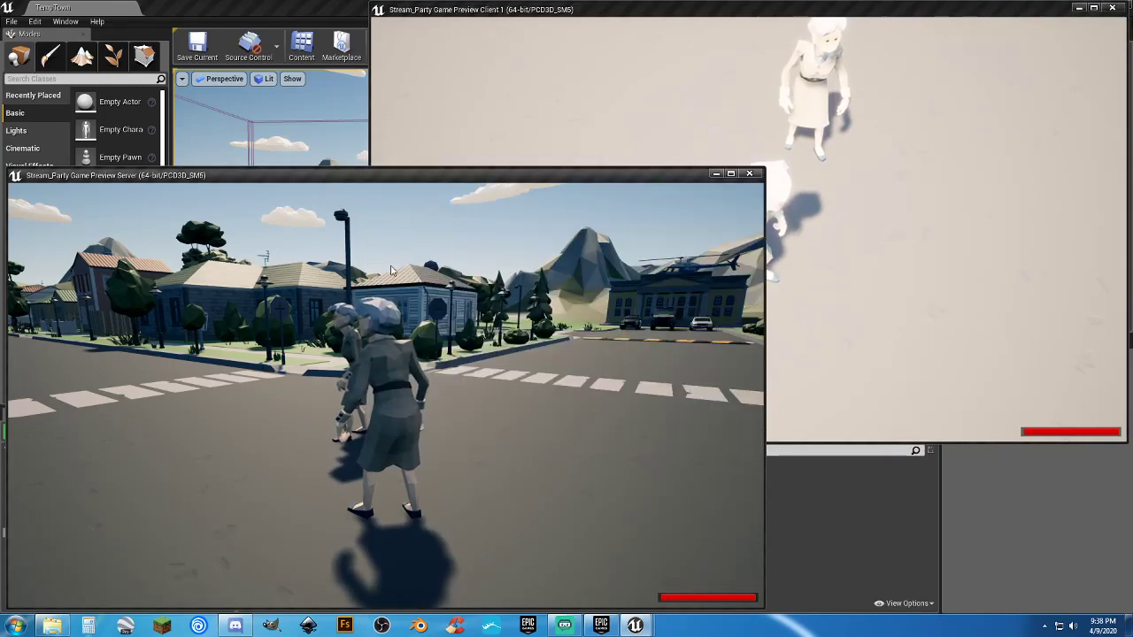
Step: Take control of the server's character, check its network role, and move it near the client's character
left_click(433, 348)
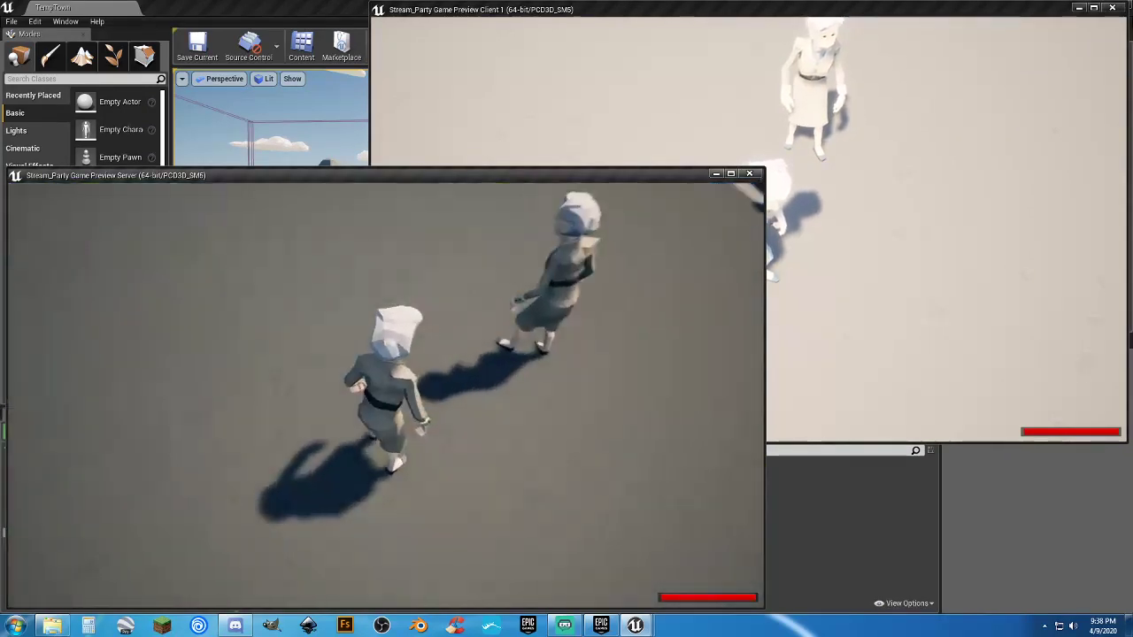
key("Tab")
key("Tab")
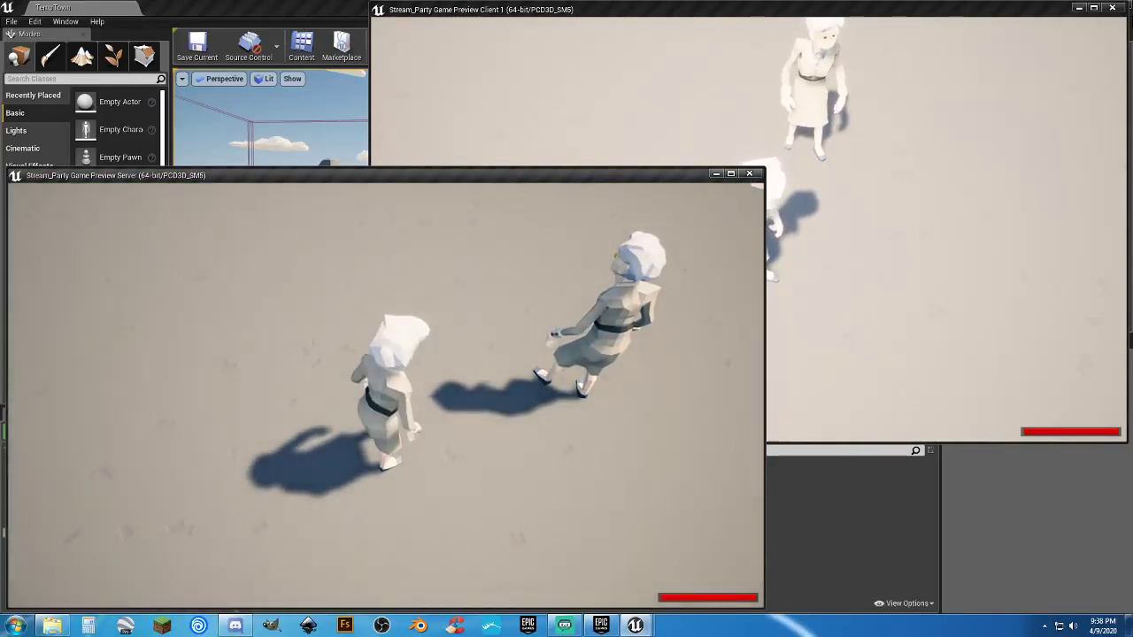
key("e")
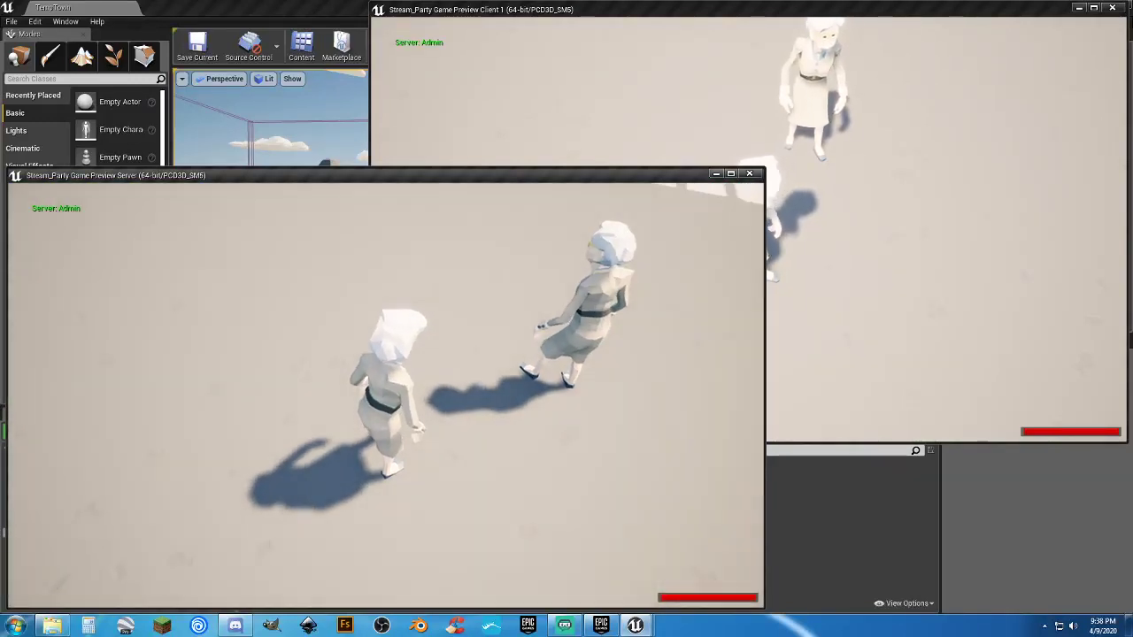
key("a")
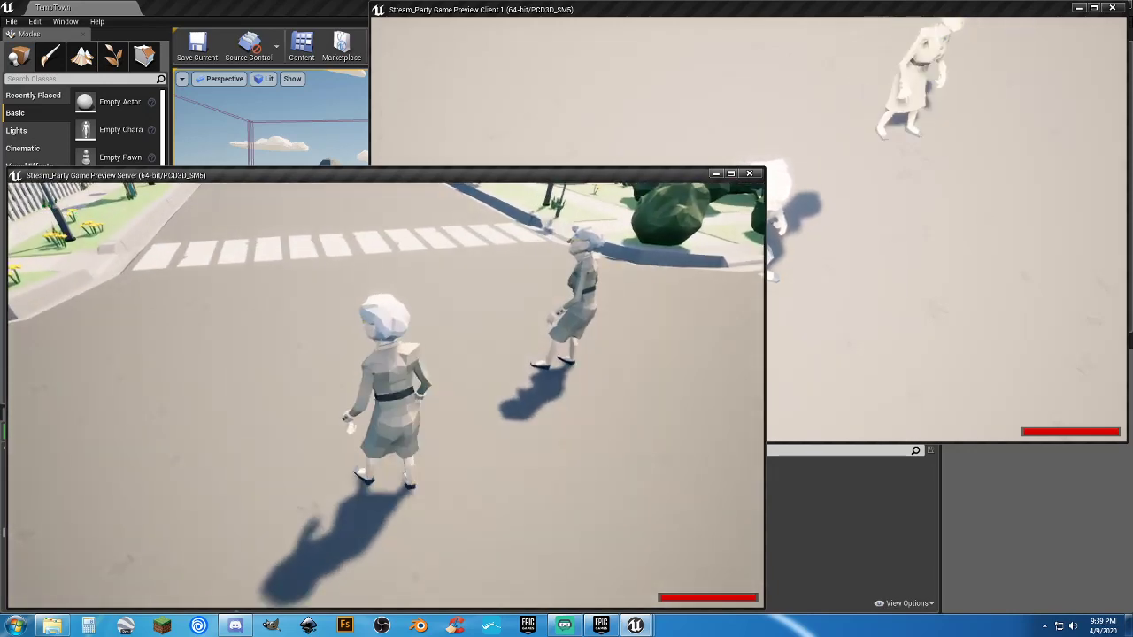
Step: Switch to the client preview, check its player role, and test taking out the in-game phone and putting it away
left_click(456, 440)
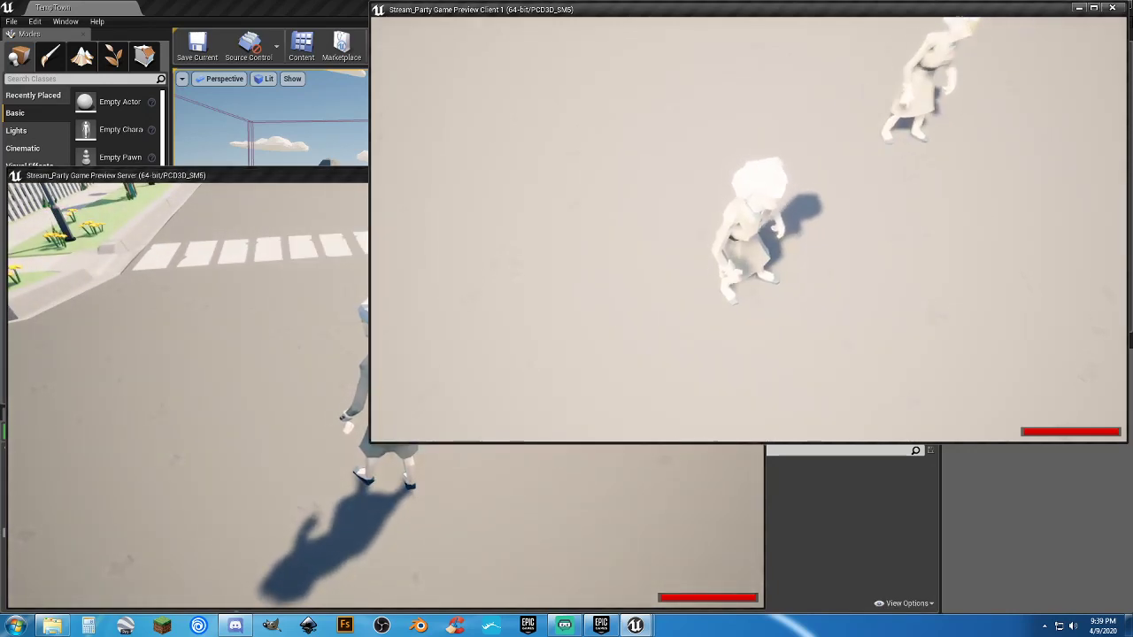
key("p")
key("Tab")
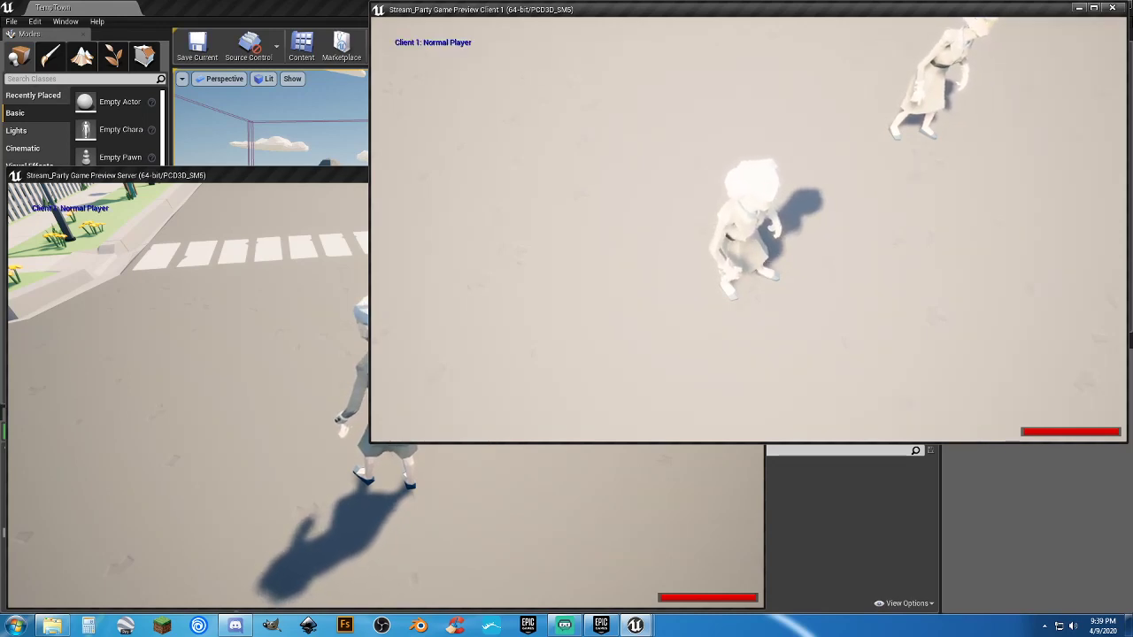
key("Tab")
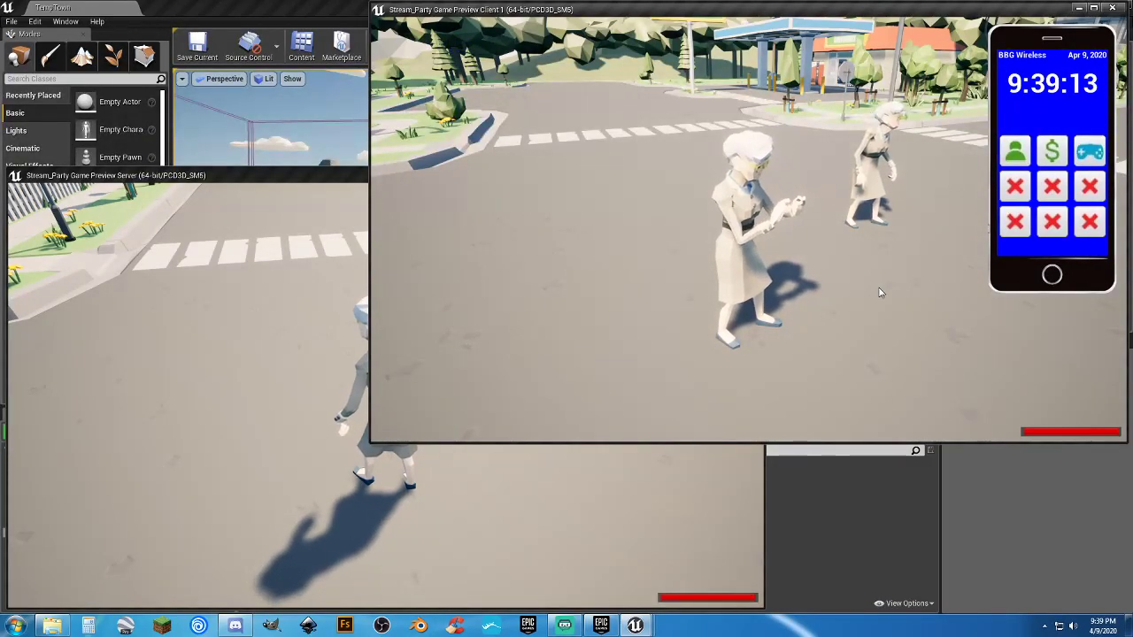
key("Tab")
Step: As the server player, open the phone's Admin Home page, turn the Mod Maker Gun on, and put the phone away
key("alt+Tab")
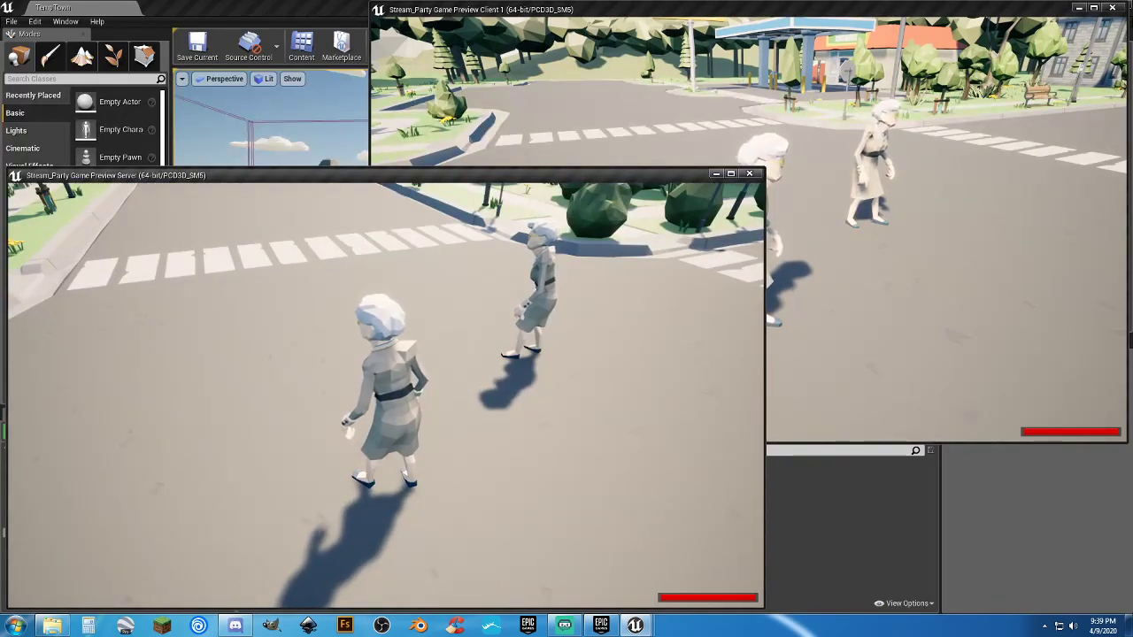
key("e")
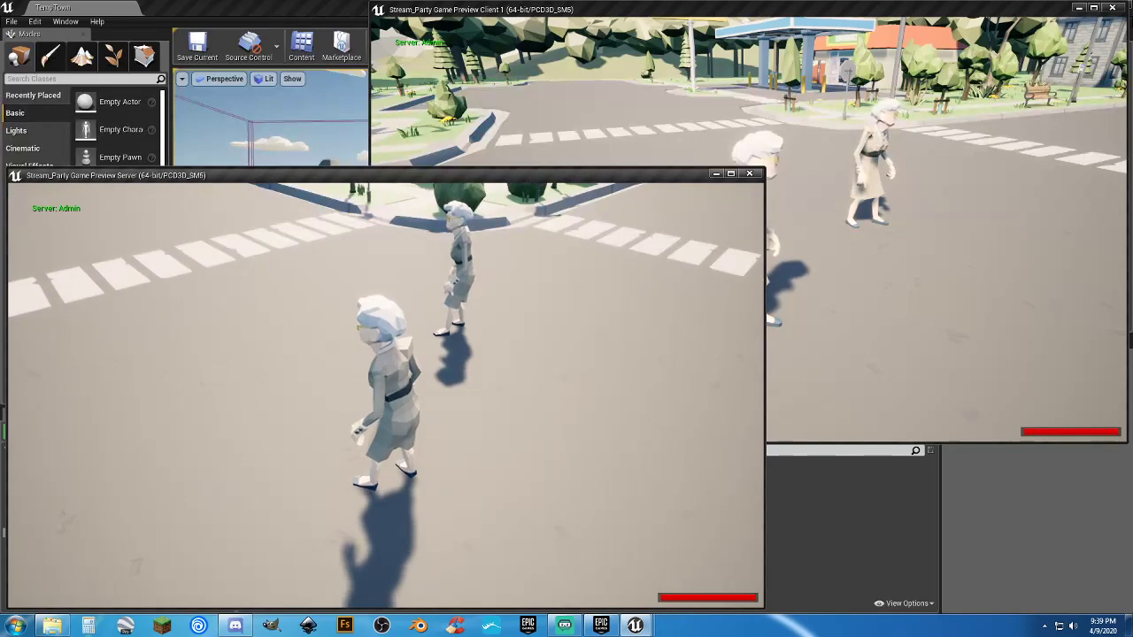
key("Tab")
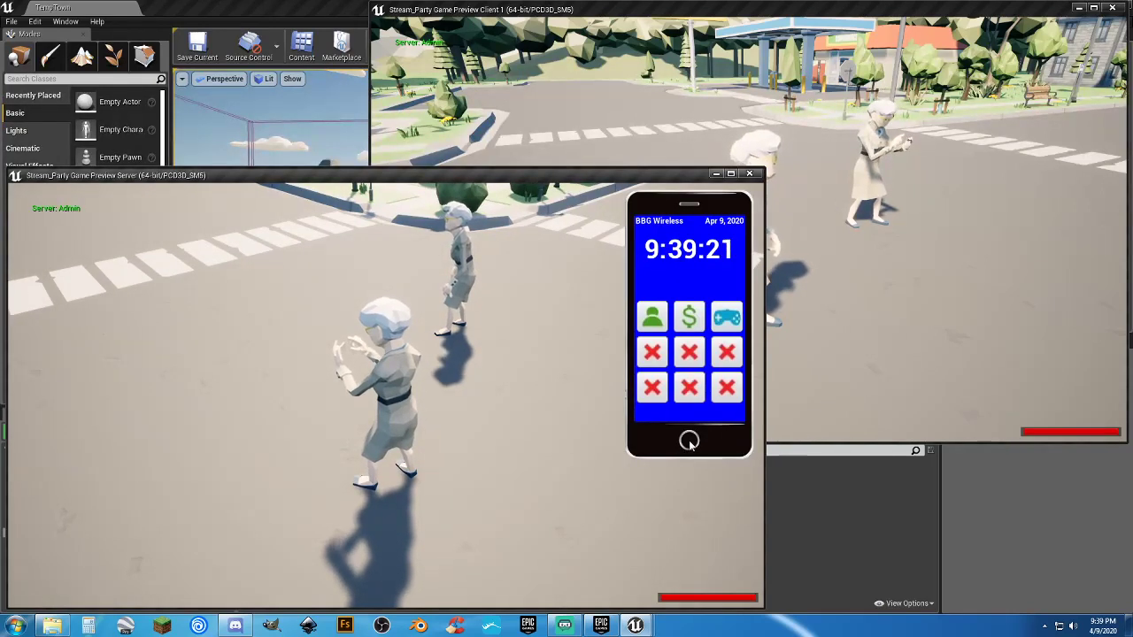
left_click(689, 441)
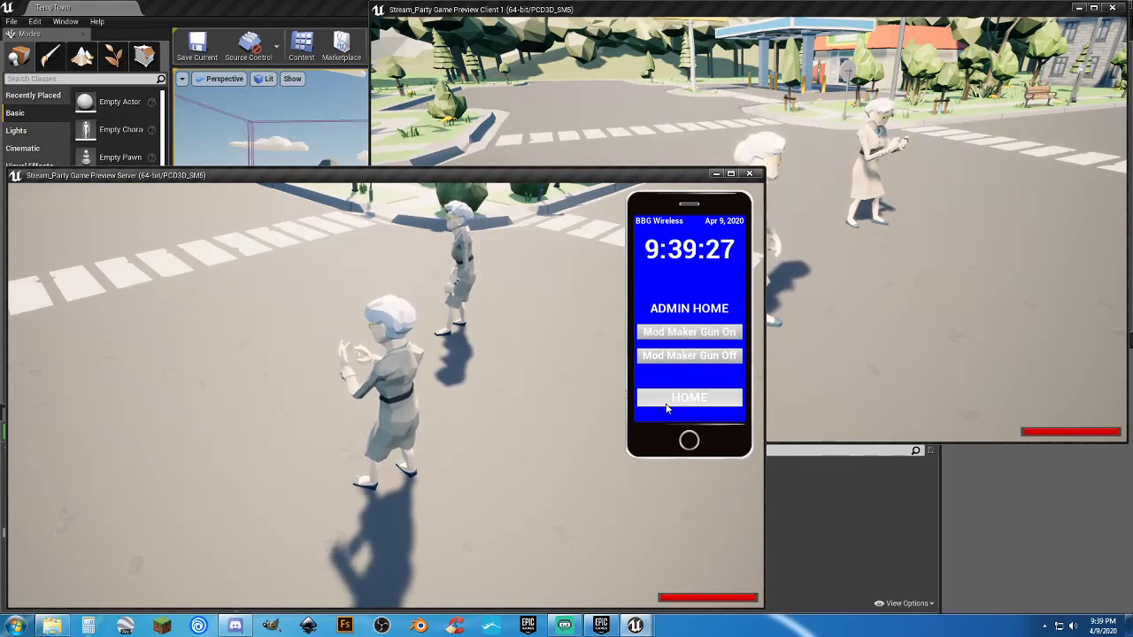
key("Tab")
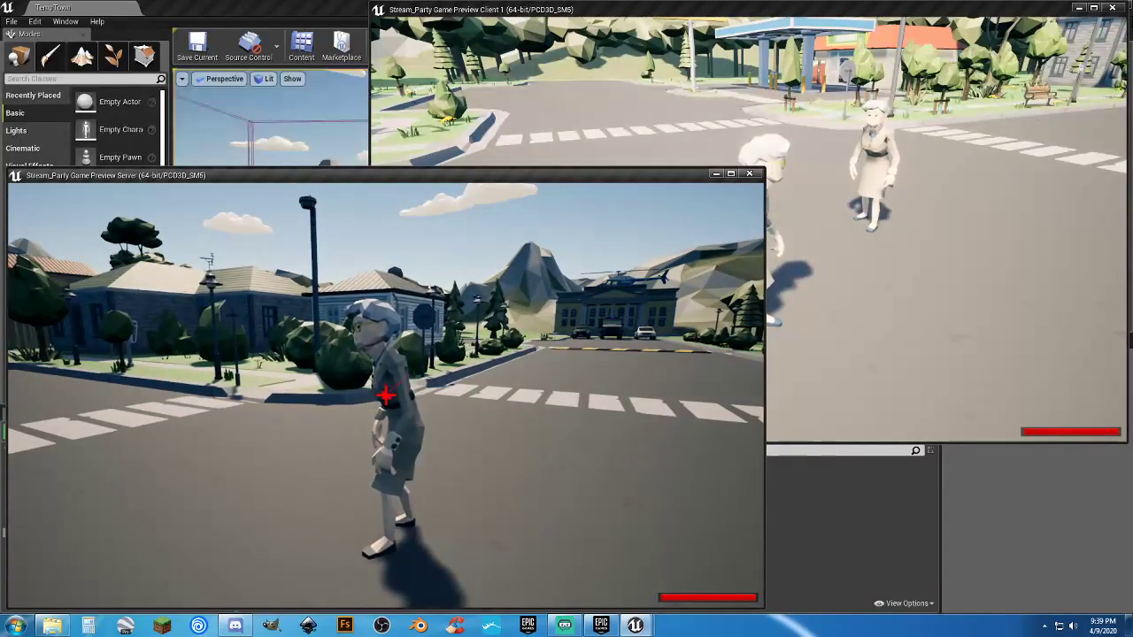
Step: Try the Mod Maker Gun near the other player, turn it off from the phone's Admin Home, and return to the client preview
left_click(386, 395)
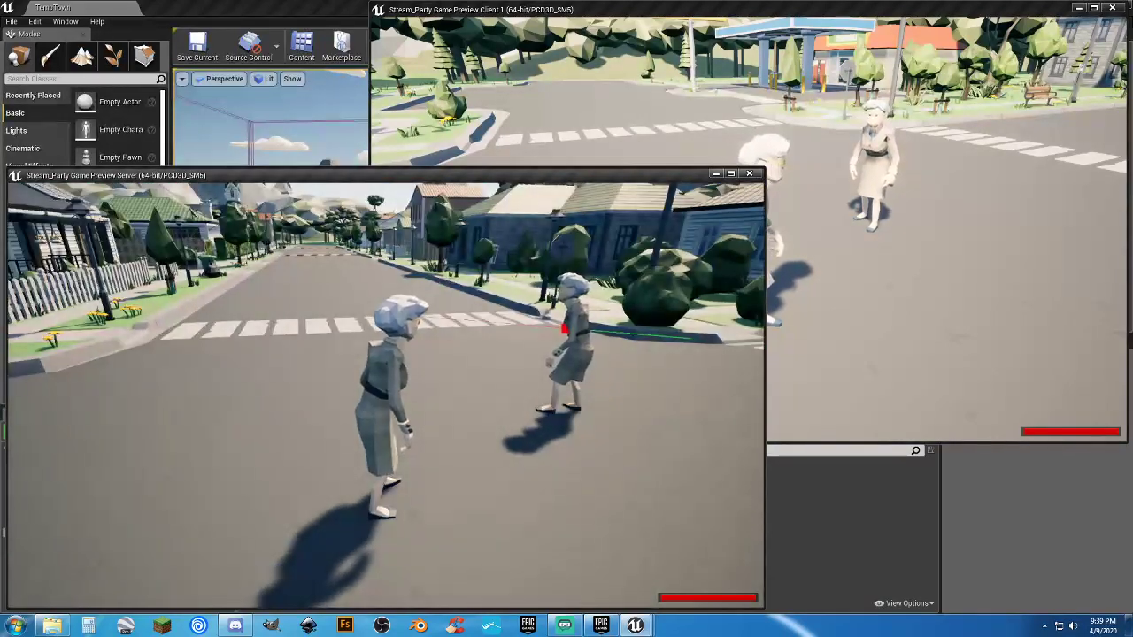
key("Tab")
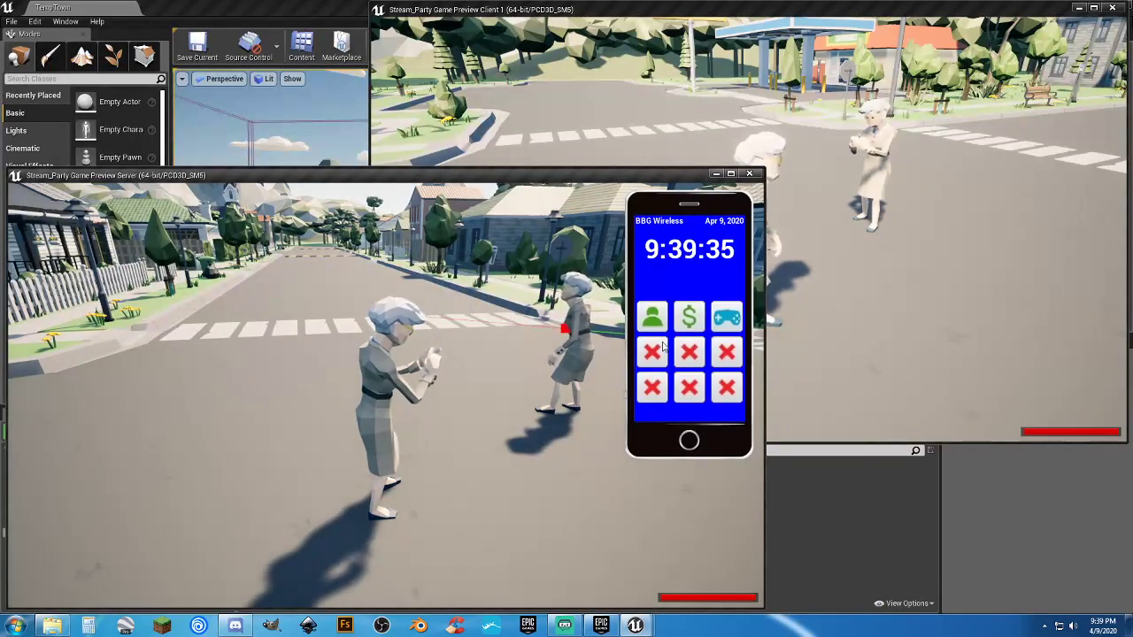
left_click(689, 440)
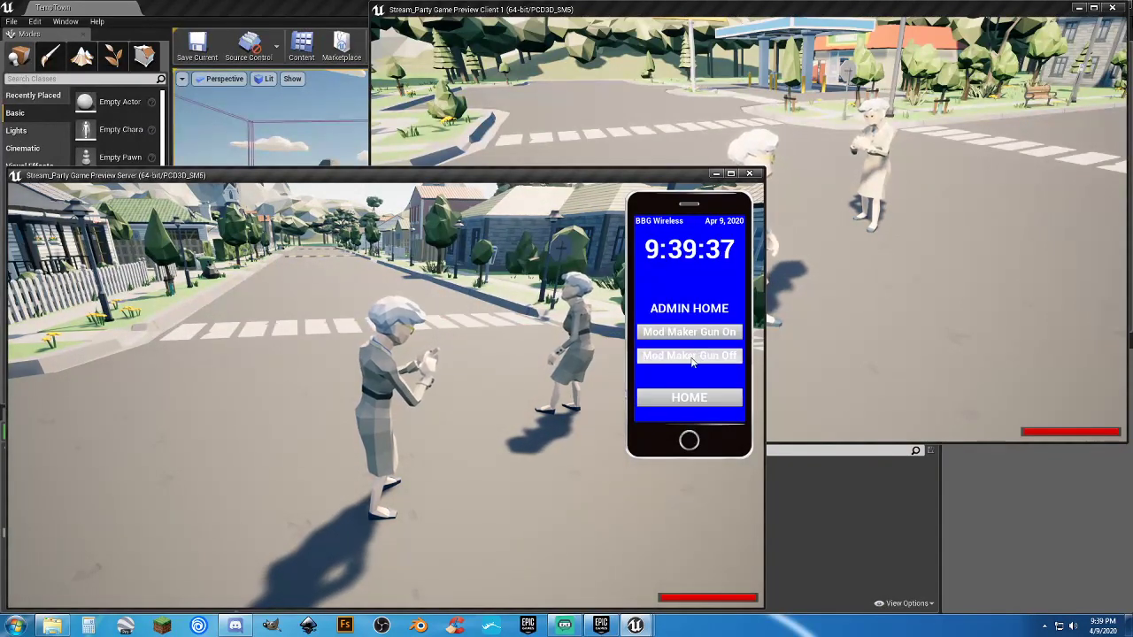
key("Tab")
key("alt+Tab")
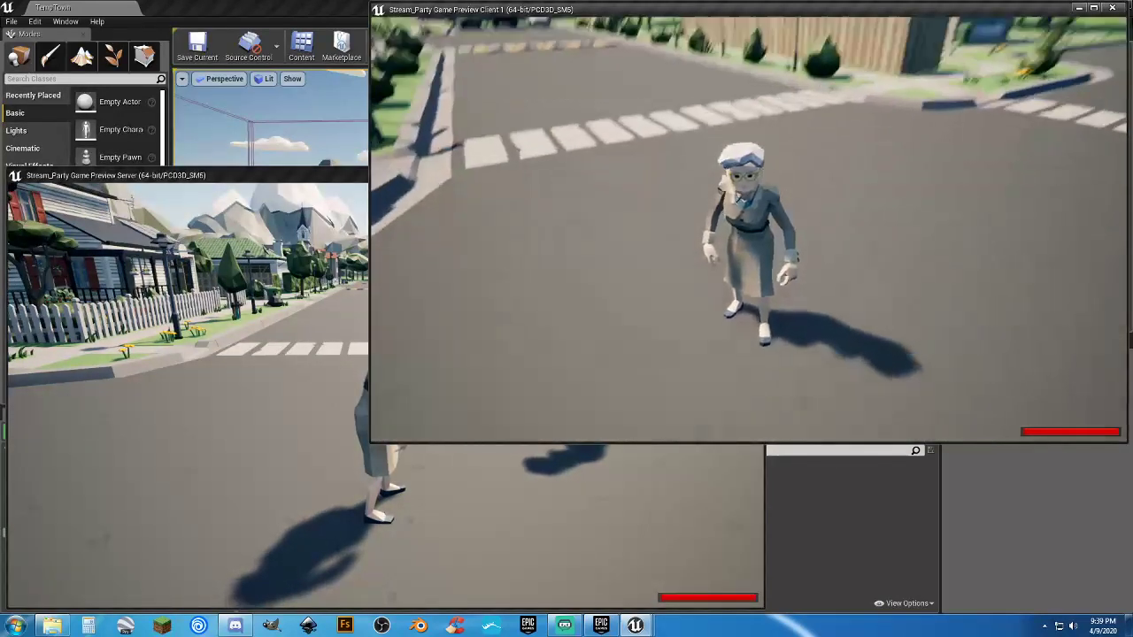
Step: Change the client's character into a police officer and the server's character into an FBI agent, and compare both outfits in the previews
key("Tab")
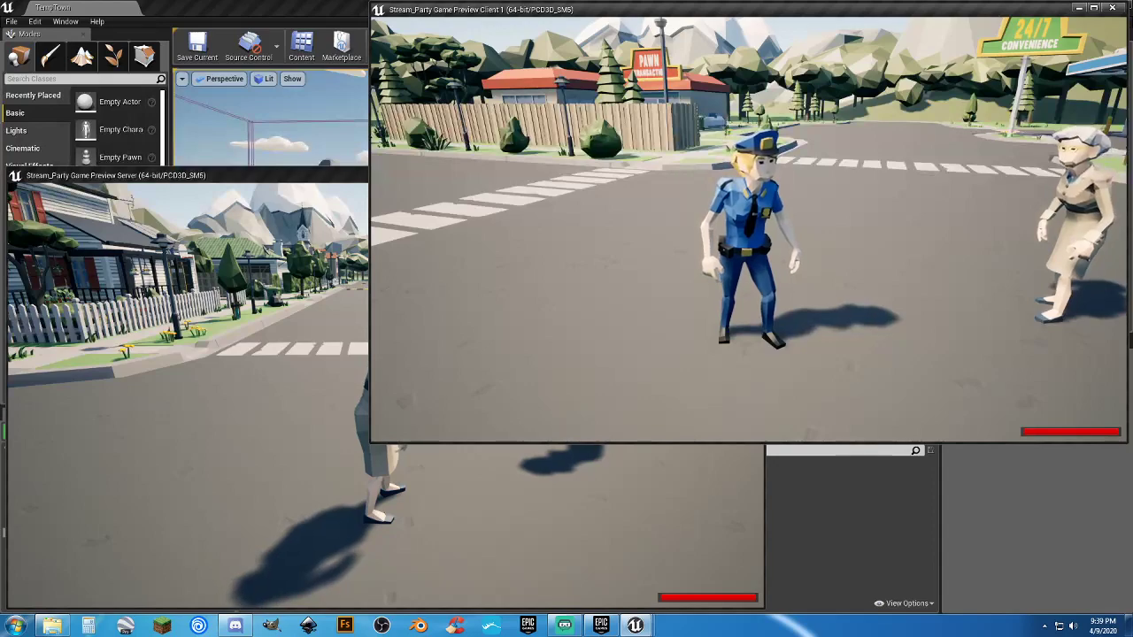
key("alt+Tab")
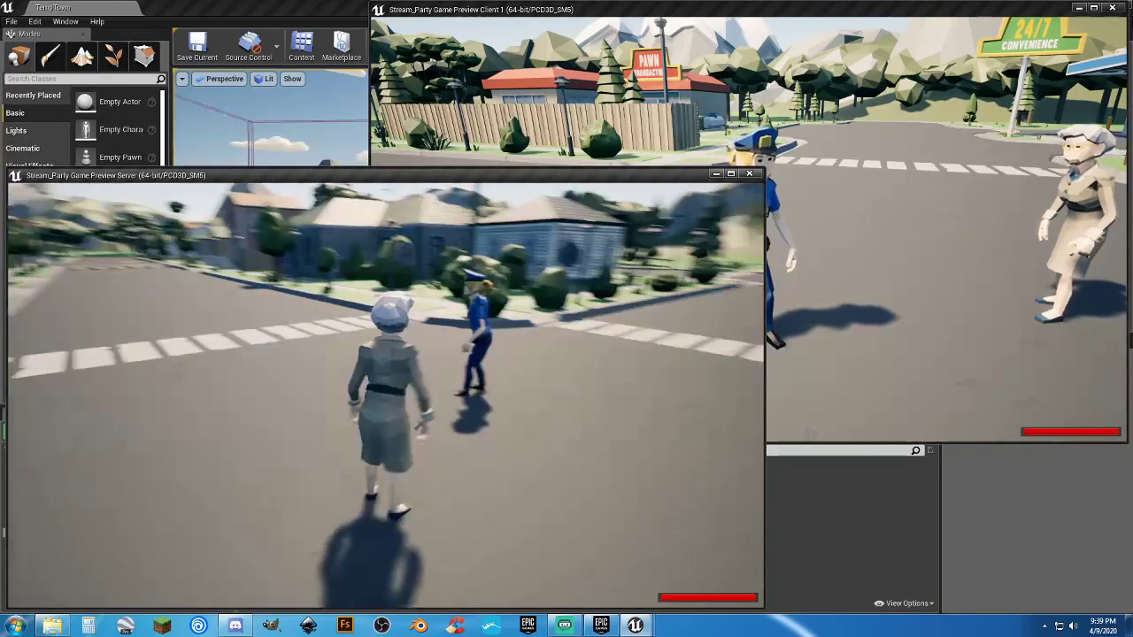
key("a")
key("a")
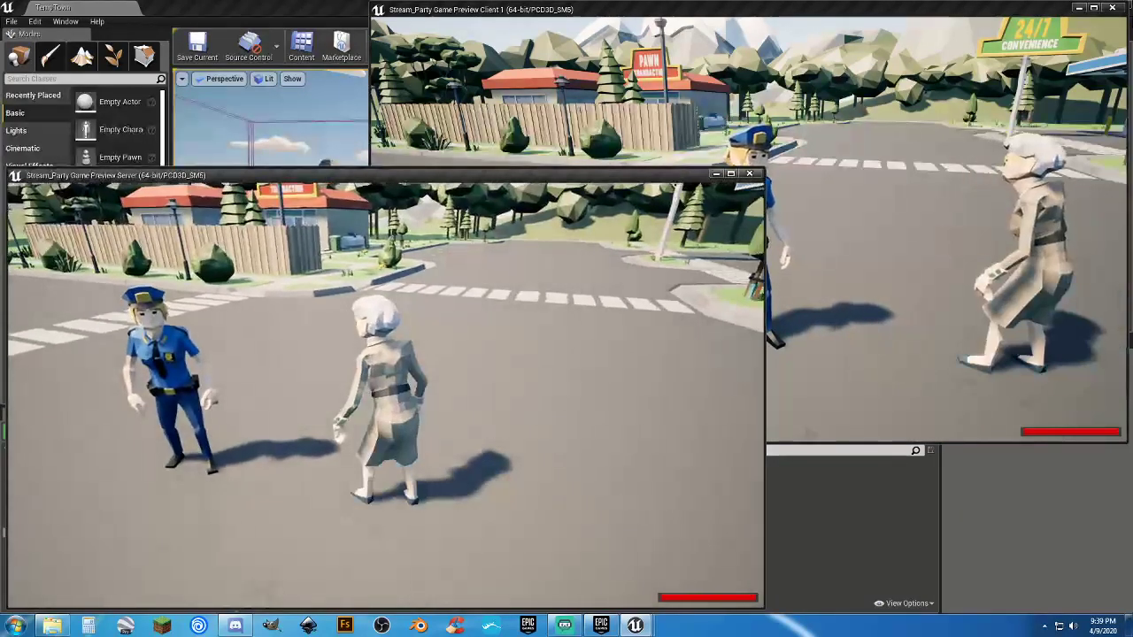
key("e")
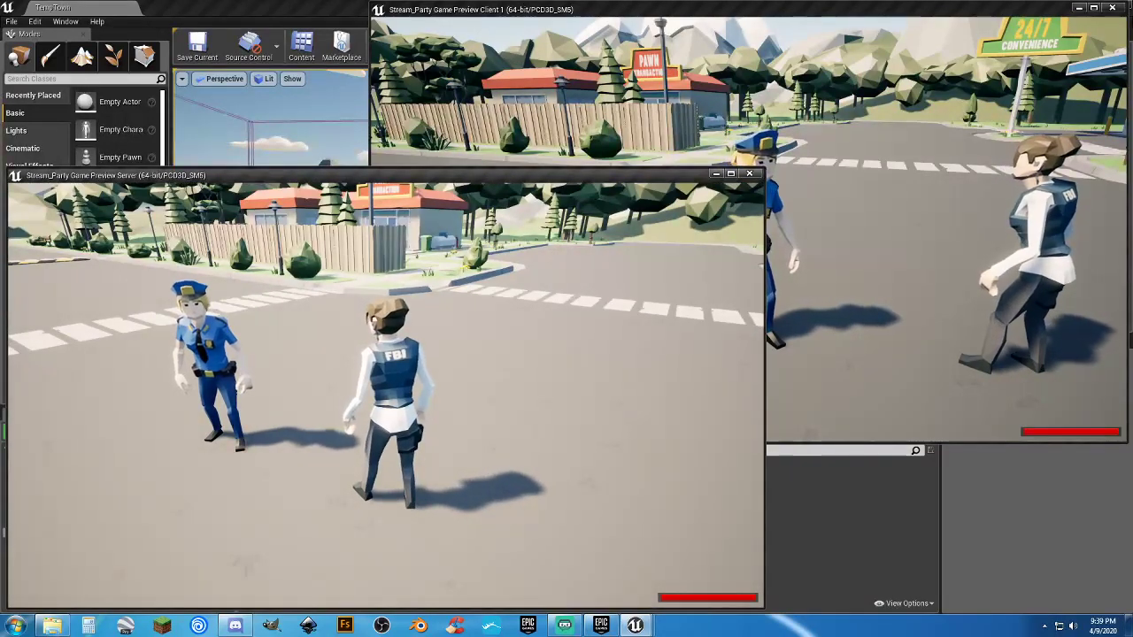
key("a")
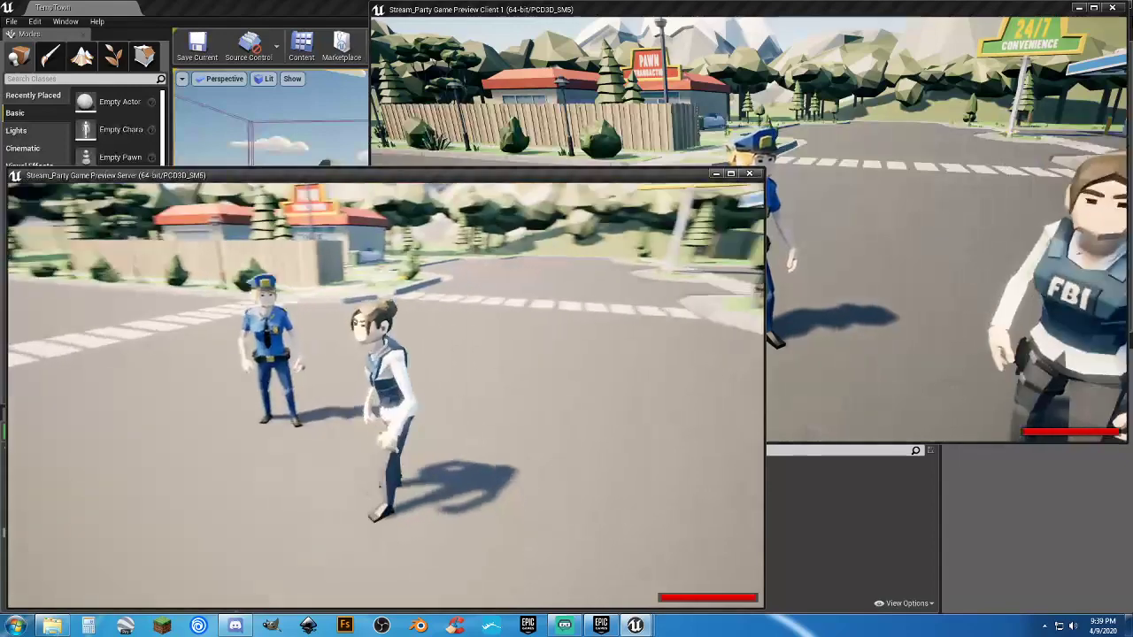
key("w")
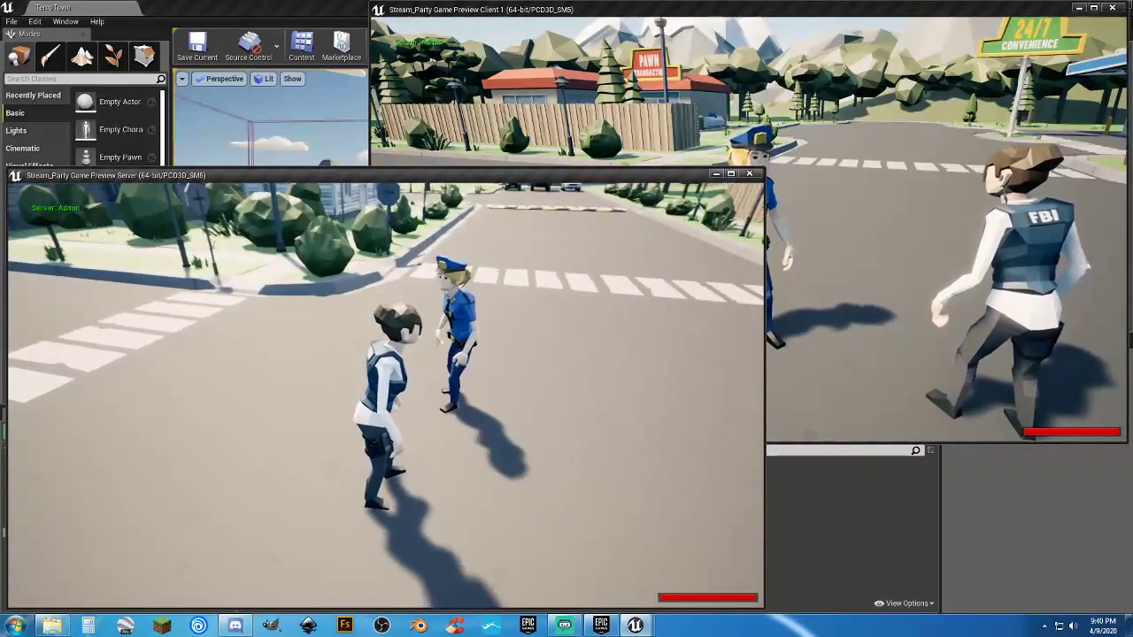
Step: As the server player, enter the checkered-floor interior and seat the FBI character in the blue chair behind the desk
key("e")
key("e")
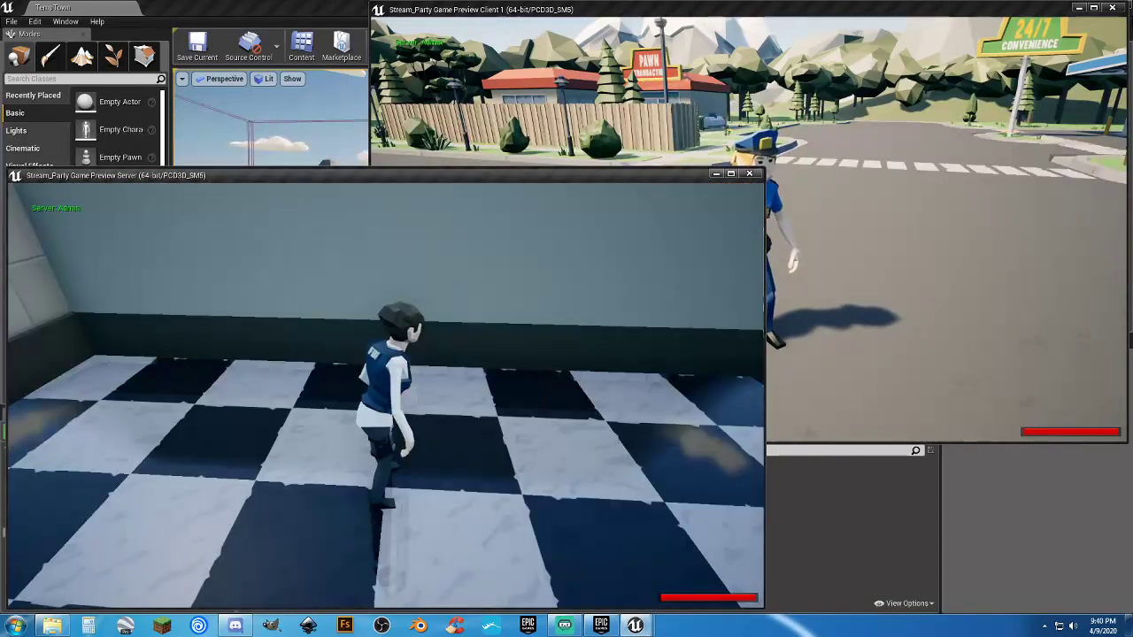
key("w")
key("w")
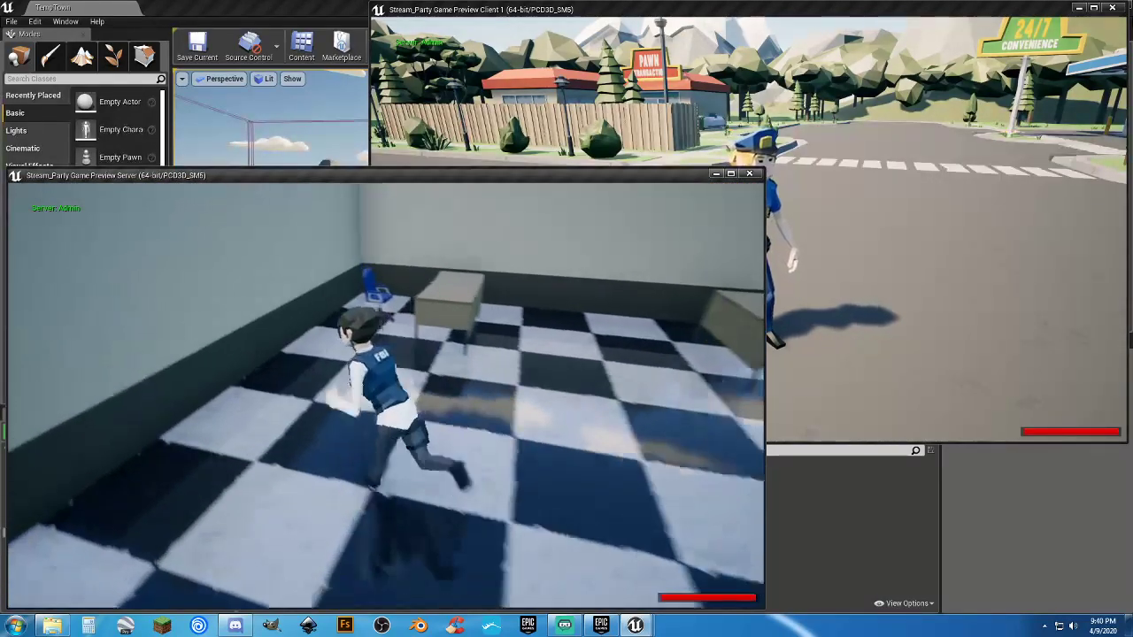
key("w")
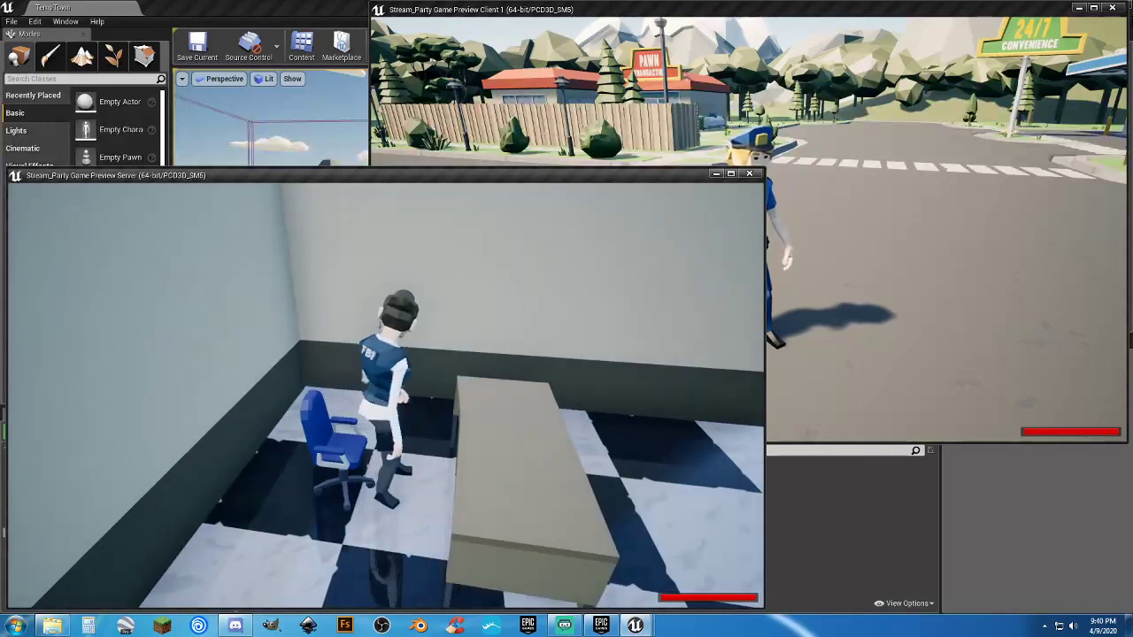
Step: In the client preview, bring the police officer into the same interior and explore through the doorway to the barred cells
key("alt+Tab")
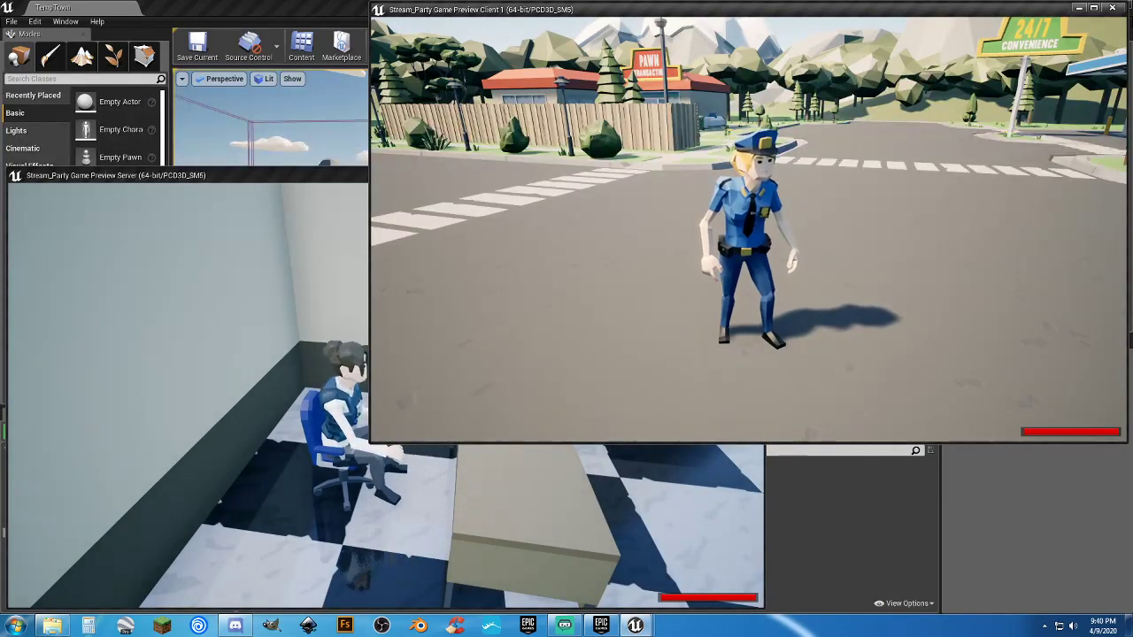
key("w")
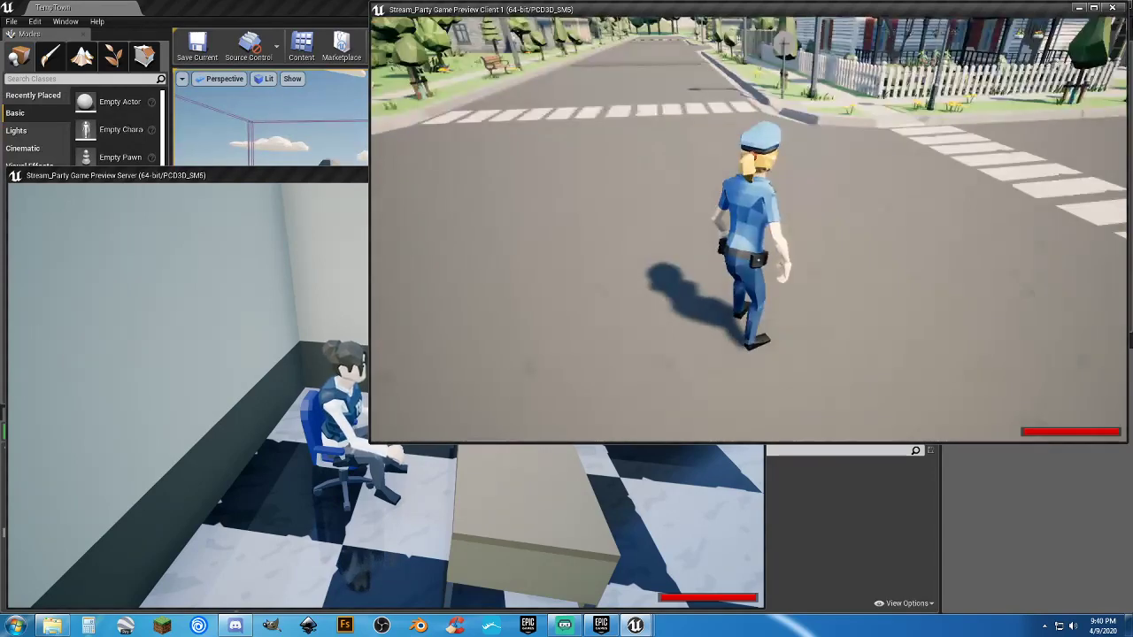
key("w")
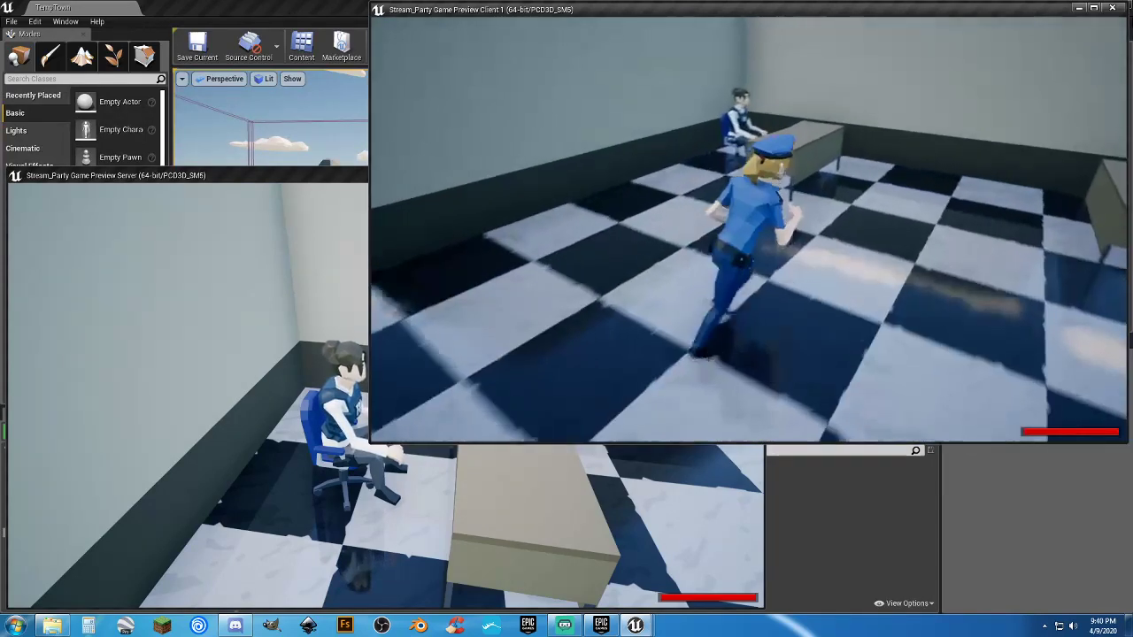
key("w")
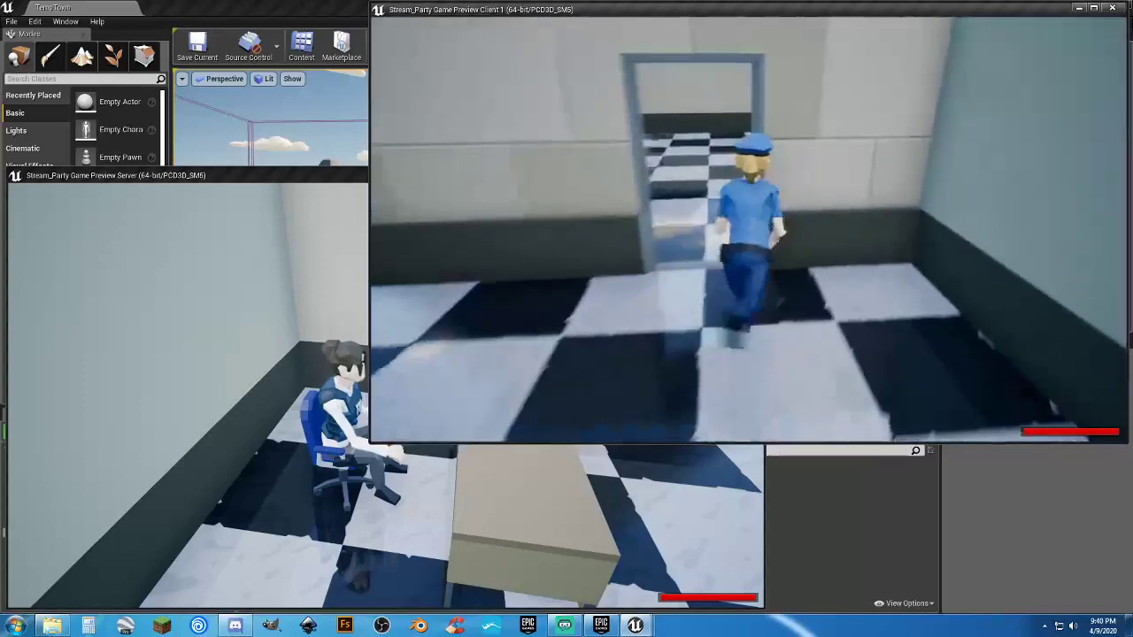
key("w")
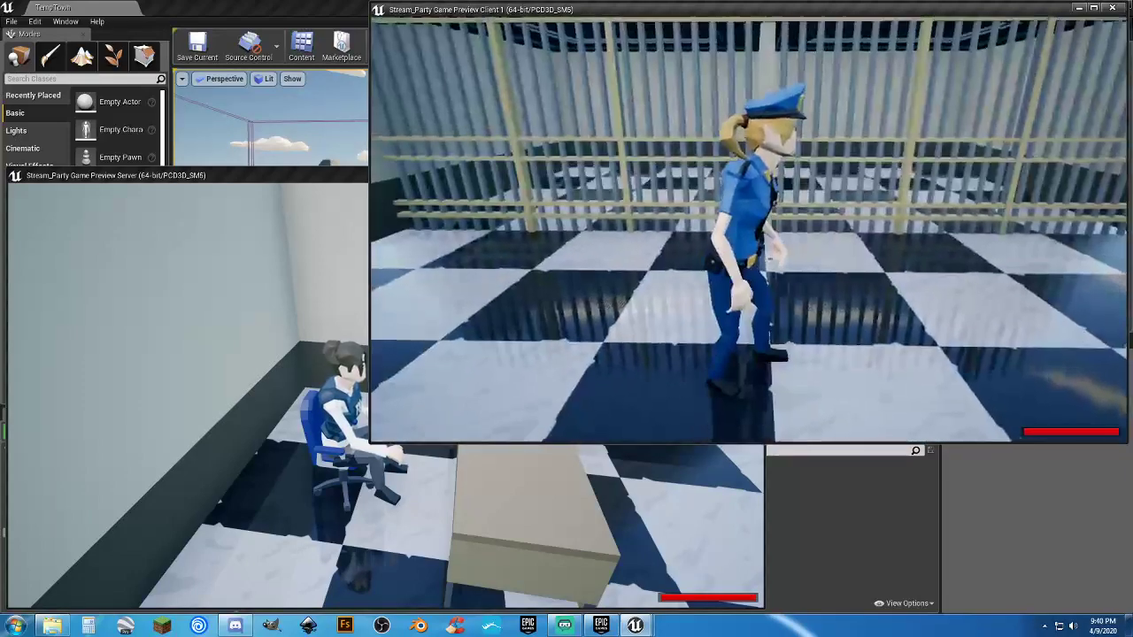
key("d")
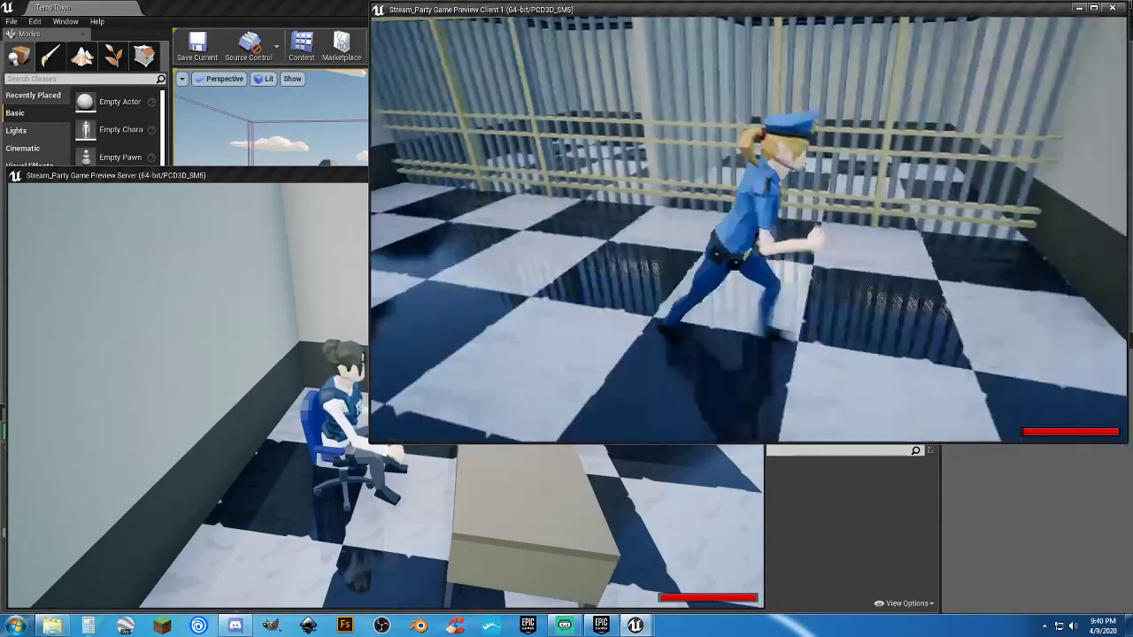
key("w")
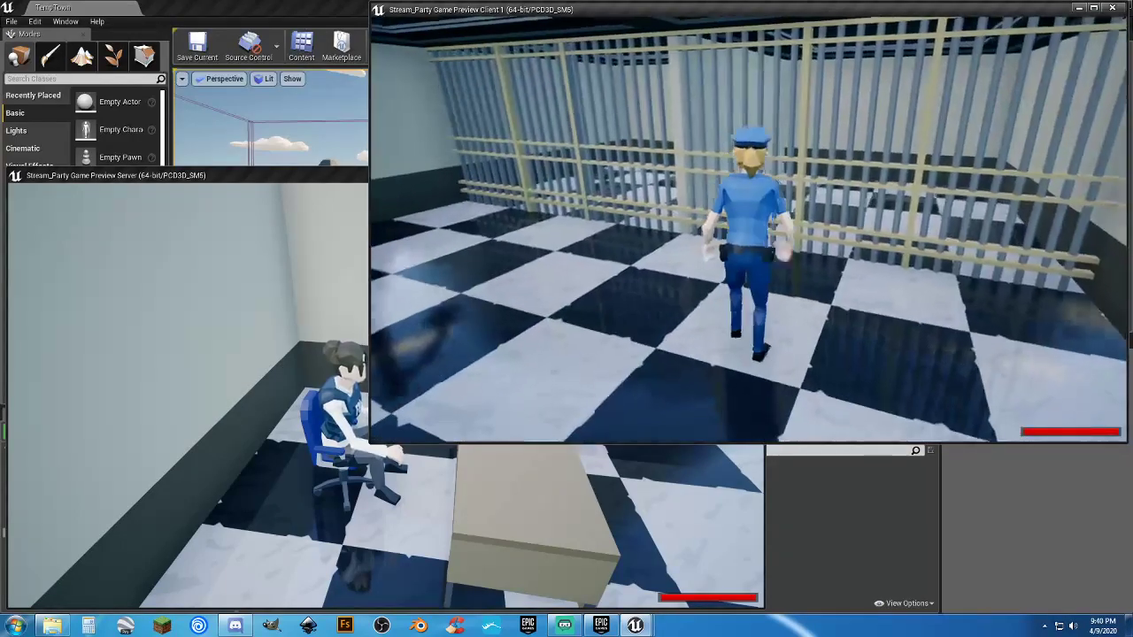
Step: Walk the police officer from the cell area into the office and sit on the blue desk chair
key("w")
key("w")
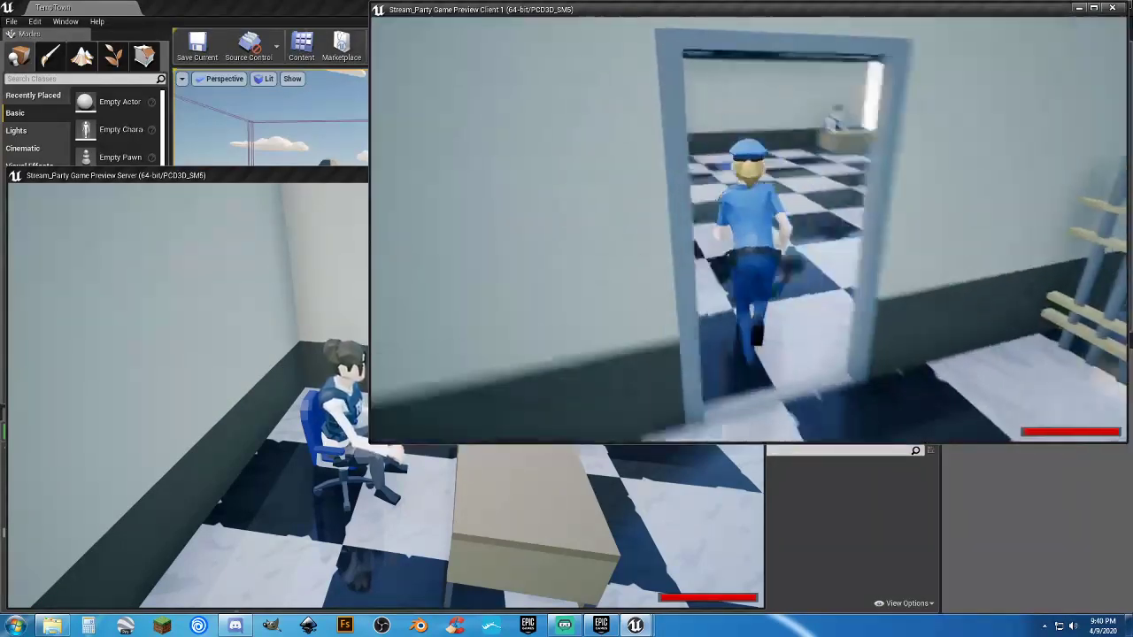
key("w")
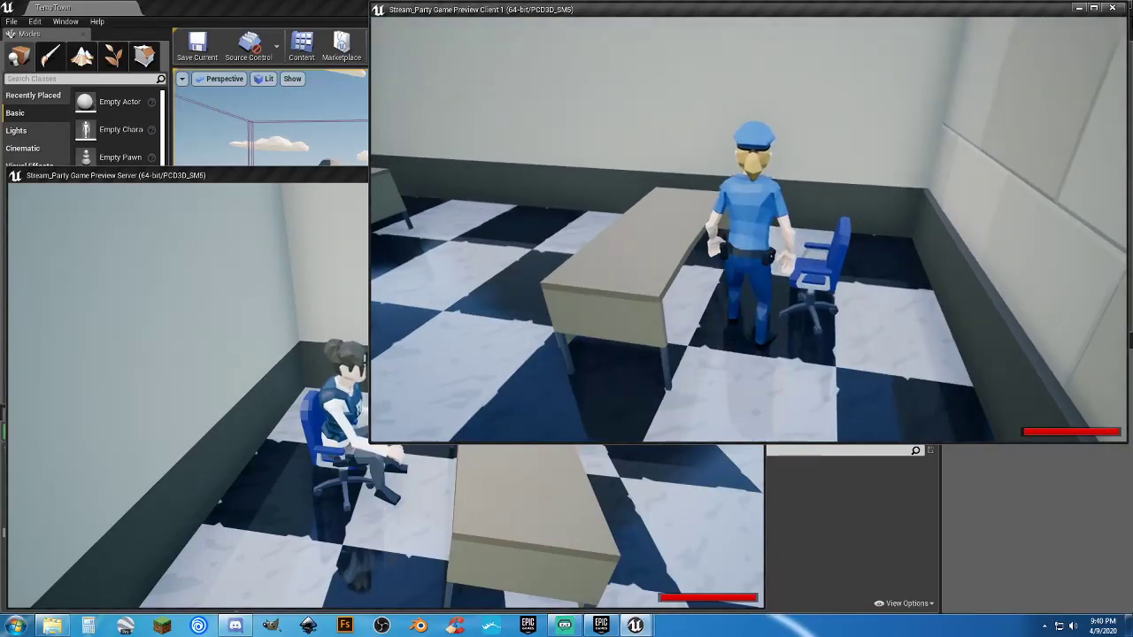
key("e")
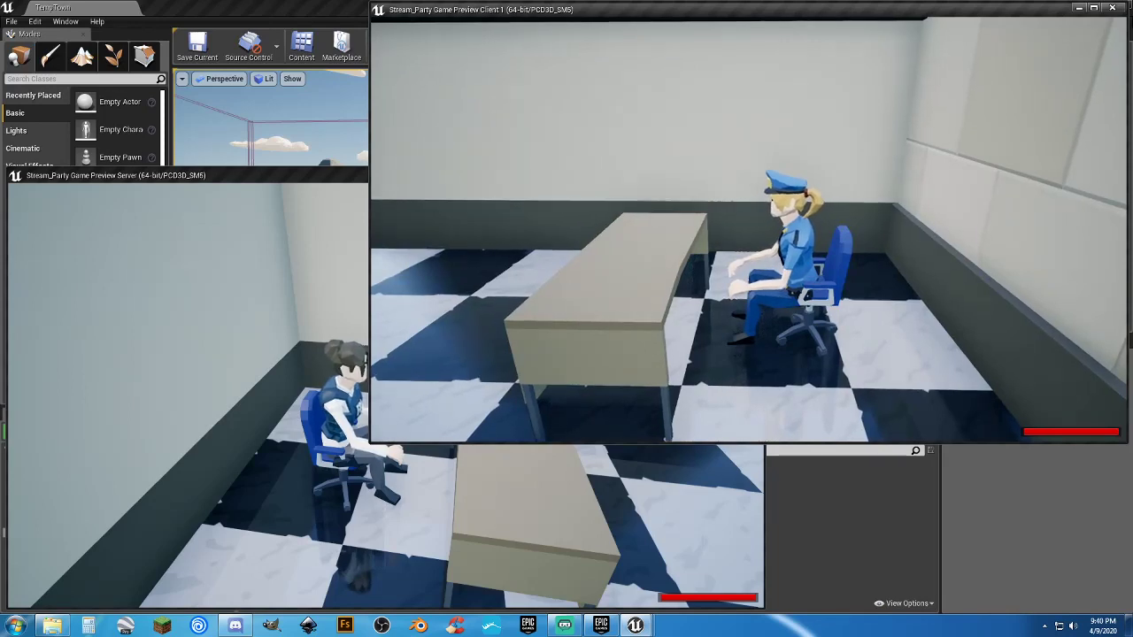
Step: Test moving the police officer while seated, and use the desk chair again to check sitting and standing up
key("s")
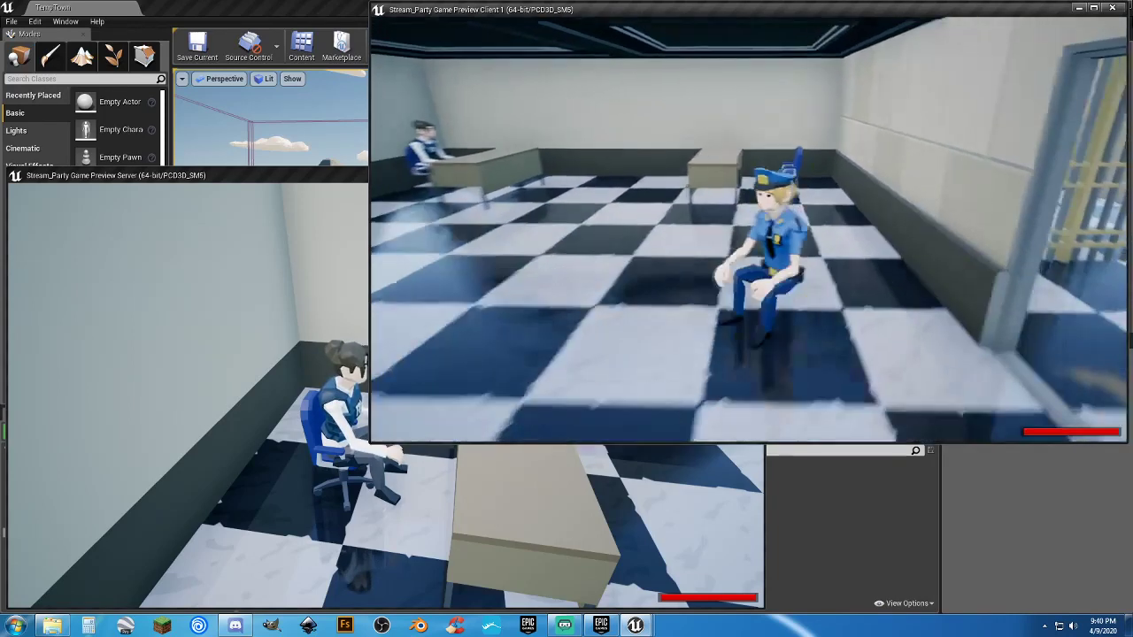
key("d")
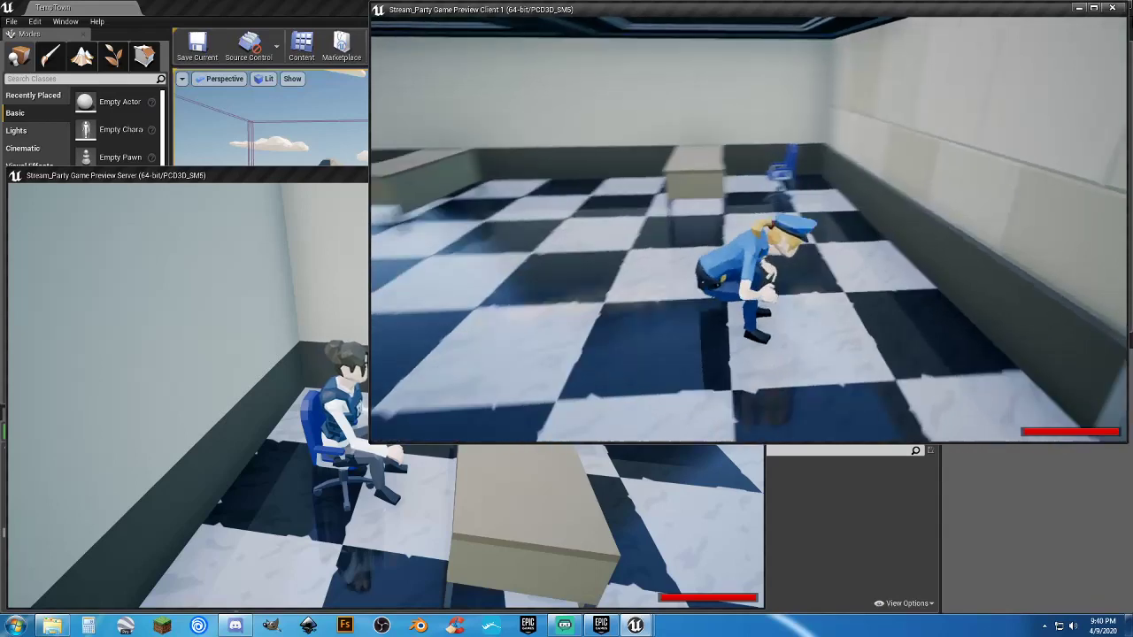
key("e")
key("w")
key("w")
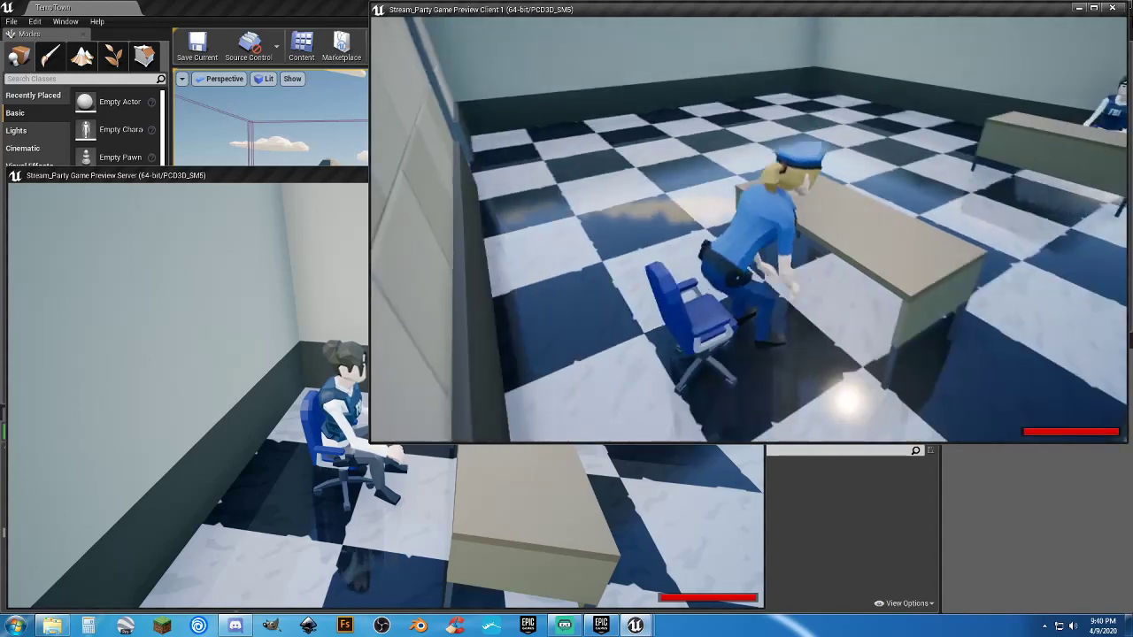
Step: Run the client character out onto the street, switch to the server preview and move its FBI character there
key("w")
key("w")
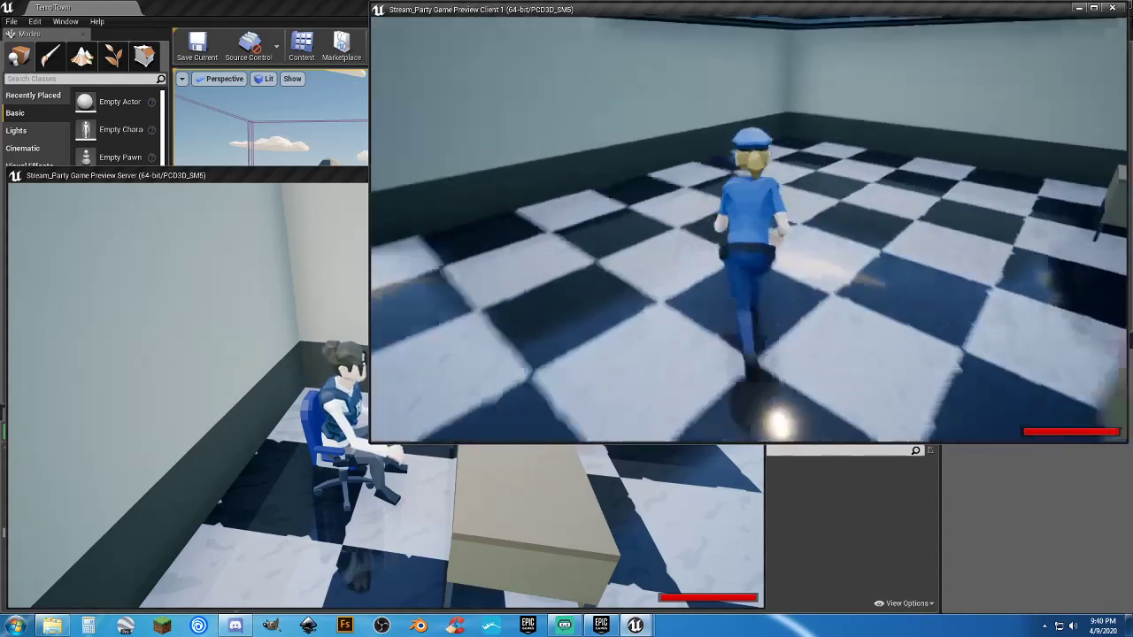
key("w")
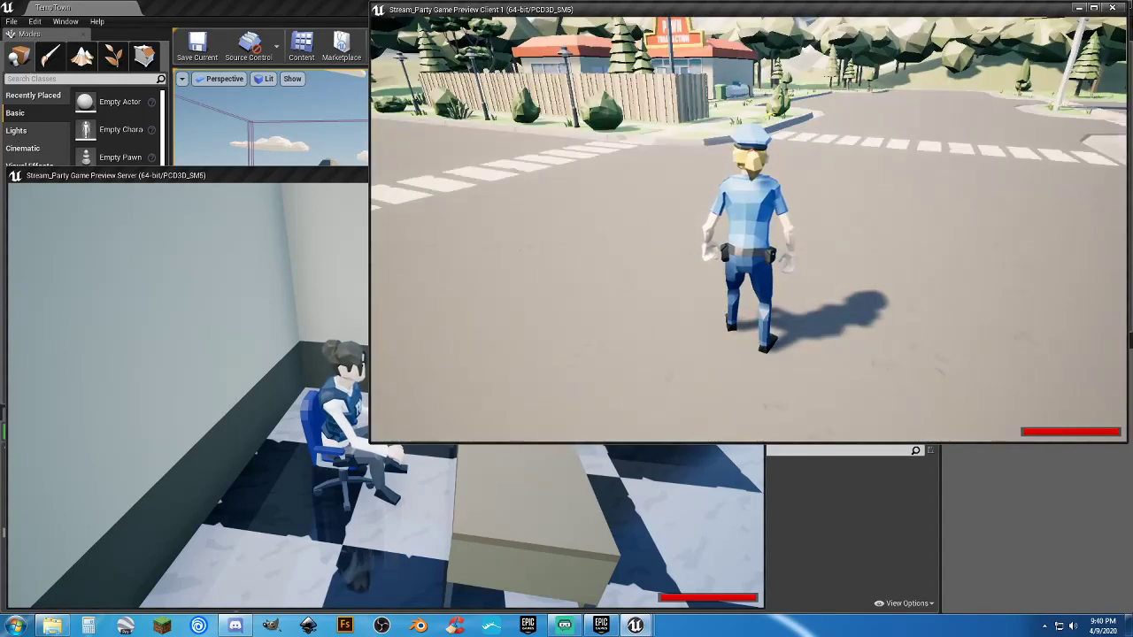
key("w")
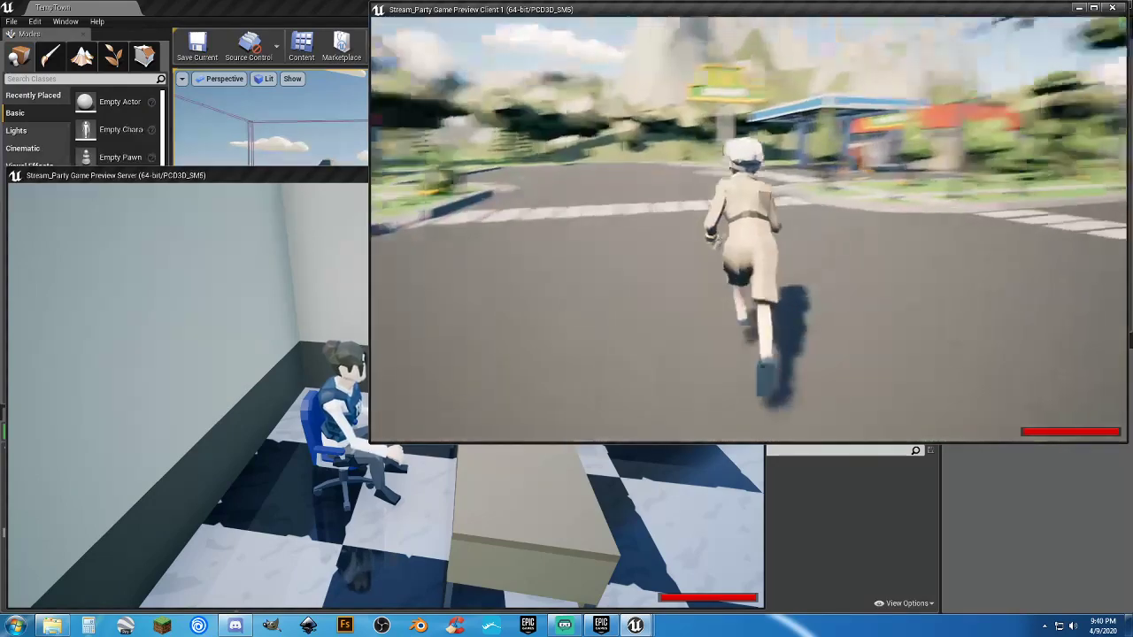
key("alt+Tab")
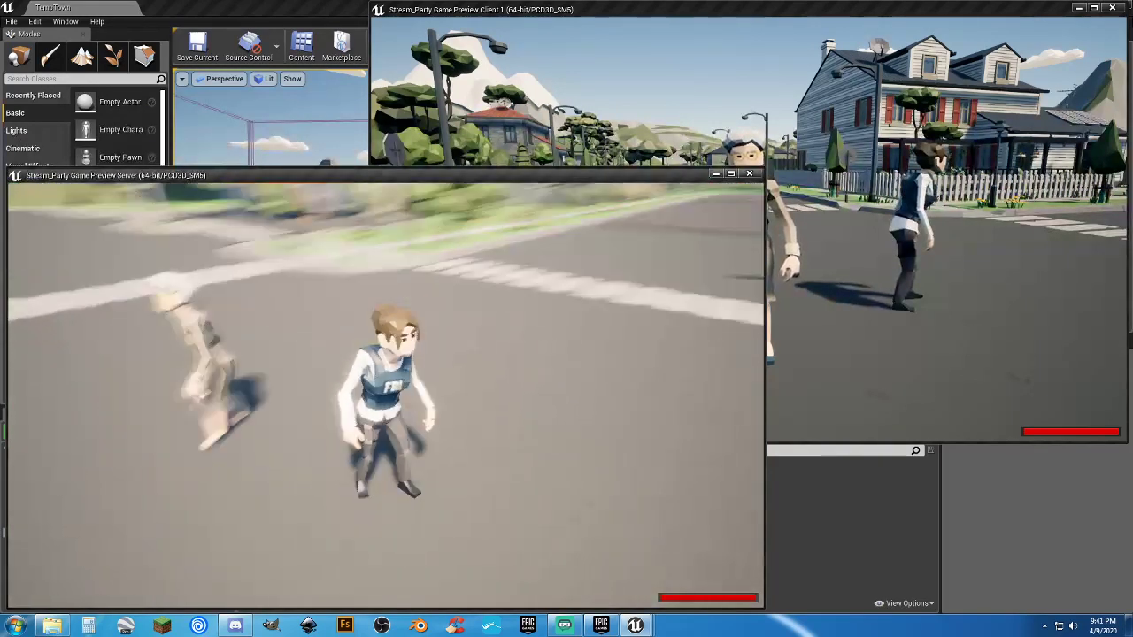
key("w")
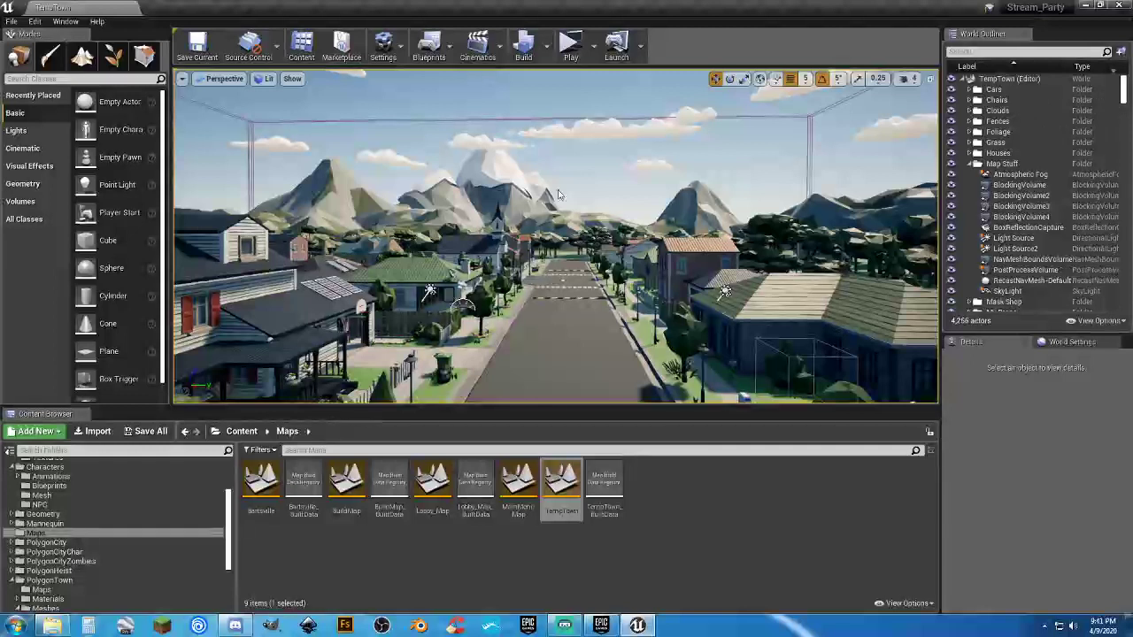
Step: Set the number of players to 1 and play the level in a new editor window
left_click(594, 56)
left_click(685, 244)
type("1")
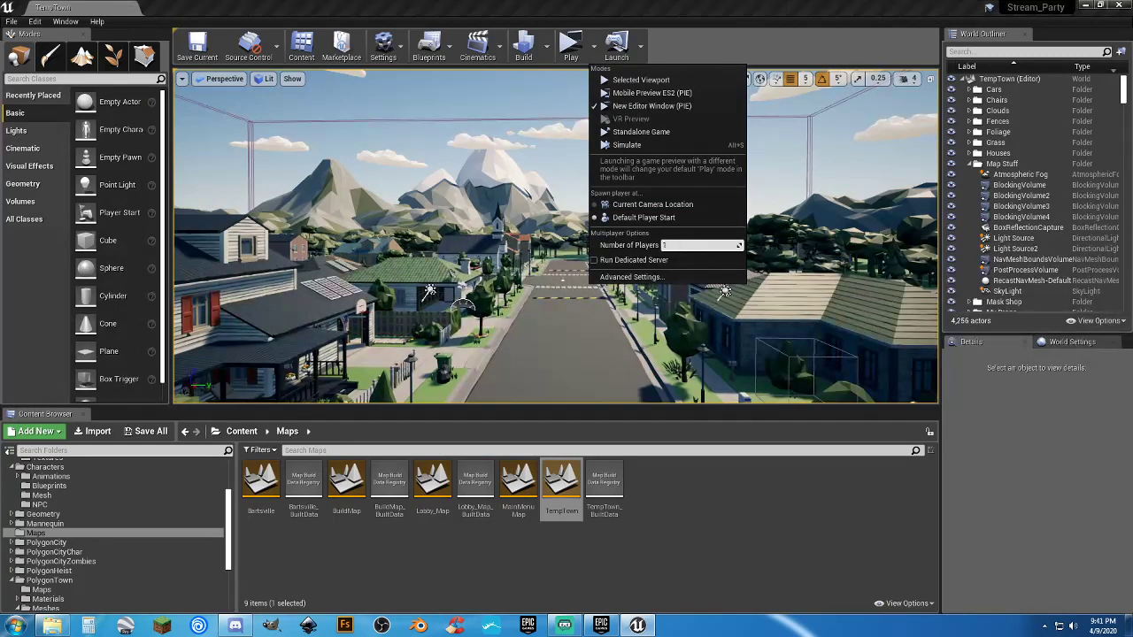
left_click(637, 105)
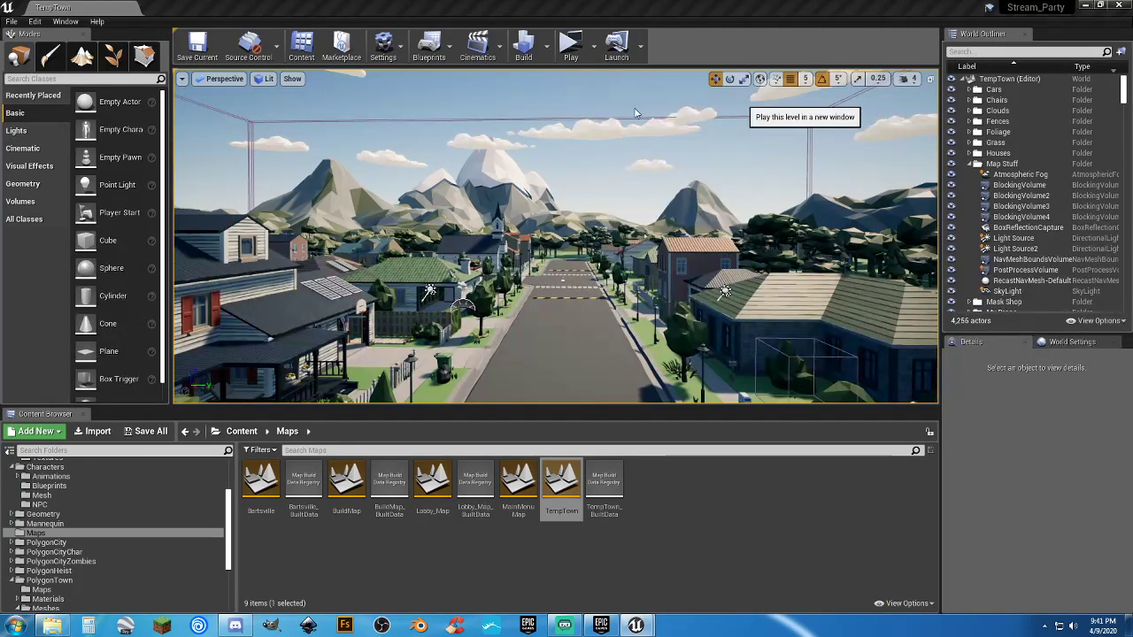
Step: Run the character along the sidewalk and across the road to the wooden park bench and sit on it
key("w")
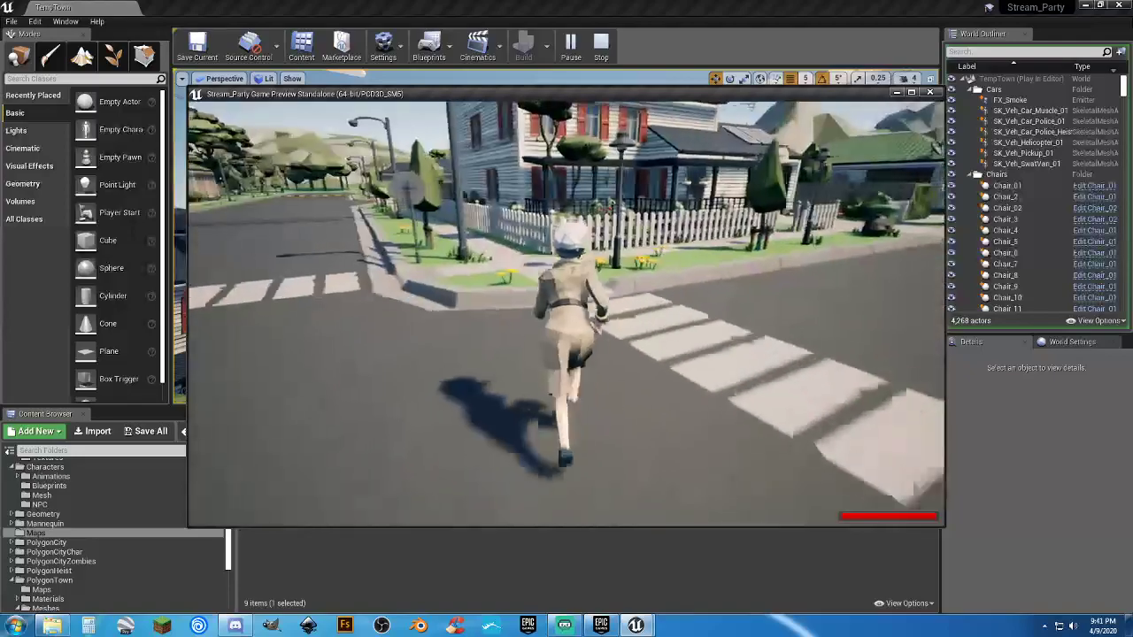
key("a")
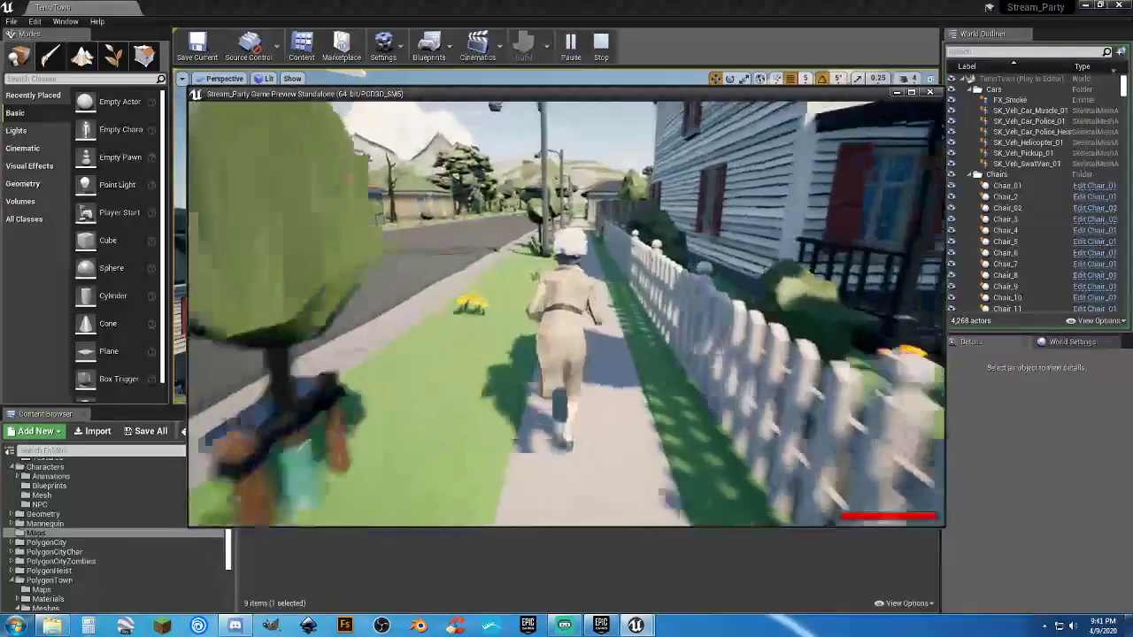
key("w")
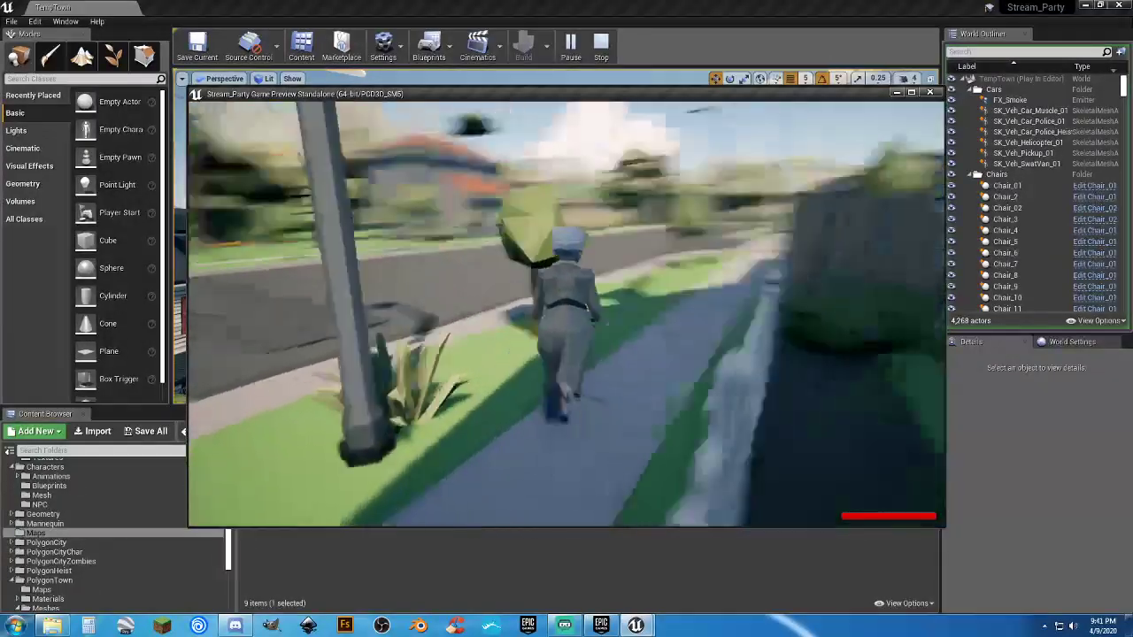
key("w")
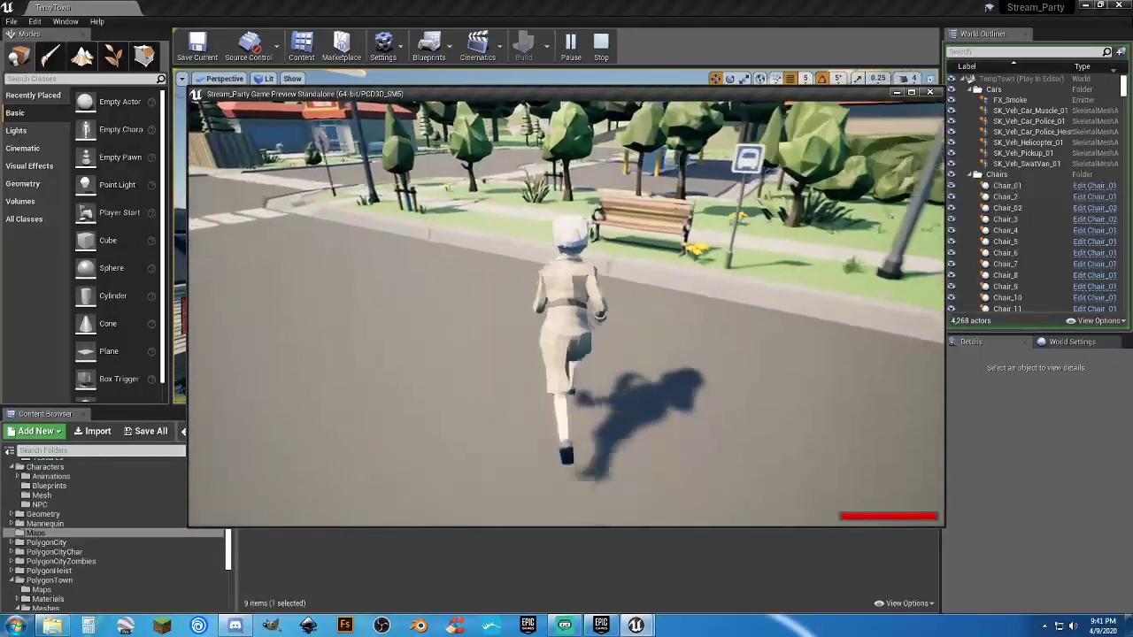
key("w")
key("e")
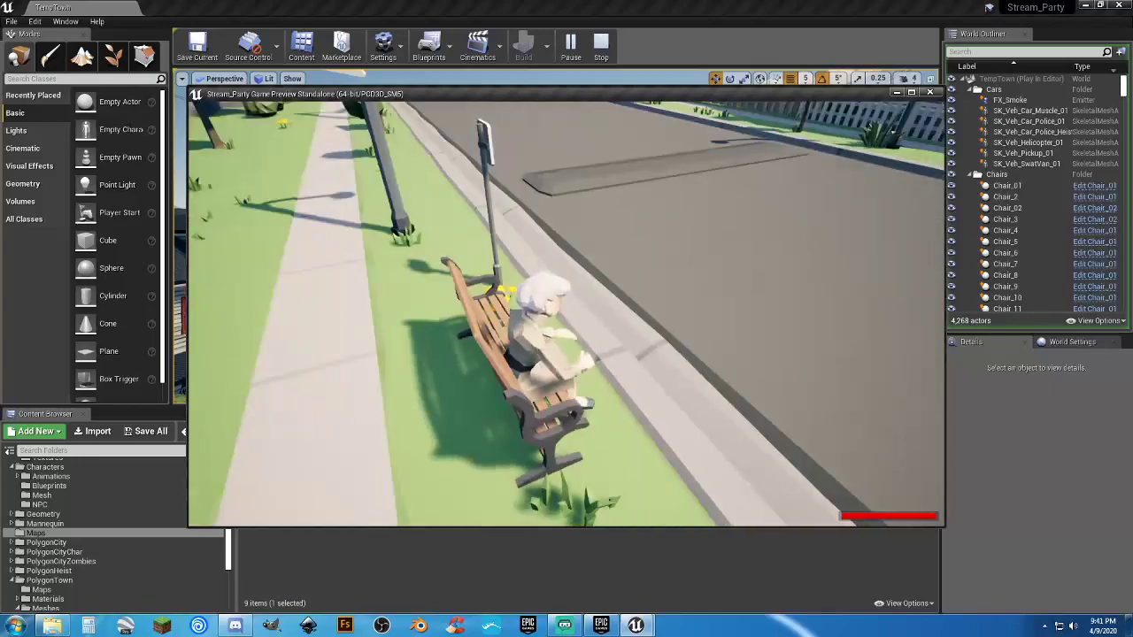
Step: Stand up from the bench, move away onto the road, and sit back down on it
key("e")
key("d")
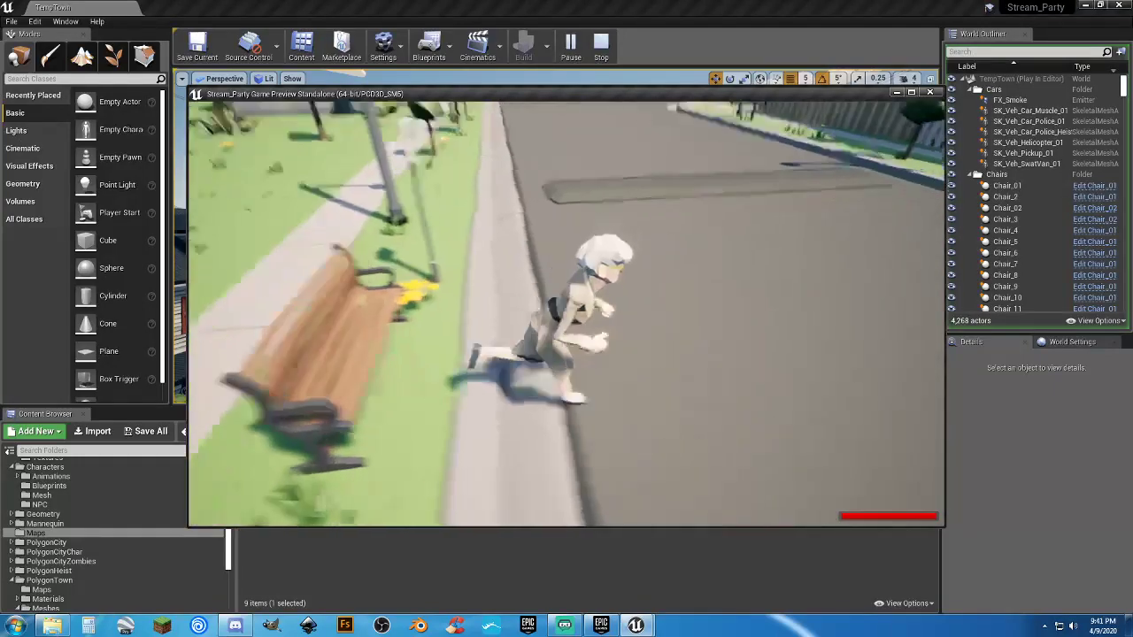
key("w")
key("e")
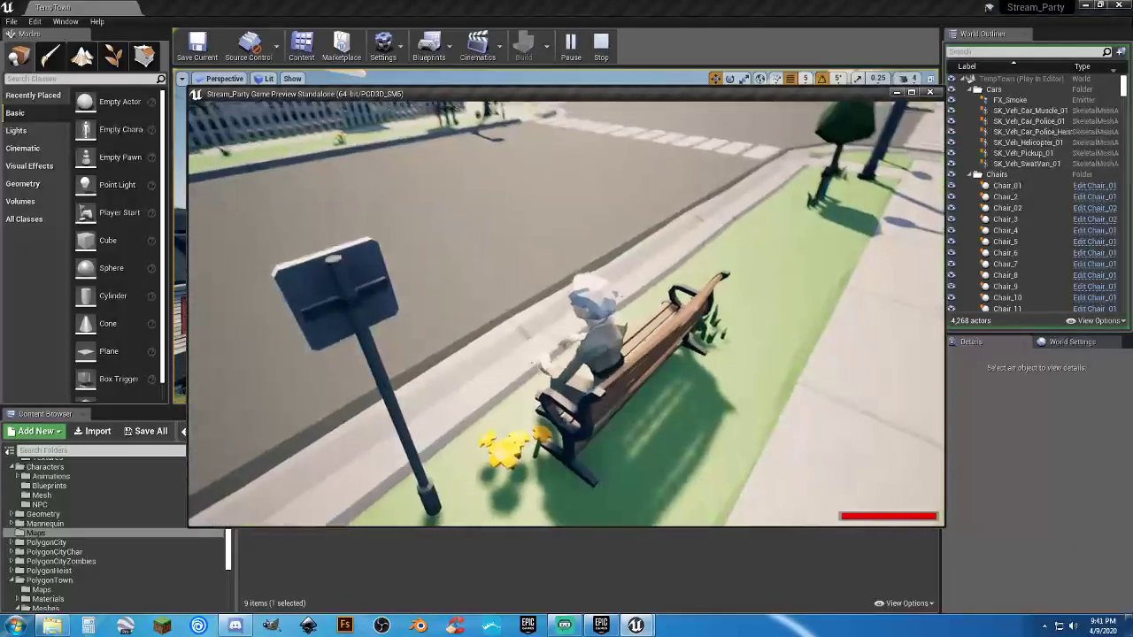
Step: Leave the bench for the backyard pool and test getting up from a blue poolside chair
key("e")
key("w")
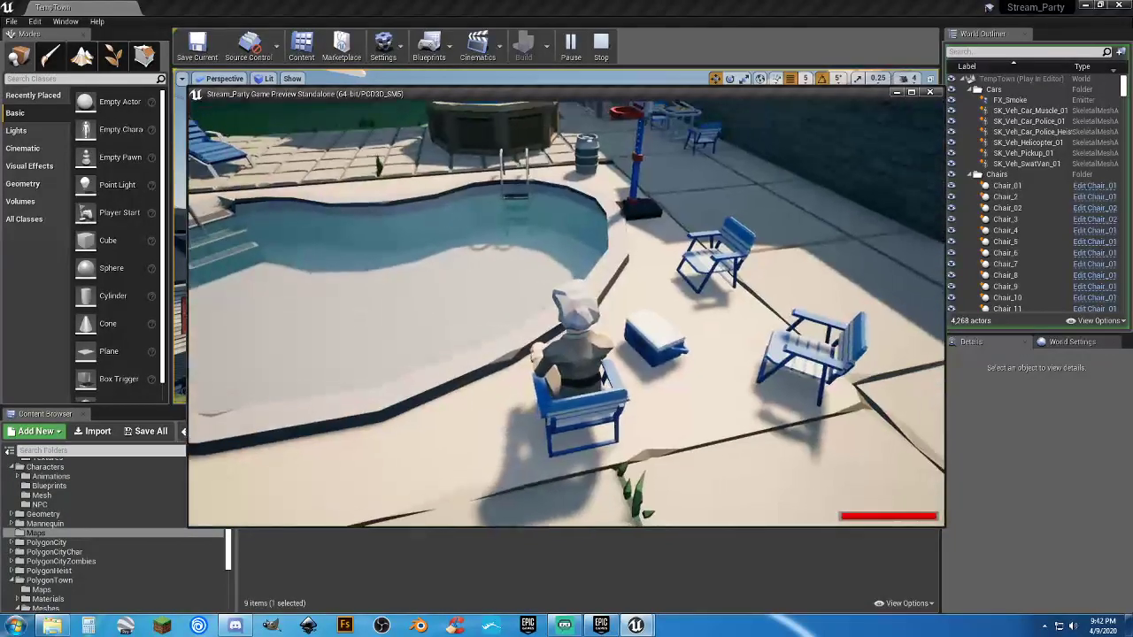
key("e")
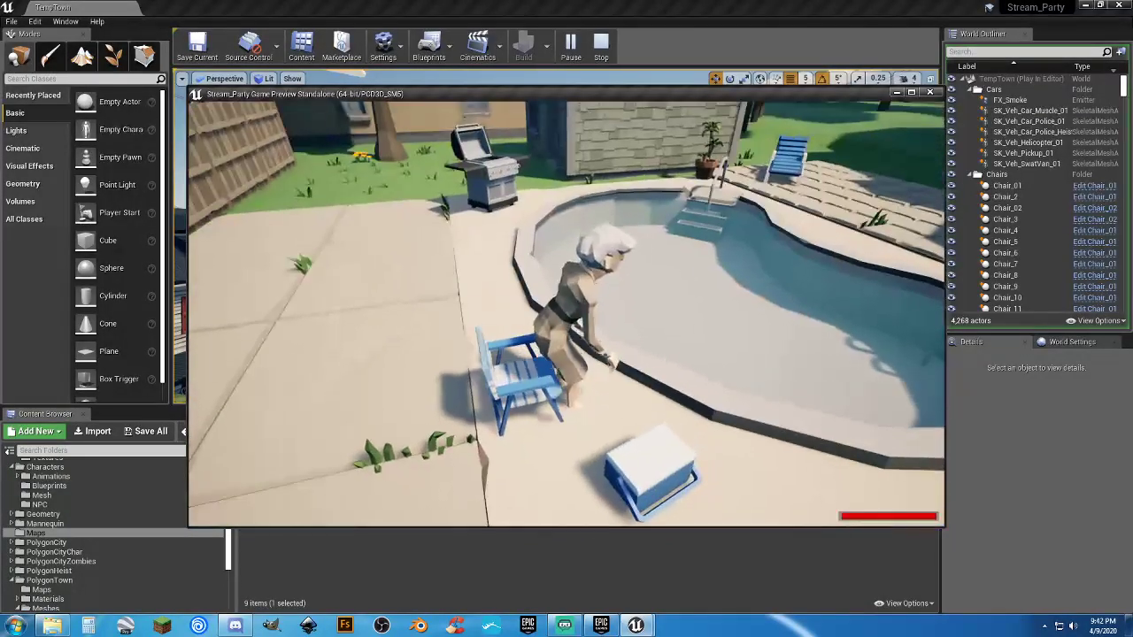
Step: Explore the inside of the swimming pool, jump back out onto the patio and end the preview
key("w")
key("space")
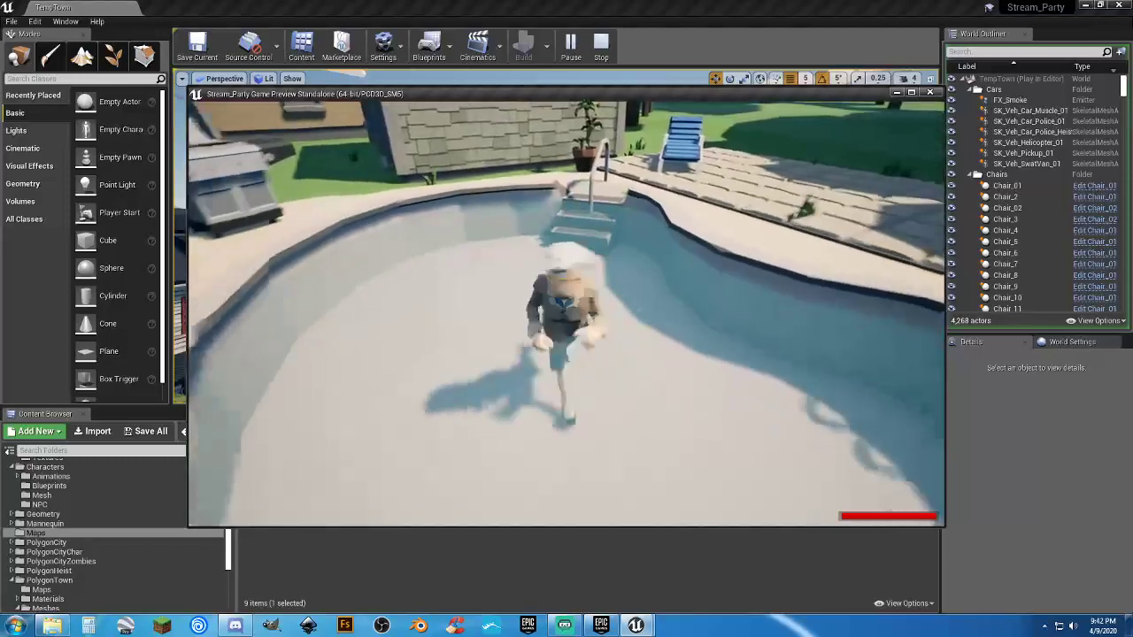
key("s")
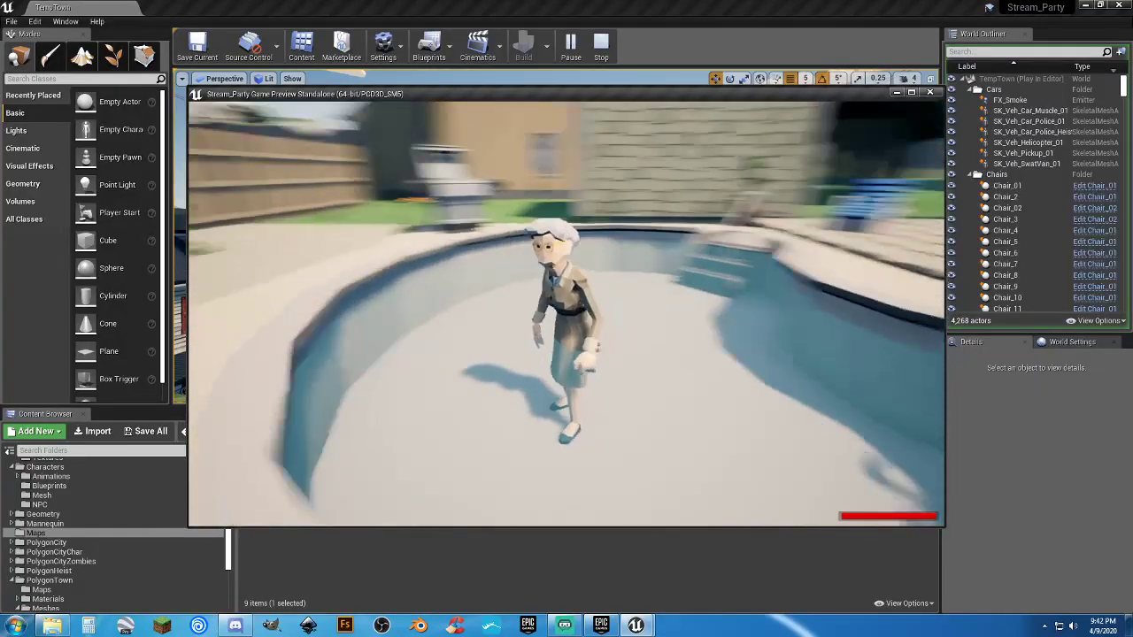
key("s")
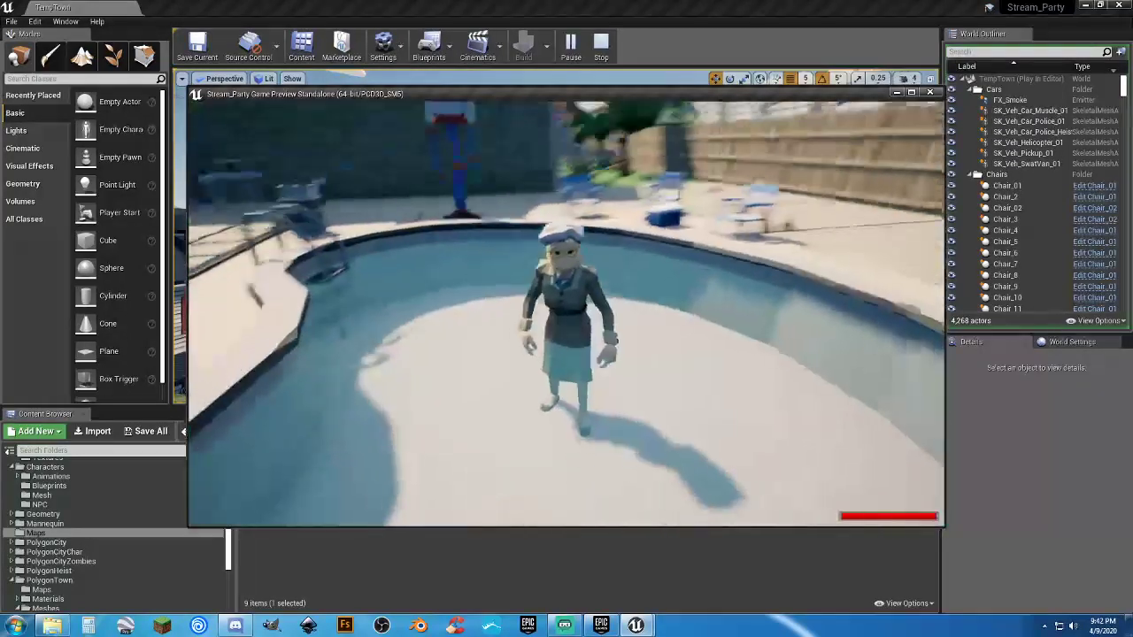
key("w")
key("space")
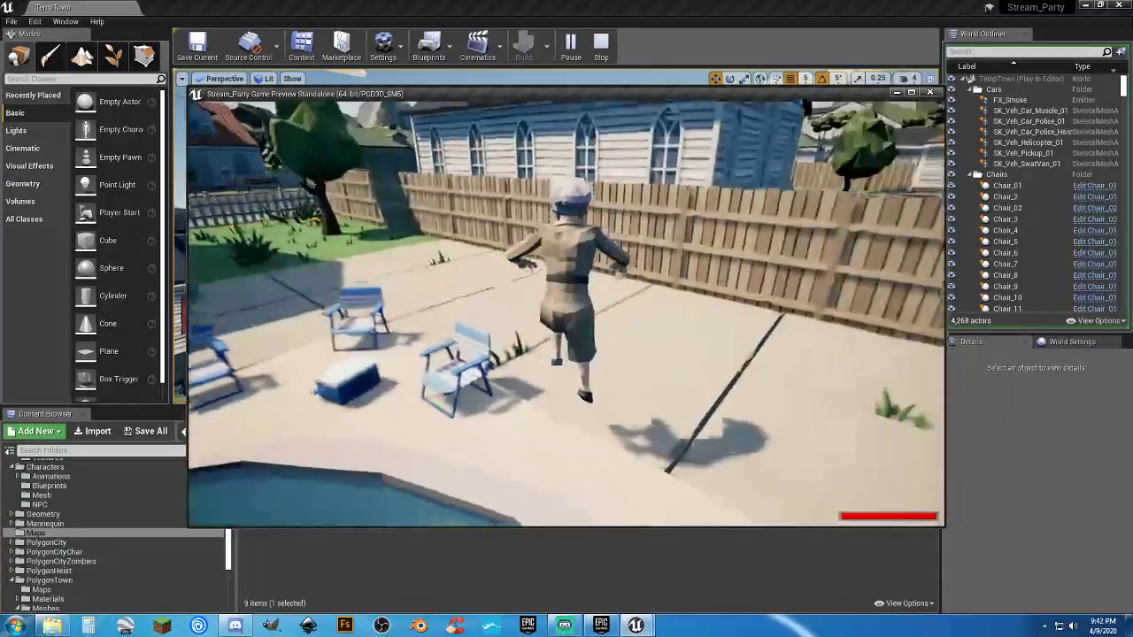
key("Escape")
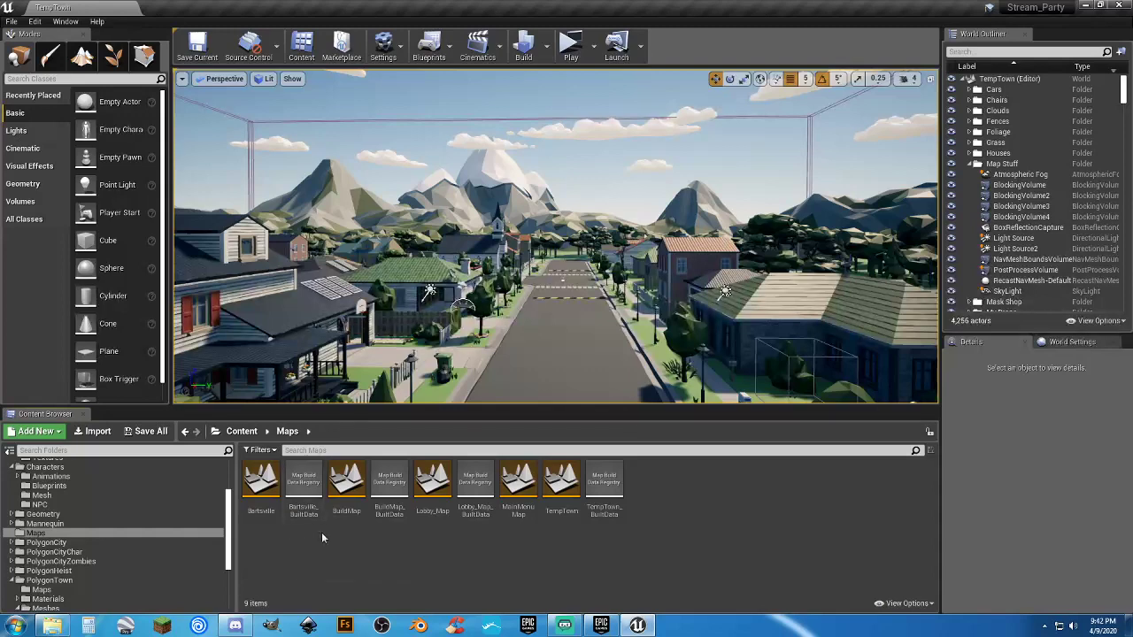
Step: Open the Bartsville map and start a game preview of it
left_click(263, 513)
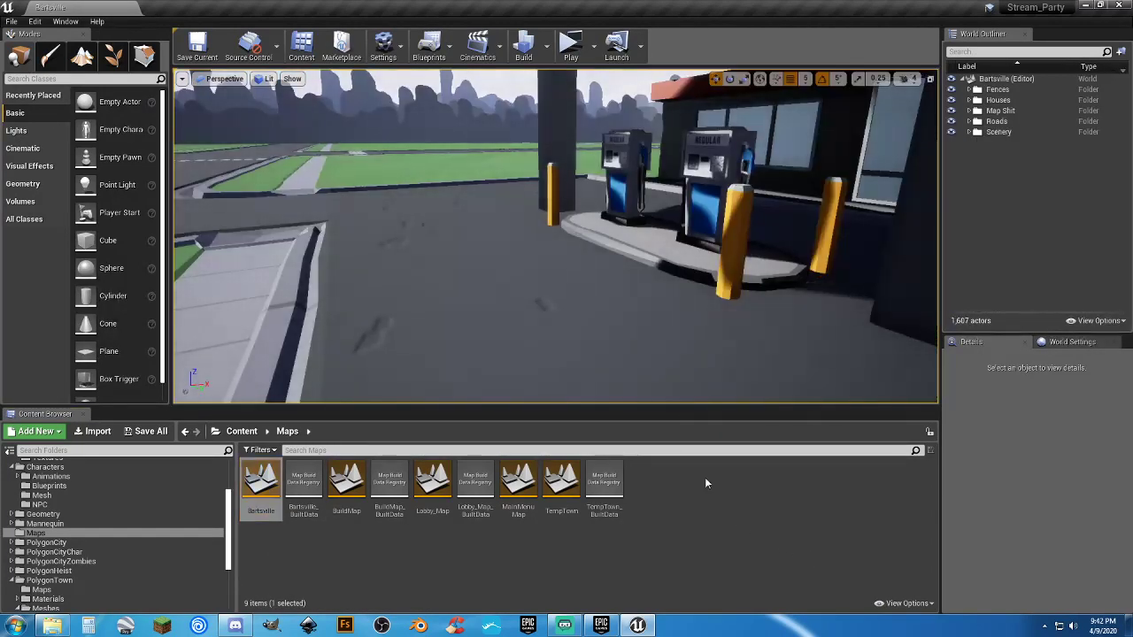
left_click(567, 49)
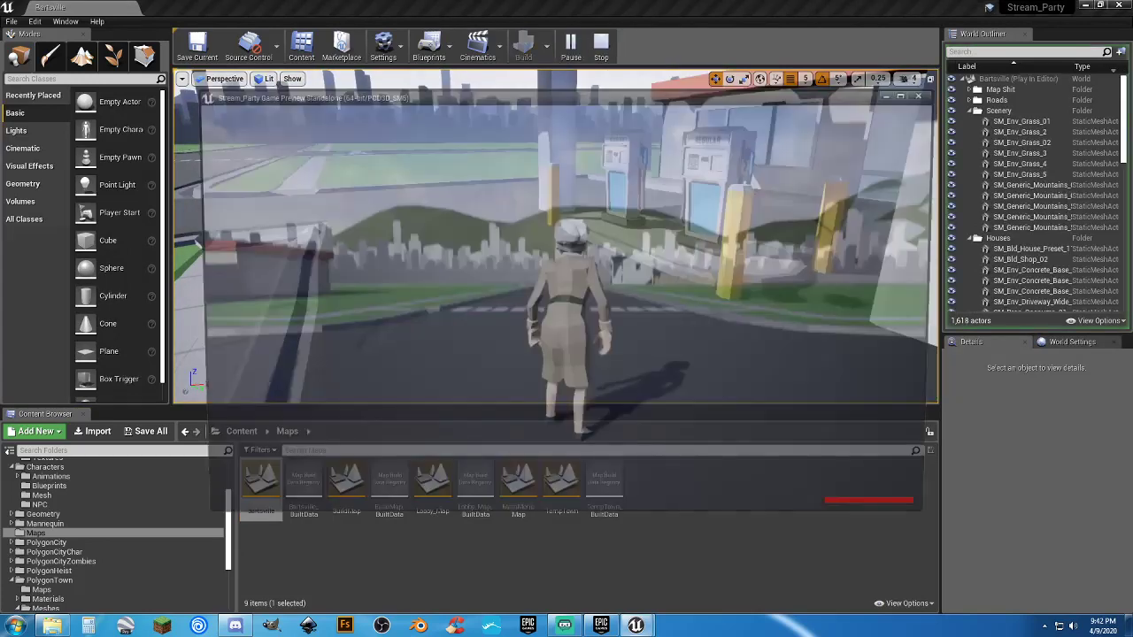
Step: Run the character through Bartsville to the gas station and explore the interior of its shop
key("w")
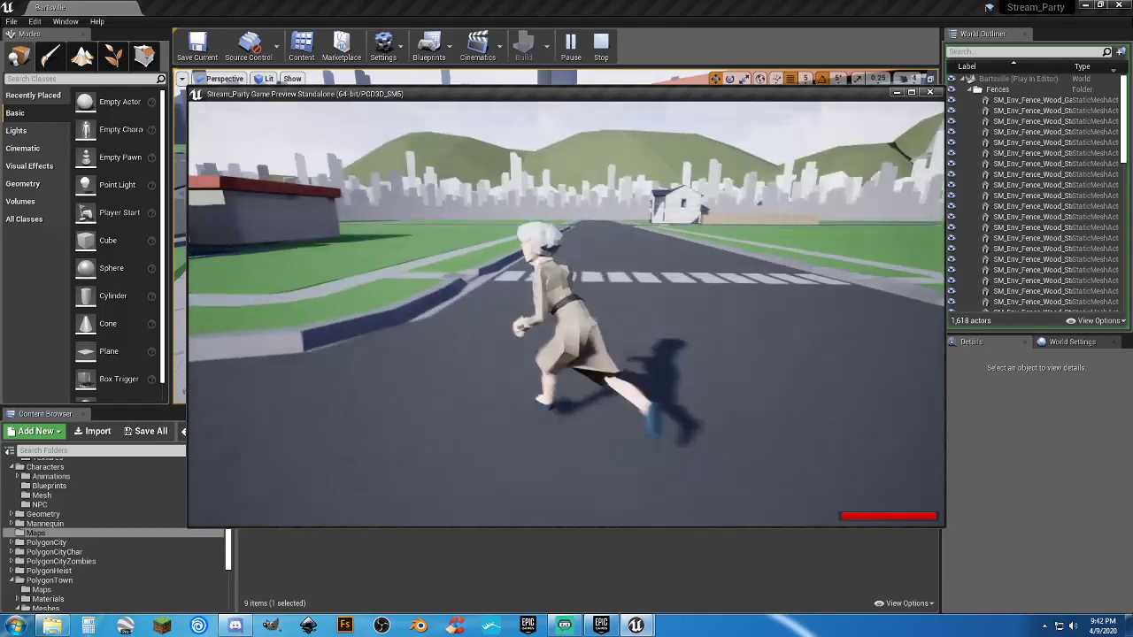
key("w")
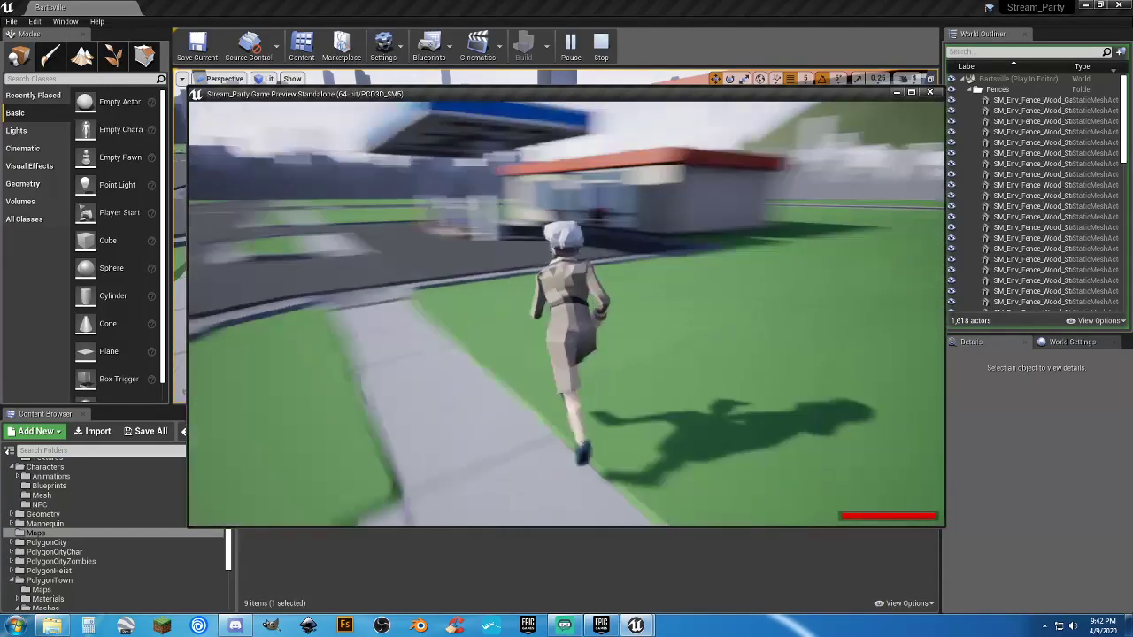
key("a")
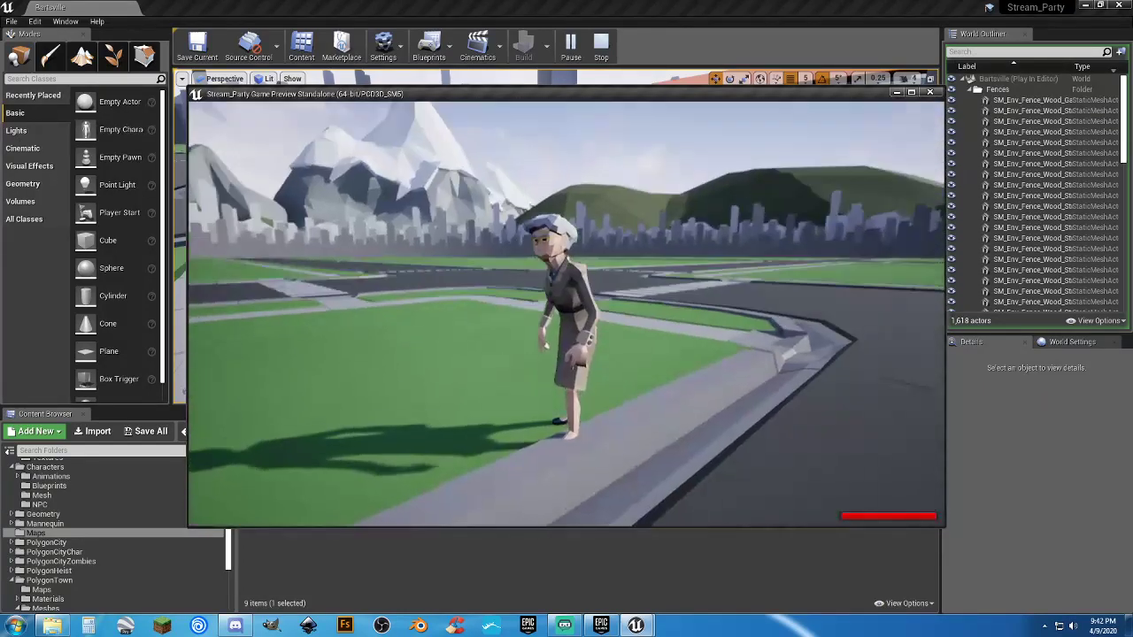
key("w")
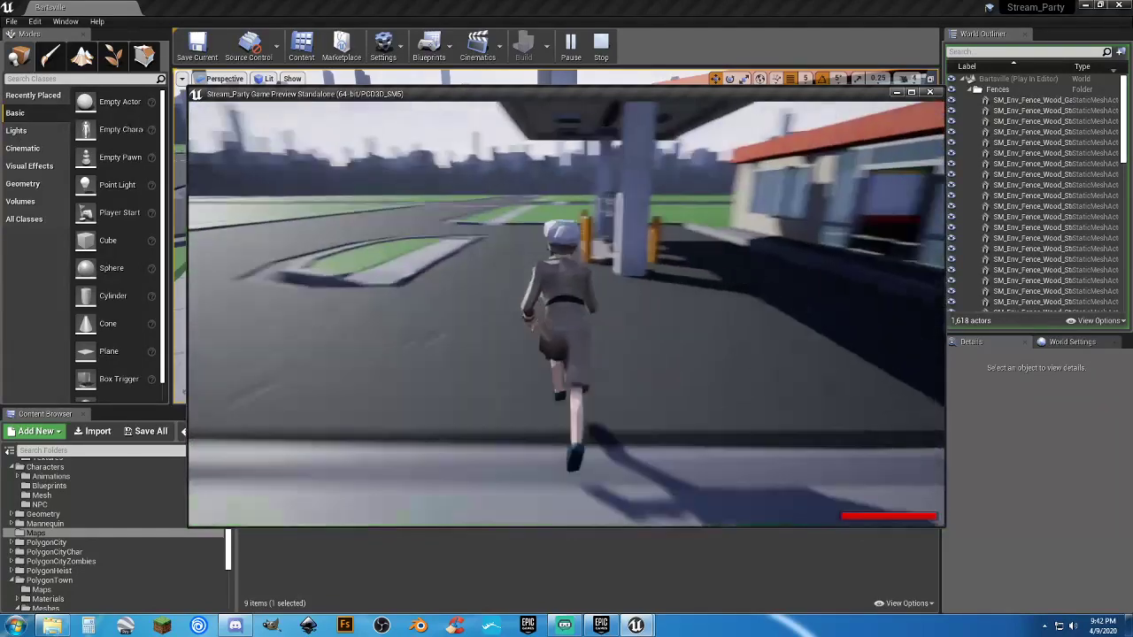
key("w")
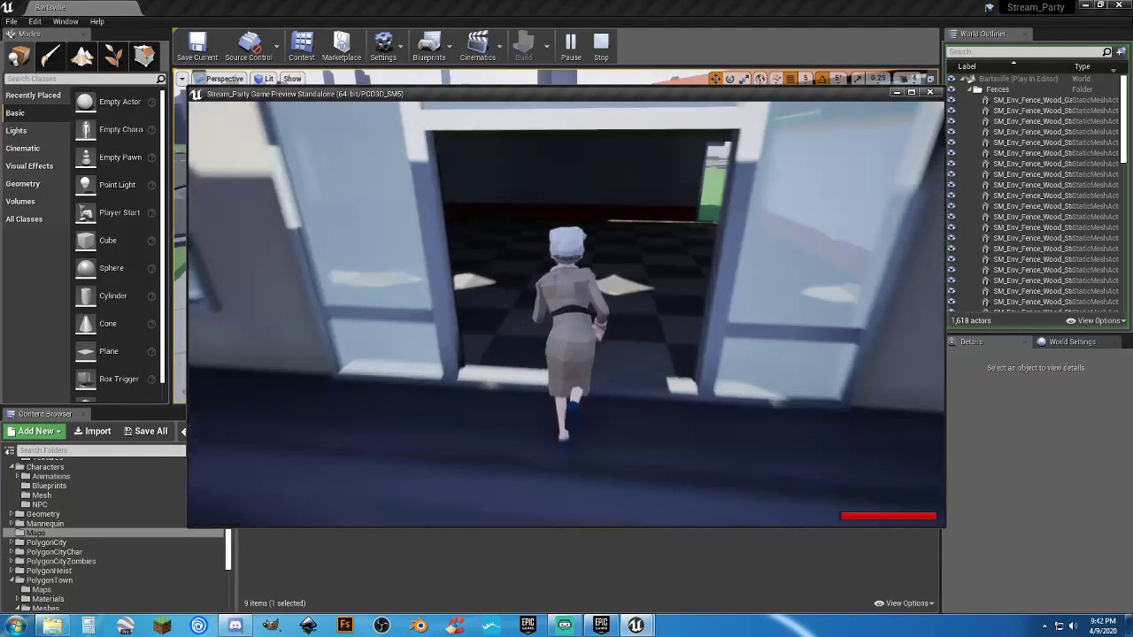
key("w")
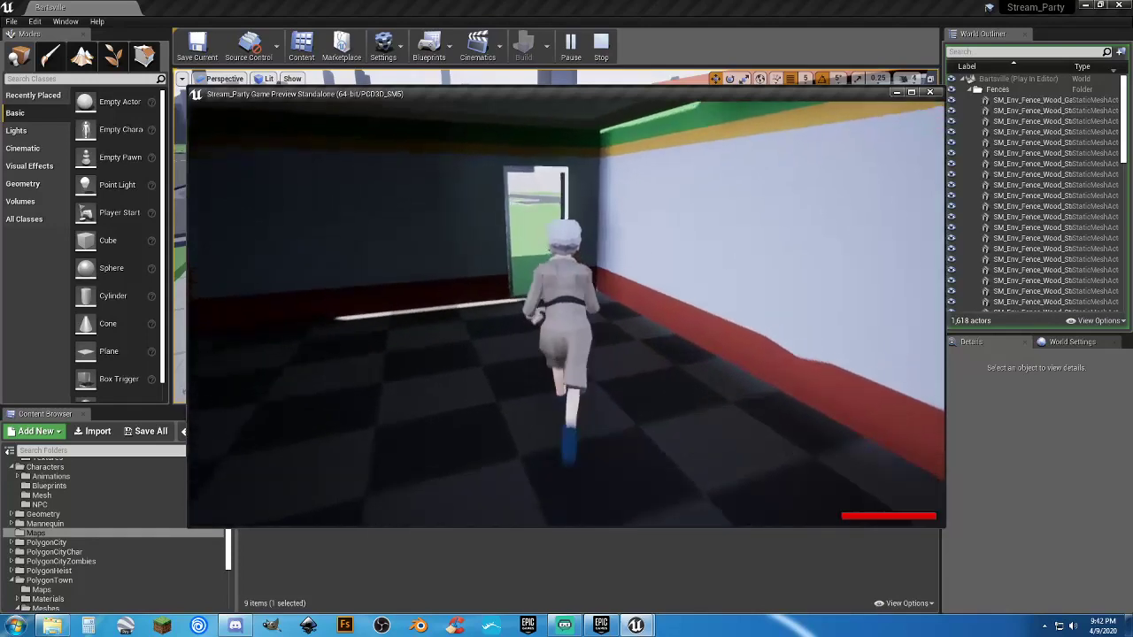
Step: Leave the gas station shop and run across the intersection to the white house and its backyard gate
key("w")
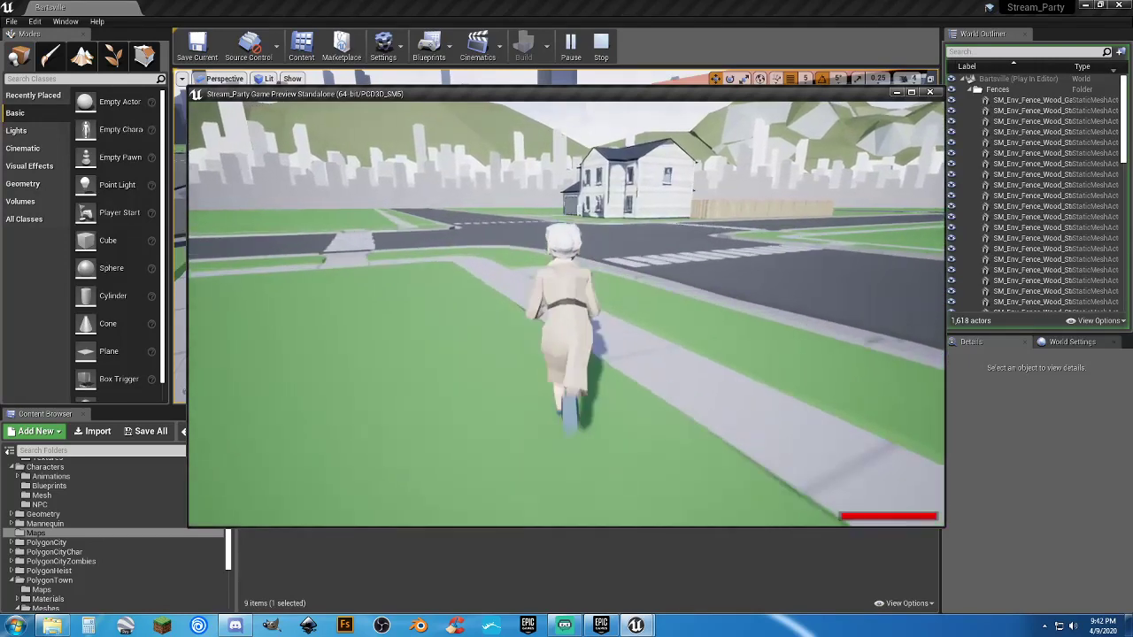
key("w")
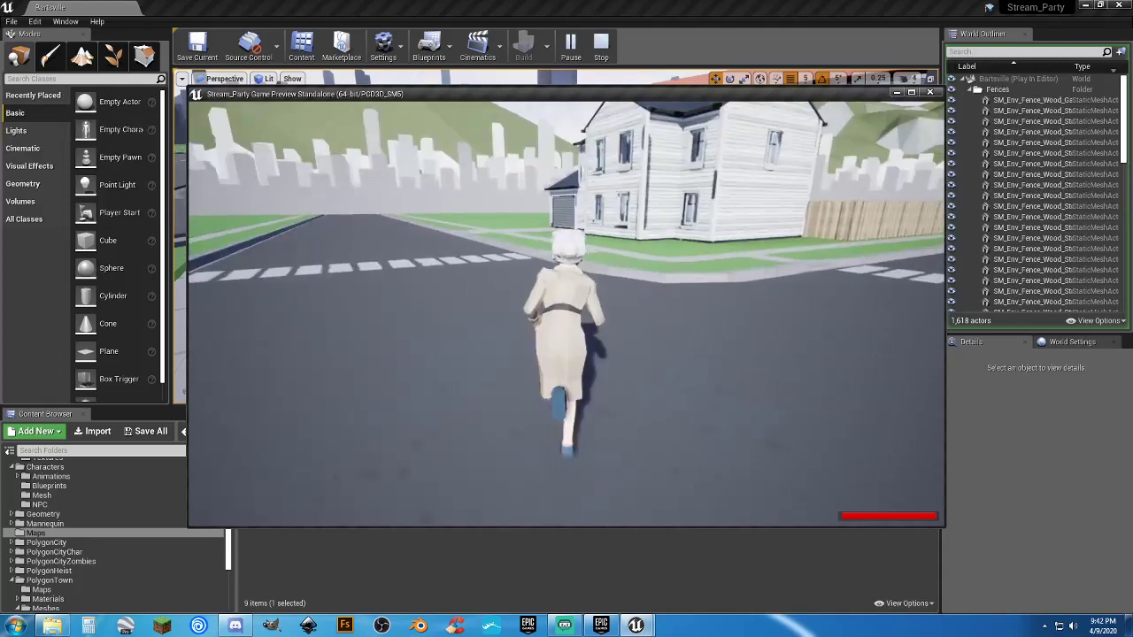
key("w")
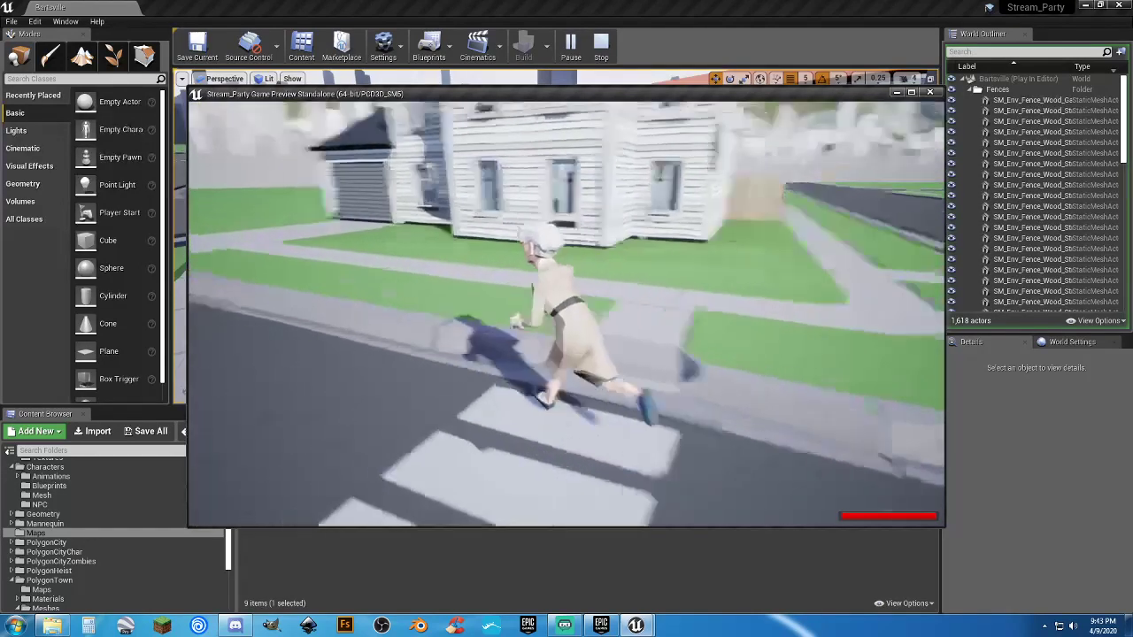
key("w")
key("a")
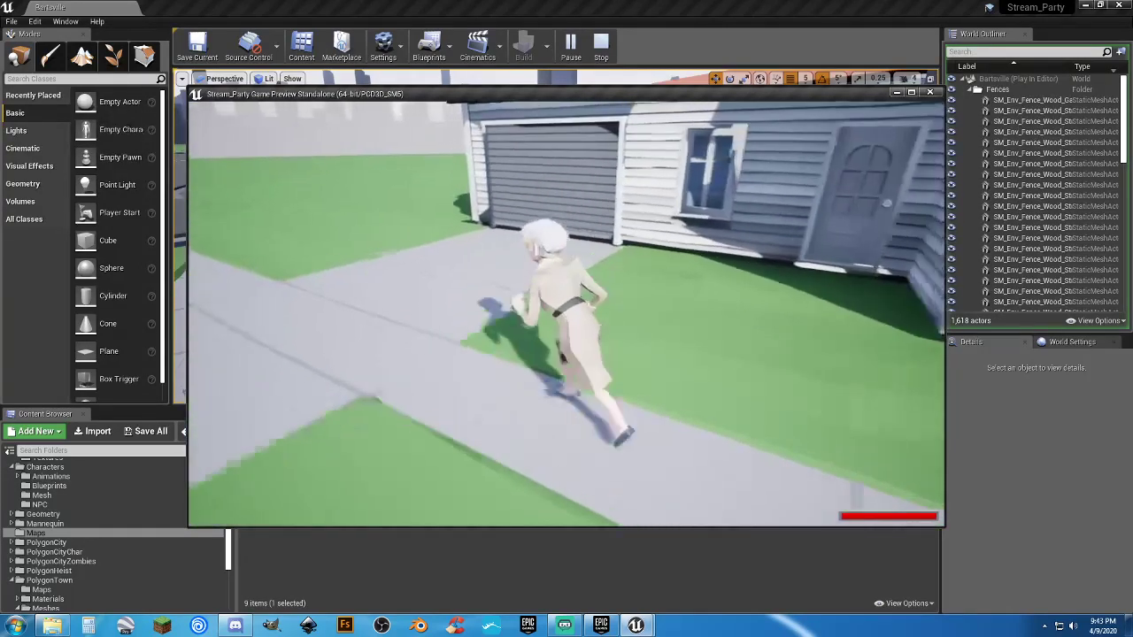
key("w")
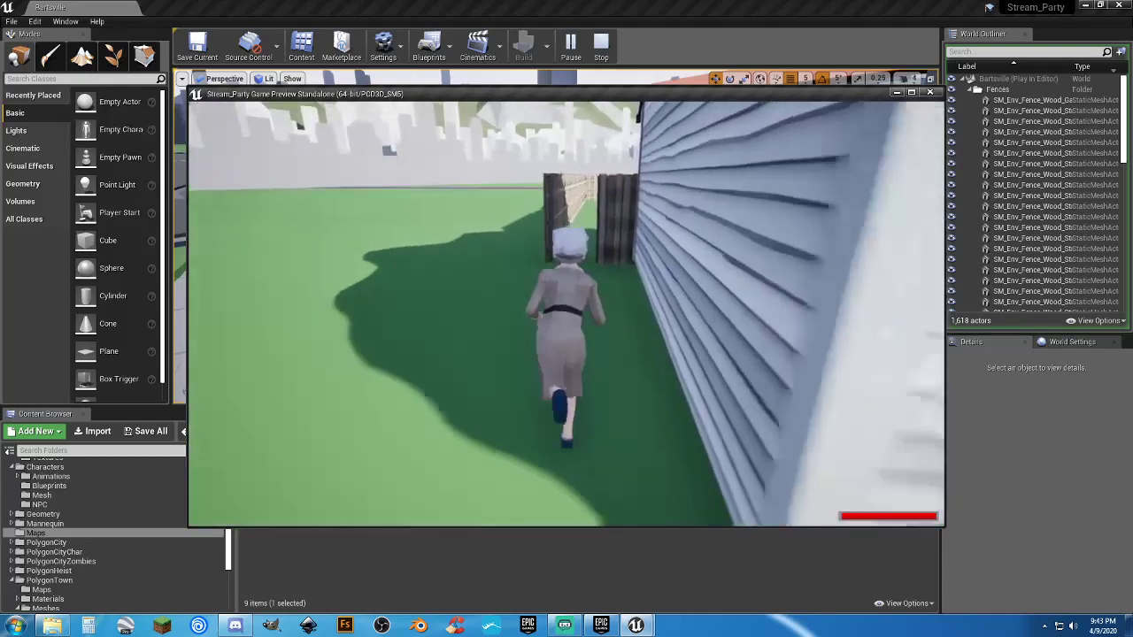
key("w")
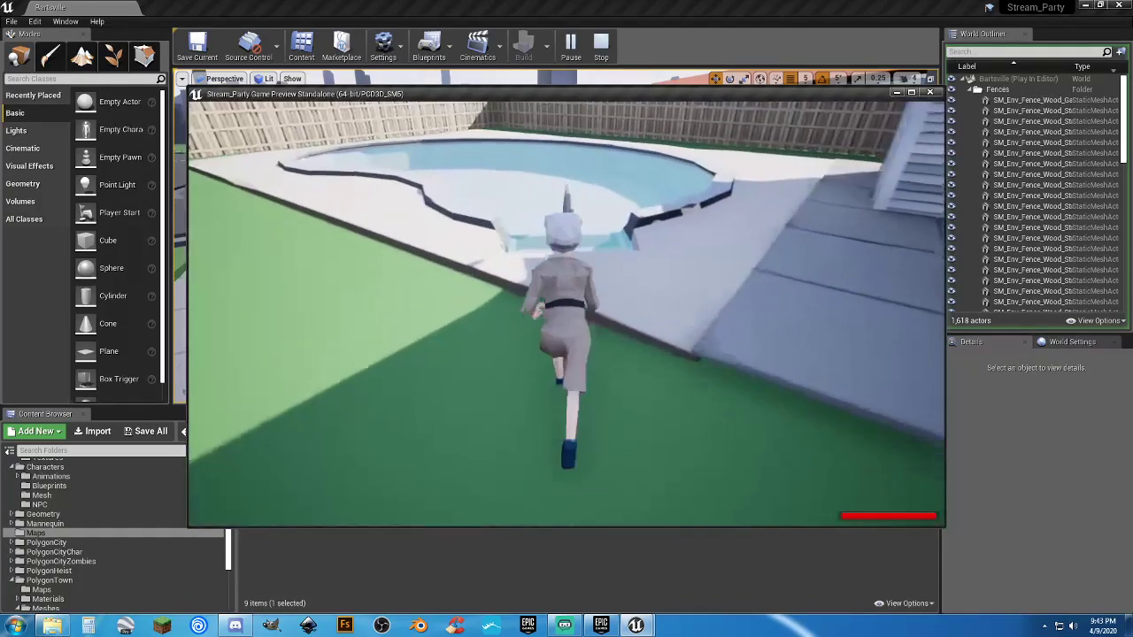
Step: Enter the backyard swimming pool and test walking across its floor and on its steps
key("w")
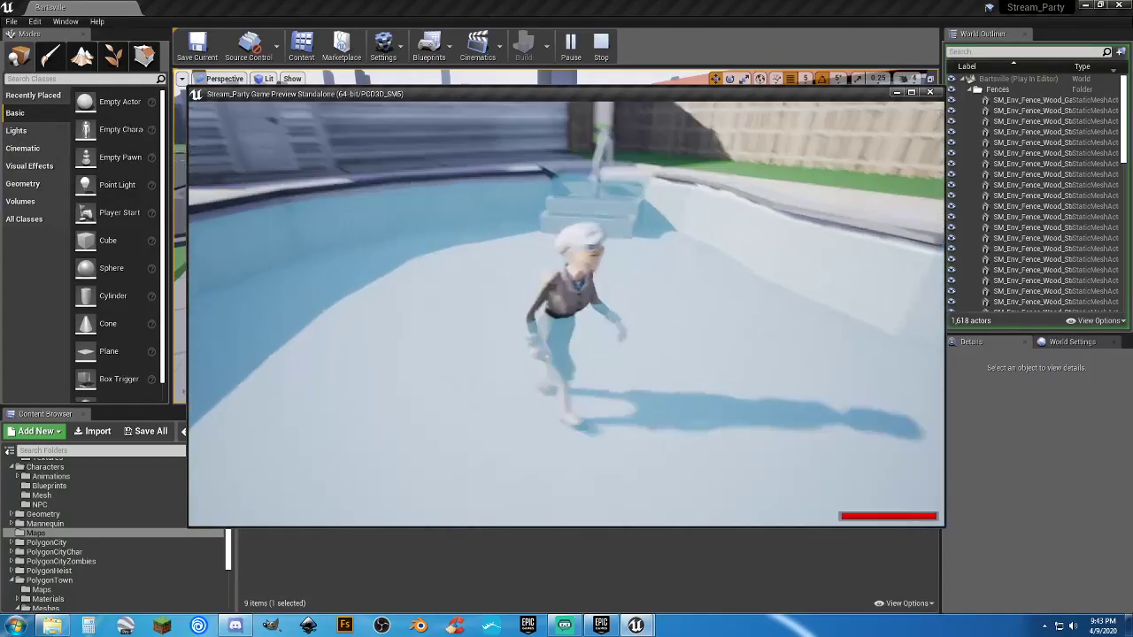
key("w")
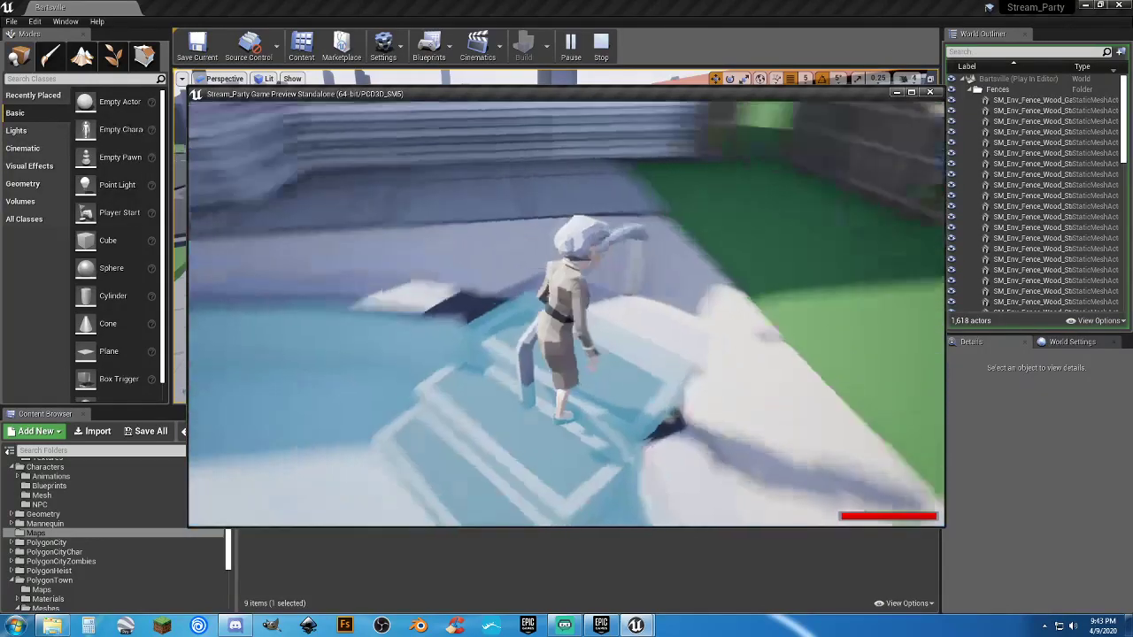
key("w")
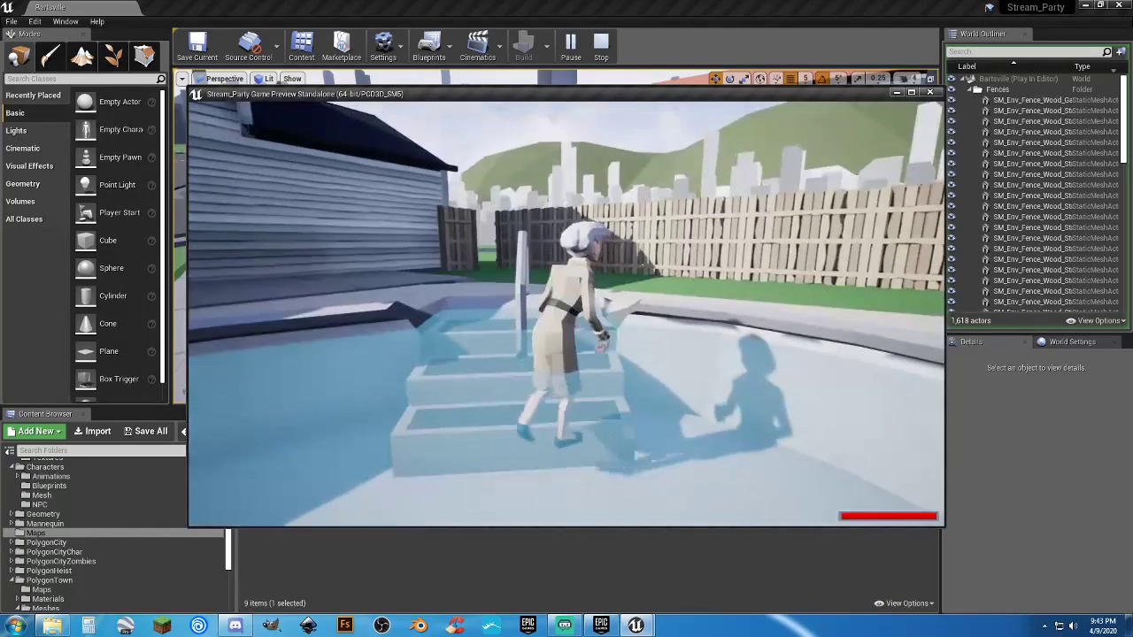
key("s")
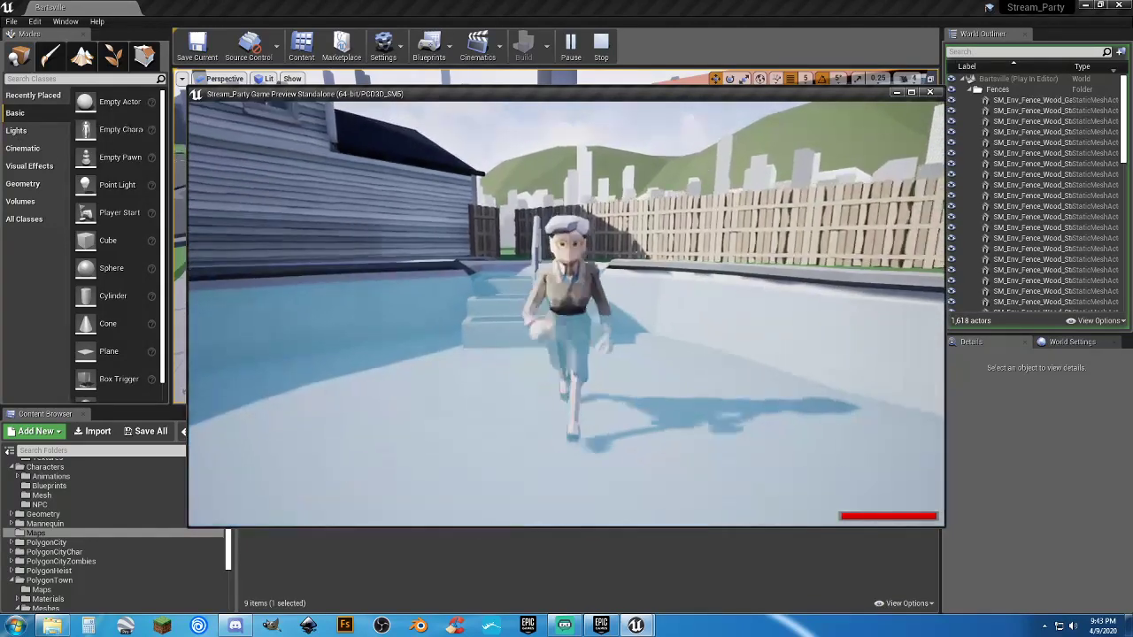
key("s")
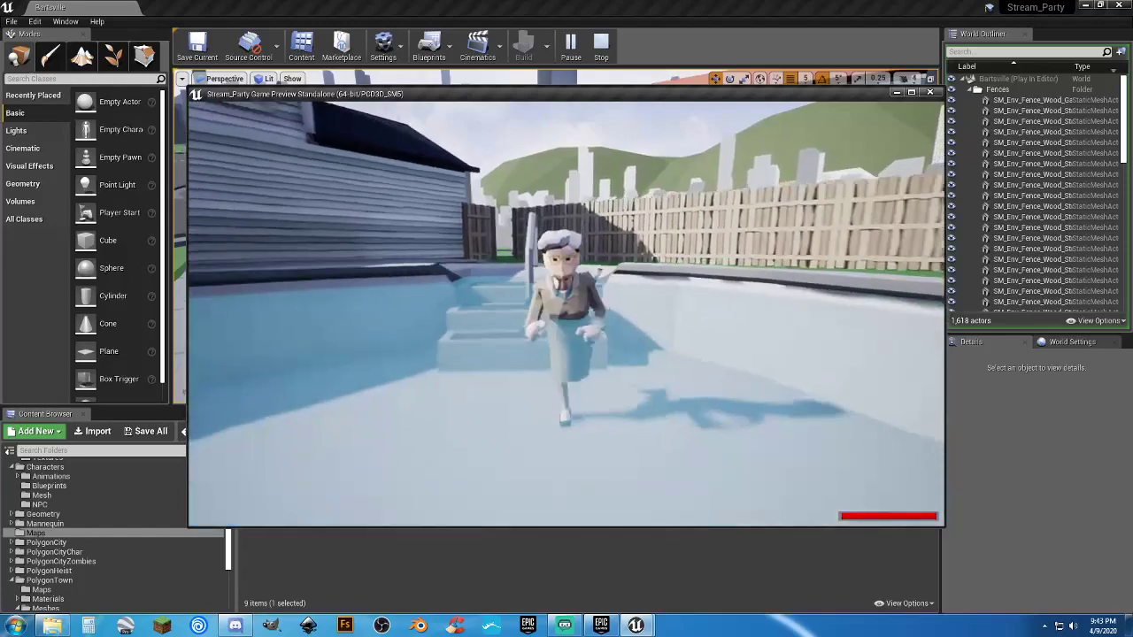
key("w")
key("s")
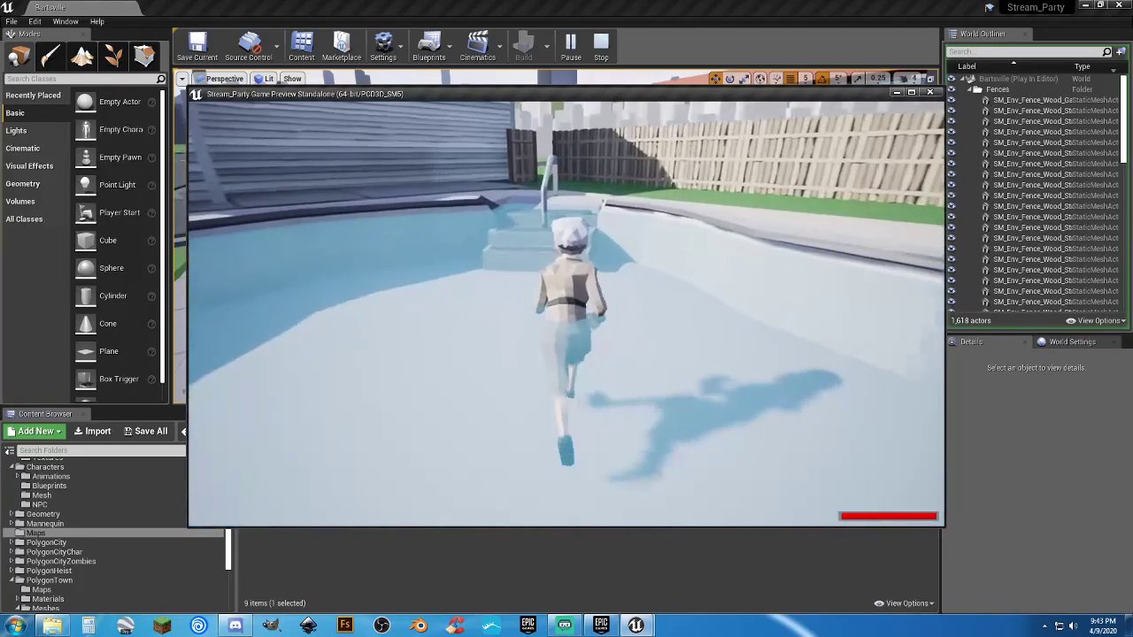
Step: Run out through the fence gate, return to the pool and test climbing out by its steps
key("w")
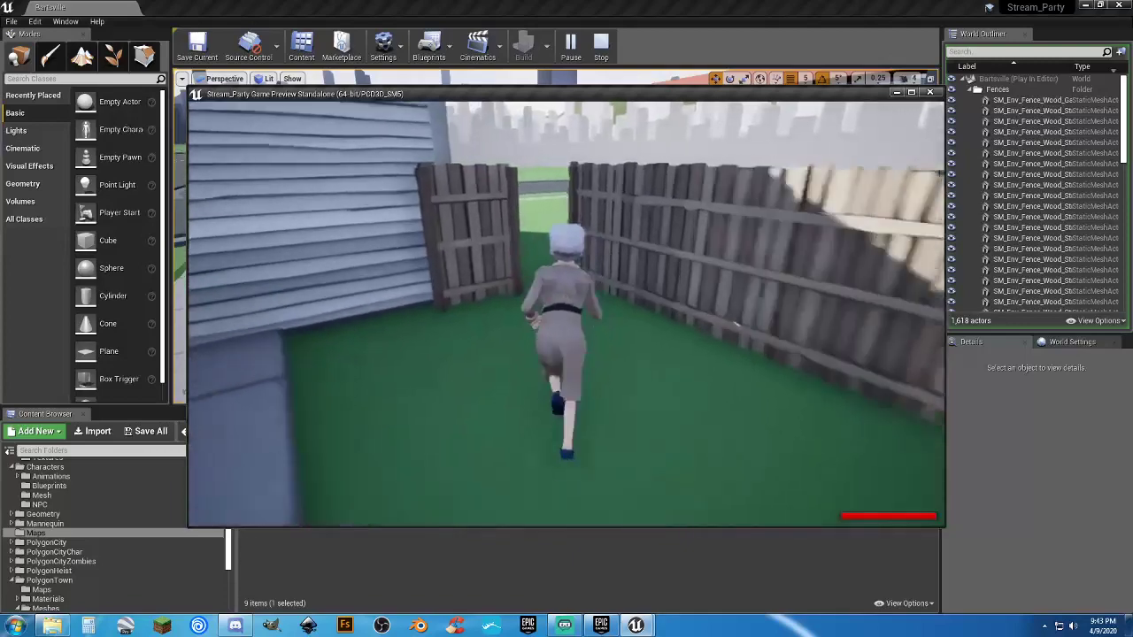
key("w")
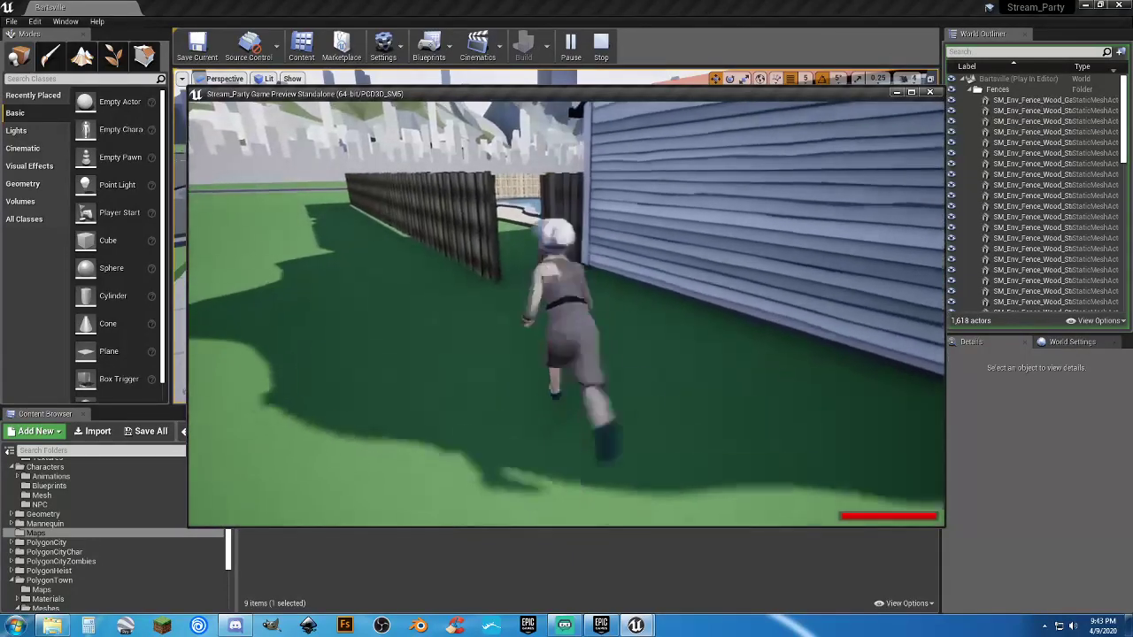
key("w")
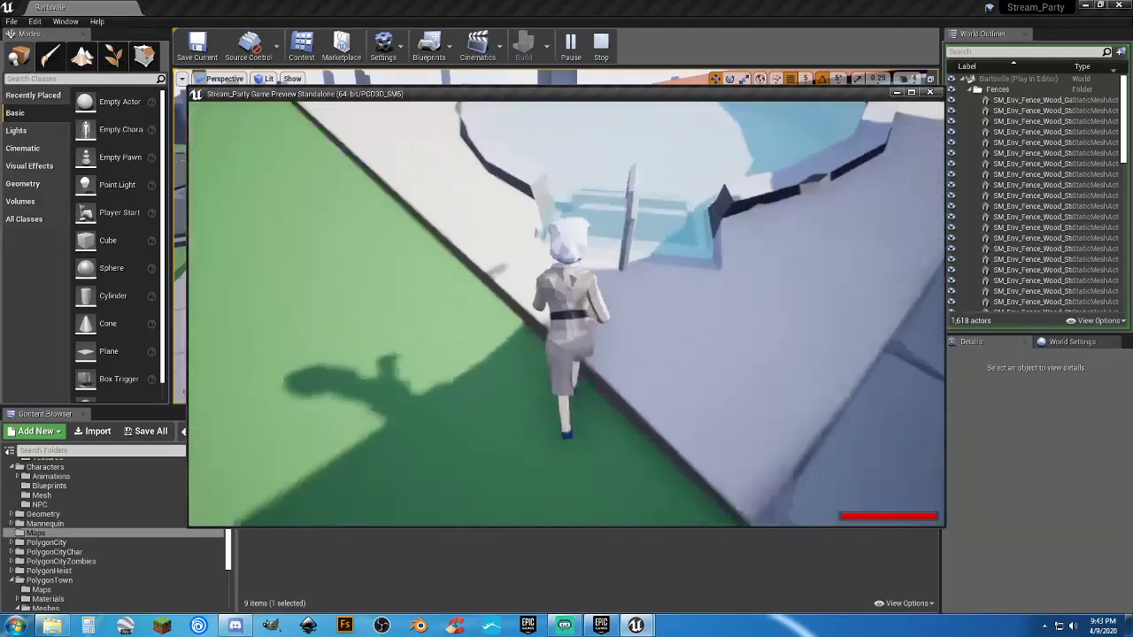
key("w")
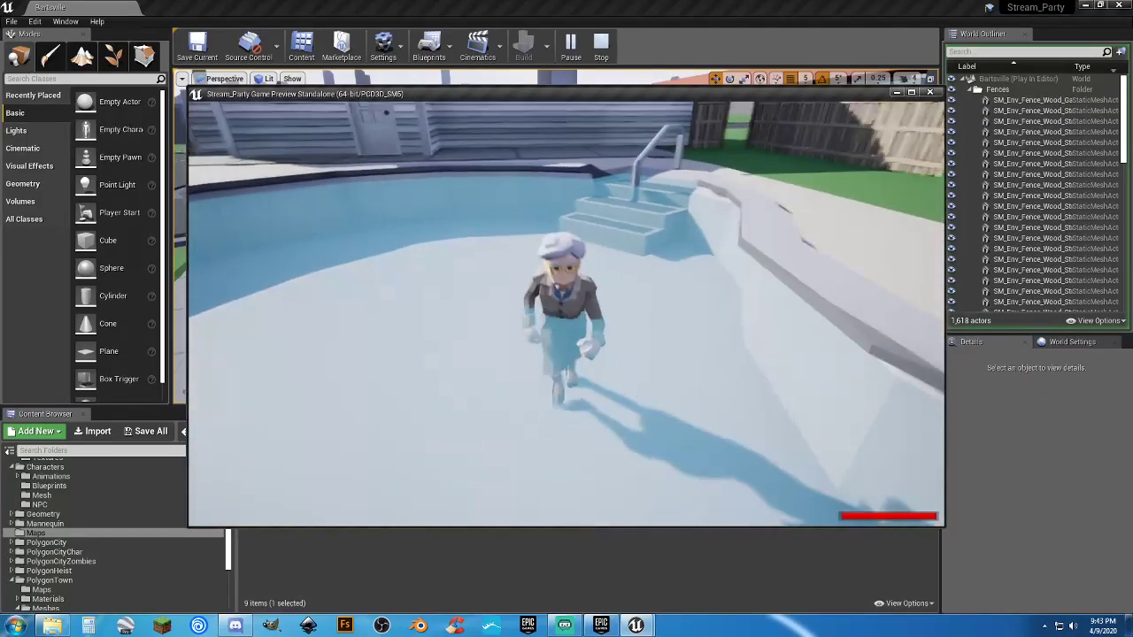
key("w")
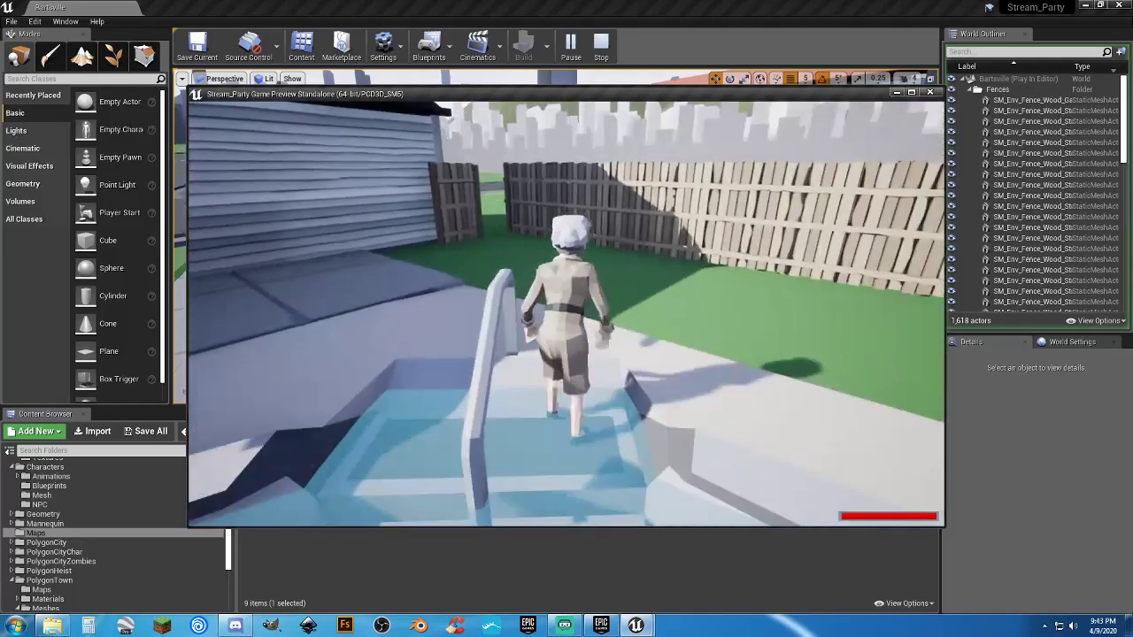
key("s")
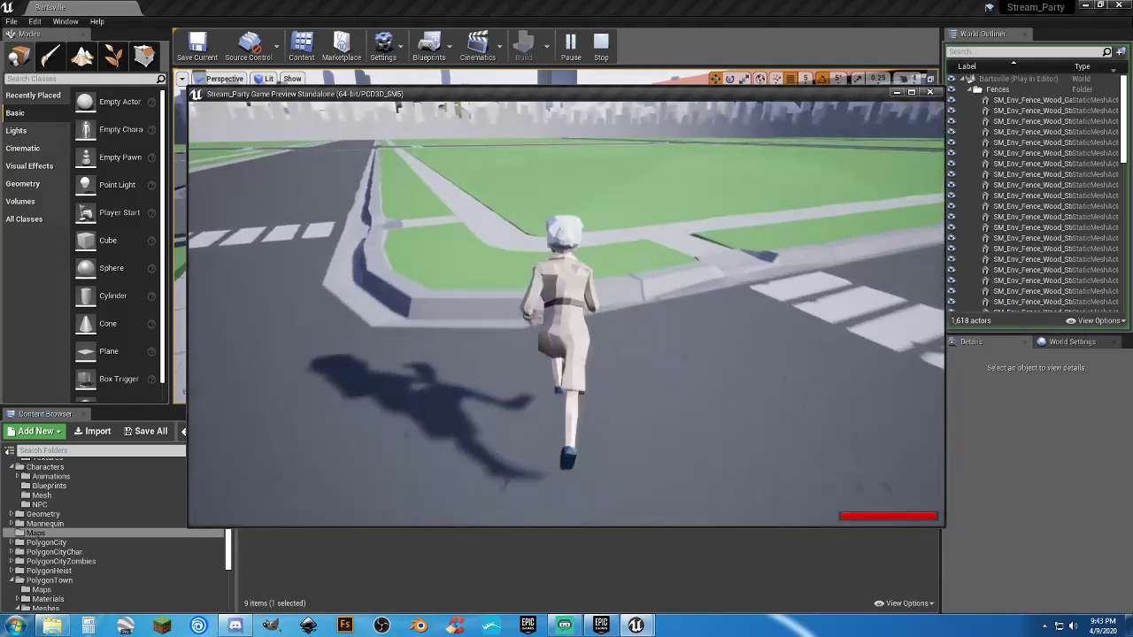
Step: Run across the road onto the large empty grass lot and end the game preview
key("w")
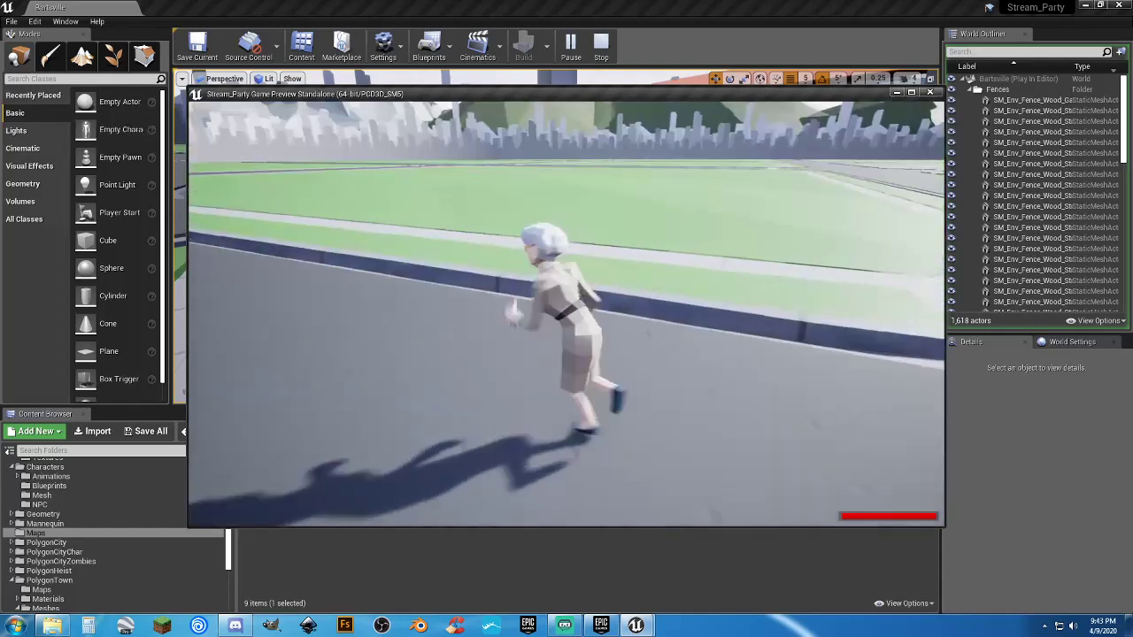
key("w")
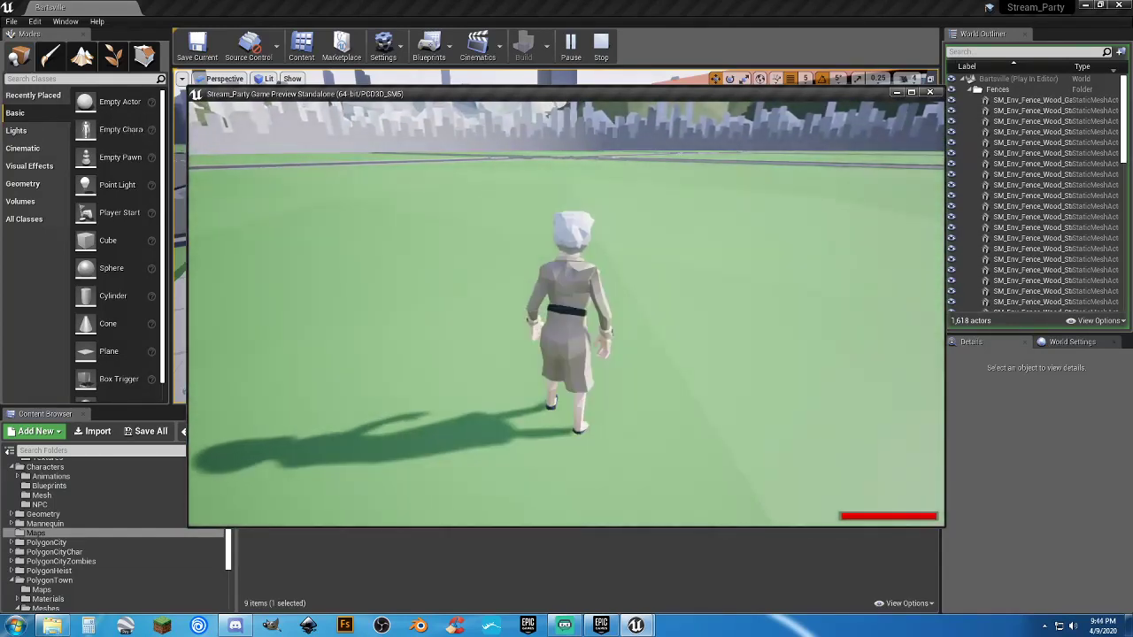
key("Escape")
Step: Select the large grass tile of the empty lot across from the gas station and examine its extent
right_click_drag(556, 235, 620, 292)
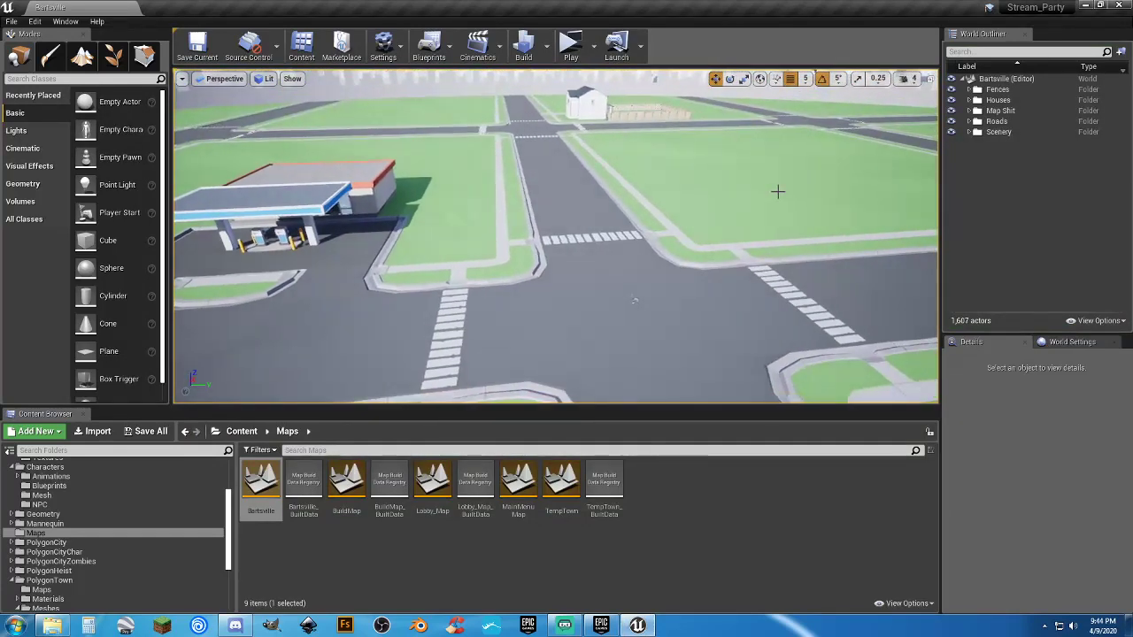
left_click(777, 191)
key("f")
key("w")
right_click_drag(555, 235, 496, 292)
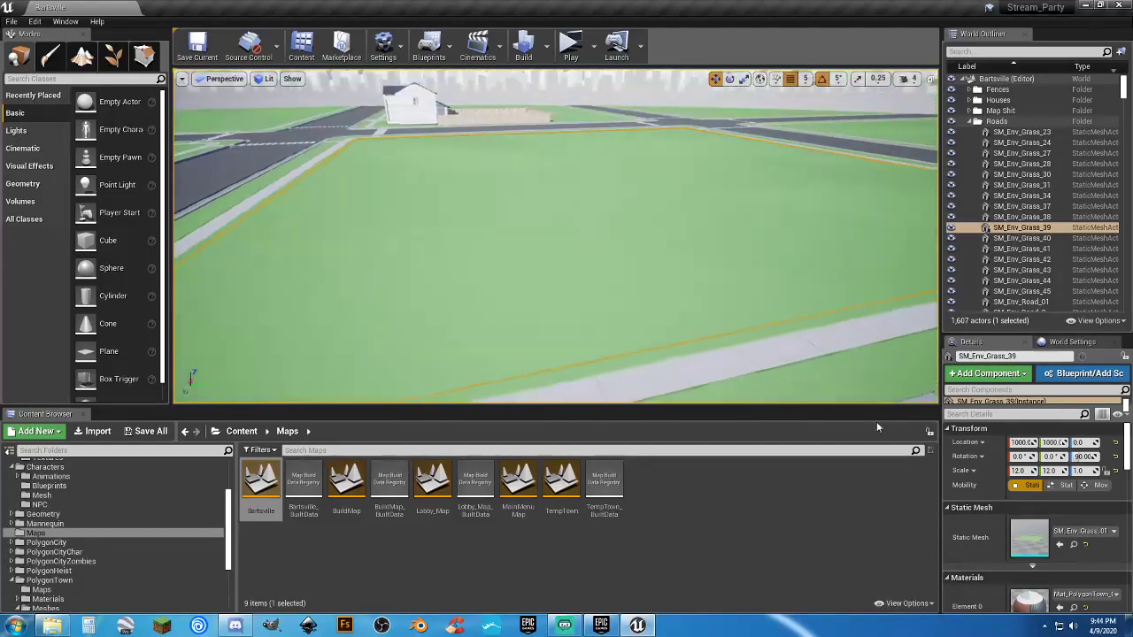
key("s")
right_click_drag(602, 250, 708, 239)
key("s")
right_click_drag(522, 253, 516, 258)
Step: Select a straight sidewalk tile bordering the grass lot and examine how it meets the grass and the street
left_click(437, 279)
right_click_drag(436, 279, 620, 233)
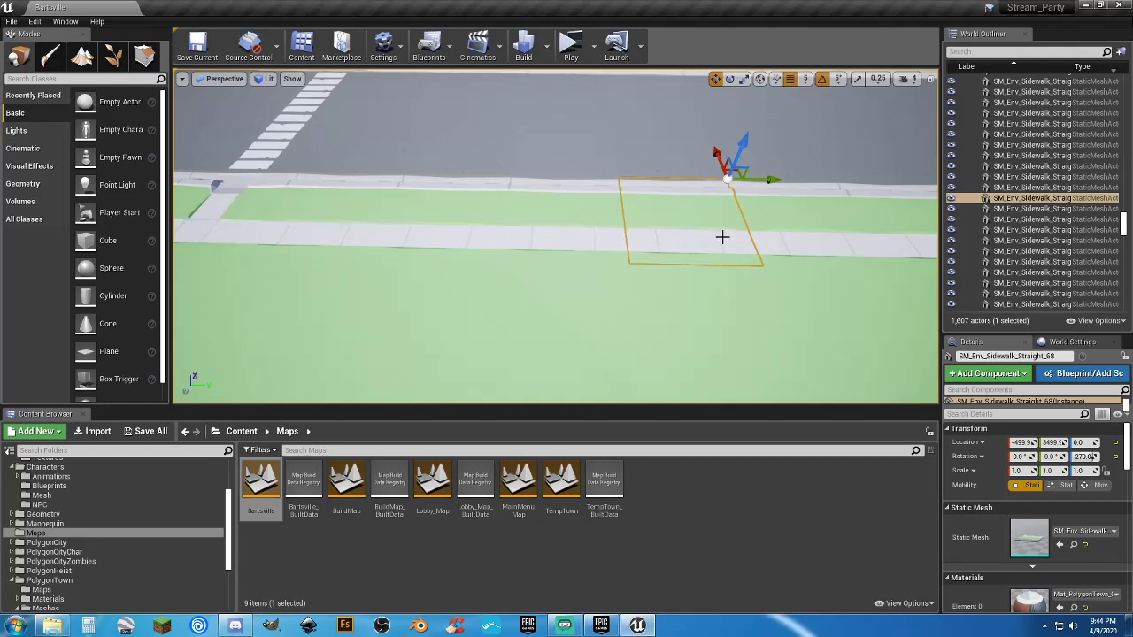
scroll(586, 256, "up", 5)
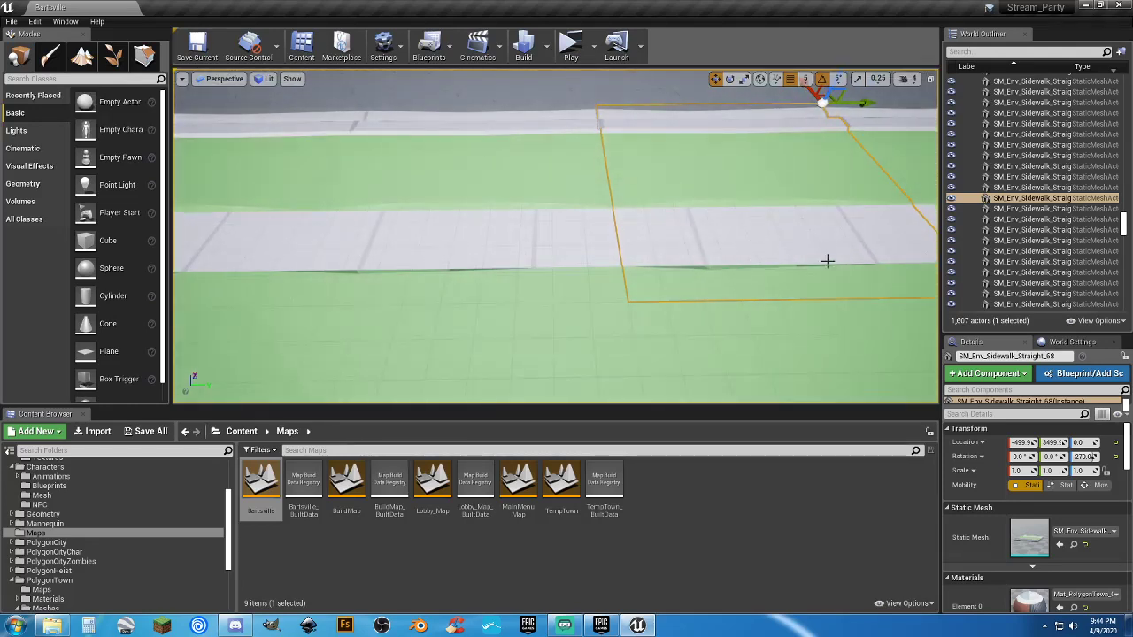
right_click_drag(546, 282, 411, 168)
key("w")
key("w")
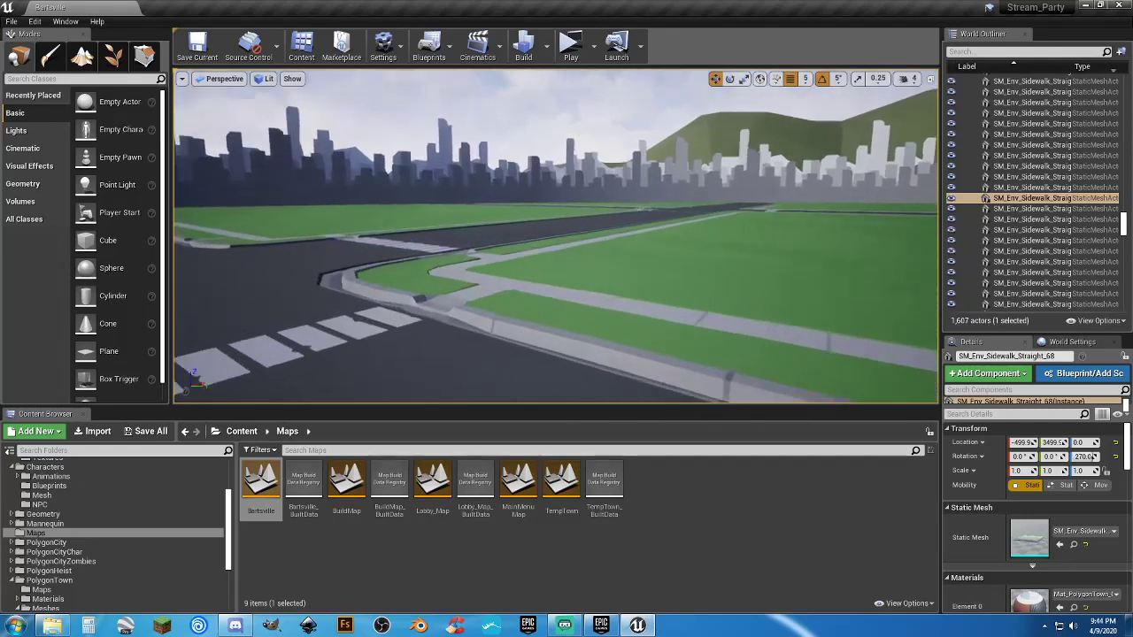
Step: Delete ten road tiles from the lane nearest the gas station and nine from the opposite lane, between the two crosswalks
right_click_drag(482, 266, 599, 261)
left_click(587, 293)
key("a")
key("s")
key("w")
key("w")
key("d")
left_click(407, 230)
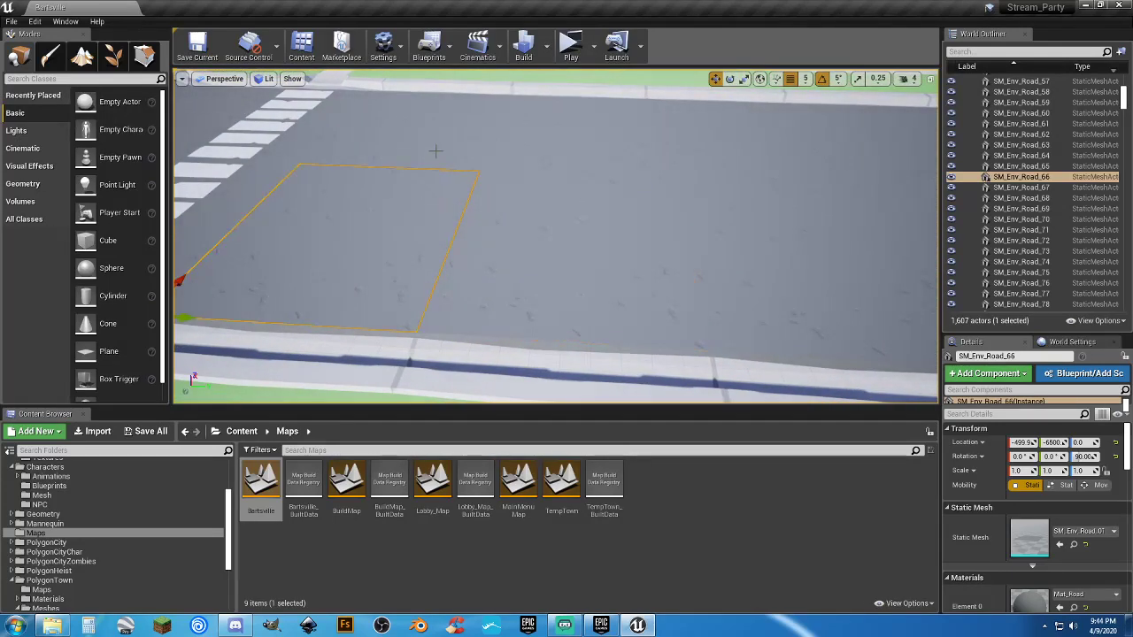
left_click(434, 151)
right_click_drag(434, 151, 487, 151)
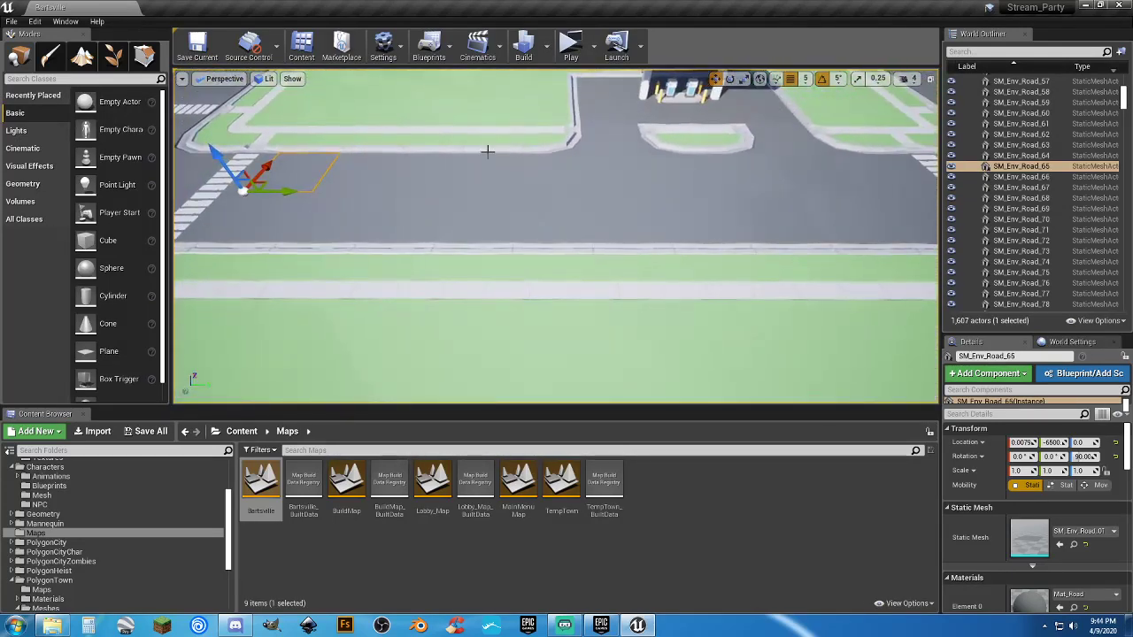
left_click(376, 182, "ctrl")
left_click(447, 177, "ctrl")
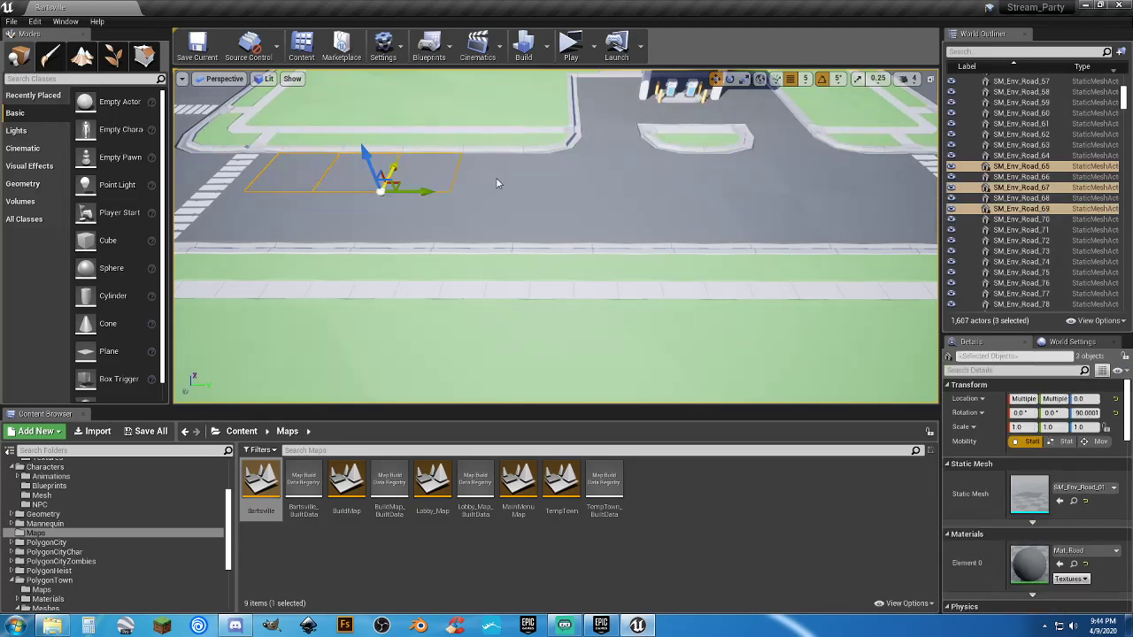
left_click(518, 175, "ctrl")
left_click(580, 172, "ctrl")
left_click(610, 173, "ctrl")
left_click(681, 173, "ctrl")
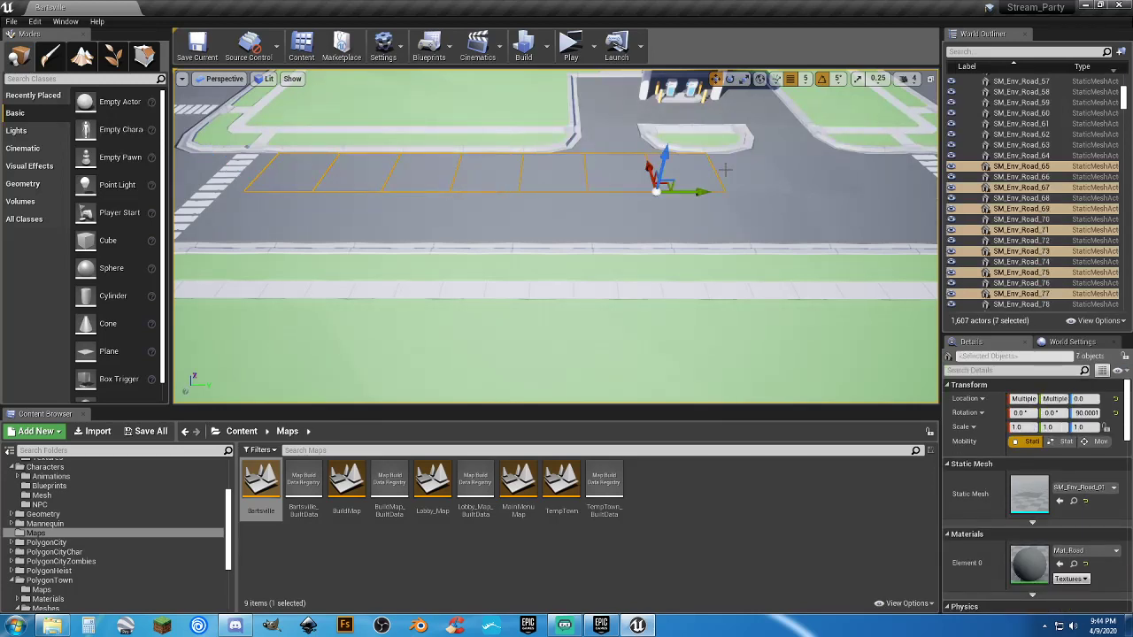
left_click(779, 174, "ctrl")
left_click(817, 181, "ctrl")
left_click(863, 189, "ctrl")
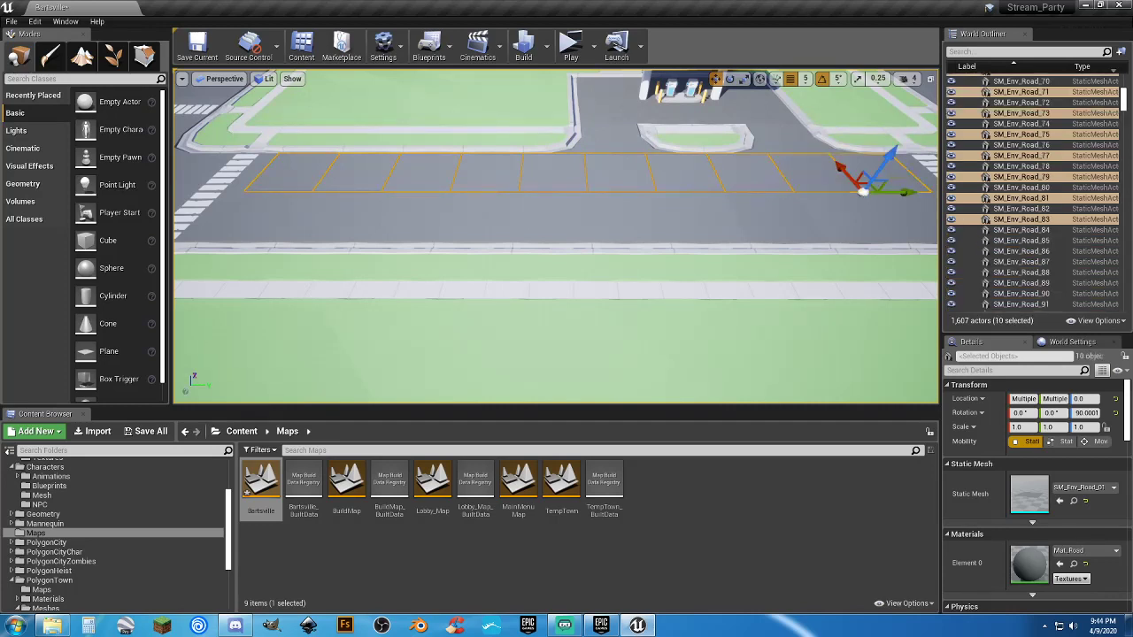
left_click(274, 219, "ctrl")
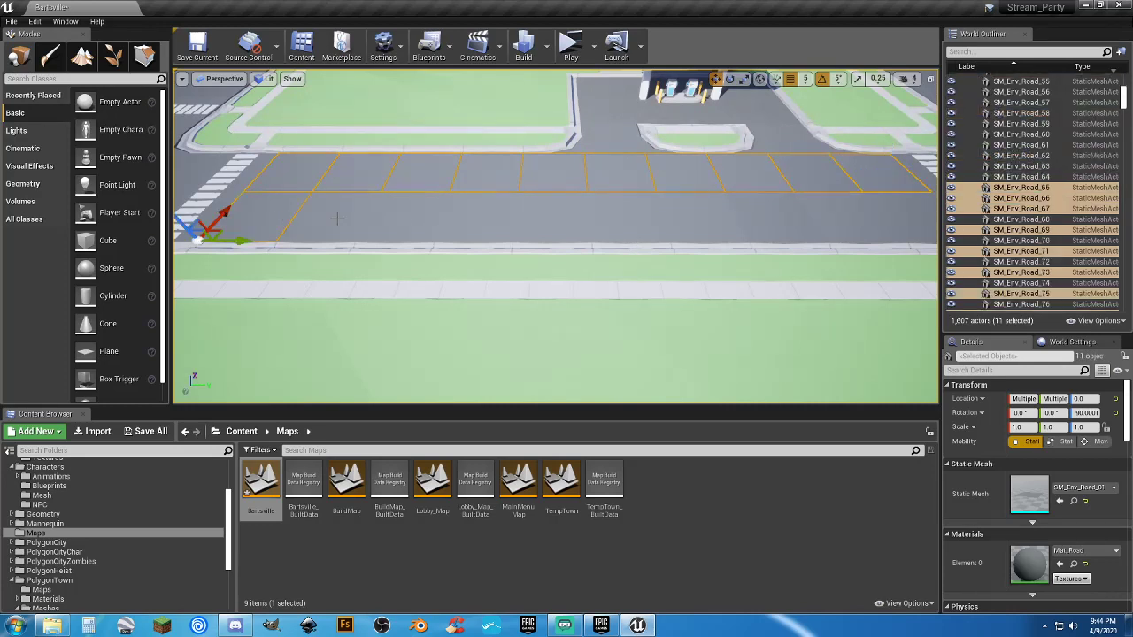
left_click(338, 220, "ctrl")
left_click(396, 220, "ctrl")
left_click(478, 220, "ctrl")
left_click(551, 220, "ctrl")
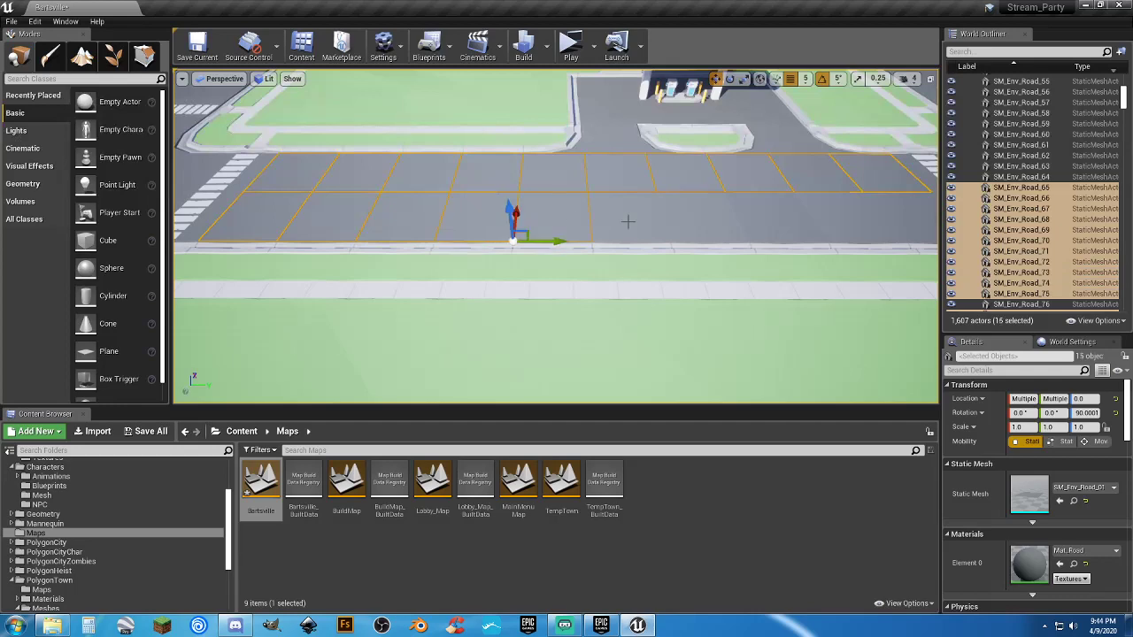
left_click(628, 220, "ctrl")
left_click(703, 220, "ctrl")
left_click(793, 220, "ctrl")
left_click(831, 212, "ctrl")
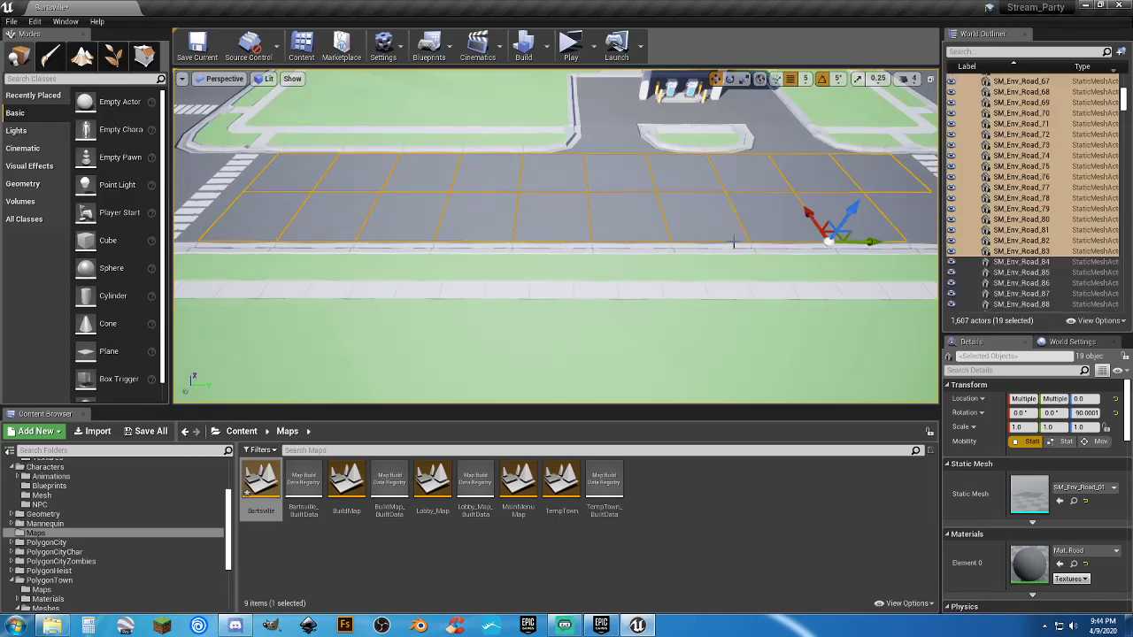
right_click_drag(830, 212, 885, 214)
right_click_drag(697, 263, 717, 263)
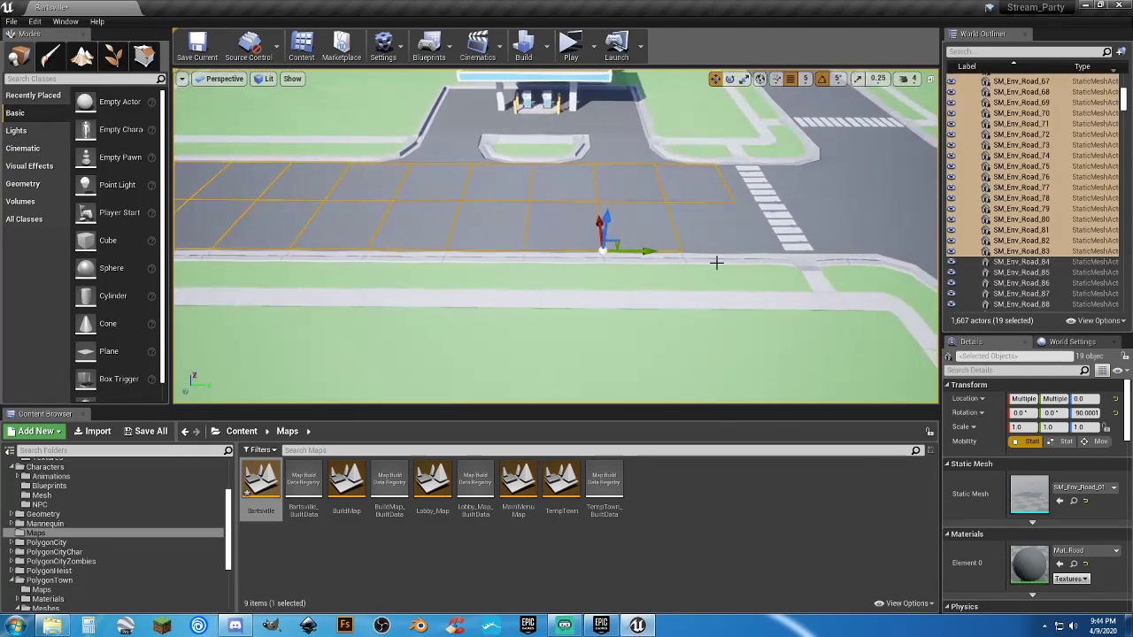
key("Delete")
Step: Try to stretch the last remaining road tile toward the adjacent crosswalk and undo the scaling
left_click(702, 236)
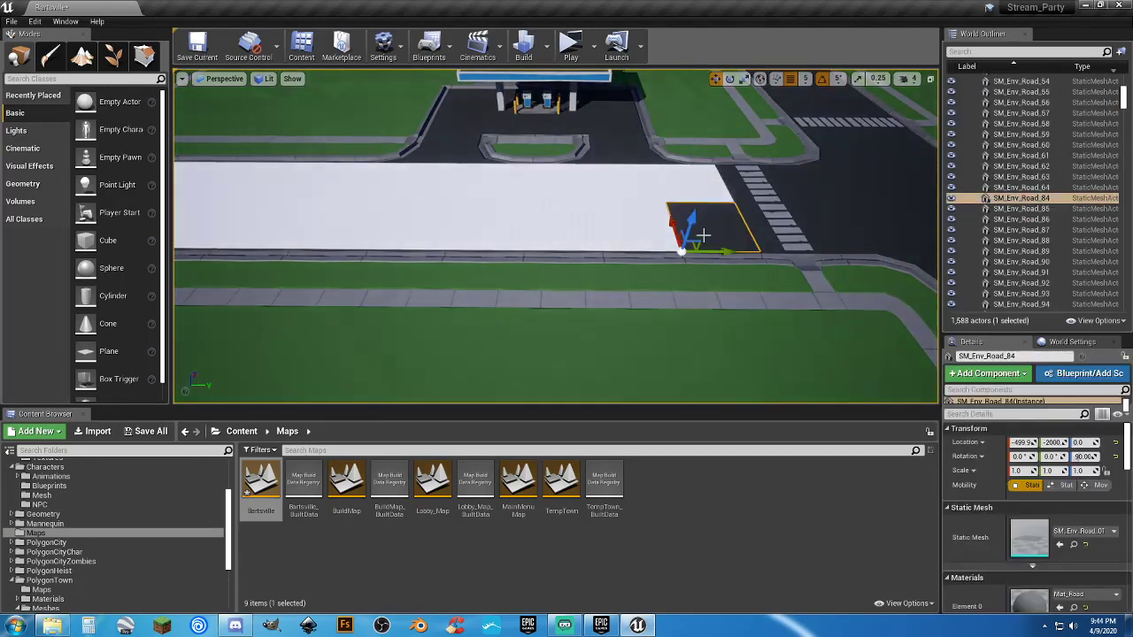
left_click(744, 78)
left_click_drag(719, 248, 744, 249)
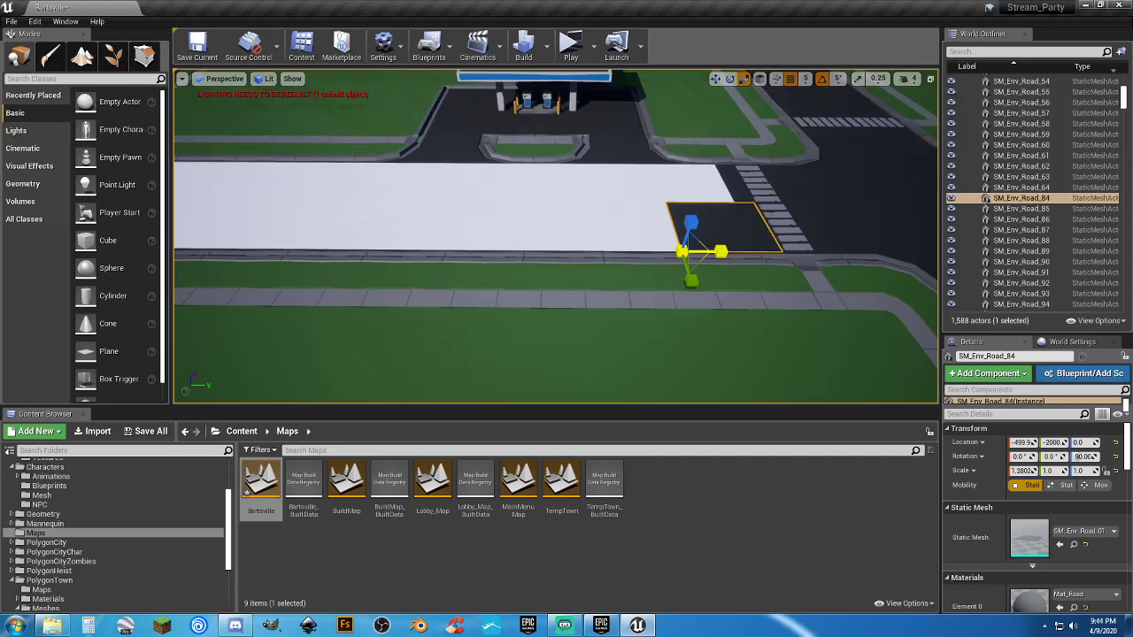
key("ctrl+z")
key("ctrl+z")
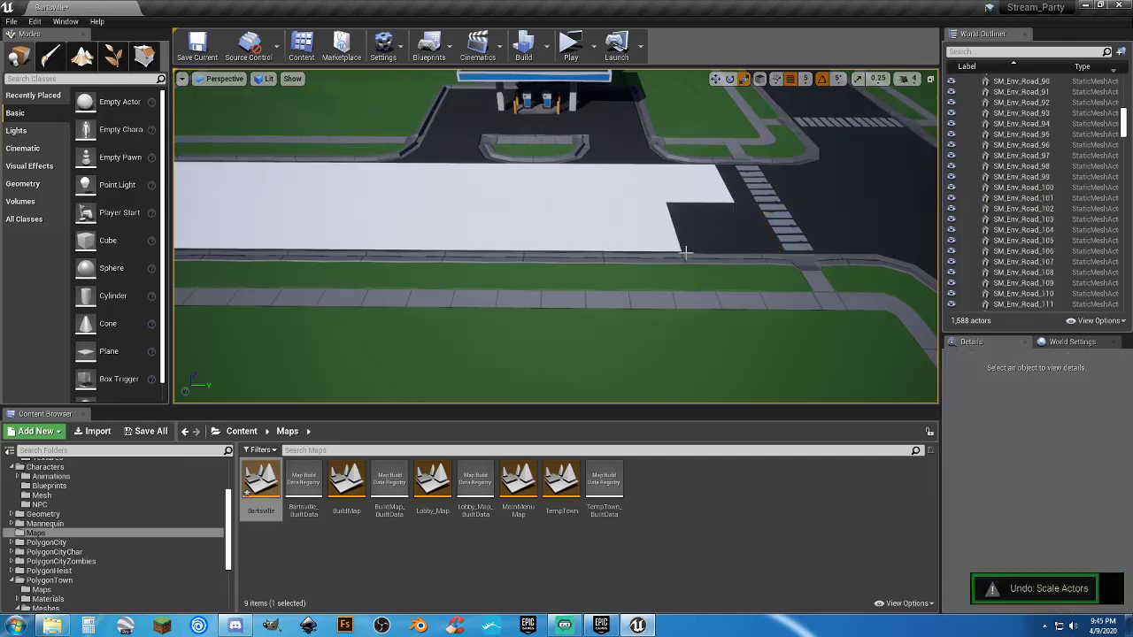
key("ctrl+y")
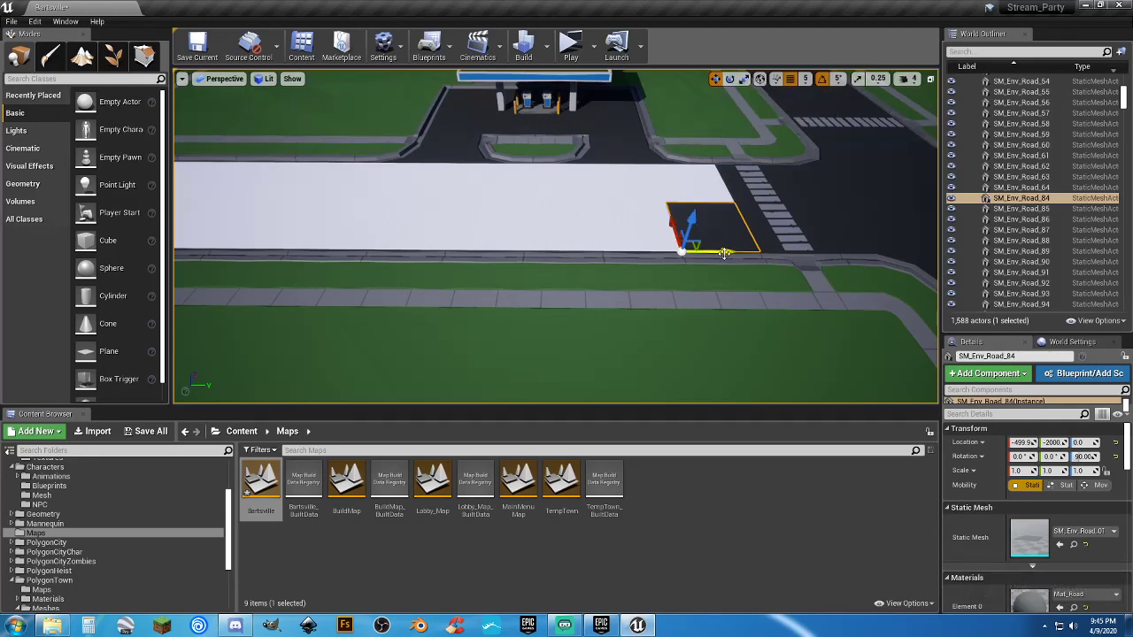
Step: Move the remaining road tile along the cleared lane to the opposite crosswalk, to Y location -6500, flush with the road edge
left_click_drag(724, 254, 338, 260)
right_click_drag(338, 260, 204, 230)
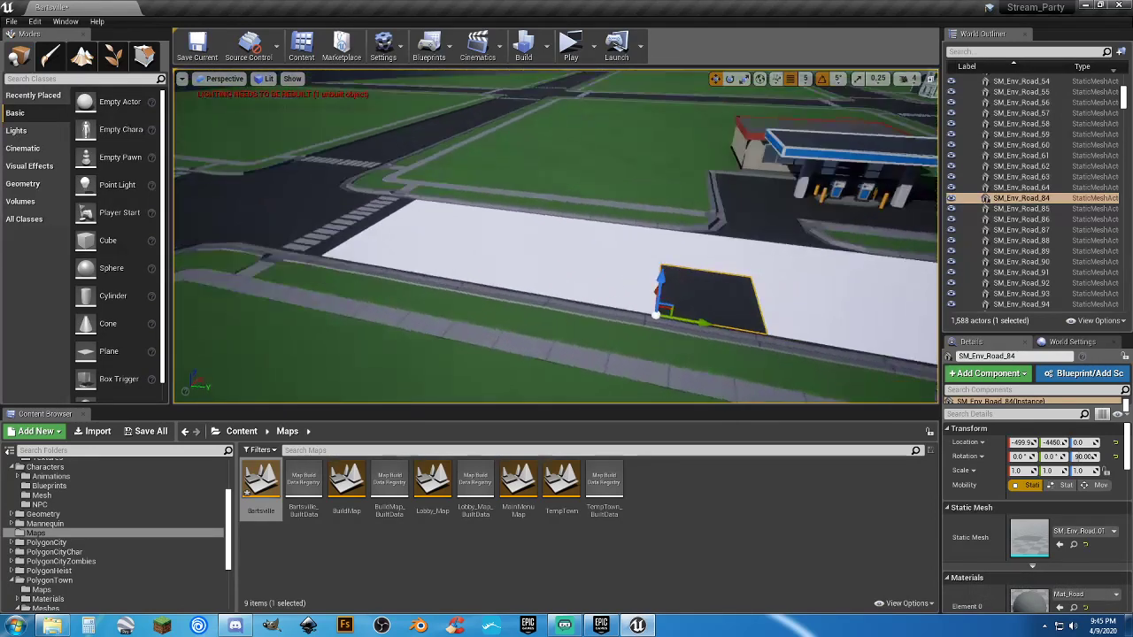
right_click_drag(478, 275, 565, 275)
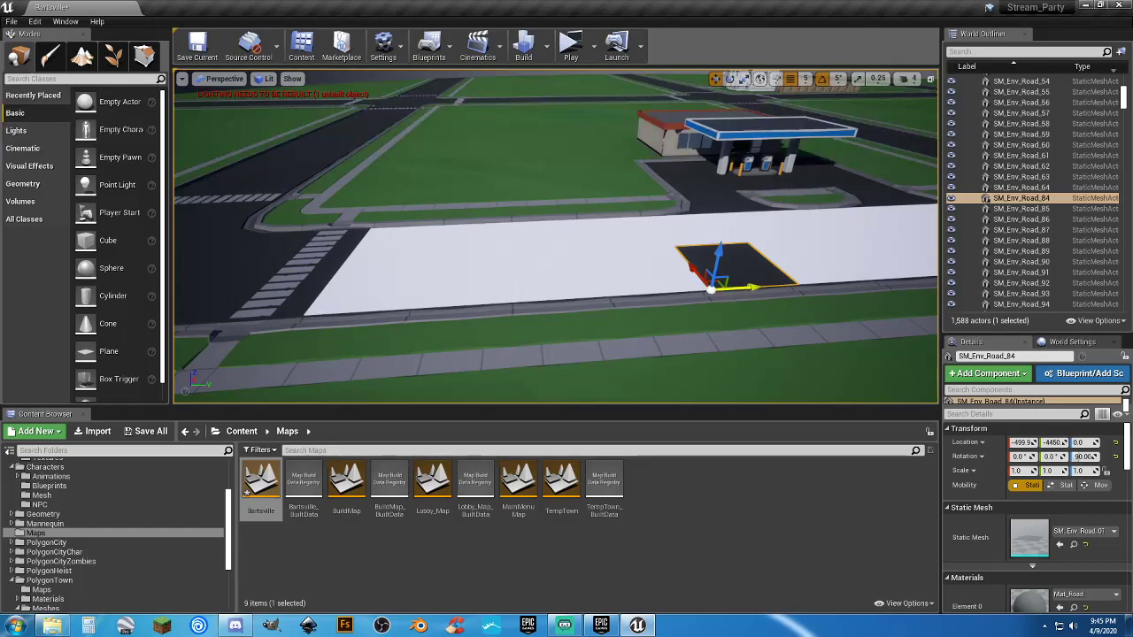
left_click_drag(745, 286, 337, 310)
key("w")
right_click_drag(336, 310, 234, 358)
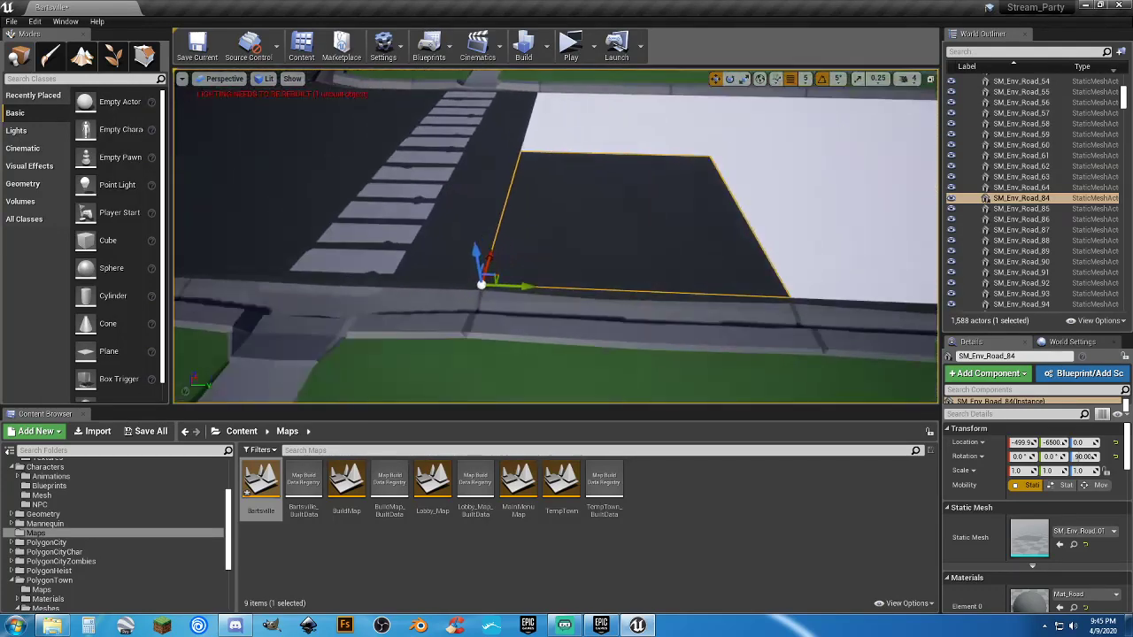
right_click_drag(410, 307, 410, 307)
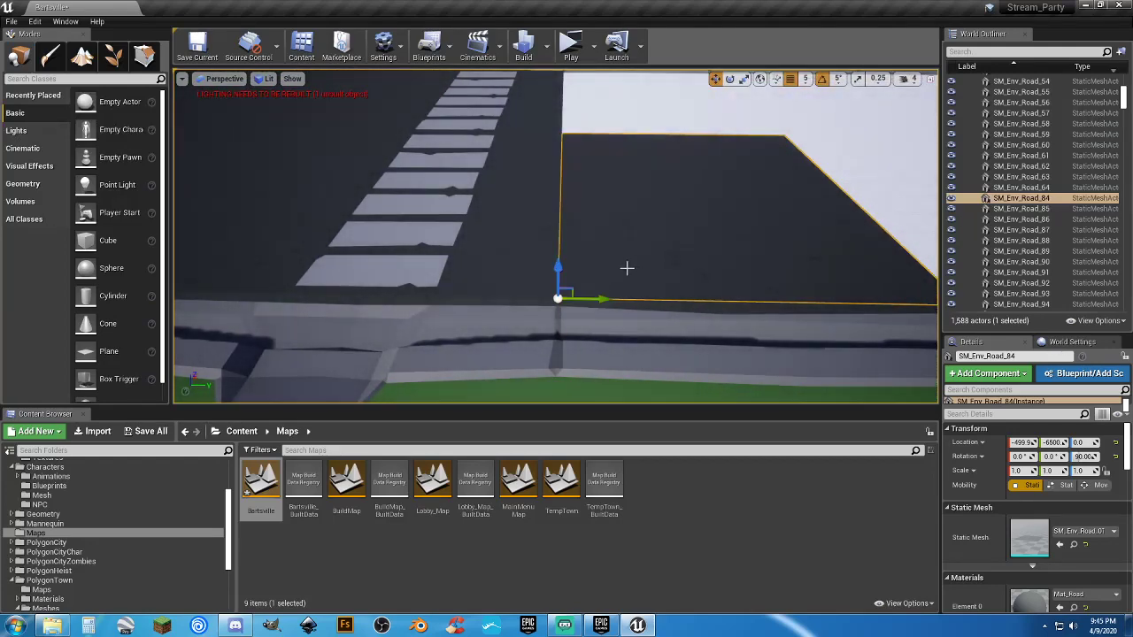
right_click_drag(626, 268, 627, 267)
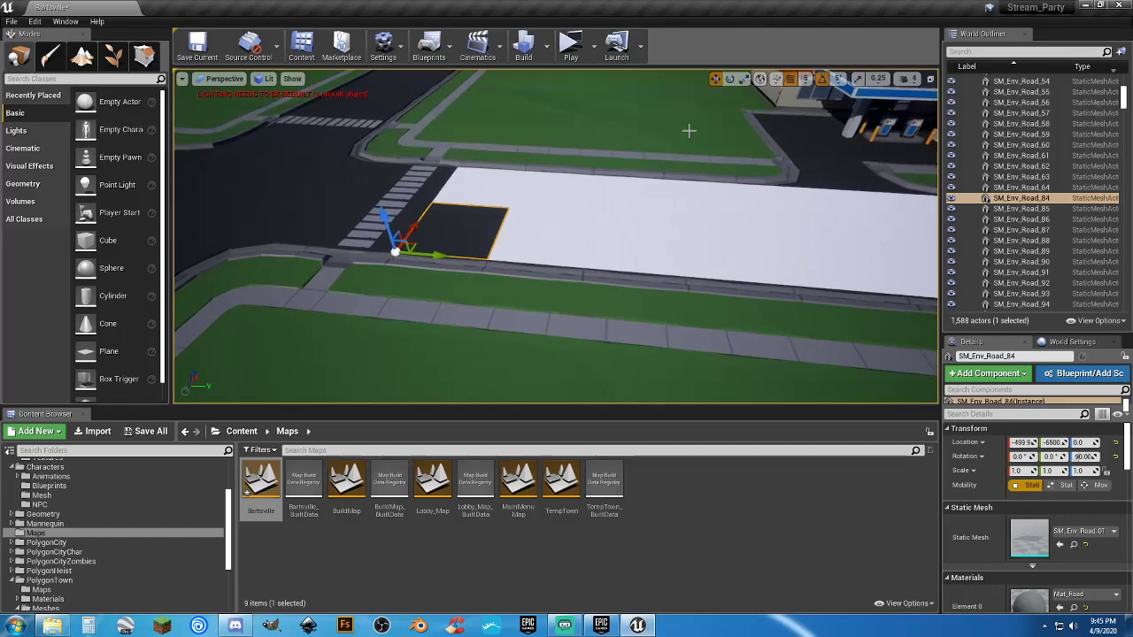
Step: Stretch the road tile over the whole cleared stretch between the crosswalks, with a scale of 10.0 in X and 2.0 in Y
left_click(744, 78)
left_click_drag(433, 255, 832, 266)
right_click_drag(626, 268, 690, 267)
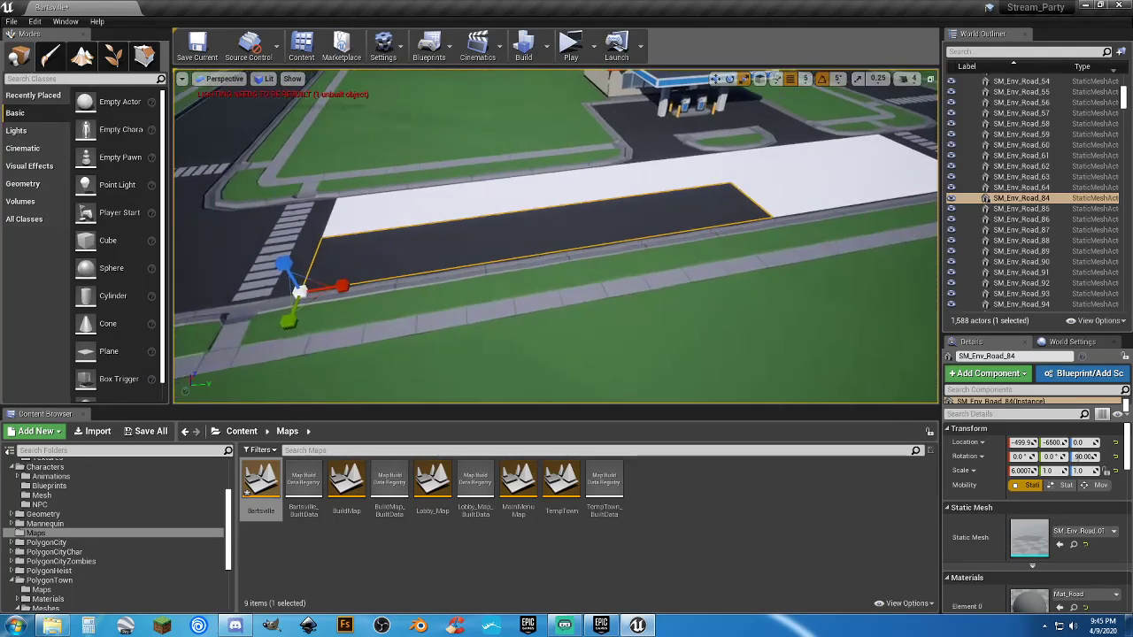
key("s")
right_click_drag(331, 290, 331, 289)
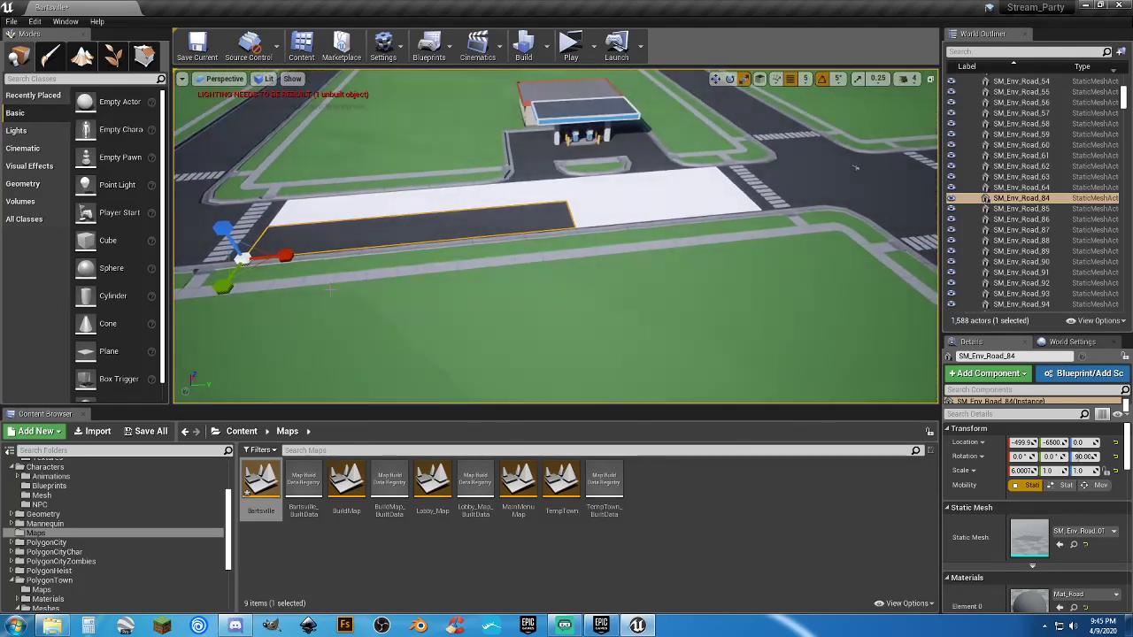
left_click_drag(285, 255, 405, 256)
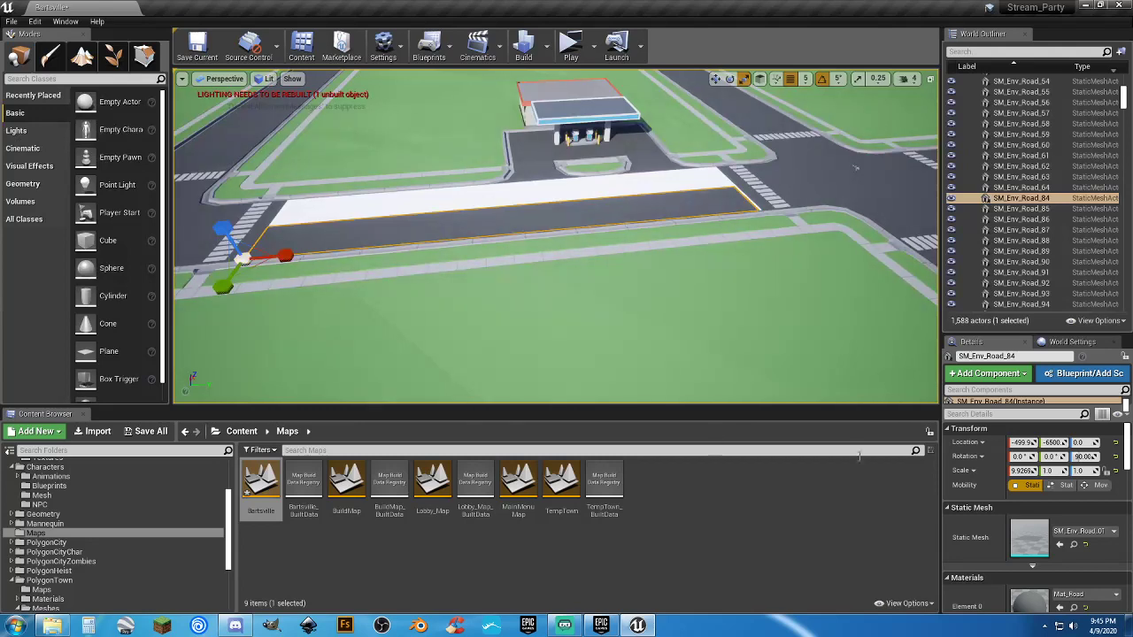
left_click(1022, 470)
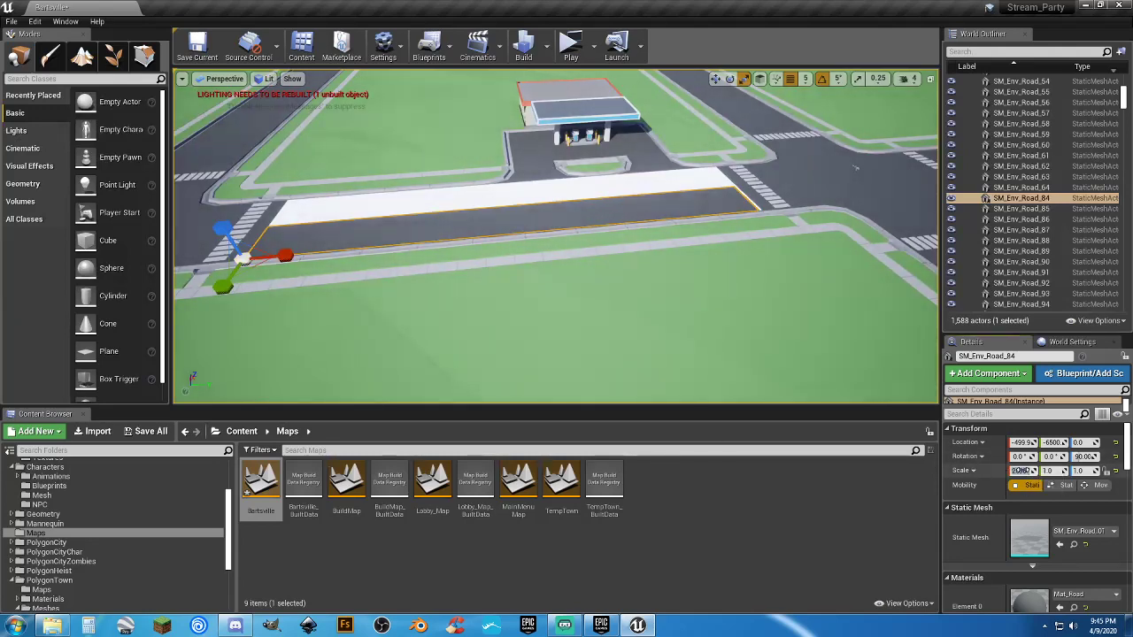
type("2")
key("Return")
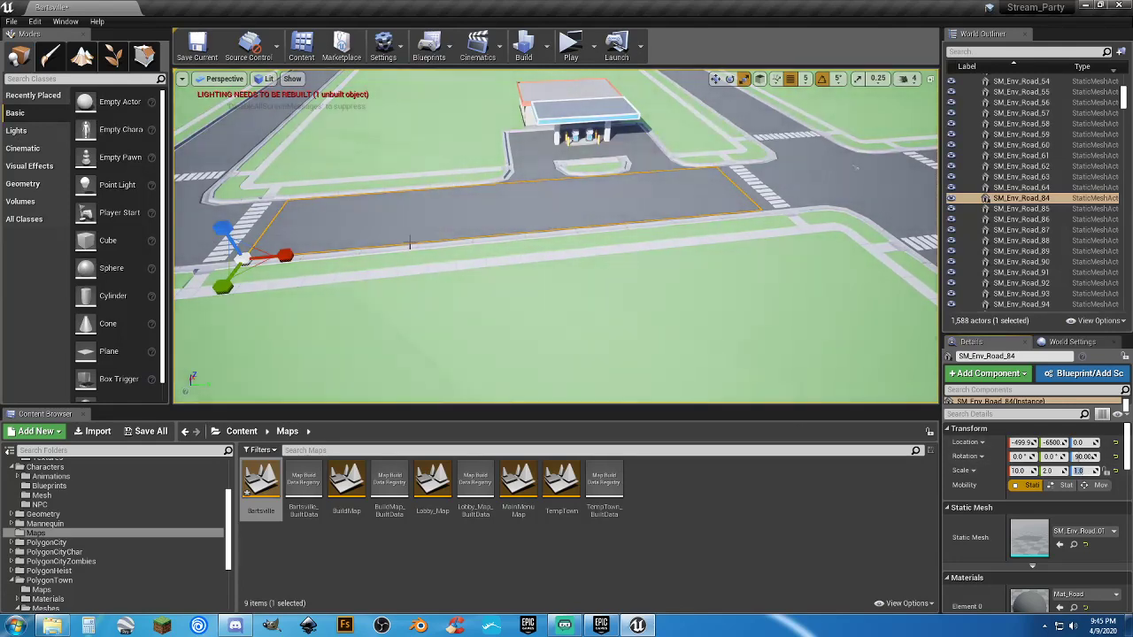
Step: Examine the stretched road tile up close, checking its surface texture and how it meets the curb
right_click_drag(410, 242, 531, 260)
key("w")
key("w")
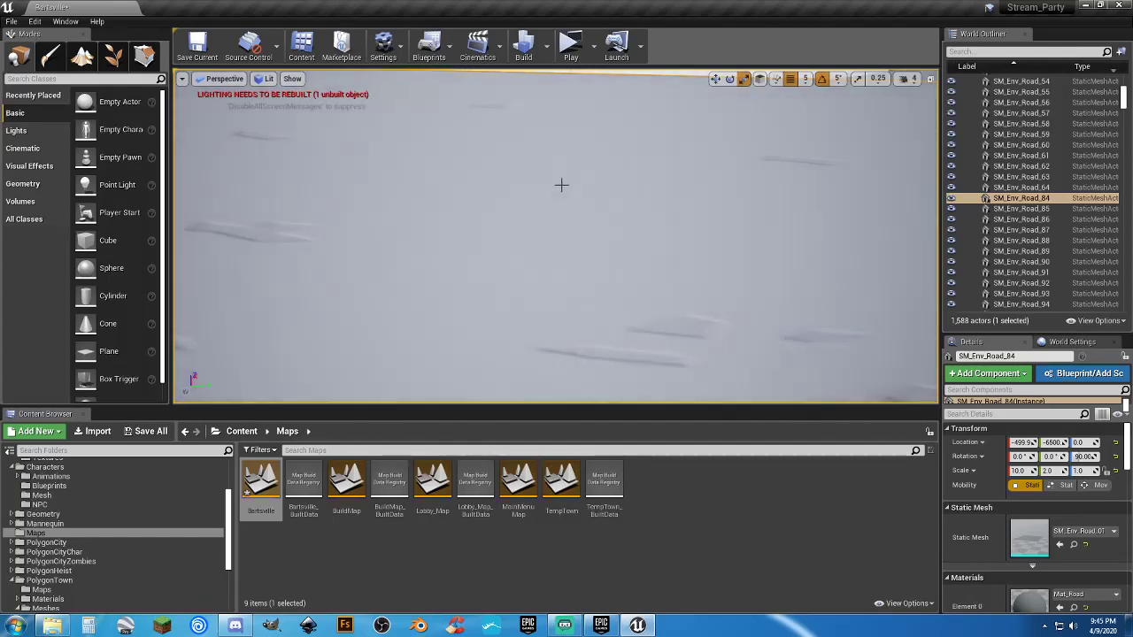
key("s")
right_click_drag(561, 185, 485, 257)
key("w")
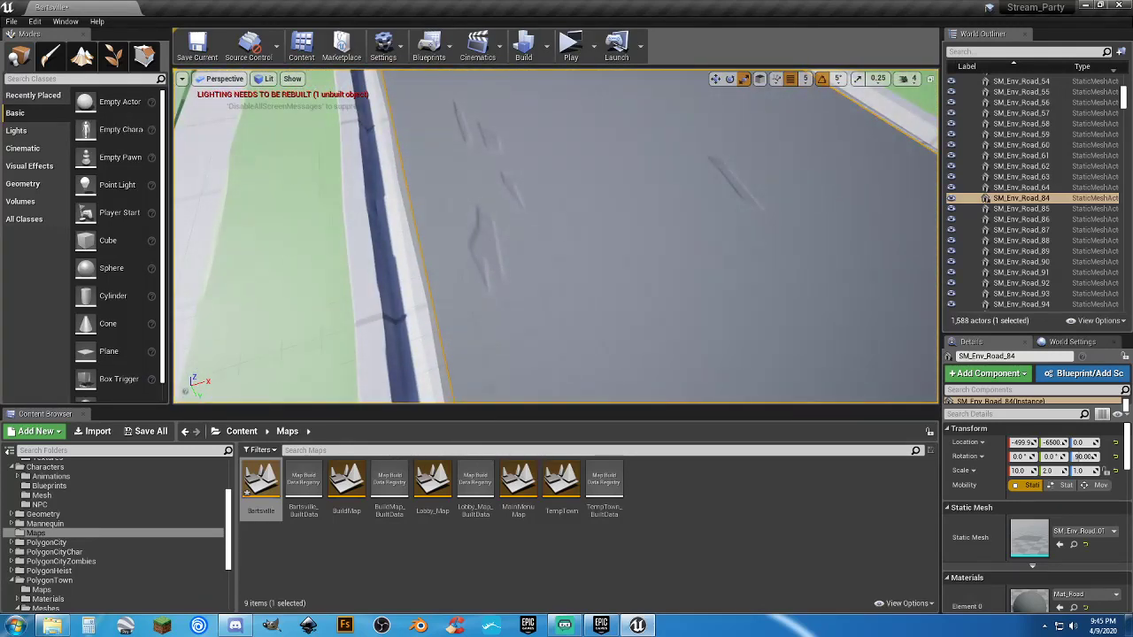
key("s")
right_click_drag(689, 222, 630, 199)
key("a")
Step: Examine how the neighbouring intersection is tiled by selecting its road tiles one by one
left_click(446, 205)
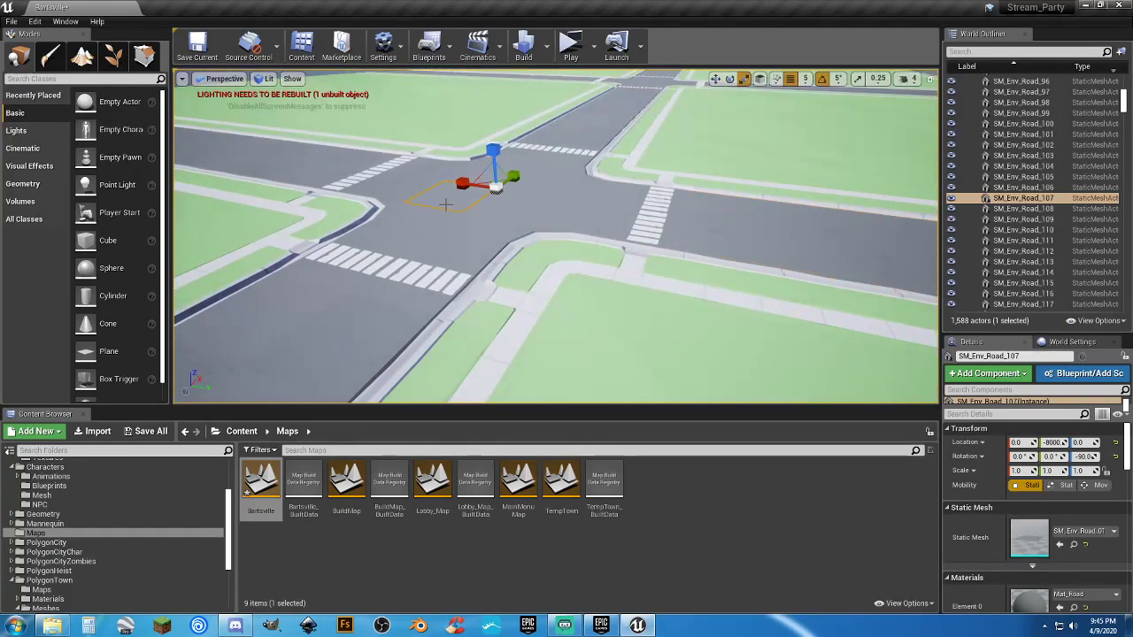
key("f")
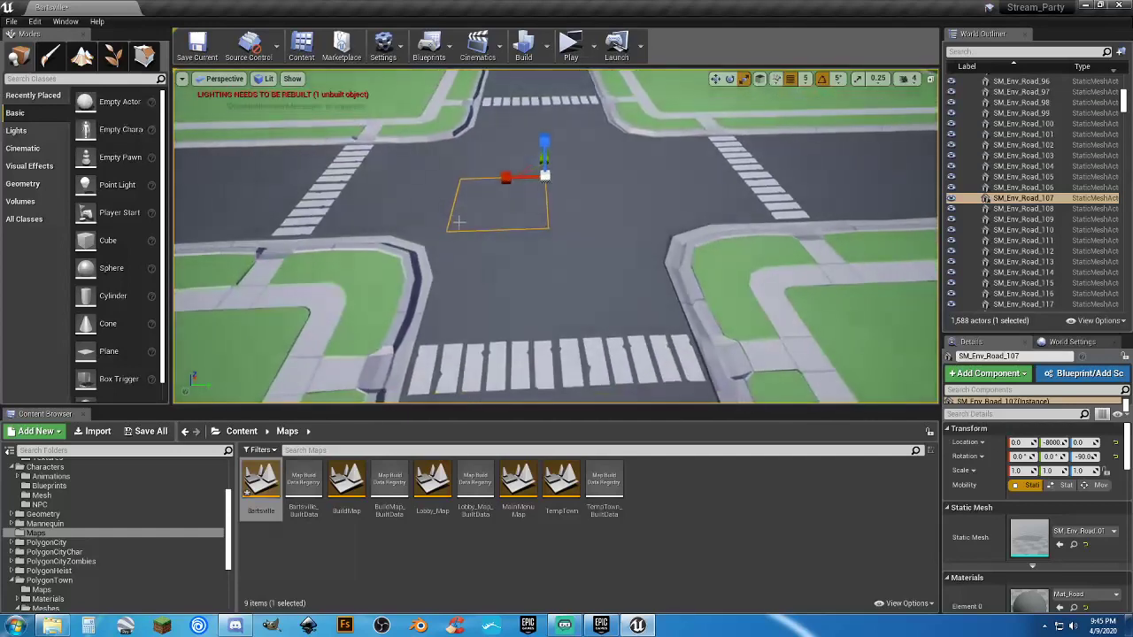
left_click(487, 262)
left_click(598, 265)
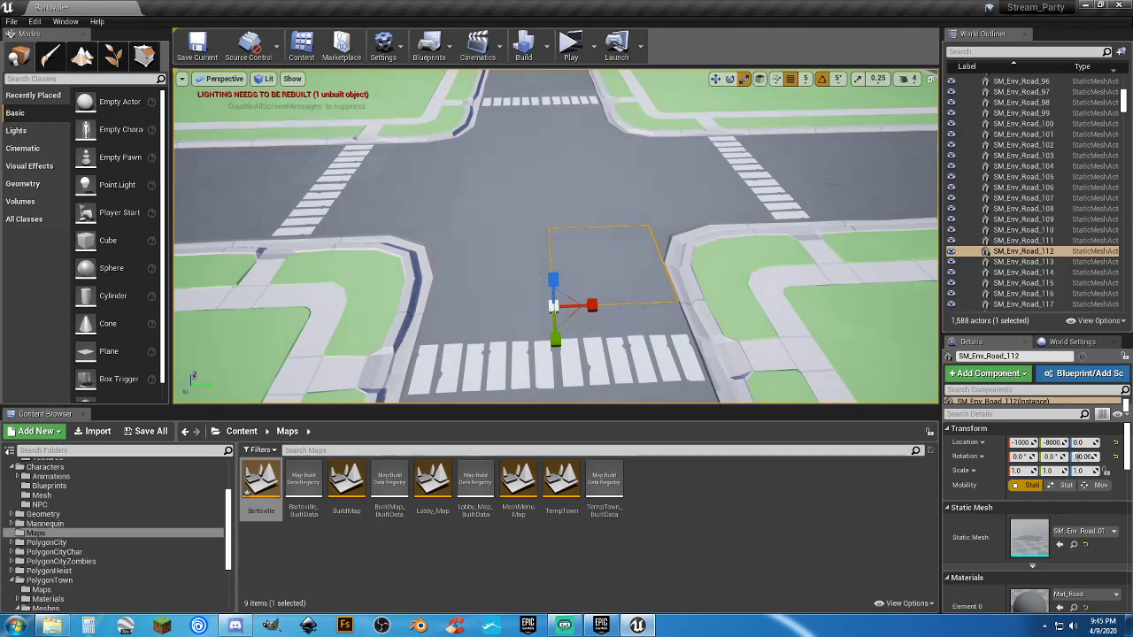
left_click(498, 168)
left_click(496, 147)
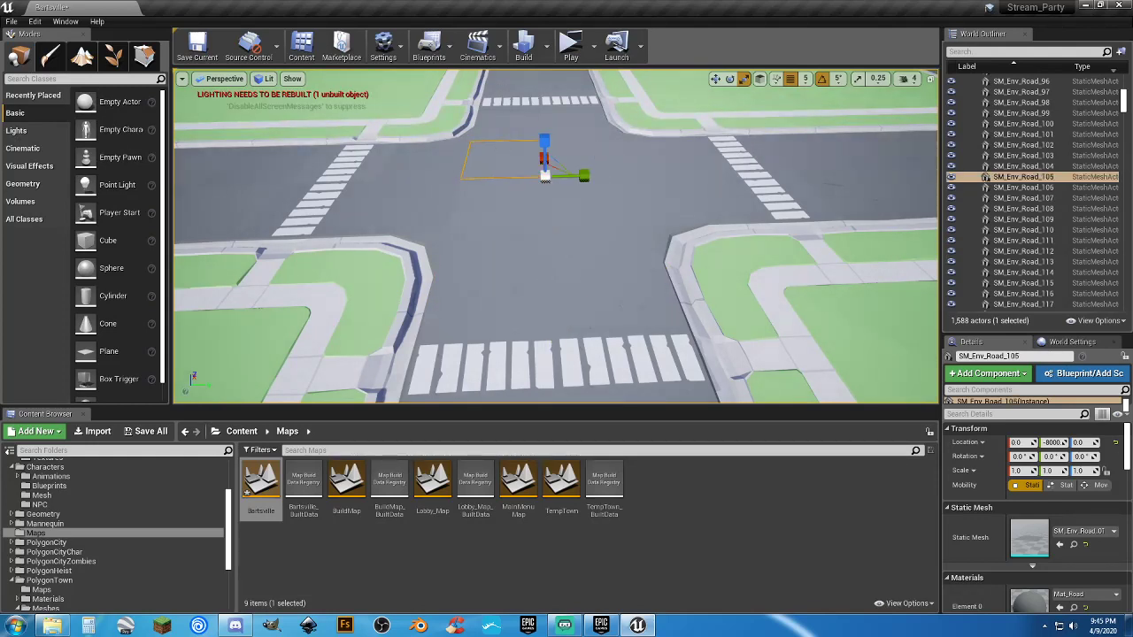
left_click(611, 170)
left_click(612, 206)
left_click(399, 199)
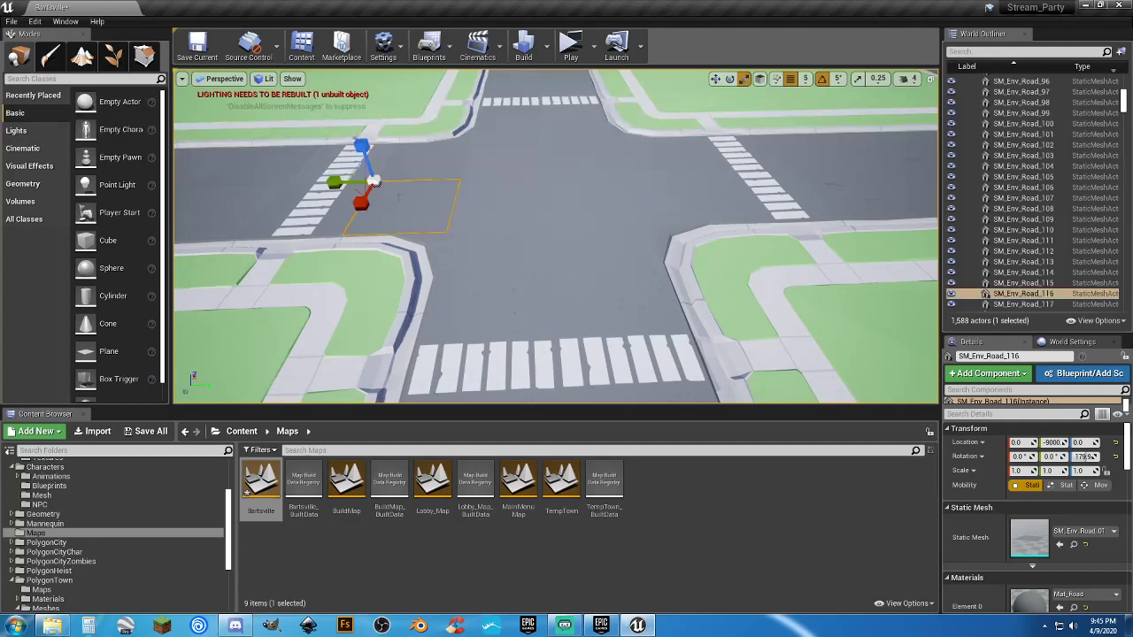
left_click(470, 171)
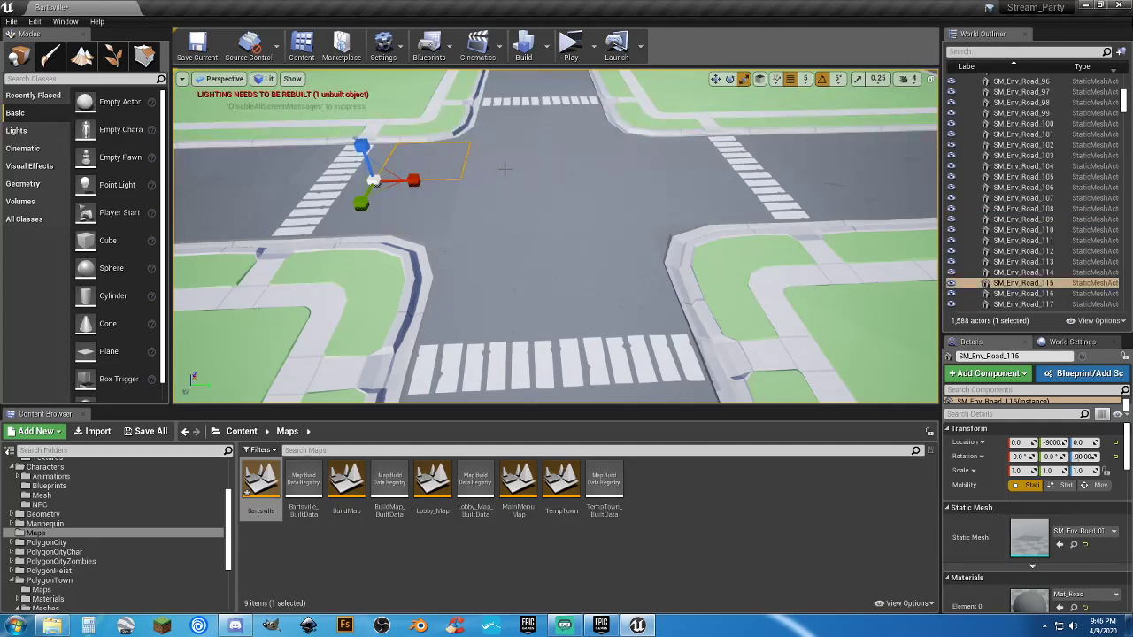
left_click(531, 160)
left_click(624, 149)
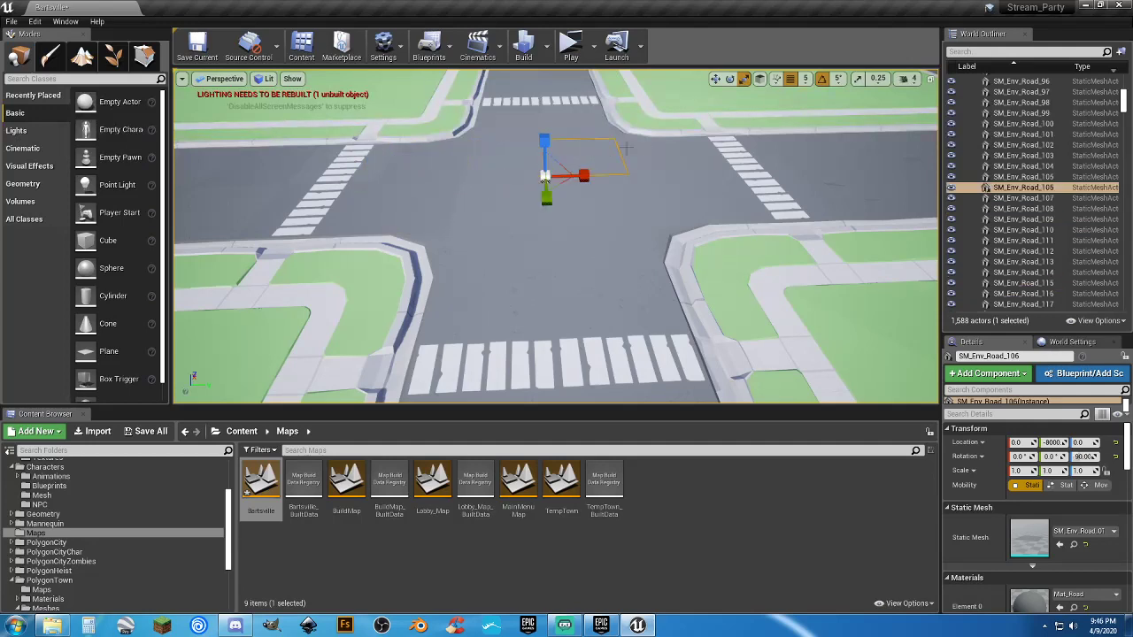
left_click(654, 151)
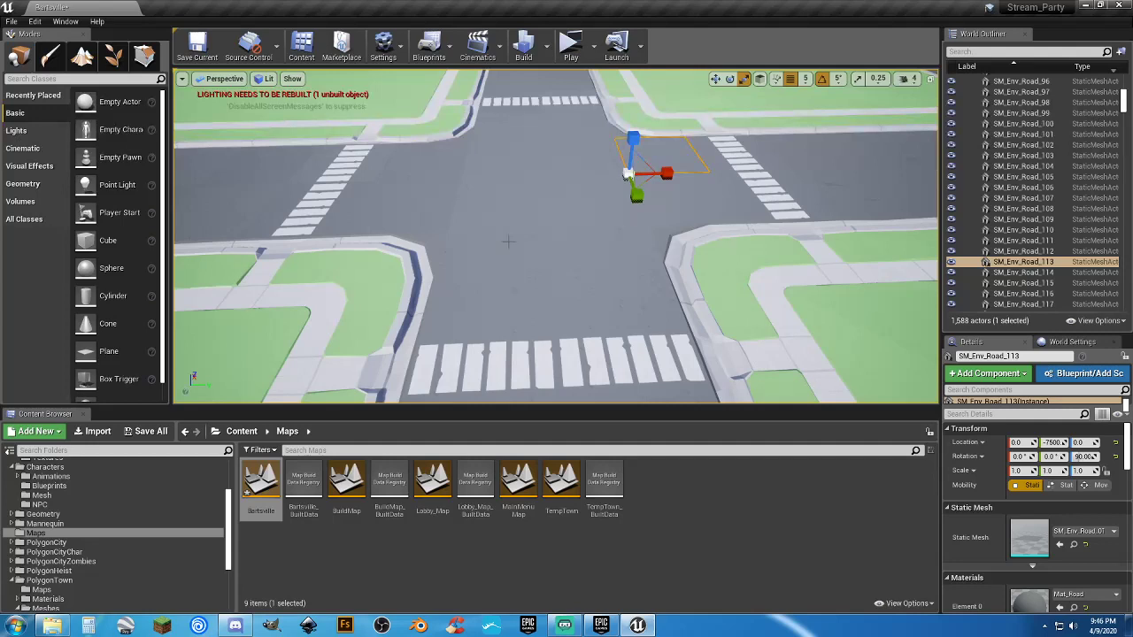
Step: Delete seven road tiles in the middle of the intersection: the four-tile far row and three of the near row
left_click(412, 175)
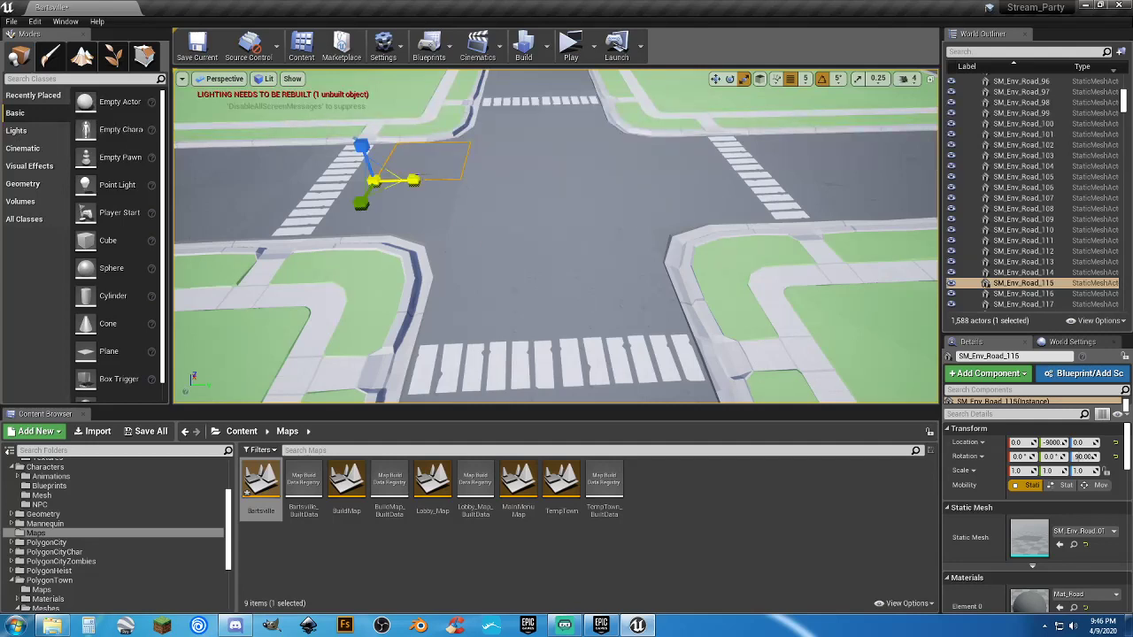
left_click(476, 170, "ctrl")
left_click(570, 168, "ctrl")
left_click(641, 161, "ctrl")
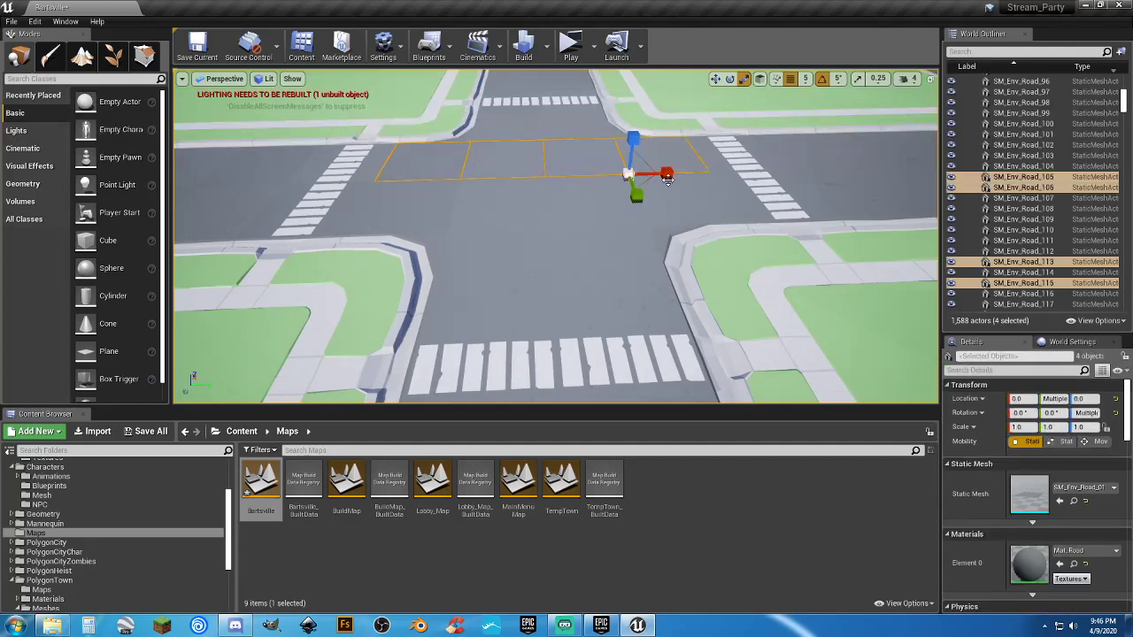
left_click(668, 203, "ctrl")
left_click(607, 203, "ctrl")
left_click(497, 210, "ctrl")
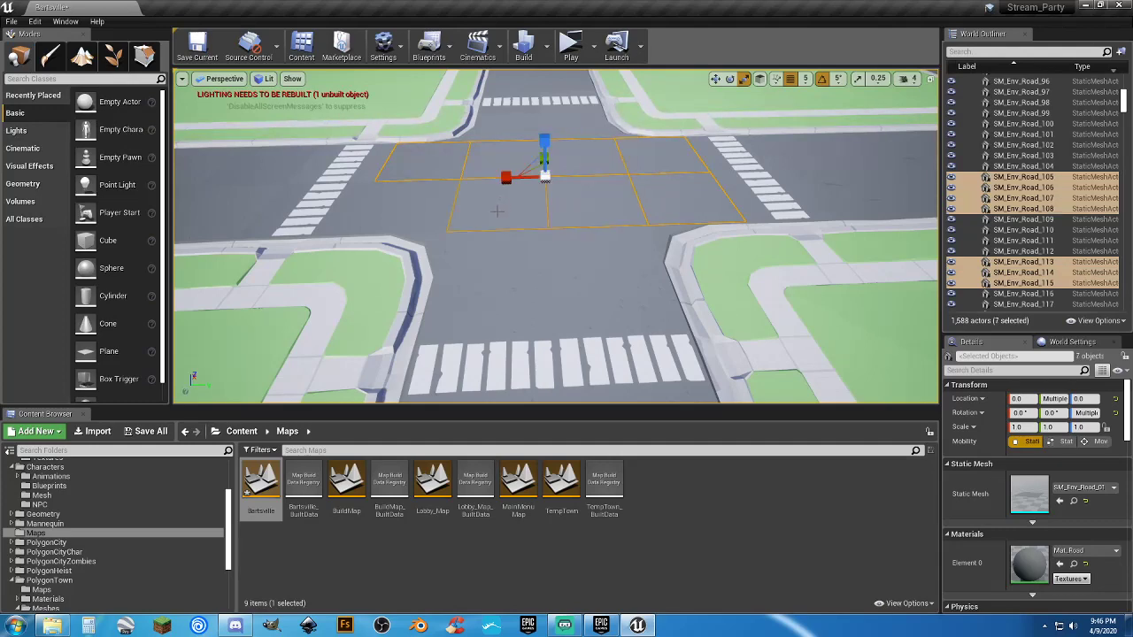
key("Delete")
Step: Stretch the one remaining near-row tile across the intersection by setting its Y scale to 4.0, trying 2 first
left_click(434, 213)
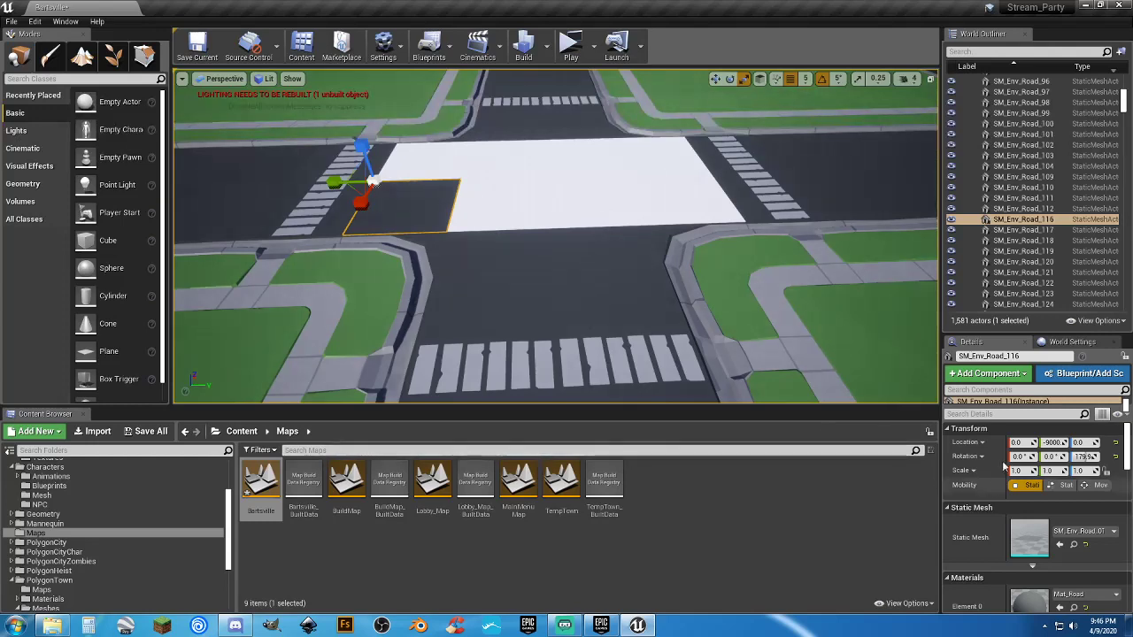
left_click(1051, 471)
type("2")
key("Tab")
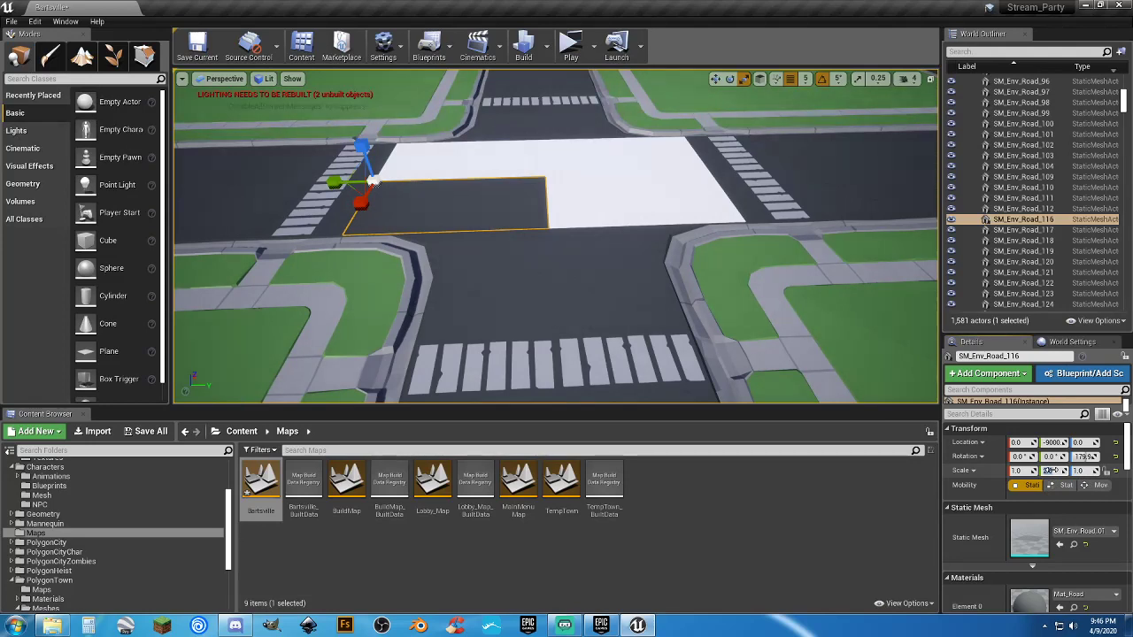
type("4")
key("Tab")
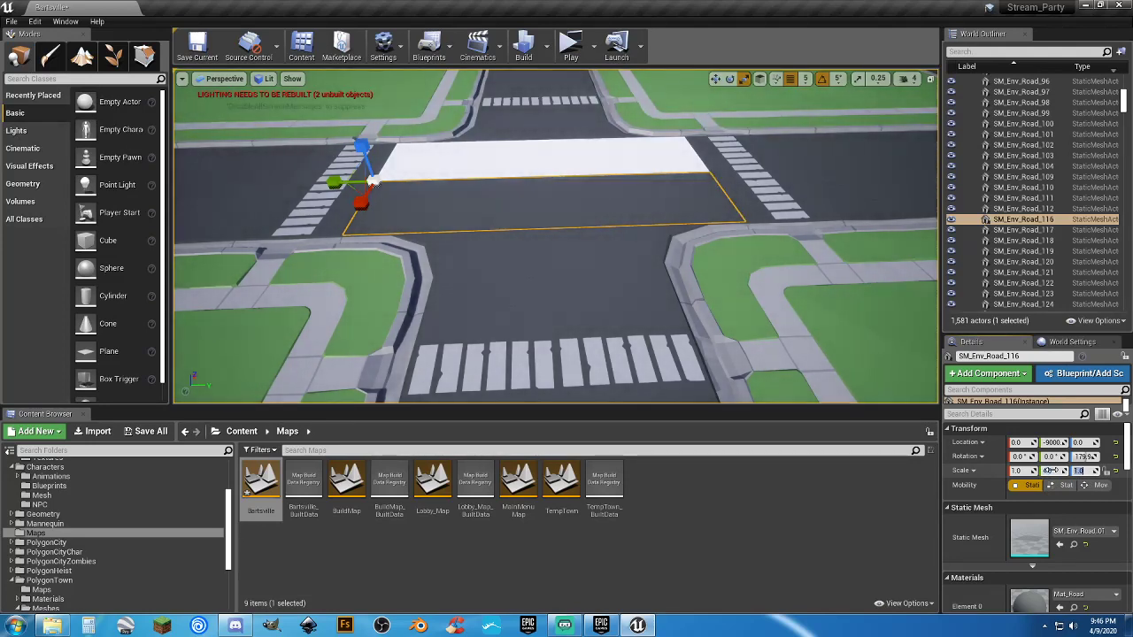
Step: Set the stretched intersection tile's X scale to 2.0, also trying -2.0 to flip its direction
left_click(1025, 471)
type("2")
key("Tab")
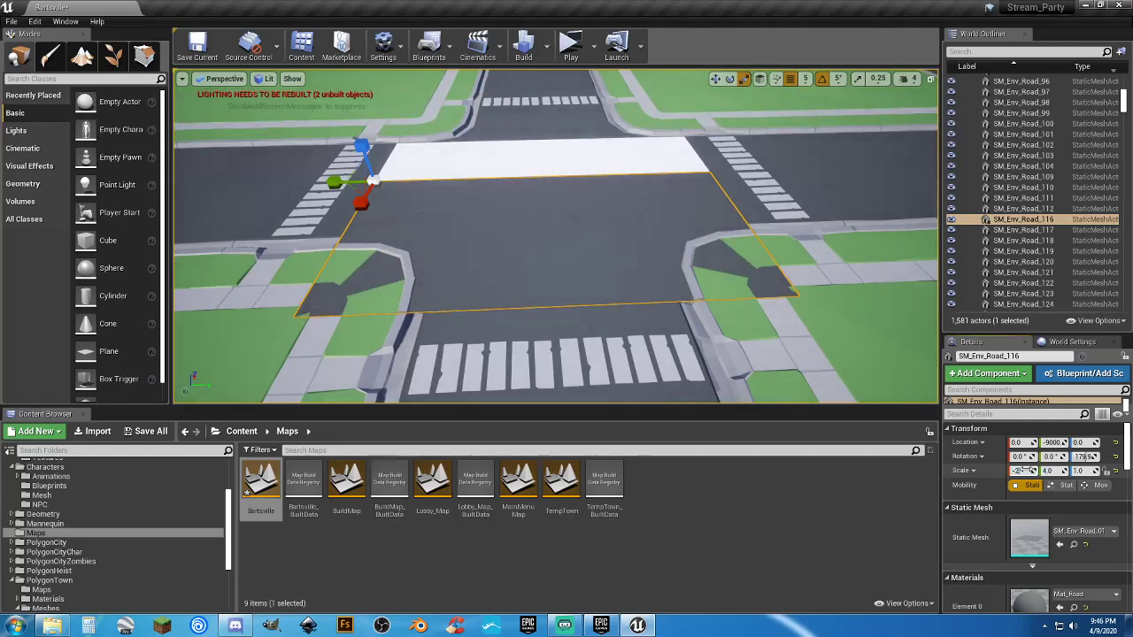
key("Tab")
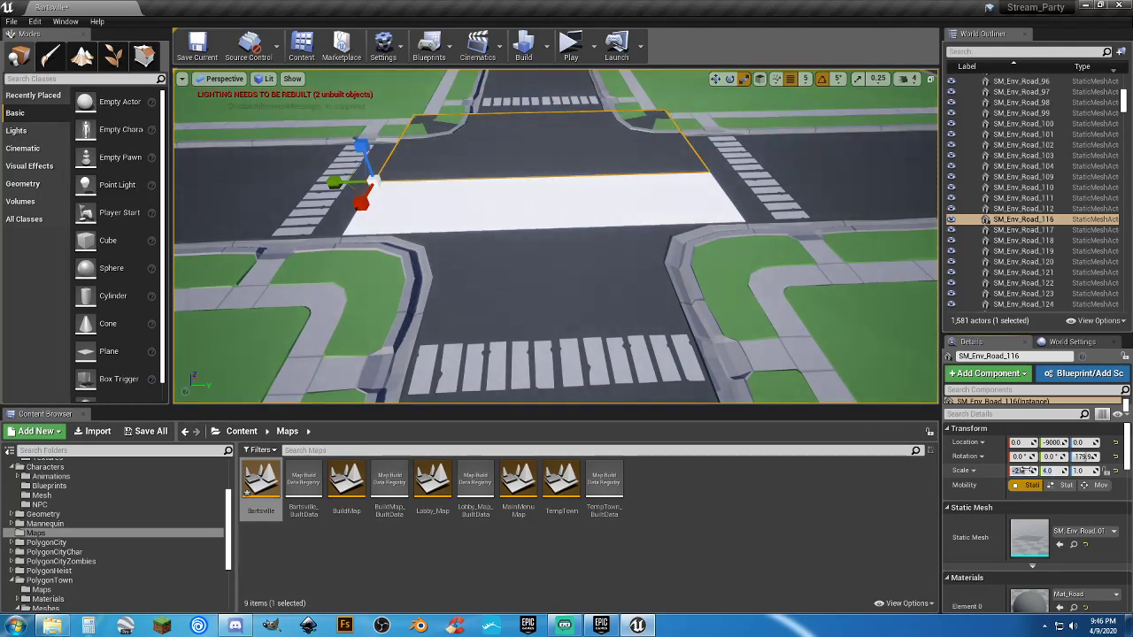
type("2")
key("Tab")
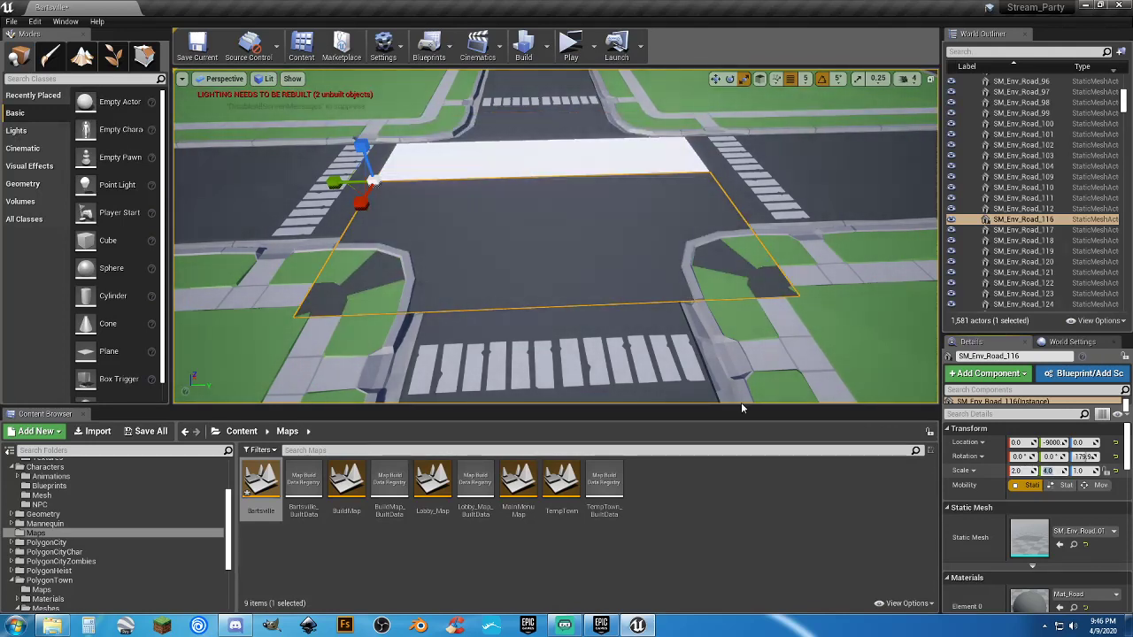
Step: Move the stretched intersection tile along X to 500 so it covers the open strip in the intersection
left_click(715, 79)
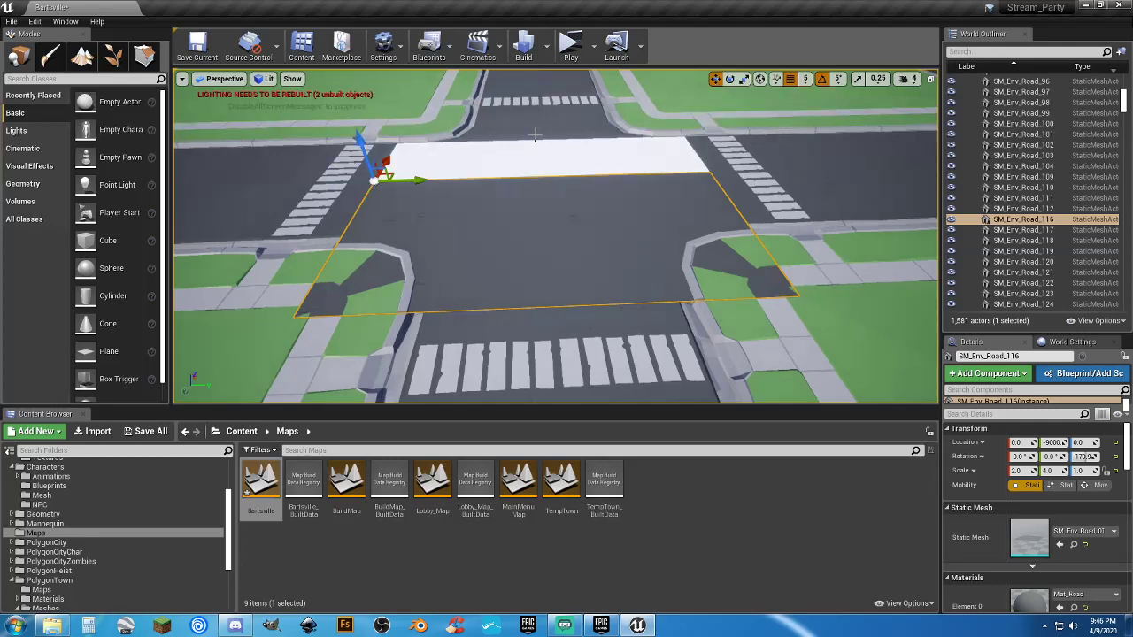
right_click_drag(536, 135, 292, 146)
key("d")
right_click_drag(493, 147, 425, 147)
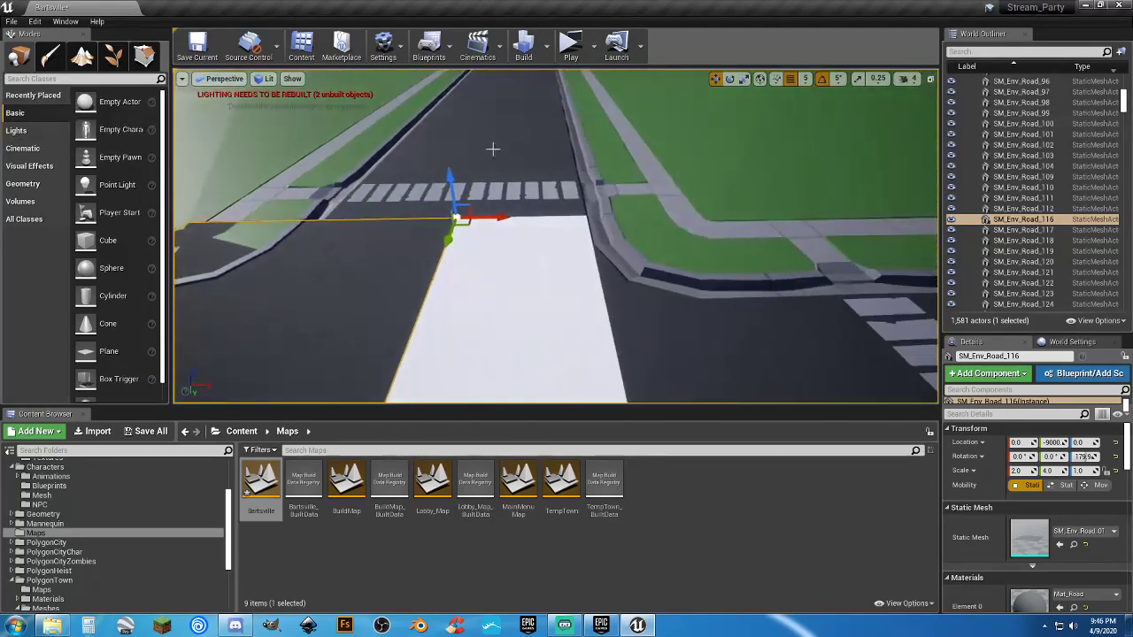
left_click_drag(501, 215, 631, 226)
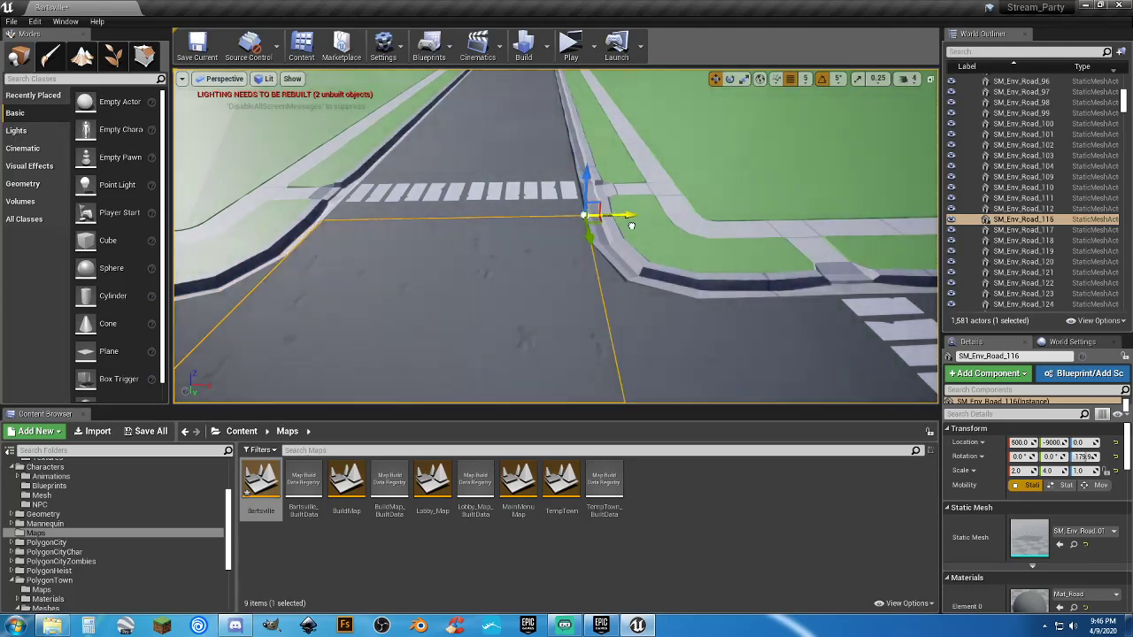
Step: Delete three of the four small road tiles flanking the stretched tile, keeping the far one on the negative X side
key("s")
mouse_move(631, 226)
right_mouse_down()
mouse_move(567, 226)
mouse_move(623, 230)
right_mouse_up()
left_click(522, 241)
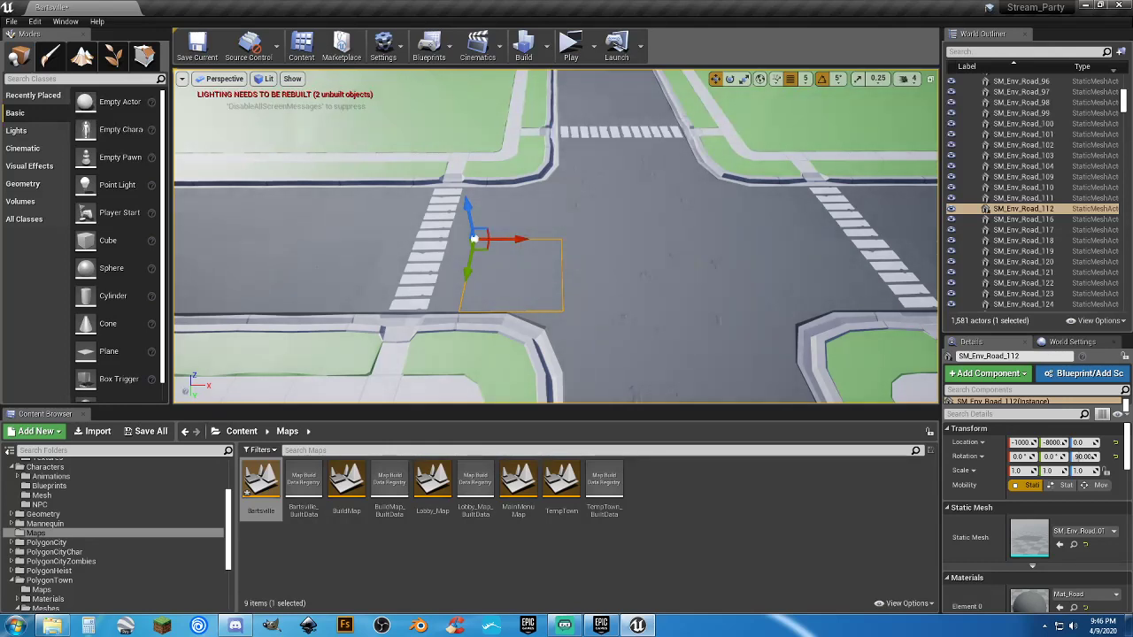
key("Delete")
left_click(840, 288)
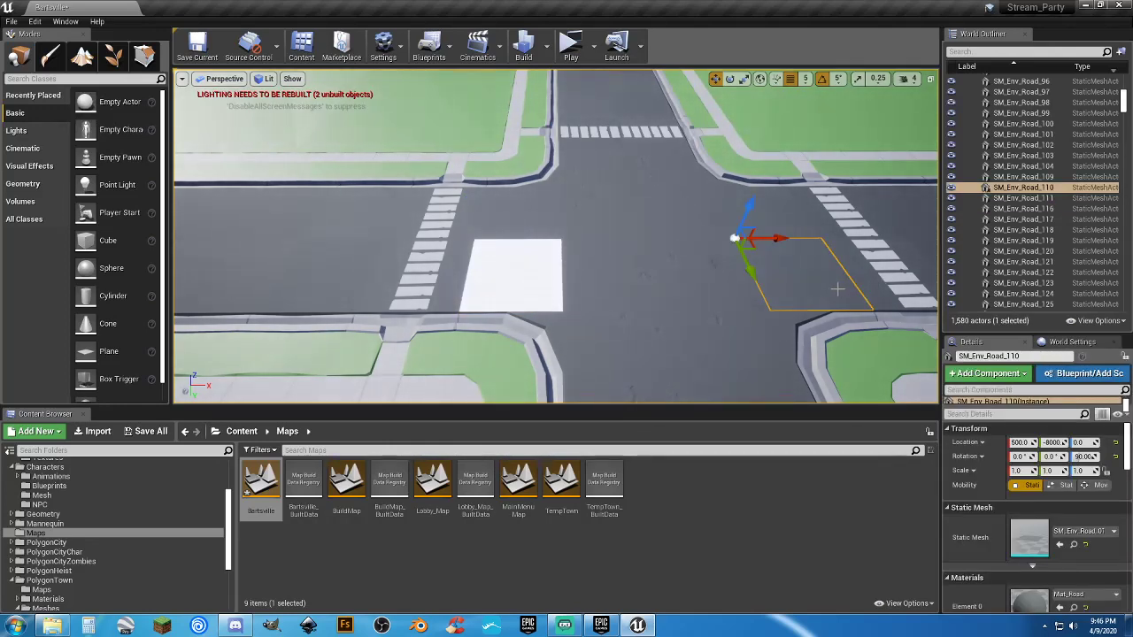
key("Delete")
left_click(794, 222)
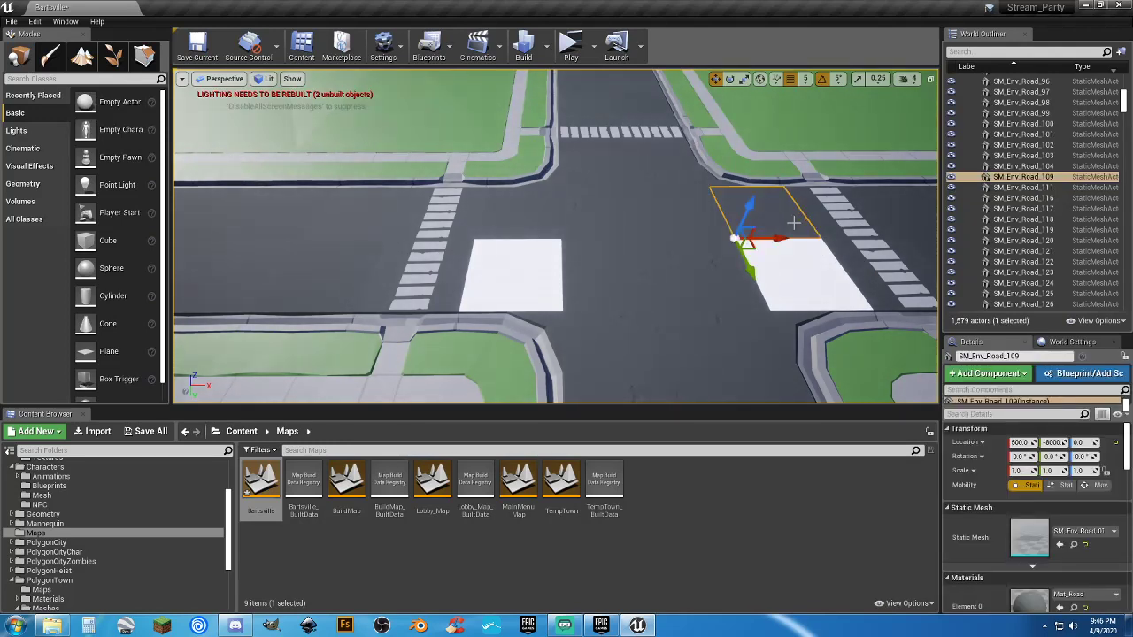
key("Delete")
Step: Set the remaining side tile's Y scale to 2.0, trying X scale 2 first, and move it along Y to -7500
left_click(535, 215)
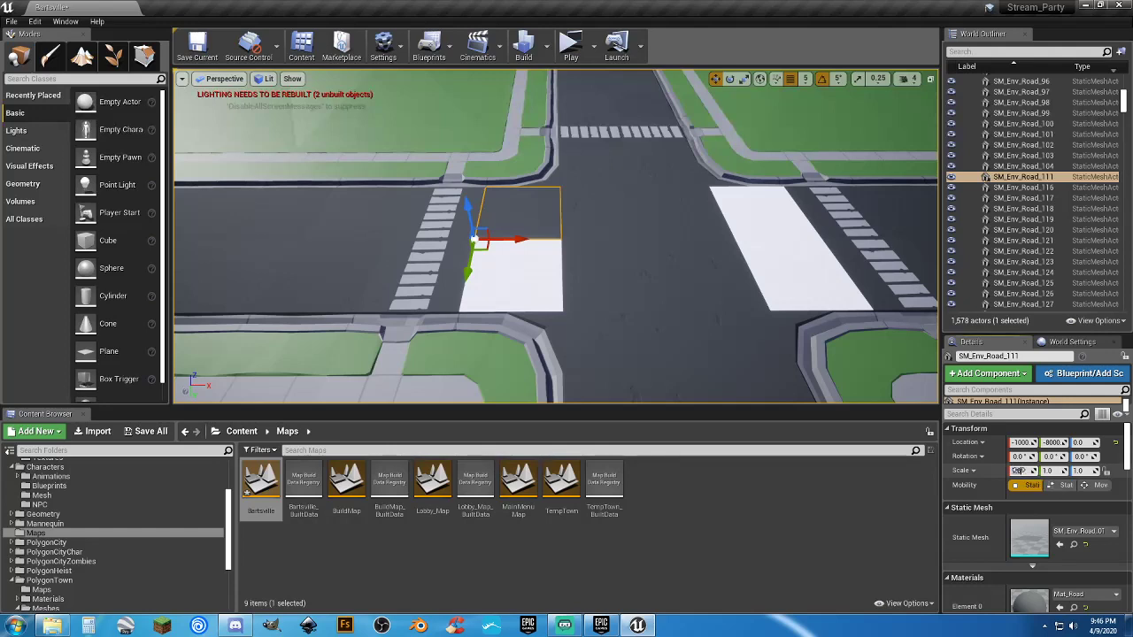
key("Tab")
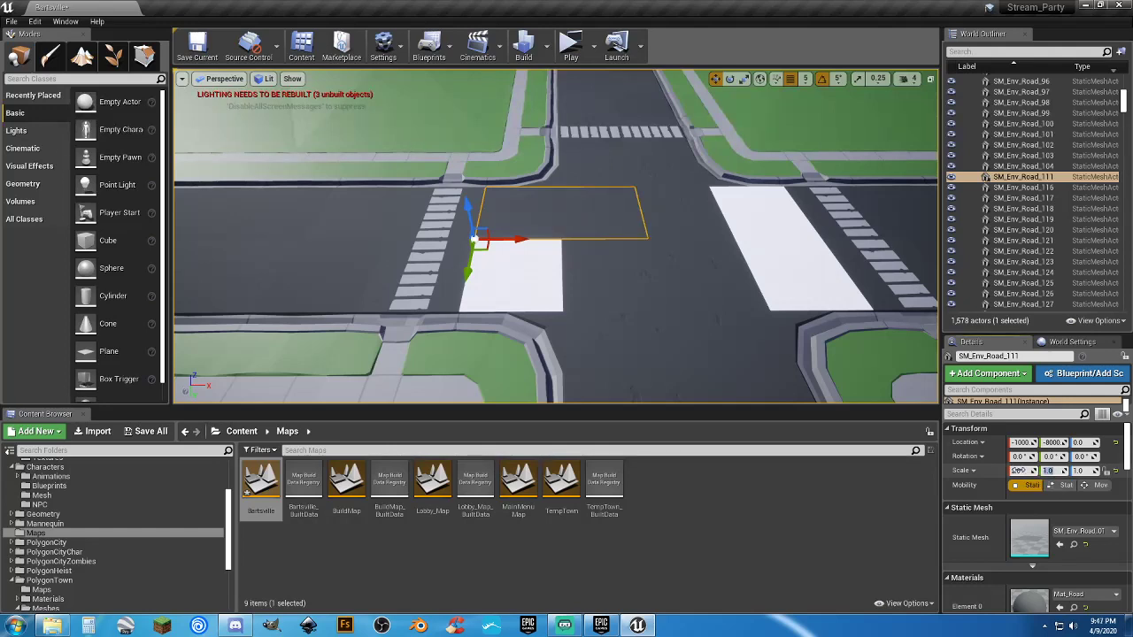
key("Tab")
type("2")
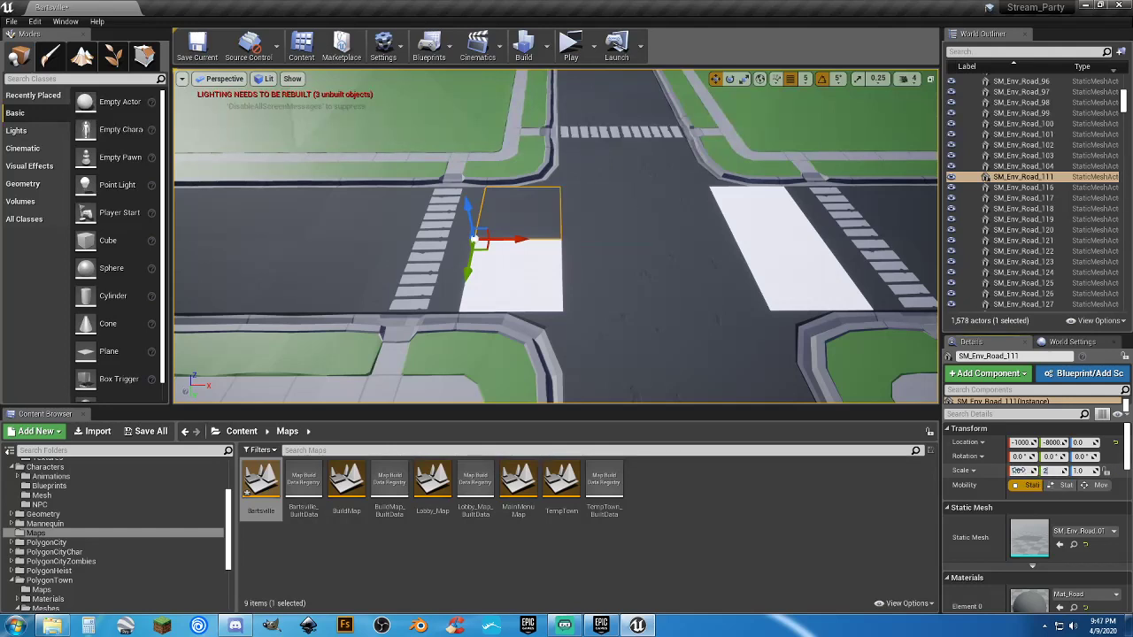
key("Tab")
right_click_drag(449, 269, 662, 284)
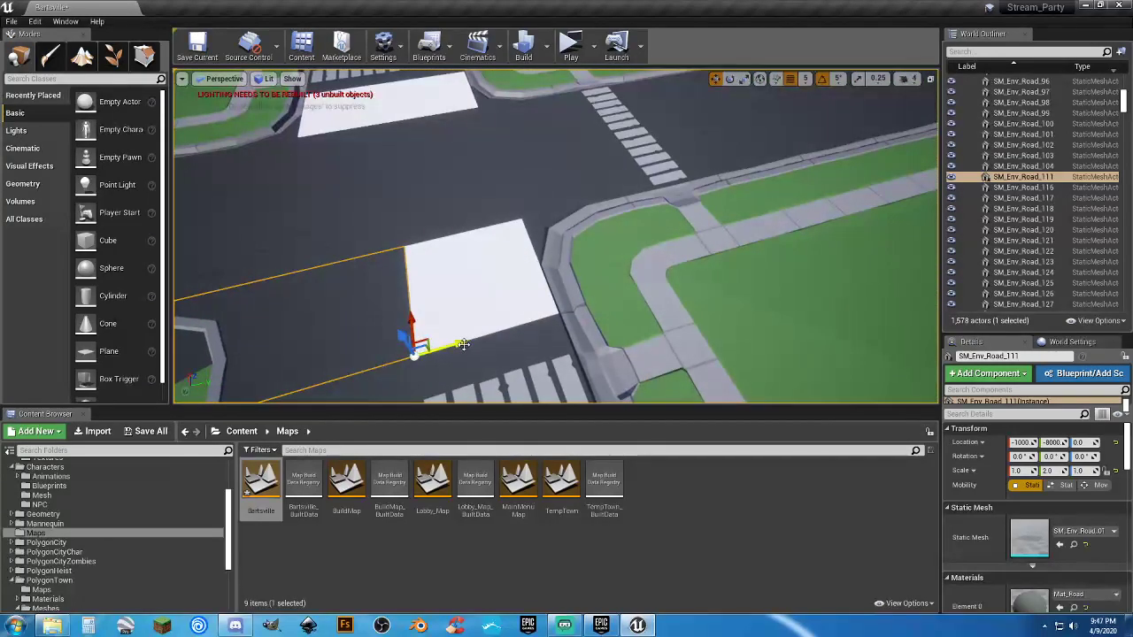
left_click_drag(461, 346, 611, 319)
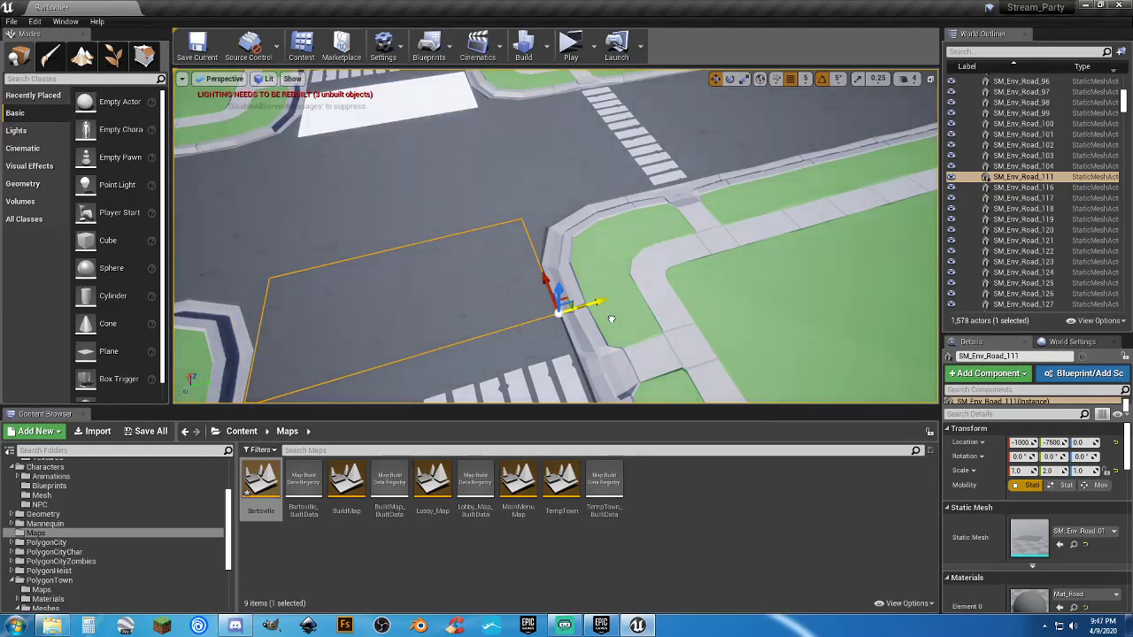
Step: Duplicate the widened side tile and move the copy along X over the gap on the opposite side of the intersection
right_click_drag(658, 281, 433, 282)
right_click_drag(551, 288, 400, 272)
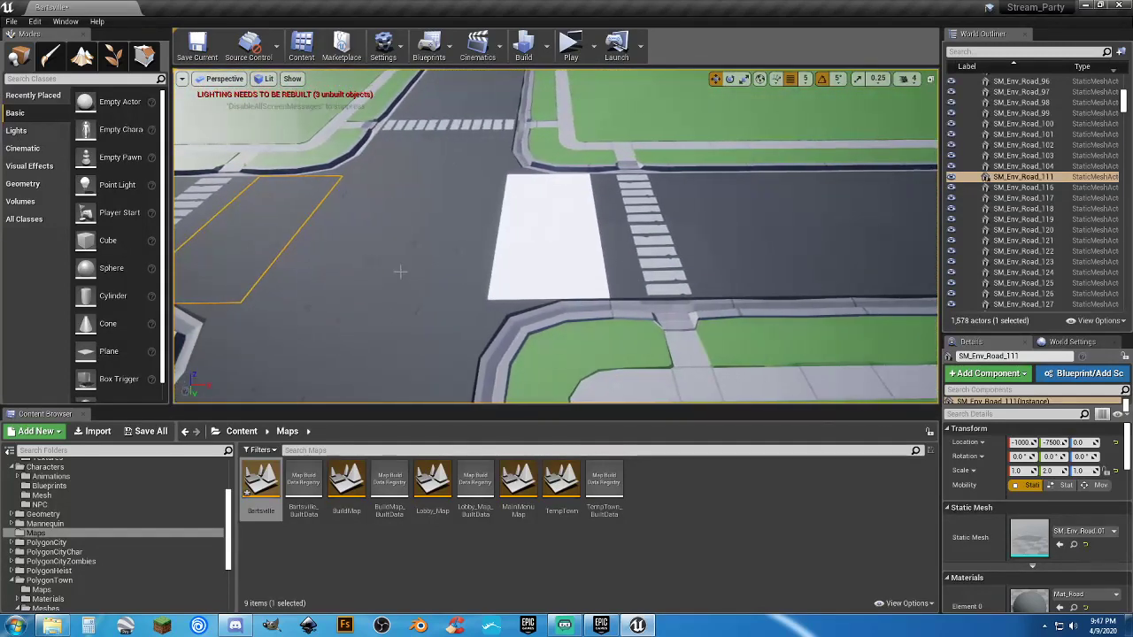
key("ctrl+w")
right_click_drag(278, 297, 273, 290)
left_click_drag(246, 272, 582, 323)
Step: Delete nineteen tiles of the adjoining road section between the crosswalks, keeping only the near-row tile beside the finished intersection
right_click_drag(582, 323, 558, 315)
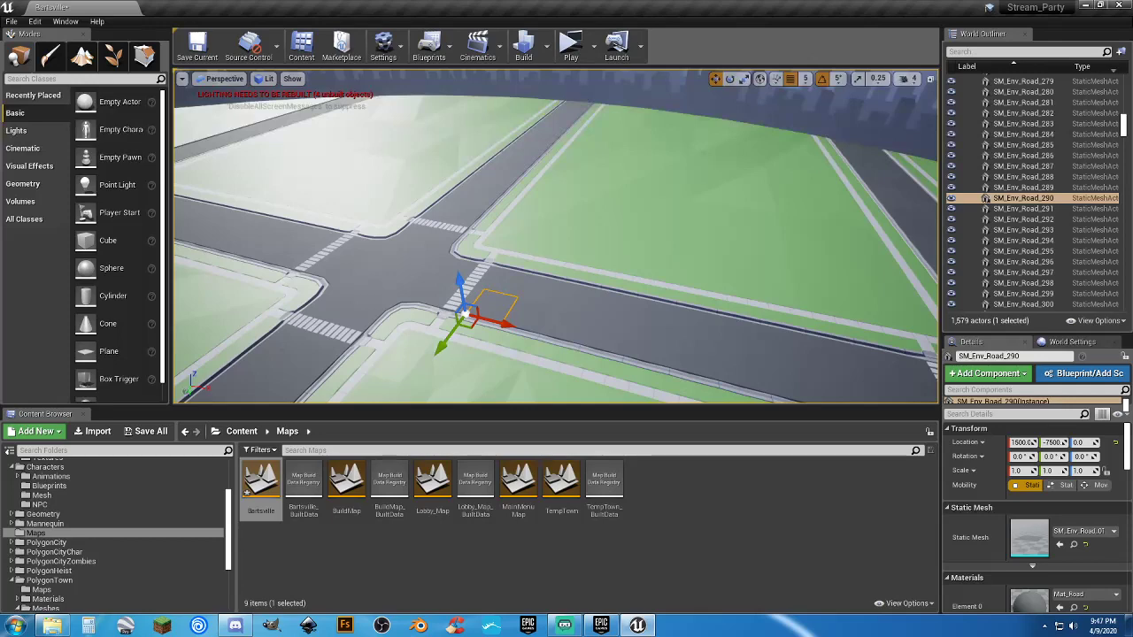
left_click(501, 279)
right_click_drag(501, 280, 580, 279)
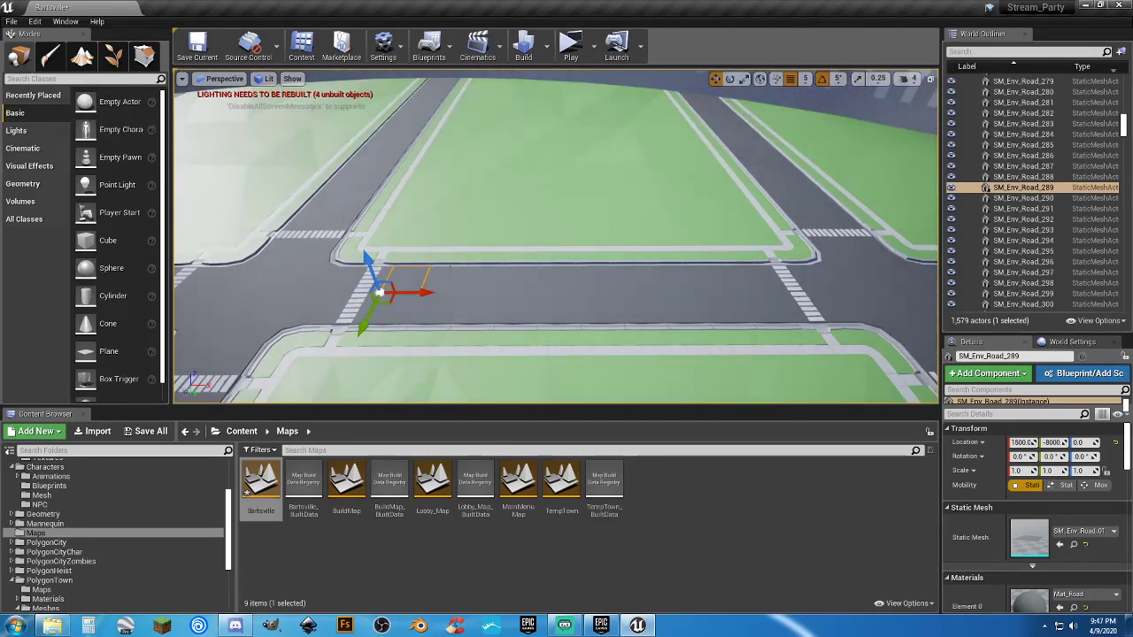
left_click(444, 280, "ctrl")
left_click(487, 280, "ctrl")
left_click(525, 279, "ctrl")
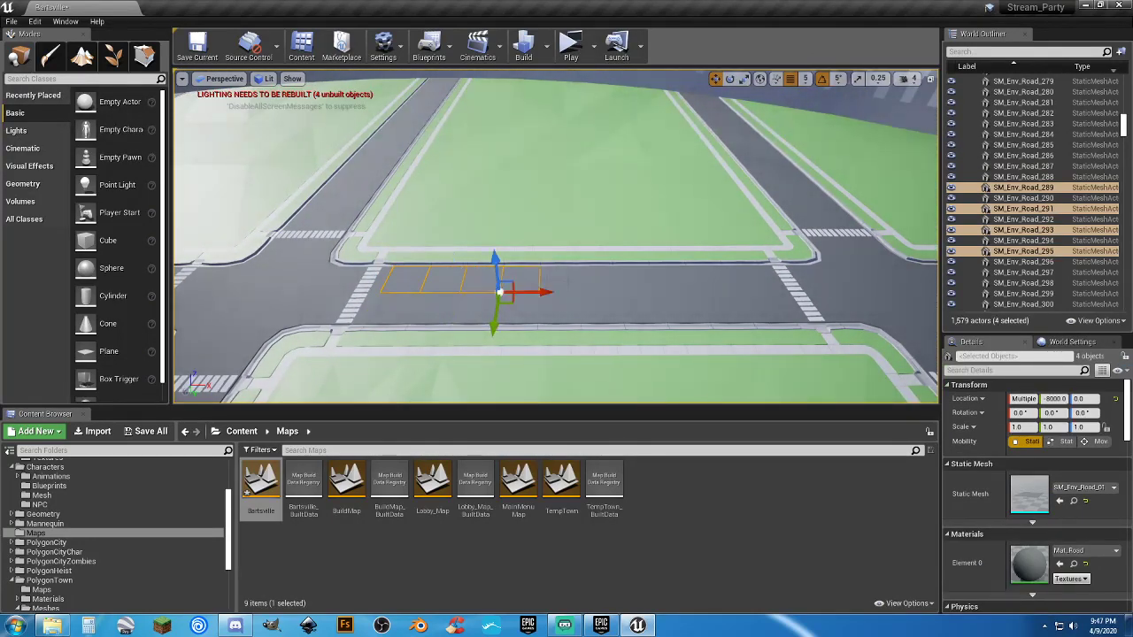
left_click(563, 280, "ctrl")
left_click(599, 281, "ctrl")
left_click(637, 282, "ctrl")
left_click(675, 279, "ctrl")
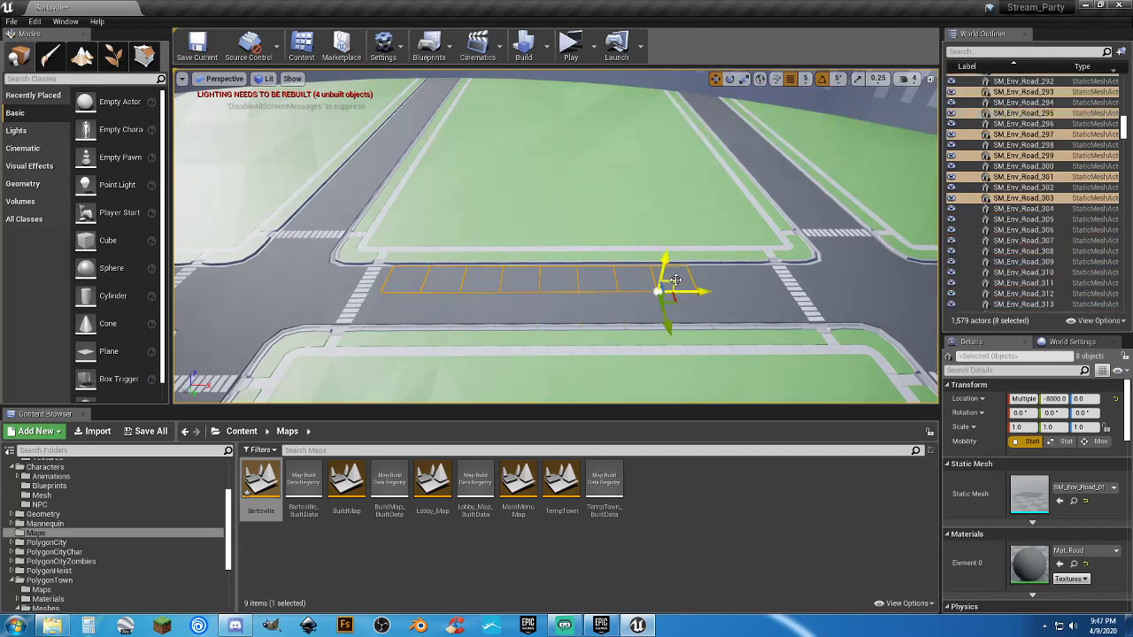
left_click(712, 280, "ctrl")
left_click(753, 280, "ctrl")
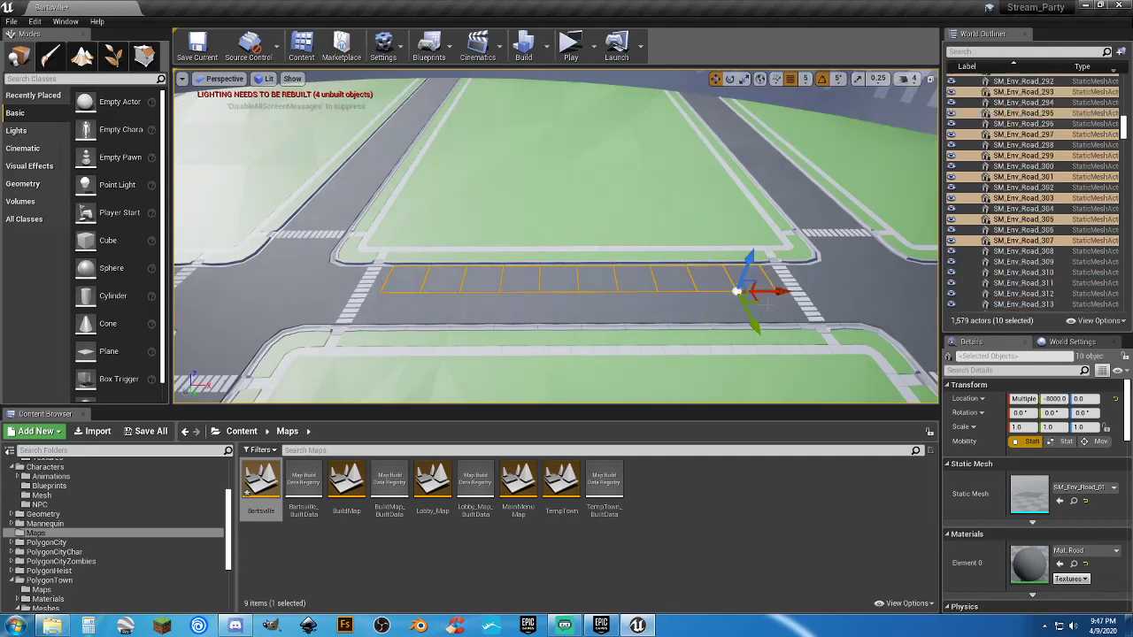
left_click(767, 303, "ctrl")
left_click(727, 308, "ctrl")
left_click(673, 307, "ctrl")
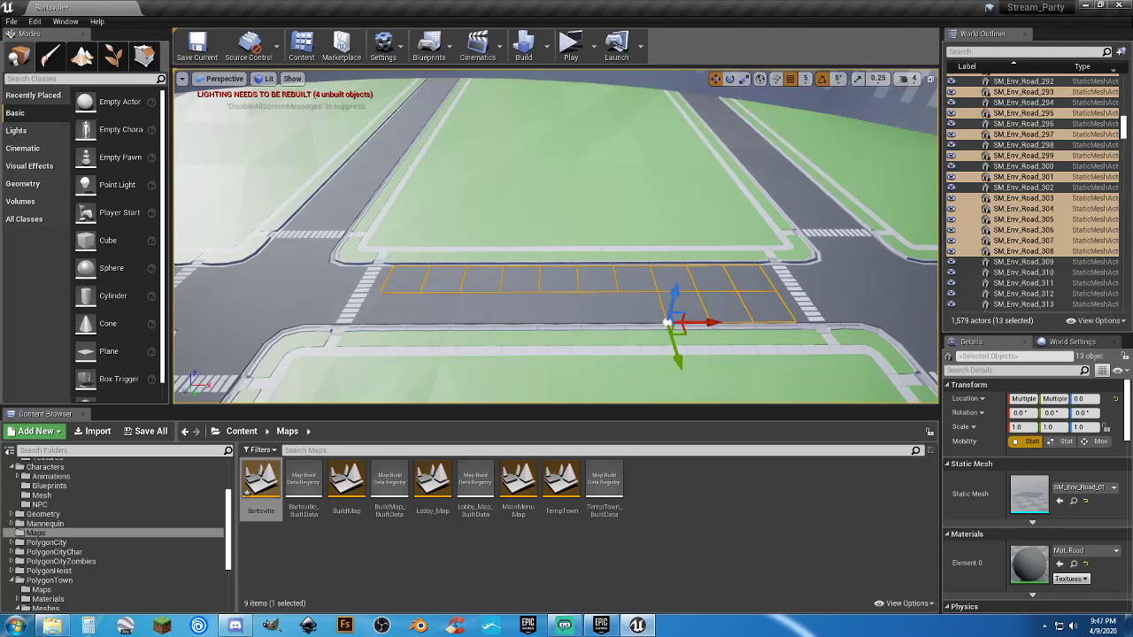
left_click(630, 309, "ctrl")
left_click(586, 311, "ctrl")
left_click(542, 314, "ctrl")
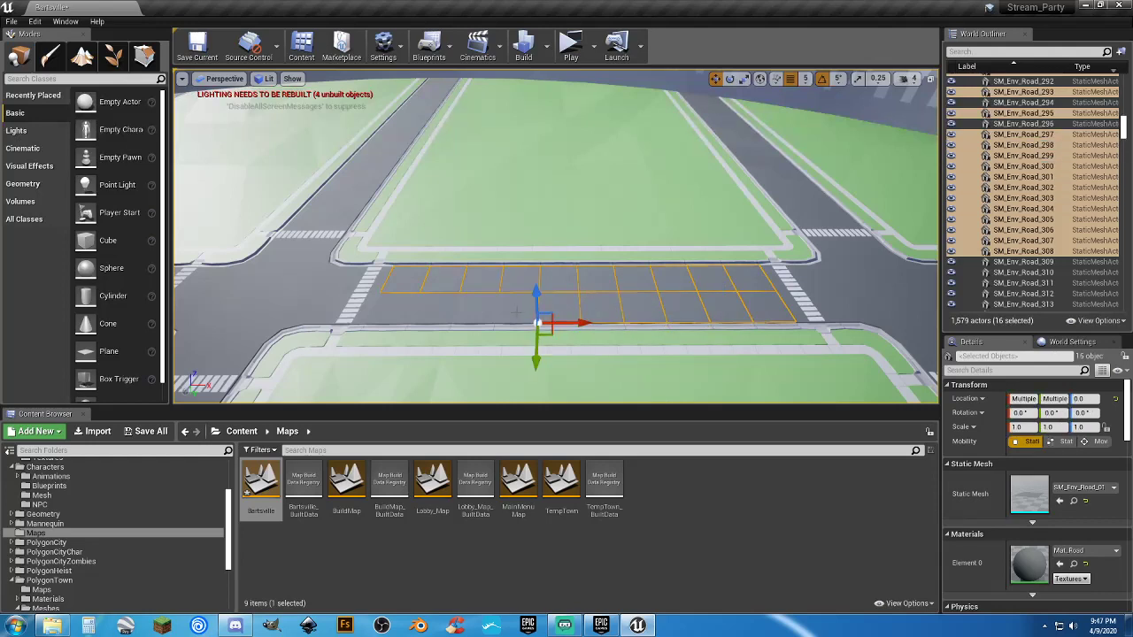
left_click(497, 313, "ctrl")
left_click(454, 315, "ctrl")
left_click(434, 309, "ctrl")
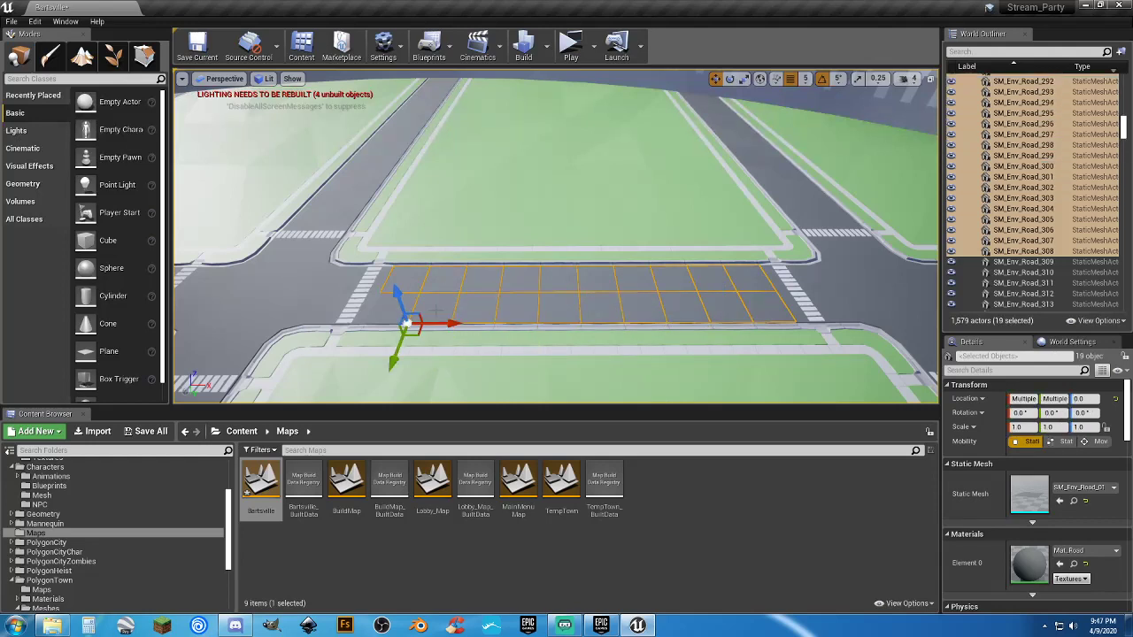
key("Delete")
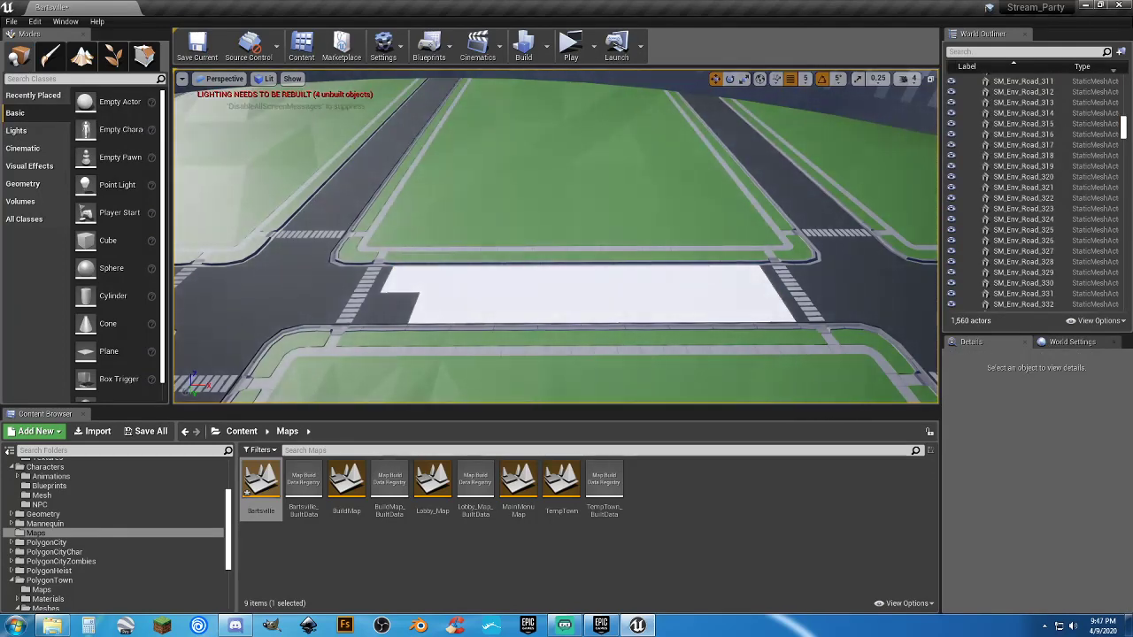
Step: Stretch the one remaining tile over the cleared road section by setting its scale to 10.0 in X and 2.0 in Y
left_click(408, 307)
left_click(743, 79)
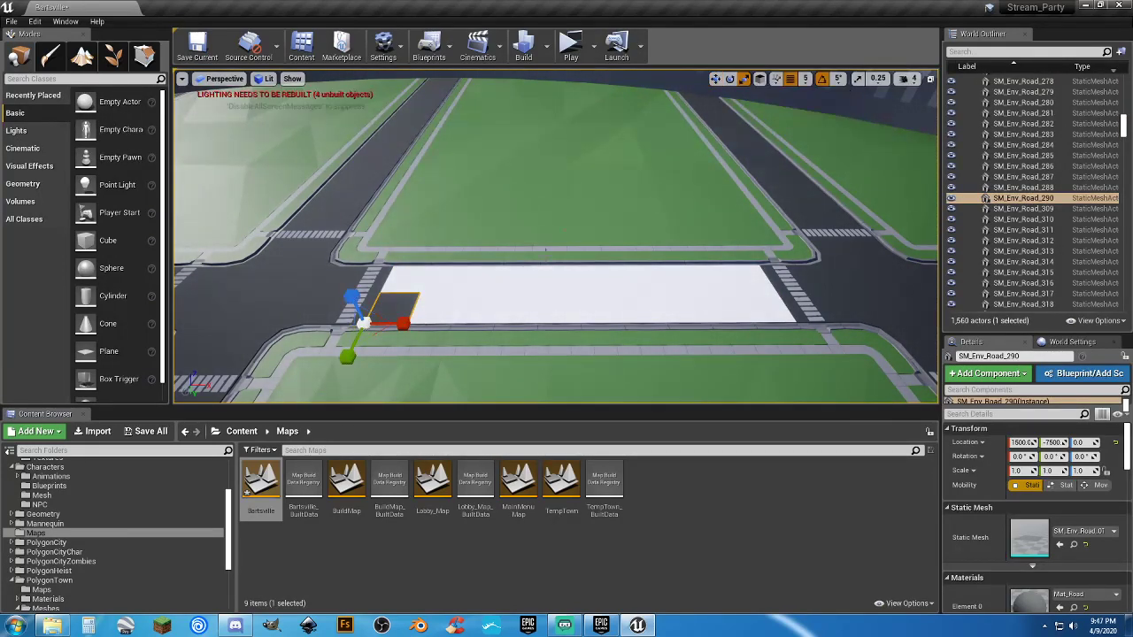
left_click_drag(415, 321, 772, 322)
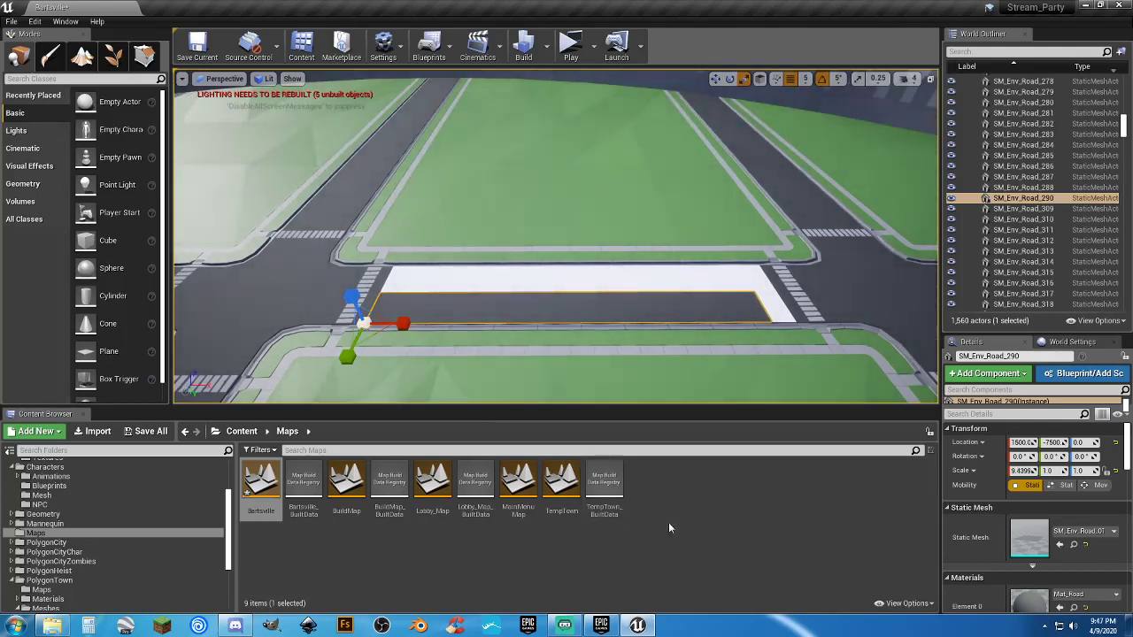
left_click(1024, 471)
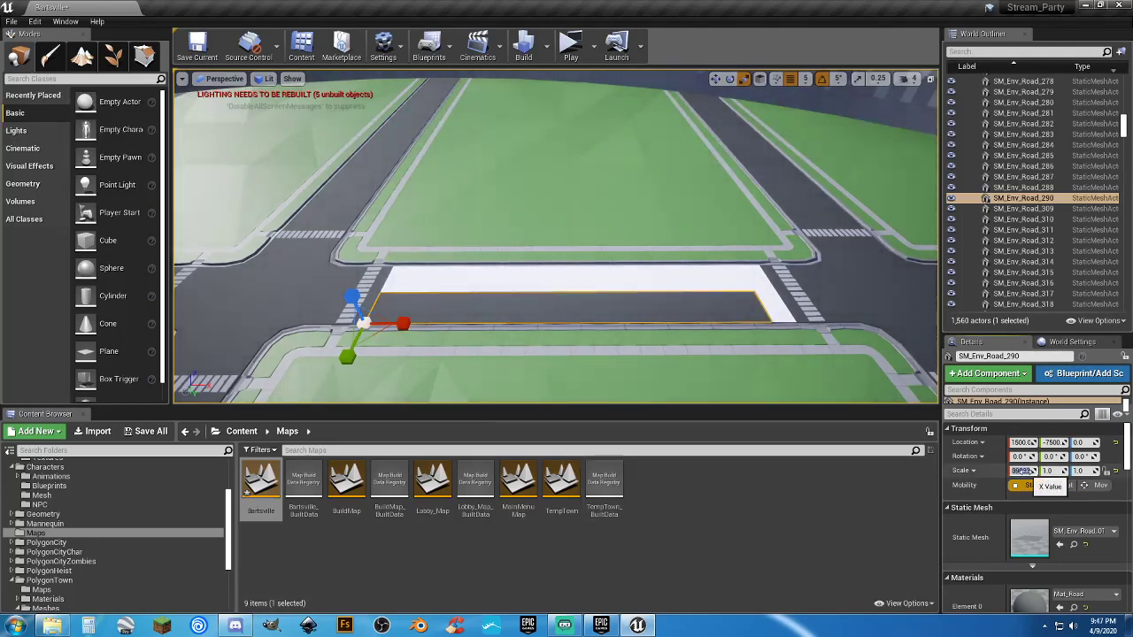
type("10")
key("Tab")
type("2")
key("Tab")
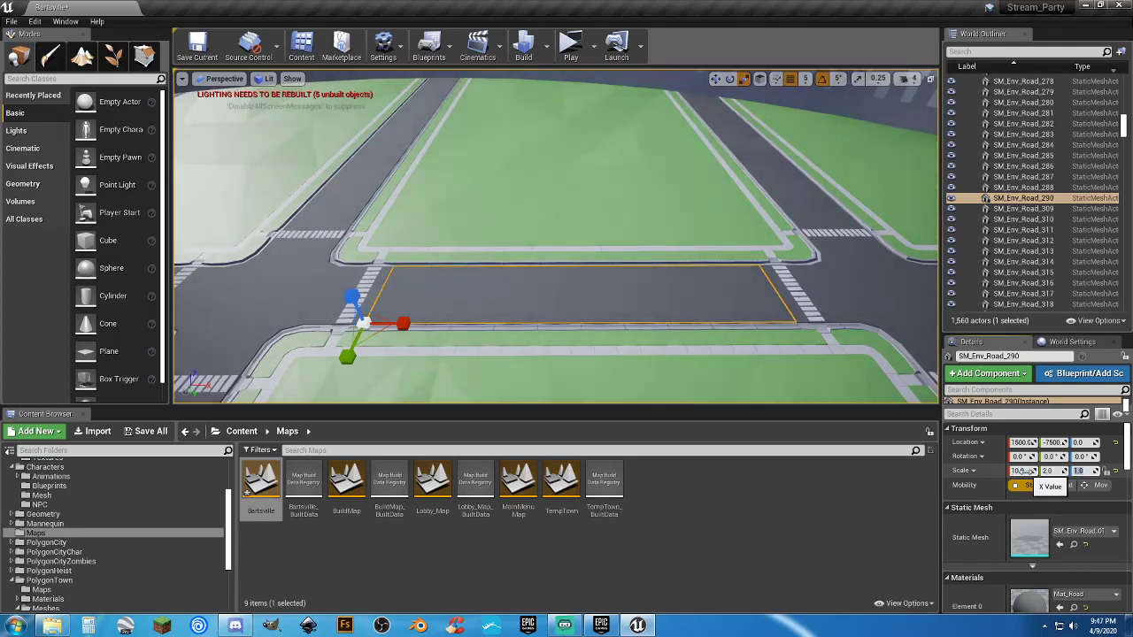
Step: Save the modified Bartsville level
right_click_drag(684, 362, 522, 370)
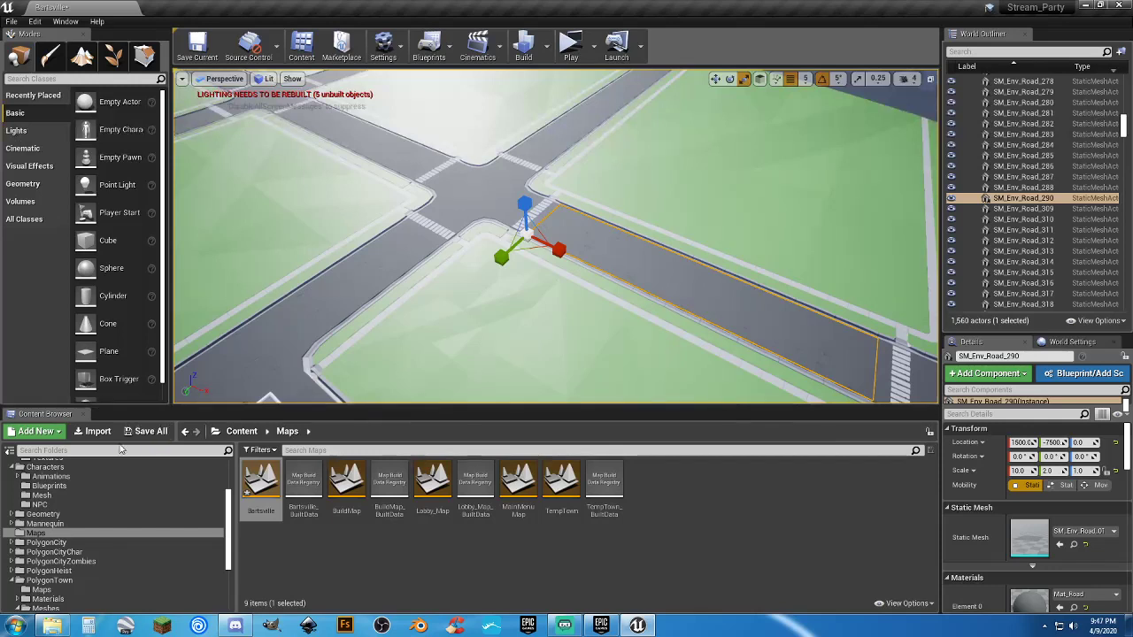
left_click(145, 433)
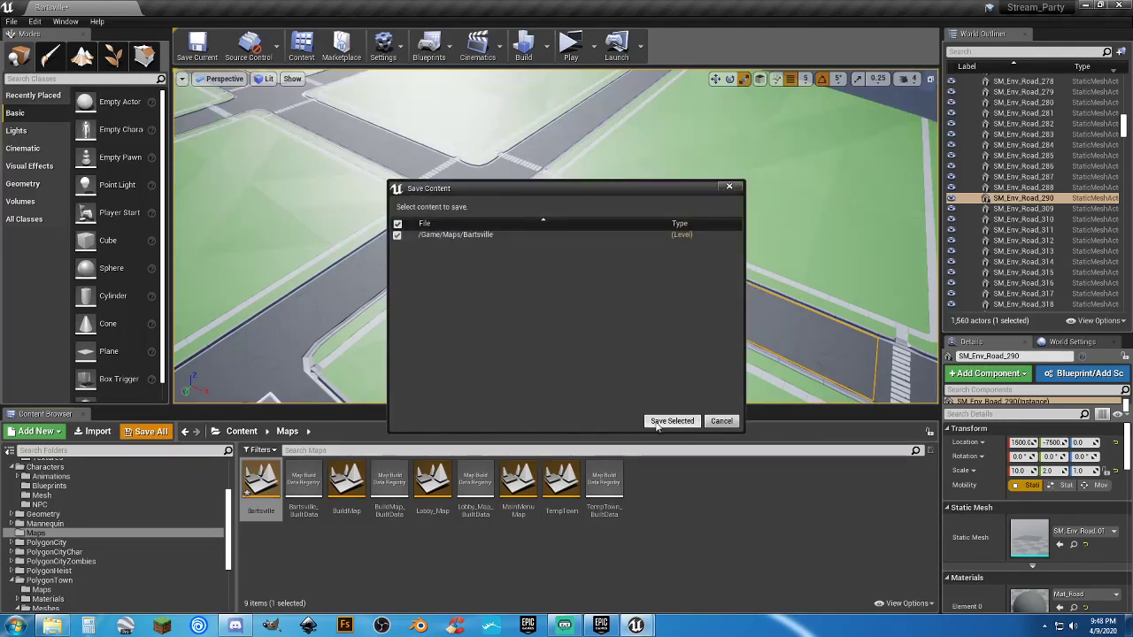
left_click(661, 420)
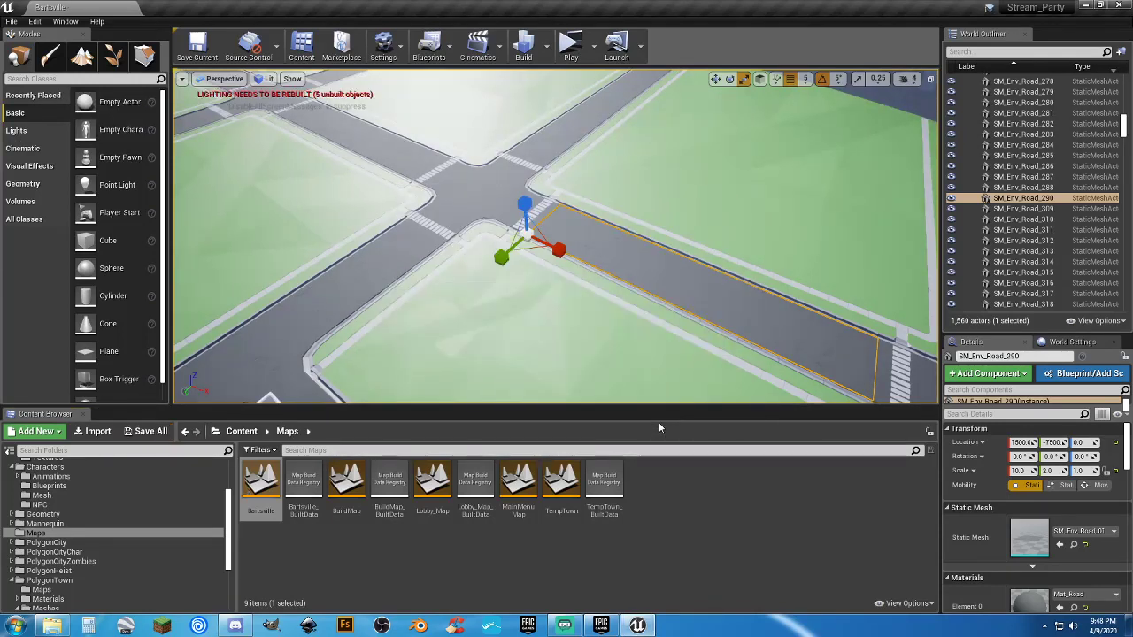
Step: Delete nineteen tiles of the unmerged road section between its two crosswalks, keeping only the near-row tile at one end
right_click_drag(601, 307, 788, 222)
right_click_drag(531, 285, 556, 328)
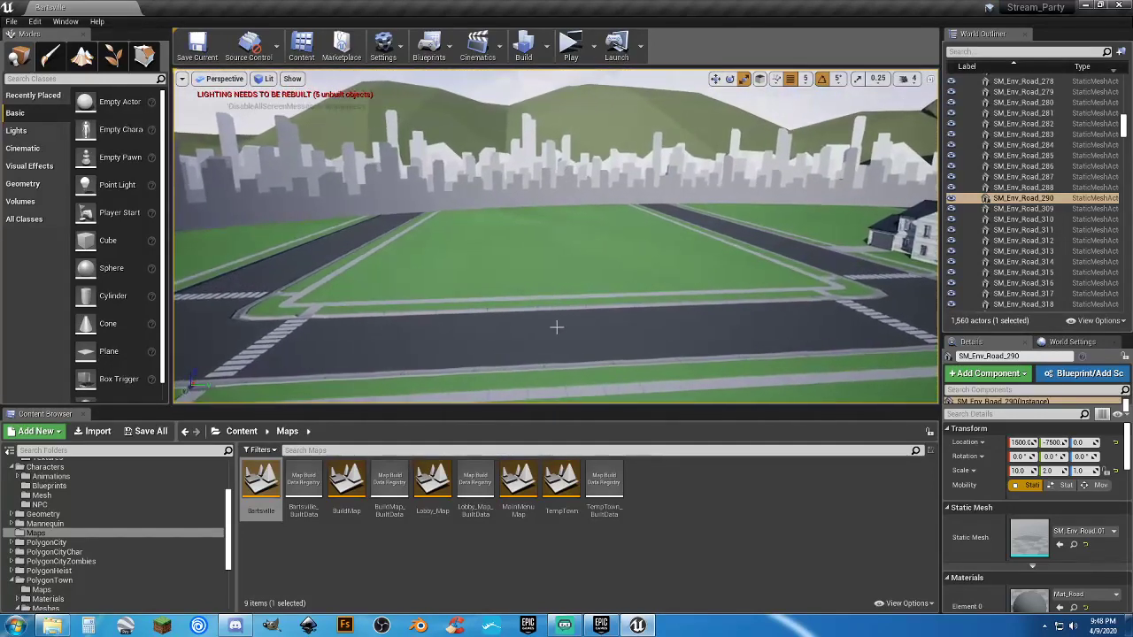
left_click(346, 331)
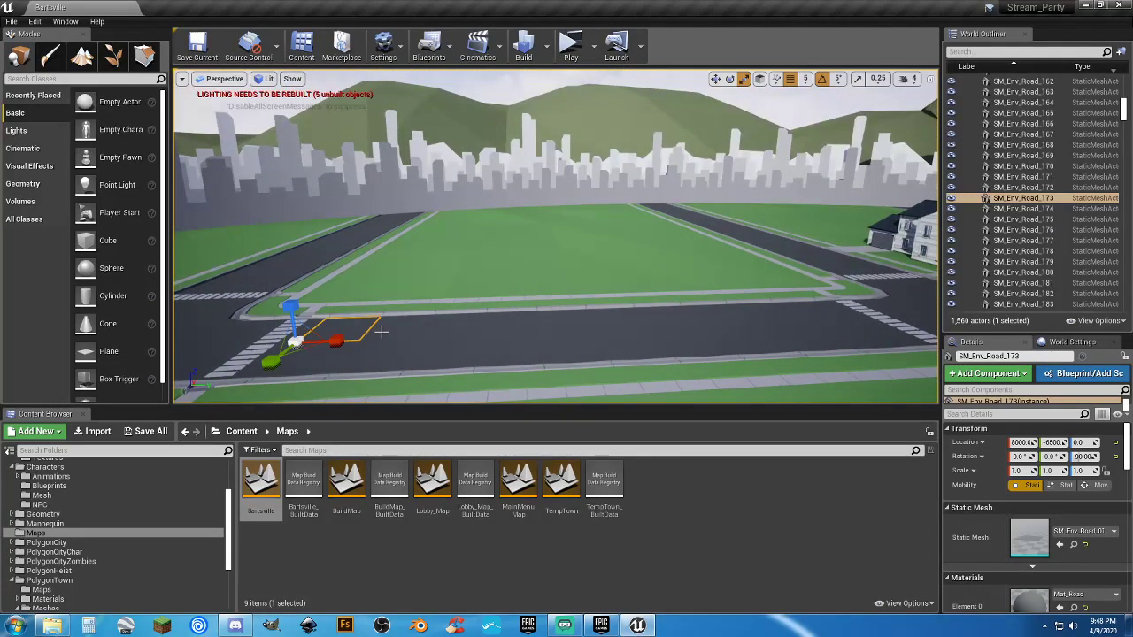
left_click(383, 331, "ctrl")
left_click(448, 333, "ctrl")
left_click(499, 328, "ctrl")
left_click(571, 327, "ctrl")
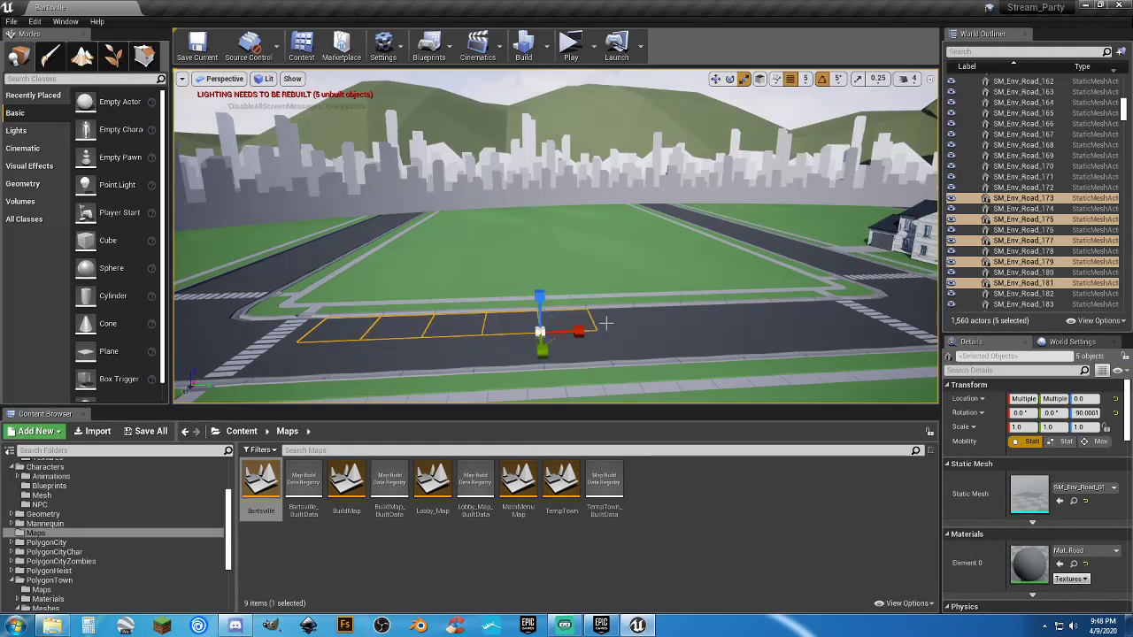
left_click(607, 326, "ctrl")
left_click(663, 319, "ctrl")
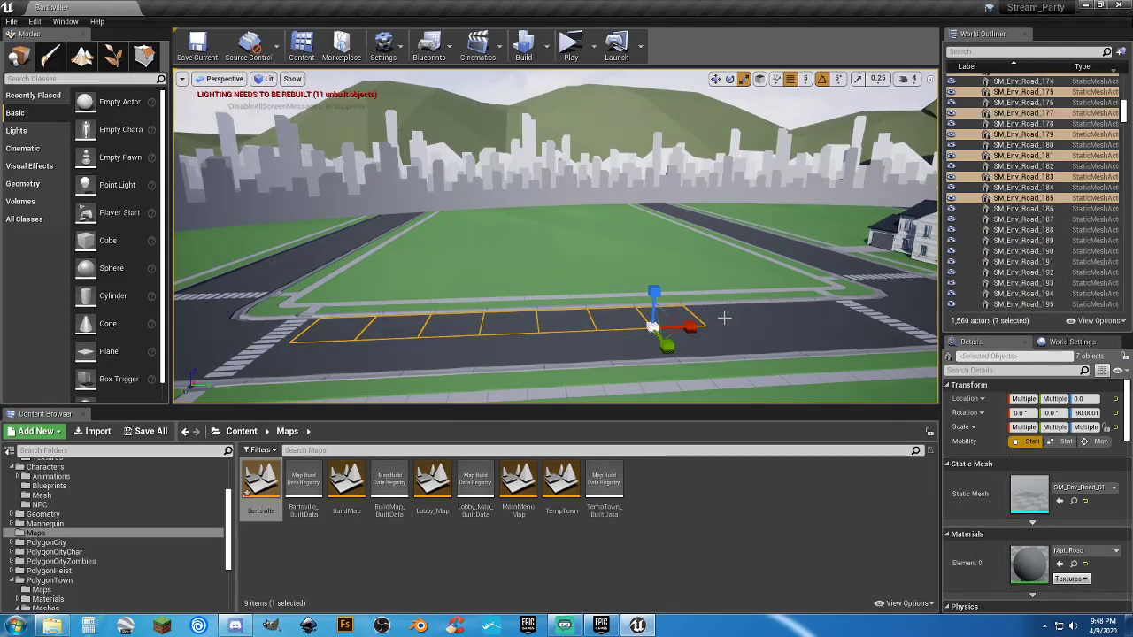
left_click(724, 318, "ctrl")
left_click(765, 318, "ctrl")
left_click(837, 330, "ctrl")
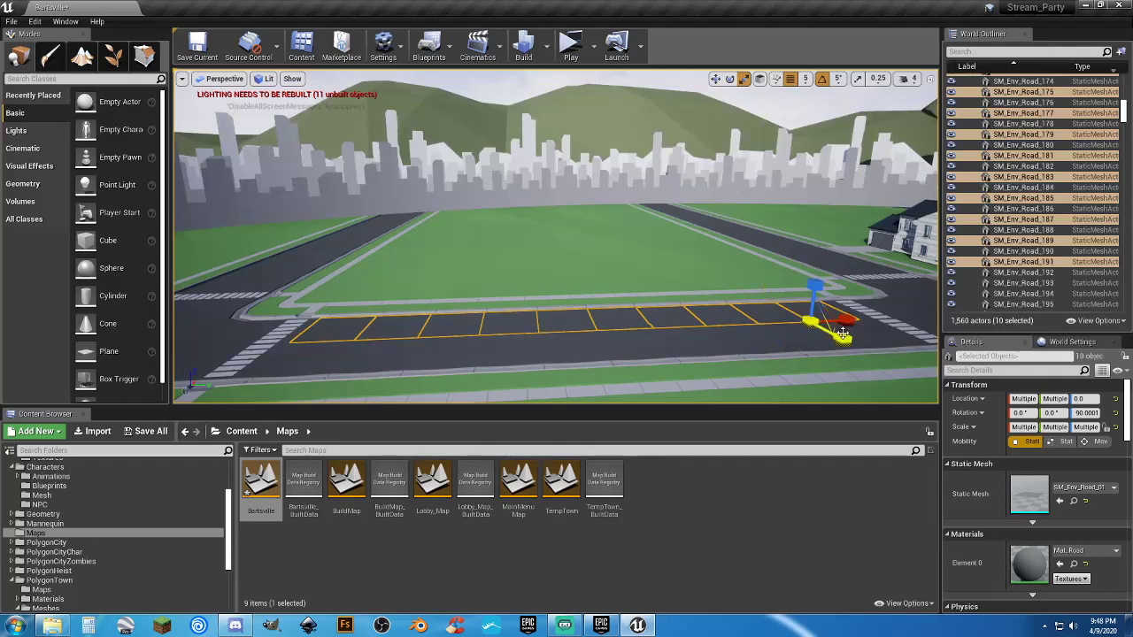
left_click(863, 341, "ctrl")
left_click(819, 345, "ctrl")
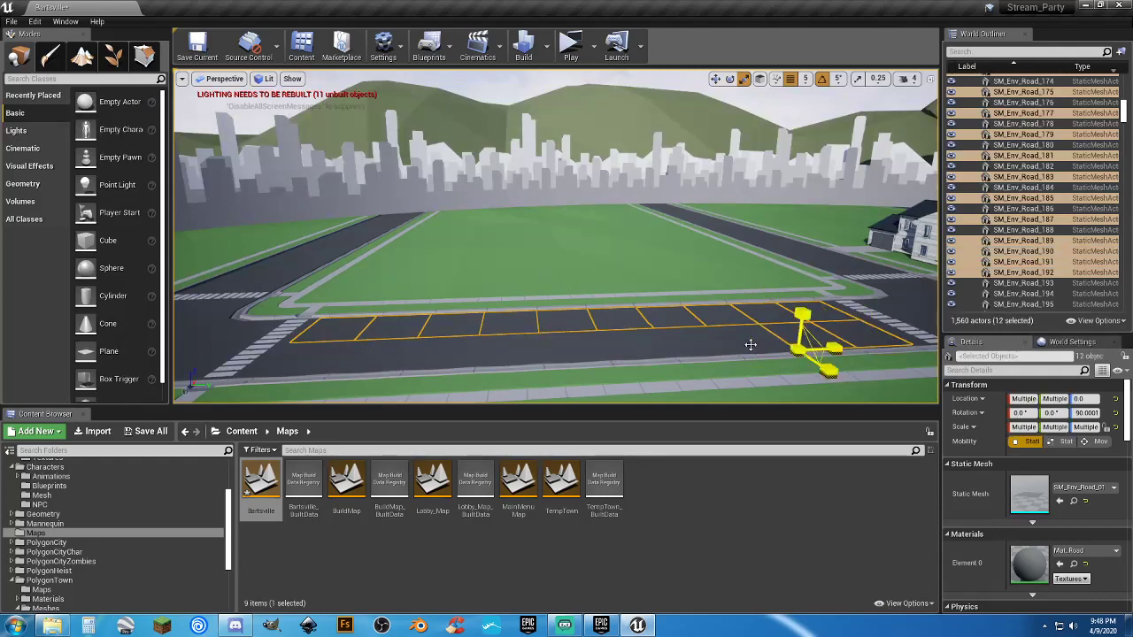
left_click(752, 345, "ctrl")
left_click(686, 351, "ctrl")
left_click(625, 351, "ctrl")
left_click(566, 351, "ctrl")
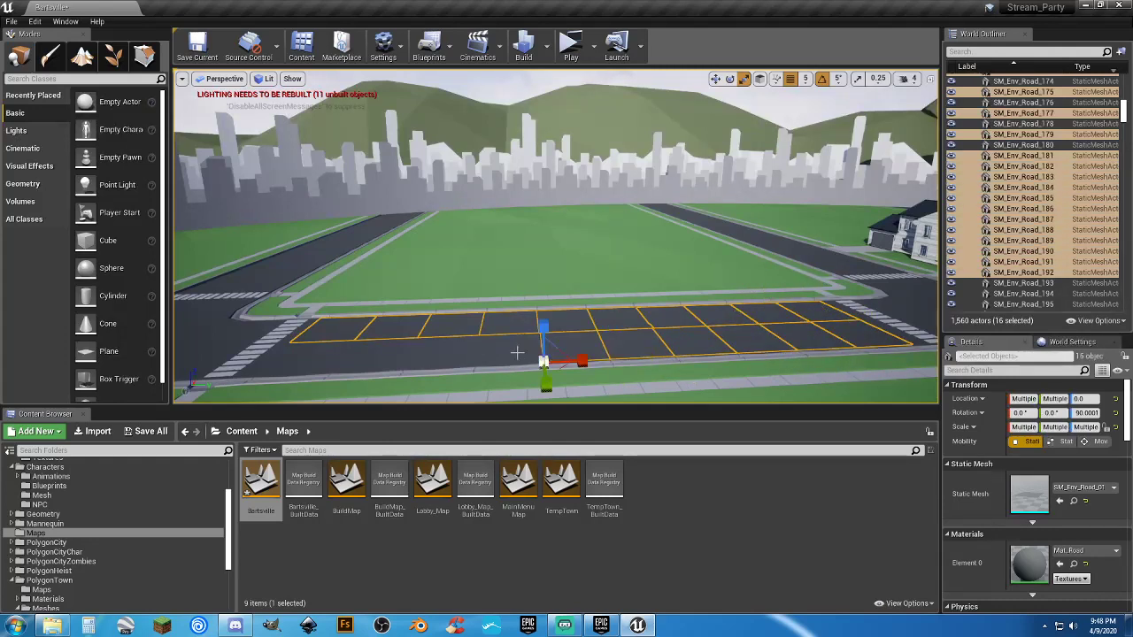
left_click(522, 354, "ctrl")
left_click(441, 356, "ctrl")
left_click(376, 350, "ctrl")
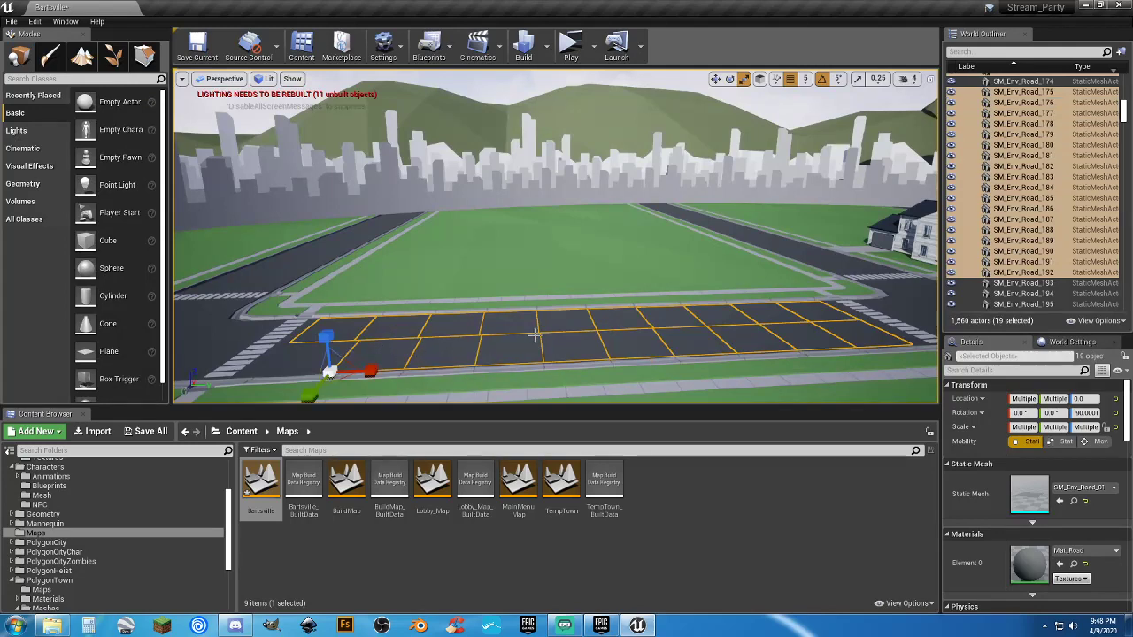
key("Delete")
Step: Stretch the kept end tile across the cleared section by setting its scale to 10.0 in X and 2.0 in Y
right_click_drag(468, 319, 398, 398)
left_click(422, 281)
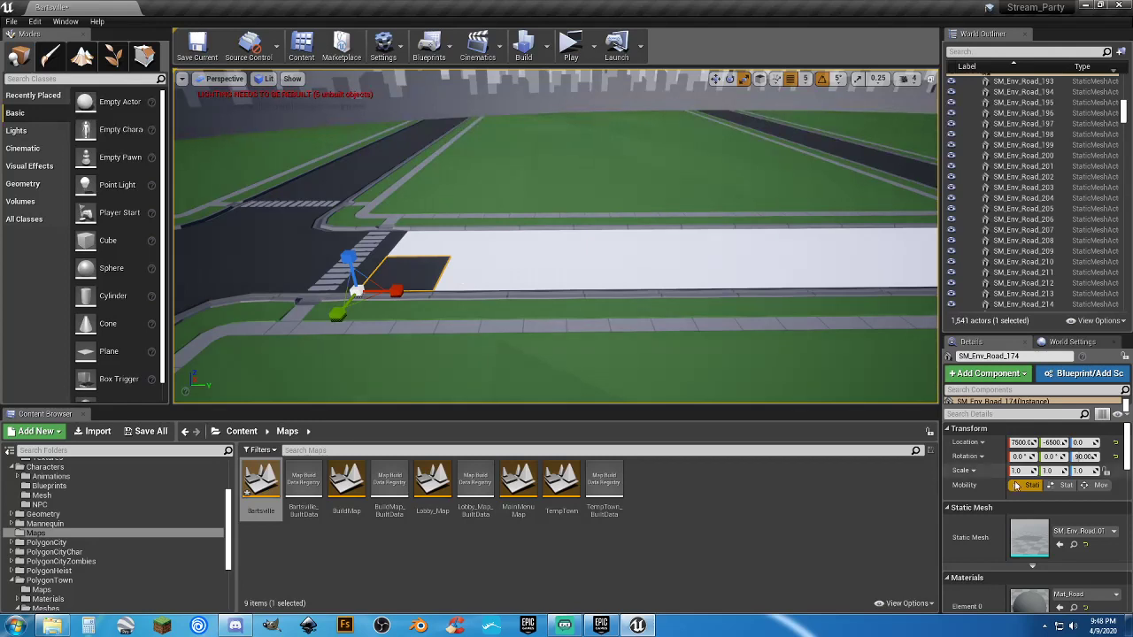
type("10")
key("Tab")
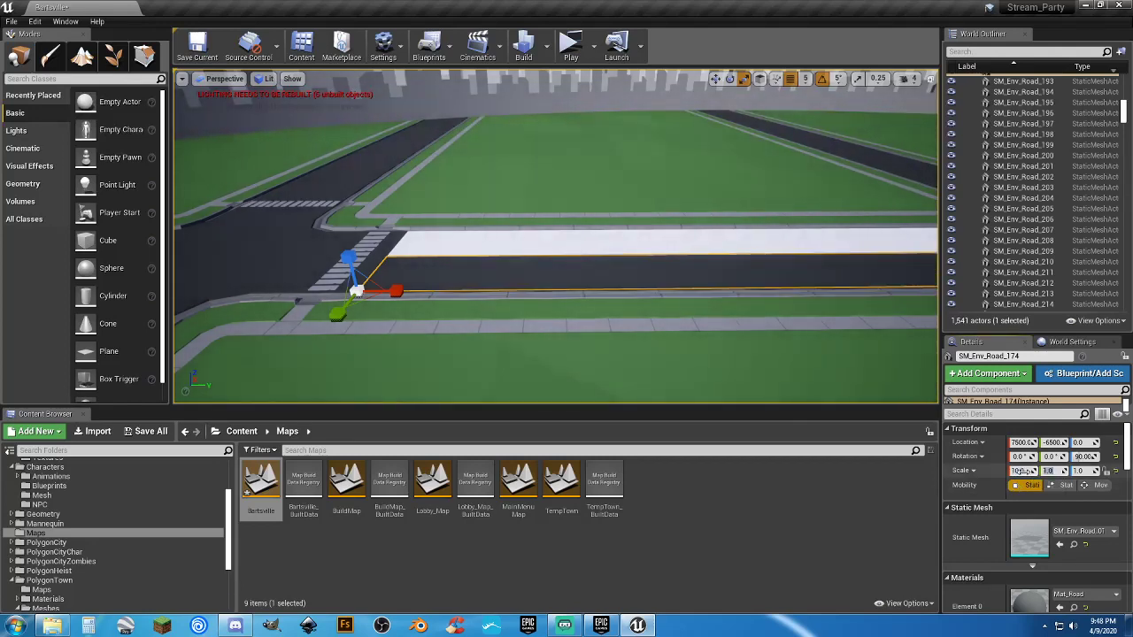
key("Tab")
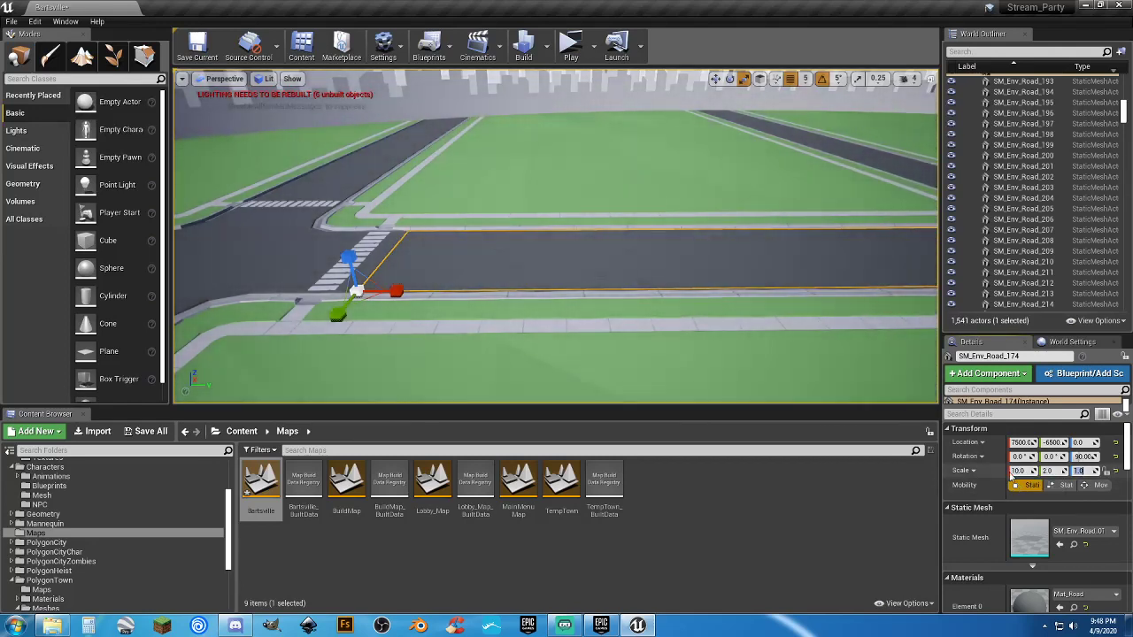
Step: Delete nineteen tiles of the road section adjoining the intersection near the house, keeping only the near-row tile beside that intersection's crosswalk
mouse_move(787, 351)
right_mouse_down()
mouse_move(885, 341)
mouse_move(779, 357)
mouse_move(786, 350)
right_mouse_up()
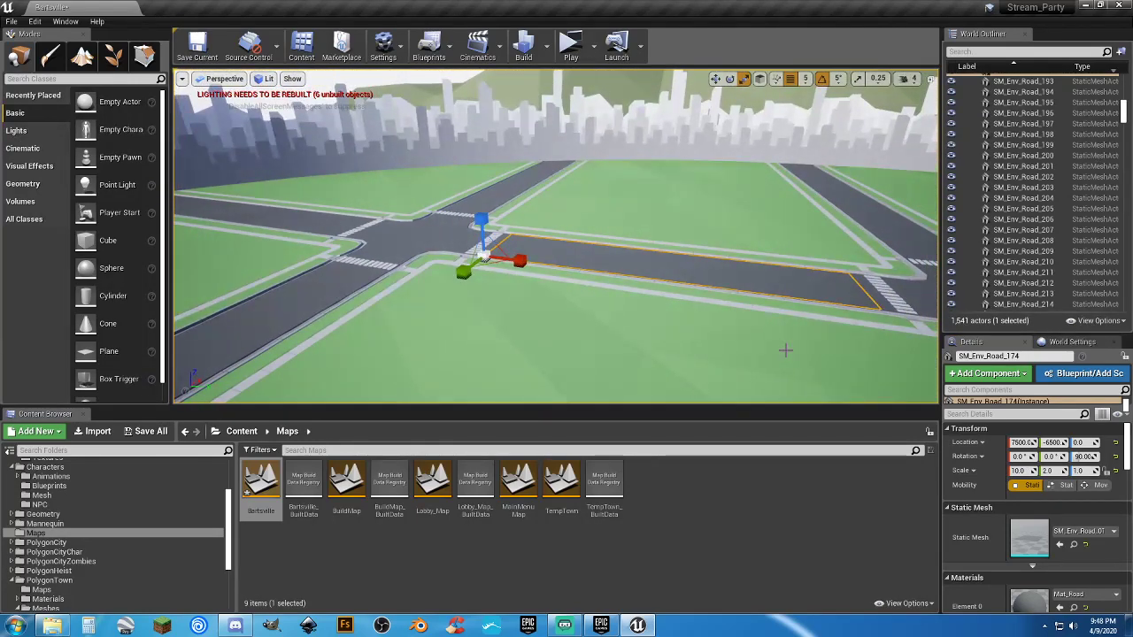
right_click_drag(624, 346, 708, 372)
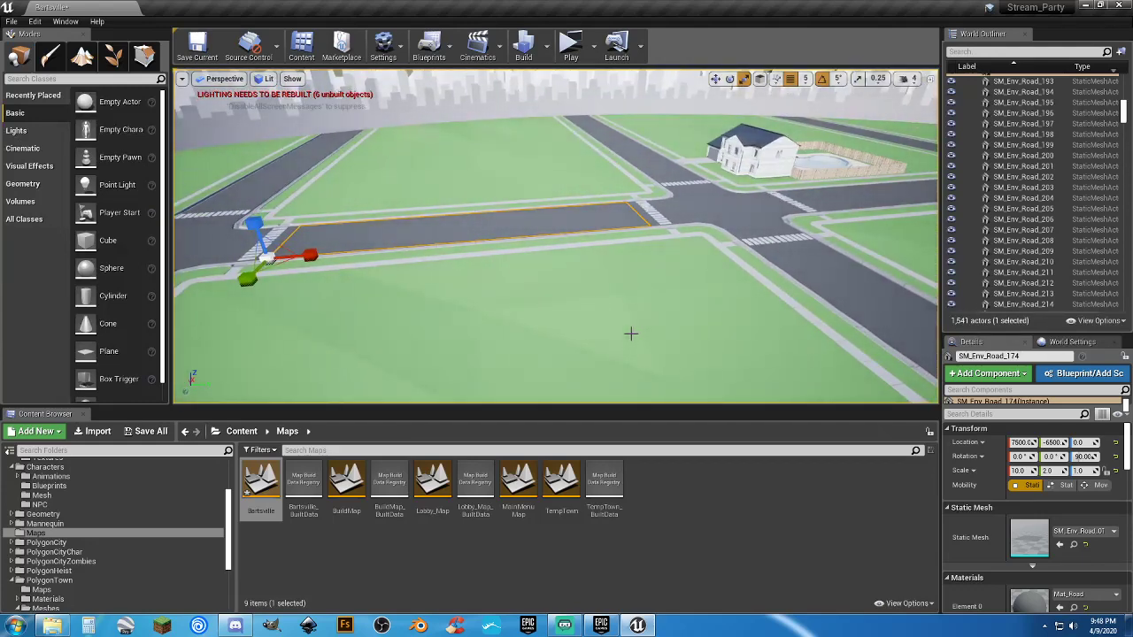
right_click_drag(503, 293, 673, 297)
left_click(482, 271)
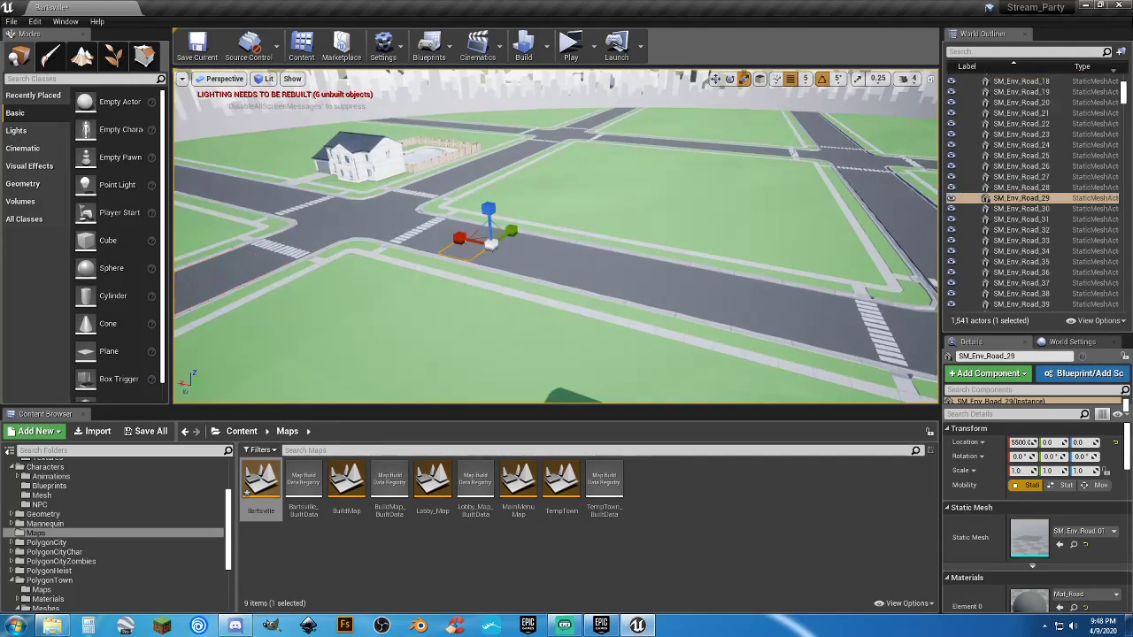
left_click(435, 247)
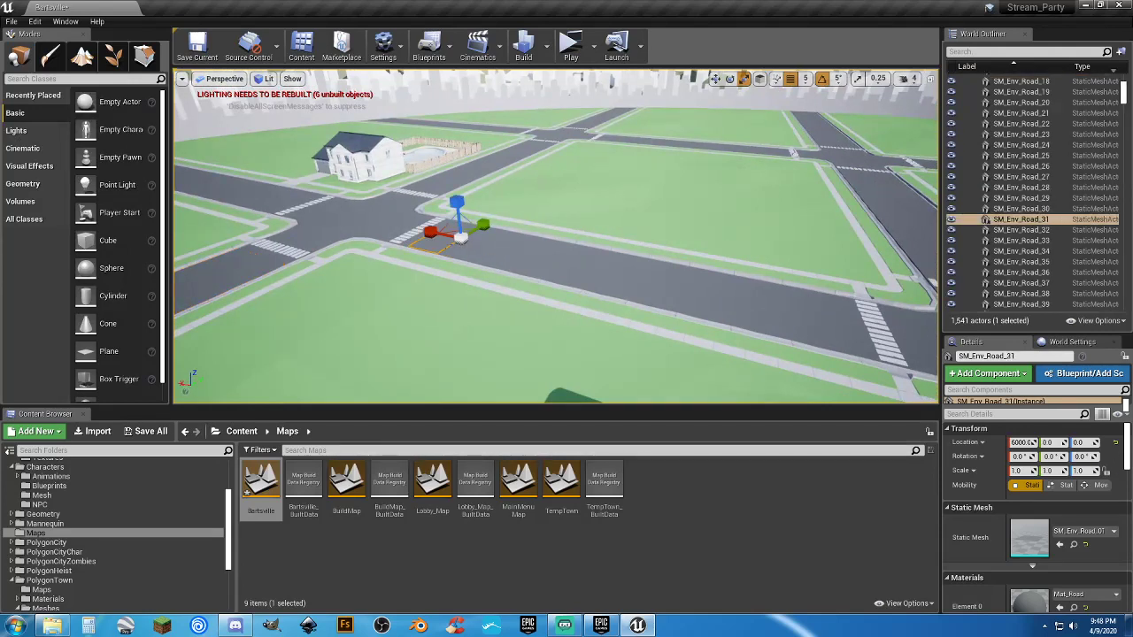
mouse_move(462, 249)
right_mouse_down()
mouse_move(482, 250)
mouse_move(463, 262)
right_mouse_up()
left_click(446, 232)
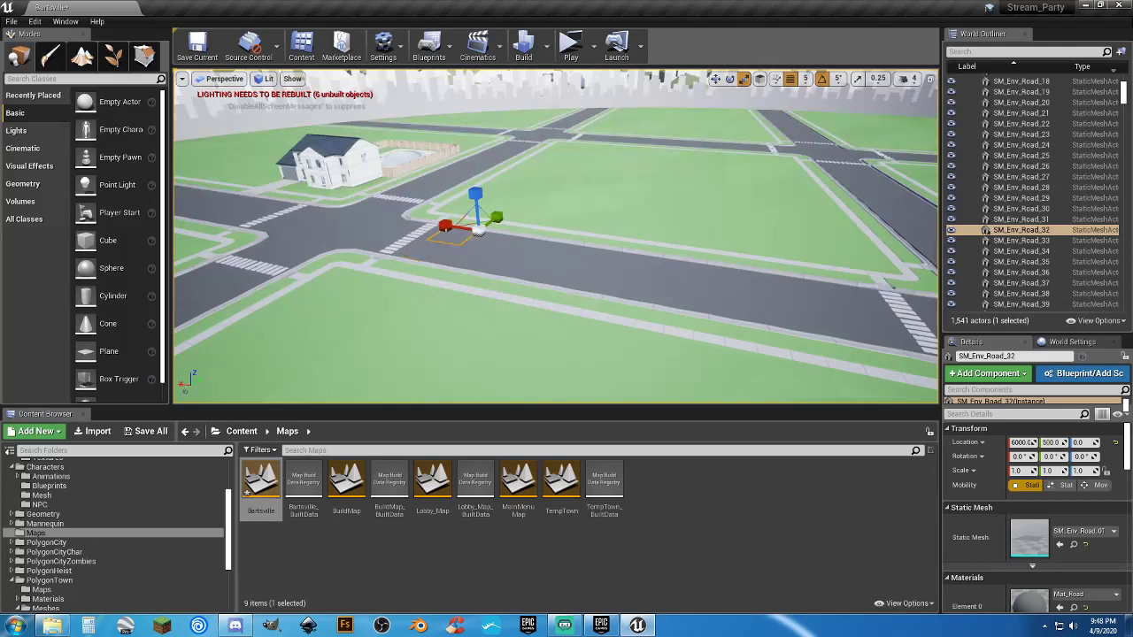
left_click(496, 244, "ctrl")
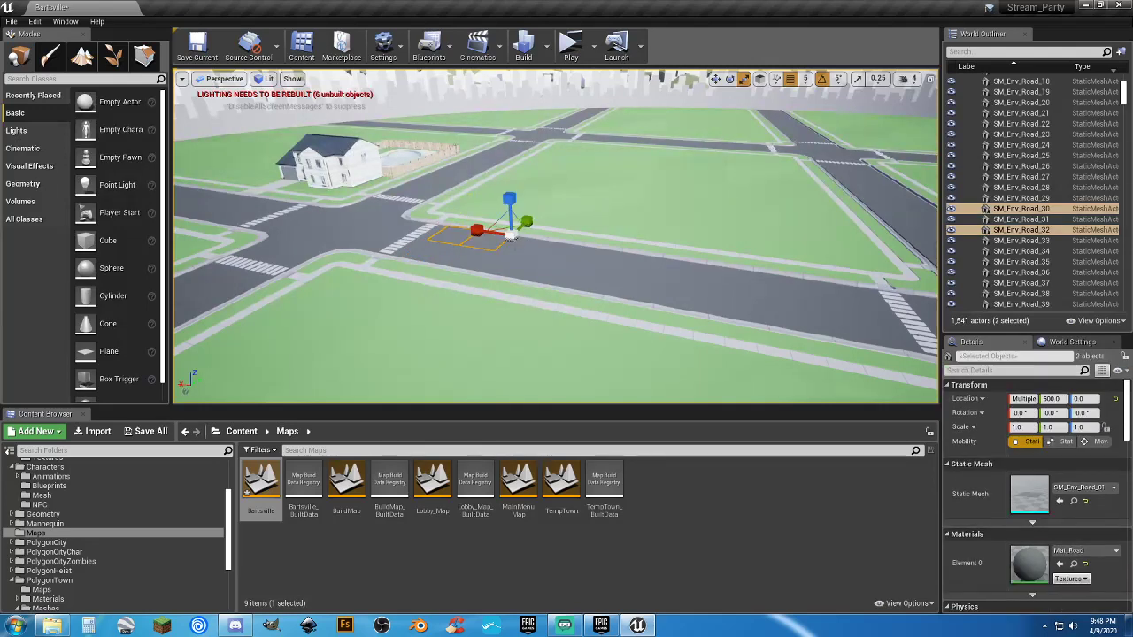
left_click(529, 247, "ctrl")
left_click(563, 250, "ctrl")
left_click(599, 251, "ctrl")
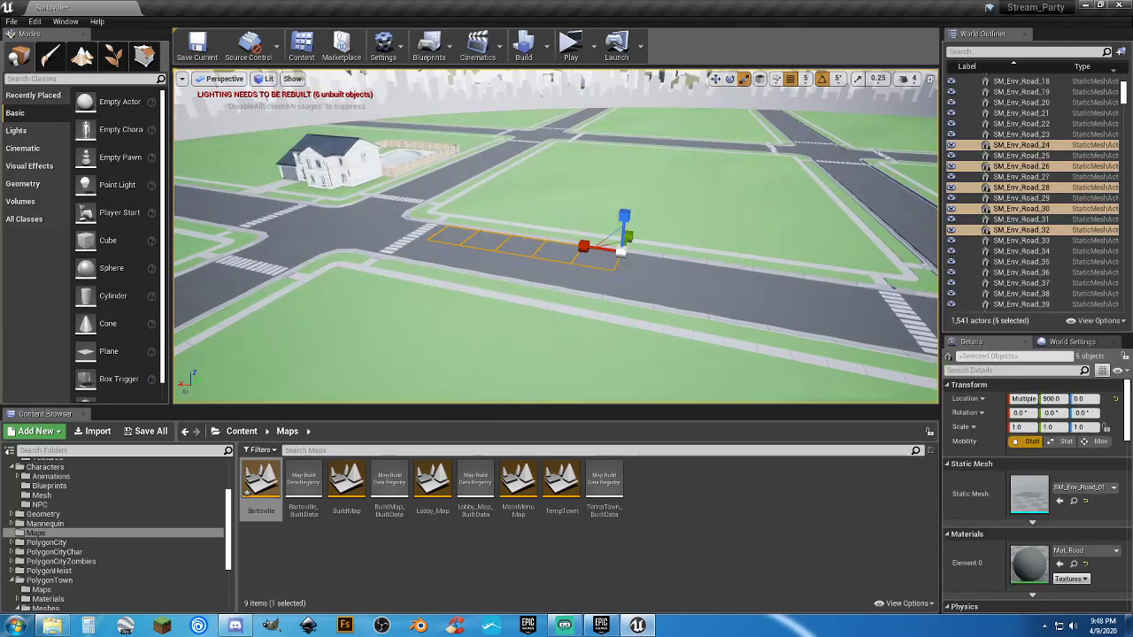
left_click(632, 255, "ctrl")
left_click(685, 273, "ctrl")
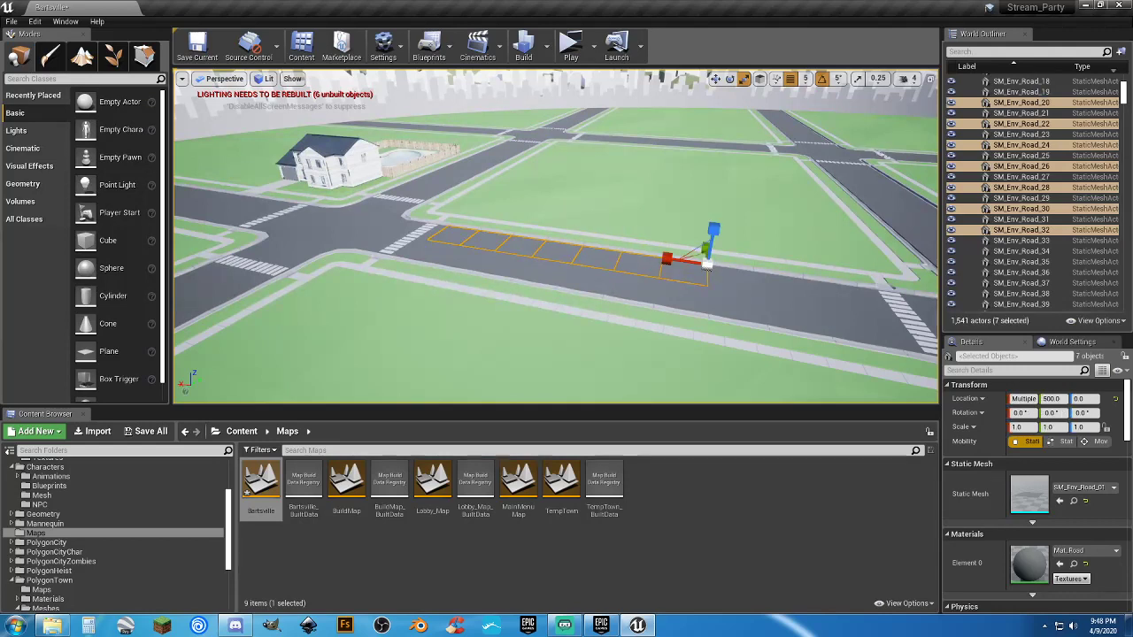
left_click(731, 280, "ctrl")
left_click(783, 289, "ctrl")
left_click(855, 297, "ctrl")
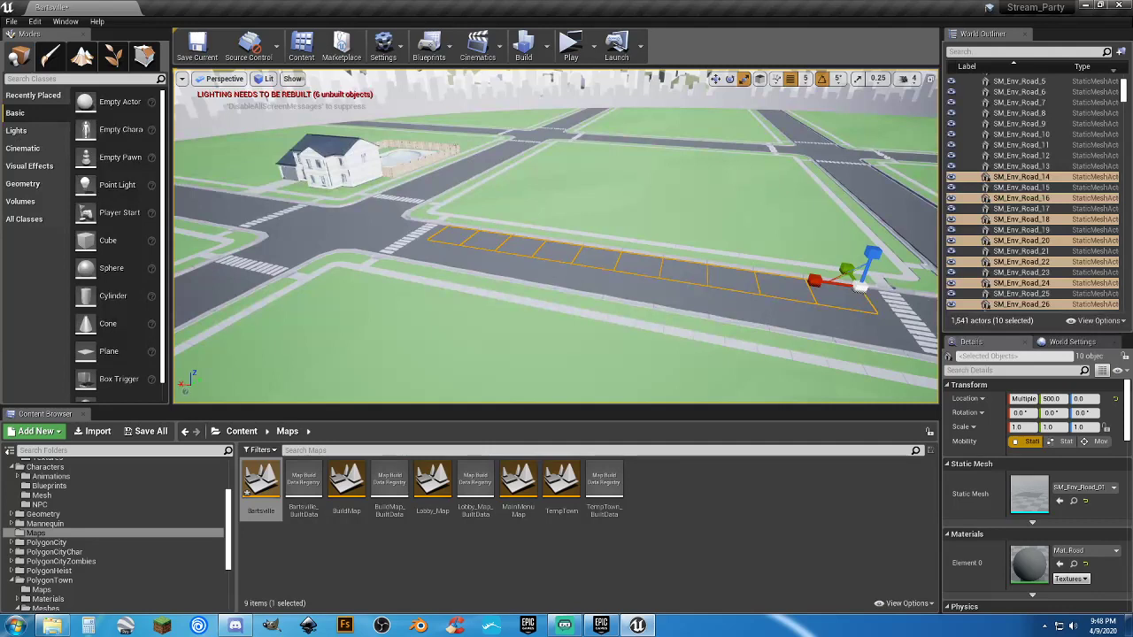
left_click(492, 251, "ctrl")
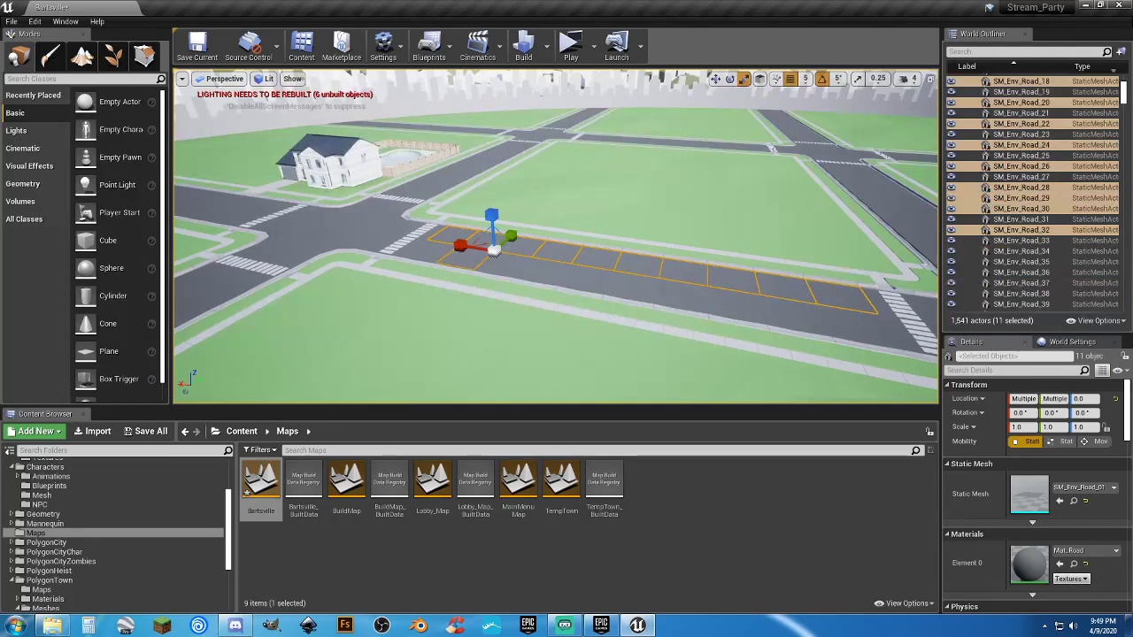
left_click(556, 276, "ctrl")
left_click(577, 266, "ctrl")
left_click(618, 270, "ctrl")
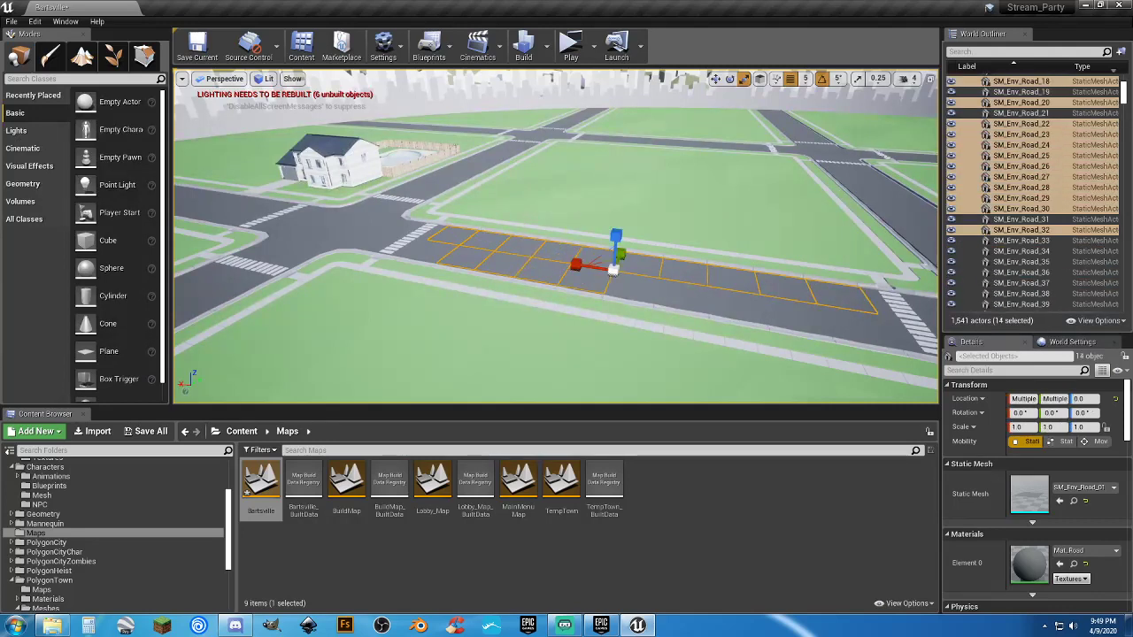
left_click(659, 277, "ctrl")
left_click(708, 285, "ctrl")
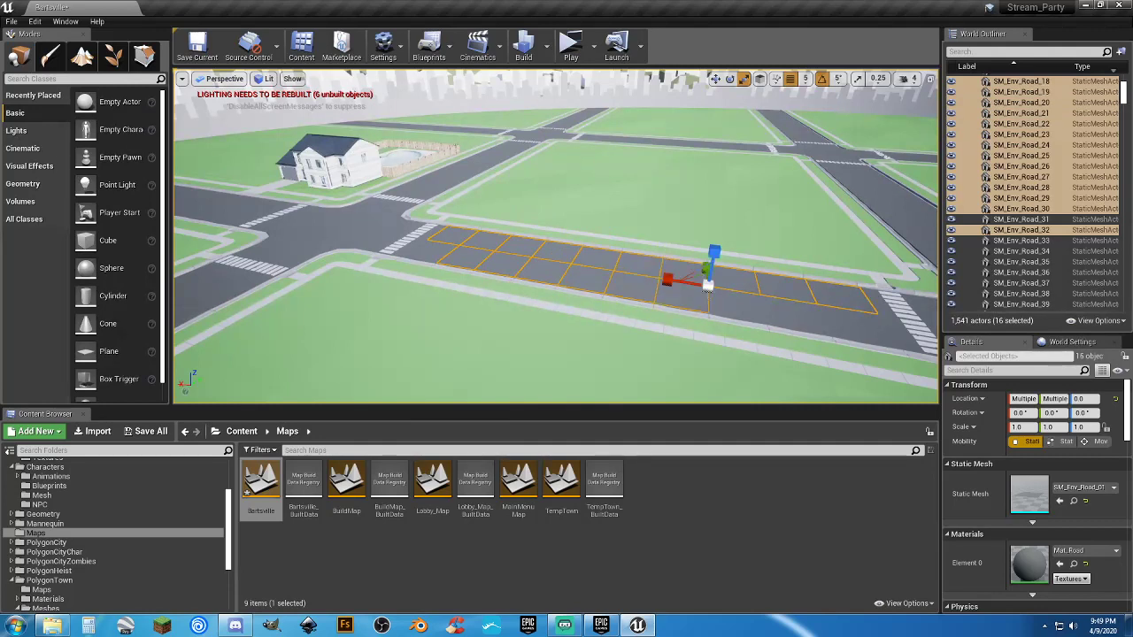
left_click(758, 292, "ctrl")
left_click(807, 298, "ctrl")
left_click(854, 314, "ctrl")
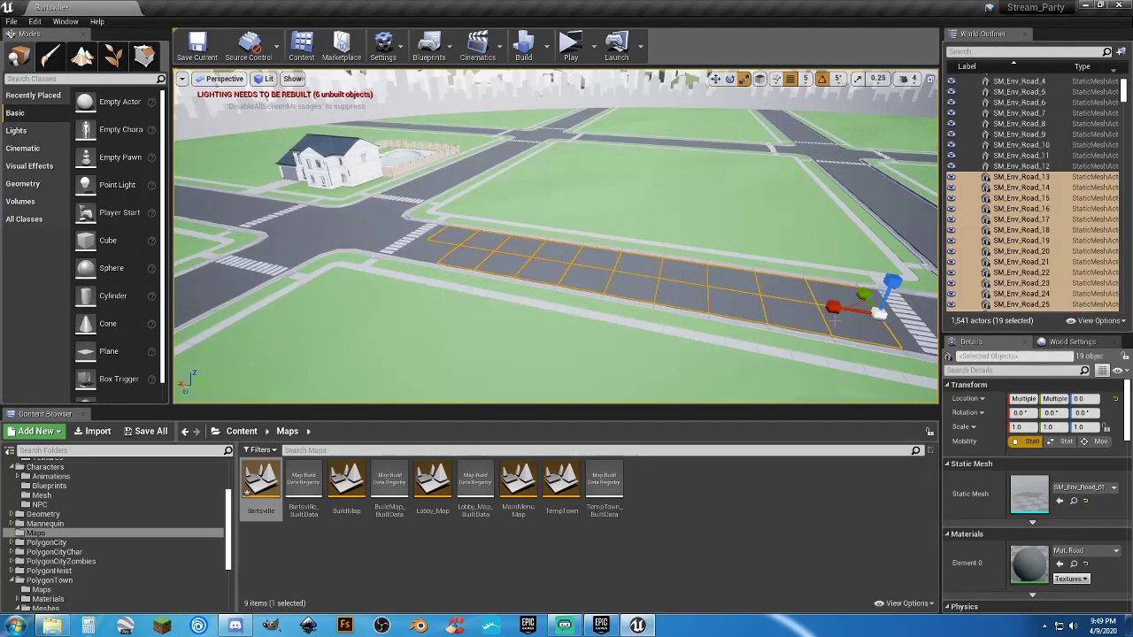
key("Delete")
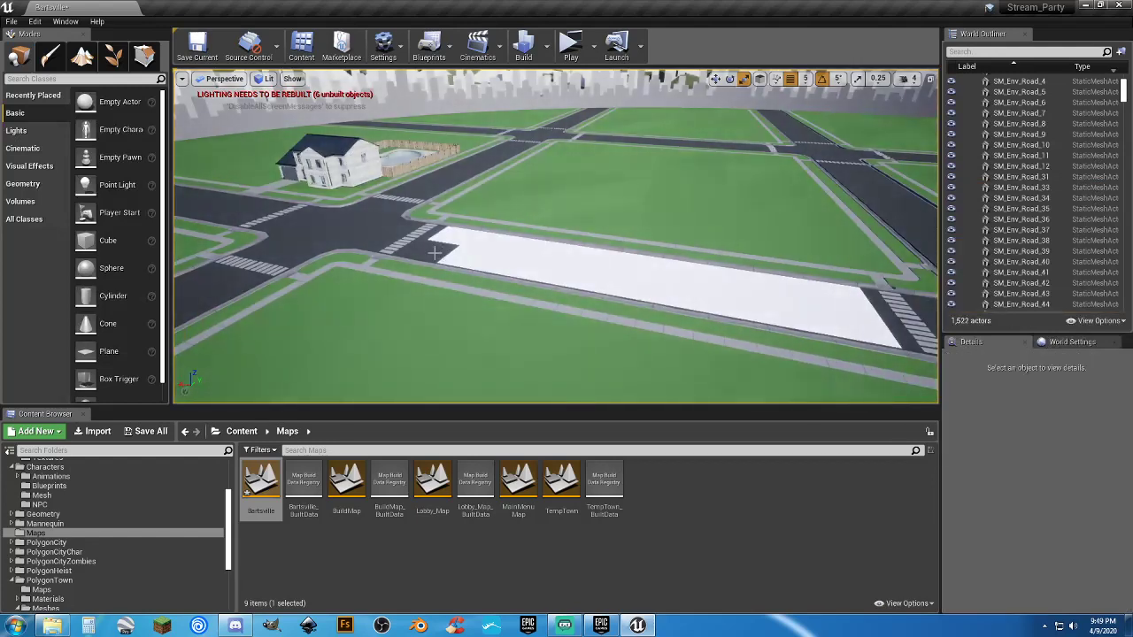
Step: Scale the remaining tile near the house intersection to 10.0 in X and 2.0 in Y
left_click(433, 250)
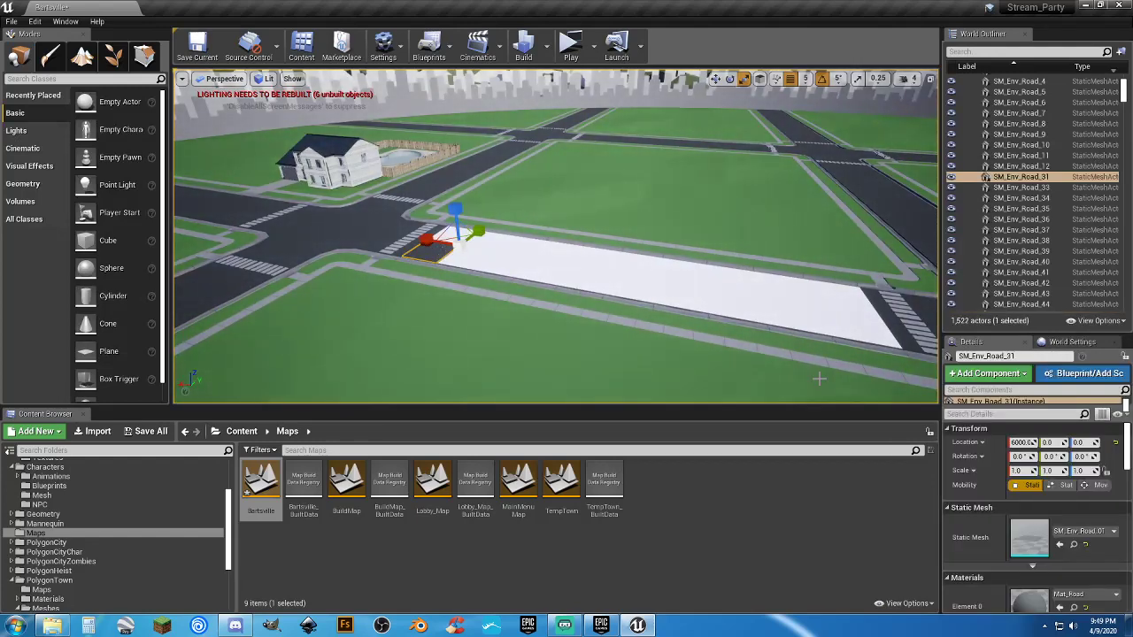
left_click(1022, 470)
type("1")
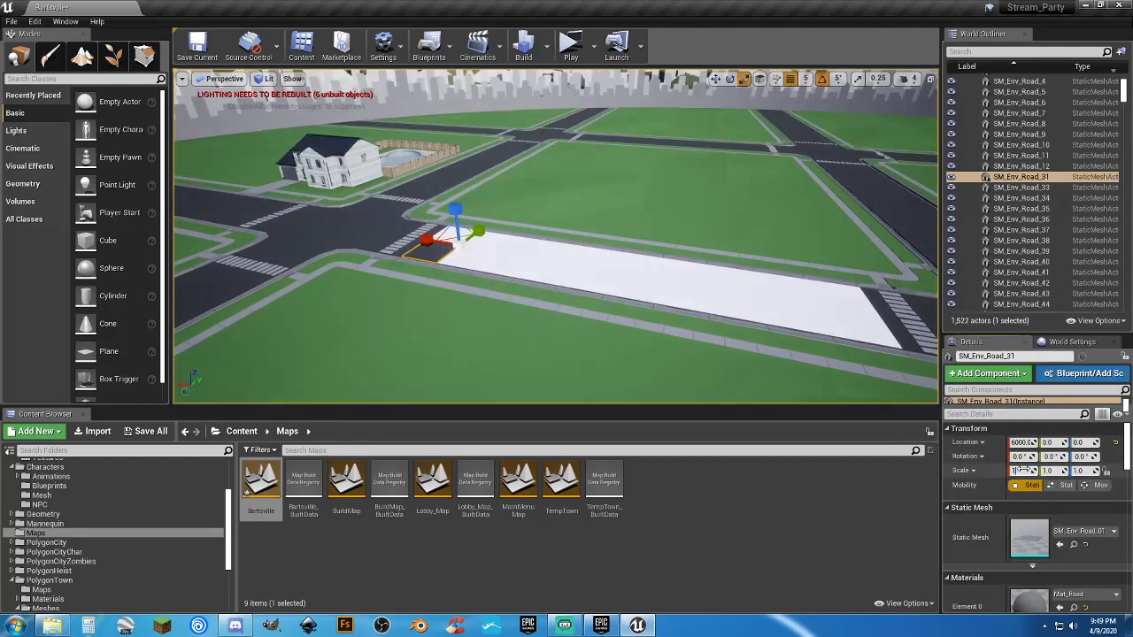
type("0")
key("Tab")
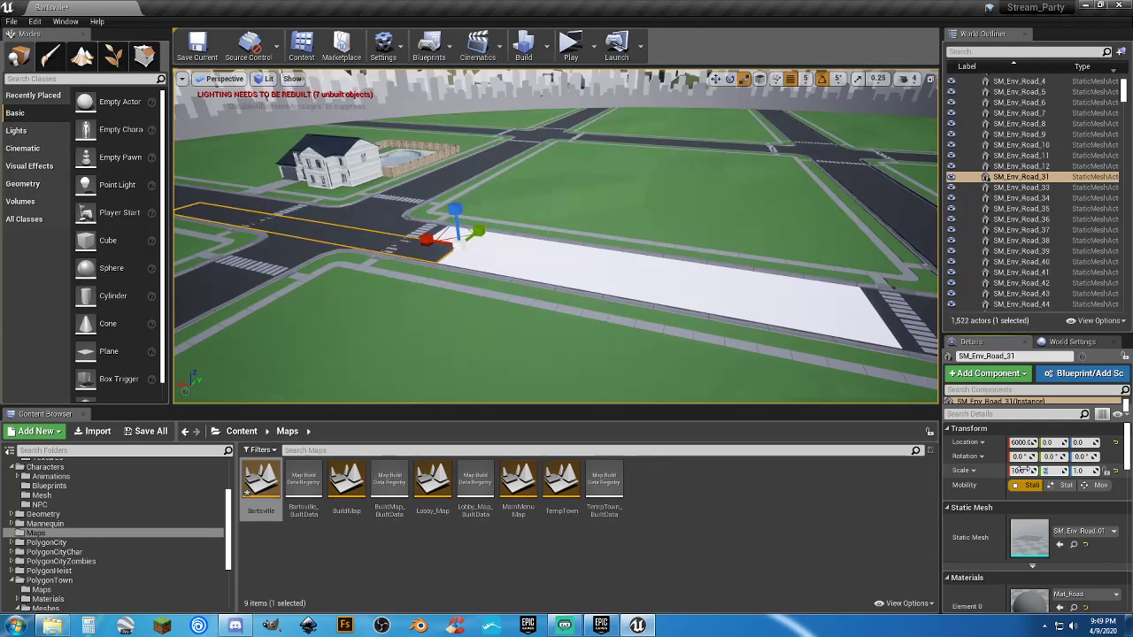
type("2")
key("Return")
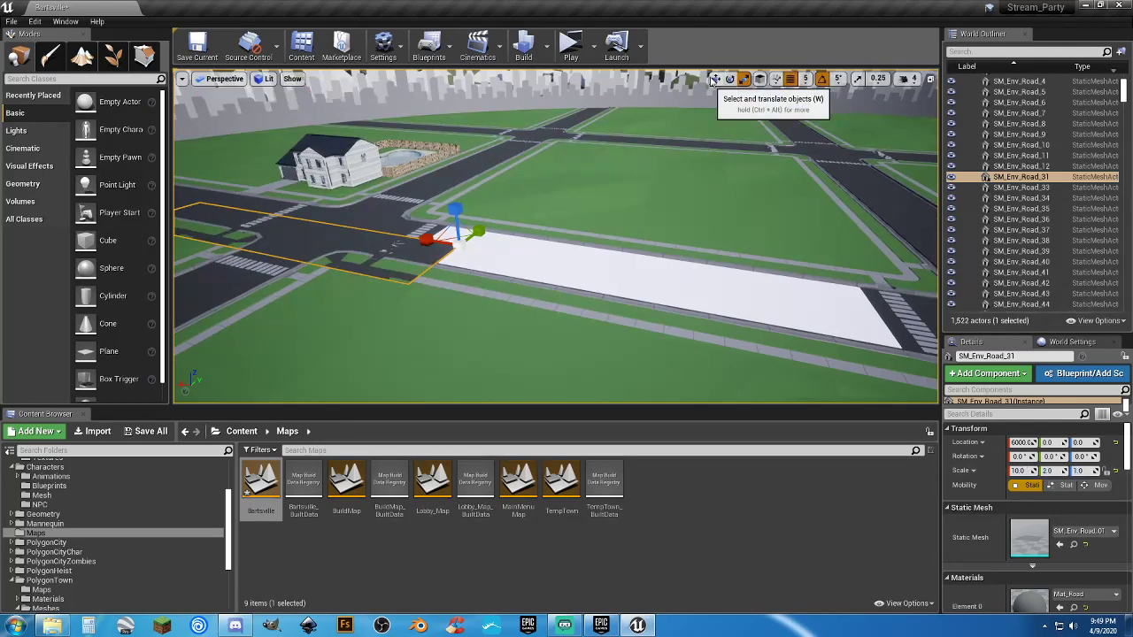
Step: Set the position snap size to 10 and move the enlarged tile along Y to 500, lining it up with the road's width
left_click(715, 80)
right_click_drag(556, 237, 455, 270)
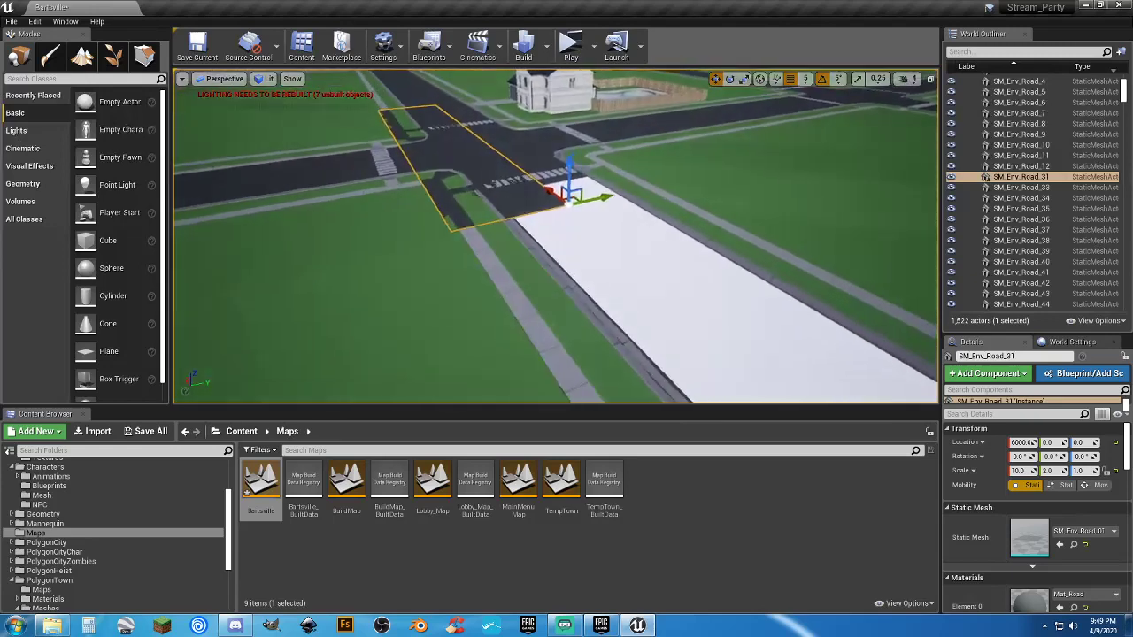
right_click_drag(709, 177, 625, 177)
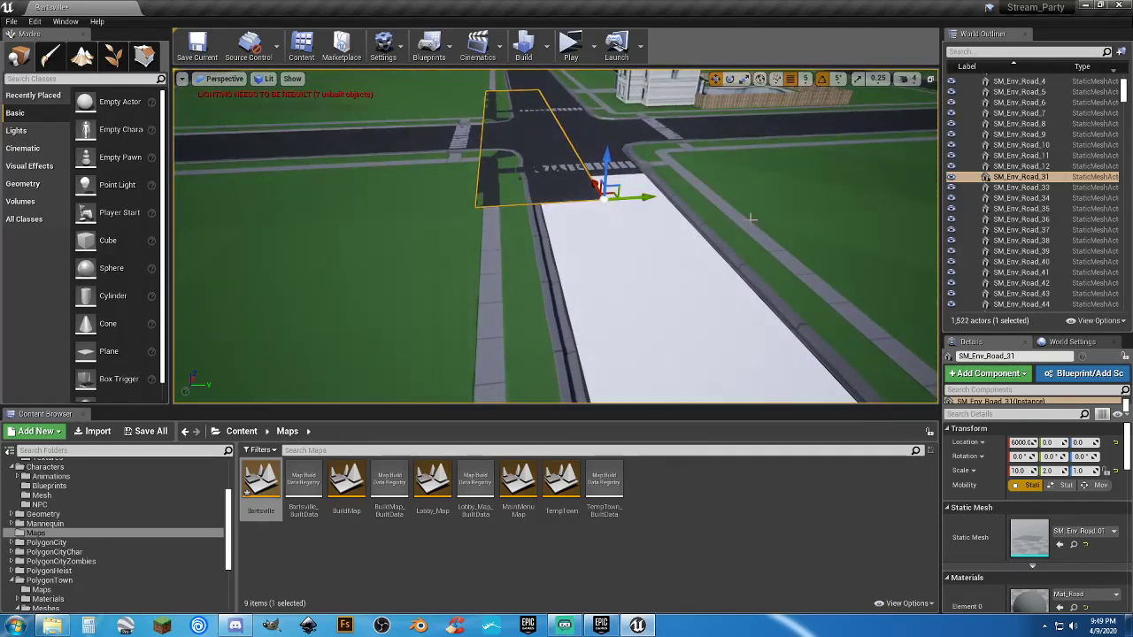
left_click(805, 79)
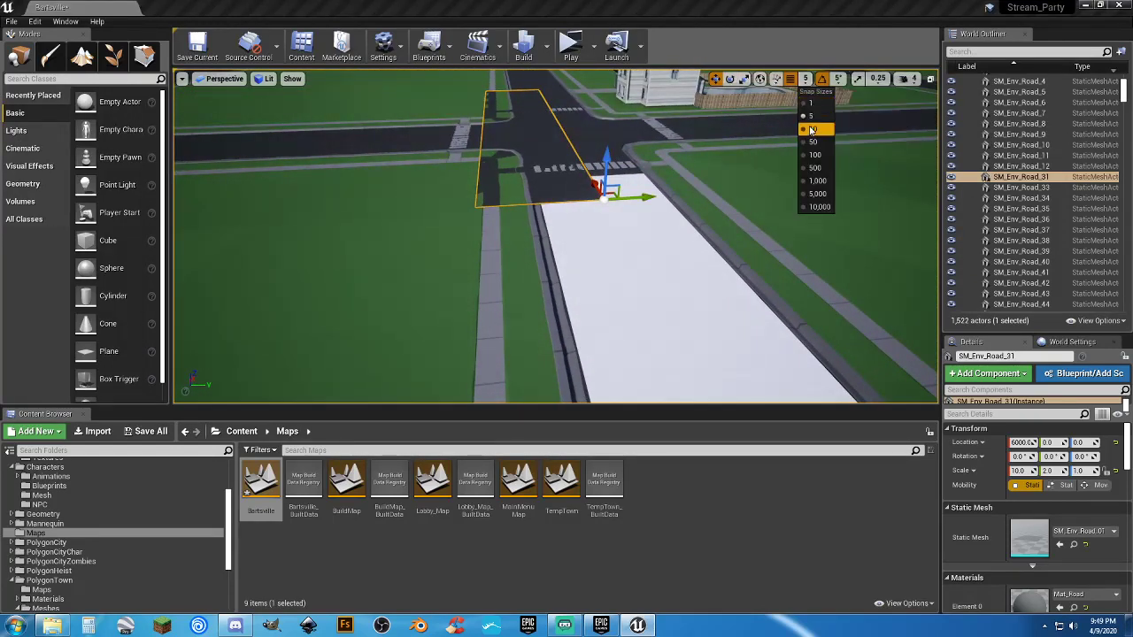
left_click(812, 130)
left_click_drag(646, 196, 707, 194)
right_click_drag(707, 209, 690, 186)
key("w")
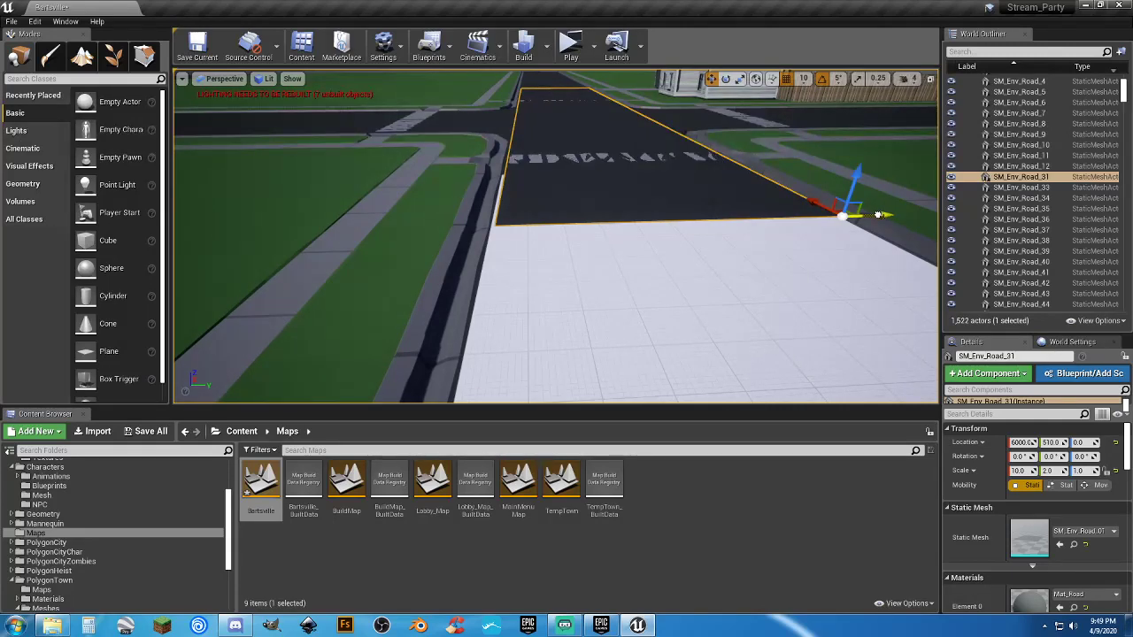
left_click_drag(878, 214, 874, 214)
Step: Move the enlarged road tile along X across the cleared section until its end meets the road beside the gas station intersection's crosswalk
right_click_drag(874, 214, 863, 260)
key("s")
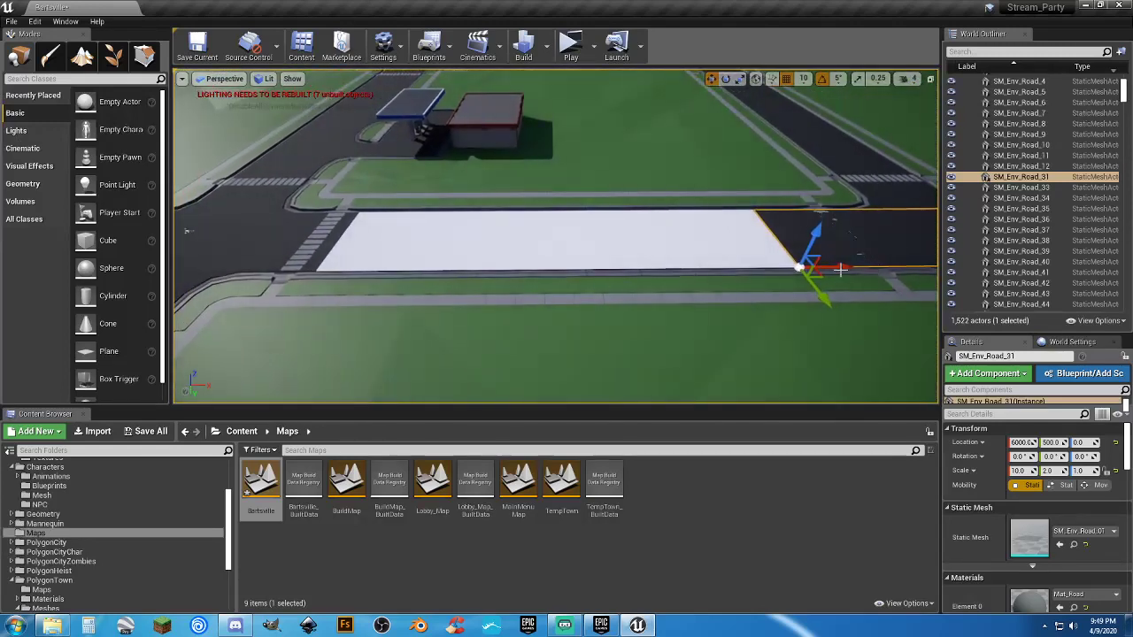
left_click_drag(840, 270, 361, 266)
right_click_drag(405, 283, 434, 284)
key("w")
key("a")
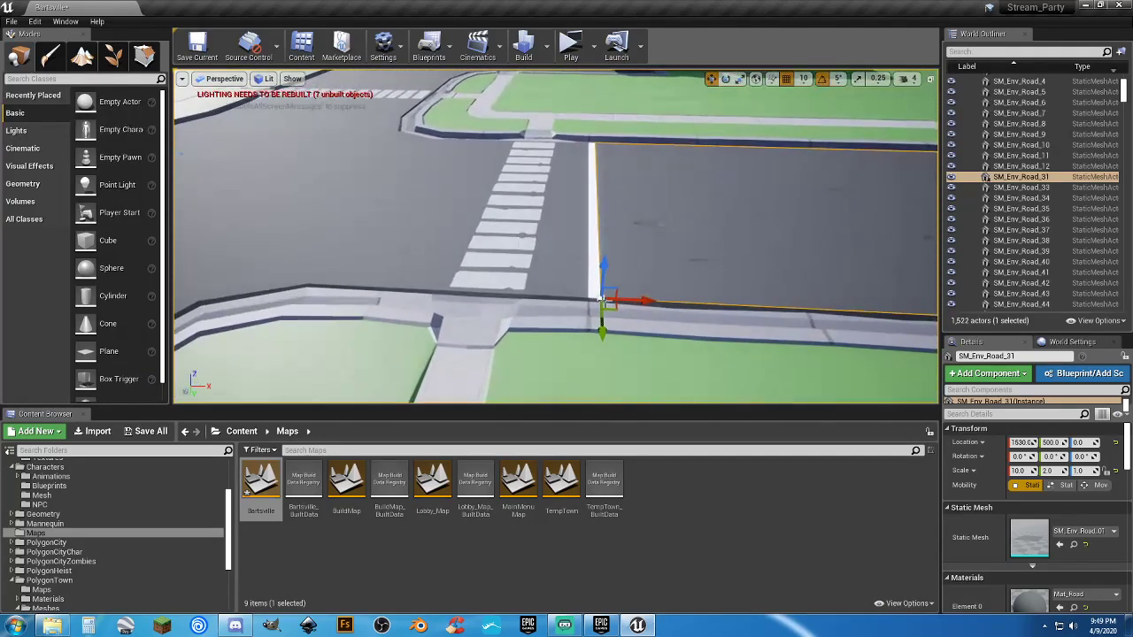
left_click_drag(649, 302, 634, 303)
key("d")
mouse_move(664, 317)
right_mouse_down()
mouse_move(690, 317)
mouse_move(650, 316)
right_mouse_up()
key("s")
Step: Delete seven of the eight central road tiles of the gas station intersection, keeping one corner tile beside the crosswalk
left_click(406, 237)
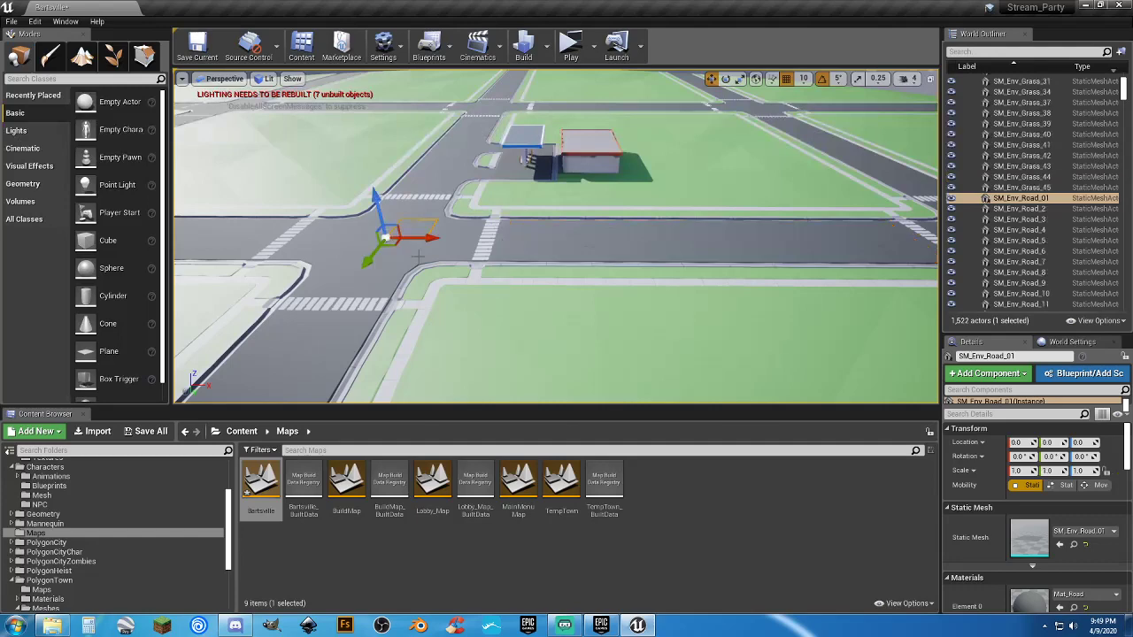
key("f")
key("w")
right_click_drag(418, 268, 389, 255)
left_click(484, 276)
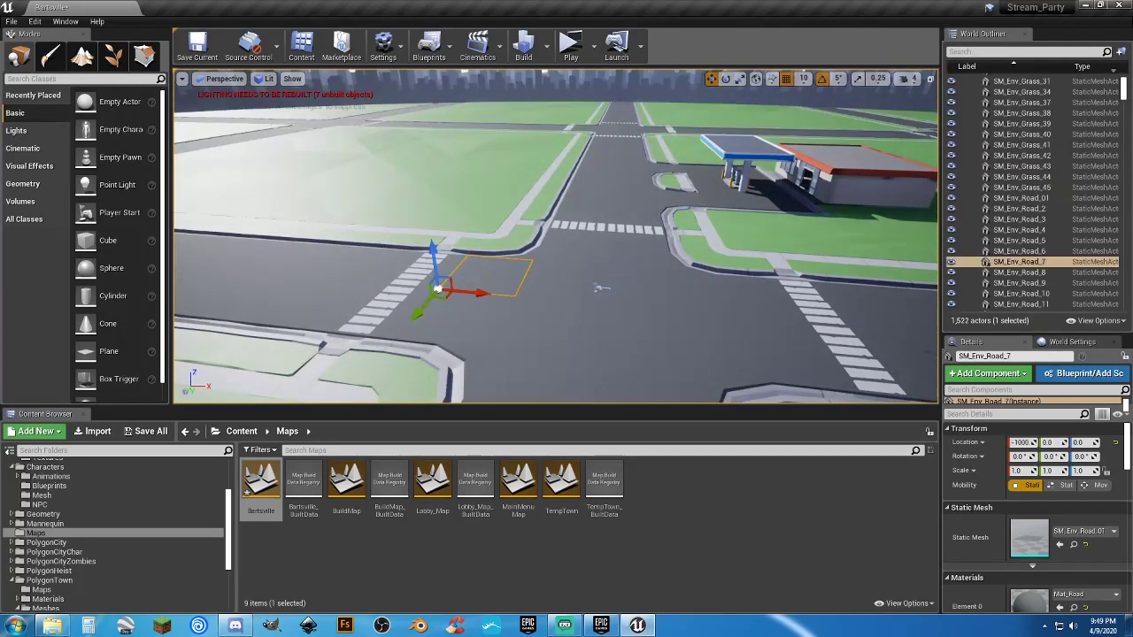
left_click(601, 287, "ctrl")
left_click(575, 278, "ctrl")
left_click(629, 284, "ctrl")
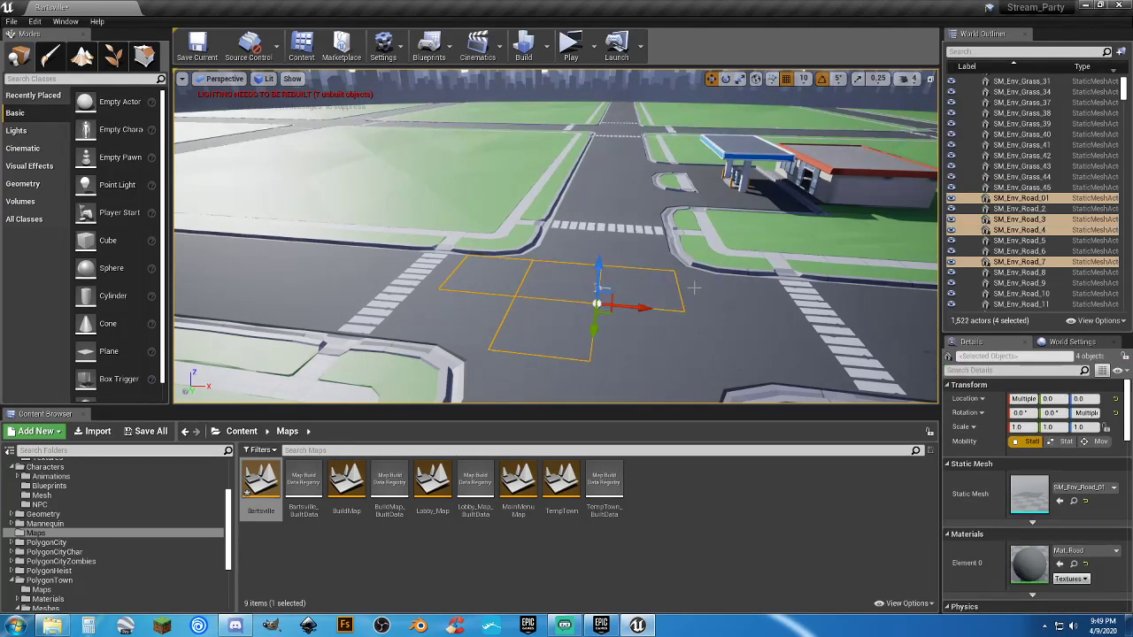
left_click(707, 304, "ctrl")
left_click(724, 356, "ctrl")
left_click(639, 350, "ctrl")
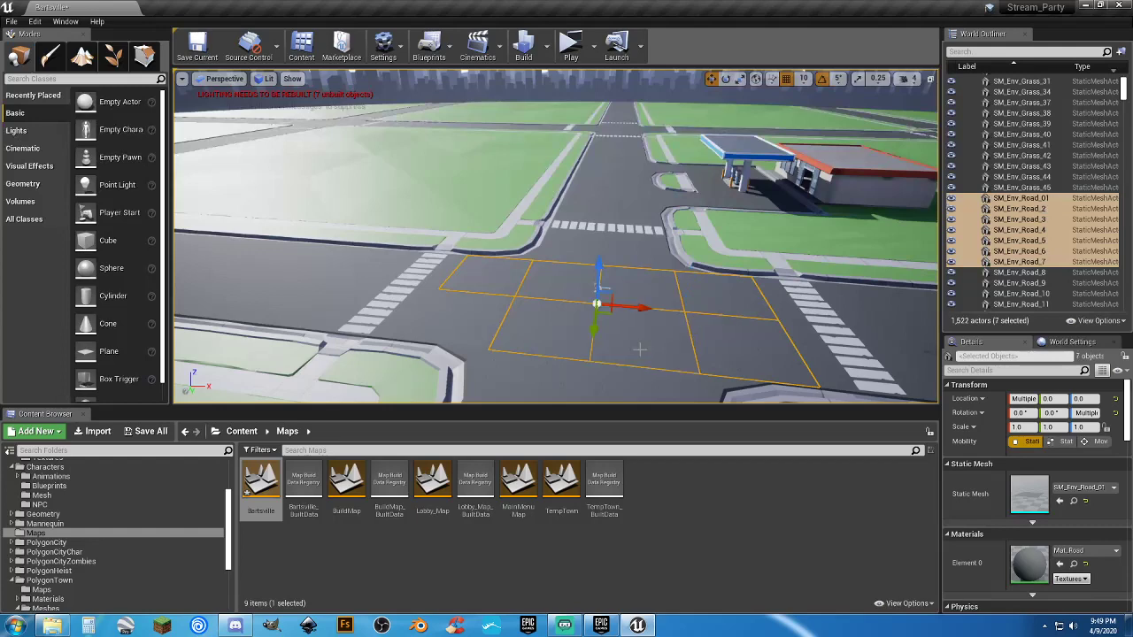
key("Delete")
Step: Move the remaining central tile of the intersection along Y to -500, into the corner of the cleared area
left_click(479, 320)
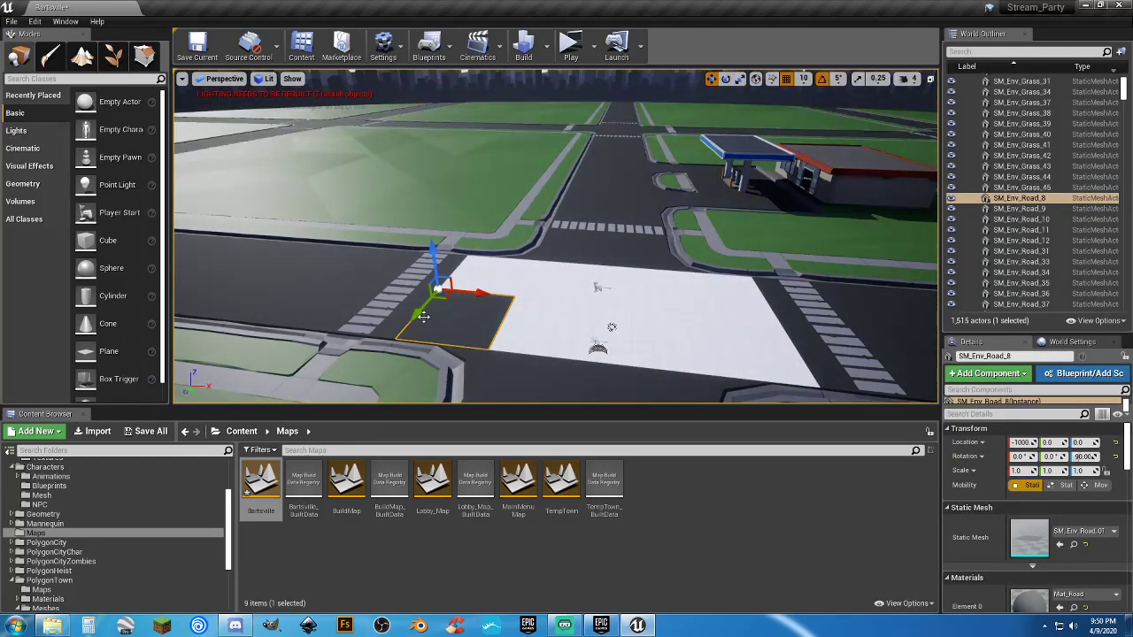
left_click_drag(423, 316, 448, 274)
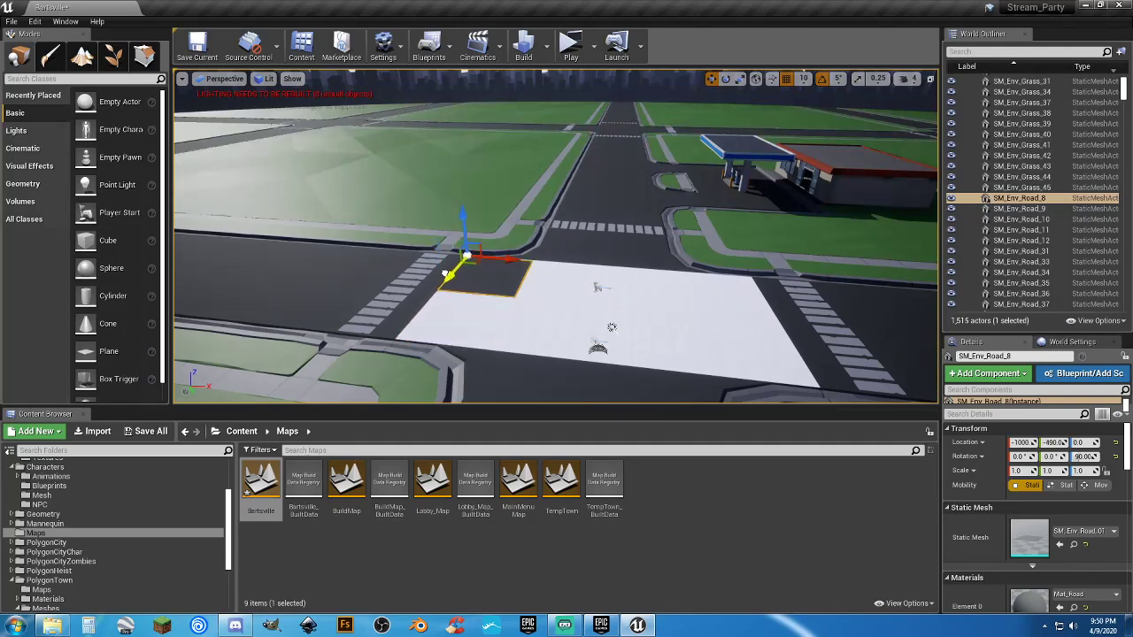
right_click_drag(446, 273, 621, 323)
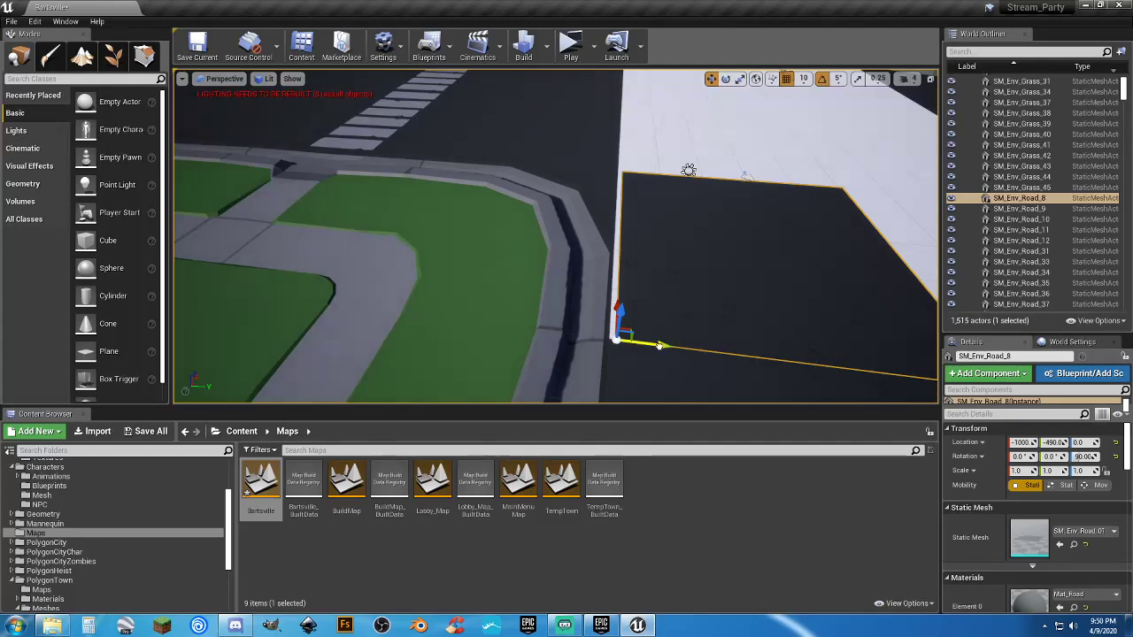
left_click_drag(660, 345, 654, 346)
key("s")
right_click_drag(703, 327, 717, 291)
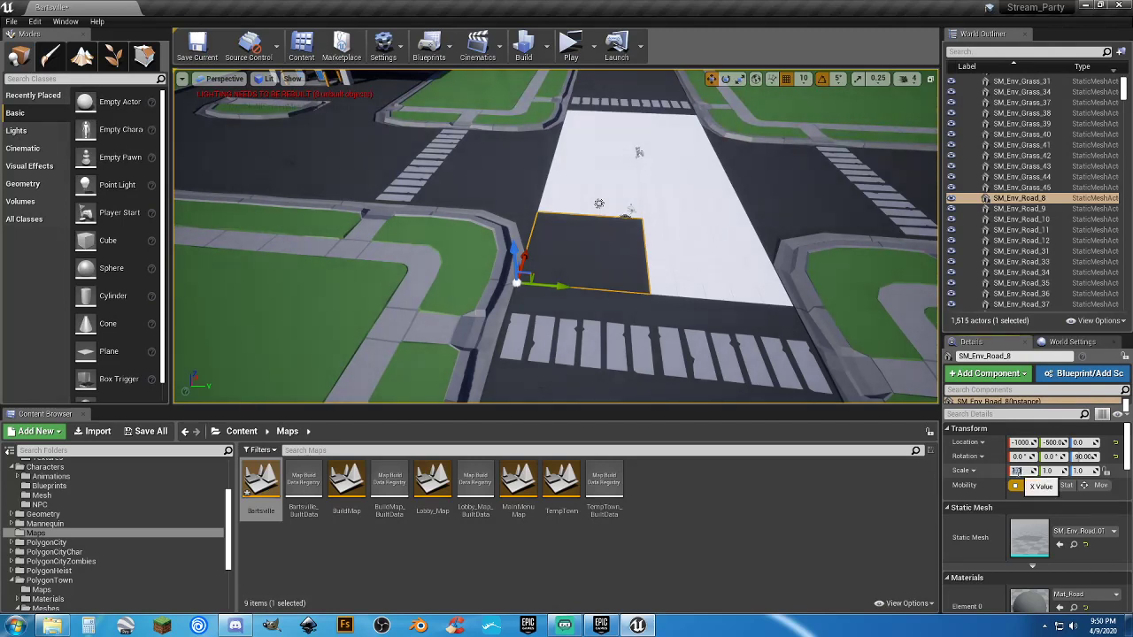
Step: Set the corner tile's scale to 2.0 in X and 4.0 in Y to cover the intersection's centre
key("Tab")
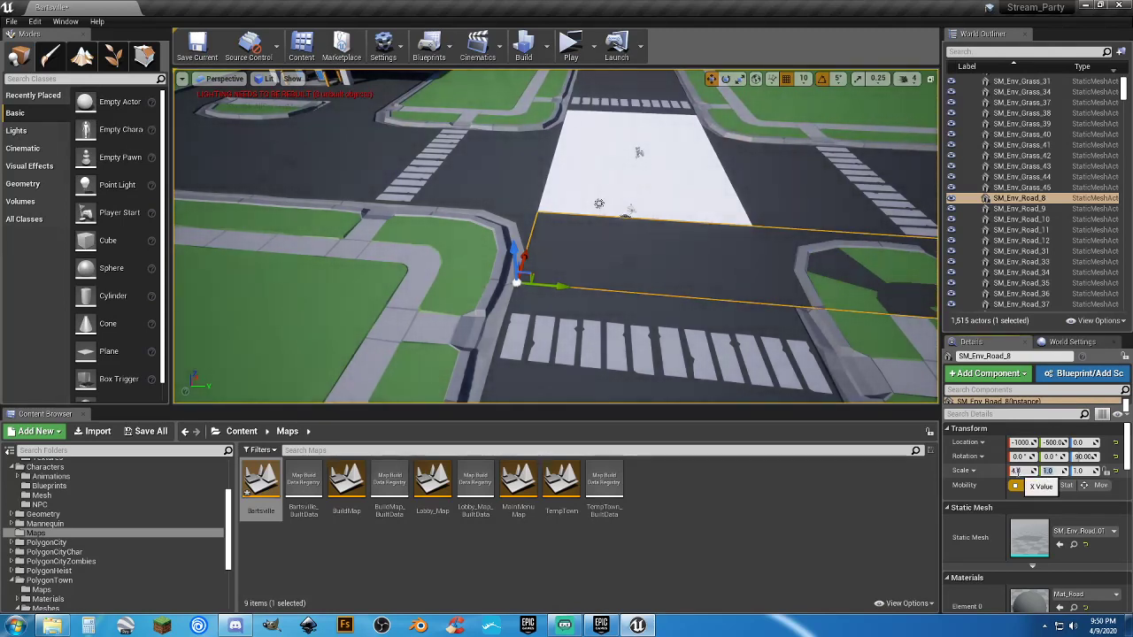
left_click(1017, 471)
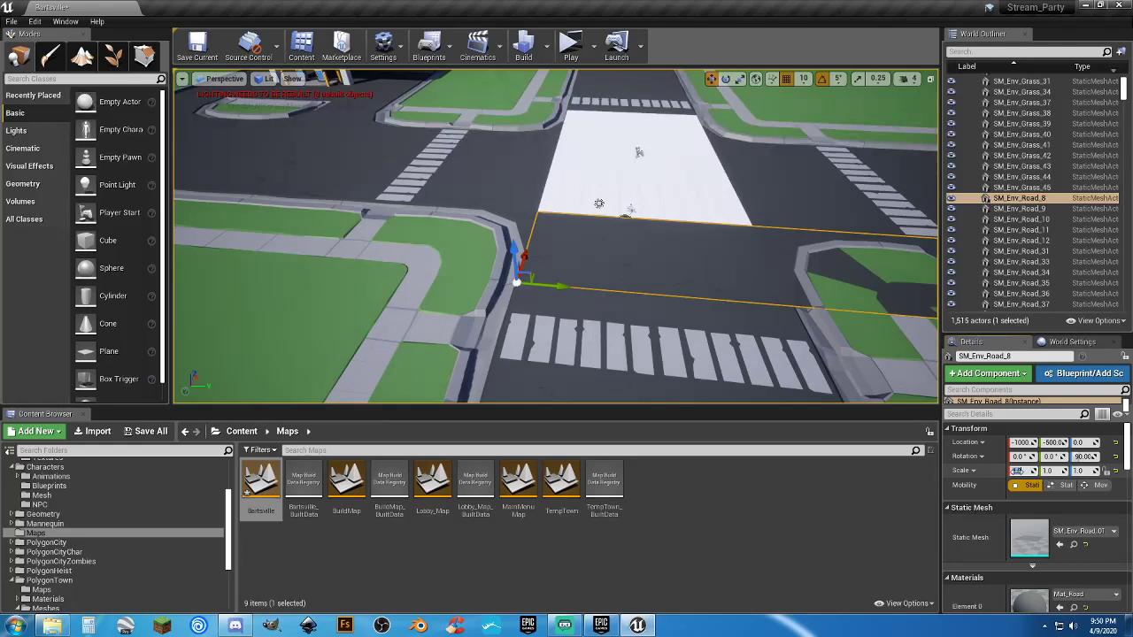
type("2")
key("Tab")
type("4")
key("Tab")
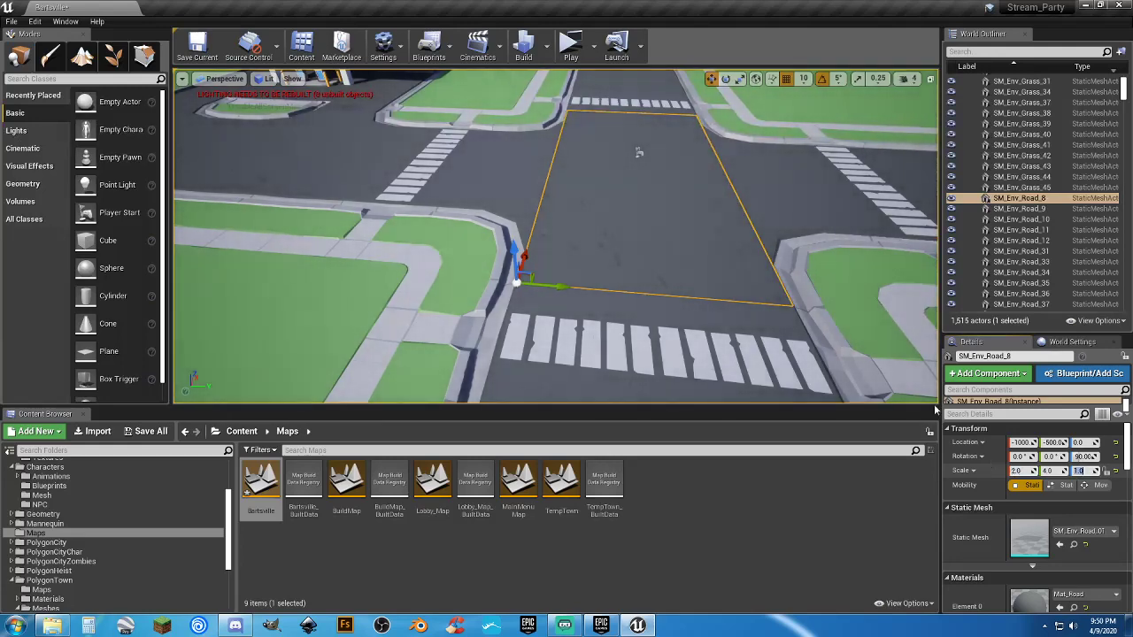
Step: Delete three small road tiles flanking the intersection's centre: one on the gas station side and both on the opposite side
left_click(501, 162)
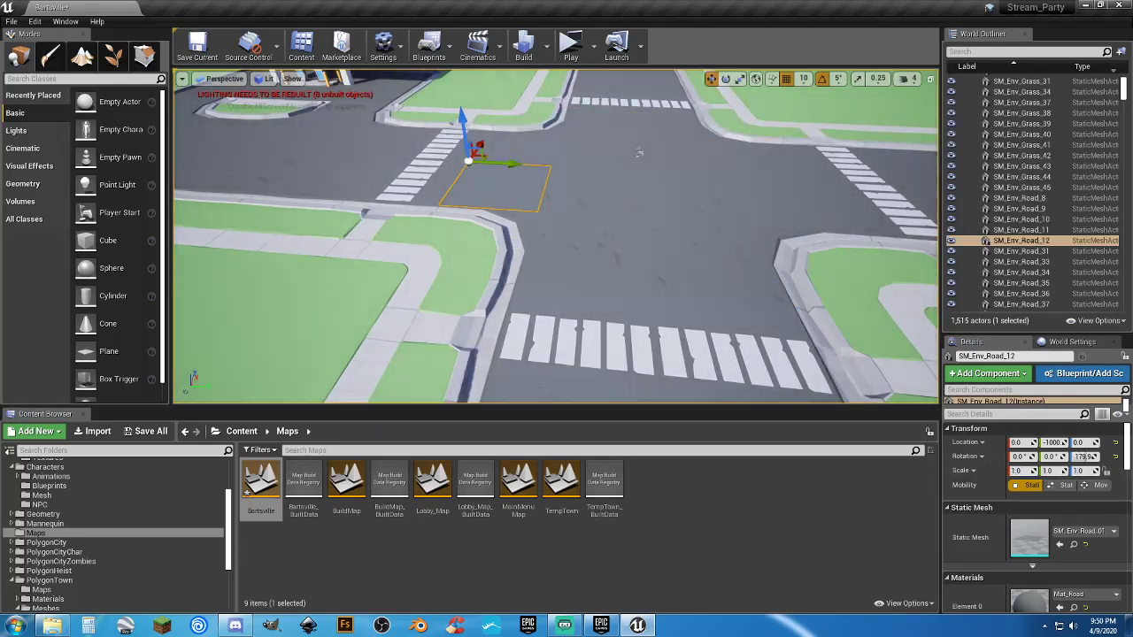
left_click(513, 149)
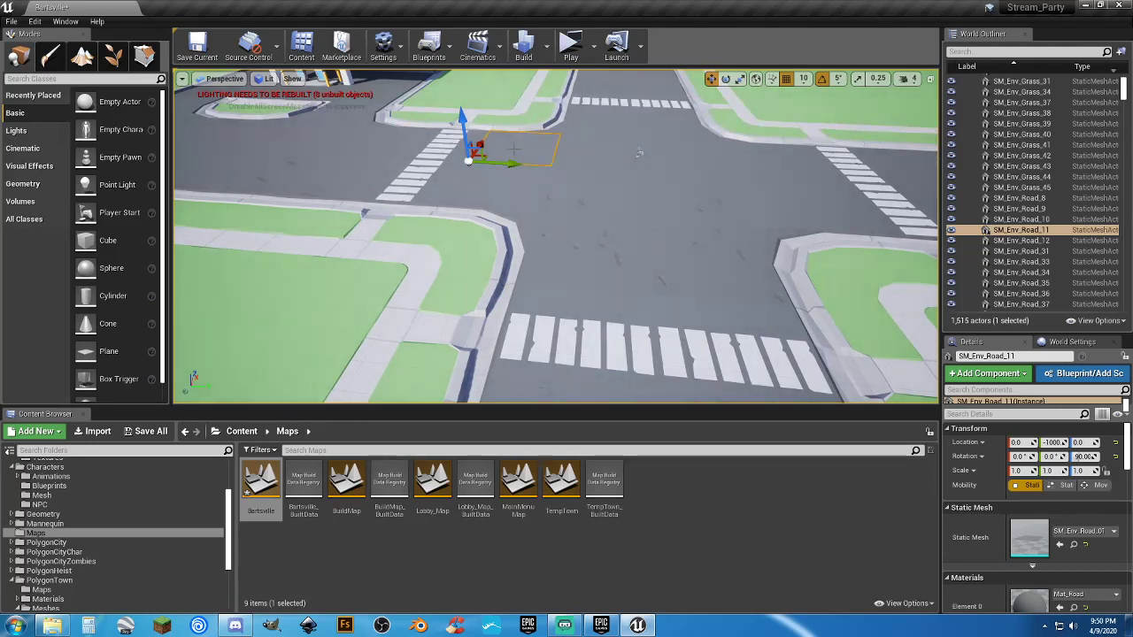
key("Delete")
left_click(752, 165)
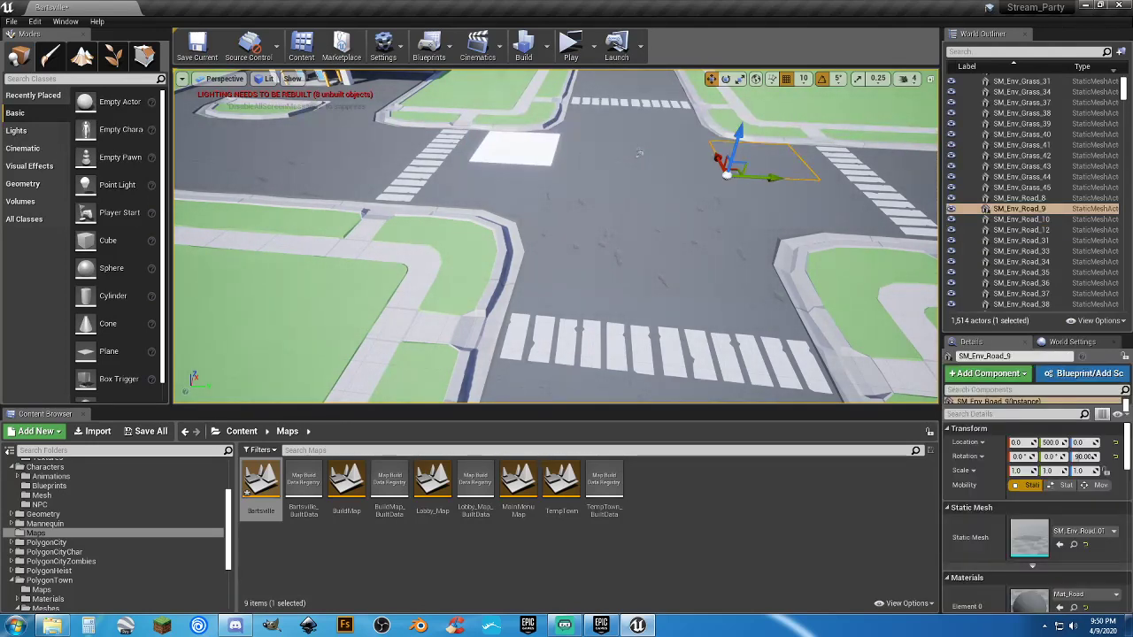
key("Delete")
left_click(779, 199)
key("Delete")
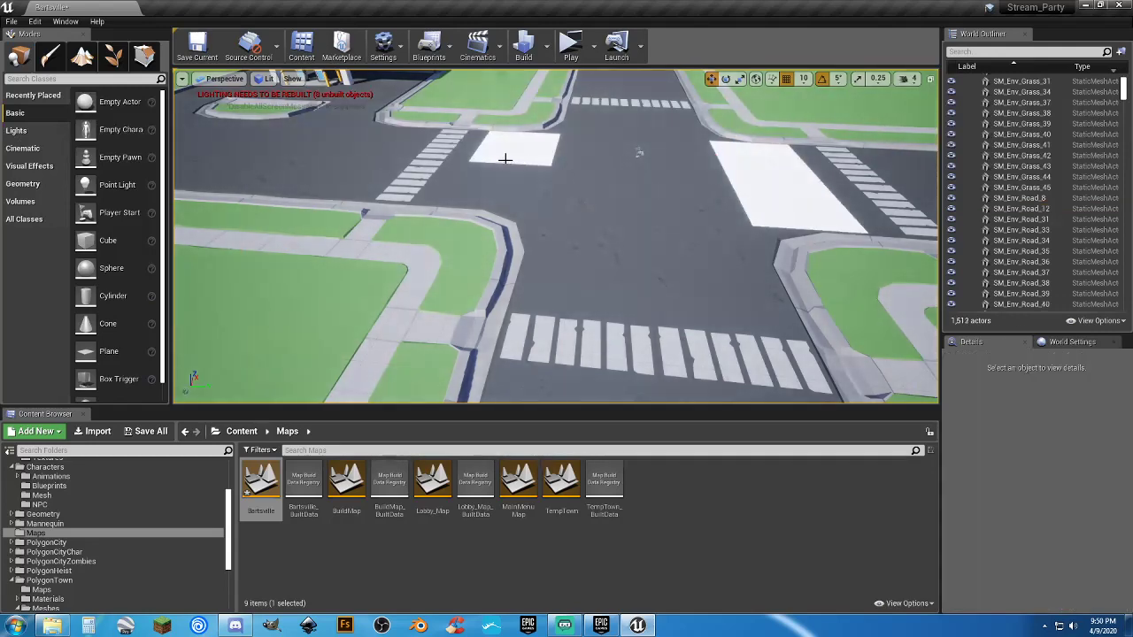
Step: Move the remaining flanking tile along X to 500 and set its X scale to 2.0 to span the road
left_click(502, 175)
right_click_drag(556, 236, 301, 239)
right_click_drag(566, 190, 546, 189)
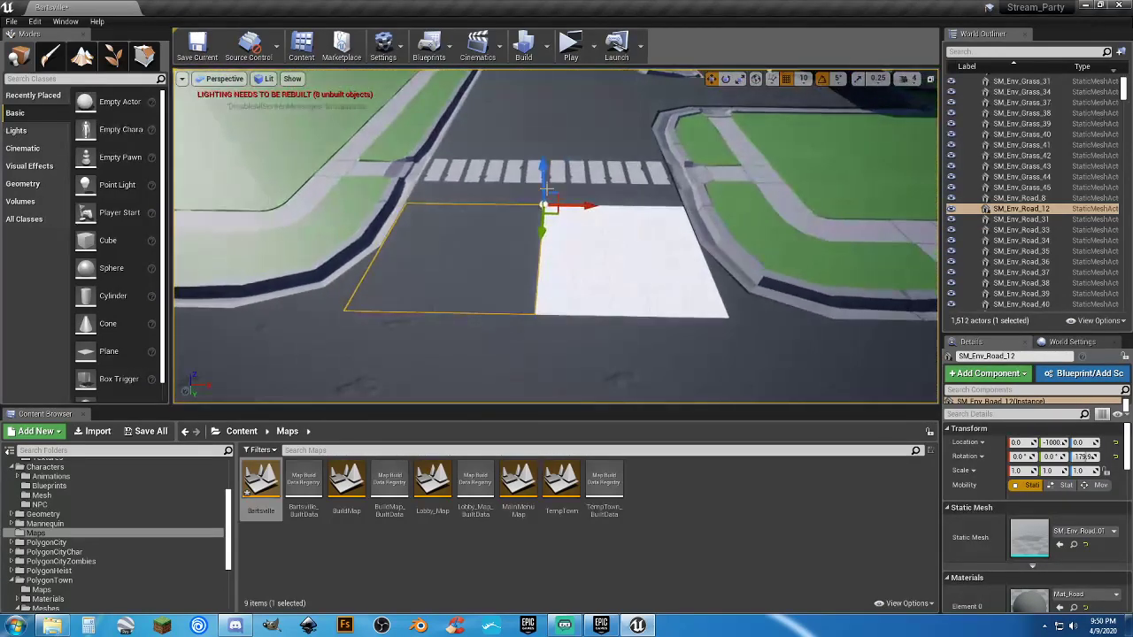
left_click_drag(591, 206, 731, 214)
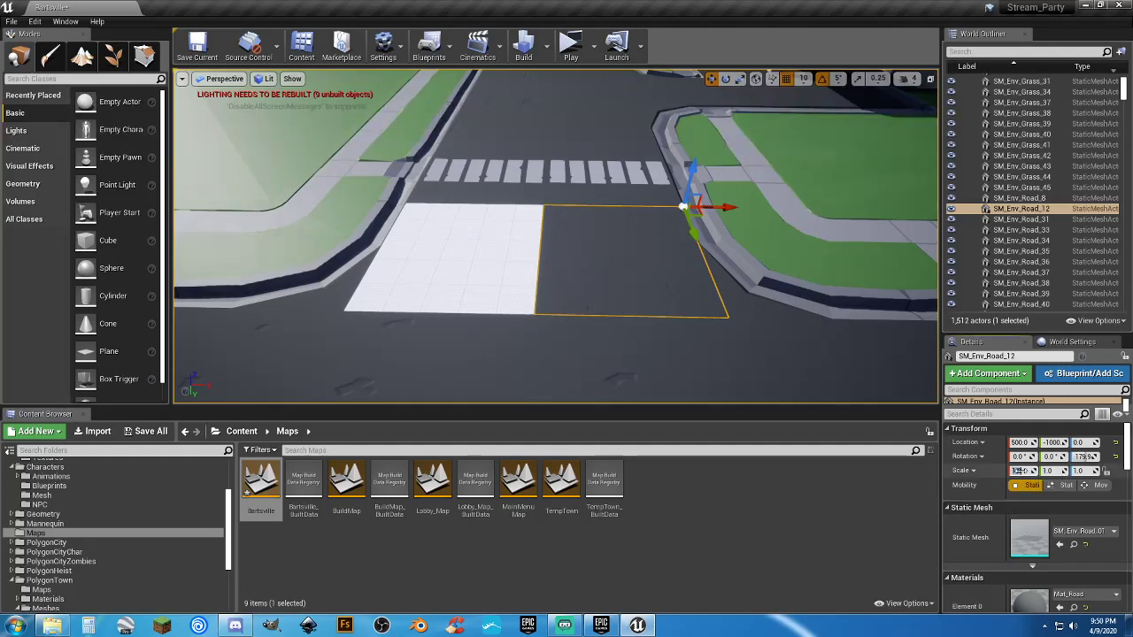
type("2")
key("Tab")
Step: Duplicate the widened flanking tile and move the copy along Y to 500, filling the gap on the intersection's opposite side
right_click_drag(673, 372, 797, 380)
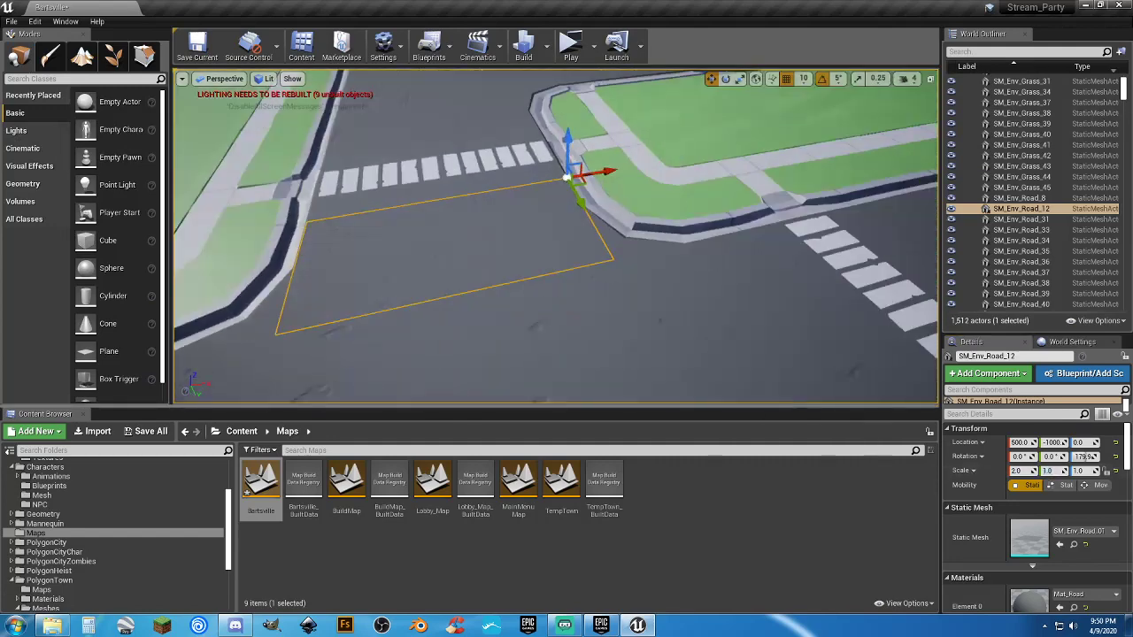
right_click_drag(603, 340, 602, 340)
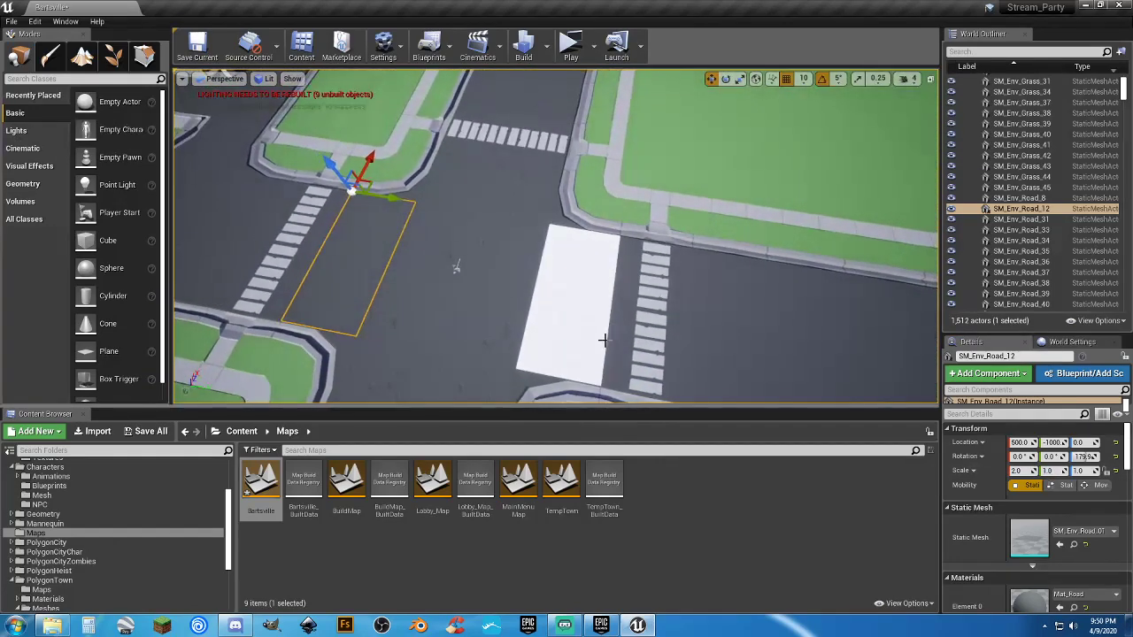
key("ctrl+w")
left_click_drag(395, 200, 603, 239)
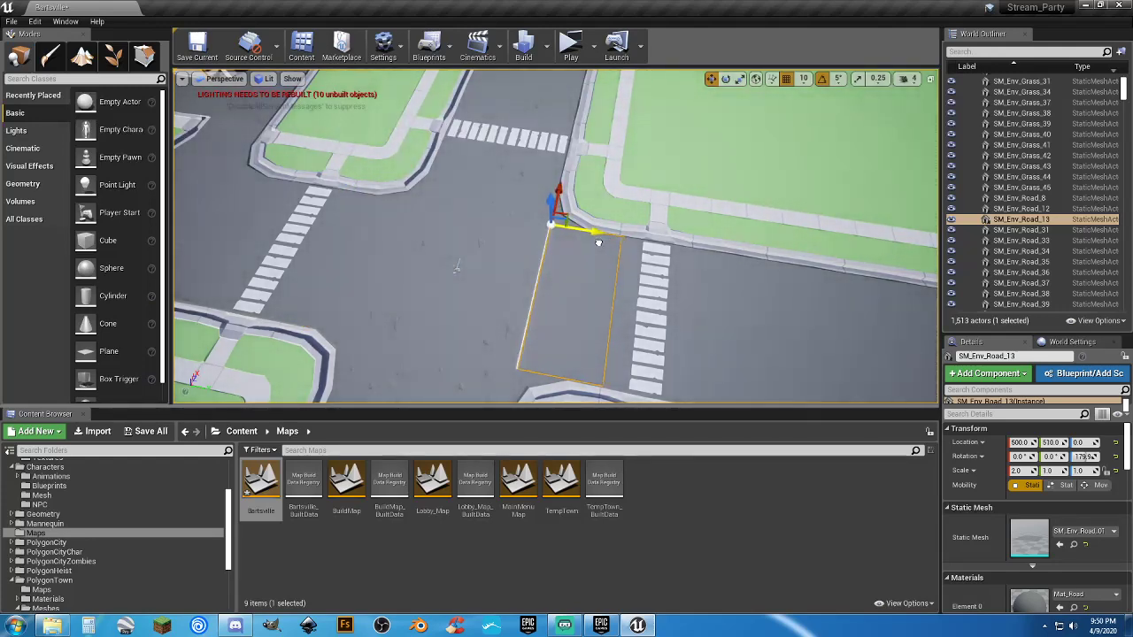
right_click_drag(597, 243, 579, 330)
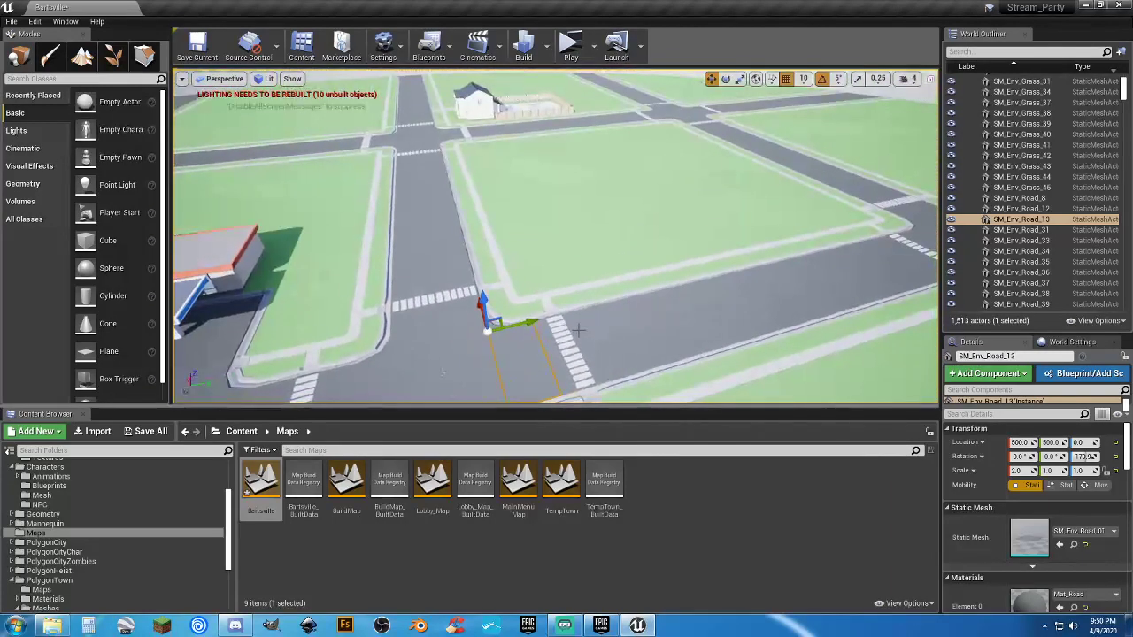
Step: Save all modified content, including the Bartsville map
left_click(149, 431)
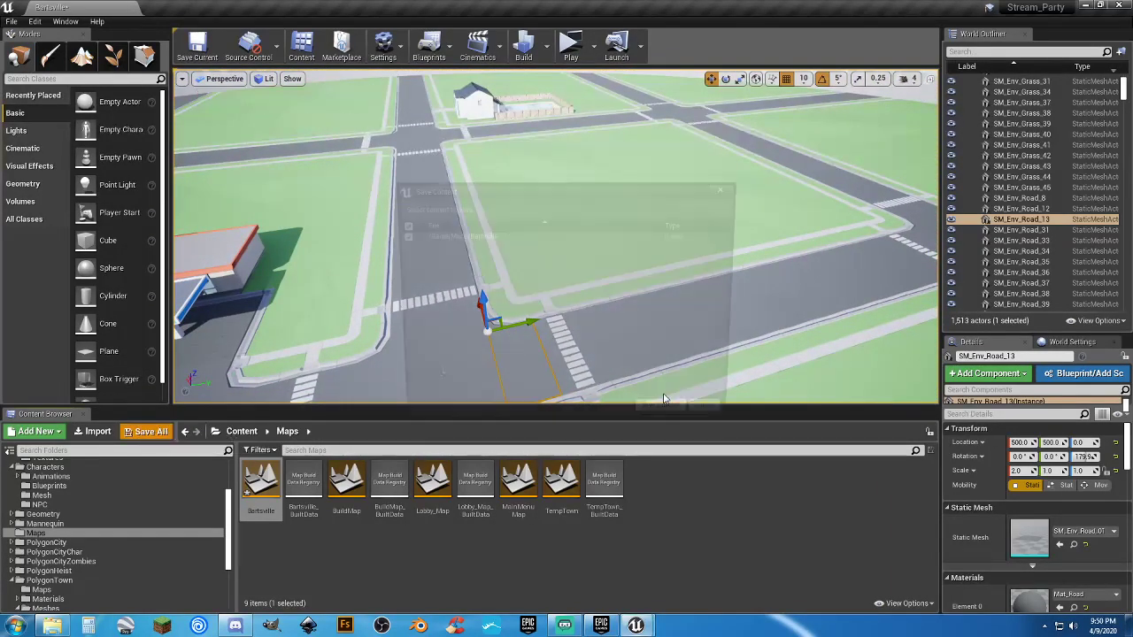
left_click(672, 422)
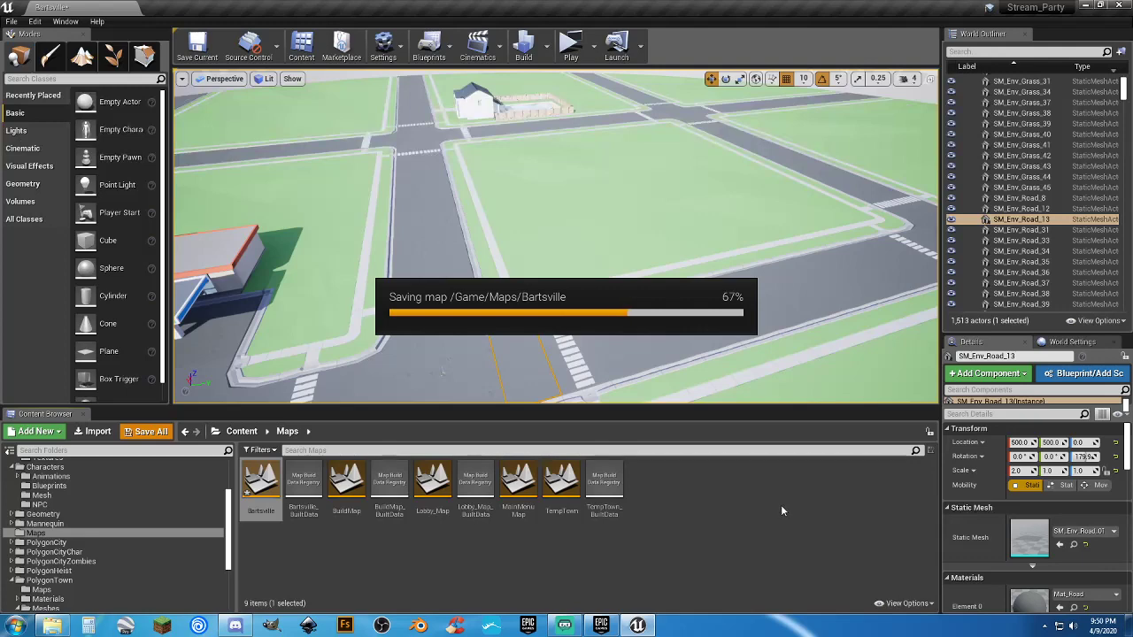
left_click(781, 510)
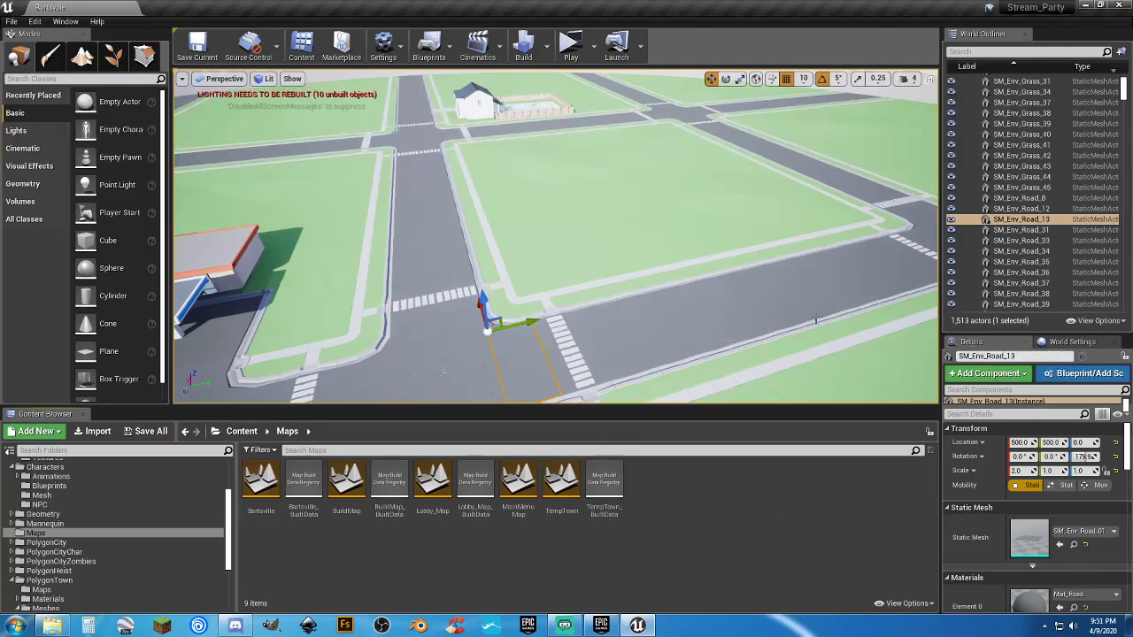
Step: Playtest Bartsville by running the character across the reworked intersection and around the gas station, and end the preview
left_click(569, 44)
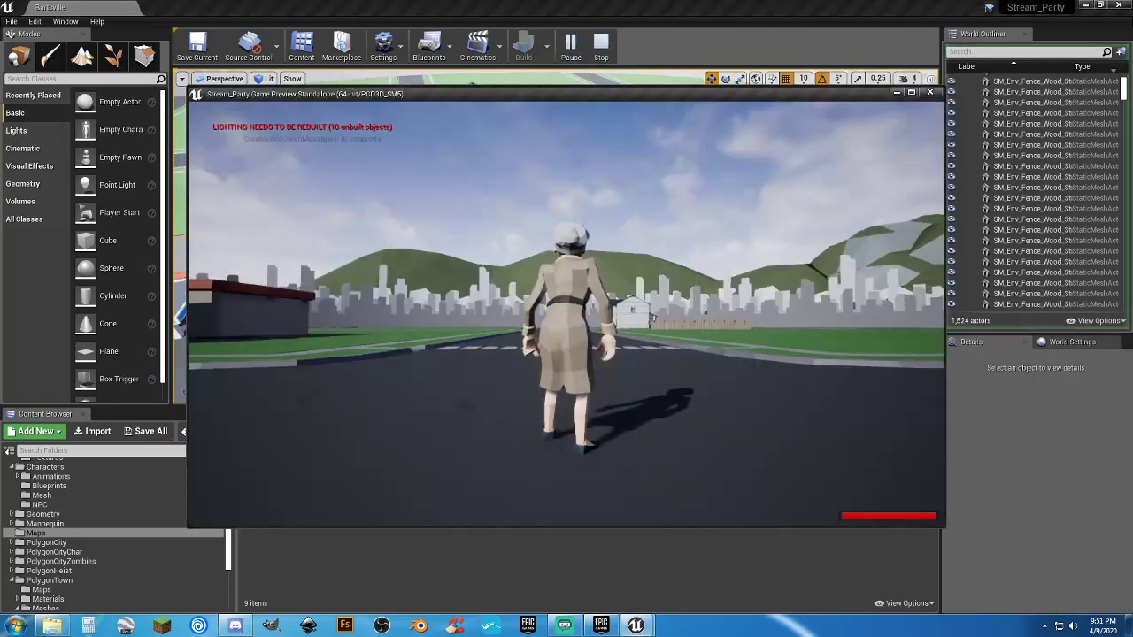
key("w")
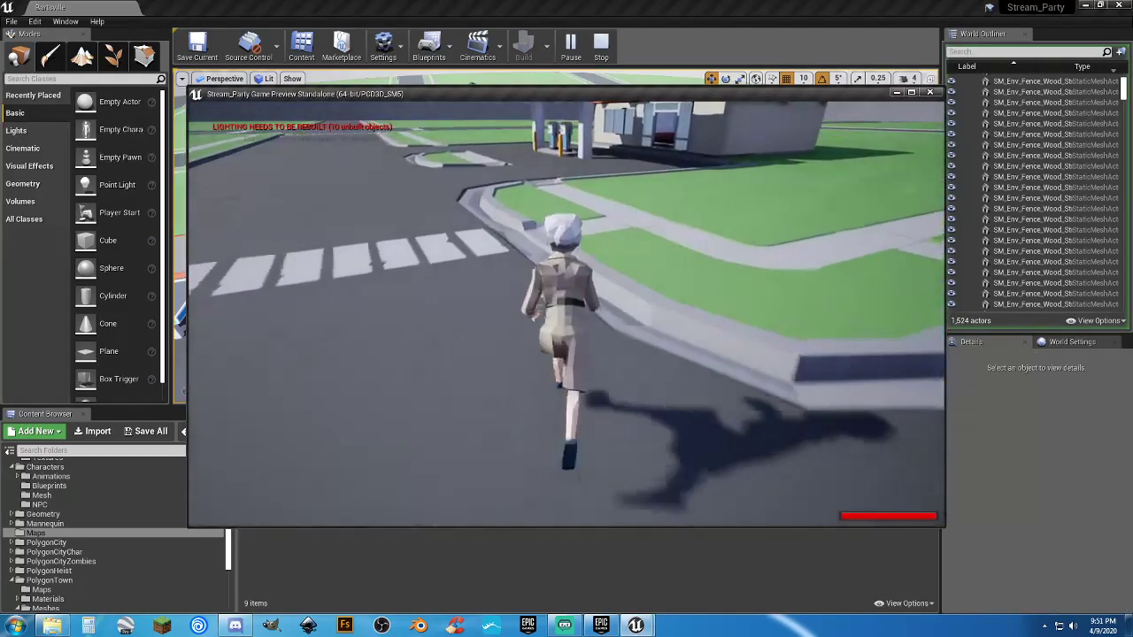
key("w")
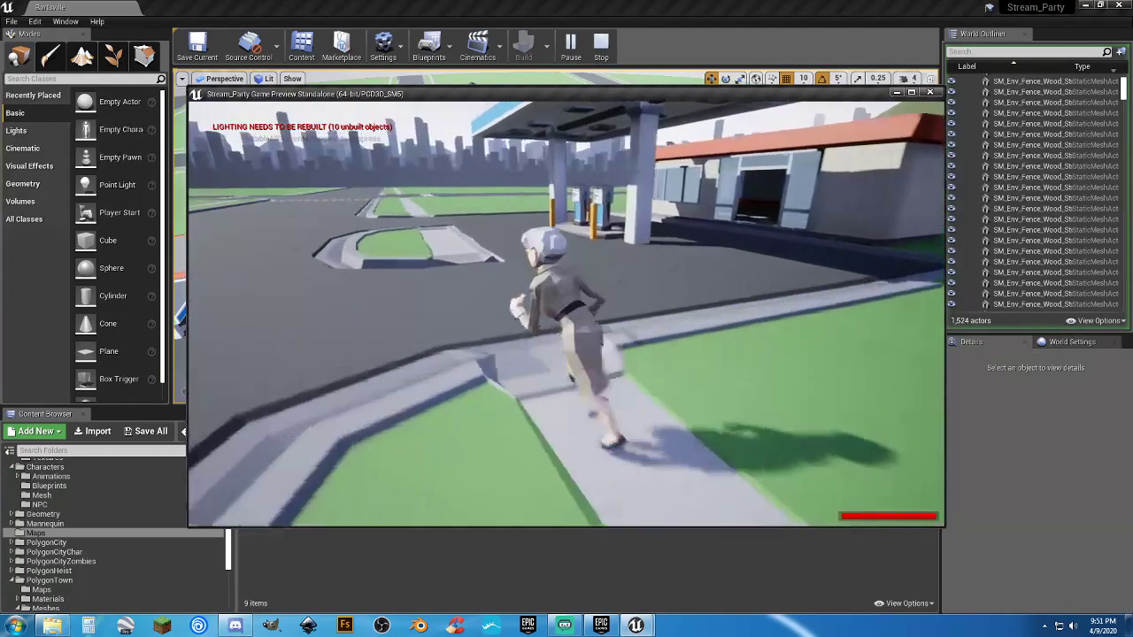
key("a")
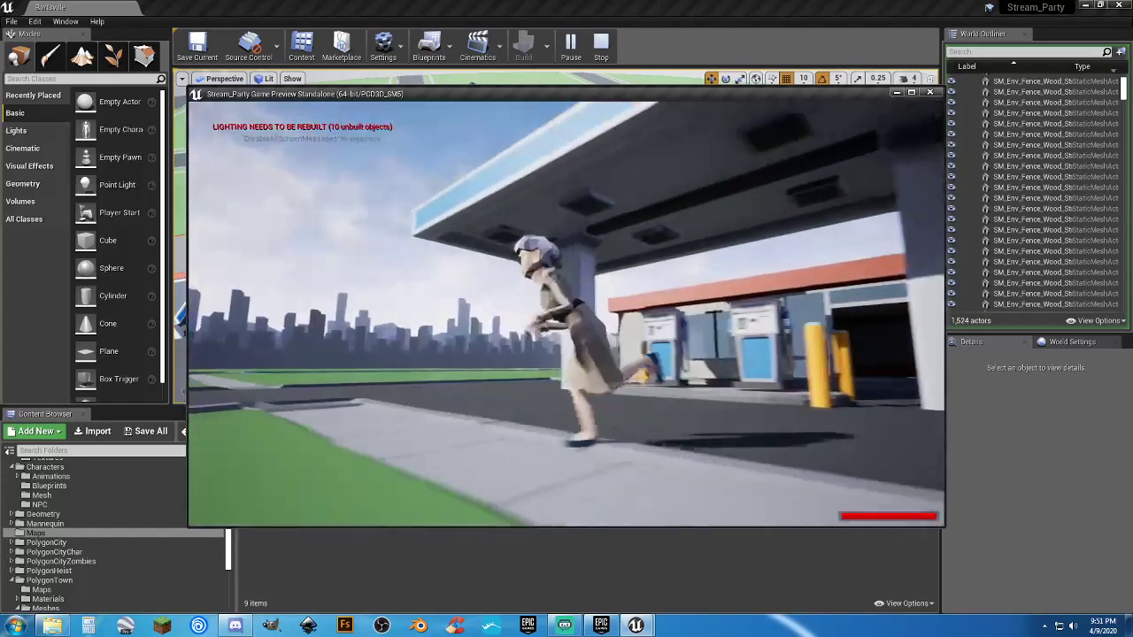
key("d")
key("d")
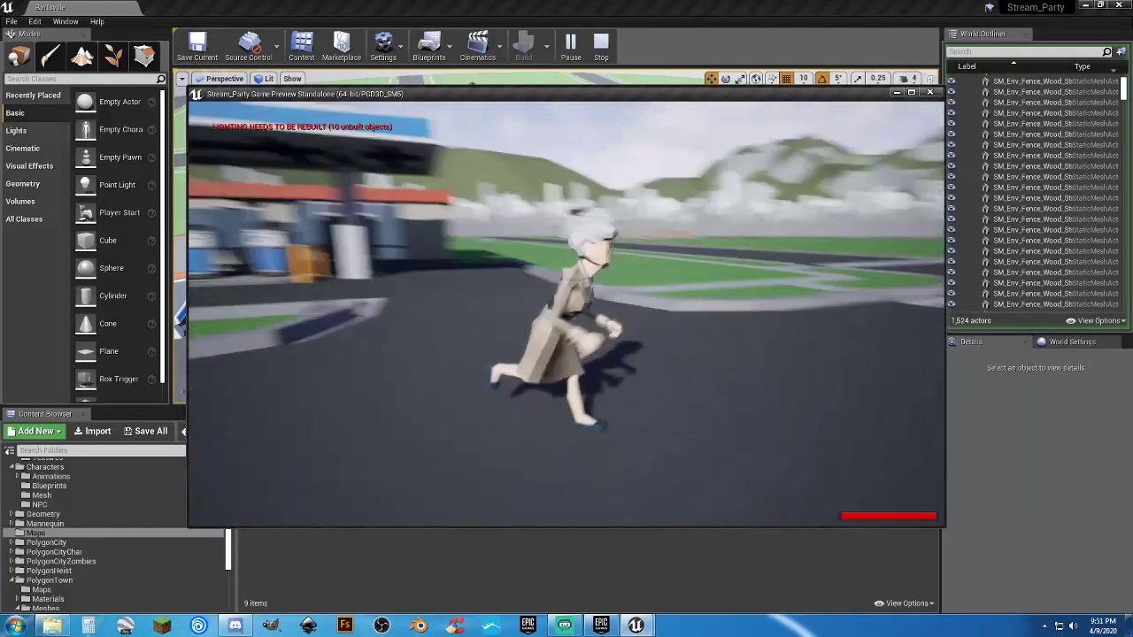
key("s")
key("Escape")
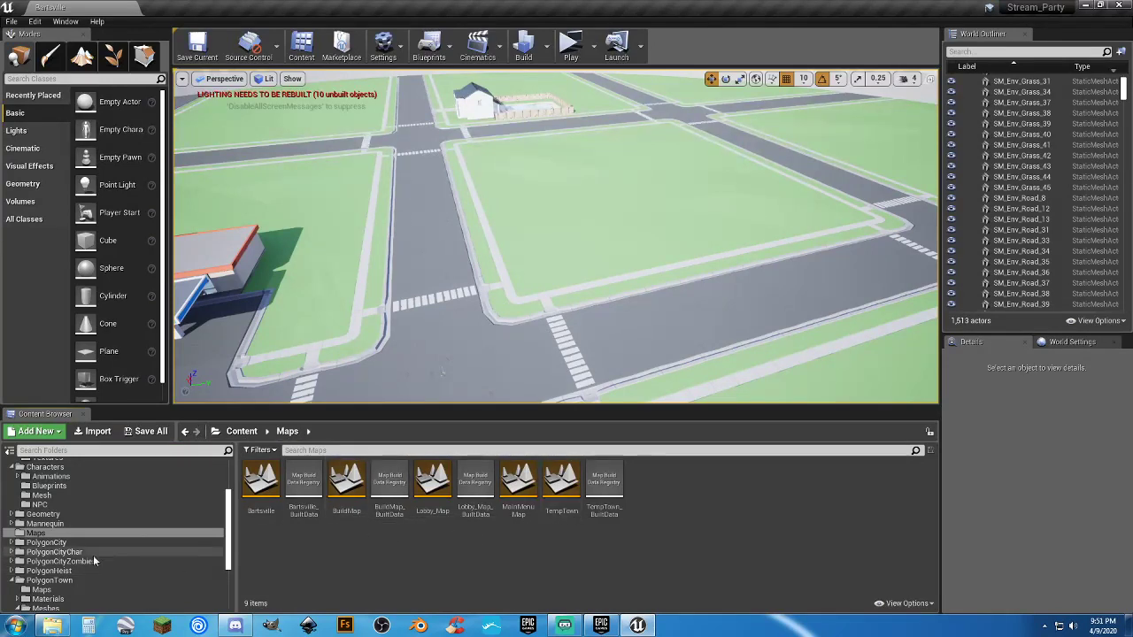
Step: Open the PolygonTown Demonstration map and playtest it, running to the crosswalk and watching the sky in first-person view, and end the preview
left_click(41, 590)
double_click(265, 518)
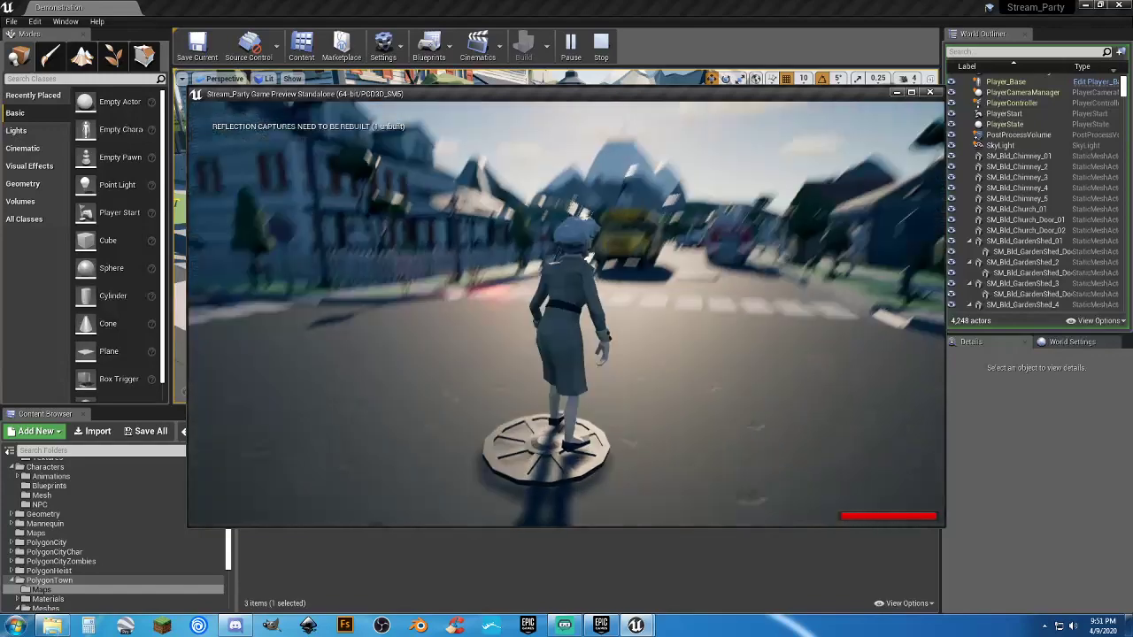
key("w")
key("w")
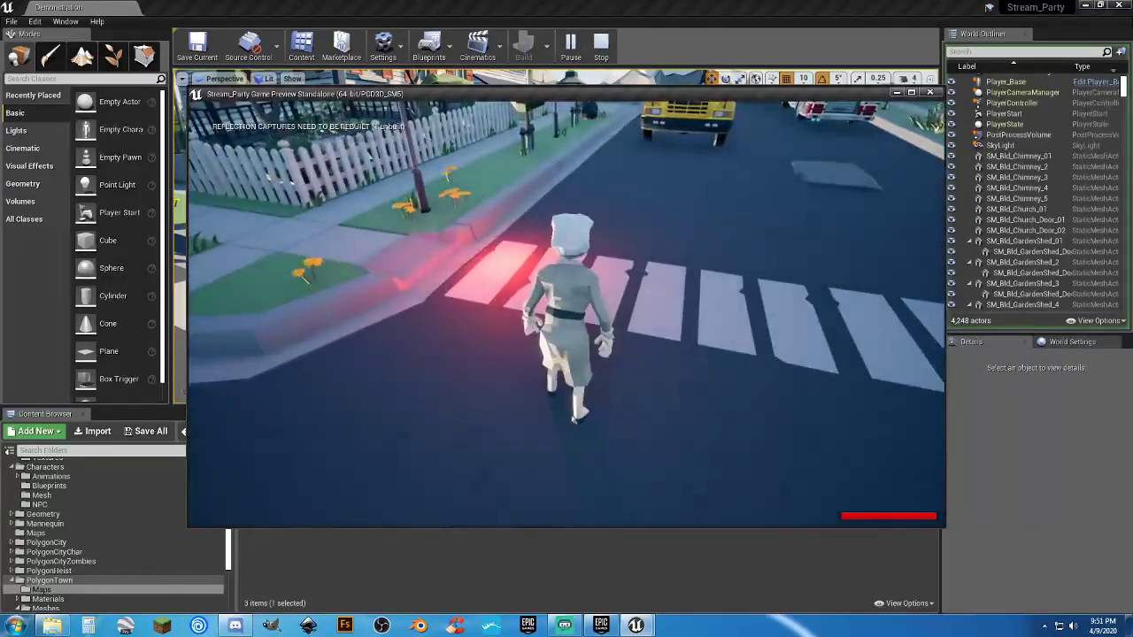
key("w")
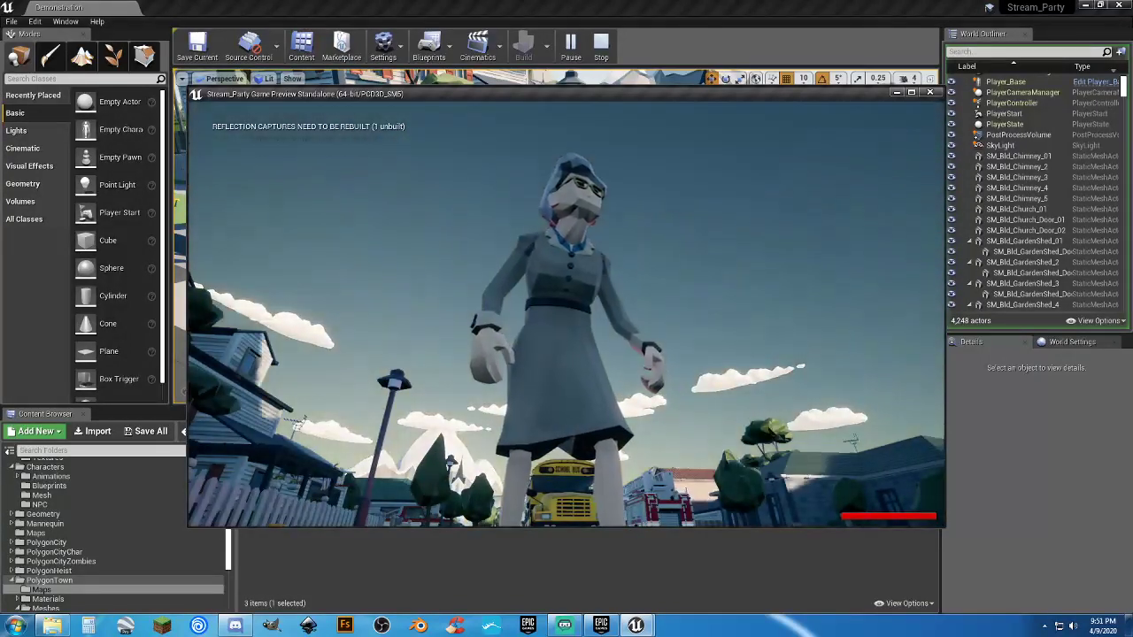
key("v")
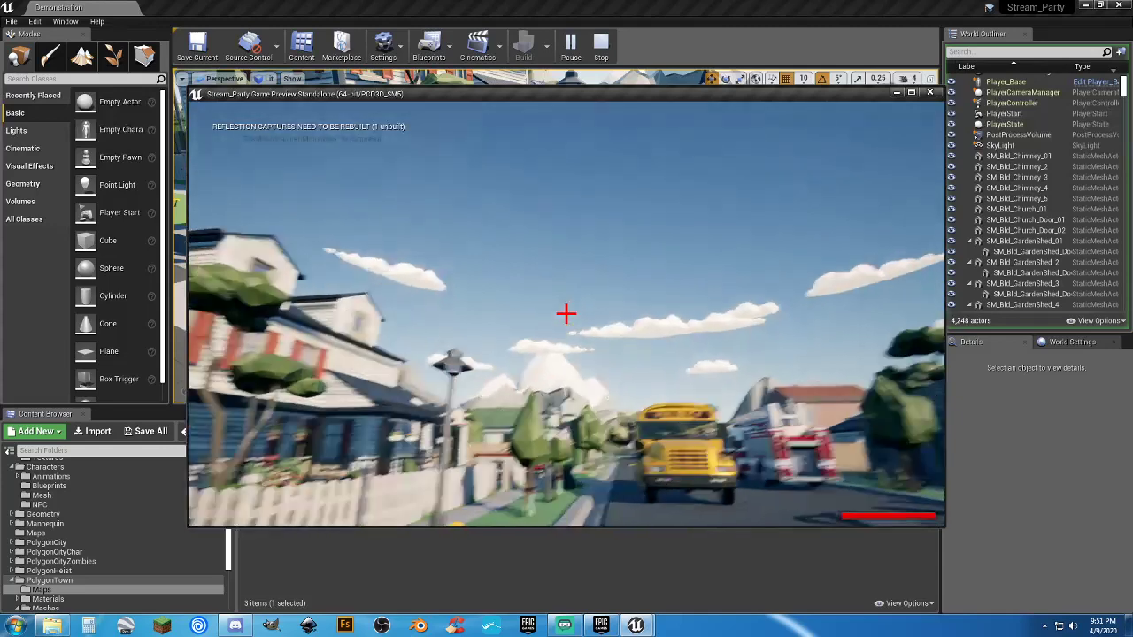
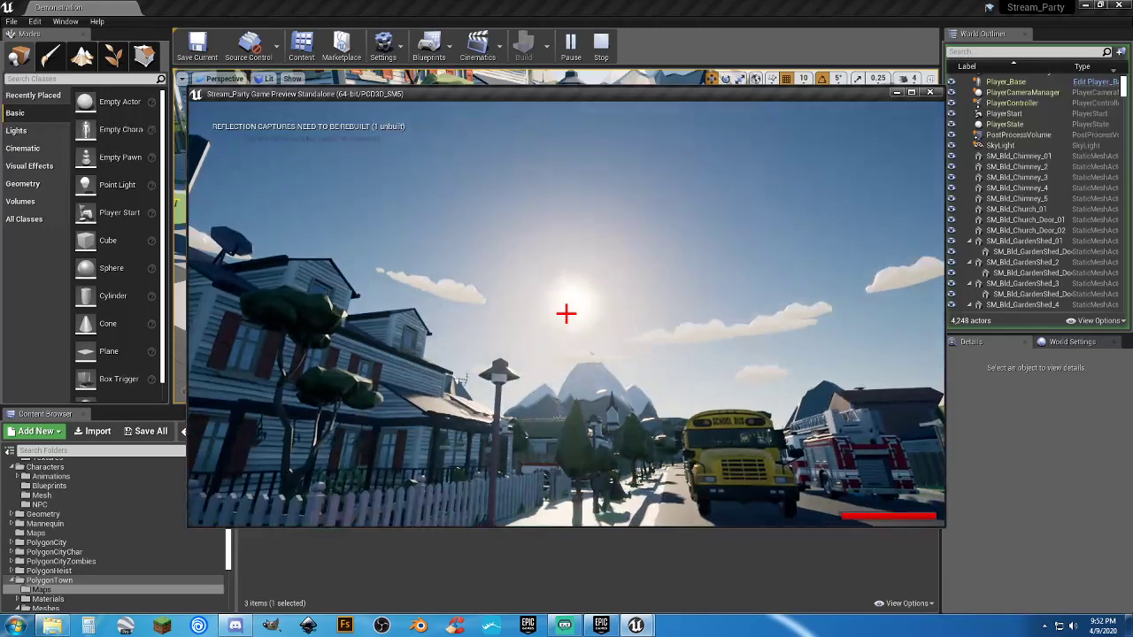
key("Escape")
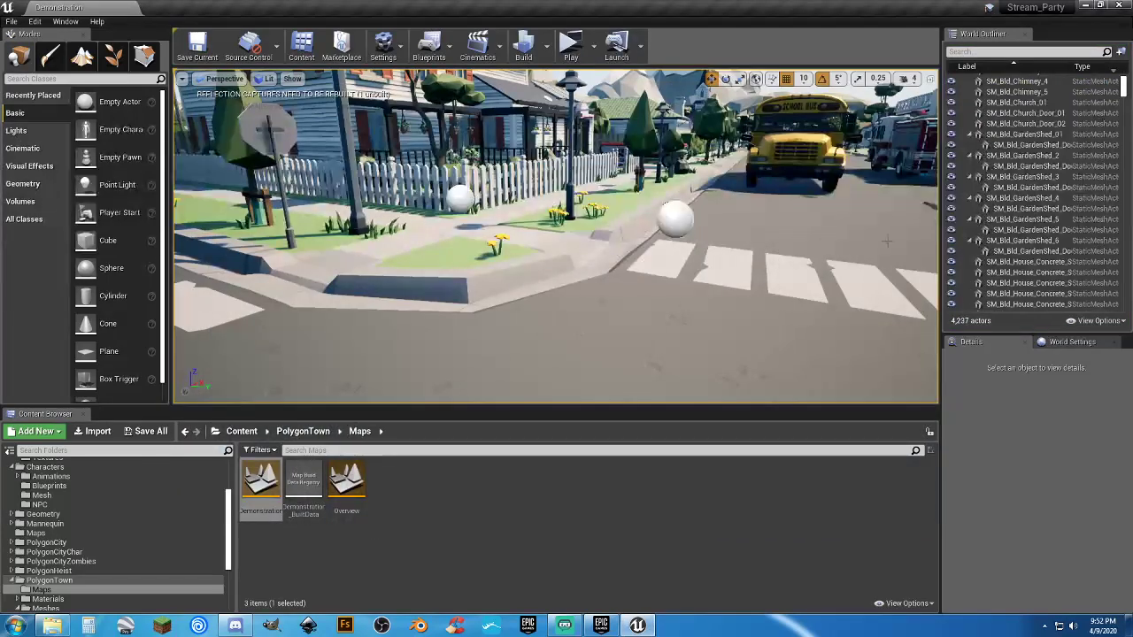
Step: Reset the Light Source's rotation to 0 on all axes and set its location to 0, 0, 500
scroll(1126, 95, "up", 3)
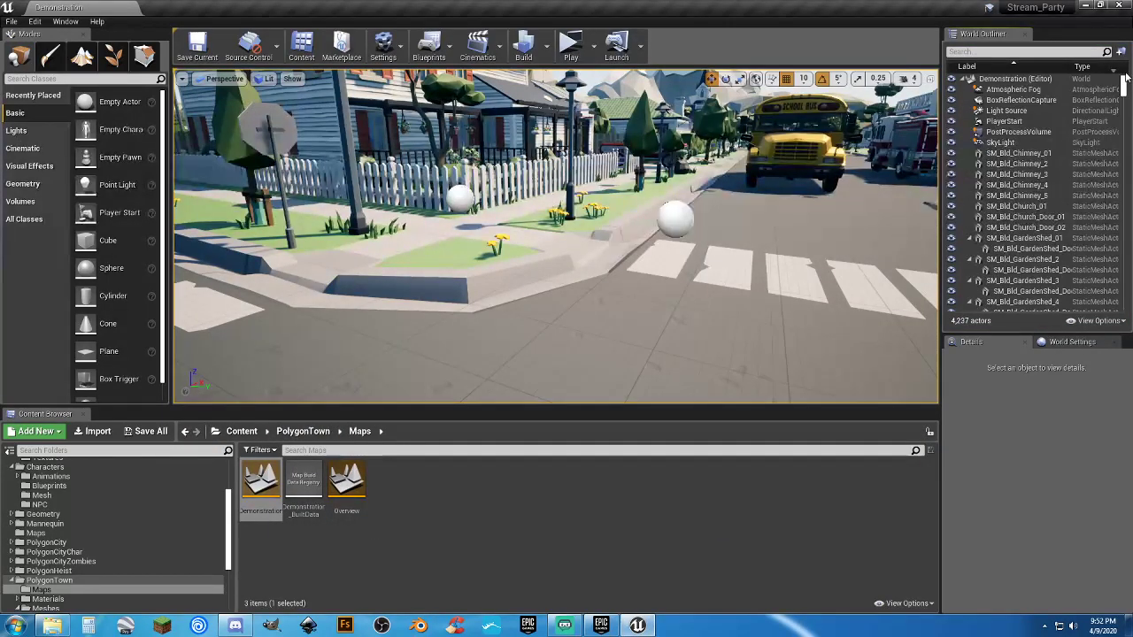
left_click(1007, 112)
key("f")
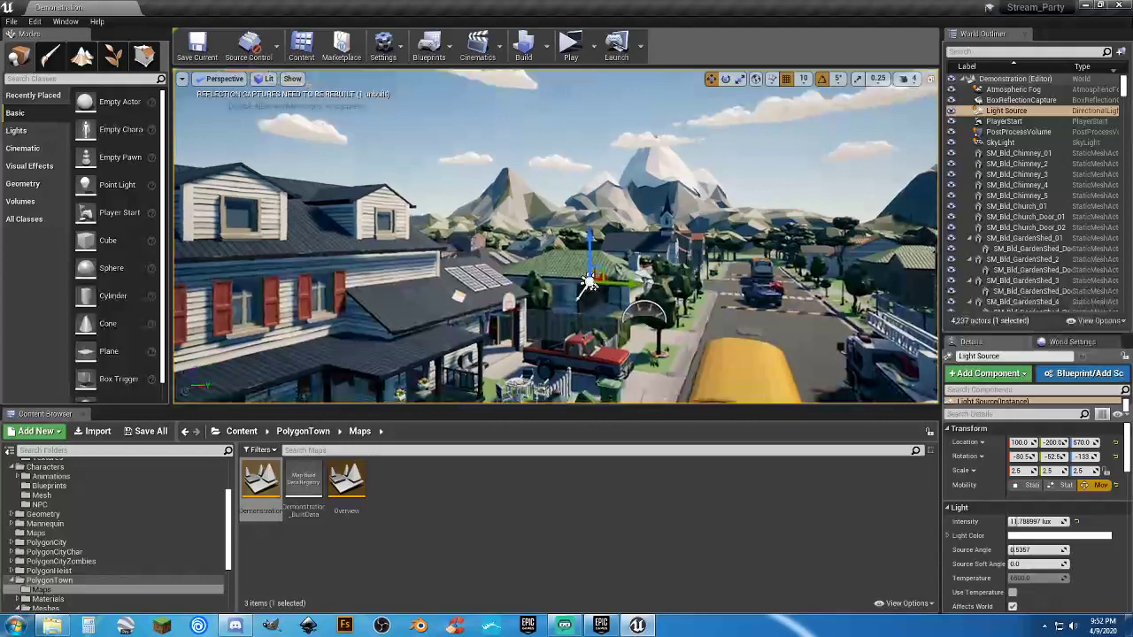
key("w")
right_click_drag(686, 220, 692, 256)
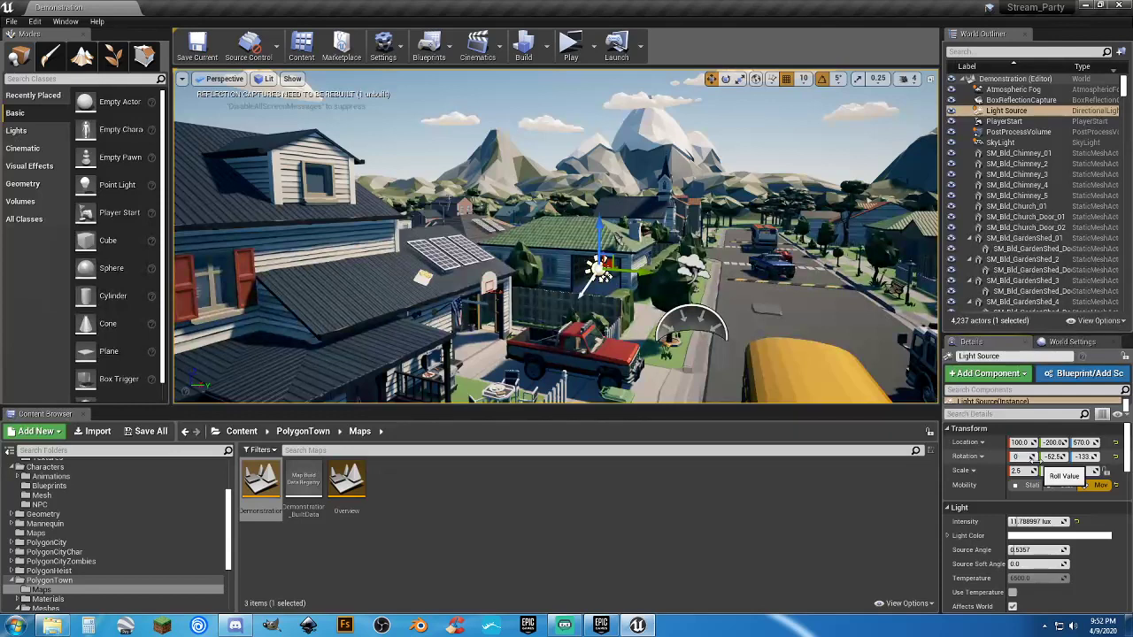
key("Tab")
type("0")
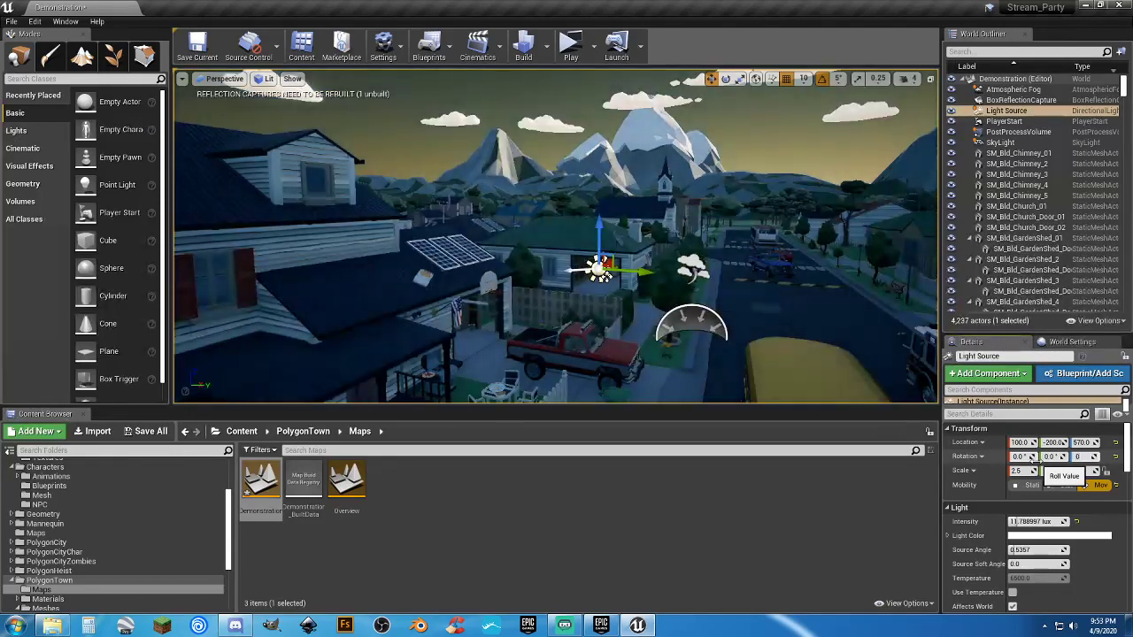
key("Return")
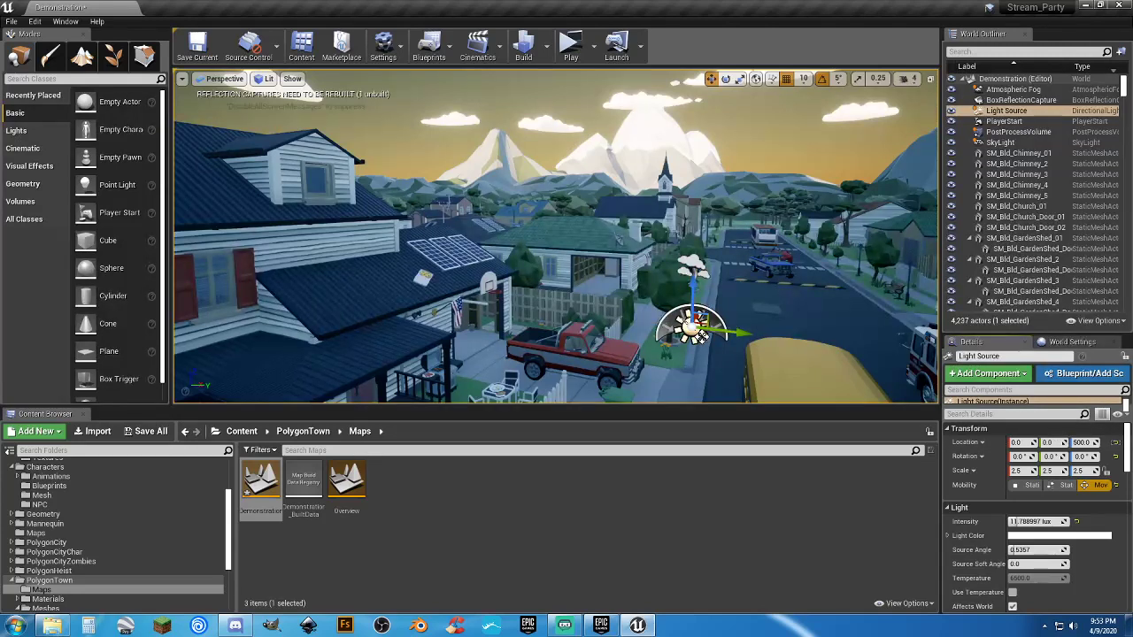
Step: Lower the SkyLight to a Z location of 380, below the Light Source, and reselect the Light Source
left_click(699, 335)
left_click_drag(689, 283, 690, 352)
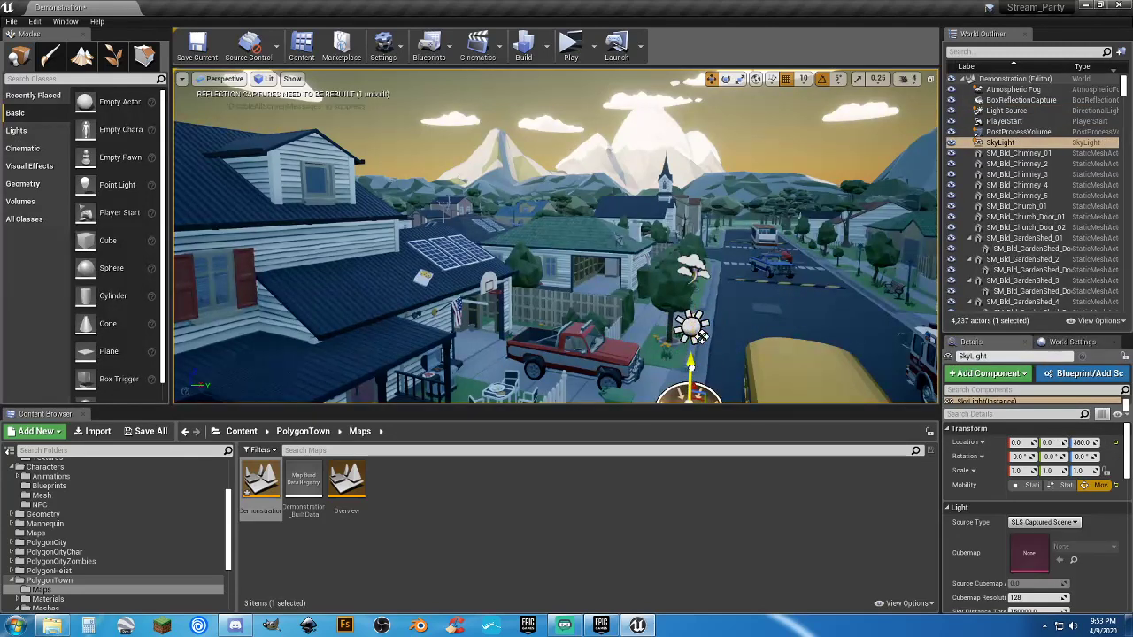
left_click(701, 337)
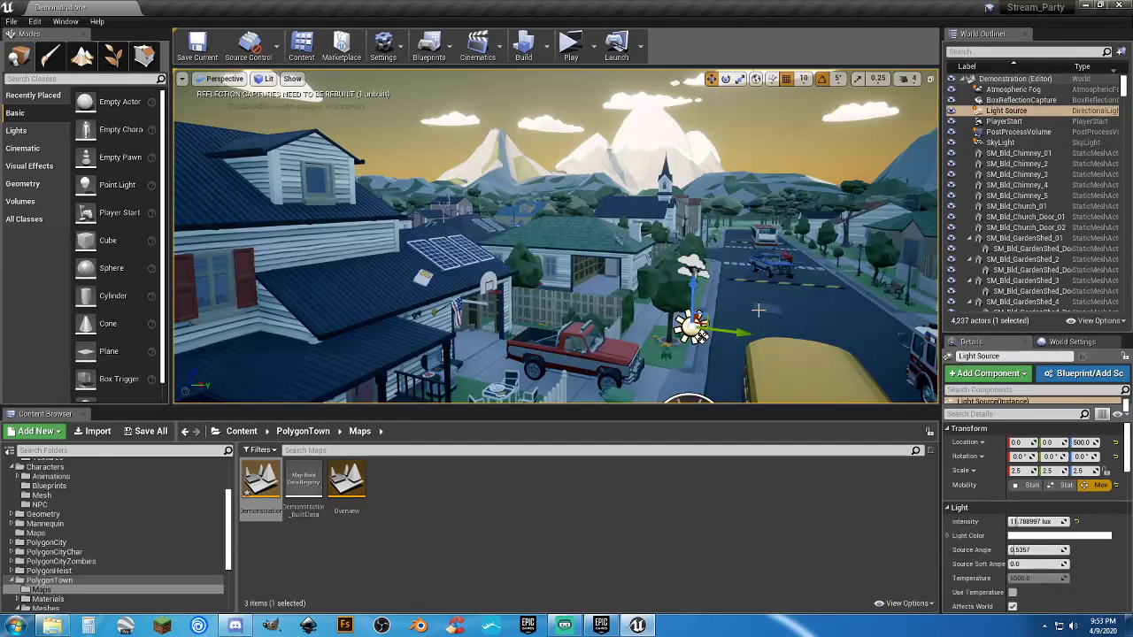
scroll(758, 309, "down", 5)
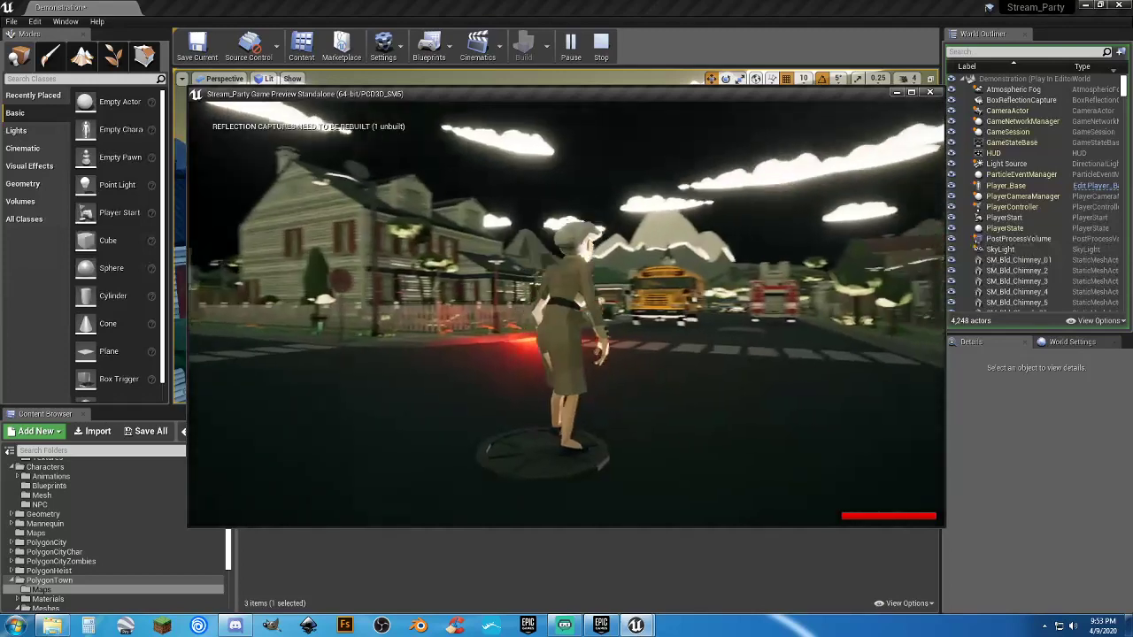
Step: Playtest the Demonstration map, running around the intersection to watch the day and night lighting and the red test lights, and end the preview
key("w")
key("s")
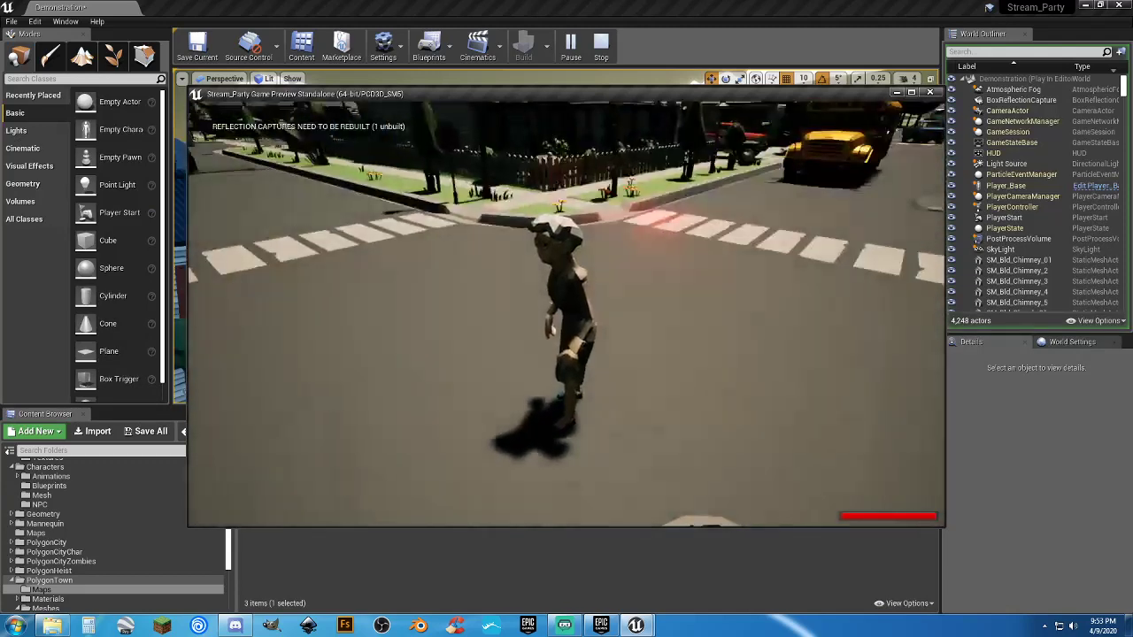
key("d")
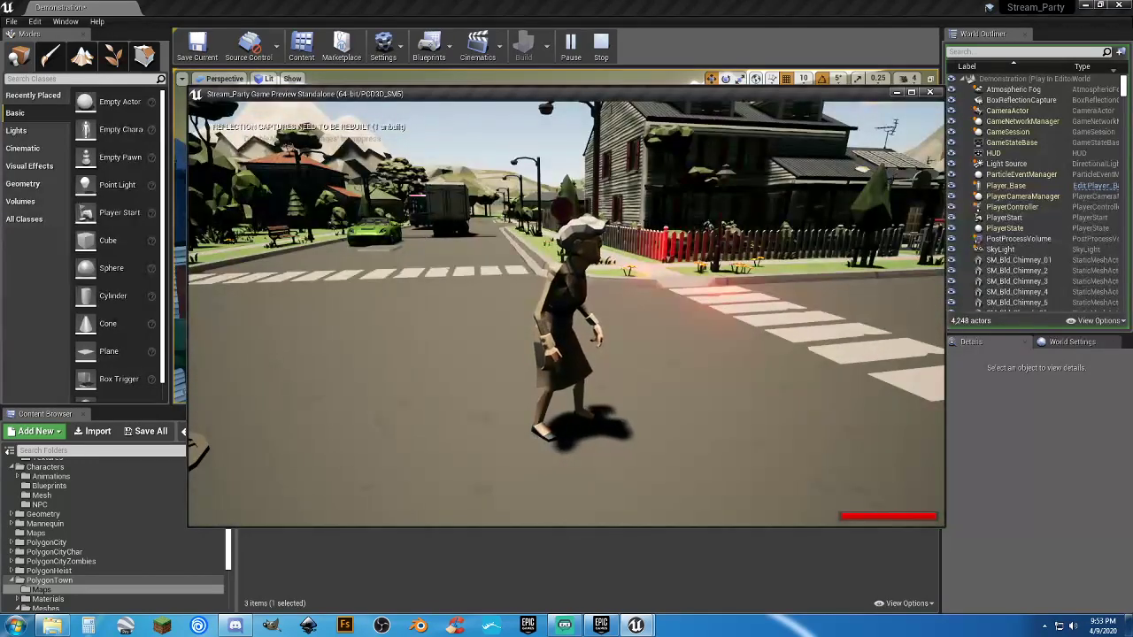
key("w")
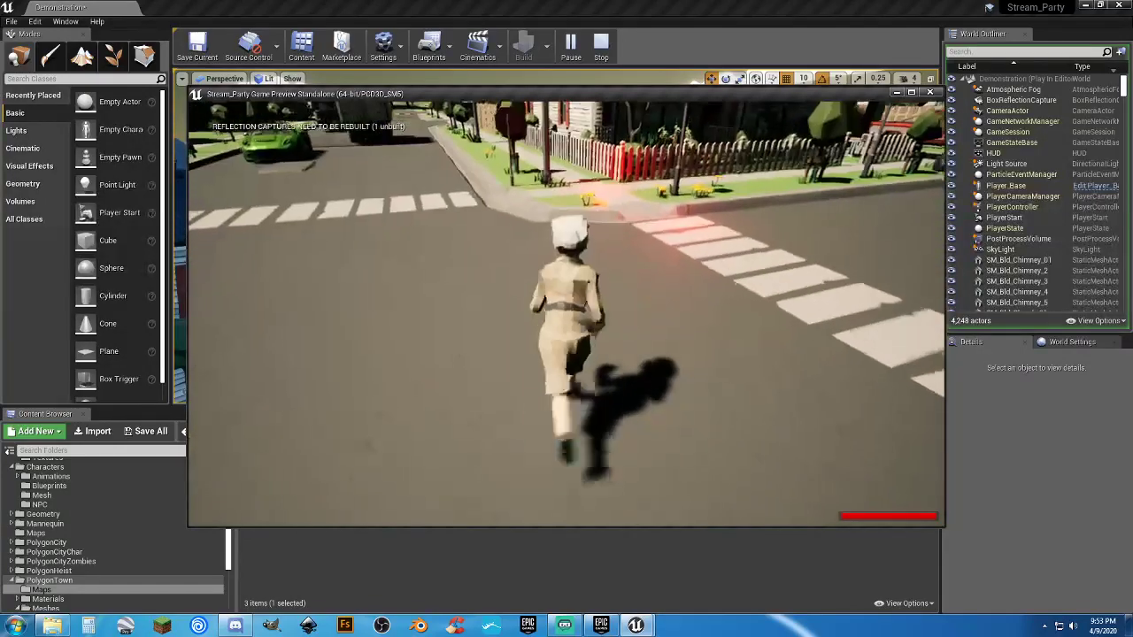
key("w")
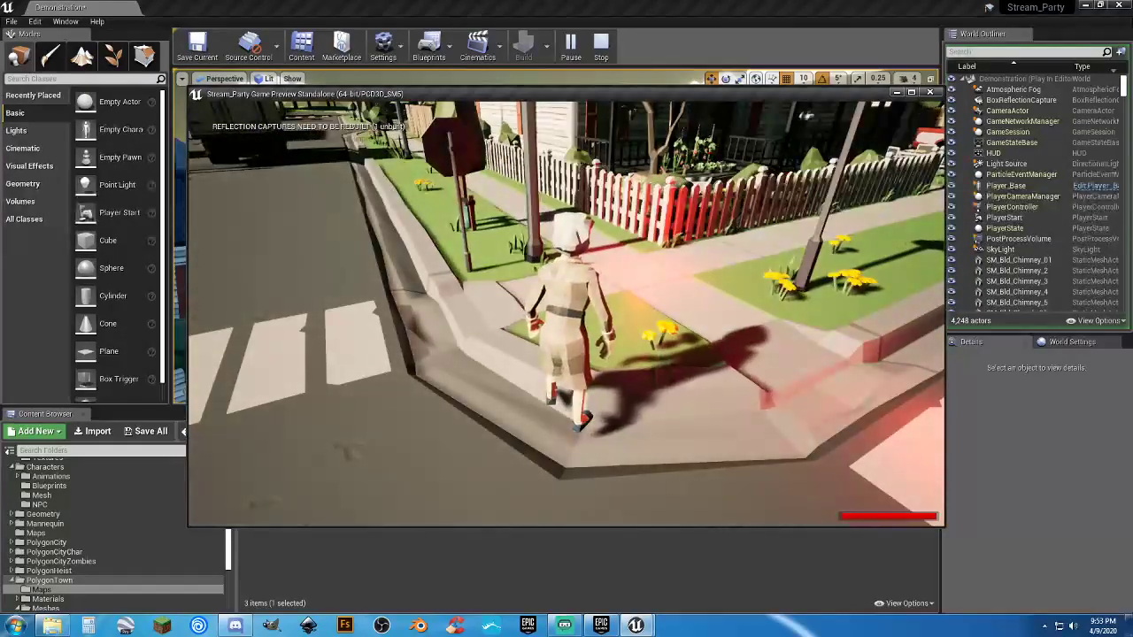
key("w")
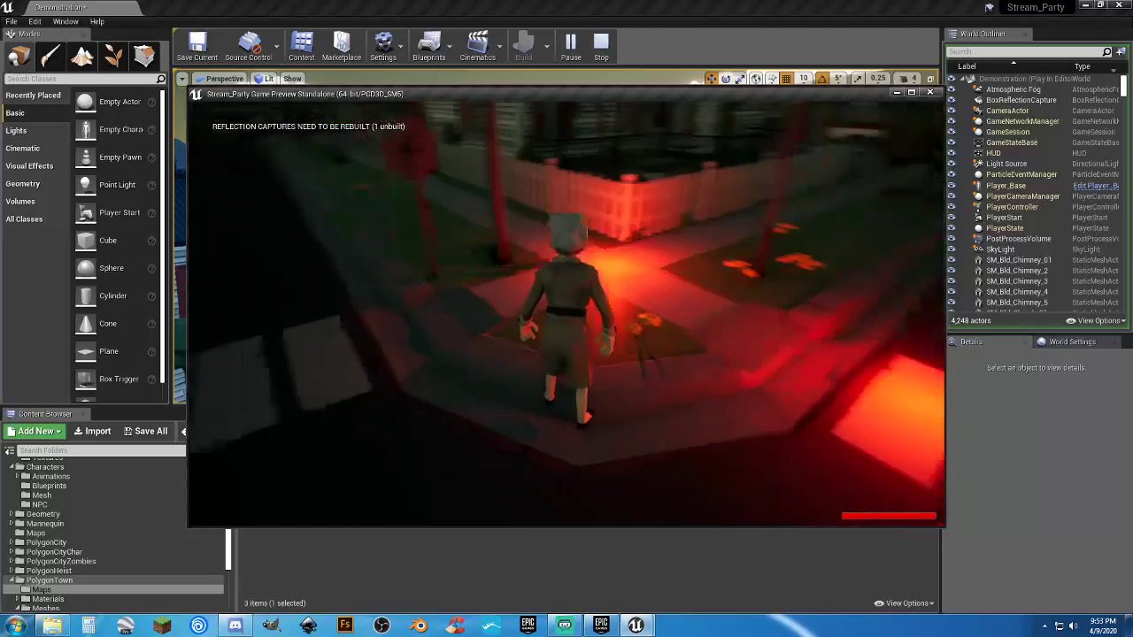
key("w")
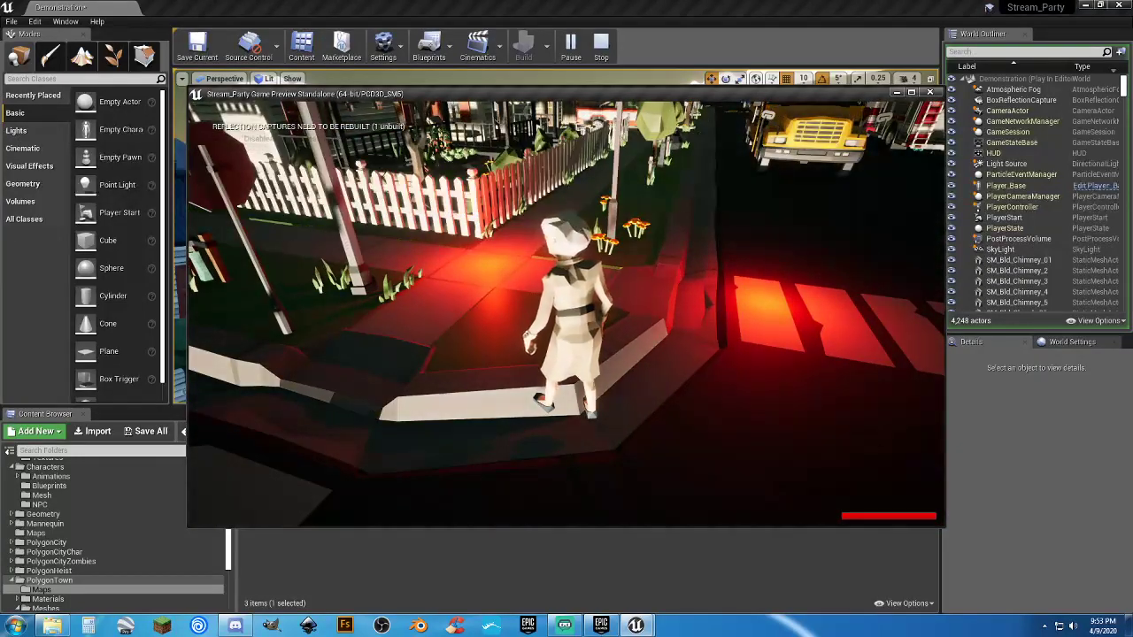
key("s")
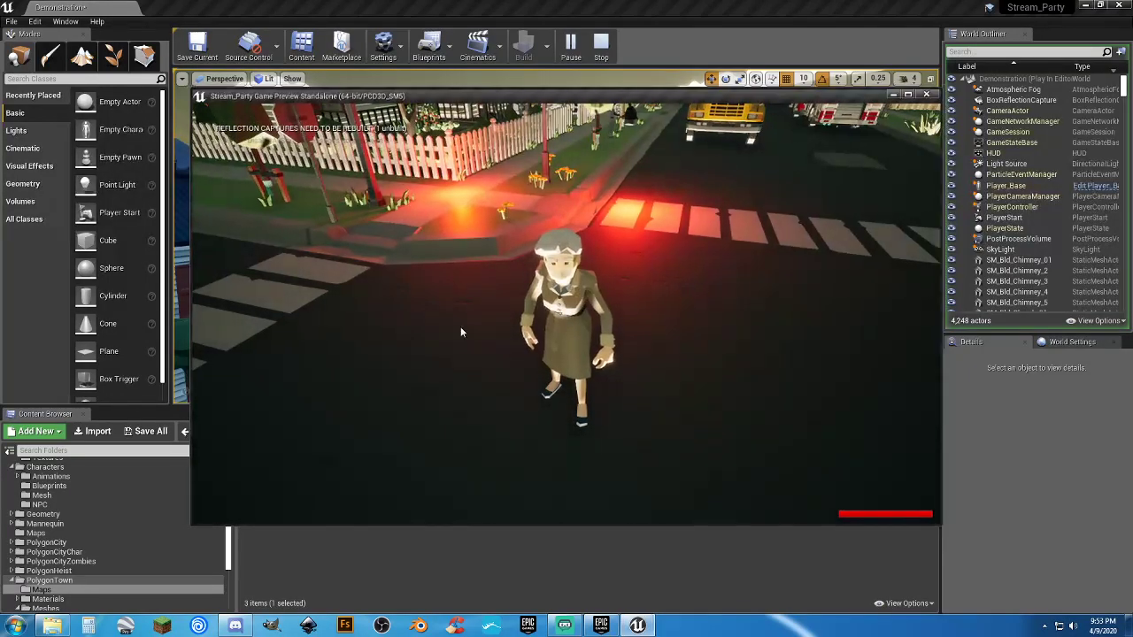
key("Escape")
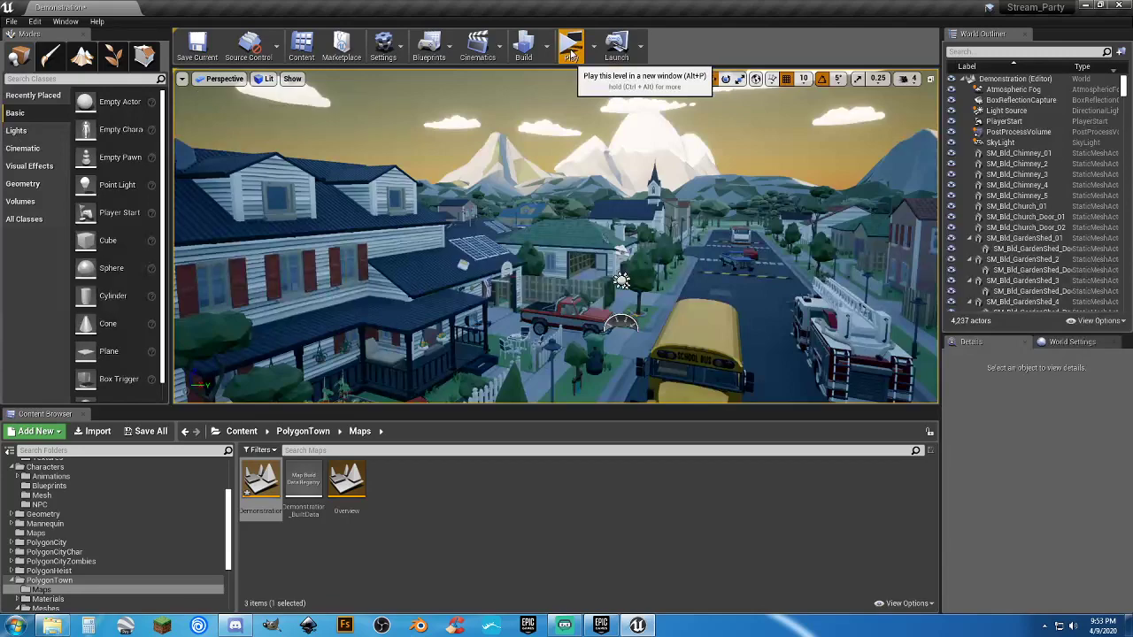
Step: Run a second playtest from night into day, checking the red lights at the crosswalk and sidewalk corner, and end it
key("w")
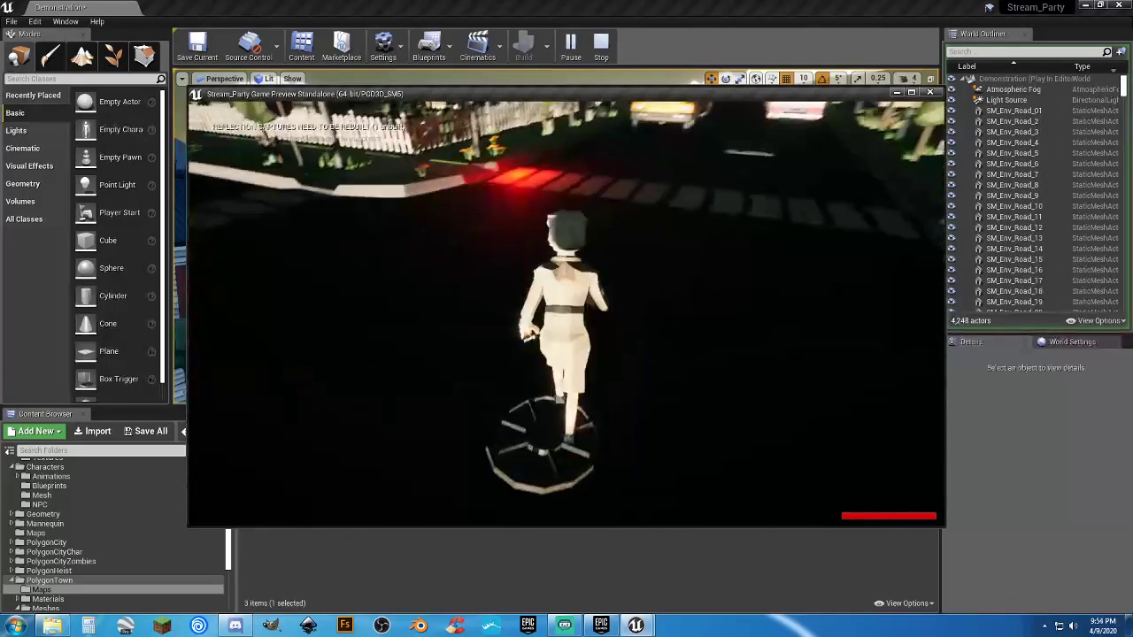
key("a")
key("a")
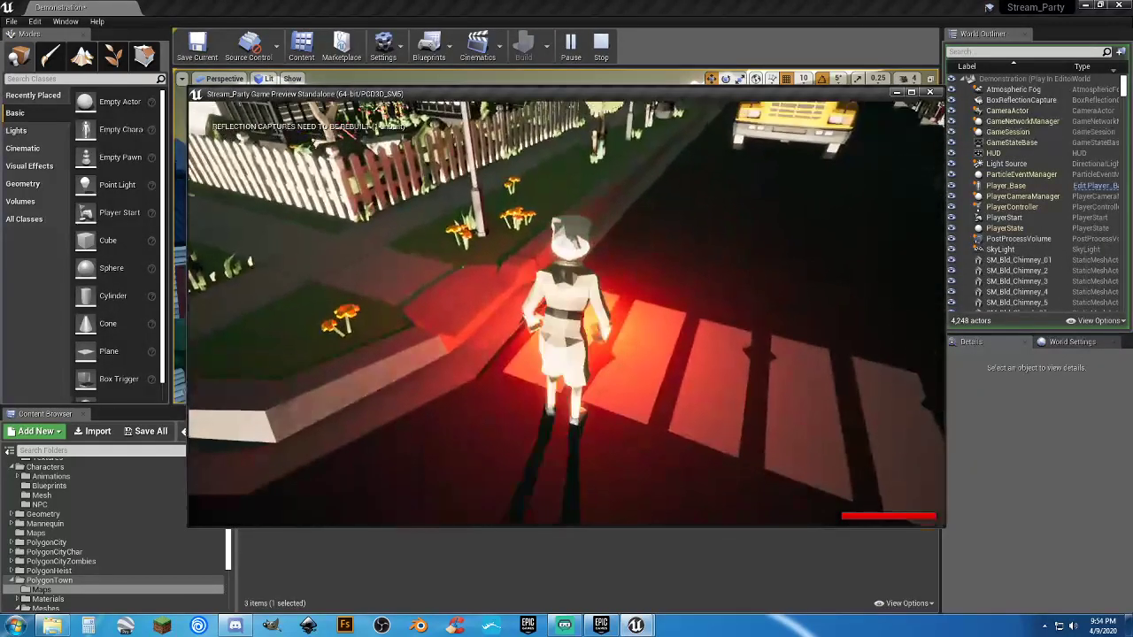
key("a")
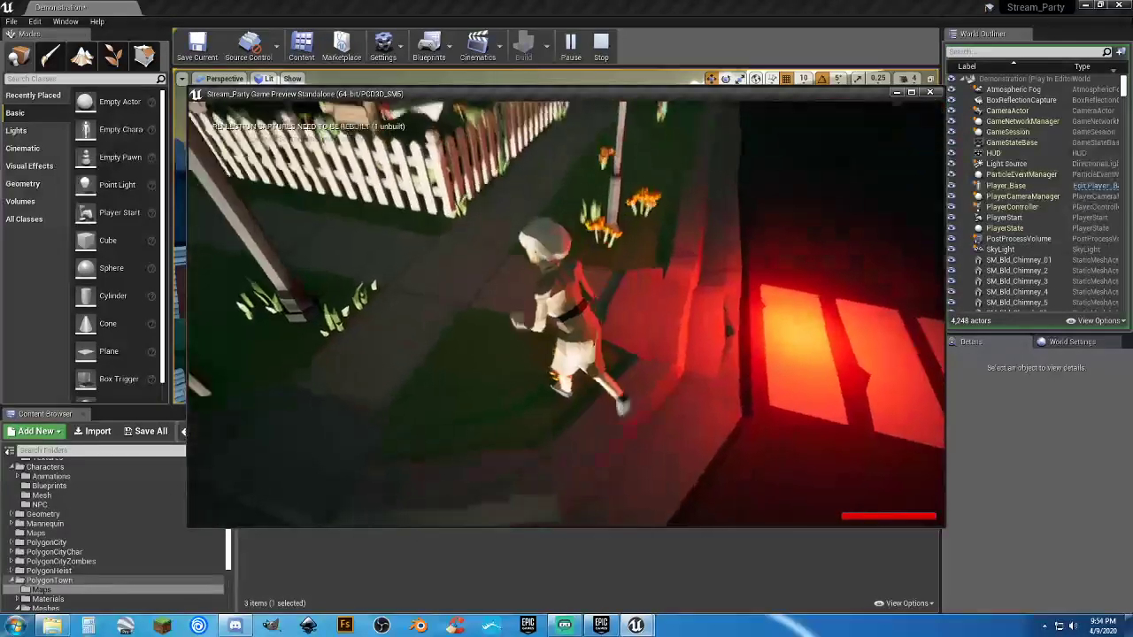
key("w")
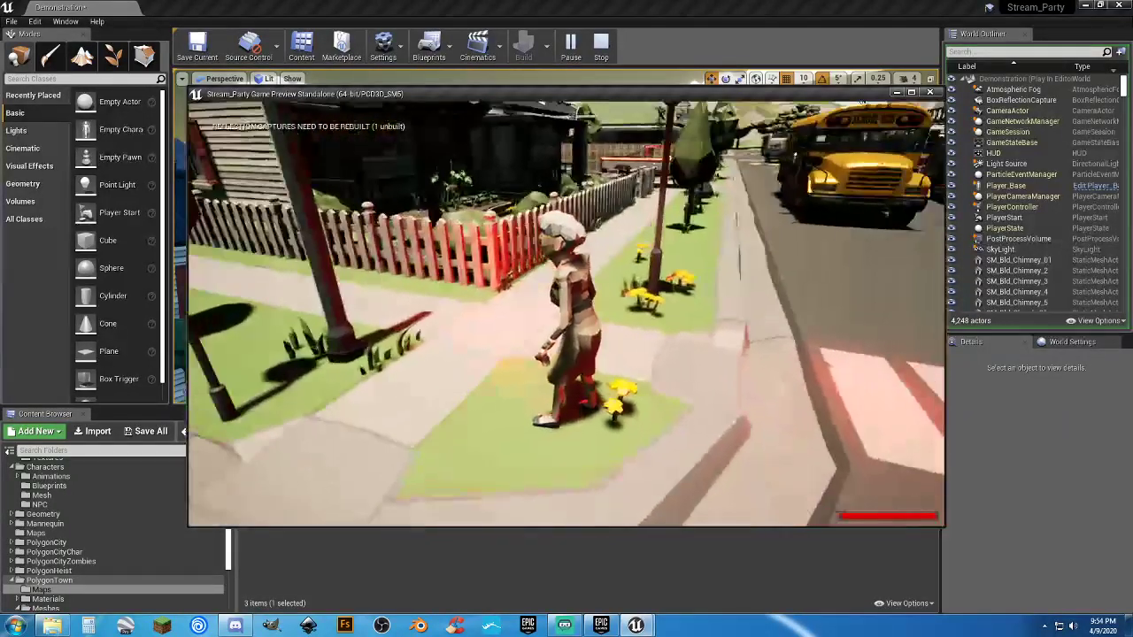
key("Escape")
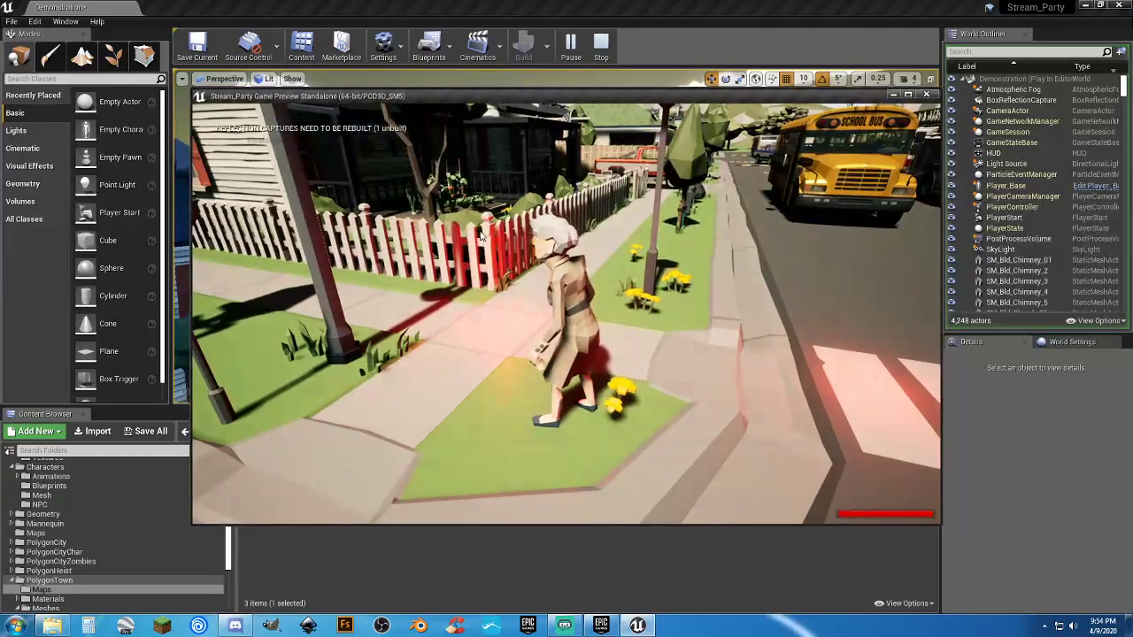
key("Escape")
Step: In the Demonstration level blueprint, set the pitch comparison value to 90, and compile and save the blueprint
left_click(428, 44)
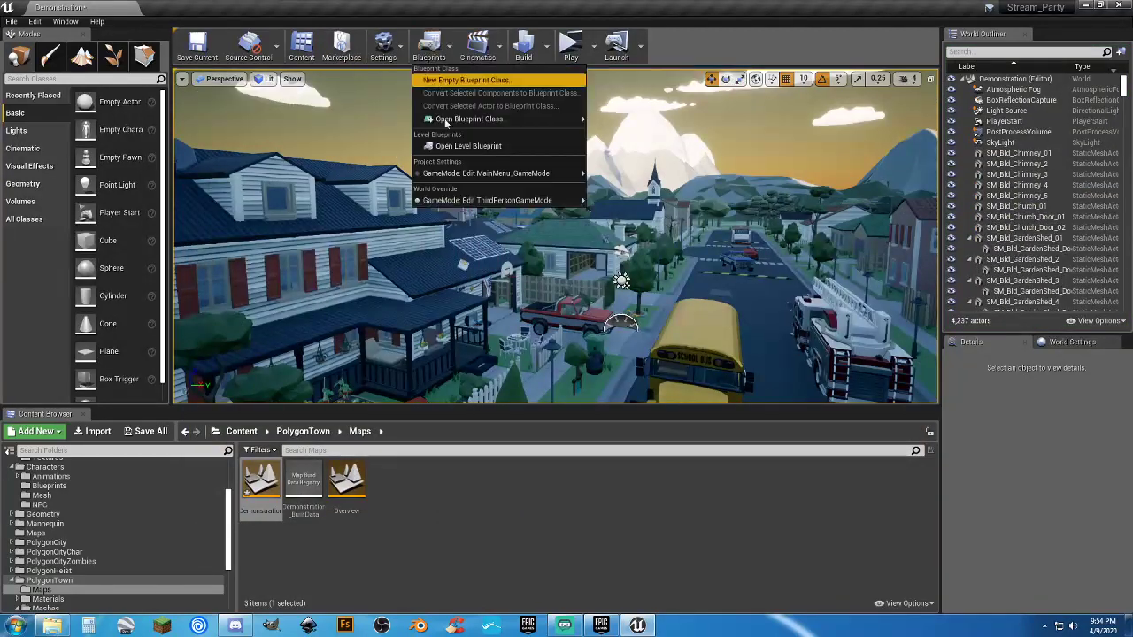
left_click(468, 146)
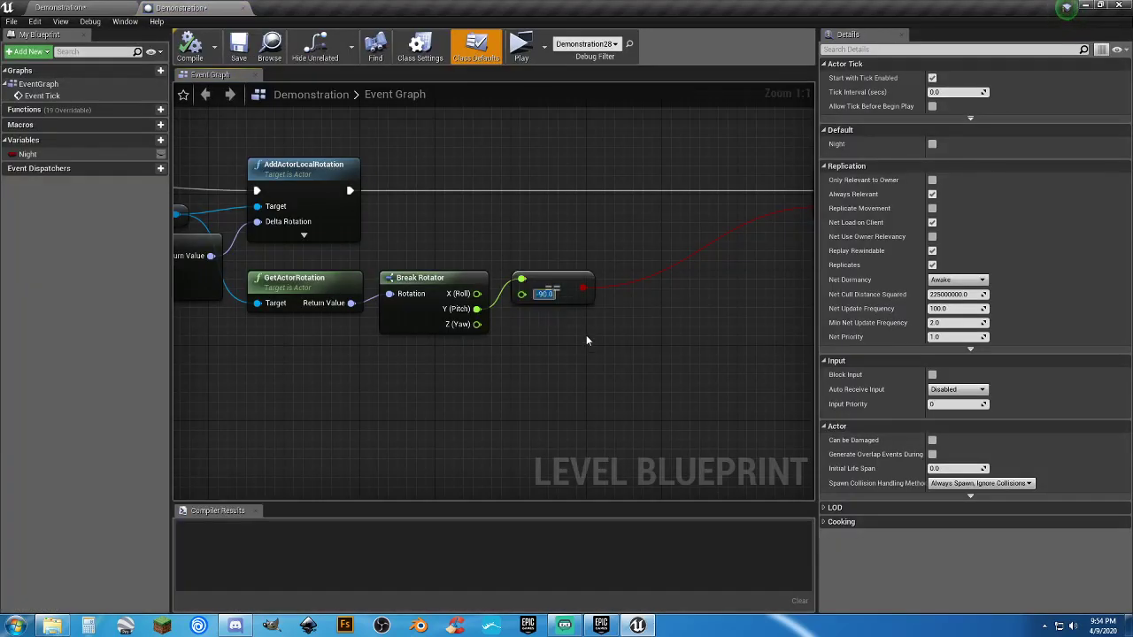
type("90")
key("Return")
left_click(195, 51)
left_click(238, 49)
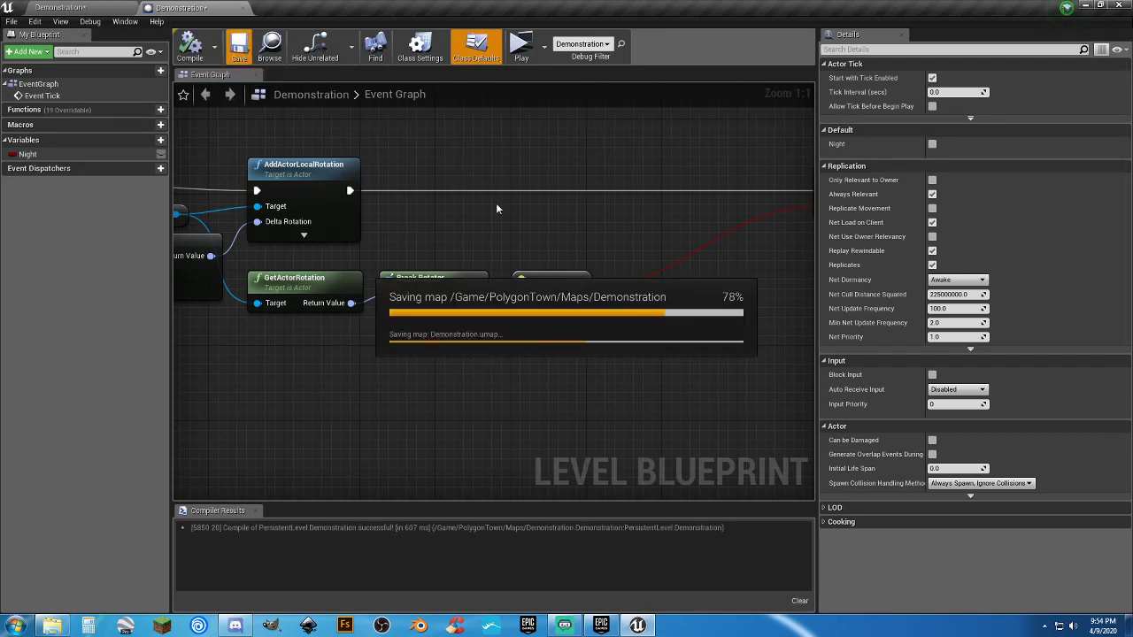
Step: Return to the Demonstration level and delete the TestLight2 actor at the crosswalk
left_click(58, 7)
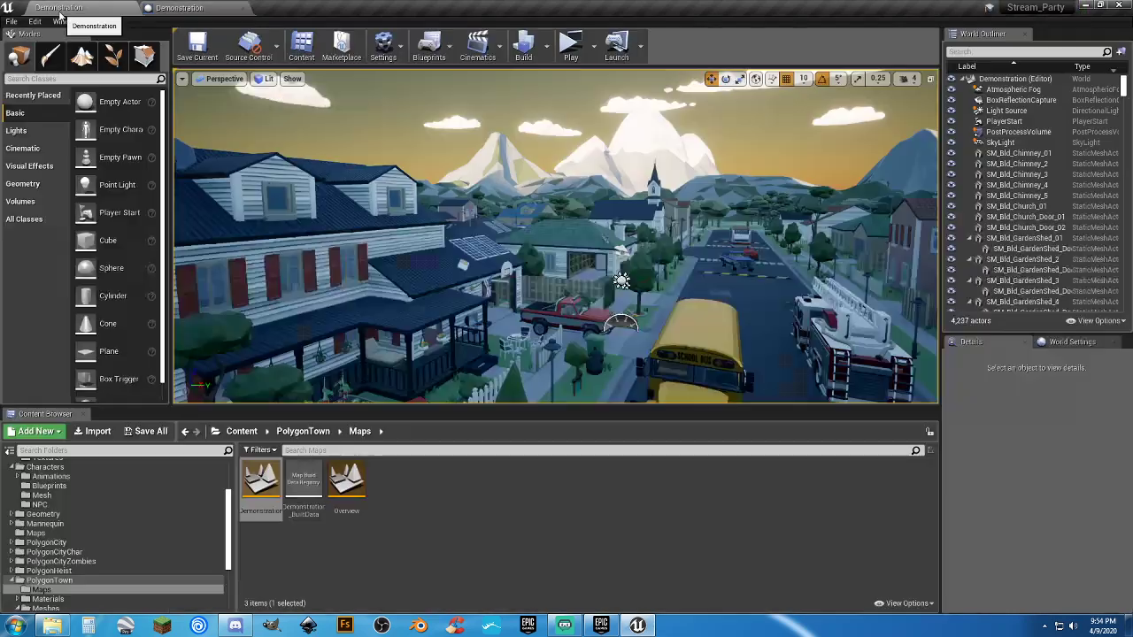
right_click_drag(579, 299, 609, 276)
left_click(608, 277)
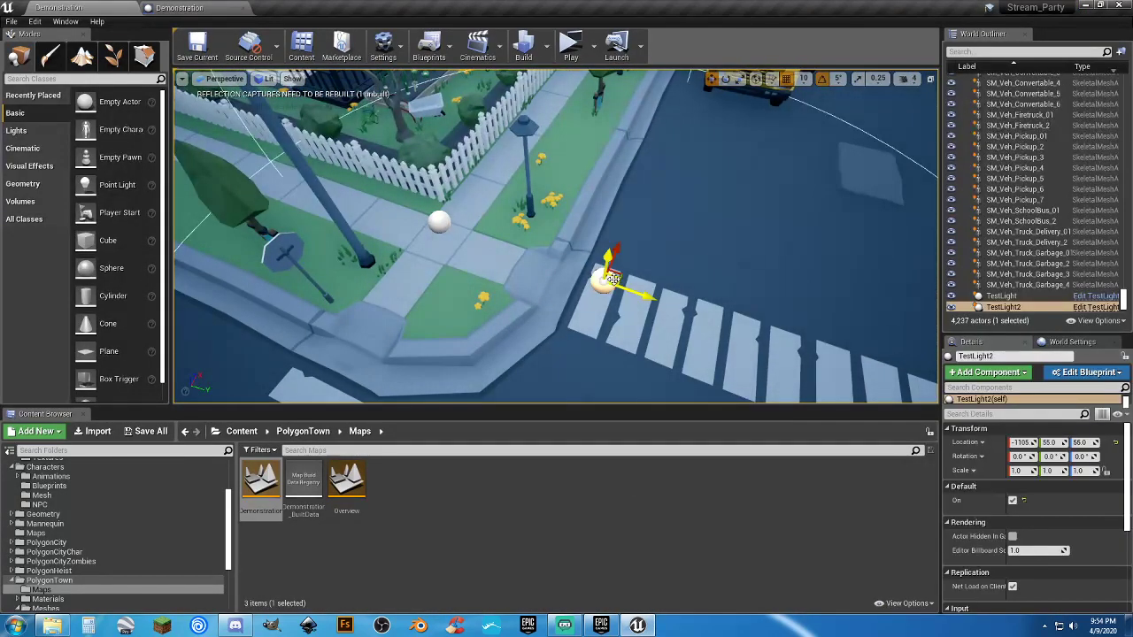
key("Delete")
Step: Frame the sidewalk-corner TestLight and playtest the map from night into day, watching the red light at the corner, and end the preview
left_click(439, 222)
key("f")
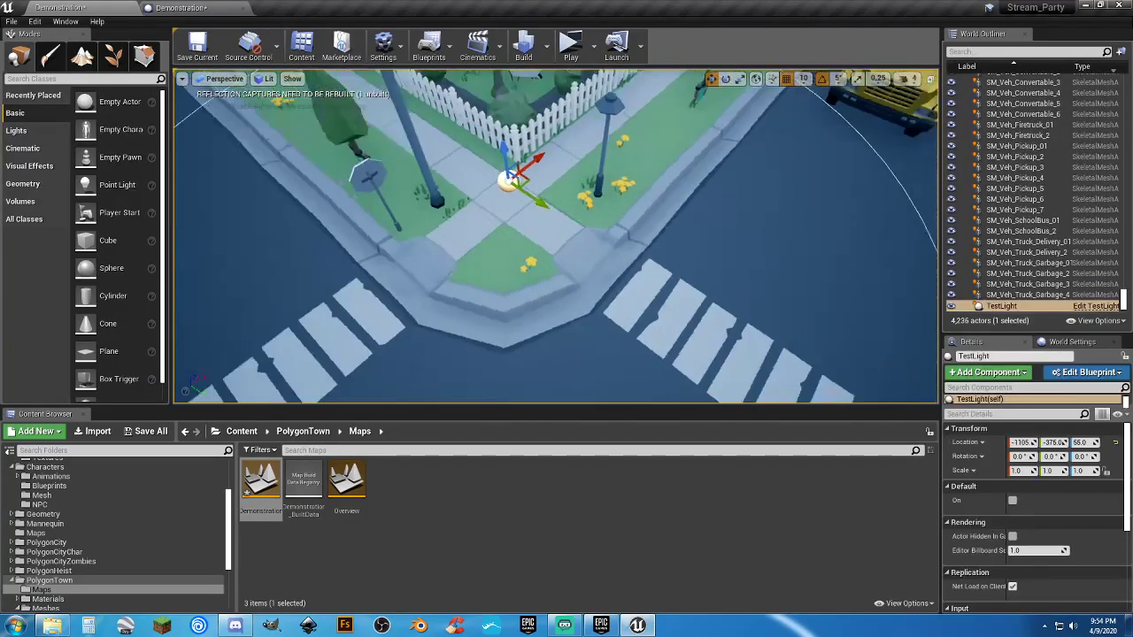
right_click_drag(556, 236, 496, 205)
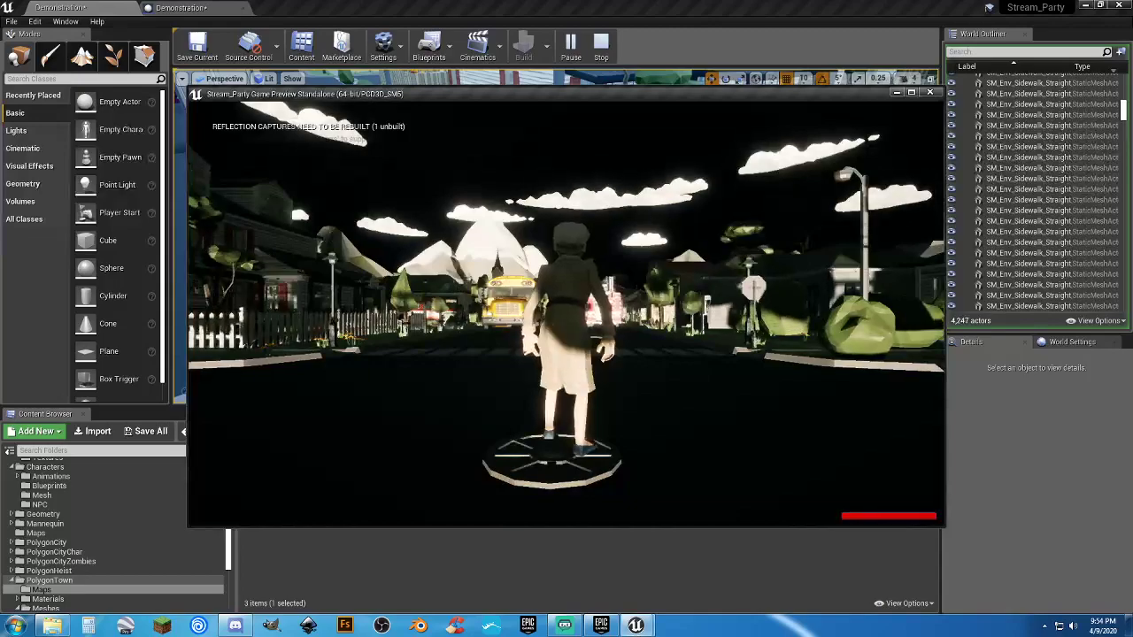
key("w")
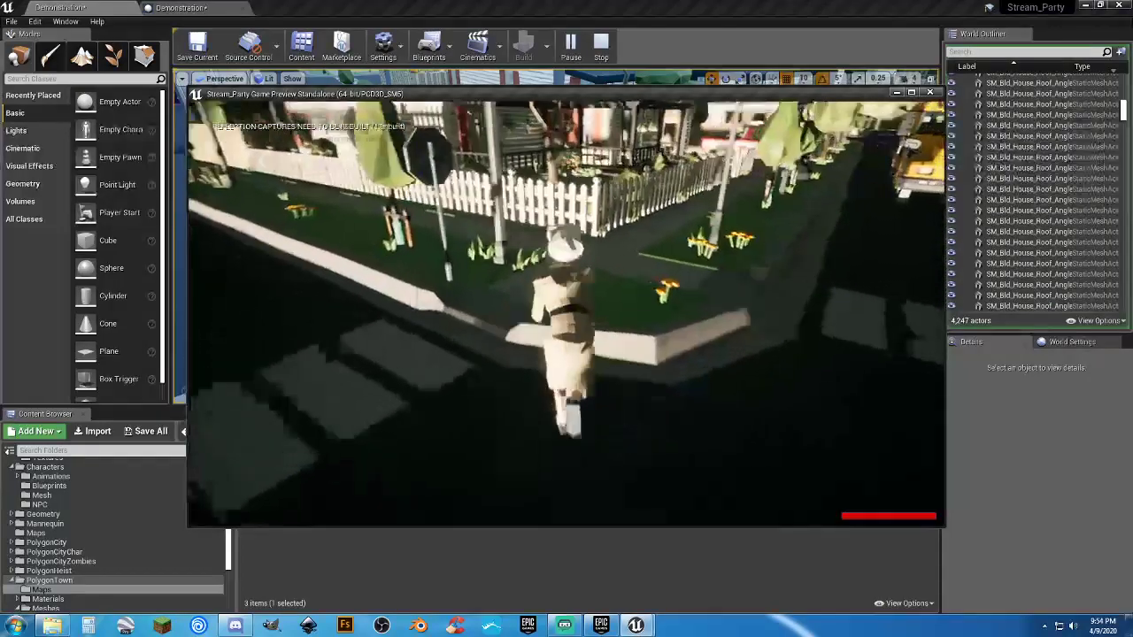
key("w")
key("w")
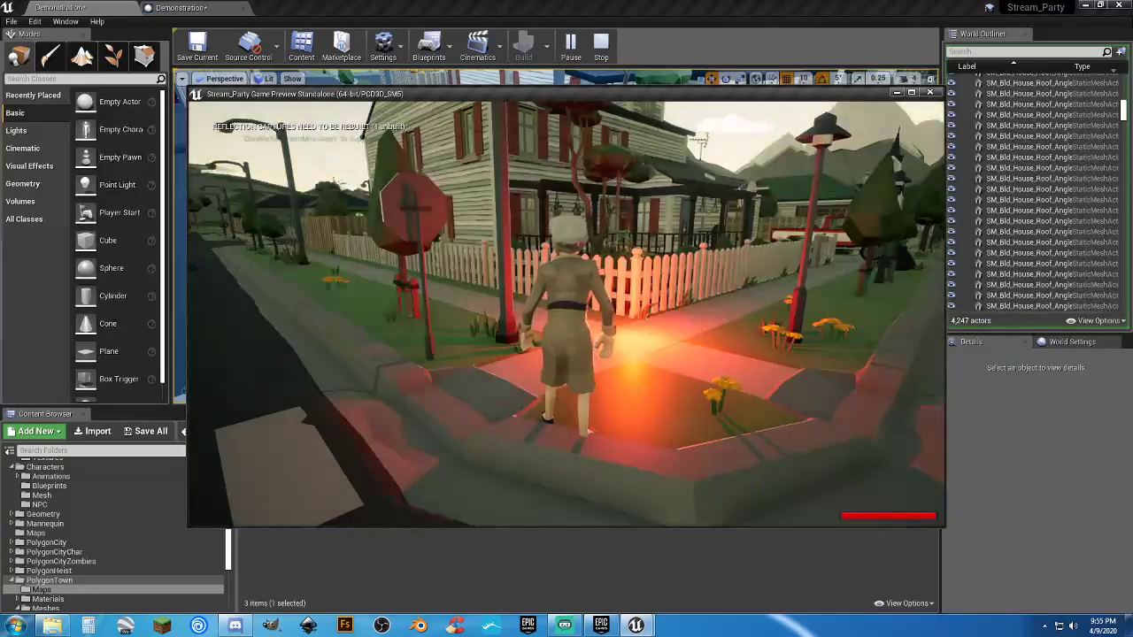
key("s")
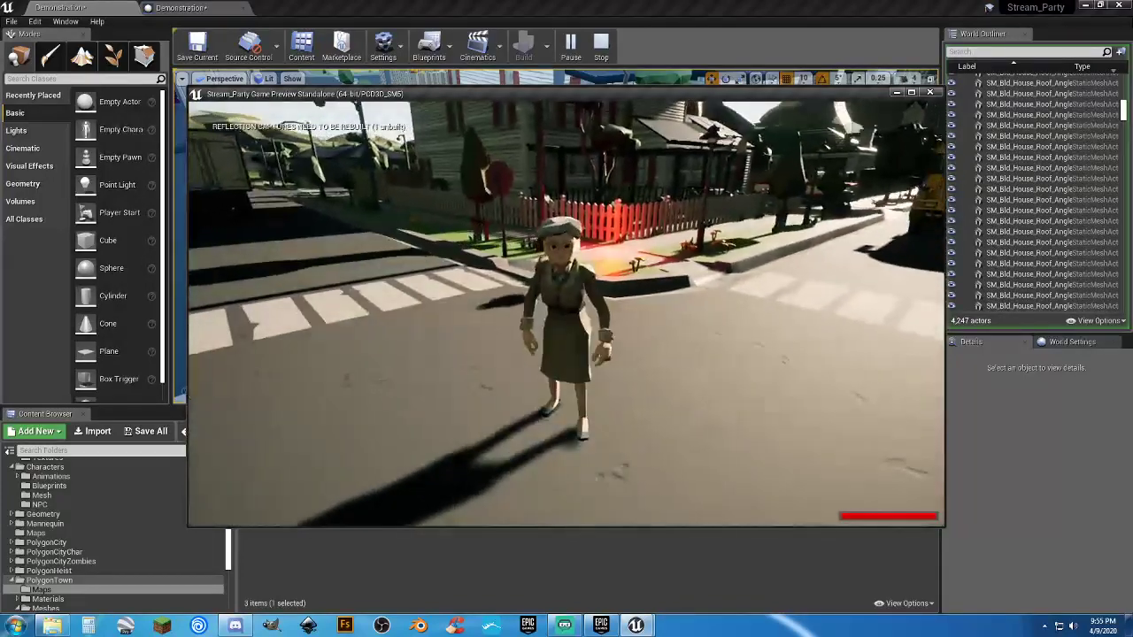
key("Escape")
Step: Review the pitch comparison node in the Demonstration level blueprint and return to the level viewport
left_click(189, 10)
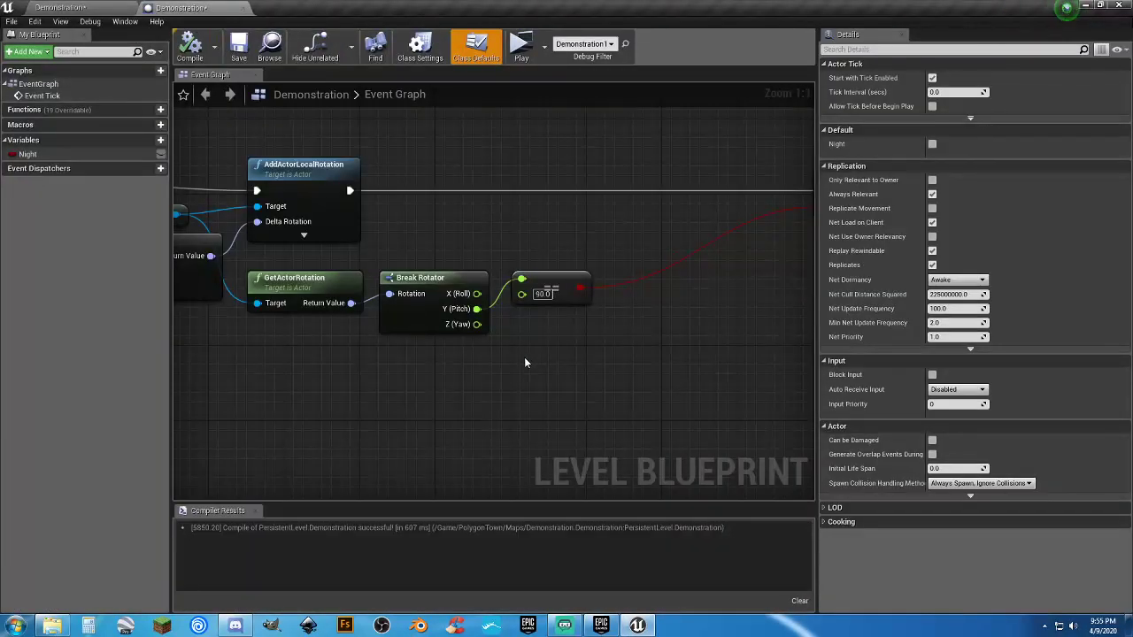
right_click_drag(525, 362, 649, 323)
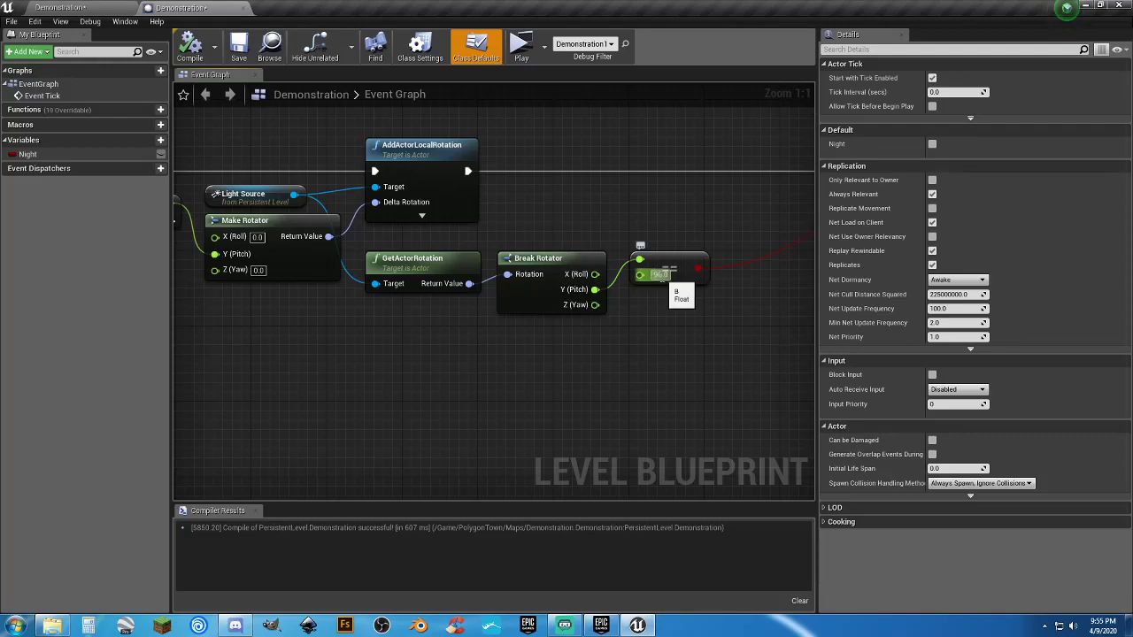
left_click(70, 8)
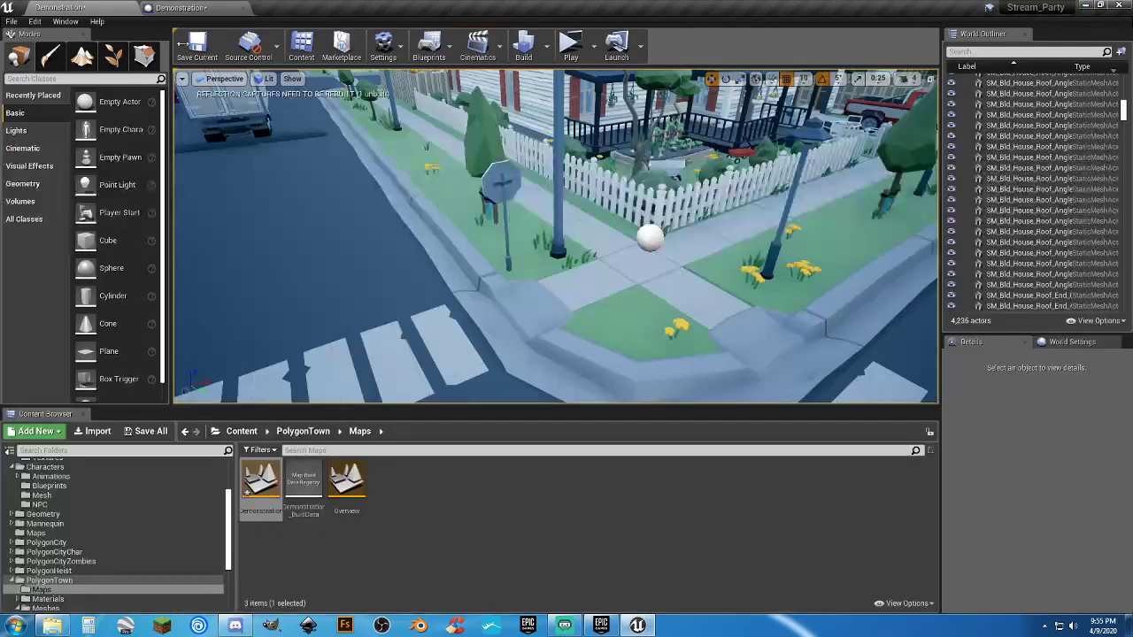
Step: Select the Light Source, undo a trial rotation with the Rotate tool, and set its yaw to 90 degrees
right_click_drag(503, 181, 650, 89)
left_click(604, 172)
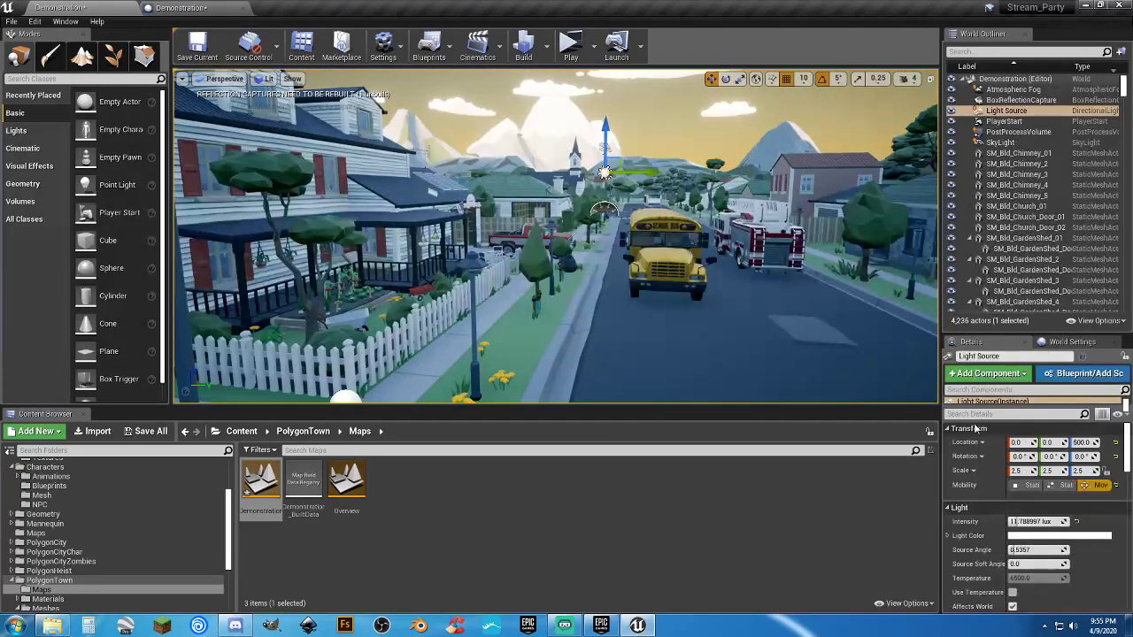
left_click(725, 79)
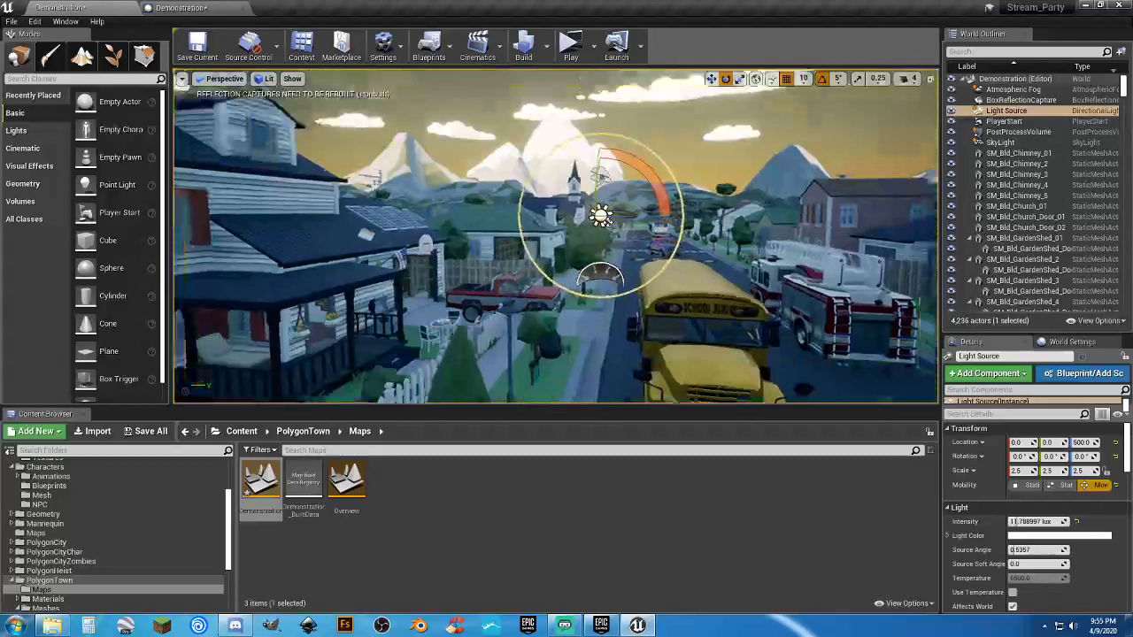
right_click_drag(678, 186, 692, 241)
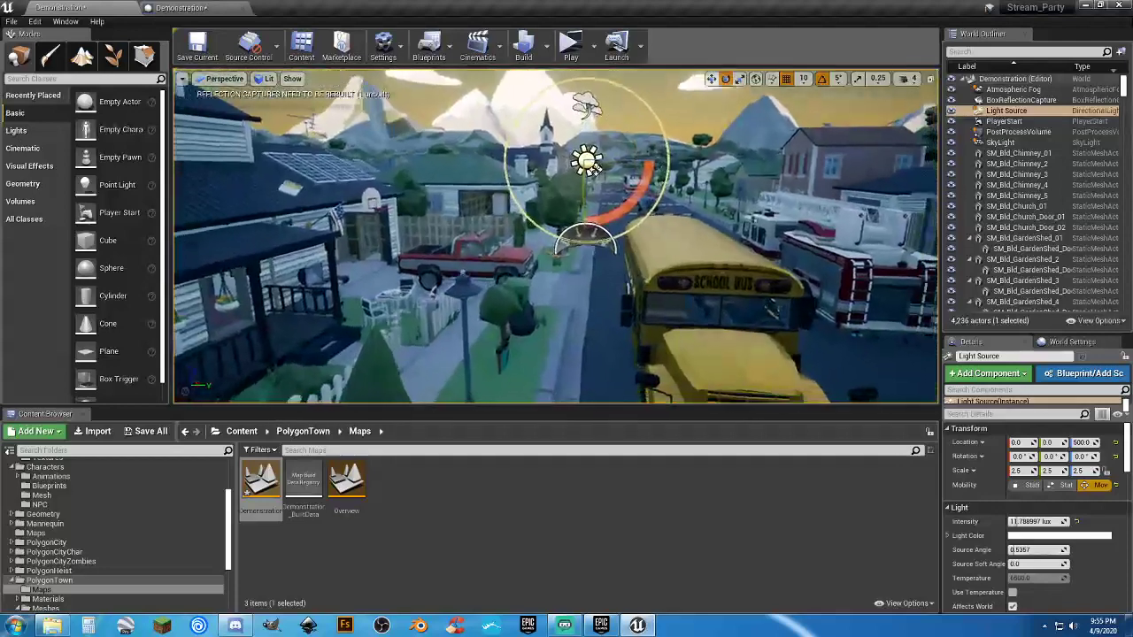
mouse_move(652, 175)
left_mouse_down()
mouse_move(596, 168)
mouse_move(651, 179)
left_mouse_up()
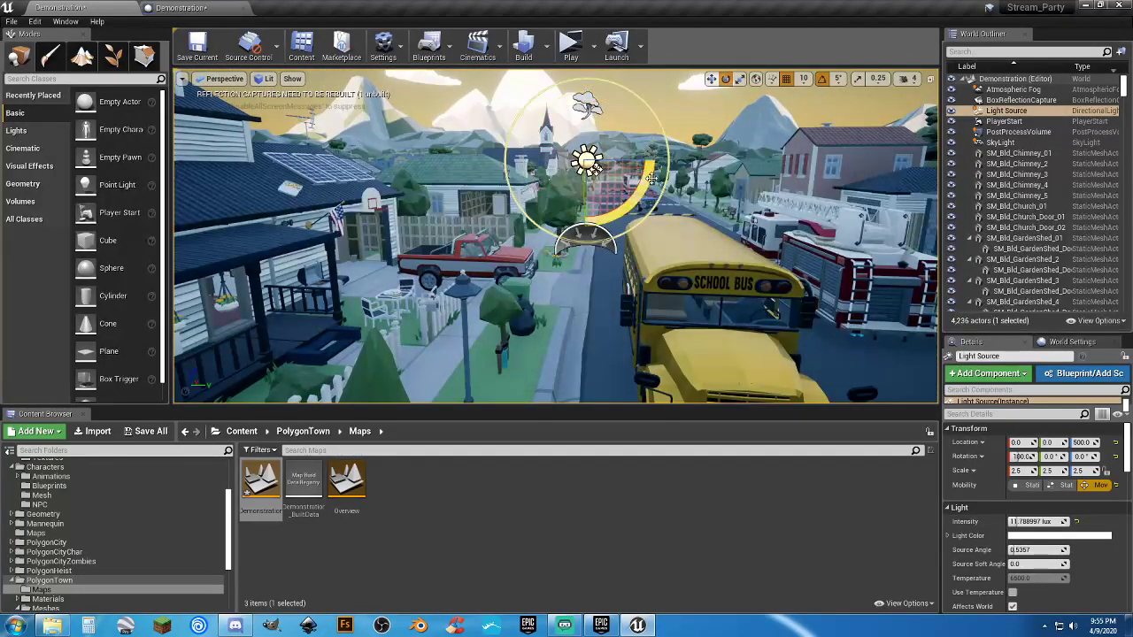
key("ctrl+z")
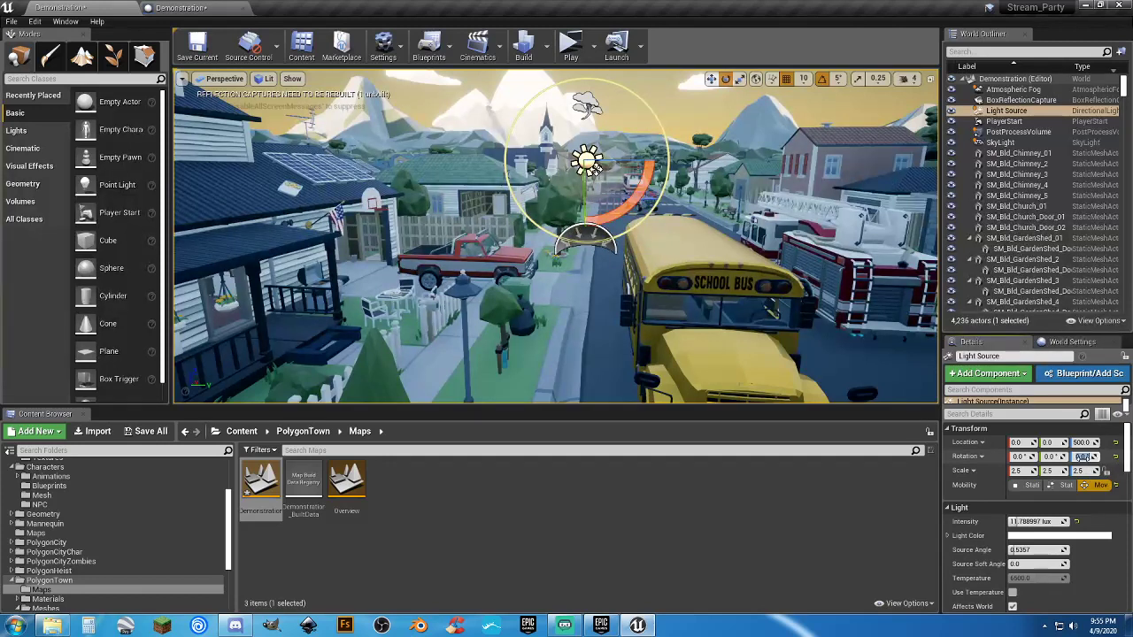
key("Return")
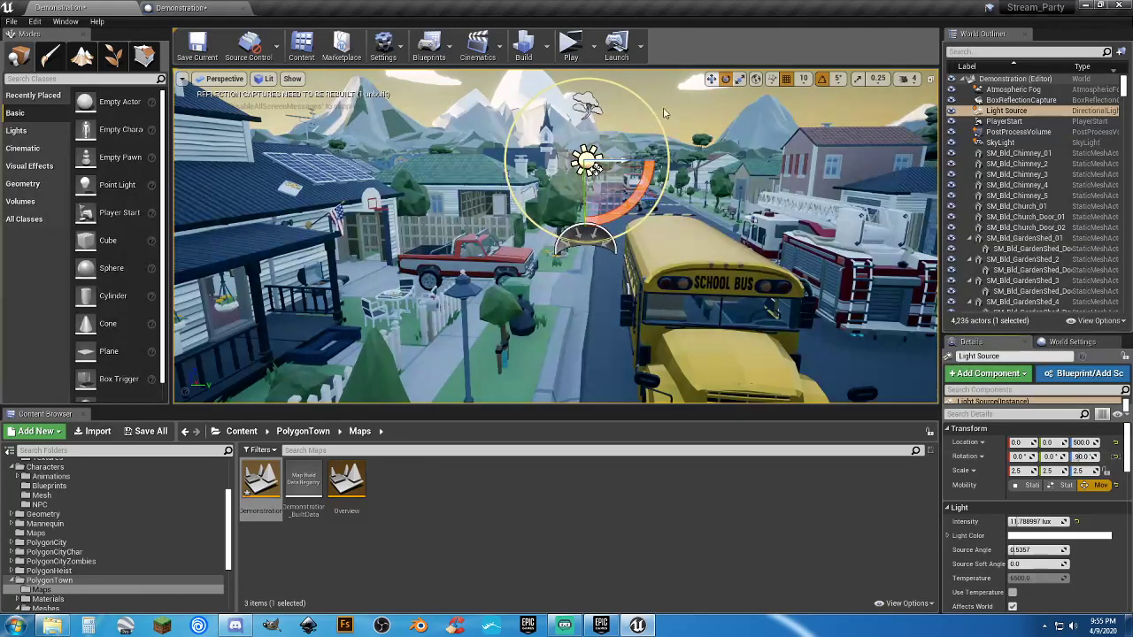
Step: Playtest the map through a full day-night cycle, watching the sun shadows and the red light at the sidewalk corner, and end the preview
left_click(571, 44)
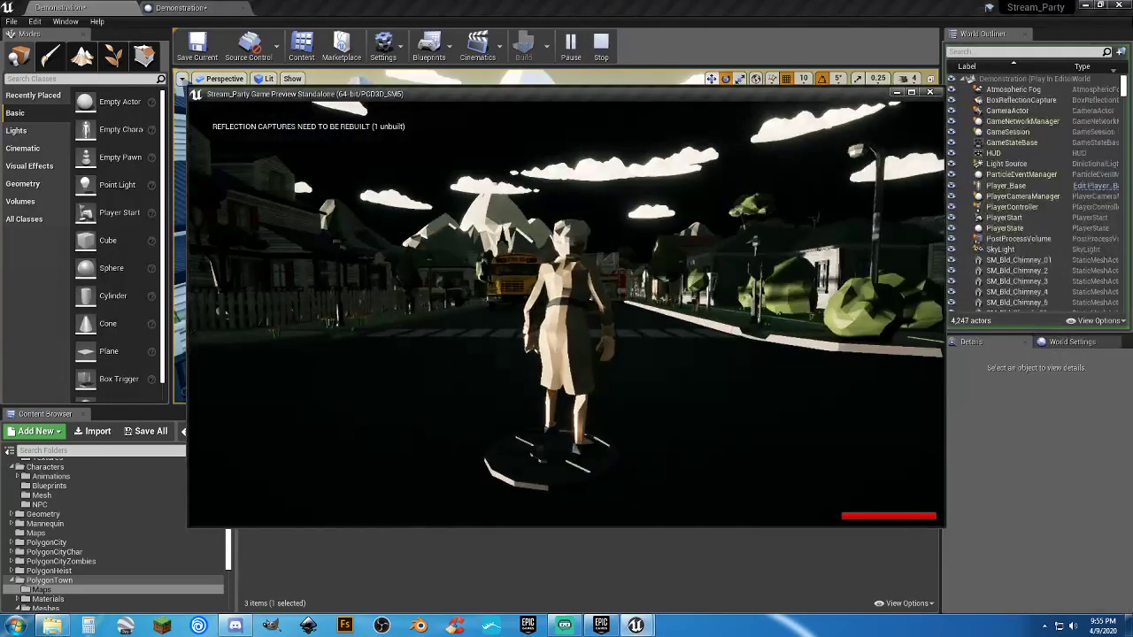
key("w")
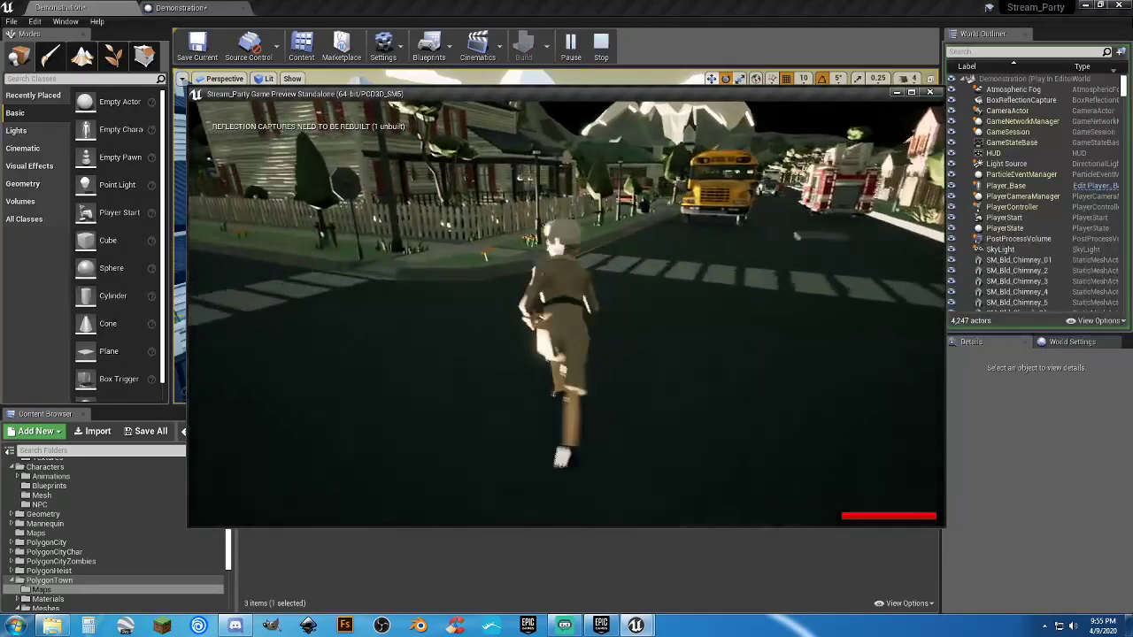
key("w")
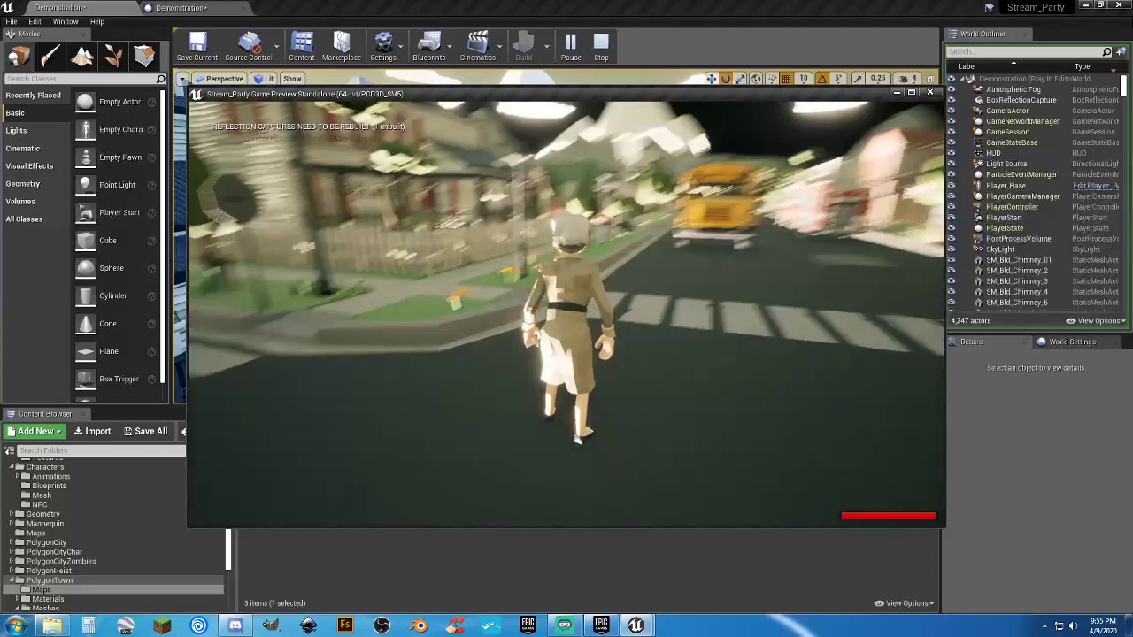
key("w")
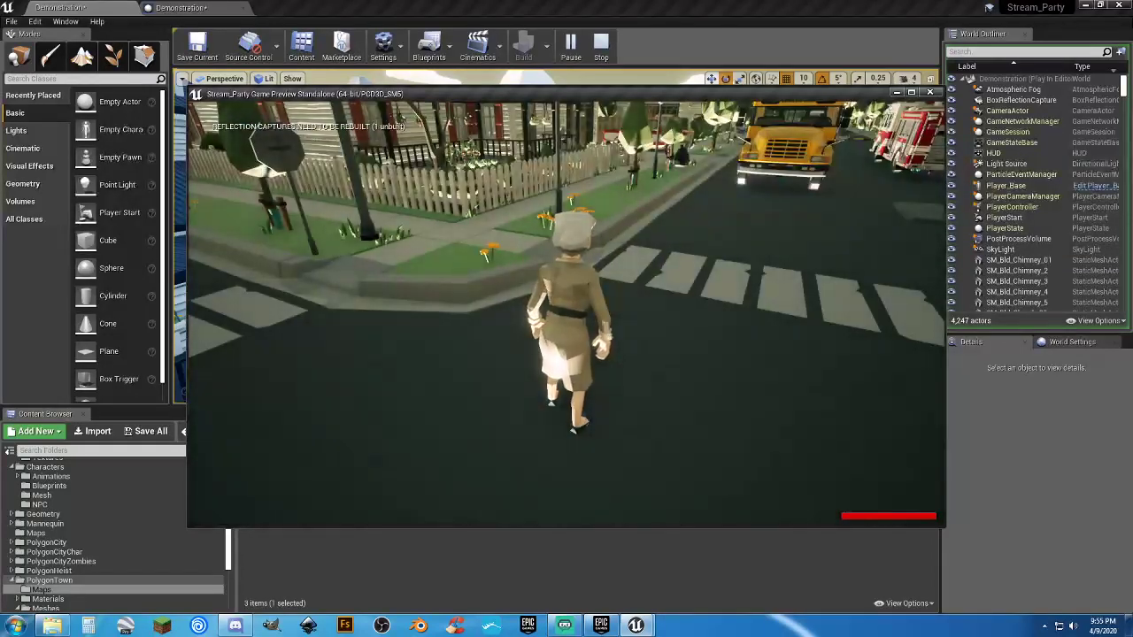
key("w")
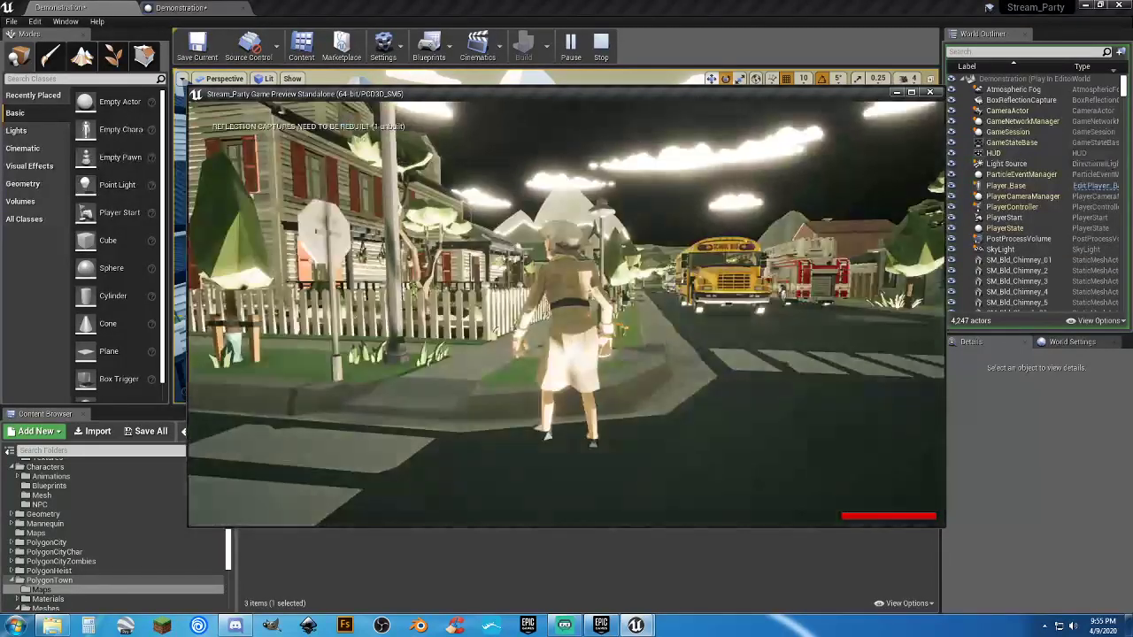
key("w")
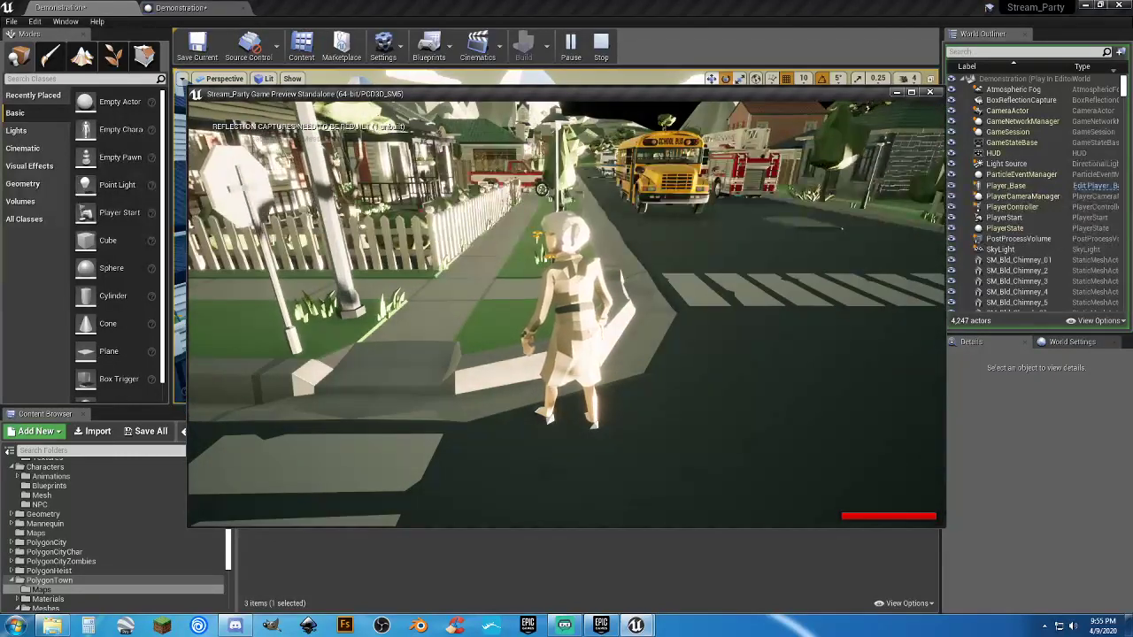
key("w")
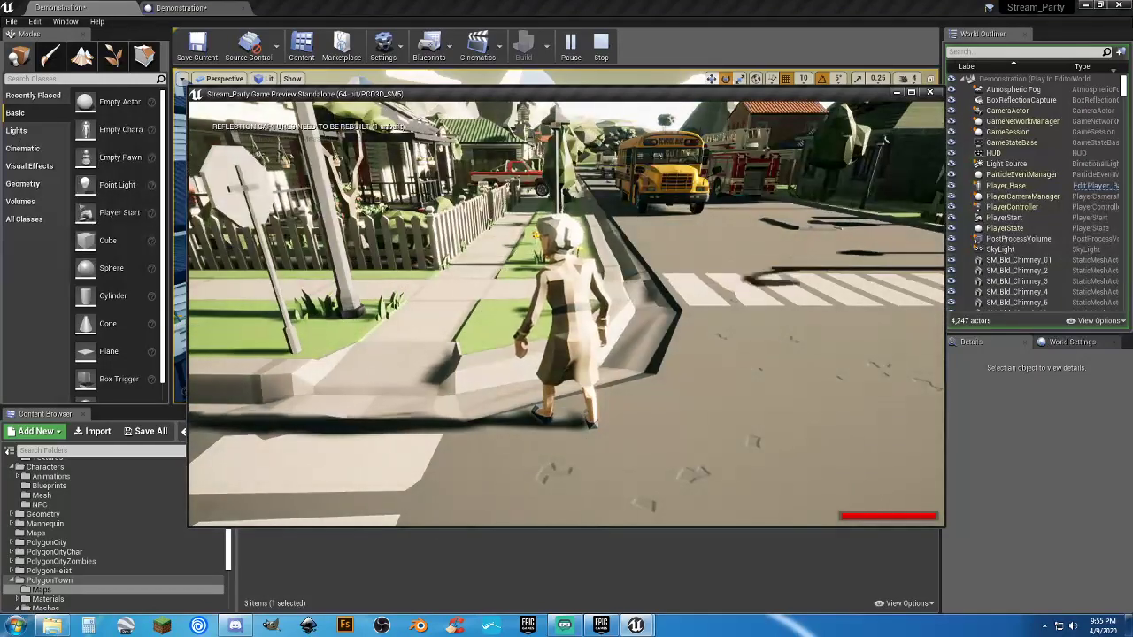
key("w")
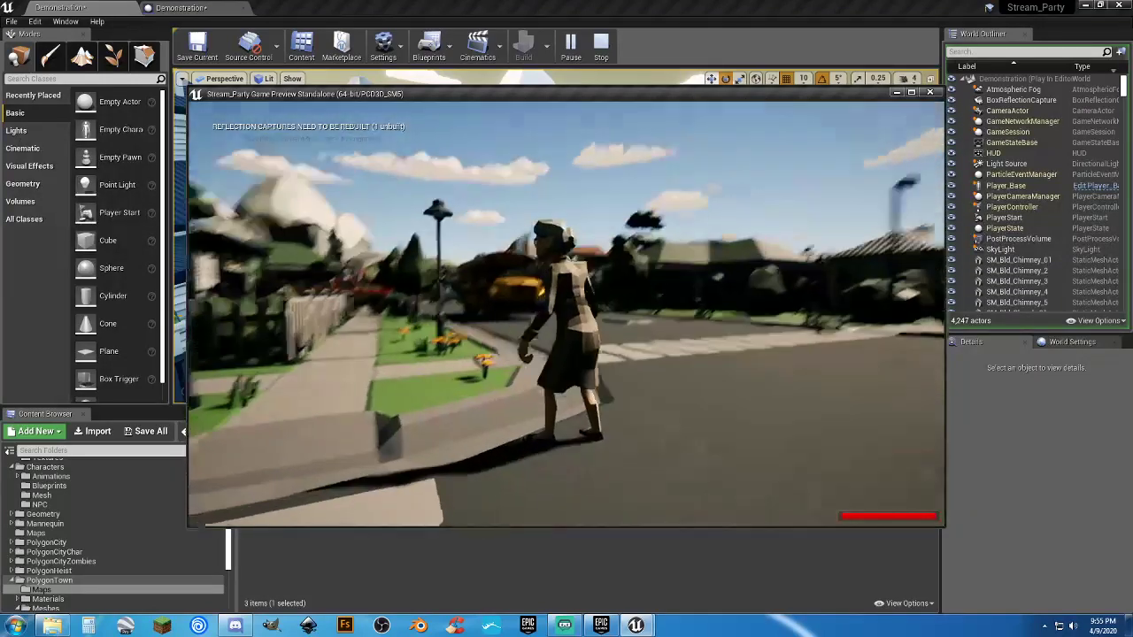
key("w")
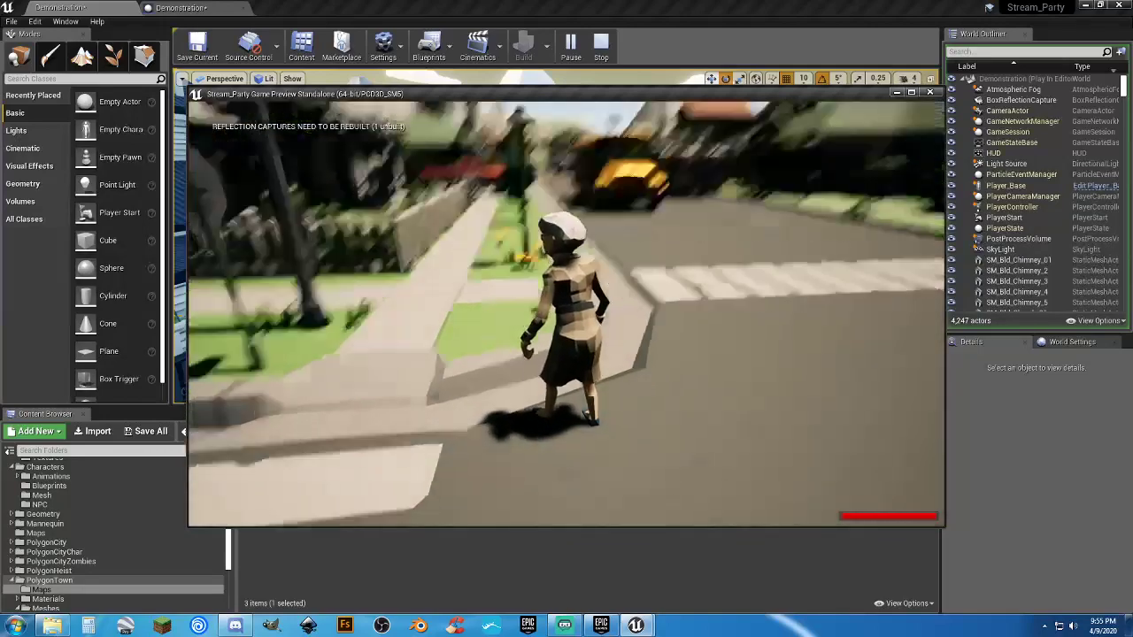
key("w")
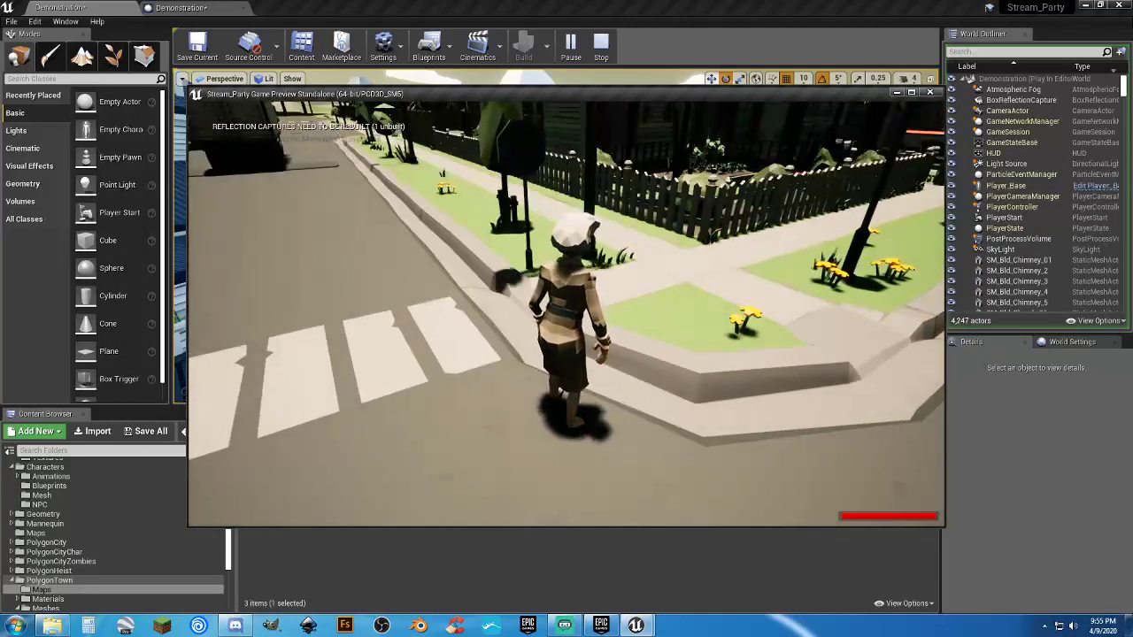
key("d")
key("space")
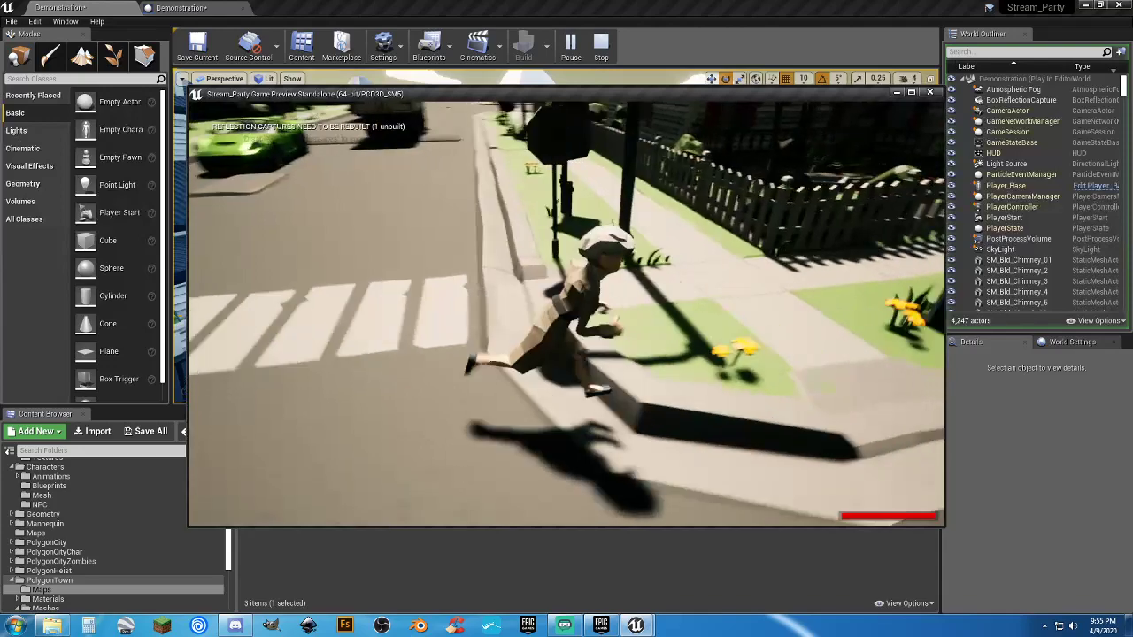
key("w")
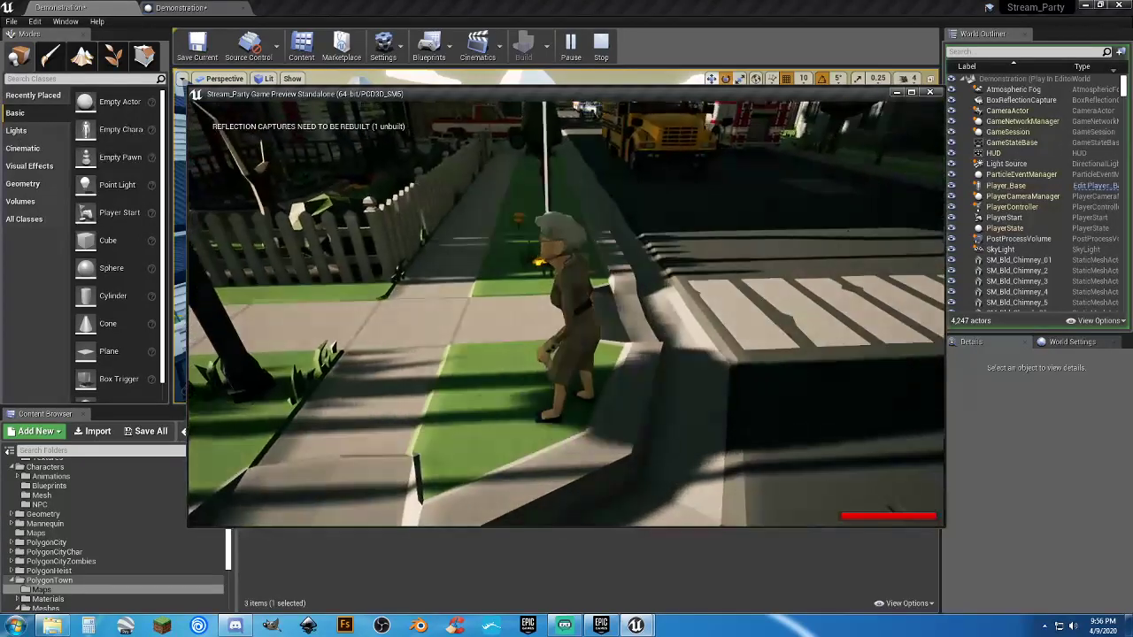
key("w")
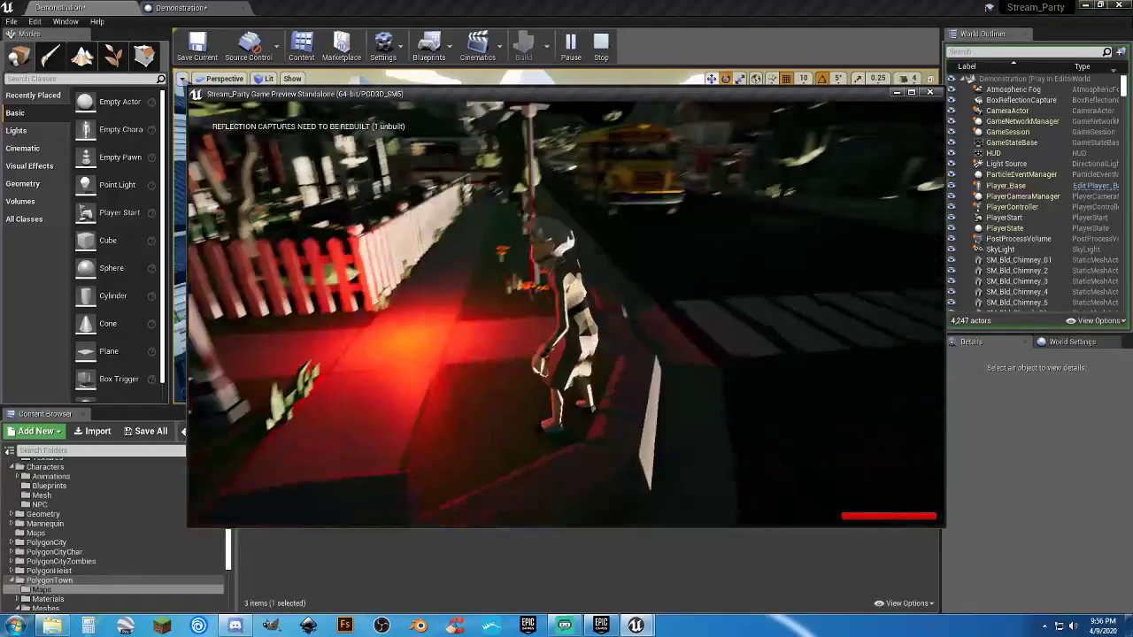
key("Escape")
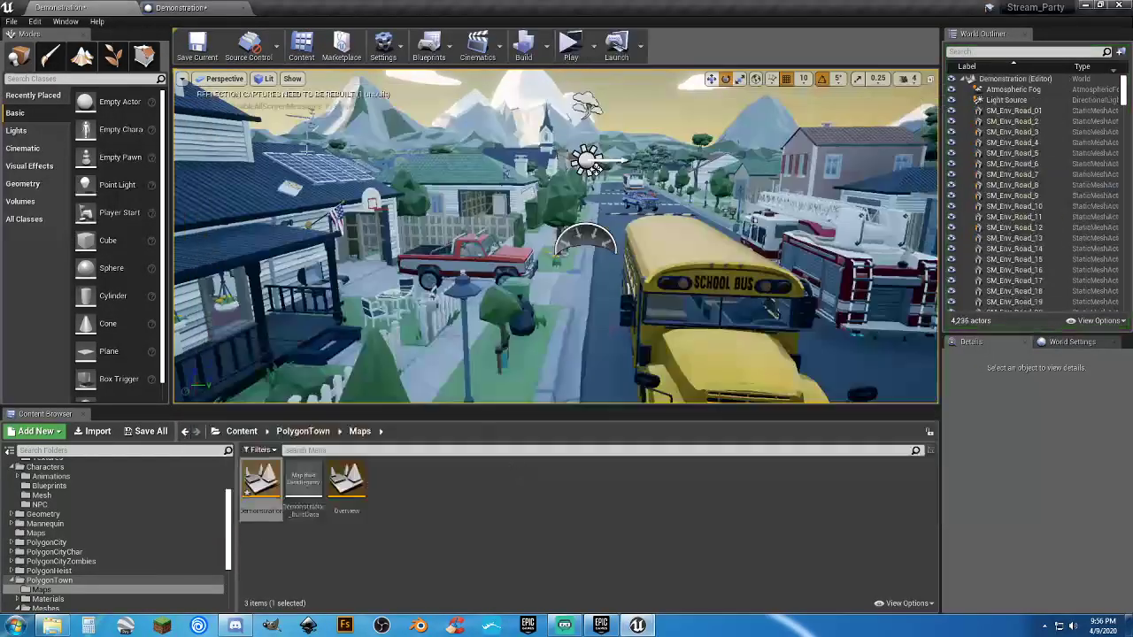
Step: Recheck the Light Source's Break Rotator pitch output and its comparison in the level blueprint, and go back to the level
left_click(182, 7)
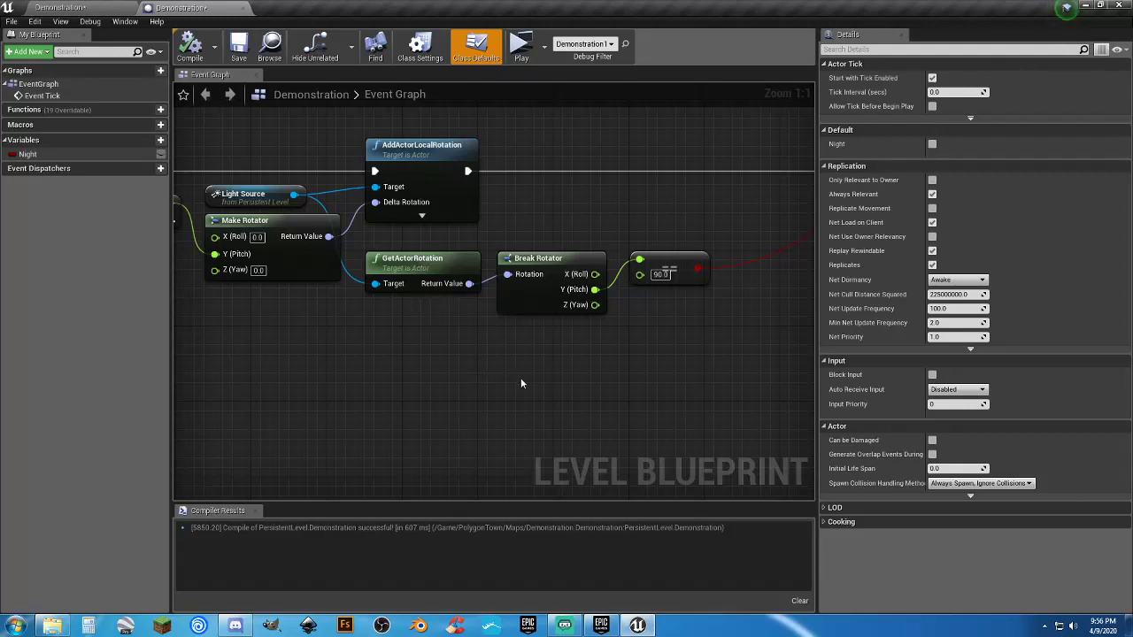
right_click_drag(660, 333, 629, 339)
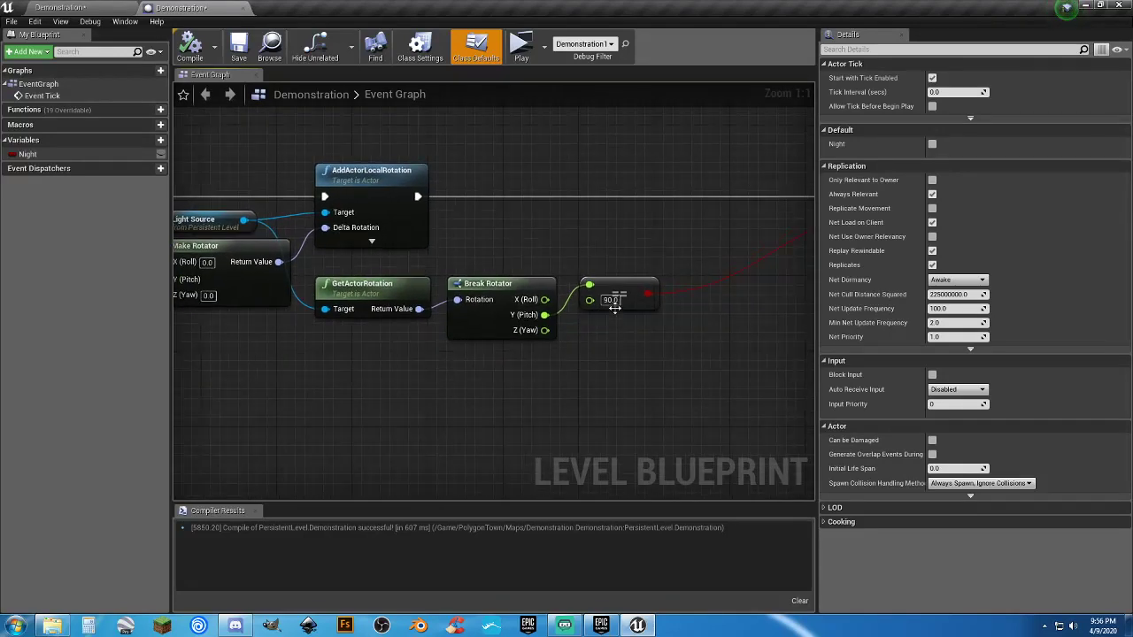
left_click(110, 13)
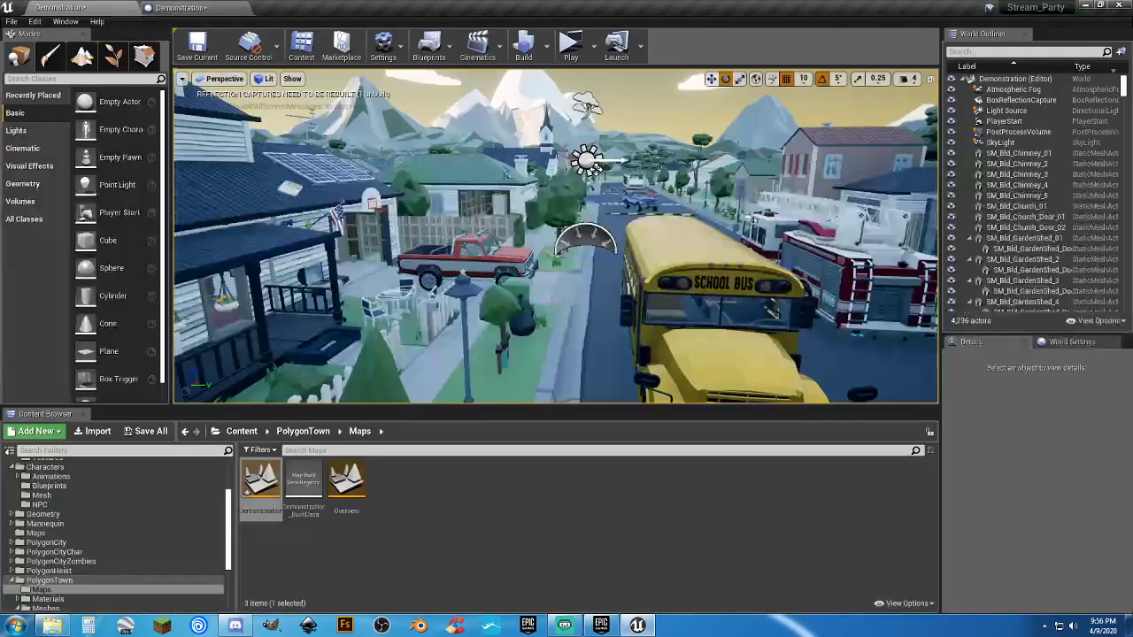
Step: Select the Light Source in the Demonstration level and set its roll rotation to 90 degrees
left_click(1066, 341)
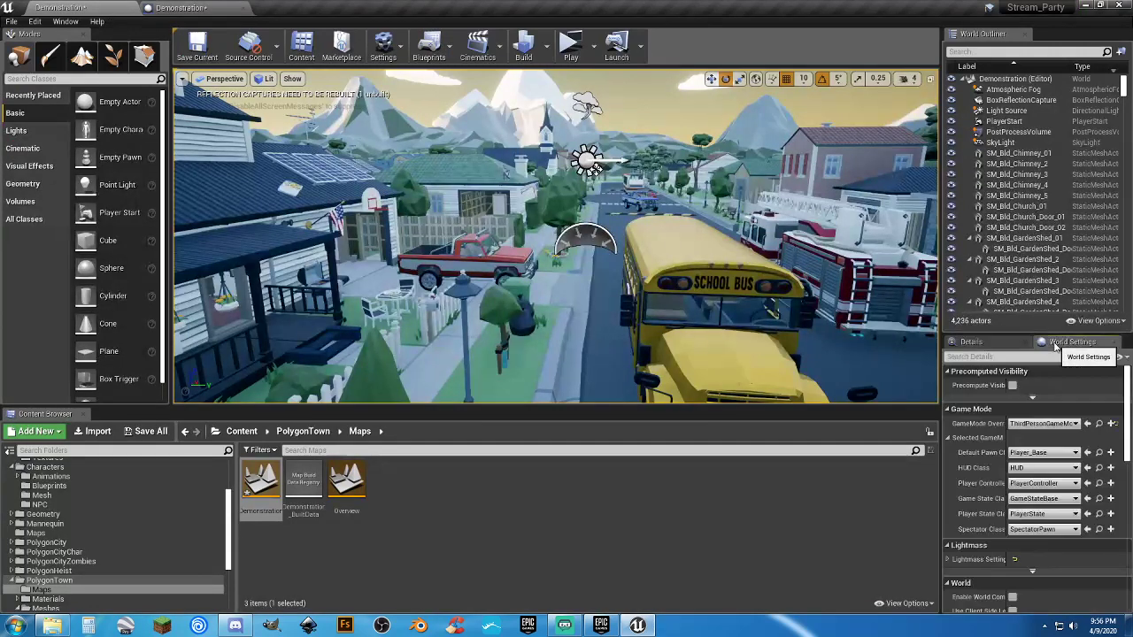
left_click(1009, 342)
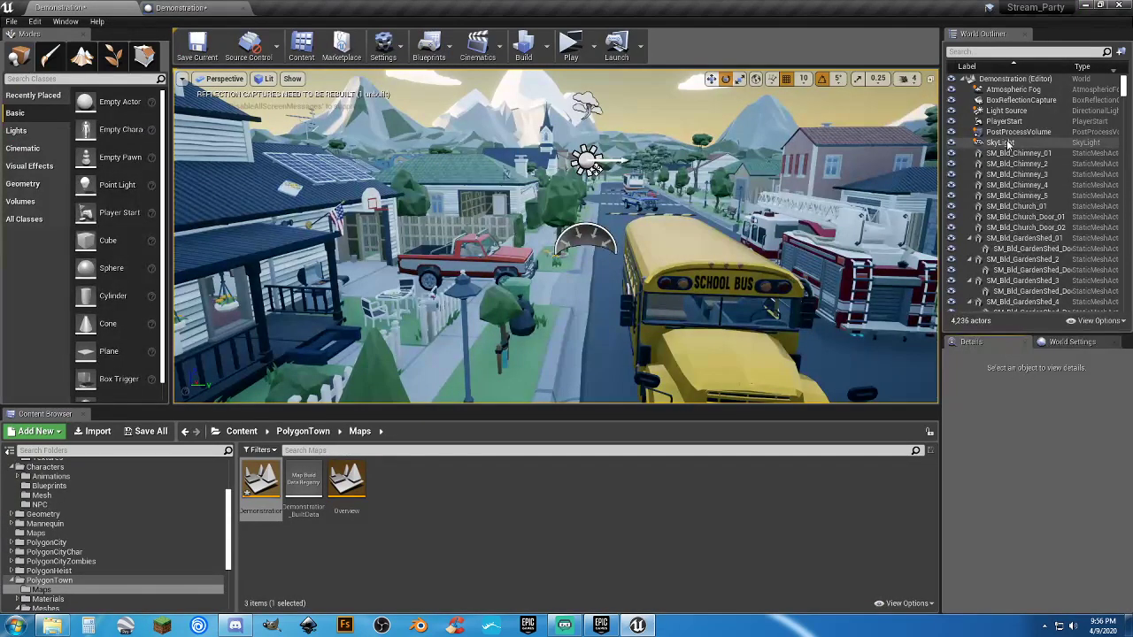
left_click(1006, 111)
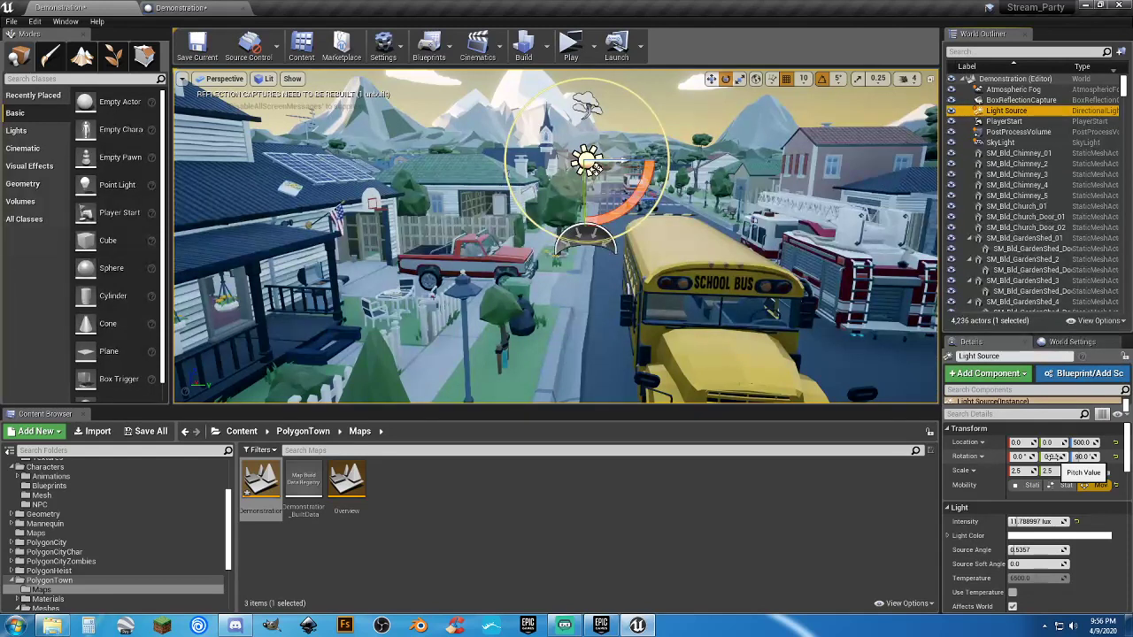
left_click(1025, 456)
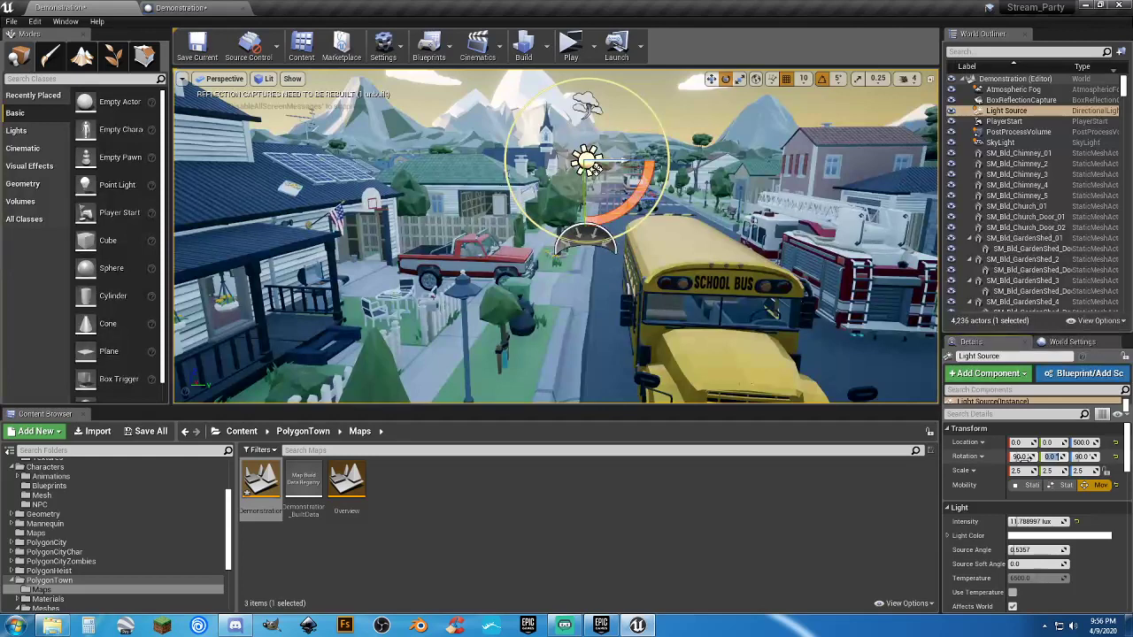
Step: Playtest the map with the rolled sun, watch the lighting from the intersection, and end the preview
left_click(571, 46)
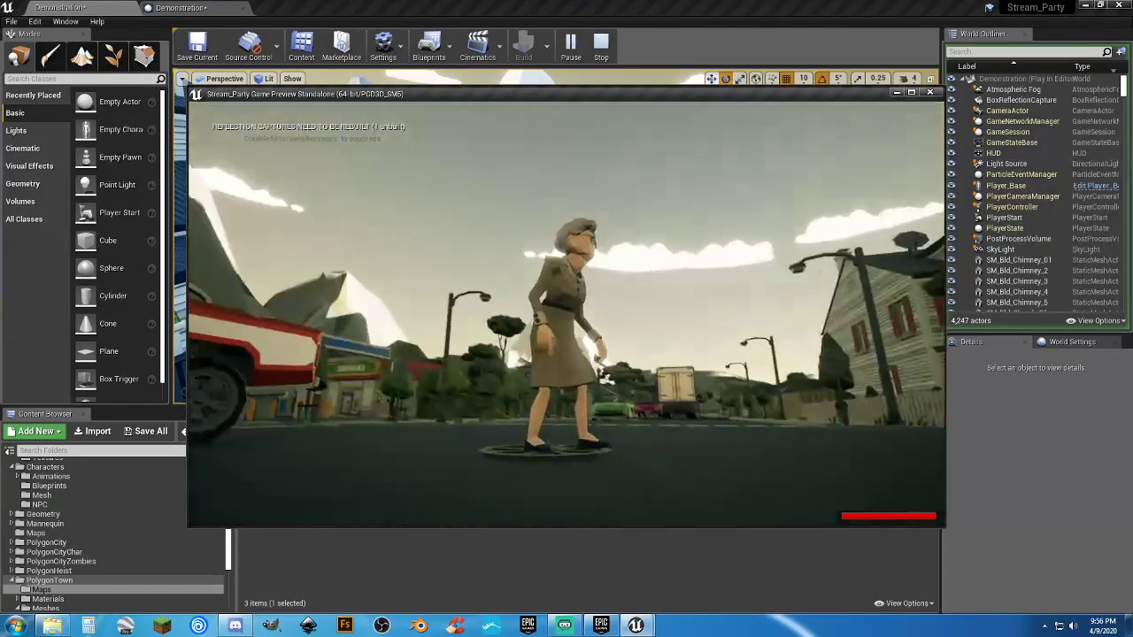
key("w")
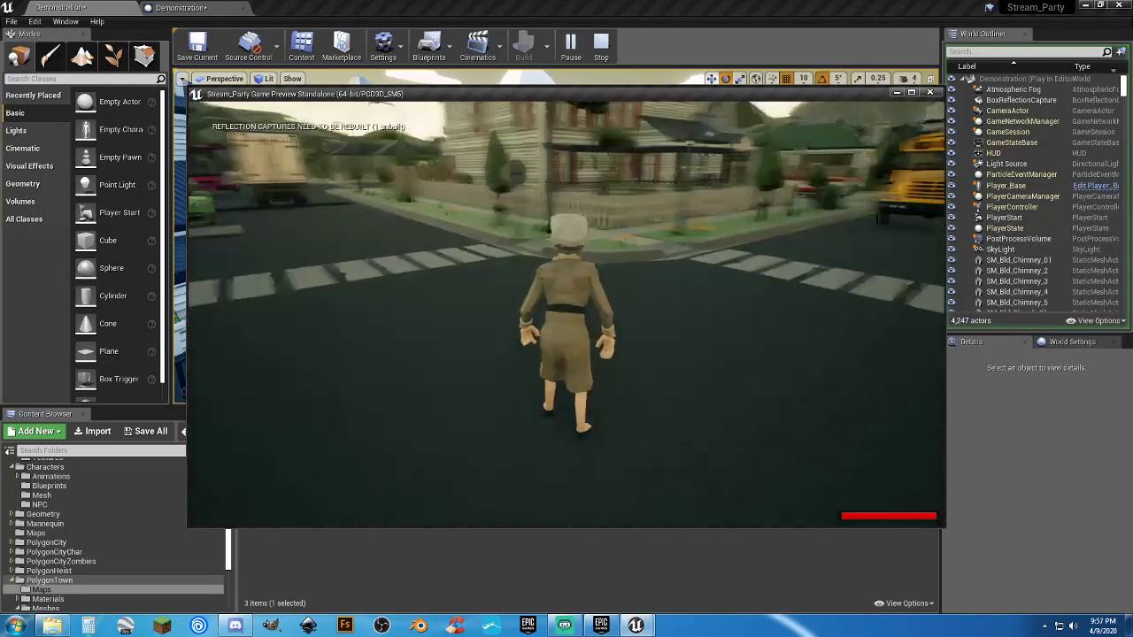
key("Escape")
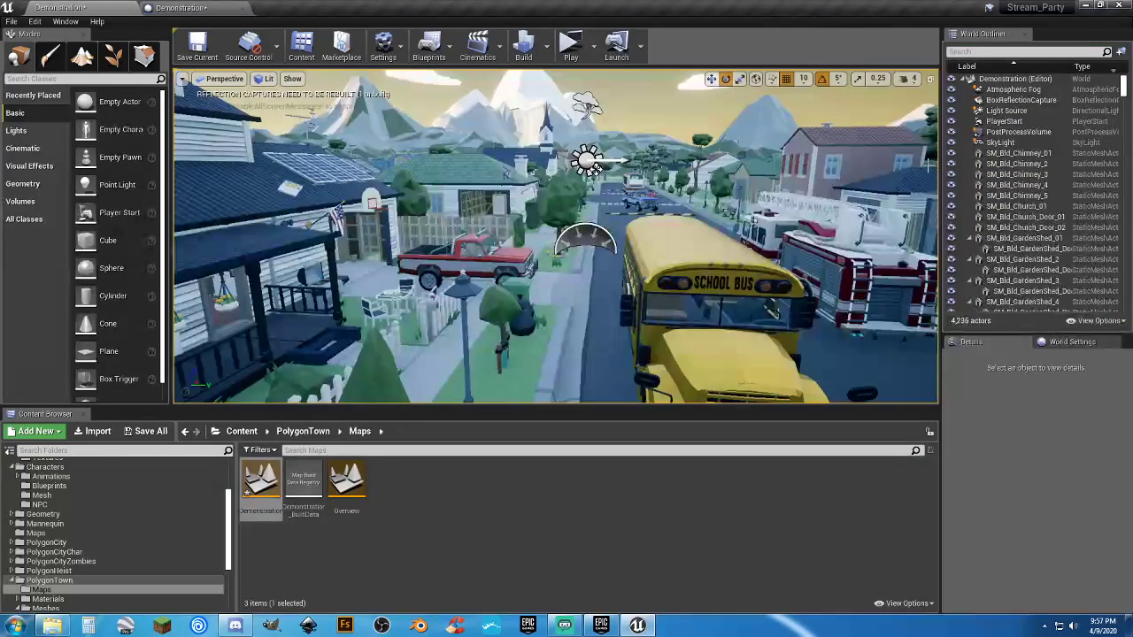
Step: Set the Light Source's roll rotation to 0 degrees and save the Demonstration level
left_click(588, 163)
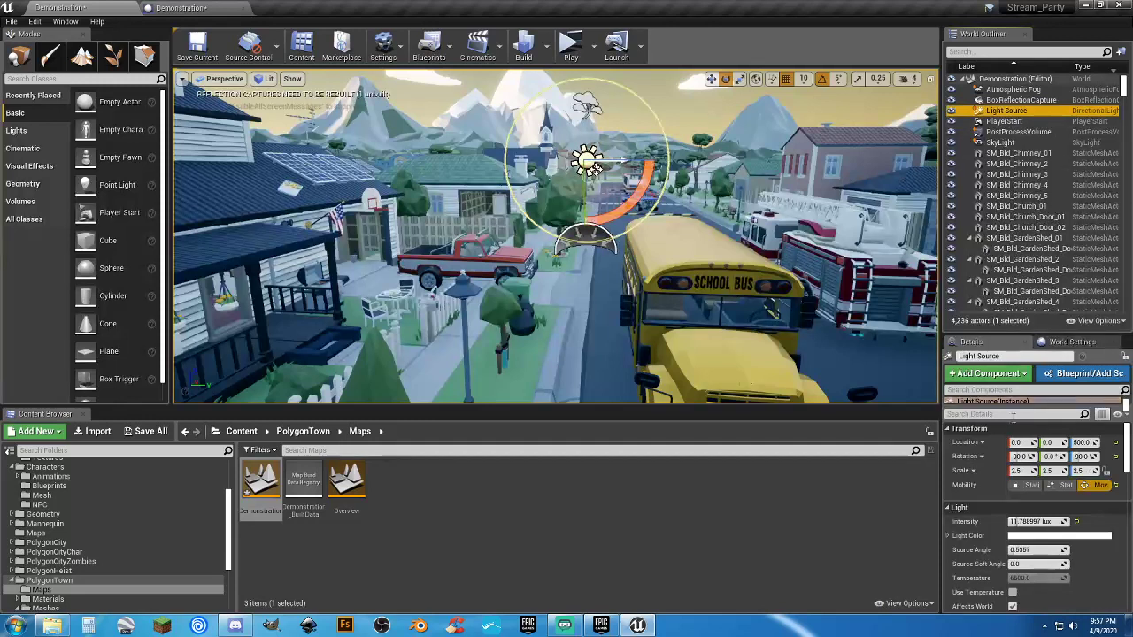
left_click(1019, 456)
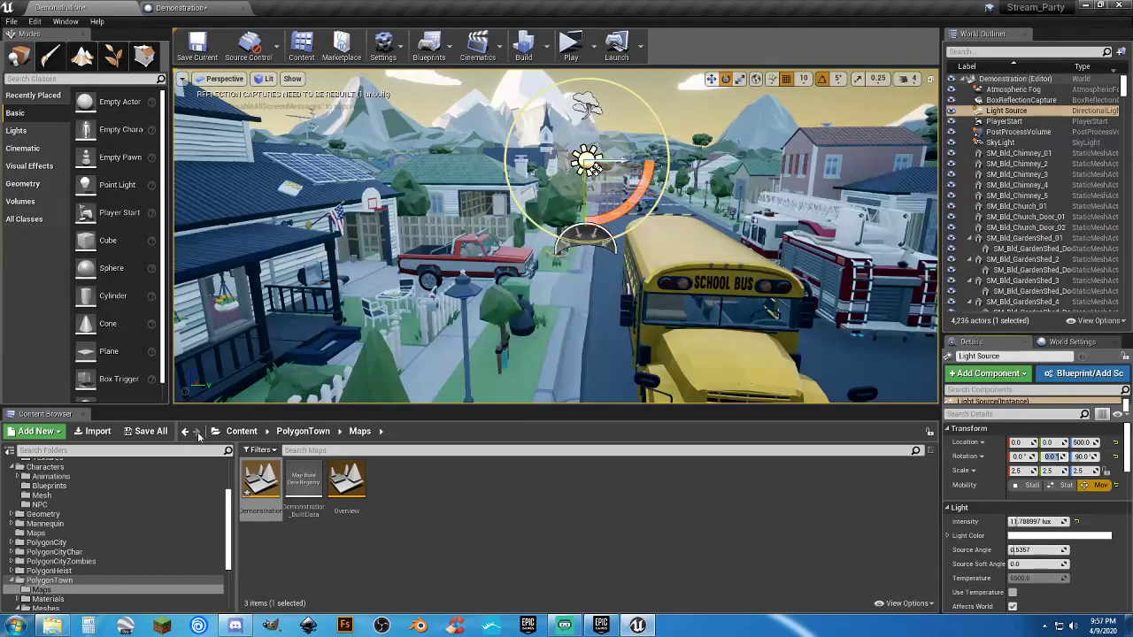
left_click(146, 431)
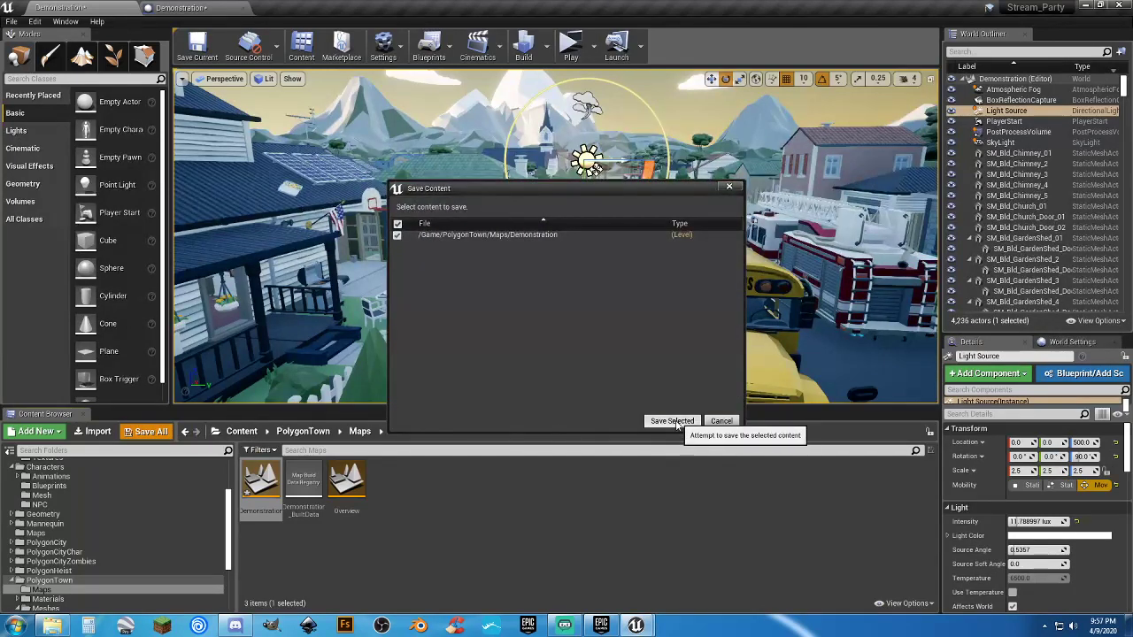
left_click(673, 421)
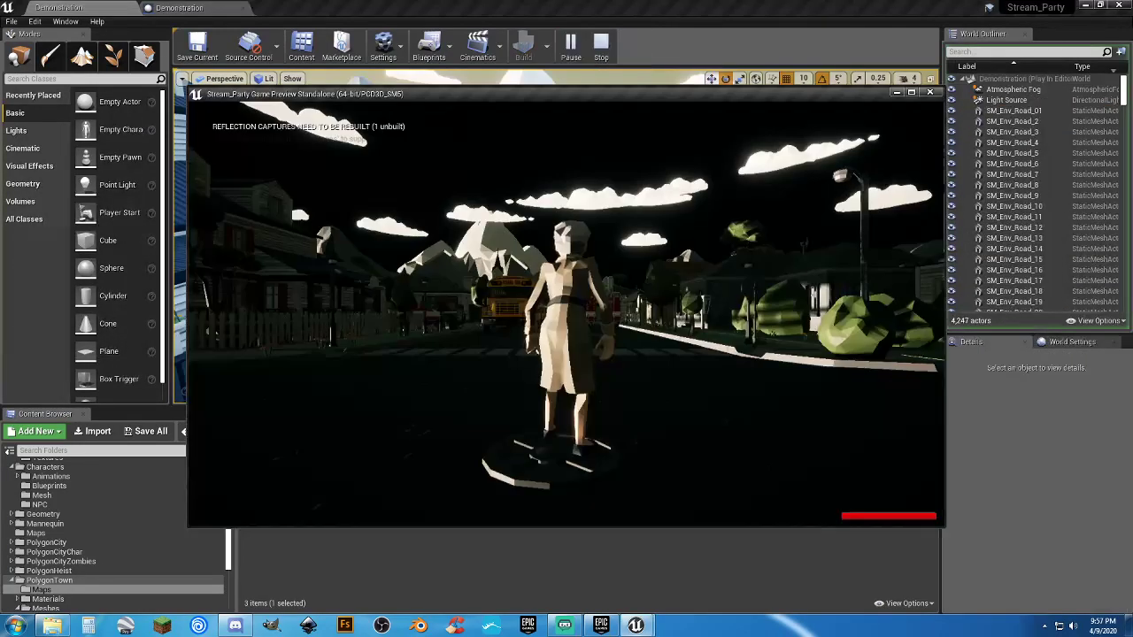
Step: Playtest from night into day, walking around the intersection to check the sun shadows and the red light at the corner, and end the preview
key("w")
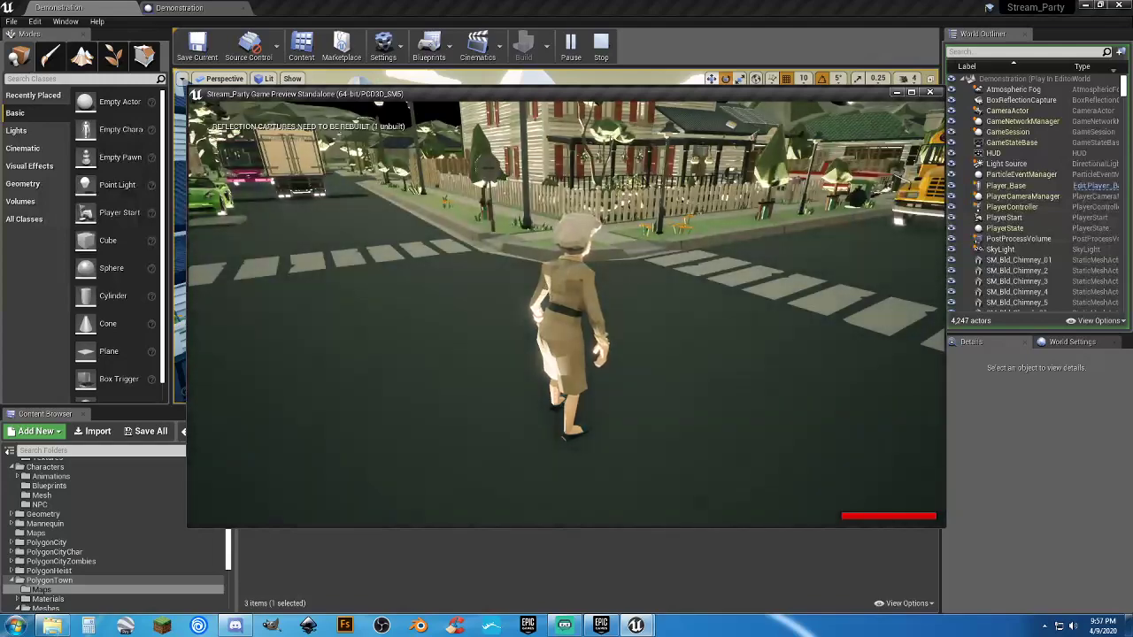
key("w")
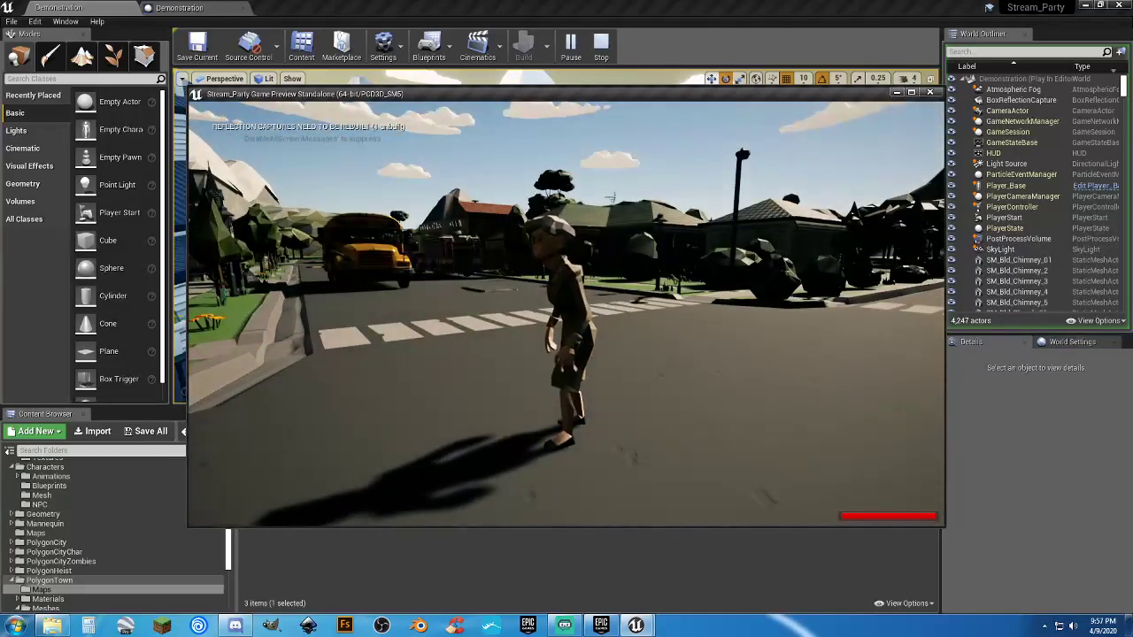
key("w")
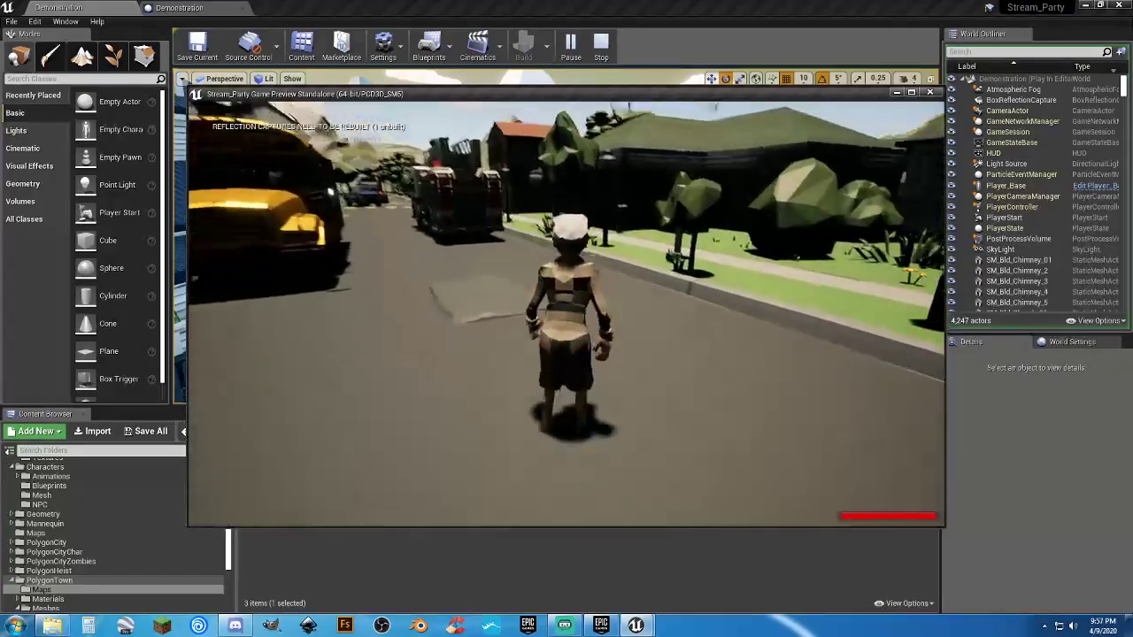
key("w")
key("d")
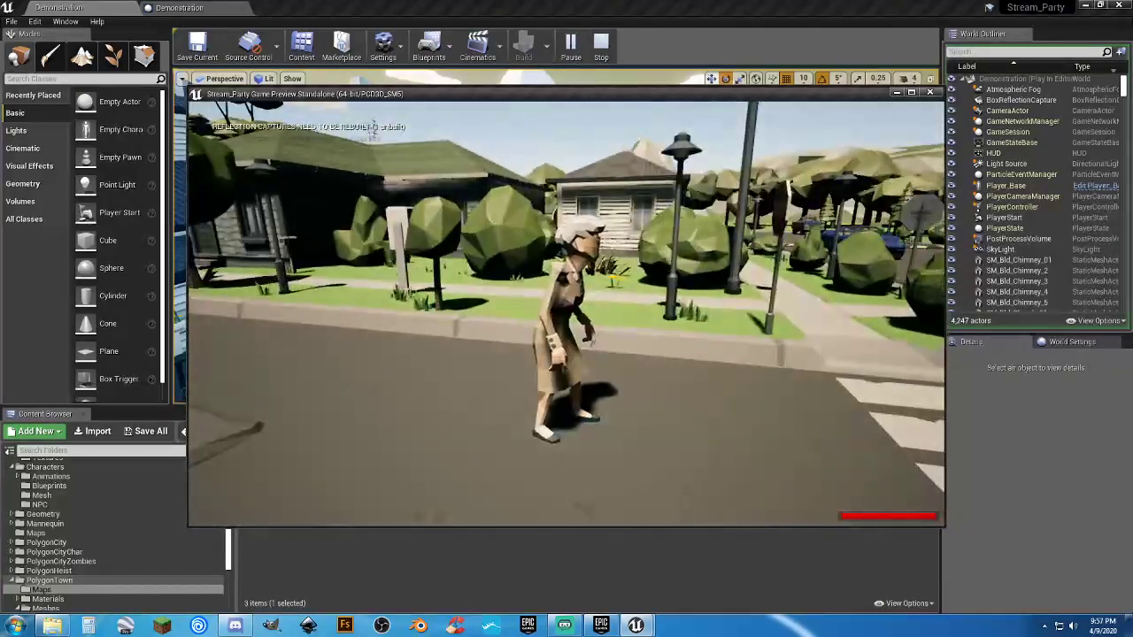
key("w")
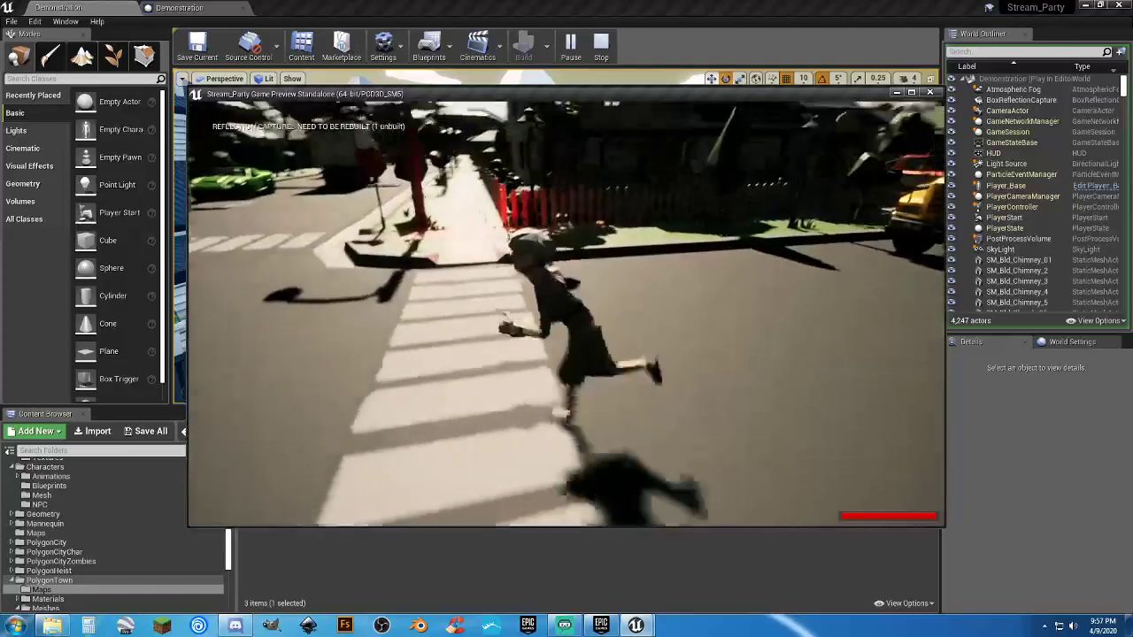
key("Escape")
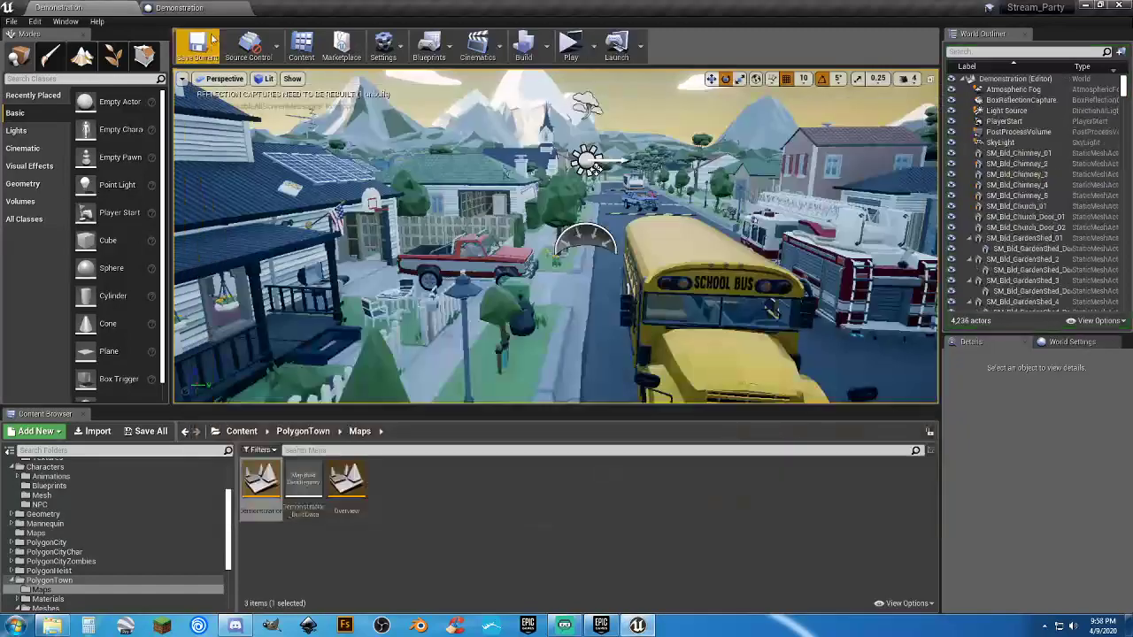
Step: Go to the Demonstration level blueprint and move the Branch node closer to the pitch comparison
left_click(207, 9)
right_click_drag(751, 401, 417, 386)
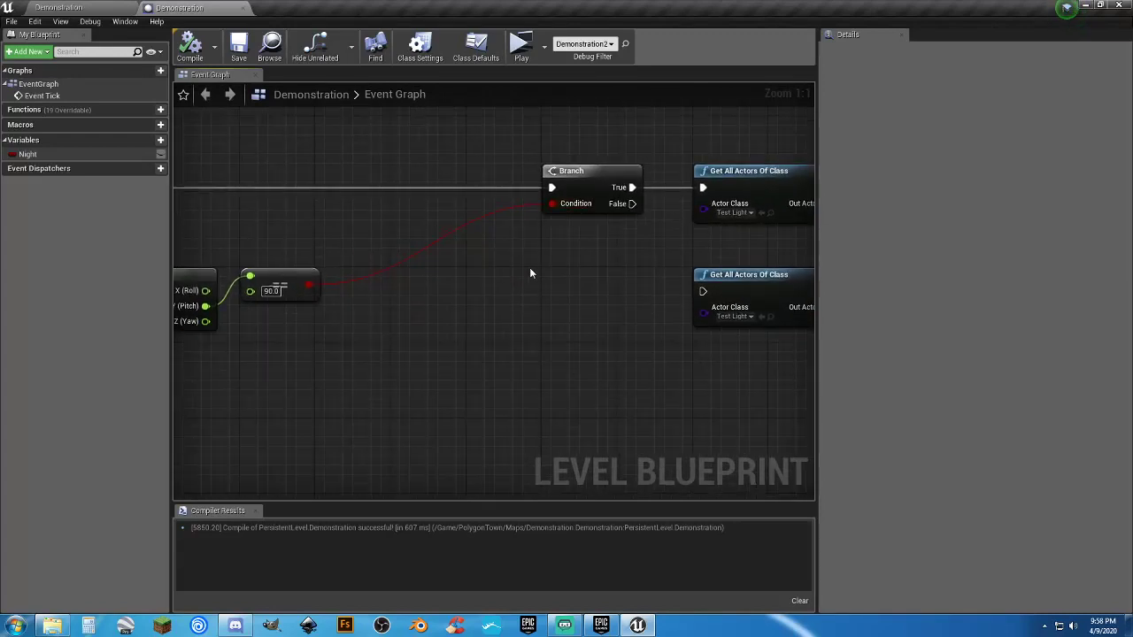
right_click_drag(600, 276, 628, 301)
left_click_drag(602, 200, 448, 198)
left_click(441, 365)
right_click_drag(430, 372, 525, 331)
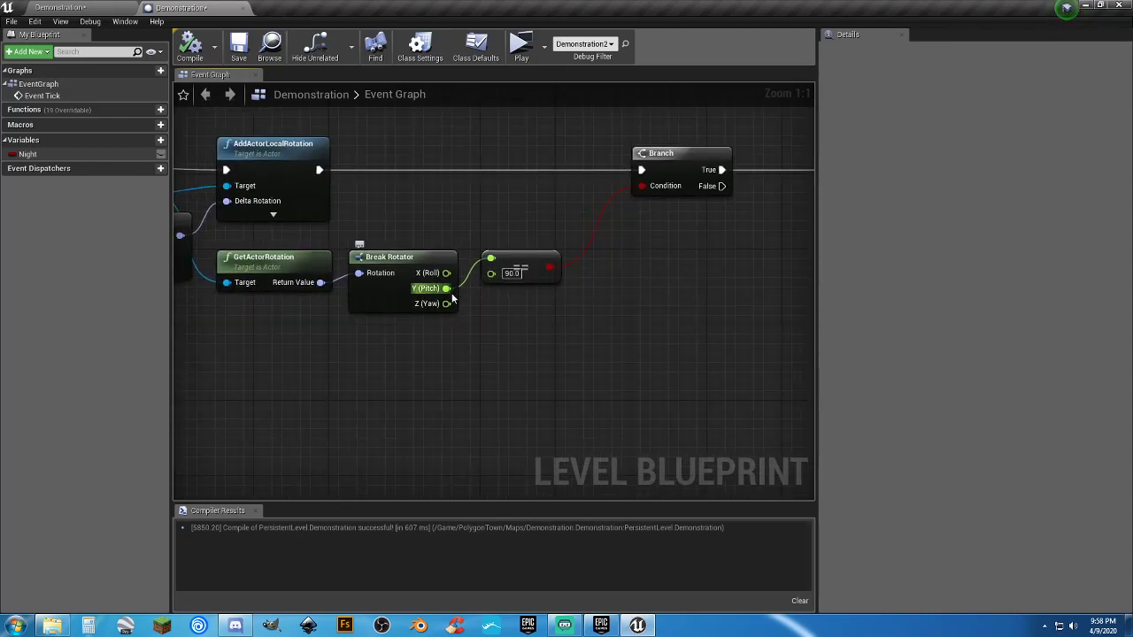
Step: Add a second Equal (float) comparison from the Break Rotator's pitch output and place it beneath the first one
left_click_drag(447, 288, 492, 331)
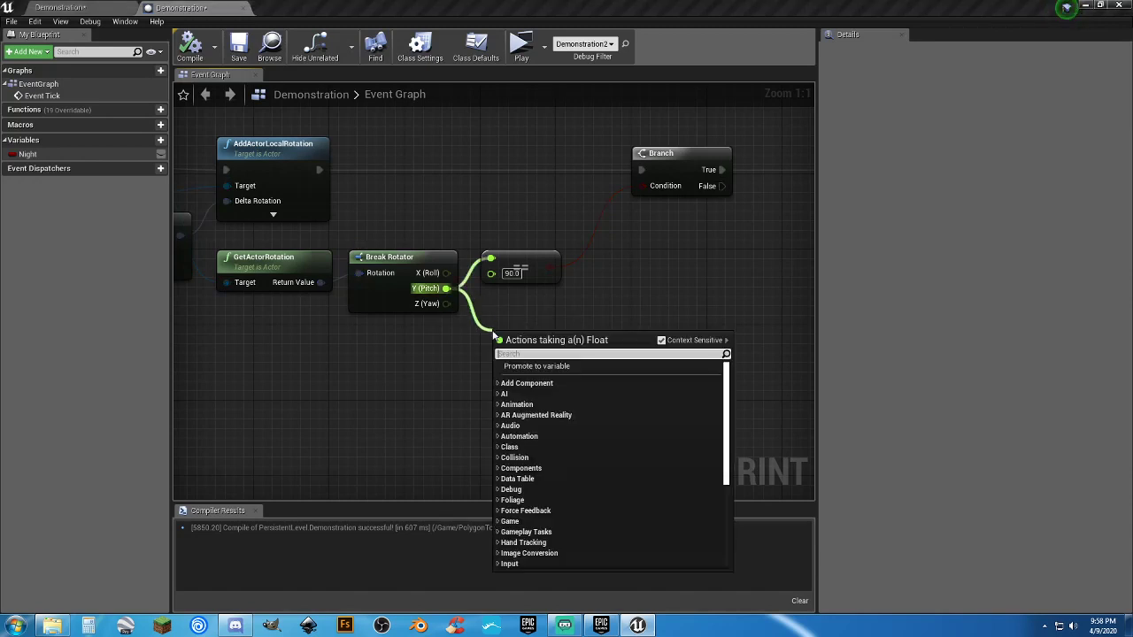
type("==")
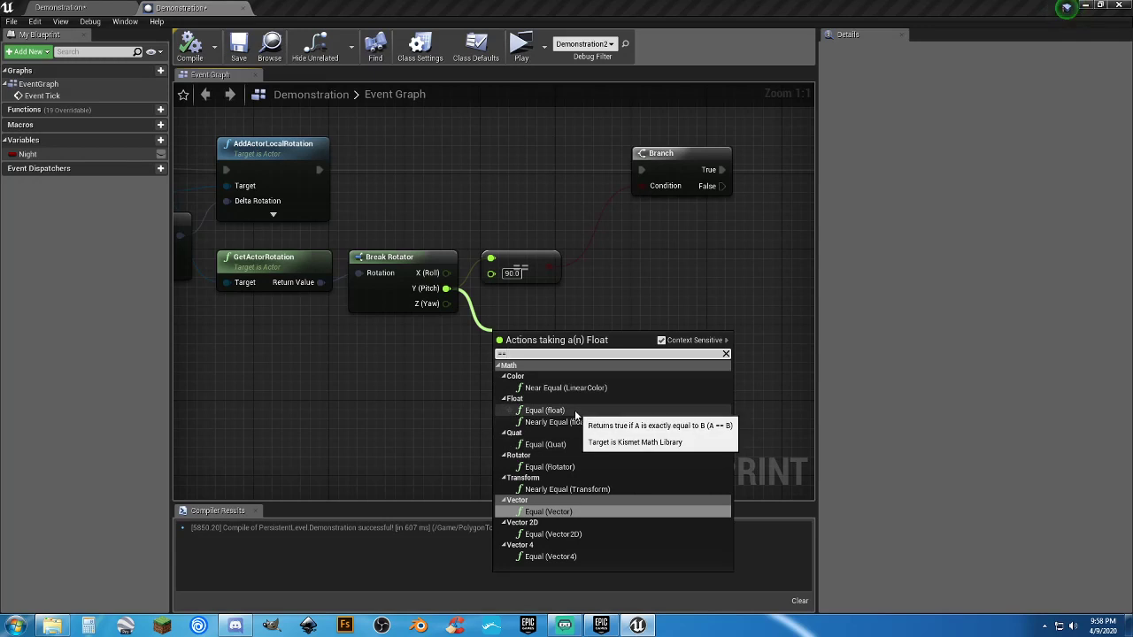
left_click(574, 412)
left_click_drag(529, 336, 522, 304)
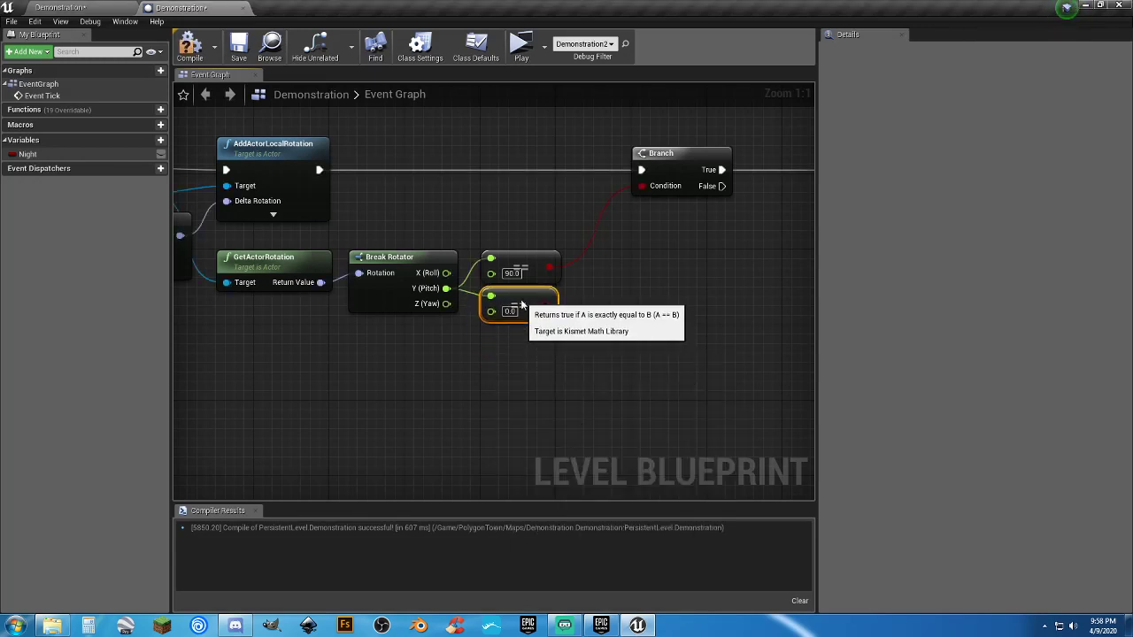
Step: Duplicate the Branch node, connect the original's False output to the copy, and place it directly beneath the original
right_click_drag(609, 308, 513, 298)
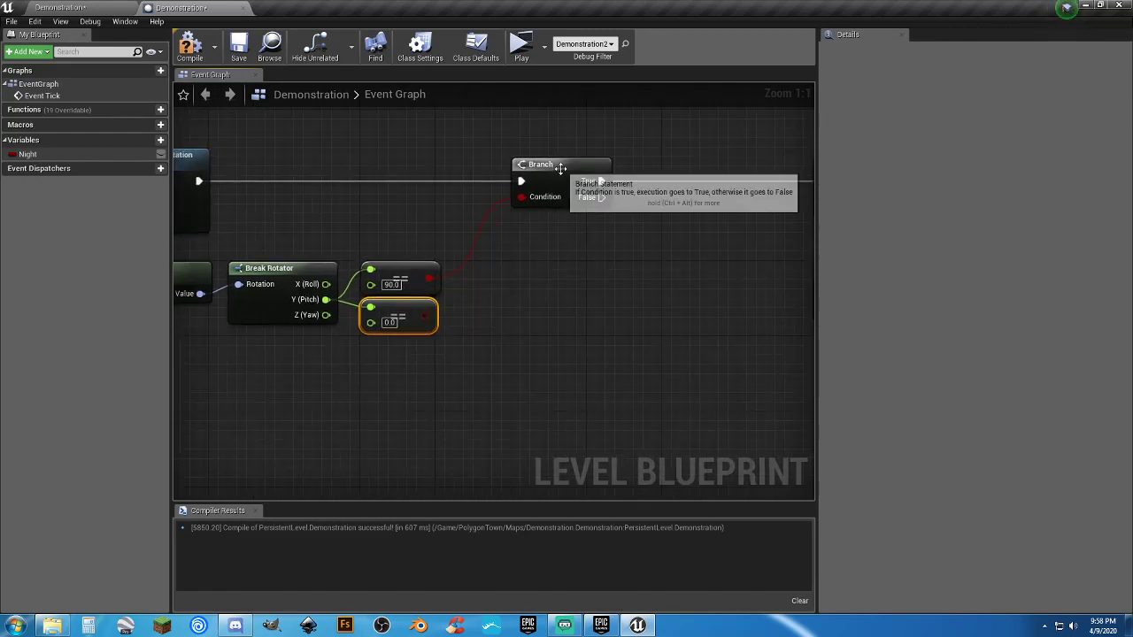
left_click(561, 196)
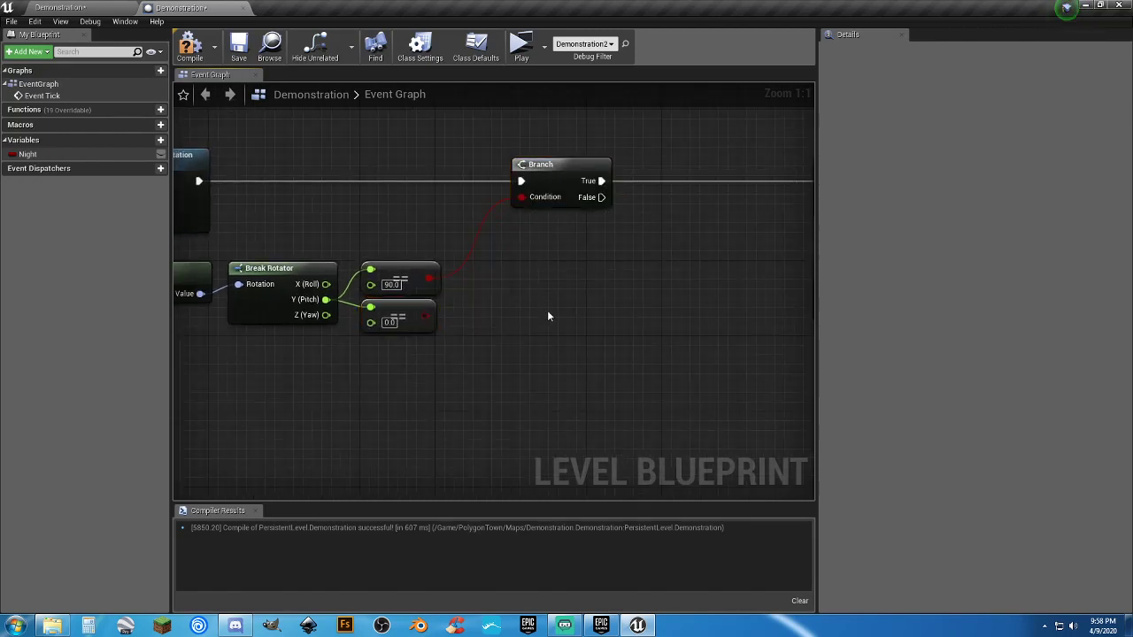
key("ctrl+v")
left_click_drag(599, 196, 596, 240)
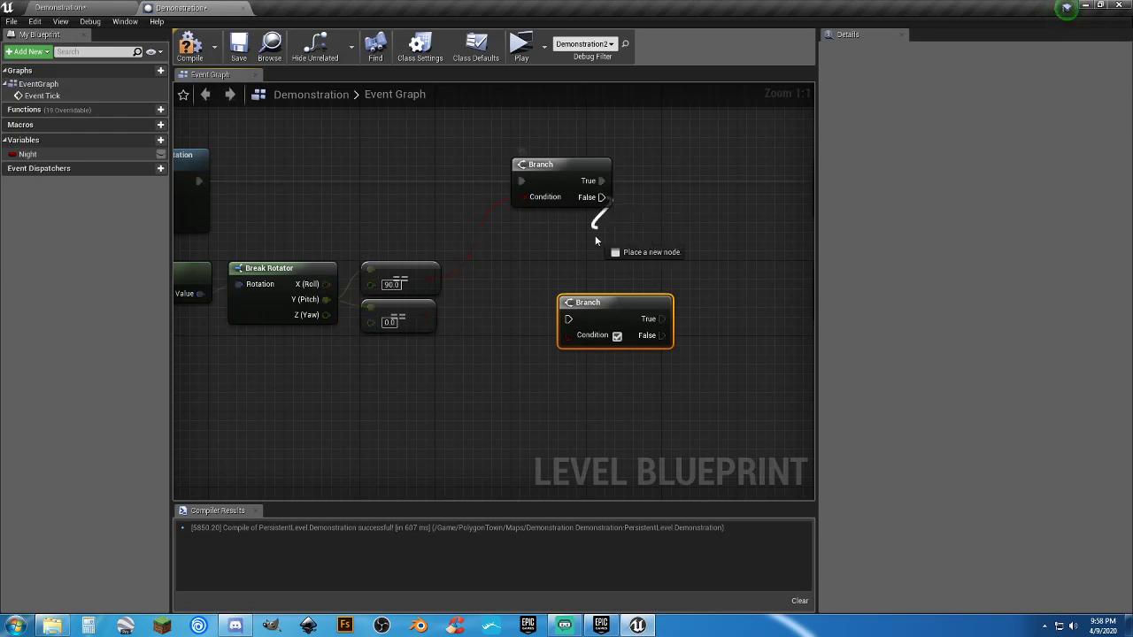
left_click_drag(567, 321, 536, 270)
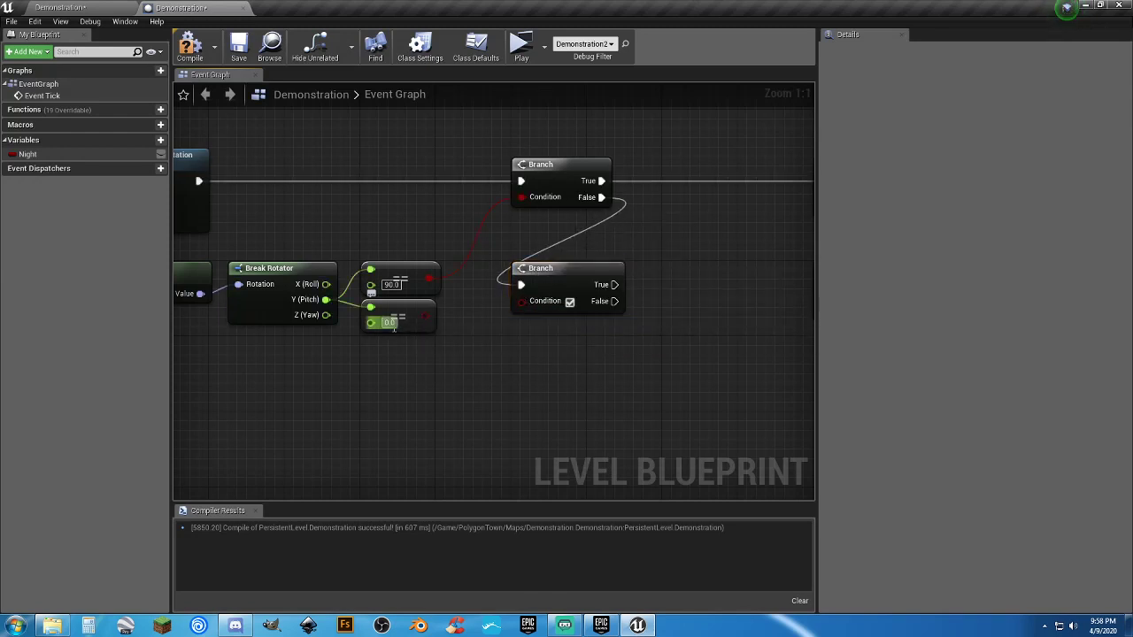
Step: Set the second pitch comparison to -90 and connect its result to the second Branch's condition
type("-90")
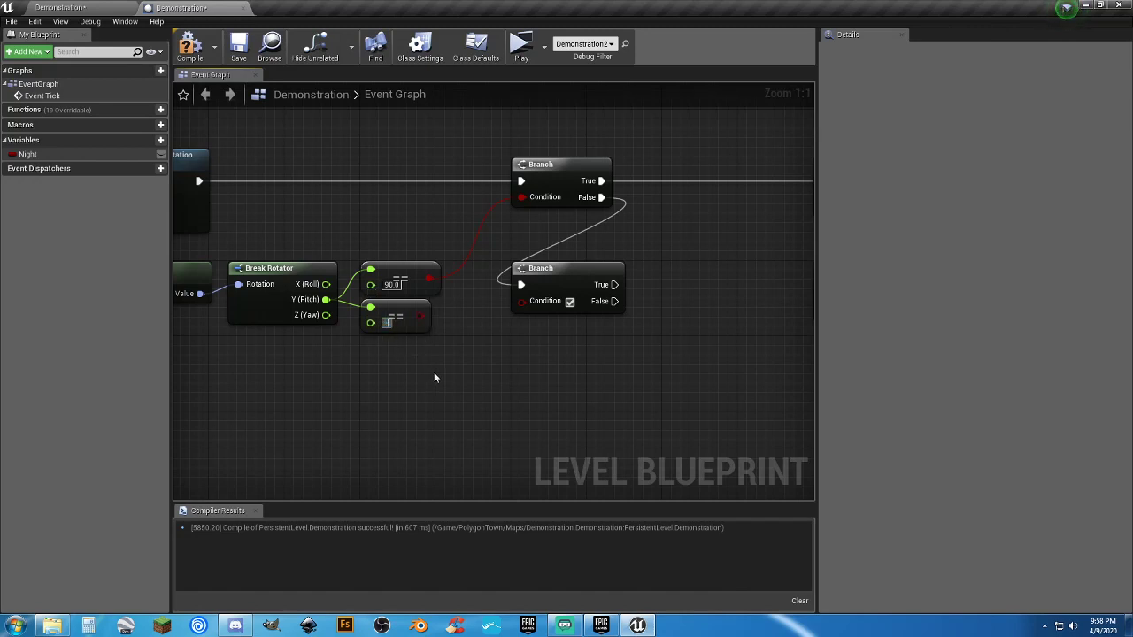
left_click(450, 386)
left_click_drag(433, 317, 521, 301)
Step: Connect the second Branch's True output to the lower Get All Actors Of Class node and move both light-switching chains closer to the Branches
right_click_drag(612, 309, 455, 334)
left_click_drag(444, 310, 666, 310)
scroll(644, 370, "down", 3)
right_click_drag(703, 411, 596, 391)
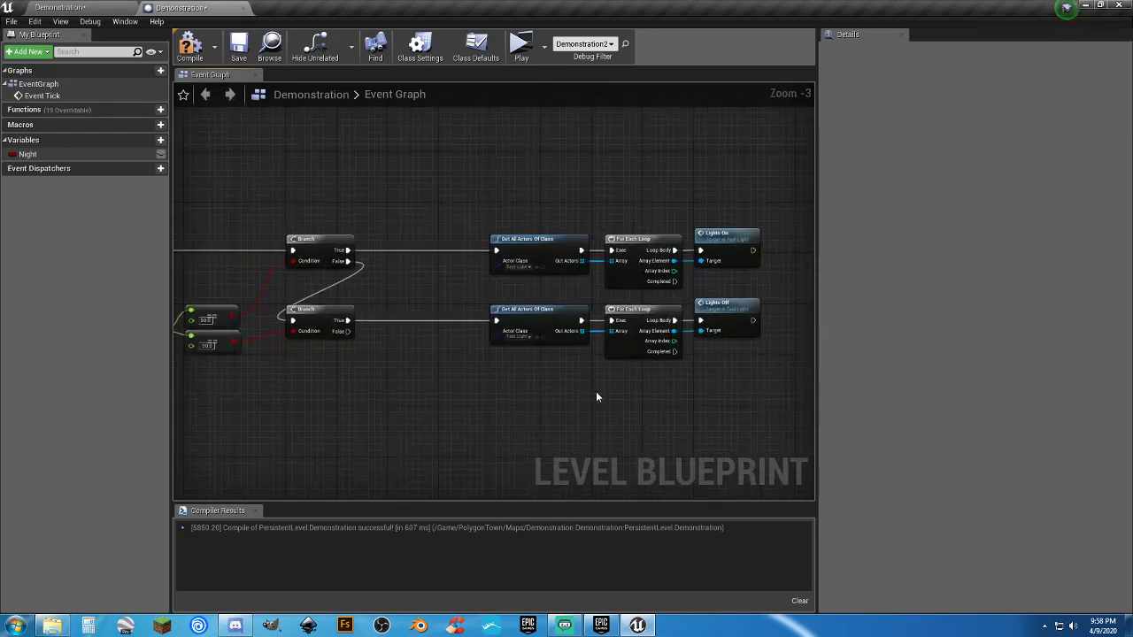
left_click_drag(741, 386, 480, 225)
left_click_drag(556, 243, 453, 246)
left_click(407, 203)
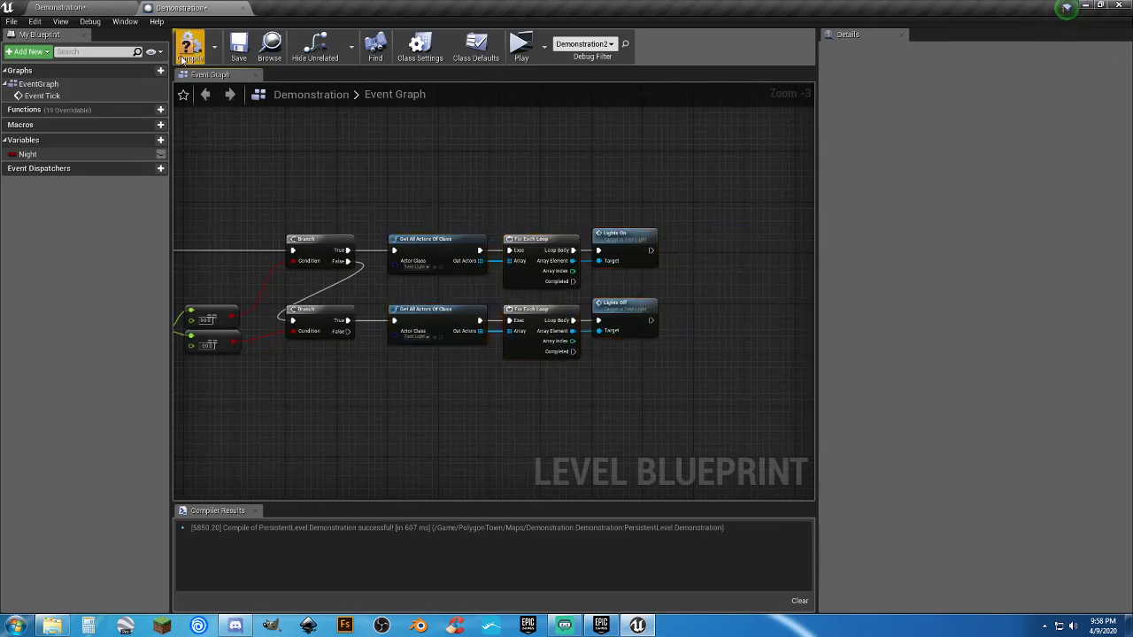
Step: Compile and save the level blueprint, and return to the Demonstration level
left_click(239, 44)
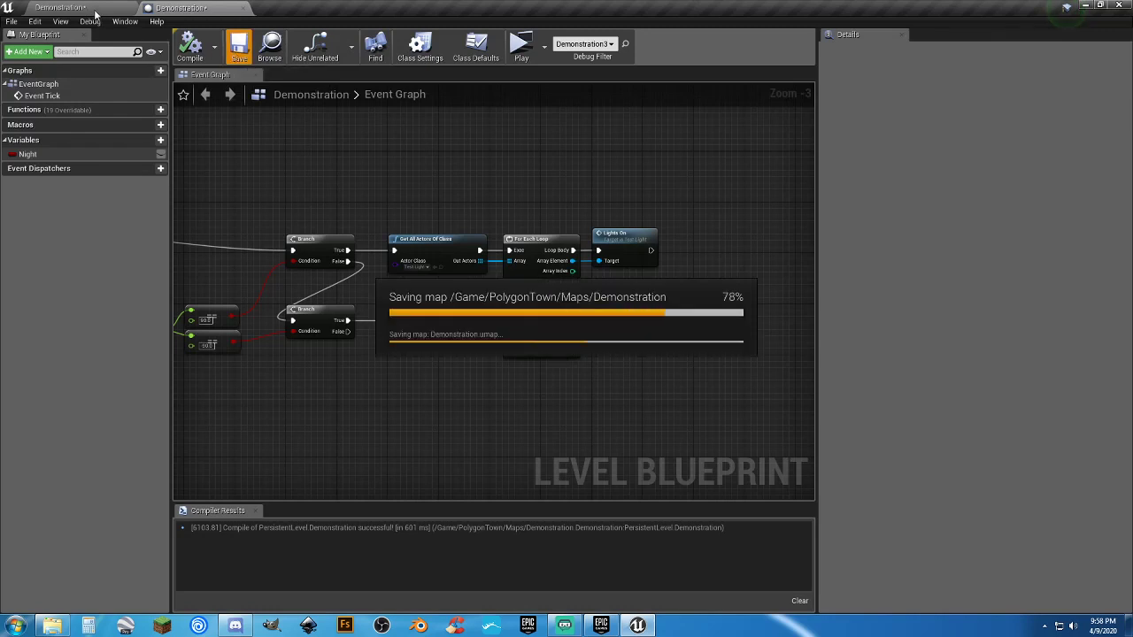
right_click_drag(247, 144, 365, 137)
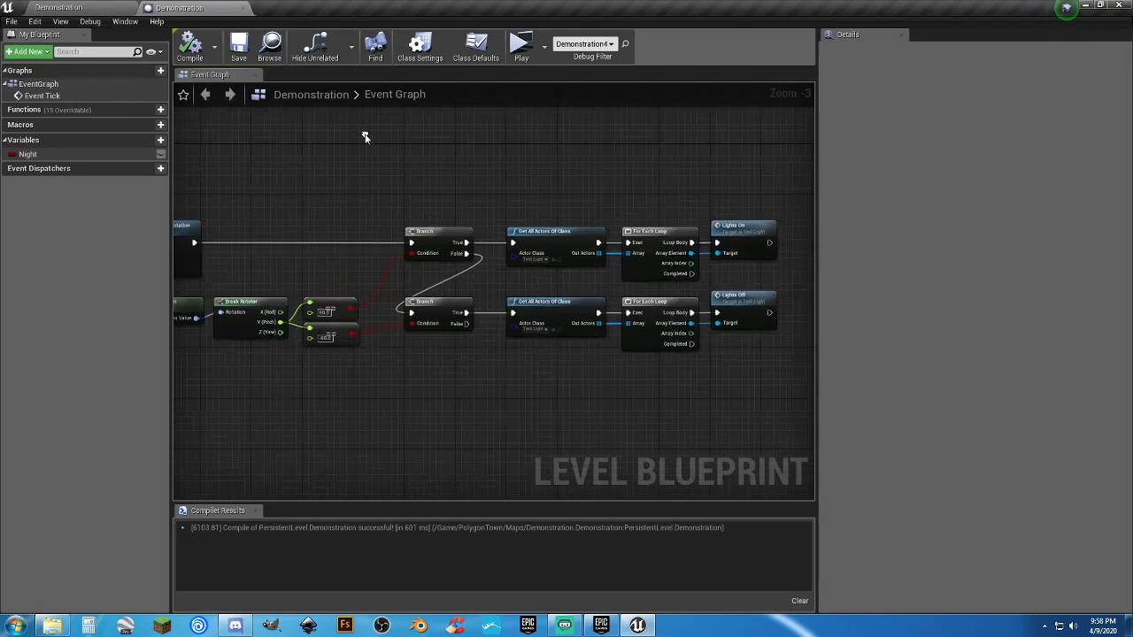
left_click(97, 6)
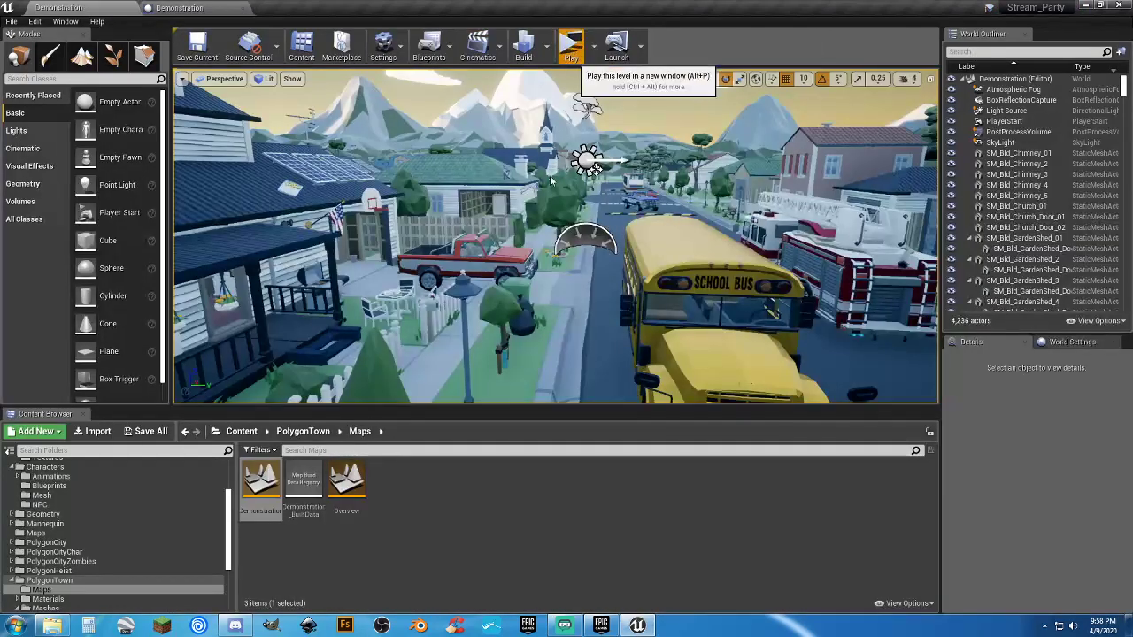
Step: Playtest the map through the day-night cycle, watching the red test light at the sidewalk corner switch, and end the preview
left_click(570, 46)
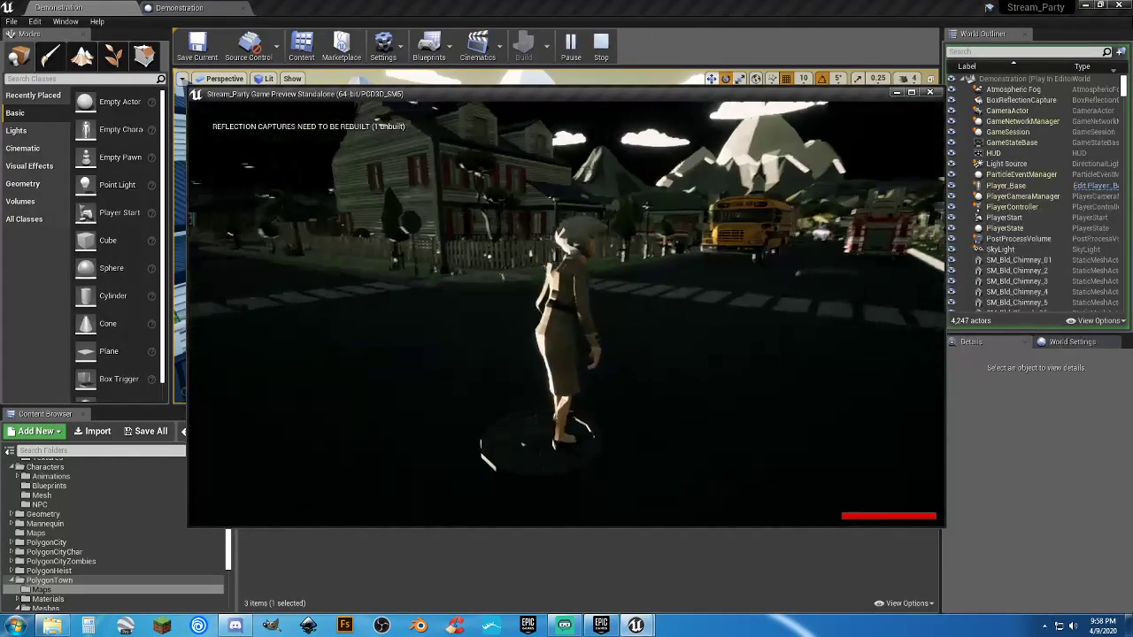
key("w")
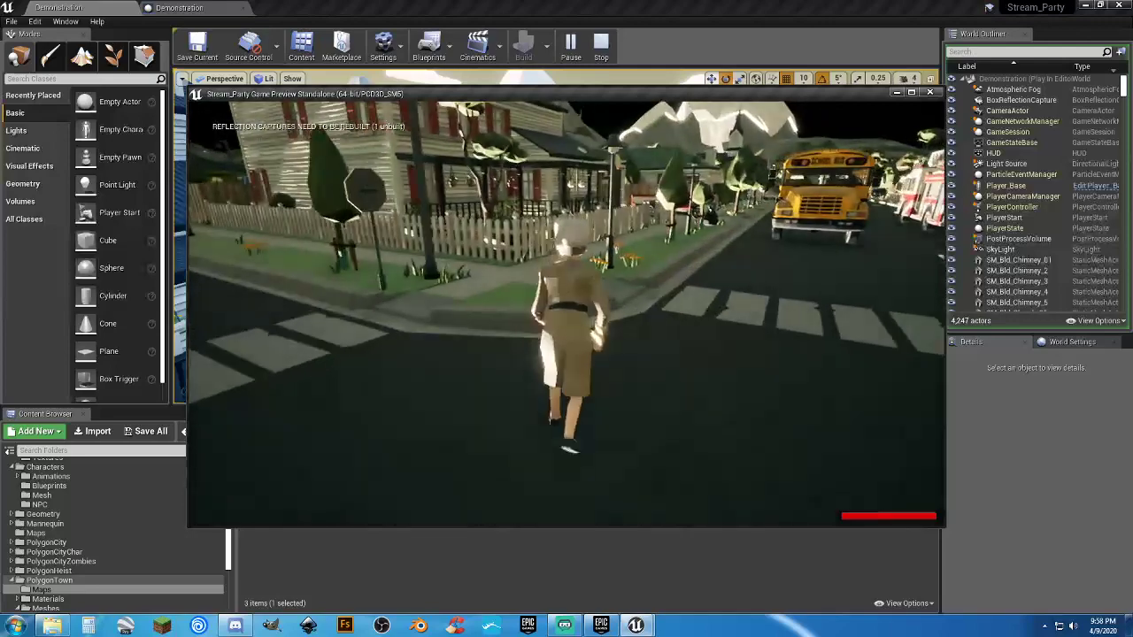
key("w")
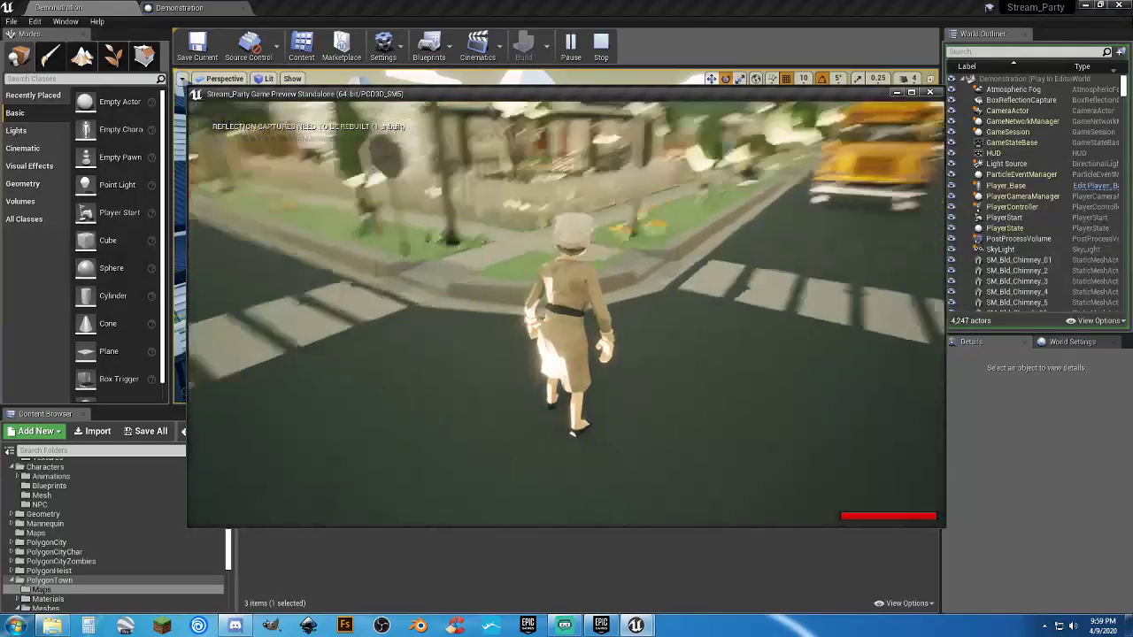
key("w")
right_click(566, 314)
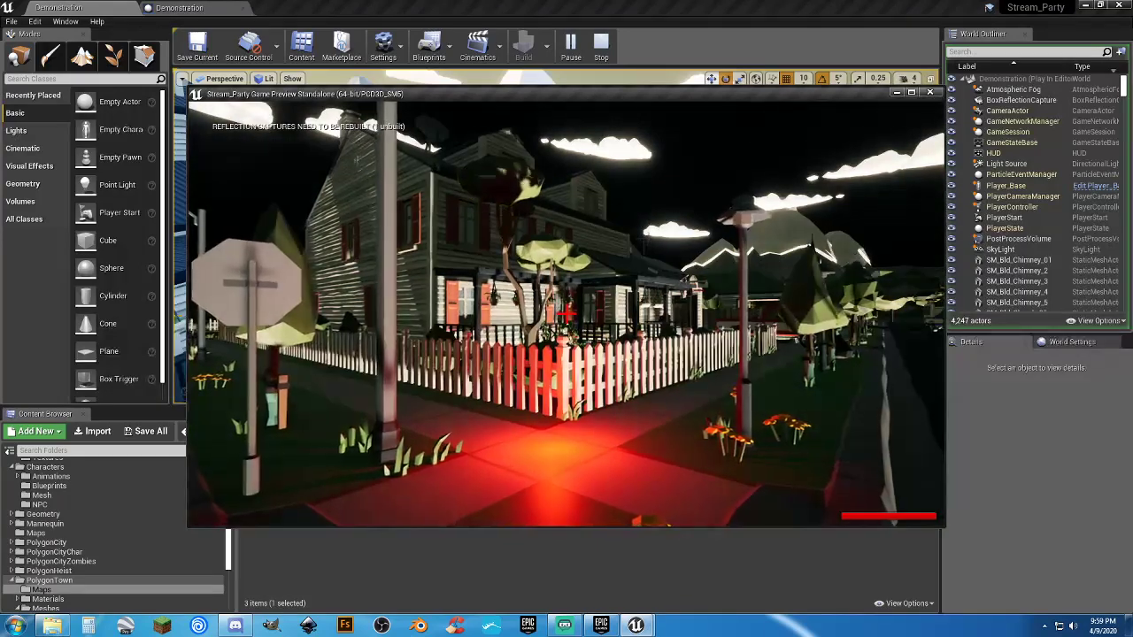
key("Escape")
Step: Set the first pitch comparison, which feeds the Lights On Branch, to 60 in the level blueprint
left_click(179, 7)
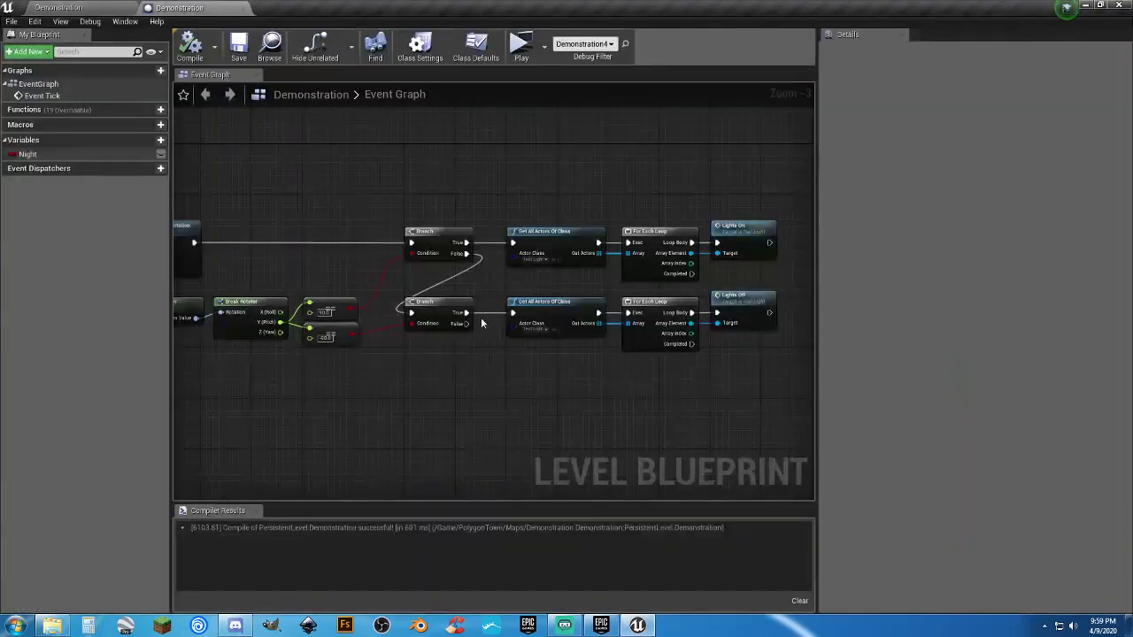
scroll(370, 362, "up", 3)
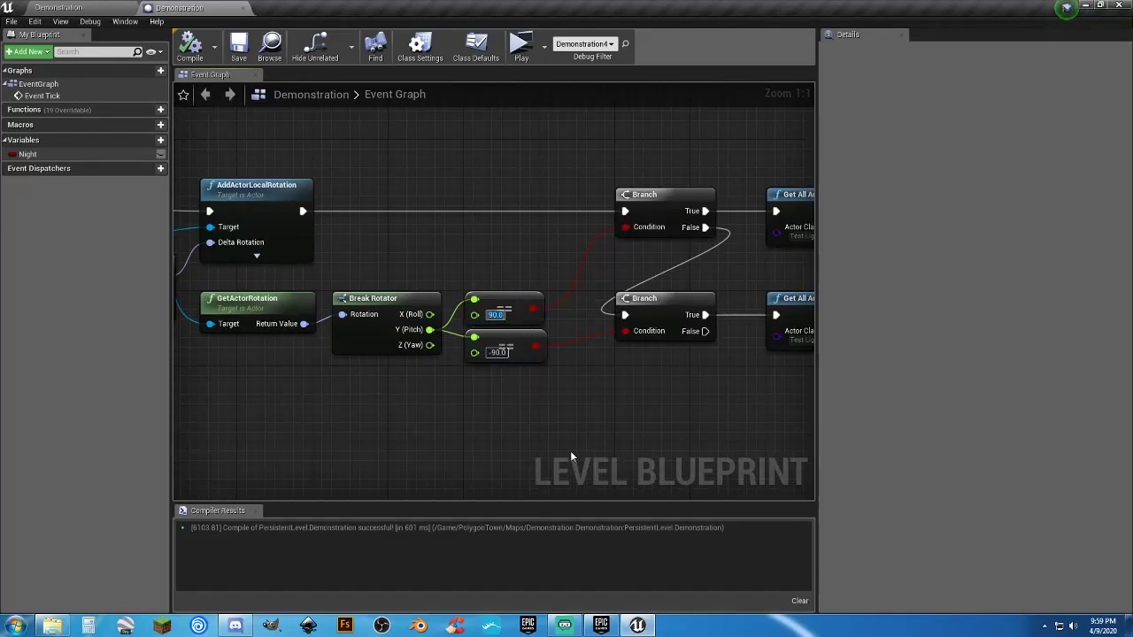
type("60")
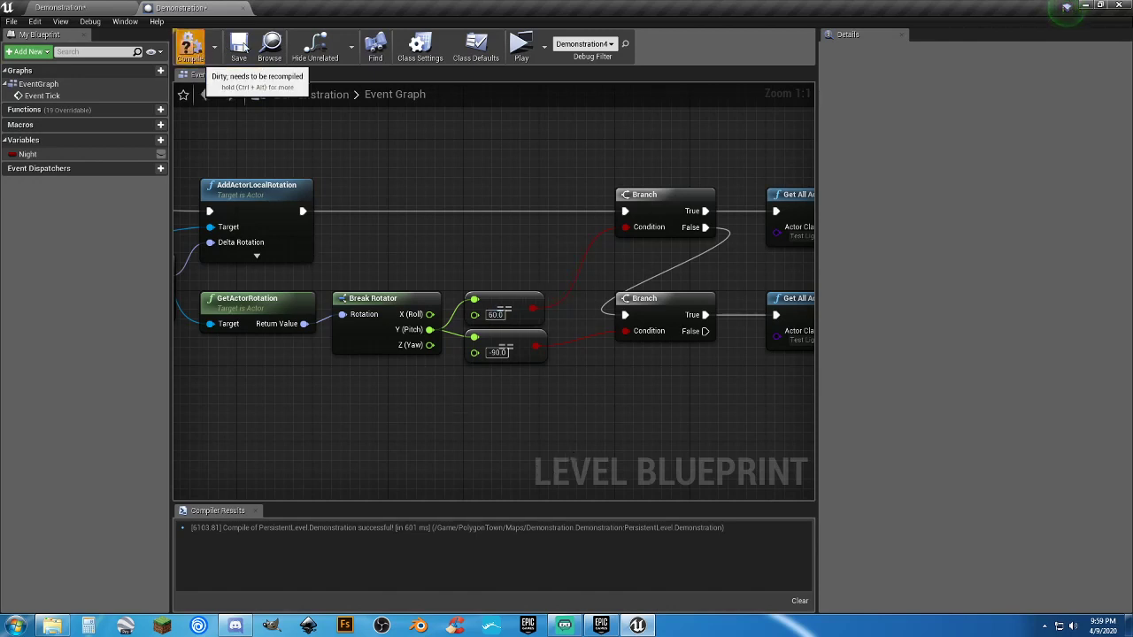
Step: Compile and save the level blueprint with the changed pitch comparison, and go back to the Demonstration level
left_click(190, 46)
left_click(239, 47)
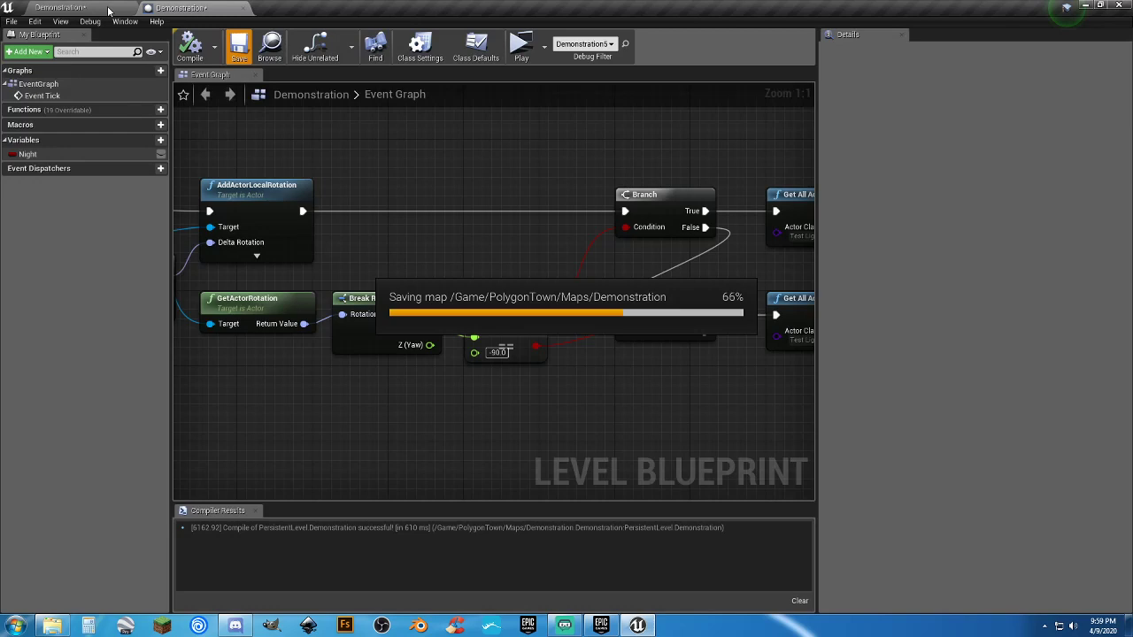
left_click(109, 10)
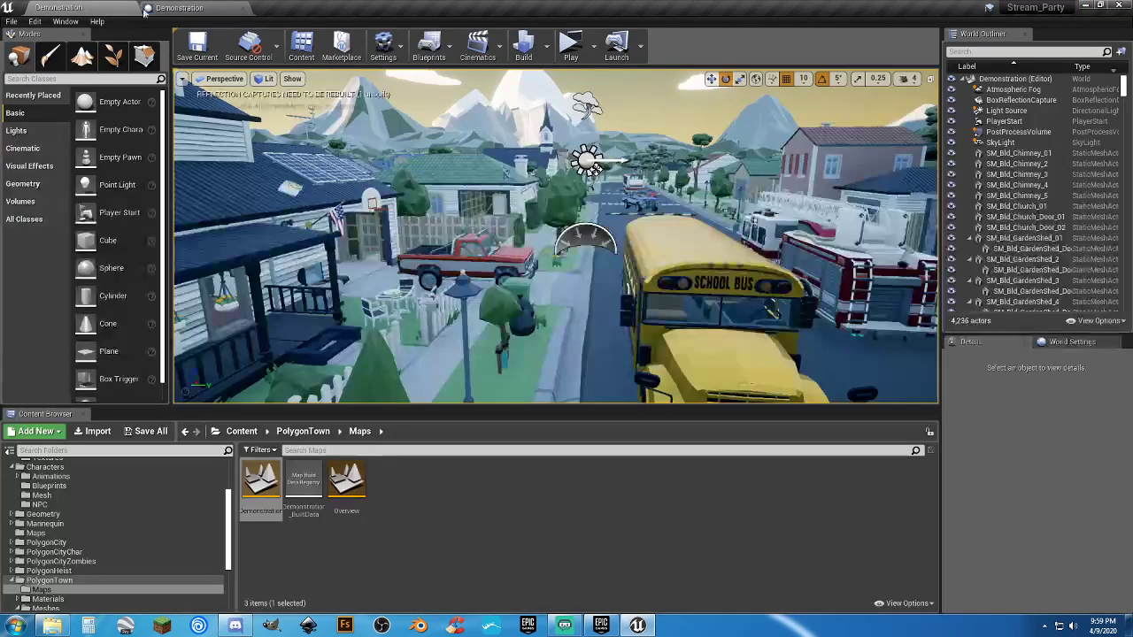
Step: Playtest the map, walking the character to the sidewalk corner to check when the test light switches, and end the preview
left_click(570, 44)
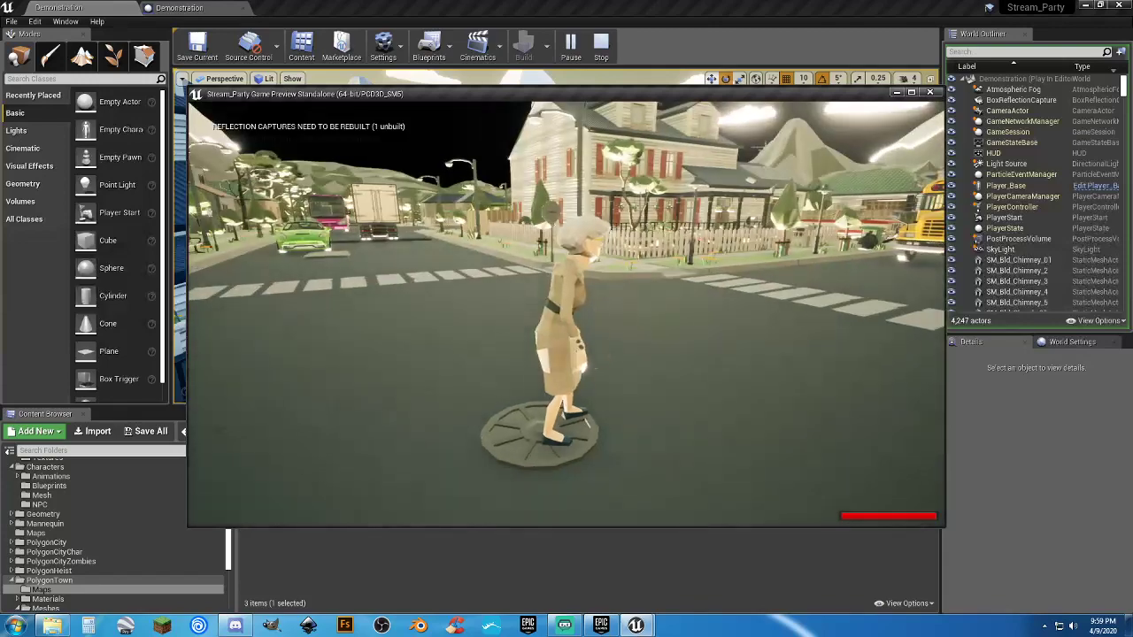
key("w")
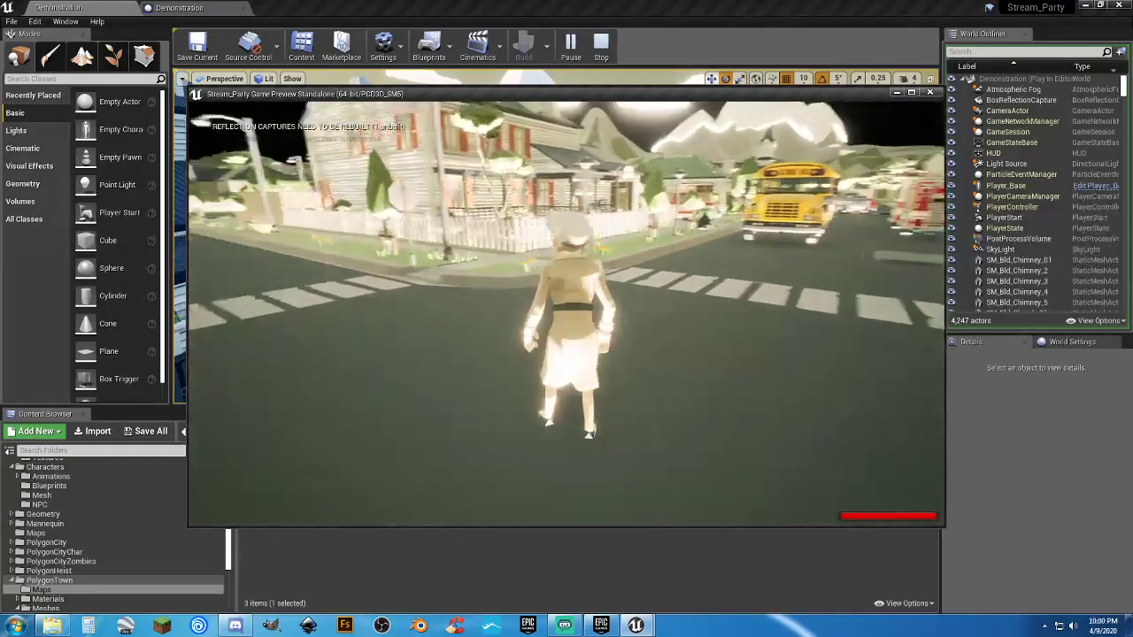
key("a")
key("w")
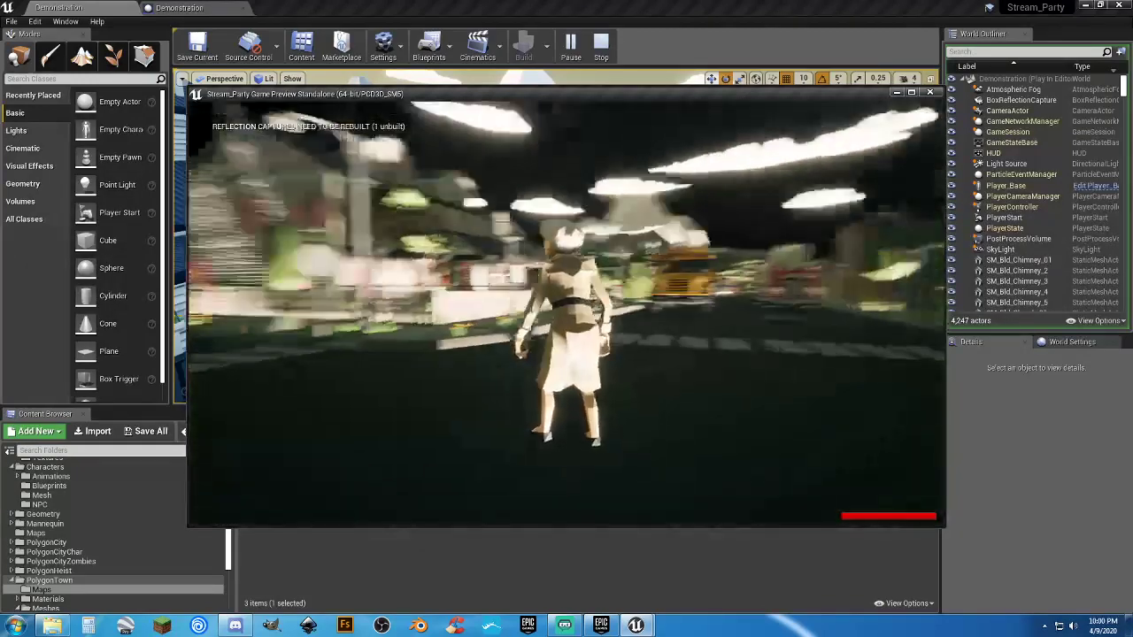
key("w")
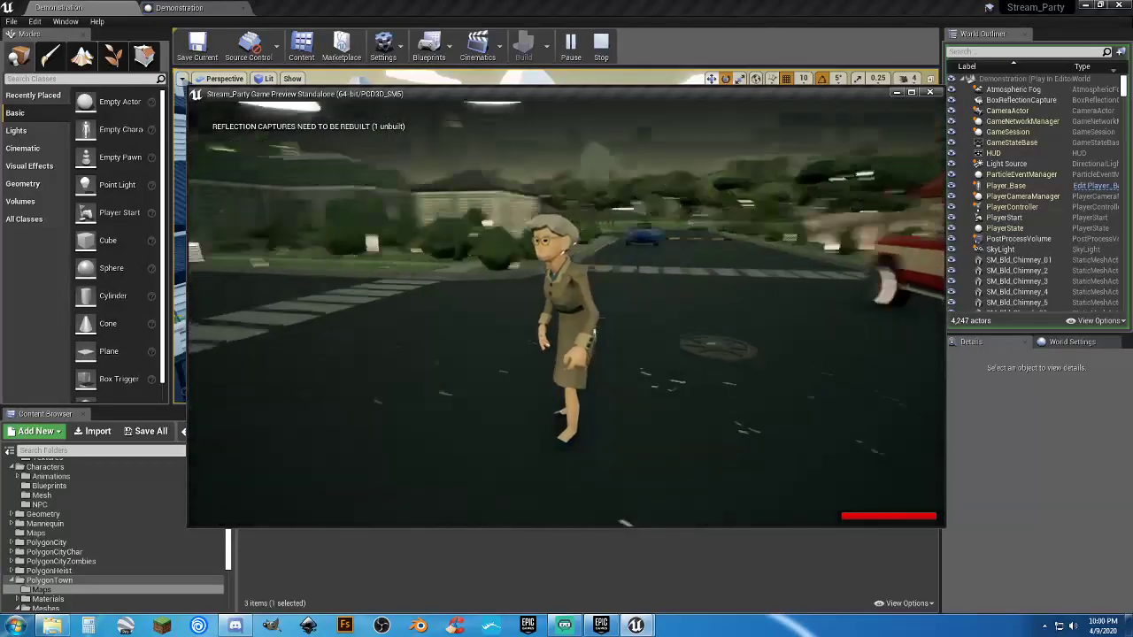
key("w")
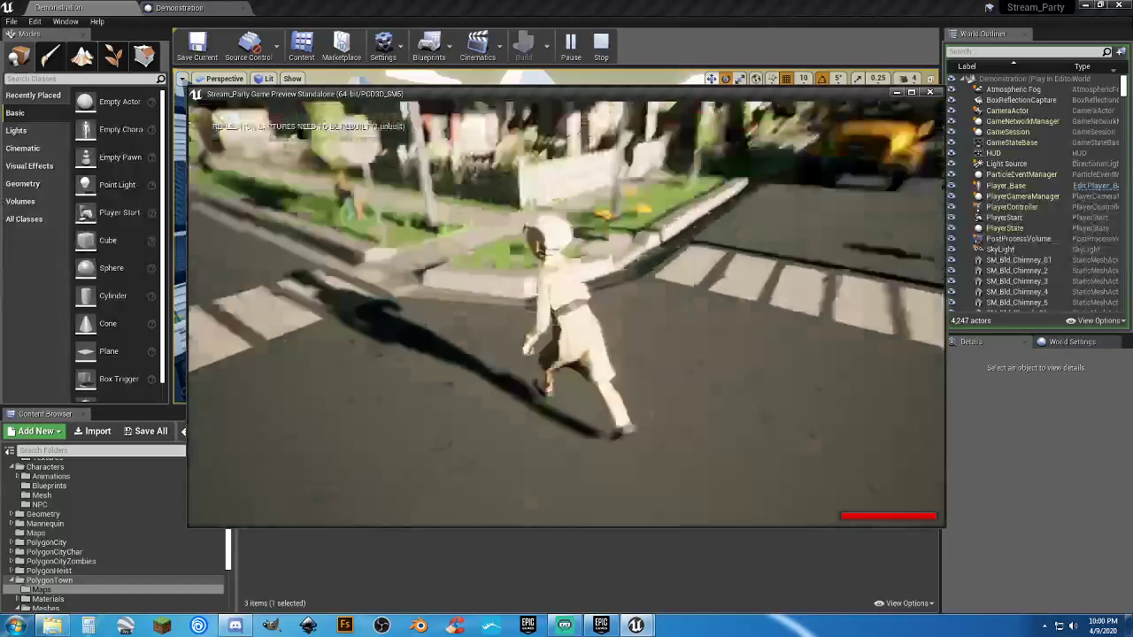
key("w")
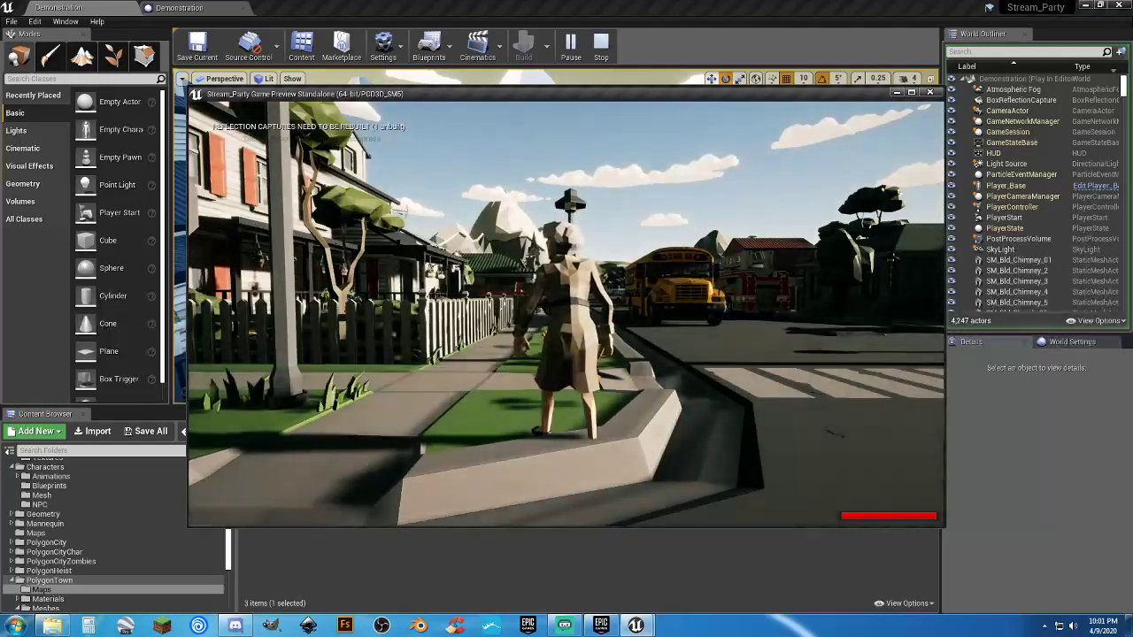
key("Escape")
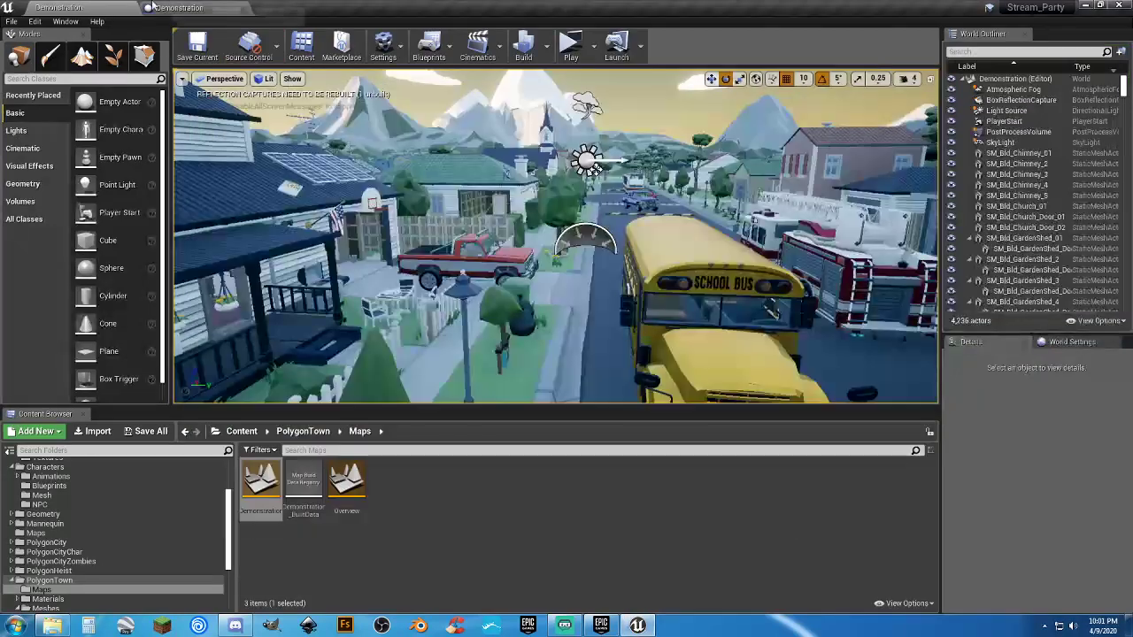
Step: Set the first pitch comparison to 90, compile and save the level blueprint, and return to the Demonstration level
left_click(177, 9)
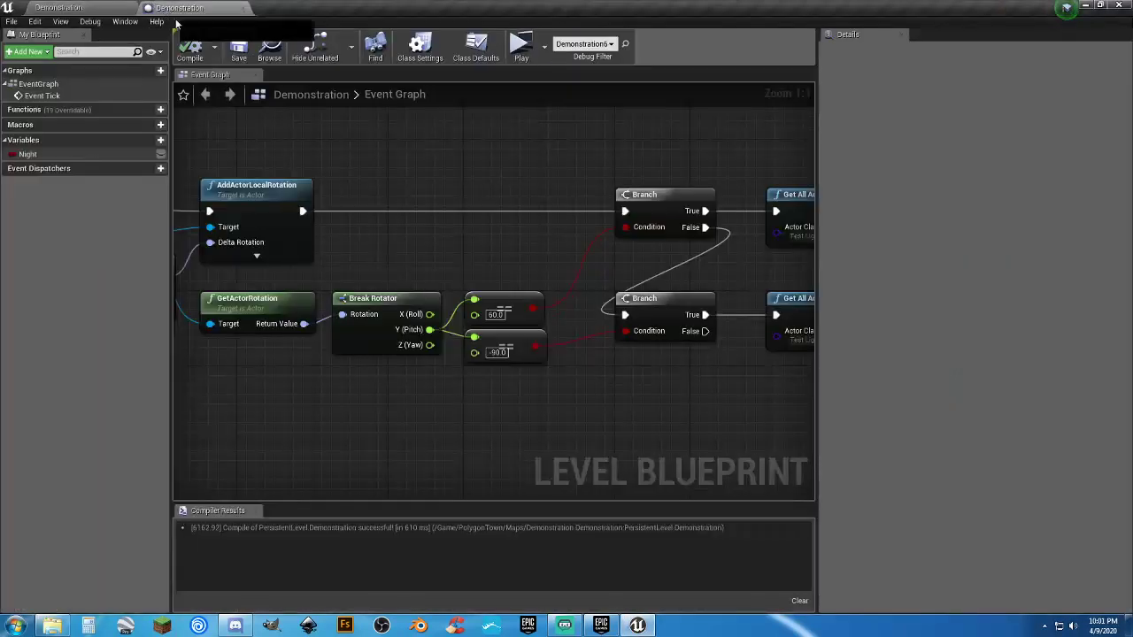
left_click(494, 314)
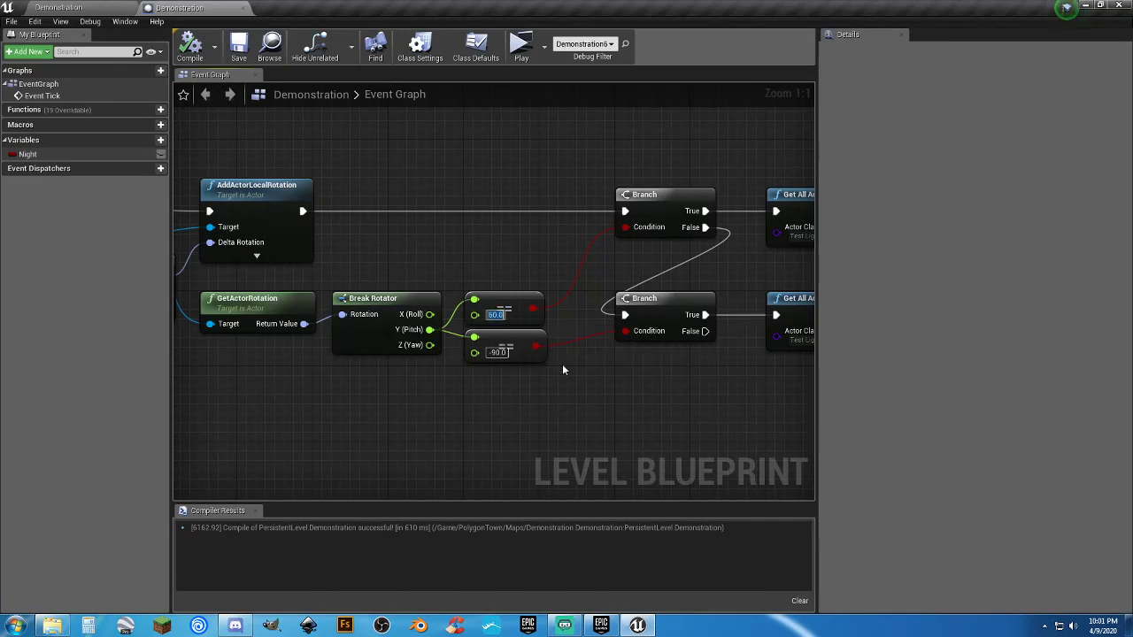
type("90")
key("Return")
left_click(239, 49)
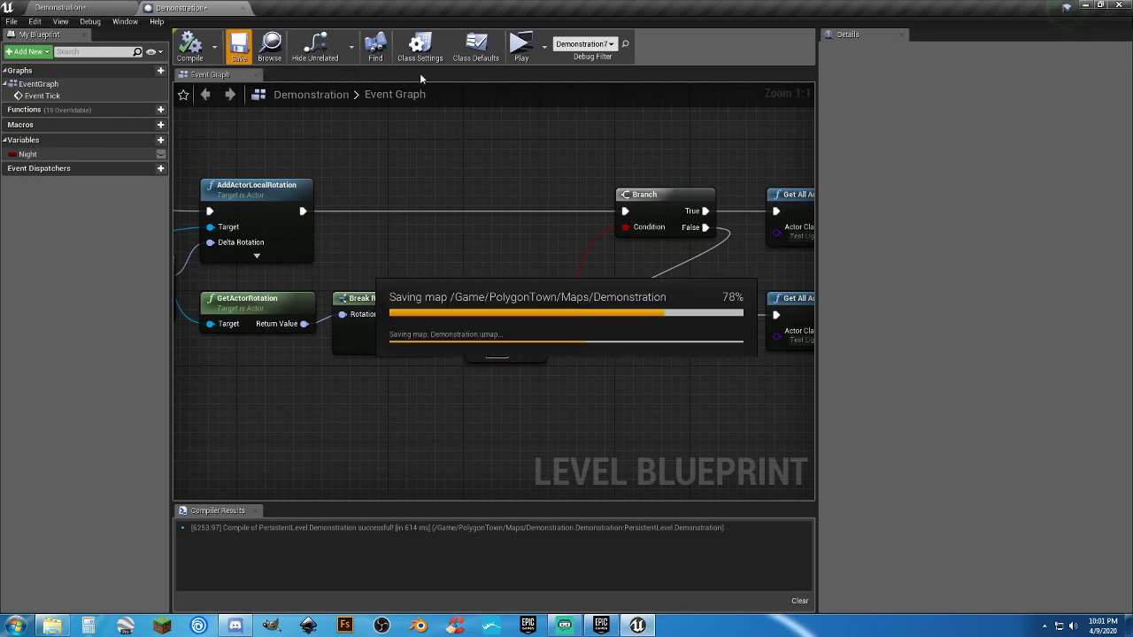
left_click(80, 8)
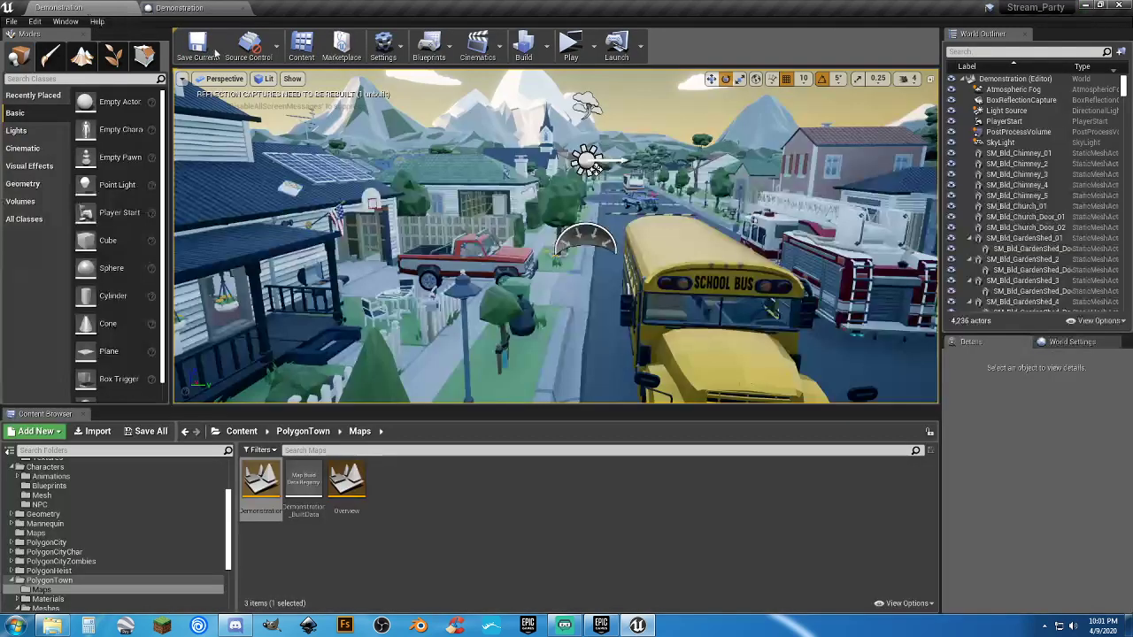
Step: Playtest the map again near the house corner to check the red test light at night, and end the preview
key("alt+p")
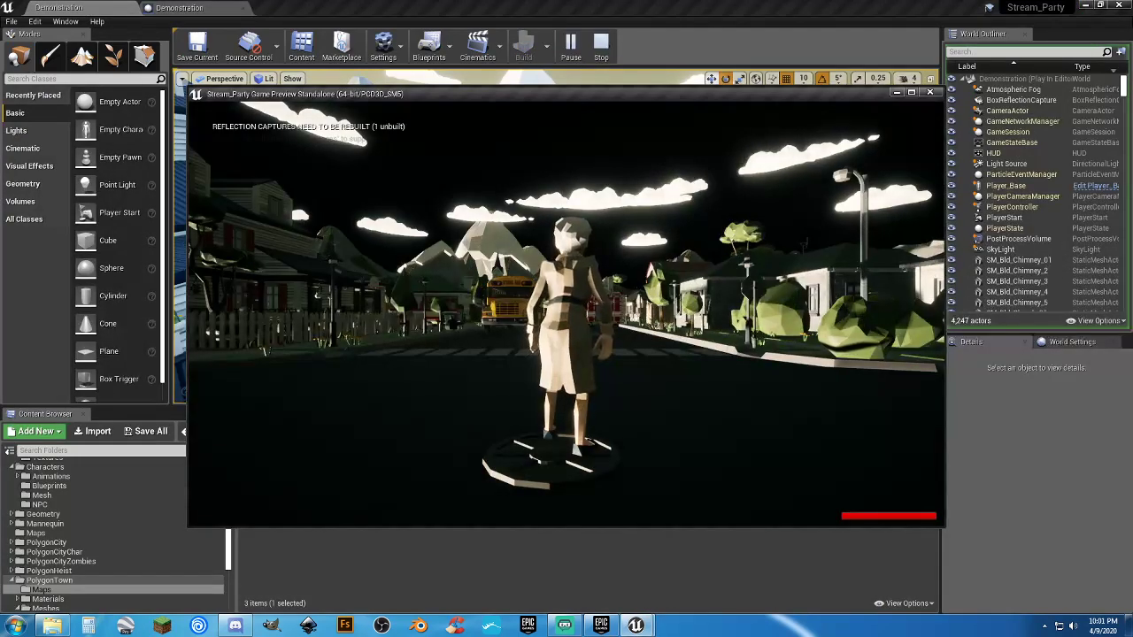
key("w")
key("w")
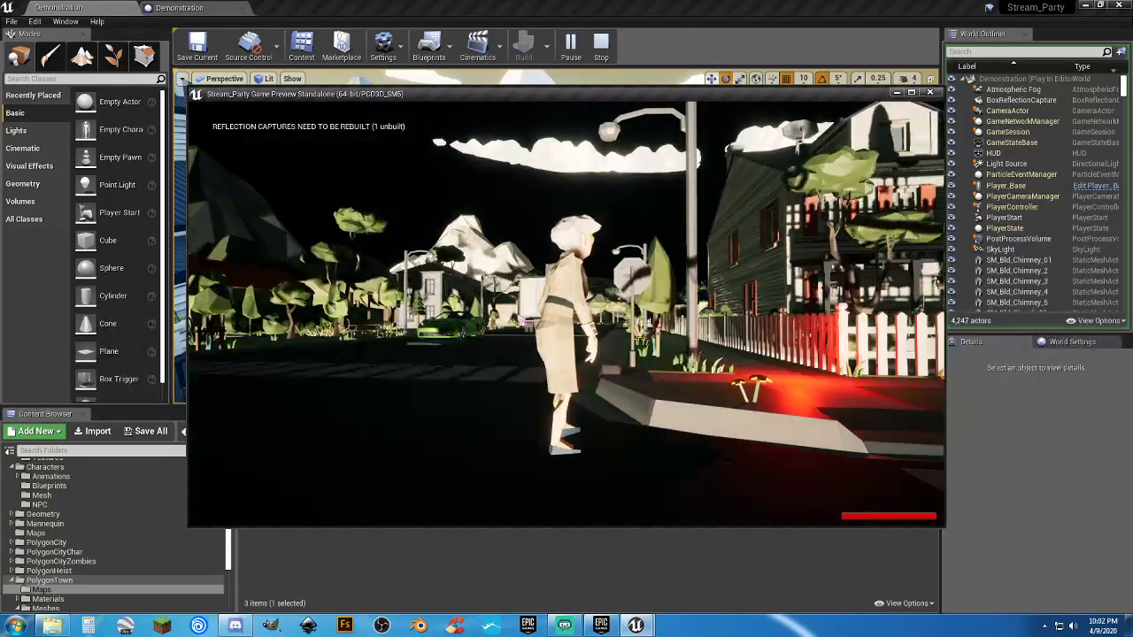
key("Escape")
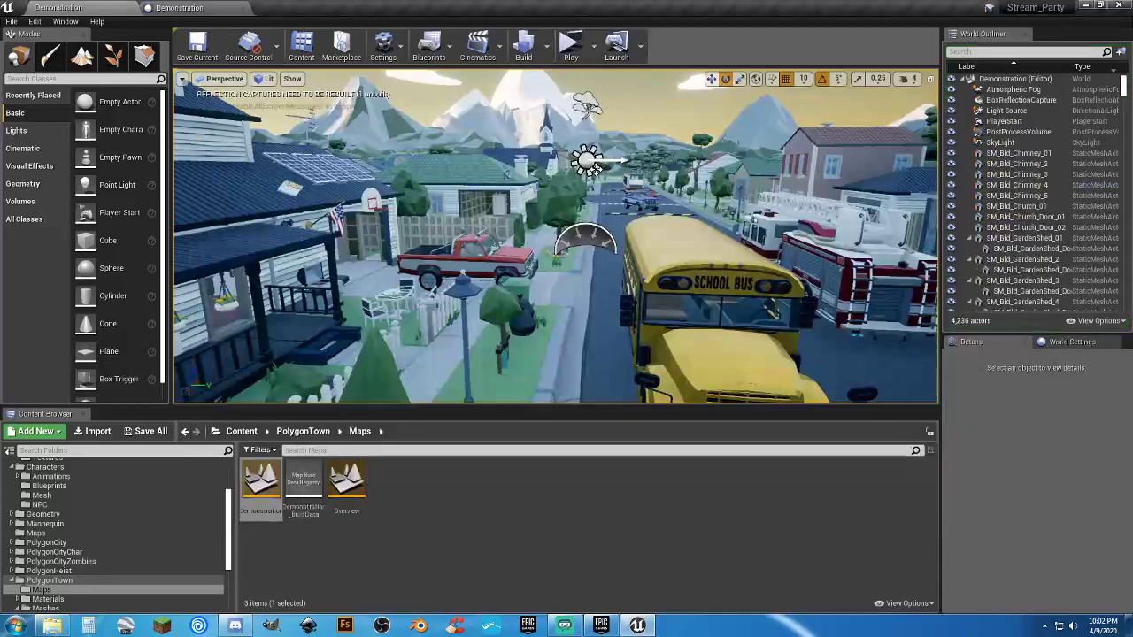
Step: Move TestLight from the sidewalk to the base of the nearby lamp post, at about X -945, Y -195
right_click_drag(506, 175, 440, 303)
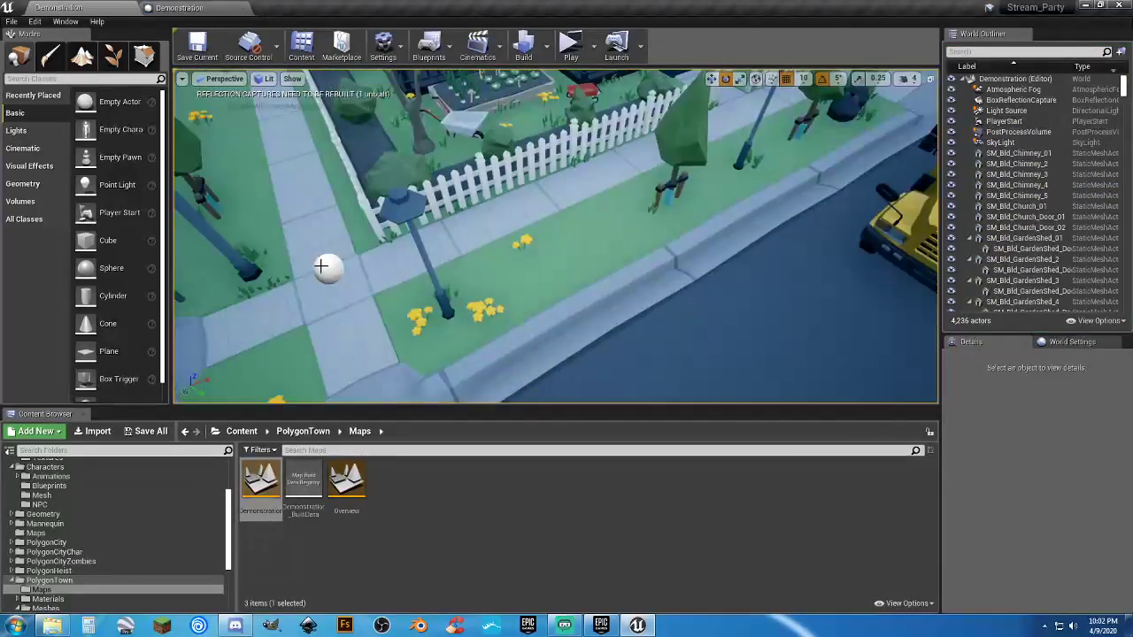
left_click_drag(321, 265, 335, 270)
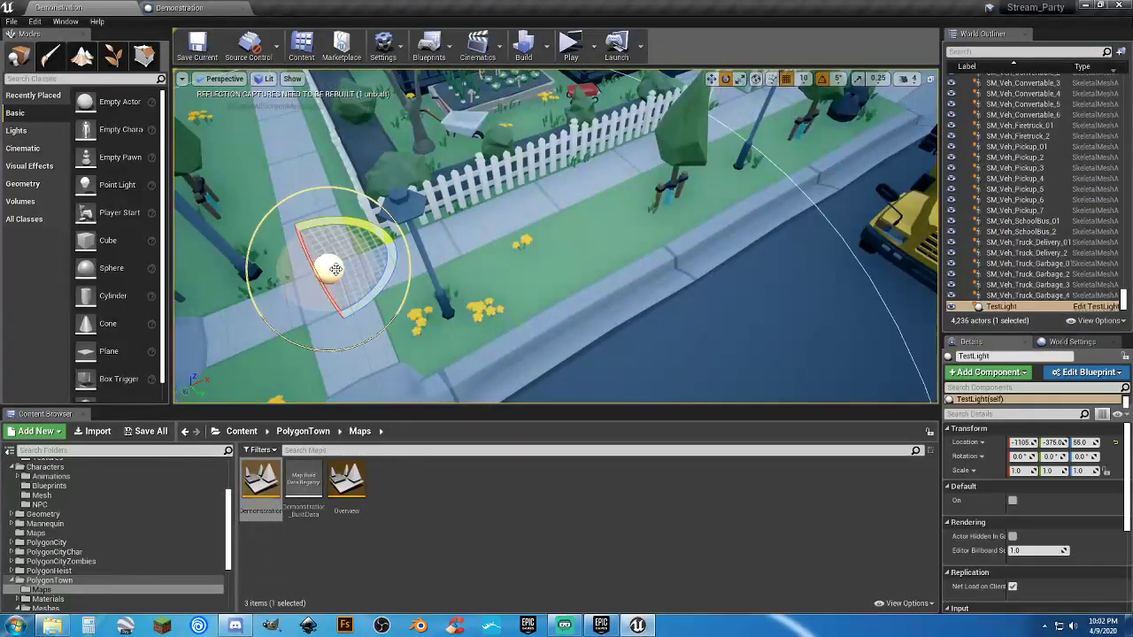
left_click(710, 78)
right_click_drag(512, 274, 620, 274)
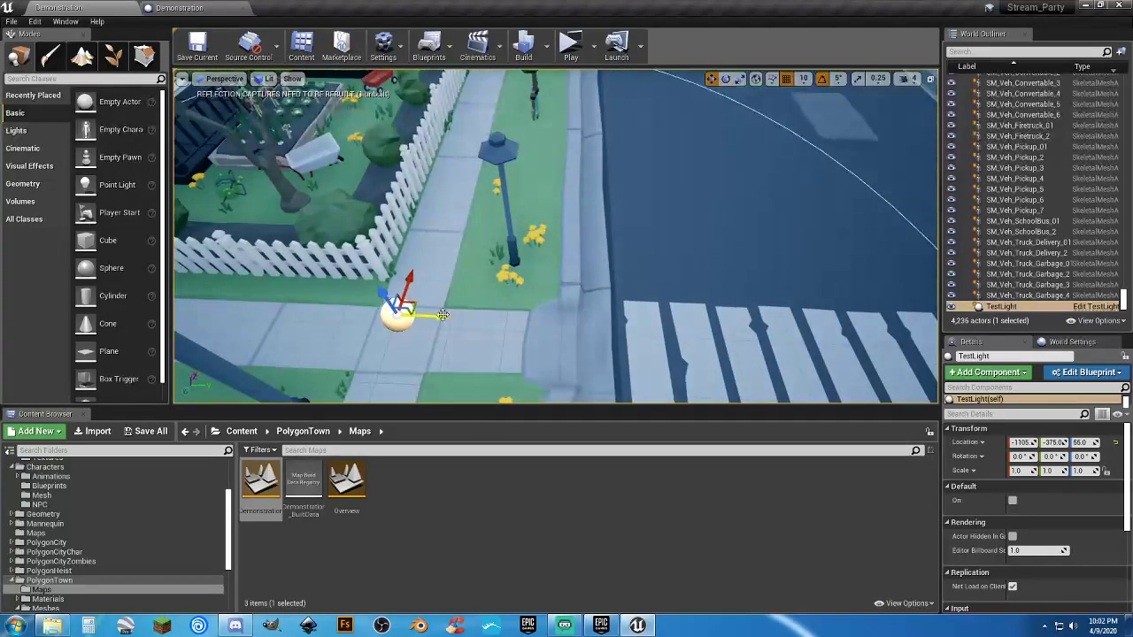
left_click_drag(443, 315, 544, 323)
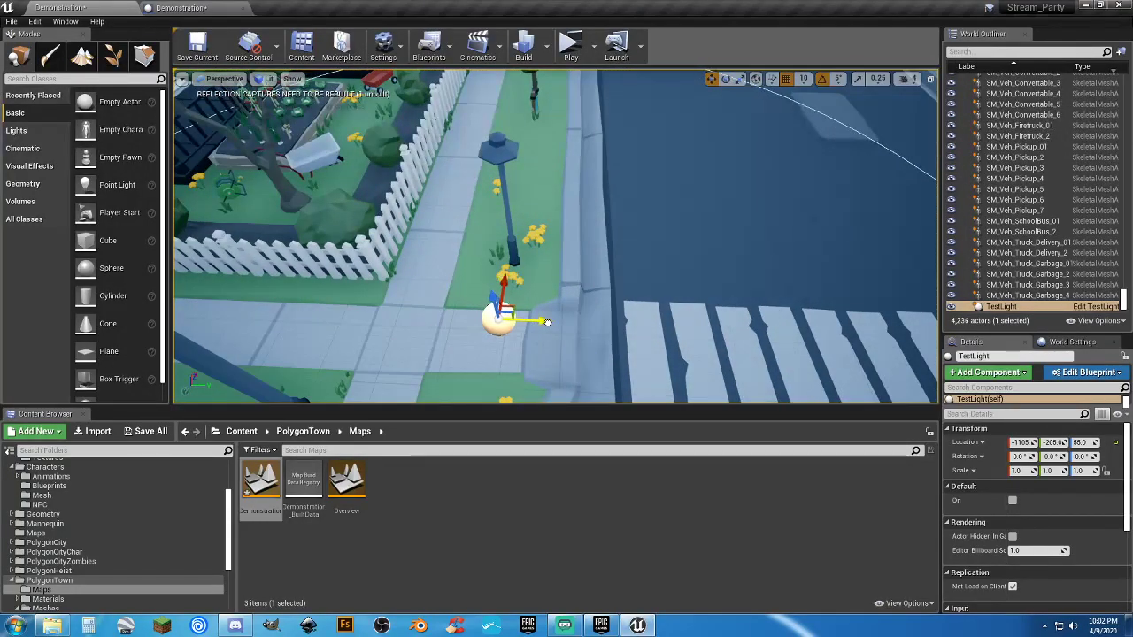
left_click_drag(509, 281, 534, 216)
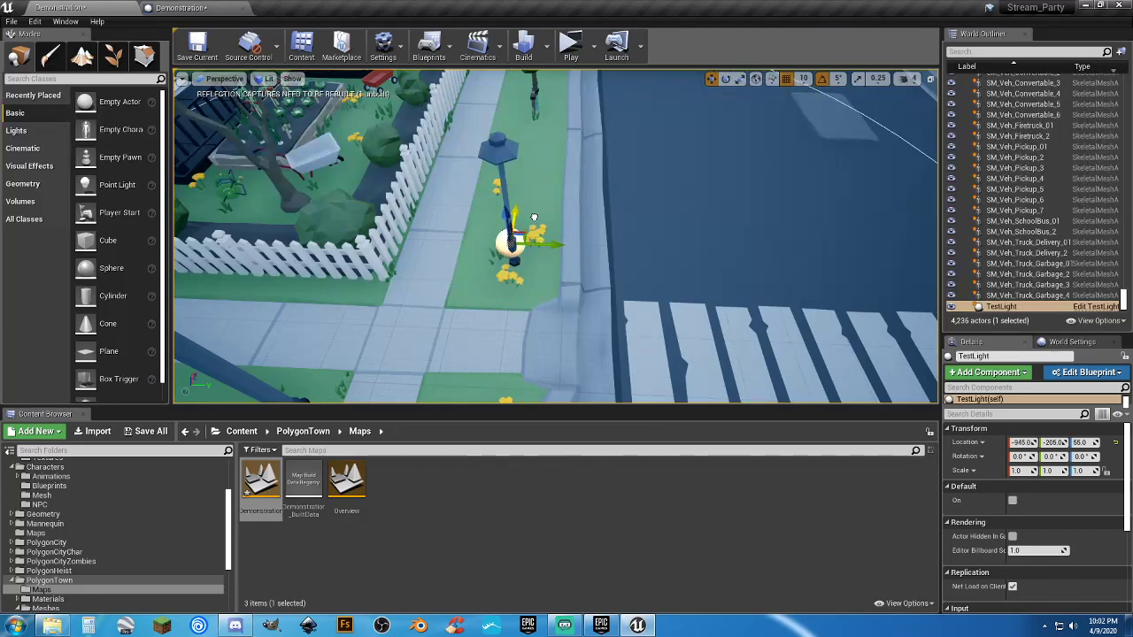
left_click_drag(555, 246, 559, 245)
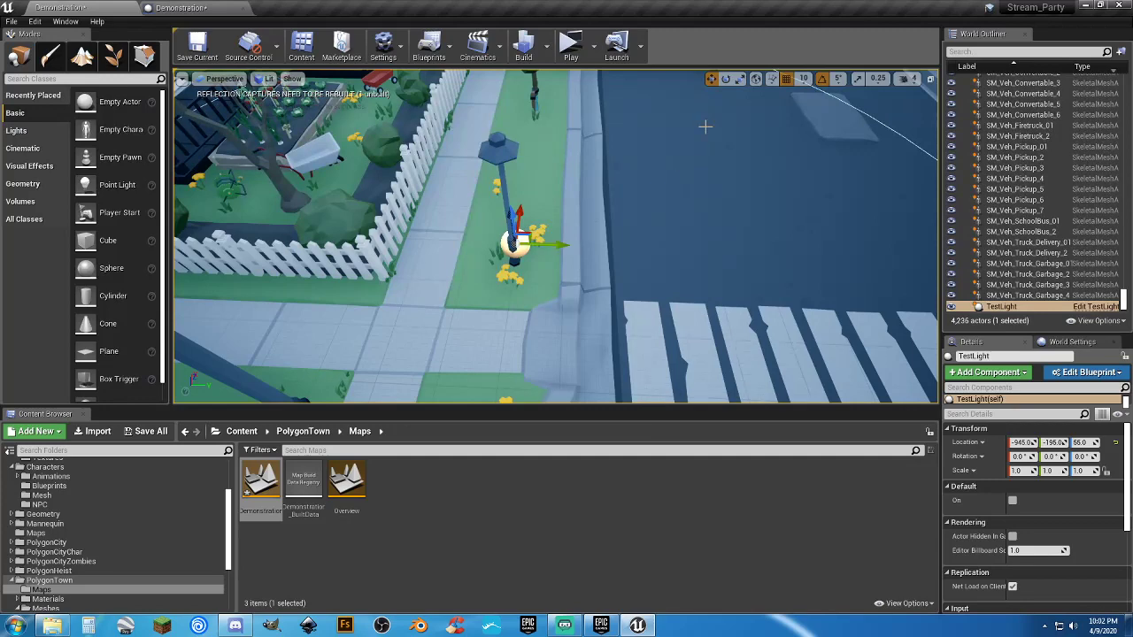
Step: Set the position grid snap to 5 and align TestLight with the lamp post at X -950, Y -200
left_click(803, 79)
left_click(807, 103)
key("f")
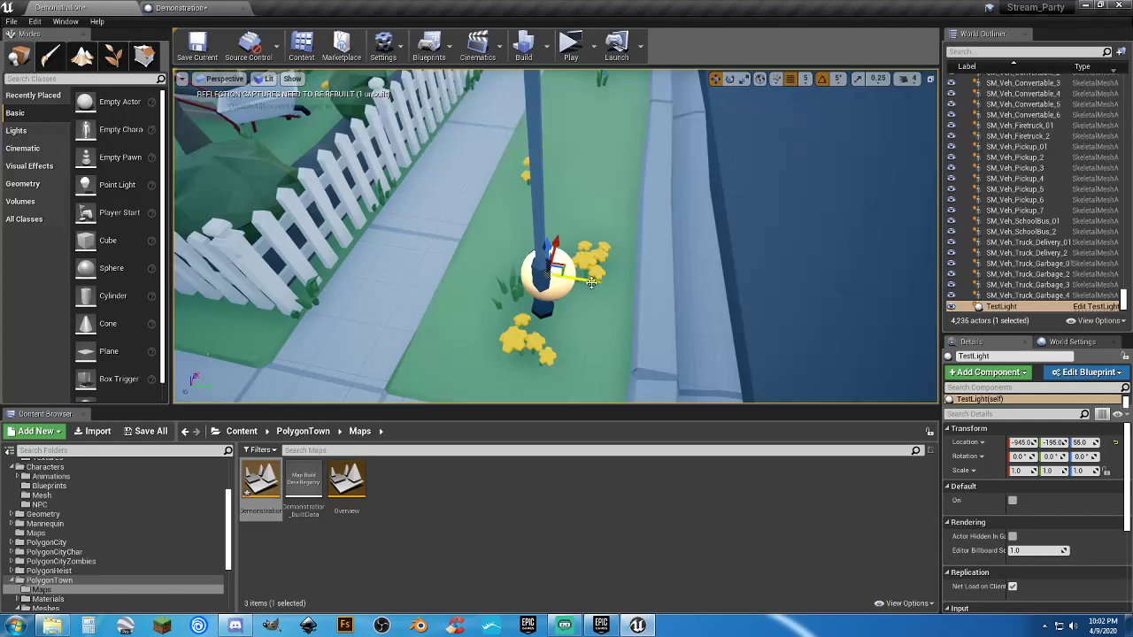
left_click_drag(610, 236, 583, 258, "alt")
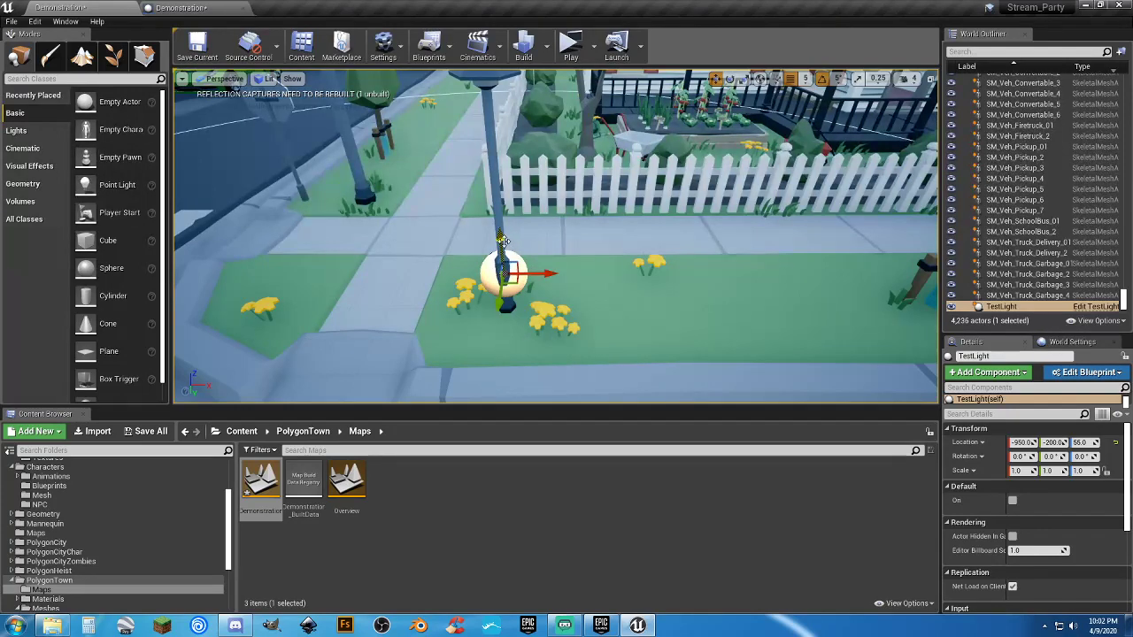
Step: Raise TestLight up the post into the lamp head, to Z 275
left_click_drag(501, 240, 480, 101)
key("f")
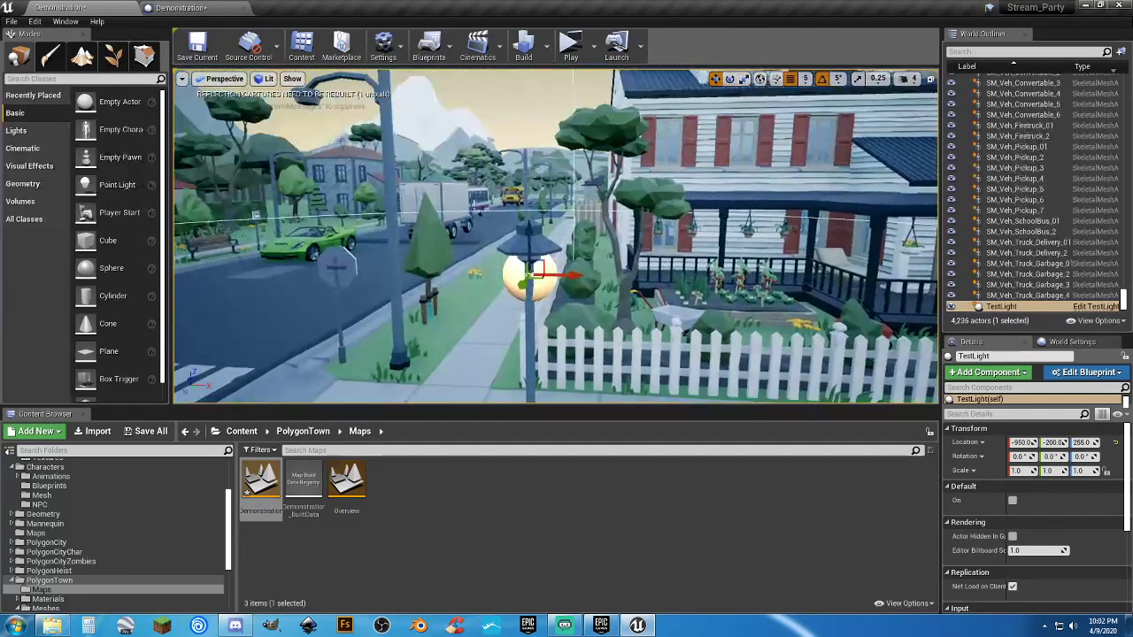
left_click_drag(527, 231, 527, 215)
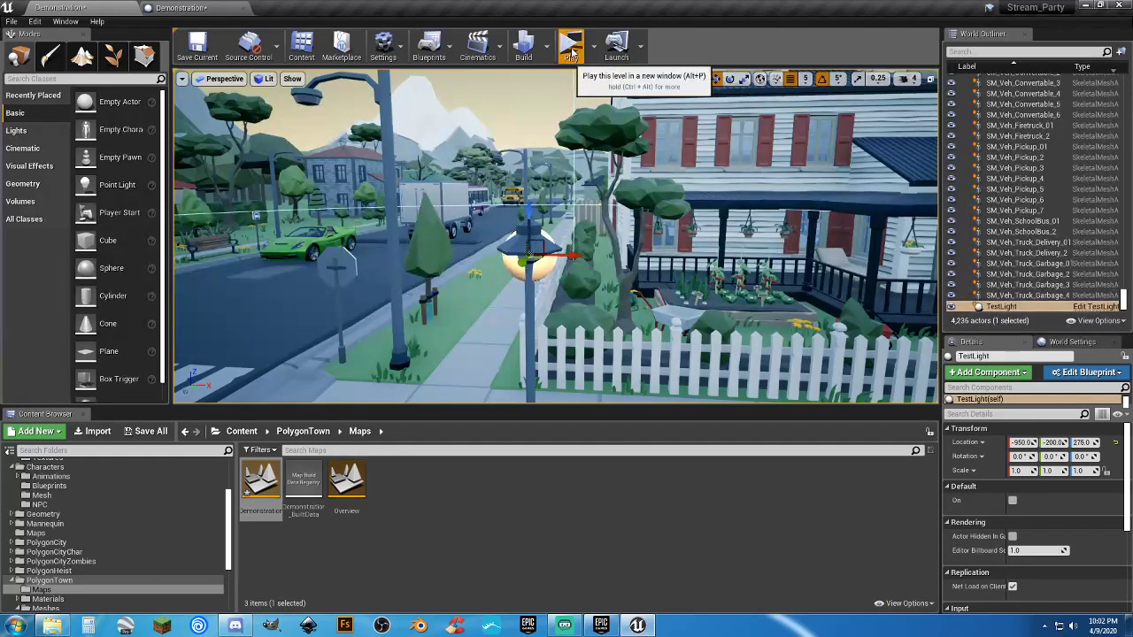
Step: Playtest the map to check how the light looks inside the lamp head, and end the preview
left_click(571, 50)
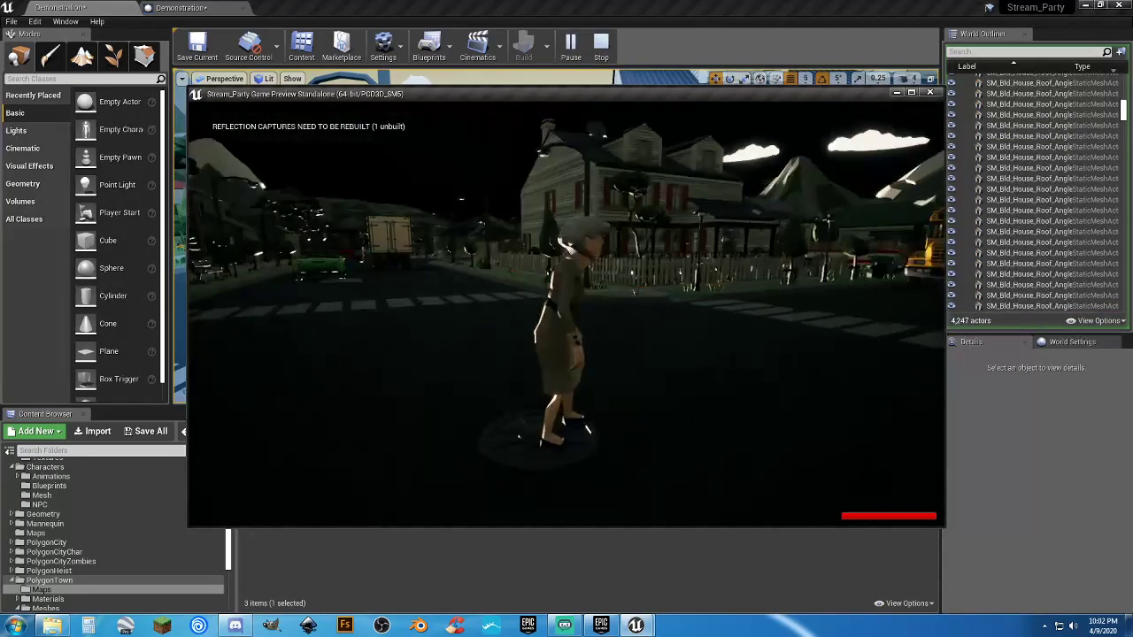
key("w")
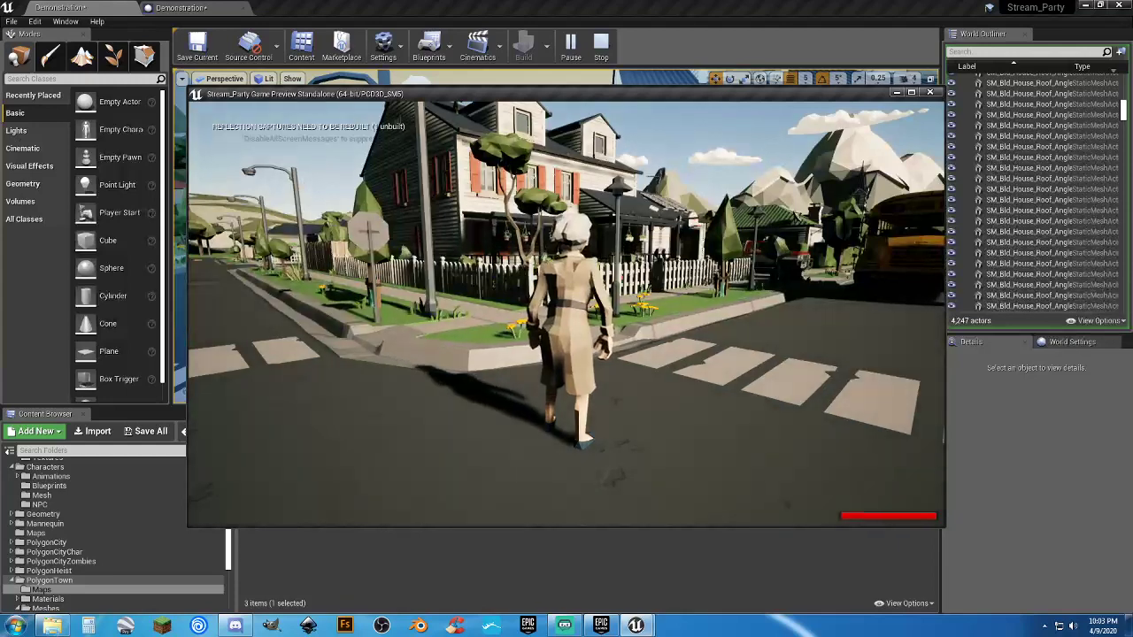
key("Escape")
Step: Raise TestLight above the lamp head to Z 310 and playtest its lighting from the street corner
left_click(547, 266)
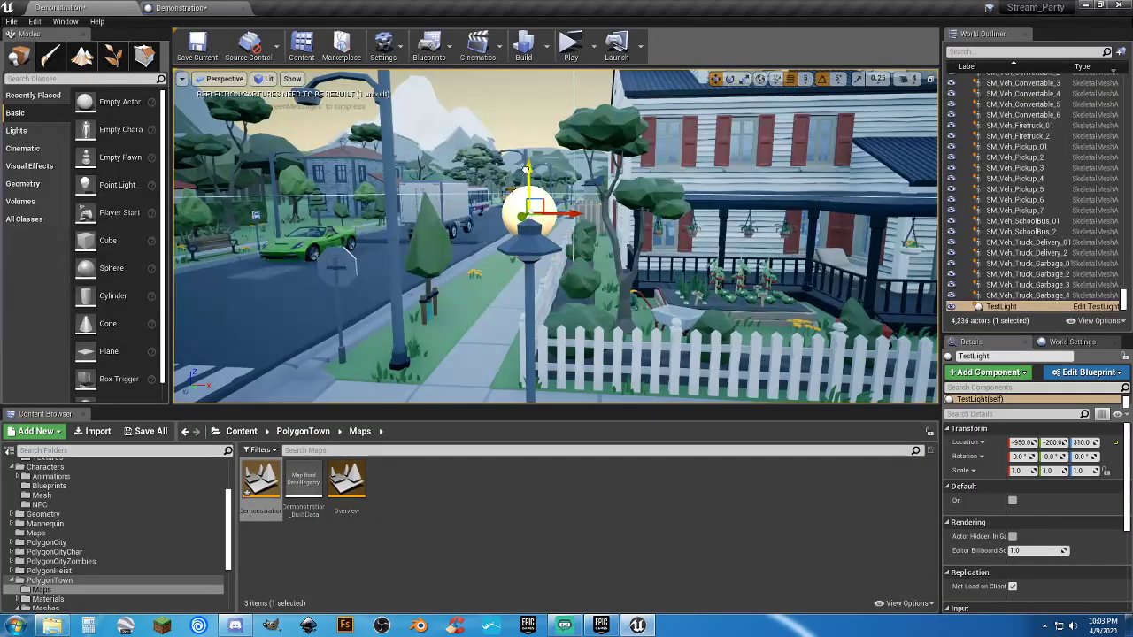
left_click(572, 46)
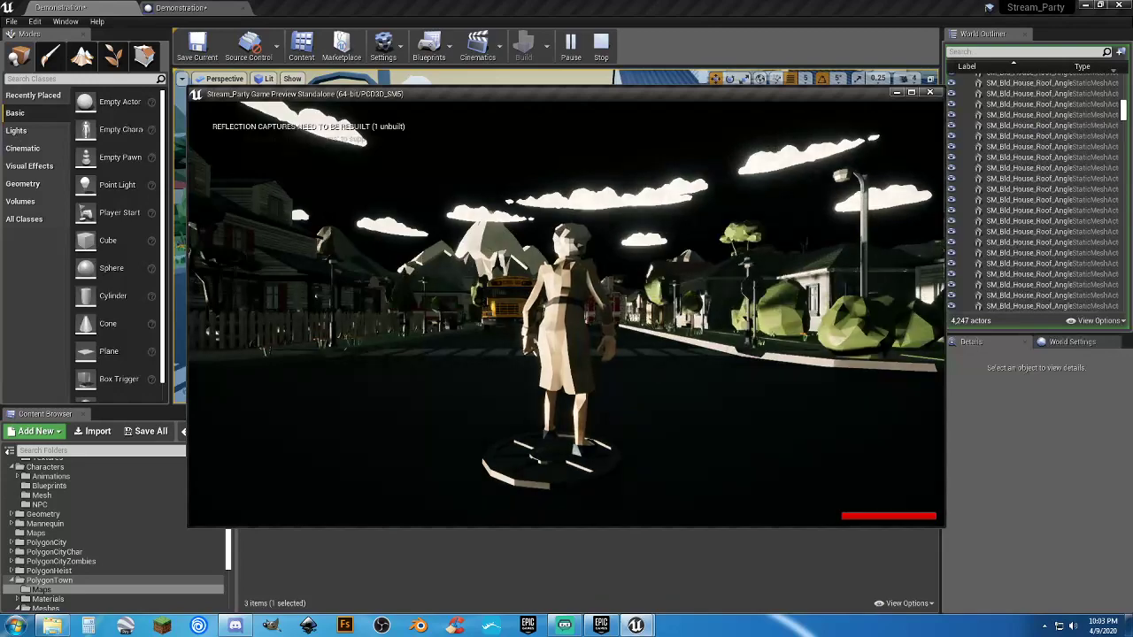
key("w")
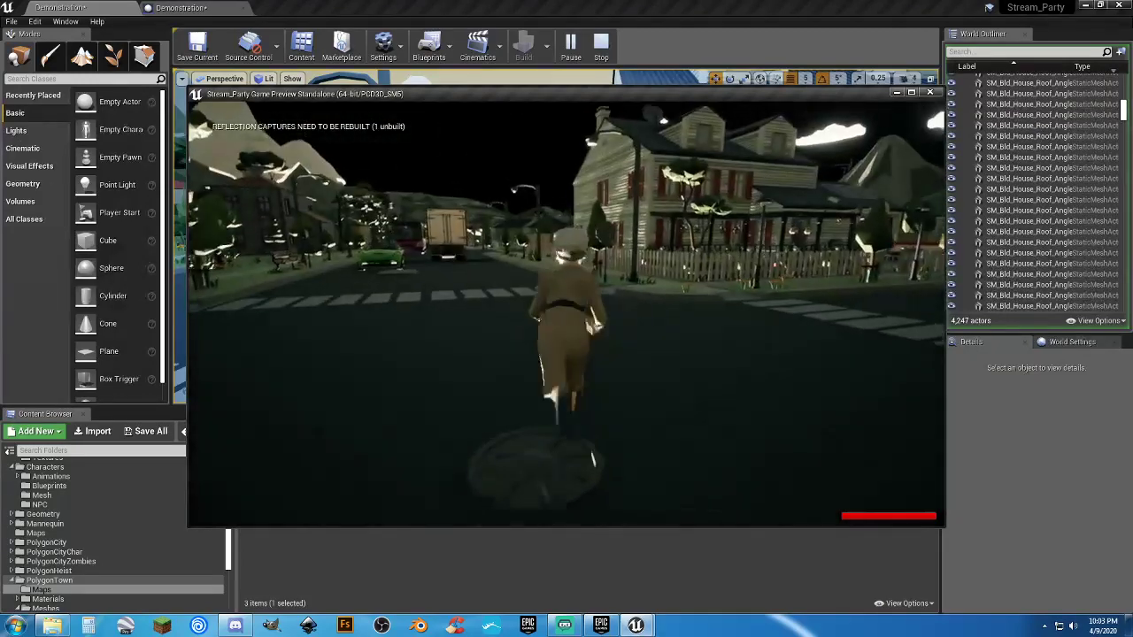
key("d")
key("w")
key("a")
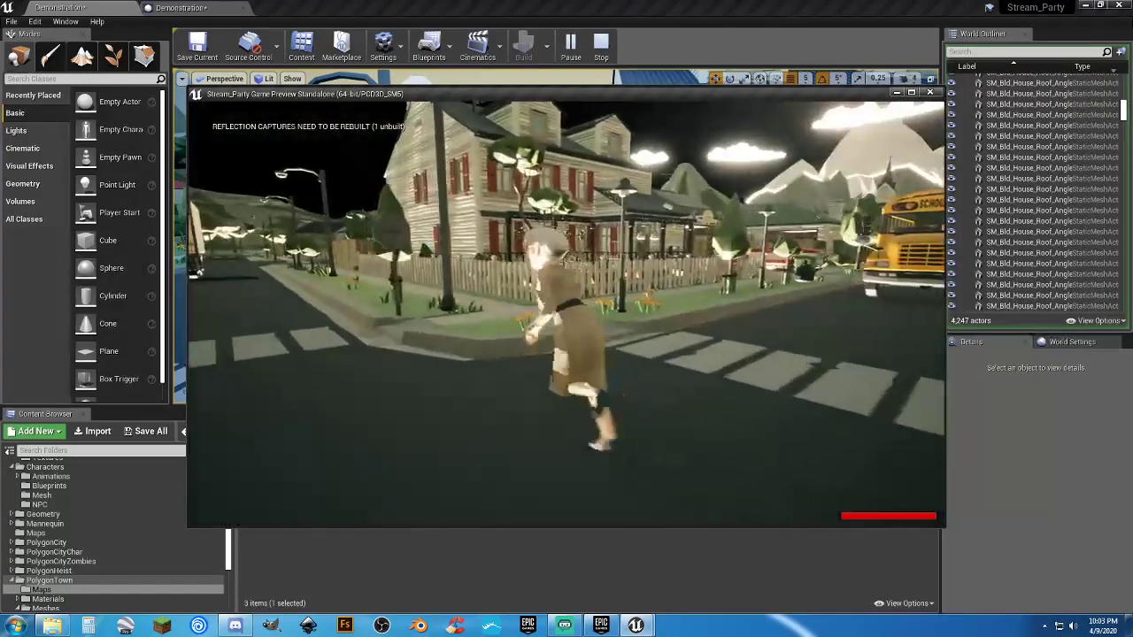
key("w")
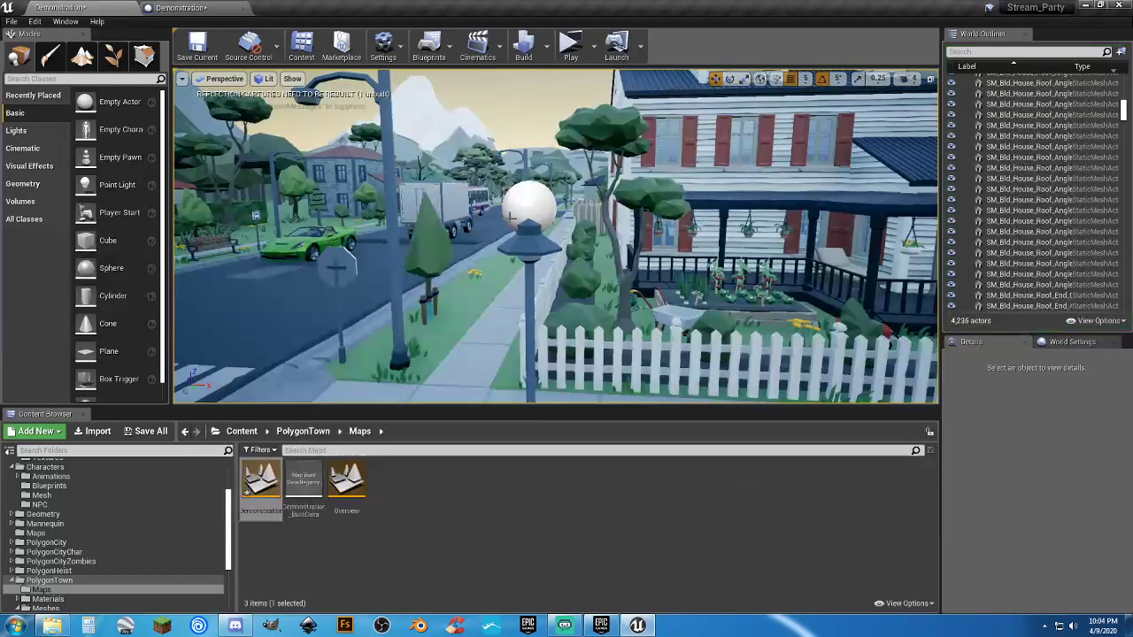
Step: Raise TestLight higher above the lamp head, playtest its lighting from the street corner, and end the preview
left_click(534, 207)
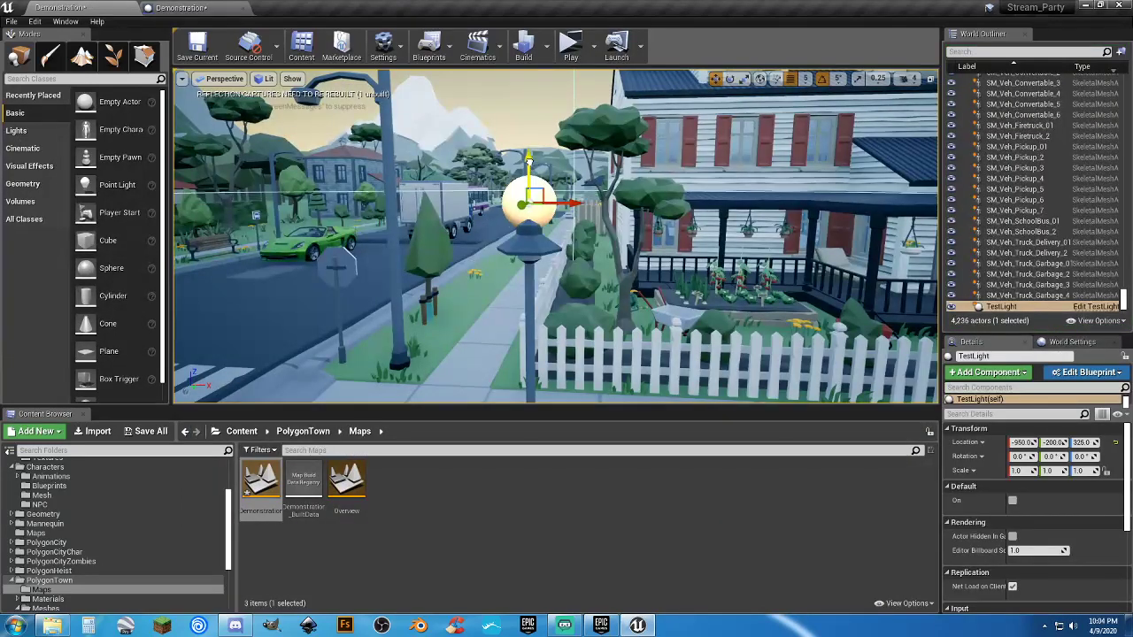
left_click(571, 46)
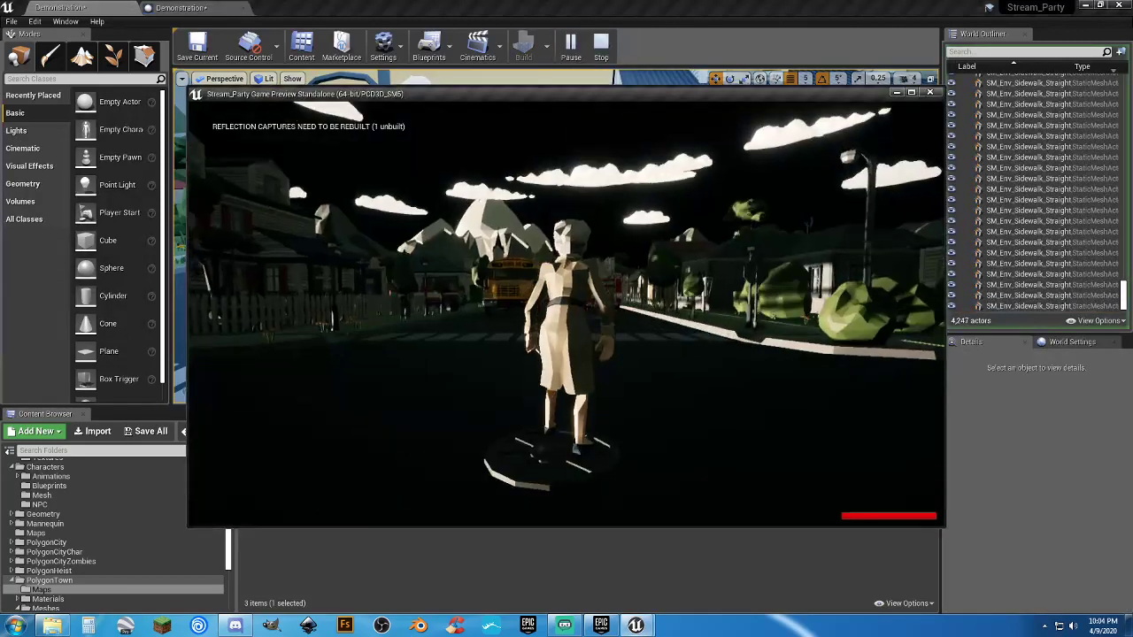
key("w")
key("d")
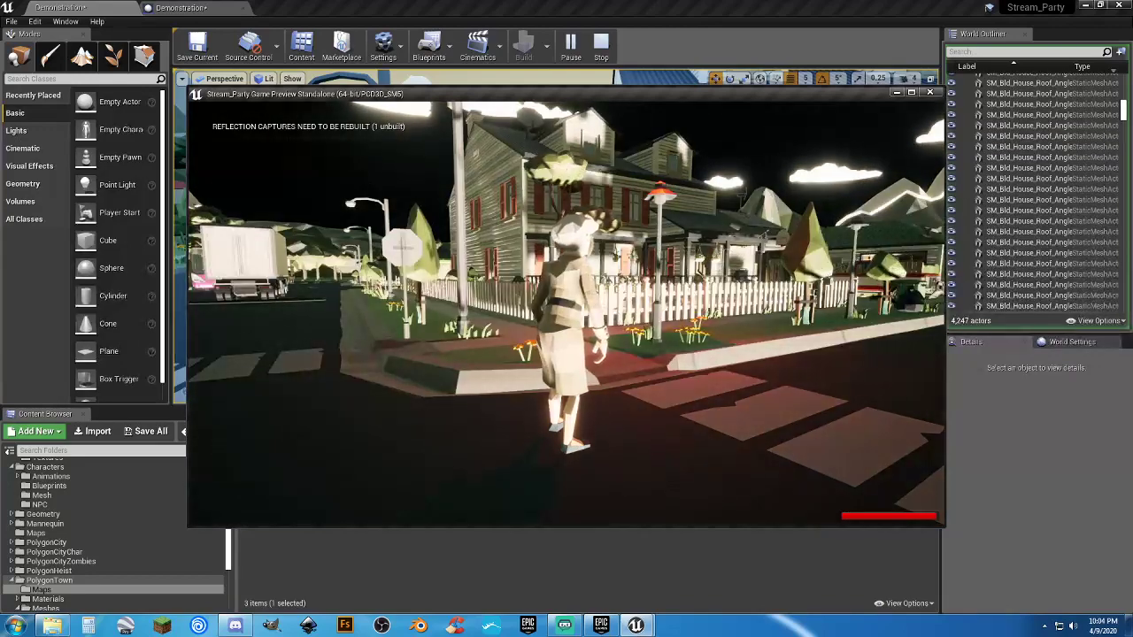
key("Escape")
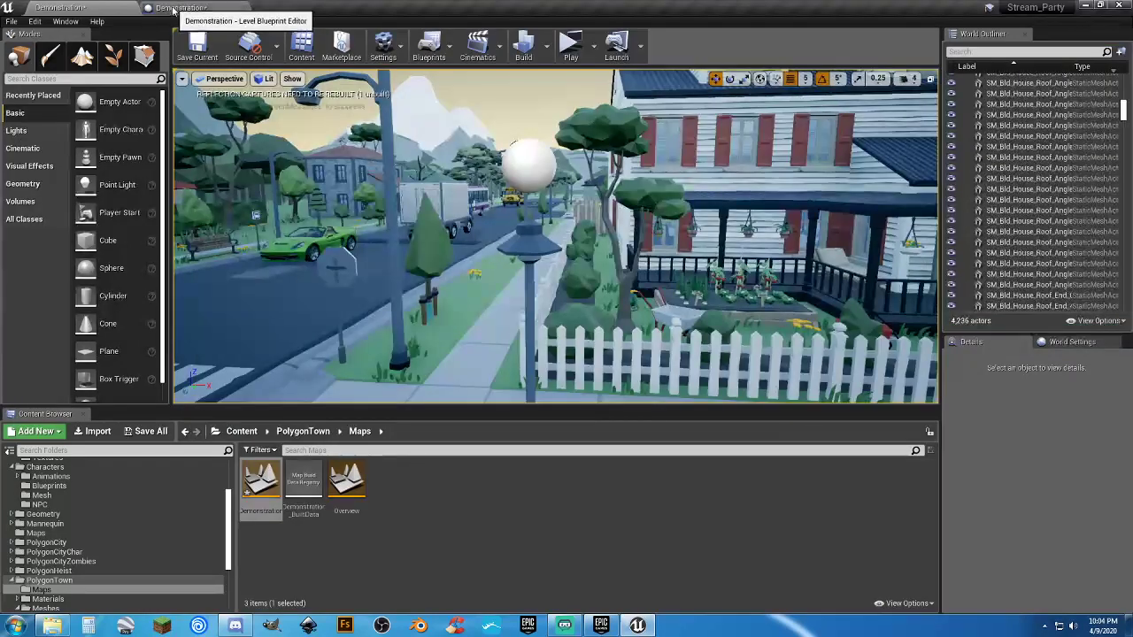
Step: Open the TestLight blueprint from the Assets/Blueprints folder and bring up its Street Light component's settings
left_click(179, 8)
left_click(61, 8)
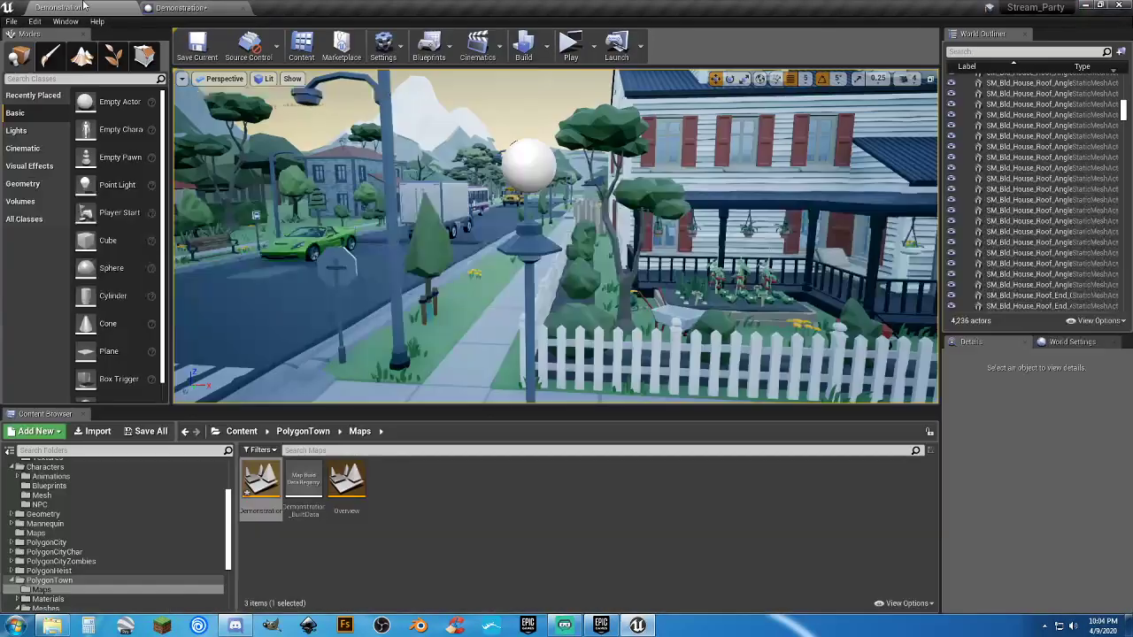
scroll(57, 505, "up", 3)
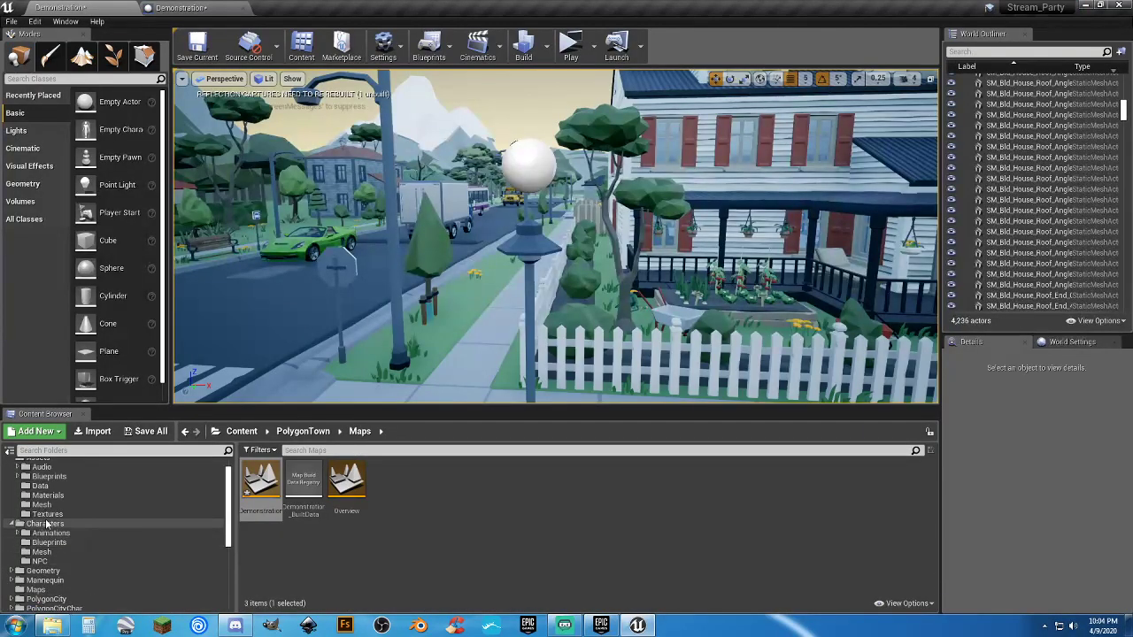
left_click(49, 496)
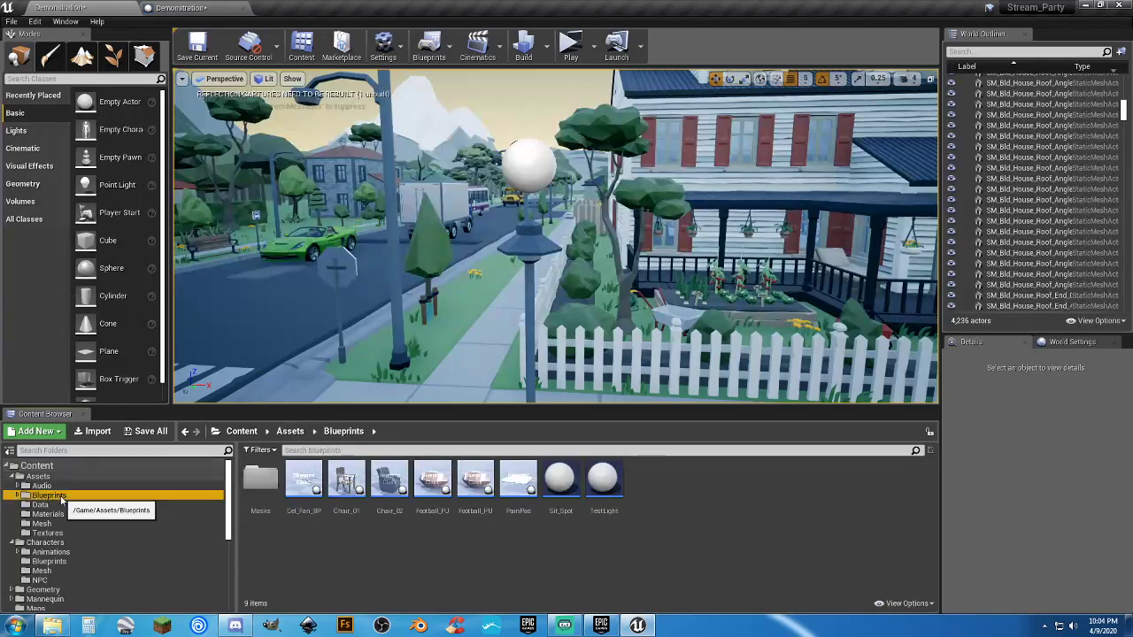
double_click(591, 493)
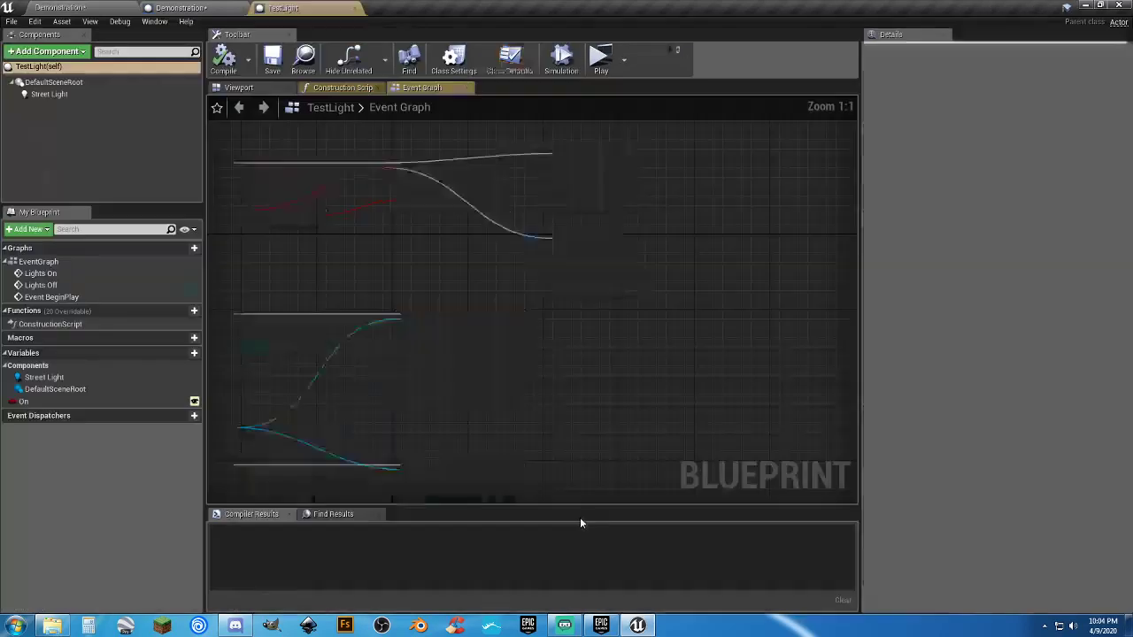
right_click_drag(434, 254, 478, 217)
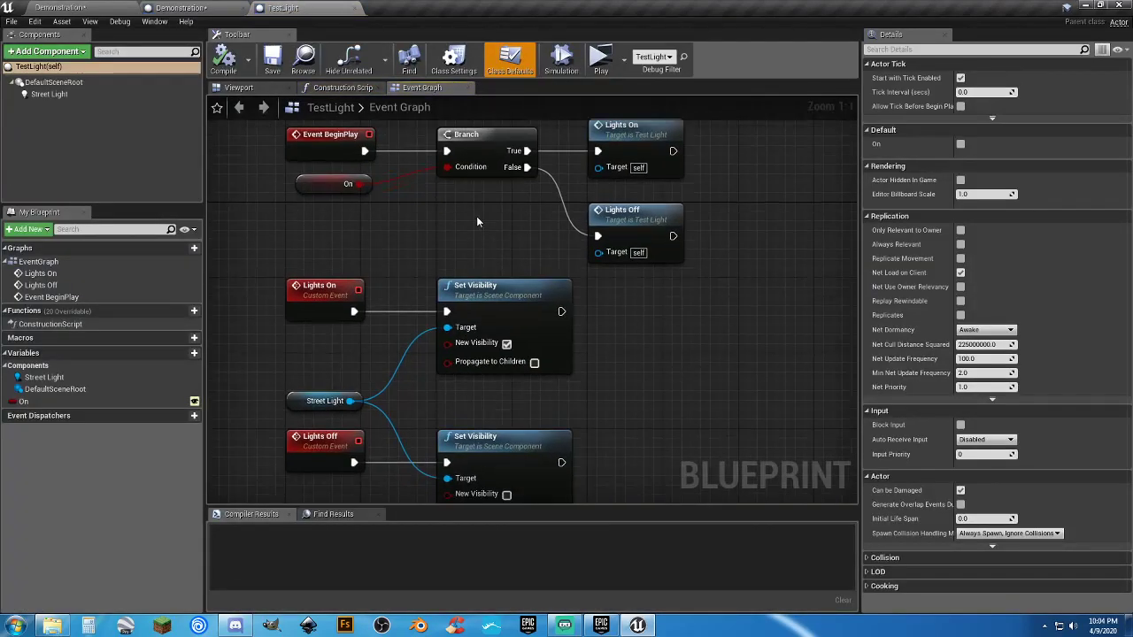
left_click(55, 94)
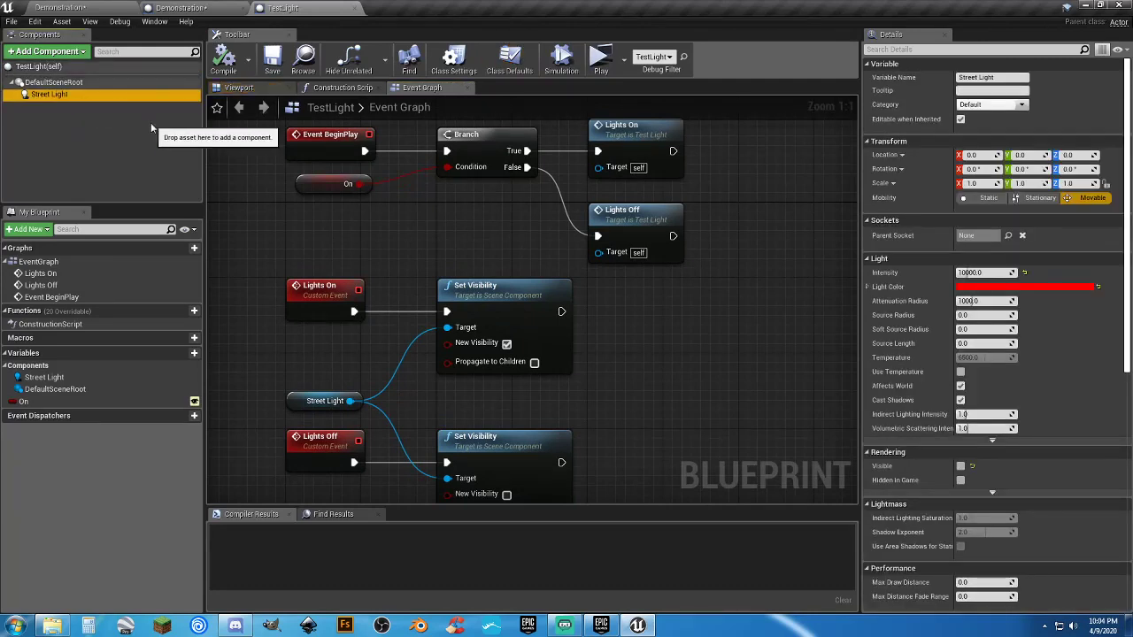
Step: Add a Spot Light component to TestLight, rotate it to -90° on Y so it points straight down, and compile
left_click(256, 89)
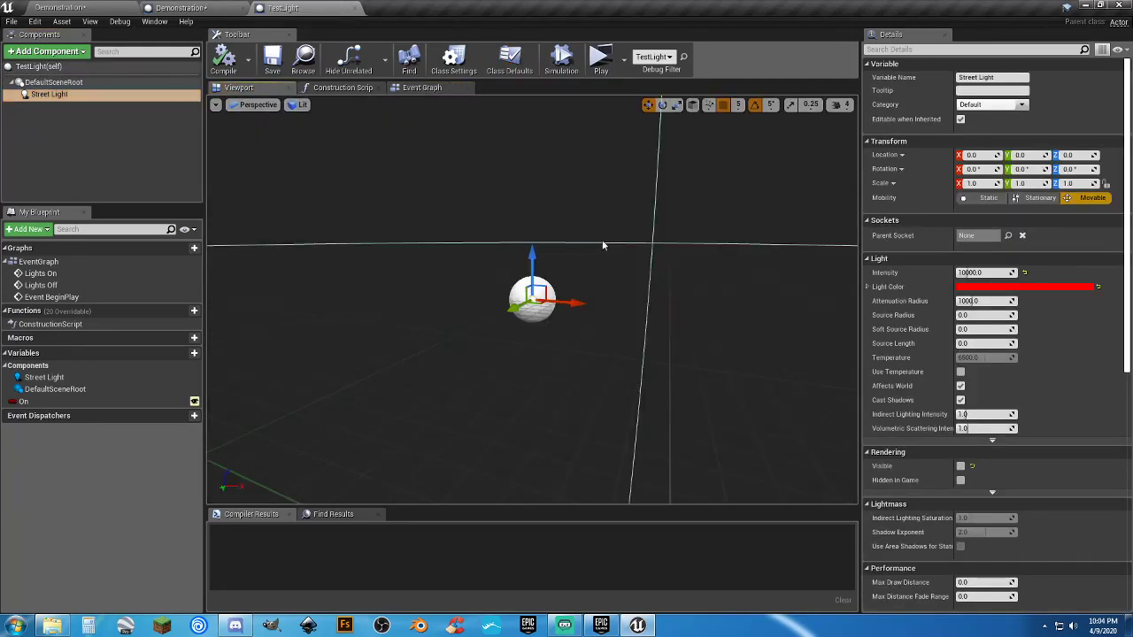
left_click(61, 120)
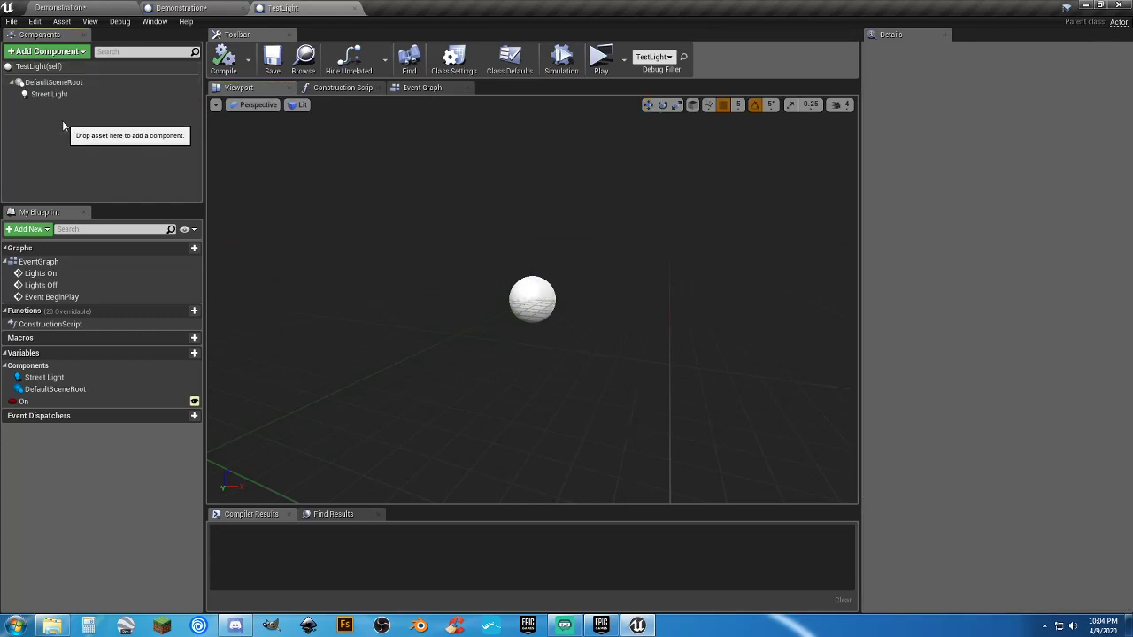
left_click(49, 51)
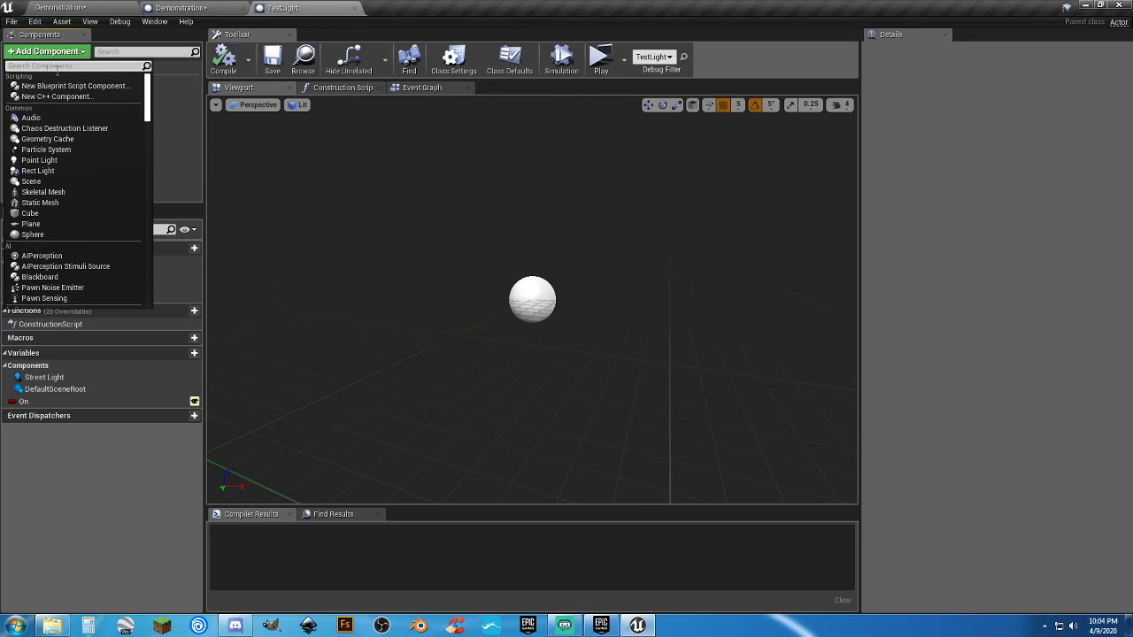
type("light")
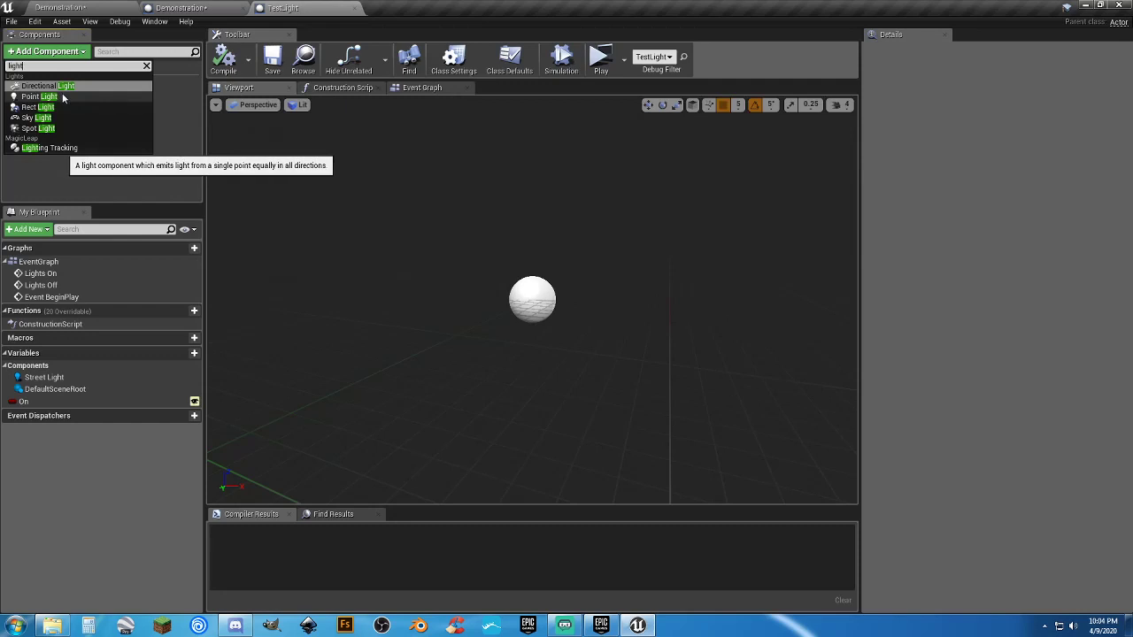
left_click(49, 127)
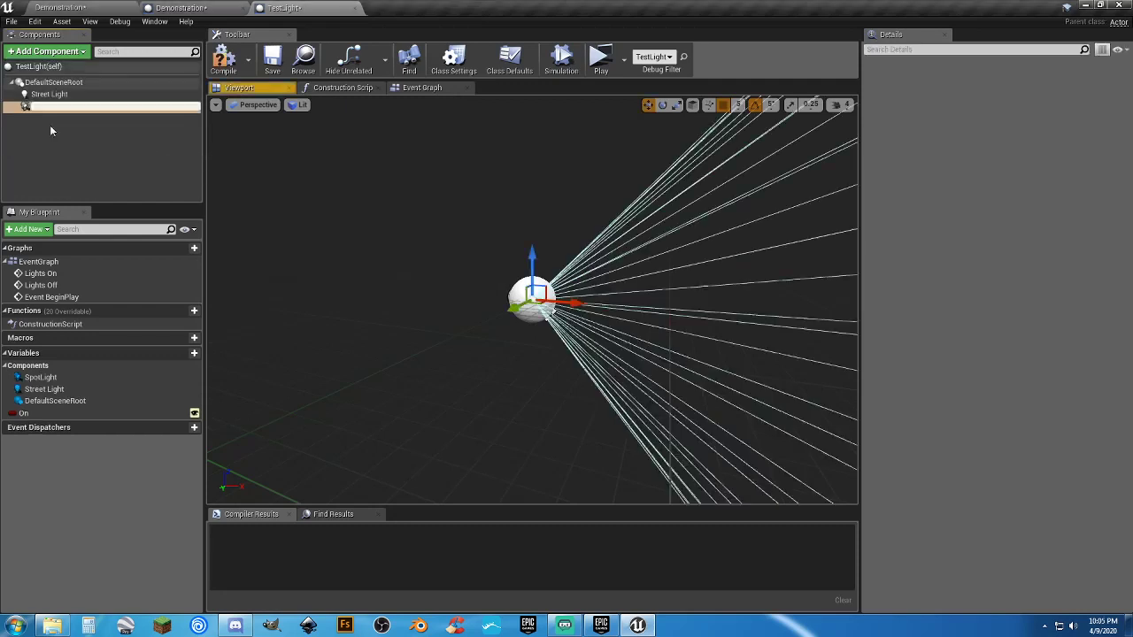
left_click(663, 105)
left_click_drag(540, 229, 528, 388)
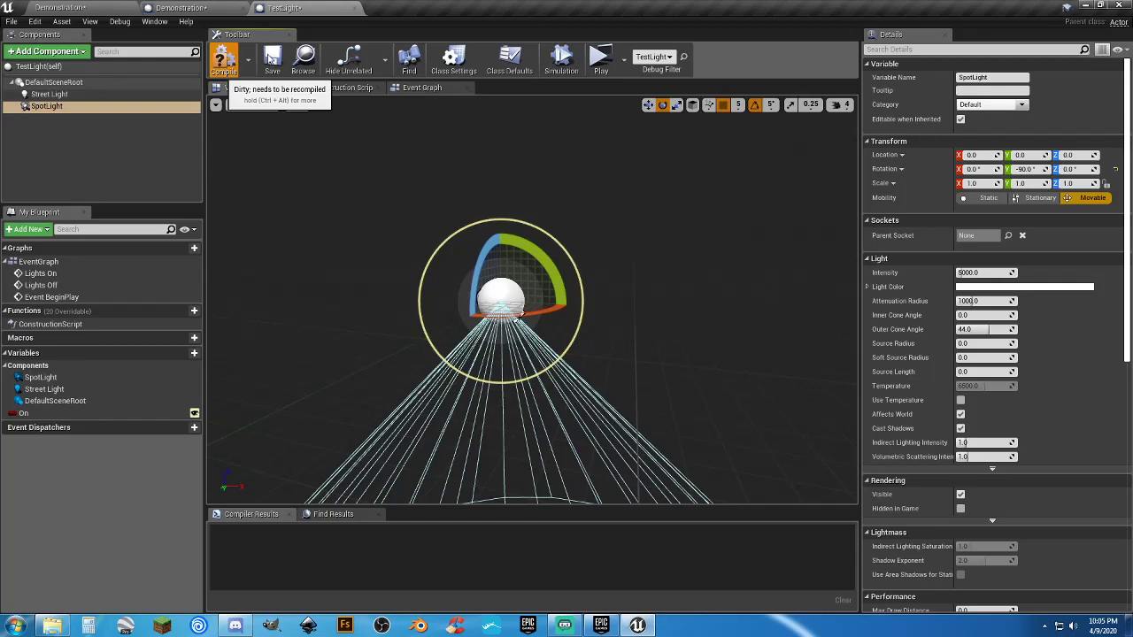
left_click(224, 64)
Step: Add a SpotLight reference beside the Lights On and Lights Off events in the event graph and delete the Street Light reference
left_click(420, 88)
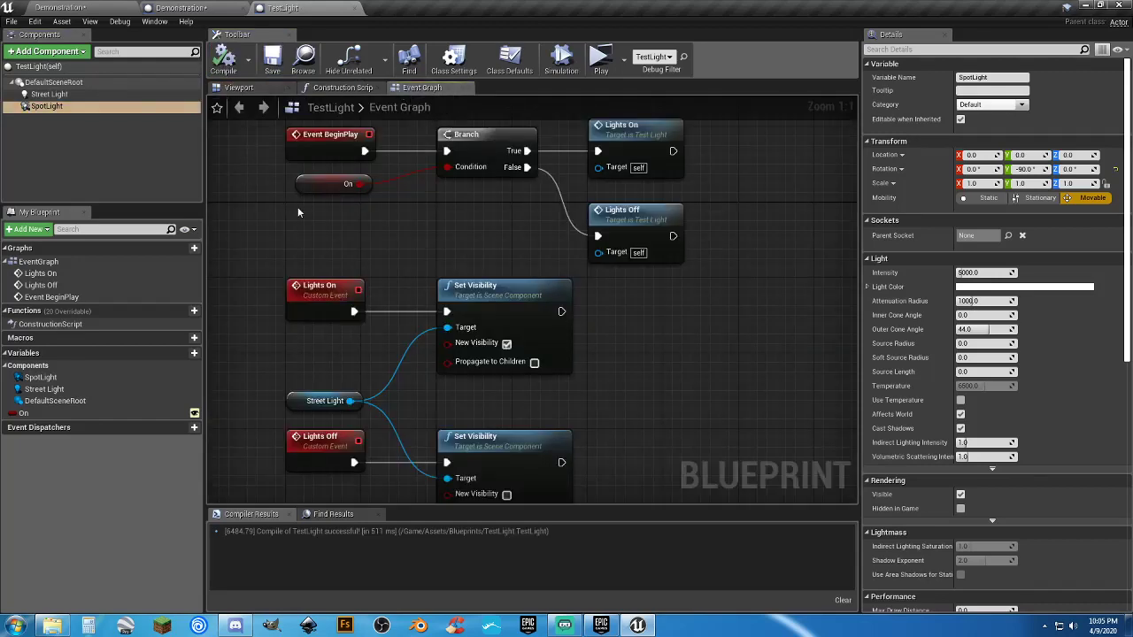
right_click_drag(299, 212, 318, 173)
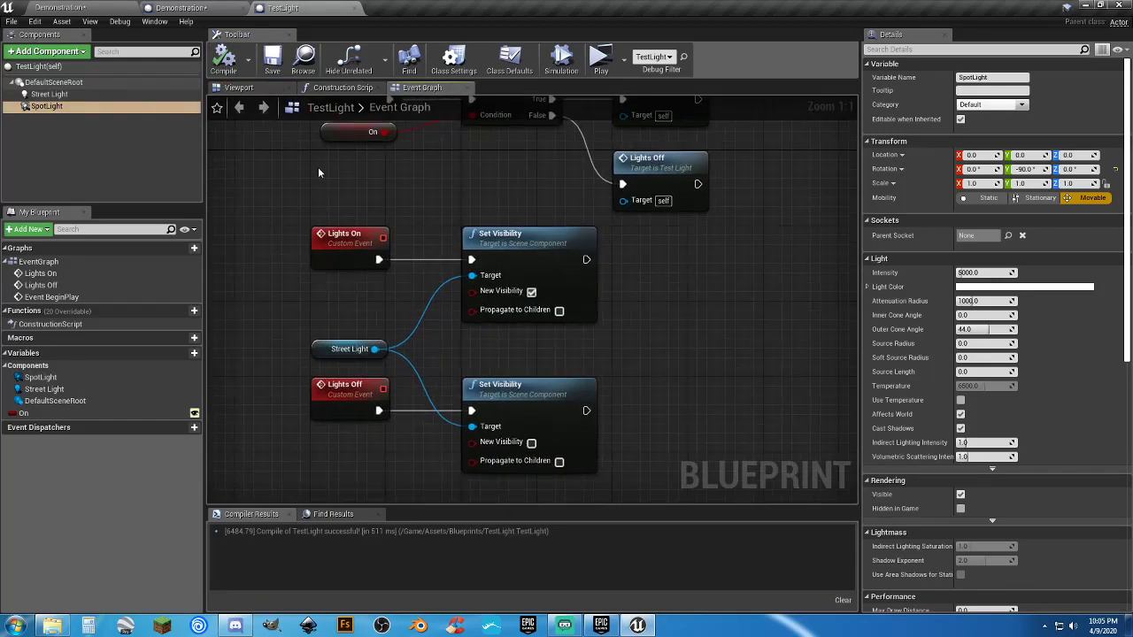
left_click(55, 107)
left_click_drag(305, 301, 307, 299)
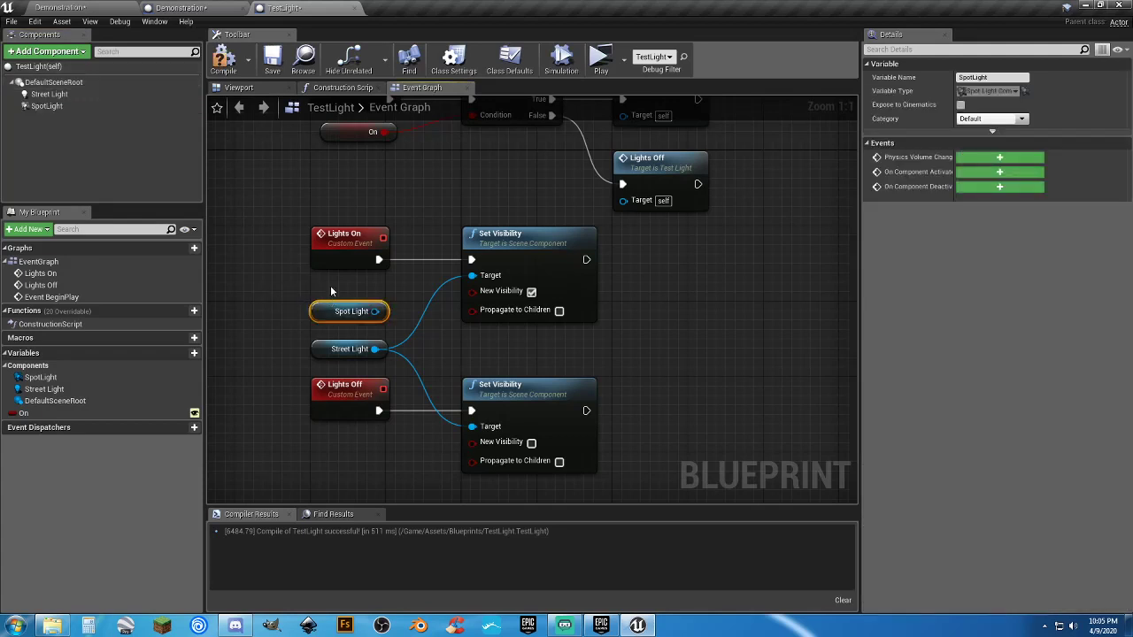
left_click(327, 353)
key("Delete")
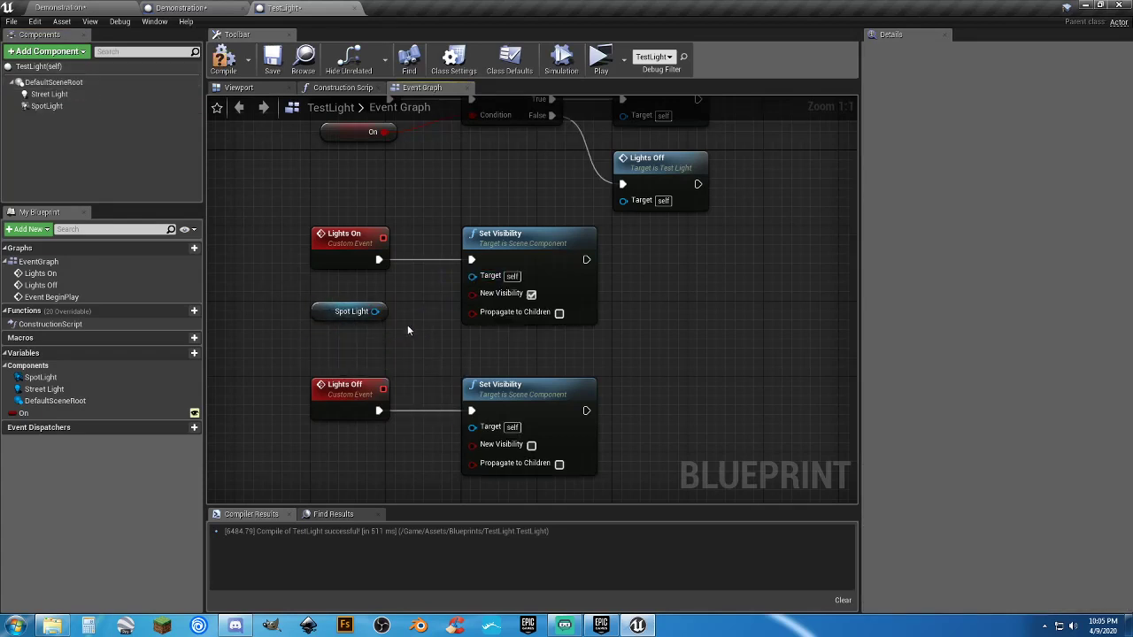
Step: Connect Spot Light to the Target of both Set Visibility nodes and turn off the SpotLight component's default Visible setting
left_click_drag(377, 312, 472, 275)
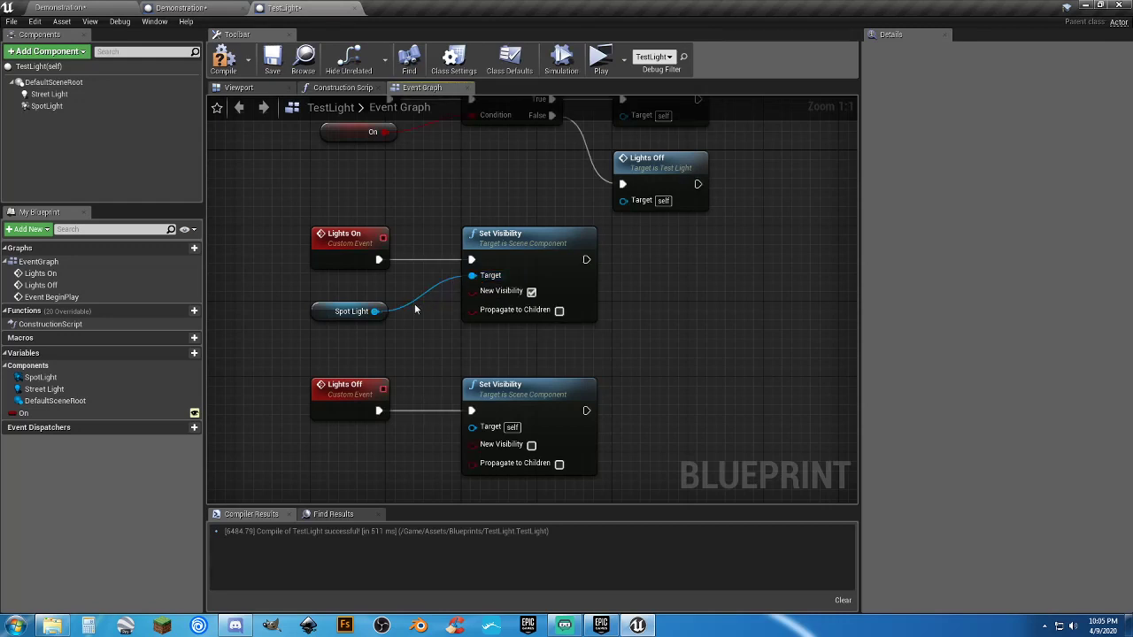
left_click_drag(372, 314, 471, 426)
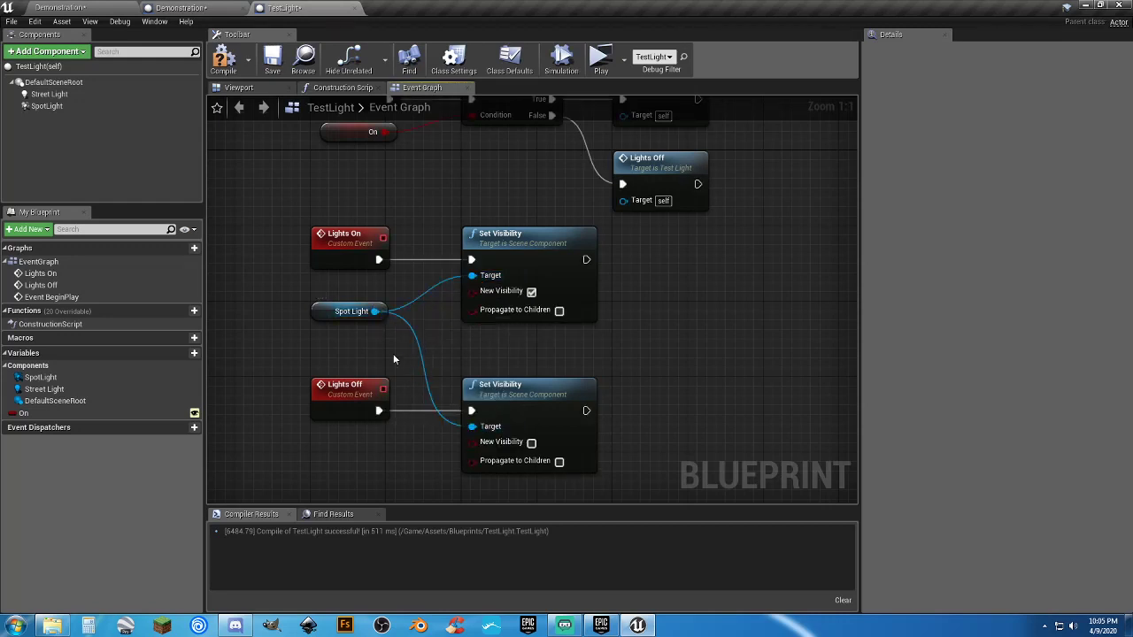
left_click_drag(329, 312, 332, 341)
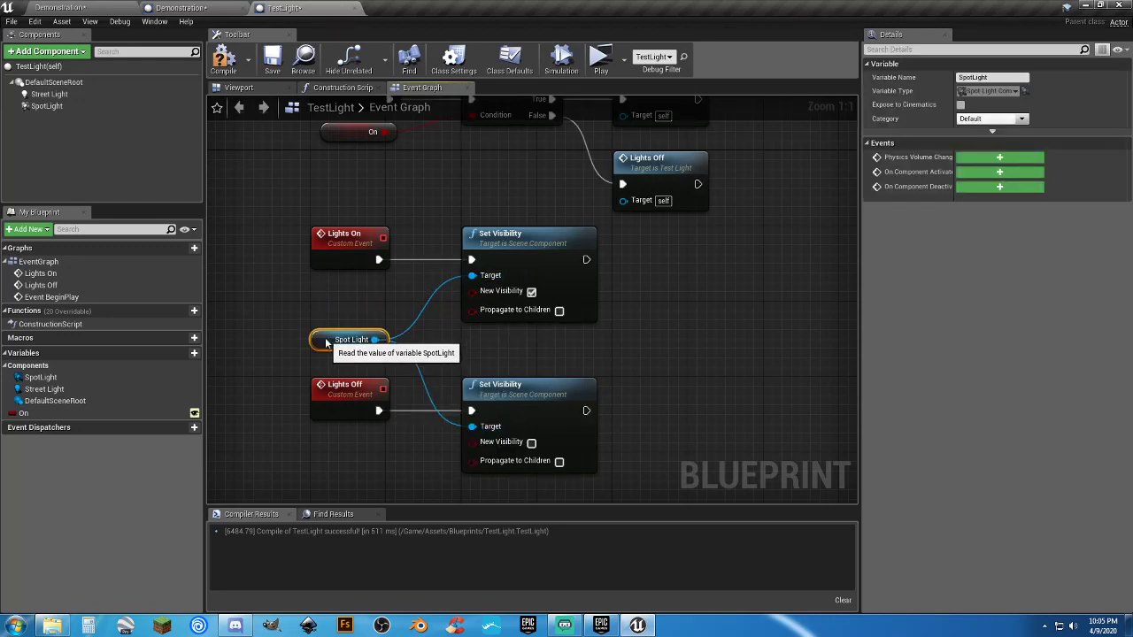
left_click(72, 106)
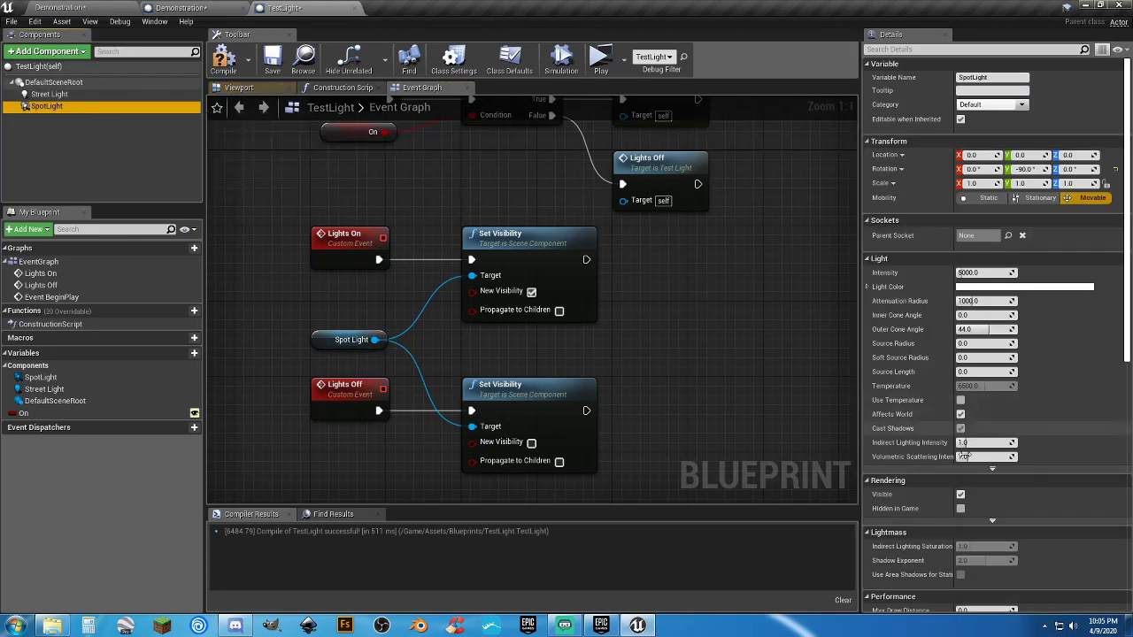
left_click(961, 494)
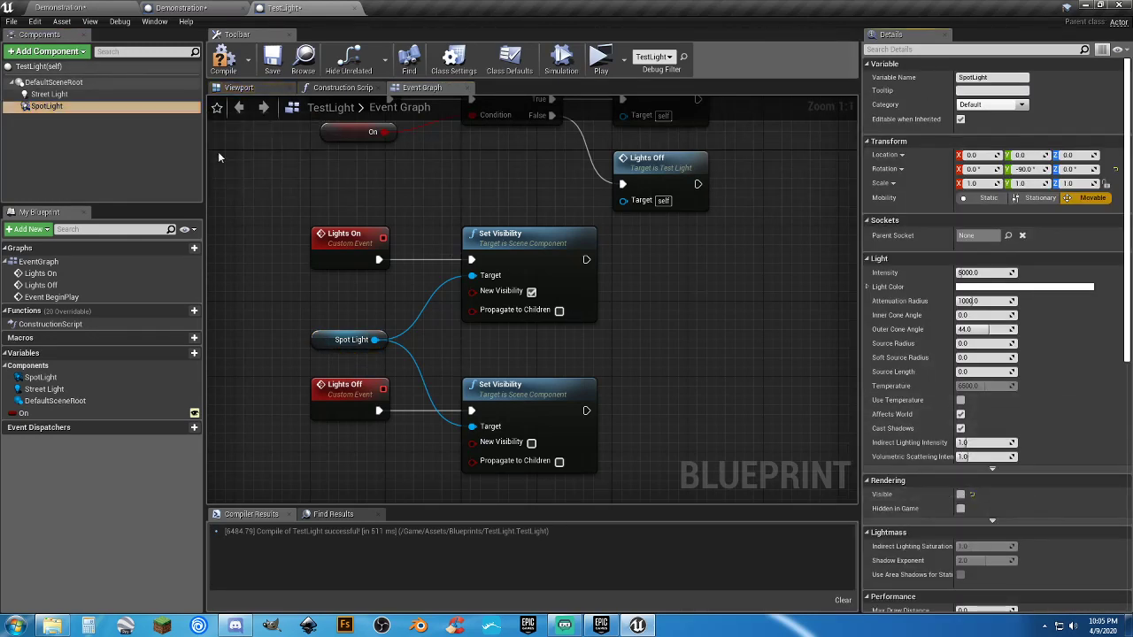
Step: Delete the Street Light component from the TestLight blueprint, then compile and save it
left_click(61, 96)
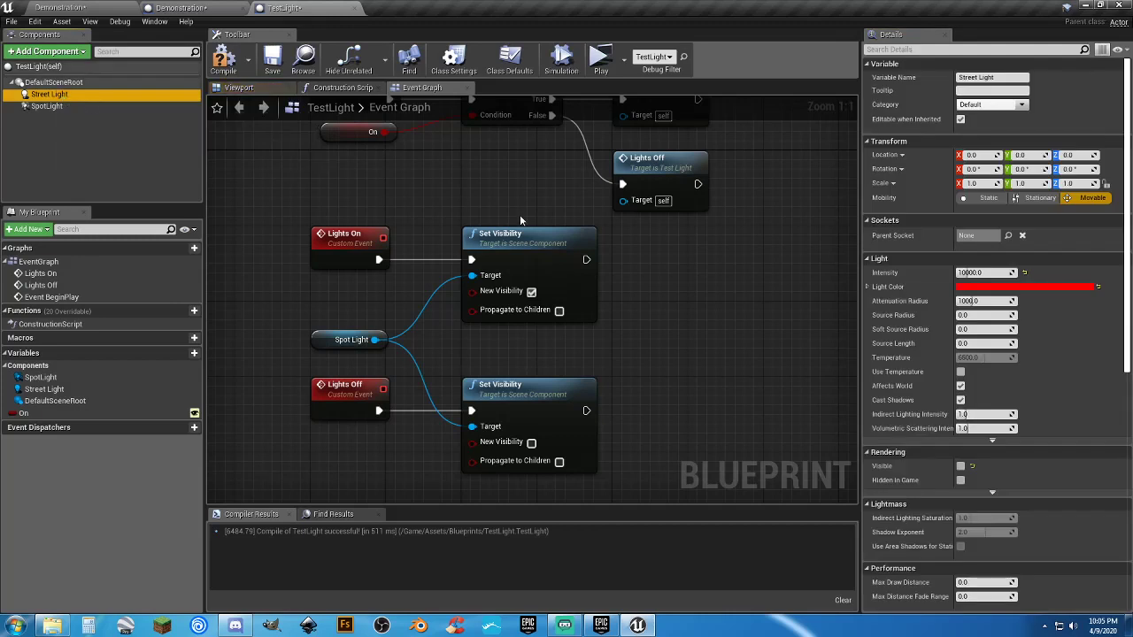
key("Delete")
left_click(223, 59)
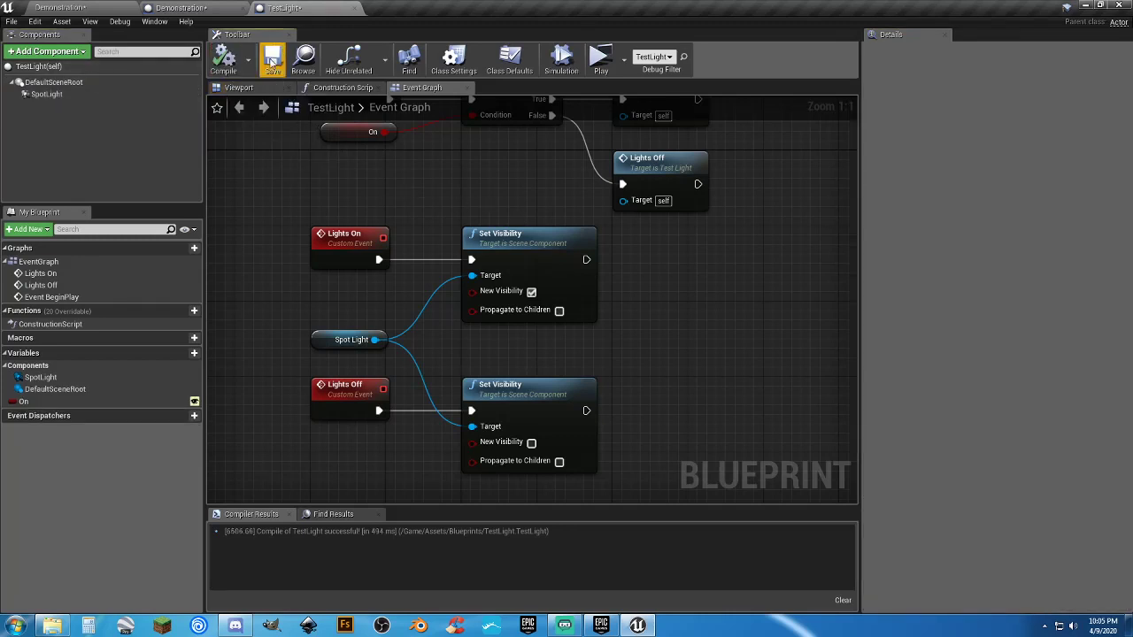
Step: In the Demonstration level, select the TestLight actor and move it along X to about -1265, toward the street
left_click(190, 8)
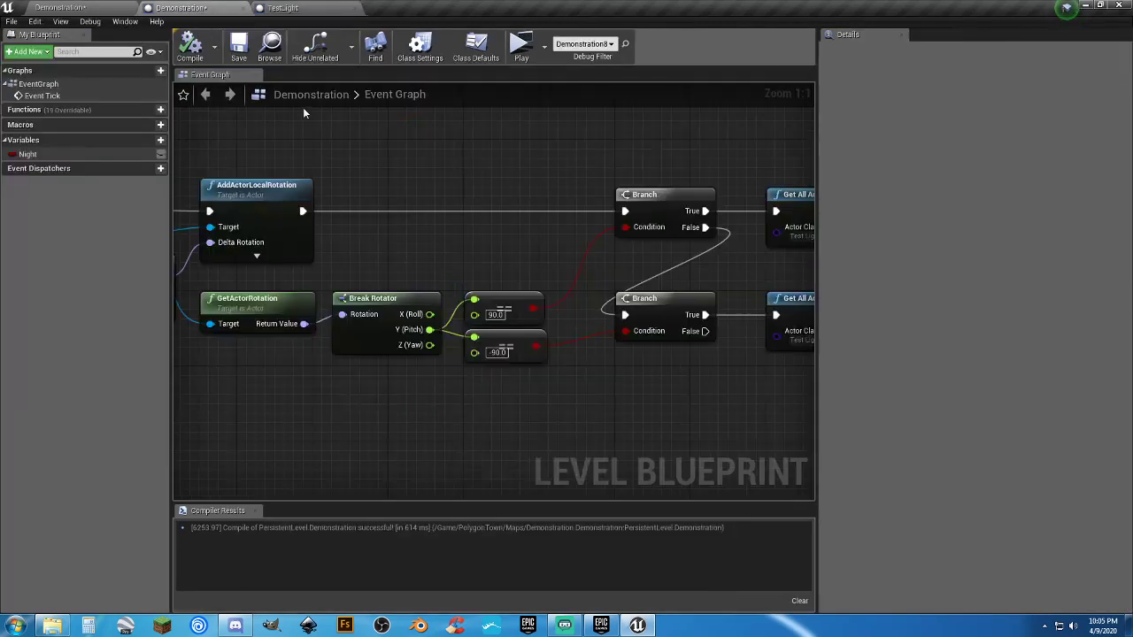
left_click(108, 6)
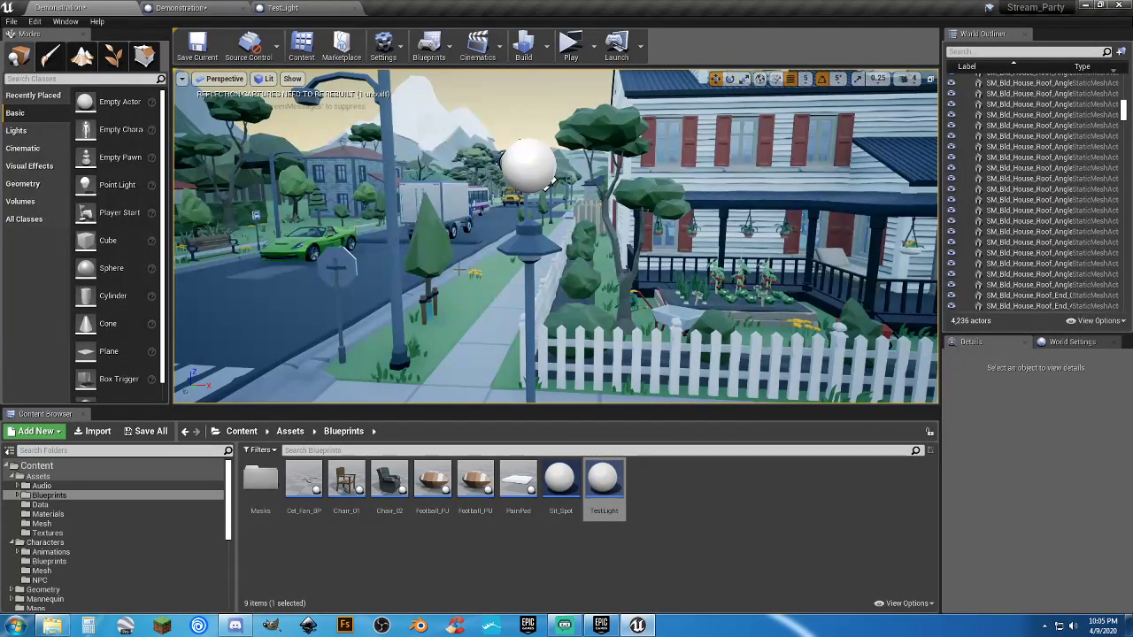
left_click(515, 169)
key("a")
right_click_drag(515, 169, 619, 169)
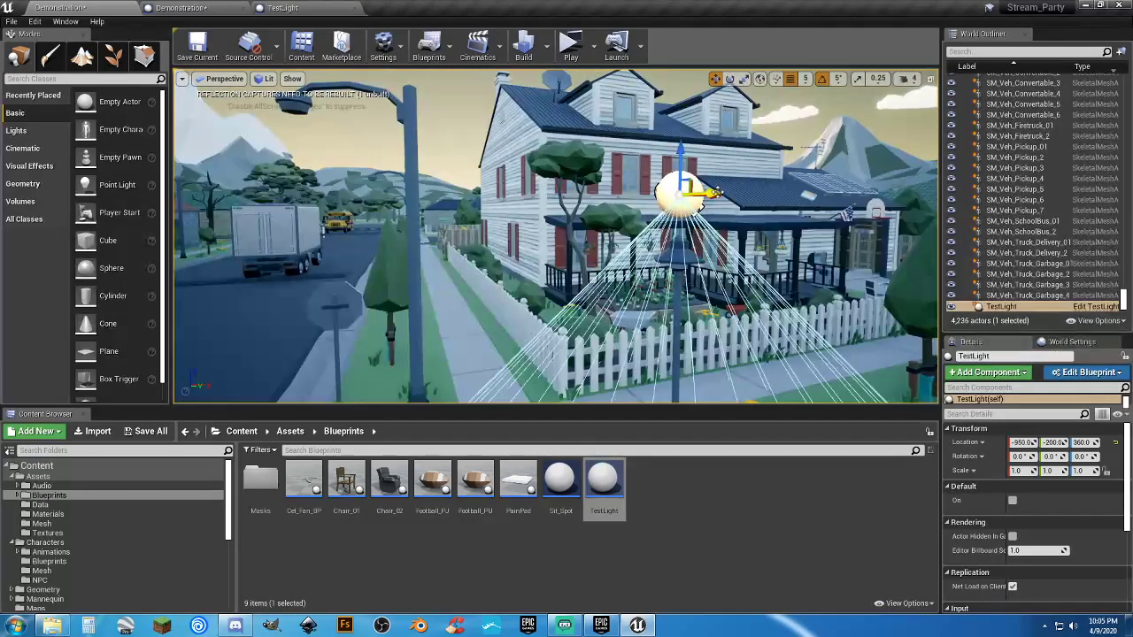
key("d")
right_click_drag(728, 196, 656, 196)
left_click_drag(682, 205, 412, 207)
key("a")
right_click_drag(413, 206, 627, 257)
key("s")
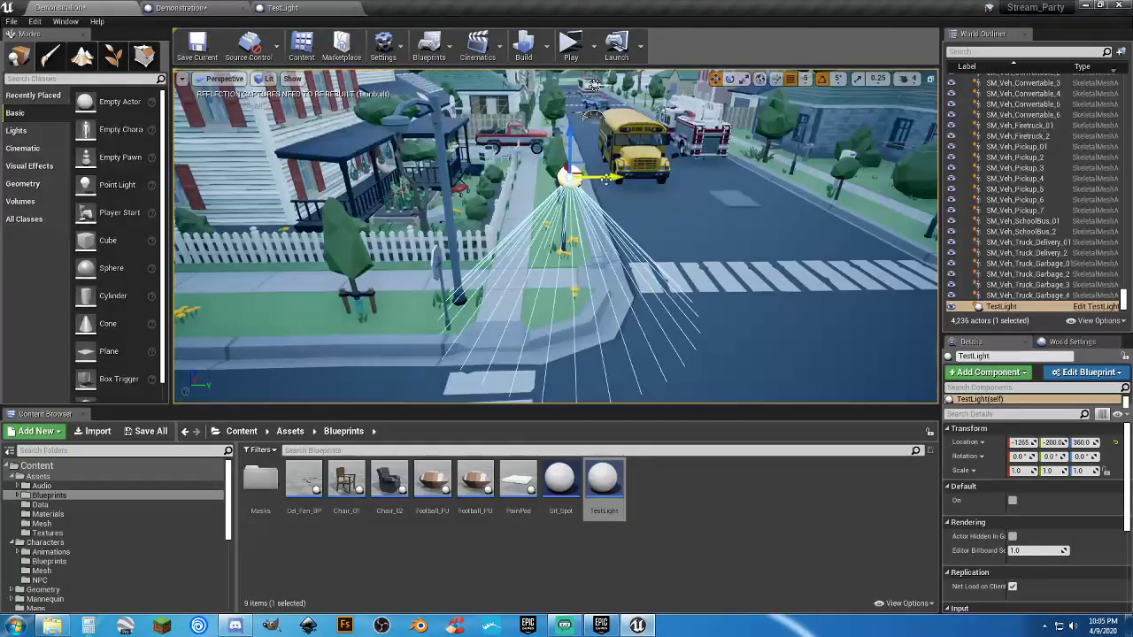
Step: Move TestLight toward the corner street lamp's head, to about X -1410, Y -500, Z 490
left_click_drag(605, 180, 438, 180)
key("a")
mouse_move(438, 179)
right_mouse_down()
mouse_move(469, 173)
mouse_move(455, 173)
right_mouse_up()
key("a")
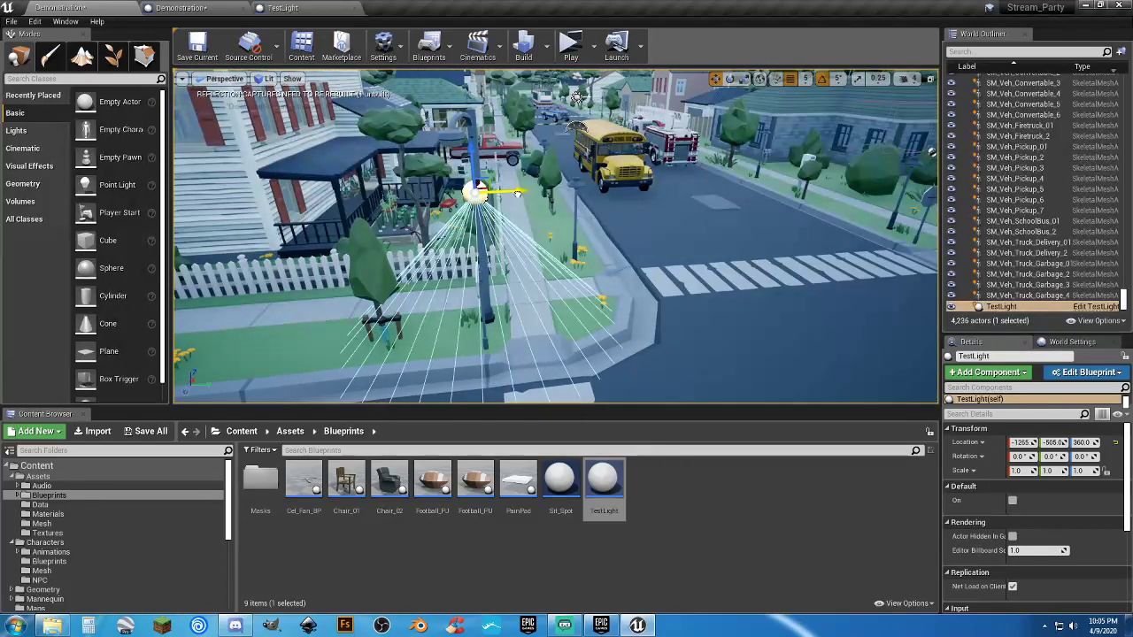
left_click_drag(577, 99, 487, 101, "alt")
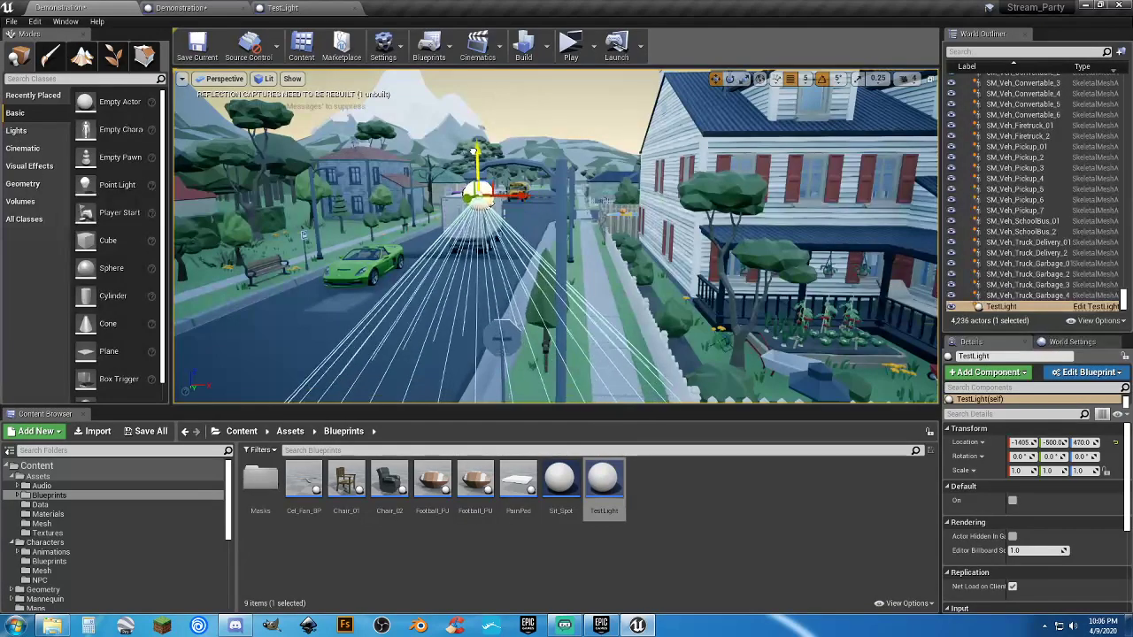
right_click_drag(377, 188, 430, 188)
left_click_drag(431, 189, 529, 215, "alt")
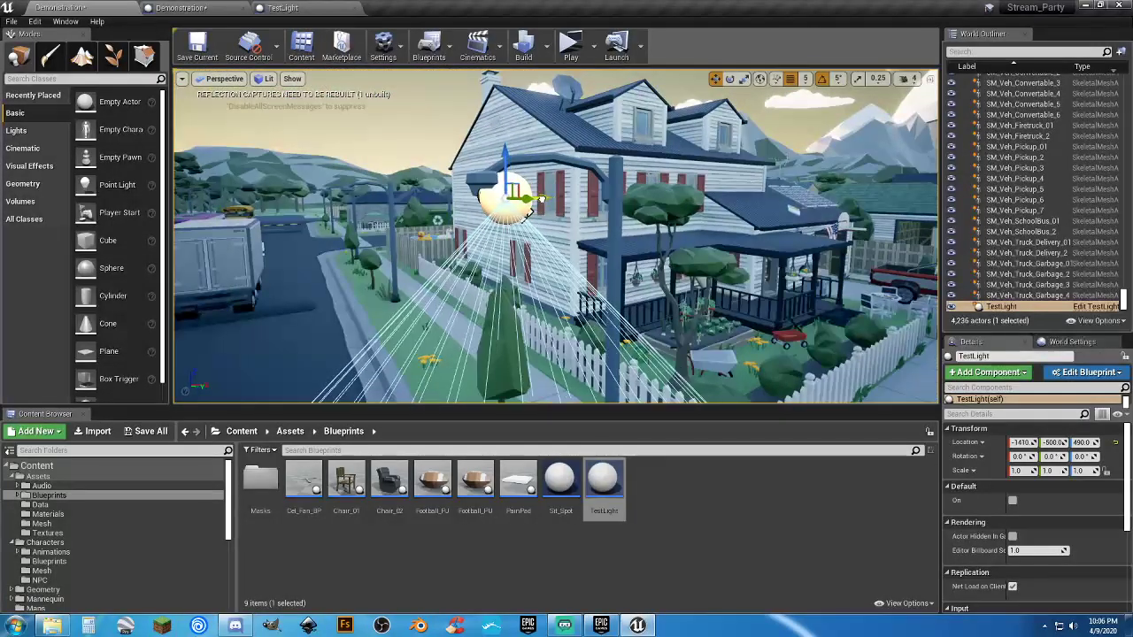
Step: Align TestLight with the street lamp's head at about Y -530 and lower it slightly beneath the head
left_click_drag(530, 200, 544, 200)
mouse_move(538, 195)
left_mouse_down("alt")
mouse_move(744, 195)
mouse_move(530, 194)
left_mouse_up("alt")
right_click_drag(531, 194, 577, 250)
left_click_drag(509, 196, 497, 192, "alt")
left_click_drag(596, 262, 601, 262)
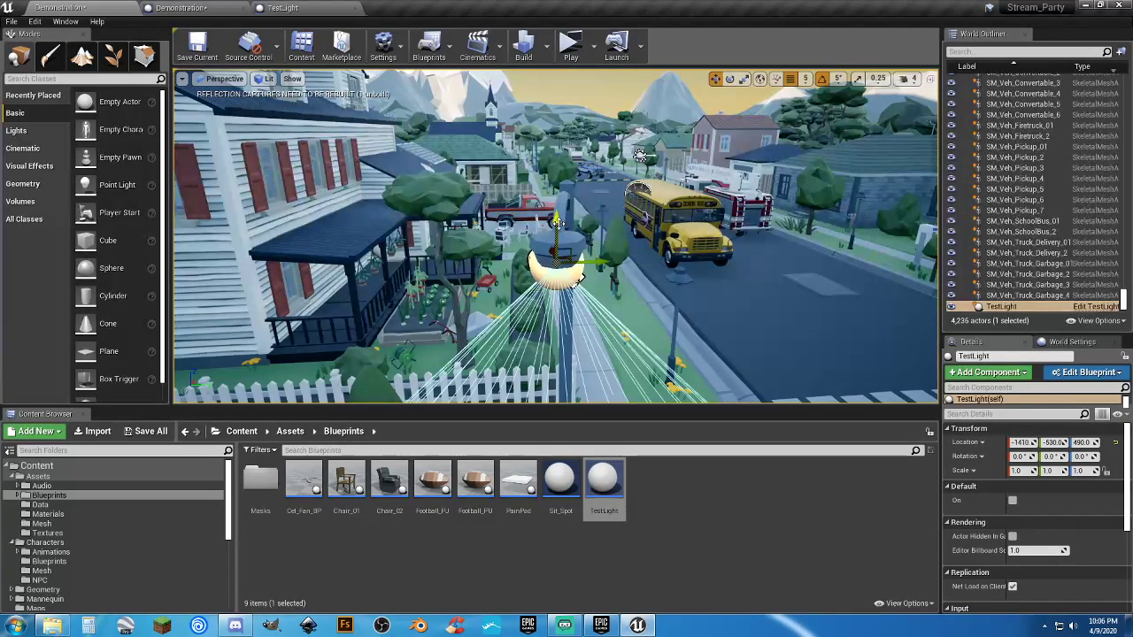
left_click_drag(557, 223, 557, 225)
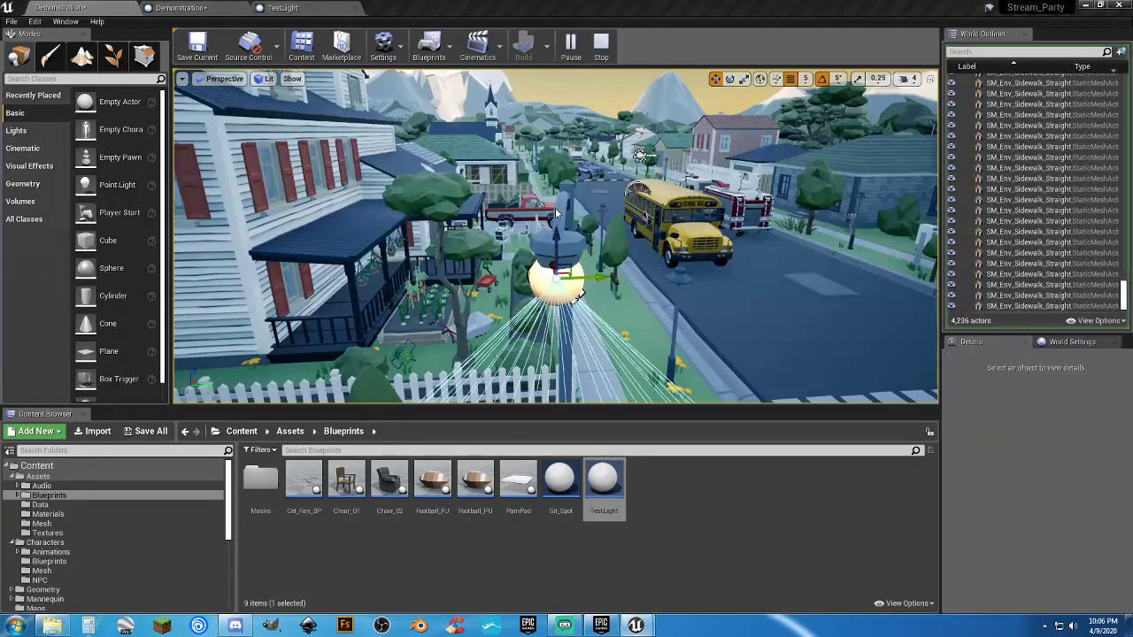
Step: Play the level and walk the character around the corner street lamp to check its light at night, then end the preview
key("w")
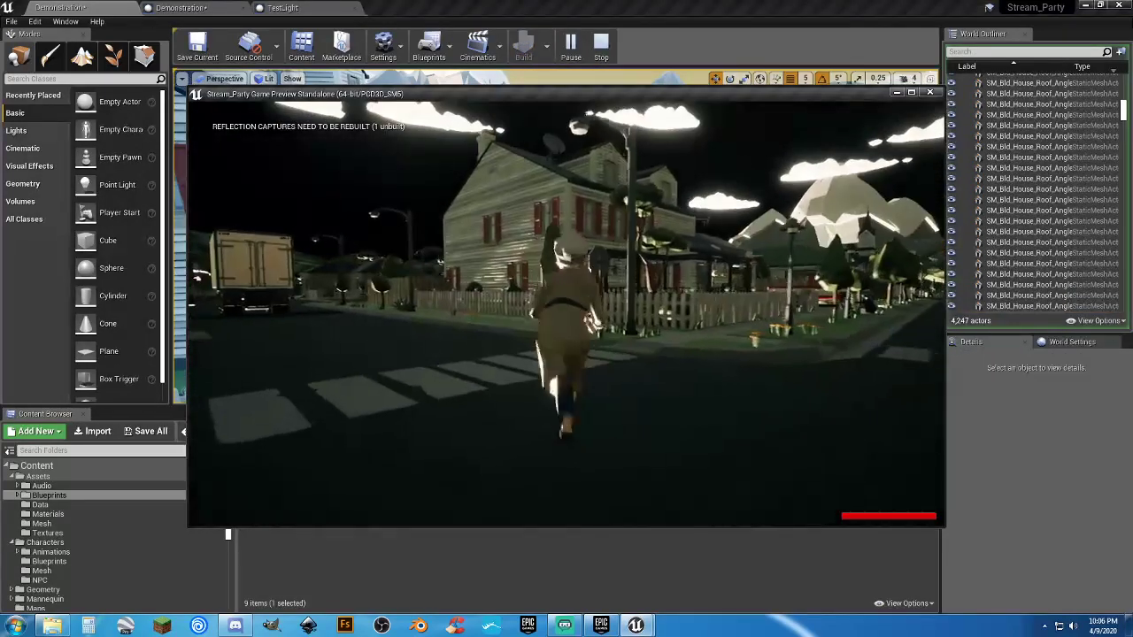
key("d")
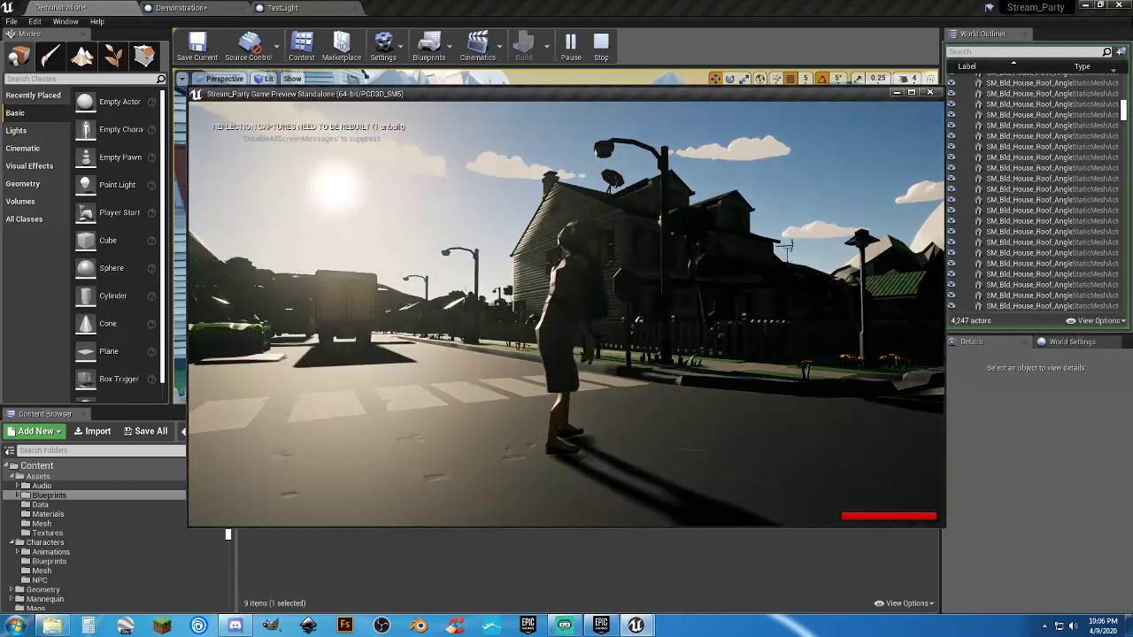
key("w")
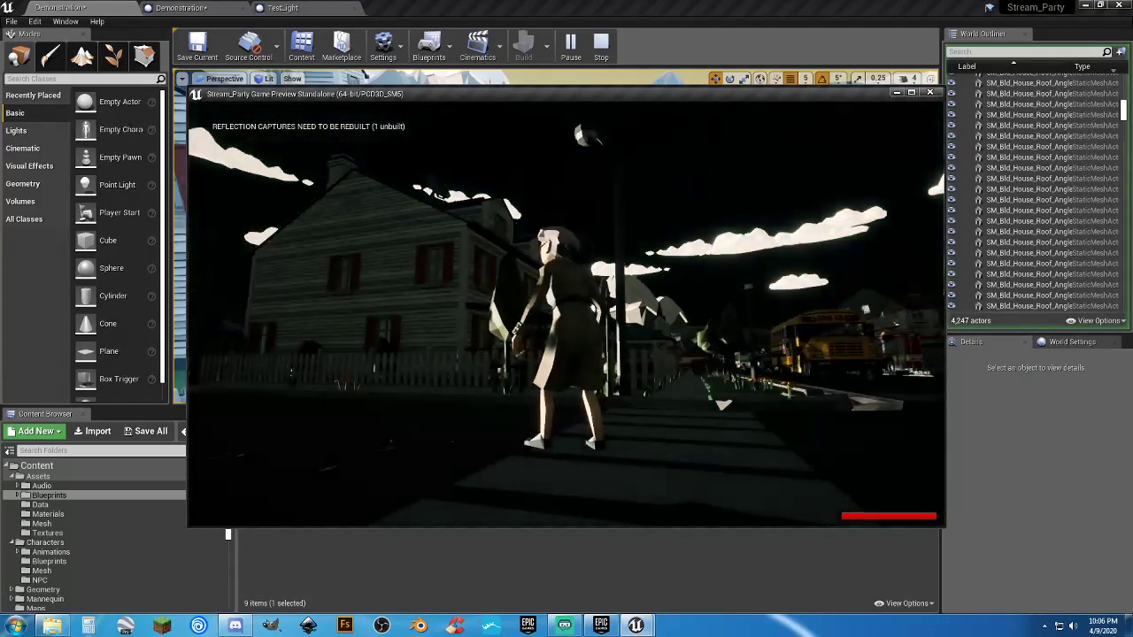
key("a")
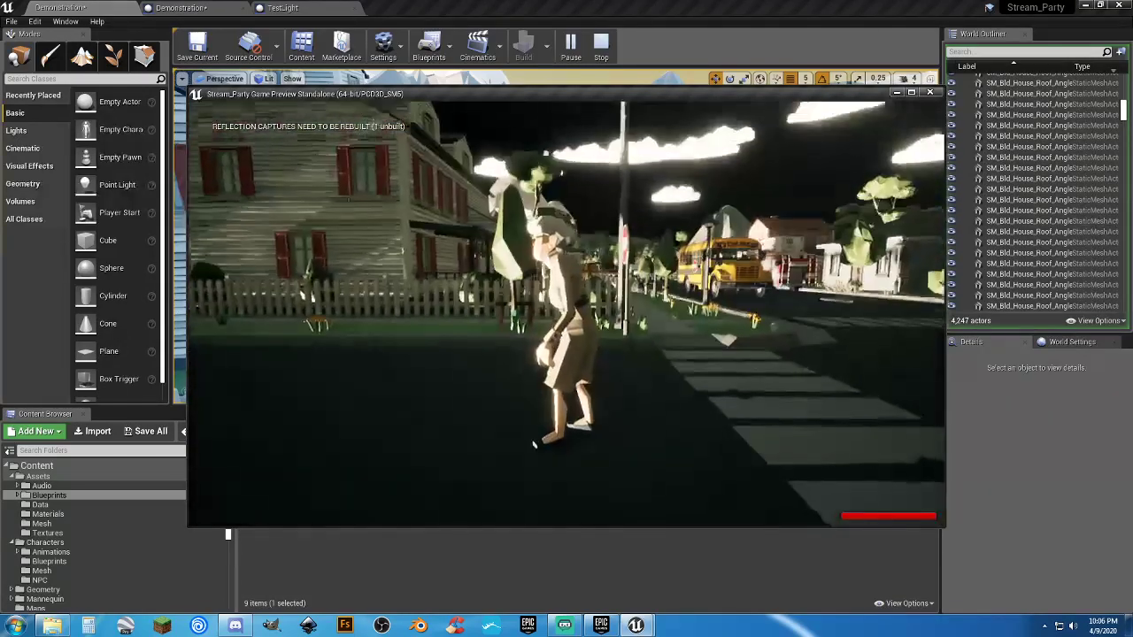
key("Escape")
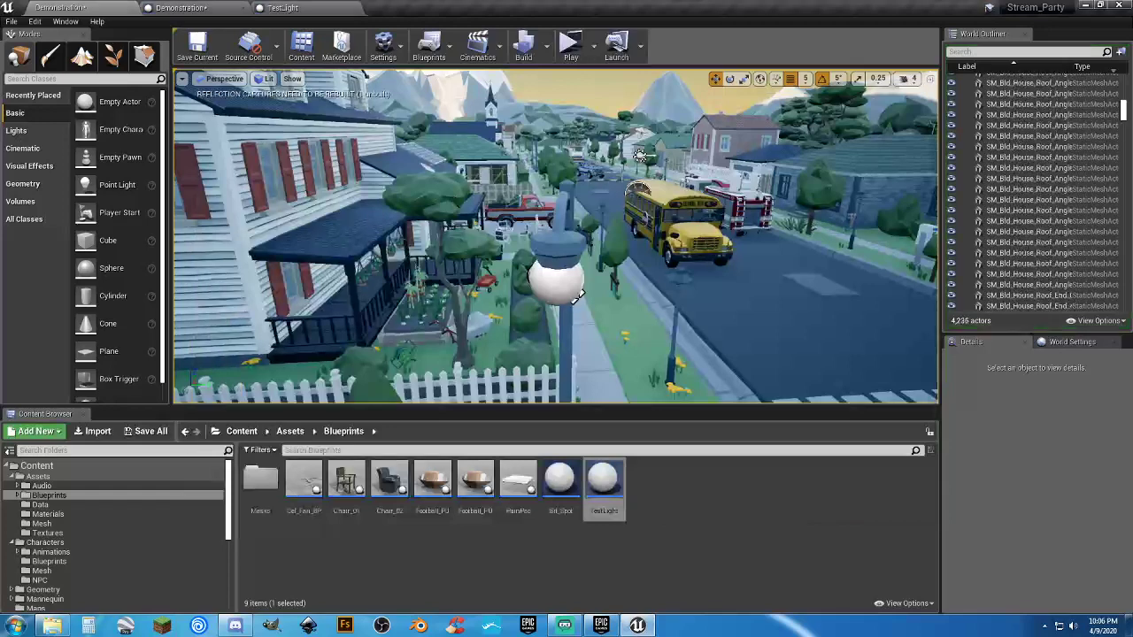
Step: Lower the TestLight actor further below the lamp head to Z 455
left_click(574, 293)
left_click_drag(581, 293, 581, 313)
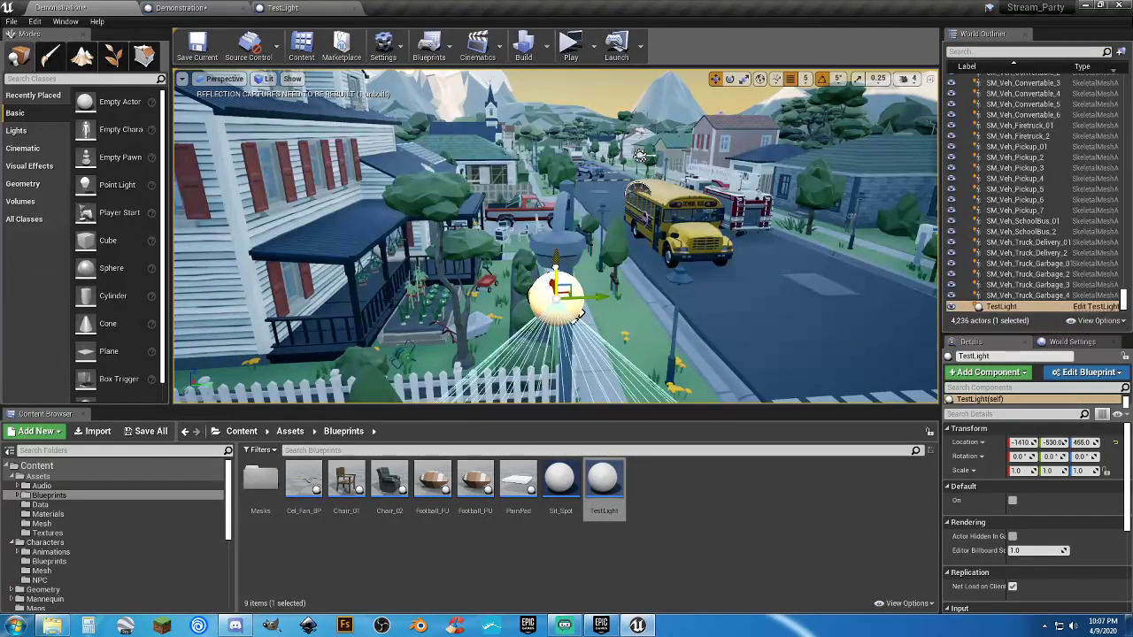
Step: Set the SpotLight component's intensity to 10000 in the TestLight blueprint
left_click(285, 8)
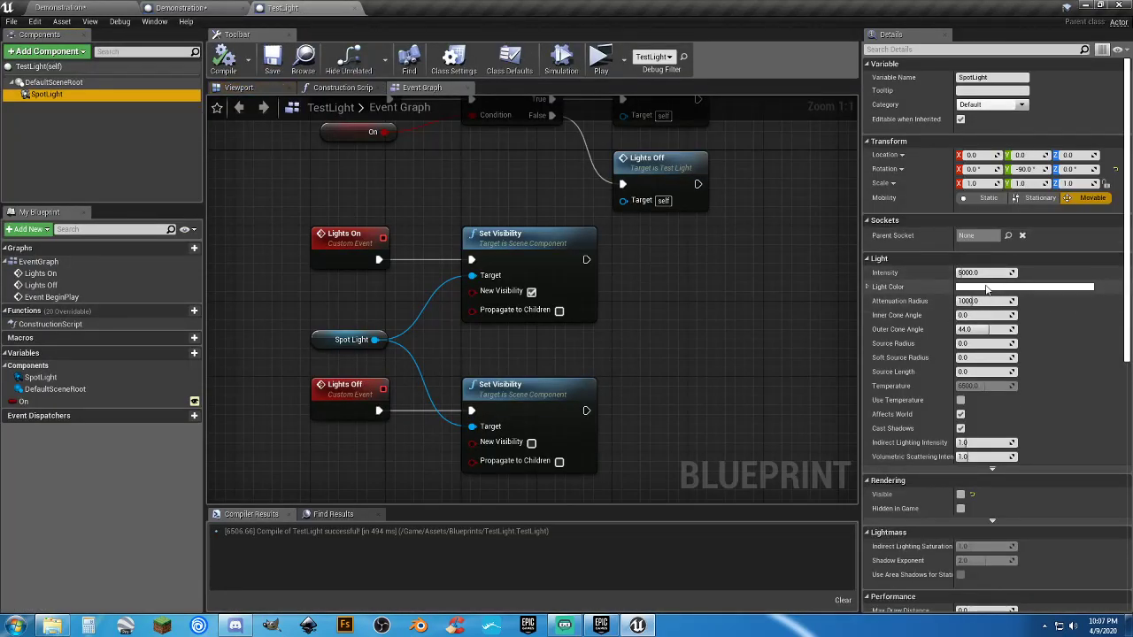
left_click(986, 273)
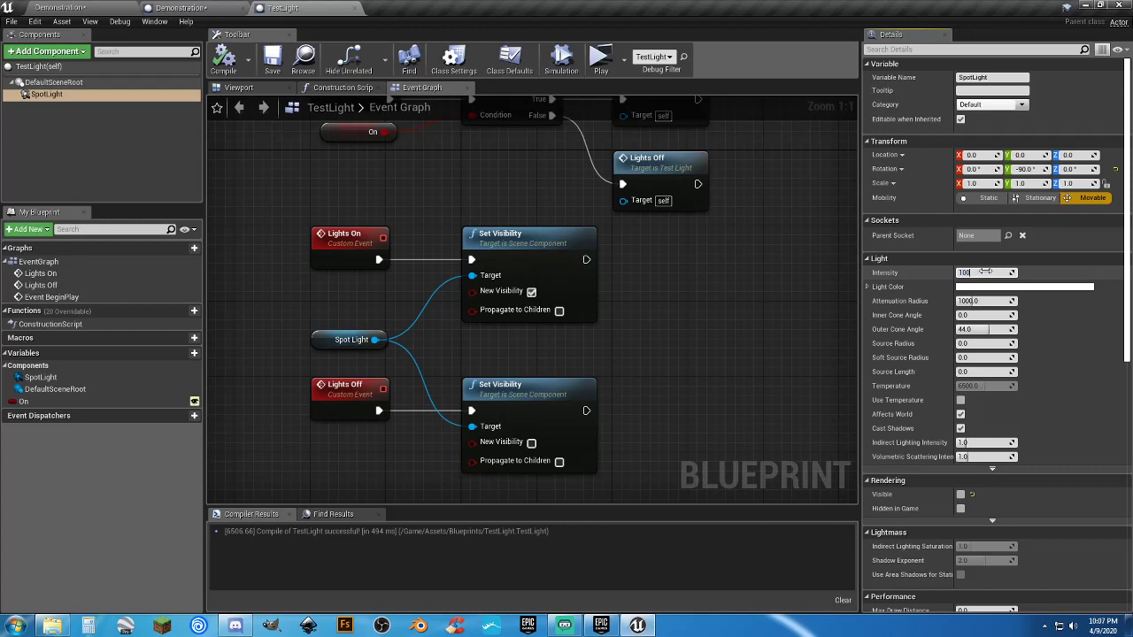
left_click(990, 286)
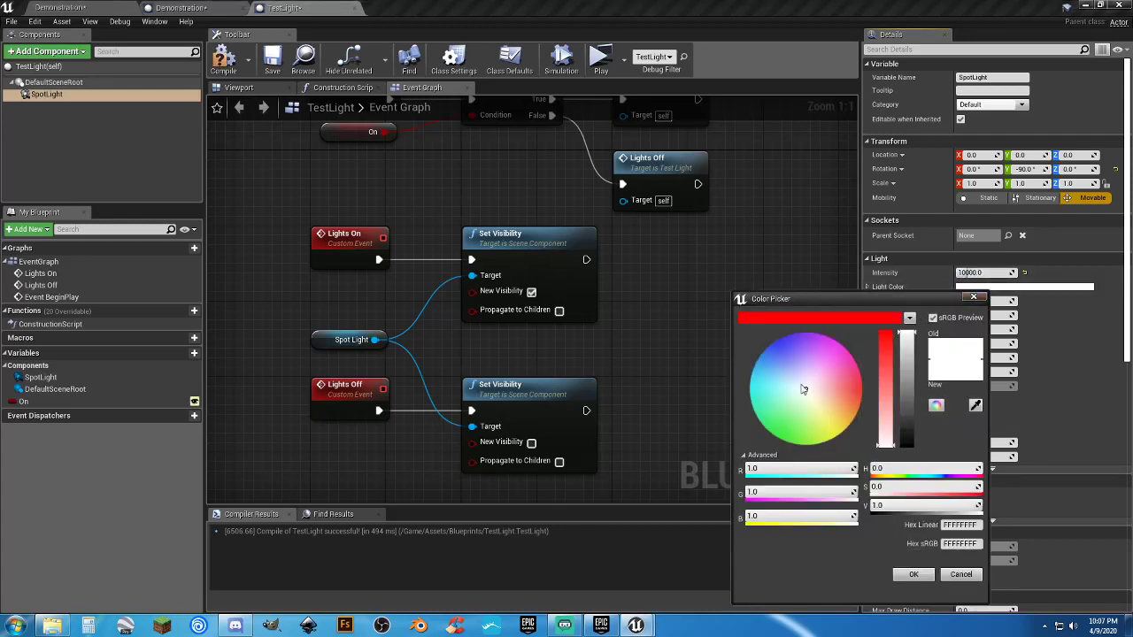
mouse_move(805, 394)
left_mouse_down()
mouse_move(789, 399)
mouse_move(816, 423)
mouse_move(771, 411)
mouse_move(767, 380)
mouse_move(751, 383)
mouse_move(768, 371)
mouse_move(818, 392)
left_mouse_up()
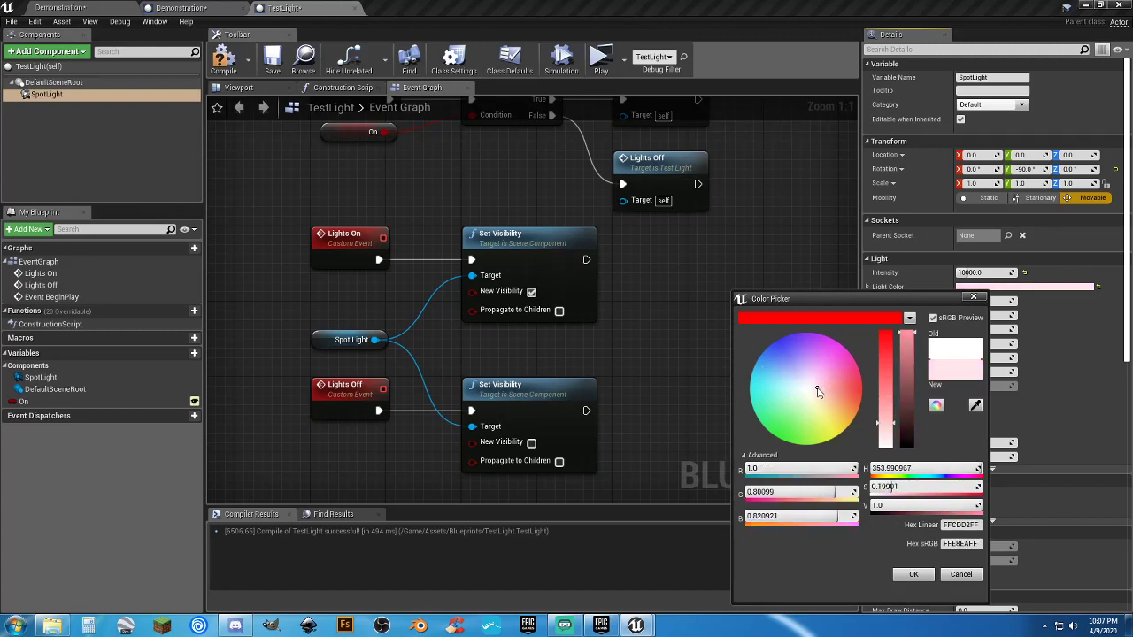
left_click(958, 576)
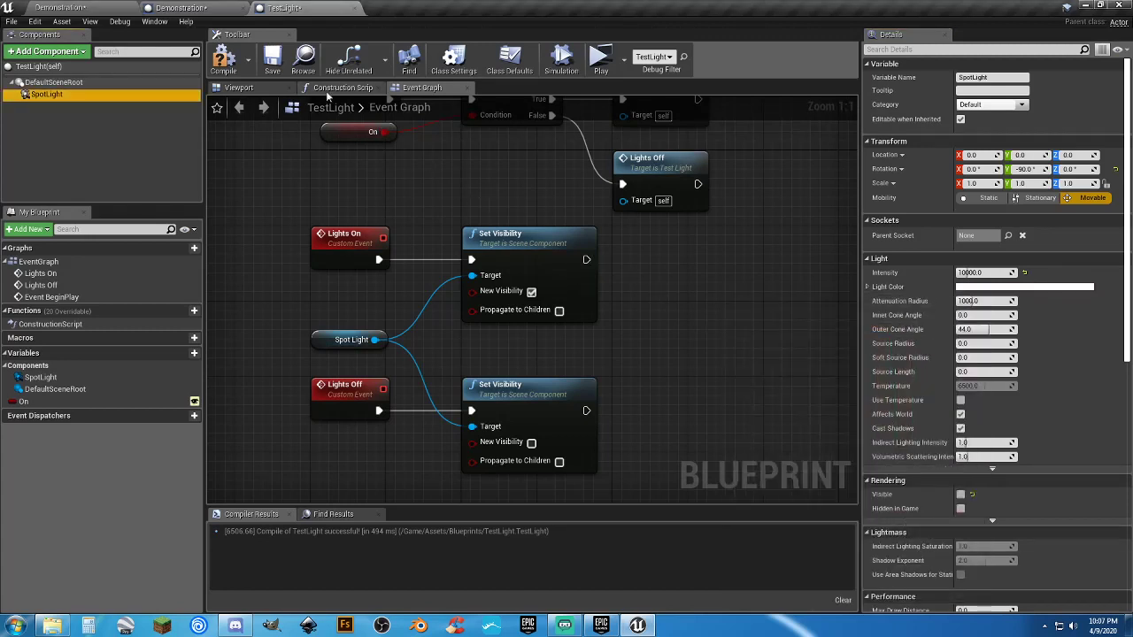
Step: Turn on the SpotLight component's Visible option, then compile and save the TestLight blueprint
left_click(269, 66)
left_click(960, 493)
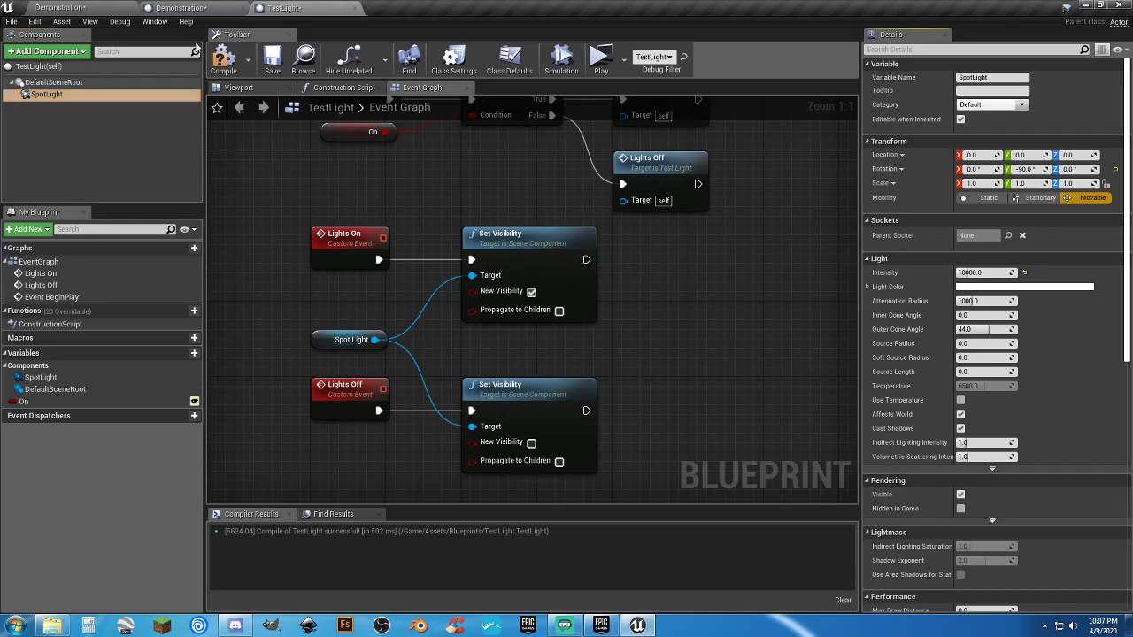
left_click(271, 61)
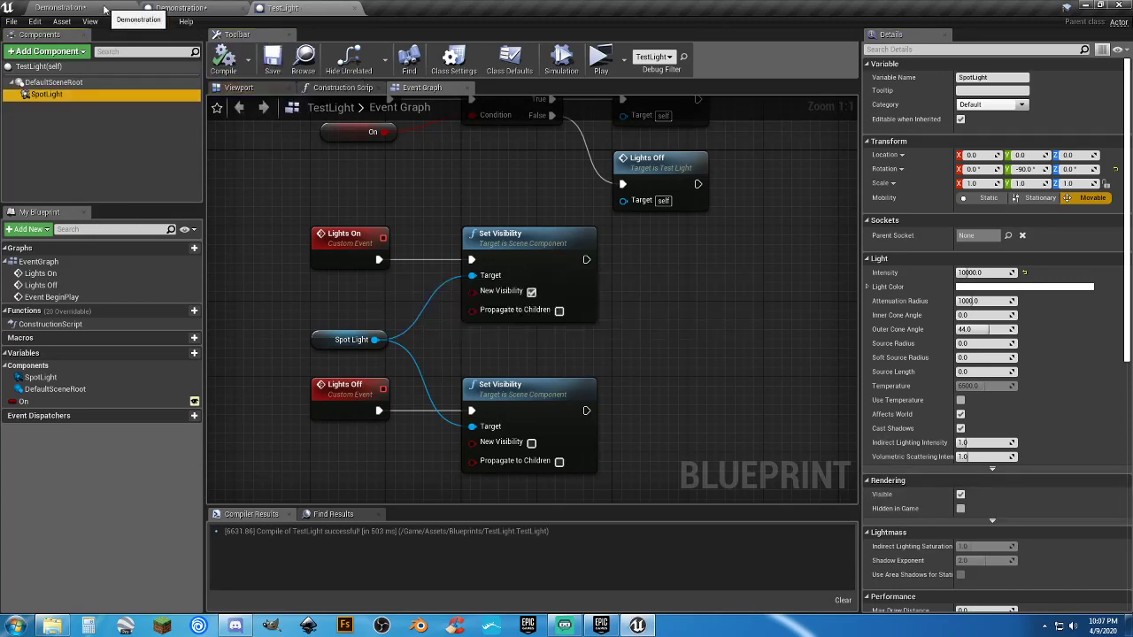
Step: Play the Demonstration level and walk the character around the crosswalk to check the brighter street lamp, then end the preview
left_click(60, 7)
left_click(566, 44)
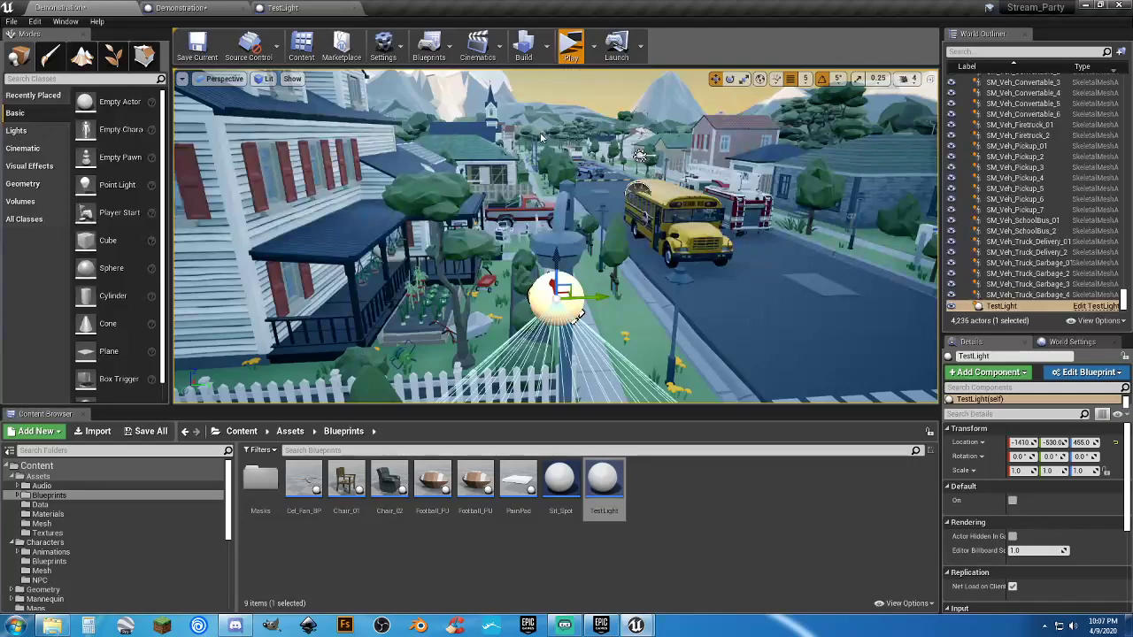
key("a")
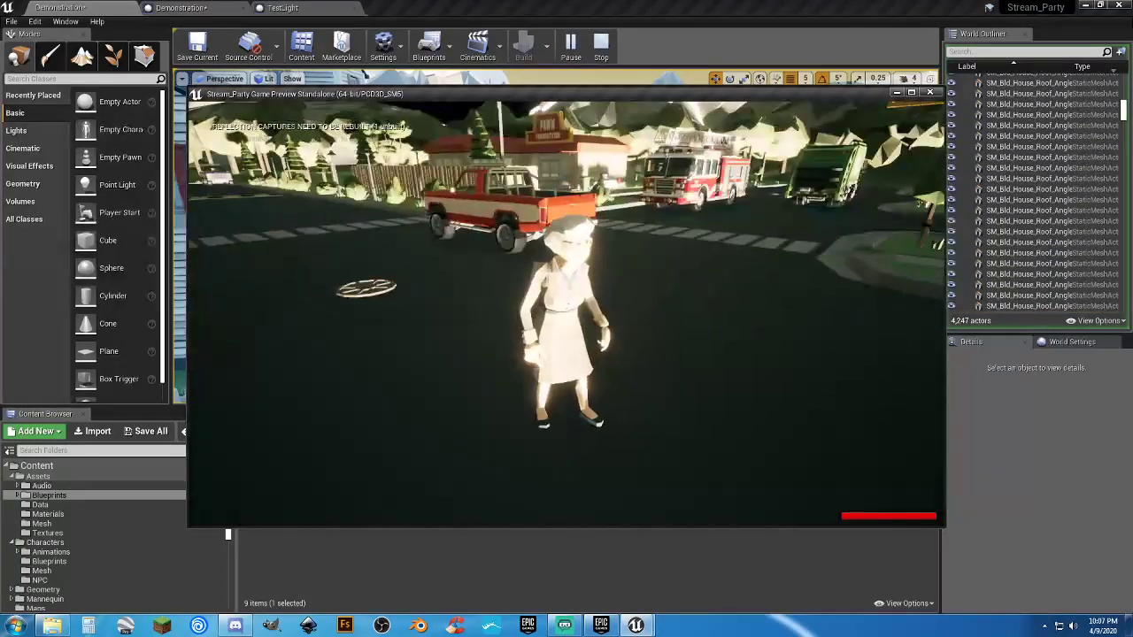
key("w")
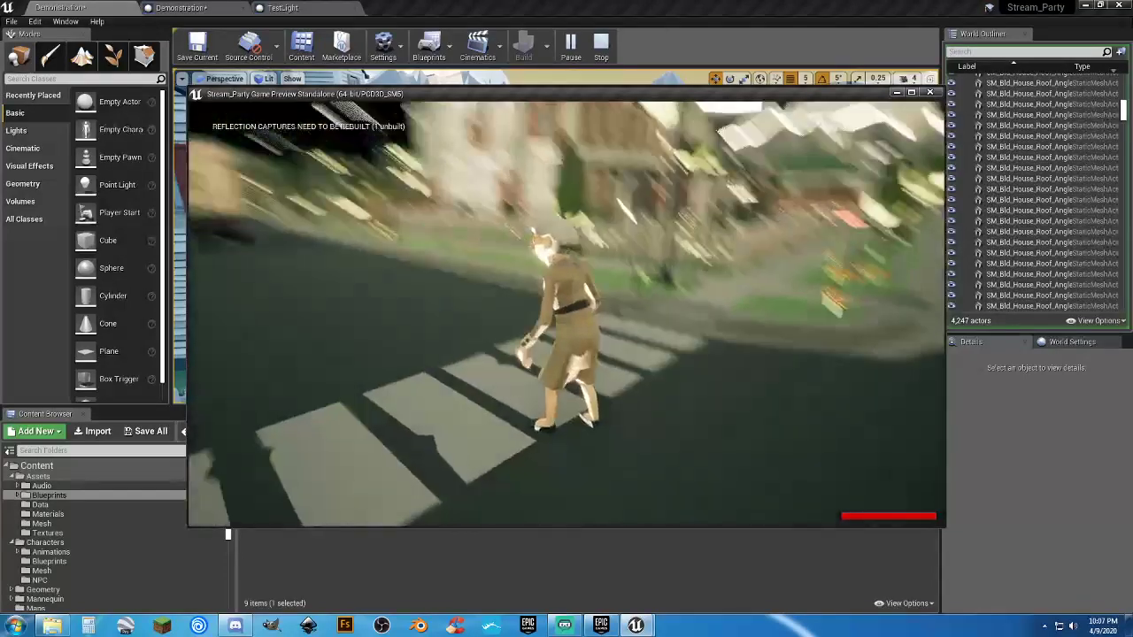
key("a")
key("w")
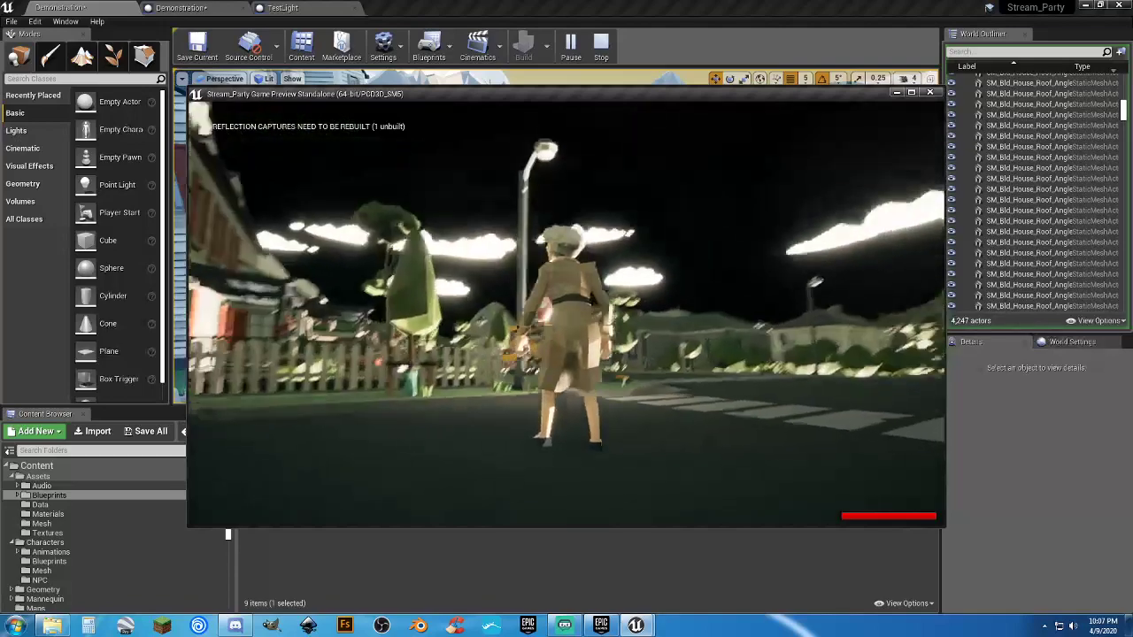
key("a")
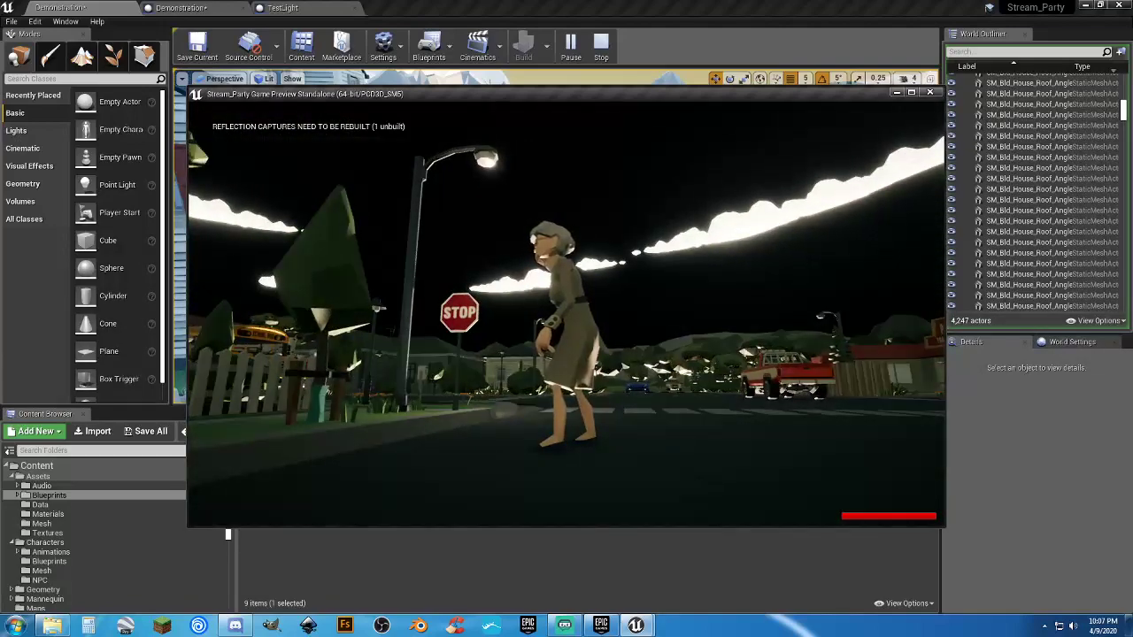
key("d")
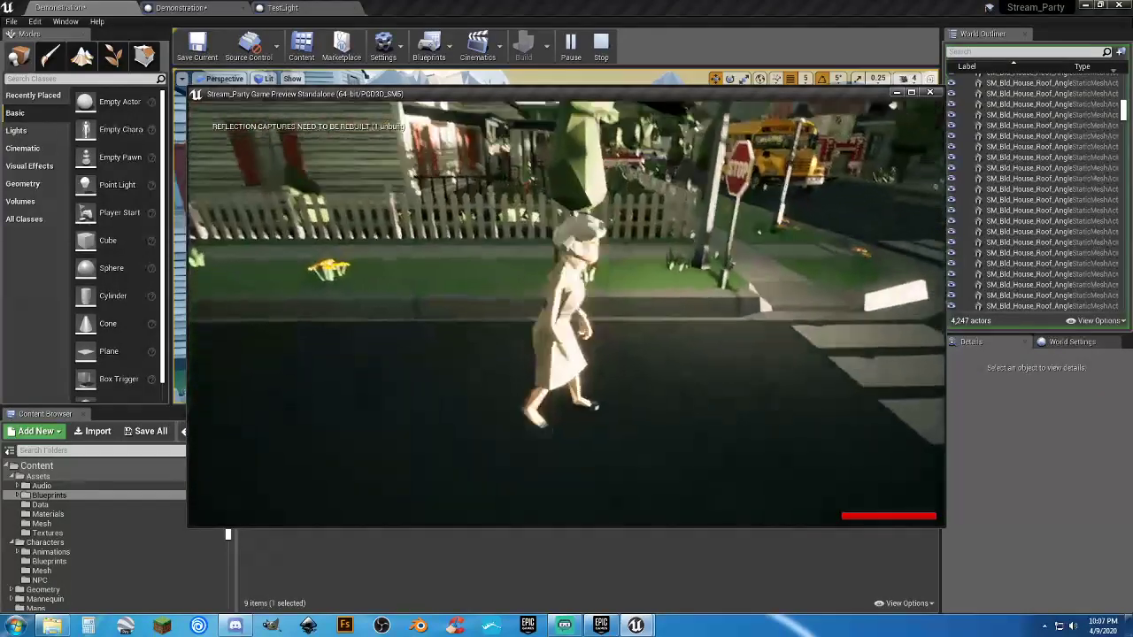
key("s")
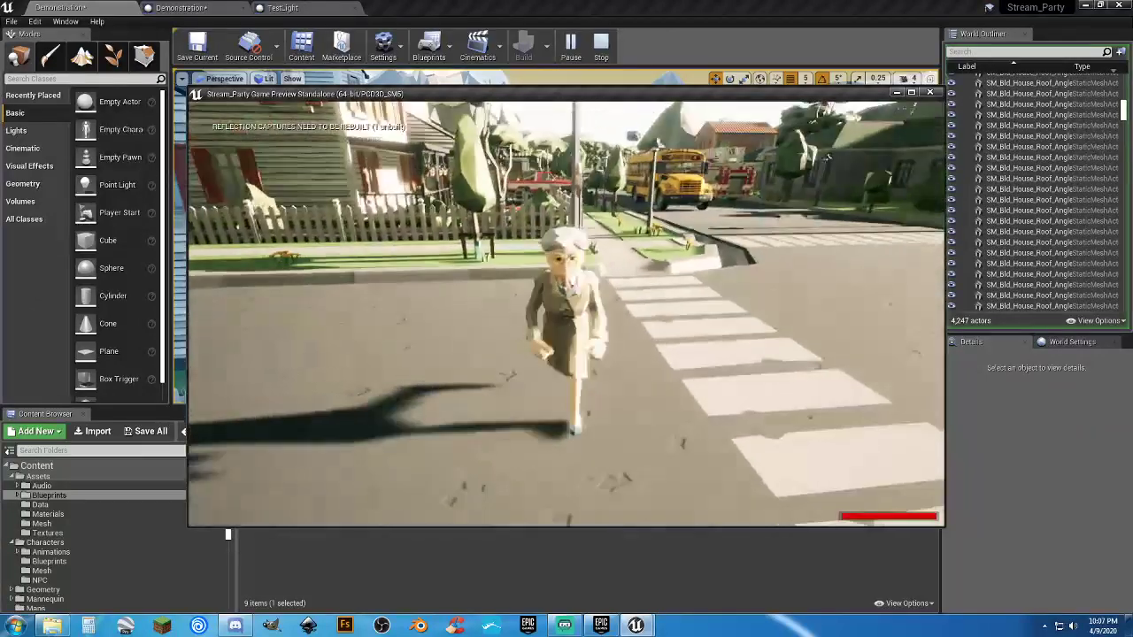
key("Escape")
Step: Set the SpotLight's light color to pure red in the TestLight blueprint, compile and save it, and return to the Demonstration level
left_click(283, 8)
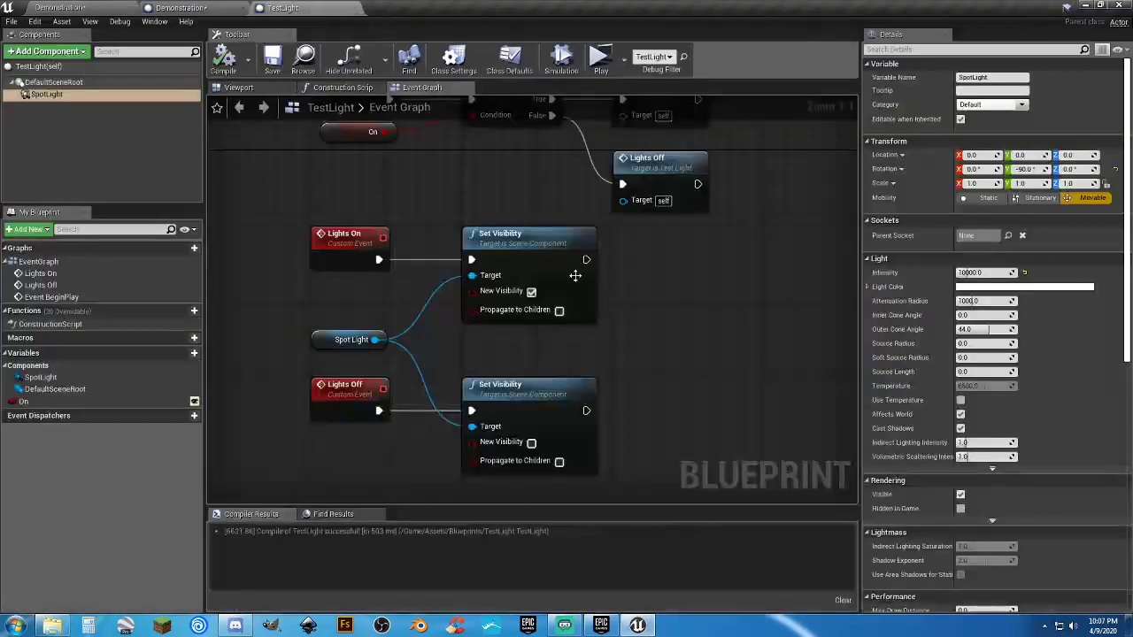
left_click(1043, 290)
left_click(912, 324)
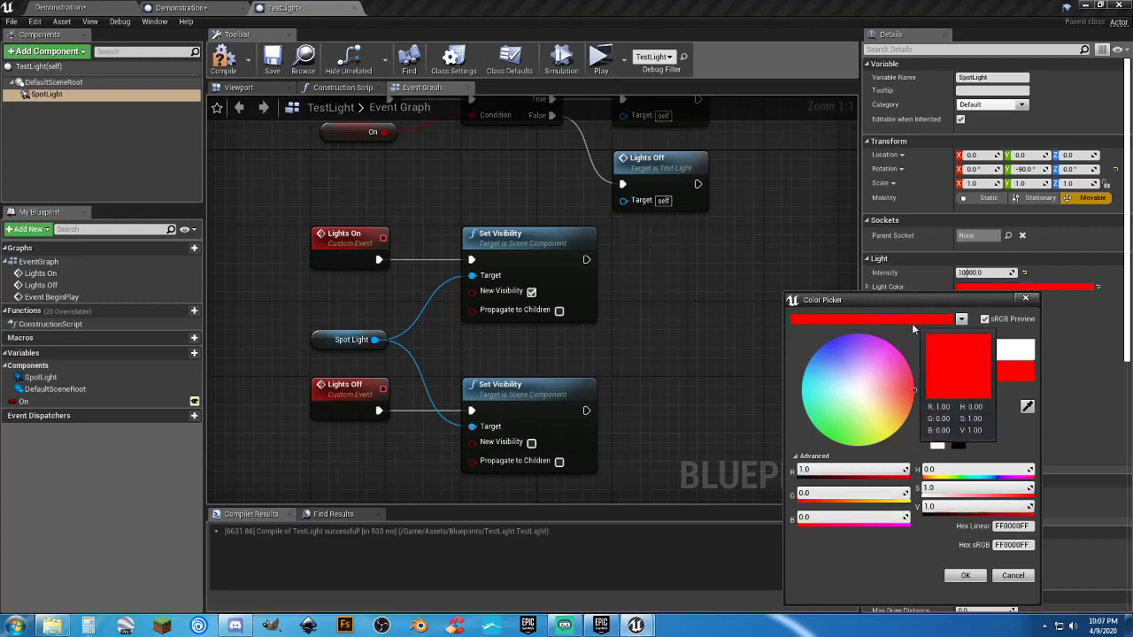
left_click(964, 575)
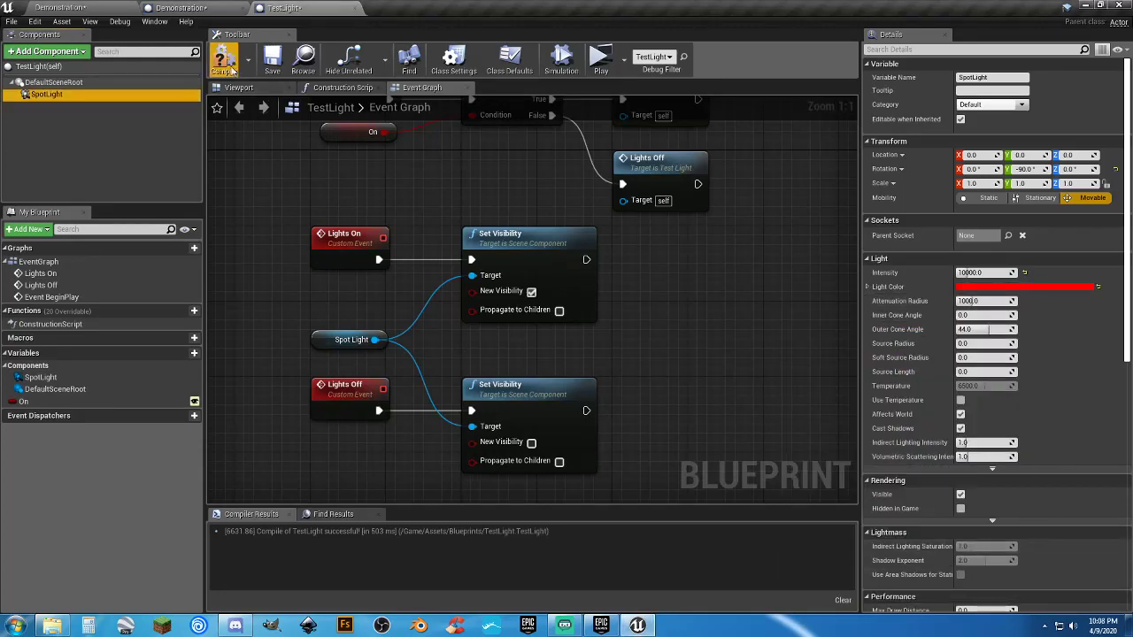
left_click(271, 60)
left_click(177, 8)
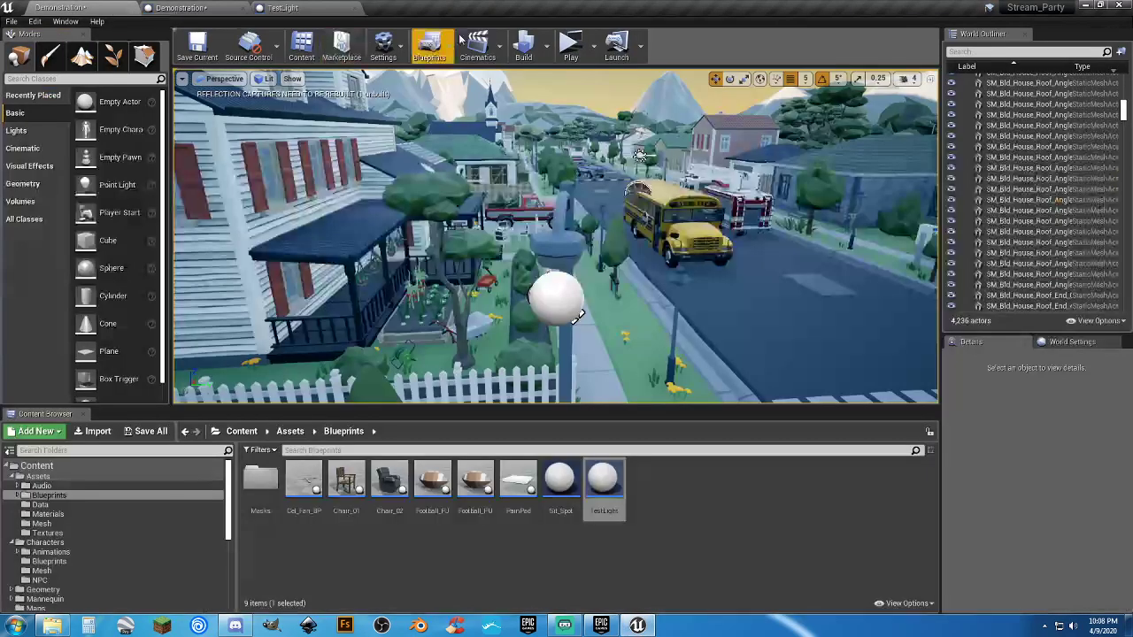
Step: Play the Demonstration level and walk the character around the crosswalk to check the red street light, then end the preview
left_click(570, 46)
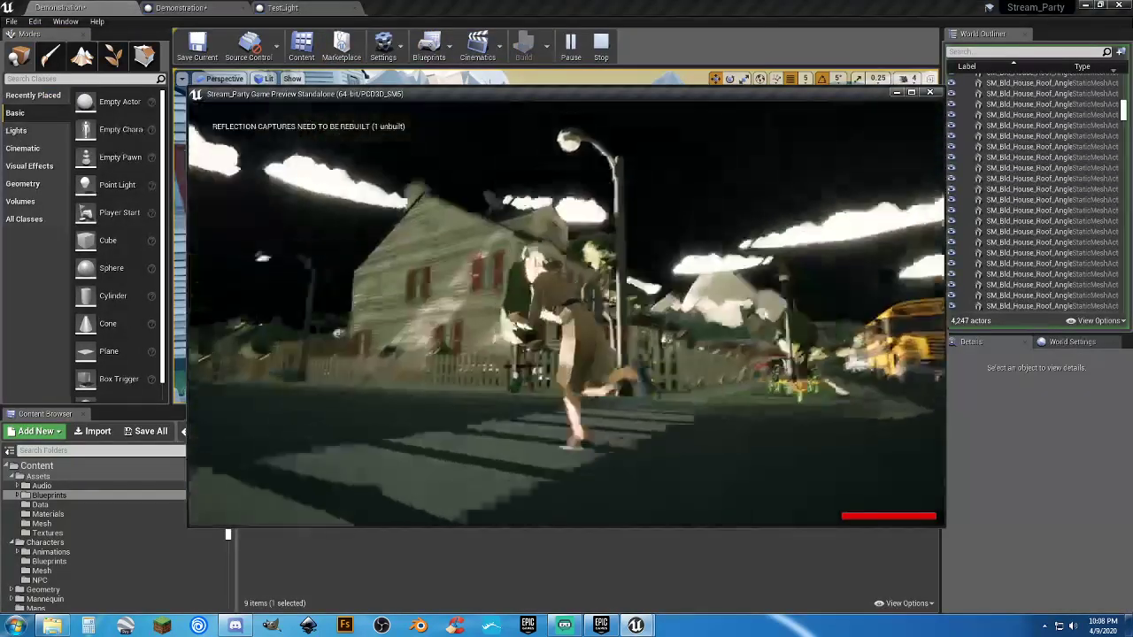
key("w")
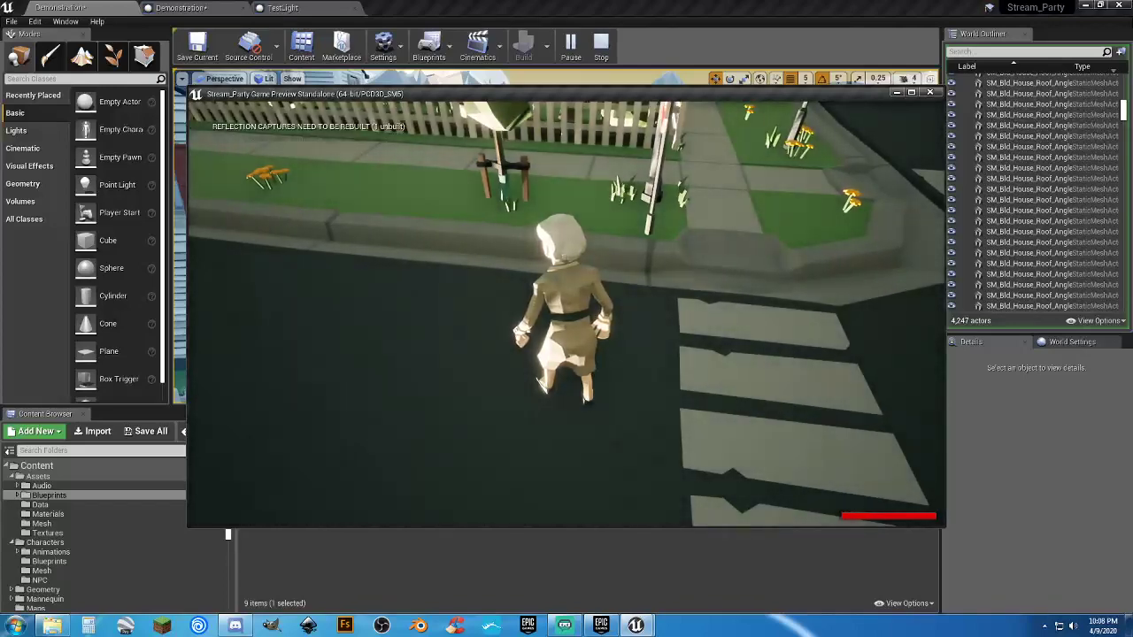
key("d")
key("s")
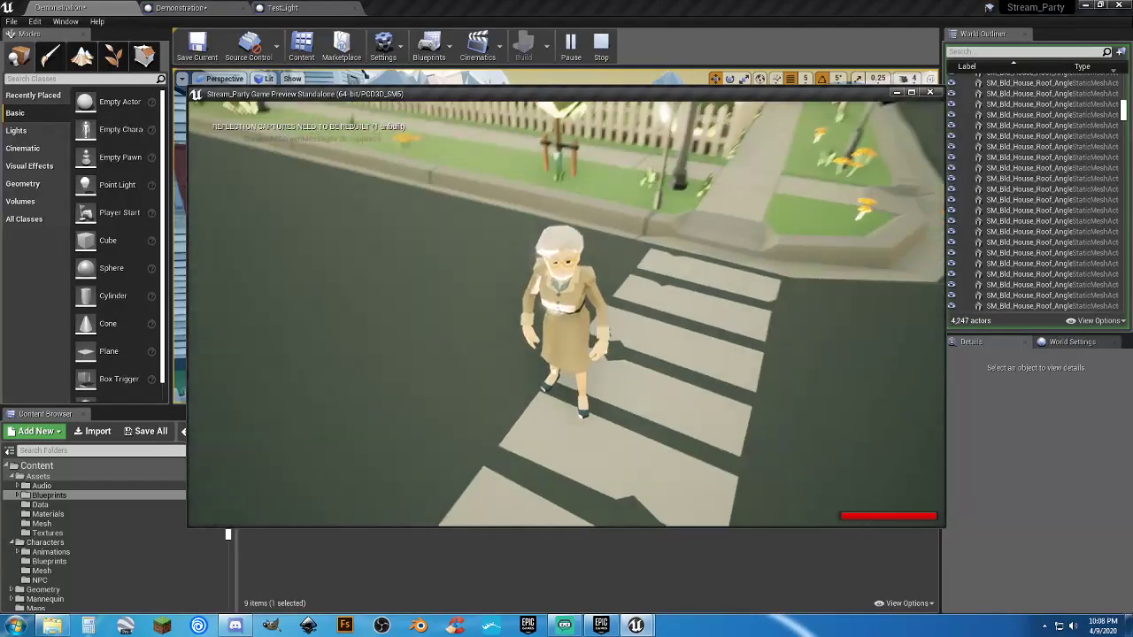
key("w")
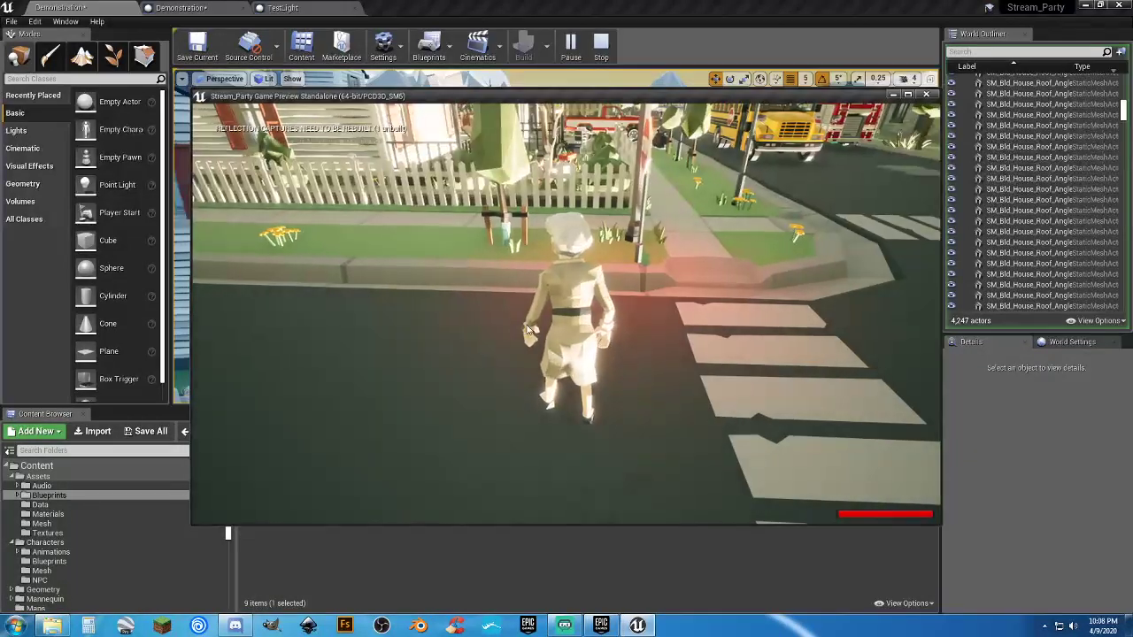
key("Escape")
Step: Select the TestLight actor under the street lamp and inspect its light cone over the sidewalk
left_click(302, 10)
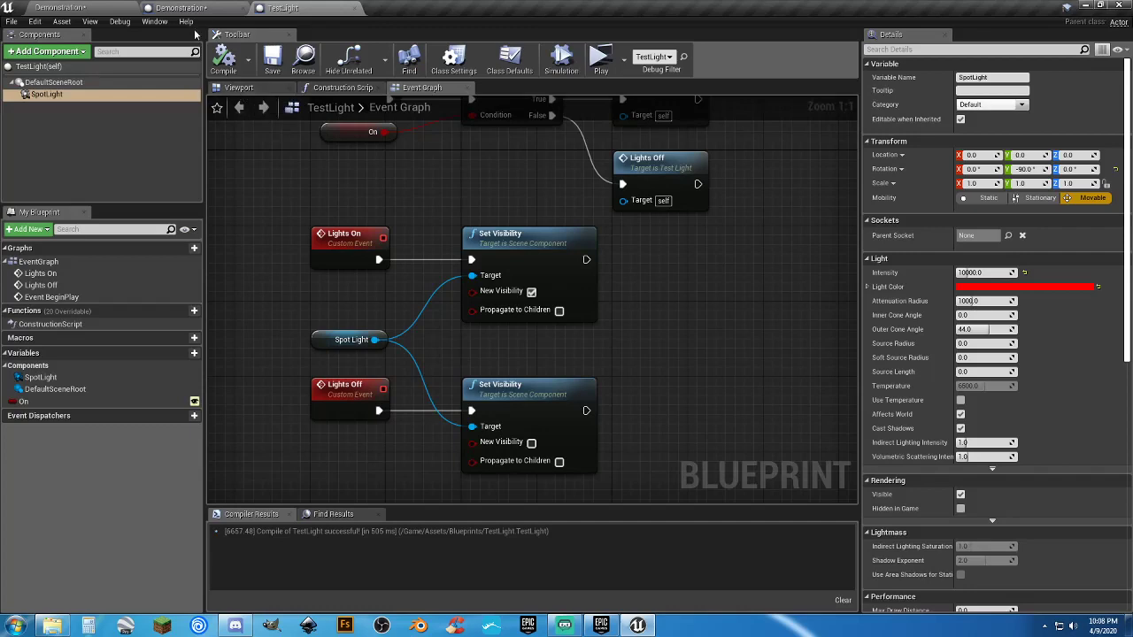
left_click(104, 7)
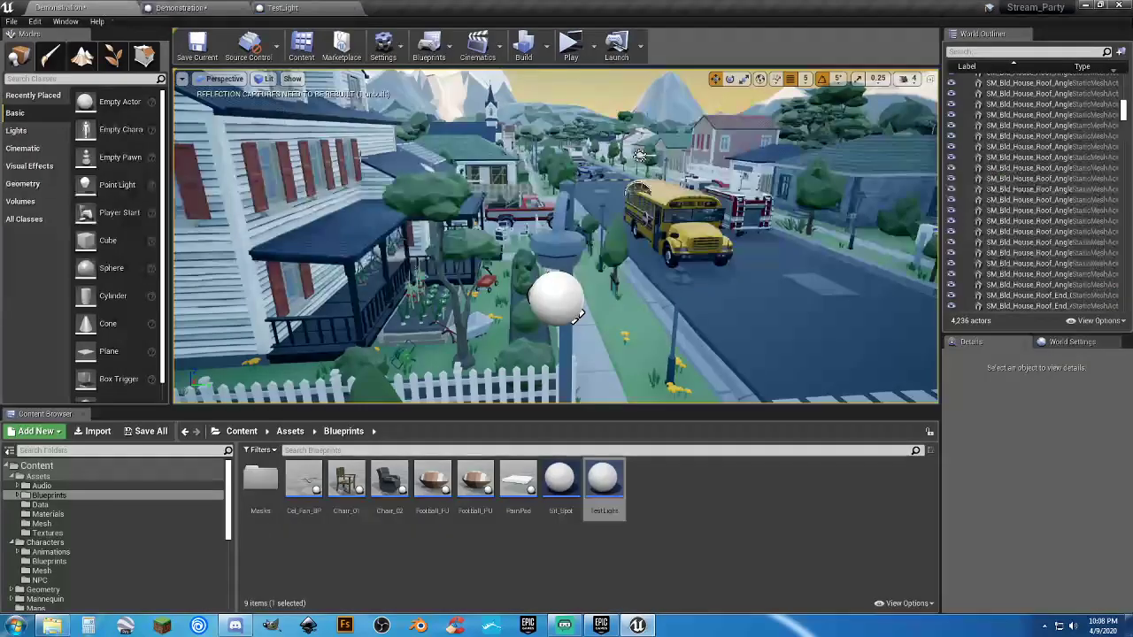
left_click(567, 312)
key("s")
right_click_drag(566, 311, 577, 378)
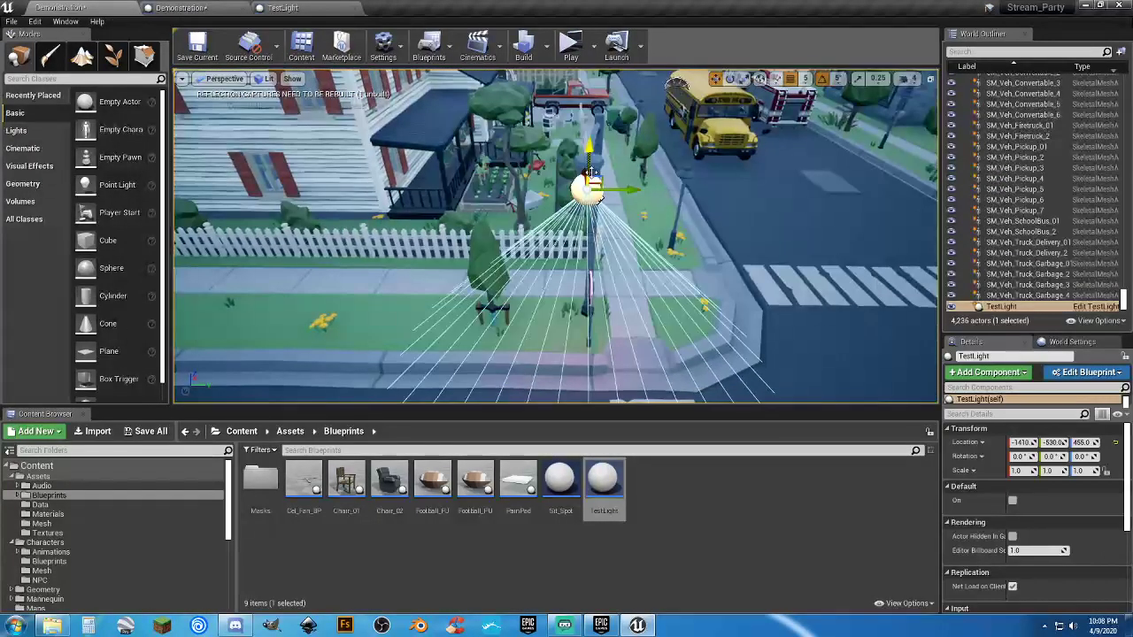
Step: Narrow the SpotLight's outer cone angle to about 23.69 in the TestLight blueprint, then compile and save it
left_click(300, 11)
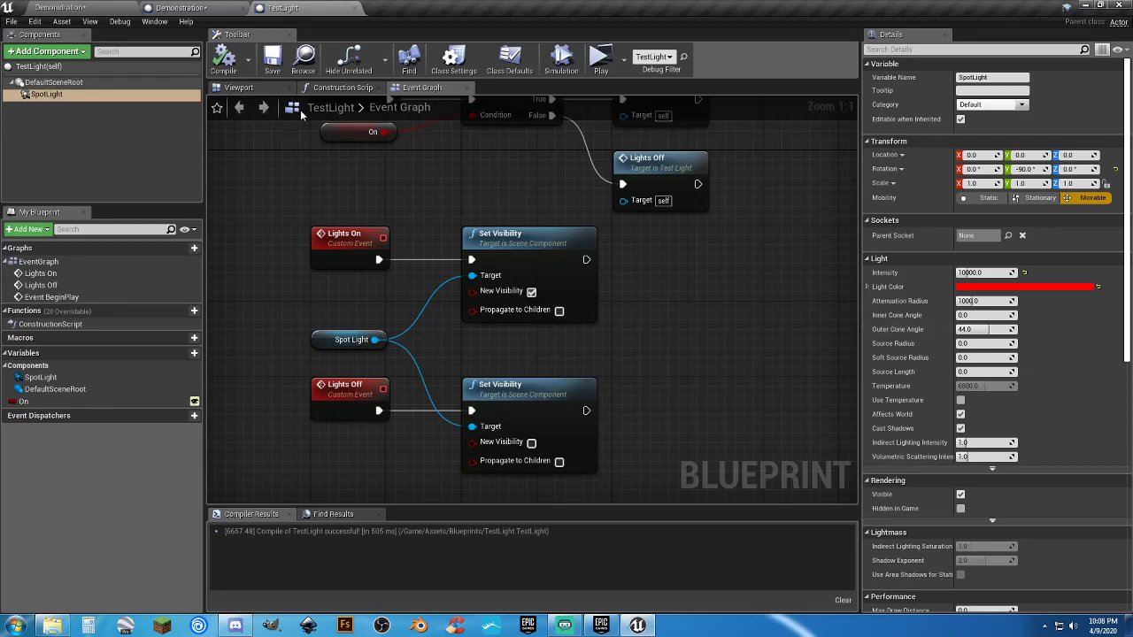
left_click(239, 88)
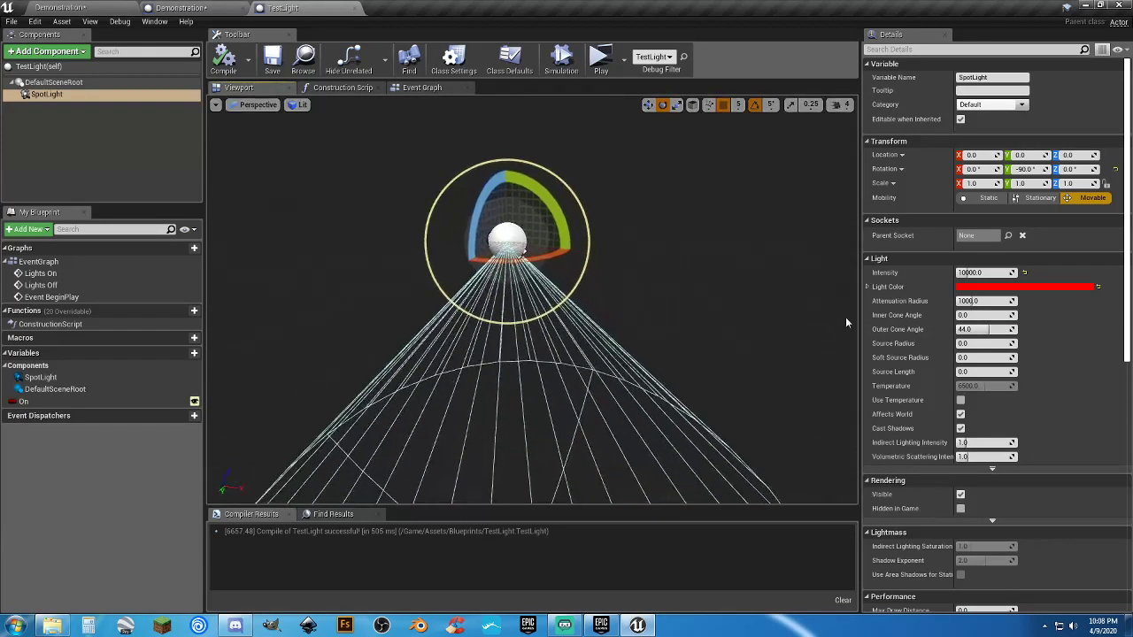
left_click_drag(973, 329, 973, 329)
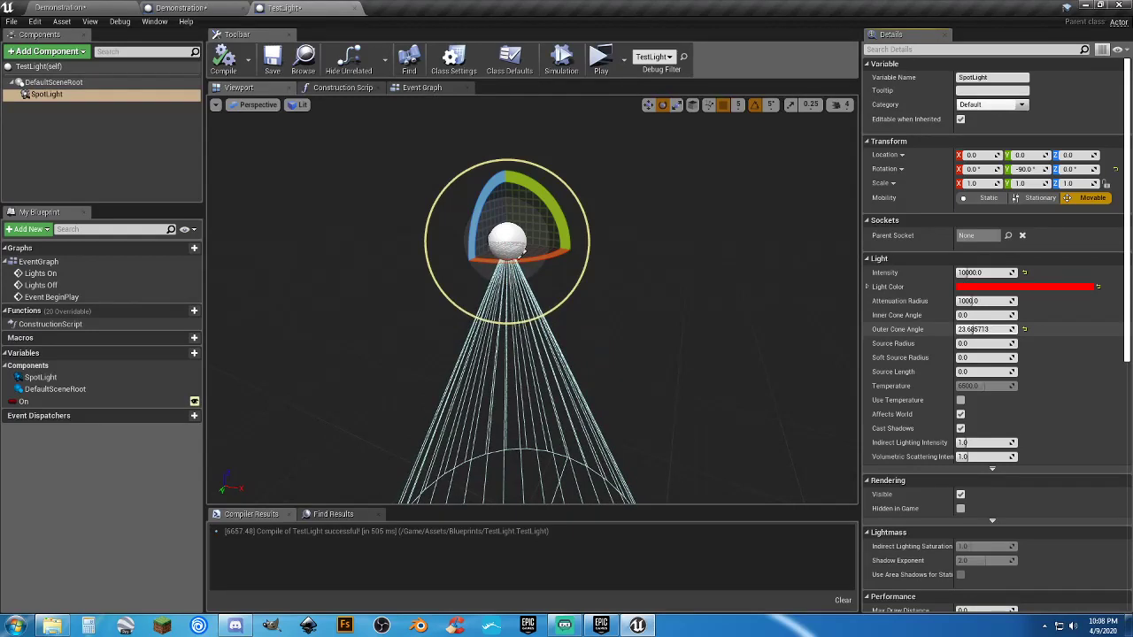
left_click_drag(607, 303, 595, 372)
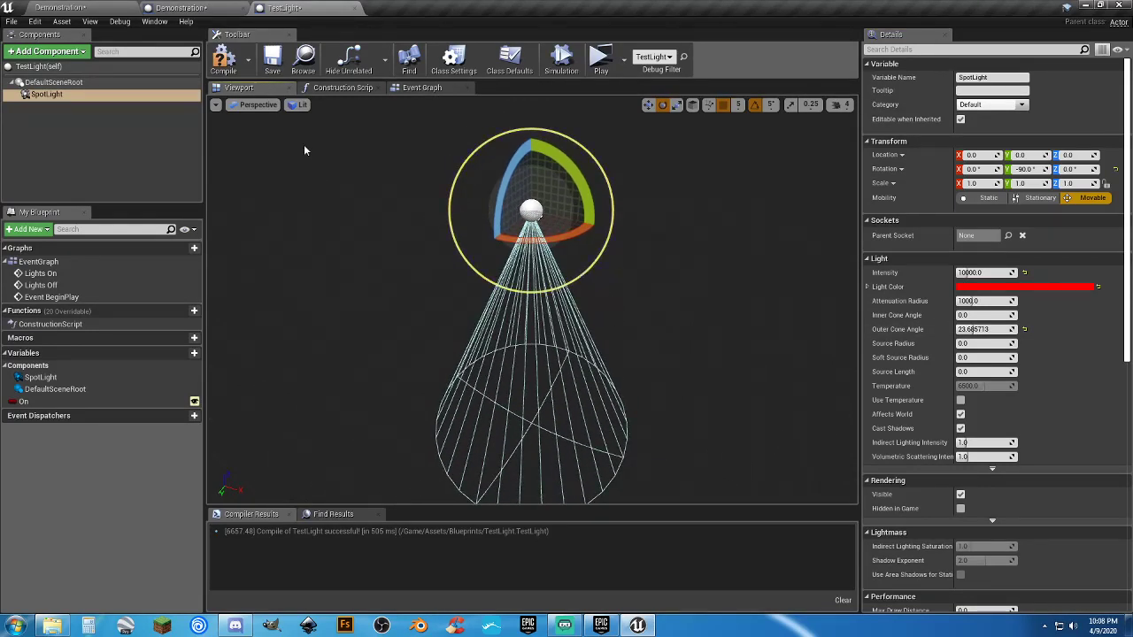
left_click(224, 58)
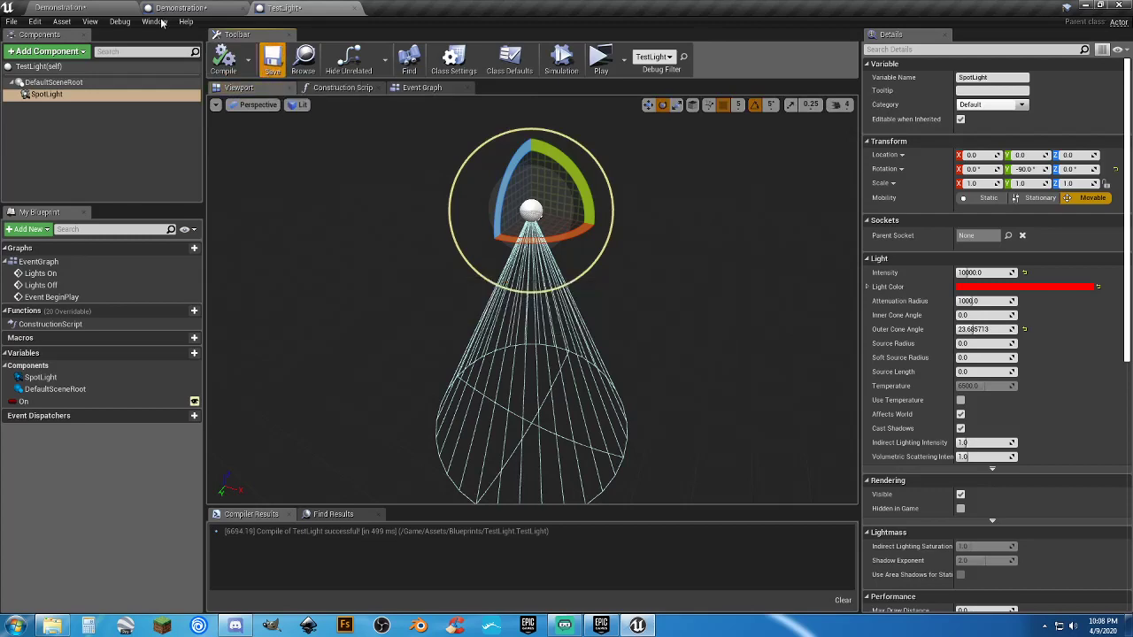
Step: Lower the TestLight actor along the street lamp pole in the Demonstration level to a Z location of 215
left_click(85, 8)
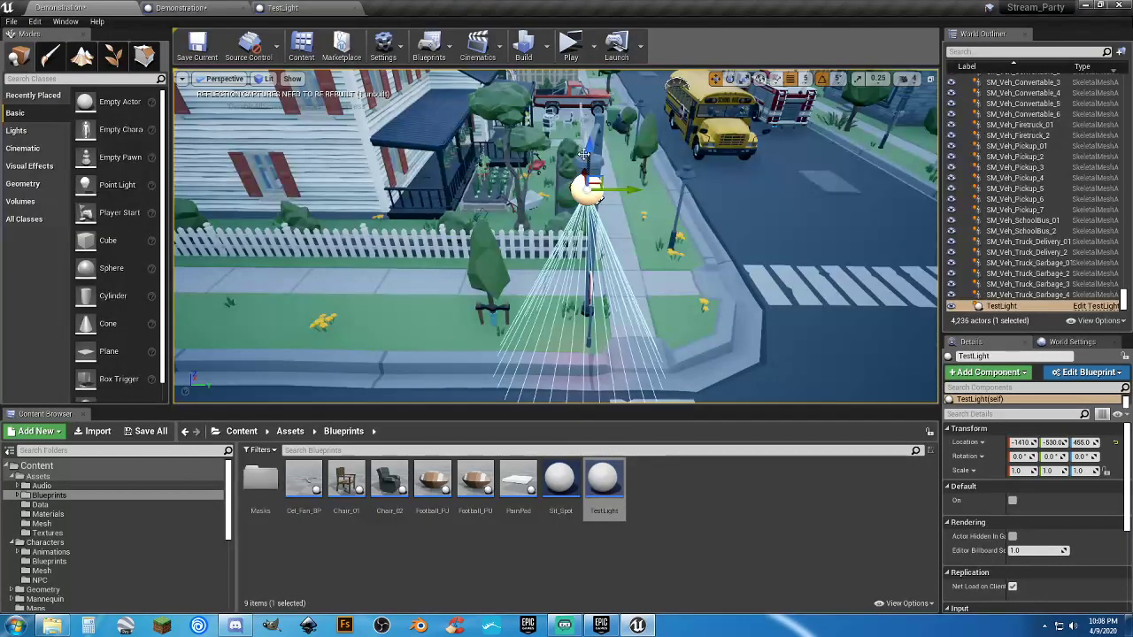
left_click_drag(586, 151, 587, 256)
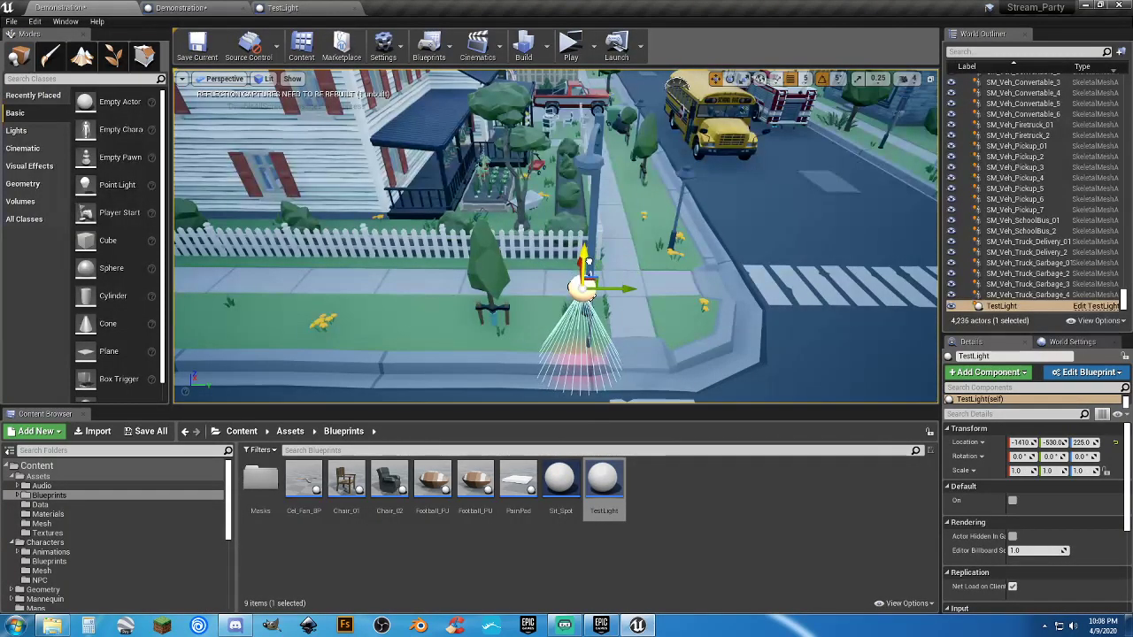
Step: Turn off the SpotLight component's Visible option, compile and save the TestLight blueprint, and return to the Demonstration level
left_click(301, 10)
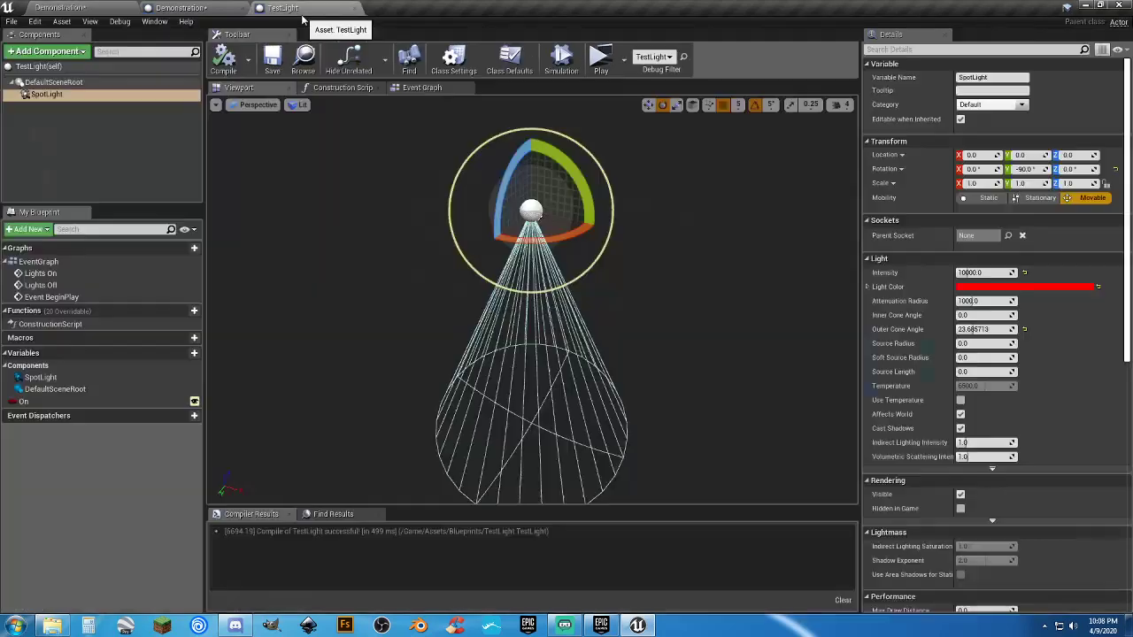
left_click(75, 96)
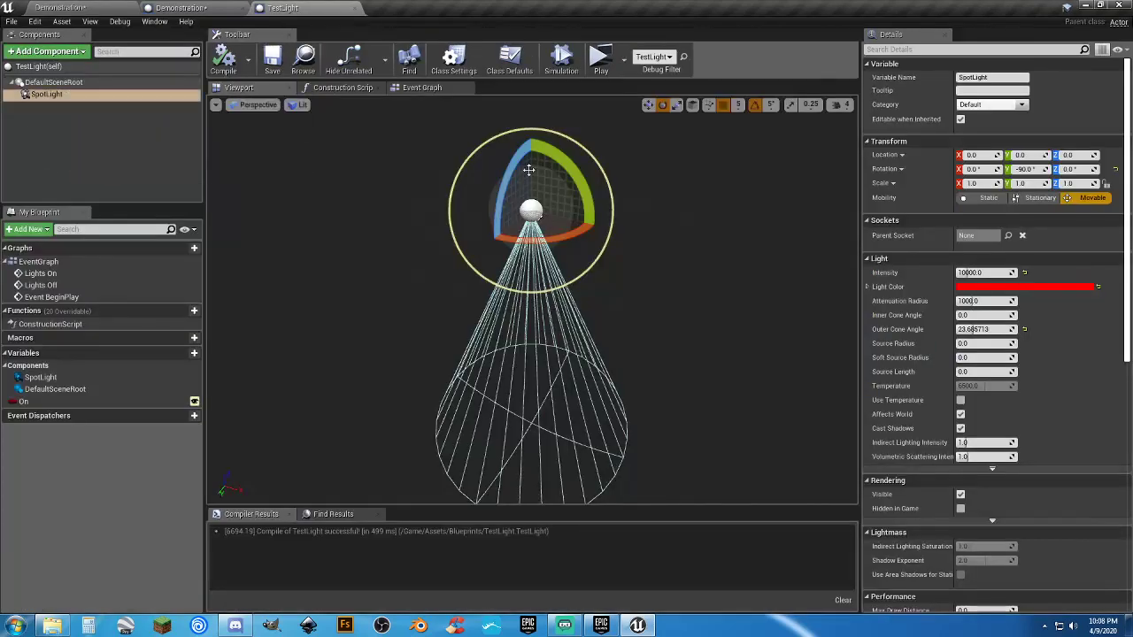
left_click(961, 494)
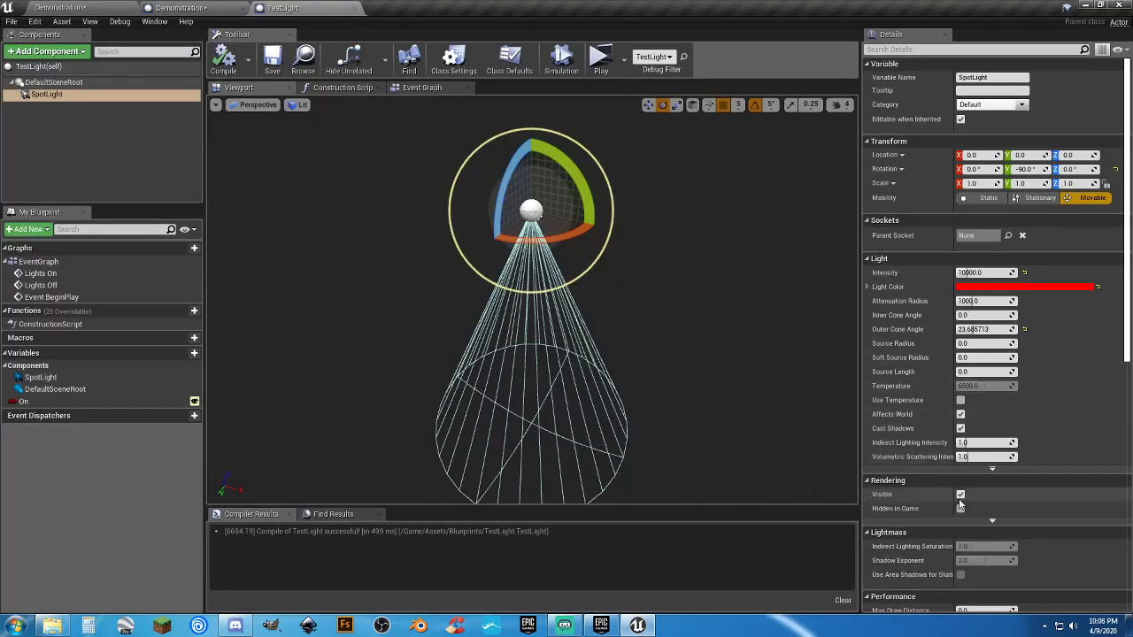
left_click(226, 66)
left_click(103, 6)
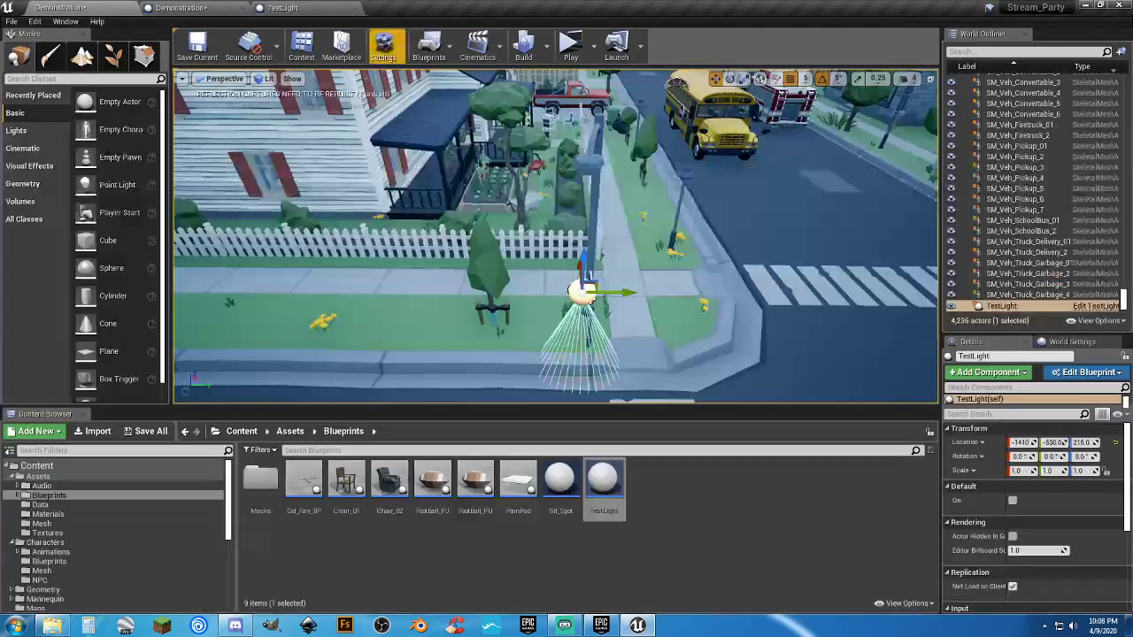
Step: Play the Demonstration level and watch the lowered light from the crosswalk through night and day, then end the preview
left_click(571, 46)
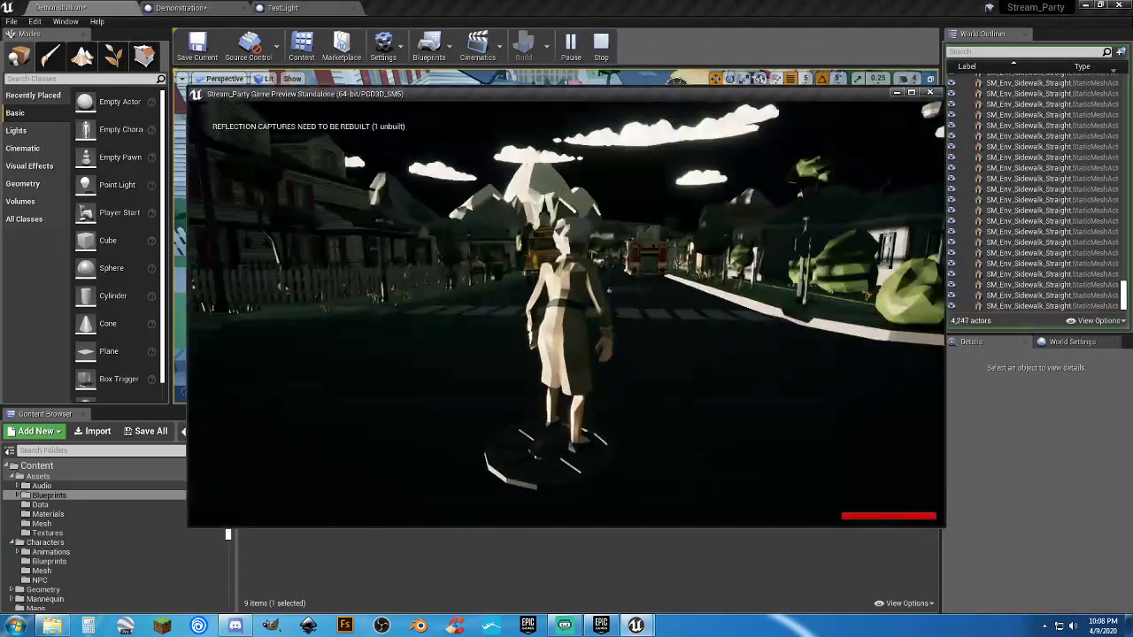
key("w")
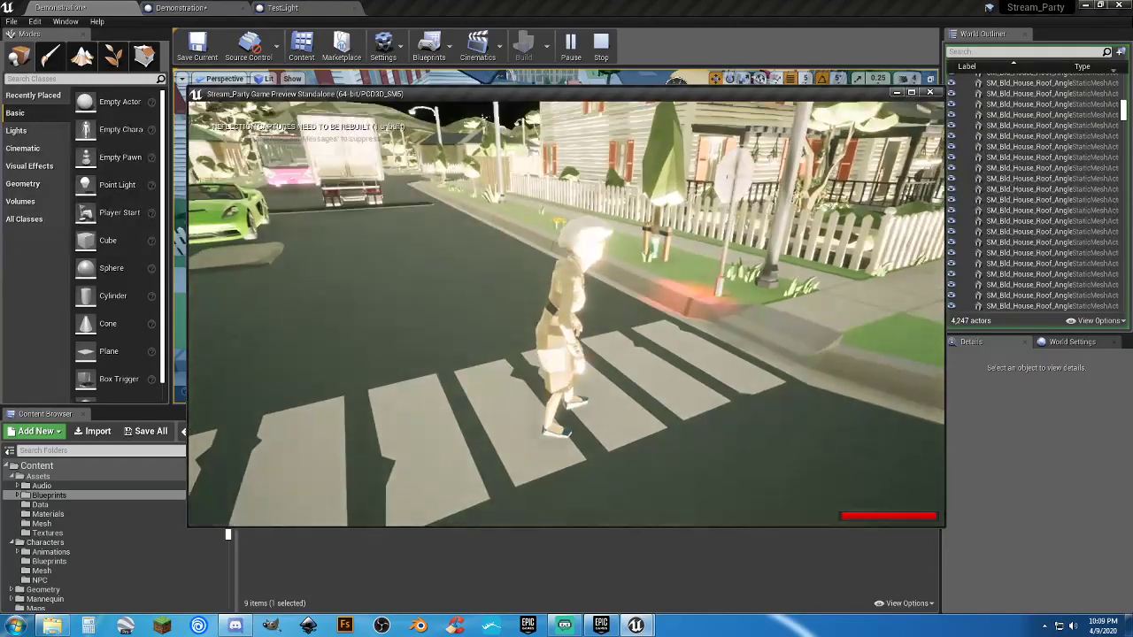
key("w")
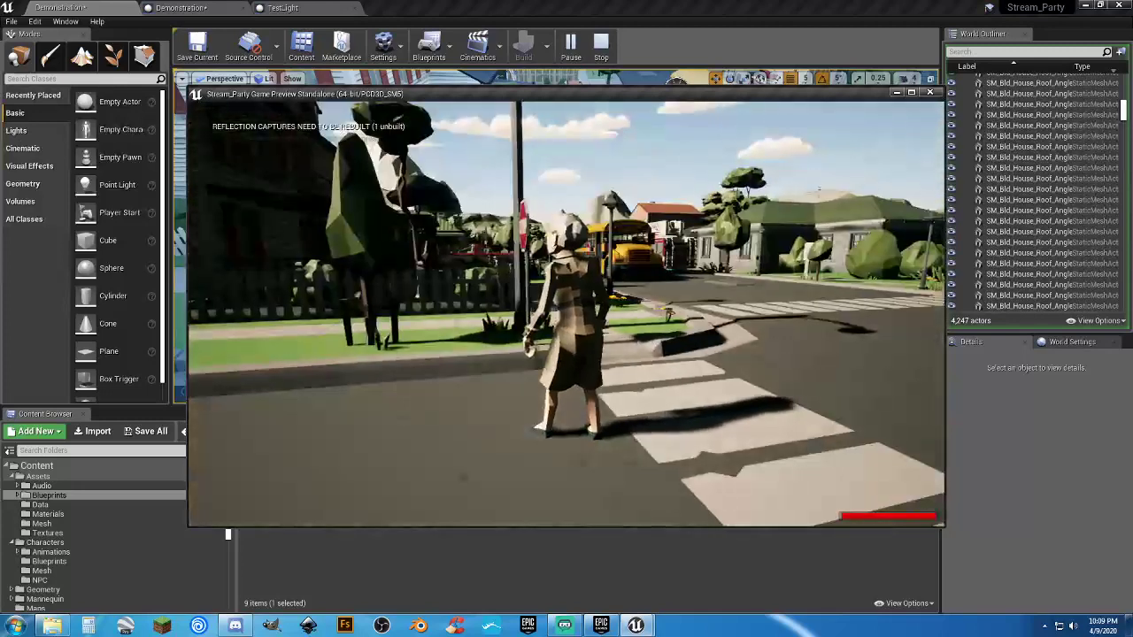
key("Escape")
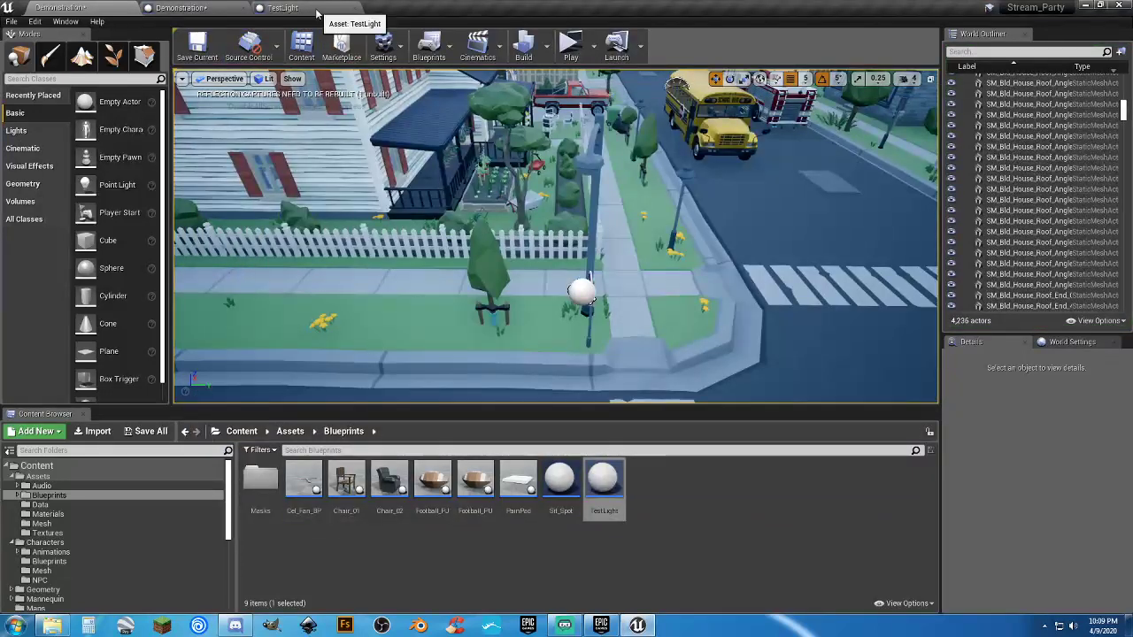
Step: Add a Cube component to the TestLight blueprint and scale it to 0.1 on all axes
left_click(285, 8)
left_click(421, 88)
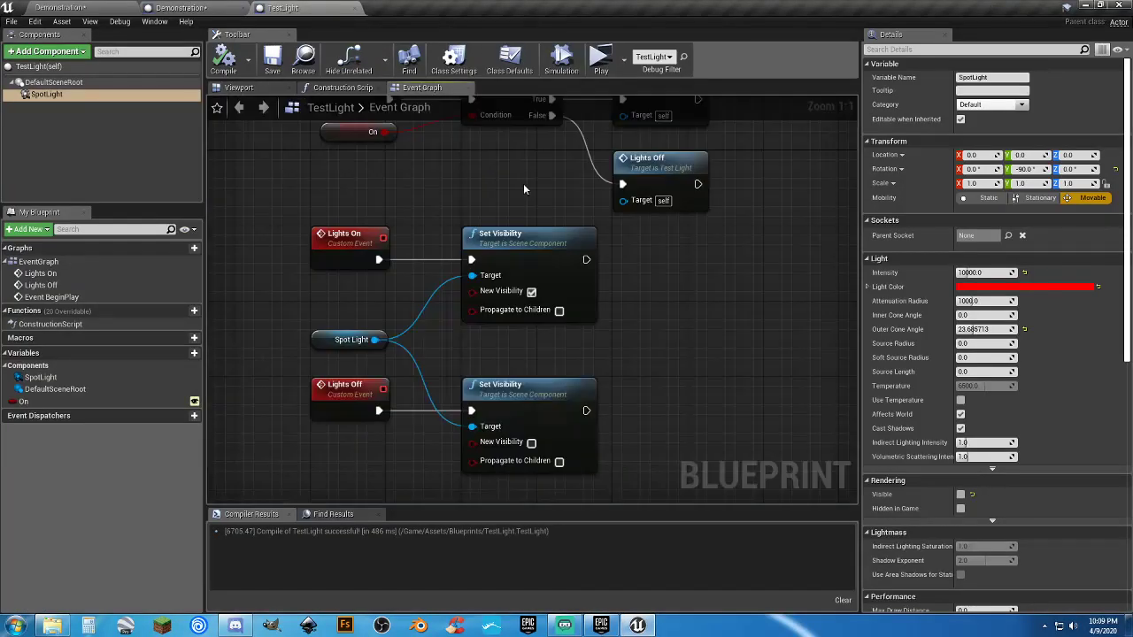
right_click_drag(708, 282, 655, 264)
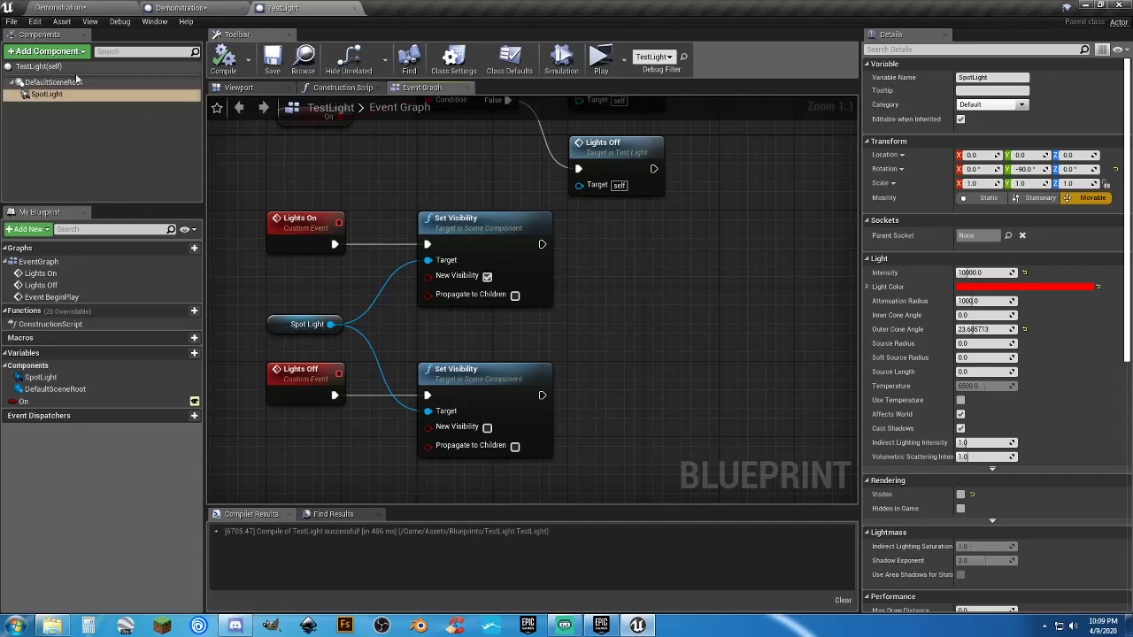
left_click(239, 88)
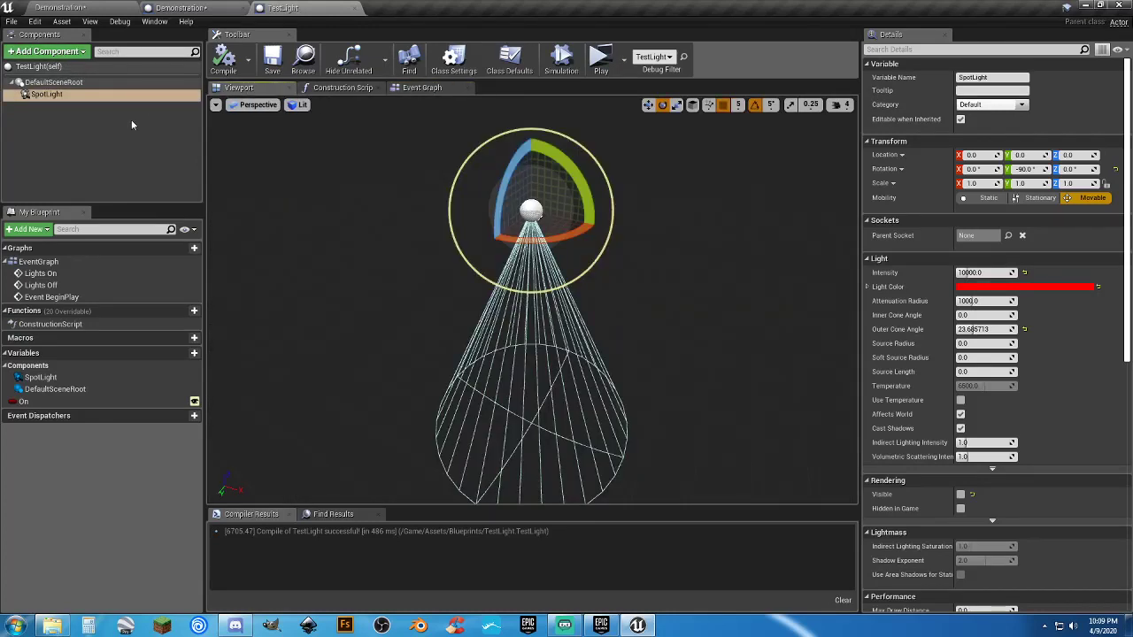
left_click(86, 140)
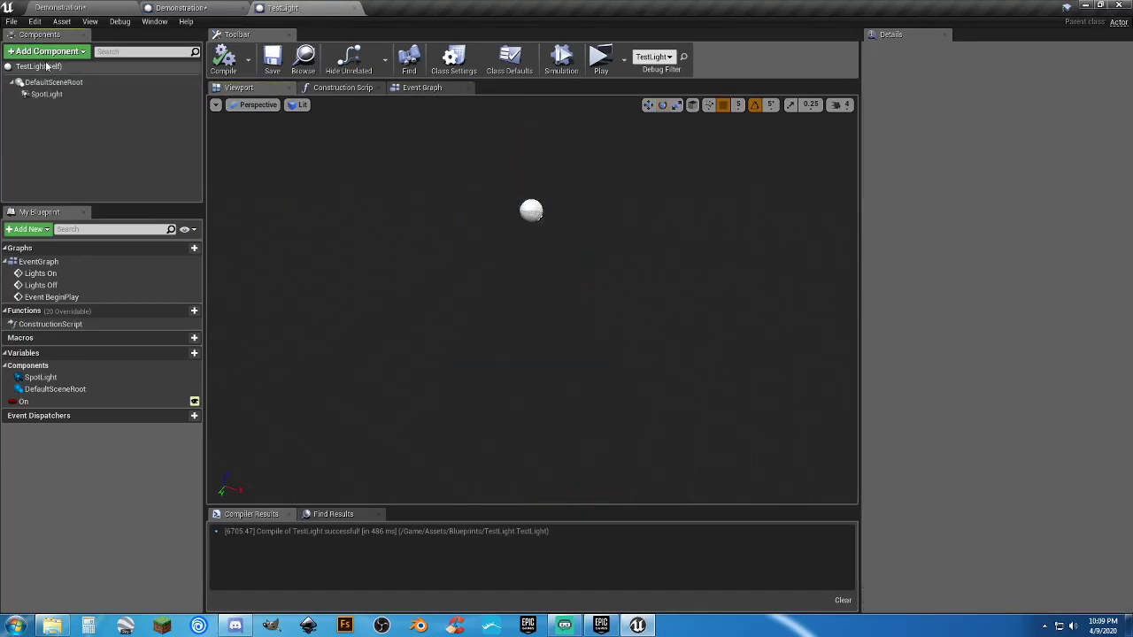
left_click(48, 51)
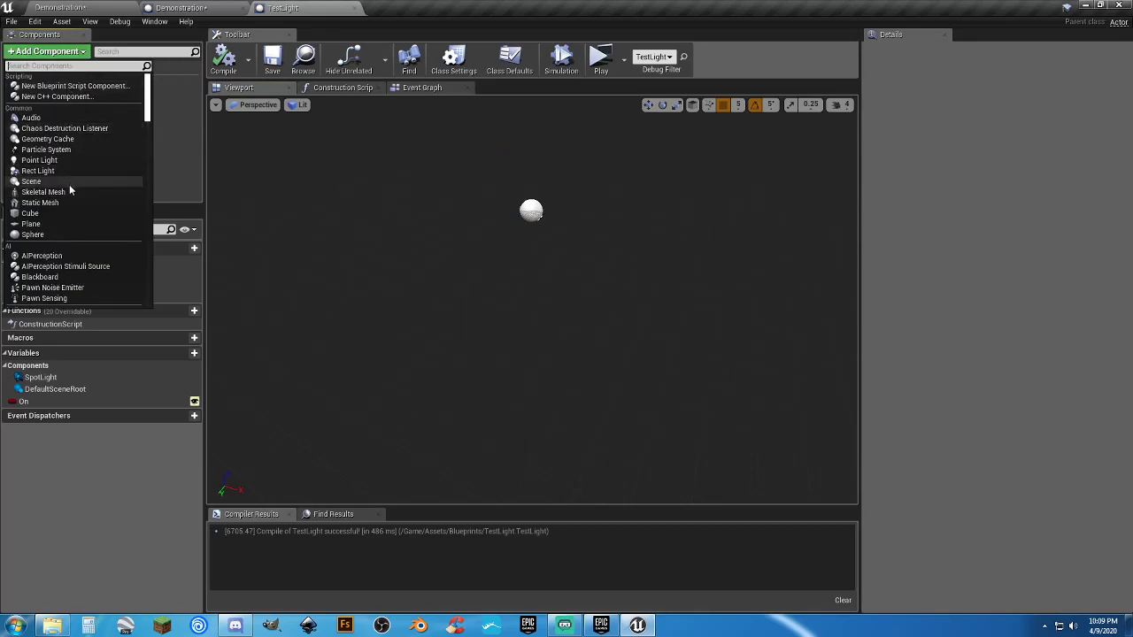
left_click(30, 213)
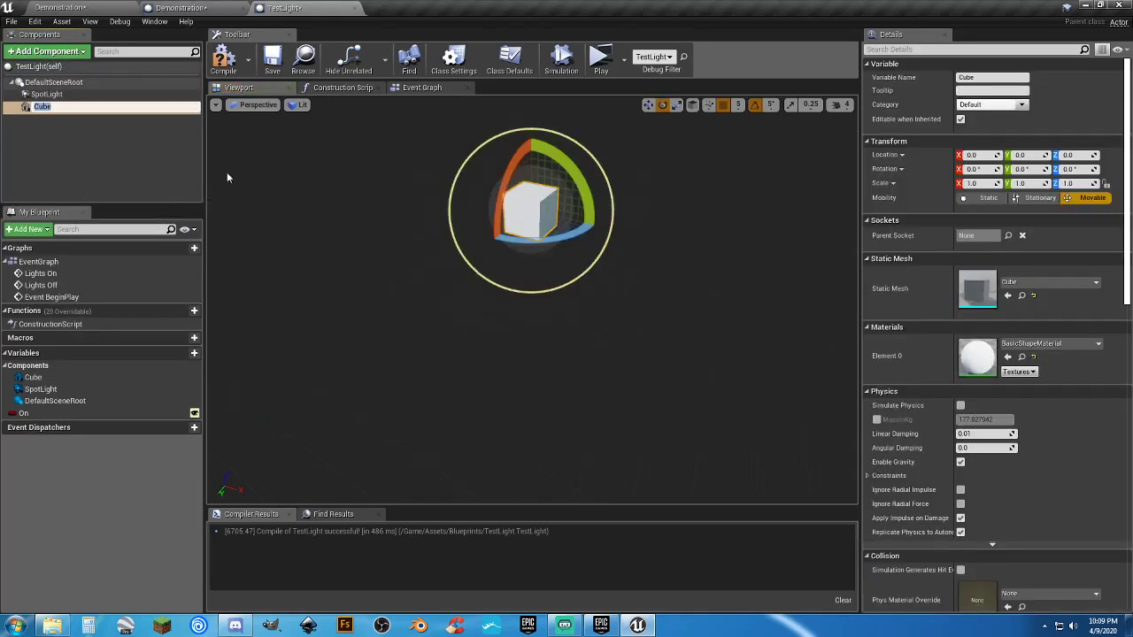
left_click(78, 147)
left_click(82, 107)
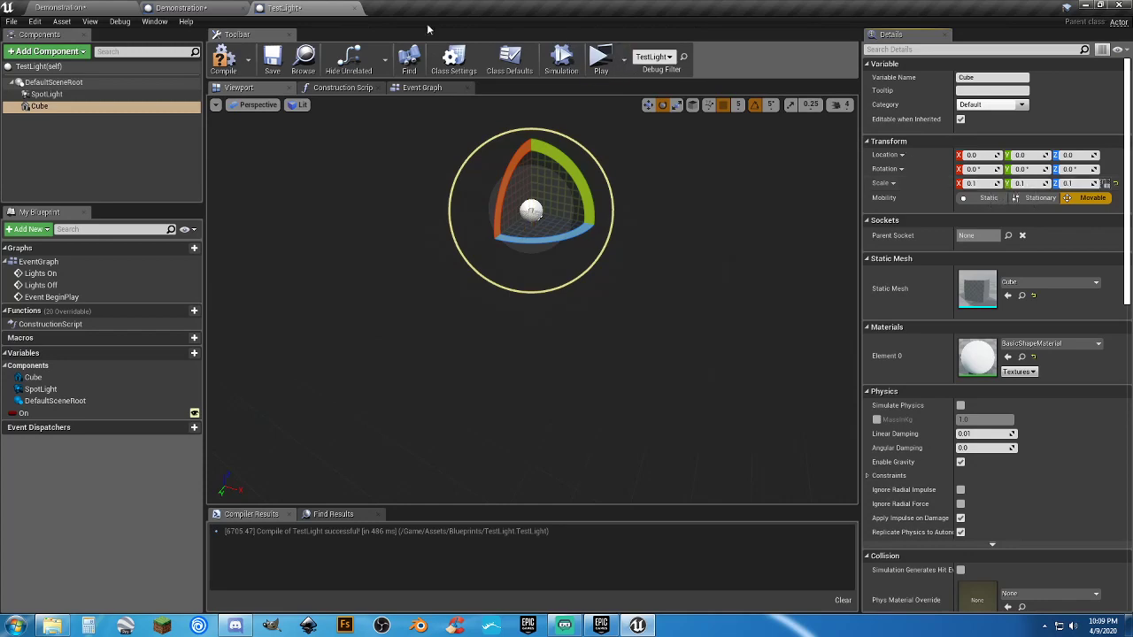
Step: Move the Cube component to Z -70 below the light, compile and save the TestLight blueprint, and return to the Demonstration level
left_click(123, 10)
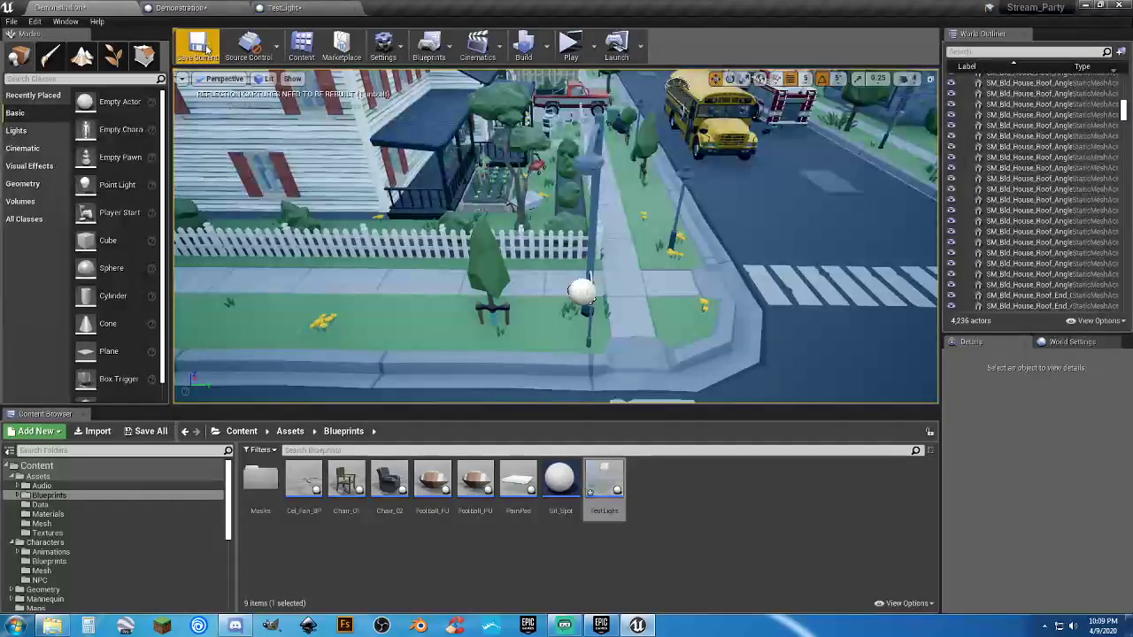
right_click_drag(443, 221, 549, 230)
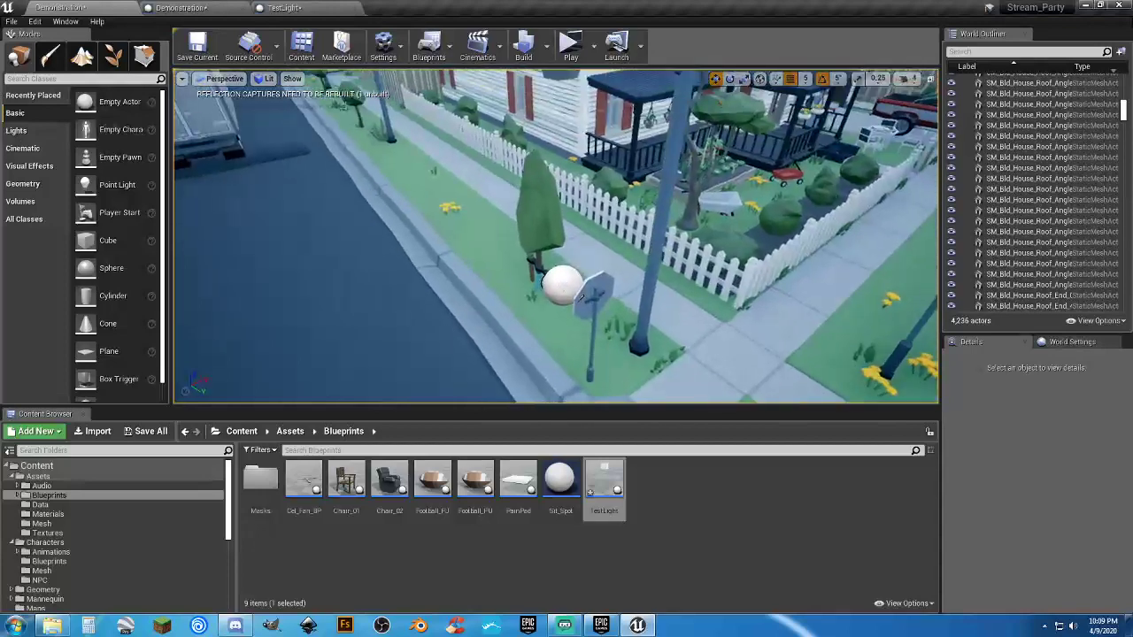
left_click(279, 8)
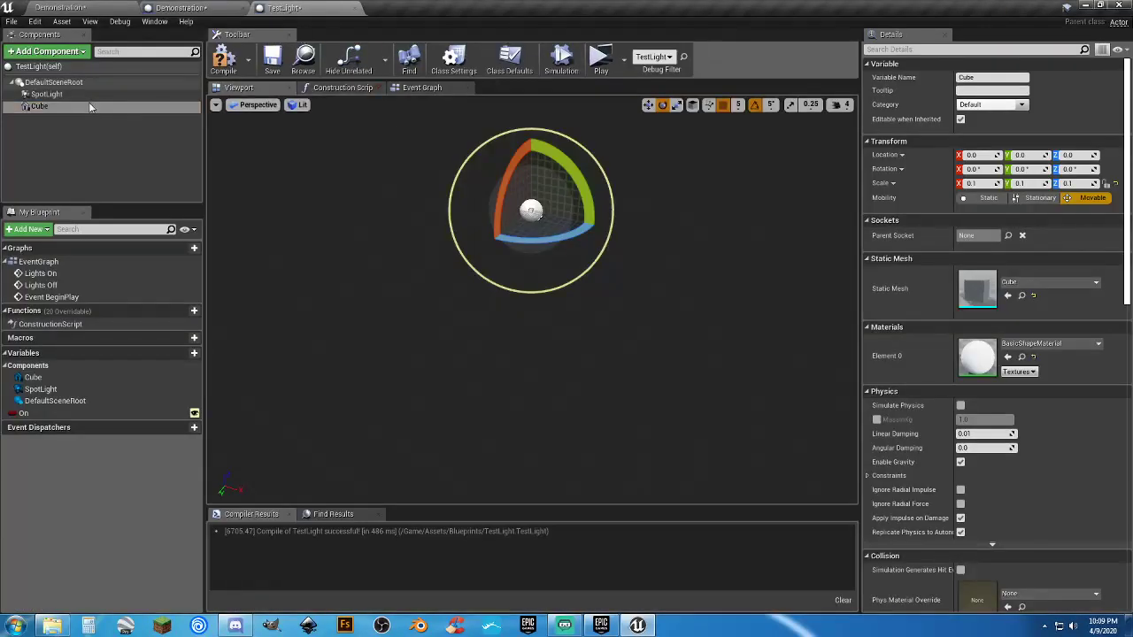
left_click(648, 105)
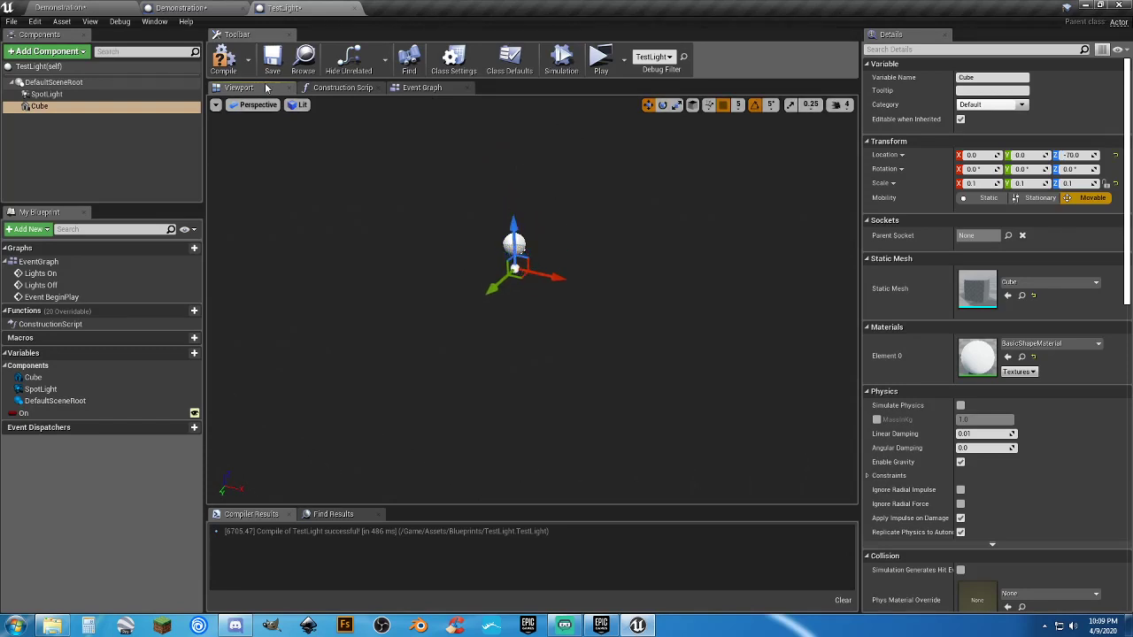
left_click(225, 62)
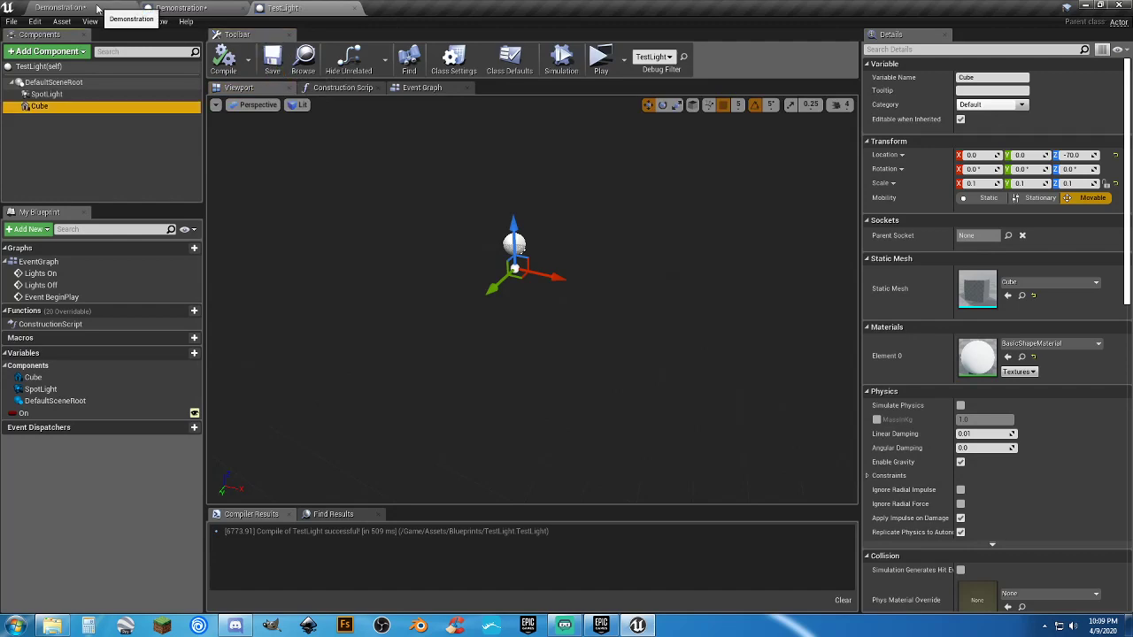
left_click(89, 8)
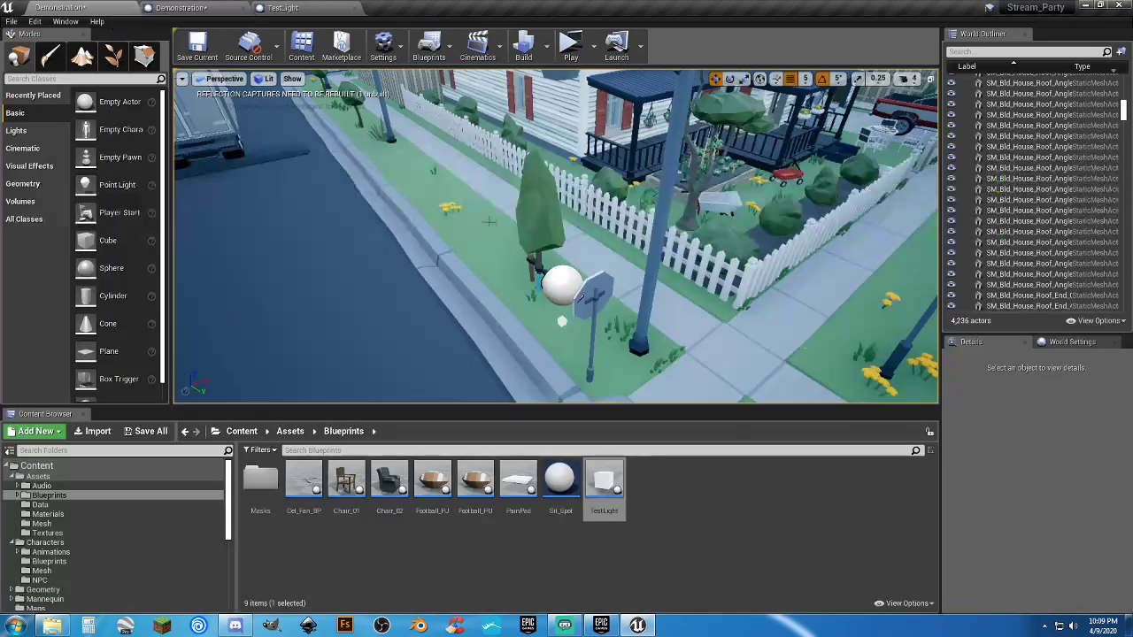
Step: Add a Cube reference to the TestLight event graph and connect it to the Target of both Set Visibility nodes
left_click(288, 8)
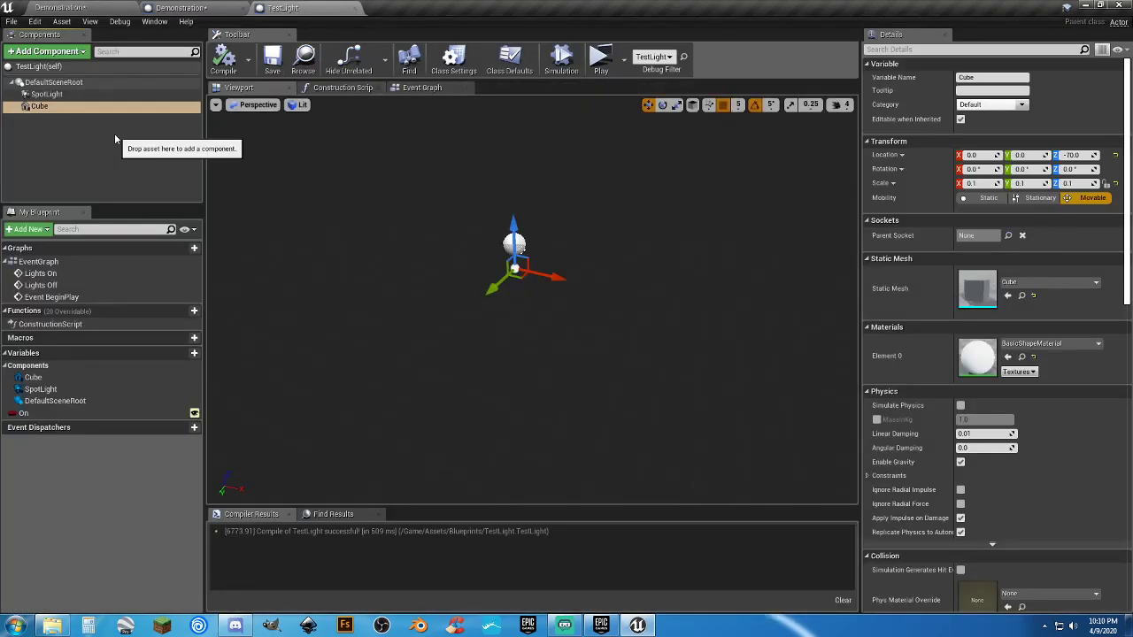
left_click(424, 89)
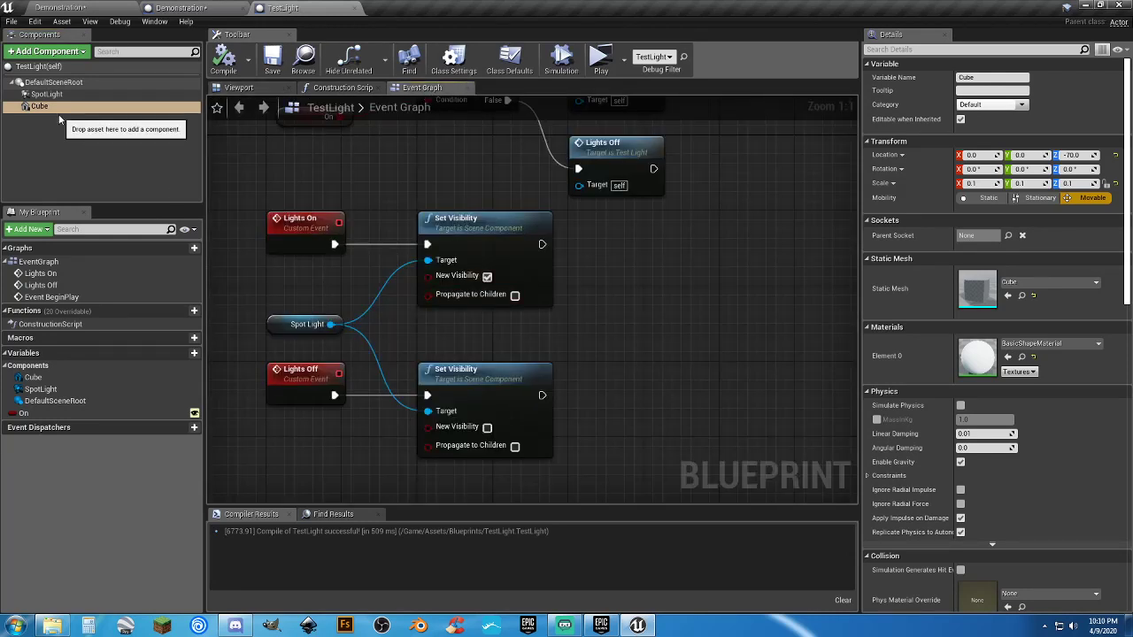
left_click_drag(39, 106, 401, 389)
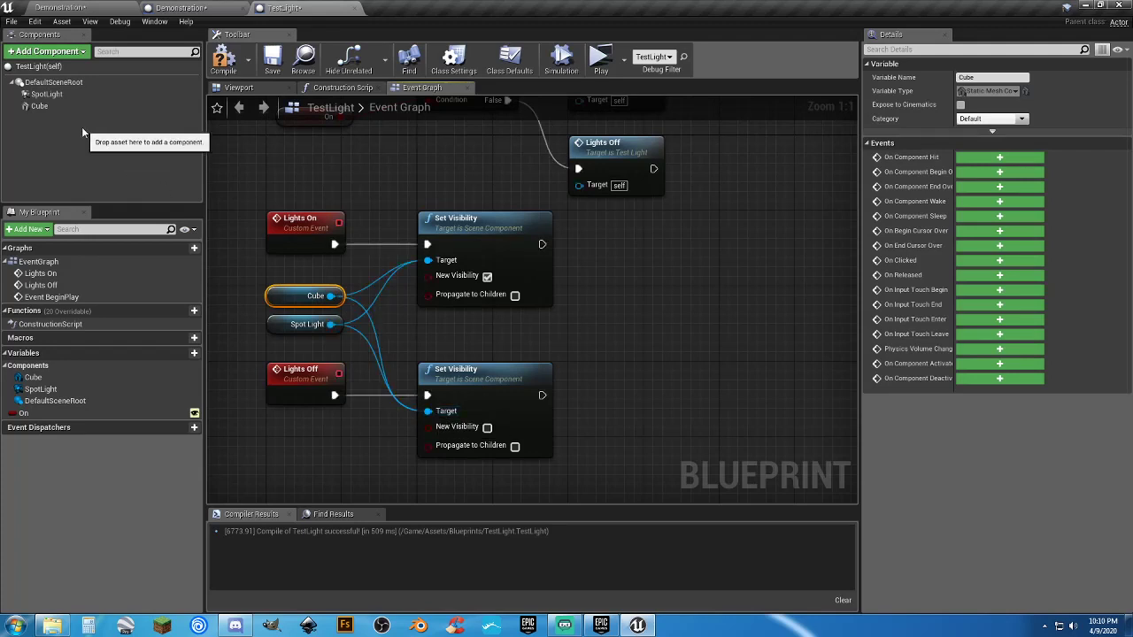
Step: Turn off the Cube component's Visible option, compile and save the TestLight blueprint, and return to the Demonstration level
left_click(39, 106)
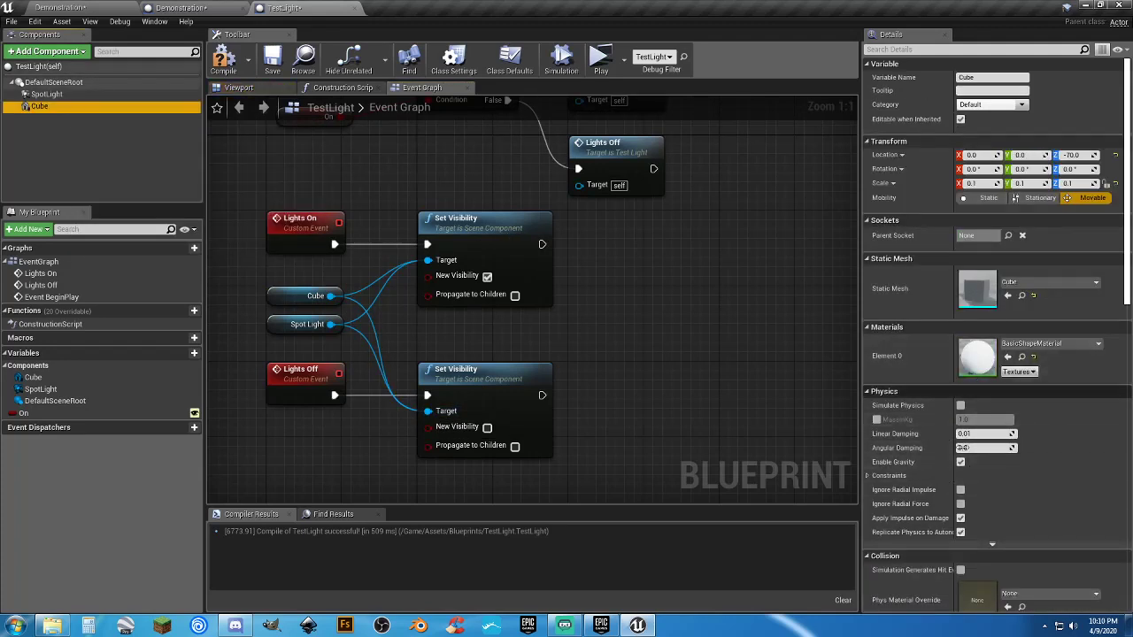
scroll(922, 479, "down", 5)
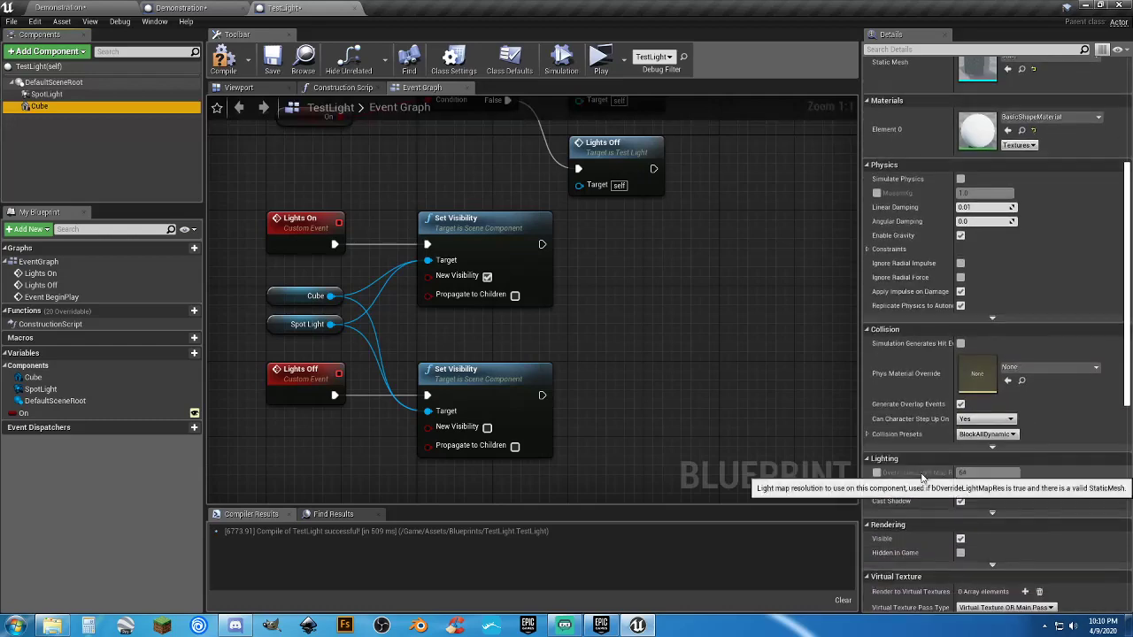
left_click(960, 538)
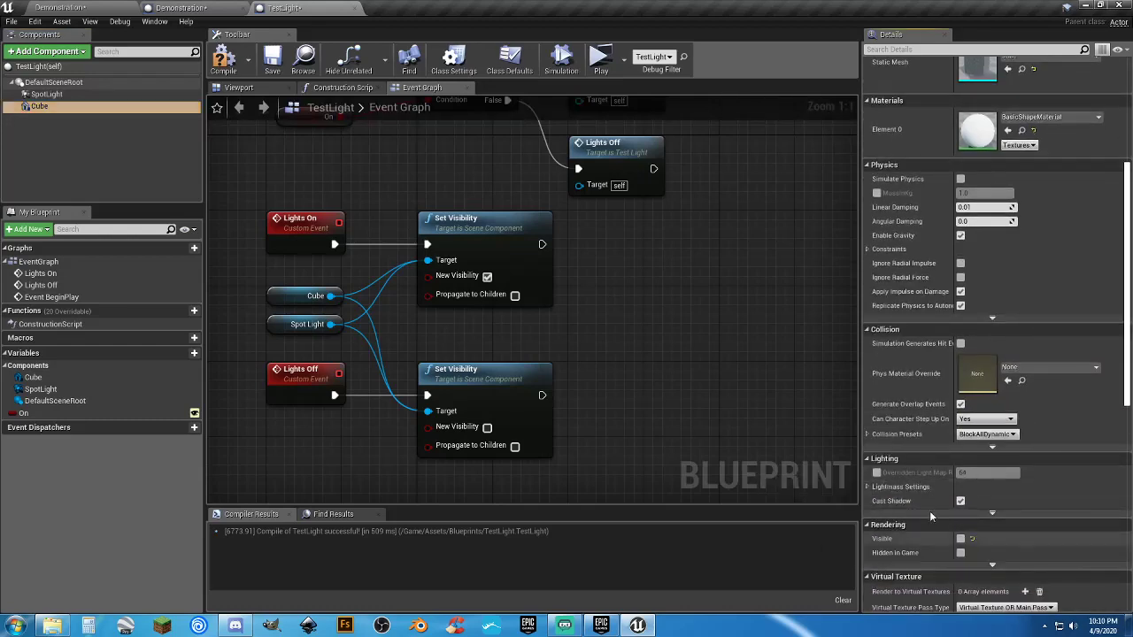
left_click(225, 60)
left_click(177, 7)
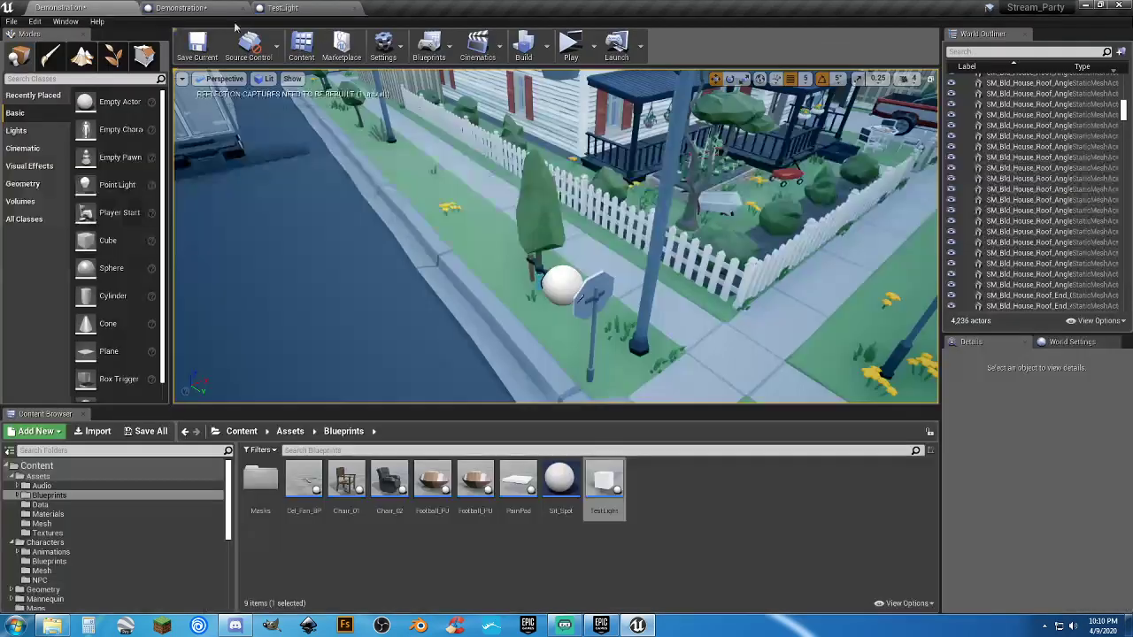
Step: Play the Demonstration level, run over the crosswalk to the light by the stop sign, and end the preview
left_click(557, 55)
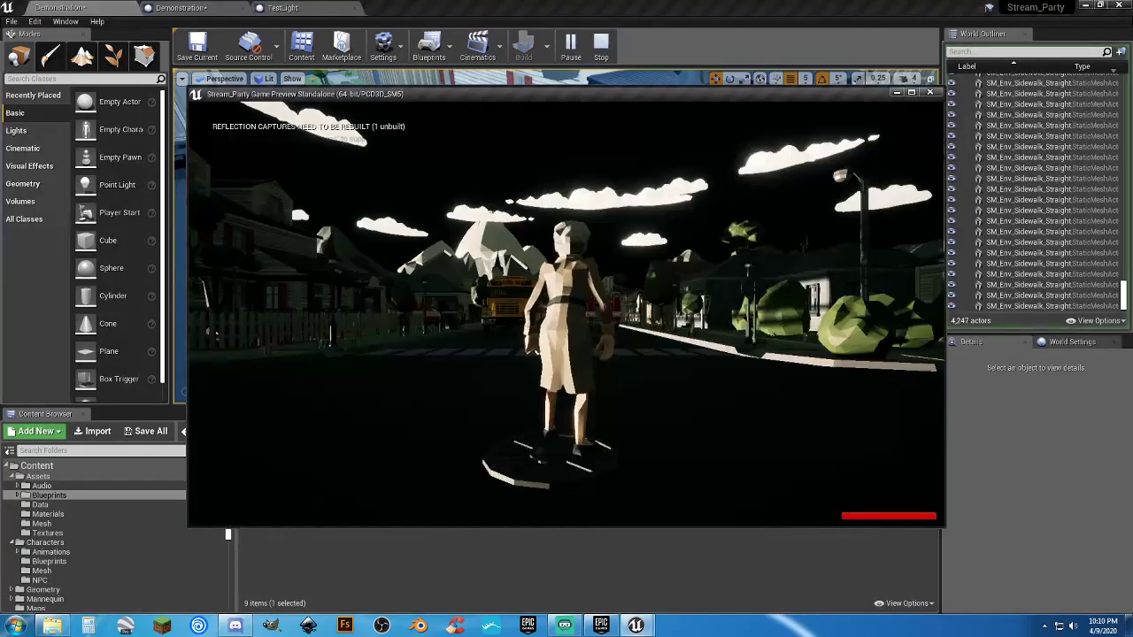
key("w")
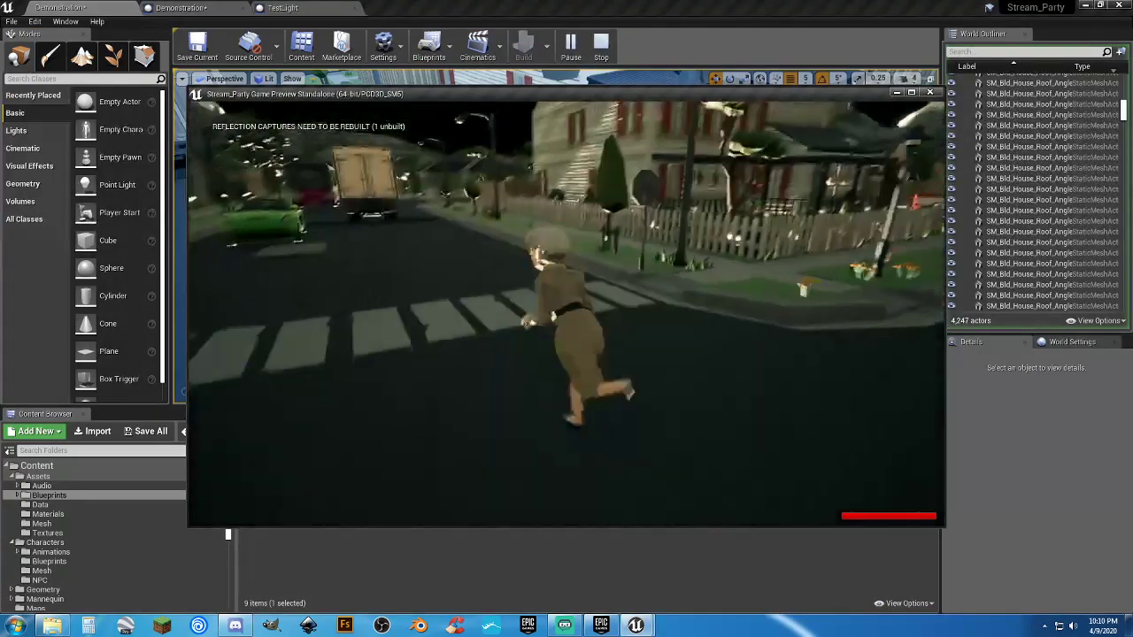
key("w")
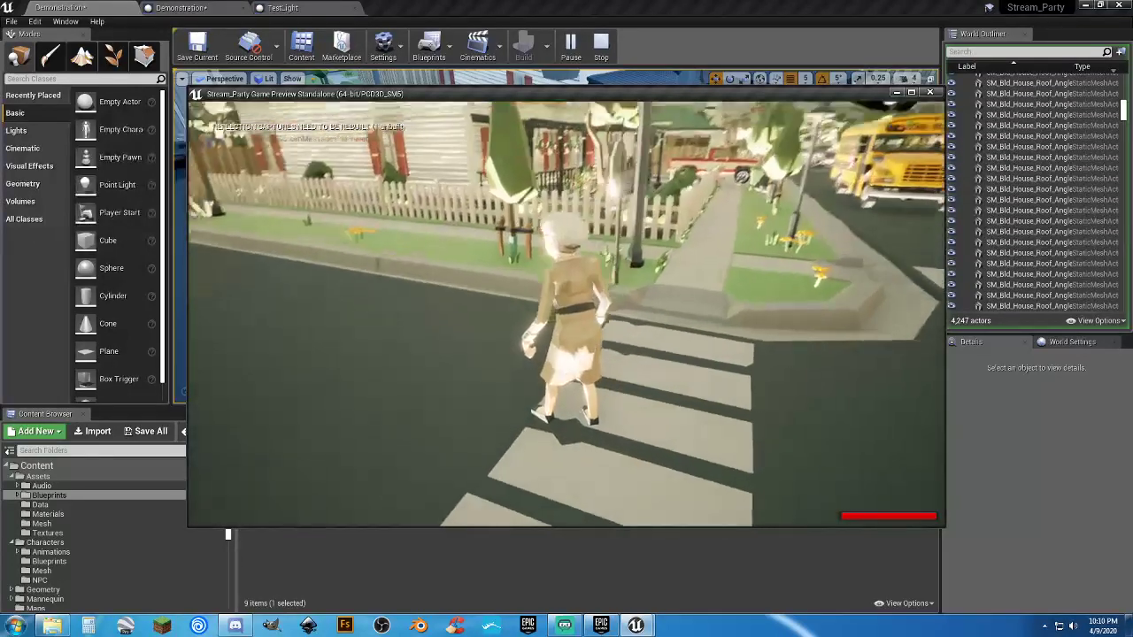
key("a")
key("w")
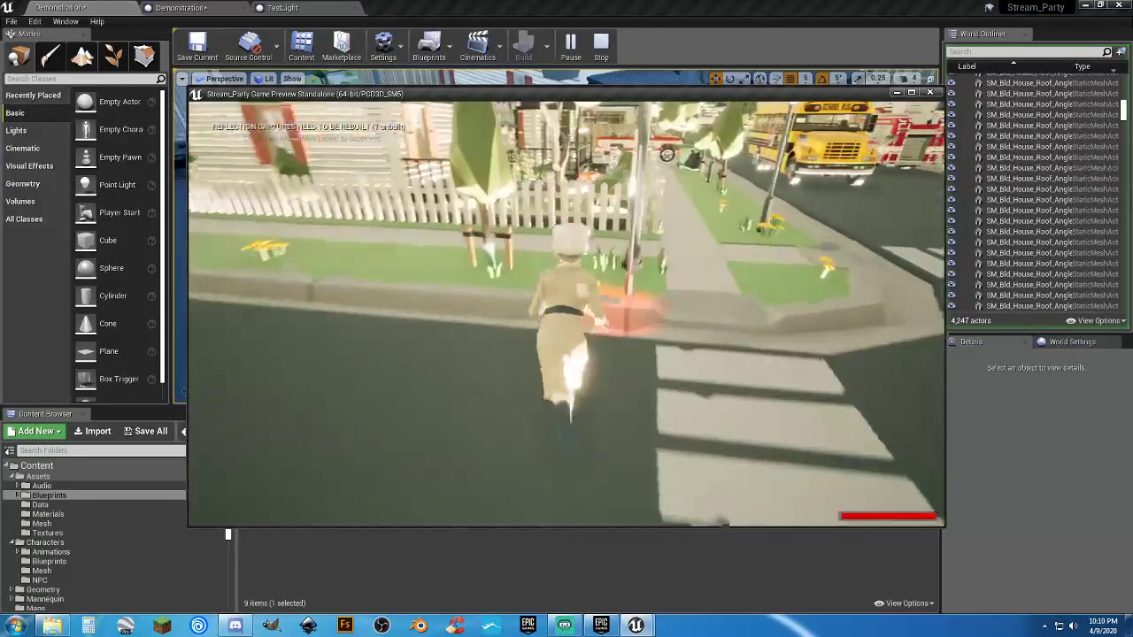
key("a")
key("Escape")
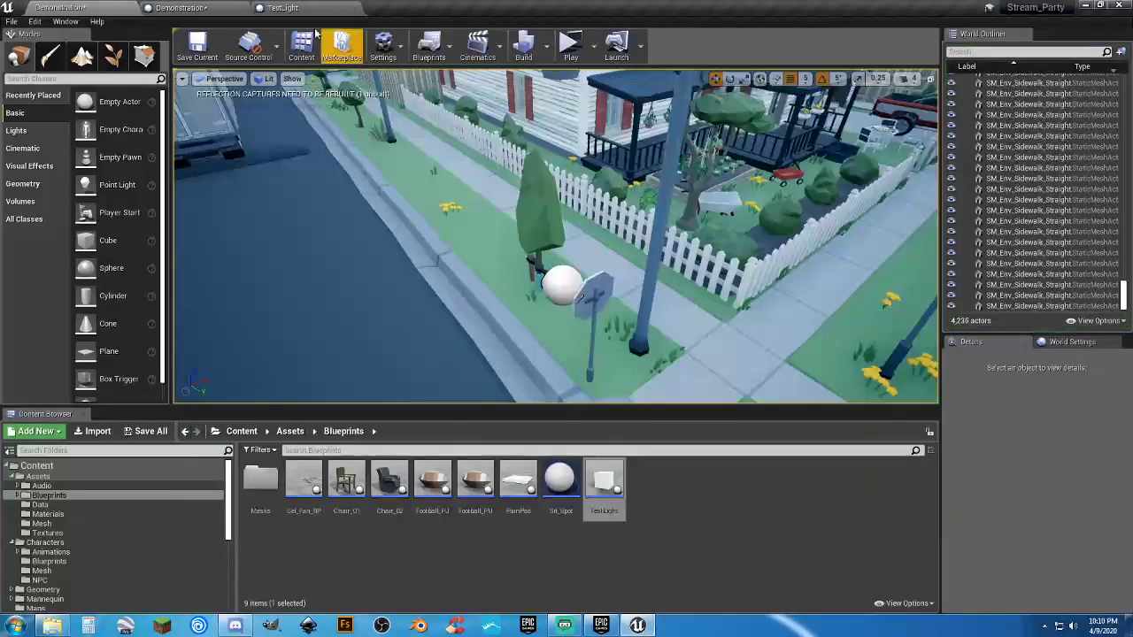
Step: Reset the Cube component's scale to 1.0 on all axes, compile and save the TestLight blueprint, and return to the Demonstration level
left_click(290, 8)
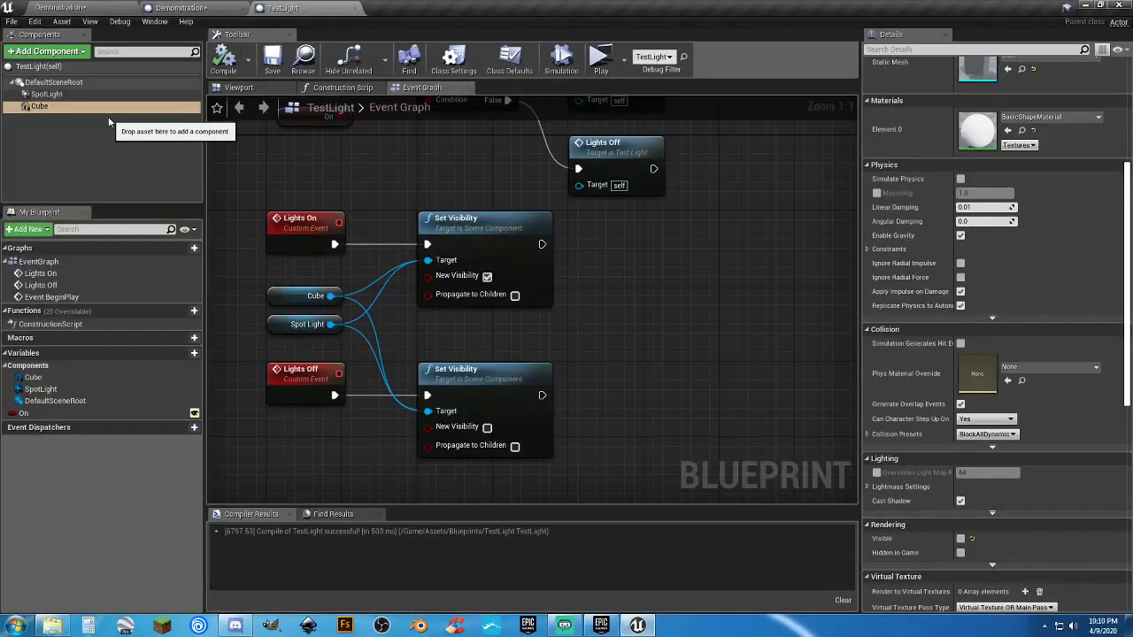
left_click(76, 107)
scroll(929, 208, "up", 5)
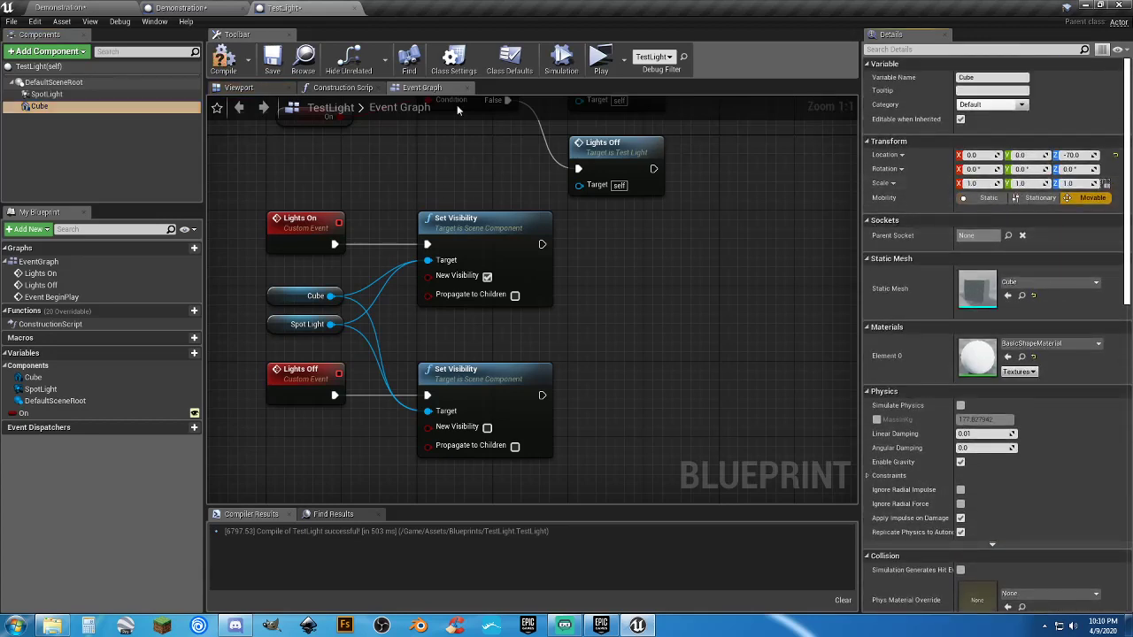
left_click(272, 60)
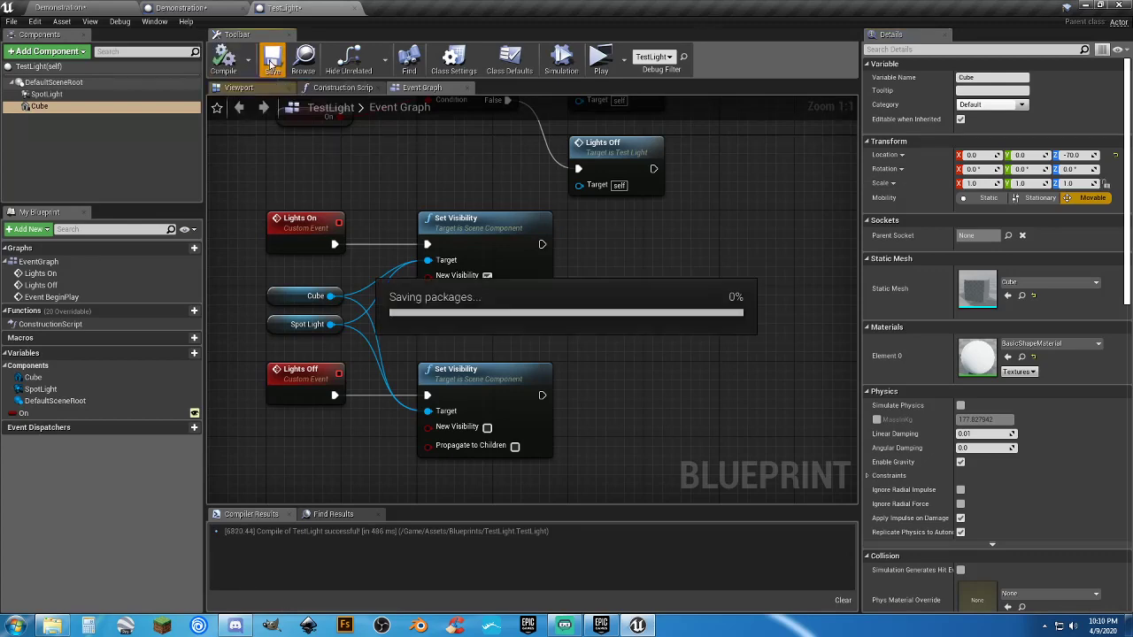
left_click(236, 11)
Step: Play the Demonstration level and watch the street corner for the full-size cube through the day-night change, then end the preview
left_click(570, 45)
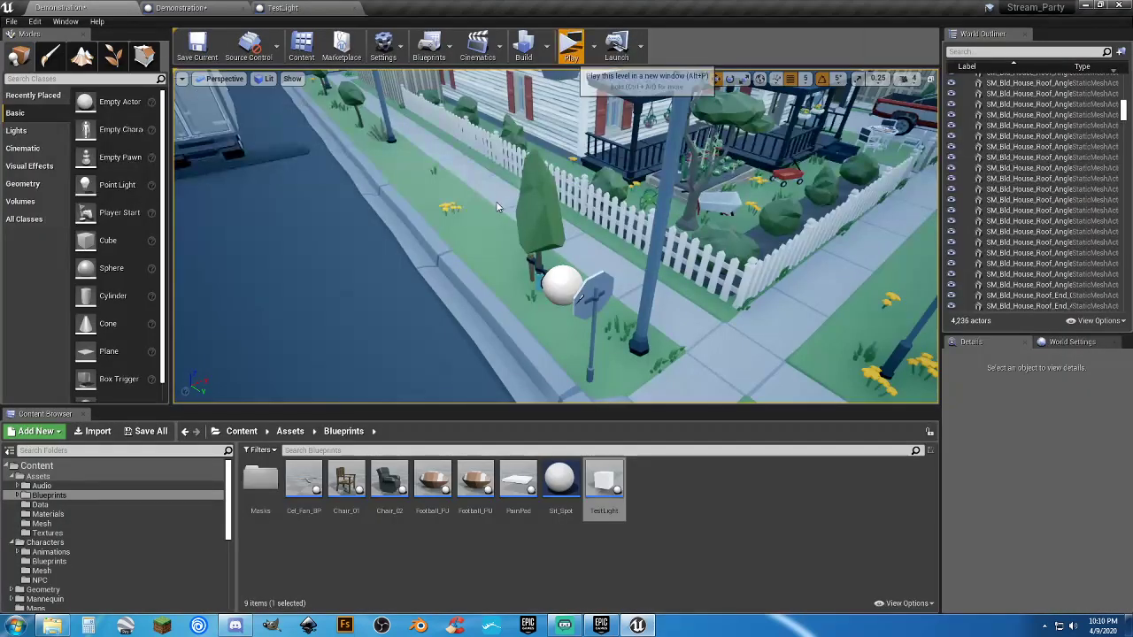
key("w")
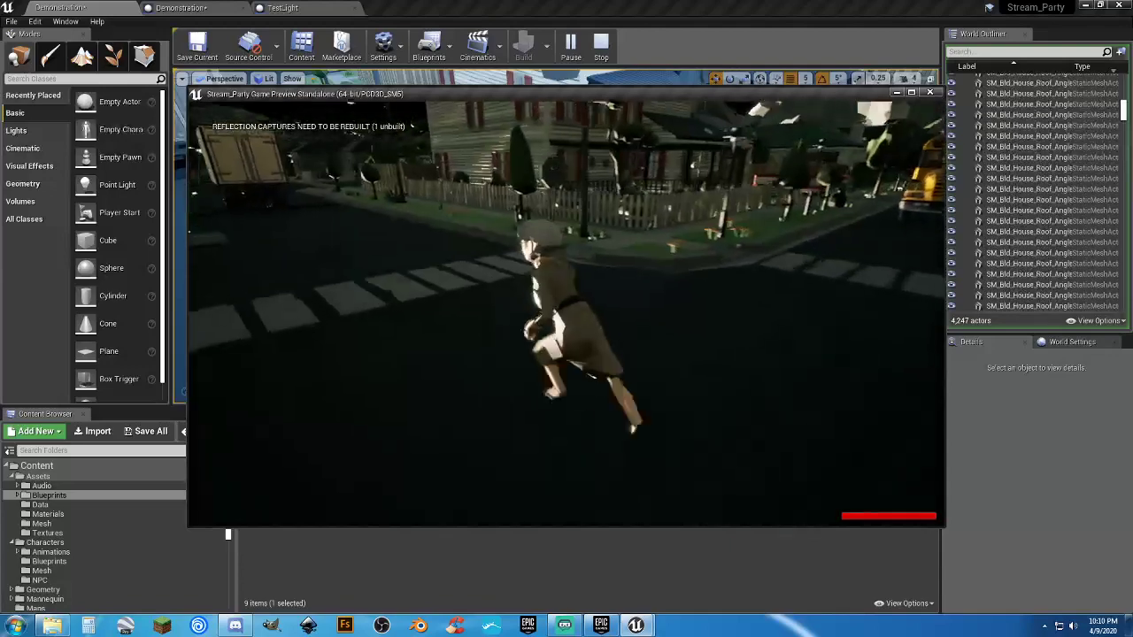
key("w")
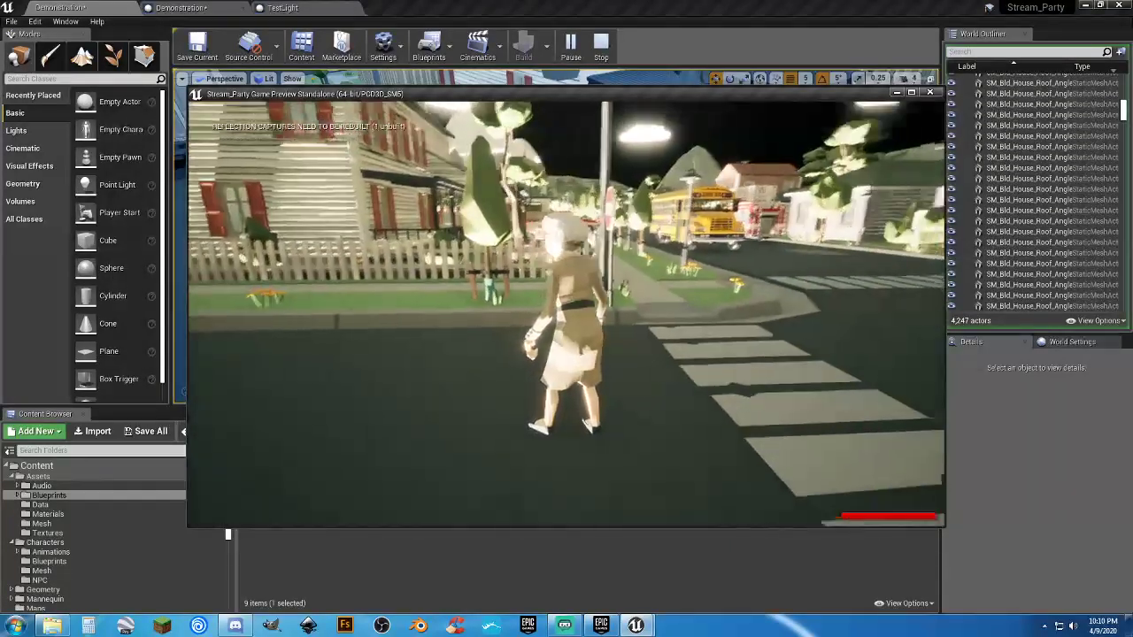
key("a")
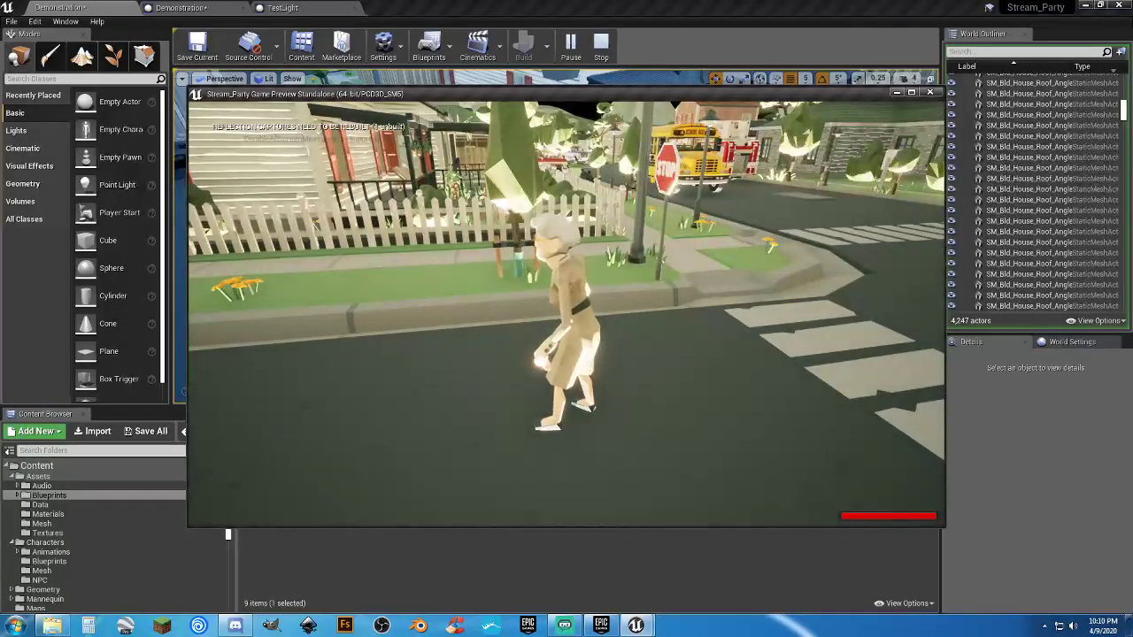
key("w")
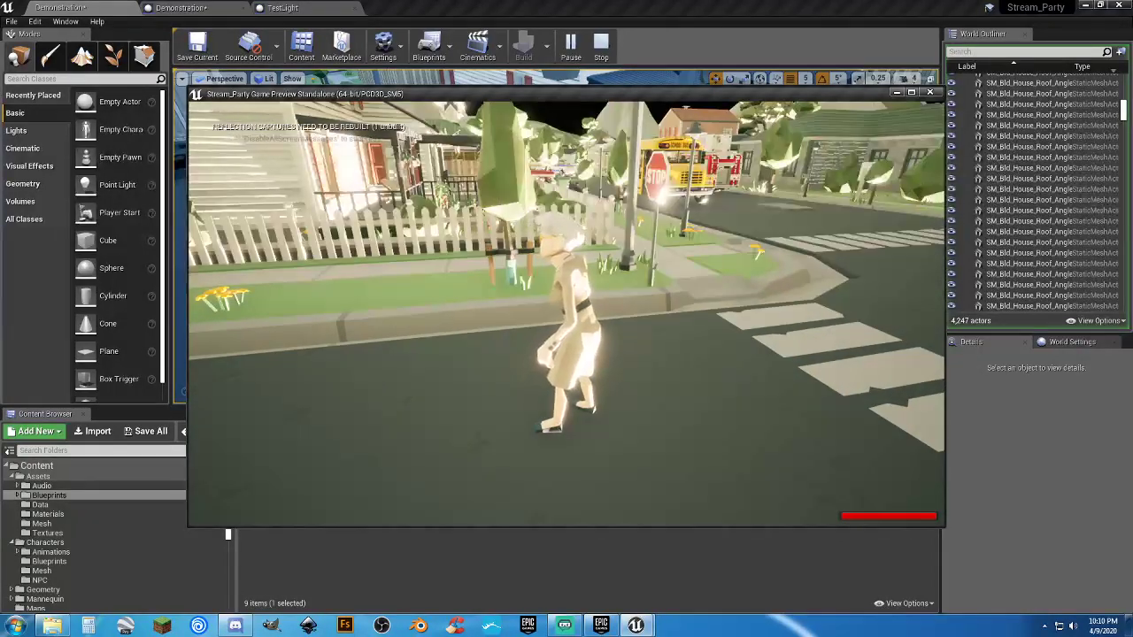
key("w")
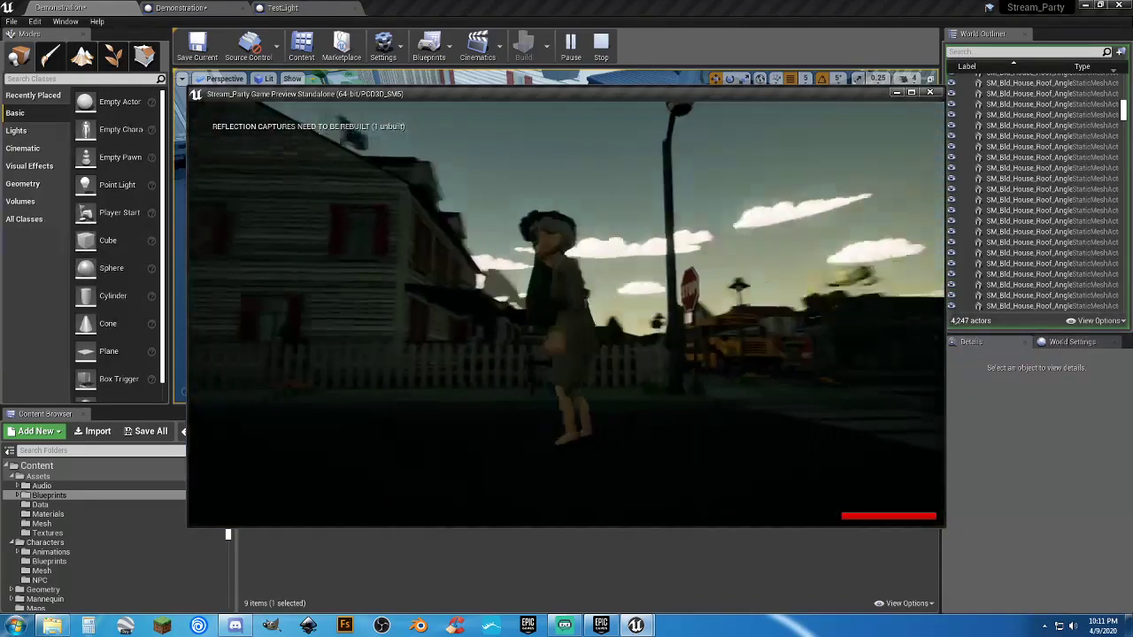
key("Escape")
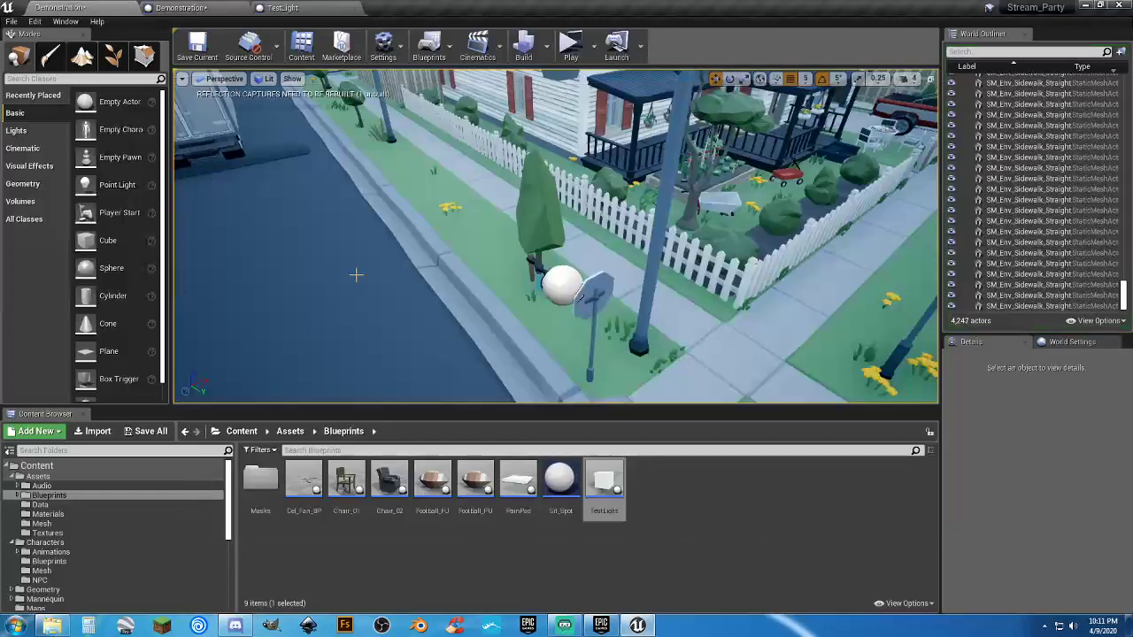
Step: Move the TestLight actor from the street lamp over the sidewalk by the fence corner, at about X -1135 and Y -395
left_click(574, 290)
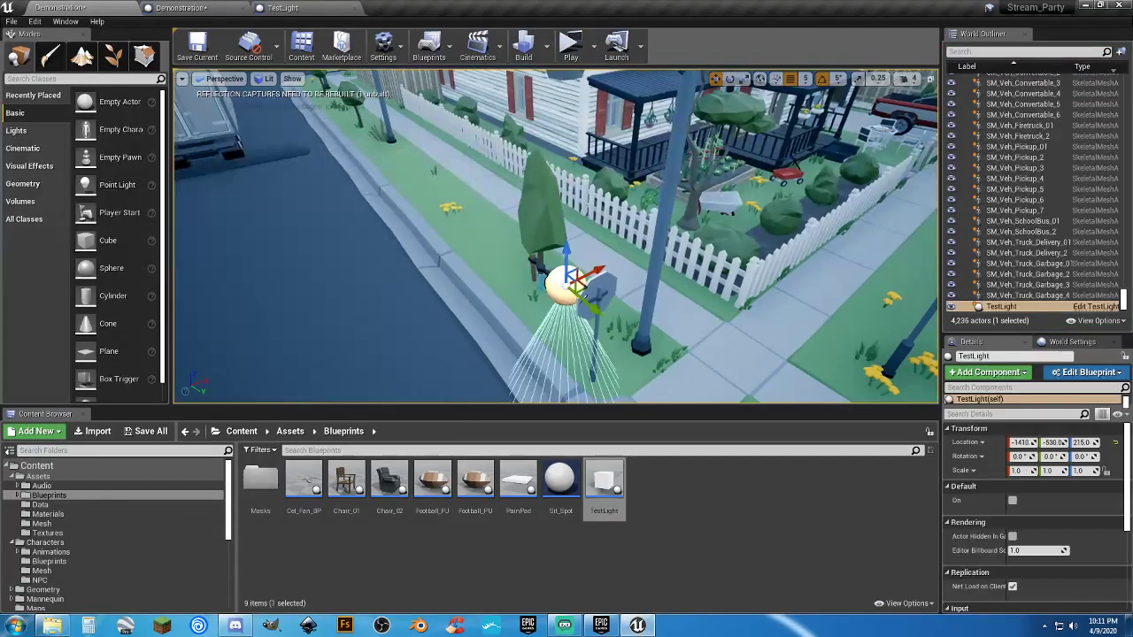
key("f")
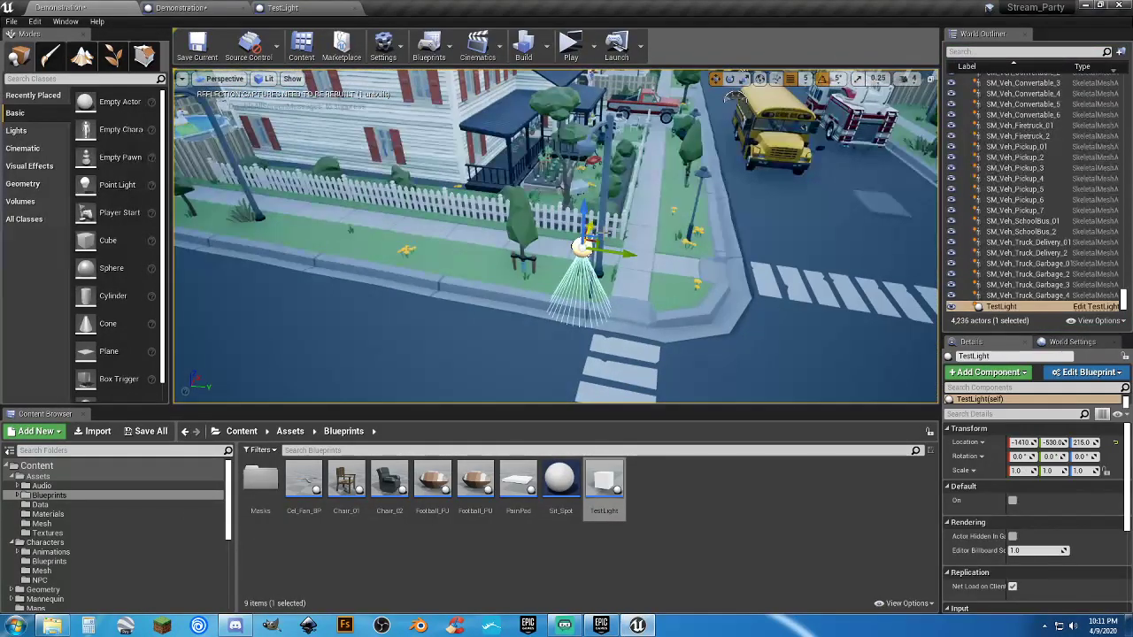
left_click_drag(626, 252, 682, 262)
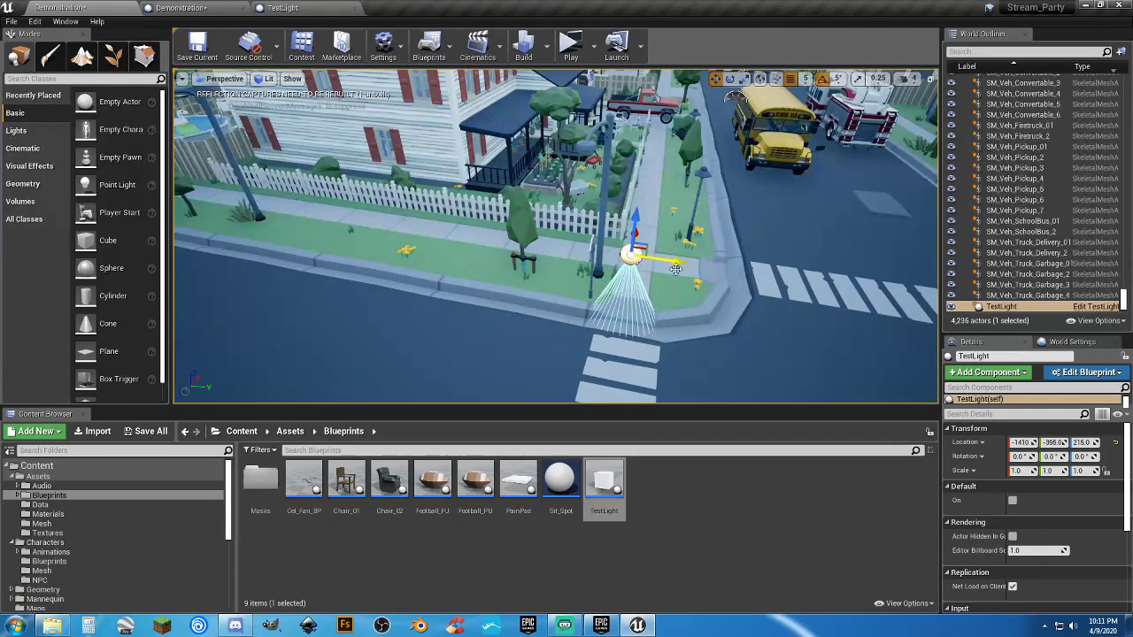
right_click_drag(682, 262, 442, 266)
left_click_drag(440, 262, 705, 264)
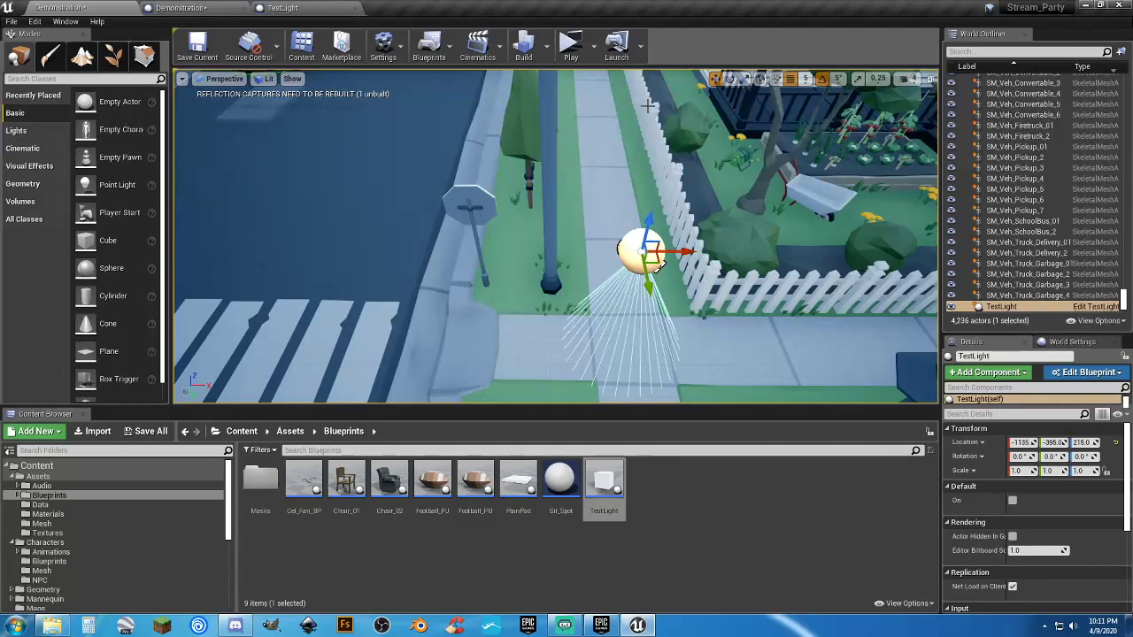
Step: Check the Cube node's connections and the Cube component's transform and rendering settings in the TestLight blueprint, then return to the Demonstration level
left_click(278, 9)
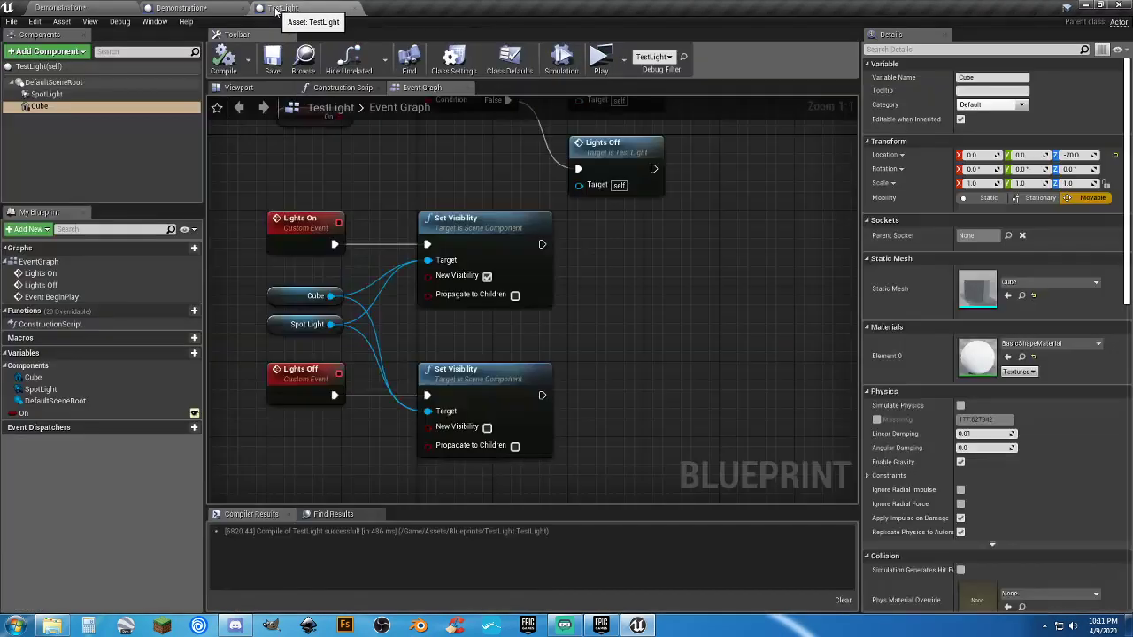
left_click(301, 296)
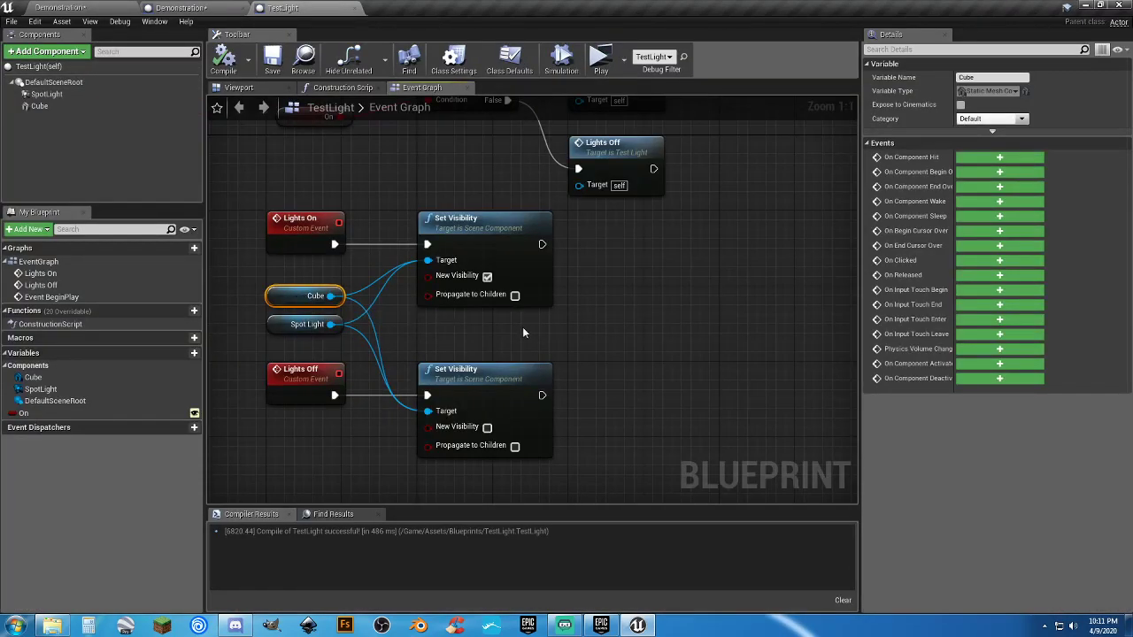
left_click(39, 106)
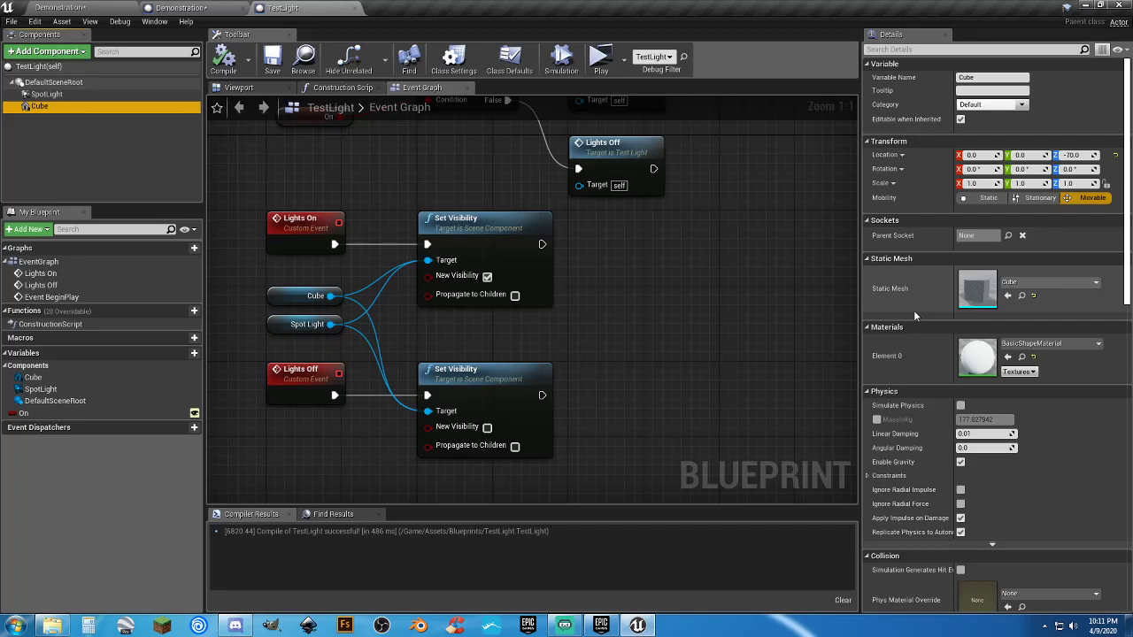
scroll(916, 315, "down", 2)
scroll(915, 315, "down", 2)
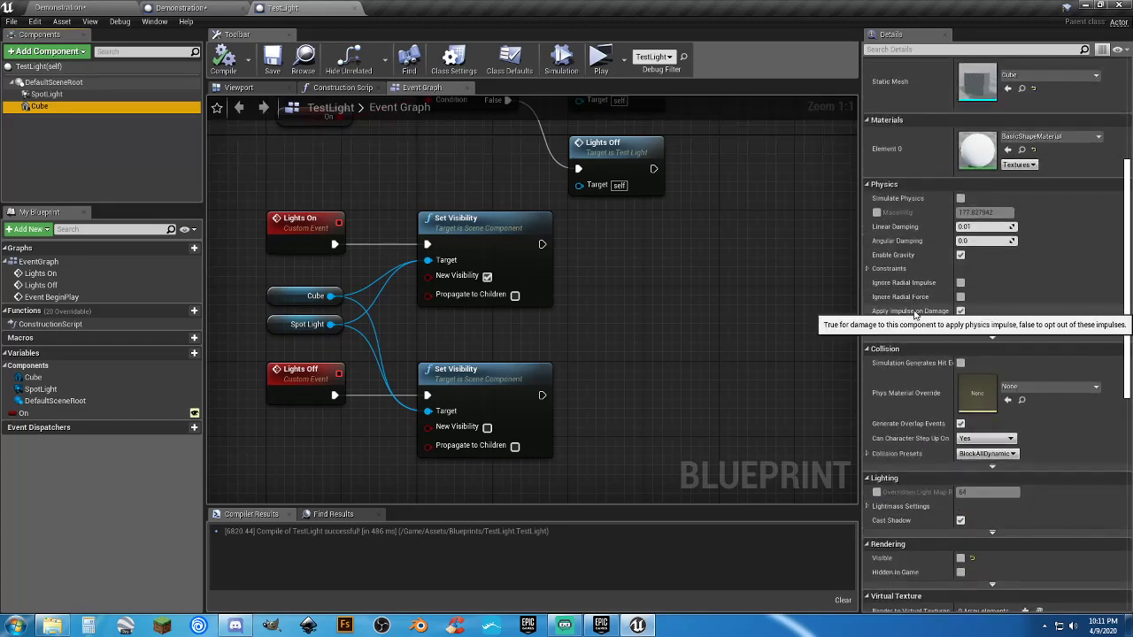
scroll(915, 316, "up", 4)
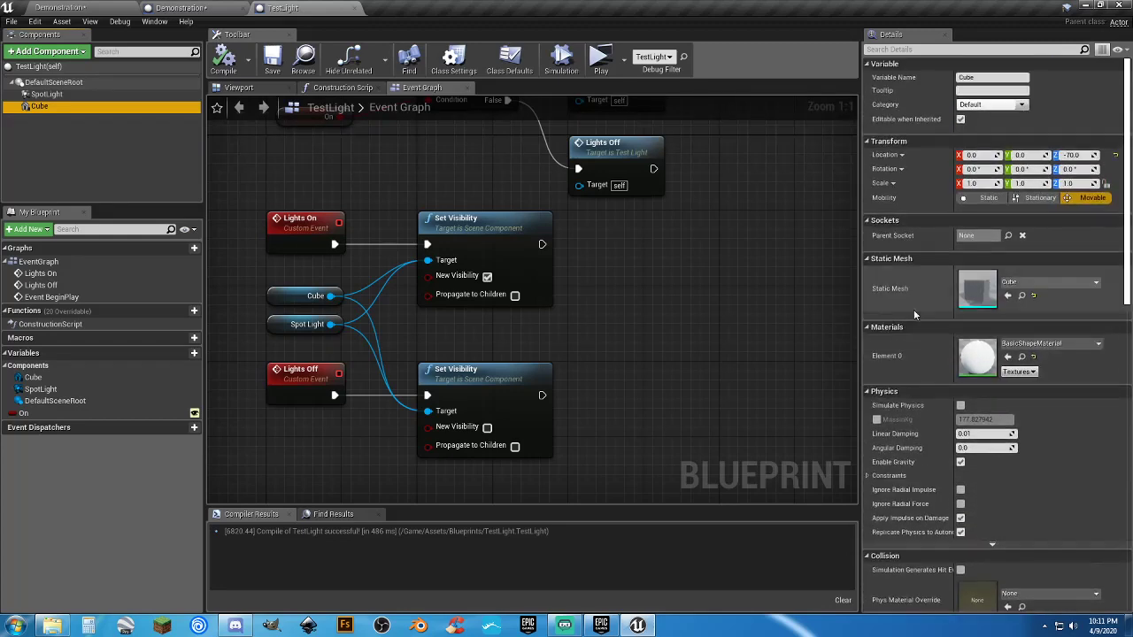
left_click(120, 11)
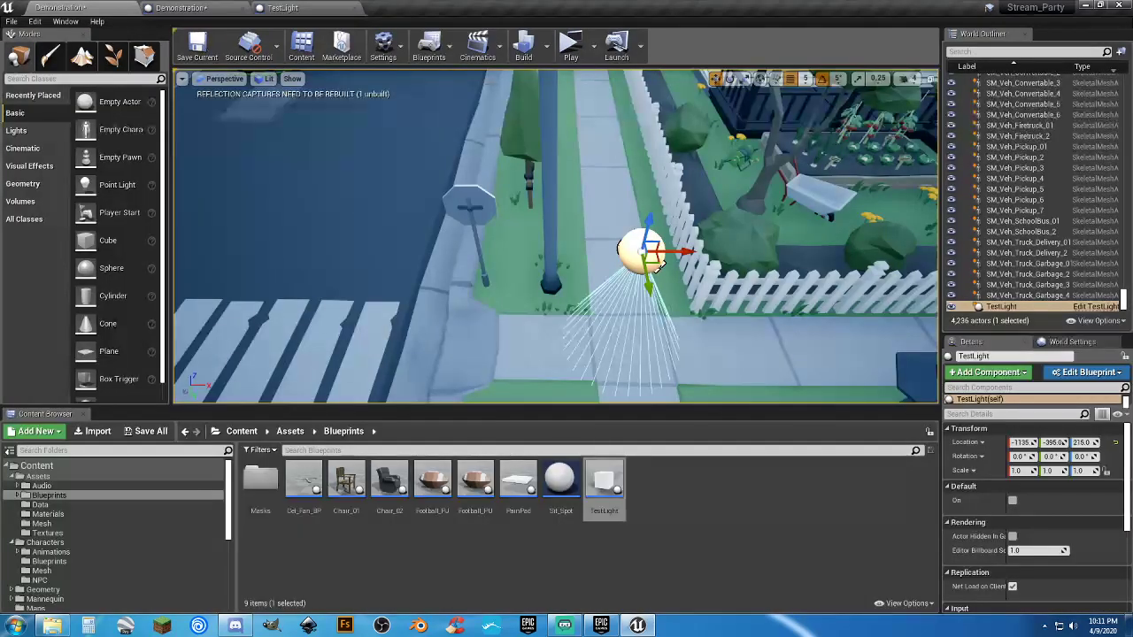
Step: Play the Demonstration level, walk the character to the TestLight cube at the fence corner to check it, and end the preview
left_click(571, 49)
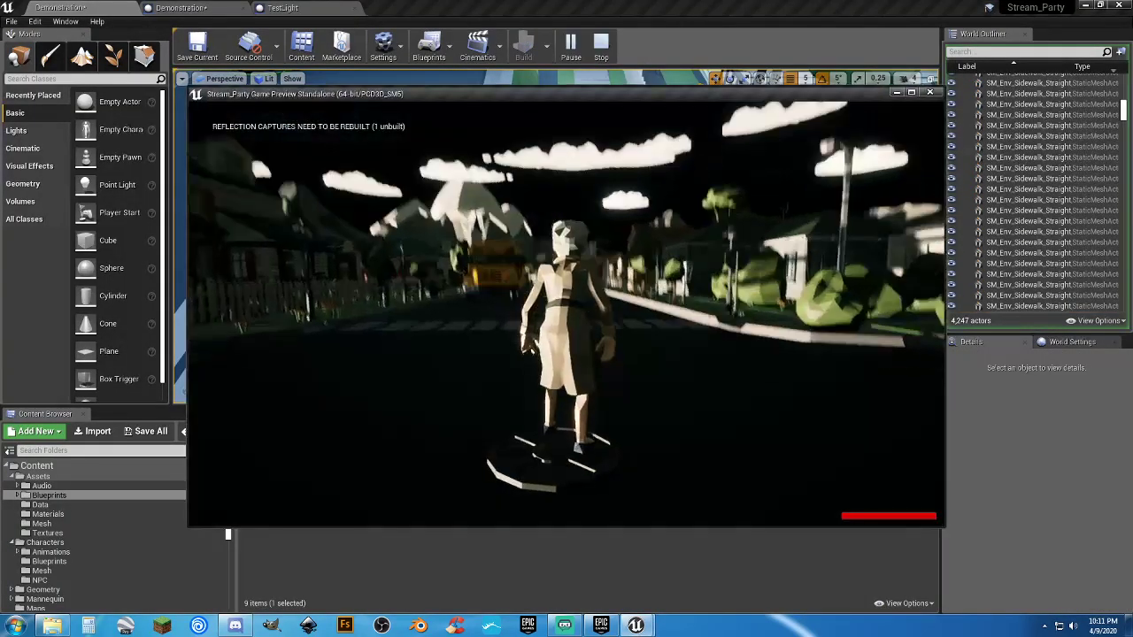
key("w")
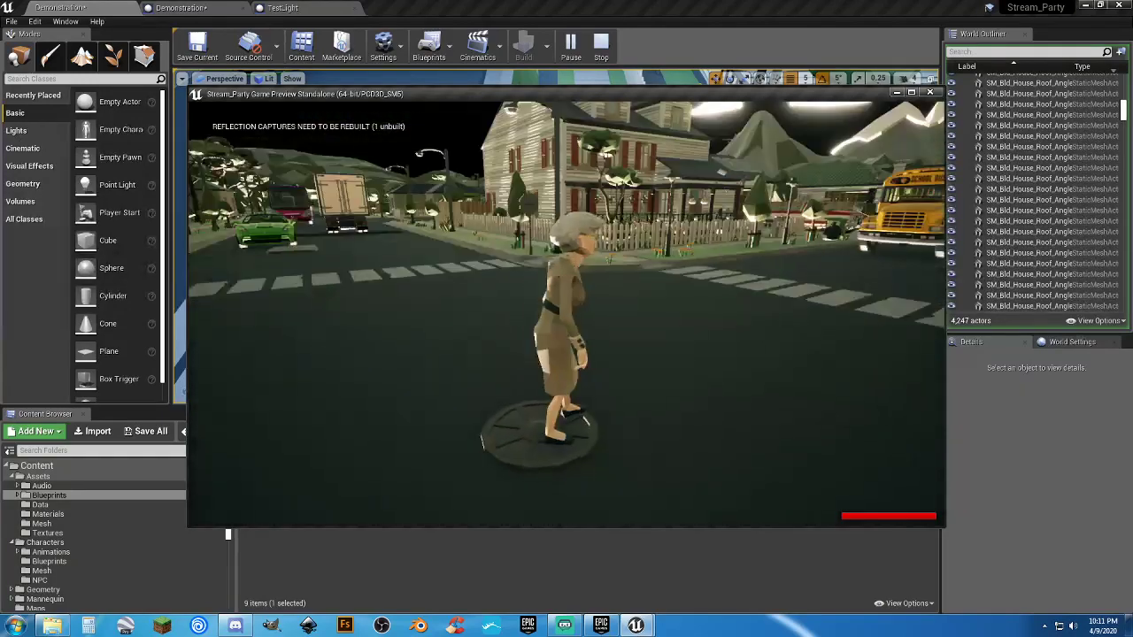
key("a")
key("w")
key("d")
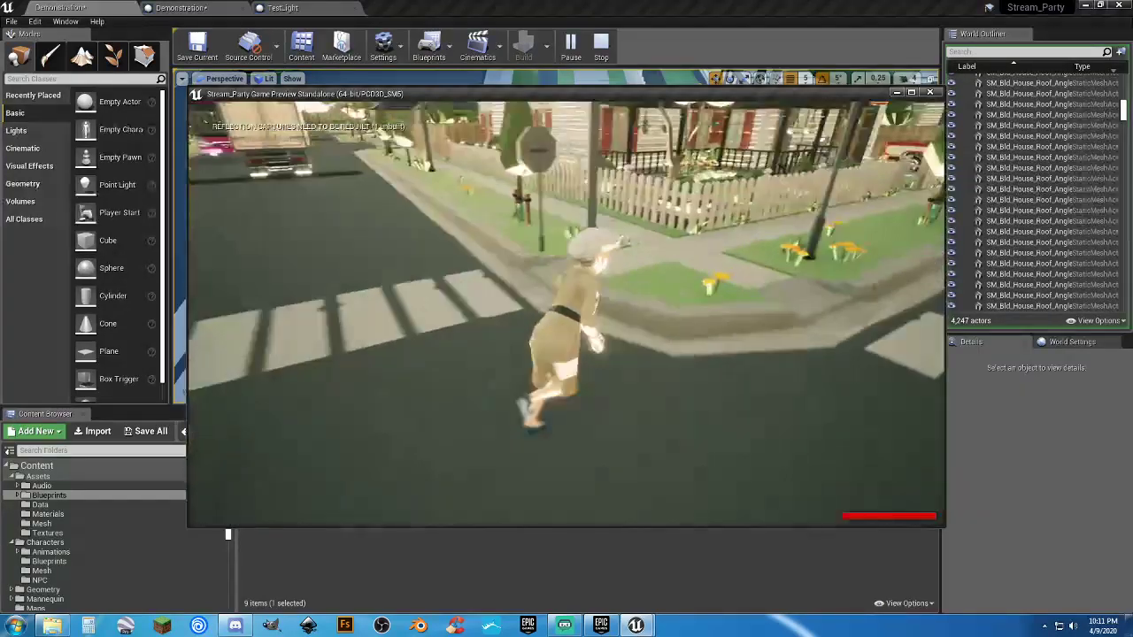
key("w")
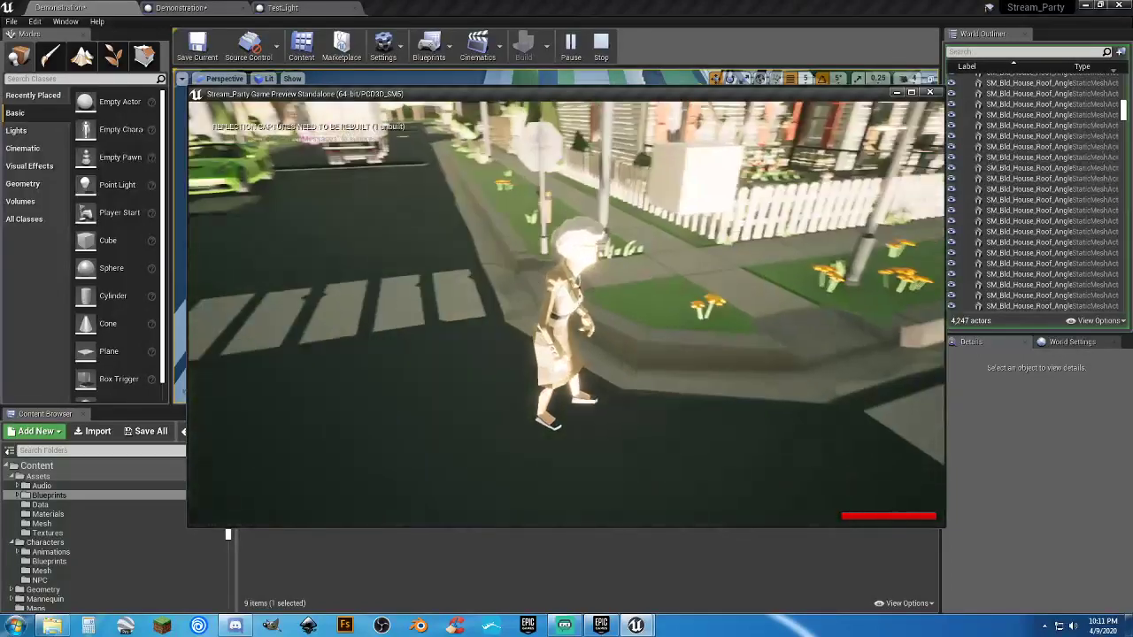
key("w")
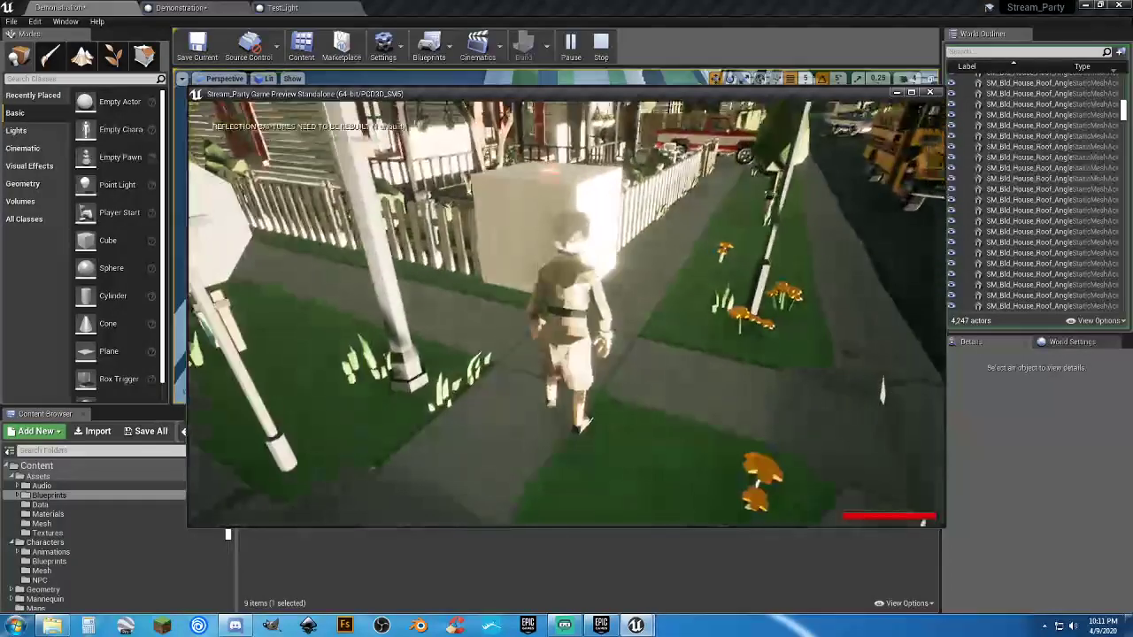
key("space")
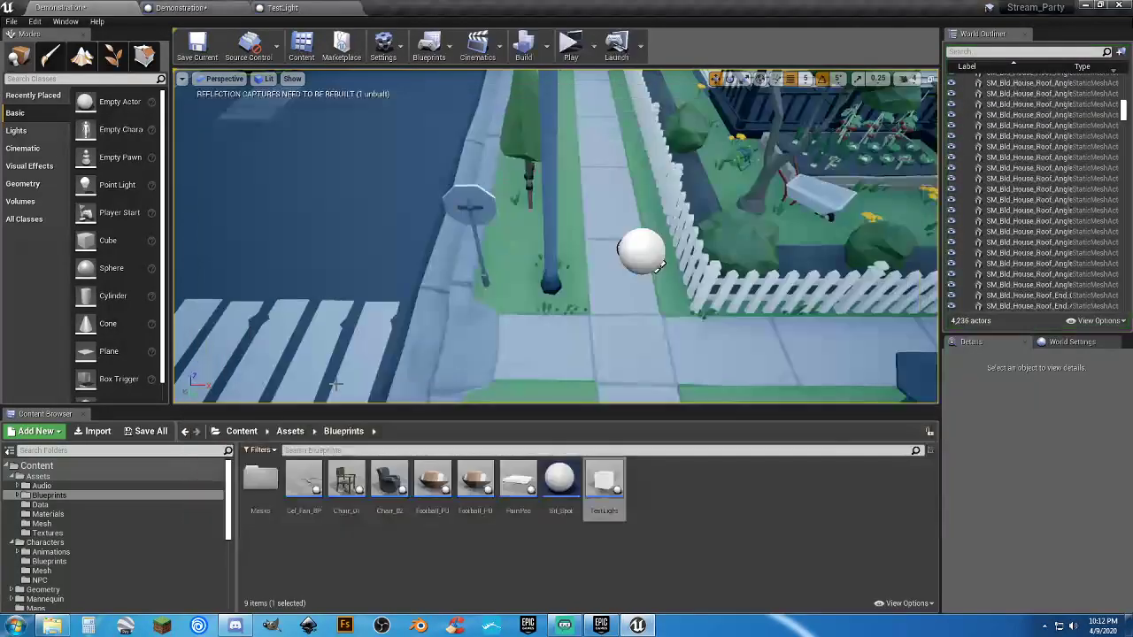
Step: Save the Demonstration level and close the TestLight blueprint and the level blueprint
left_click(163, 431)
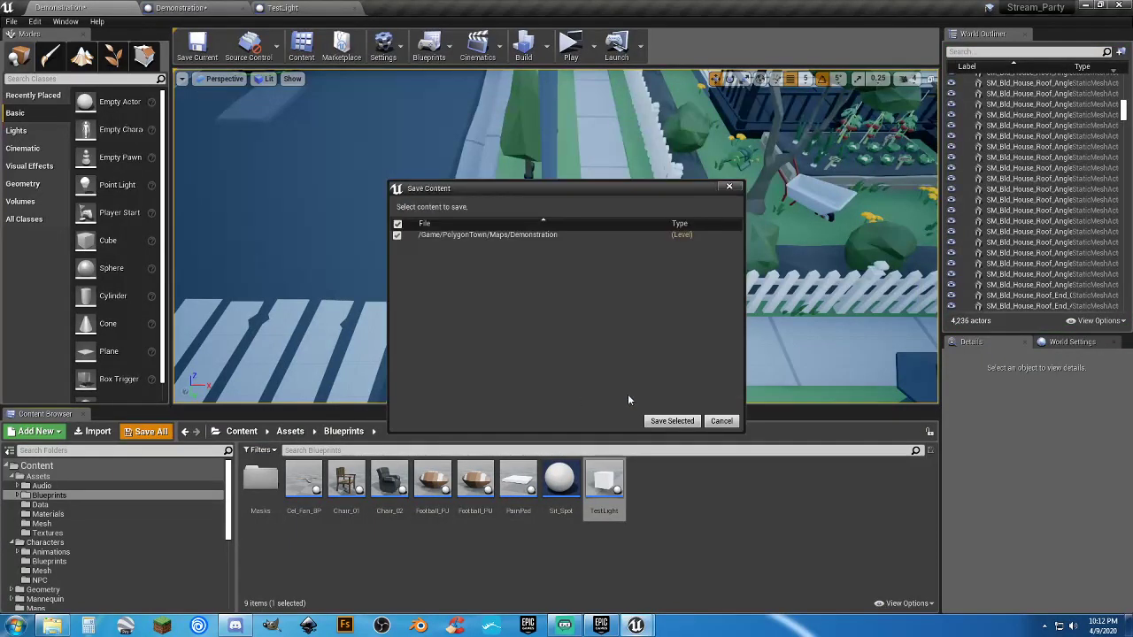
left_click(672, 422)
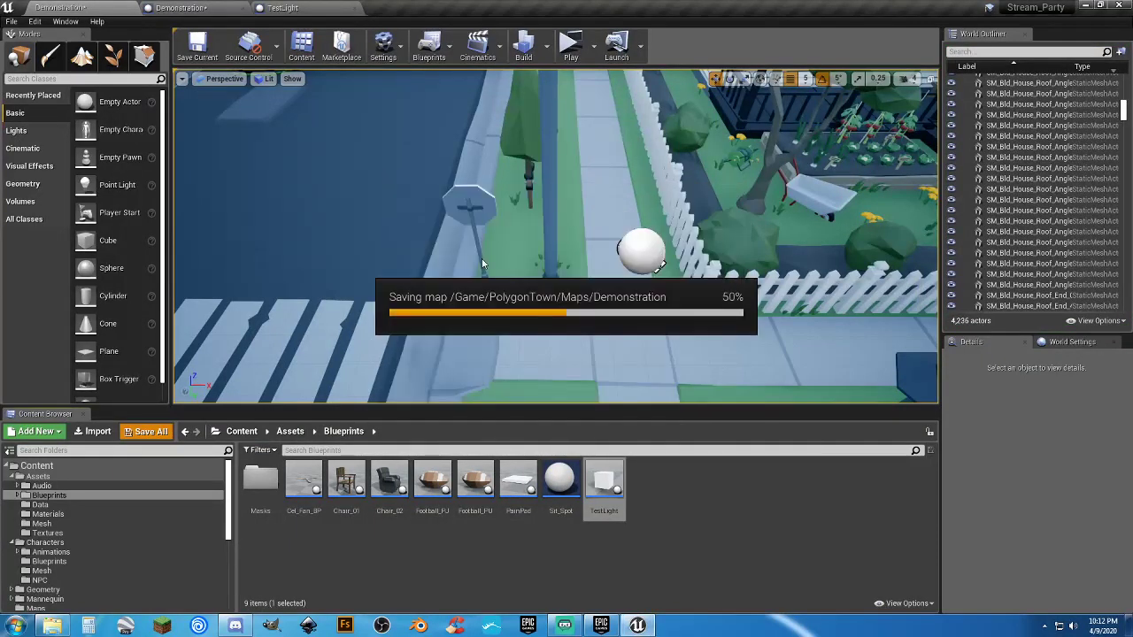
left_click(354, 9)
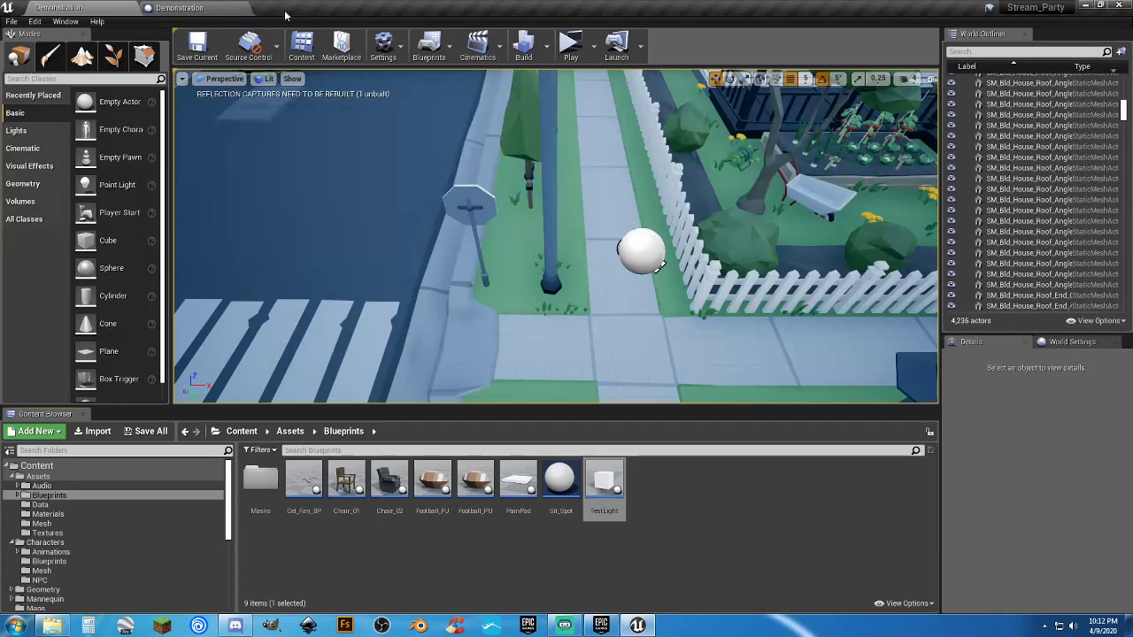
left_click(241, 8)
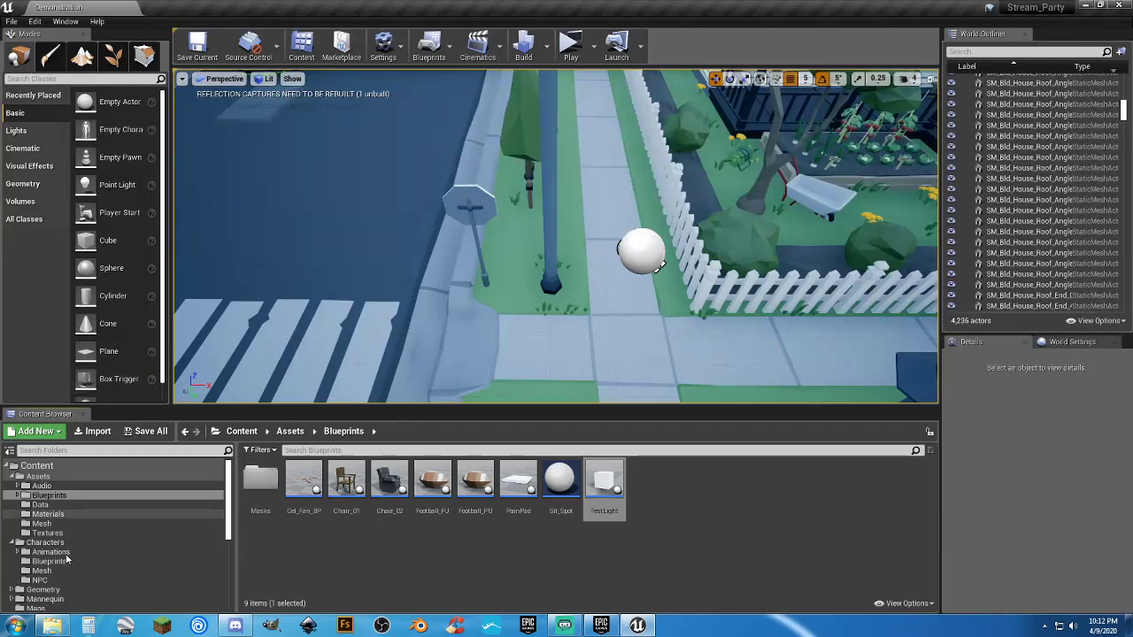
Step: Open the BuildMap level from the project's Content/Maps folder
scroll(71, 580, "down", 3)
left_click(59, 534)
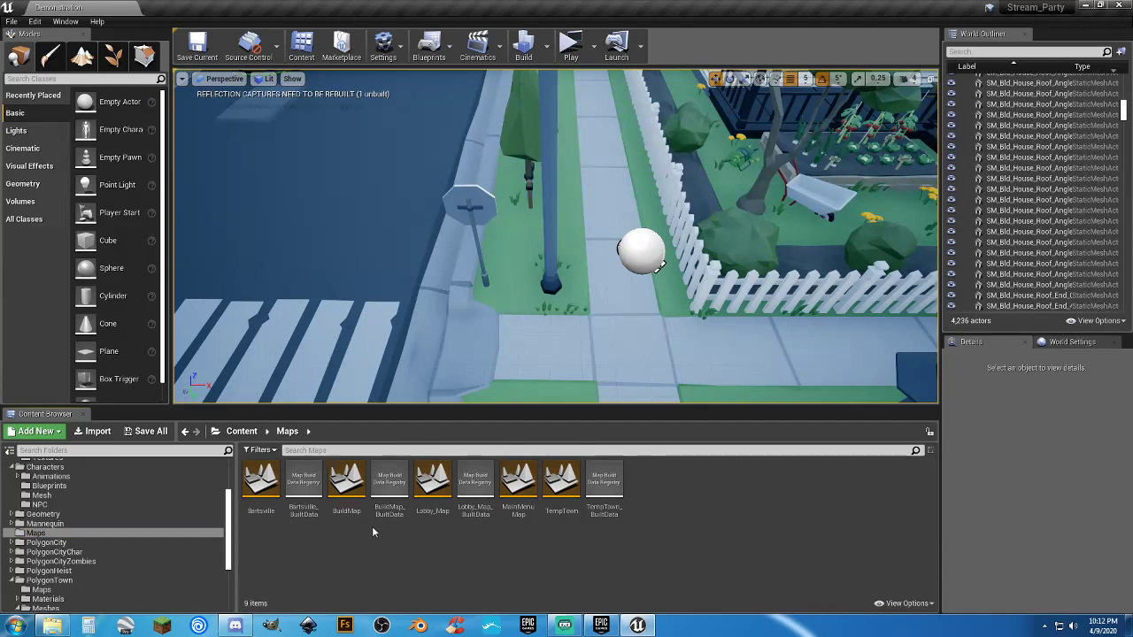
double_click(347, 496)
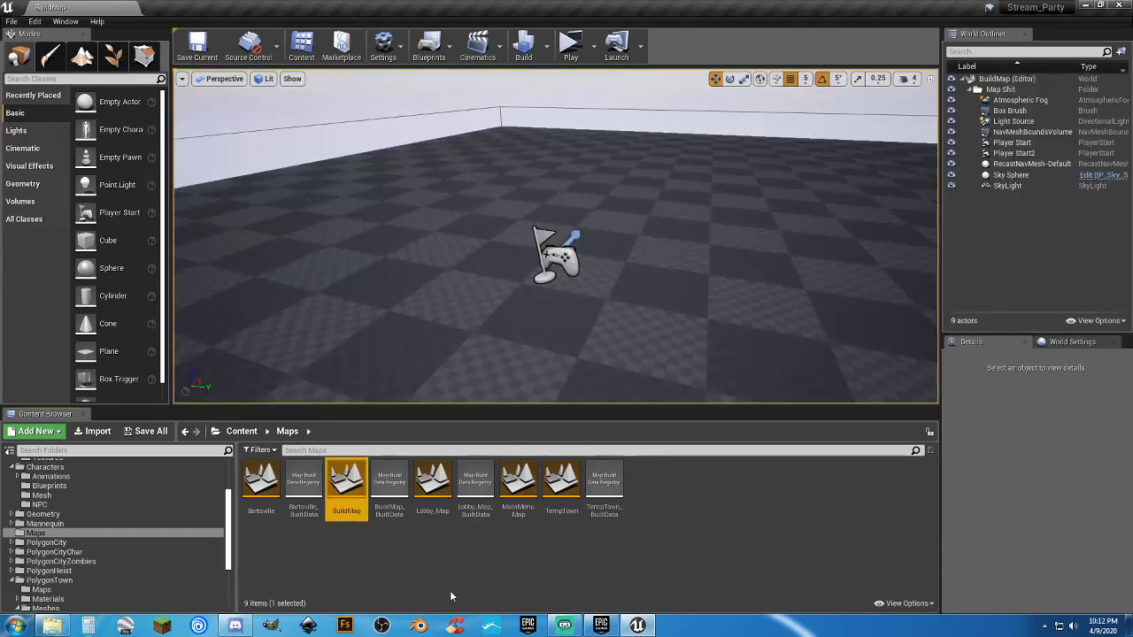
Step: Play BuildMap in Selected Viewport mode, run the character around the checkered floor, and end the preview
left_click(595, 46)
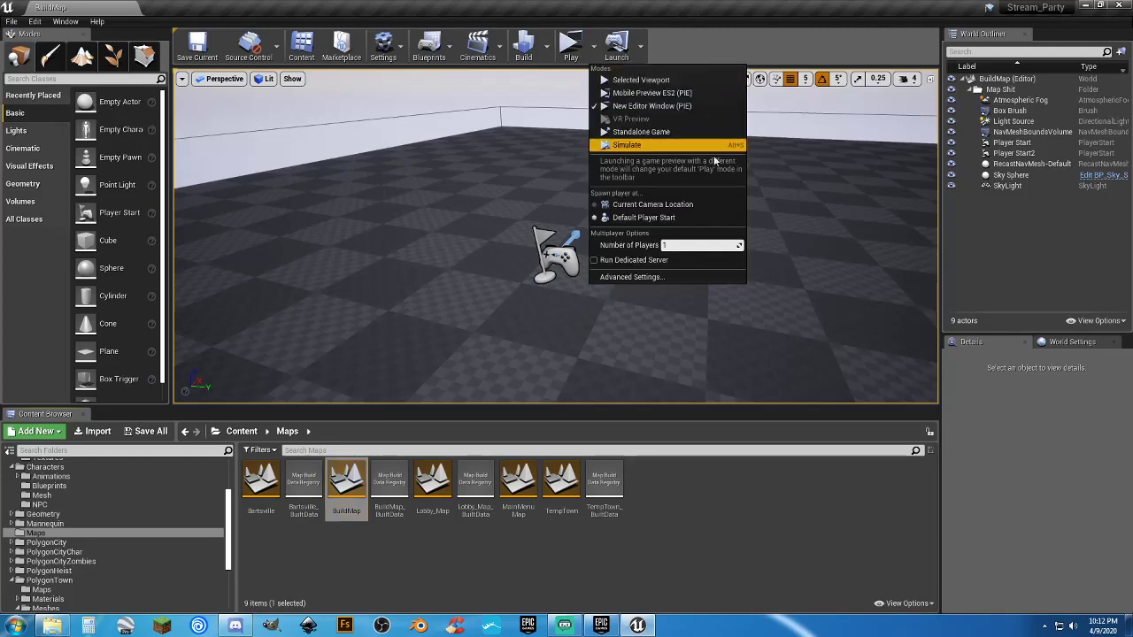
left_click(630, 80)
key("d")
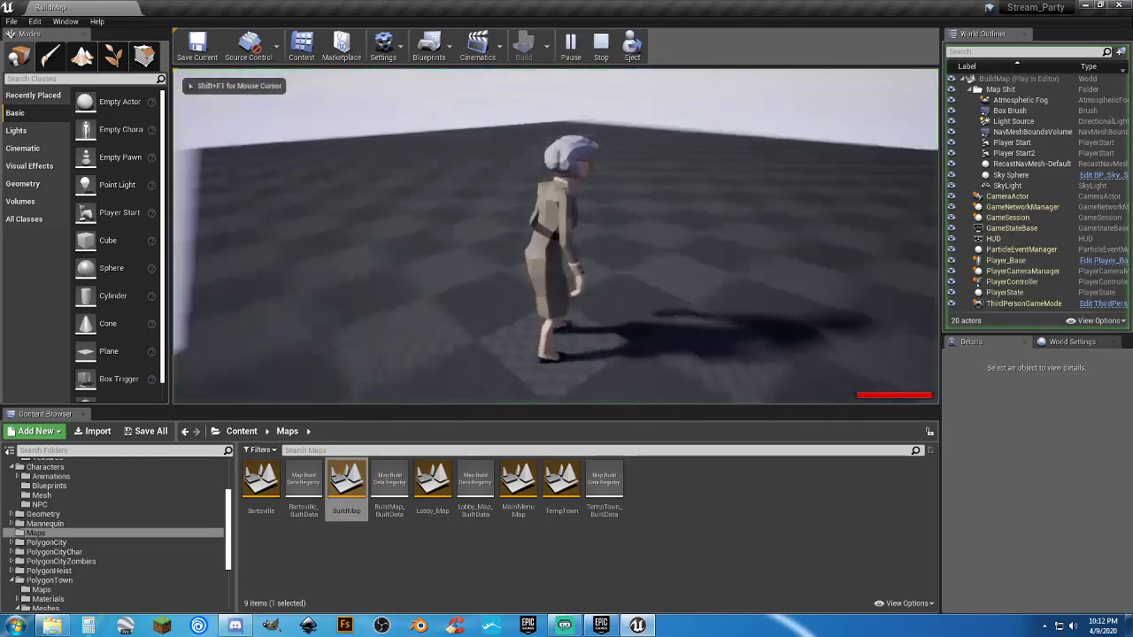
key("w")
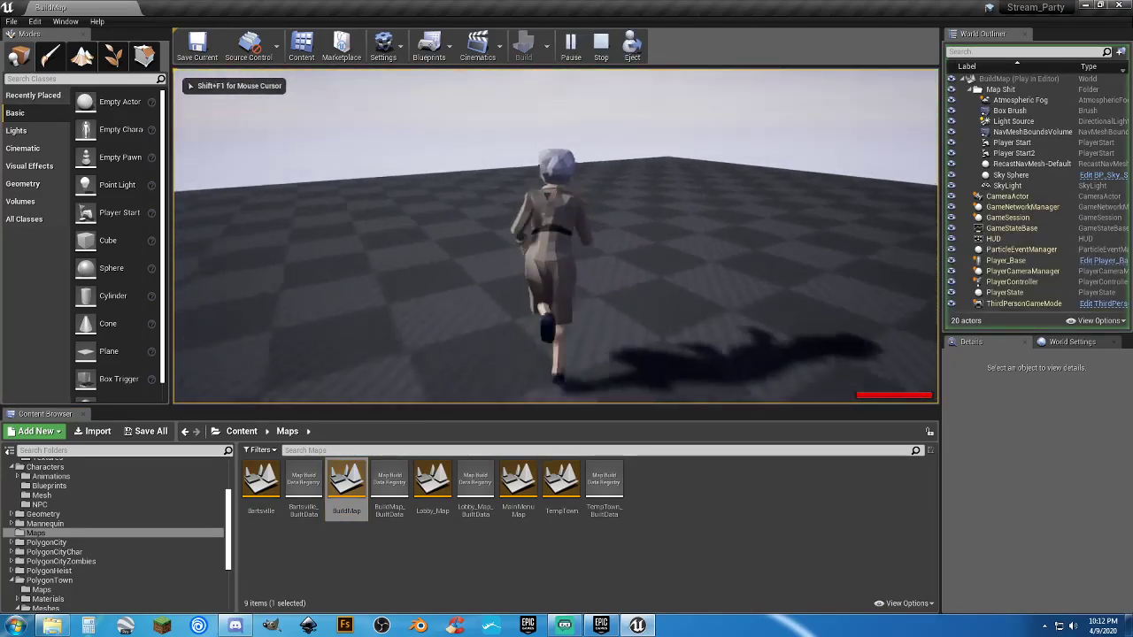
key("s")
key("Escape")
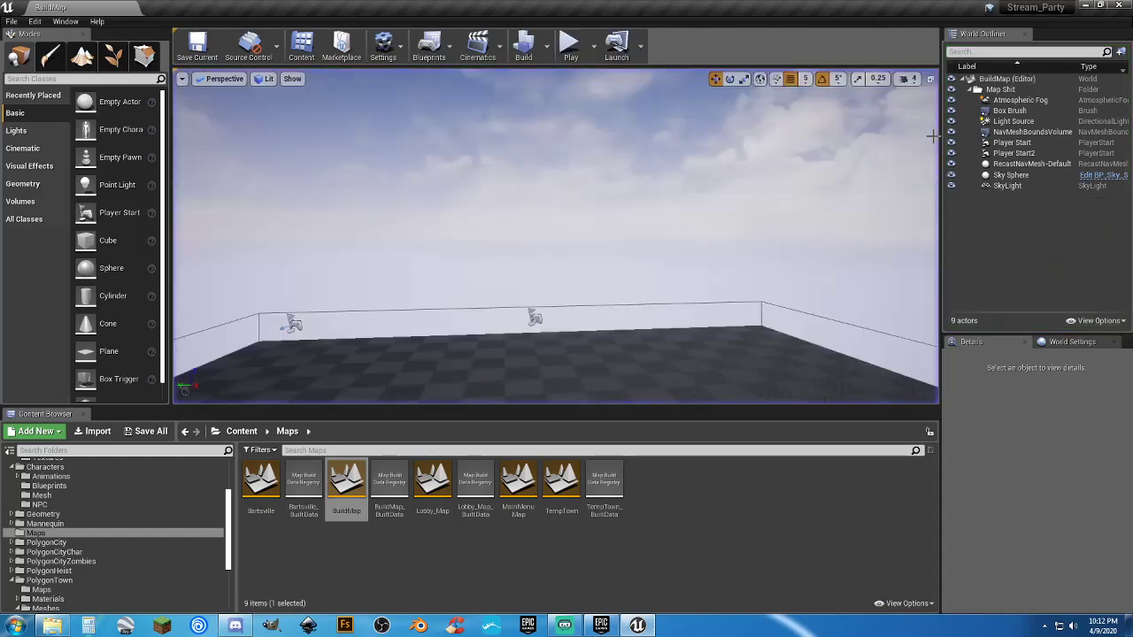
Step: Open and play MainMenuMap, and choose the Male option in the game's character setup
double_click(522, 506)
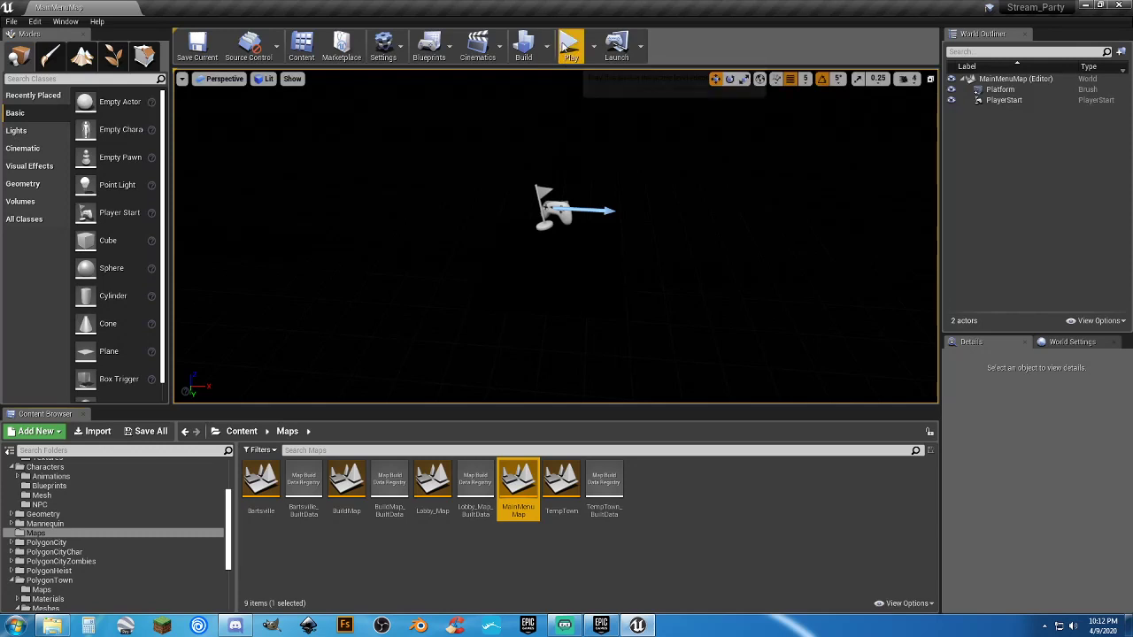
left_click(569, 46)
left_click(219, 95)
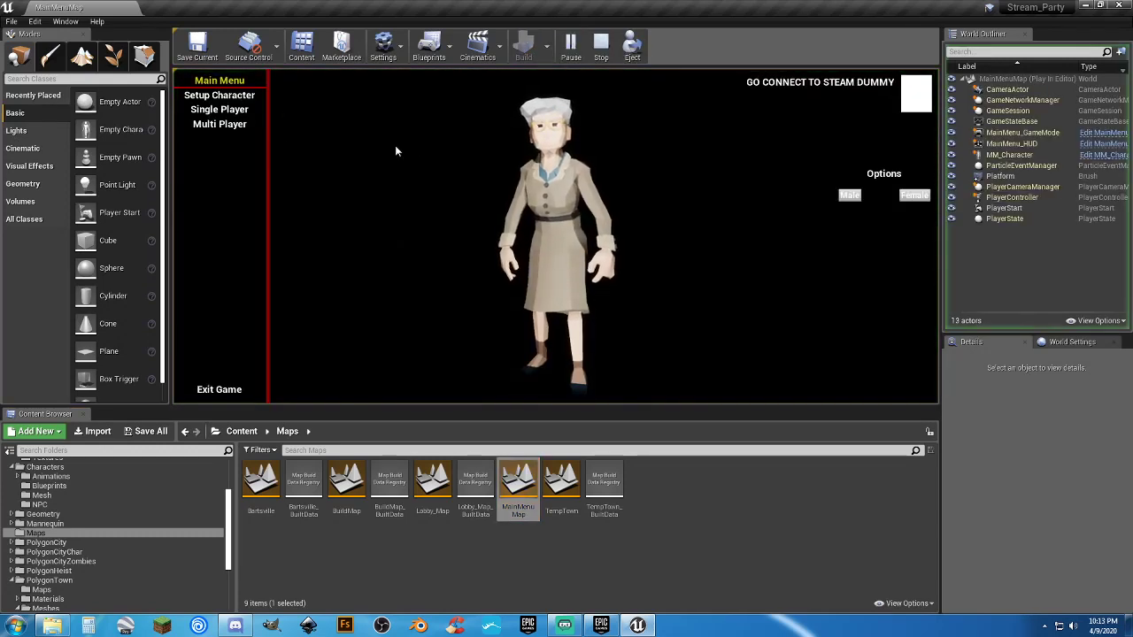
left_click(855, 201)
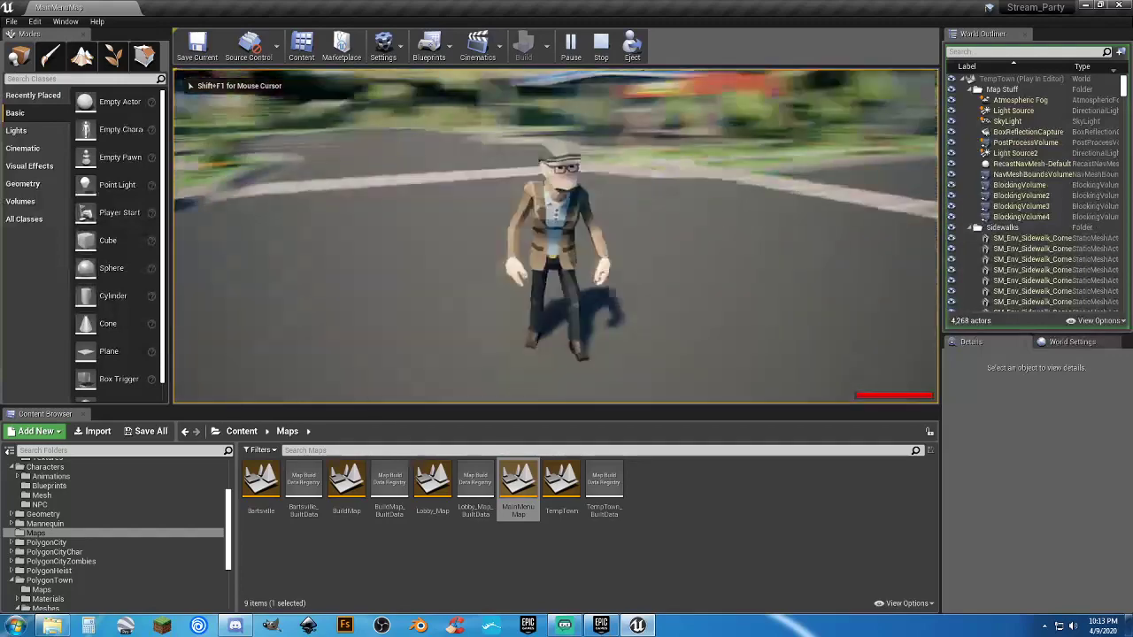
Step: Run the male character around the TempTown street crossing to look over the level, then end the preview
key("w")
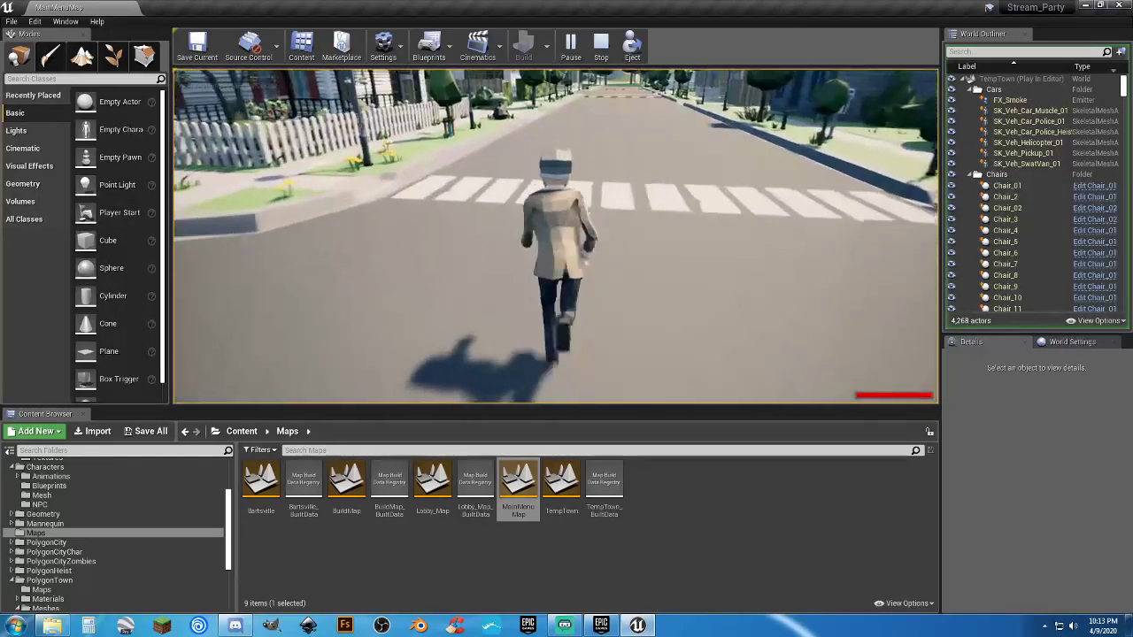
key("s")
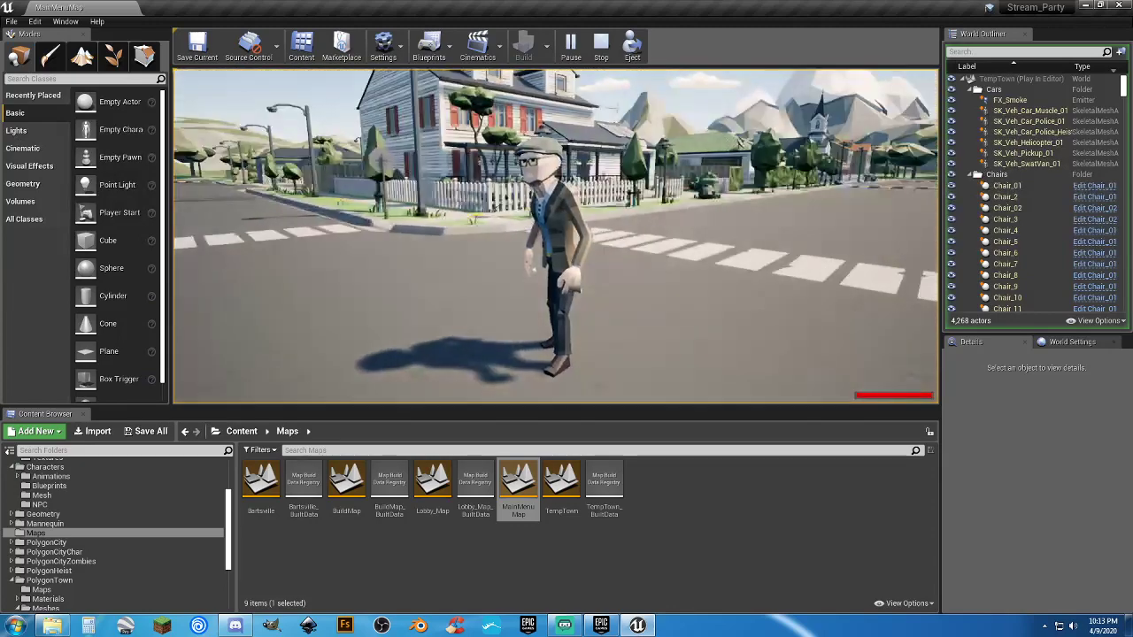
key("w")
key("s")
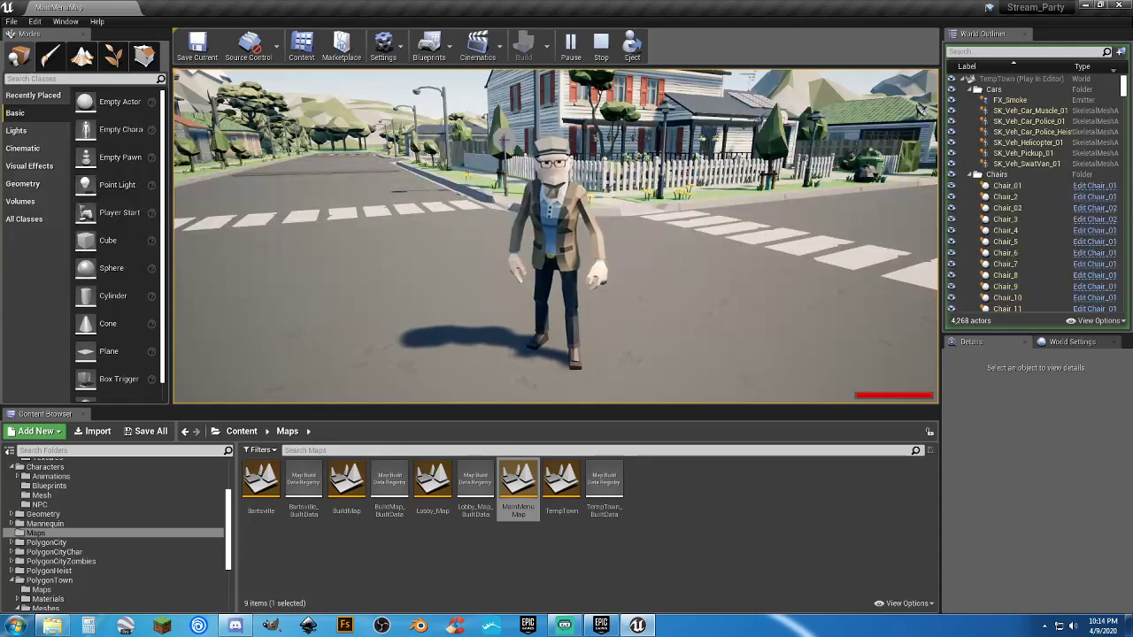
key("w")
key("s")
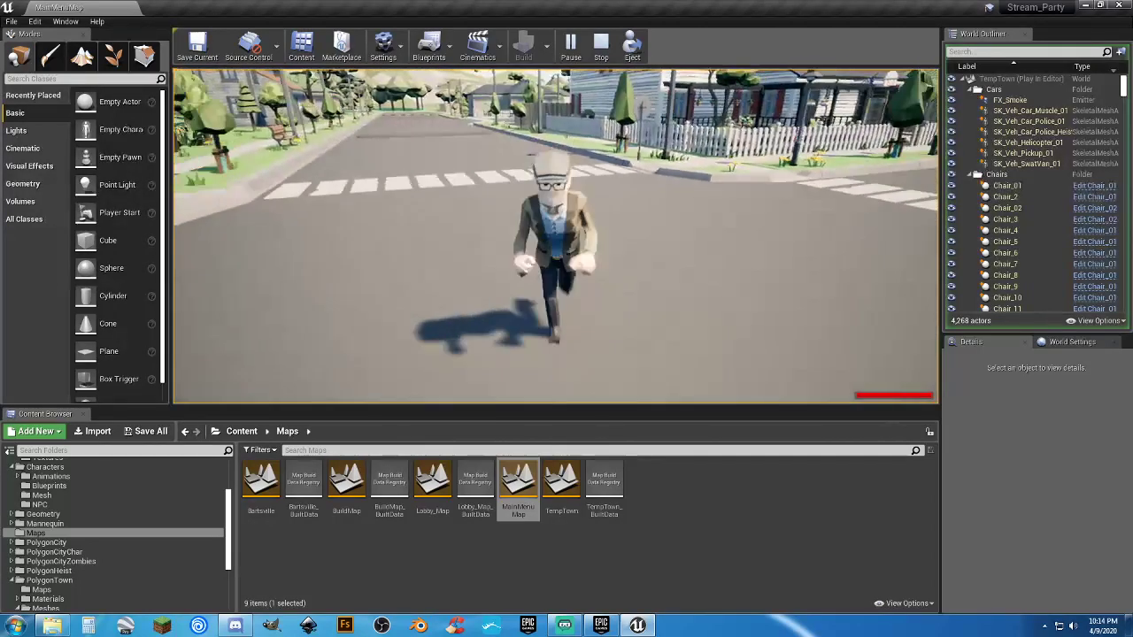
key("w")
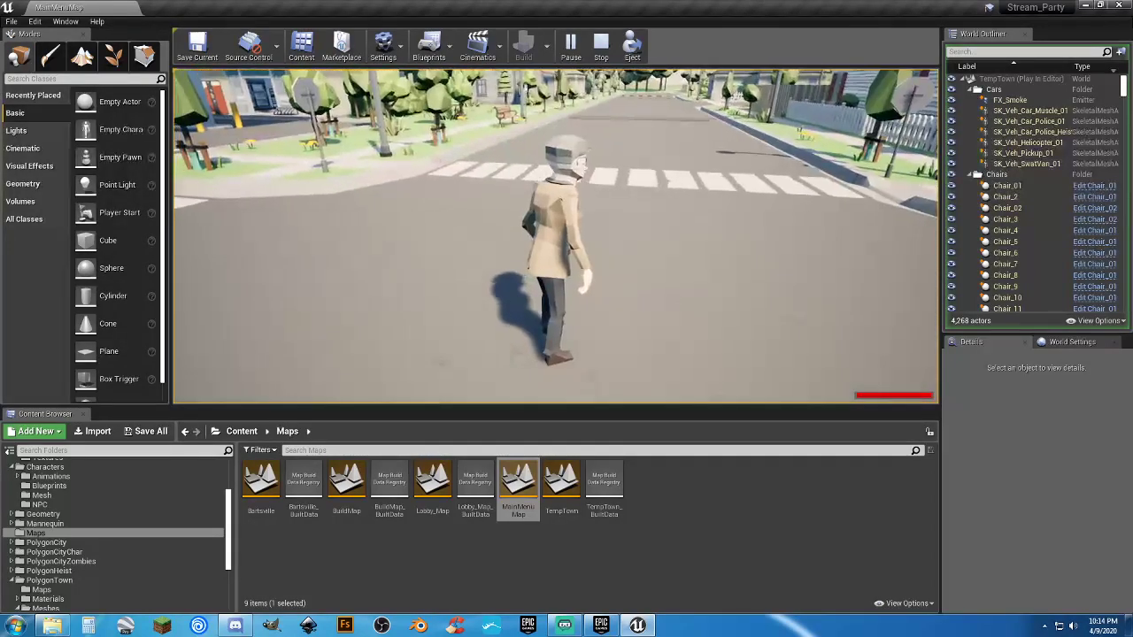
key("Escape")
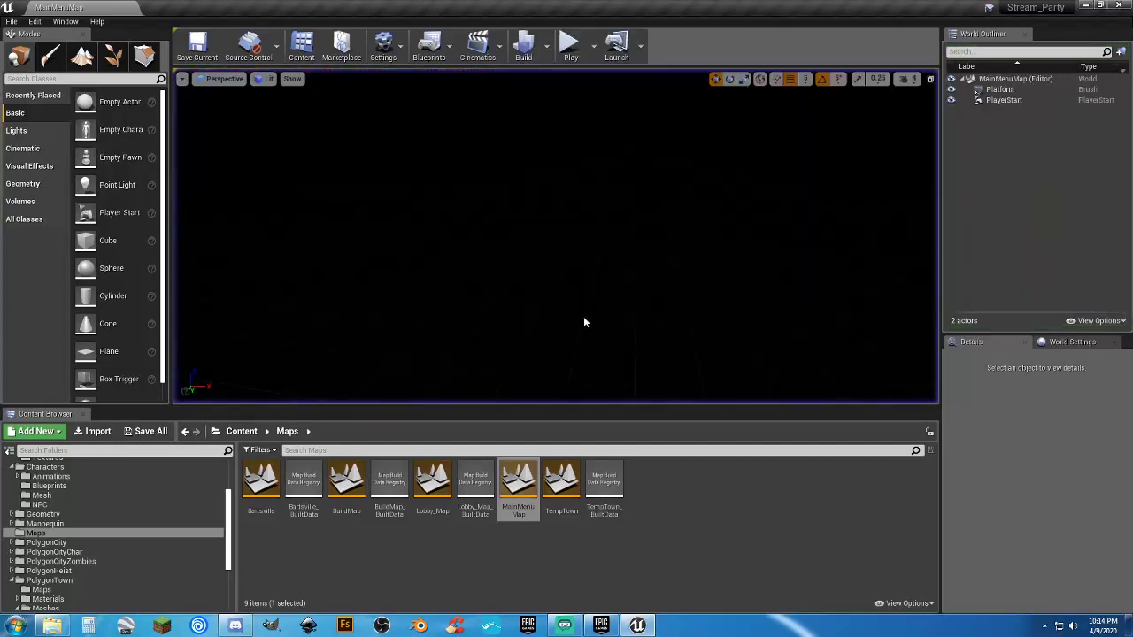
Step: Play MainMenuMap again, set the character to Female in the character setup, and start a single-player game
left_click(567, 57)
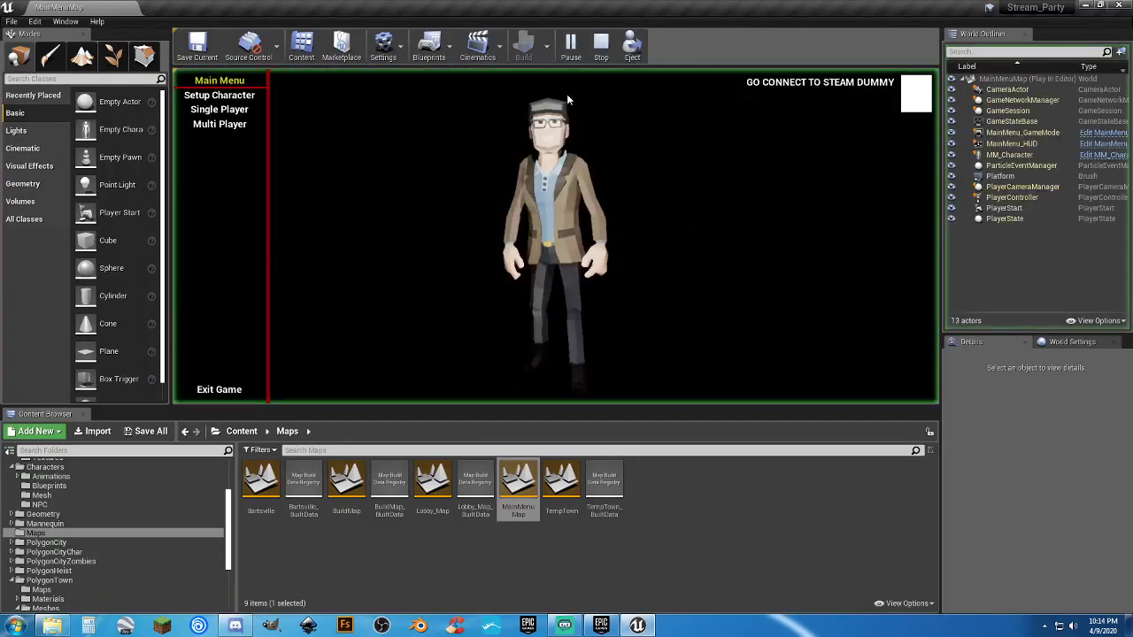
left_click(232, 96)
left_click(915, 194)
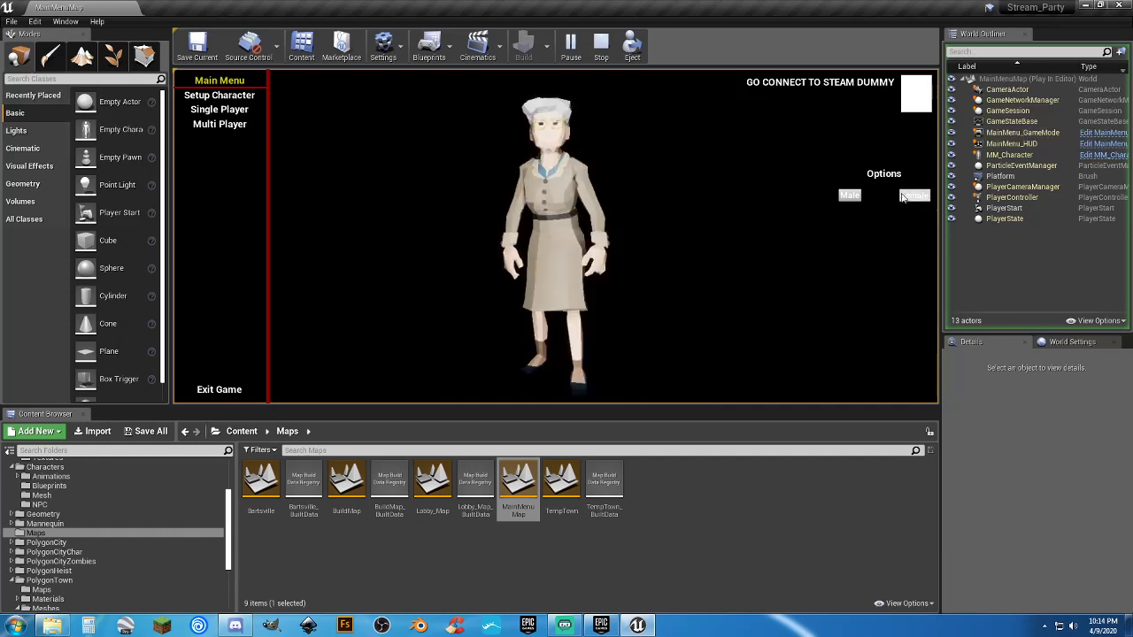
left_click(219, 110)
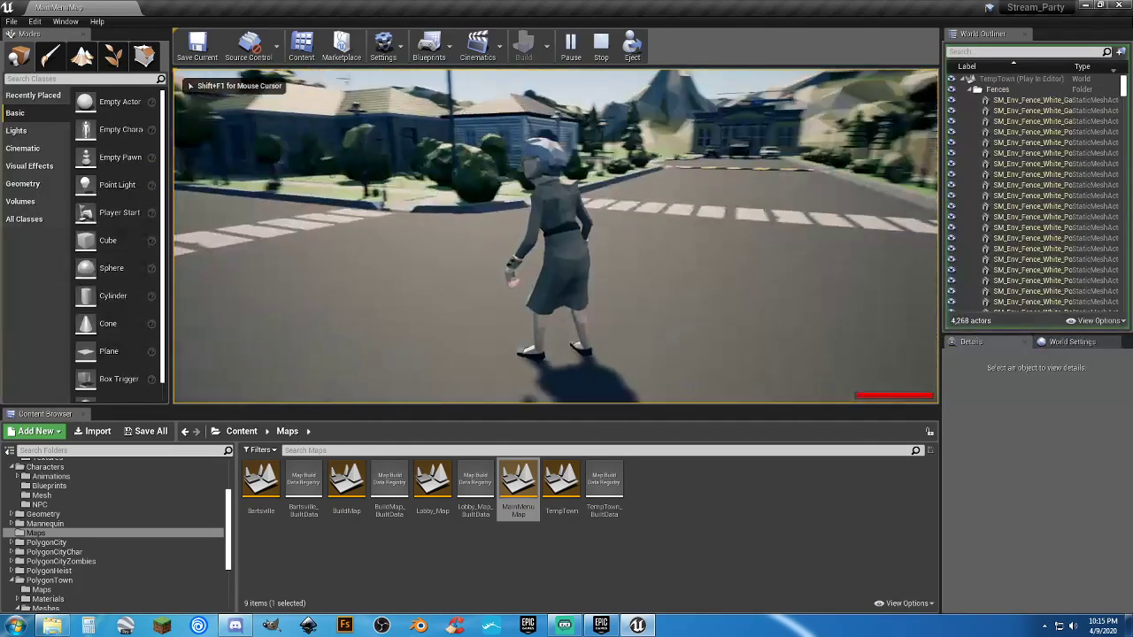
Step: Change the character's dance to Twerk on the in-game phone and put the phone away
key("Tab")
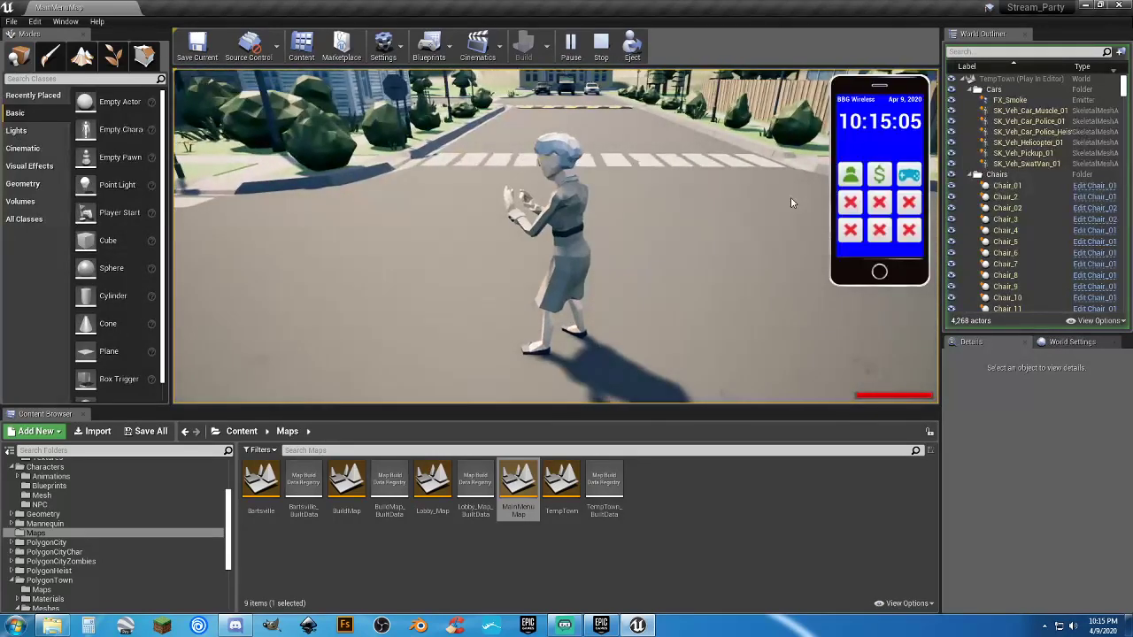
left_click(861, 179)
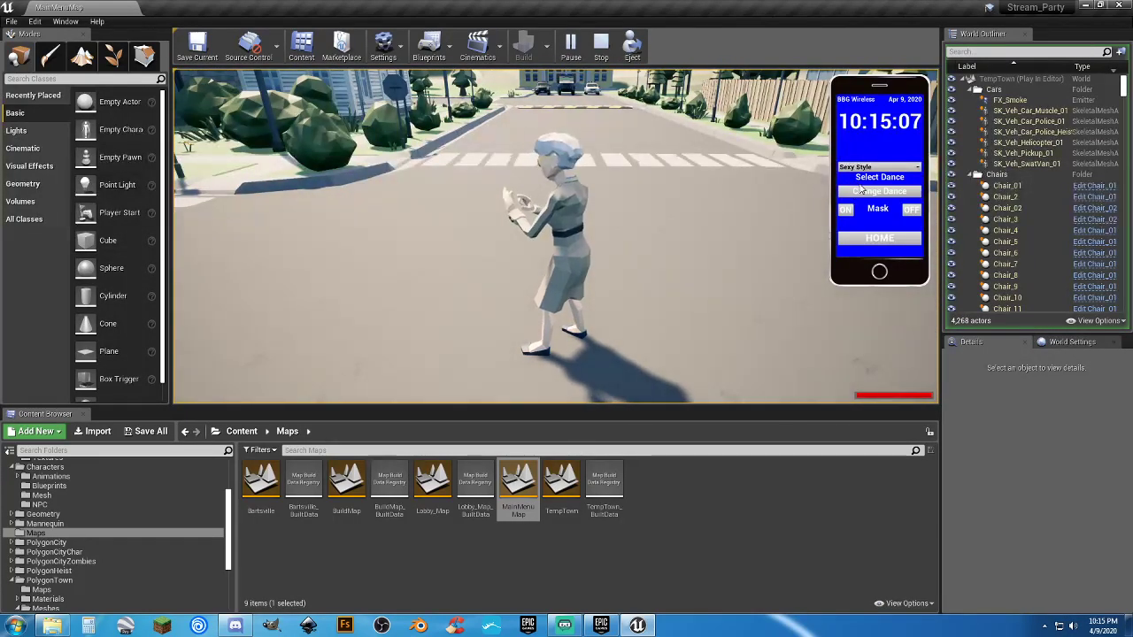
left_click(871, 168)
left_click(877, 204)
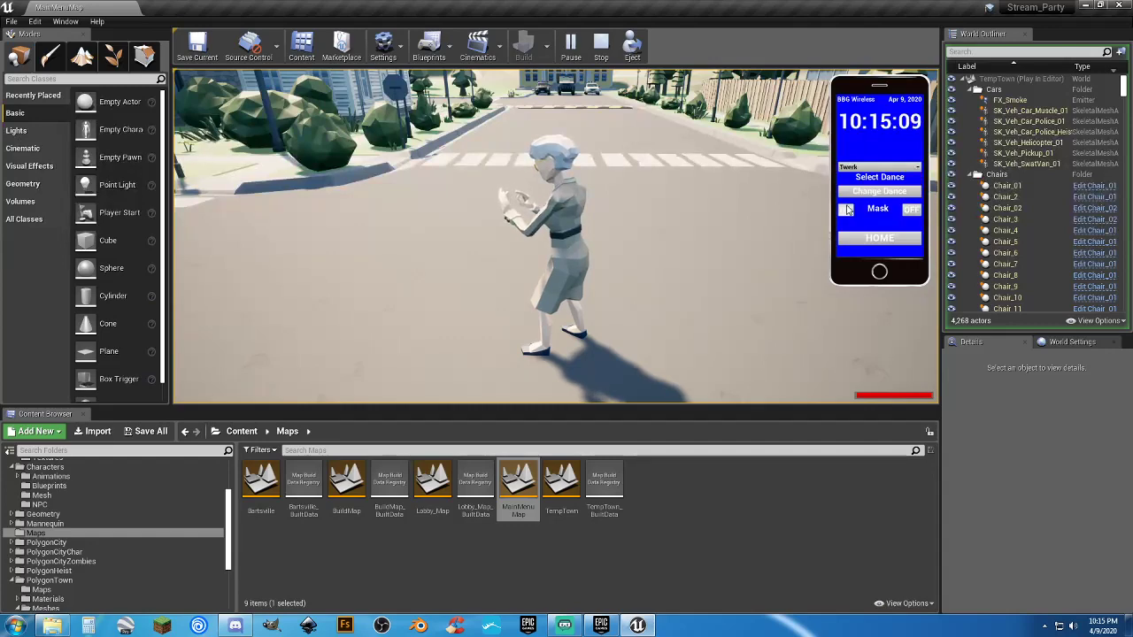
left_click(879, 191)
key("Tab")
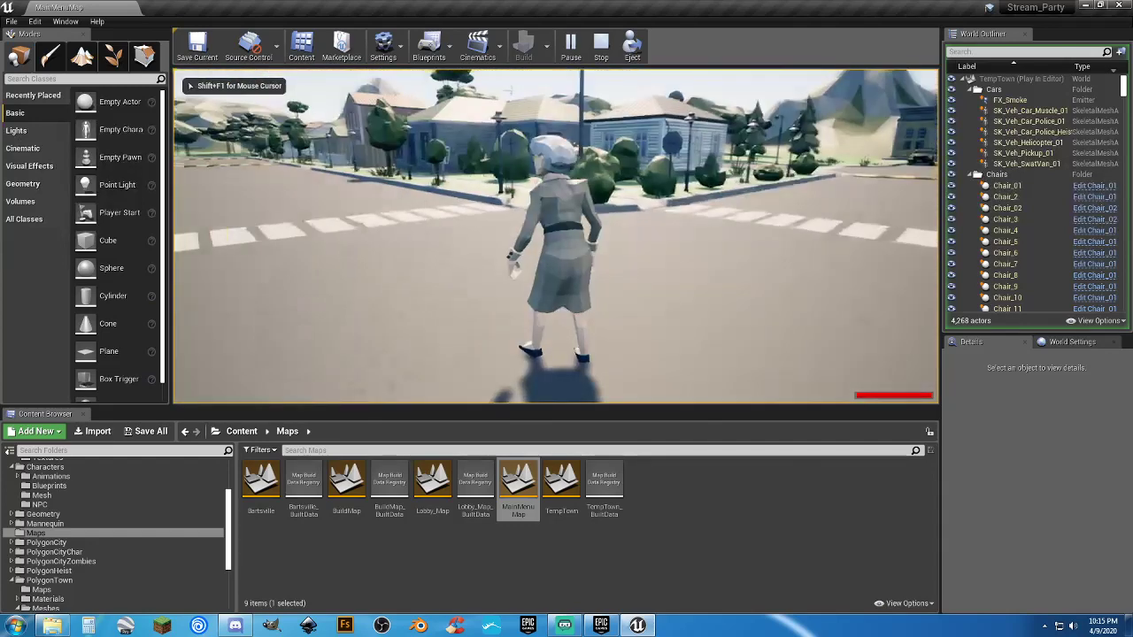
Step: Try out the selected dance at the street crossing and switch the character to the FBI agent model
key("a")
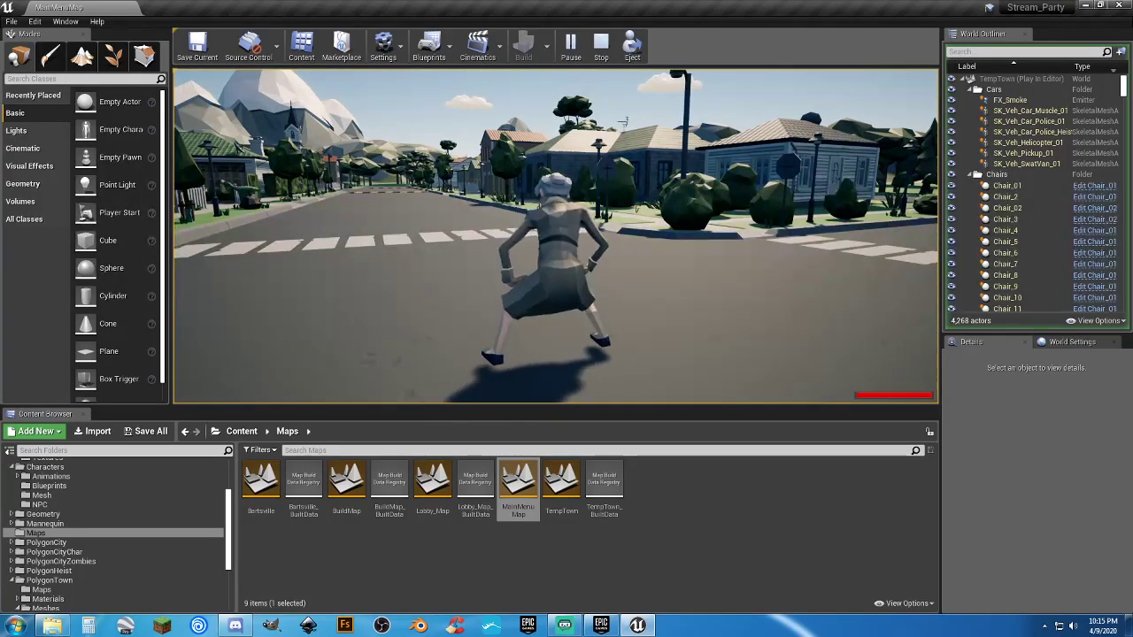
key("c")
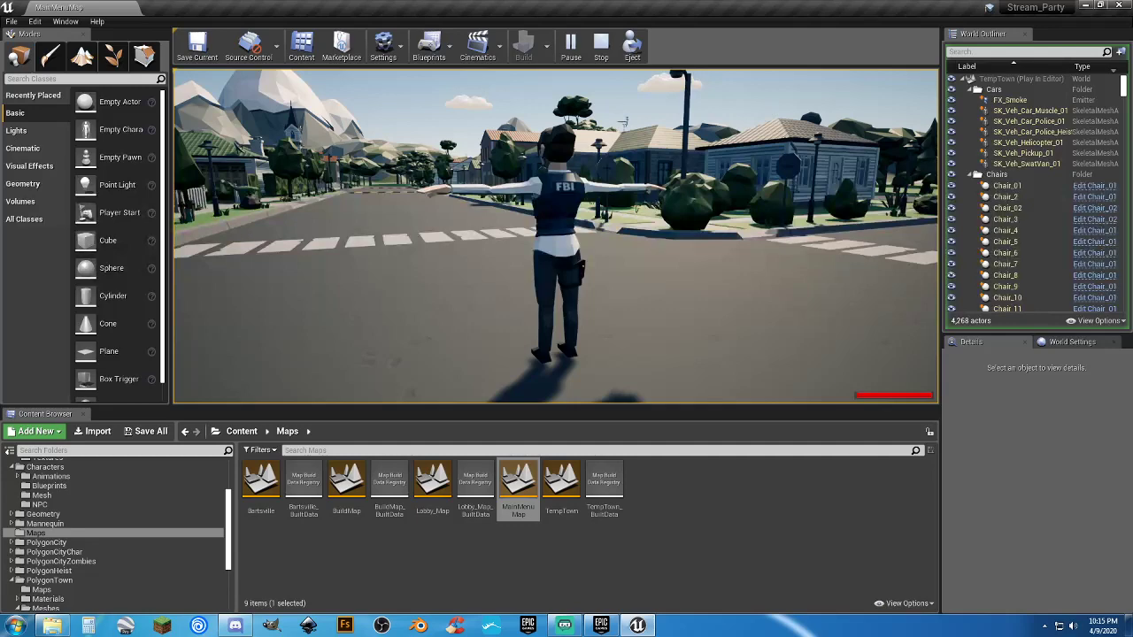
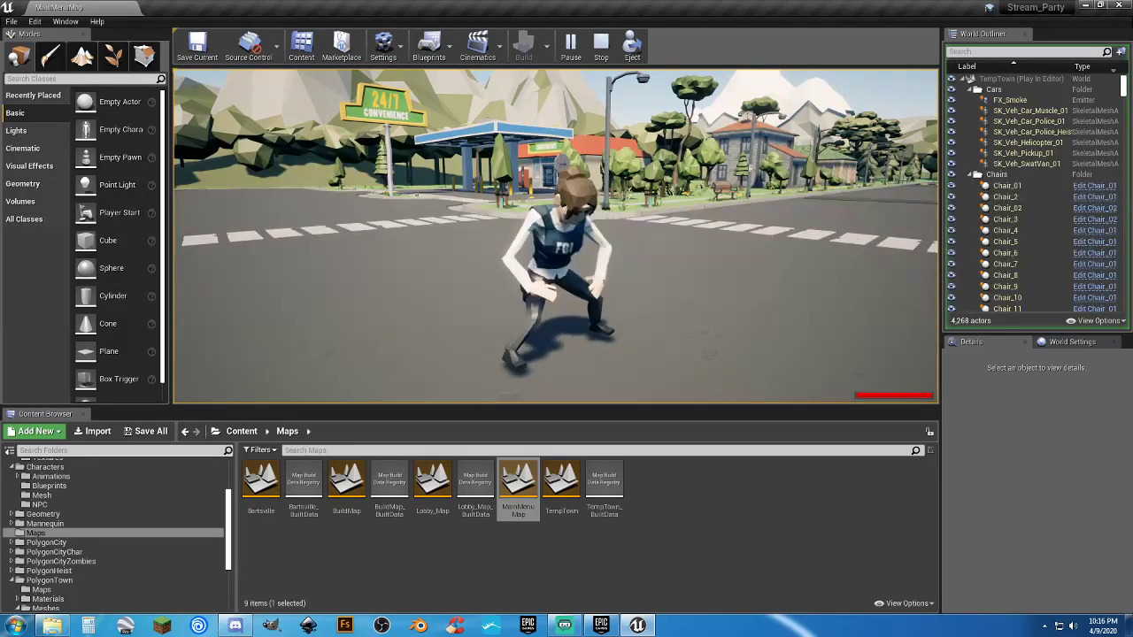
Step: Dance and run the FBI agent character along the TempTown street, then end the preview
key("w")
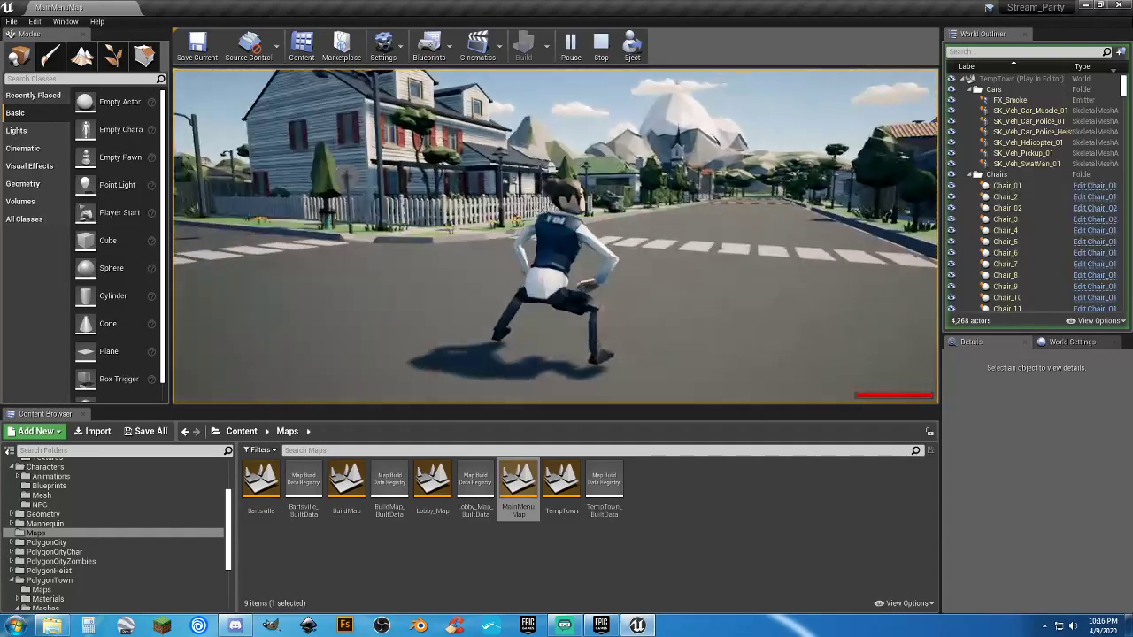
key("w")
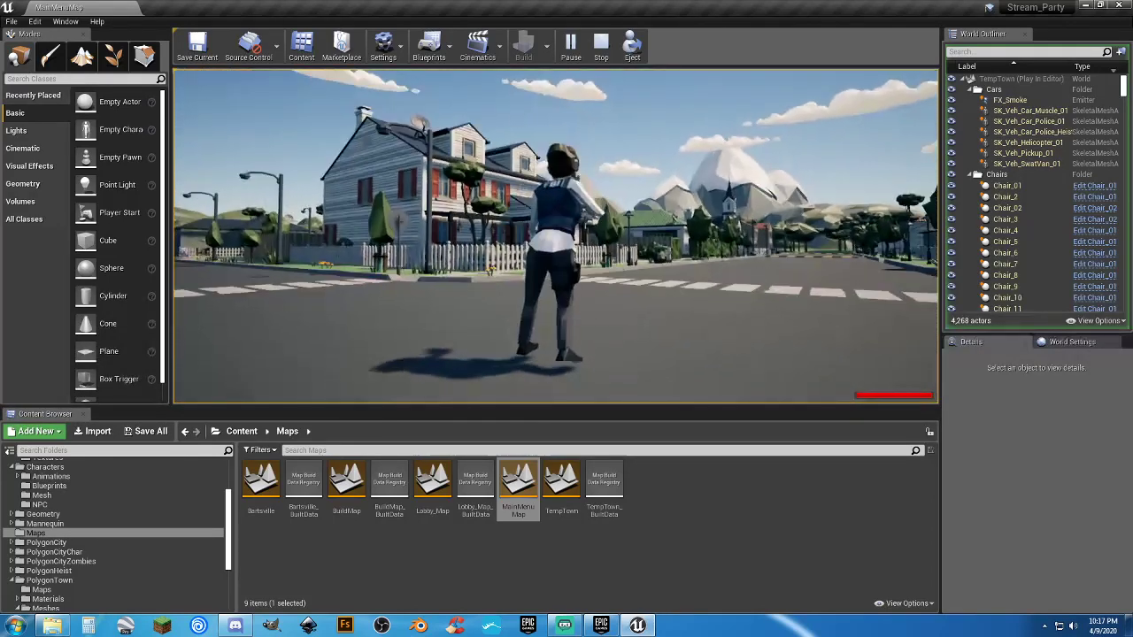
key("w")
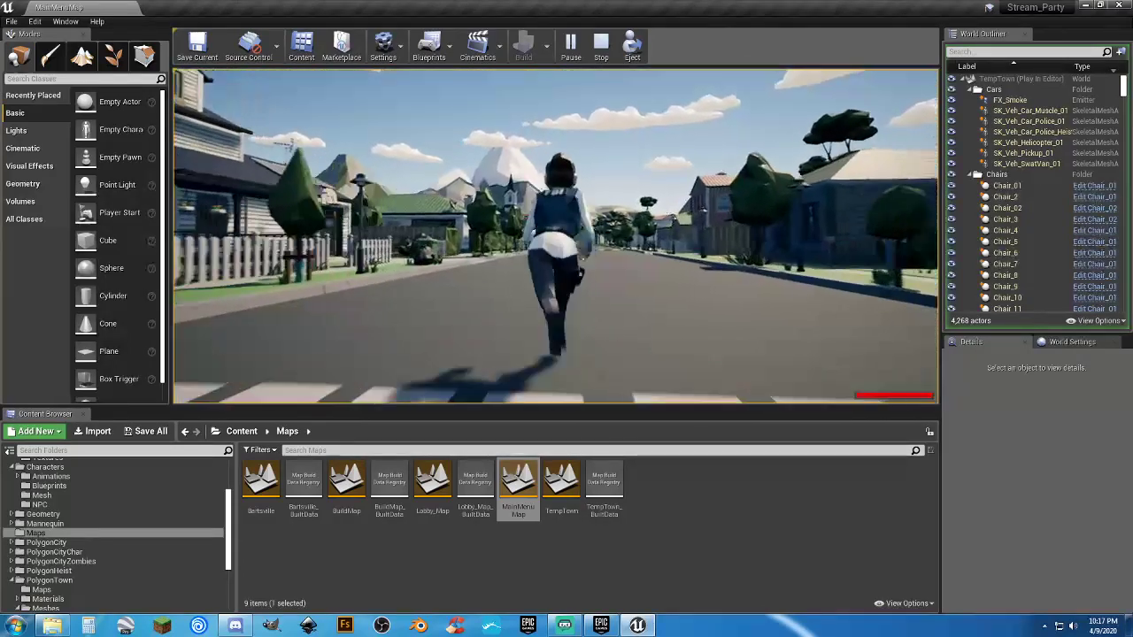
key("Escape")
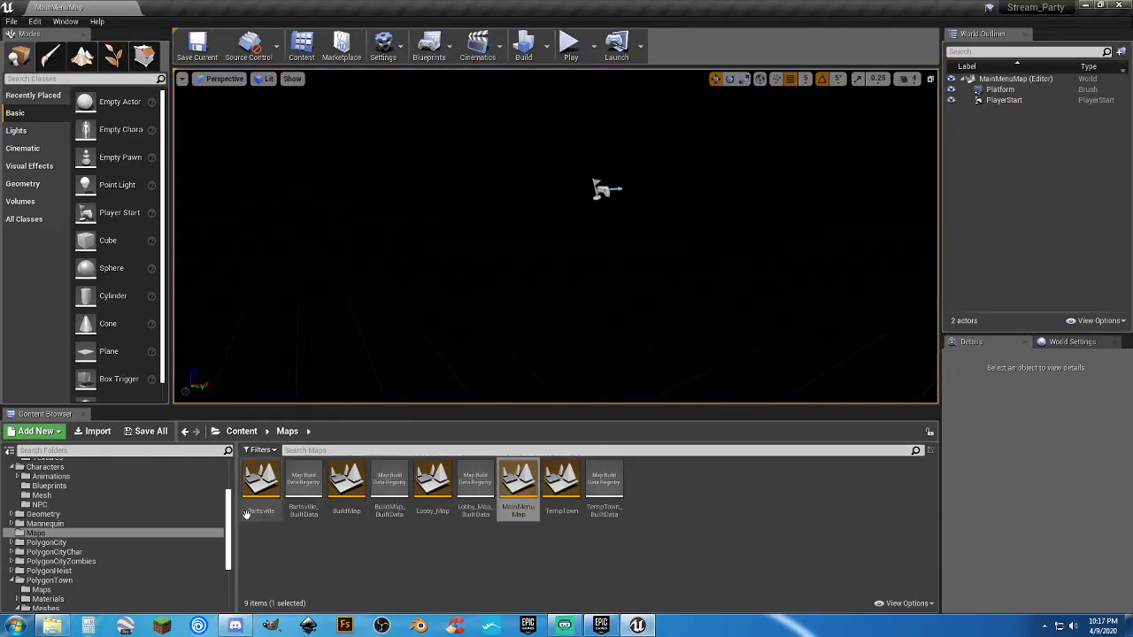
Step: Open BuildMap, then open the Churn animation from the Characters Animations Dances folder
double_click(345, 518)
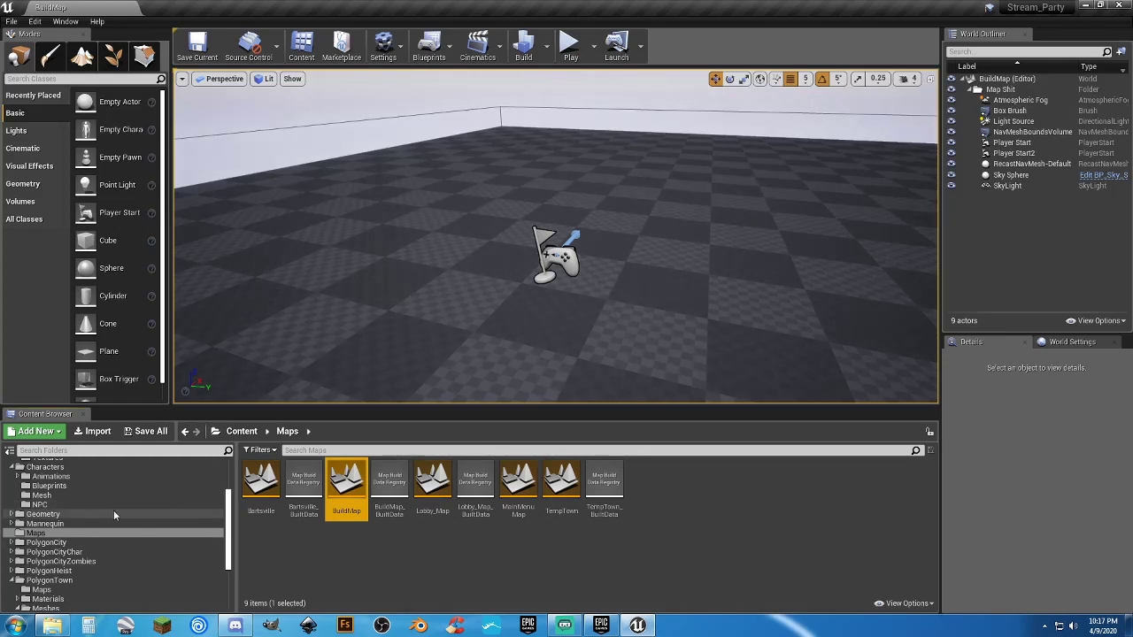
scroll(78, 503, "up", 2)
left_click(62, 514)
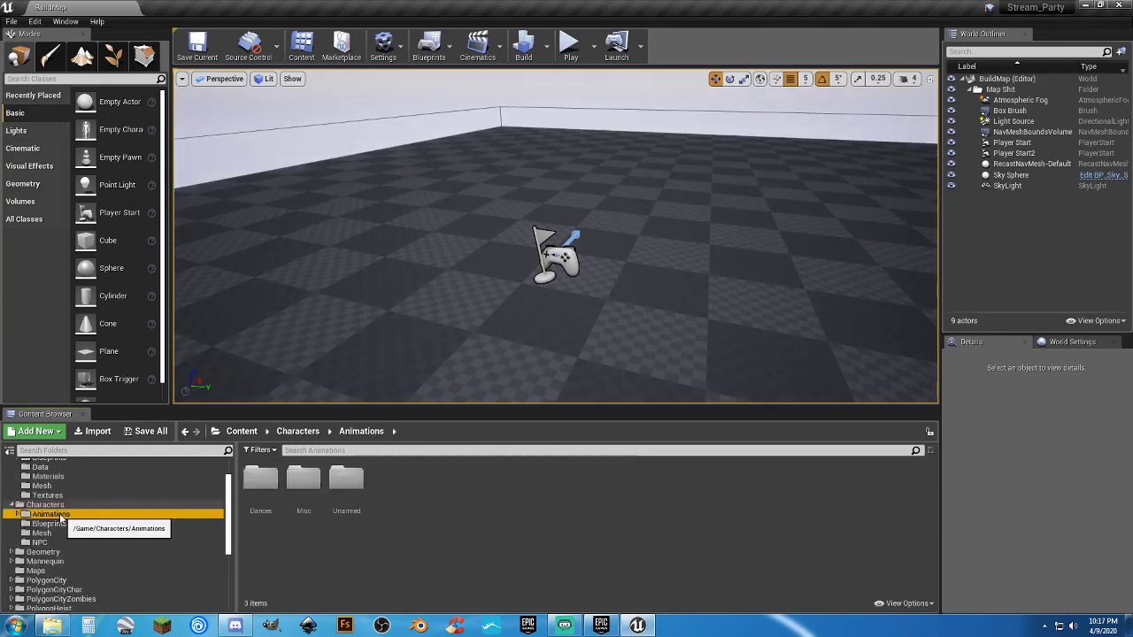
left_click(260, 483)
double_click(260, 483)
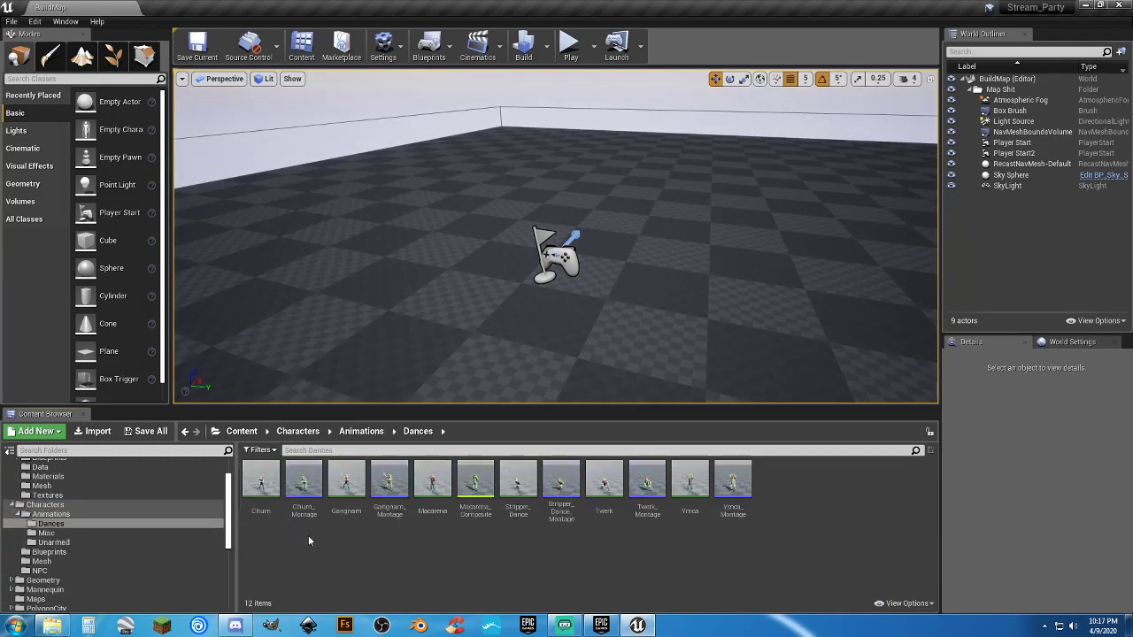
double_click(267, 520)
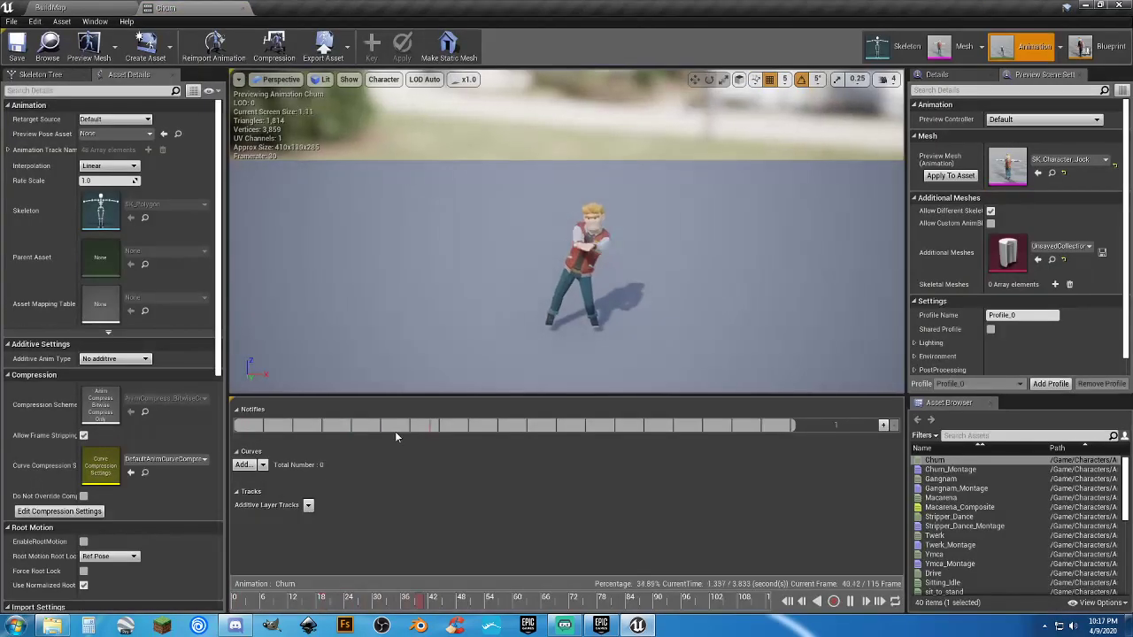
Step: Examine the character's feet and the Root bone's translation gizmo in the Churn animation, then close the animation
right_click_drag(378, 225, 378, 225)
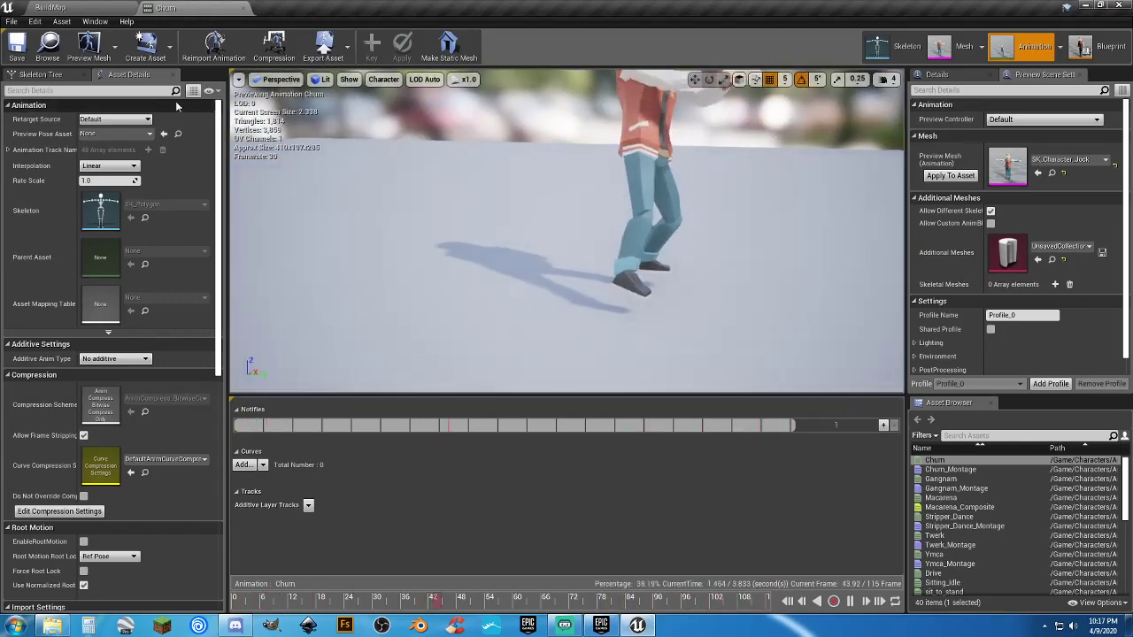
left_click(39, 74)
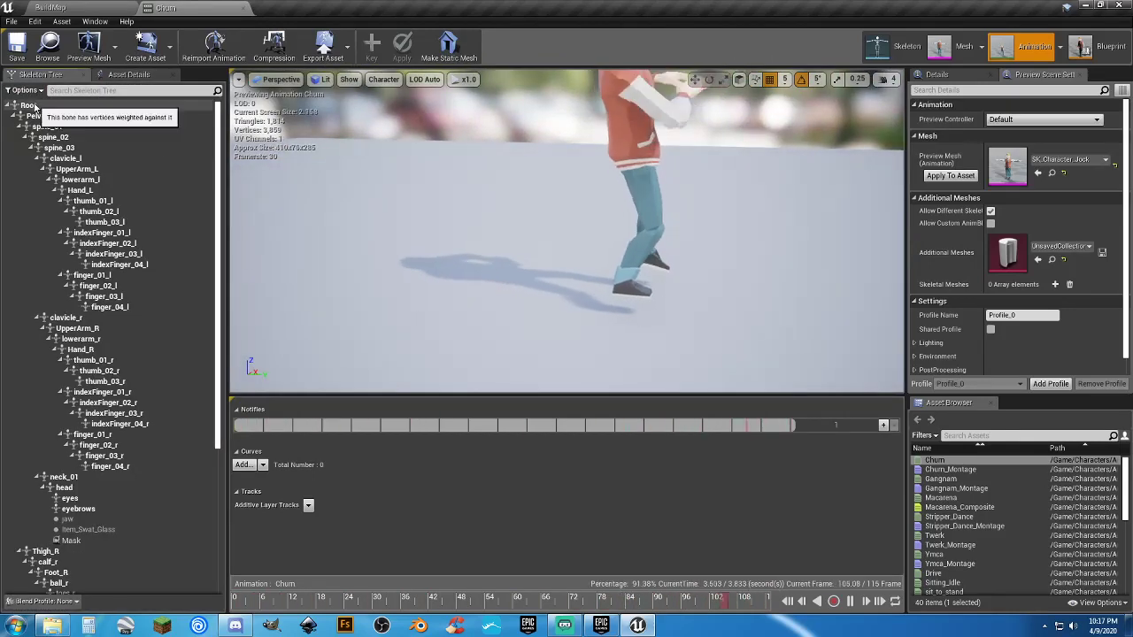
left_click(35, 105)
right_click_drag(566, 230, 681, 230)
right_click_drag(607, 256, 602, 256)
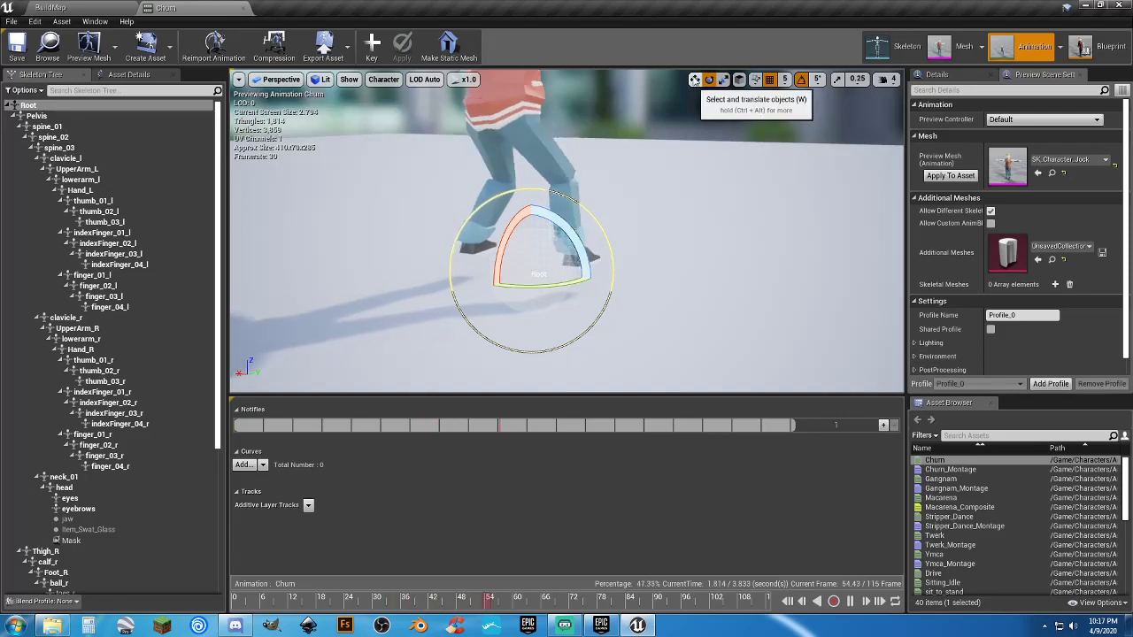
left_click(695, 79)
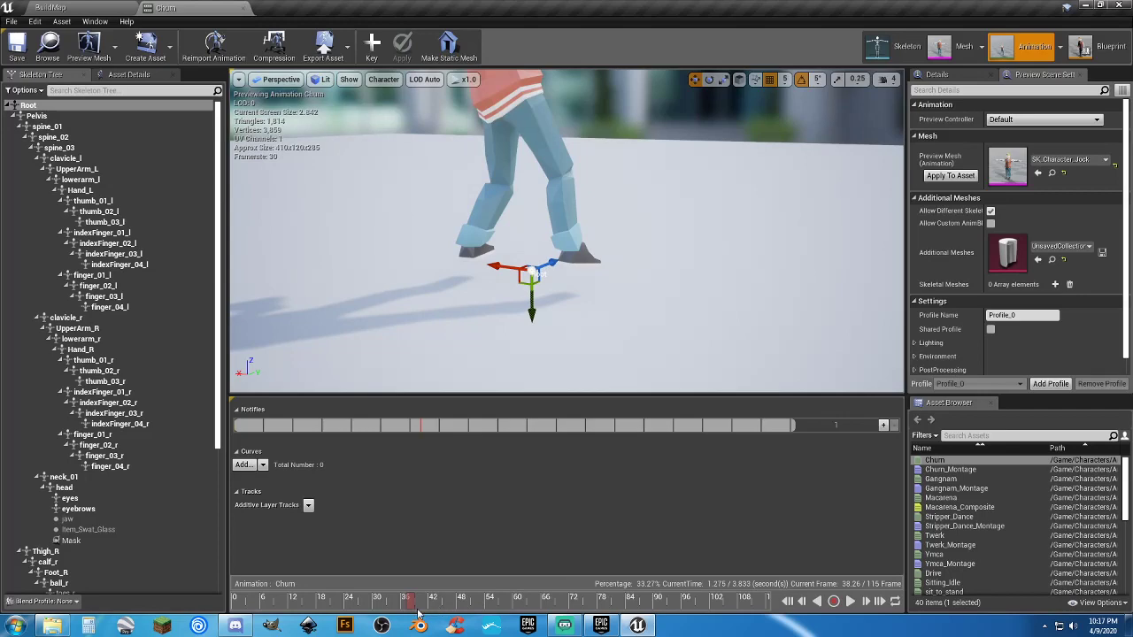
left_click(243, 8)
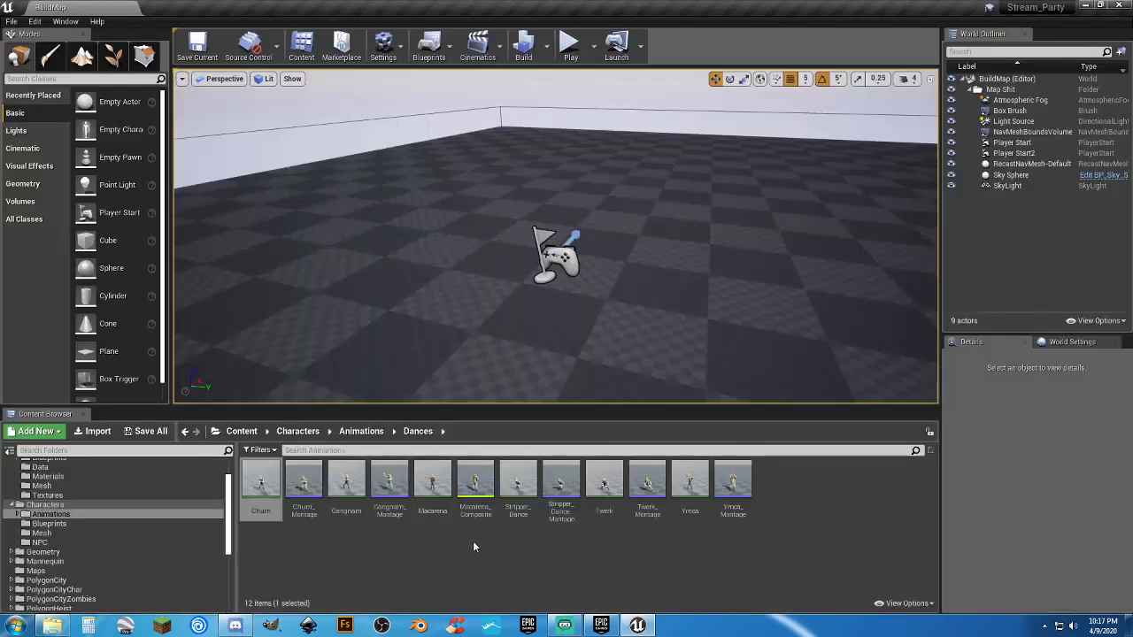
Step: Open the Stripper_Dance animation, pause it at frame 0 and examine the height of the feet above the floor
double_click(521, 516)
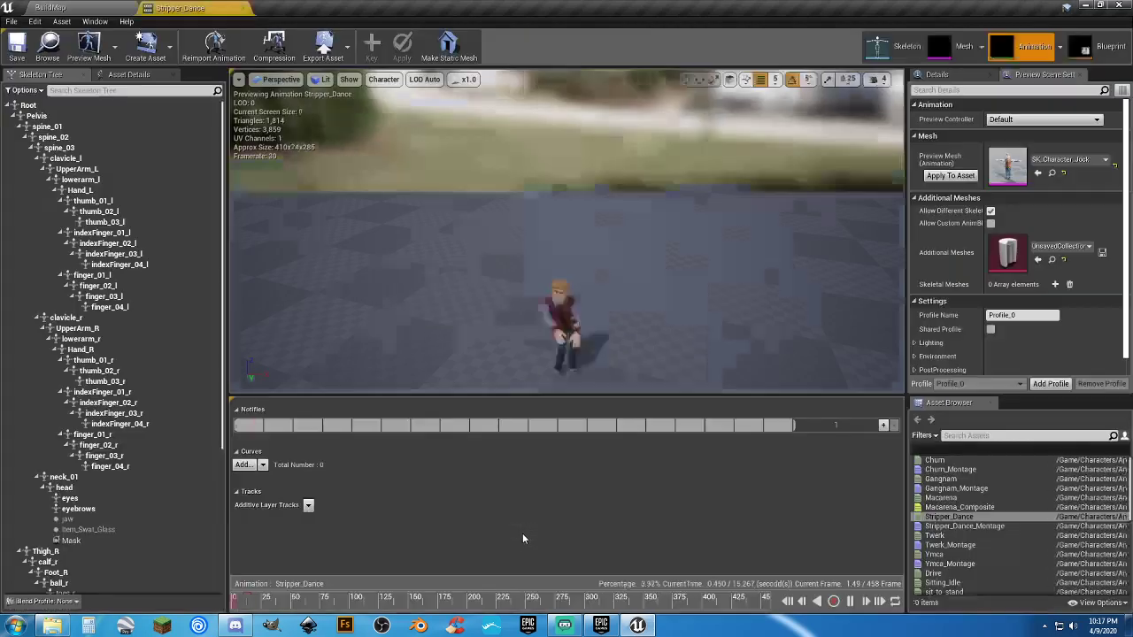
left_click(850, 601)
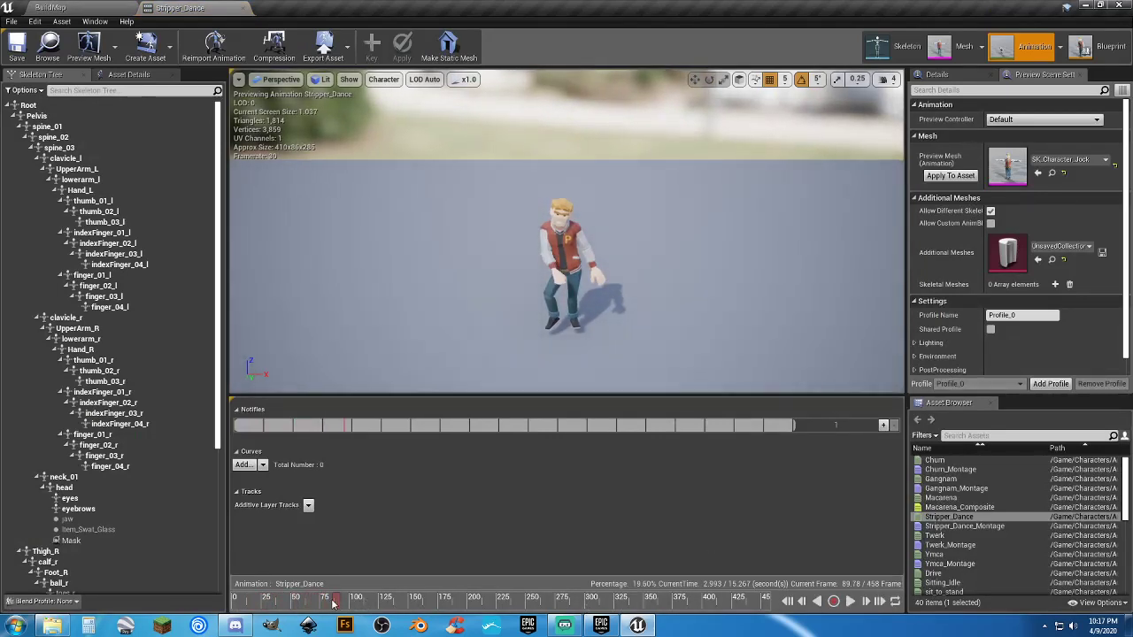
left_click_drag(334, 603, 226, 603)
right_click_drag(566, 266, 566, 310)
right_click_drag(482, 257, 534, 312)
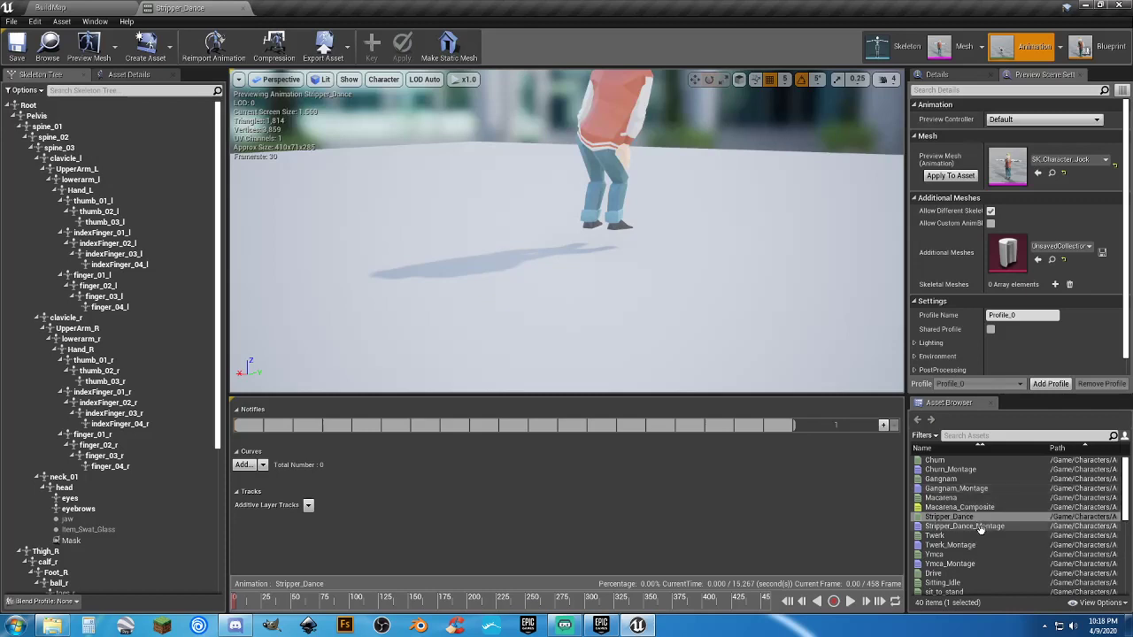
Step: Search the skeleton's animation assets for "idle" and open ThirdPersonIdle
scroll(987, 511, "down", 2)
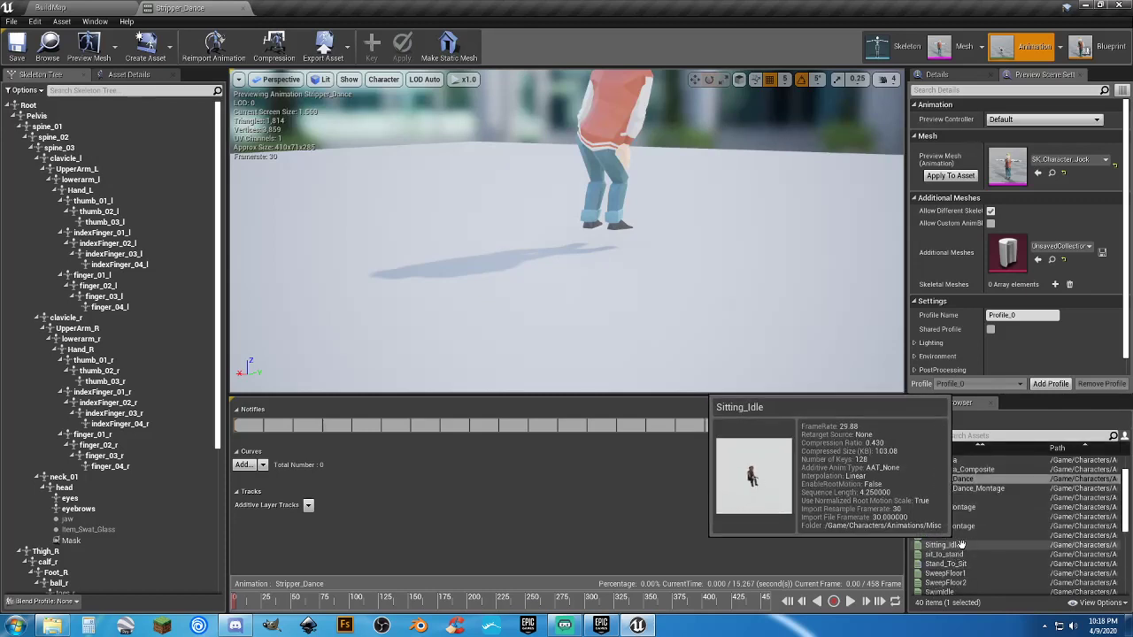
scroll(956, 542, "down", 2)
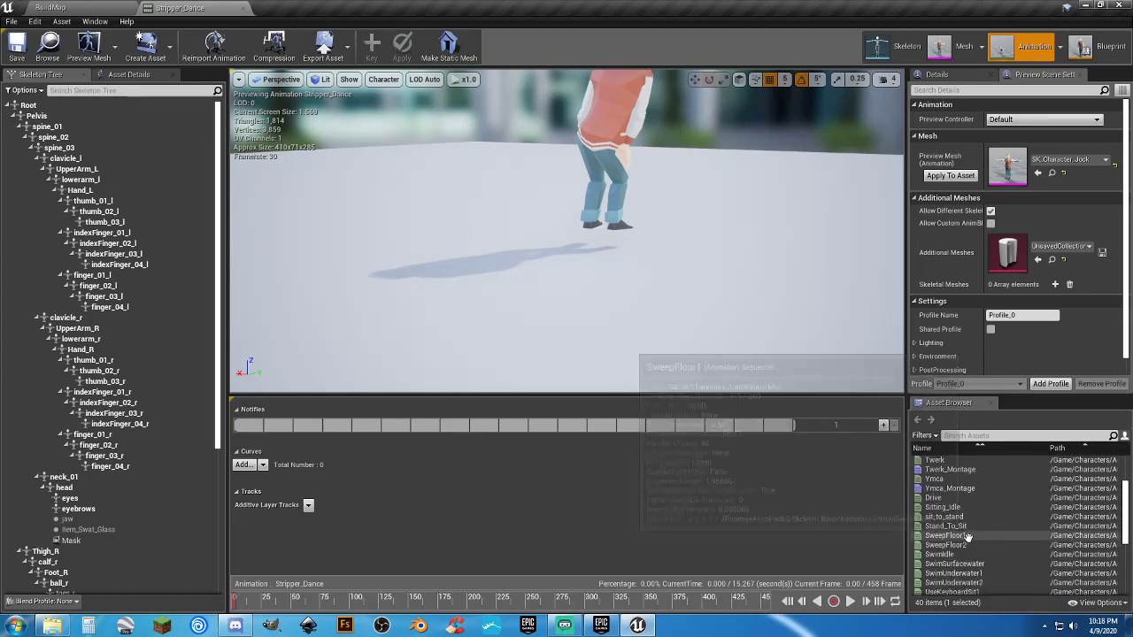
scroll(977, 470, "up", 1)
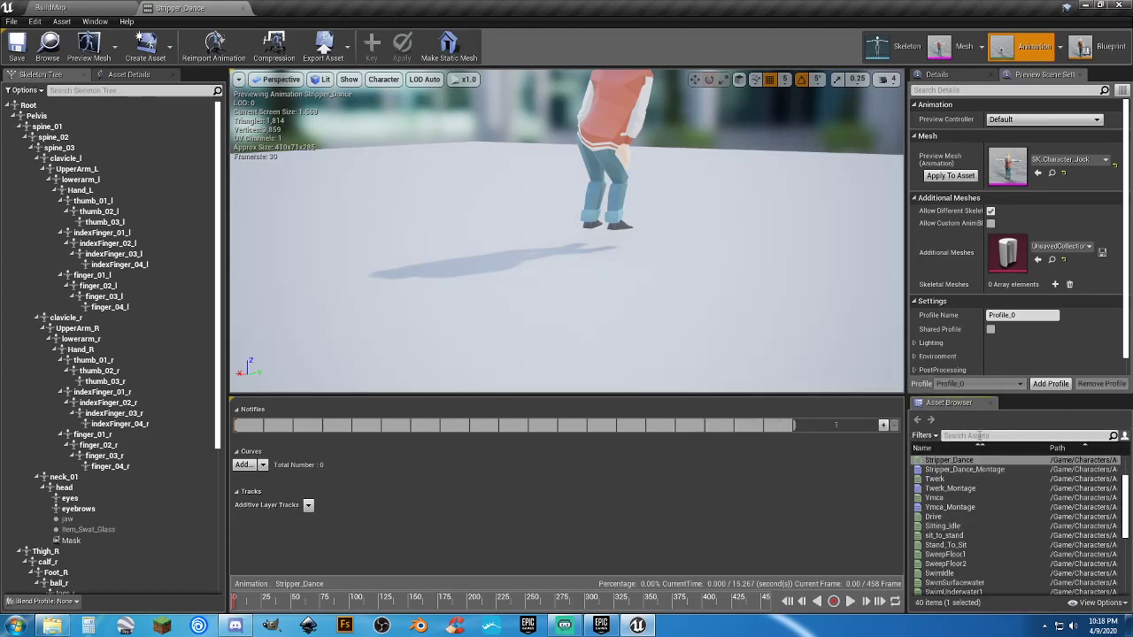
type("e")
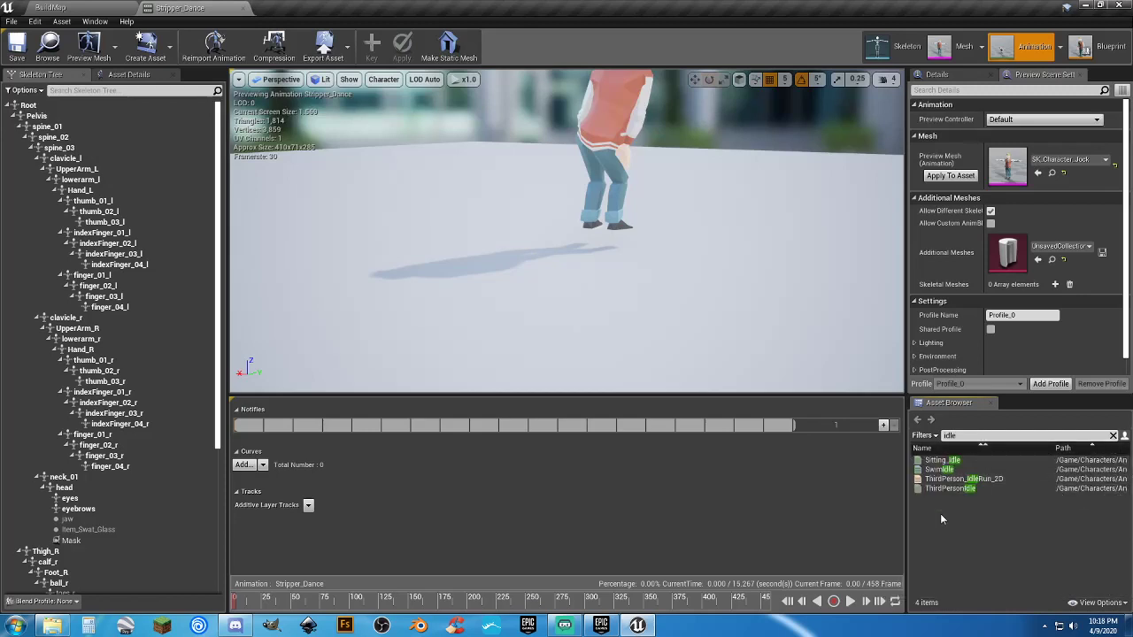
left_click(949, 489)
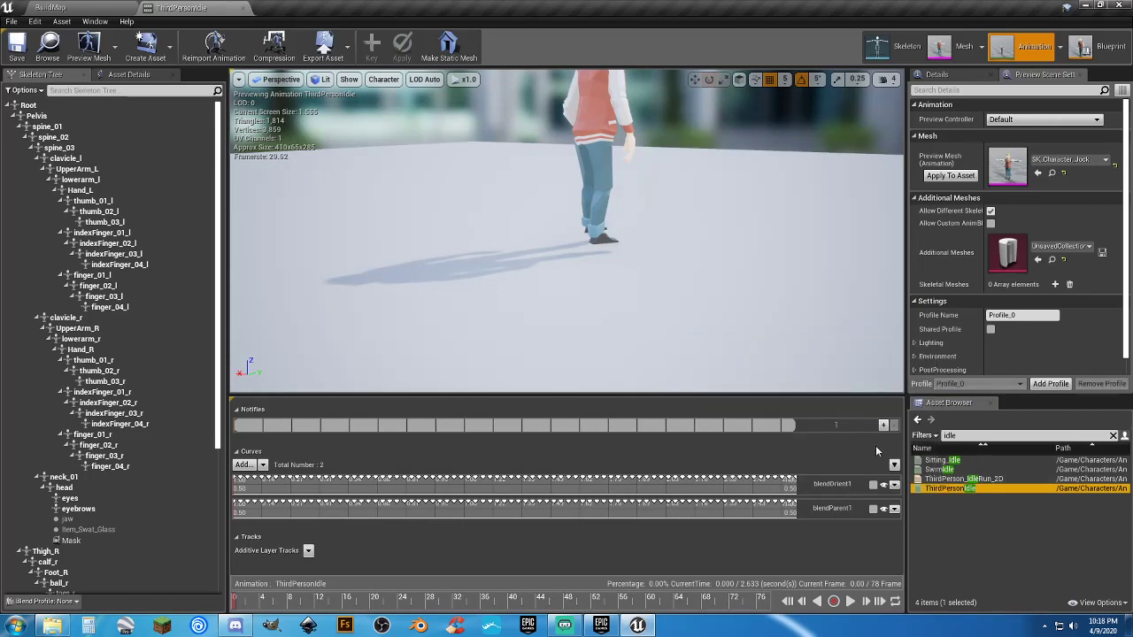
Step: Clear the asset search and examine closely how the feet meet the floor in ThirdPersonIdle
left_click(963, 433)
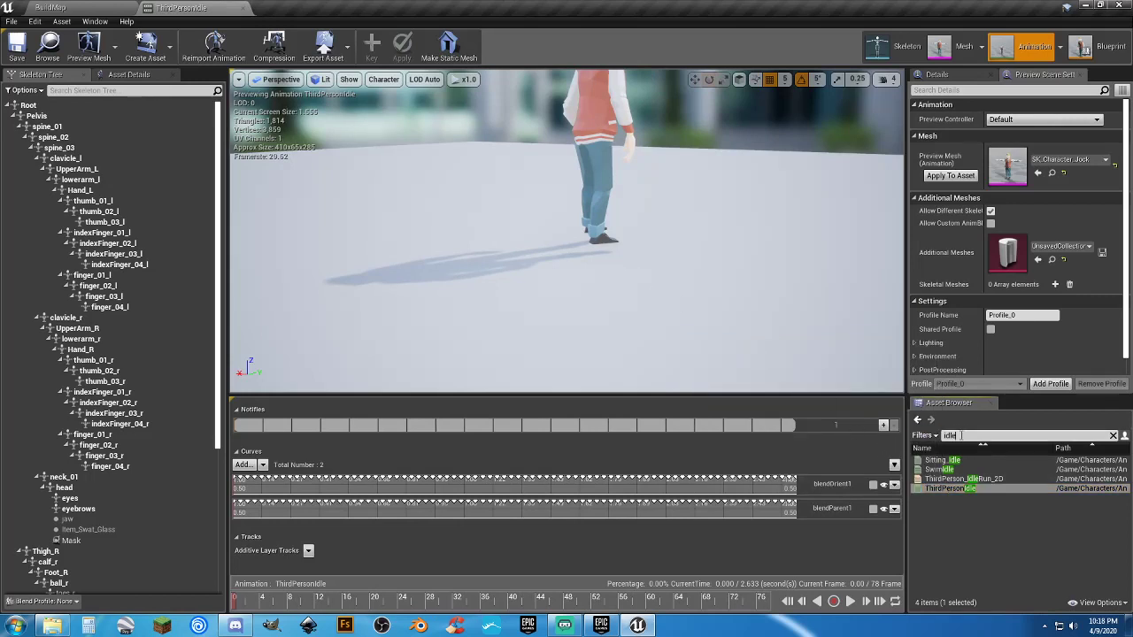
key("BackSpace")
key("BackSpace")
key("BackSpace")
key("BackSpace")
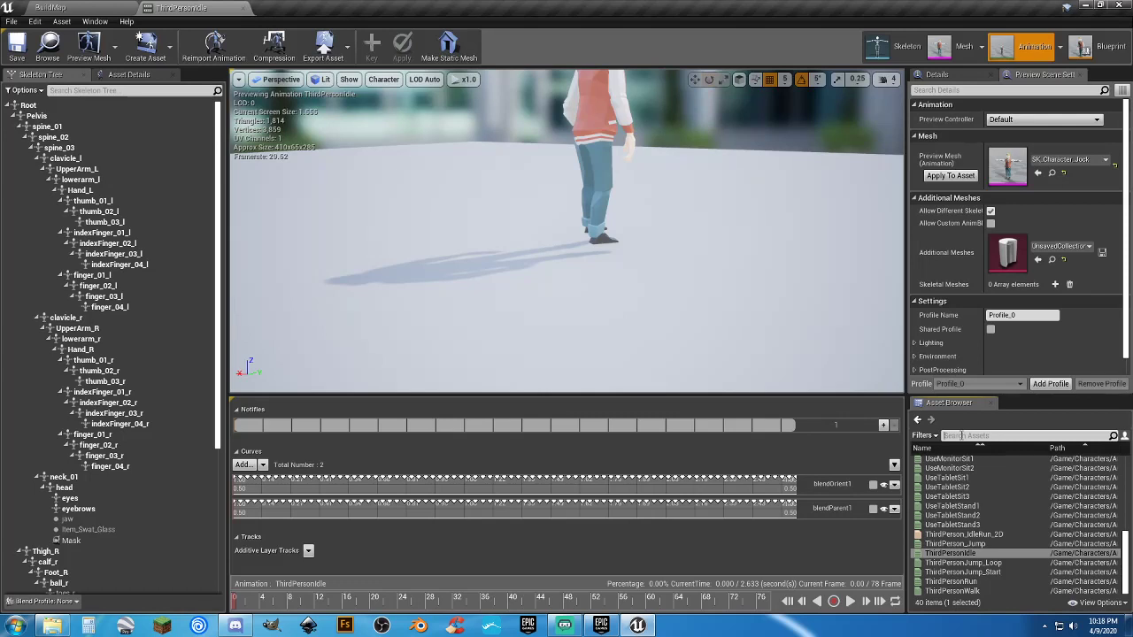
key("w")
right_click_drag(743, 284, 761, 293)
left_click_drag(737, 216, 736, 209)
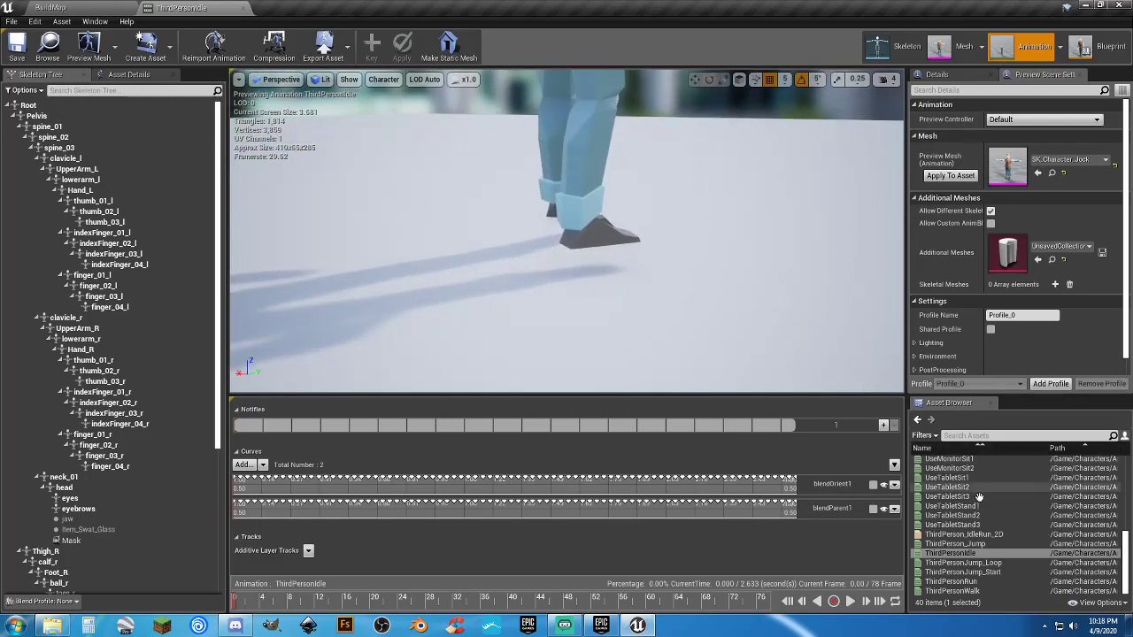
Step: Reopen Stripper_Dance and move the Root bone slightly downward at frame 0 to bring the feet closer to the floor
scroll(969, 507, "up", 5)
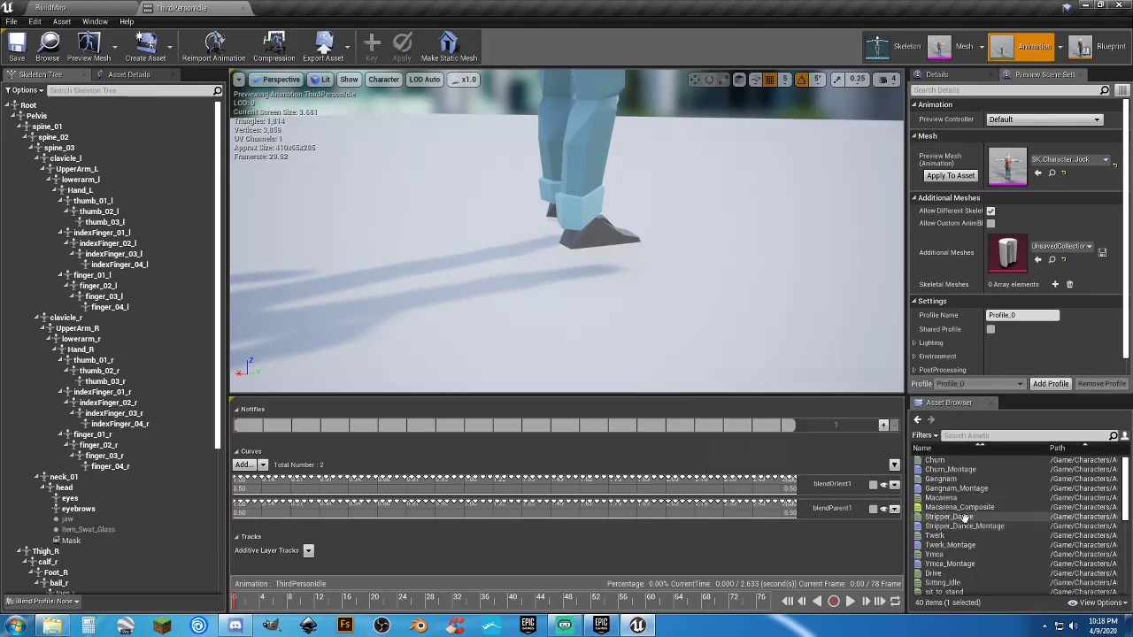
double_click(964, 518)
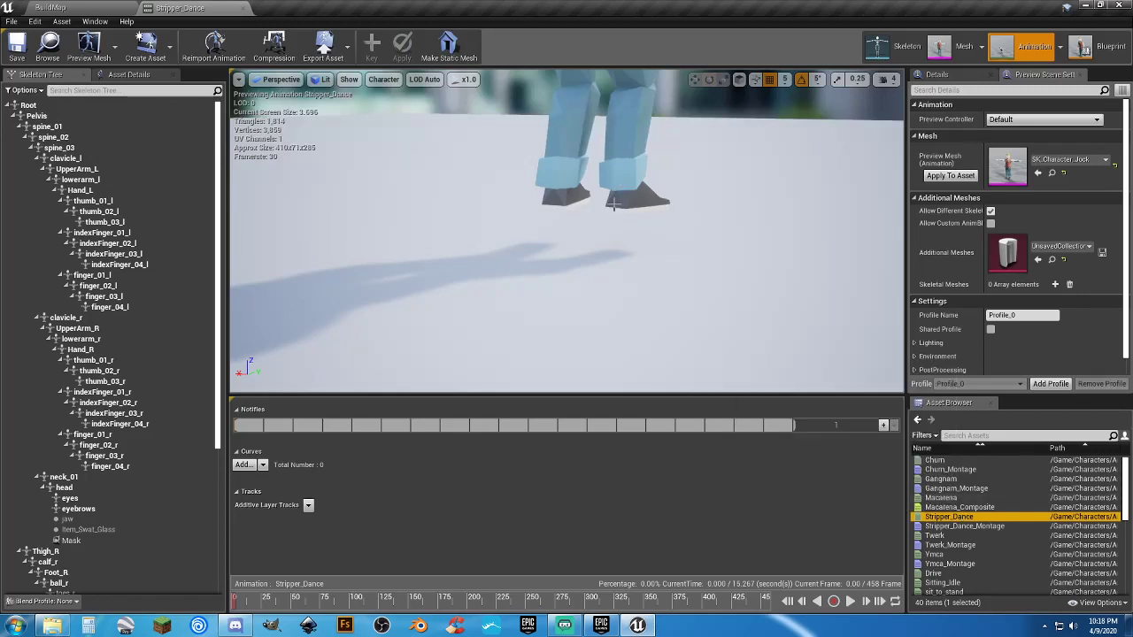
left_click(116, 106)
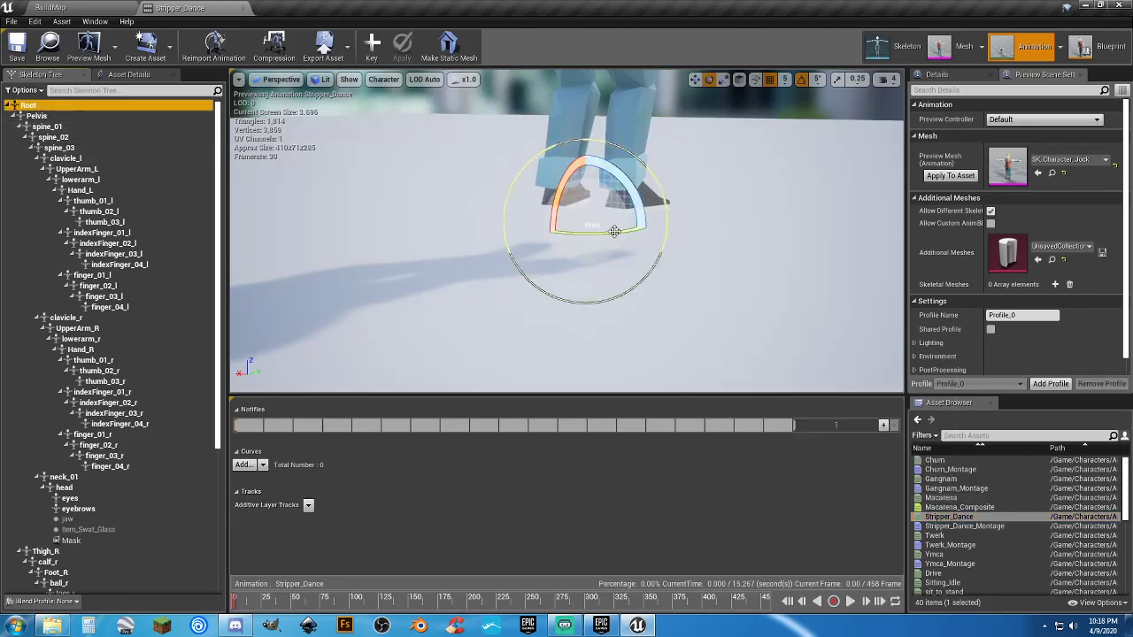
left_click(695, 79)
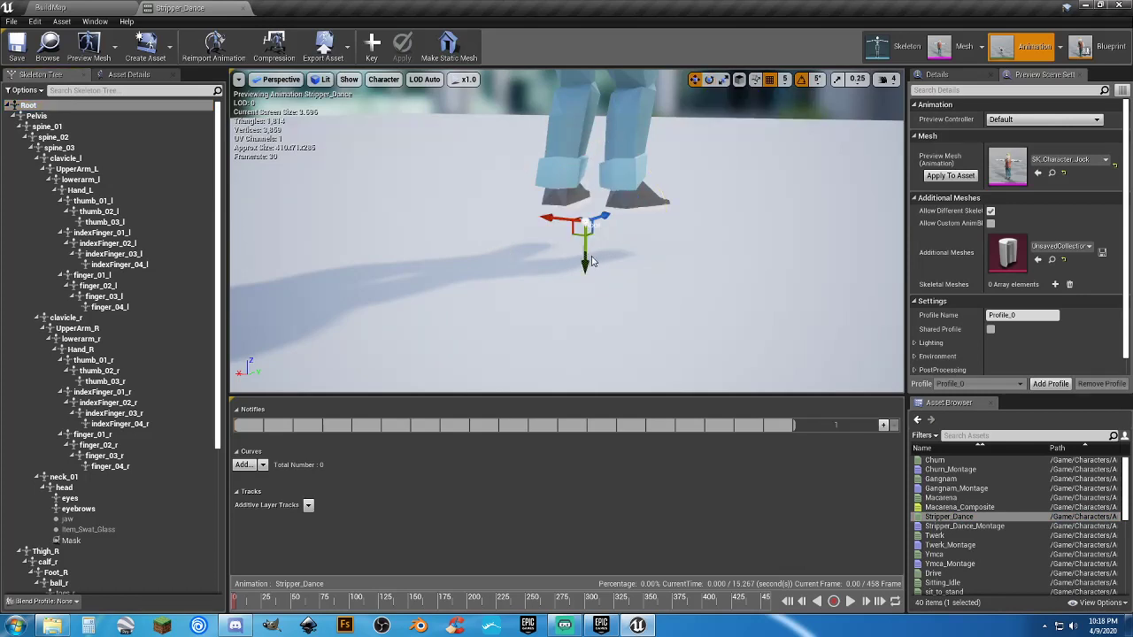
left_click_drag(584, 265, 584, 274)
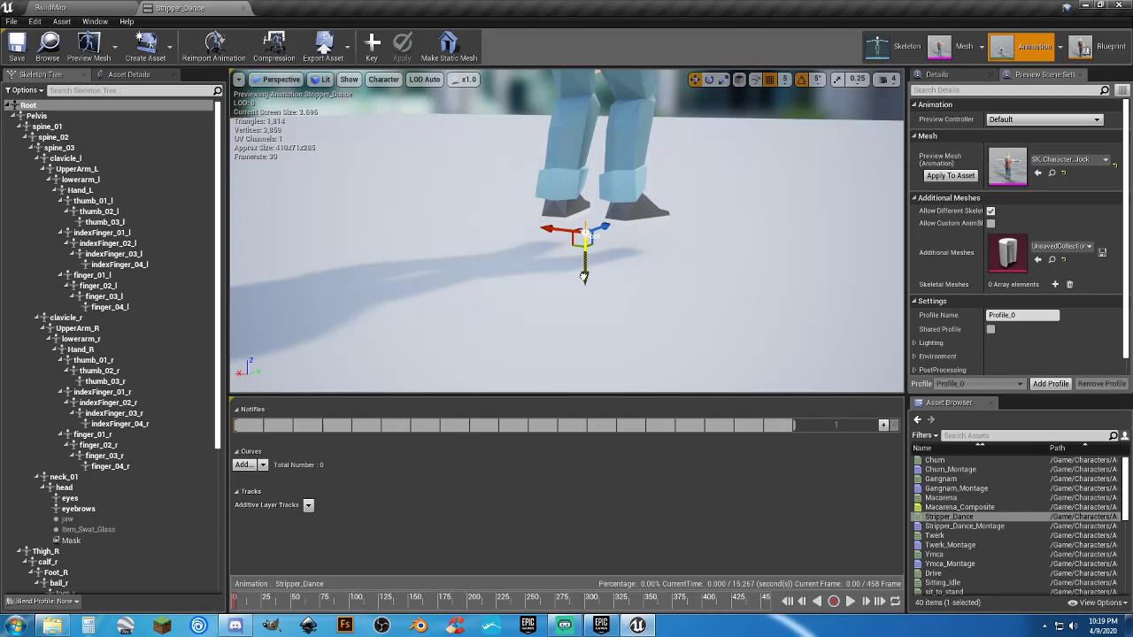
Step: Play BuildMap briefly to check the character's stance on the floor, then end the preview
left_click(100, 10)
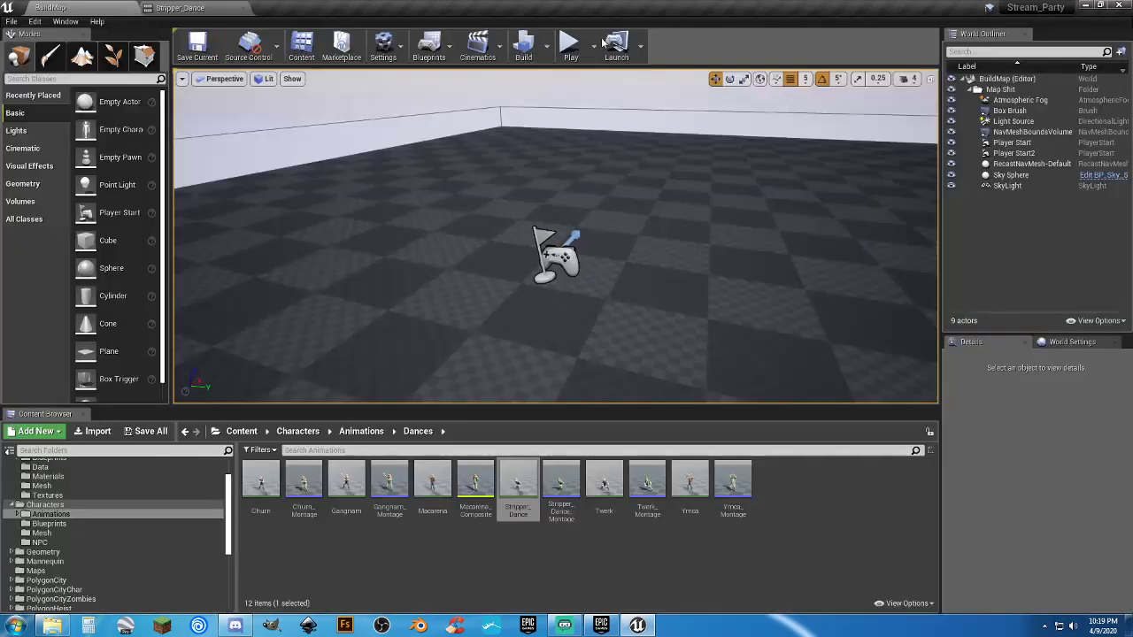
left_click(571, 45)
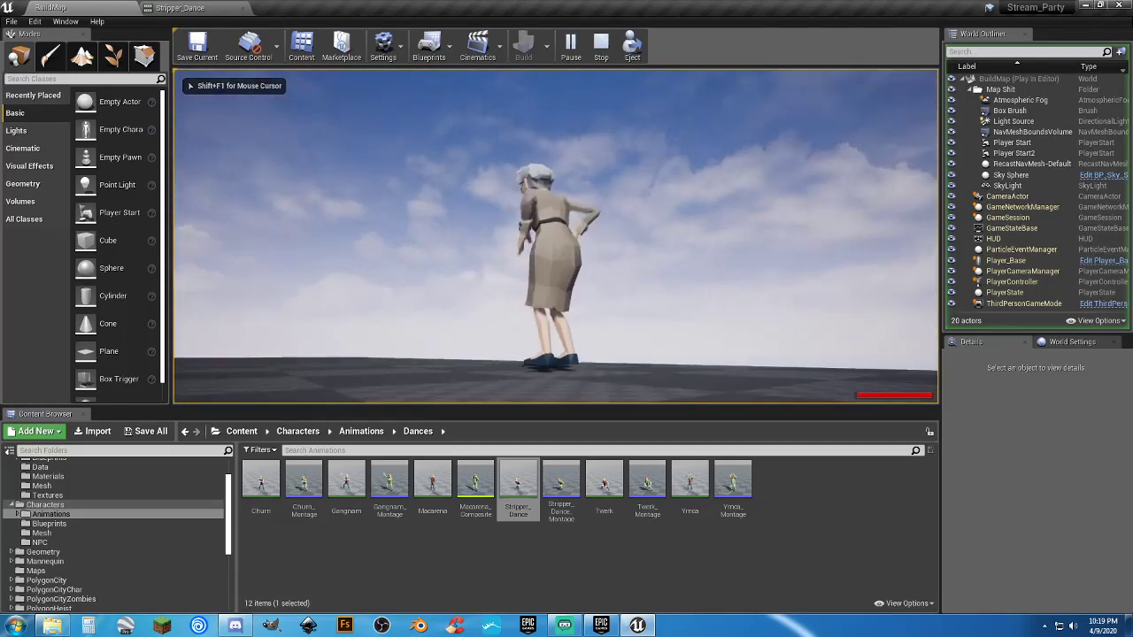
key("Escape")
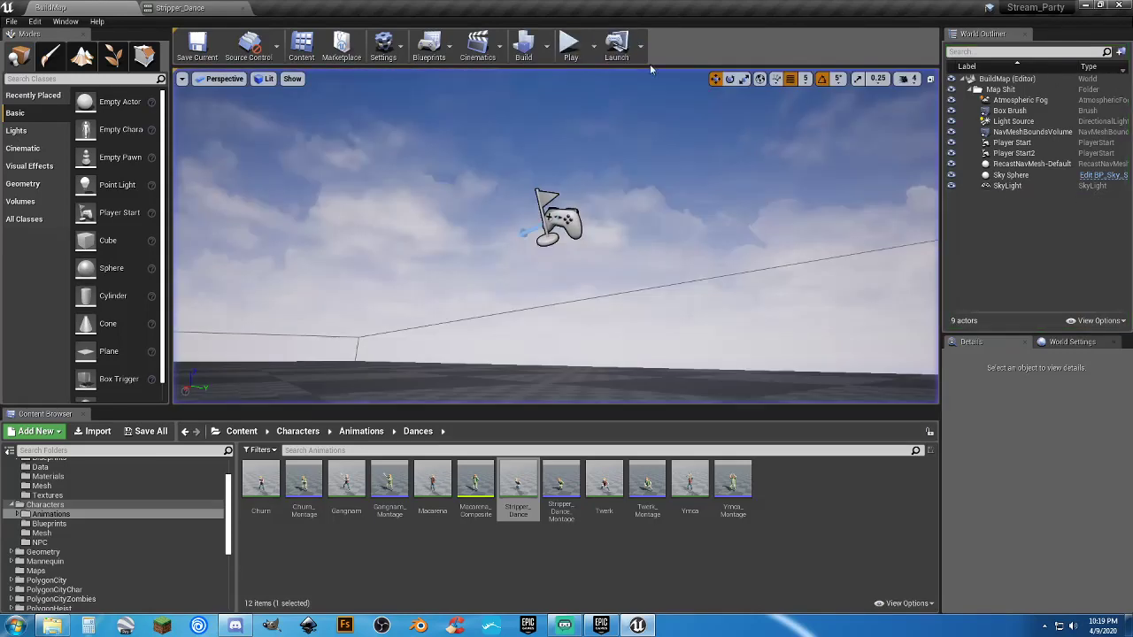
Step: Add a key for the lowered Root bone in Stripper_Dance and return to the BuildMap level
left_click(180, 8)
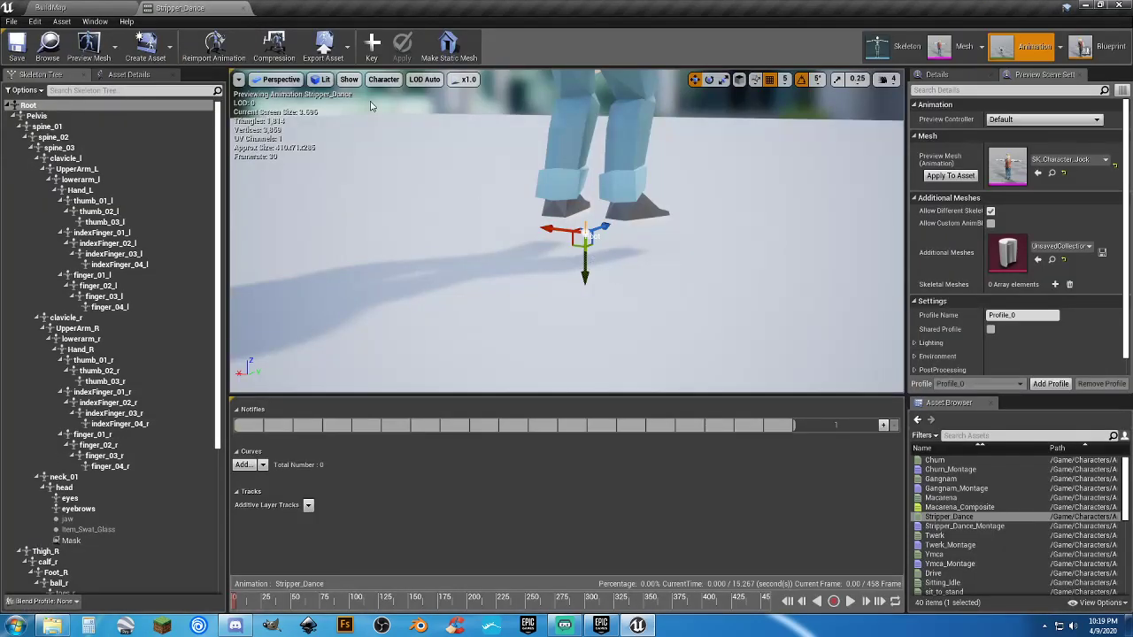
left_click(372, 44)
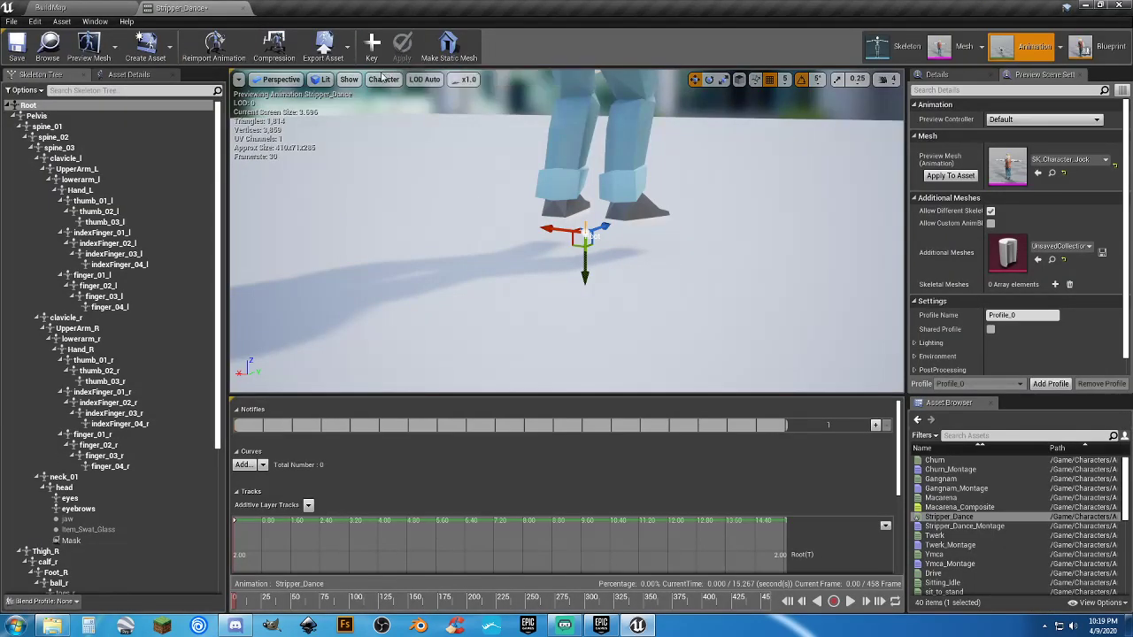
left_click(77, 7)
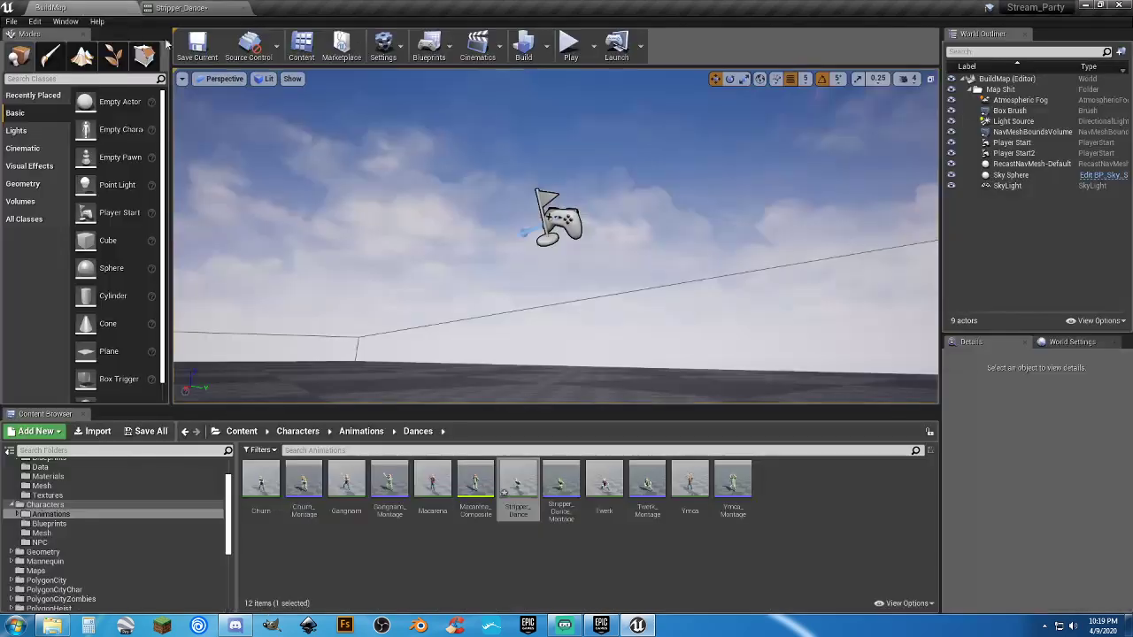
Step: Save the keyed Stripper_Dance animation and play BuildMap with the dance running to check the feet against the floor
left_click(214, 10)
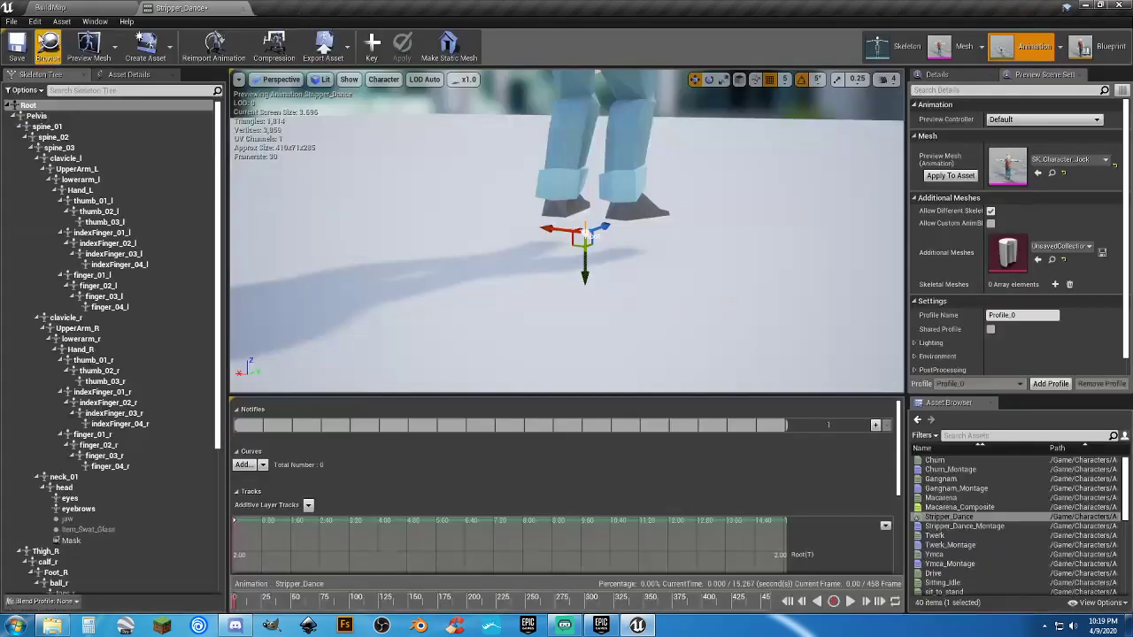
left_click(62, 8)
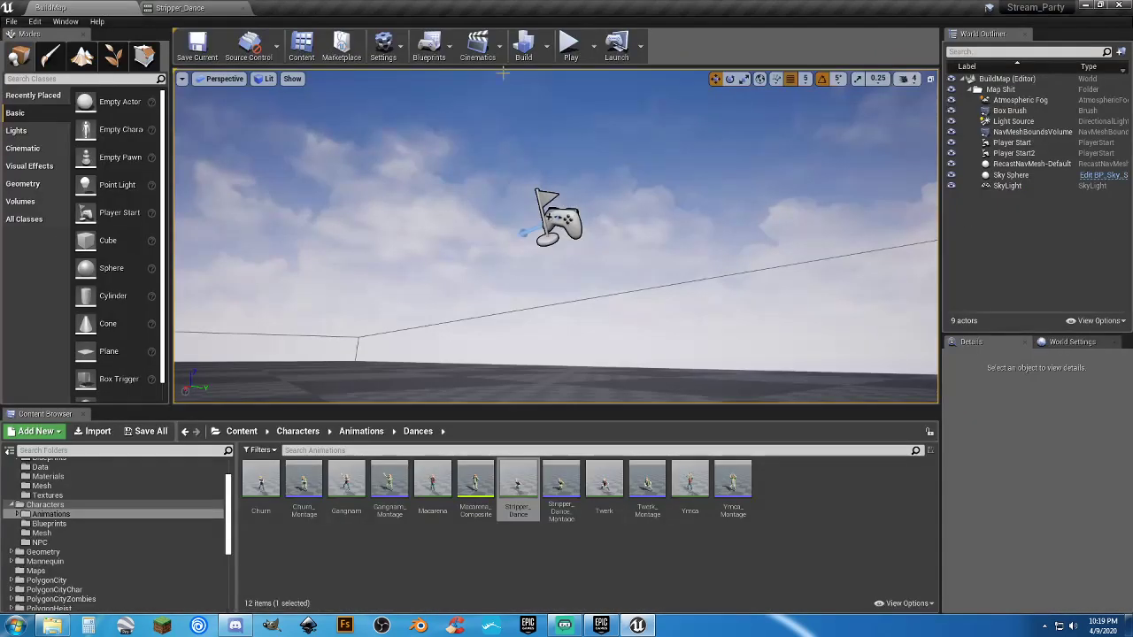
left_click(569, 43)
key("1")
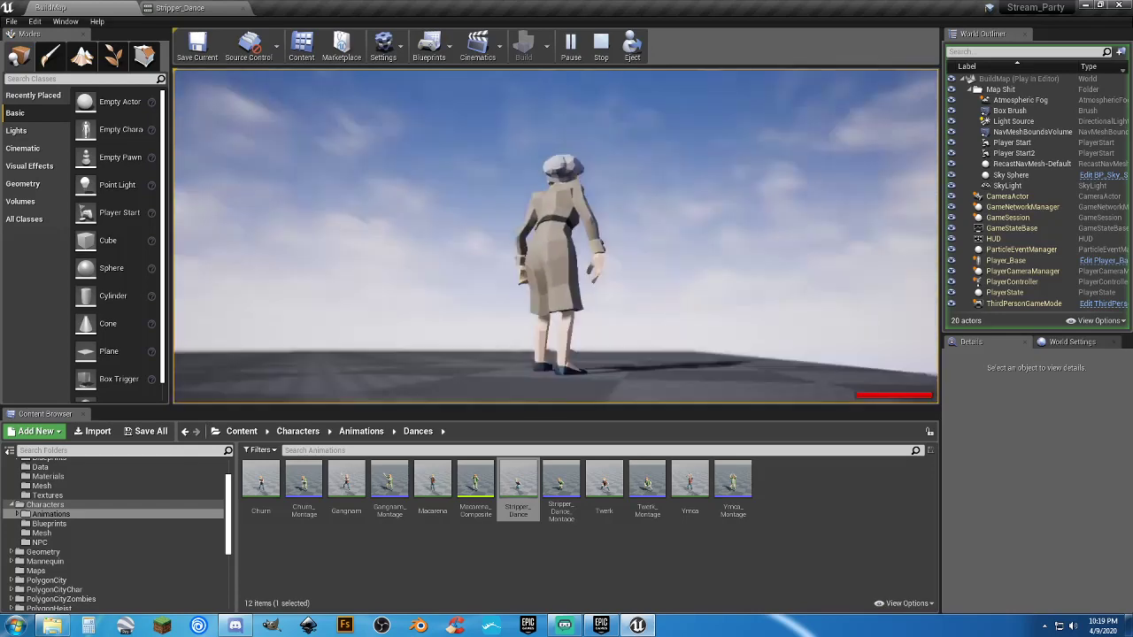
key("Escape")
Step: Lower the Root bone slightly further in Stripper_Dance, key and apply the offset, and save the animation
left_click(186, 8)
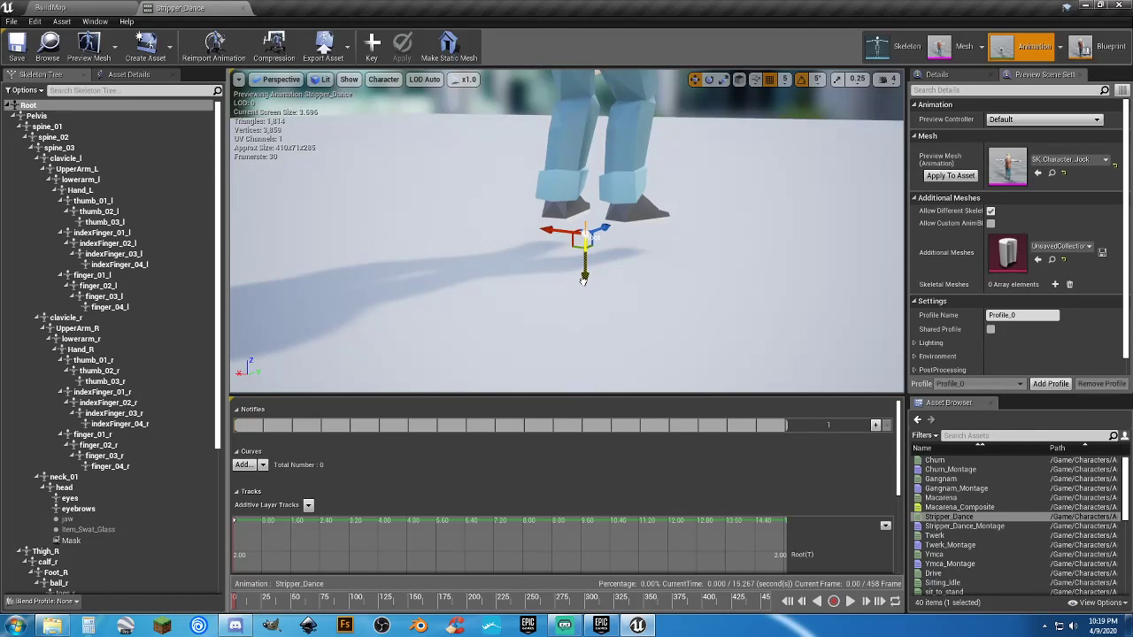
left_click(372, 44)
left_click(399, 46)
left_click(17, 44)
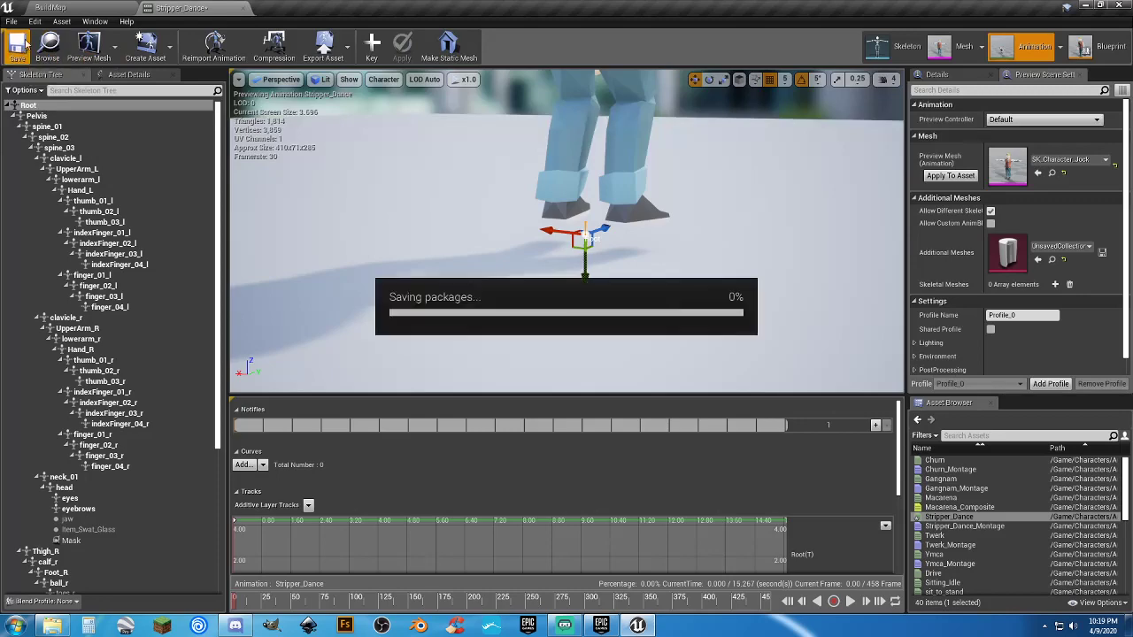
Step: Play BuildMap again and trigger the dance to examine the feet on the floor, and end the preview
left_click(95, 10)
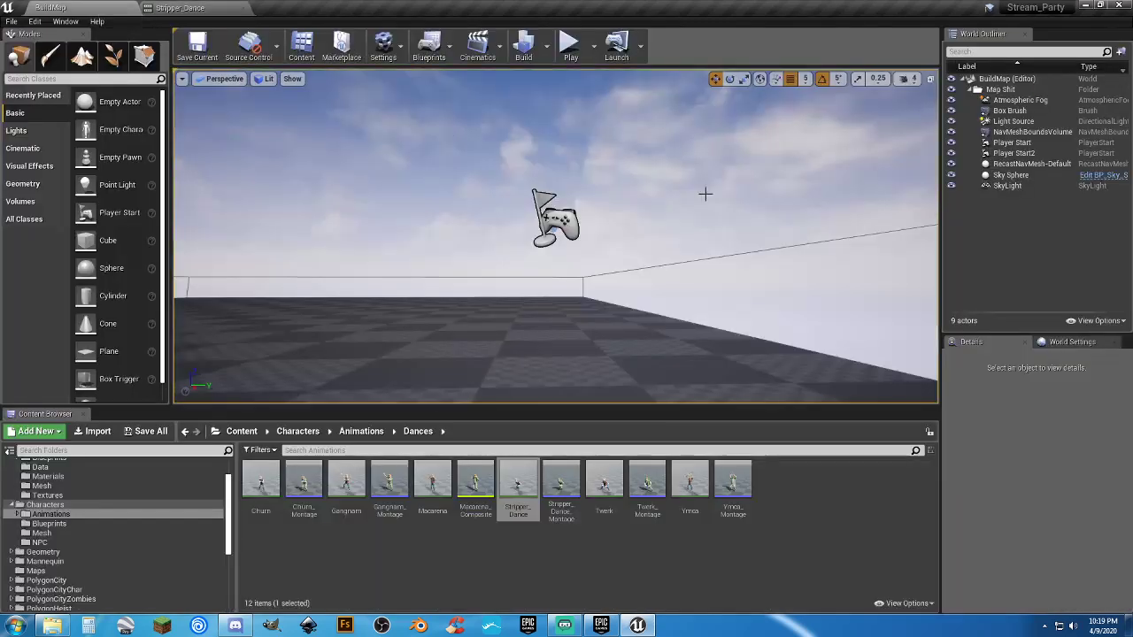
left_click(570, 42)
key("1")
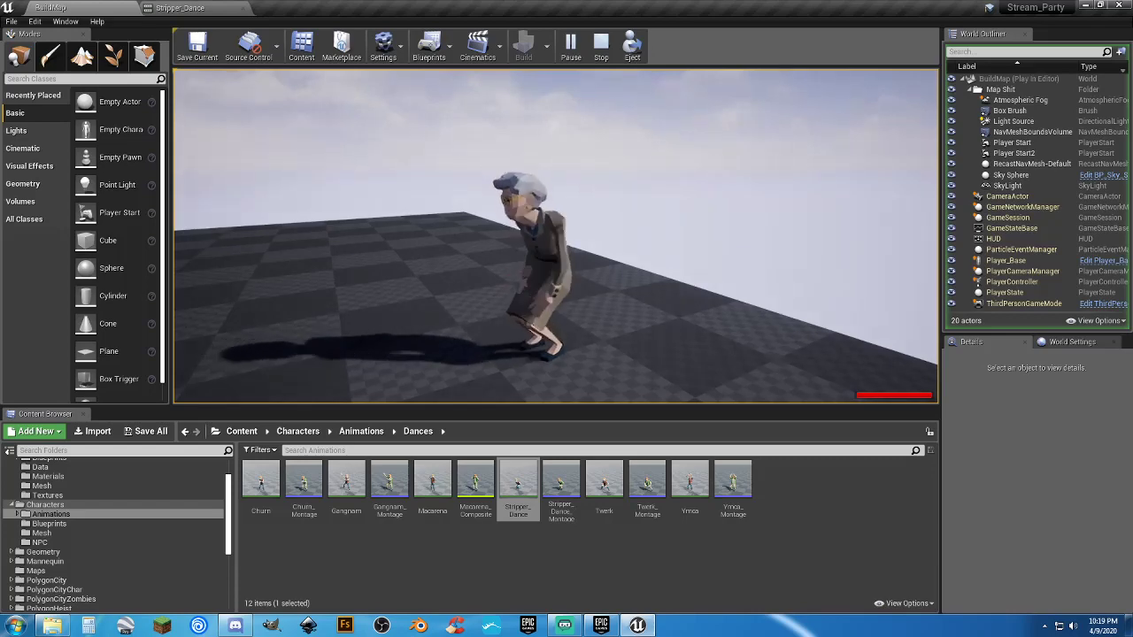
key("Escape")
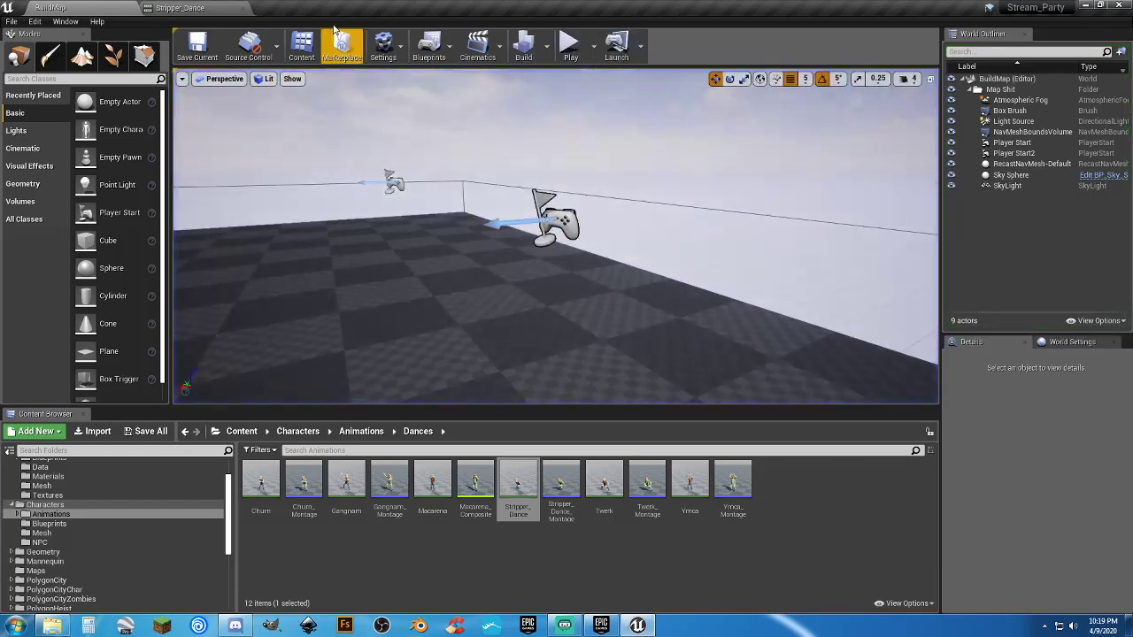
Step: Open the Churn animation, move its Root bone slightly downward at frame 0, key and apply the offset, and save
left_click(197, 9)
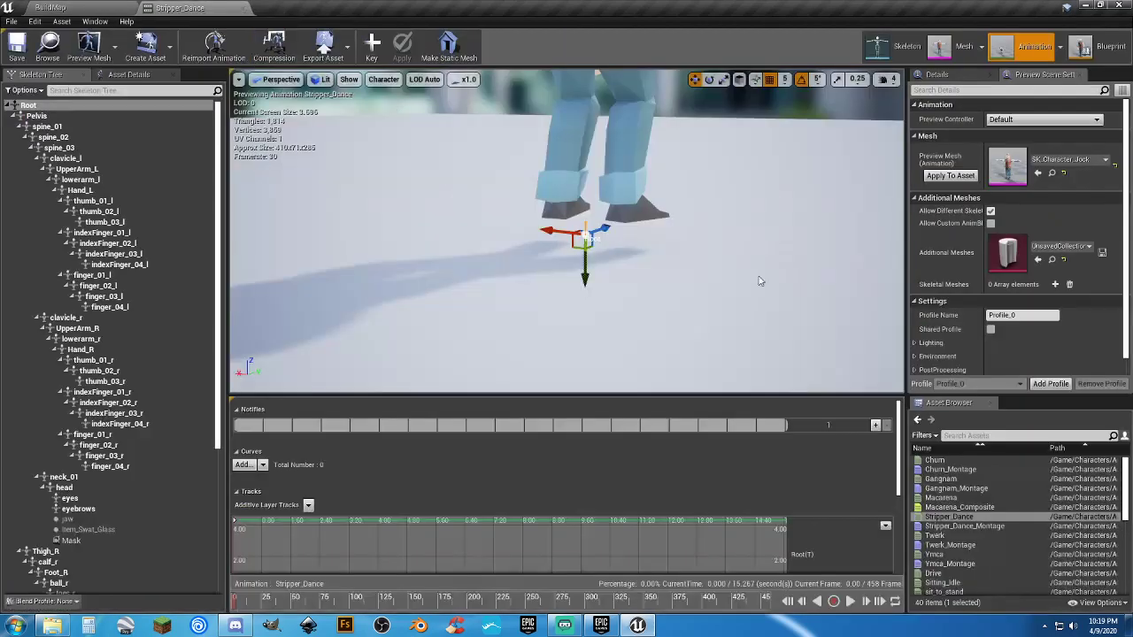
left_click(939, 461)
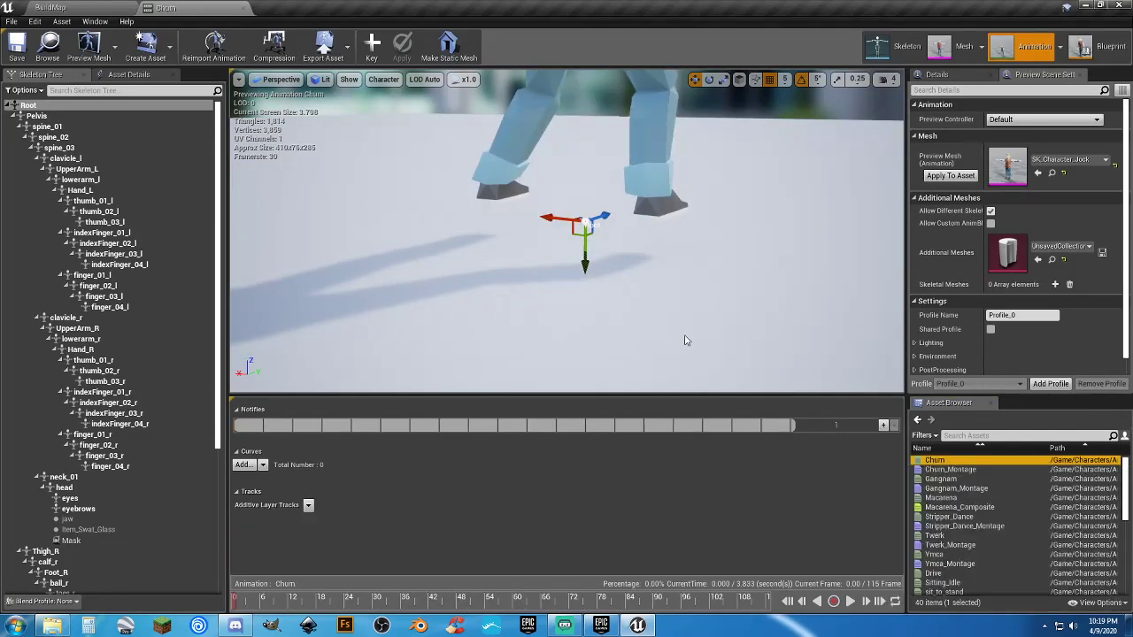
left_click_drag(584, 265, 586, 283)
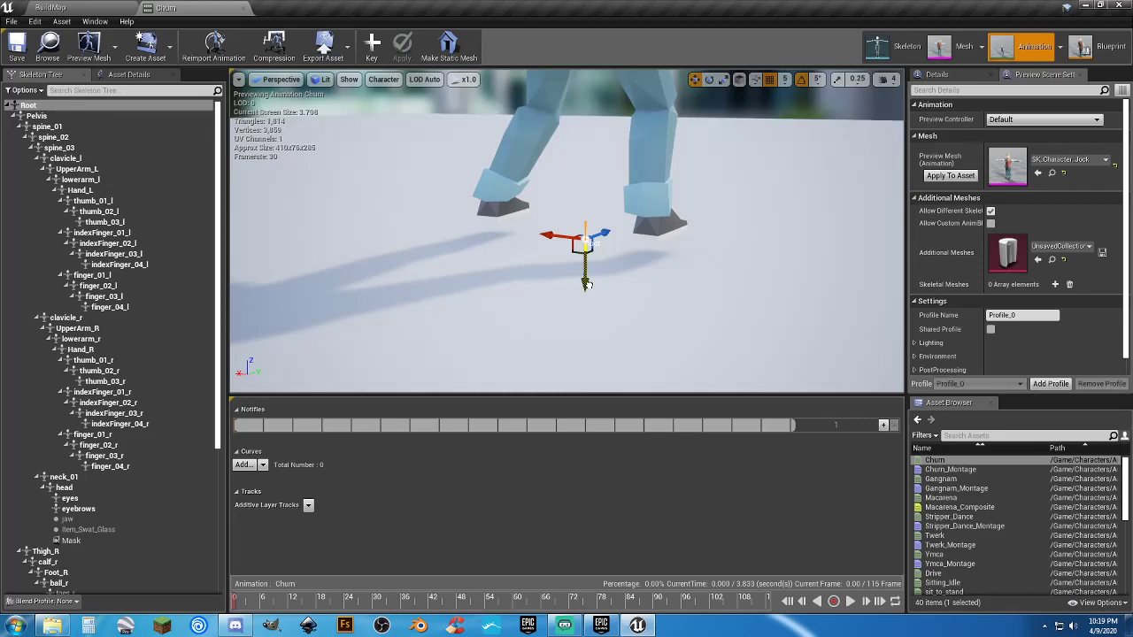
left_click(372, 44)
left_click(17, 44)
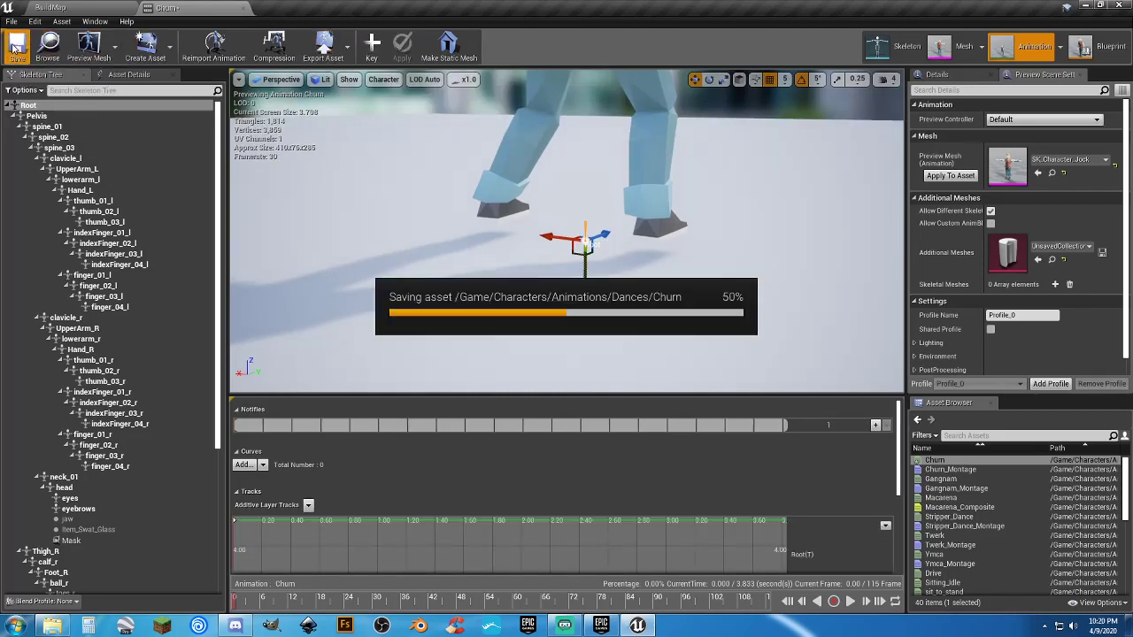
Step: Open the Gangnam animation, lower its Root bone slightly at frame 0, key and apply the change, and save
left_click(952, 480)
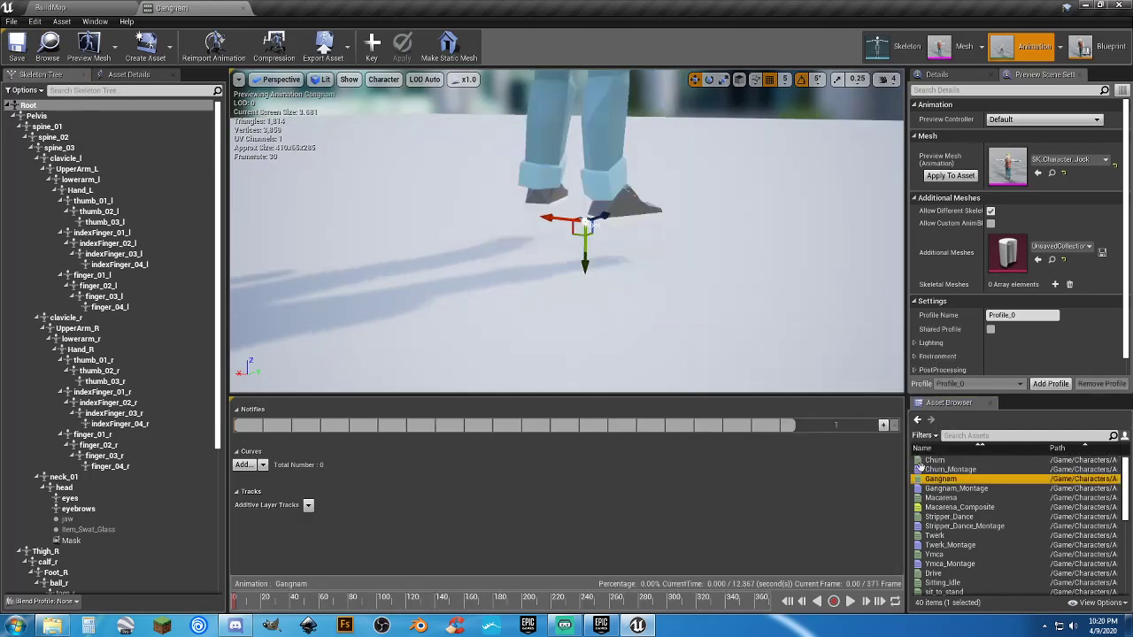
left_click_drag(583, 265, 583, 281)
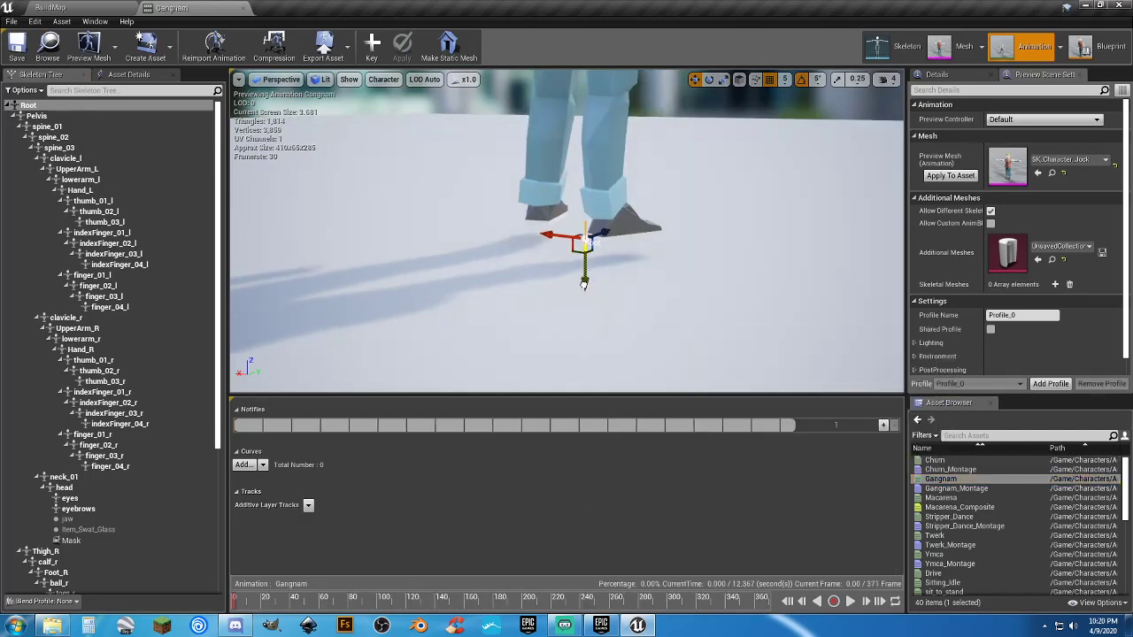
left_click(371, 45)
left_click(404, 48)
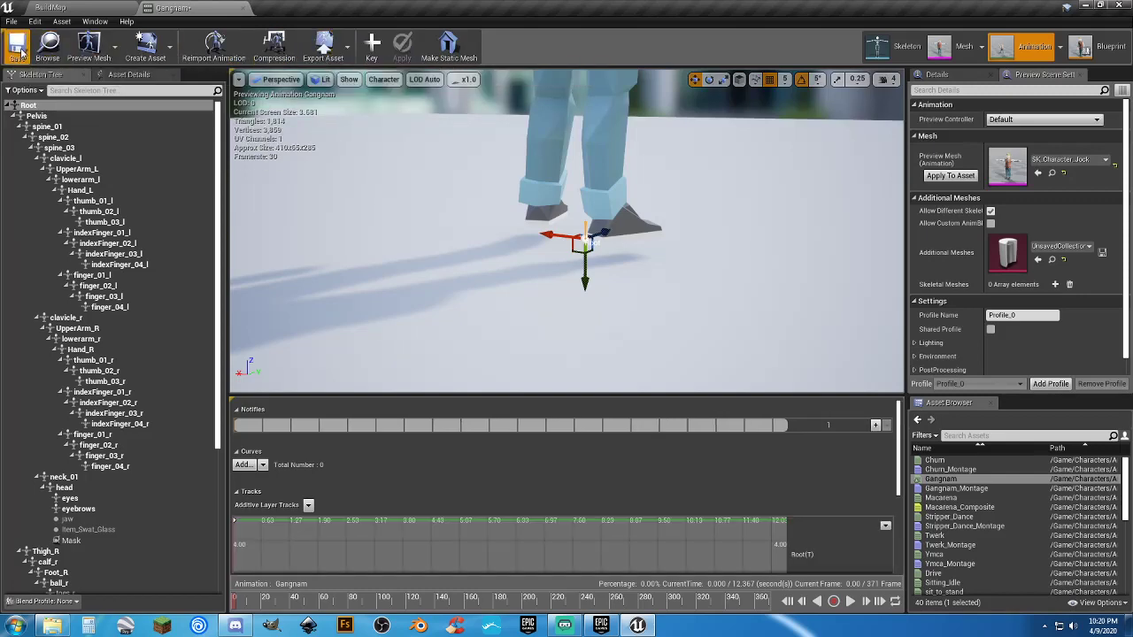
Step: Lower the Root bone slightly at frame 0 of the Macarena animation, key and apply the offset, and save
left_click(943, 498)
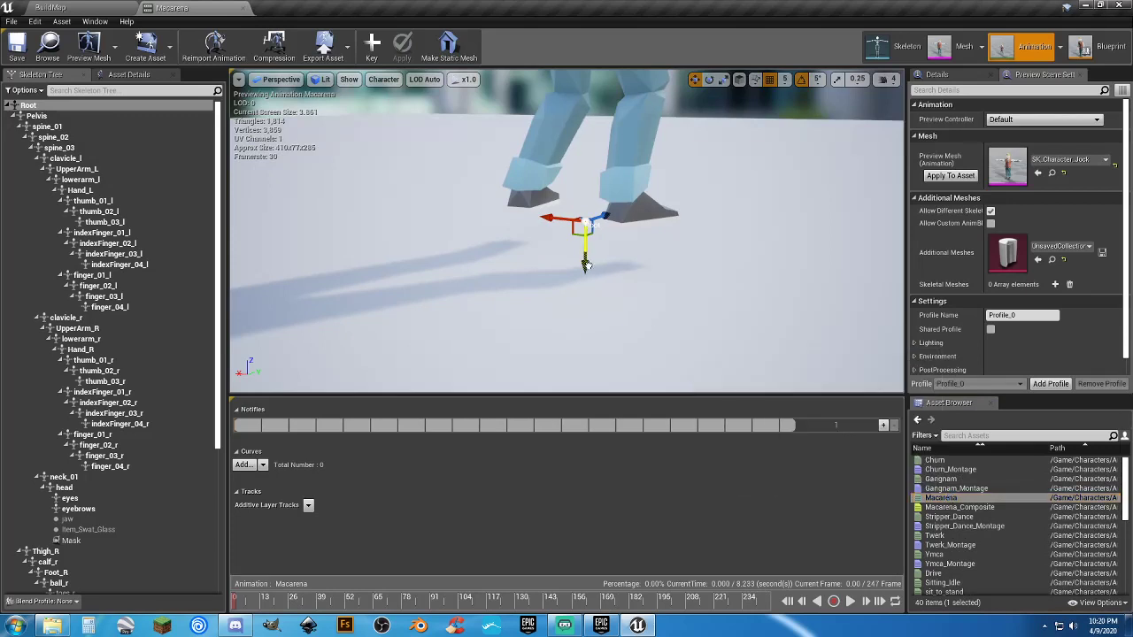
left_click_drag(587, 264, 590, 281)
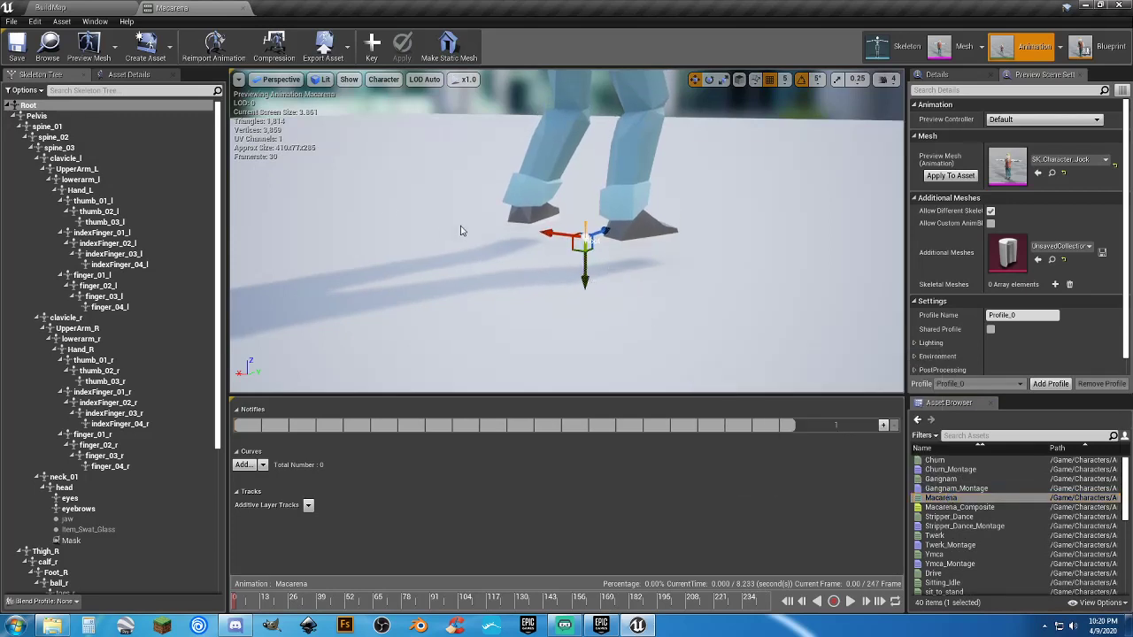
left_click(371, 44)
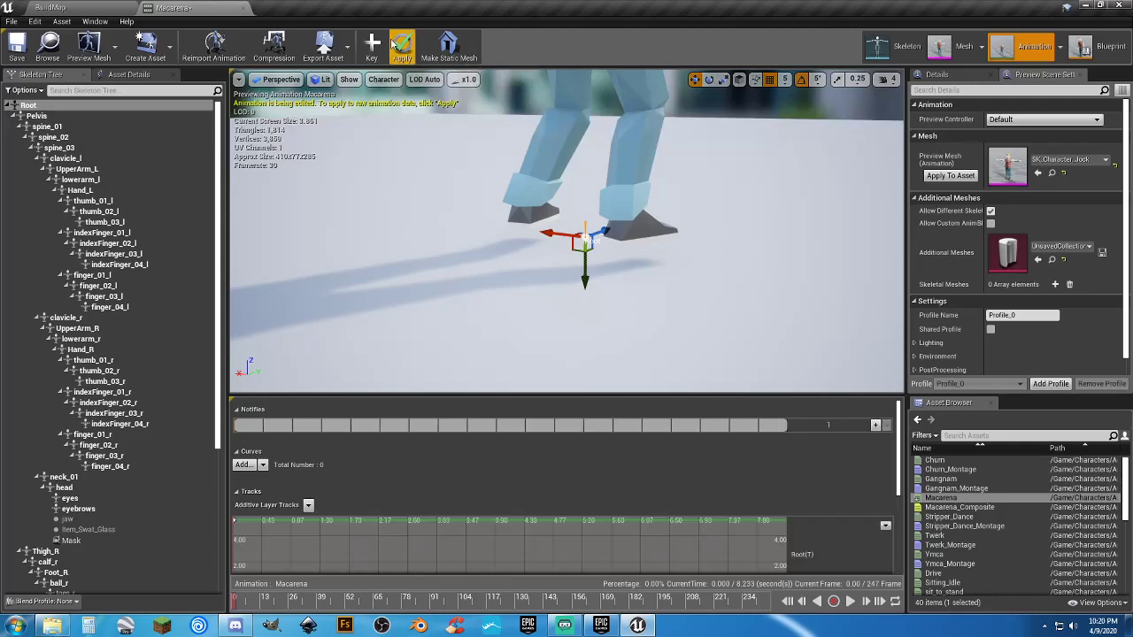
left_click(398, 46)
left_click(17, 44)
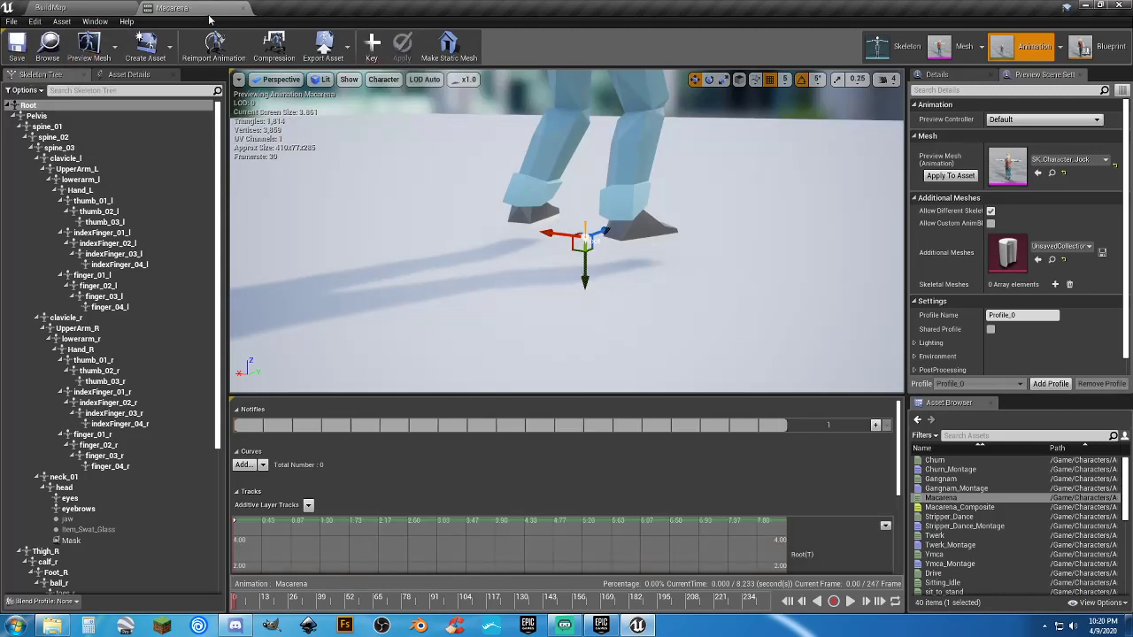
Step: Open the Twerk animation, shift its Root bone slightly down at frame 0, key and apply it, and save
left_click(934, 536)
left_click_drag(585, 264, 586, 278)
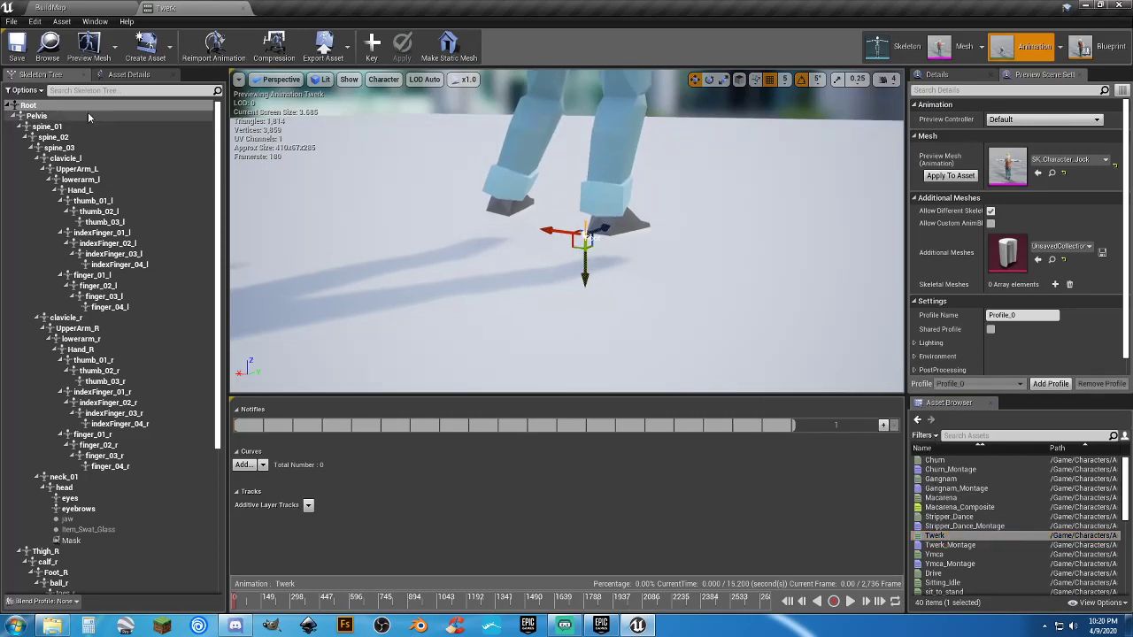
left_click(373, 55)
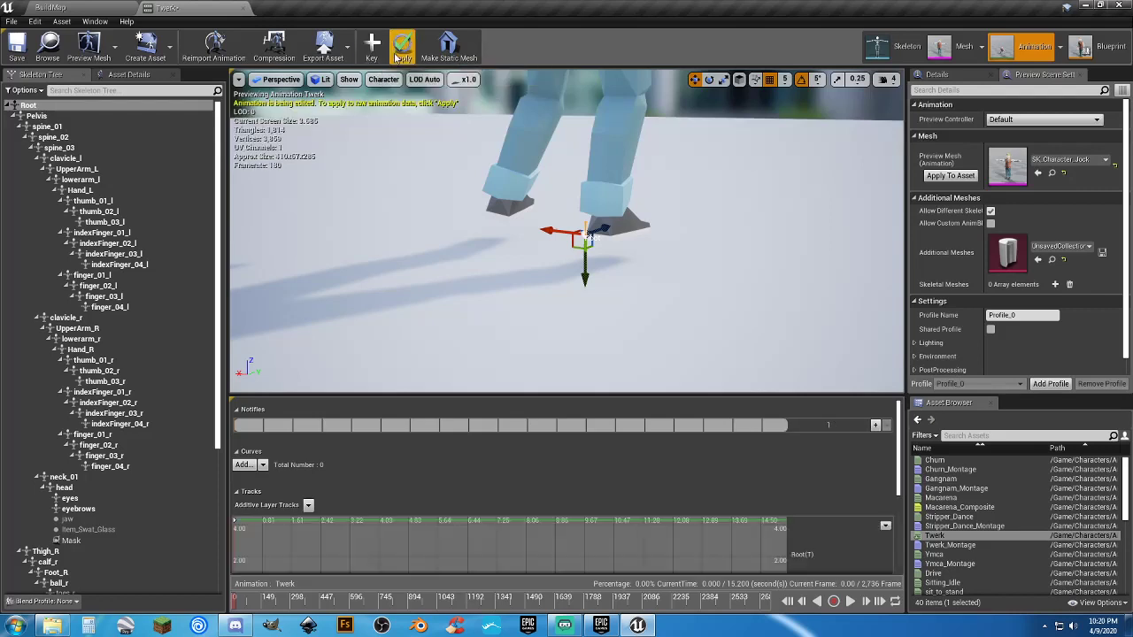
left_click(17, 49)
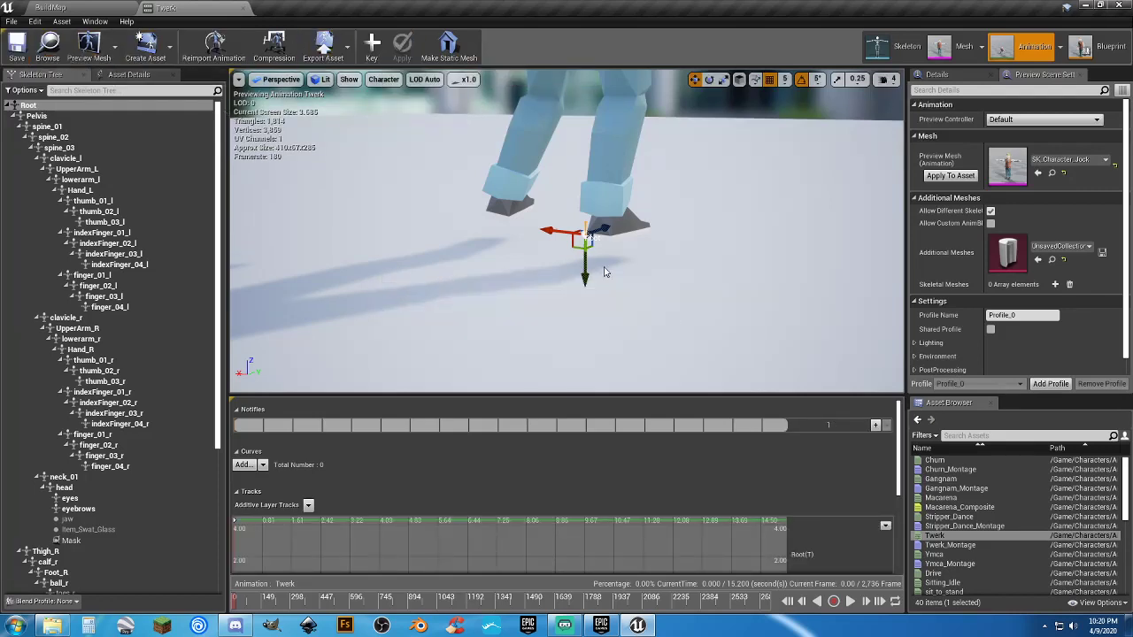
Step: Lower the Root bone slightly at frame 0 of the Ymca animation, key, apply and save it, and close the animation editor
double_click(934, 554)
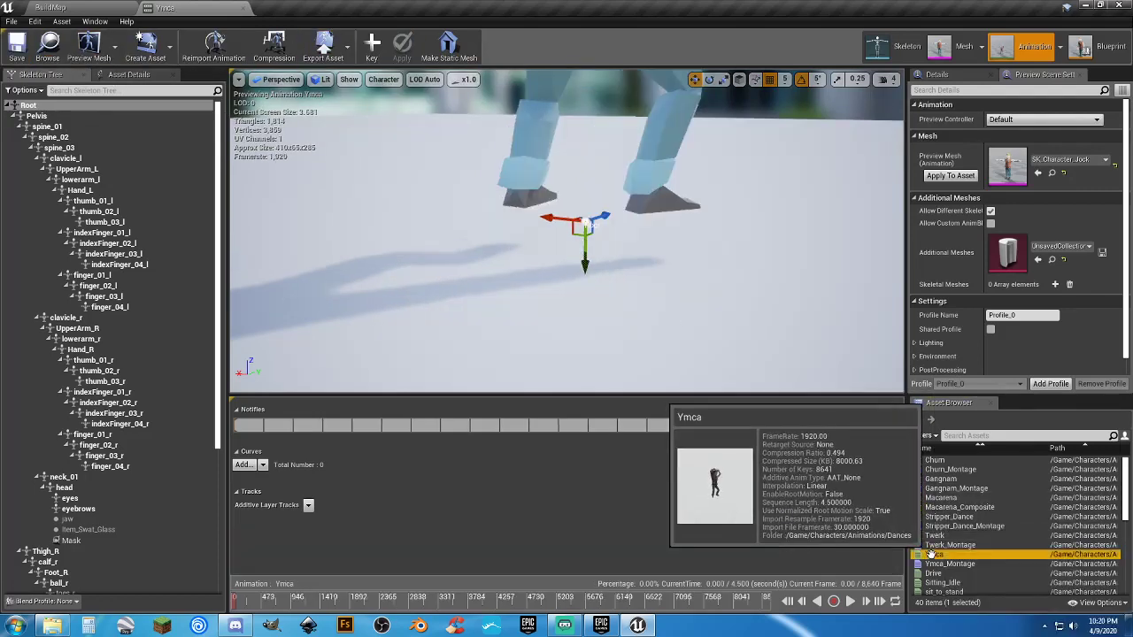
left_click_drag(585, 264, 584, 280)
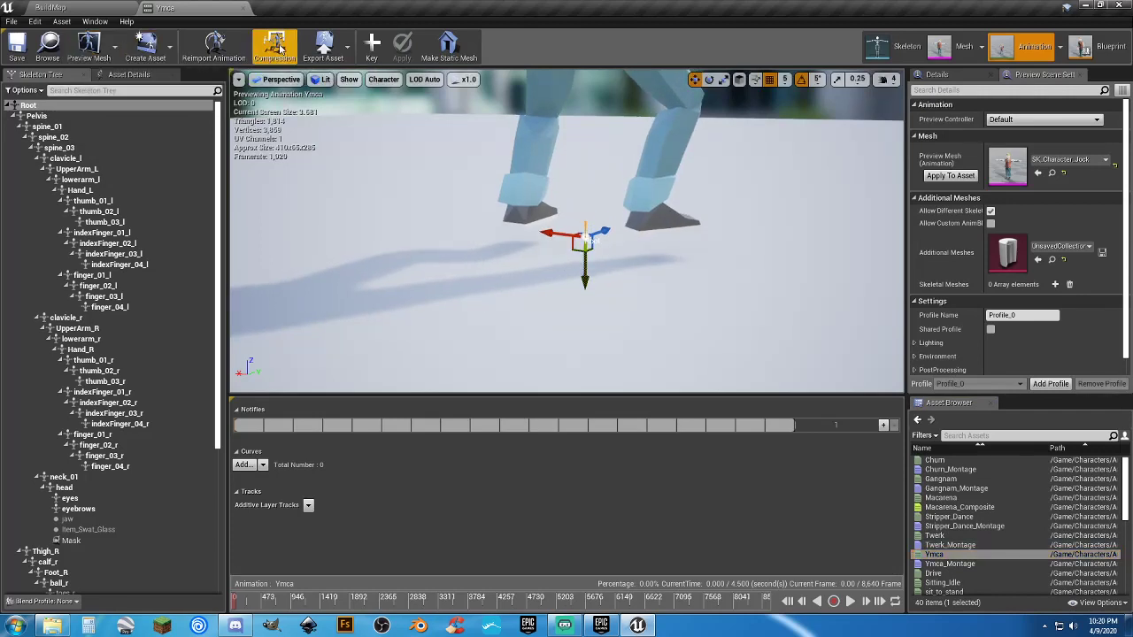
left_click(373, 46)
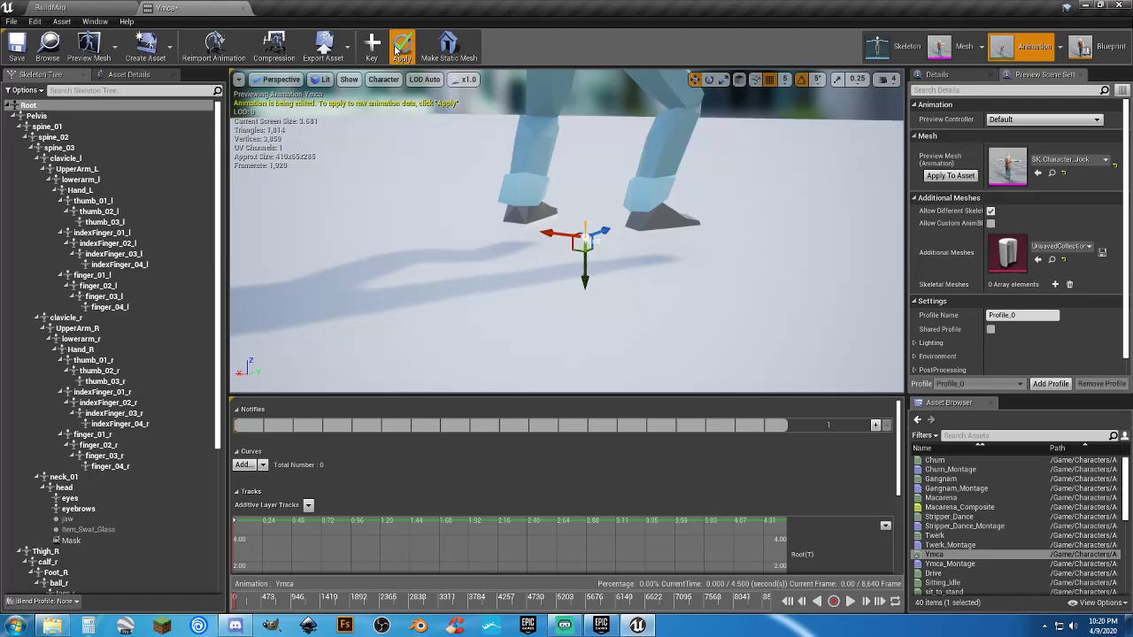
left_click(17, 44)
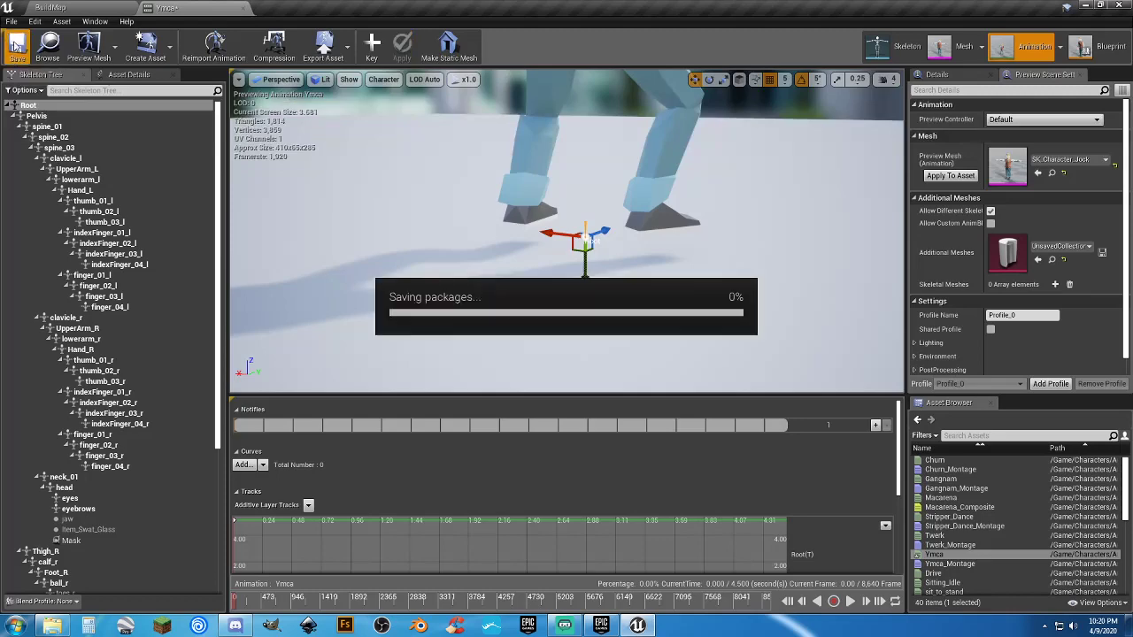
left_click(244, 8)
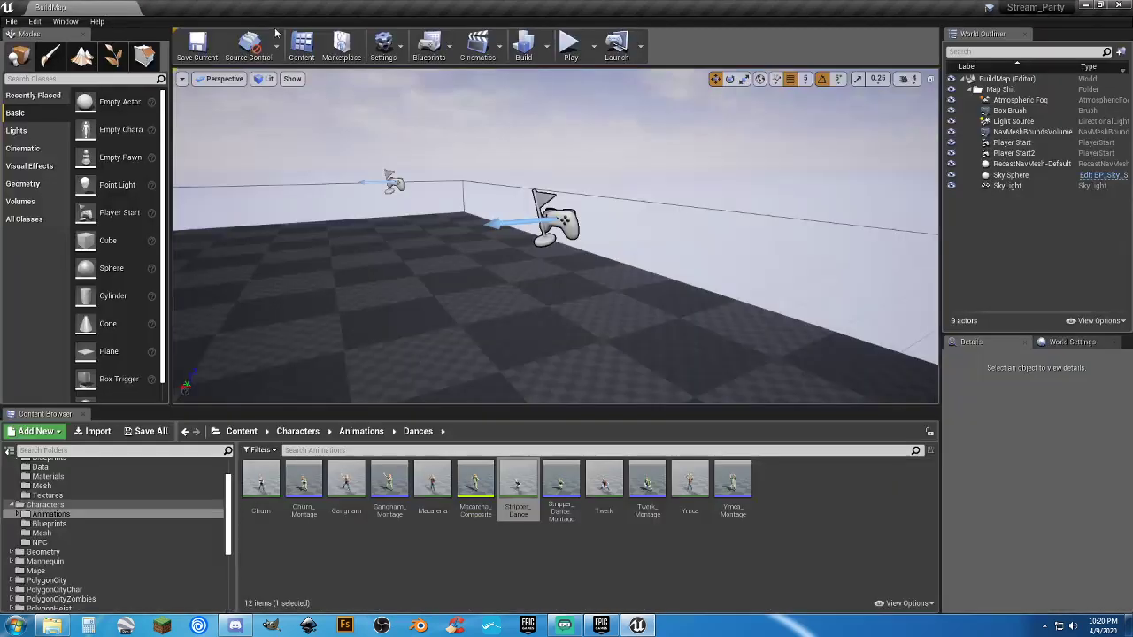
Step: Play BuildMap, walk the character forward and start its dance to check the foot contact
left_click(563, 44)
key("w")
key("1")
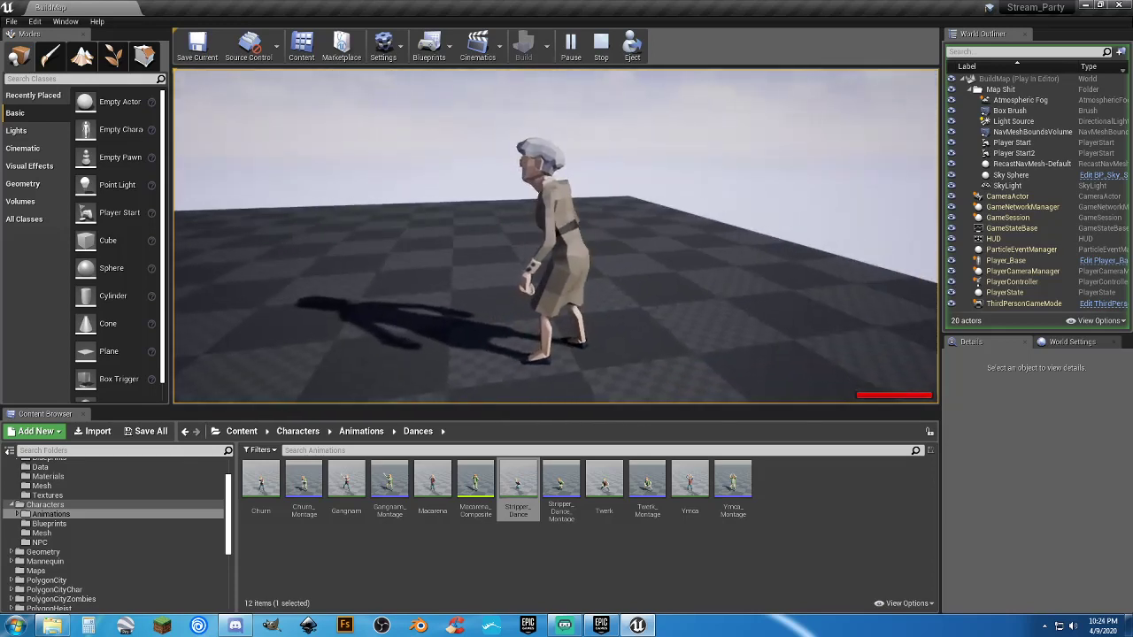
Step: Bring up the in-game phone, change the character's dance to Twerk, and return to the phone's home screen
key("p")
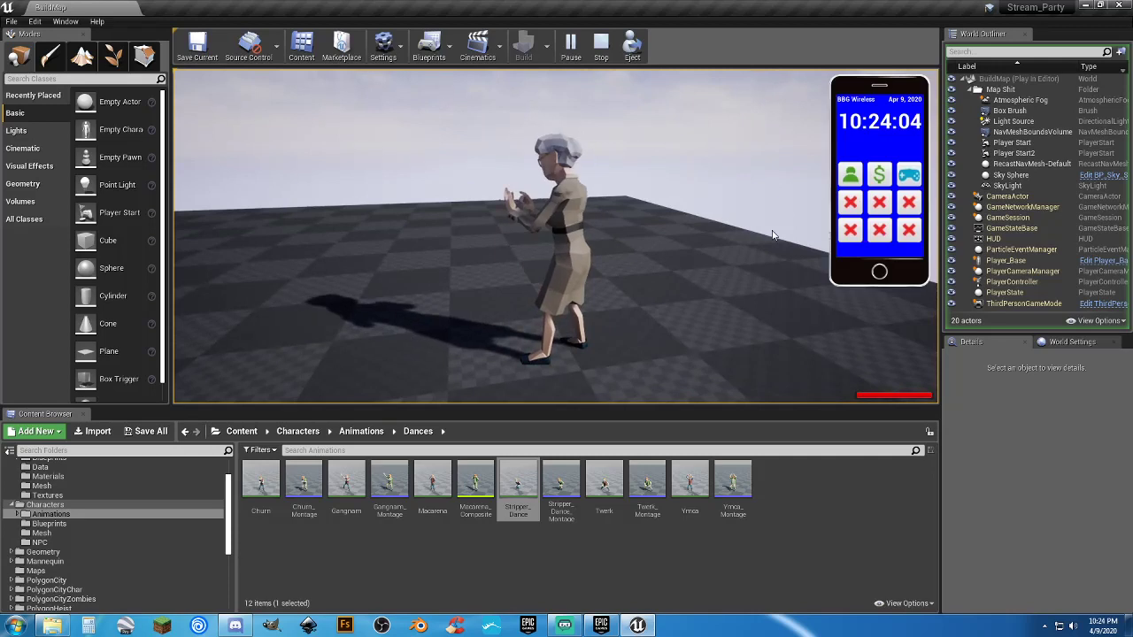
left_click(848, 168)
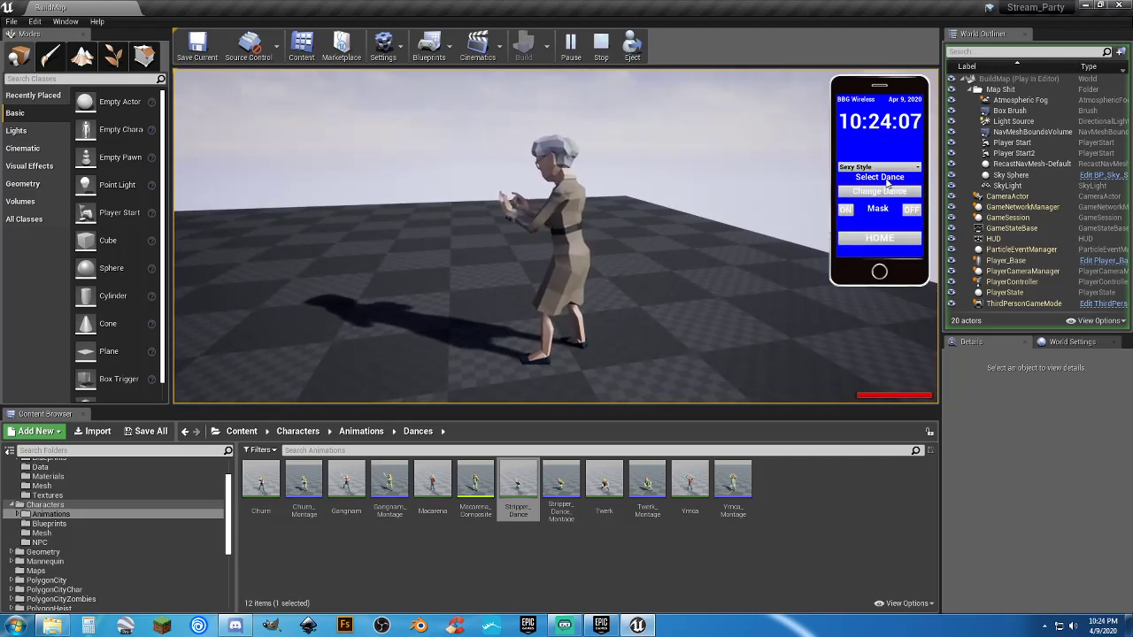
left_click(889, 169)
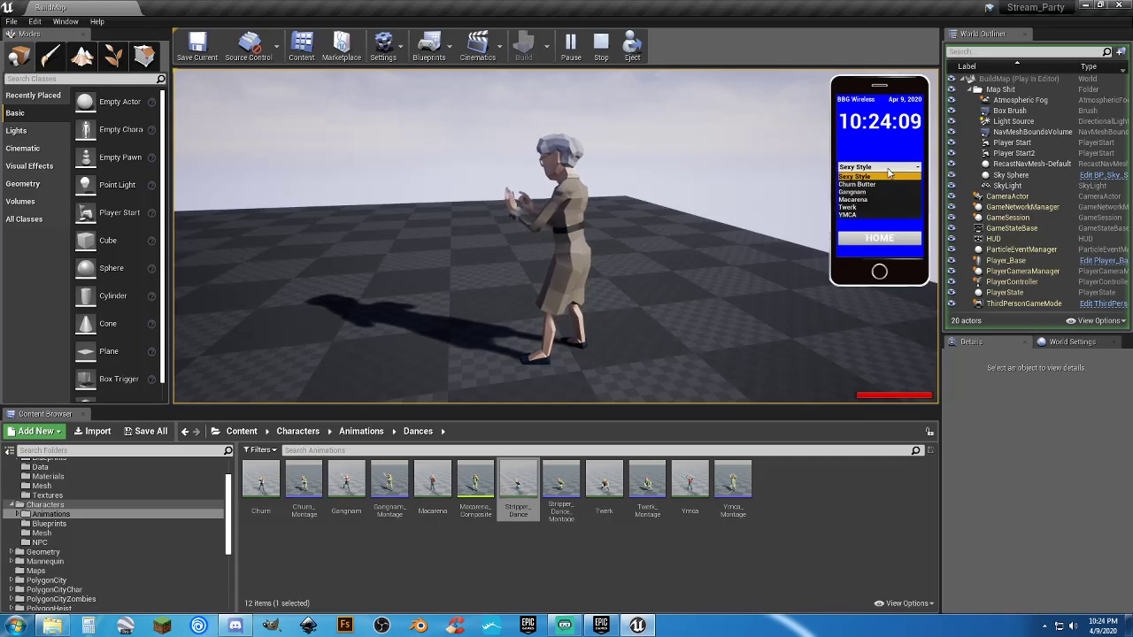
left_click(858, 208)
left_click(863, 189)
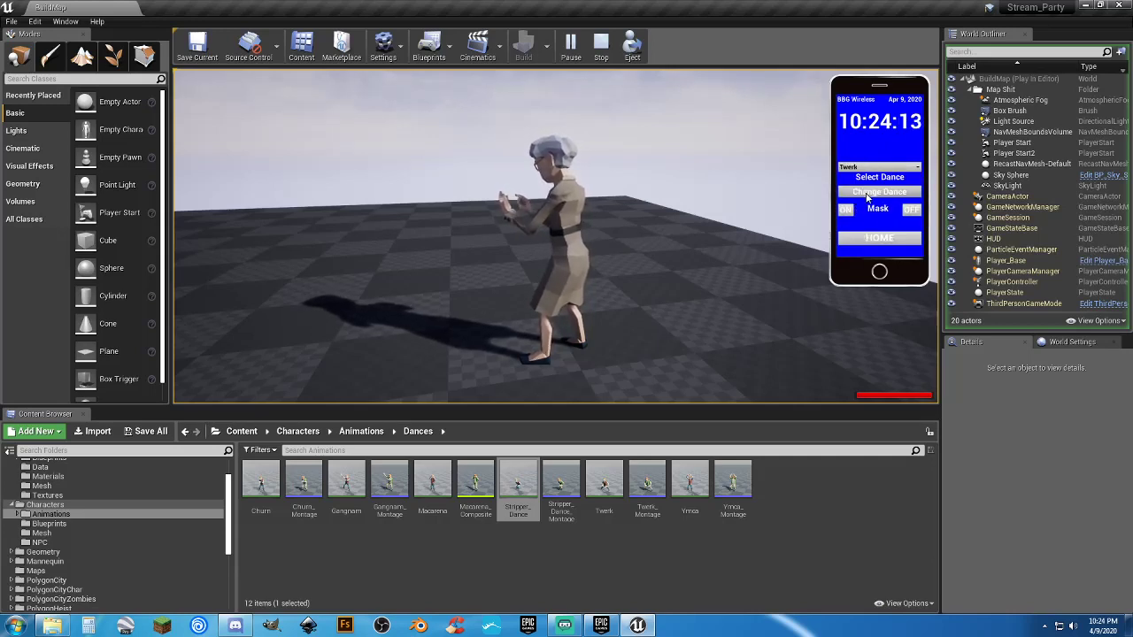
left_click(879, 237)
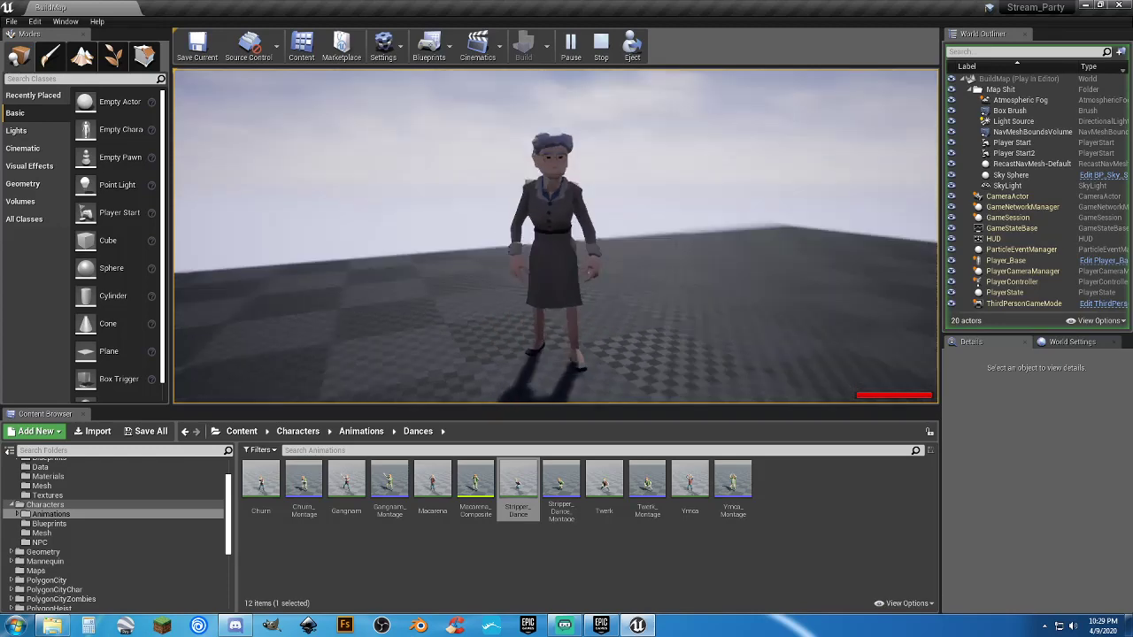
Step: Run the character around the BuildMap floor in several directions to check how it moves and stands
key("w")
key("d")
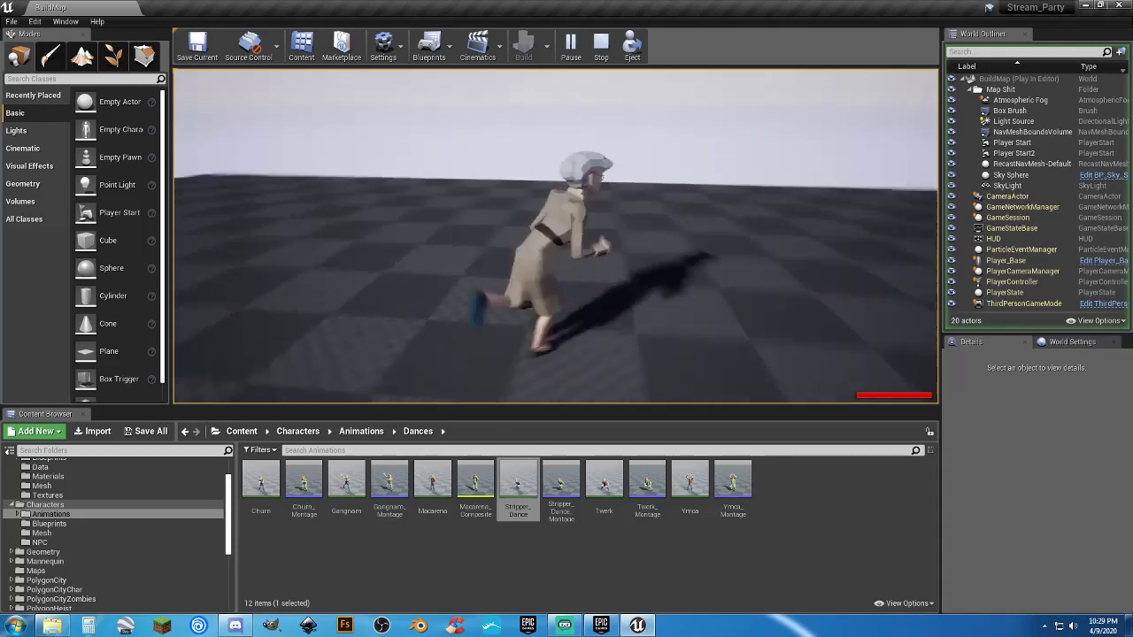
key("a")
key("s")
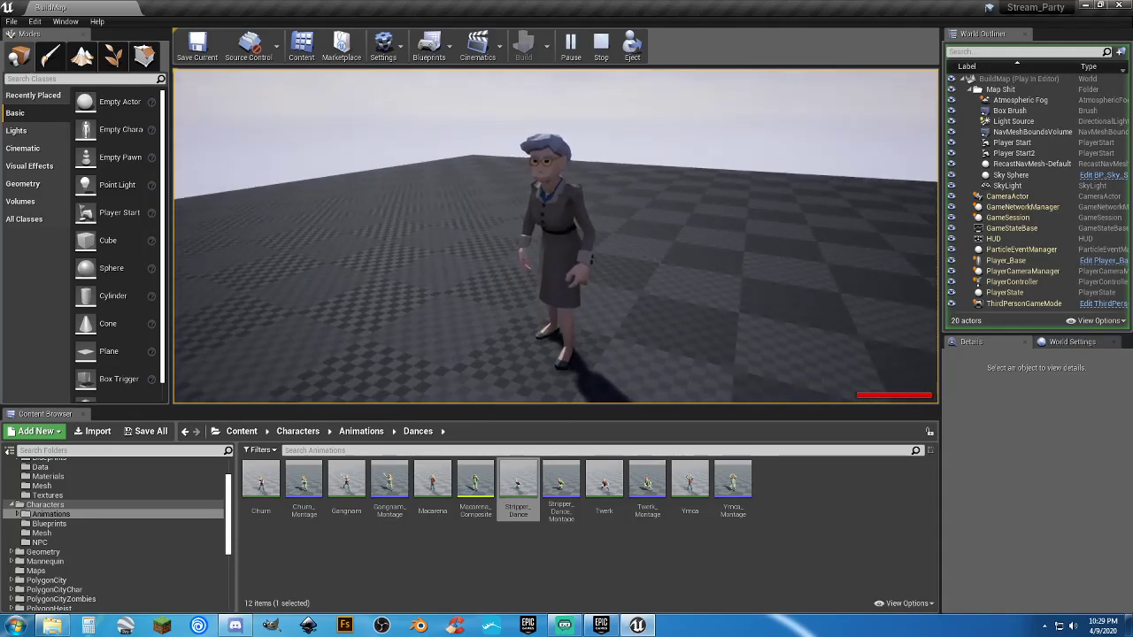
Step: Perform the Twerk dance with the character to check its foot contact, and run it around the floor
key("2")
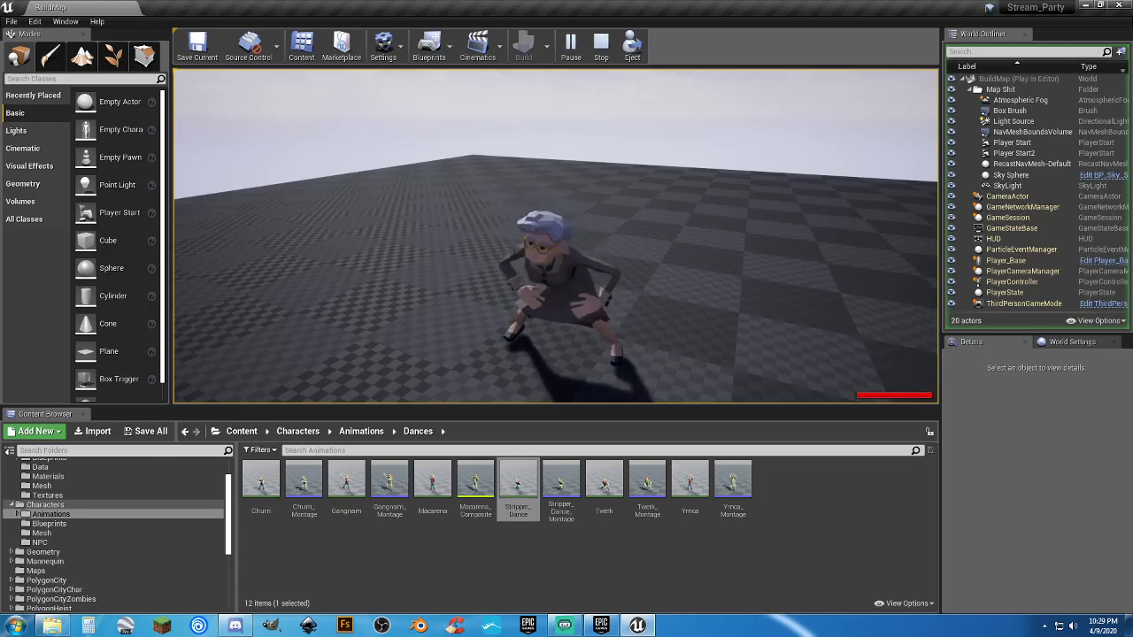
key("a")
key("w")
key("d")
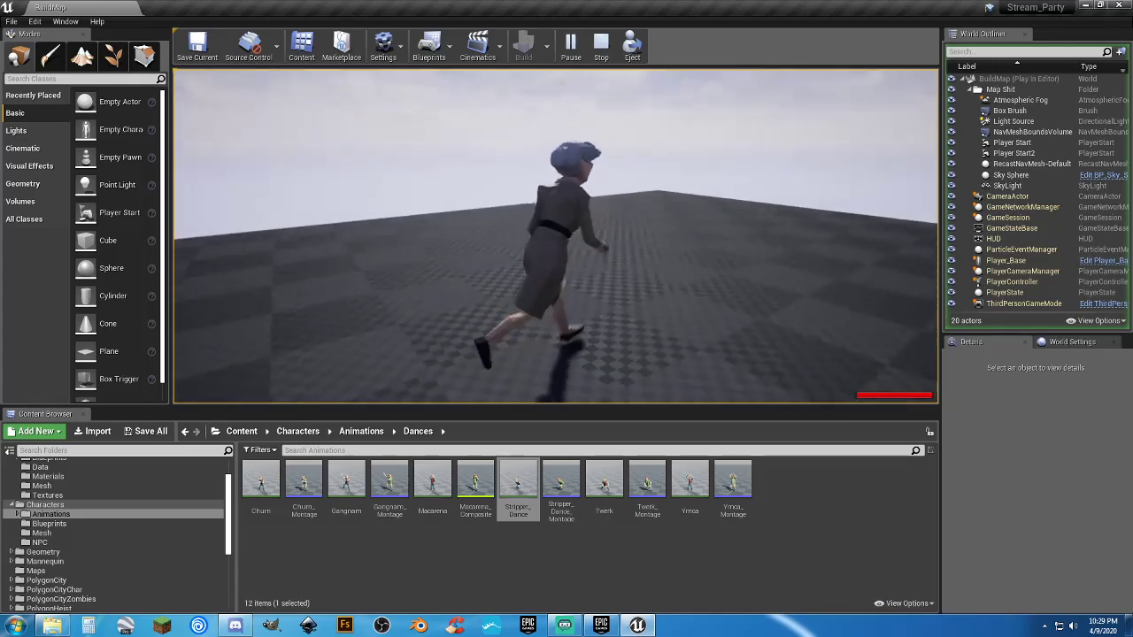
key("s")
key("a")
key("s")
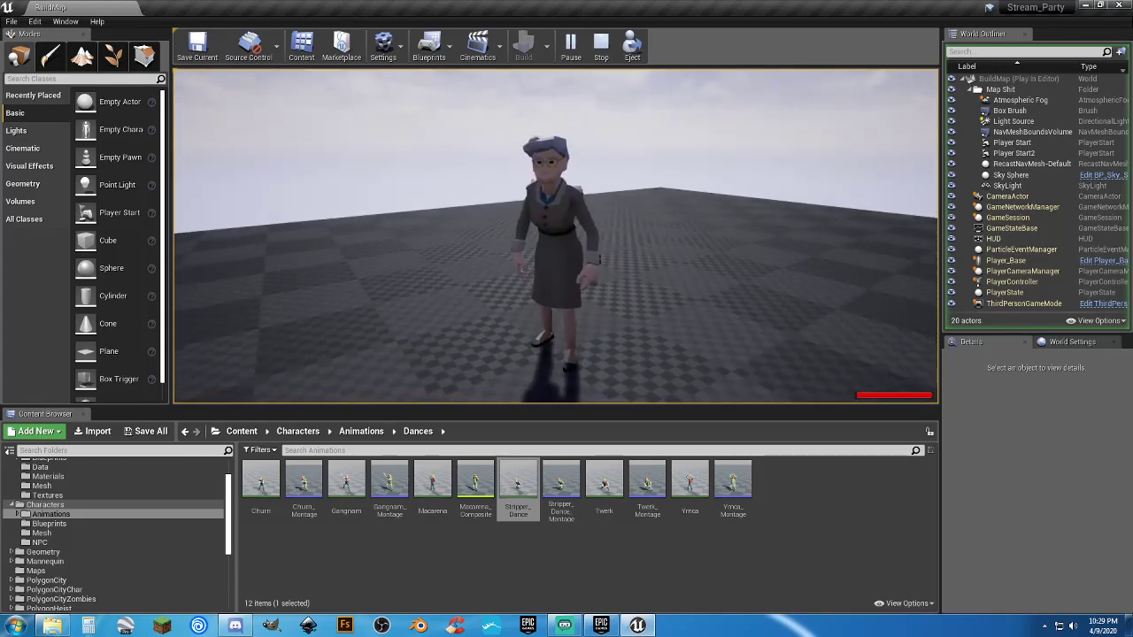
key("a")
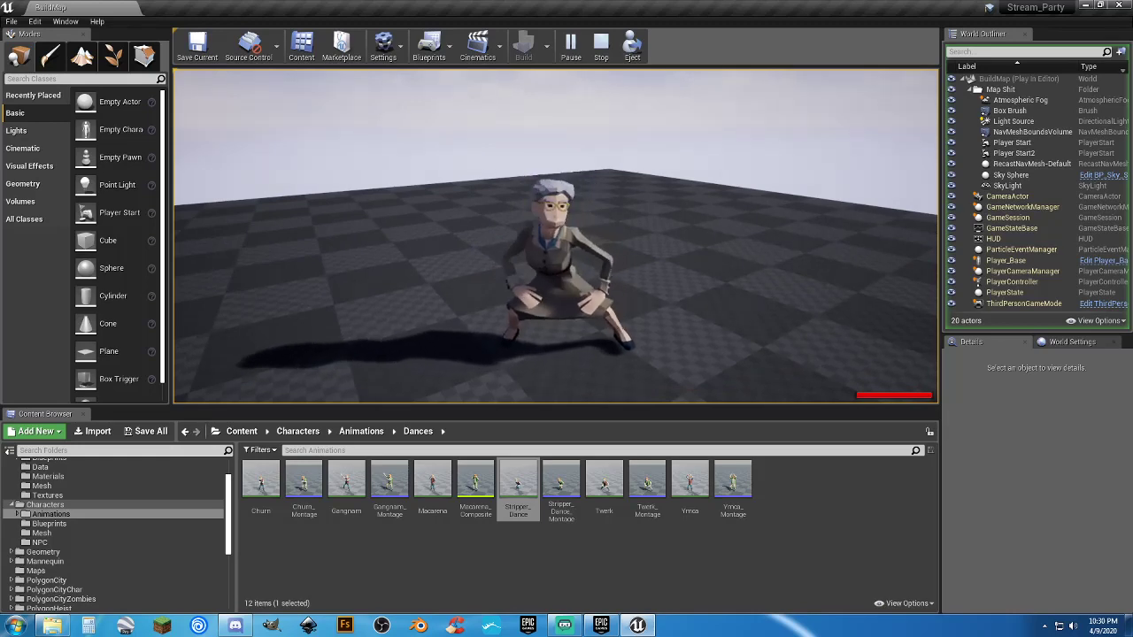
Step: Run the character across the BuildMap floor to another spot and trigger its other dance move
key("w")
key("a")
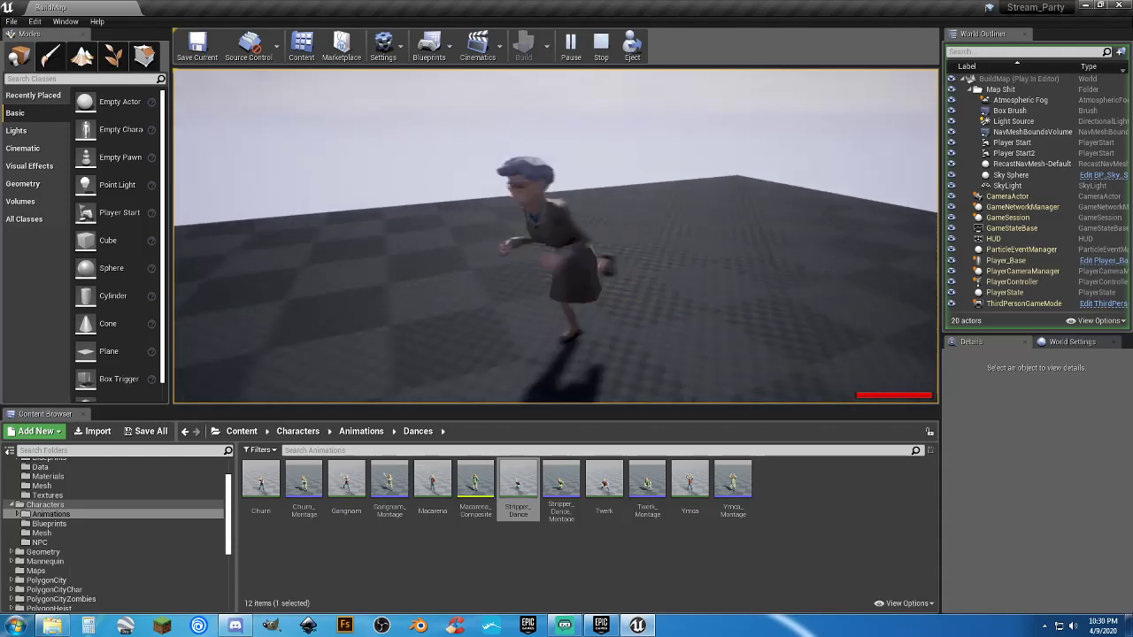
key("s")
key("s")
key("d")
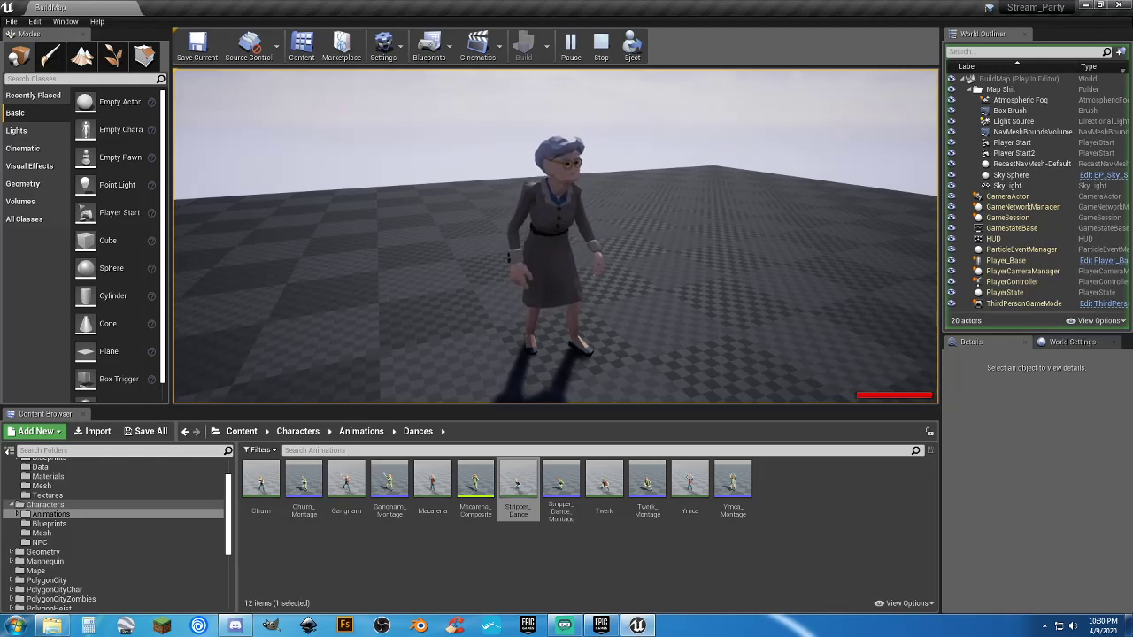
key("d")
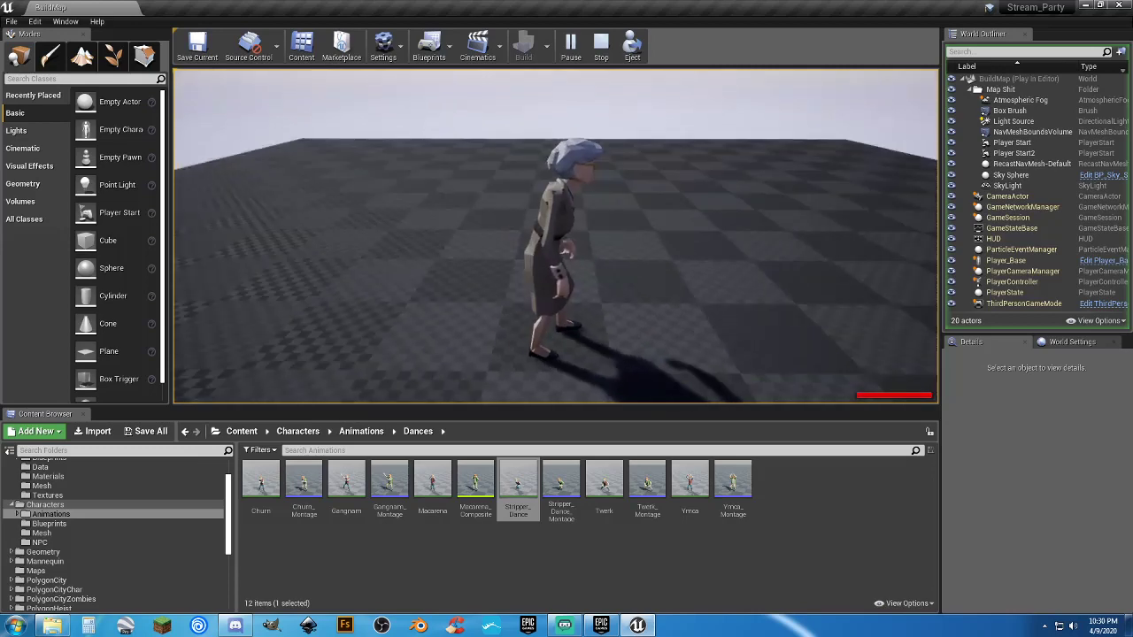
key("1")
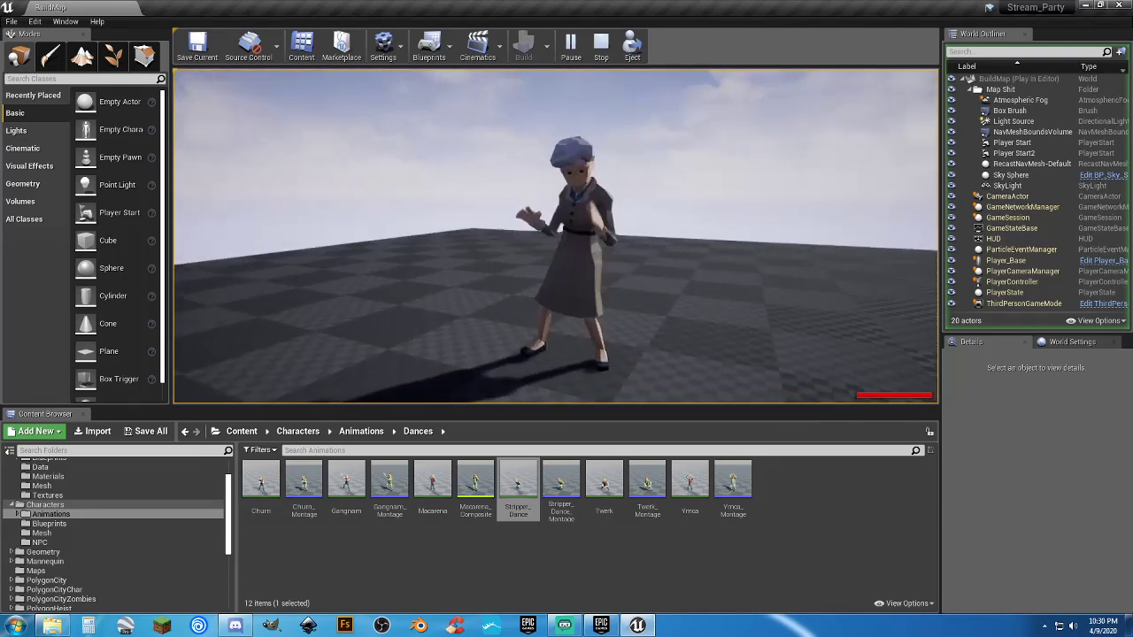
Step: Bring up the in-game phone, change the character's dance to YMCA, and return to the phone's home screen
key("p")
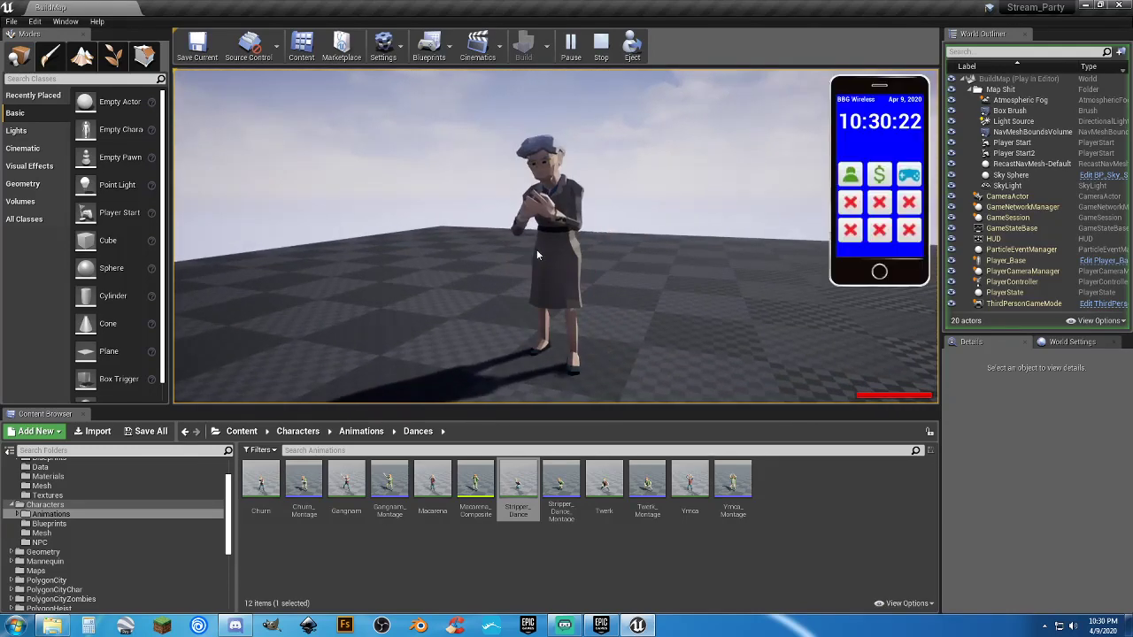
left_click(881, 177)
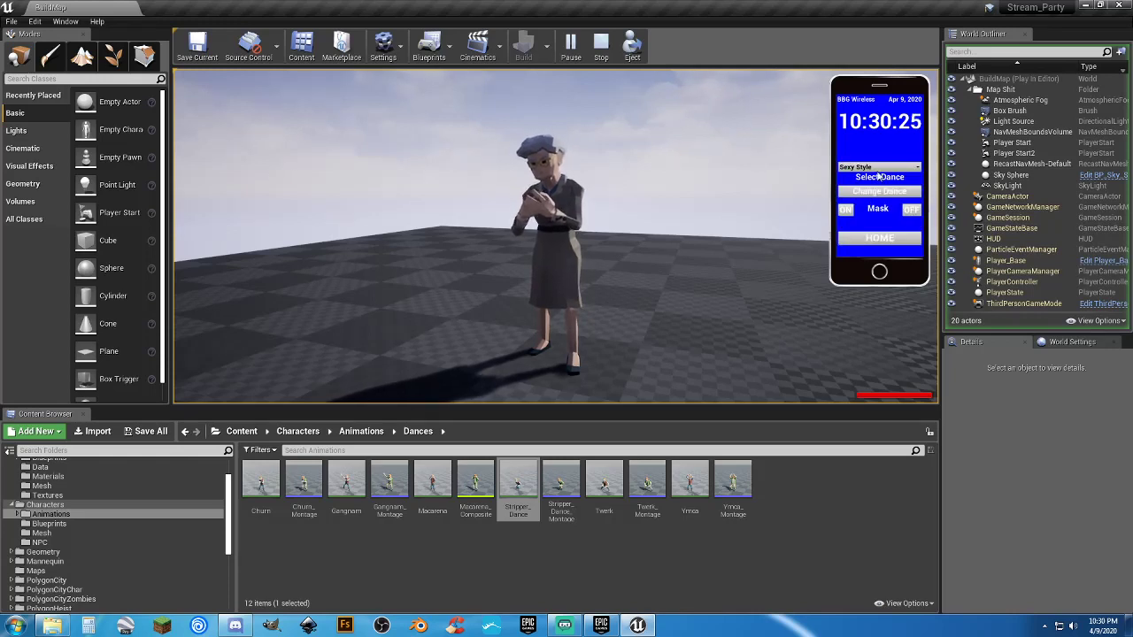
left_click(876, 167)
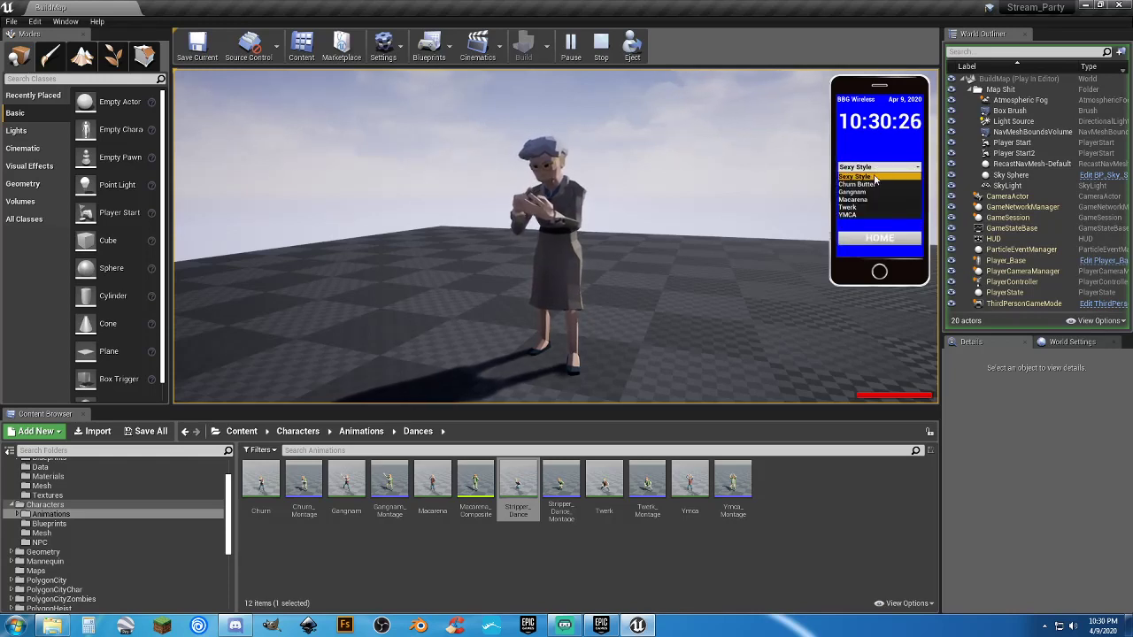
left_click(849, 214)
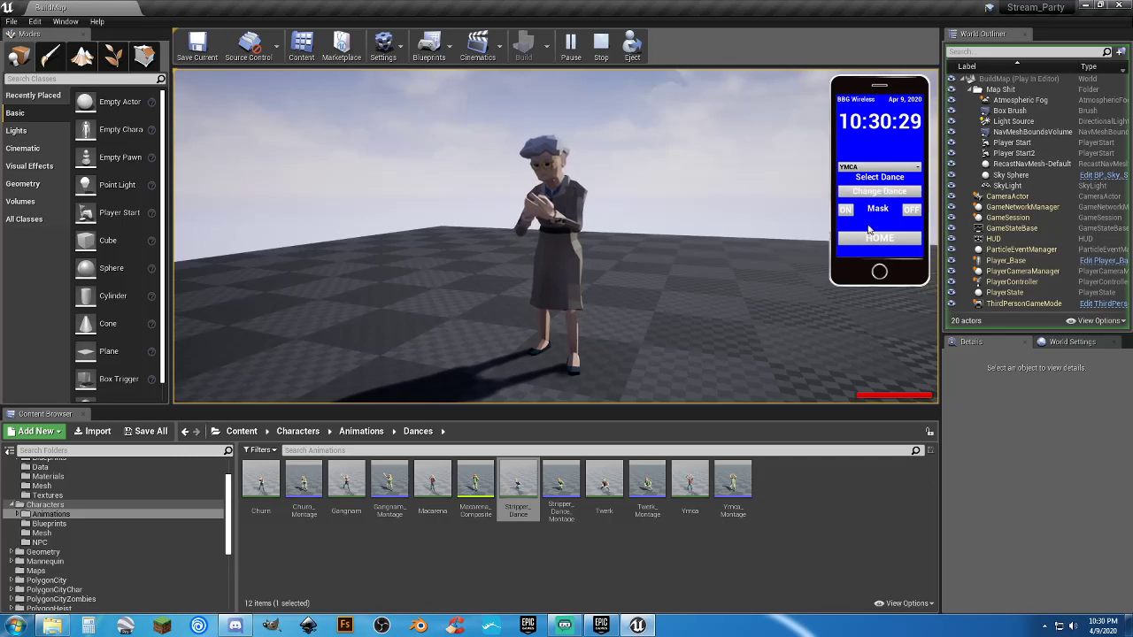
left_click(876, 237)
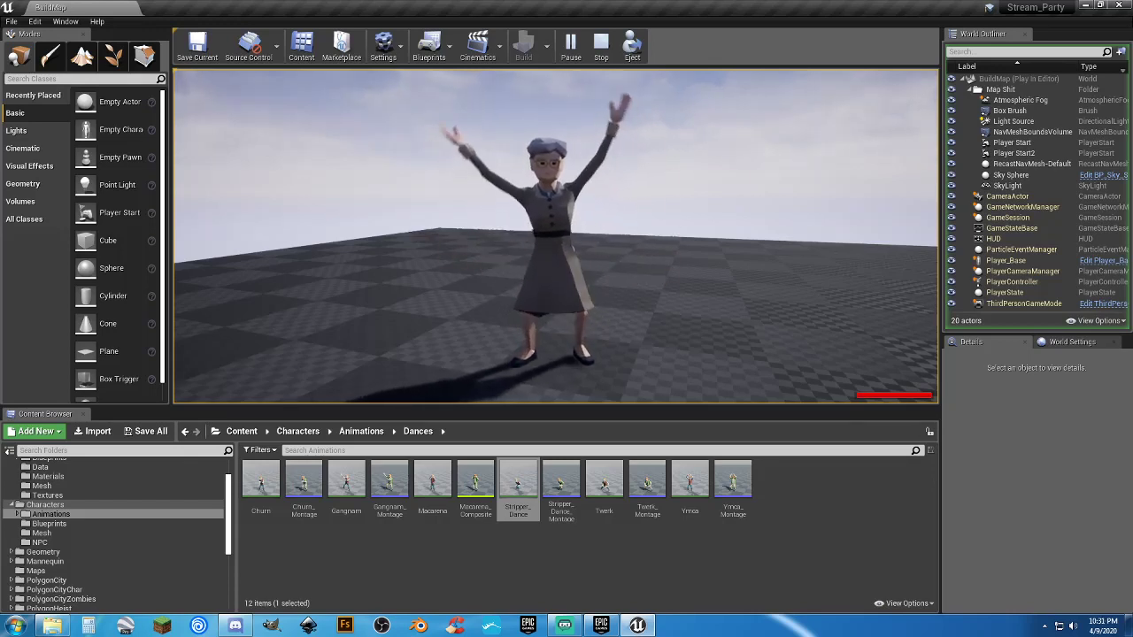
Step: Run the character back and forth in several directions to check its movement following the YMCA dance
key("w")
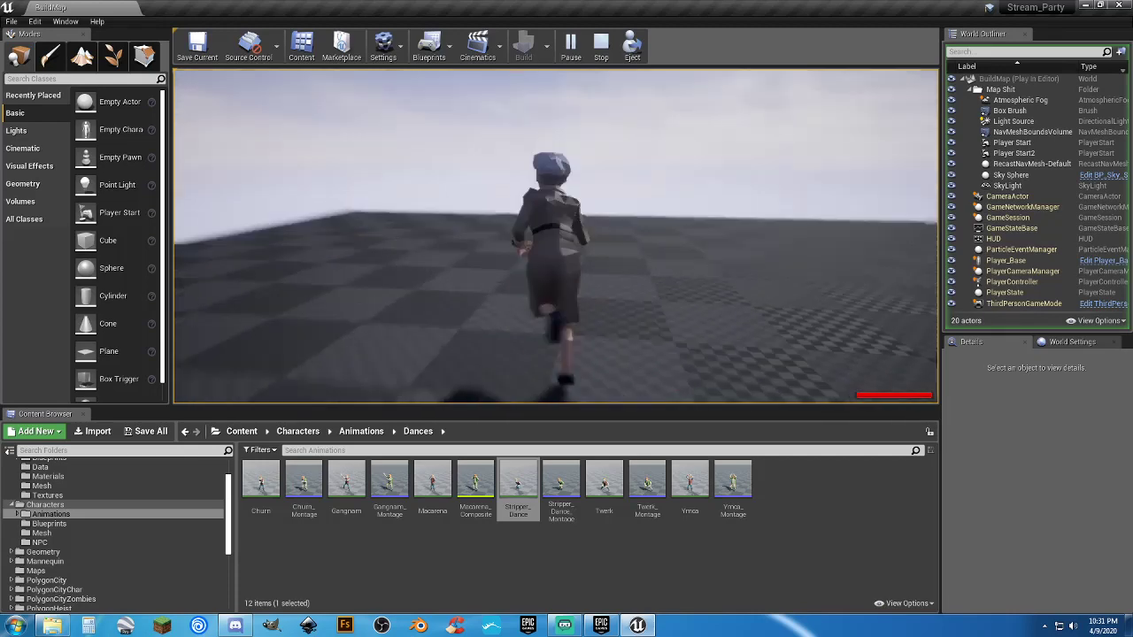
key("d")
key("s")
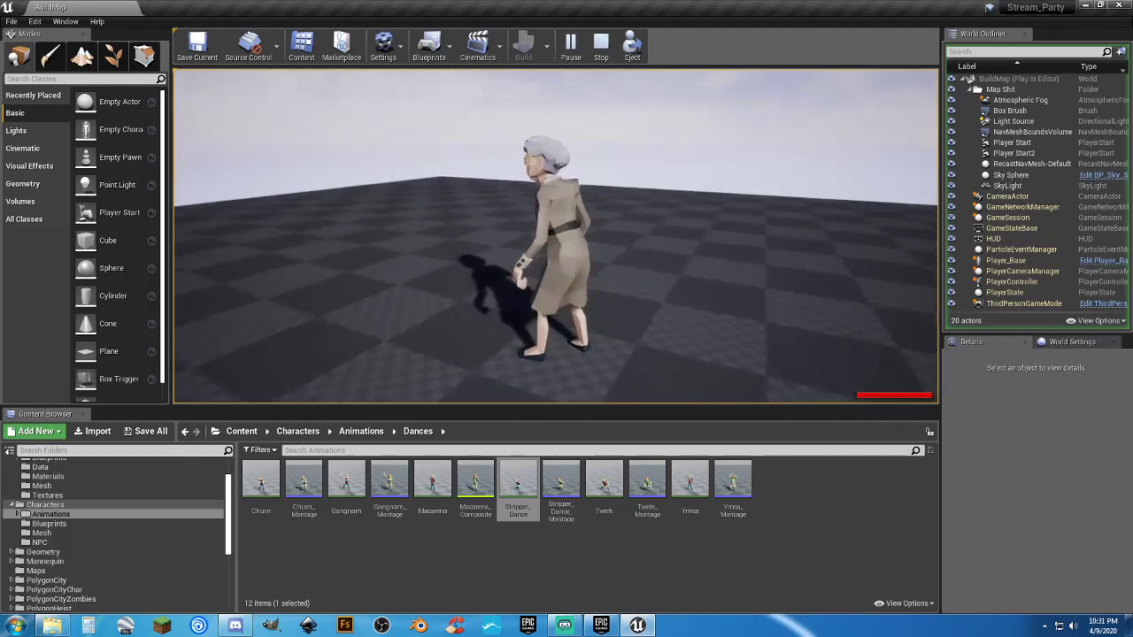
key("w")
key("a")
key("s")
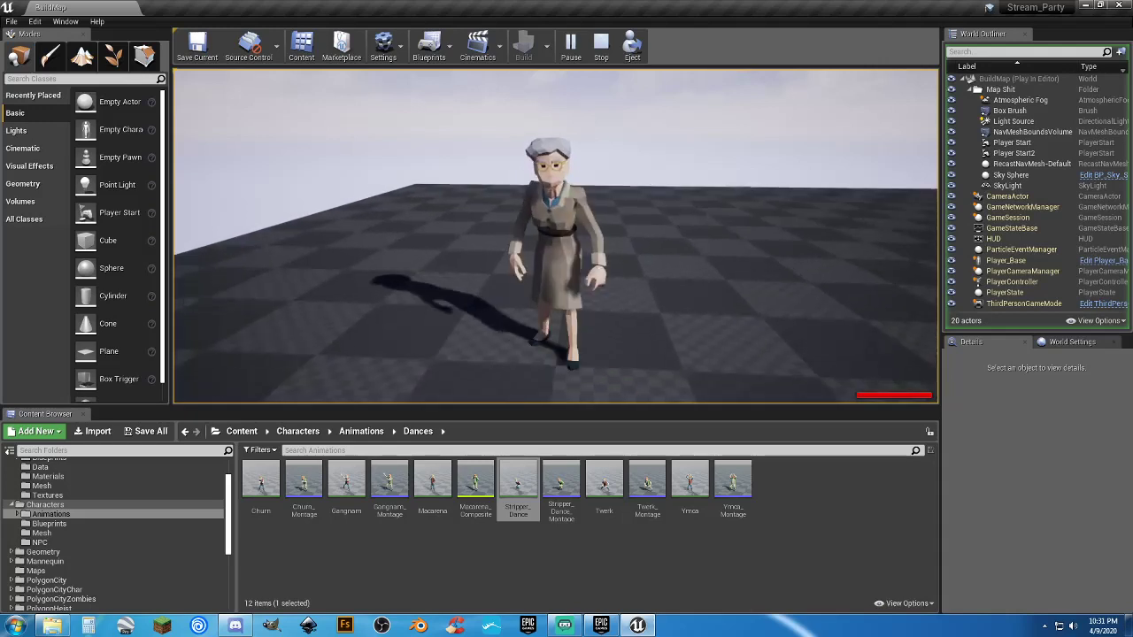
key("d")
key("a")
key("s")
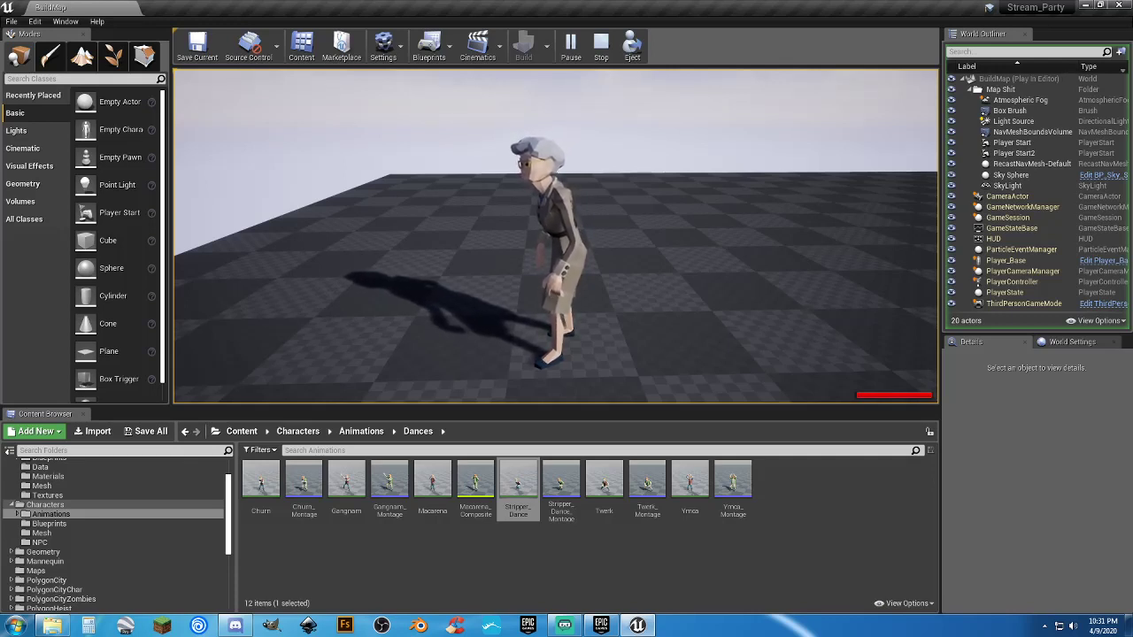
Step: Toggle the in-game phone, orbit the camera around the character holding it, and switch to first-person view
key("Tab")
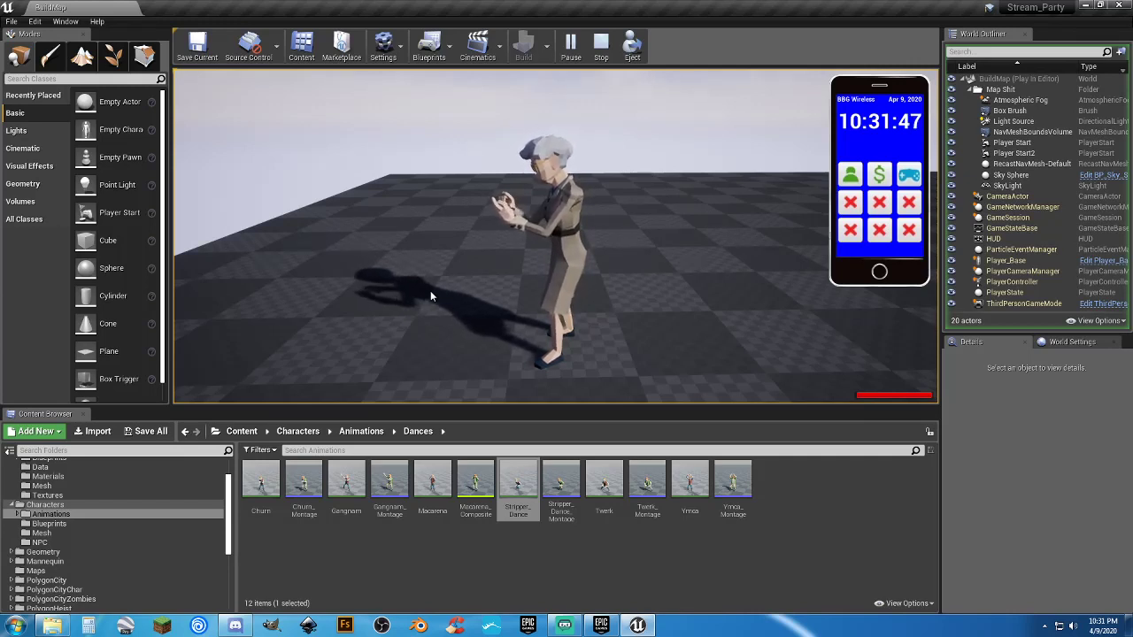
key("Tab")
key("Tab")
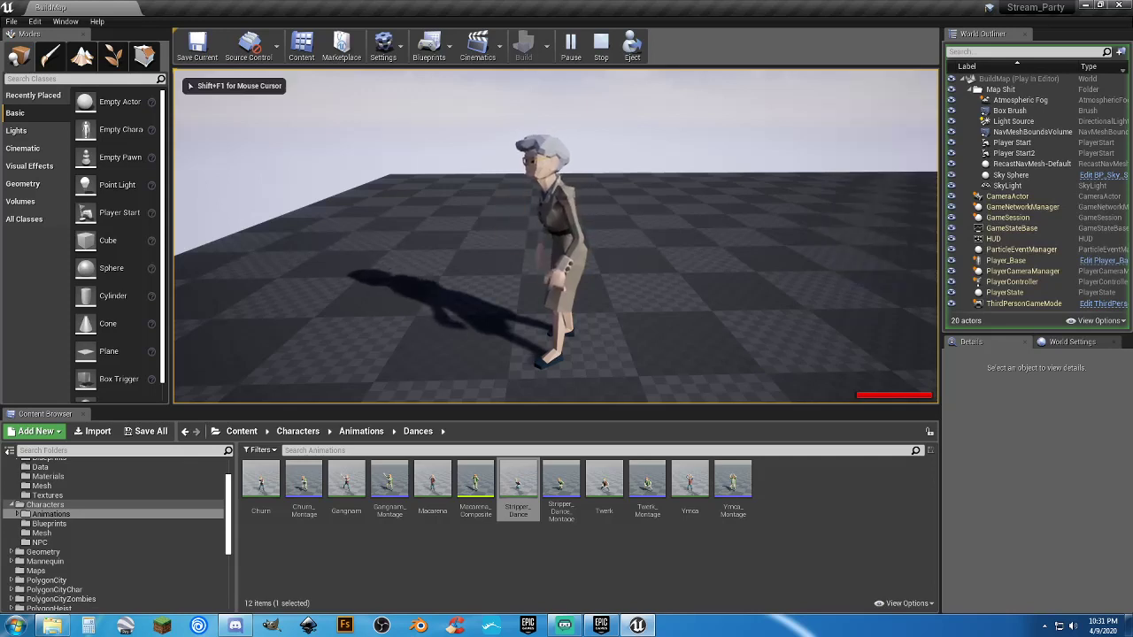
left_click(619, 296)
left_click_drag(619, 296, 605, 299)
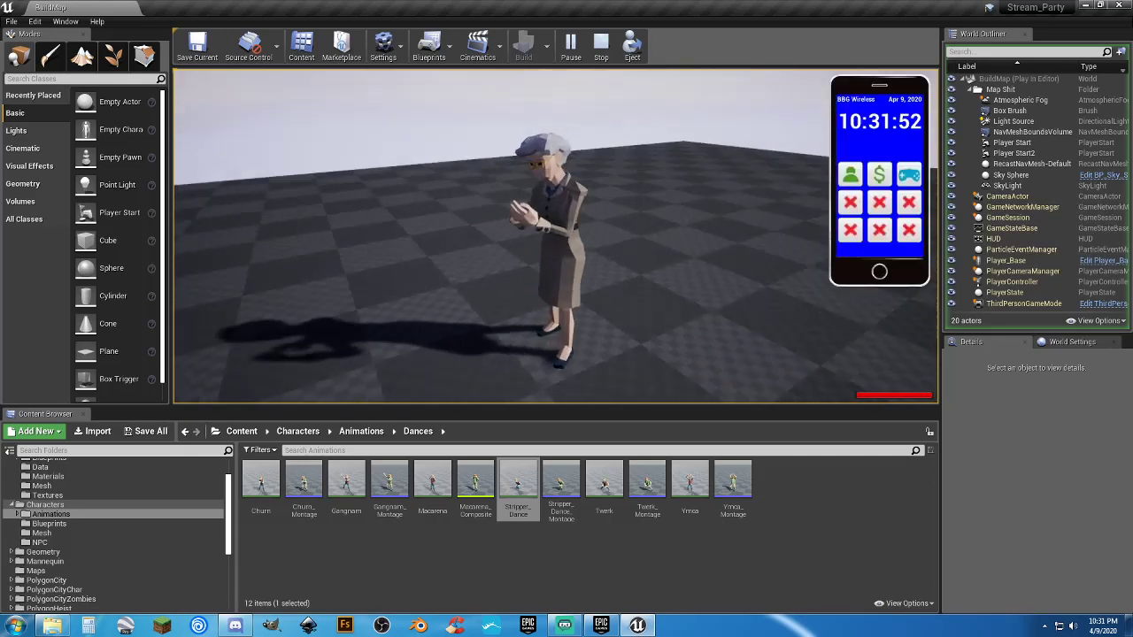
left_click(605, 303)
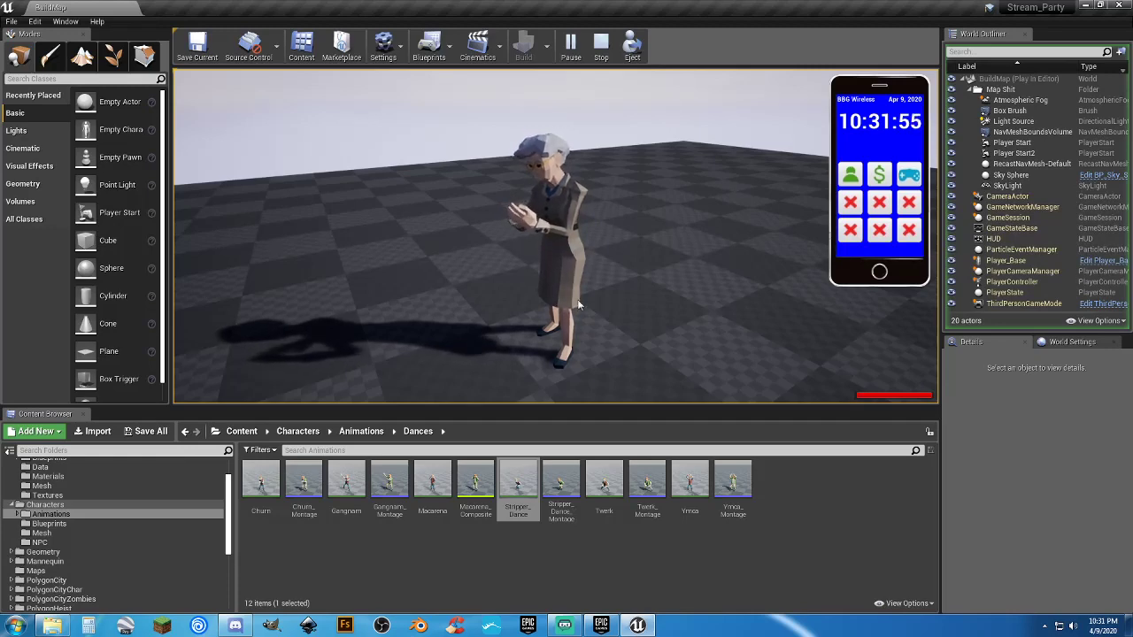
left_click_drag(605, 302, 549, 259)
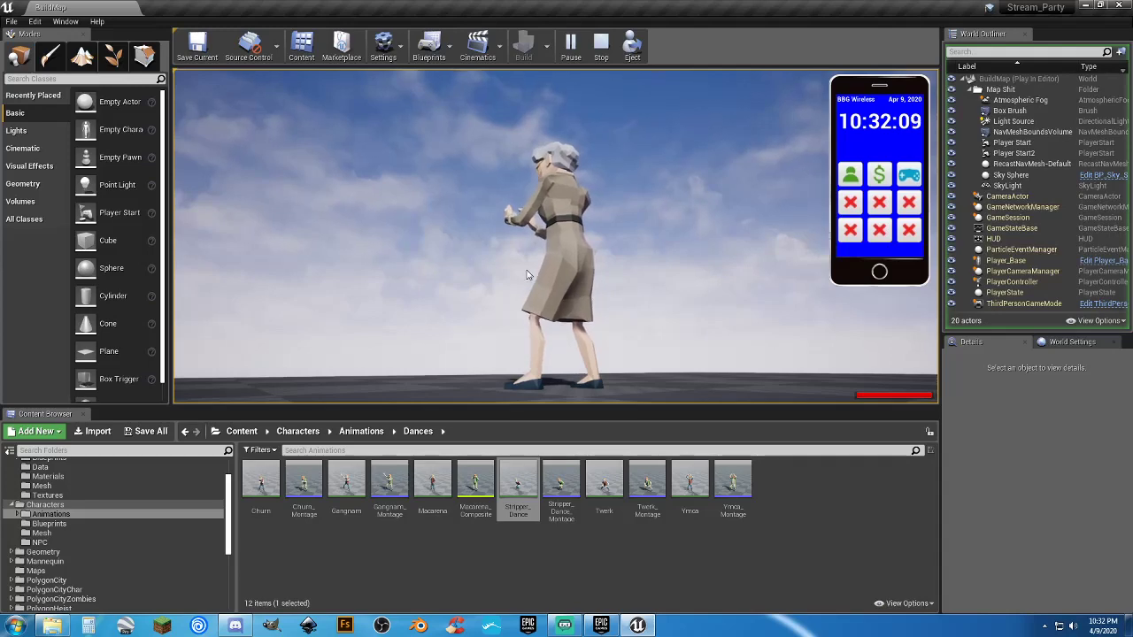
left_click(463, 248)
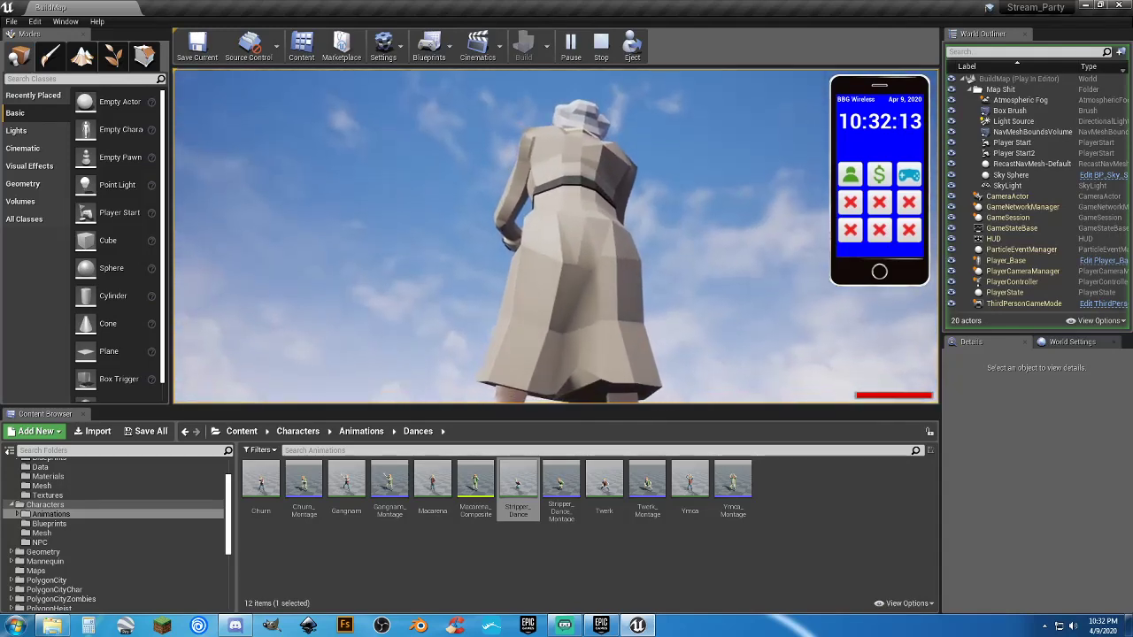
key("v")
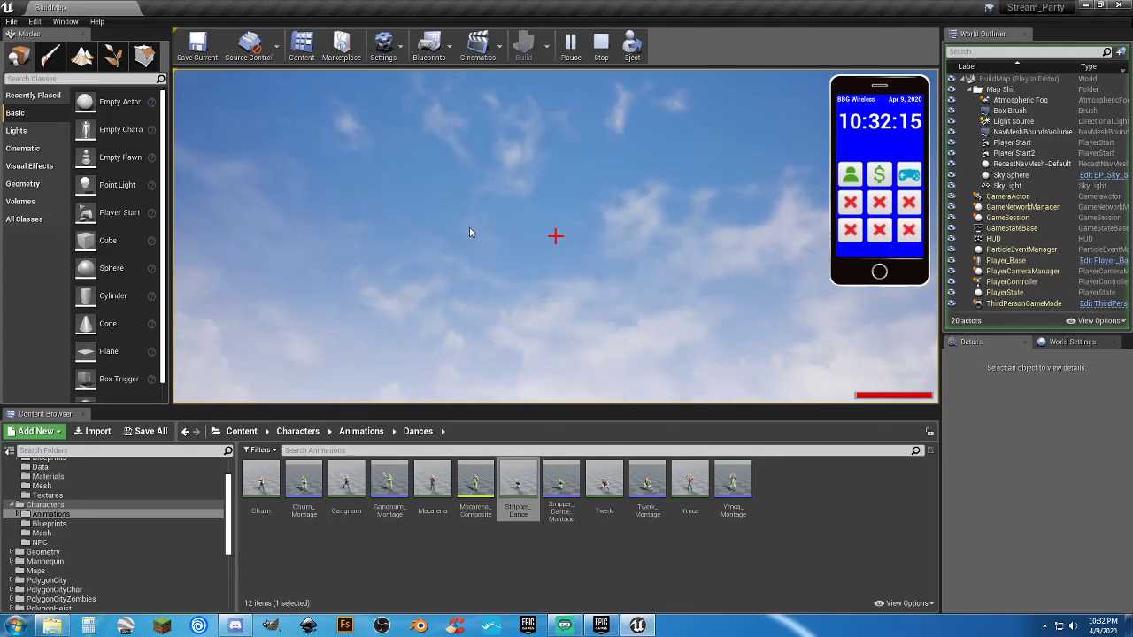
left_click(505, 239)
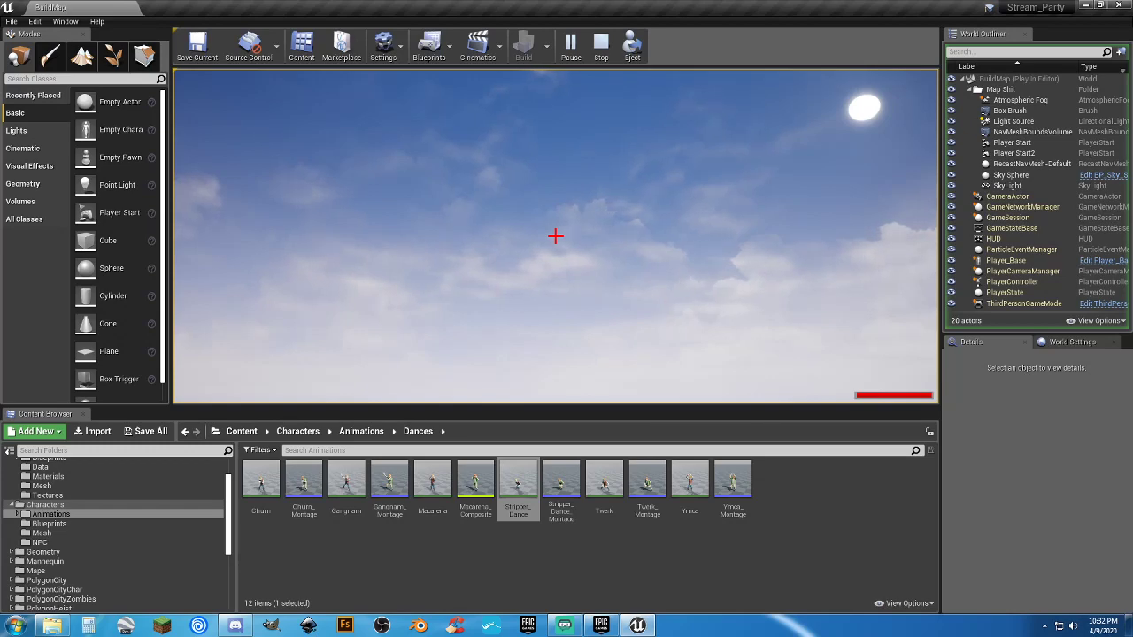
Step: Restart the BuildMap play session to check the character with the in-game phone, and stop playing
key("Escape")
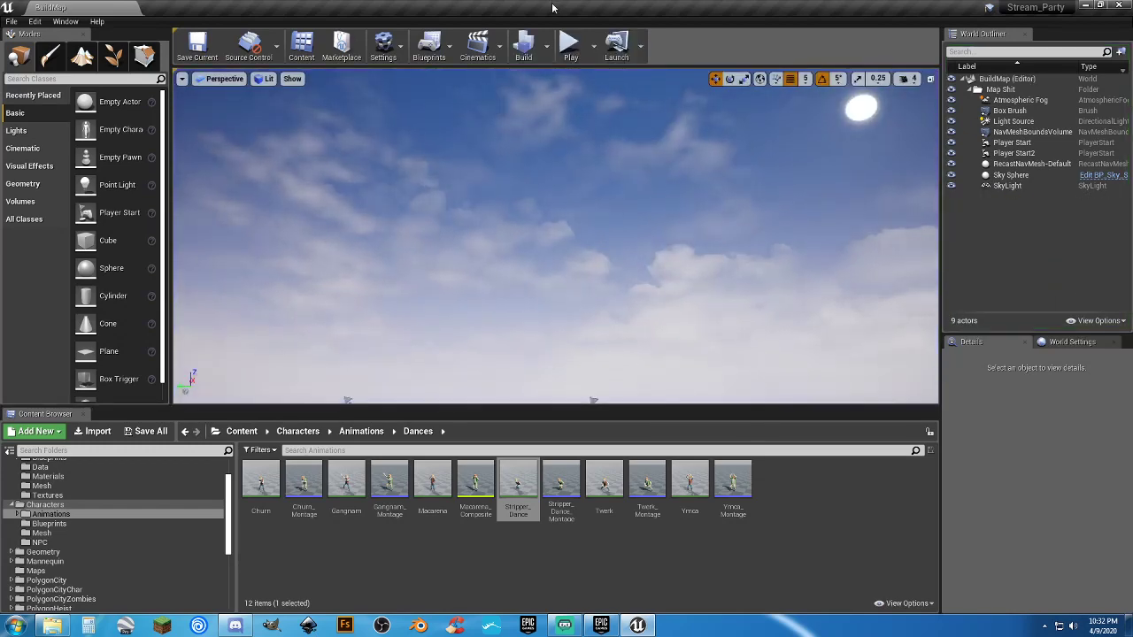
left_click(571, 44)
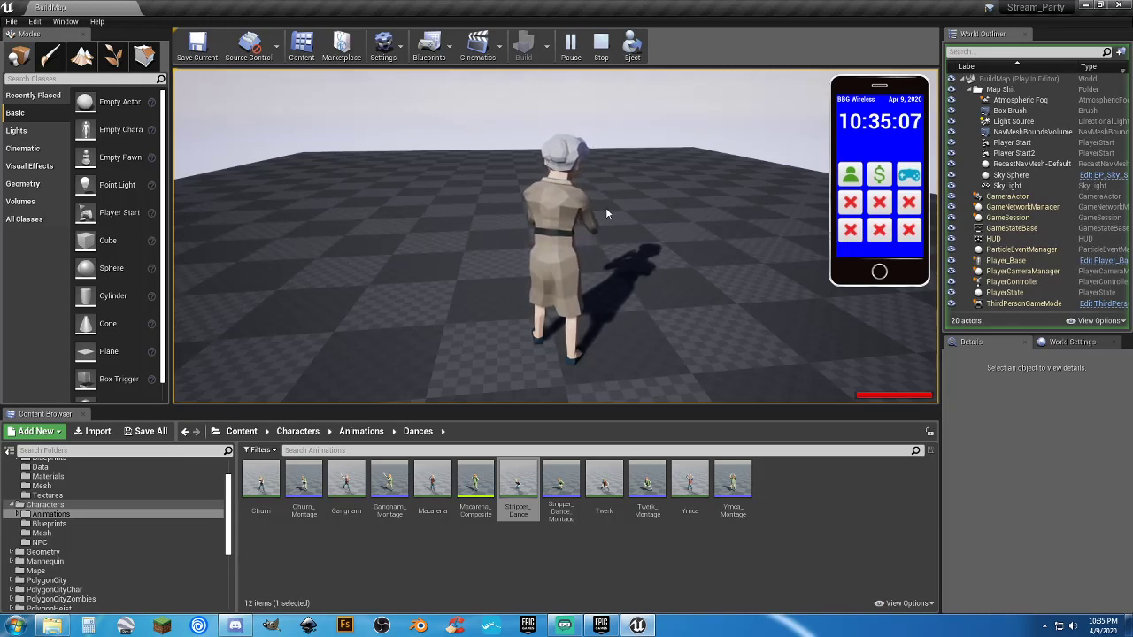
key("Escape")
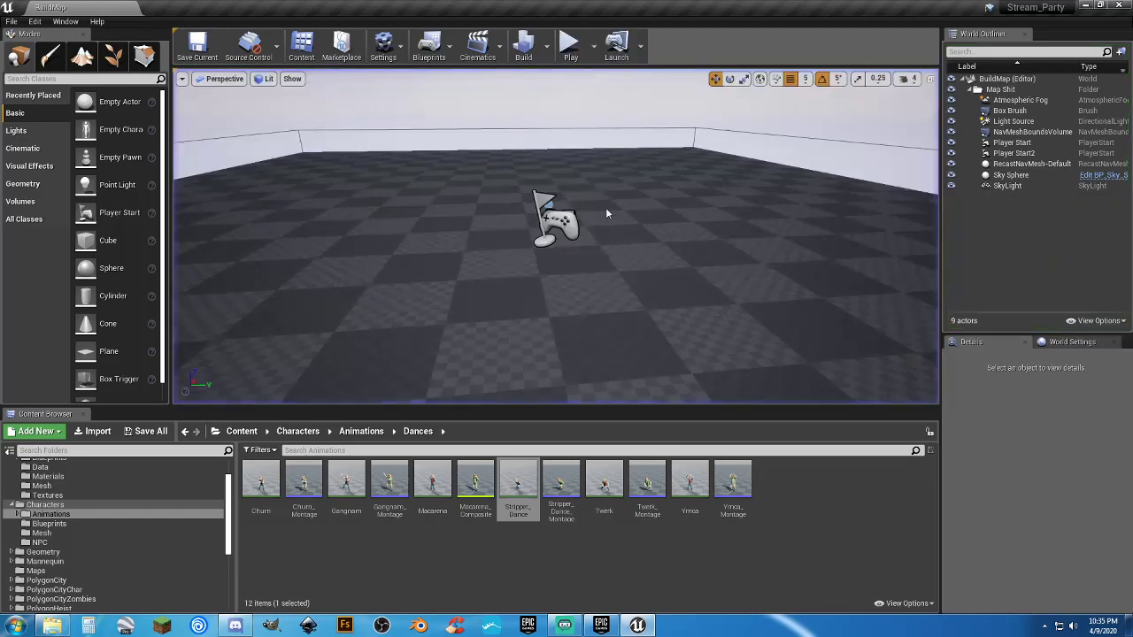
Step: Delete the Event Tick node from BuildMap's level blueprint, and compile and save the blueprint
left_click(434, 51)
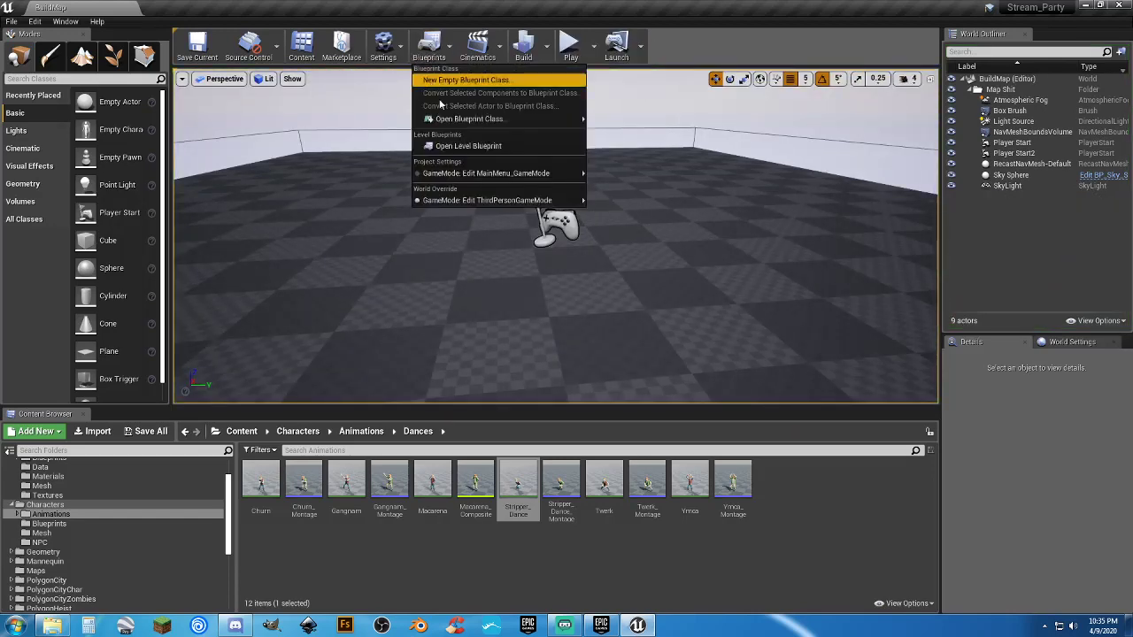
left_click(477, 146)
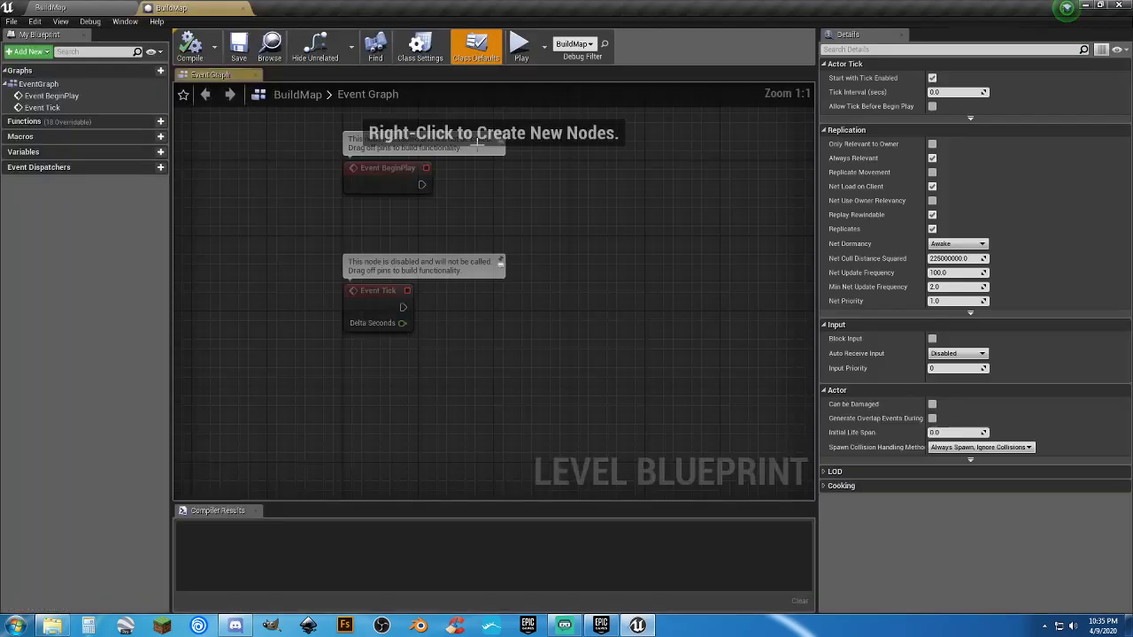
left_click_drag(622, 431, 490, 348)
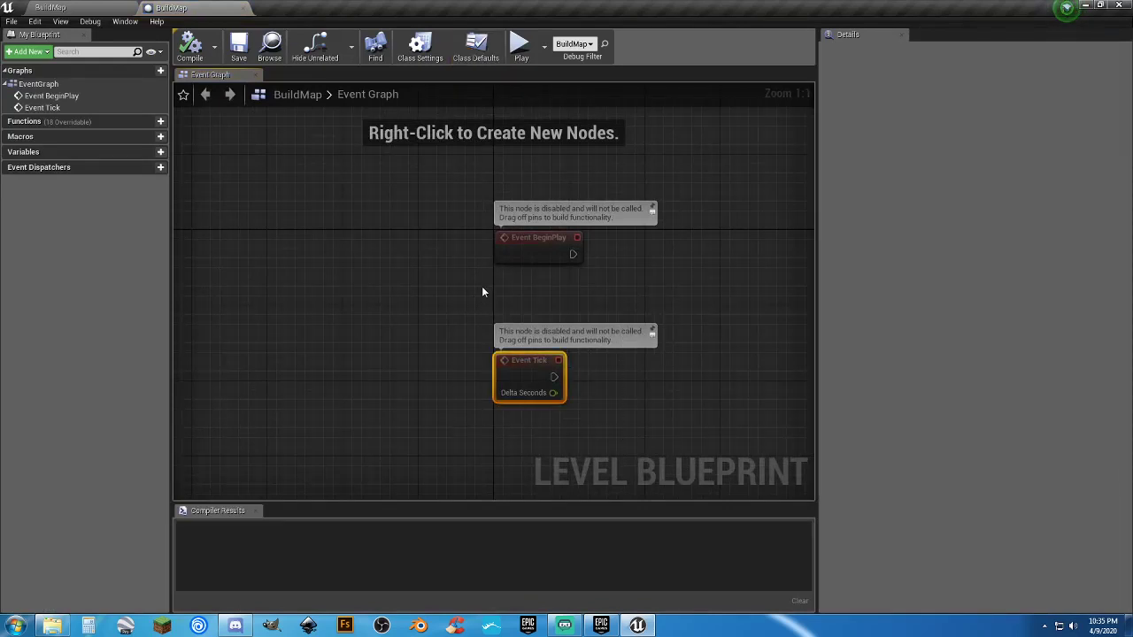
key("Delete")
right_click_drag(529, 295, 349, 285)
left_click(190, 46)
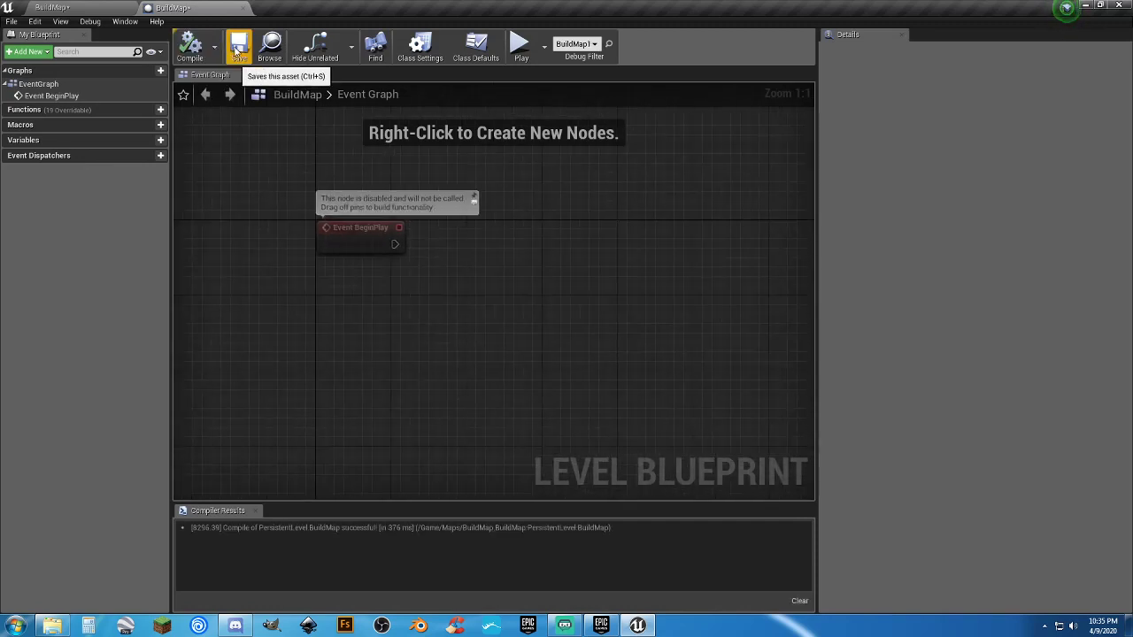
left_click(241, 53)
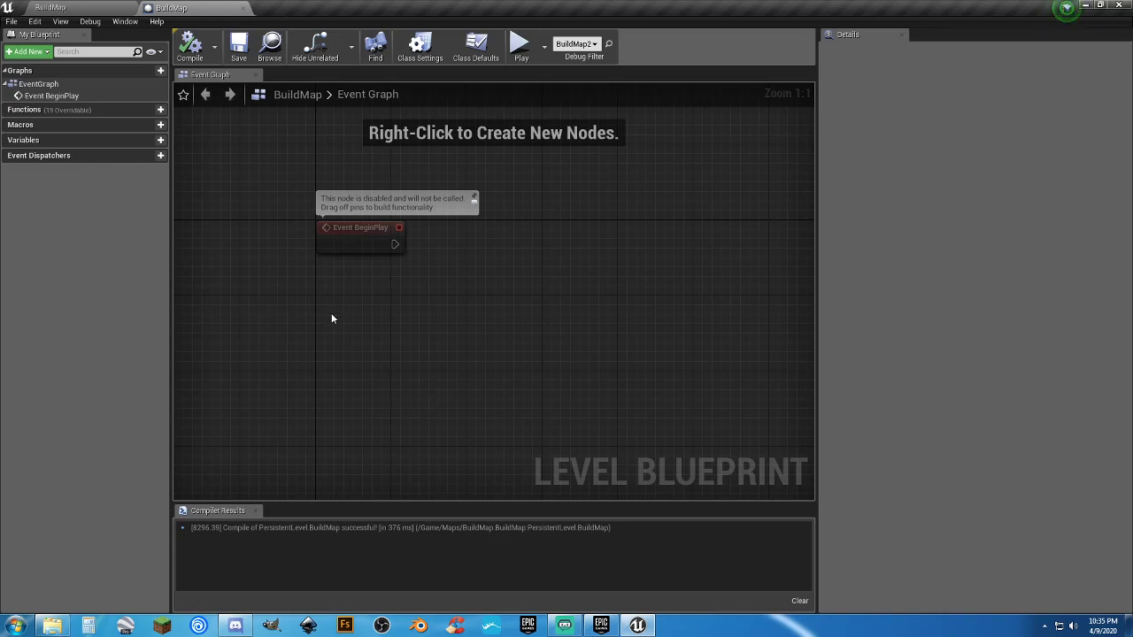
Step: Search the level blueprint's available nodes for "timer" and look through the timer functions
left_click_drag(394, 244, 505, 253)
left_click(392, 330)
right_click(392, 329)
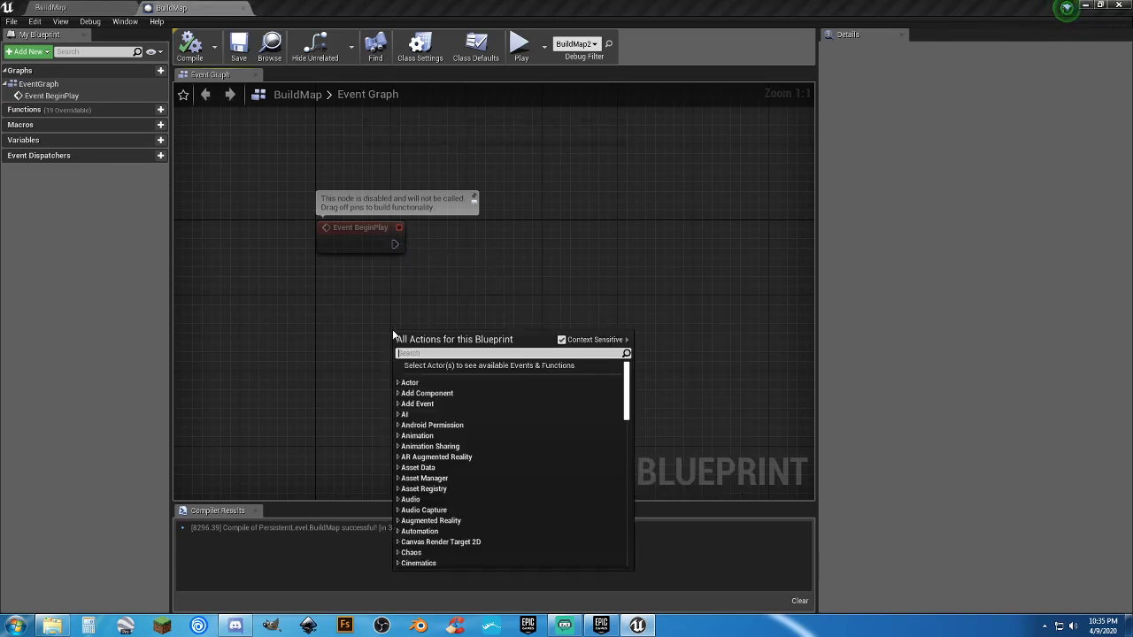
type("timer")
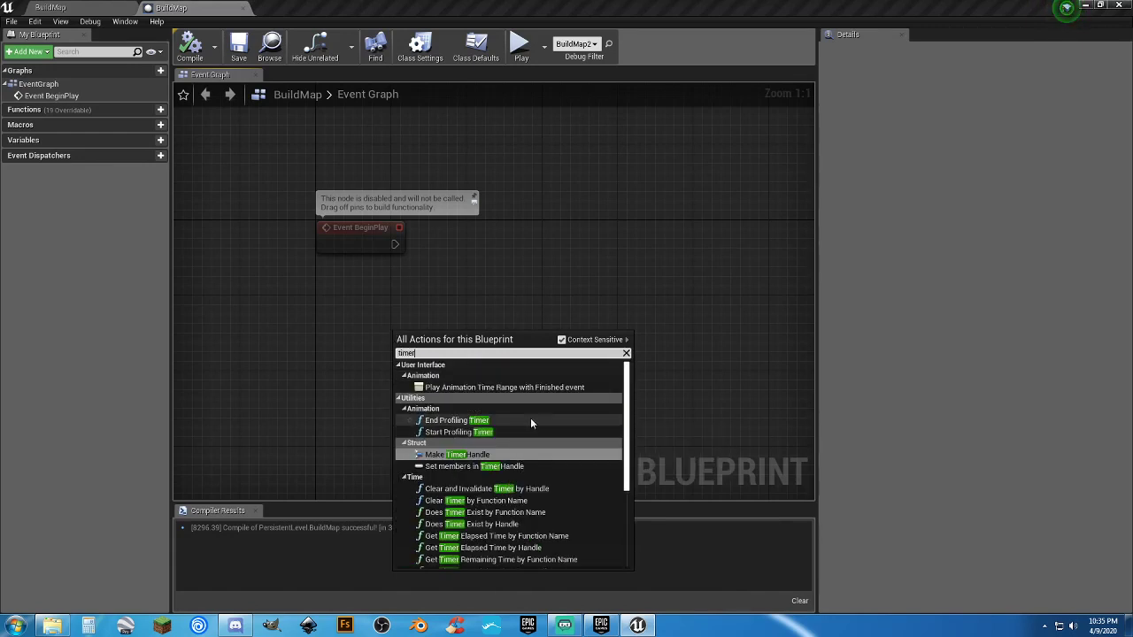
scroll(531, 423, "down", 5)
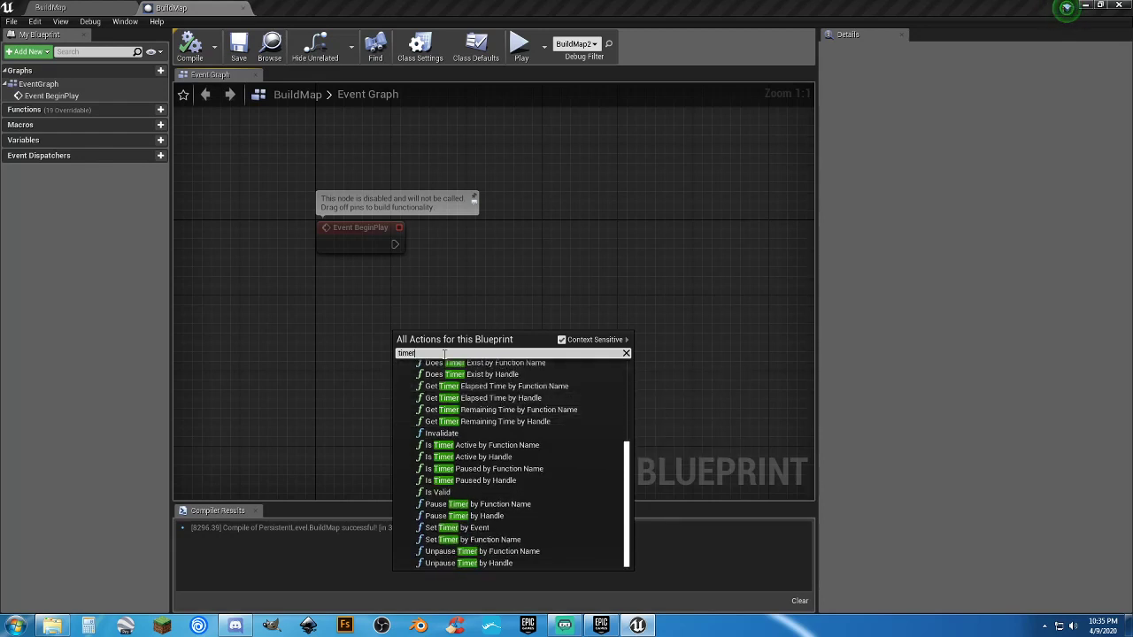
Step: Broaden the node search to "time" and skim the Timespan and Date Time functions back to the start of the list
key("BackSpace")
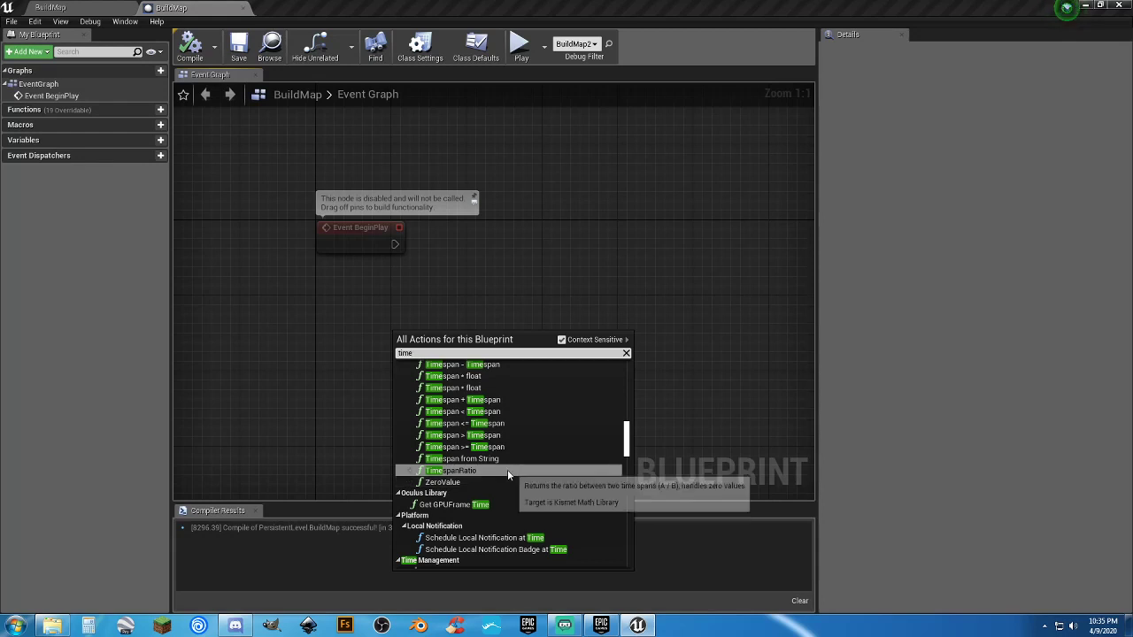
scroll(507, 475, "up", 5)
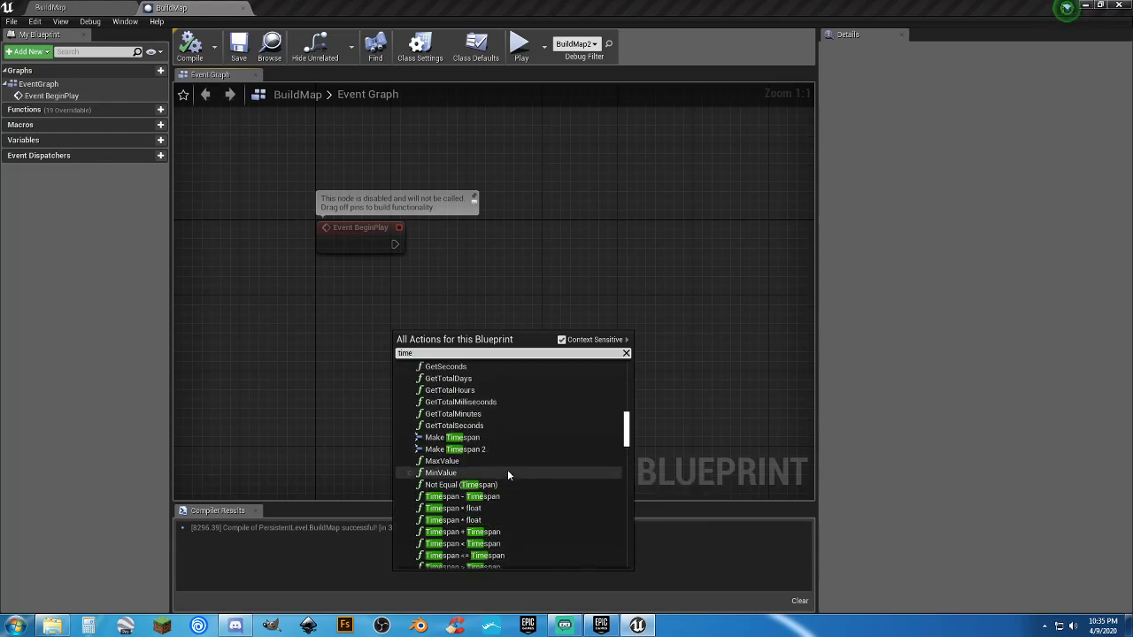
scroll(509, 475, "up", 8)
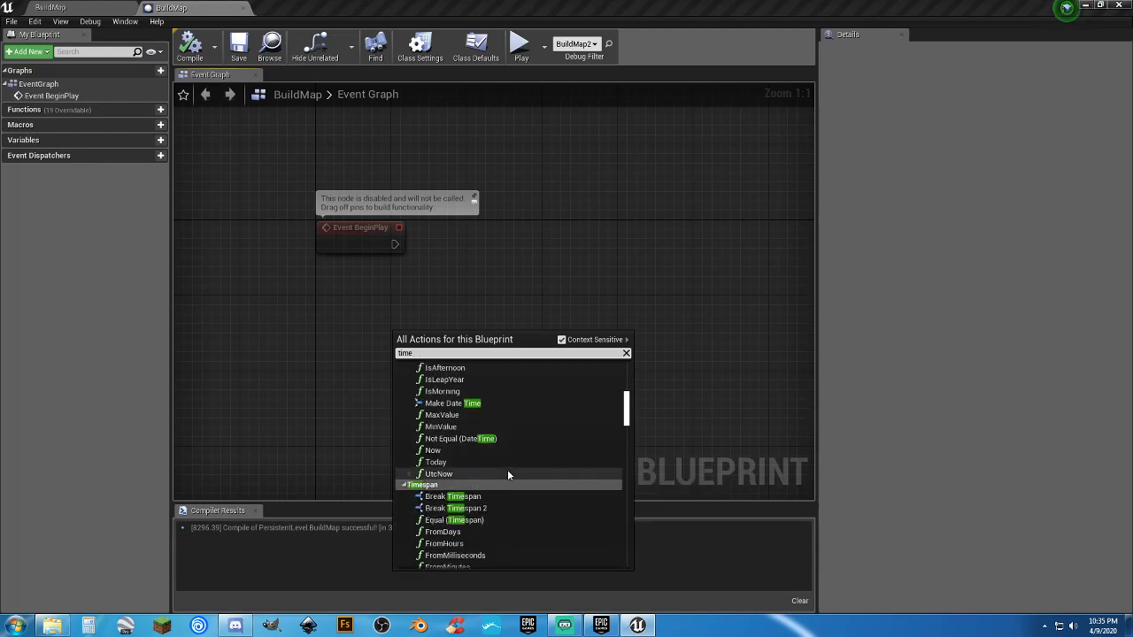
scroll(528, 490, "down", 3)
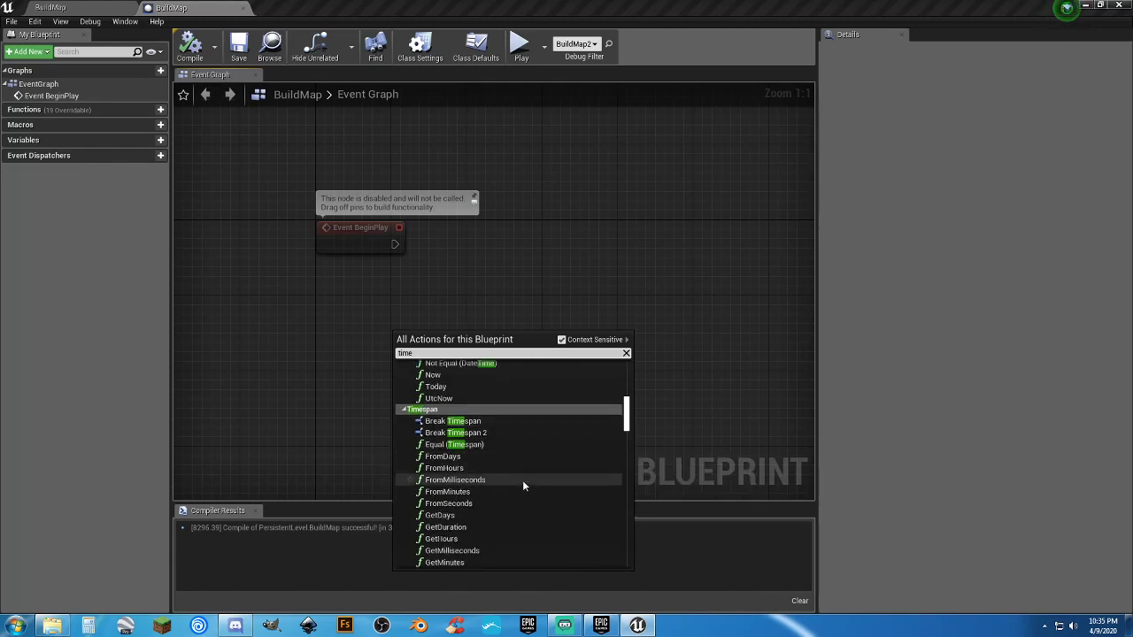
scroll(534, 461, "up", 2)
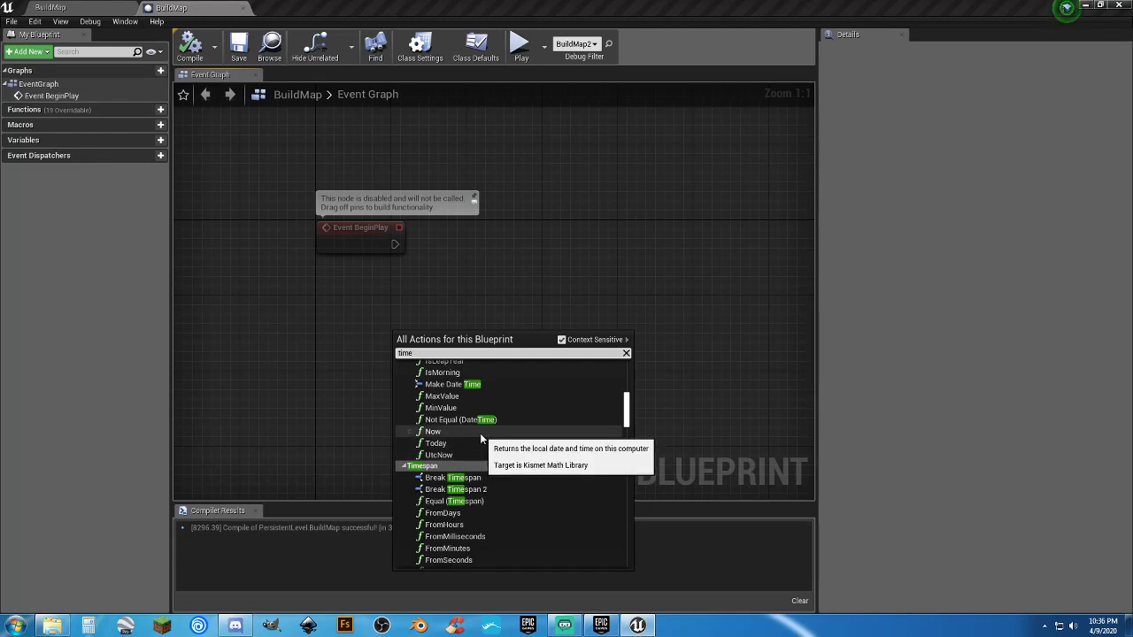
scroll(480, 433, "up", 3)
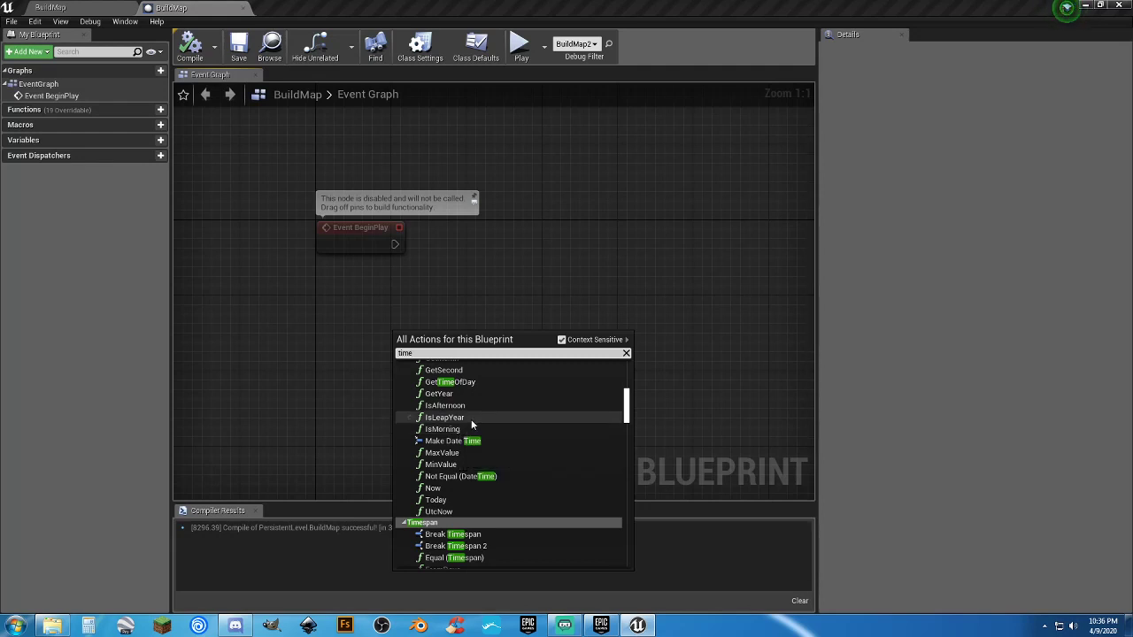
scroll(490, 411, "up", 5)
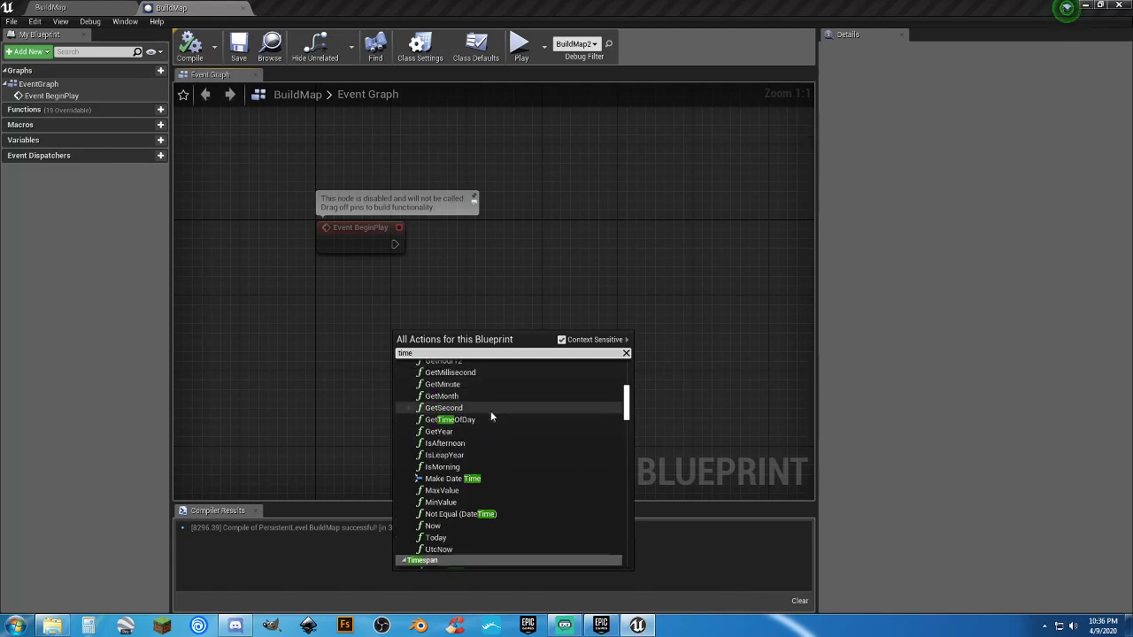
scroll(491, 416, "up", 3)
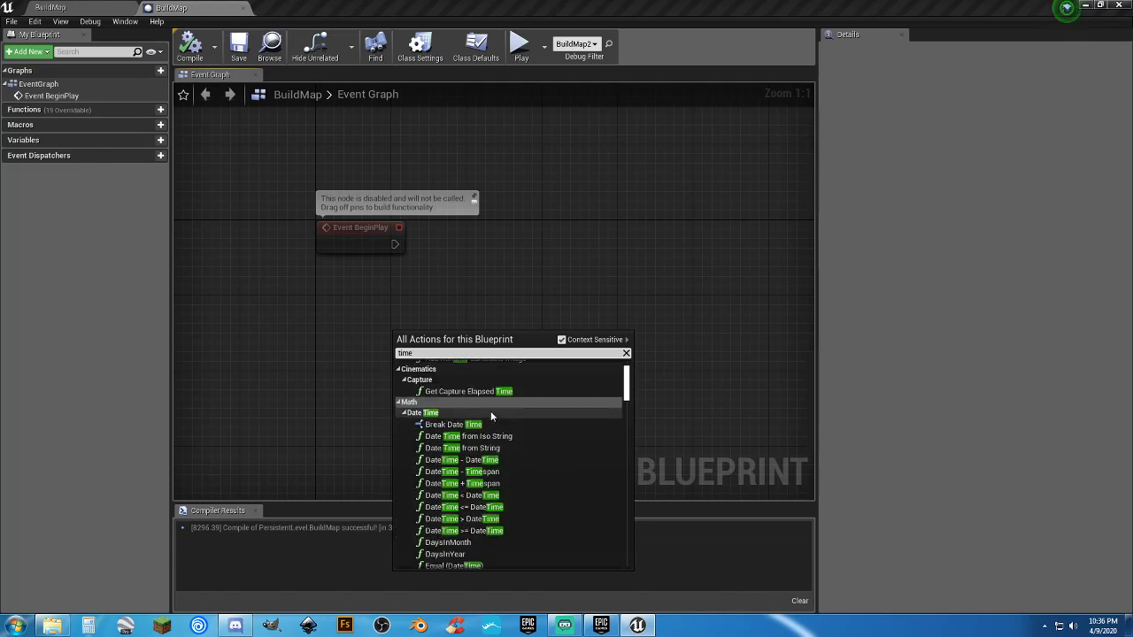
scroll(535, 422, "down", 1)
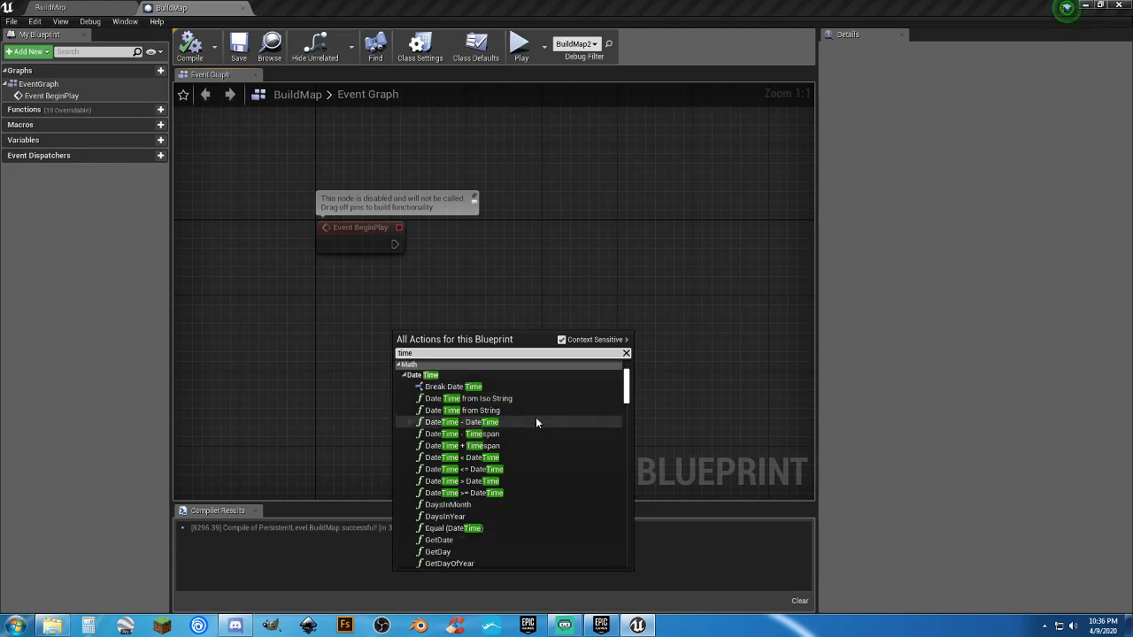
scroll(536, 422, "up", 1)
scroll(537, 423, "up", 2)
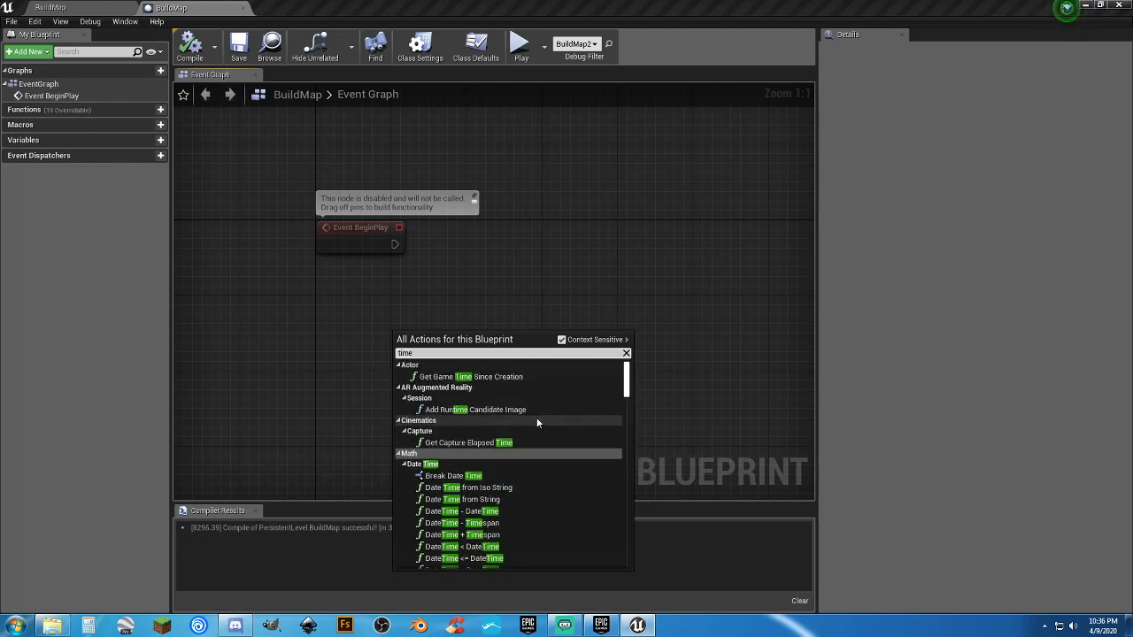
Step: Examine the Date Time math functions in the "time" node list, from the comparison operators through the date and hour getters
scroll(537, 417, "down", 1)
scroll(537, 417, "down", 1)
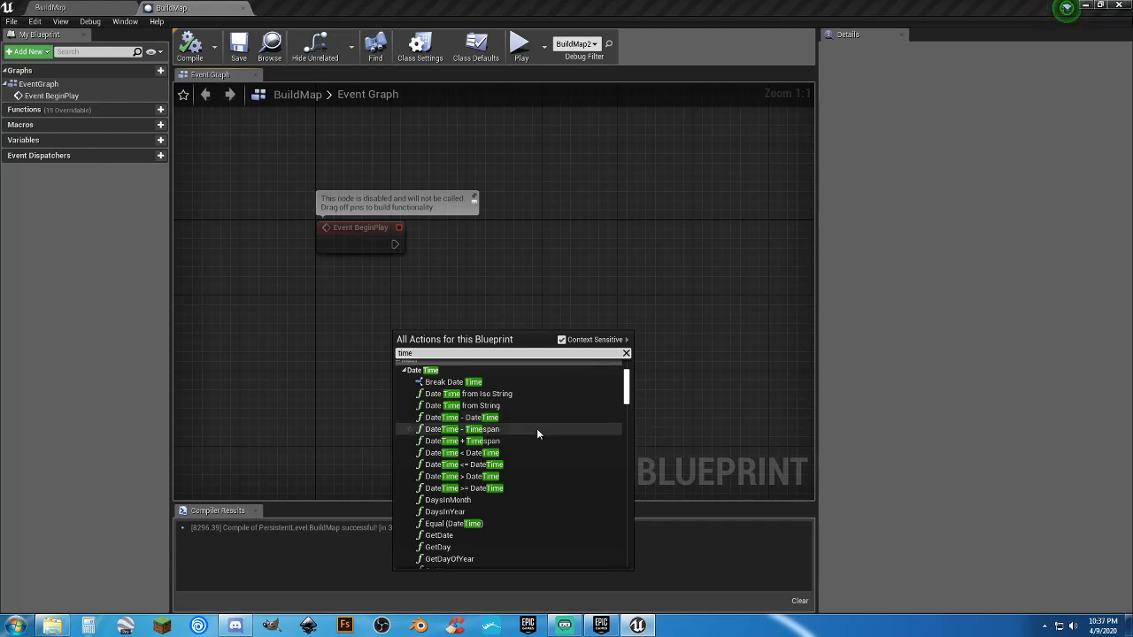
scroll(537, 441, "down", 3)
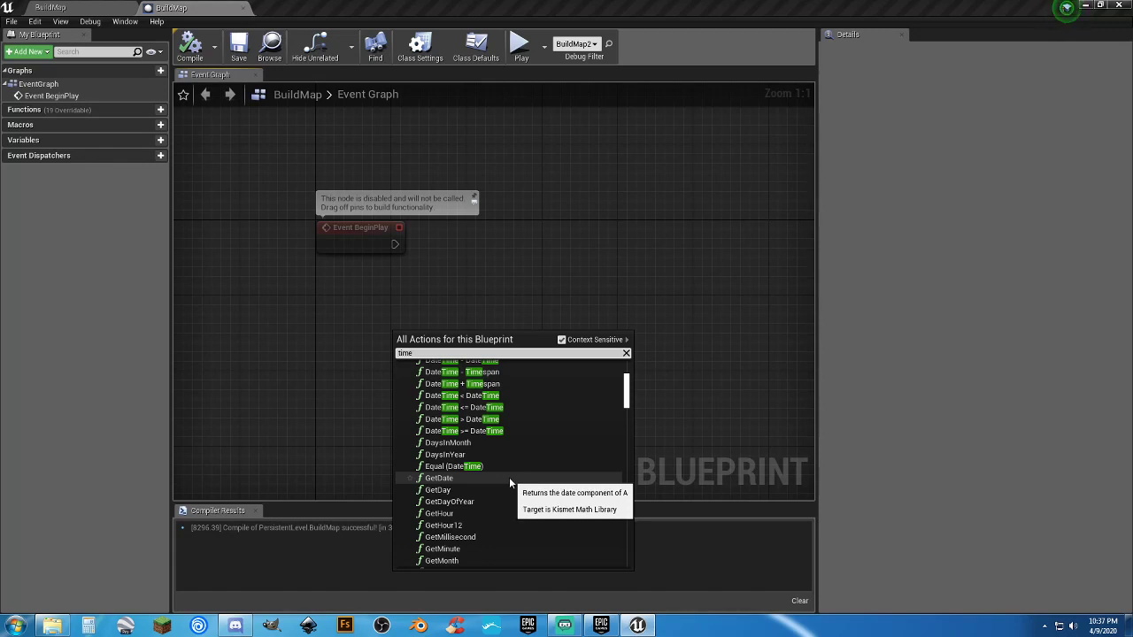
scroll(510, 482, "down", 1)
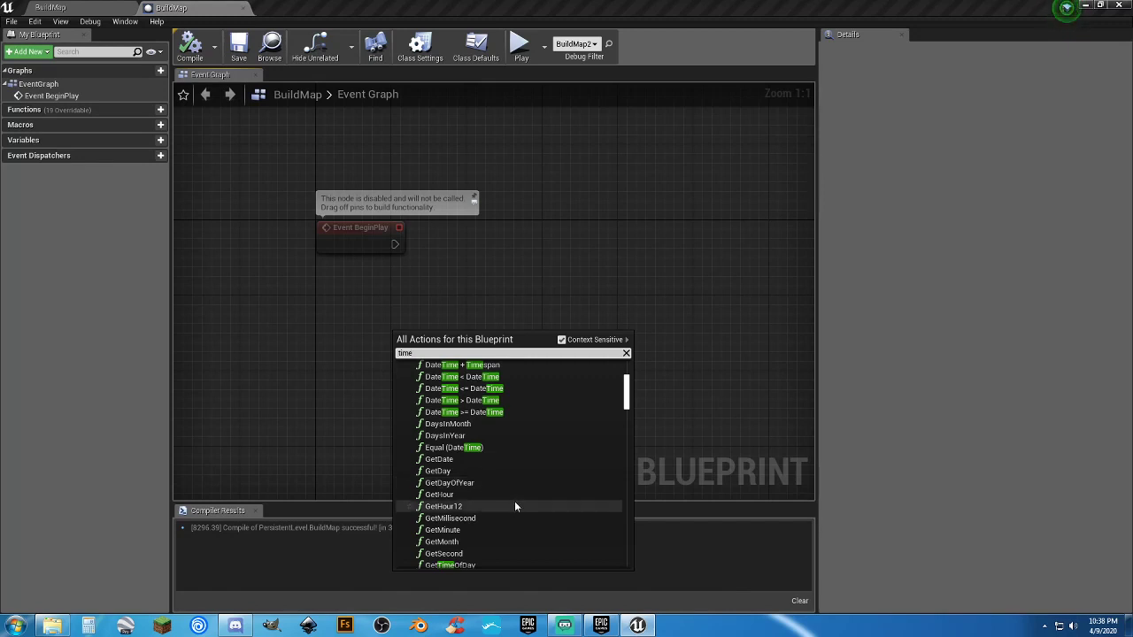
scroll(516, 506, "down", 2)
scroll(522, 509, "down", 2)
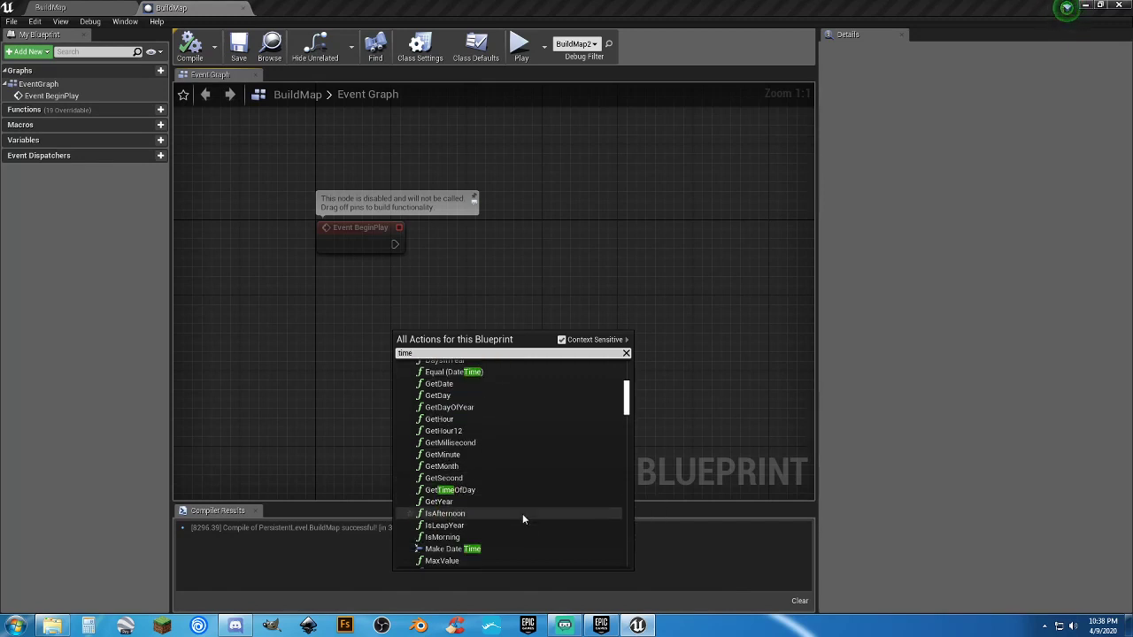
scroll(512, 501, "down", 1)
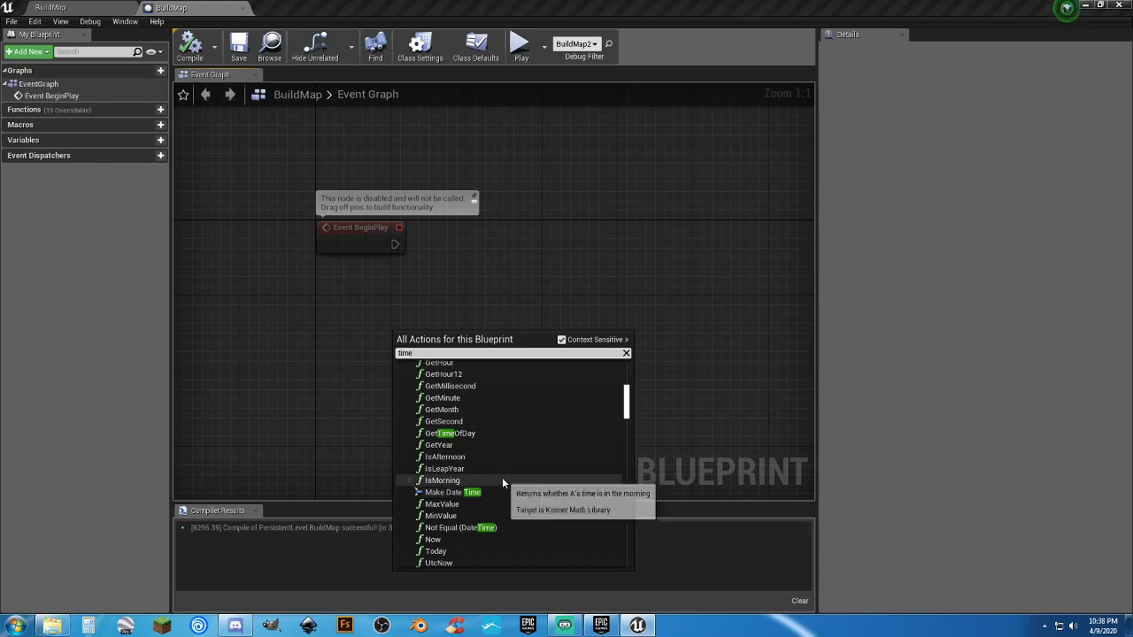
scroll(531, 483, "down", 1)
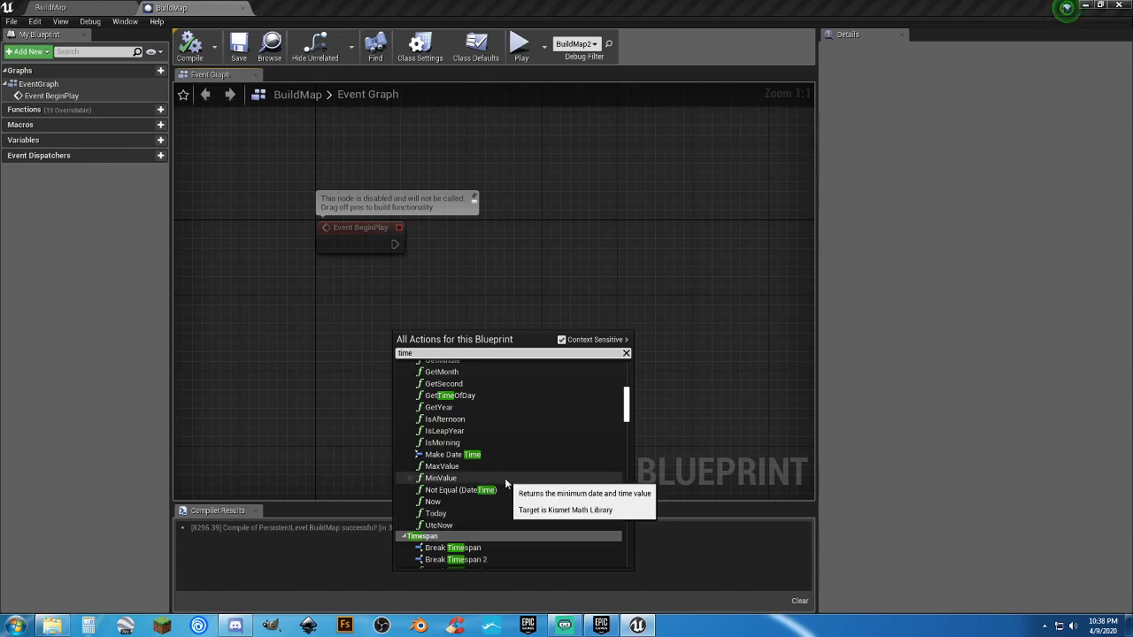
Step: Examine the Timespan math functions in the node list, including the duration conversions, getters, Make Timespan nodes and operators
scroll(550, 489, "down", 2)
scroll(551, 488, "down", 4)
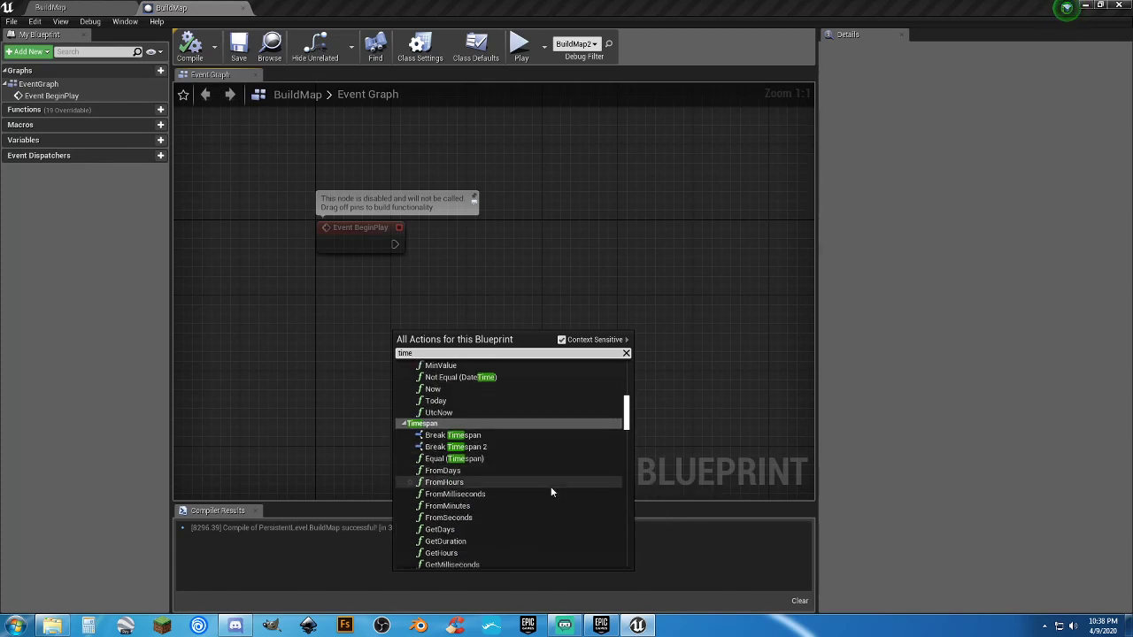
scroll(549, 487, "up", 2)
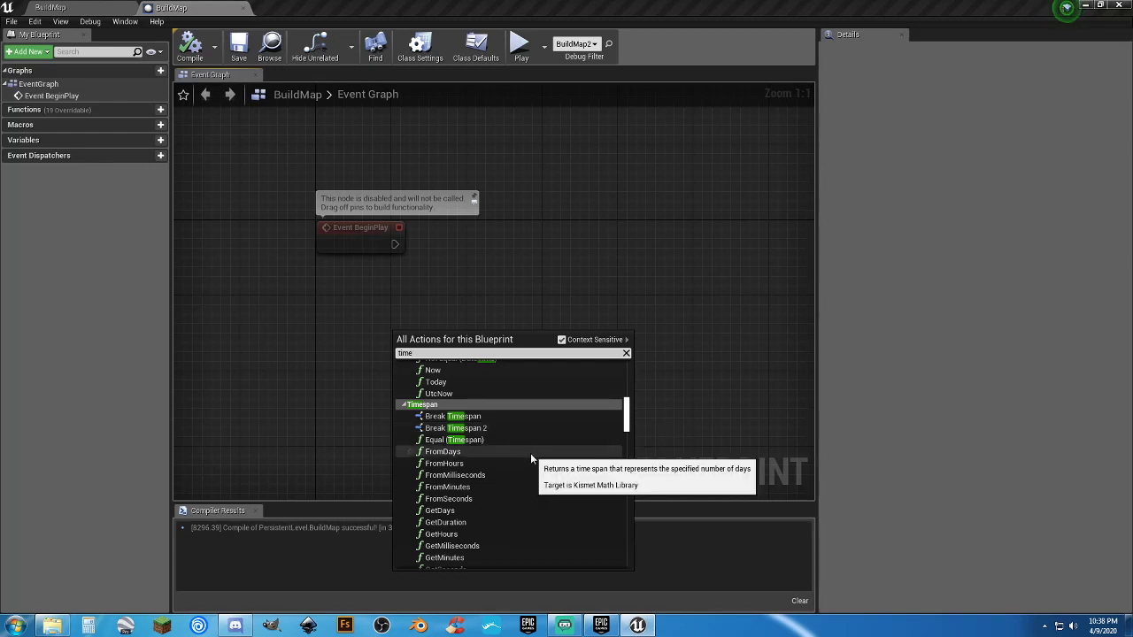
scroll(530, 454, "down", 1)
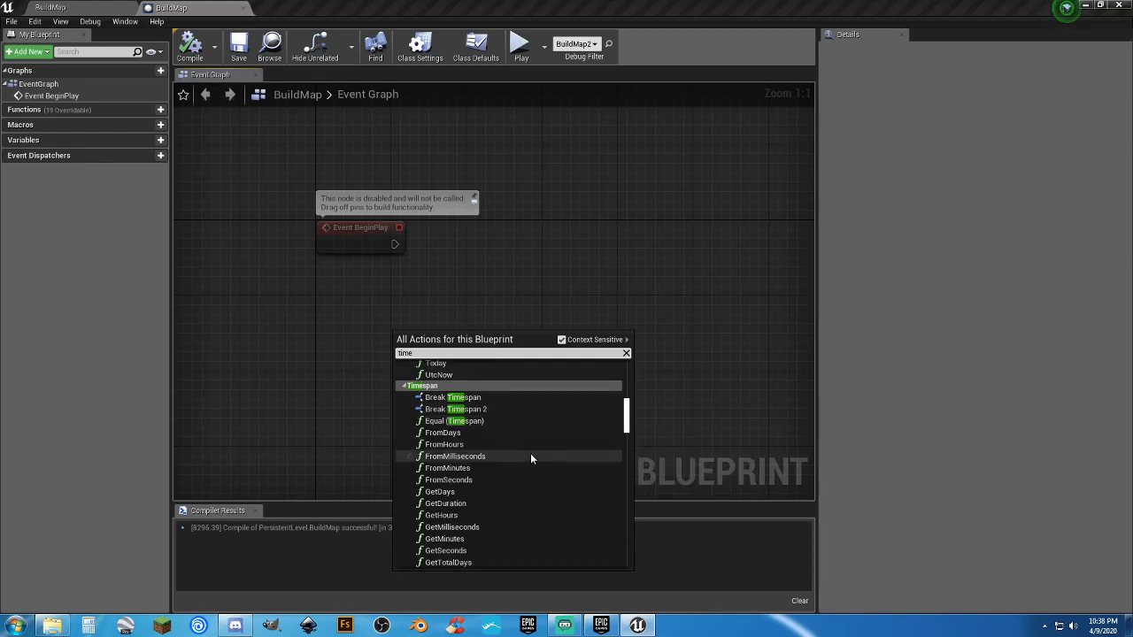
scroll(530, 453, "down", 1)
scroll(530, 453, "down", 2)
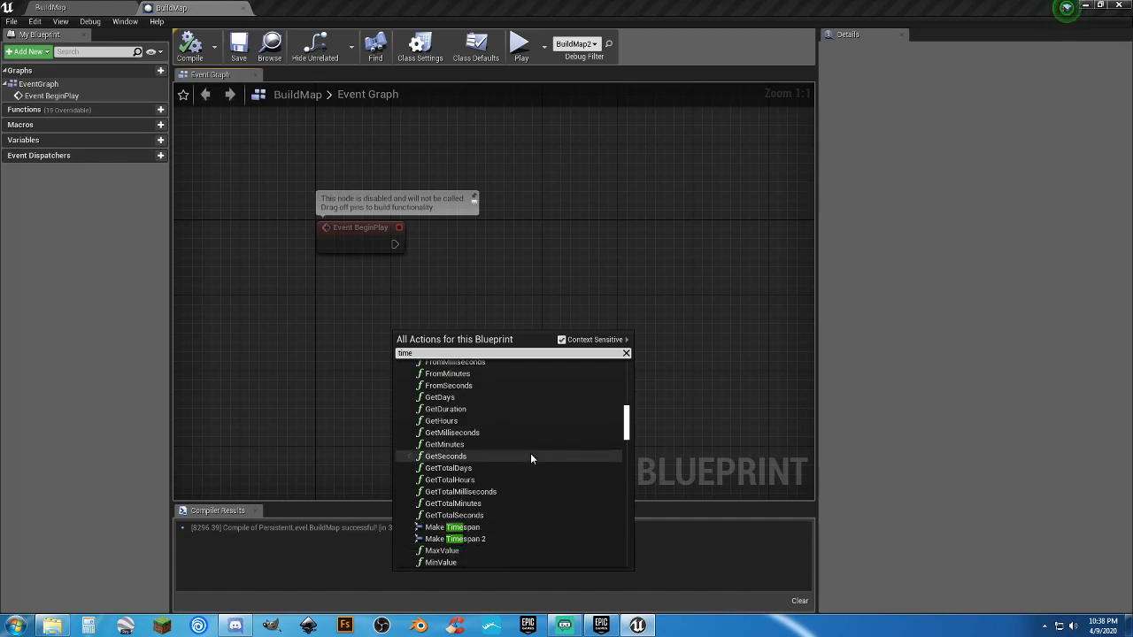
scroll(522, 447, "up", 1)
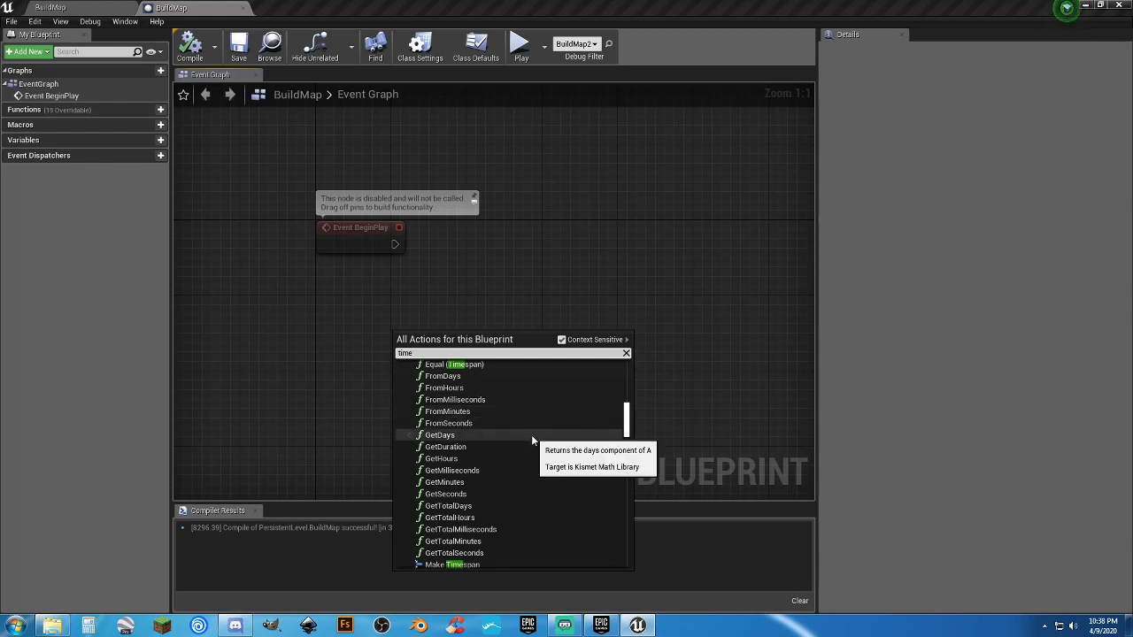
scroll(532, 440, "down", 2)
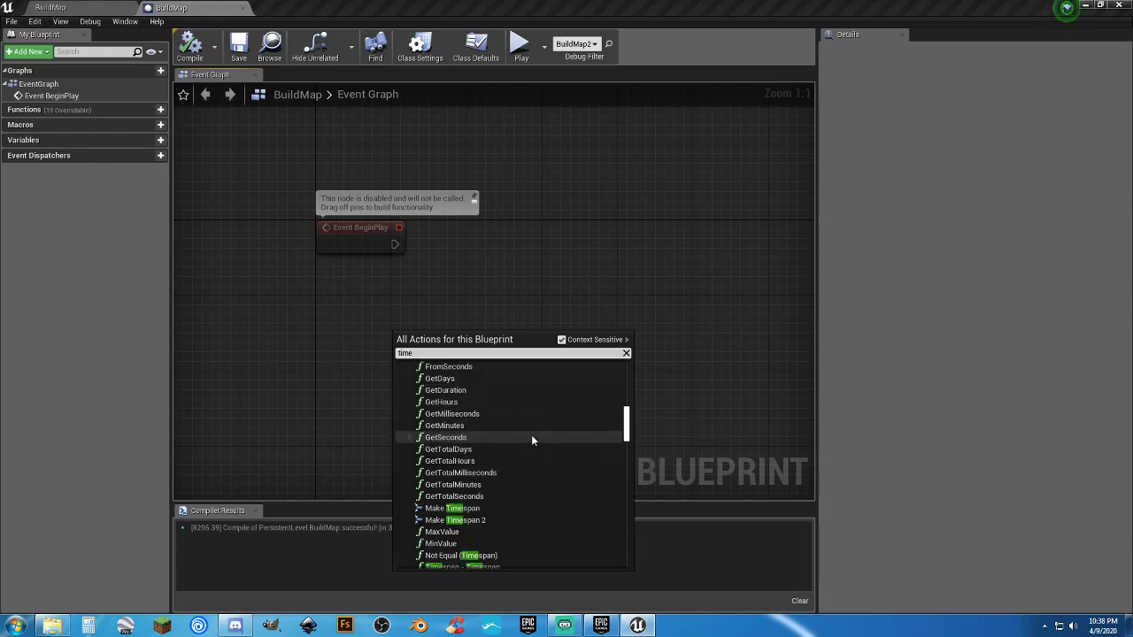
scroll(532, 440, "down", 3)
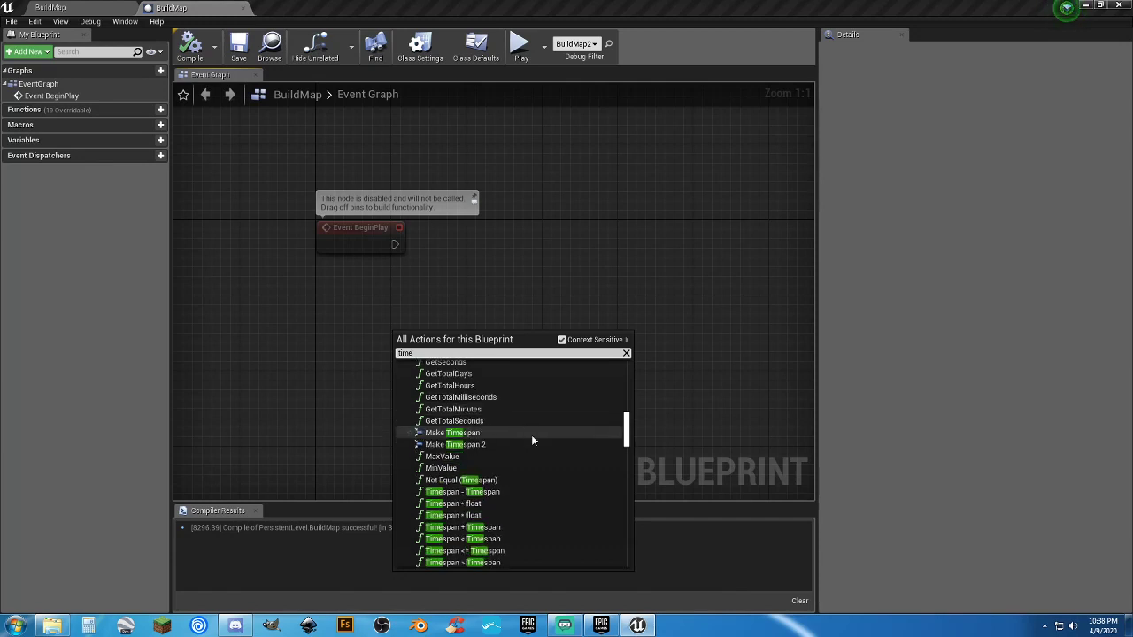
scroll(532, 440, "down", 1)
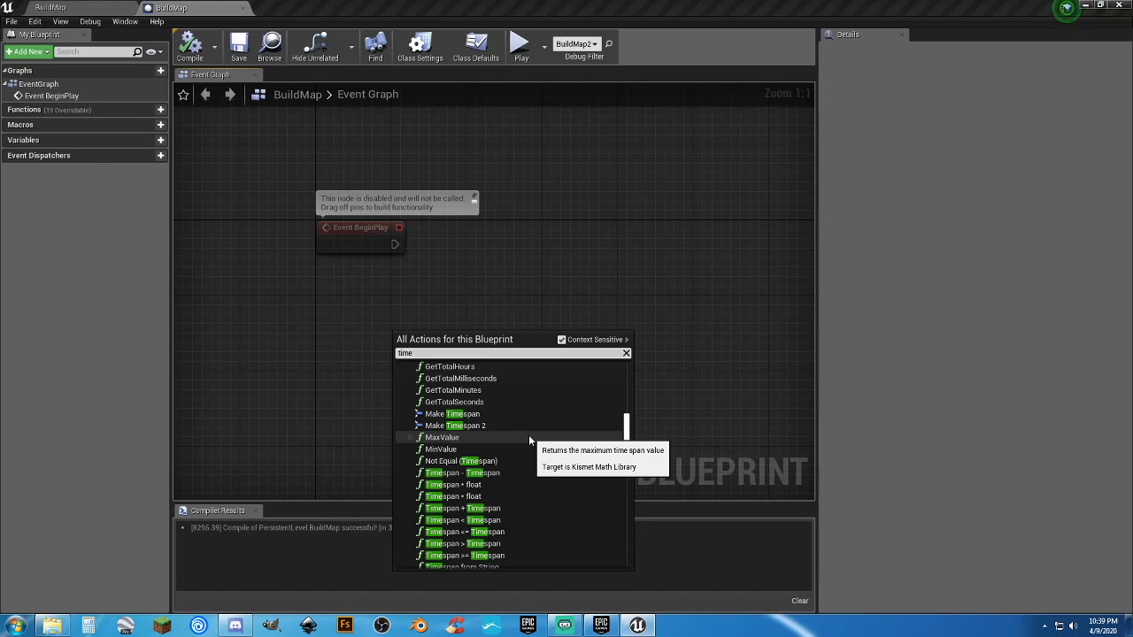
scroll(530, 440, "down", 5)
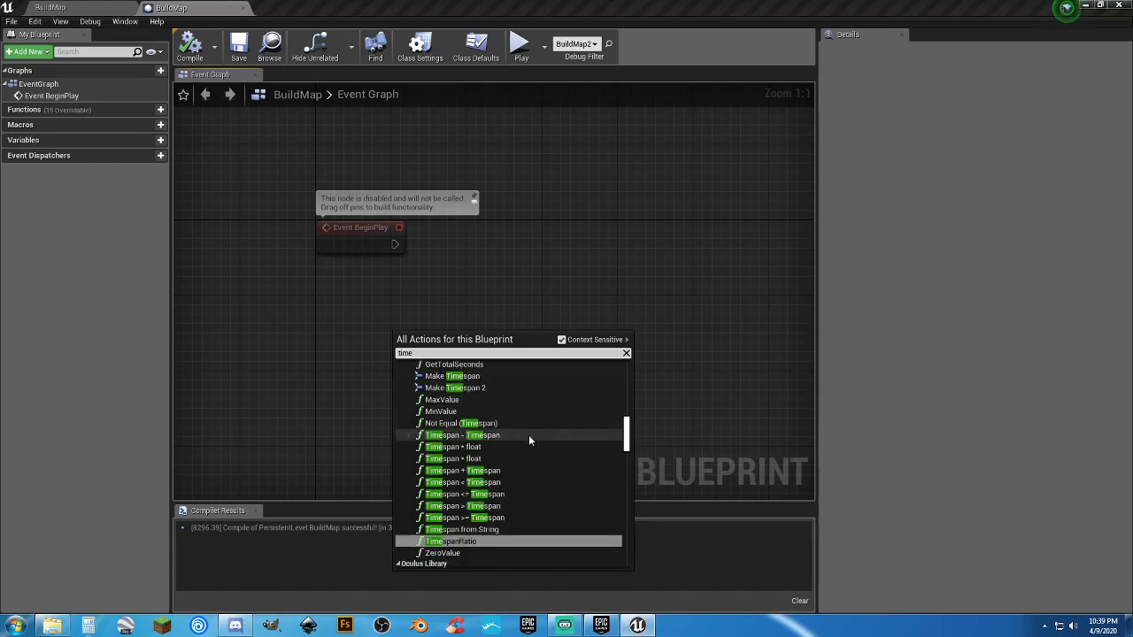
Step: Skim the "time" node list from the Local Notification and Time Management nodes through the Utilities and Struct nodes
scroll(528, 440, "down", 3)
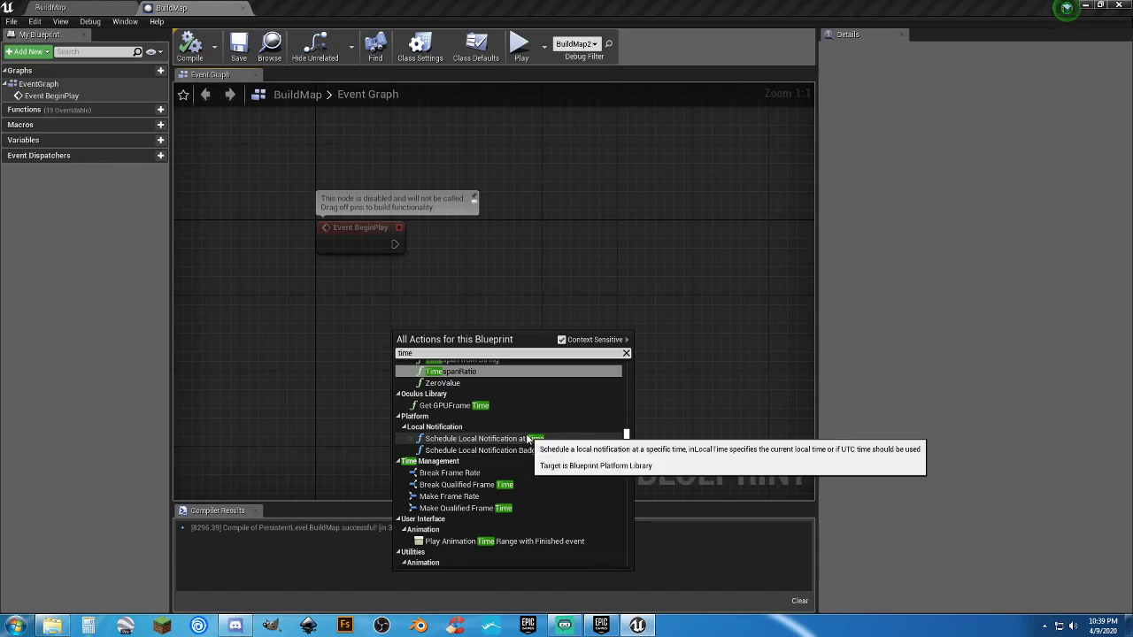
scroll(544, 442, "down", 1)
scroll(545, 438, "down", 10)
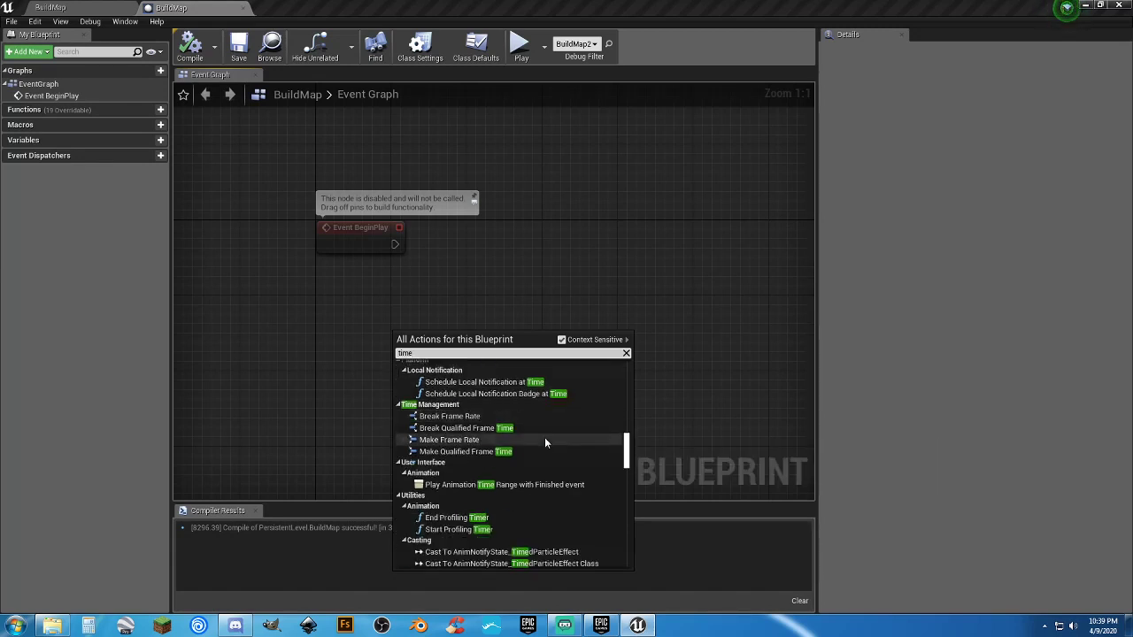
scroll(546, 443, "down", 10)
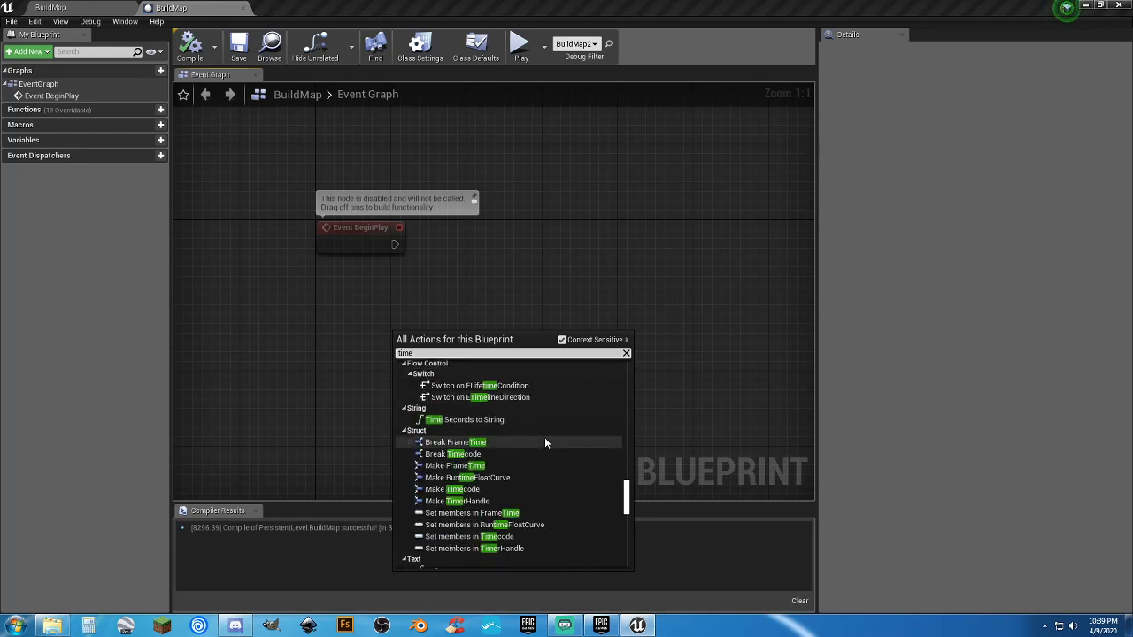
scroll(544, 437, "down", 1)
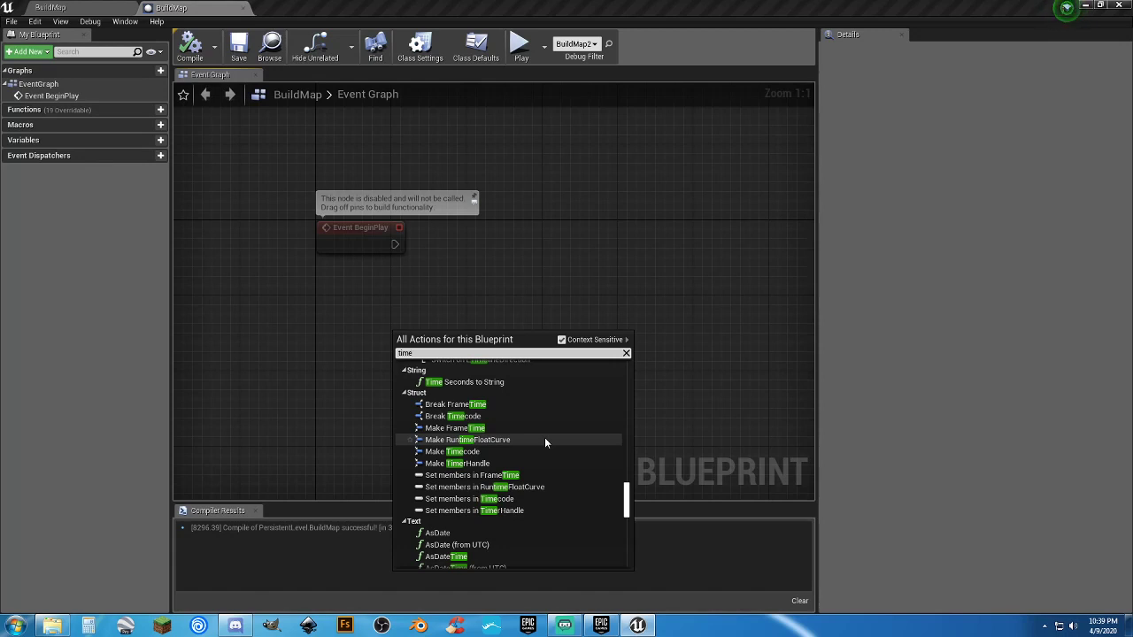
scroll(545, 437, "down", 1)
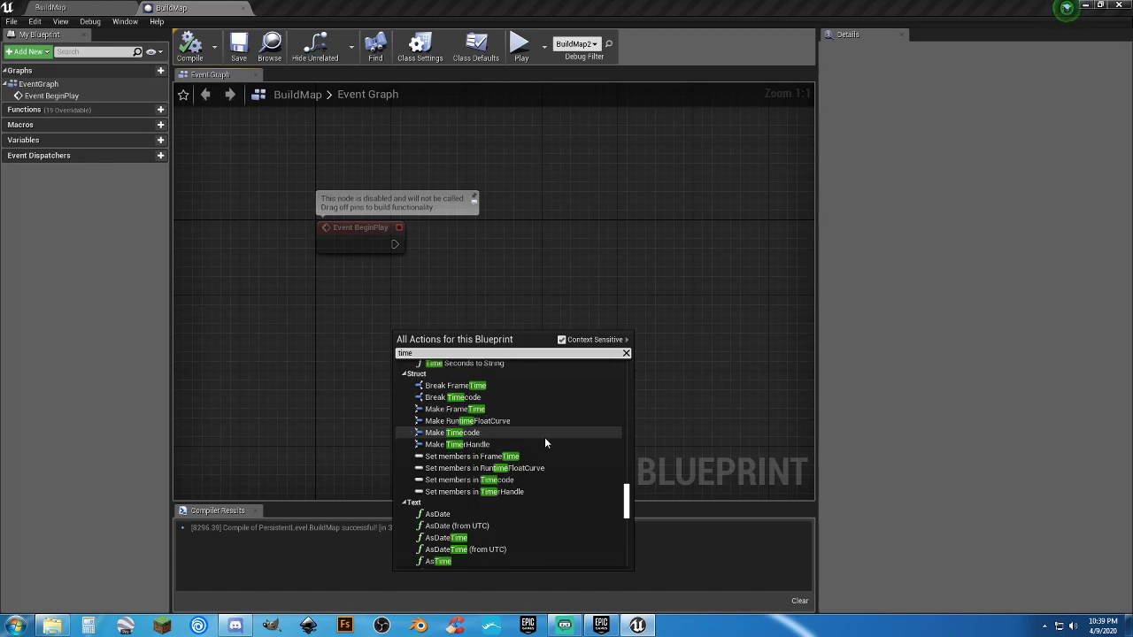
Step: Examine the Text conversion functions and the Time category's getters and timer functions in the node list
scroll(545, 437, "down", 2)
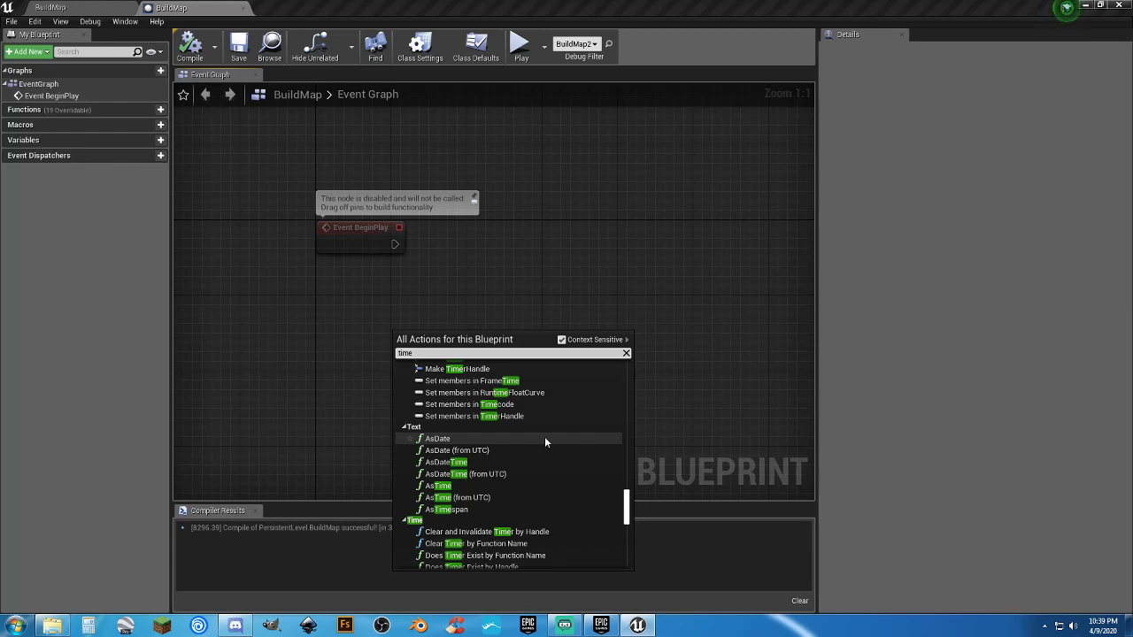
scroll(544, 436, "down", 1)
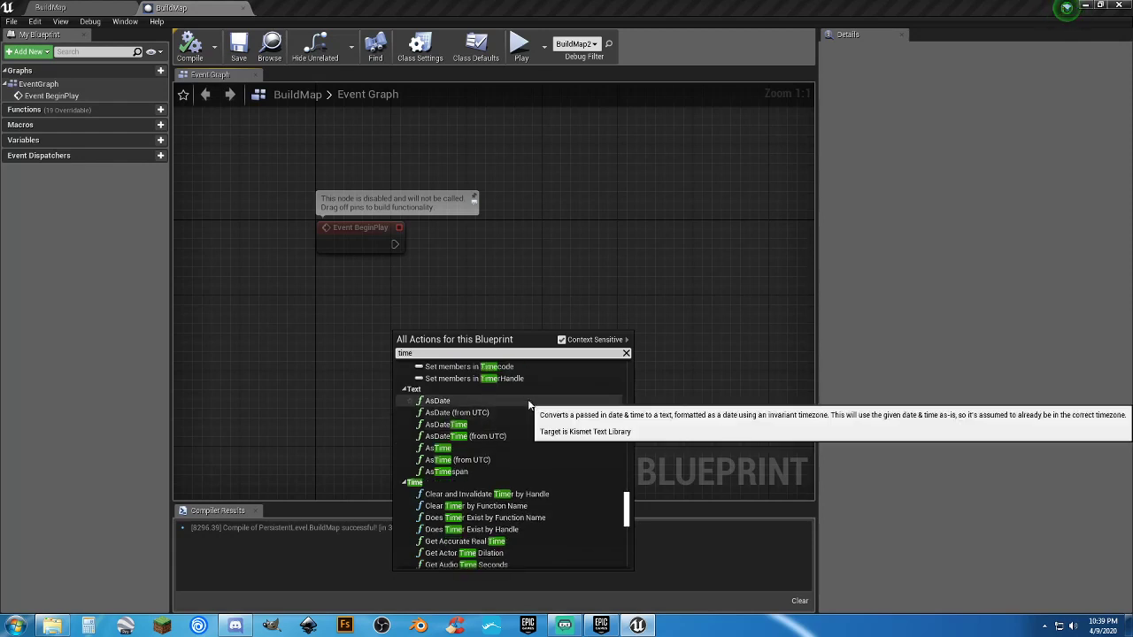
scroll(535, 407, "down", 2)
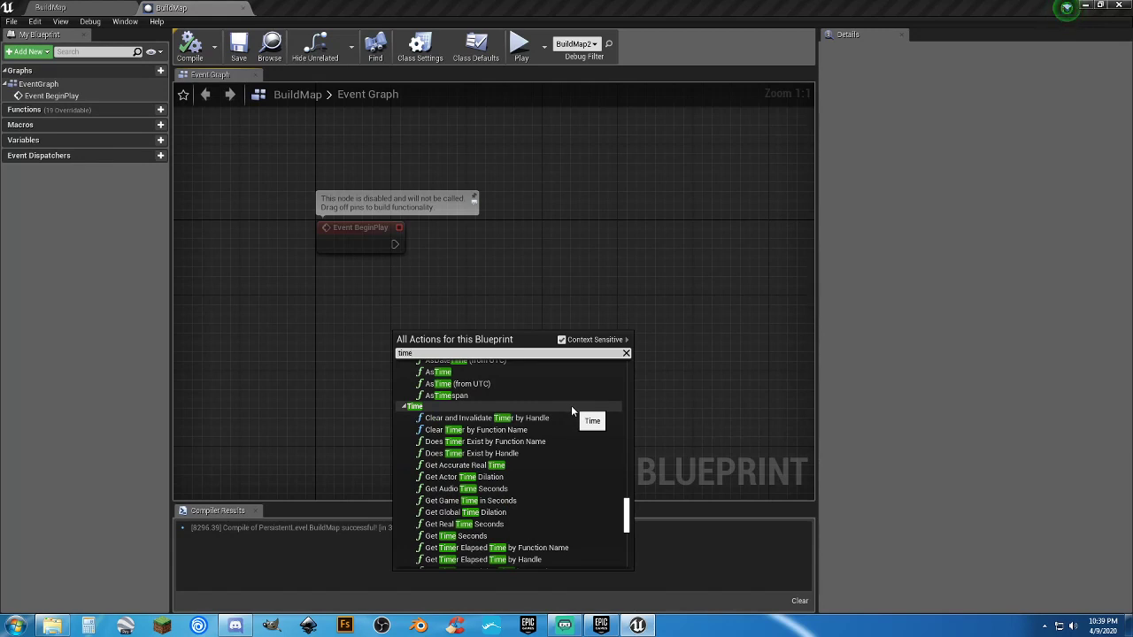
scroll(571, 405, "down", 2)
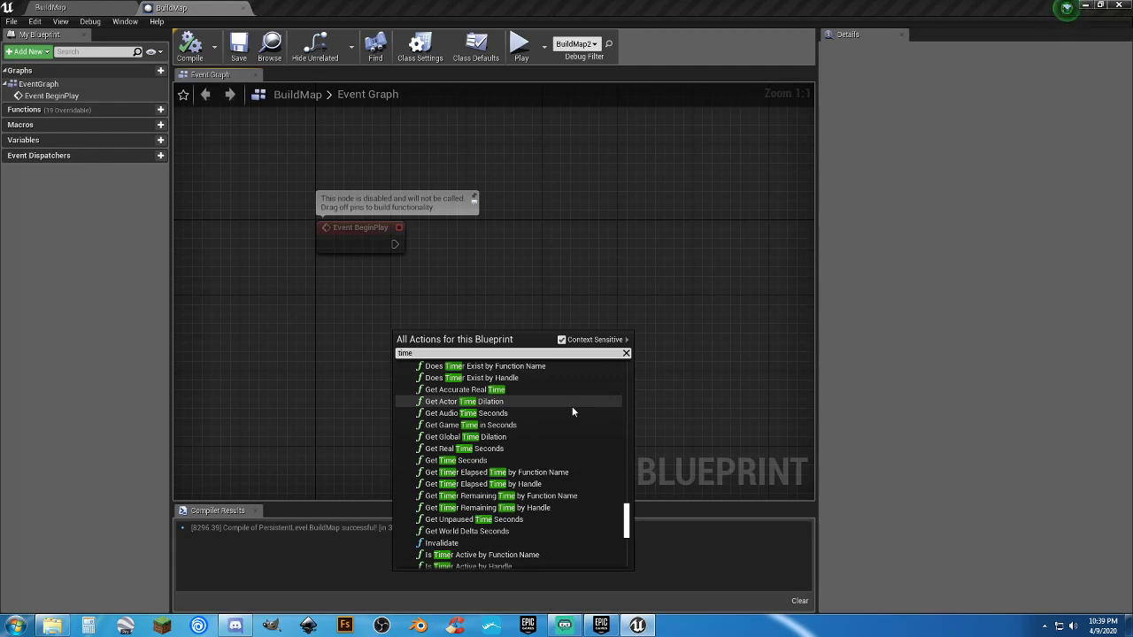
scroll(571, 407, "down", 1)
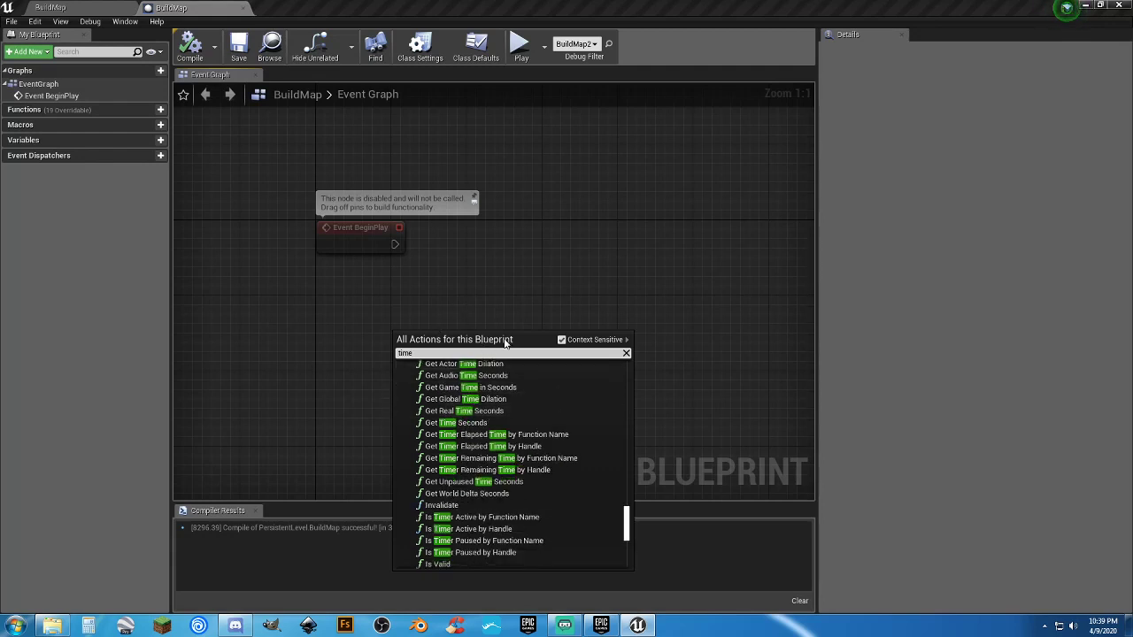
Step: Search the nodes for "timeline" to try an Add Timeline node in the event graph, and delete that node
type("r")
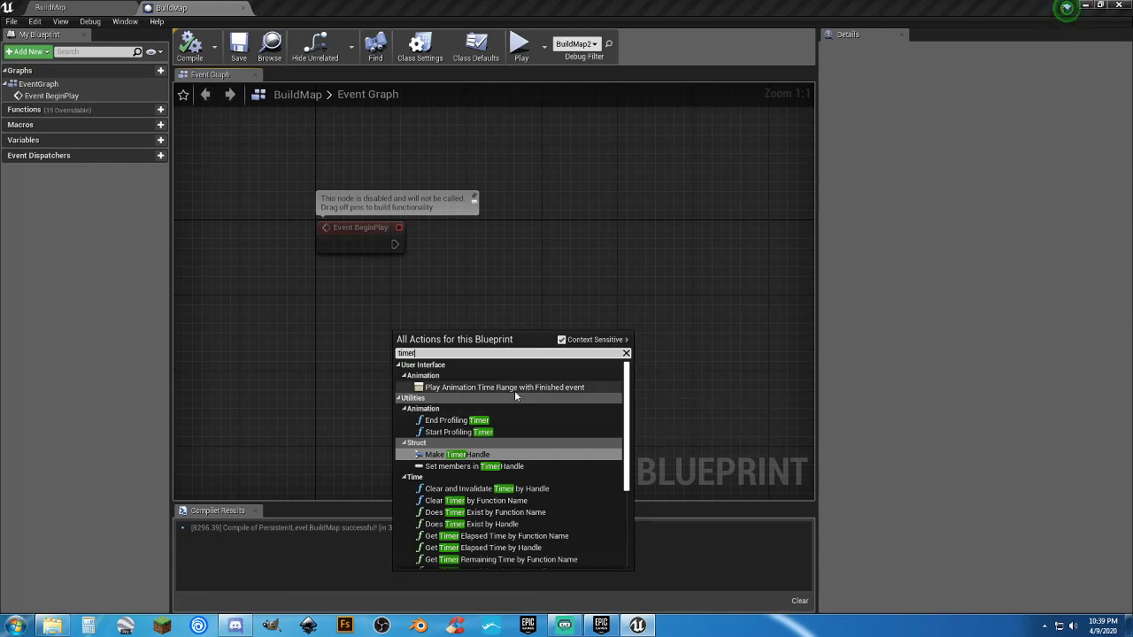
key("BackSpace")
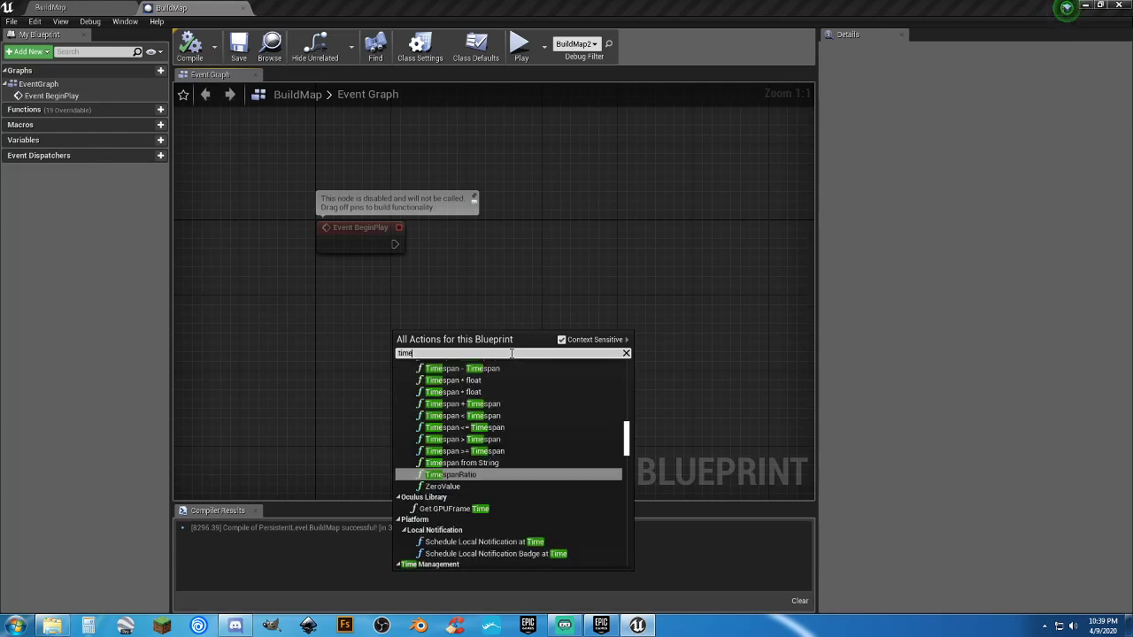
type("line")
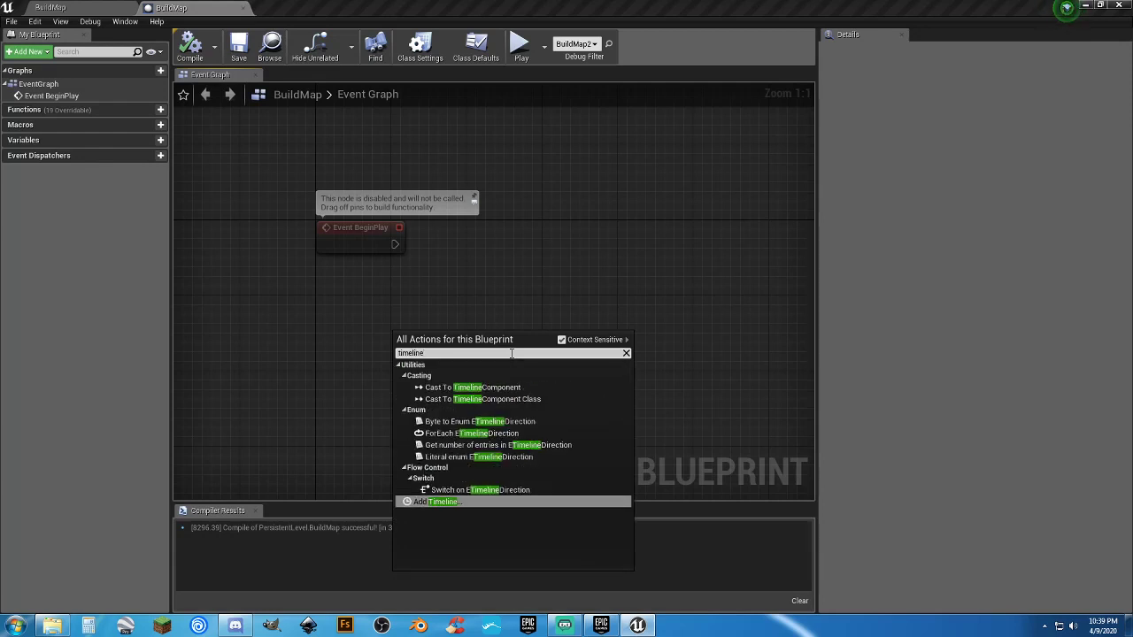
left_click(443, 502)
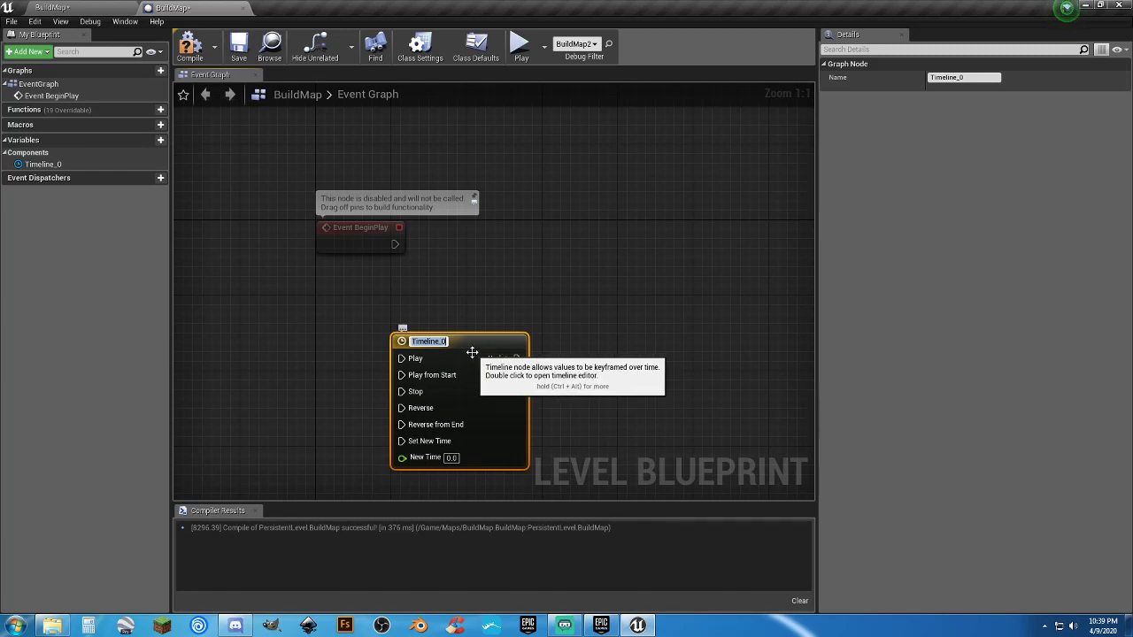
key("Return")
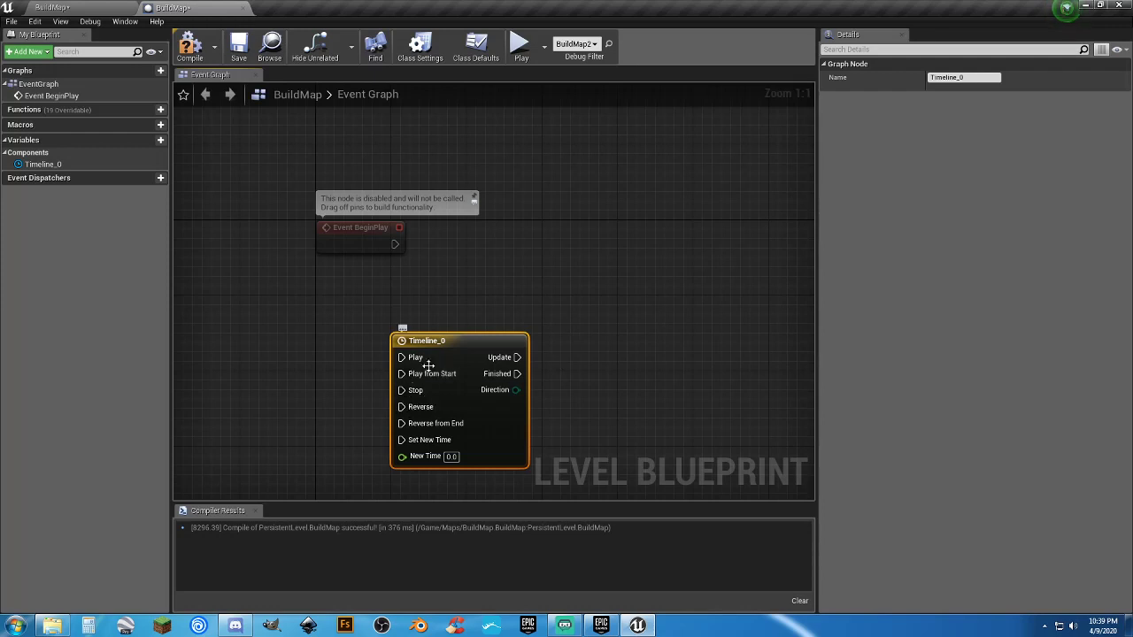
key("Delete")
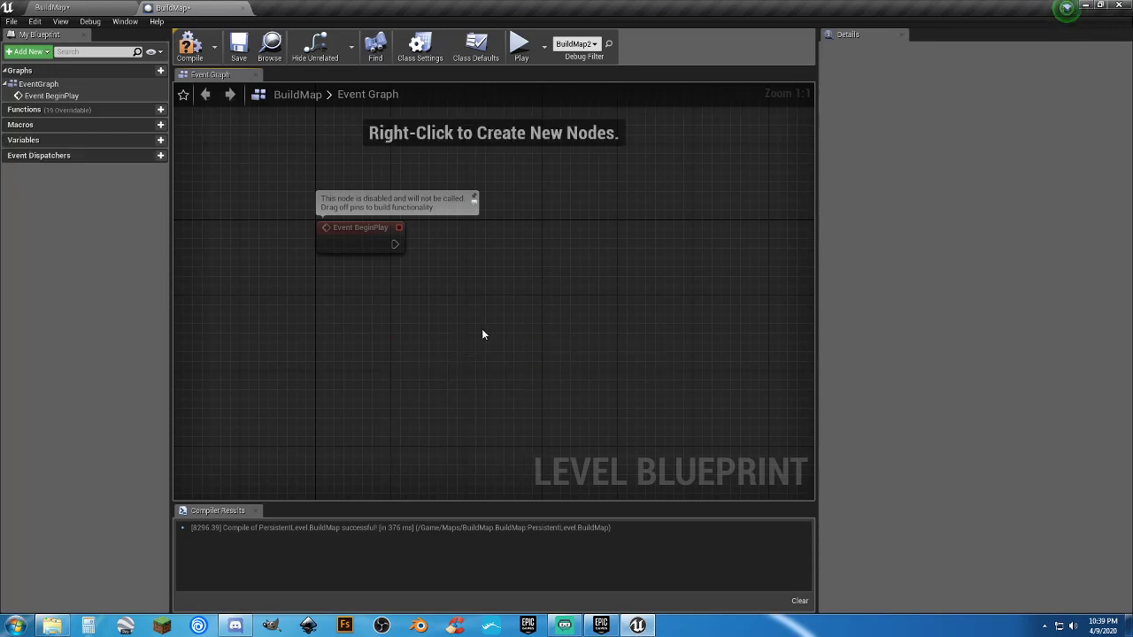
Step: Compile and save BuildMap's level blueprint, and close its editor
left_click(190, 46)
left_click(237, 48)
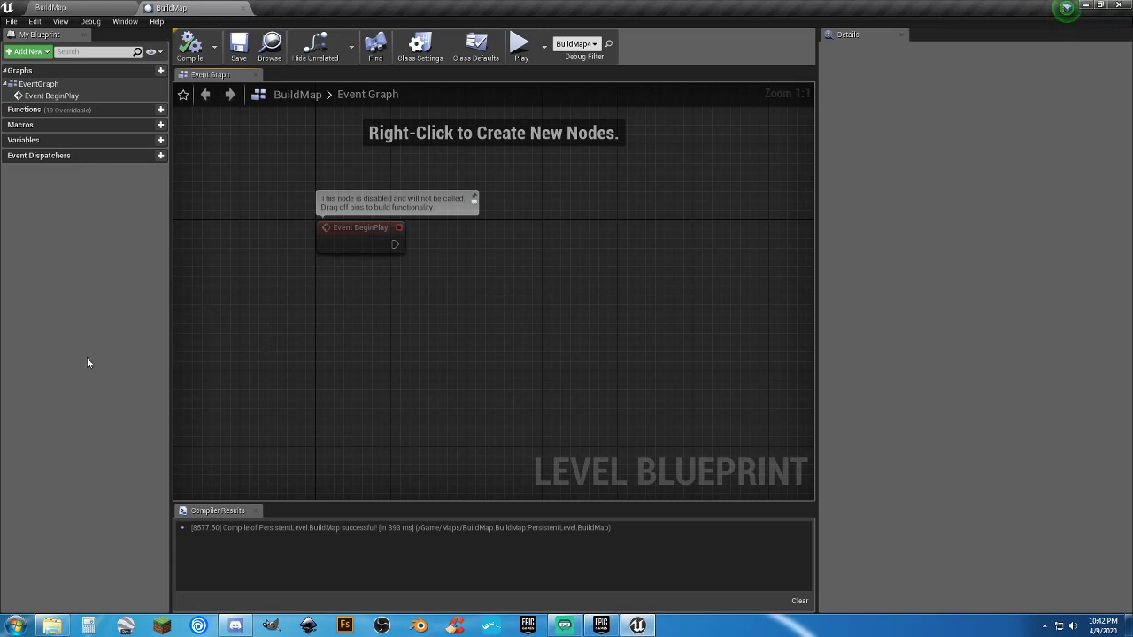
left_click(243, 8)
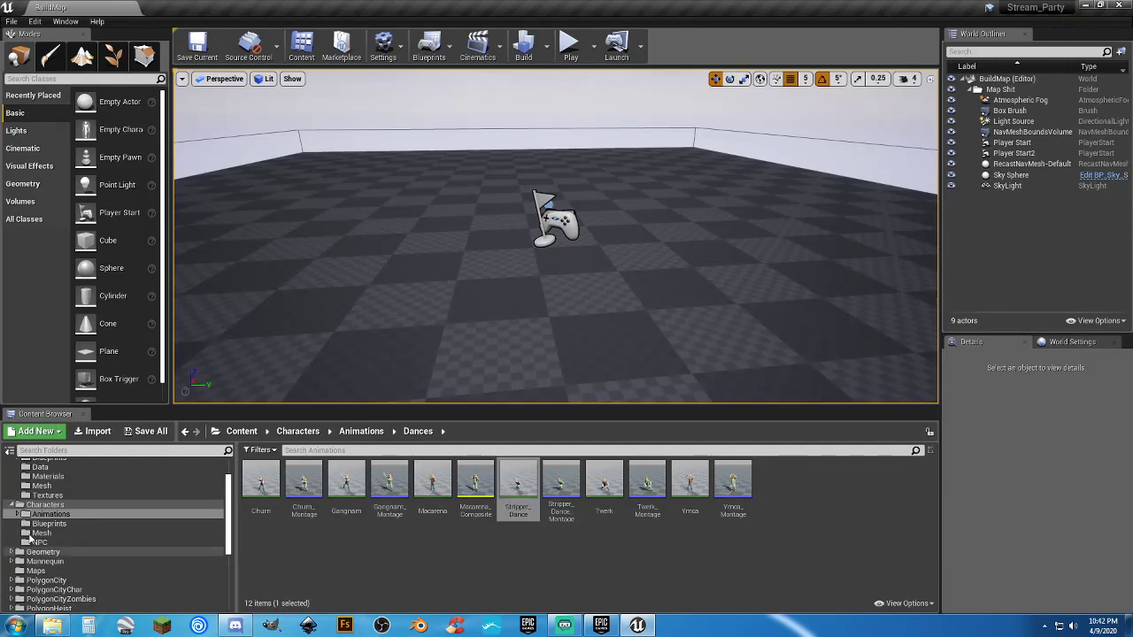
Step: Look through the maps in the PolygonTown content folder, and collapse that folder
scroll(36, 545, "down", 3)
double_click(48, 542)
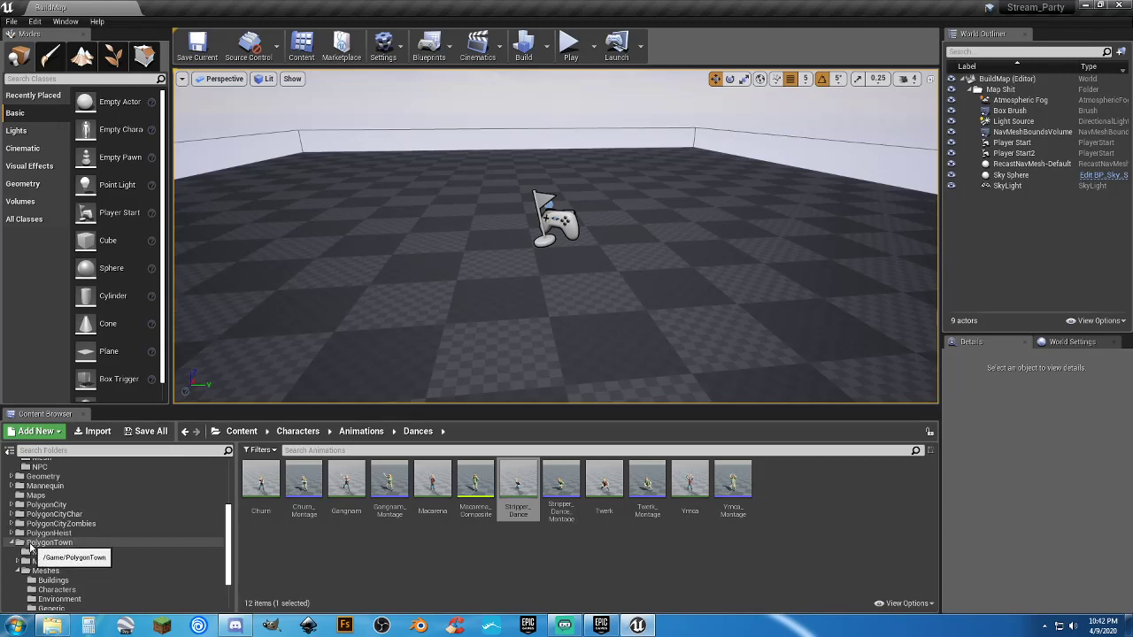
scroll(63, 485, "up", 2)
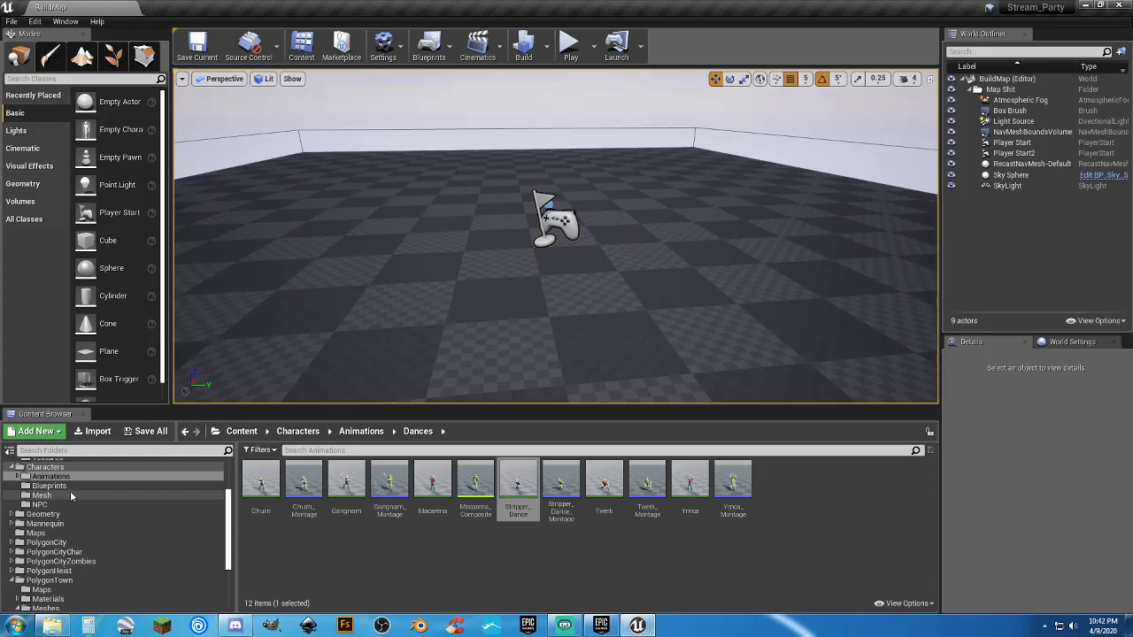
scroll(106, 495, "down", 2)
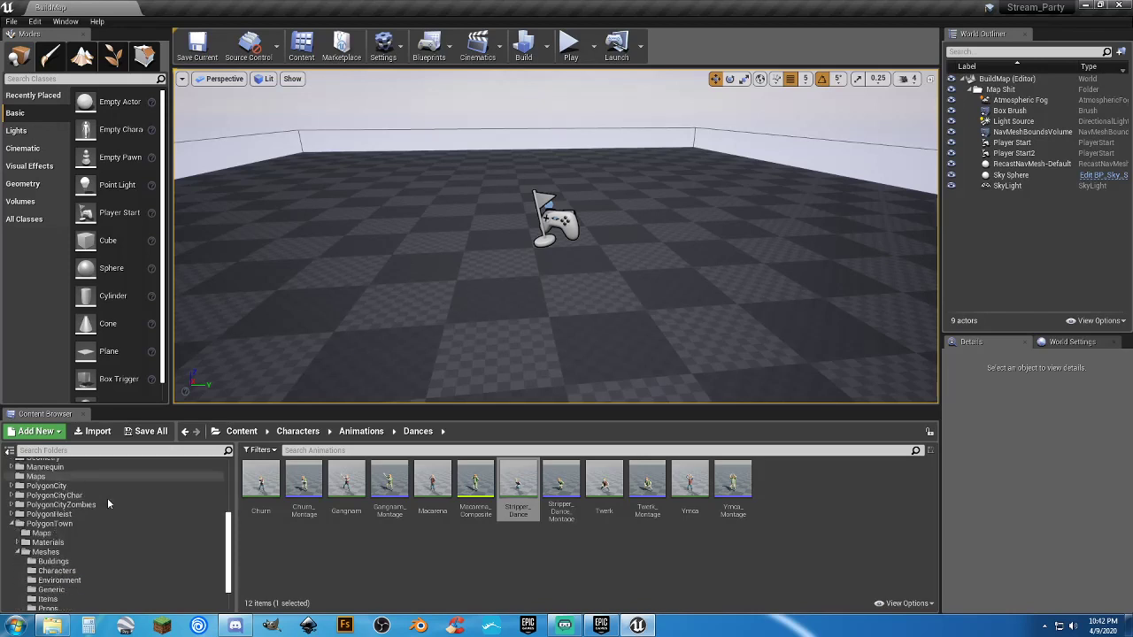
left_click(73, 532)
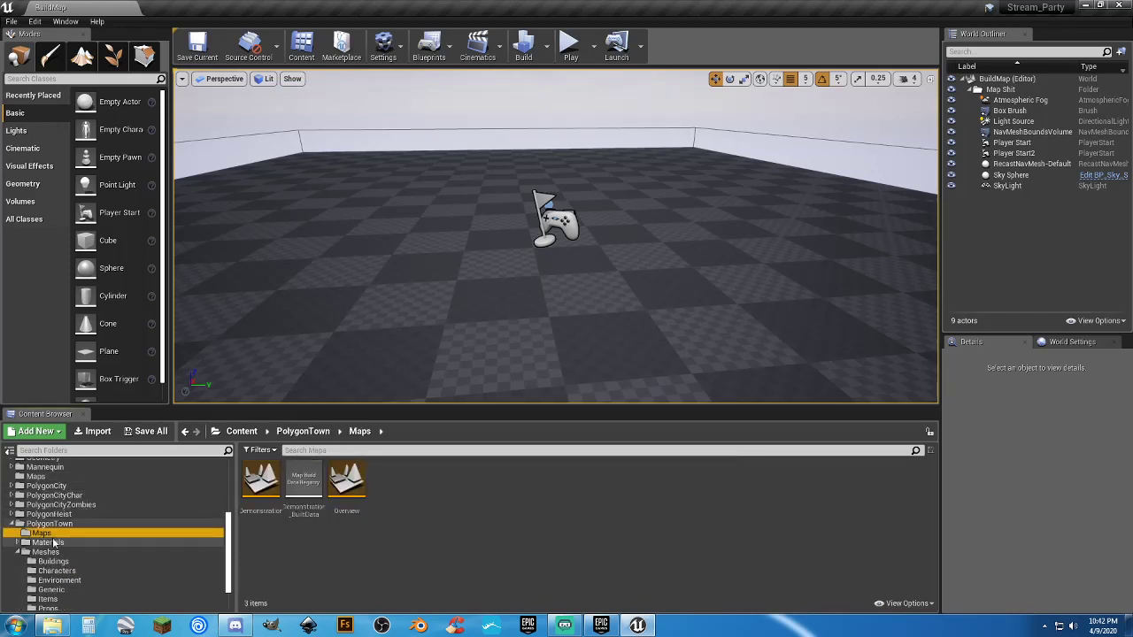
left_click(12, 523)
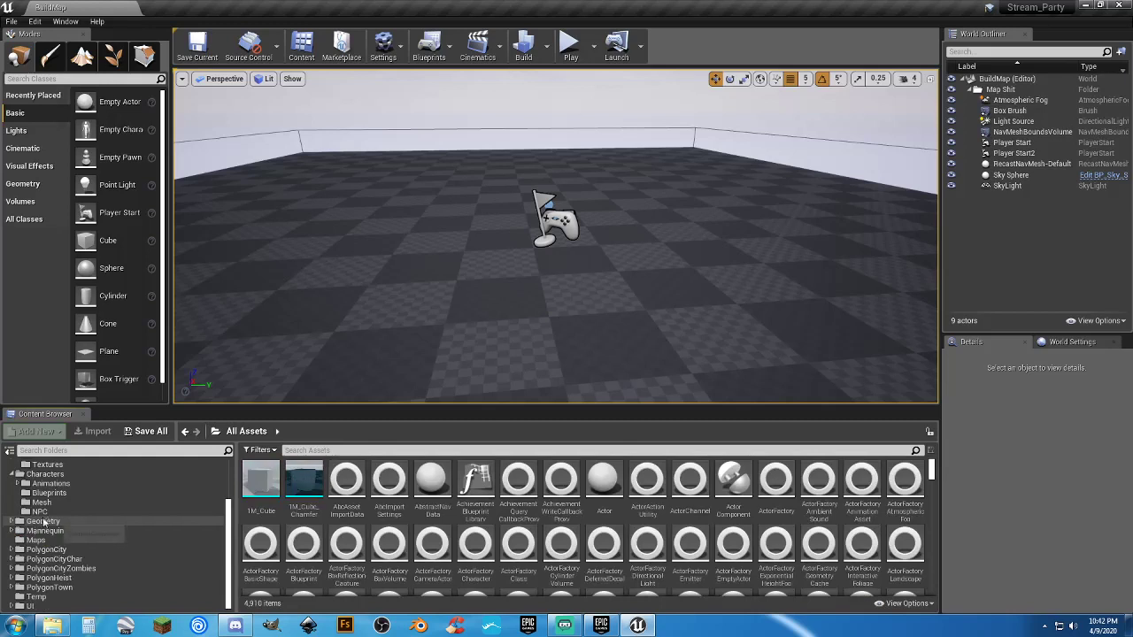
Step: Open the TempTown level from the project's main Maps folder
left_click(56, 541)
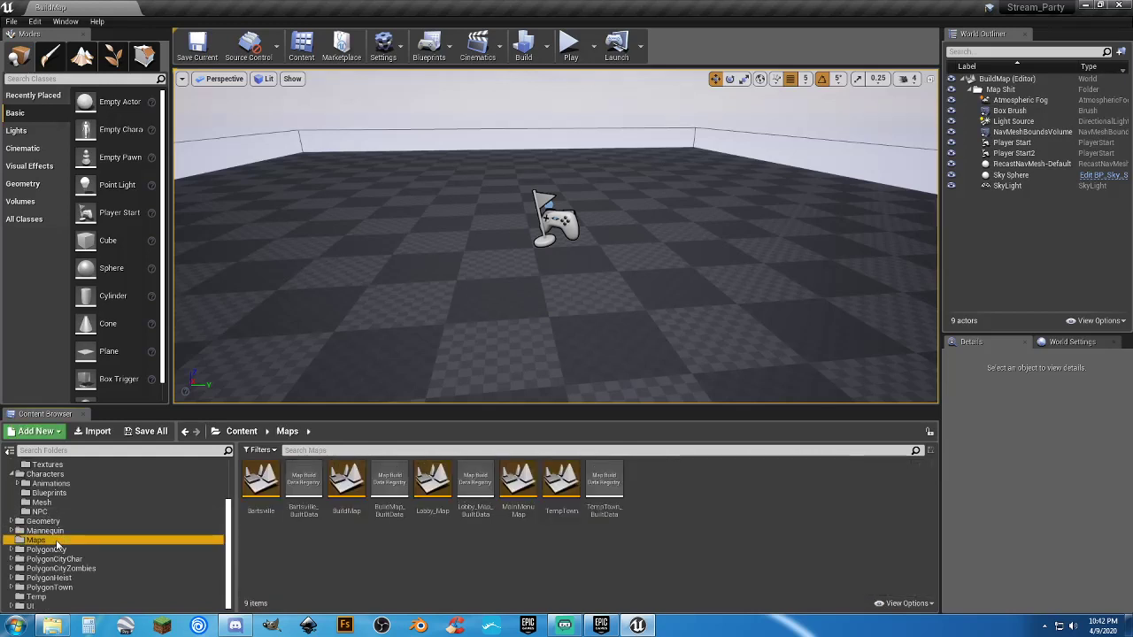
left_click(497, 573)
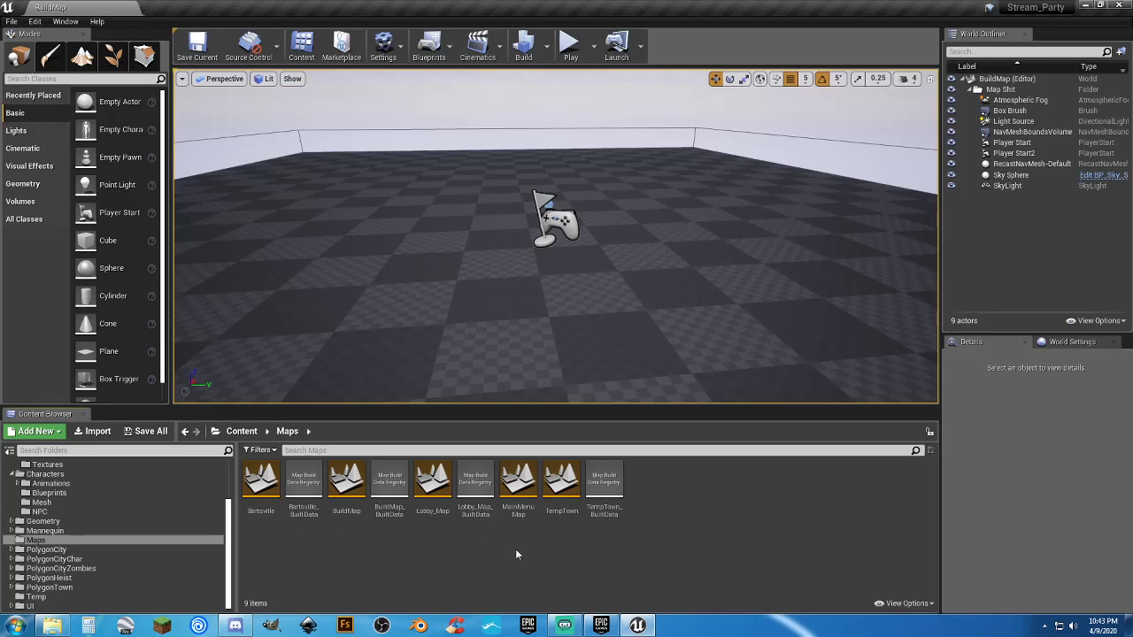
double_click(560, 518)
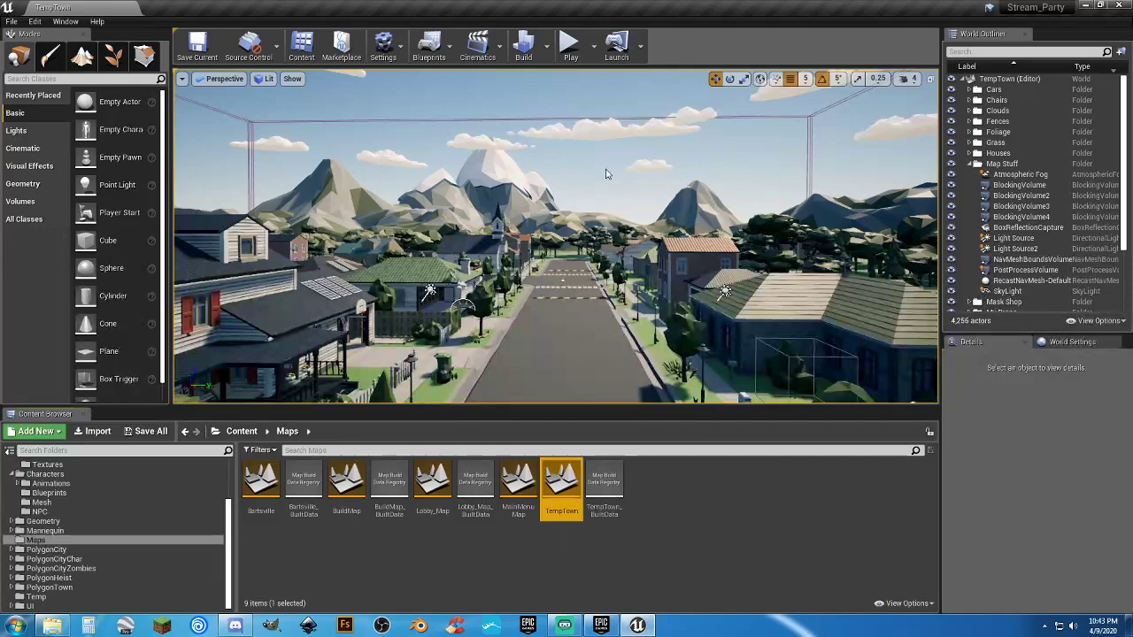
Step: Play the TempTown level and test the character's walking and crouching on the street
left_click(570, 46)
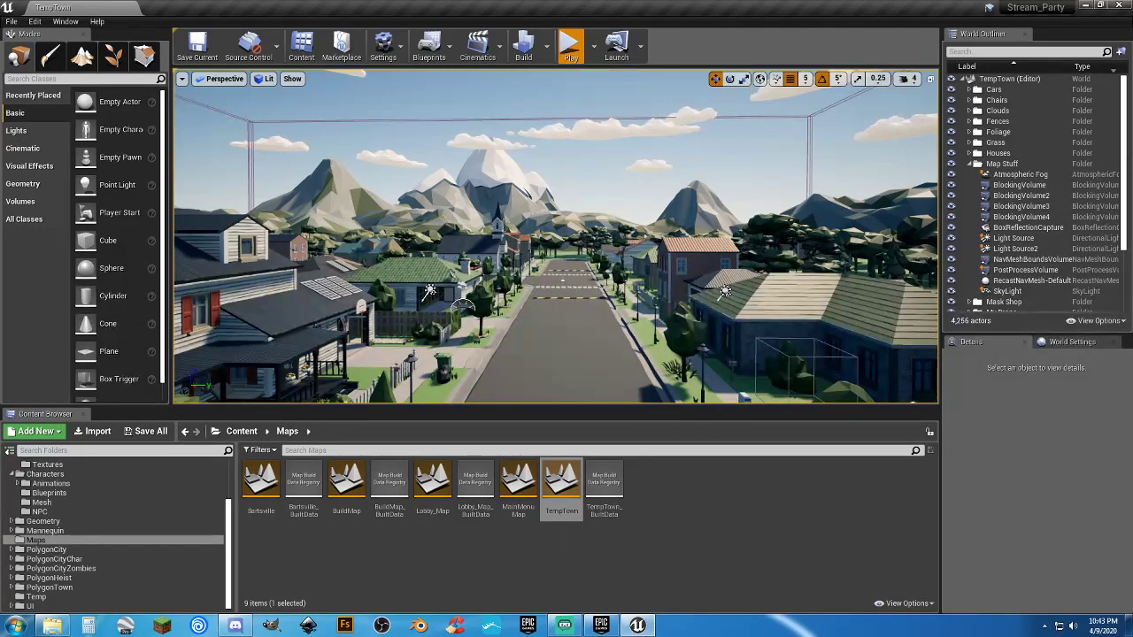
key("w")
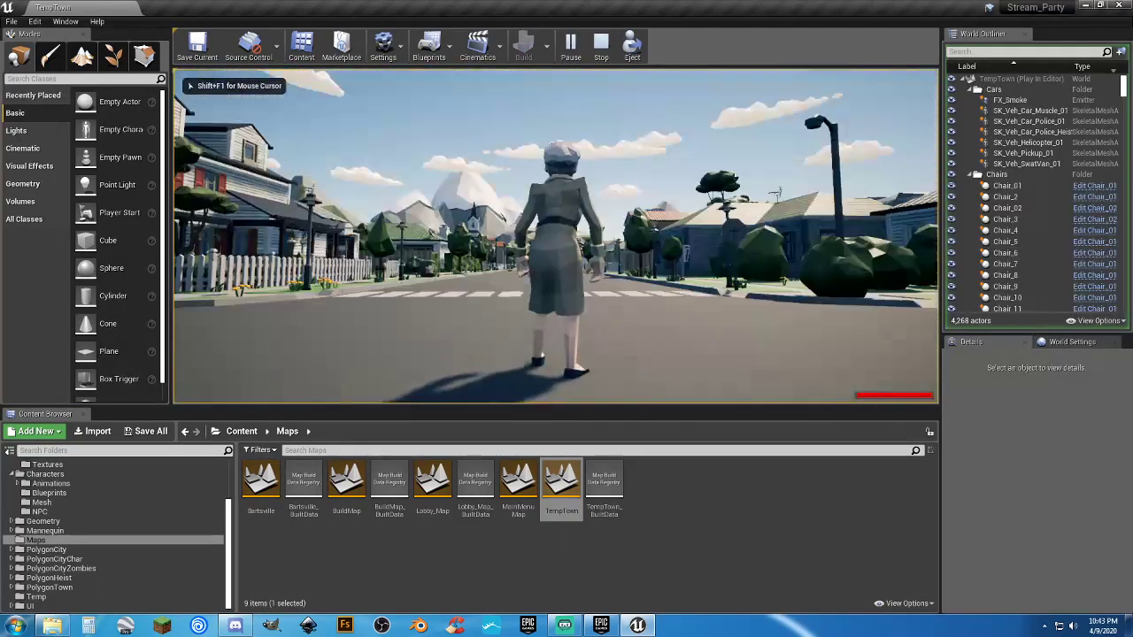
key("w")
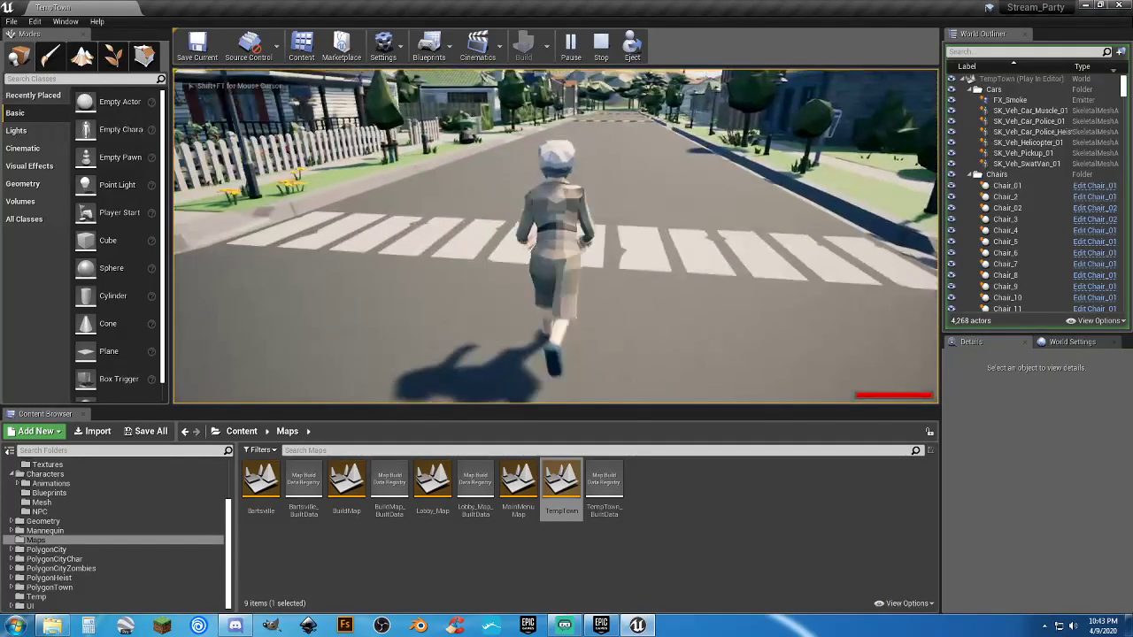
key("c")
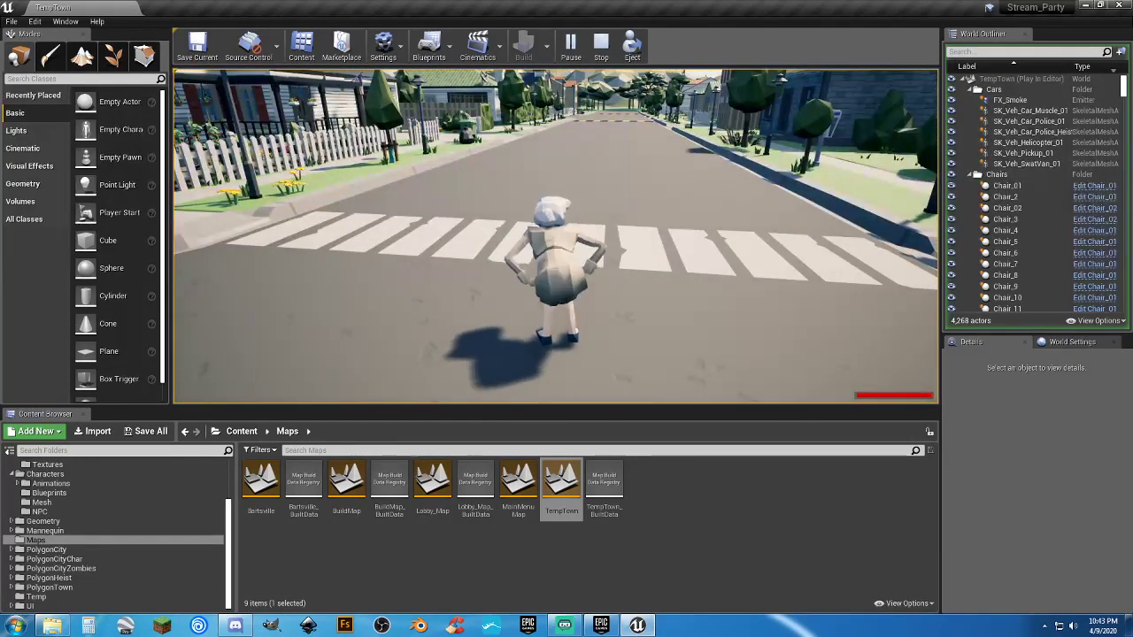
key("w")
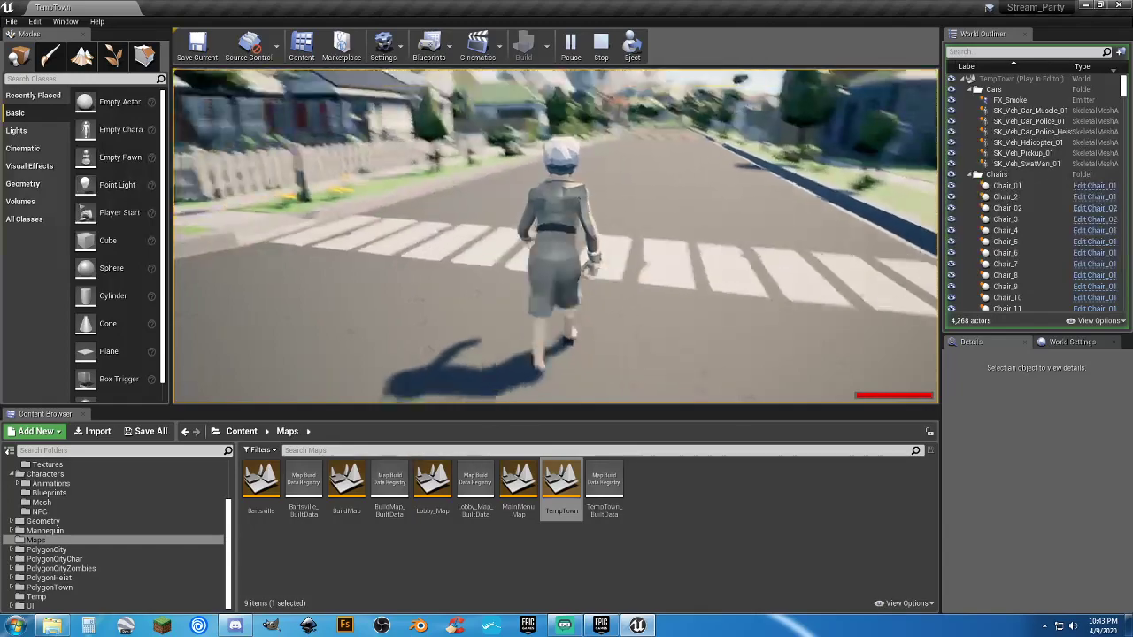
Step: Sprint the character across the crosswalk to a roadside bench and test sitting on it
key("shift")
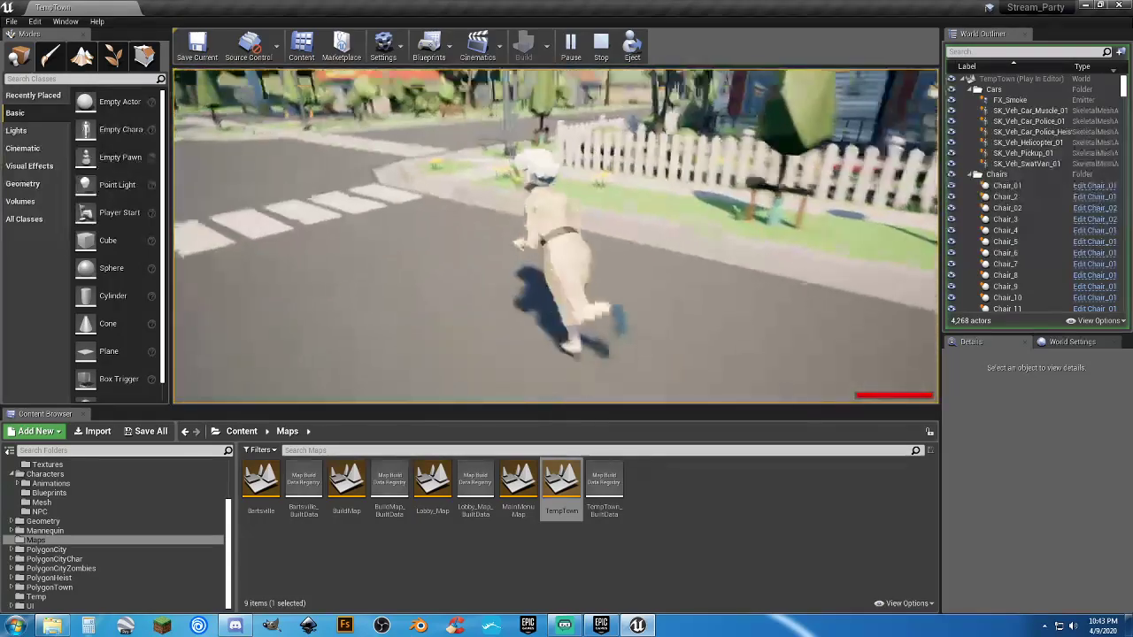
key("w")
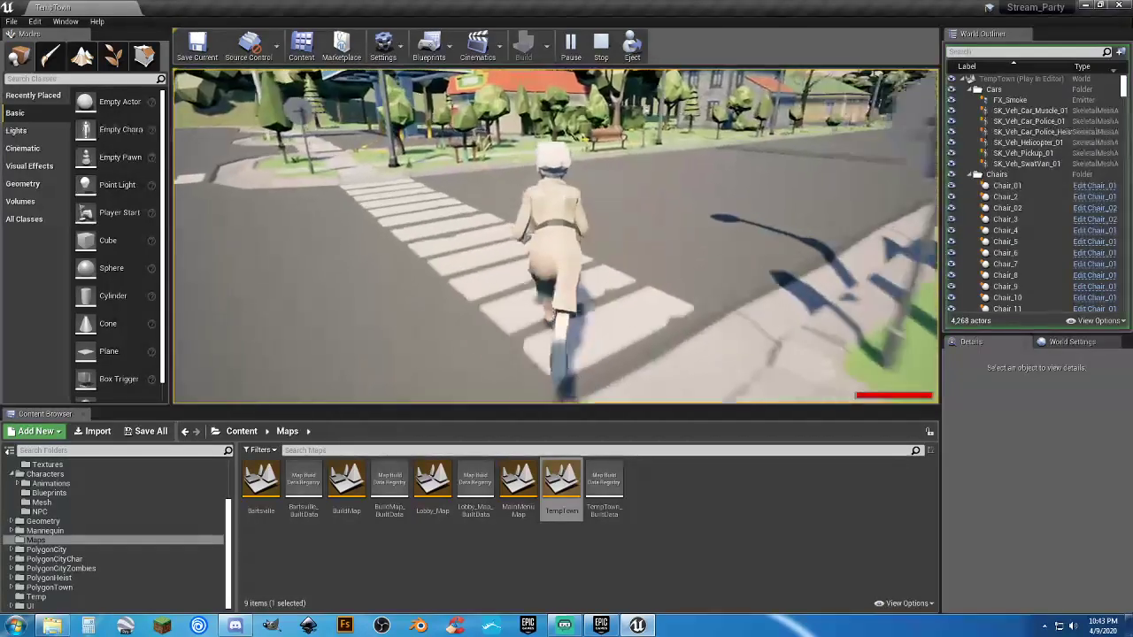
key("w")
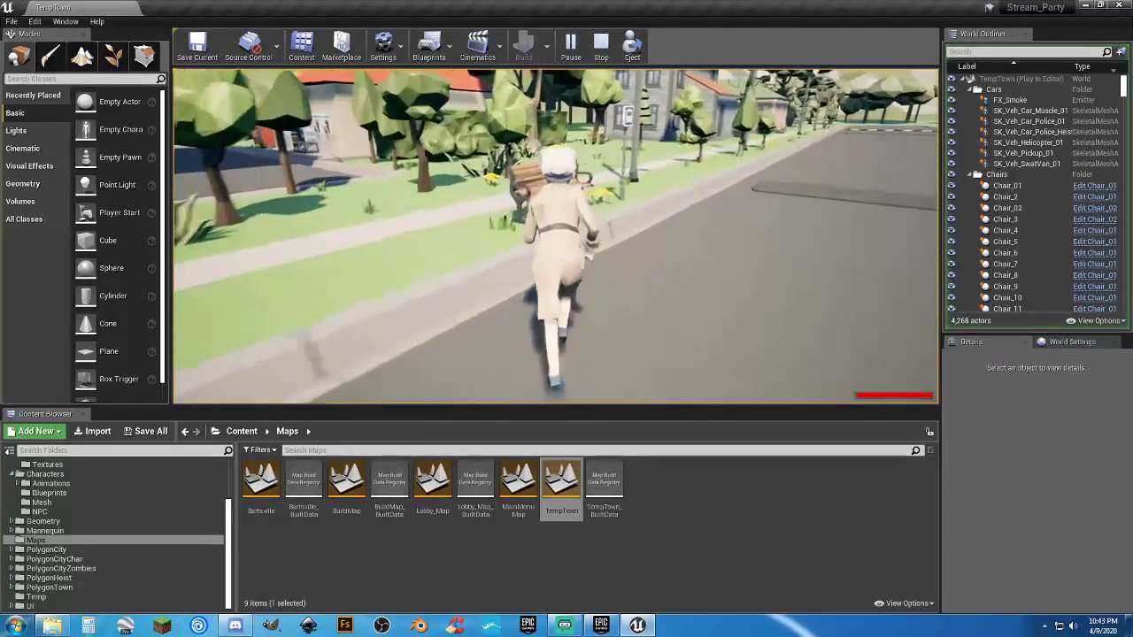
key("w")
key("e")
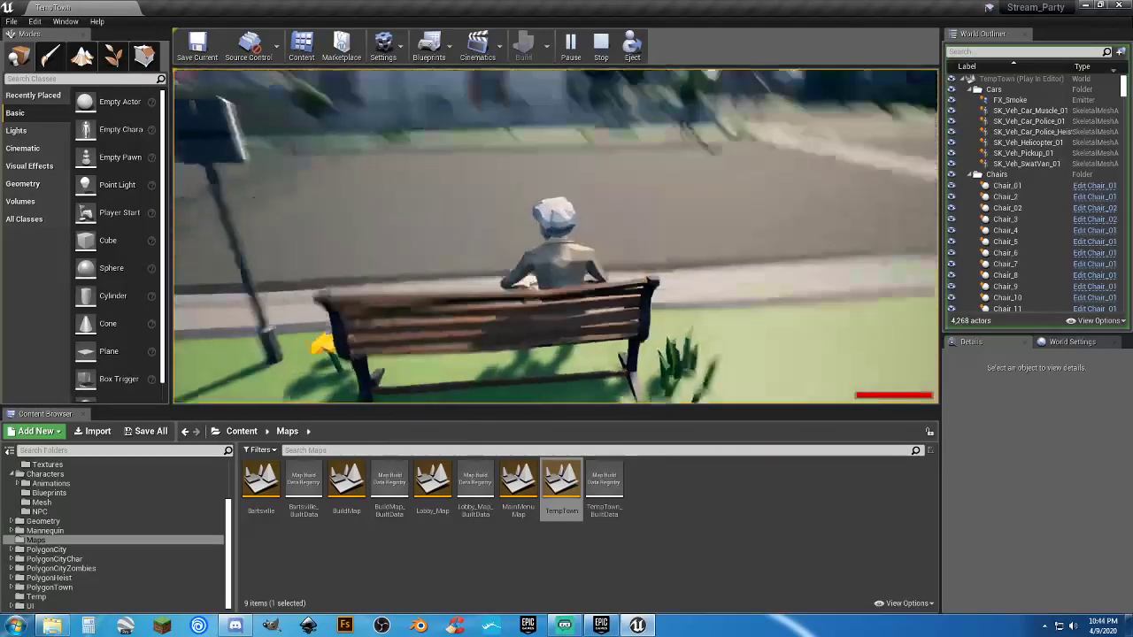
Step: Run the character down the street toward the columned building and test moving with the in-game phone open, then put it away
key("w")
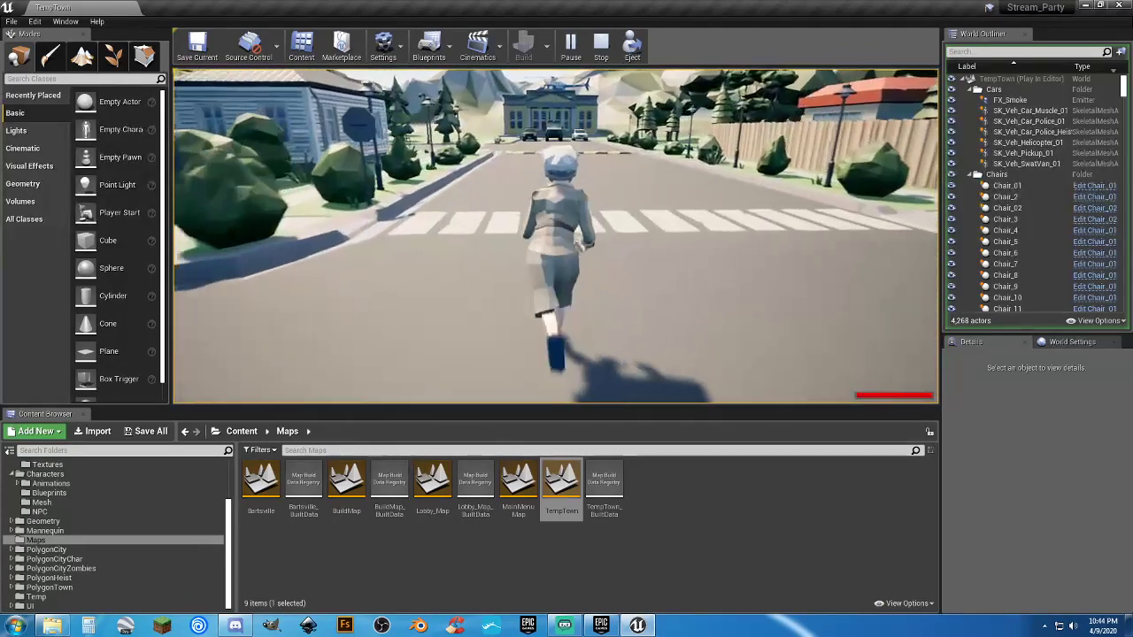
key("p")
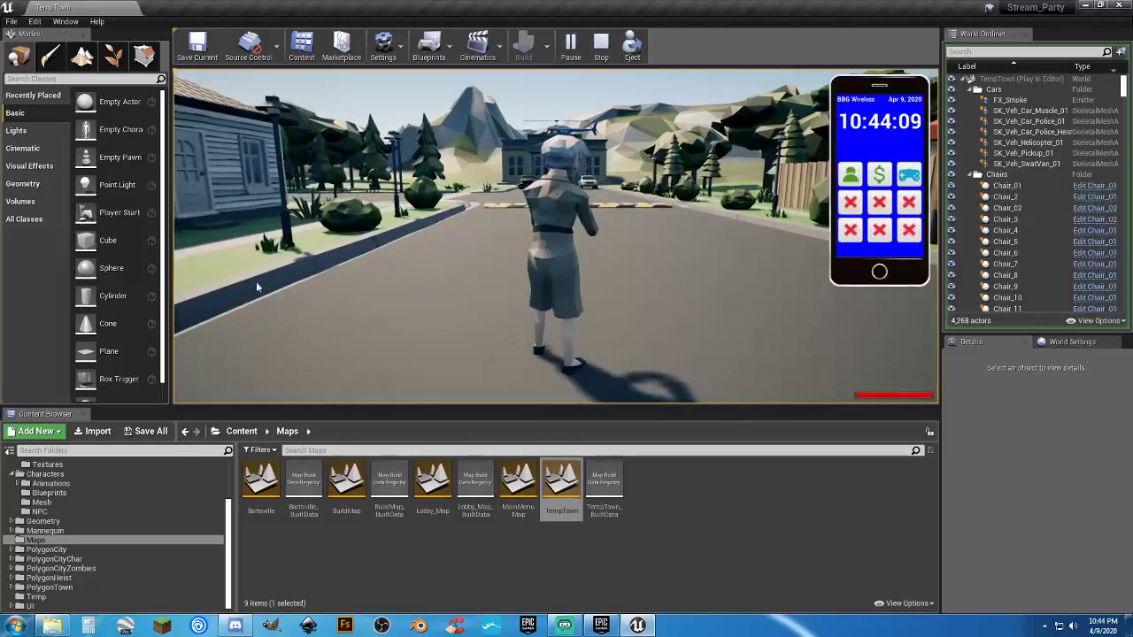
key("w")
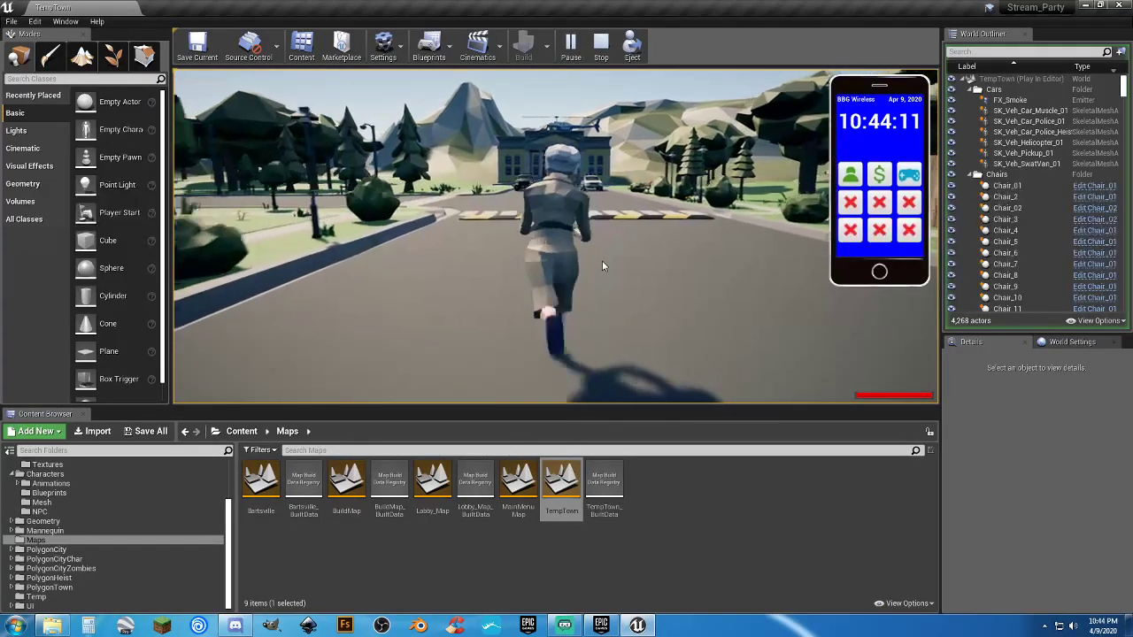
left_click_drag(631, 263, 496, 263)
key("w")
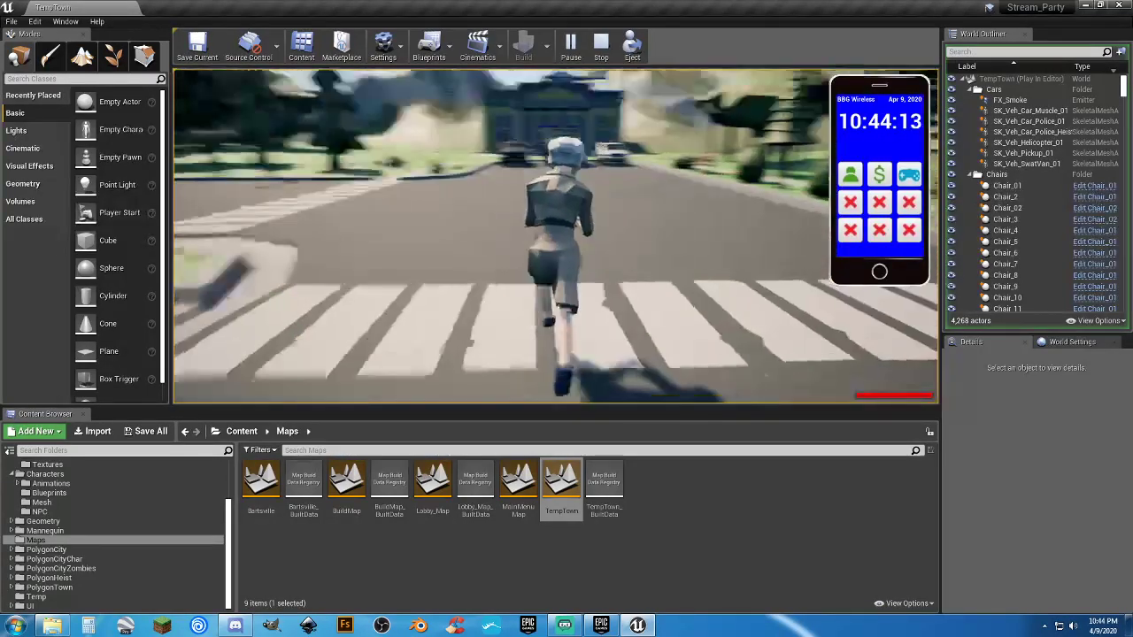
key("d")
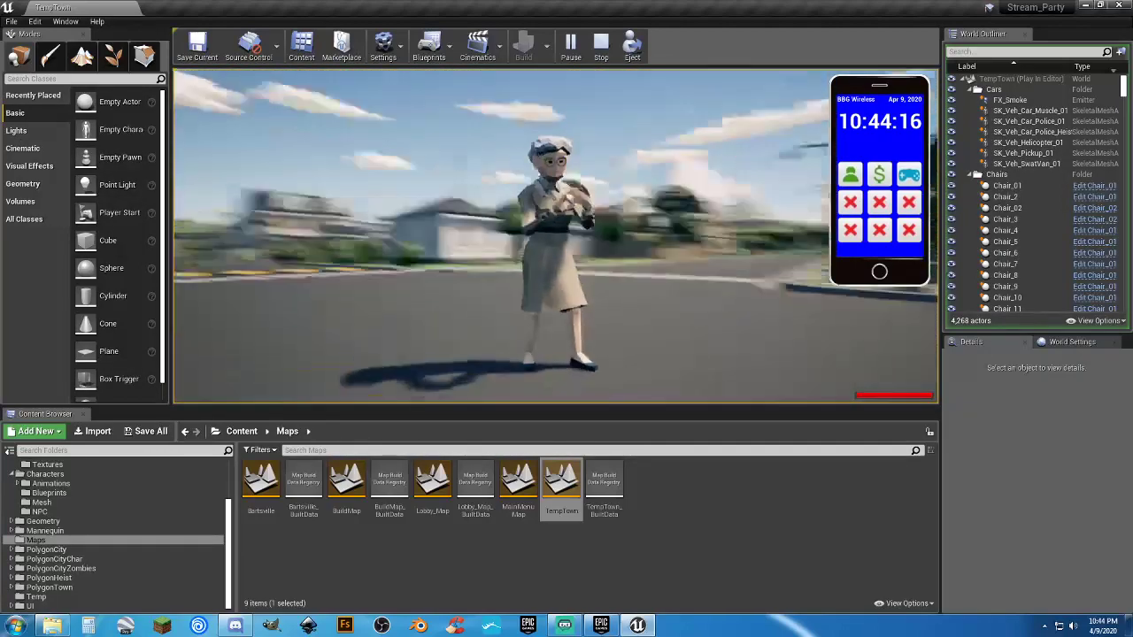
mouse_move(586, 258)
left_mouse_down()
mouse_move(708, 259)
mouse_move(586, 258)
left_mouse_up()
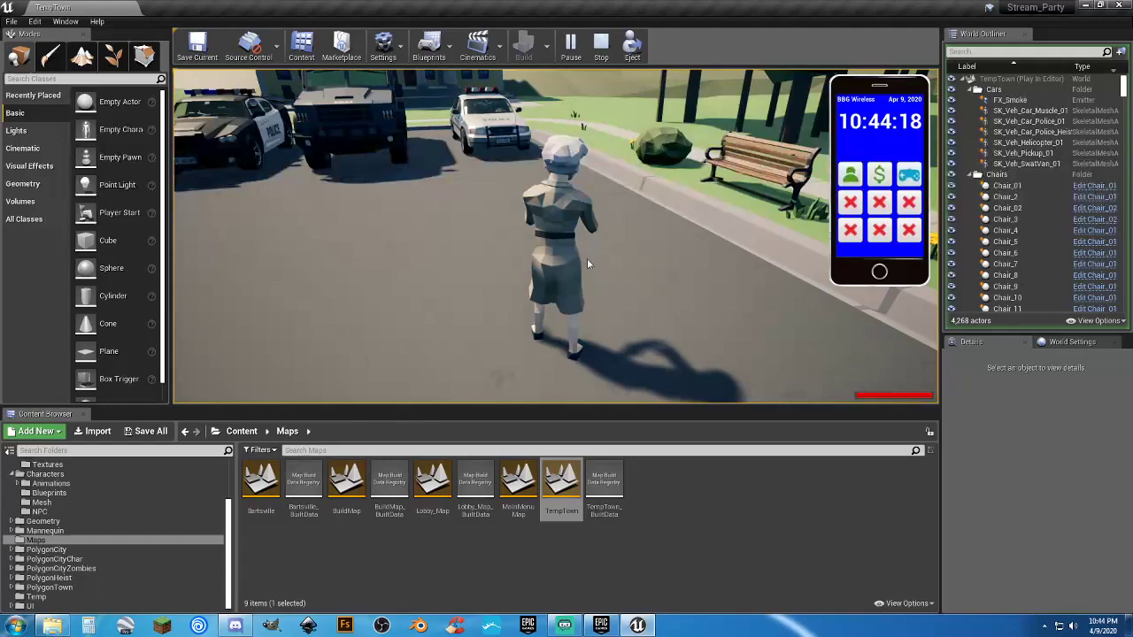
left_click(676, 230)
Step: Run the character around the parked police cars and SWAT van and across the lawn of the columned building
key("w")
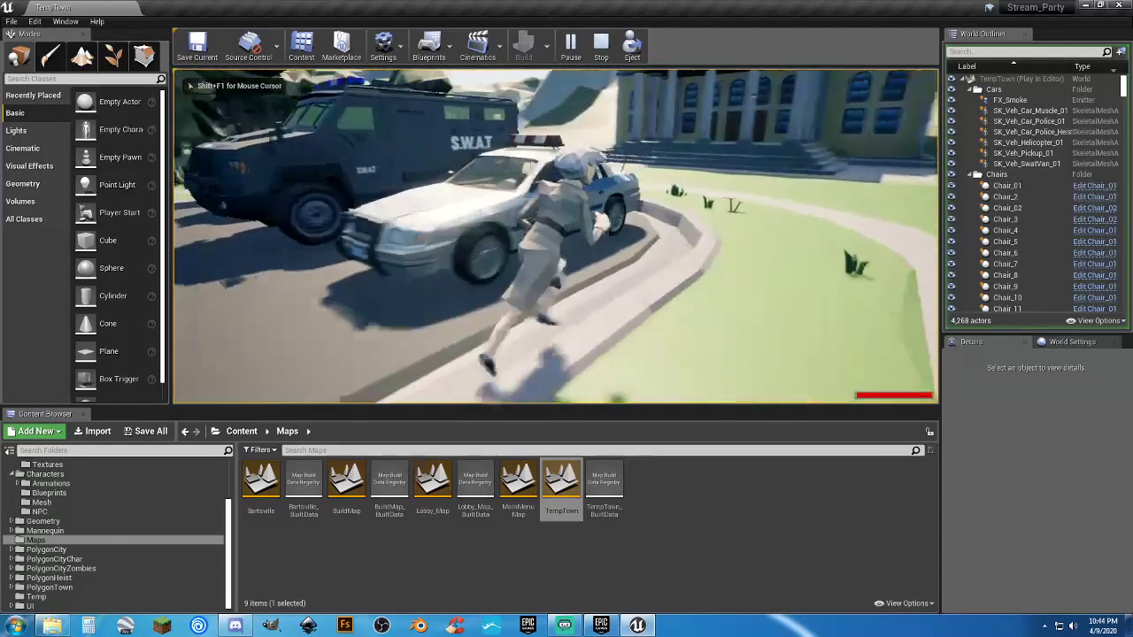
key("w")
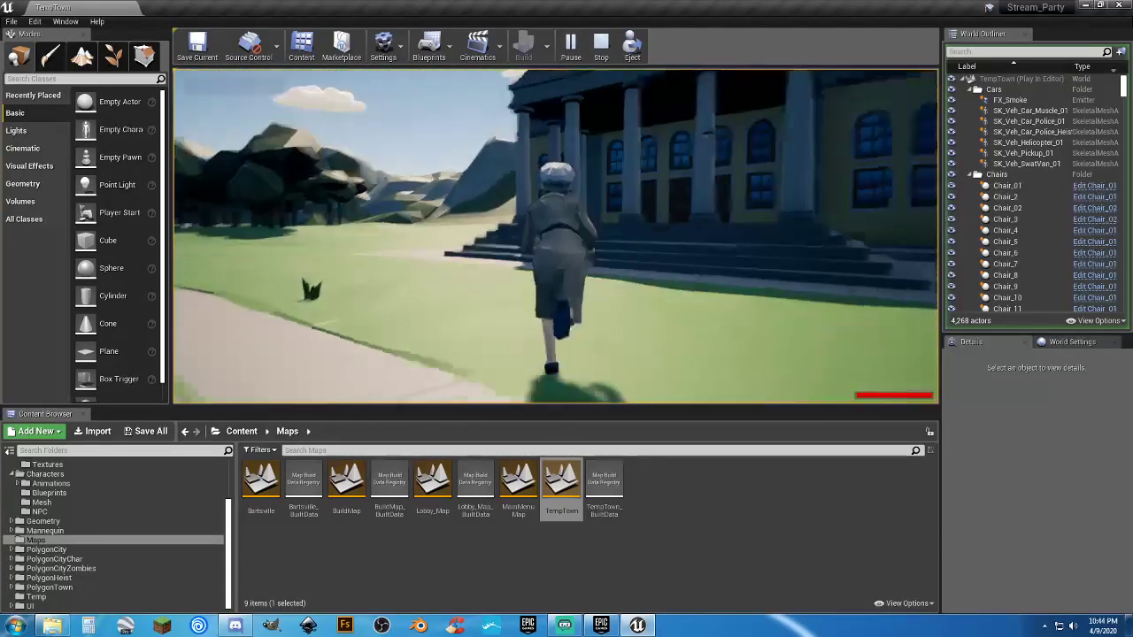
key("w")
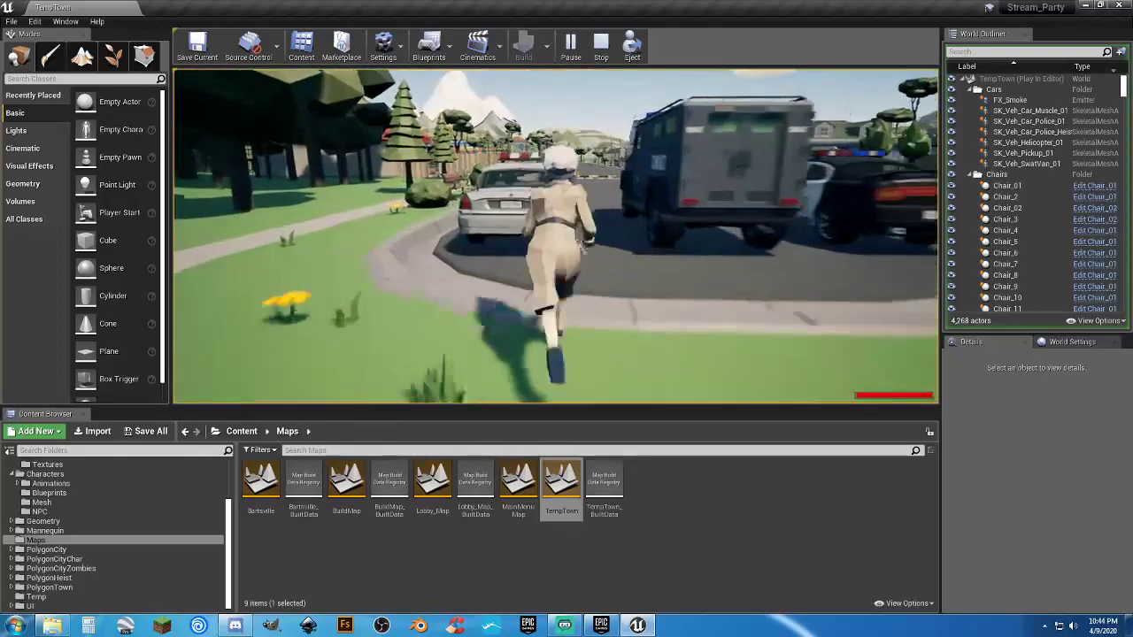
key("w")
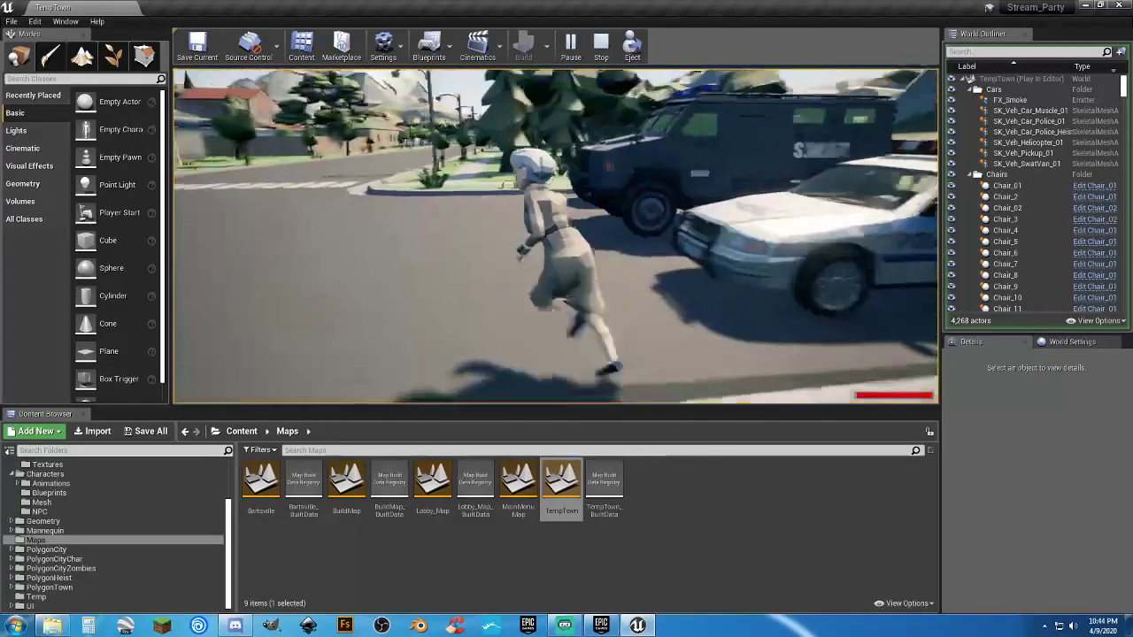
key("w")
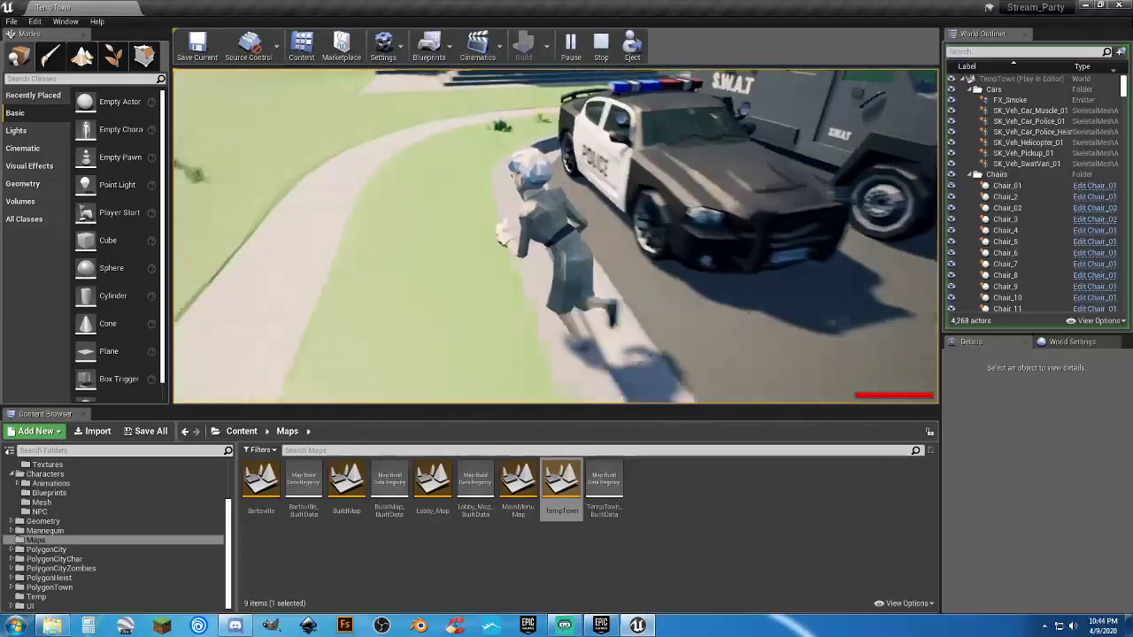
key("s")
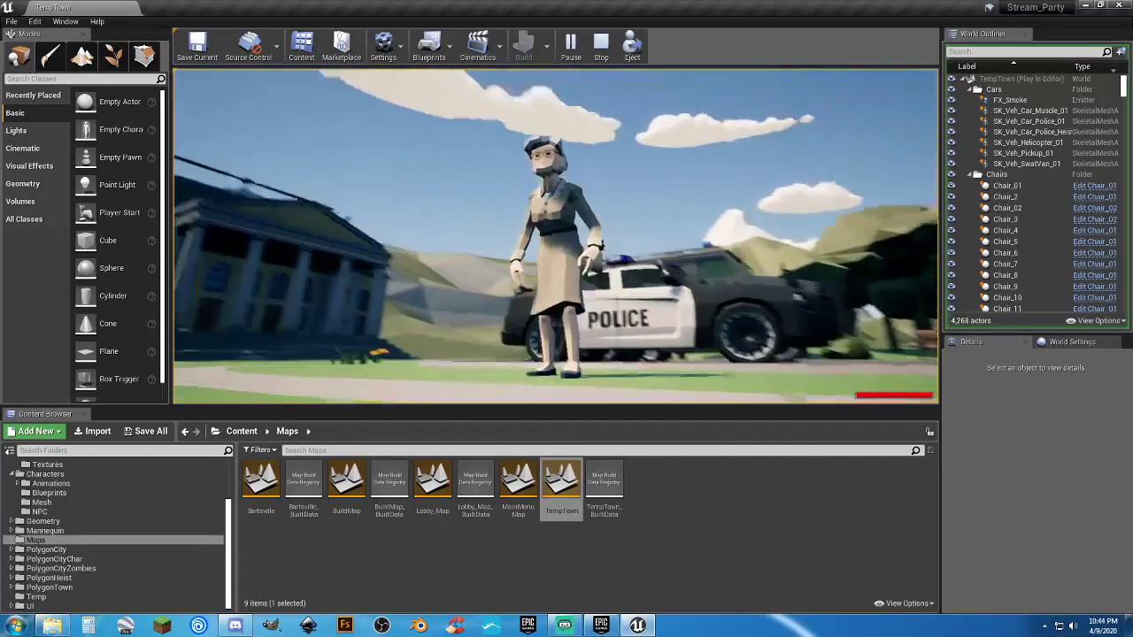
Step: Take the character into the mask shop and test jumping and running around its interior
key("w")
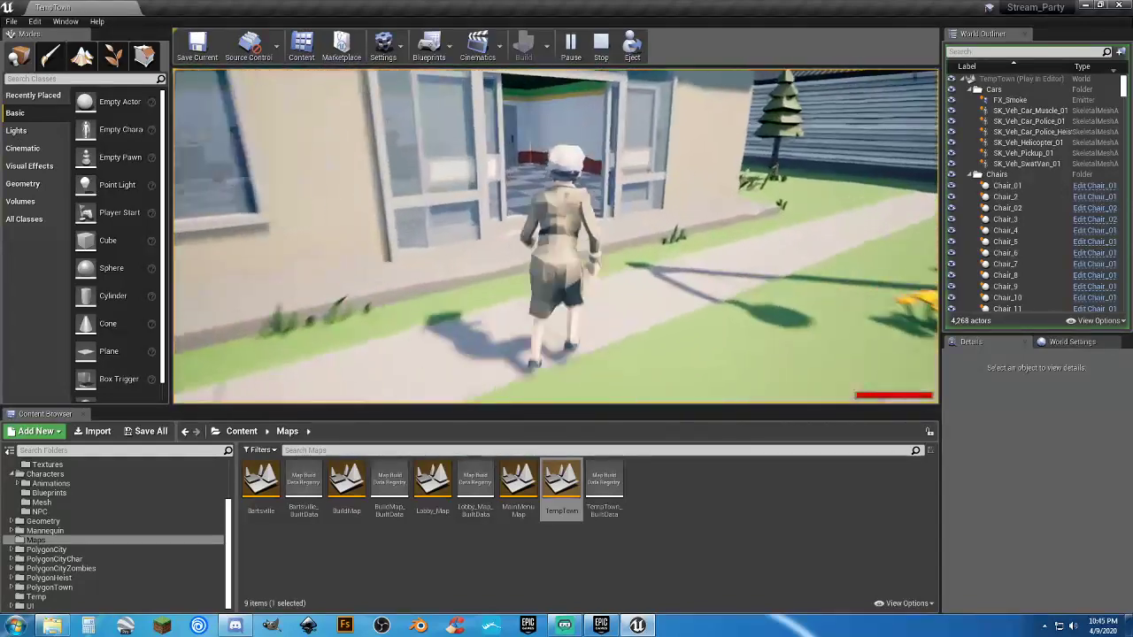
key("space")
key("space")
key("space")
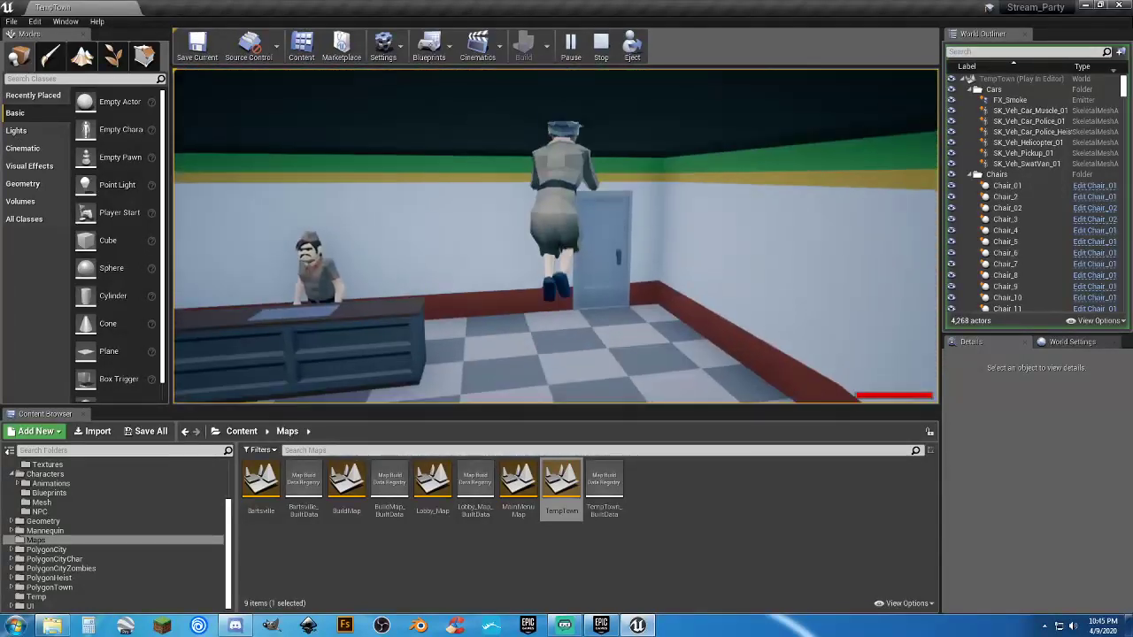
key("w")
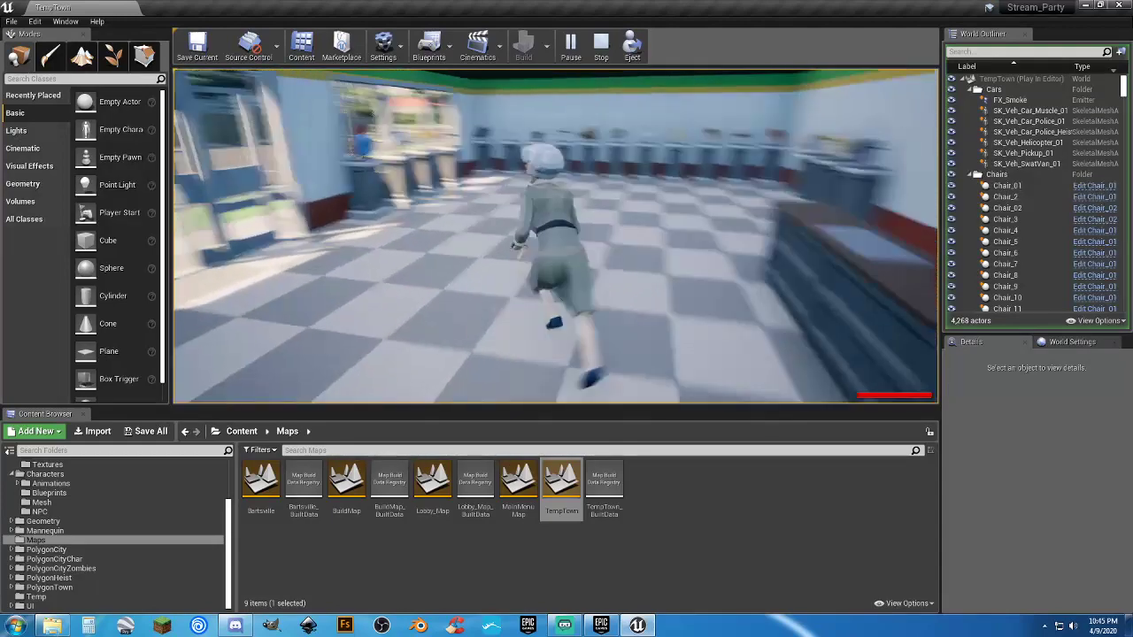
key("a")
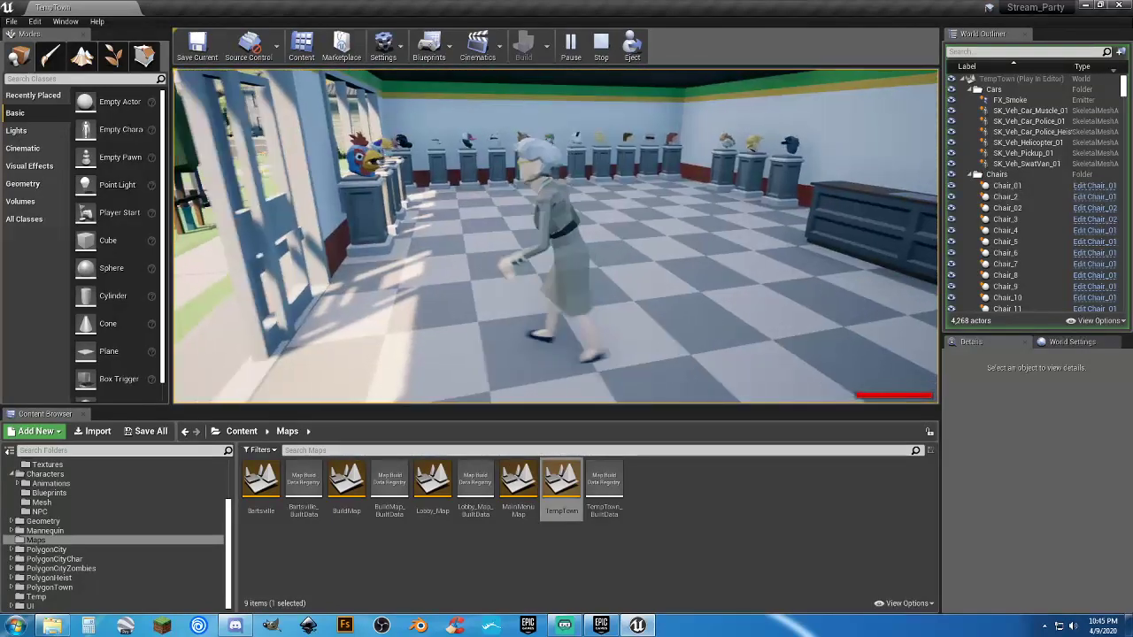
Step: Leave the shop, test running jumps along the road over the speed bump, and stop the play session
key("w")
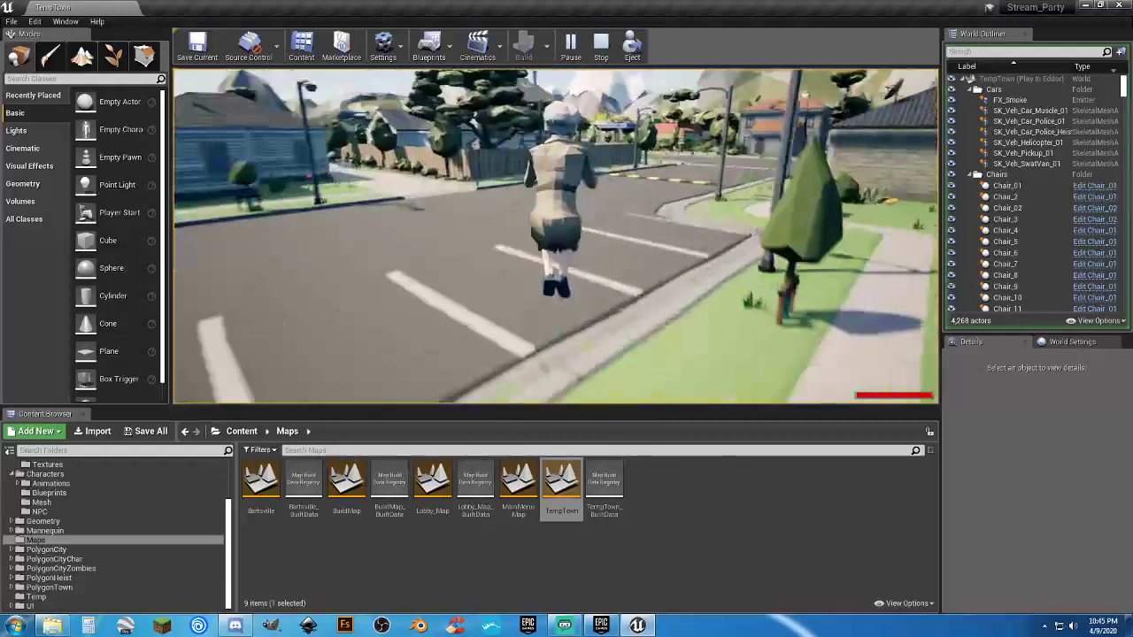
key("w")
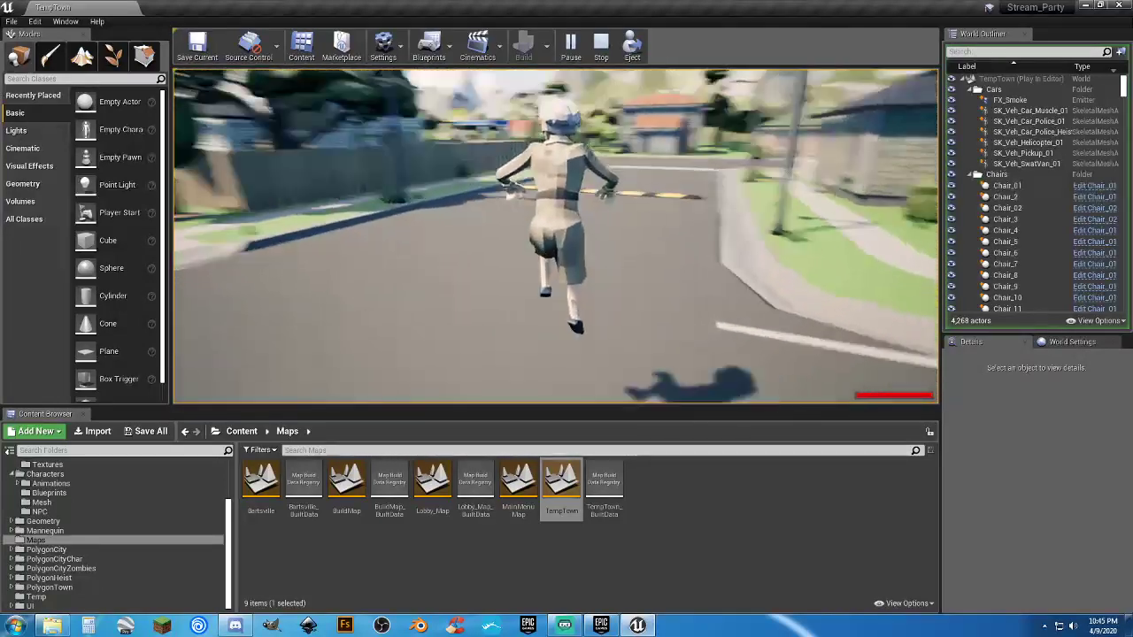
key("w")
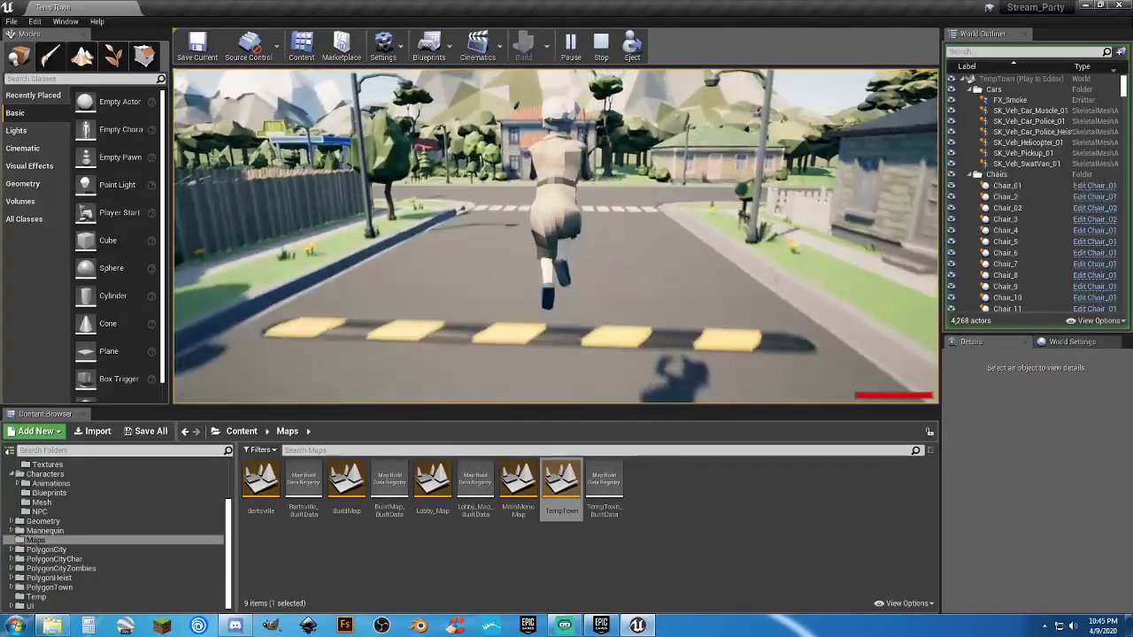
key("w")
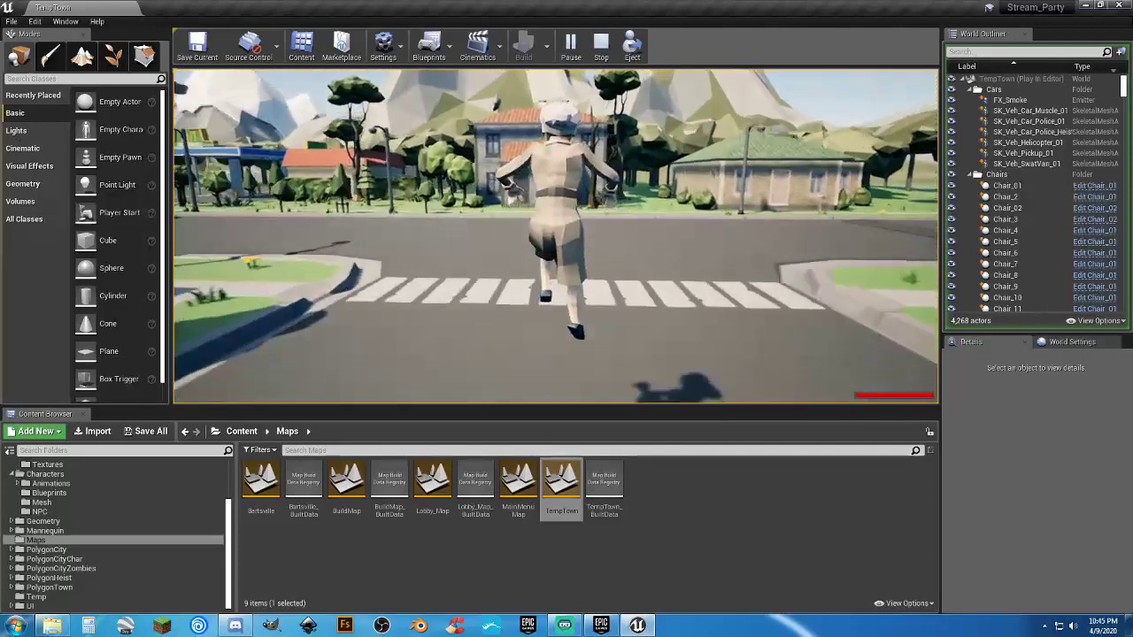
key("Escape")
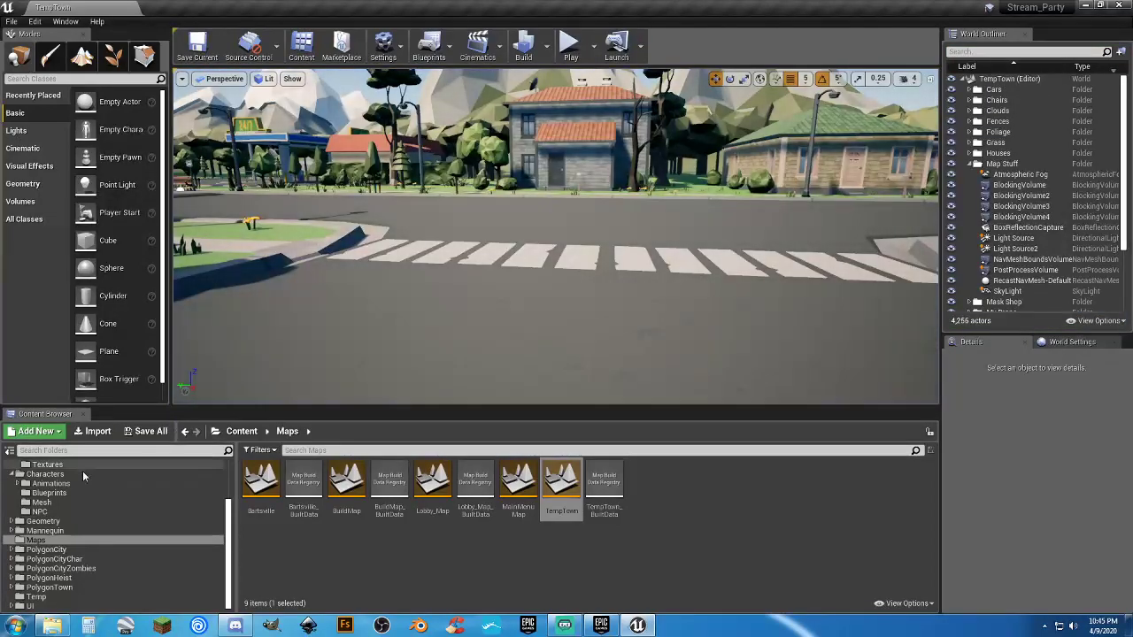
Step: Open the Player_Base blueprint from the Characters Blueprints folder and select its CharacterMovement component
left_click(49, 493)
double_click(304, 481)
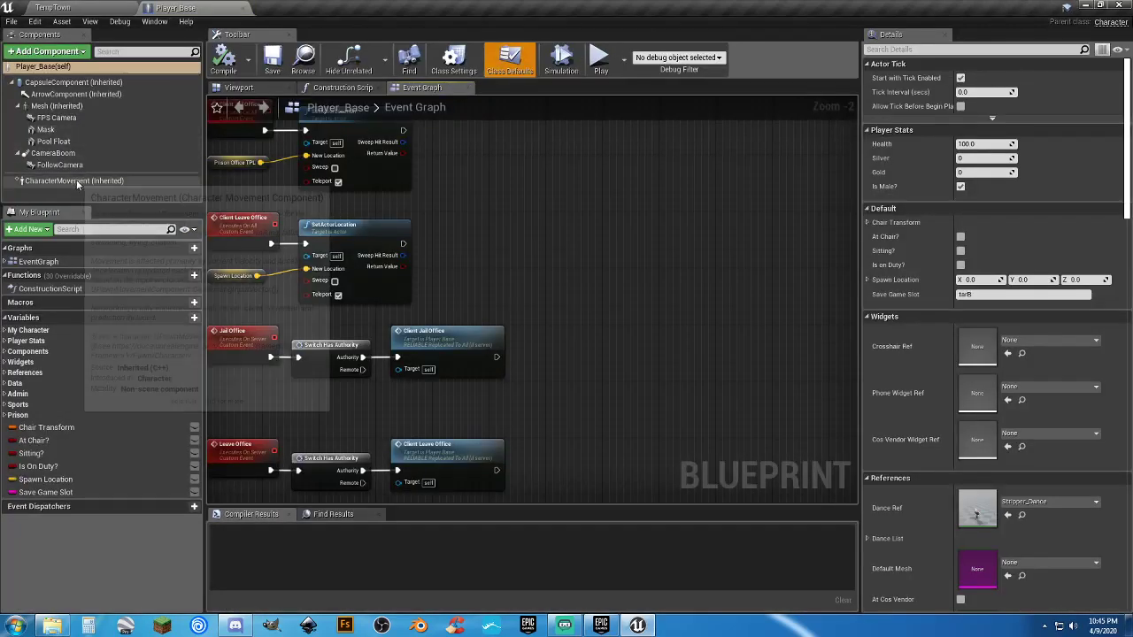
left_click(78, 180)
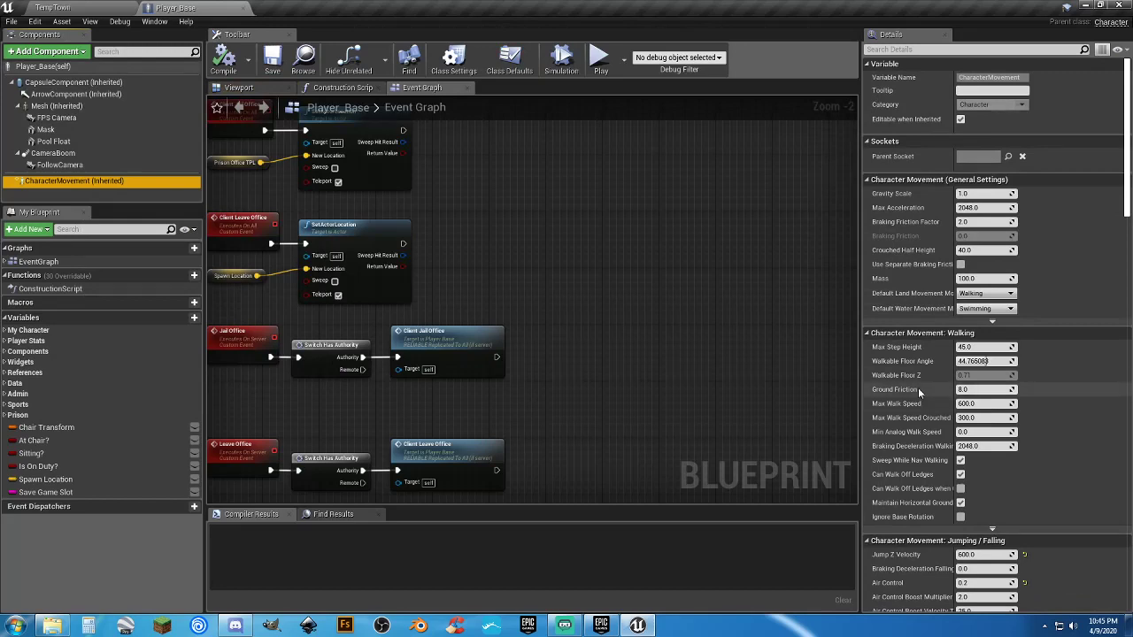
Step: Set the CharacterMovement component's Jump Z Velocity to 30 and save the Player_Base blueprint
scroll(918, 387, "down", 2)
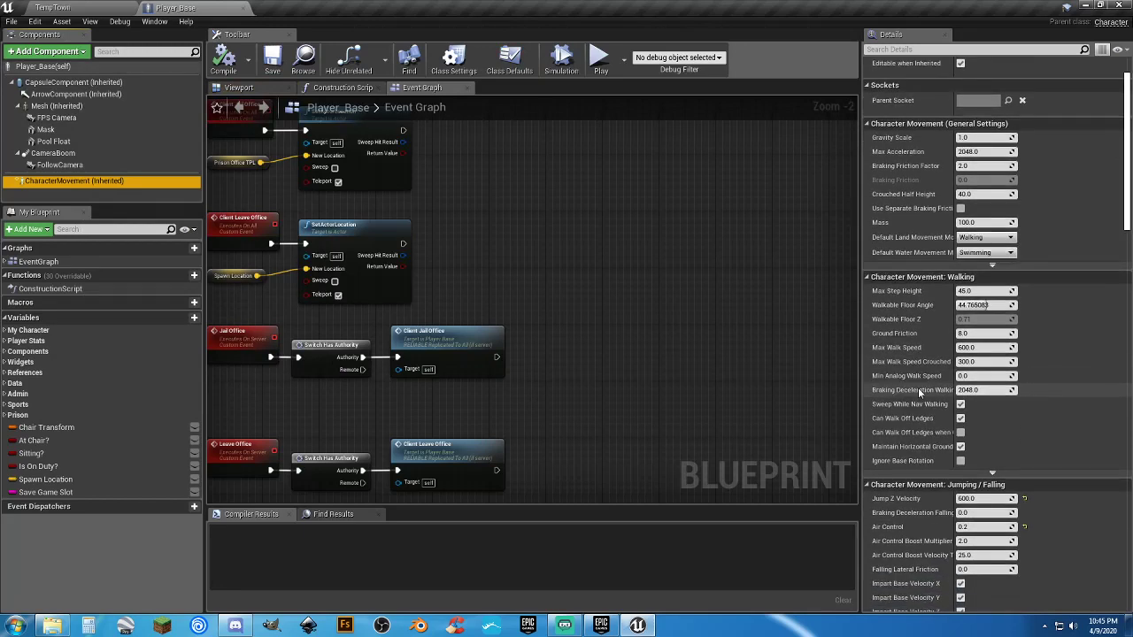
scroll(918, 388, "down", 3)
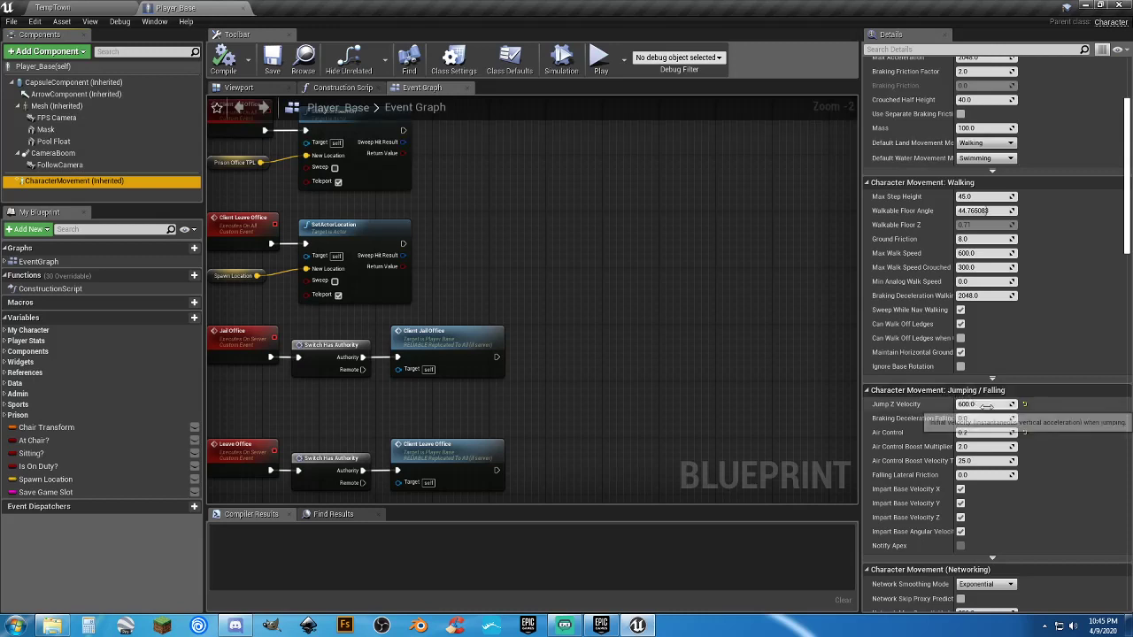
left_click(968, 404)
type("30")
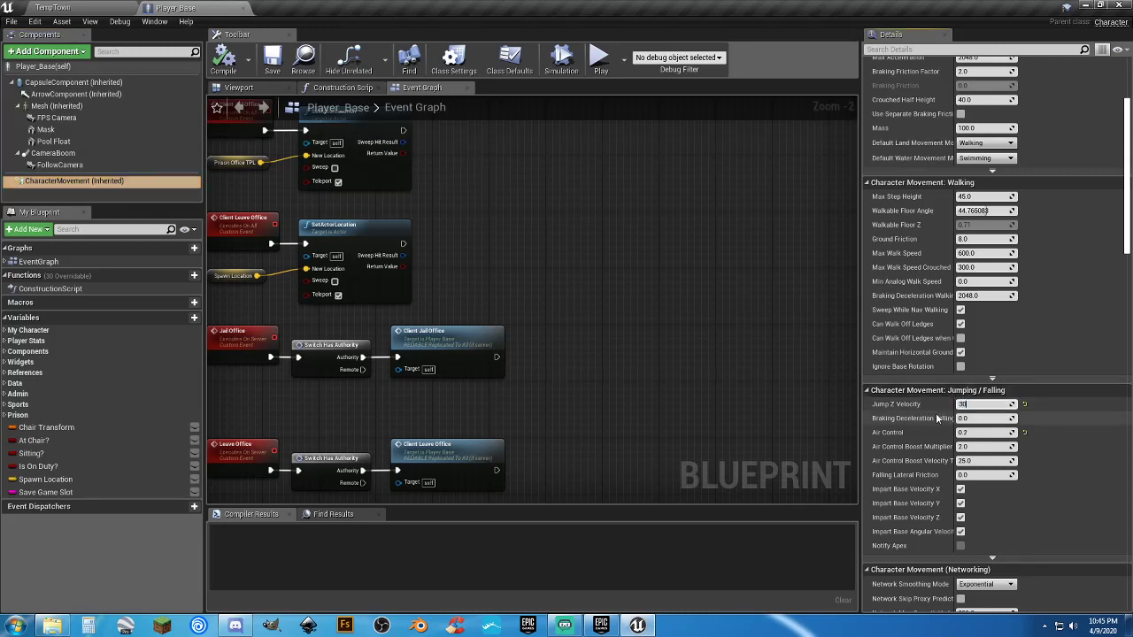
key("Tab")
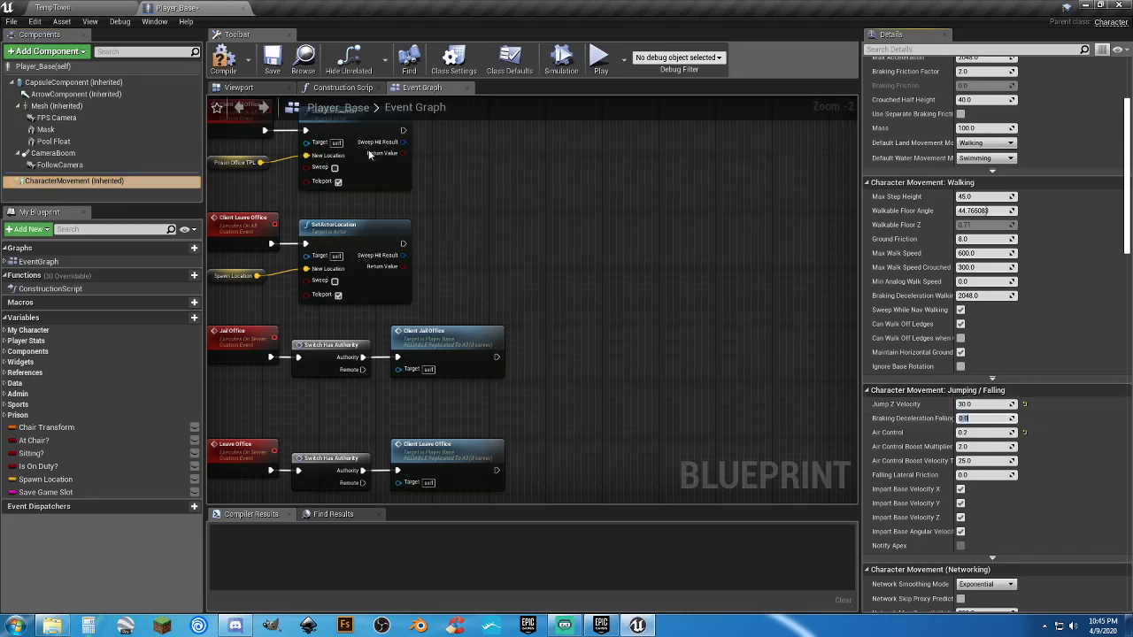
left_click(269, 64)
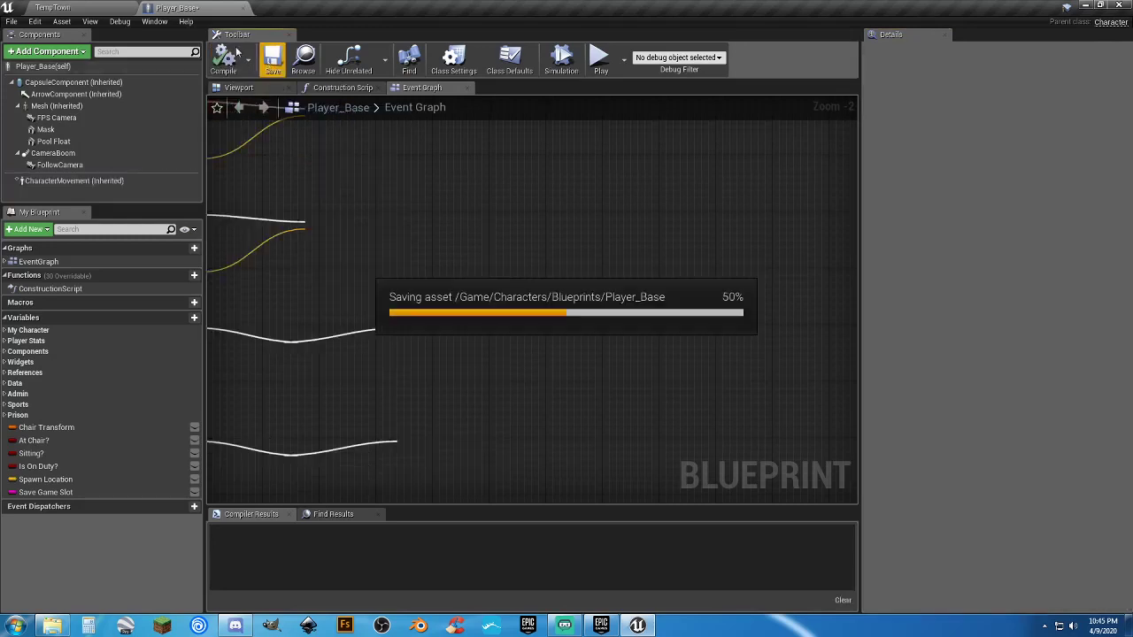
Step: Play the TempTown level again and test the character's changed jump on the street and sidewalk
left_click(97, 7)
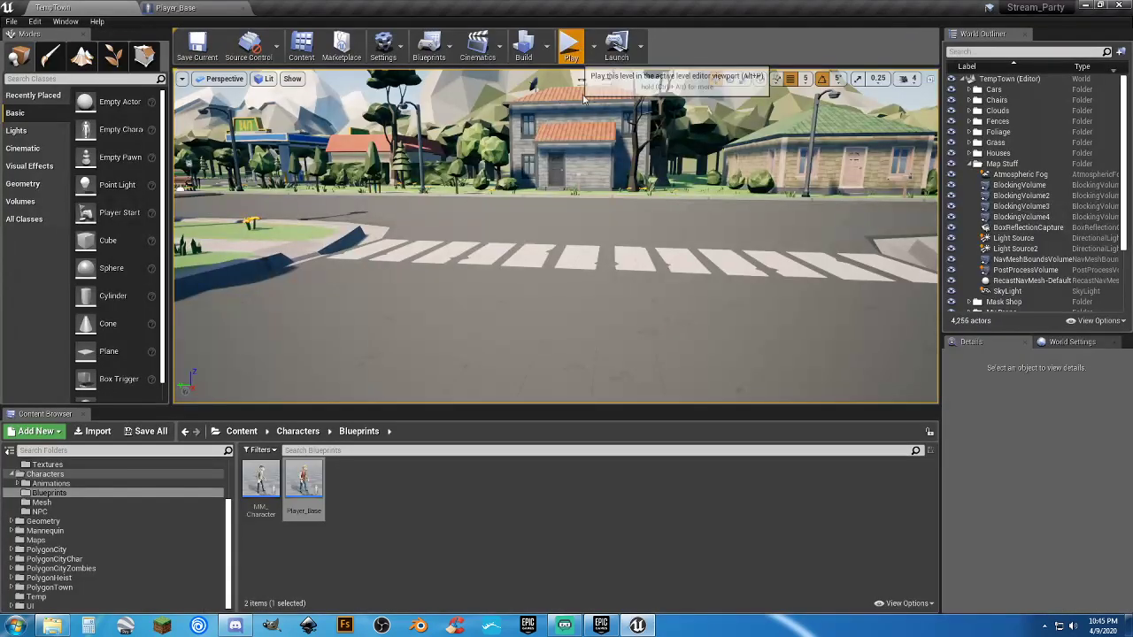
left_click(587, 43)
key("w")
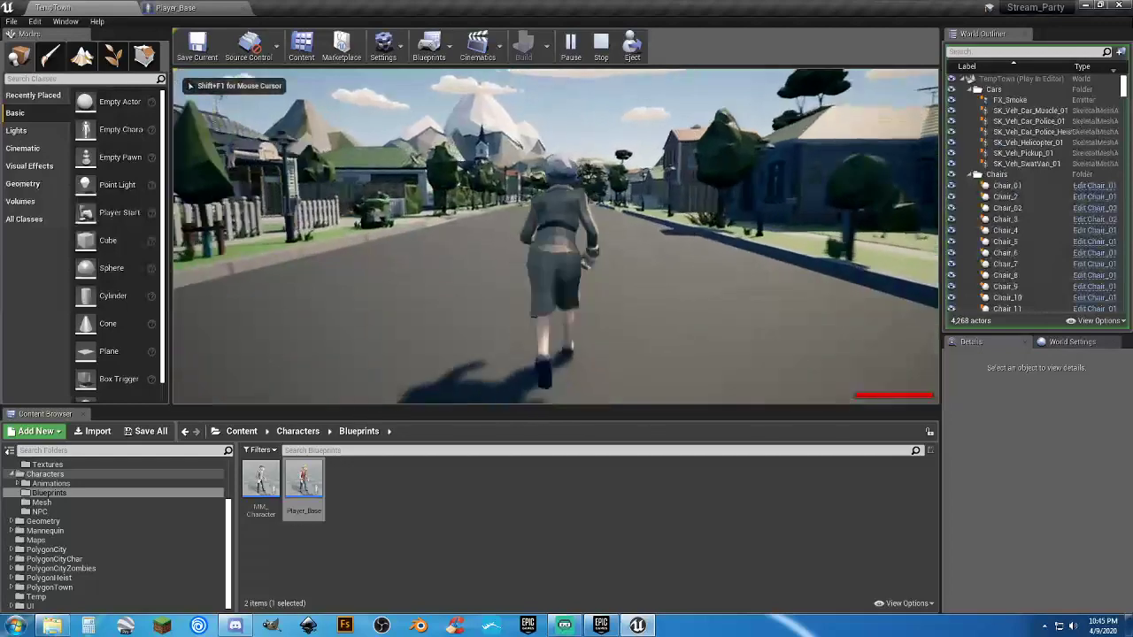
key("space")
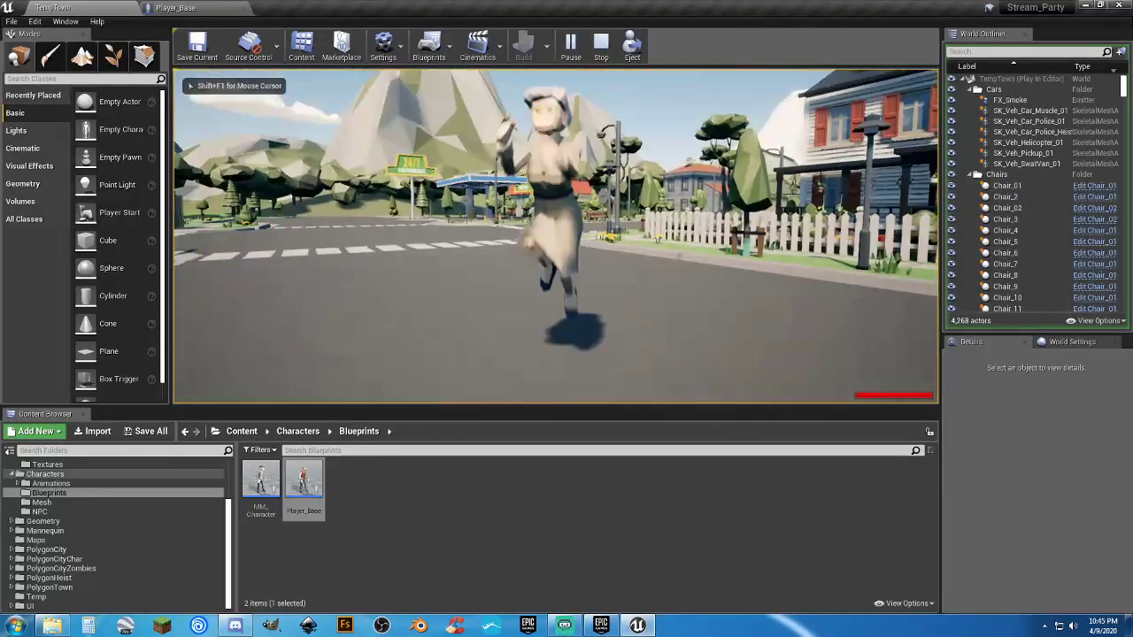
key("d")
key("space")
key("w")
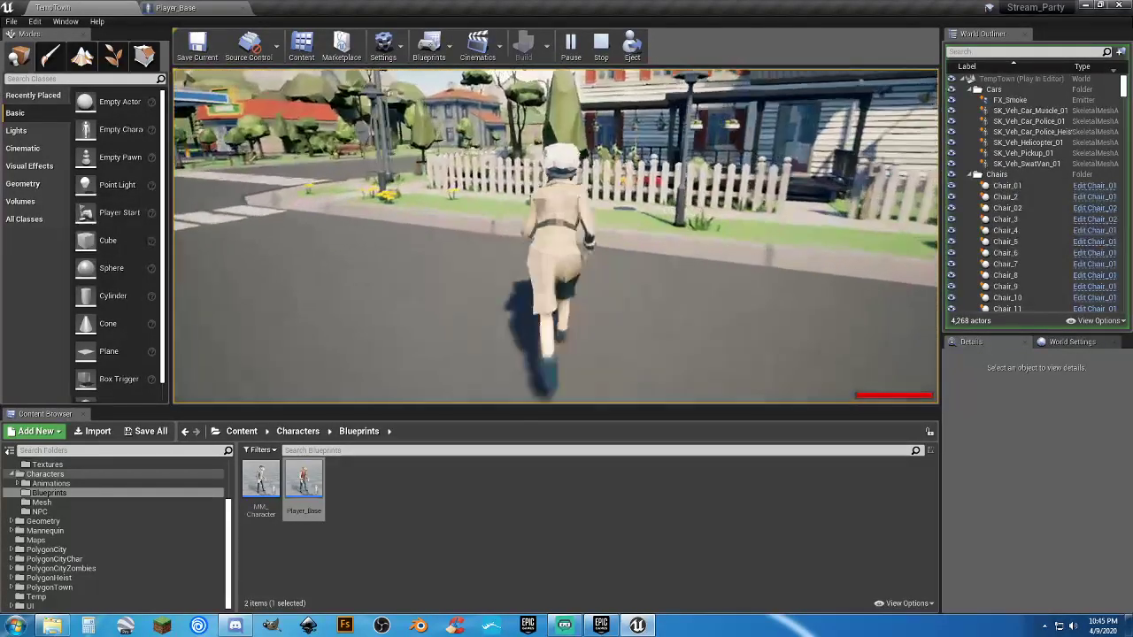
key("space")
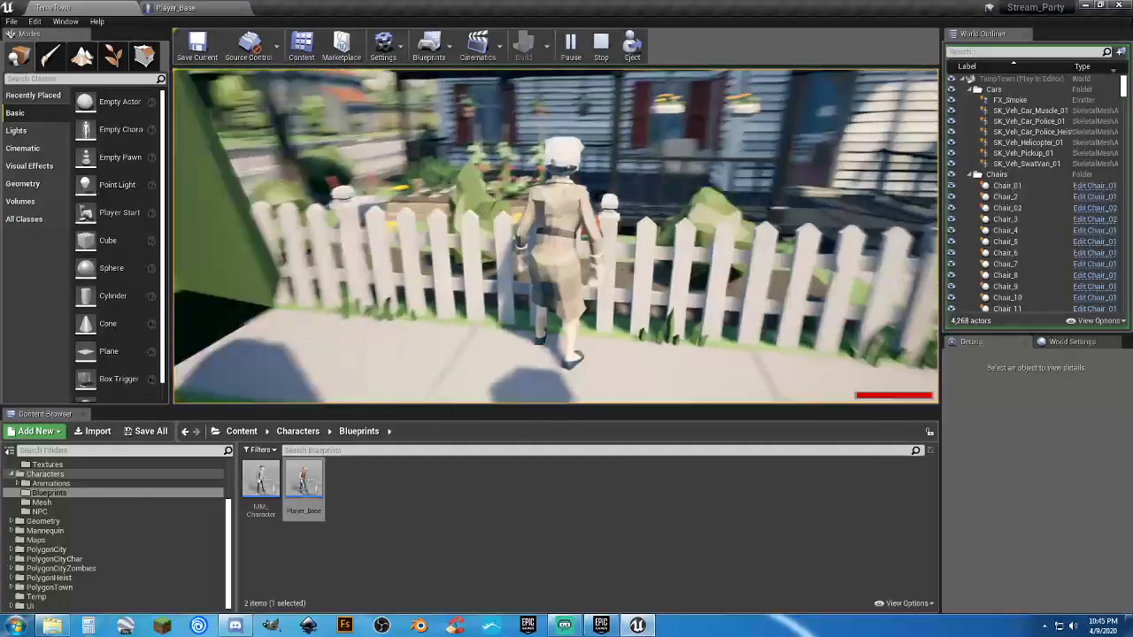
Step: Run the character along the white picket fence, through its opening and up to the house's front door
key("d")
key("w")
key("w")
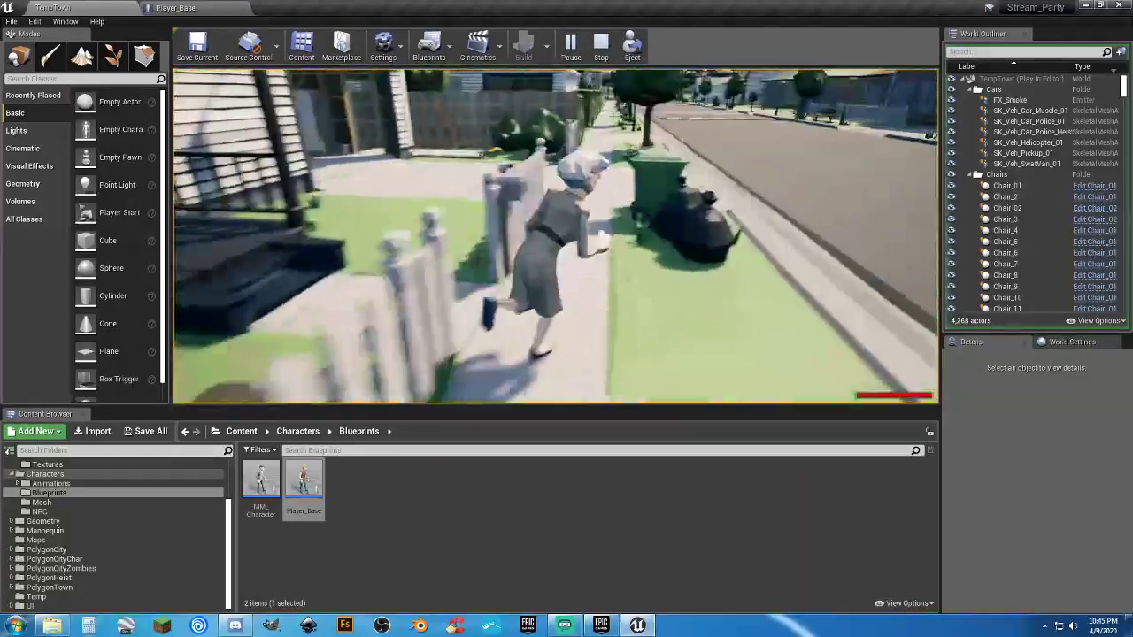
key("a")
key("w")
key("w")
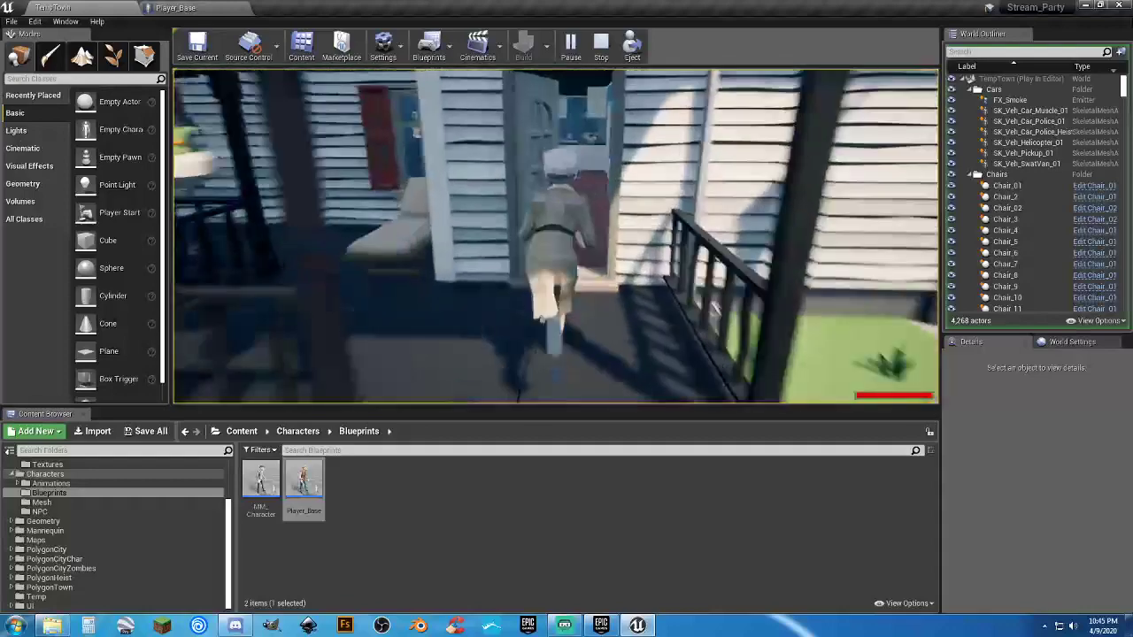
Step: Run the character through the house's front door into the living room, and close the Player_Base blueprint
key("w")
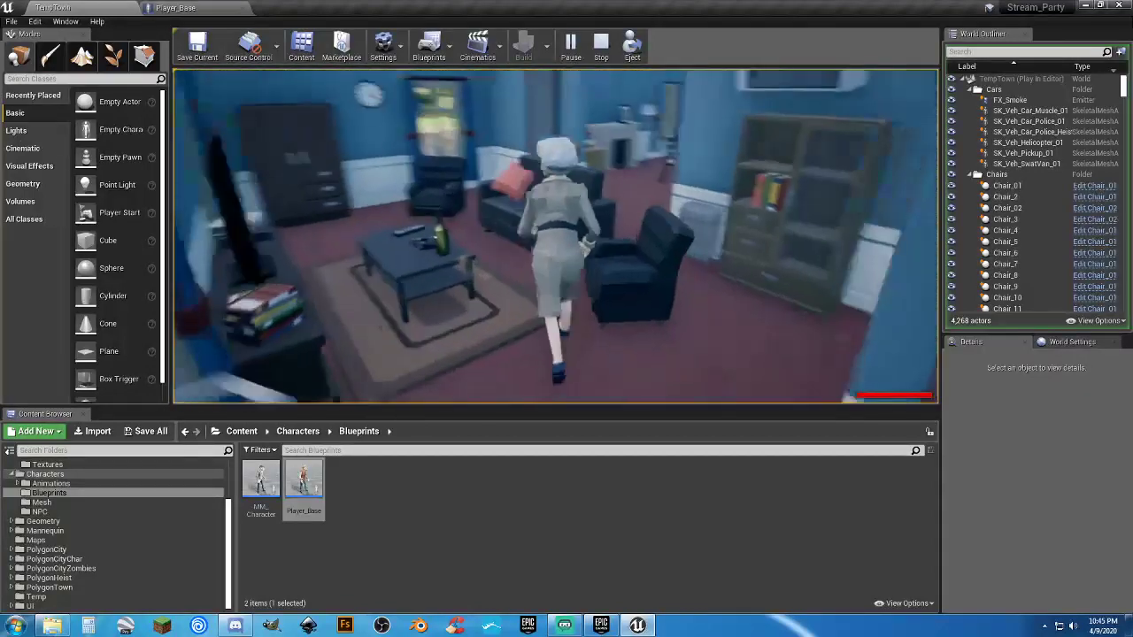
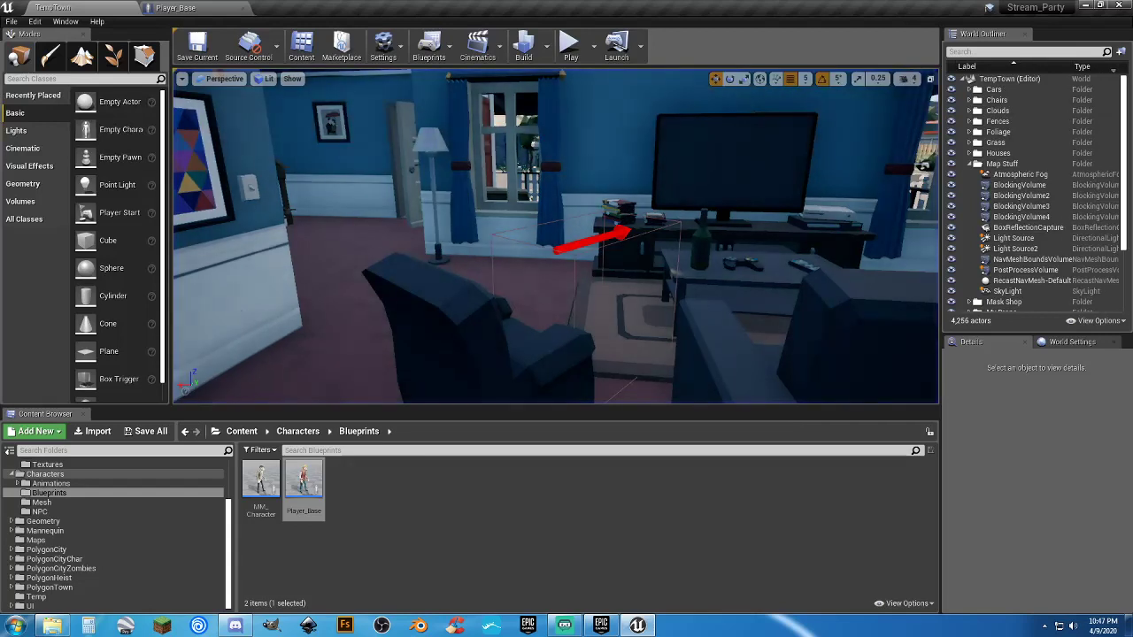
left_click(61, 625)
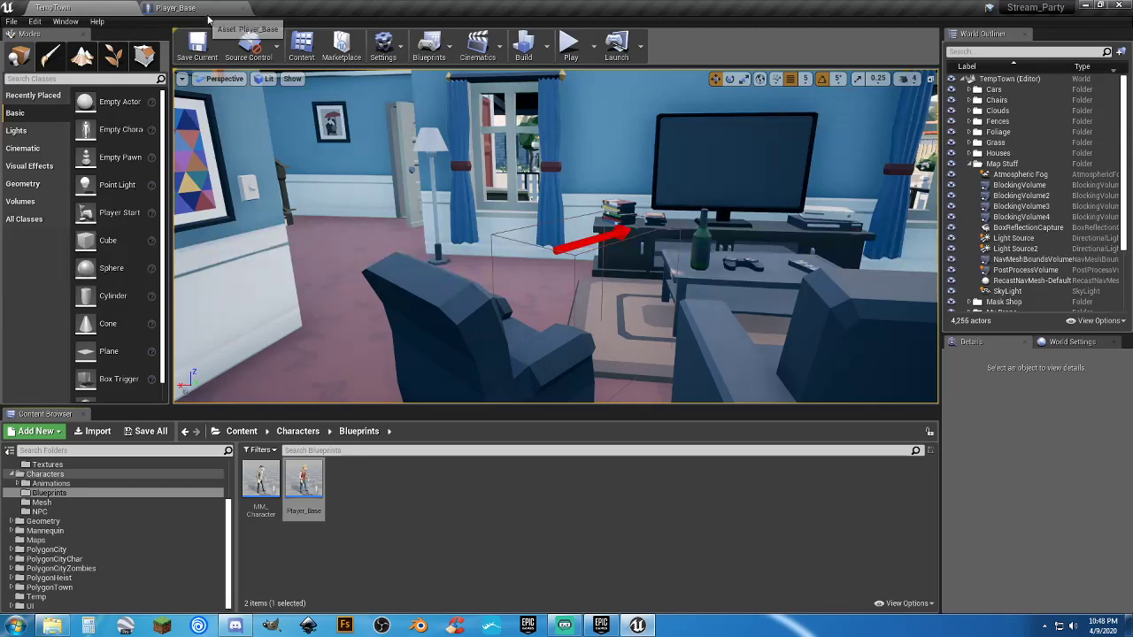
left_click(242, 10)
left_click(12, 21)
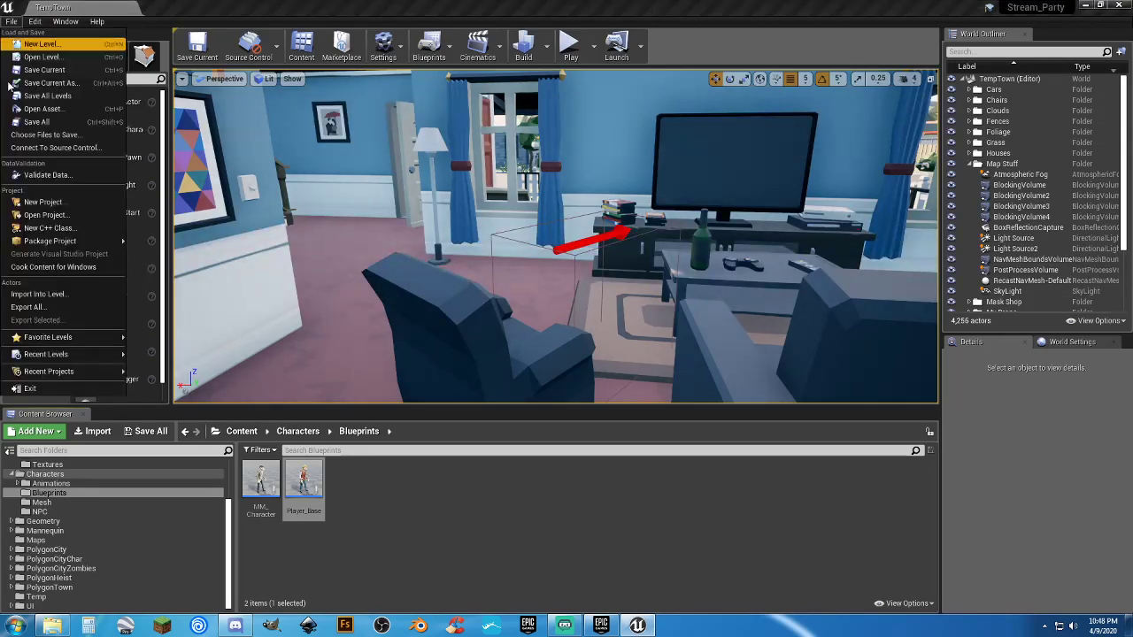
left_click(45, 215)
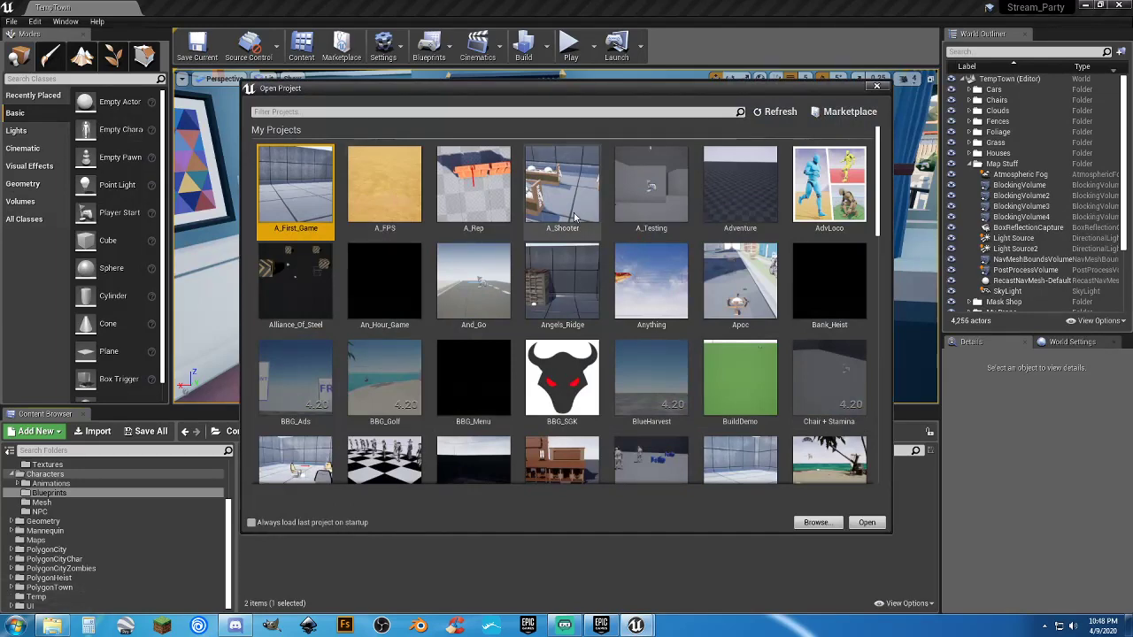
scroll(631, 226, "down", 3)
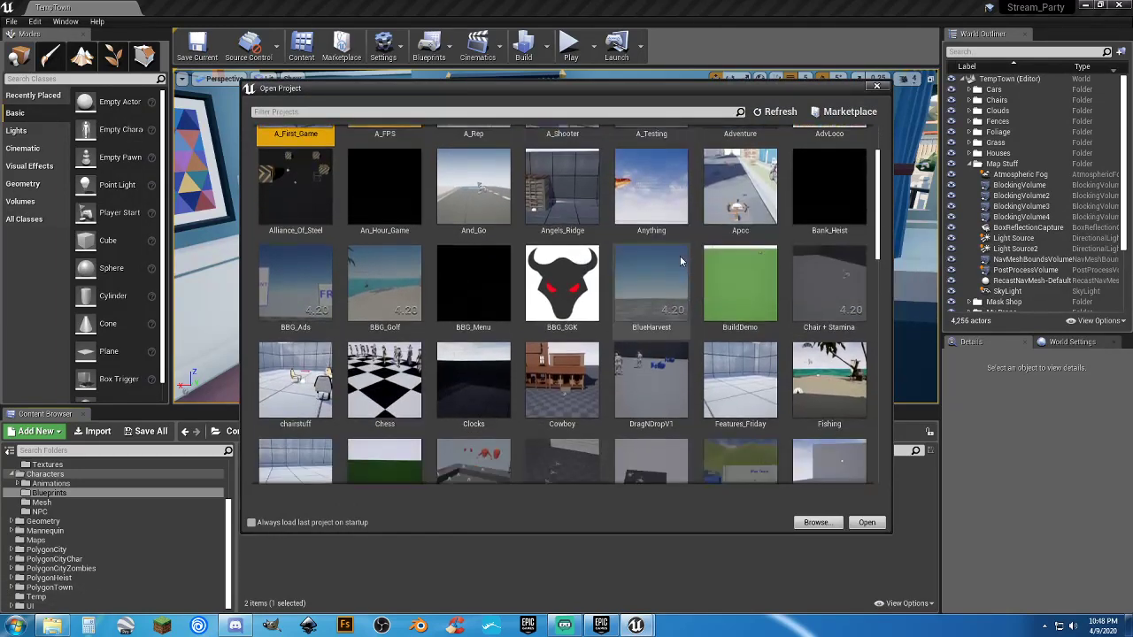
scroll(699, 268, "down", 2)
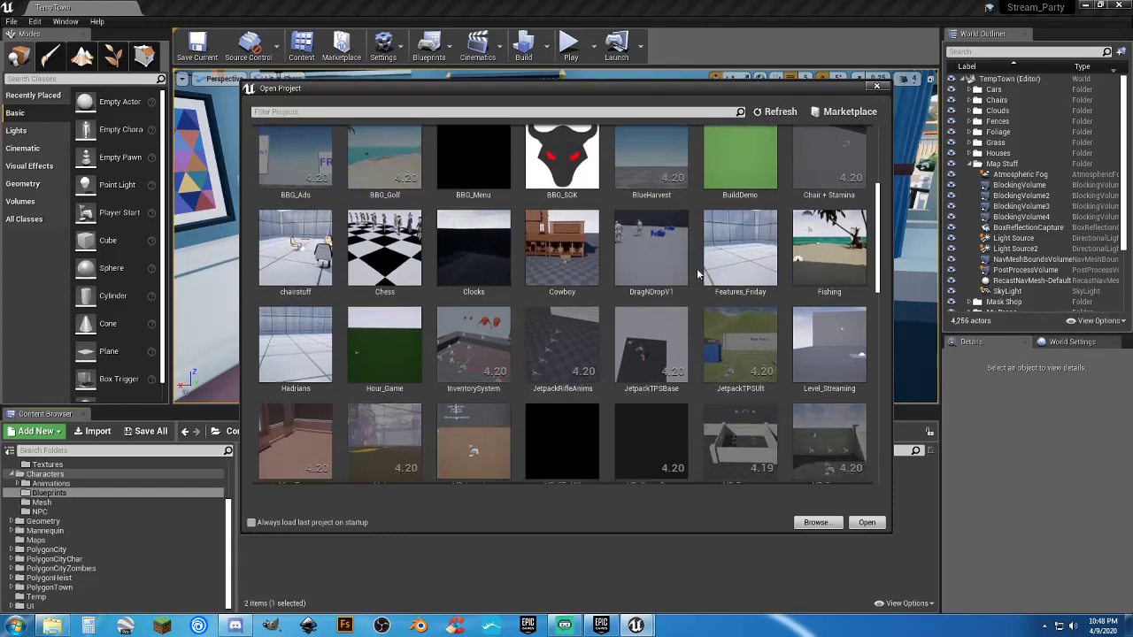
scroll(694, 274, "down", 2)
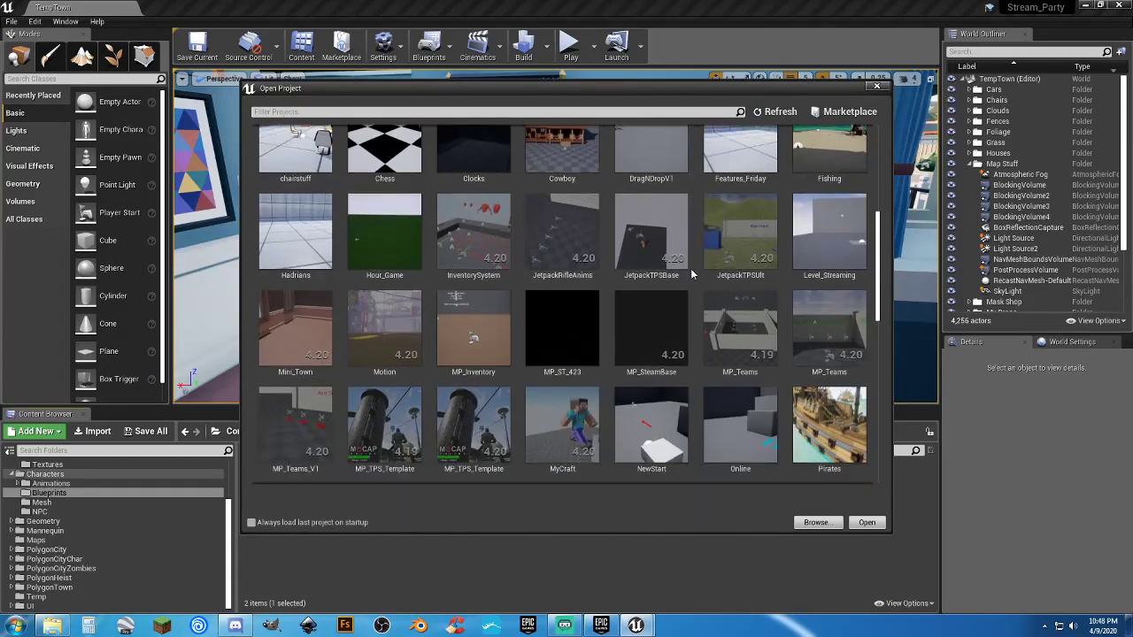
scroll(693, 274, "down", 1)
double_click(411, 298)
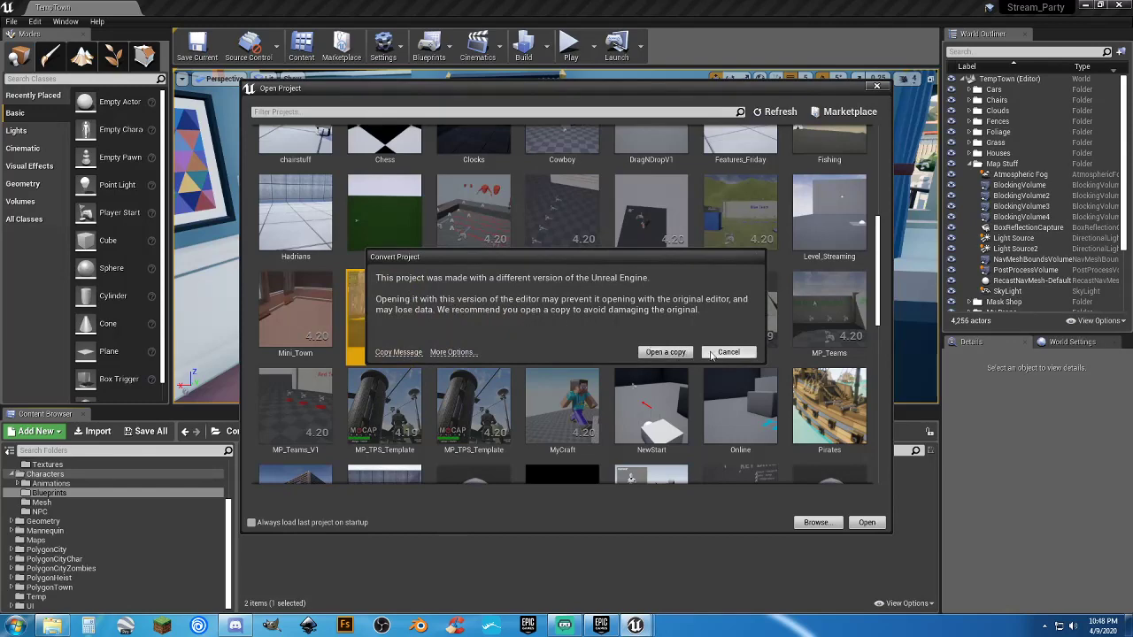
left_click(728, 352)
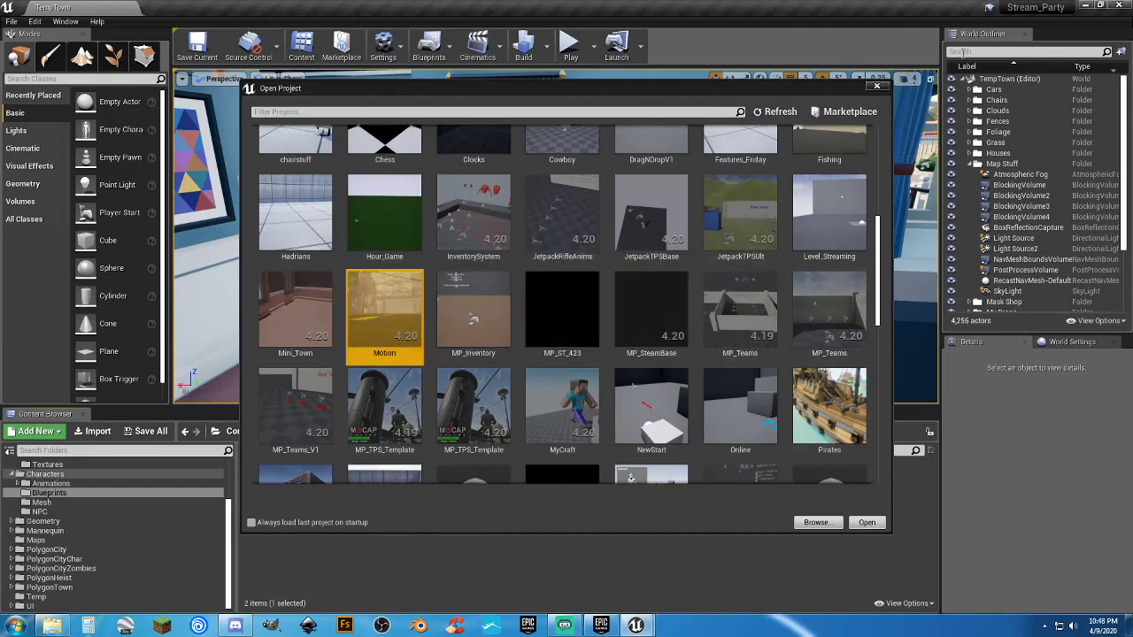
Step: Close the Stream_Party project and switch to the Epic Games Launcher
left_click(1119, 5)
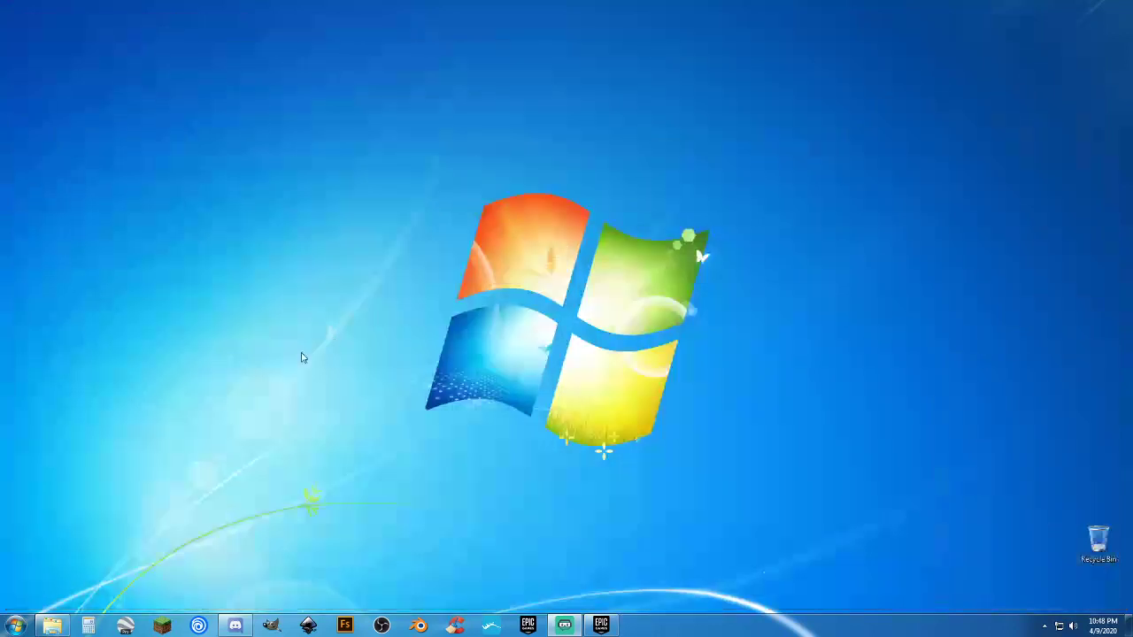
left_click(600, 625)
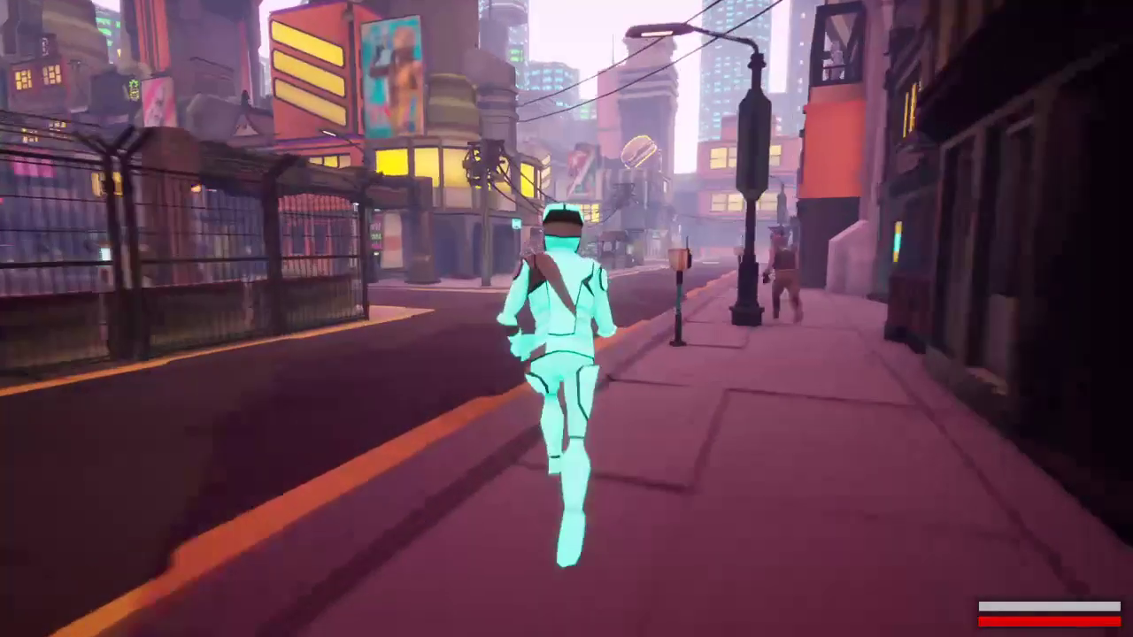
key("w")
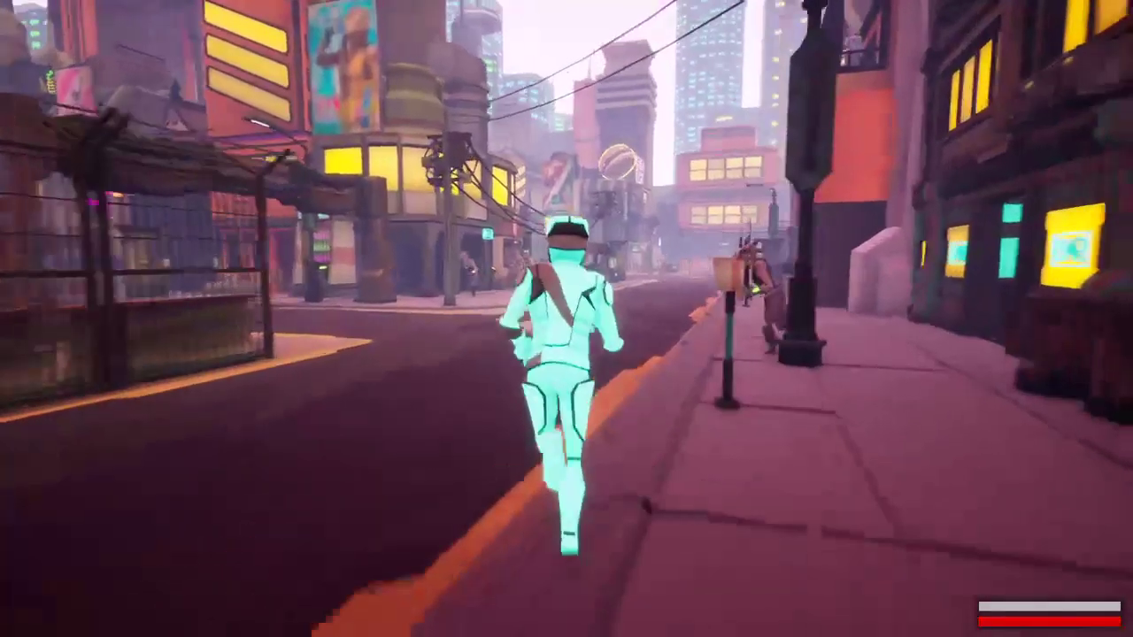
key("a")
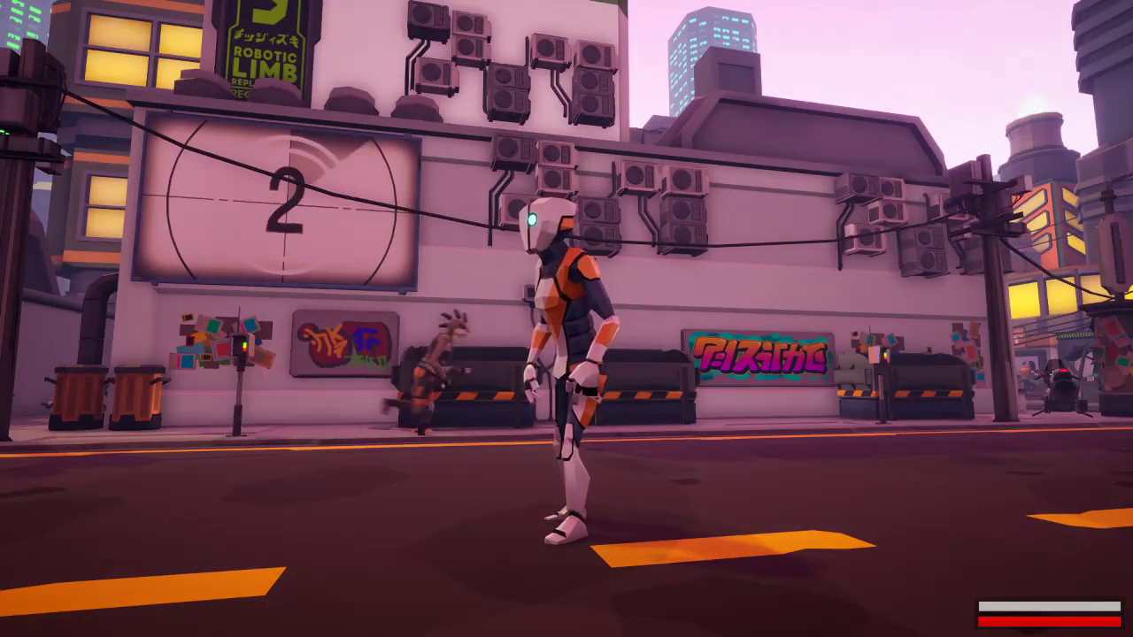
key("w")
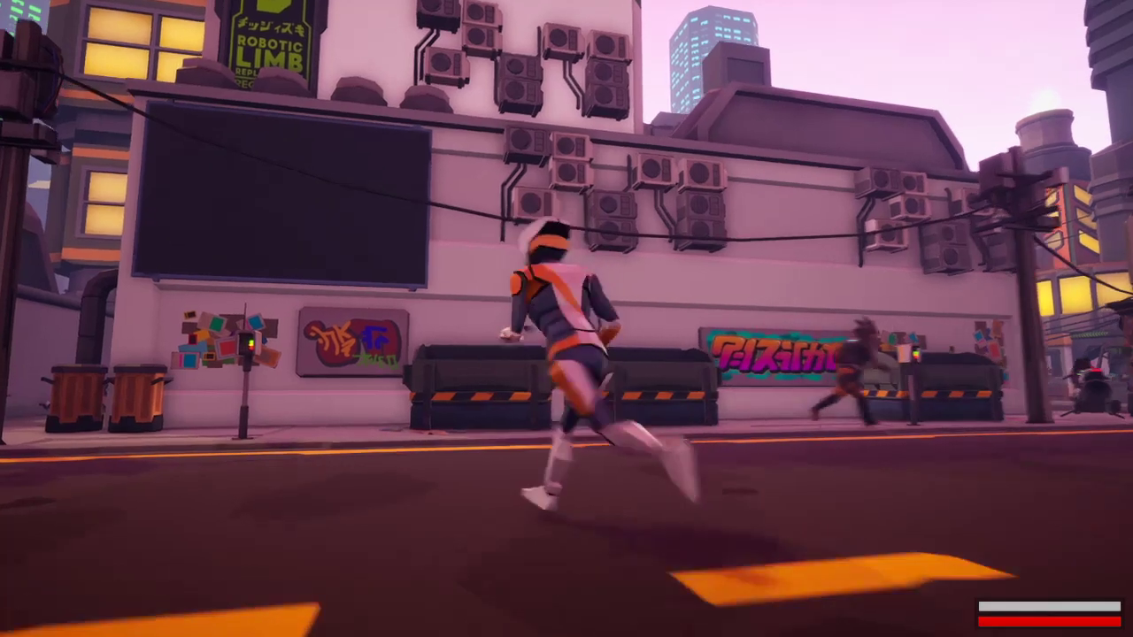
key("d")
key("s")
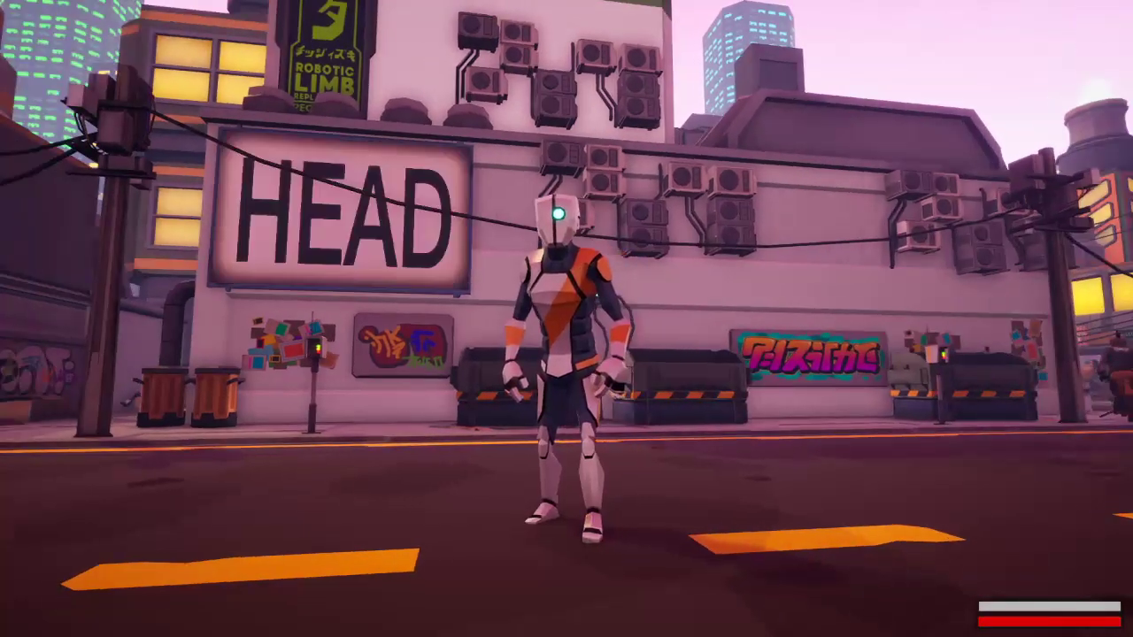